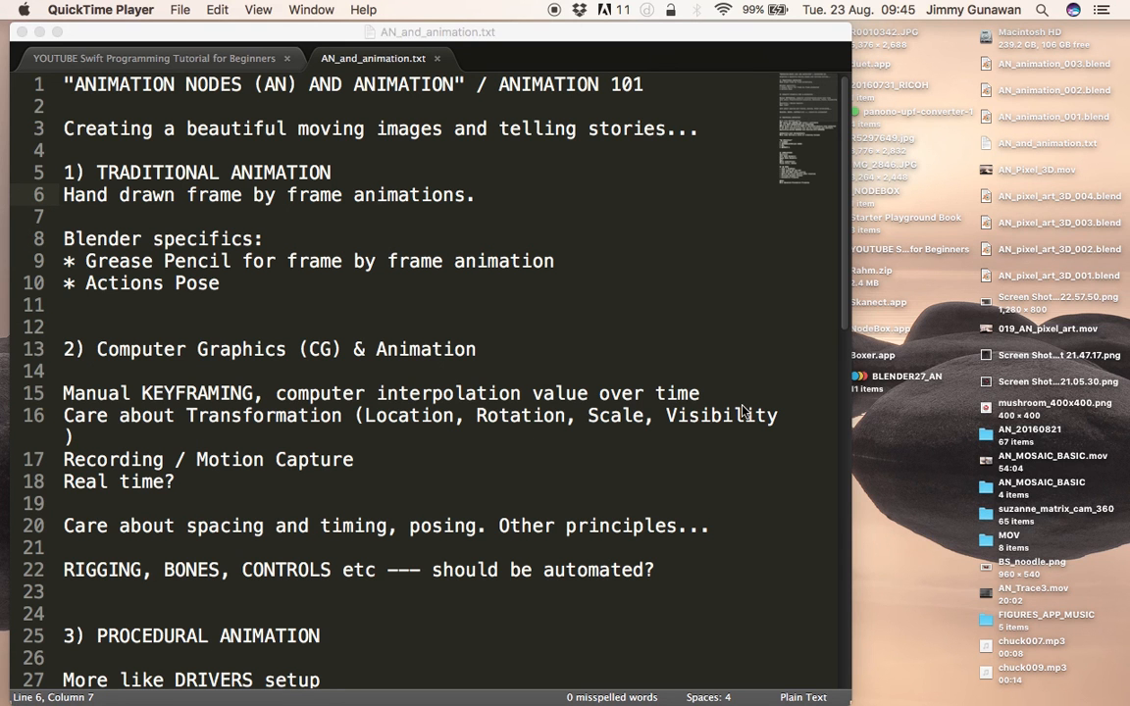
- Review the animation outline from its "ANIMATION 101" title through the traditional, computer graphics and procedural animation sections
{"action": "left_click", "coordinate": [705, 385]}
{"action": "scroll", "coordinate": [636, 341], "scroll_direction": "down", "scroll_amount": 5}
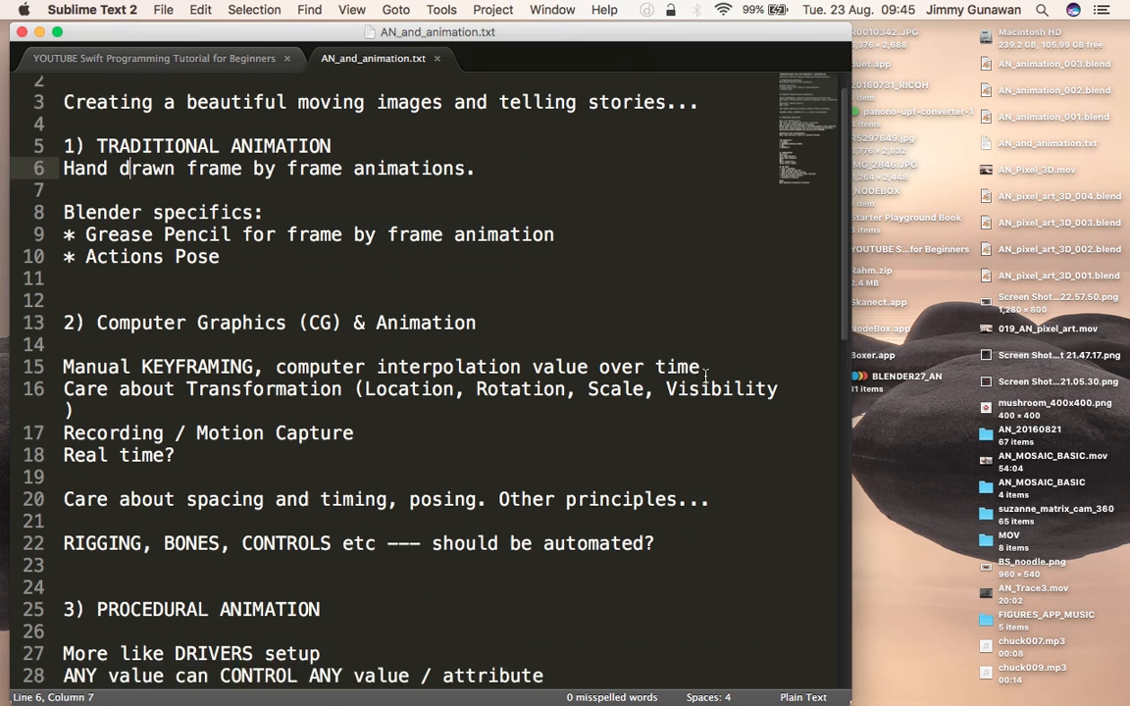
{"action": "scroll", "coordinate": [608, 337], "scroll_direction": "up", "scroll_amount": 5}
{"action": "left_click_drag", "start_coordinate": [507, 84], "coordinate": [658, 85]}
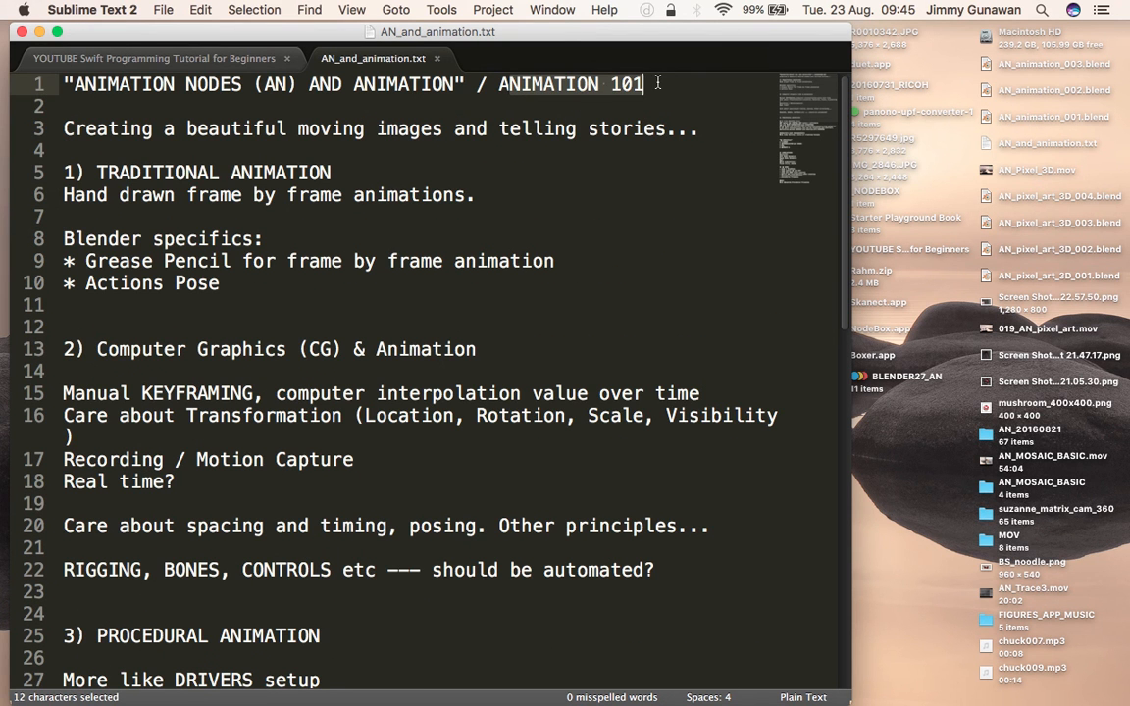
{"action": "left_click", "coordinate": [619, 145]}
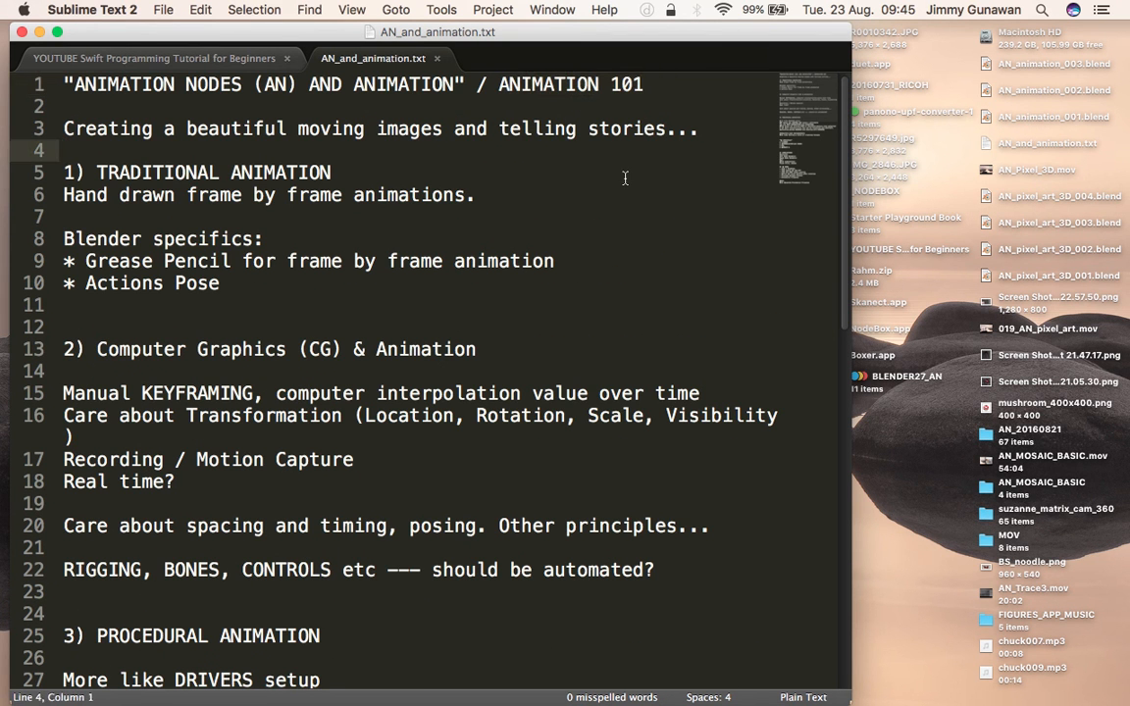
{"action": "scroll", "coordinate": [345, 199], "scroll_direction": "down", "scroll_amount": 2}
{"action": "scroll", "coordinate": [346, 198], "scroll_direction": "down", "scroll_amount": 10}
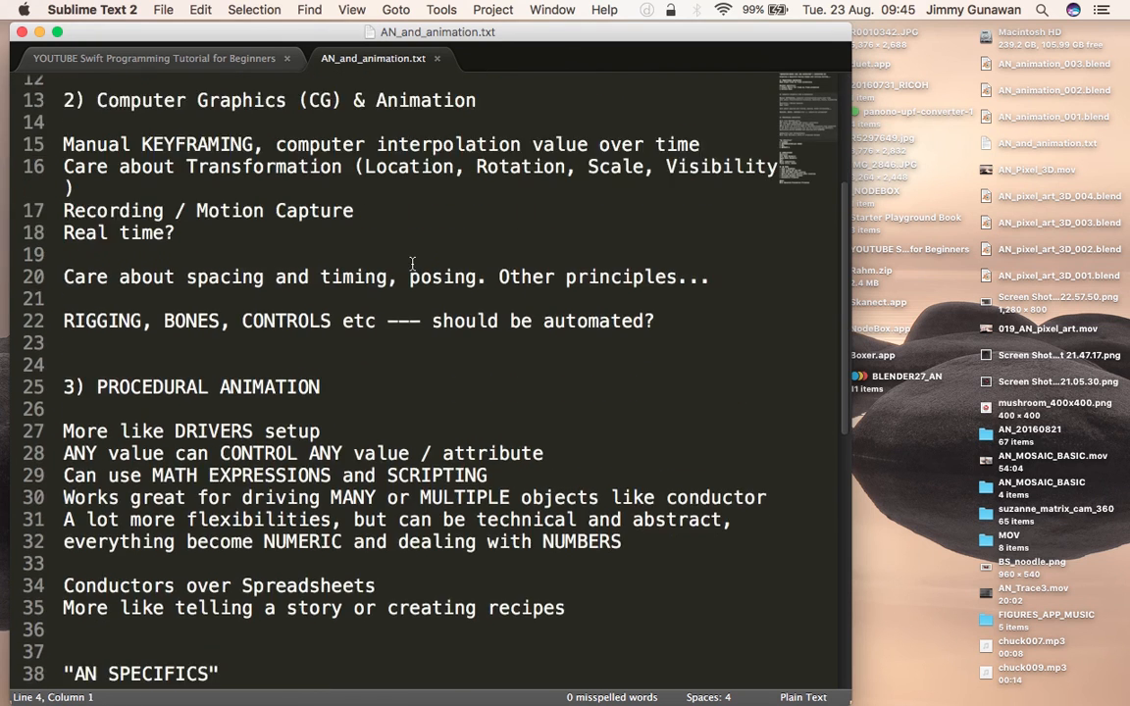
{"action": "scroll", "coordinate": [431, 287], "scroll_direction": "up", "scroll_amount": 1}
{"action": "scroll", "coordinate": [431, 287], "scroll_direction": "up", "scroll_amount": 9}
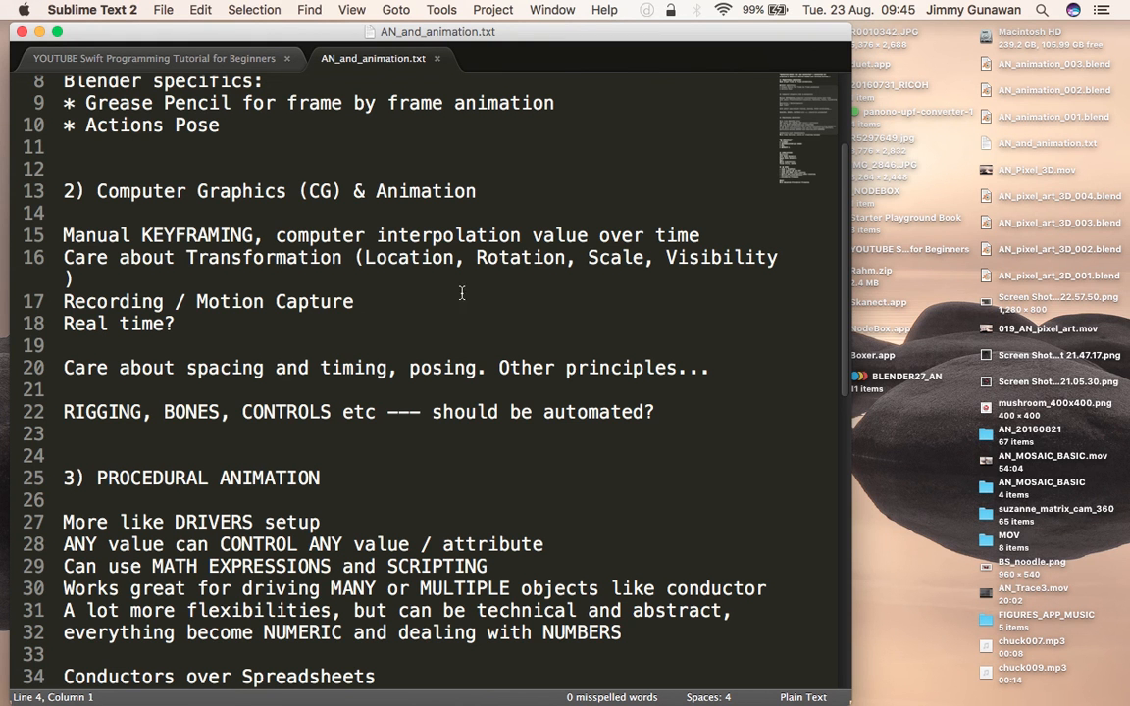
{"action": "scroll", "coordinate": [785, 246], "scroll_direction": "up", "scroll_amount": 3}
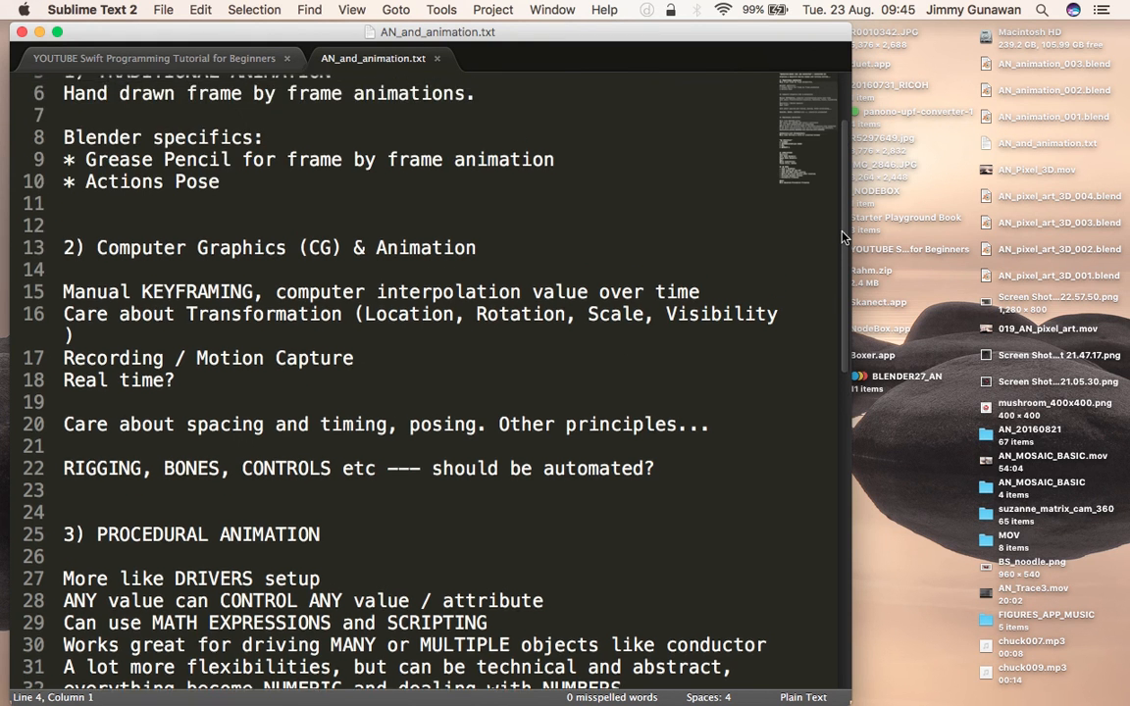
- Highlight the "3) PROCEDURAL ANIMATION" heading in the notes
{"action": "left_click", "coordinate": [743, 278]}
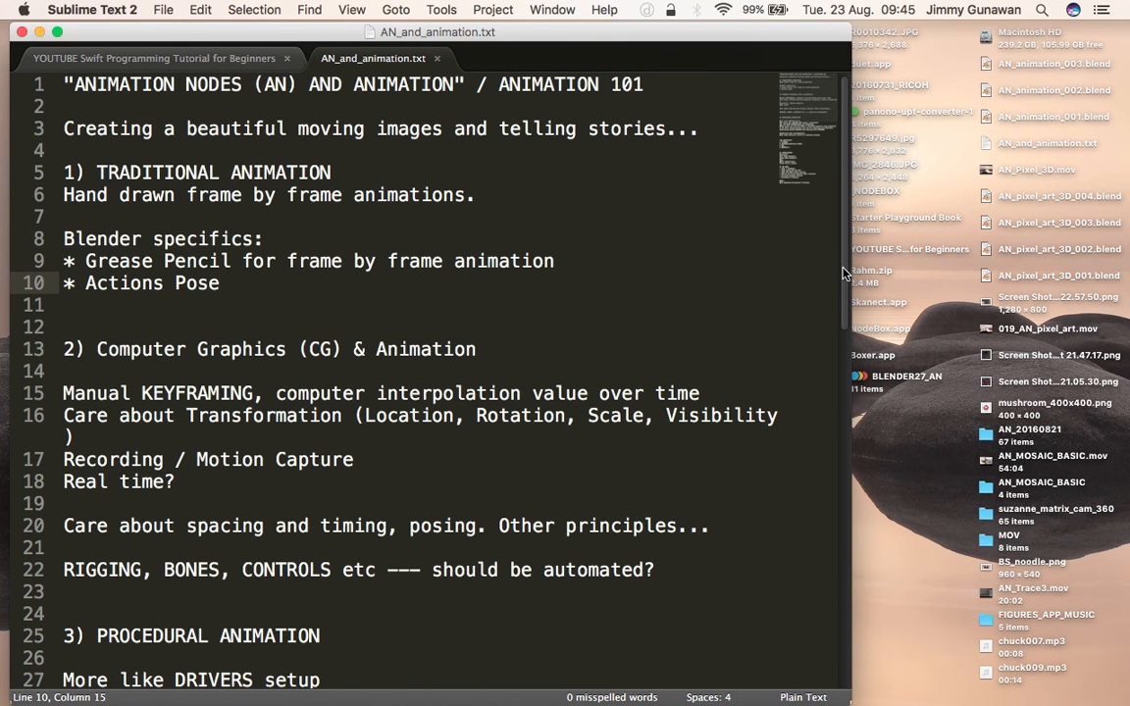
{"action": "scroll", "coordinate": [842, 284], "scroll_direction": "down", "scroll_amount": 1}
{"action": "left_click_drag", "start_coordinate": [841, 285], "coordinate": [839, 390]}
{"action": "scroll", "coordinate": [764, 386], "scroll_direction": "down", "scroll_amount": 4}
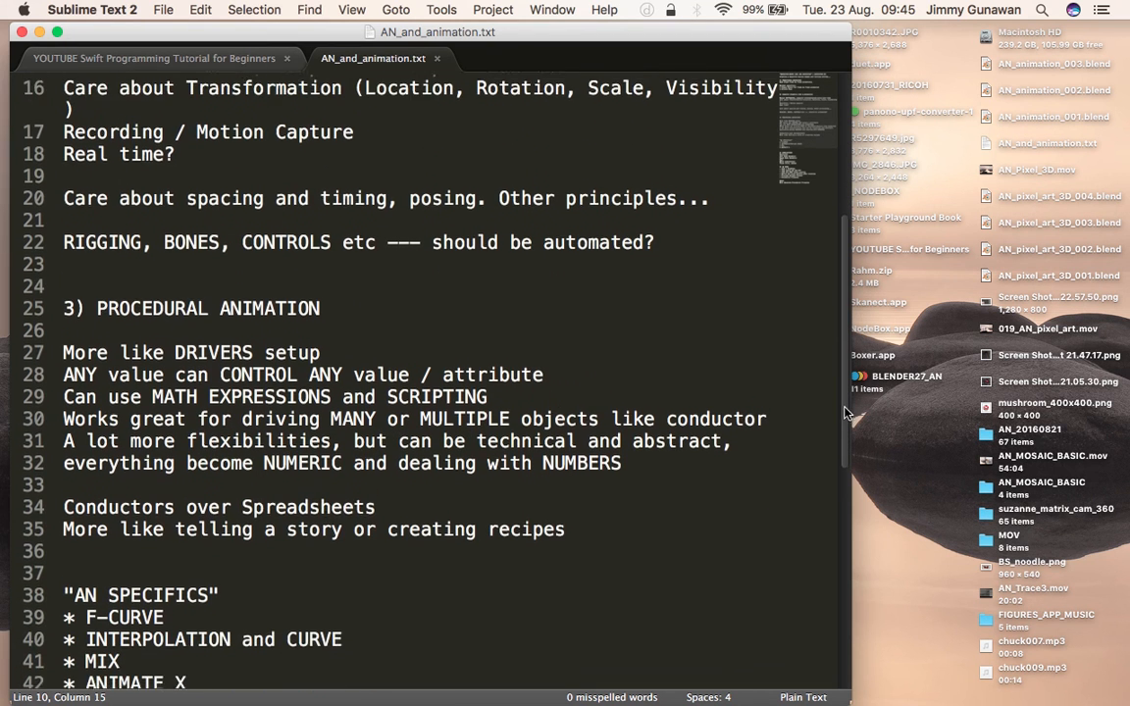
{"action": "left_click_drag", "start_coordinate": [341, 249], "coordinate": [57, 246]}
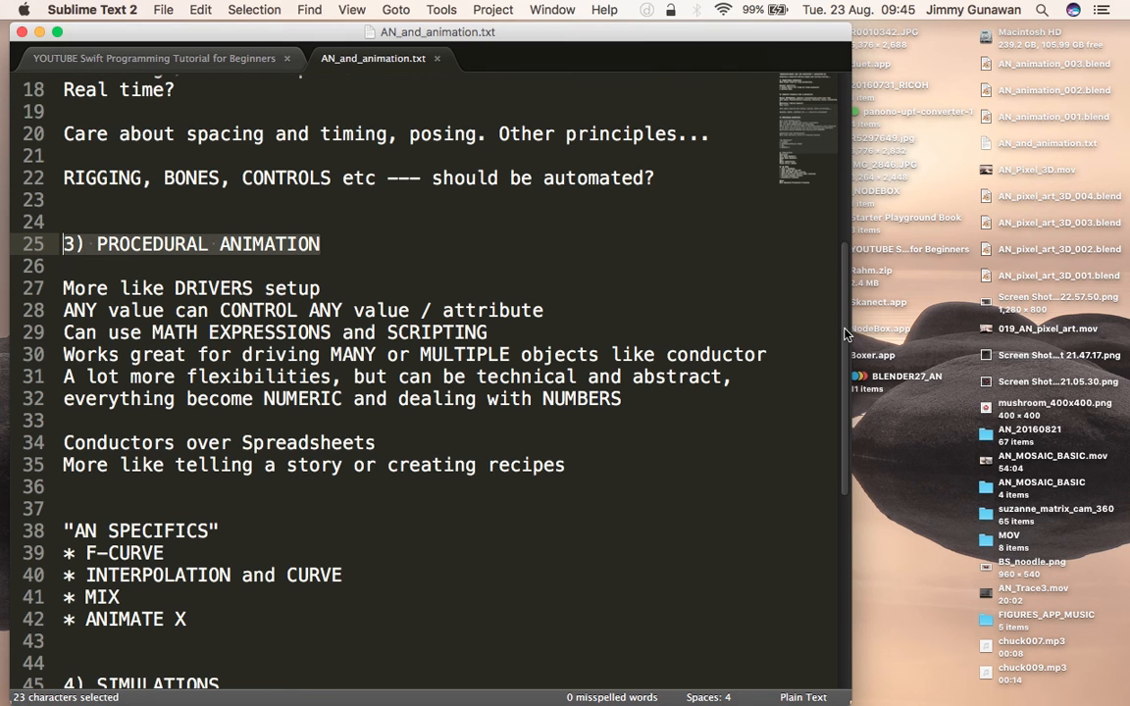
- Return to the start of the notes and widen the editor window until the Transformation line fits on one row
{"action": "scroll", "coordinate": [841, 323], "scroll_direction": "up", "scroll_amount": 2}
{"action": "left_click_drag", "start_coordinate": [842, 324], "coordinate": [835, 157]}
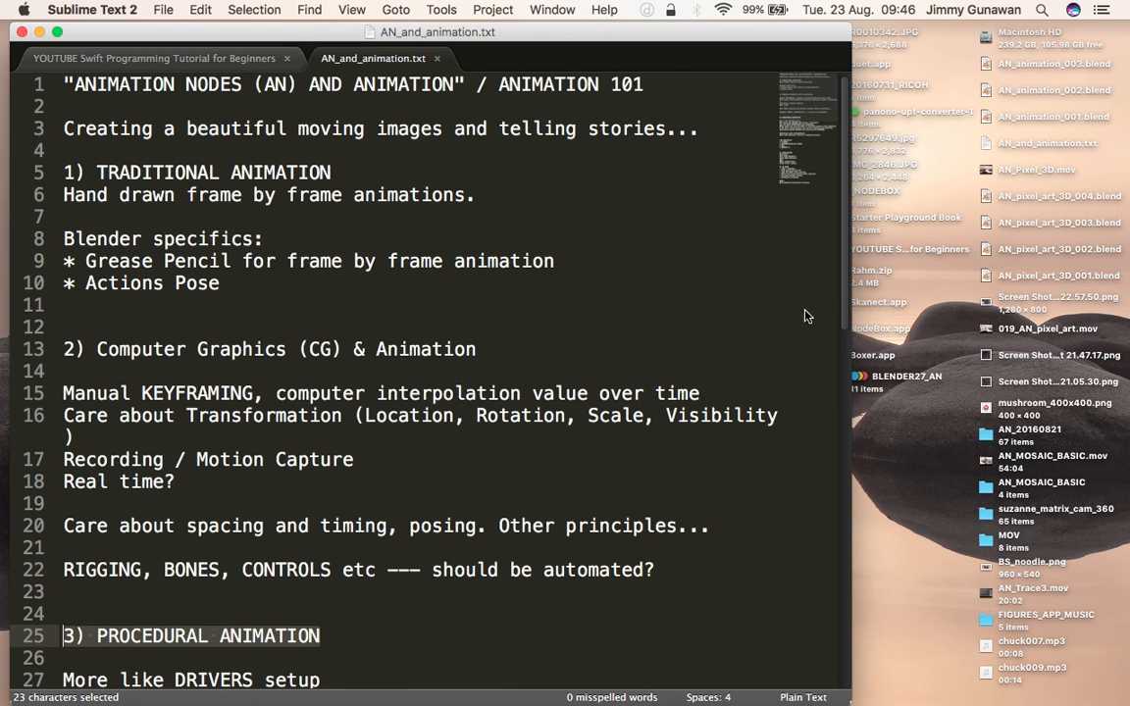
{"action": "left_click_drag", "start_coordinate": [849, 298], "coordinate": [878, 300]}
{"action": "scroll", "coordinate": [879, 300], "scroll_direction": "up", "scroll_amount": 1}
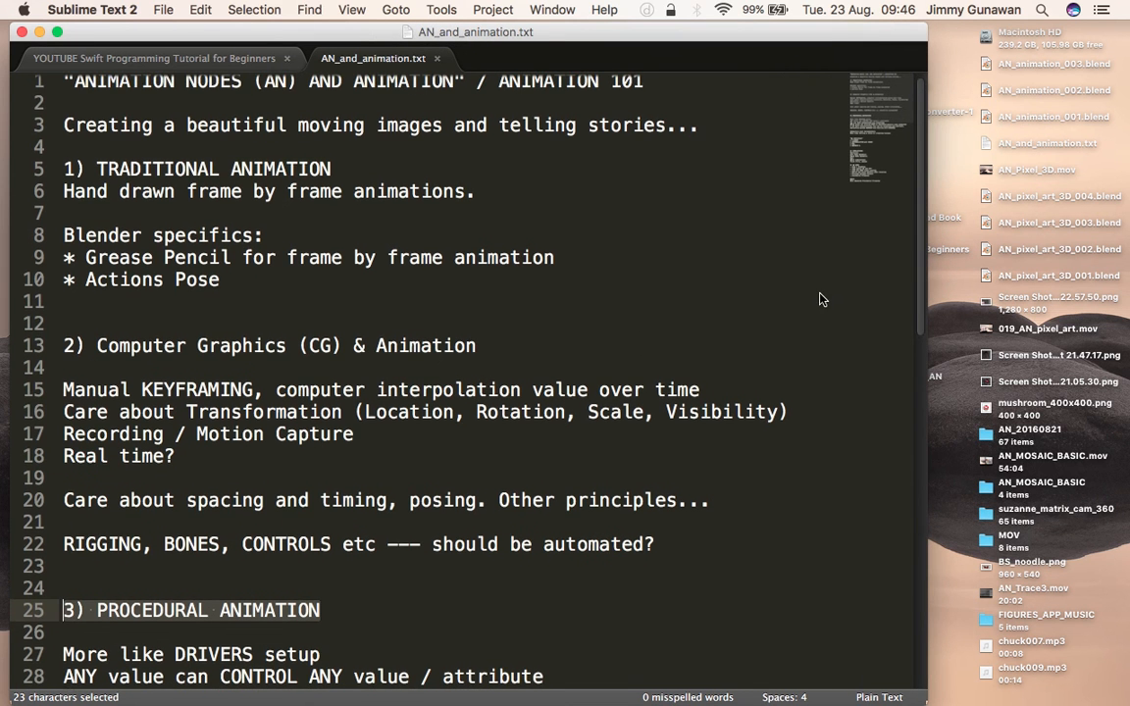
- Read through the notes on traditional animation, CG keyframing and procedural animation, down to the "AN SPECIFICS" list
{"action": "scroll", "coordinate": [795, 300], "scroll_direction": "down", "scroll_amount": 2}
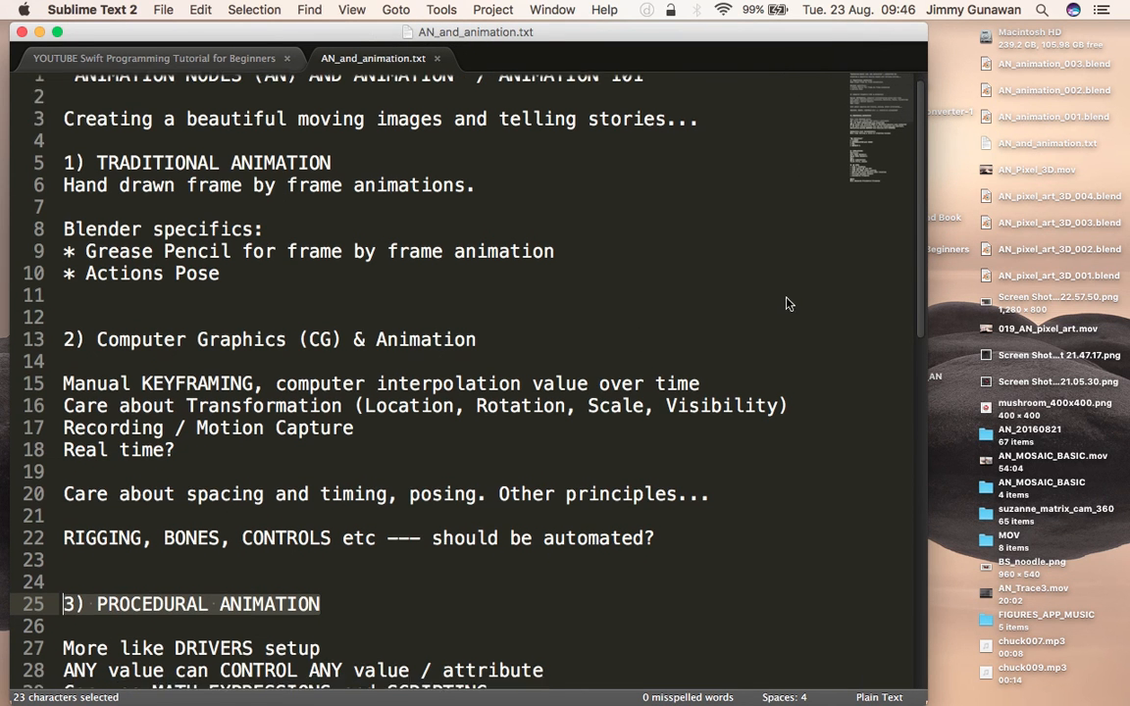
{"action": "scroll", "coordinate": [700, 357], "scroll_direction": "down", "scroll_amount": 4}
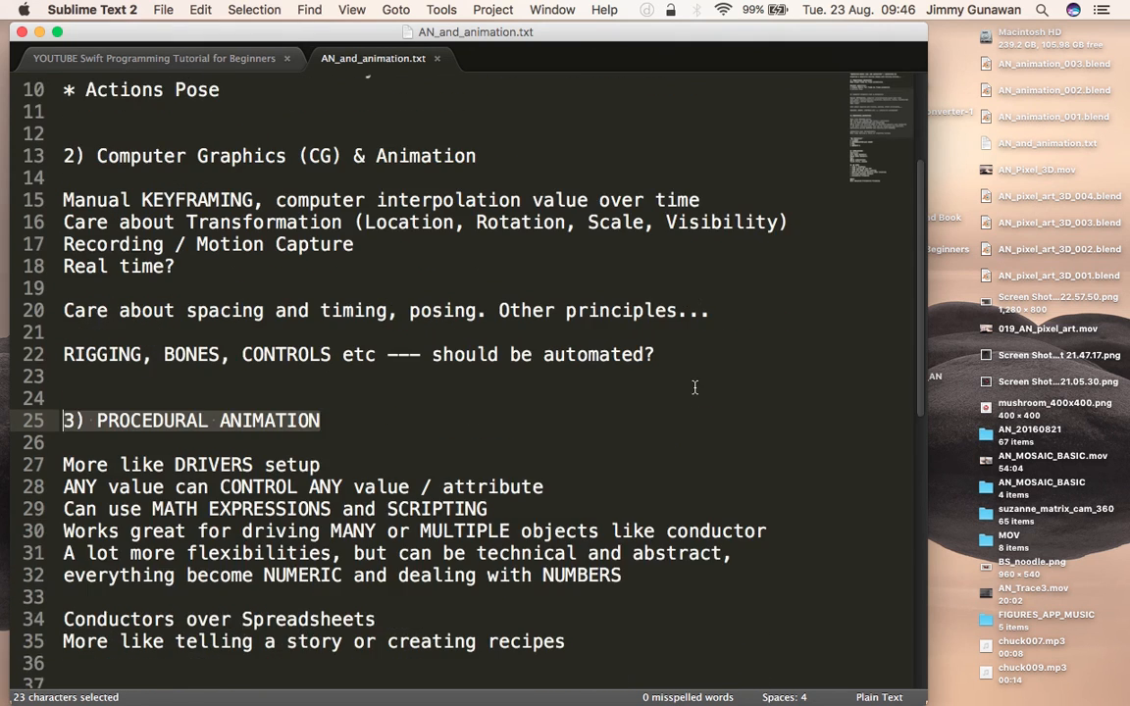
{"action": "scroll", "coordinate": [699, 386], "scroll_direction": "up", "scroll_amount": 5}
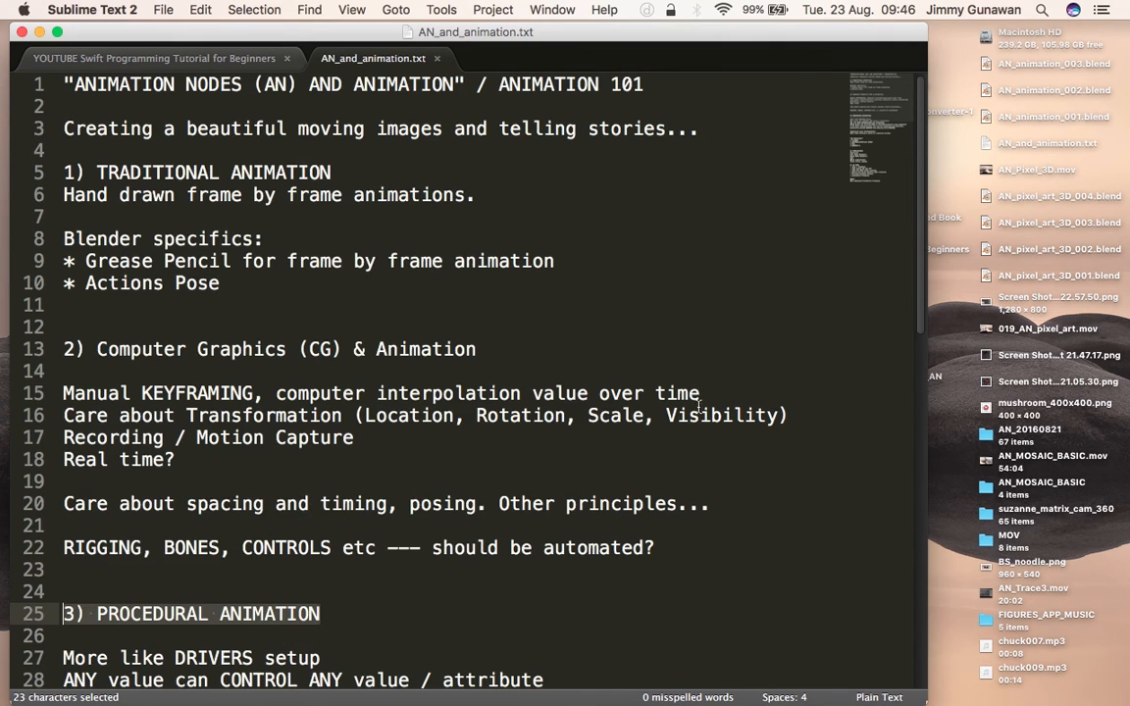
{"action": "scroll", "coordinate": [698, 402], "scroll_direction": "down", "scroll_amount": 5}
{"action": "scroll", "coordinate": [693, 423], "scroll_direction": "down", "scroll_amount": 2}
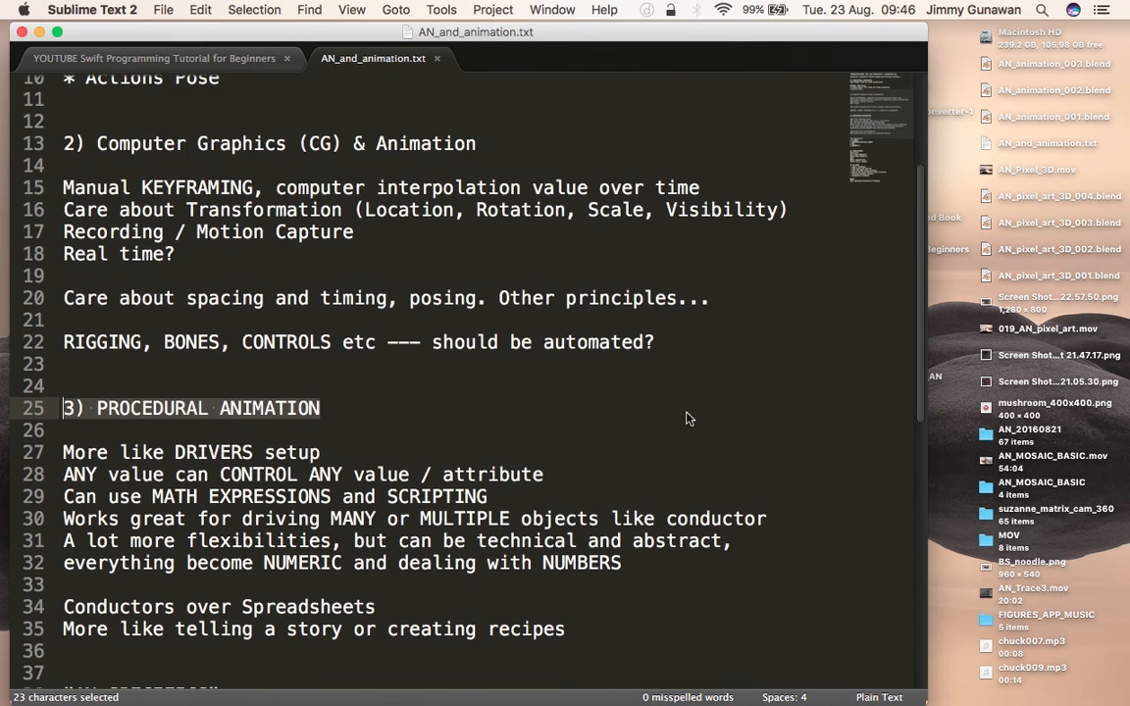
{"action": "left_click", "coordinate": [685, 426]}
{"action": "scroll", "coordinate": [654, 415], "scroll_direction": "up", "scroll_amount": 1}
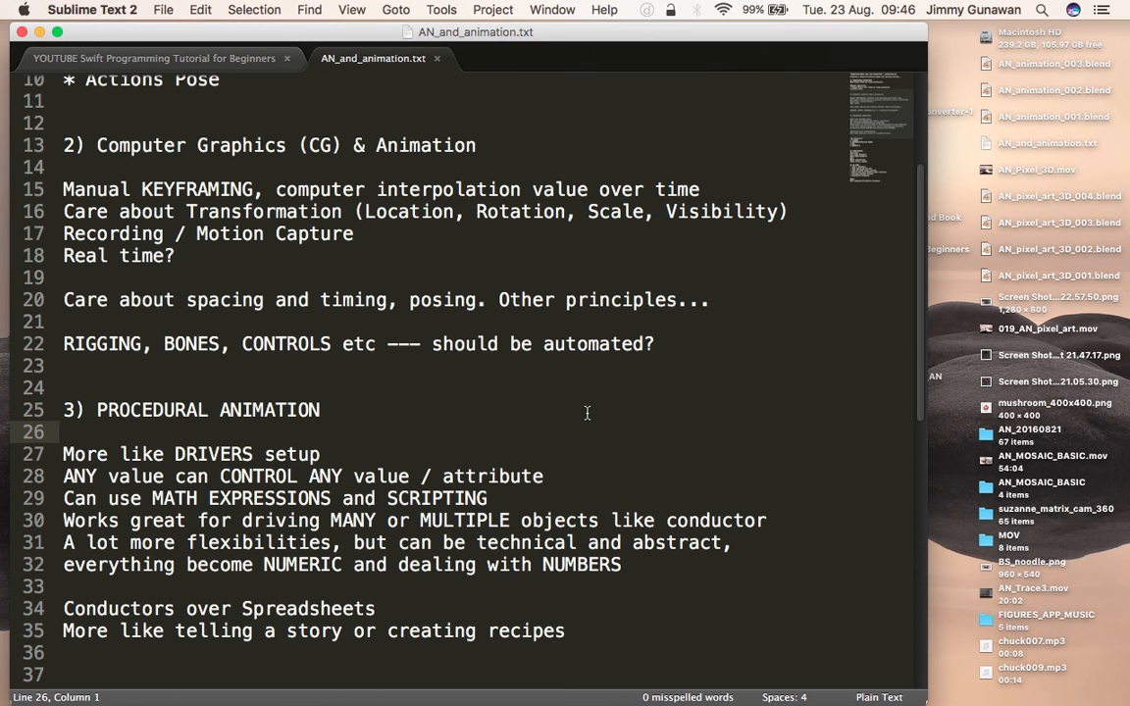
{"action": "scroll", "coordinate": [777, 387], "scroll_direction": "up", "scroll_amount": 1}
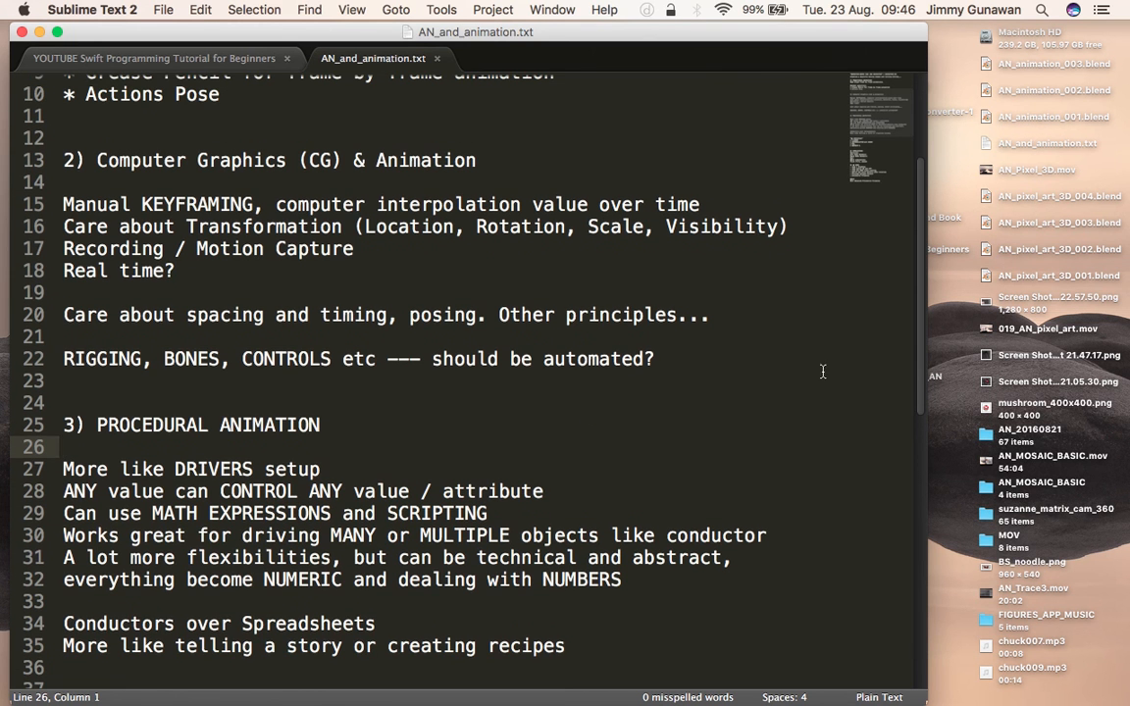
{"action": "scroll", "coordinate": [909, 363], "scroll_direction": "up", "scroll_amount": 5}
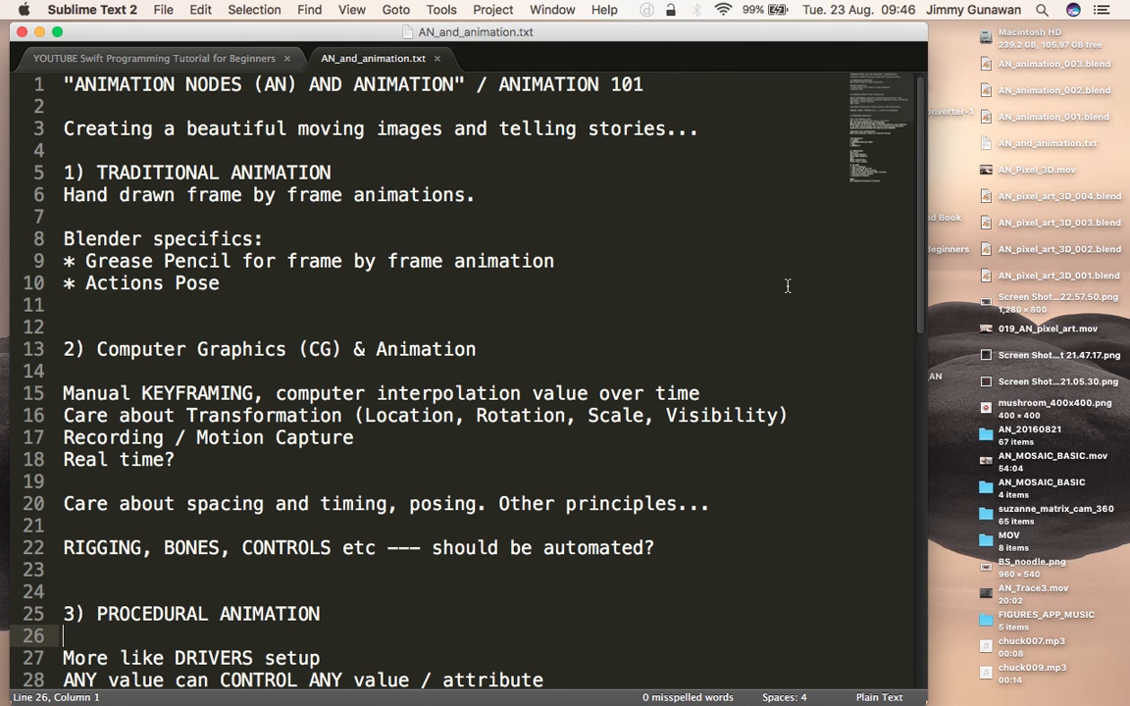
{"action": "scroll", "coordinate": [912, 313], "scroll_direction": "down", "scroll_amount": 2}
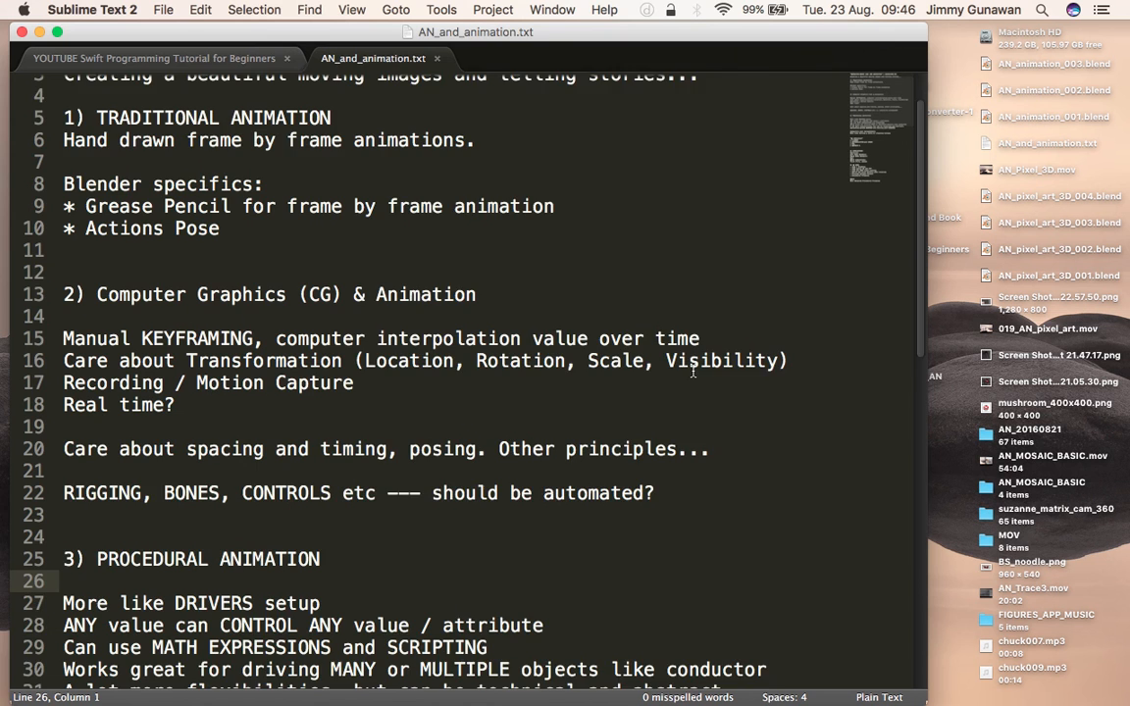
{"action": "scroll", "coordinate": [693, 372], "scroll_direction": "down", "scroll_amount": 2}
{"action": "scroll", "coordinate": [676, 385], "scroll_direction": "down", "scroll_amount": 5}
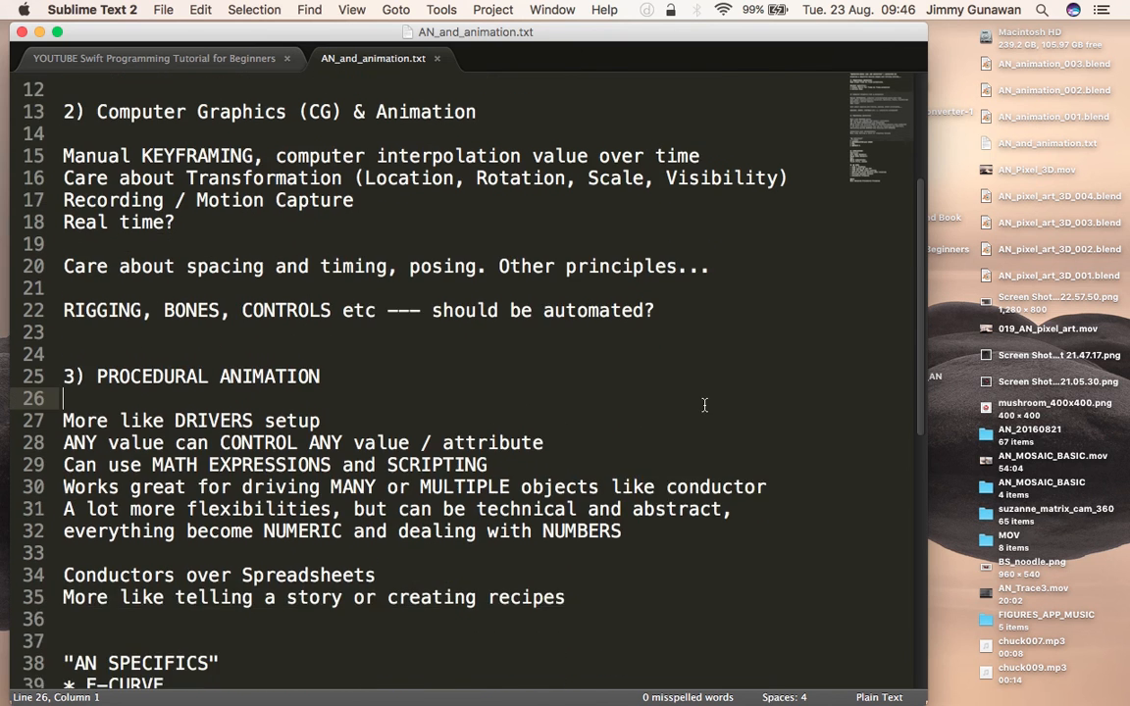
{"action": "scroll", "coordinate": [696, 396], "scroll_direction": "up", "scroll_amount": 8}
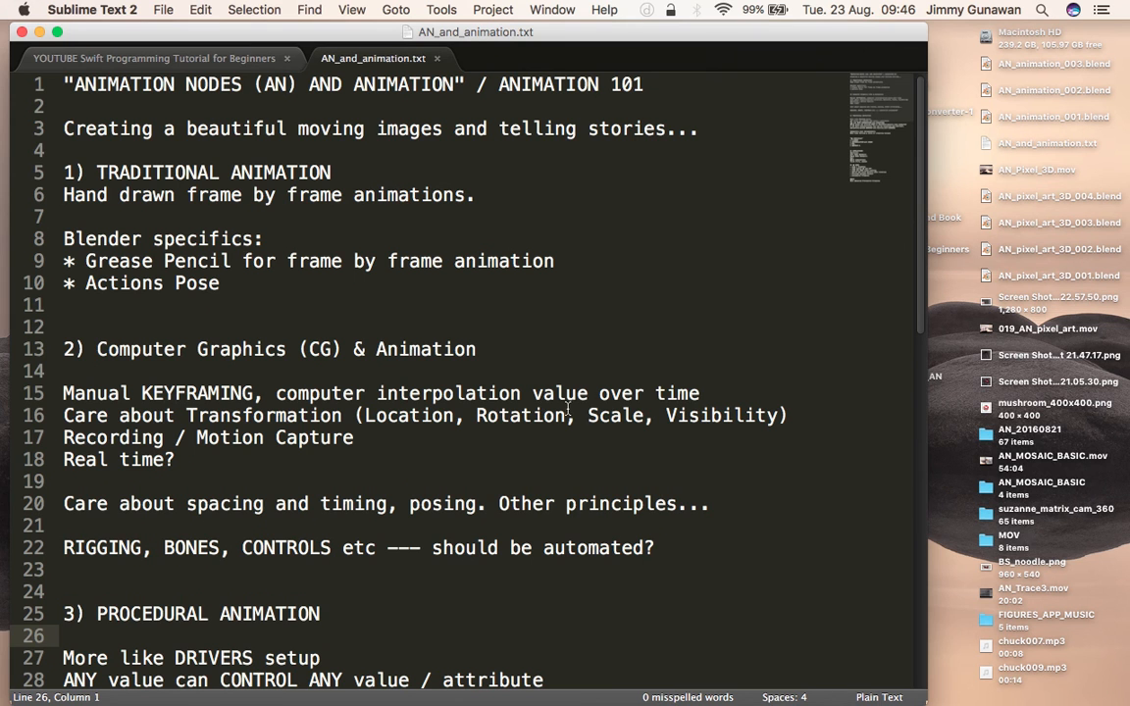
{"action": "scroll", "coordinate": [910, 412], "scroll_direction": "down", "scroll_amount": 6}
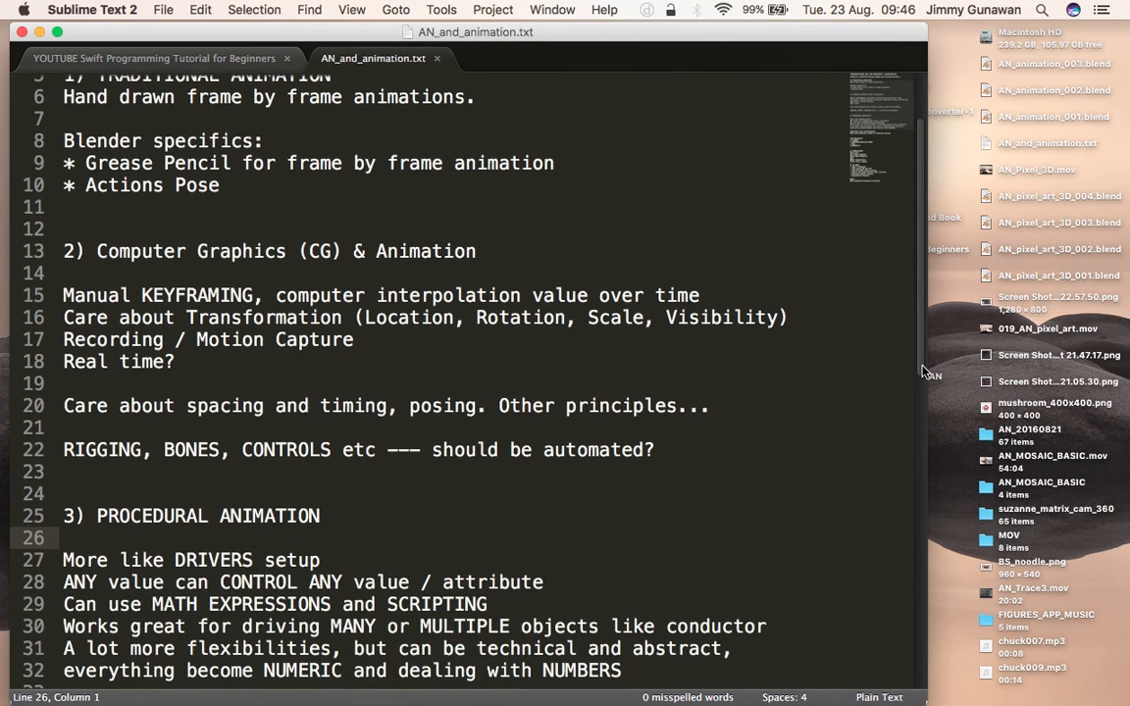
{"action": "scroll", "coordinate": [911, 433], "scroll_direction": "down", "scroll_amount": 2}
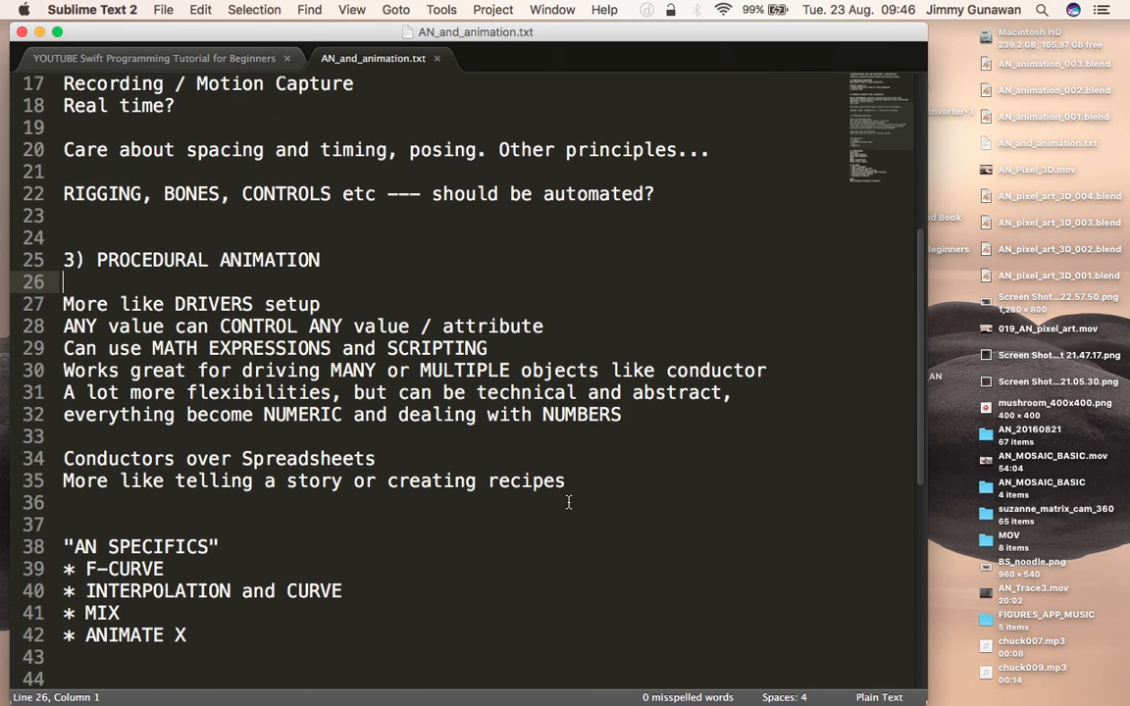
- Highlight the procedural animation notes on lines 25 to 32, and single out the words "PROCEDURAL ANIMATION" in the heading
{"action": "left_click", "coordinate": [640, 417]}
{"action": "left_click_drag", "start_coordinate": [639, 417], "coordinate": [63, 260]}
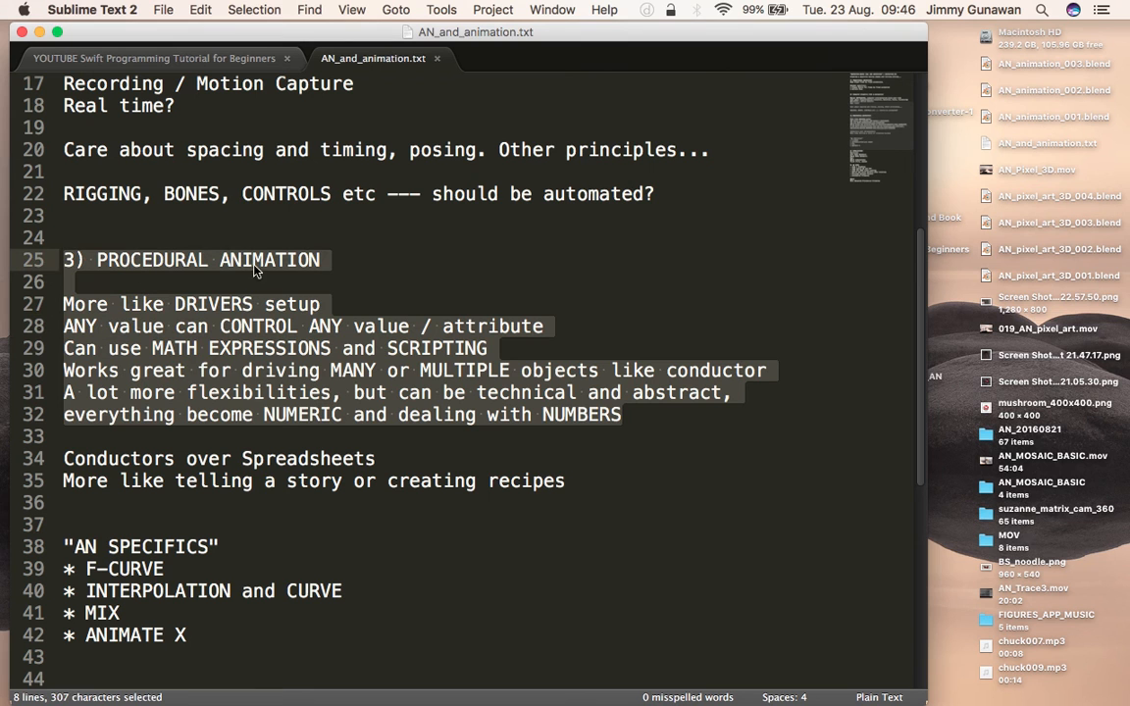
{"action": "left_click", "coordinate": [209, 261]}
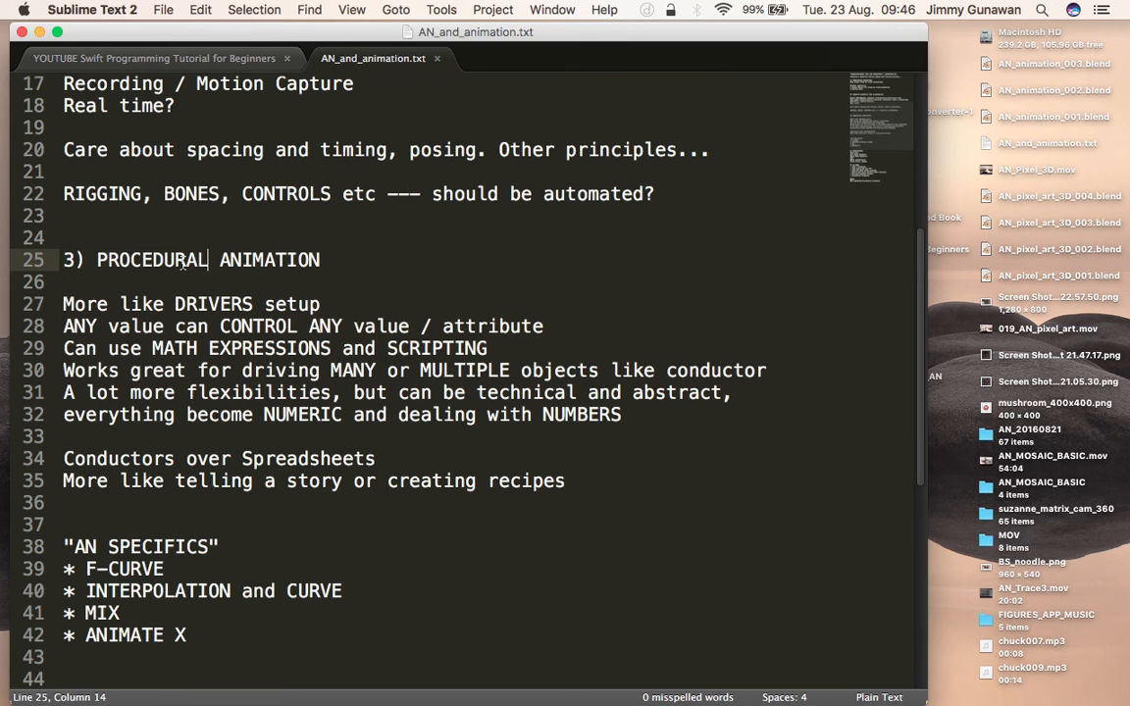
{"action": "left_click_drag", "start_coordinate": [96, 260], "coordinate": [329, 257]}
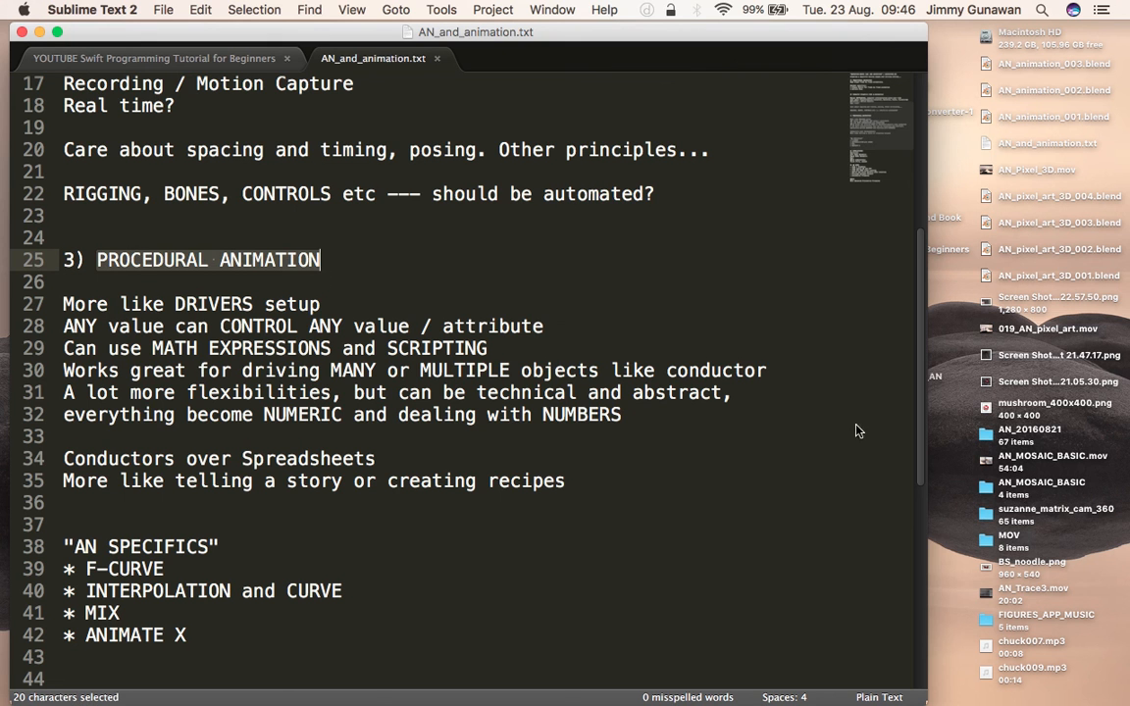
- Go to the "5) AN DEMO" list at the end of the notes and highlight its "Loop / PingPong" item
{"action": "scroll", "coordinate": [323, 512], "scroll_direction": "down", "scroll_amount": 1}
{"action": "scroll", "coordinate": [371, 510], "scroll_direction": "down", "scroll_amount": 10}
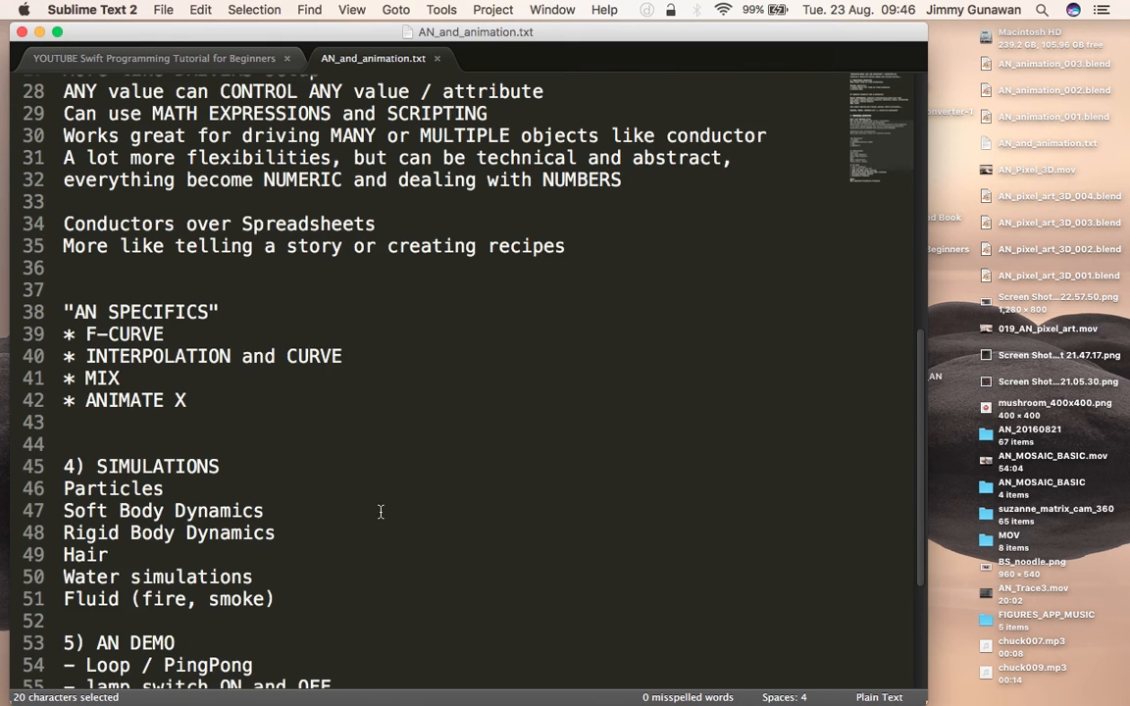
{"action": "left_click_drag", "start_coordinate": [358, 542], "coordinate": [217, 438]}
{"action": "left_click", "coordinate": [164, 435]}
{"action": "left_click", "coordinate": [108, 437]}
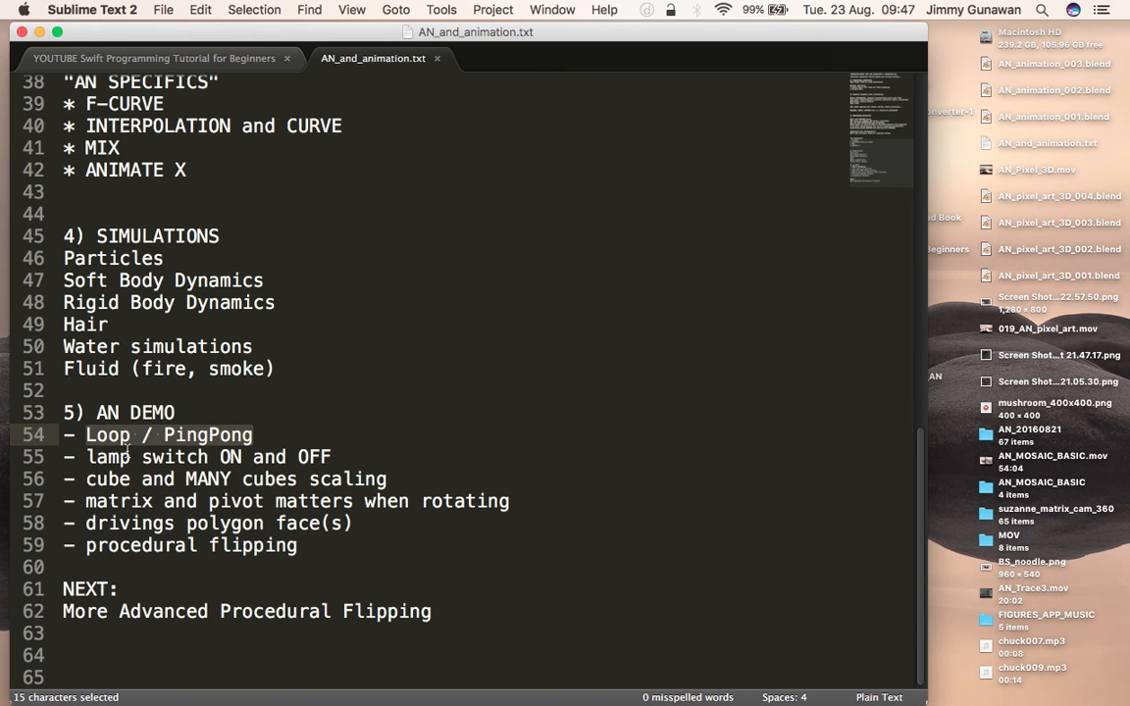
- Change "switch" to "switching" in the lamp ON and OFF item of the AN DEMO list
{"action": "left_click", "coordinate": [208, 457]}
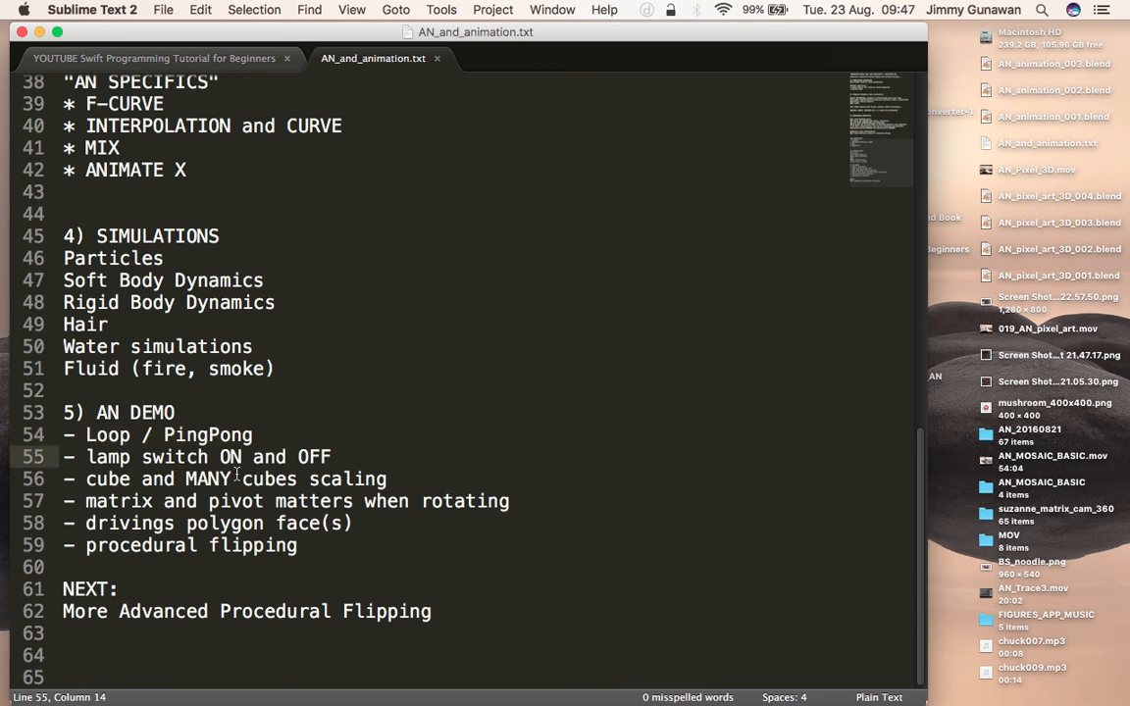
{"action": "type", "text": "ing"}
{"action": "key", "text": "Down"}
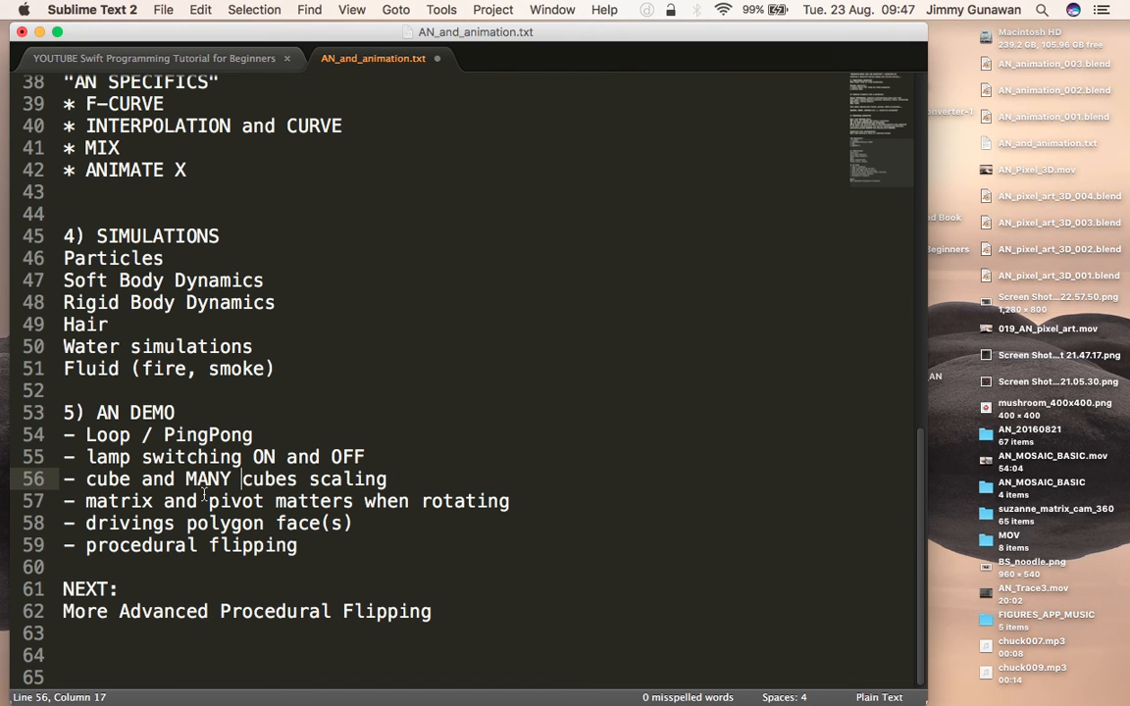
- Highlight the demo items on matrix and pivot rotation, driving polygon faces and procedural flipping
{"action": "left_click", "coordinate": [84, 501]}
{"action": "left_click_drag", "start_coordinate": [84, 502], "coordinate": [365, 502]}
{"action": "left_click", "coordinate": [129, 524]}
{"action": "mouse_move", "coordinate": [86, 524]}
{"action": "left_mouse_down"}
{"action": "mouse_move", "coordinate": [207, 545]}
{"action": "mouse_move", "coordinate": [308, 545]}
{"action": "mouse_move", "coordinate": [65, 523]}
{"action": "left_mouse_up"}
{"action": "left_click", "coordinate": [294, 545]}
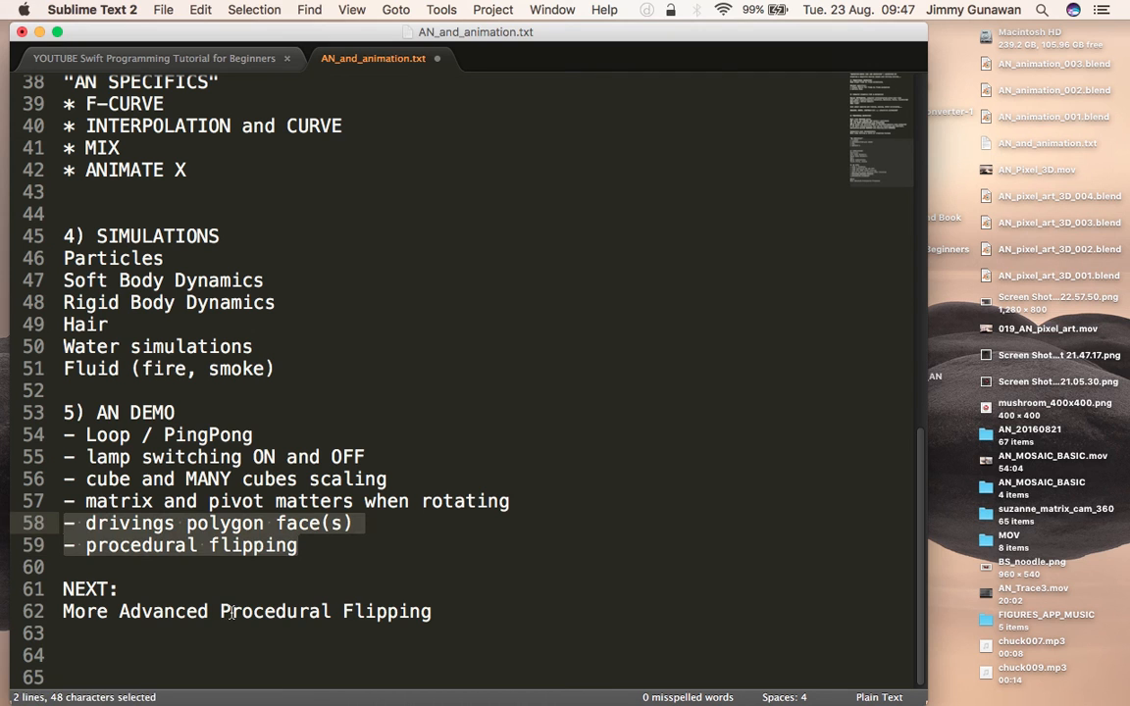
- Highlight the procedural flipping item and the NEXT topic "More Advanced Procedural Flipping", and return to the procedural animation section
{"action": "left_click_drag", "start_coordinate": [219, 611], "coordinate": [438, 612]}
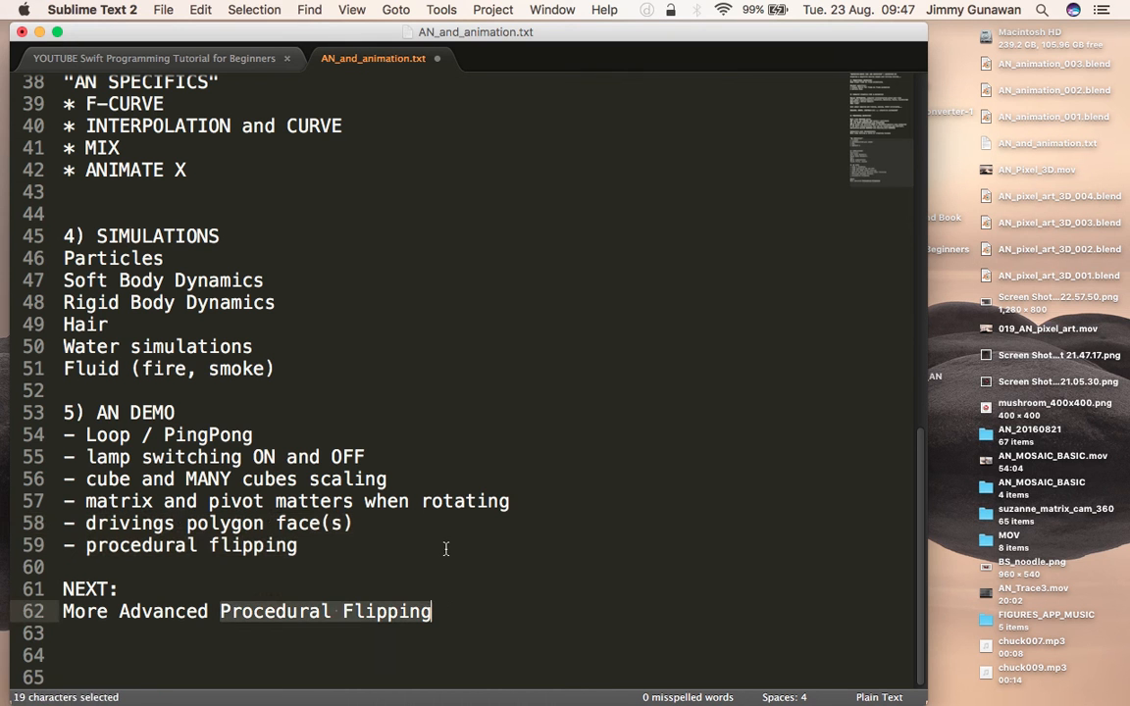
{"action": "left_click", "coordinate": [431, 548]}
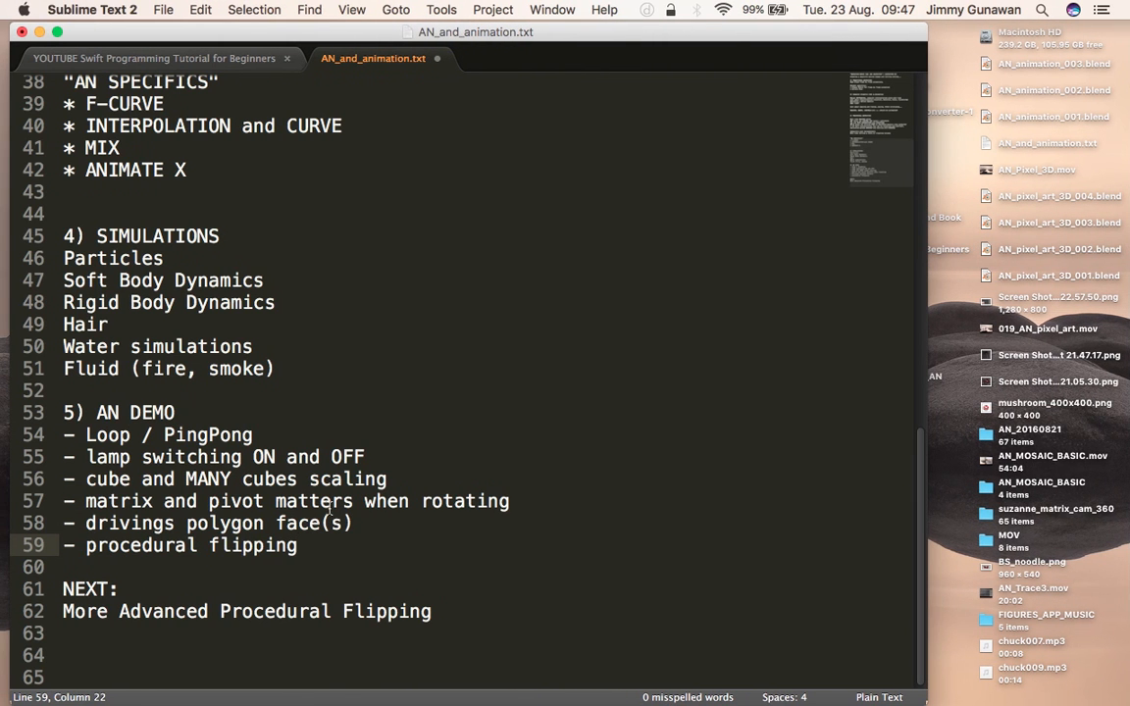
{"action": "left_click_drag", "start_coordinate": [297, 546], "coordinate": [106, 550]}
{"action": "left_click", "coordinate": [308, 545]}
{"action": "left_click", "coordinate": [65, 612]}
{"action": "left_click", "coordinate": [109, 612]}
{"action": "left_click_drag", "start_coordinate": [89, 613], "coordinate": [449, 612]}
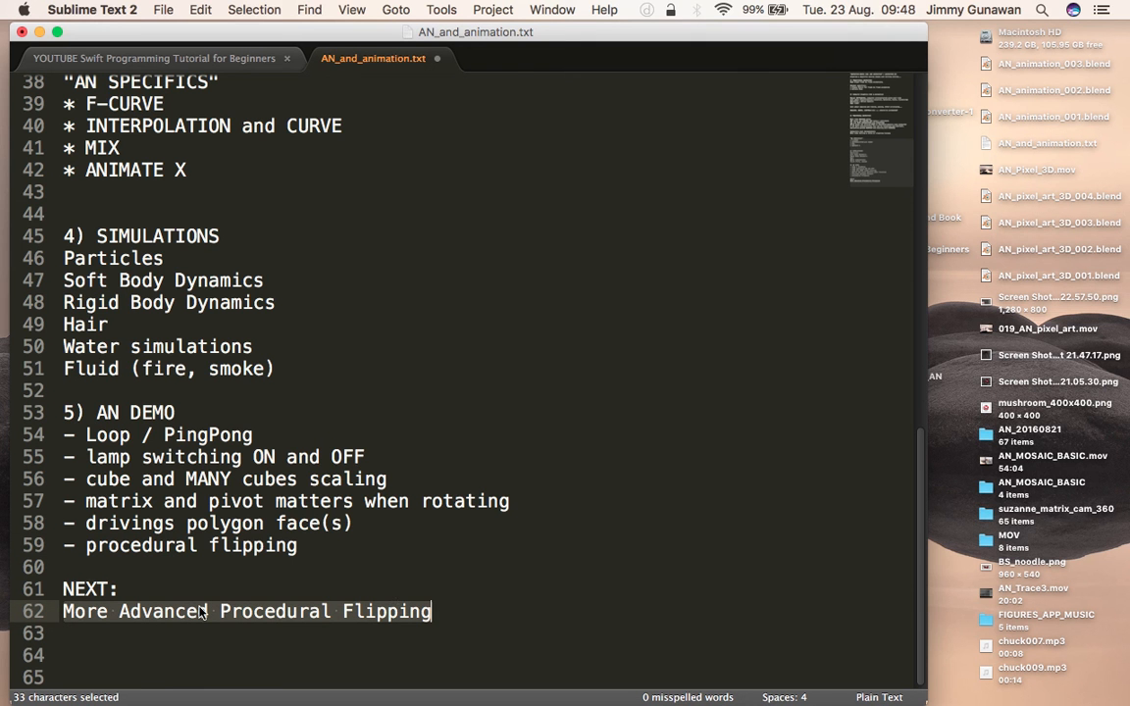
{"action": "scroll", "coordinate": [373, 500], "scroll_direction": "up", "scroll_amount": 10}
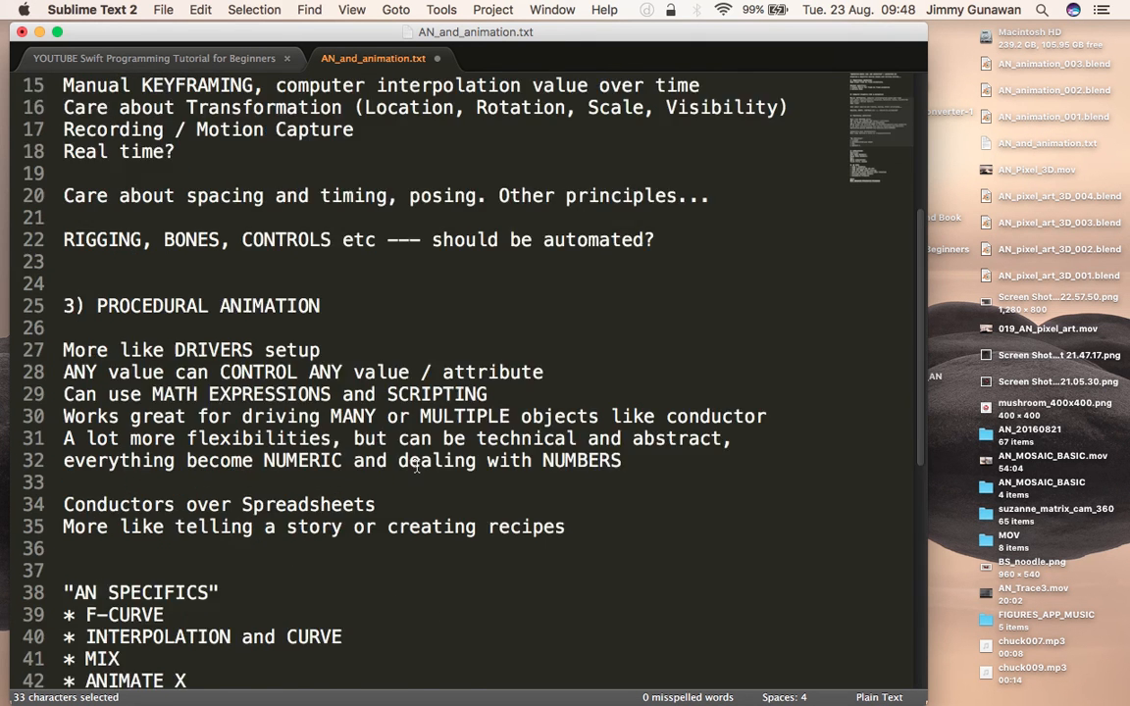
- Return to the start of the notes and save AN_and_animation.txt
{"action": "scroll", "coordinate": [429, 461], "scroll_direction": "down", "scroll_amount": 3}
{"action": "scroll", "coordinate": [406, 363], "scroll_direction": "up", "scroll_amount": 3}
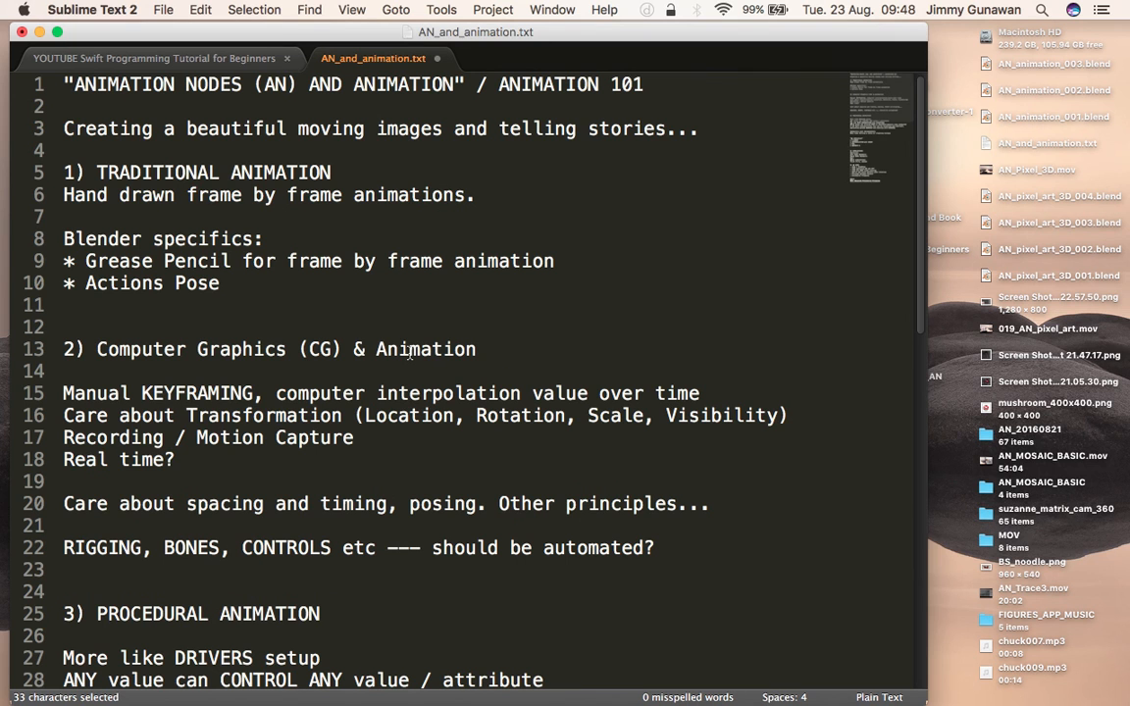
{"action": "left_click", "coordinate": [361, 217]}
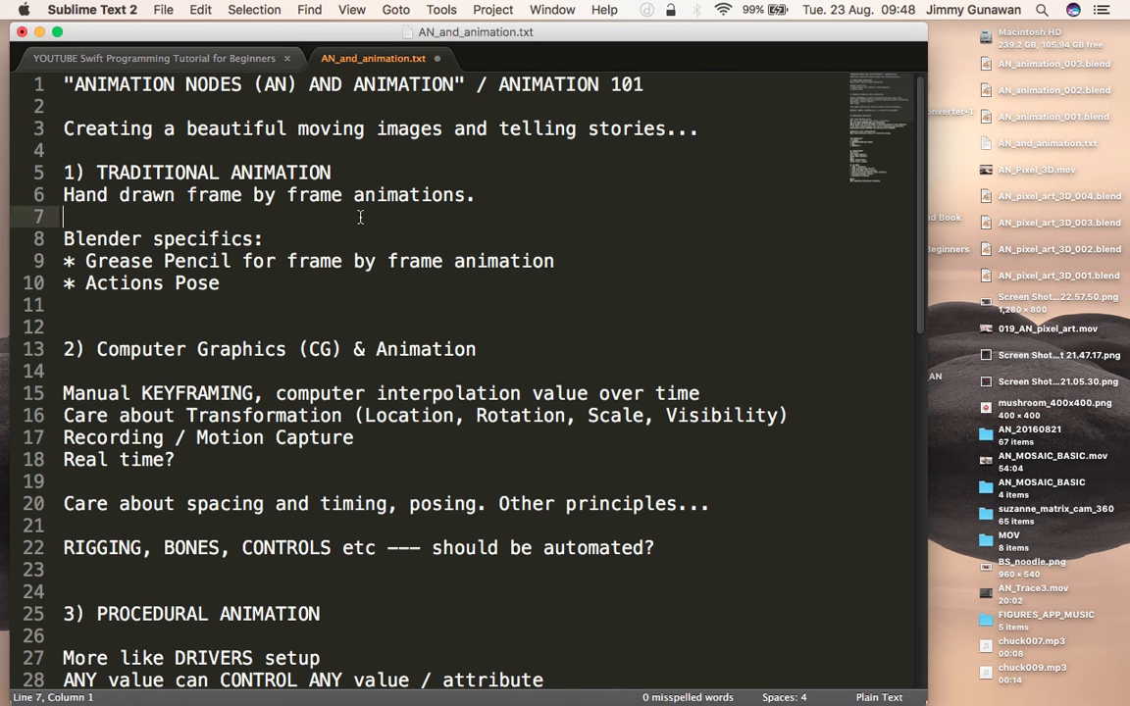
{"action": "key", "text": "super+s"}
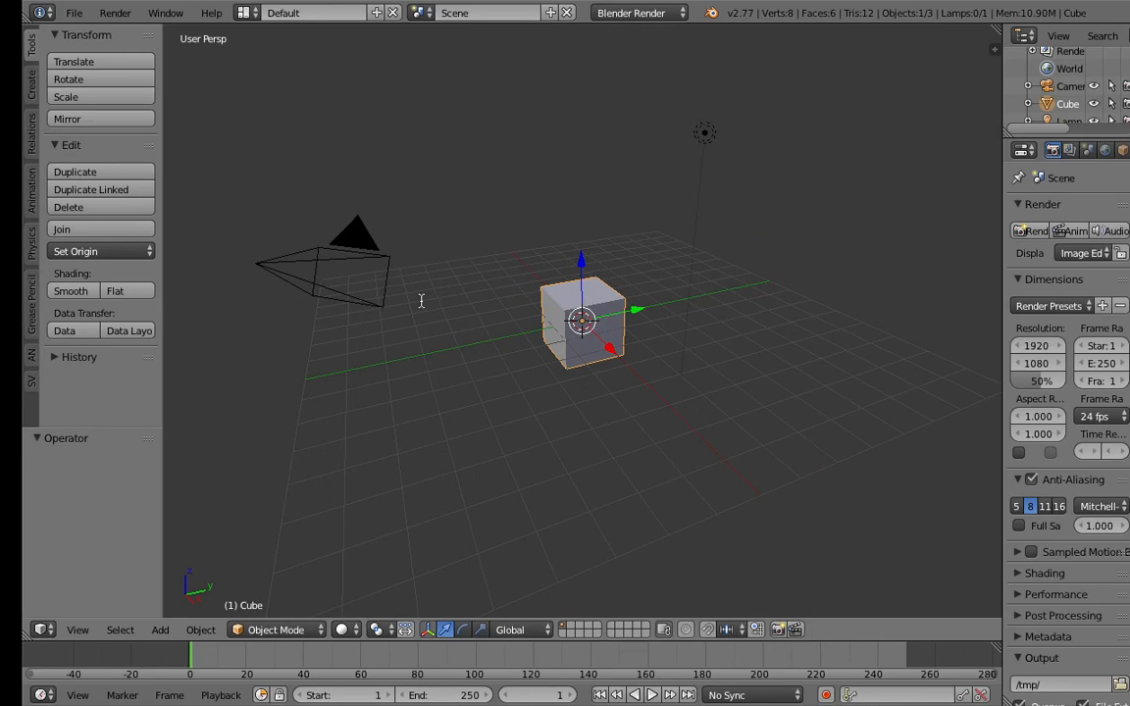
- Switch to Blender and show the default cube's transform properties beside the 3D view
{"action": "middle_click_drag", "start_coordinate": [405, 315], "coordinate": [531, 314]}
{"action": "mouse_move", "coordinate": [559, 233]}
{"action": "middle_mouse_down"}
{"action": "mouse_move", "coordinate": [525, 238]}
{"action": "mouse_move", "coordinate": [562, 246]}
{"action": "middle_mouse_up"}
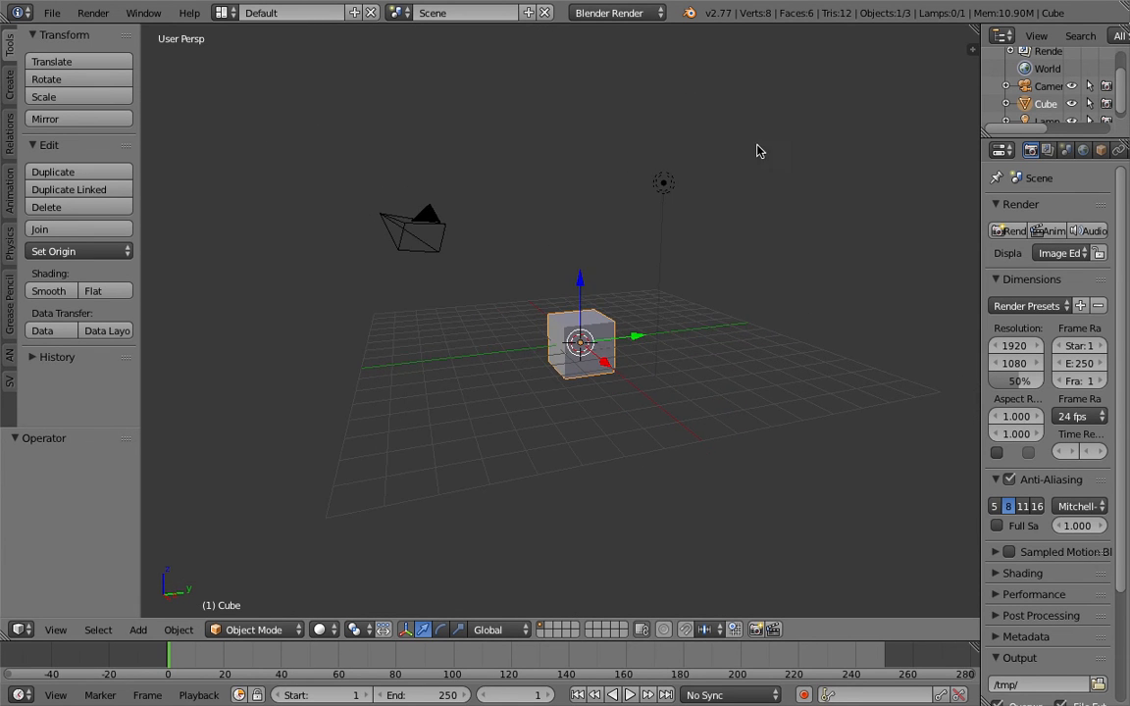
{"action": "middle_click_drag", "start_coordinate": [518, 355], "coordinate": [508, 354]}
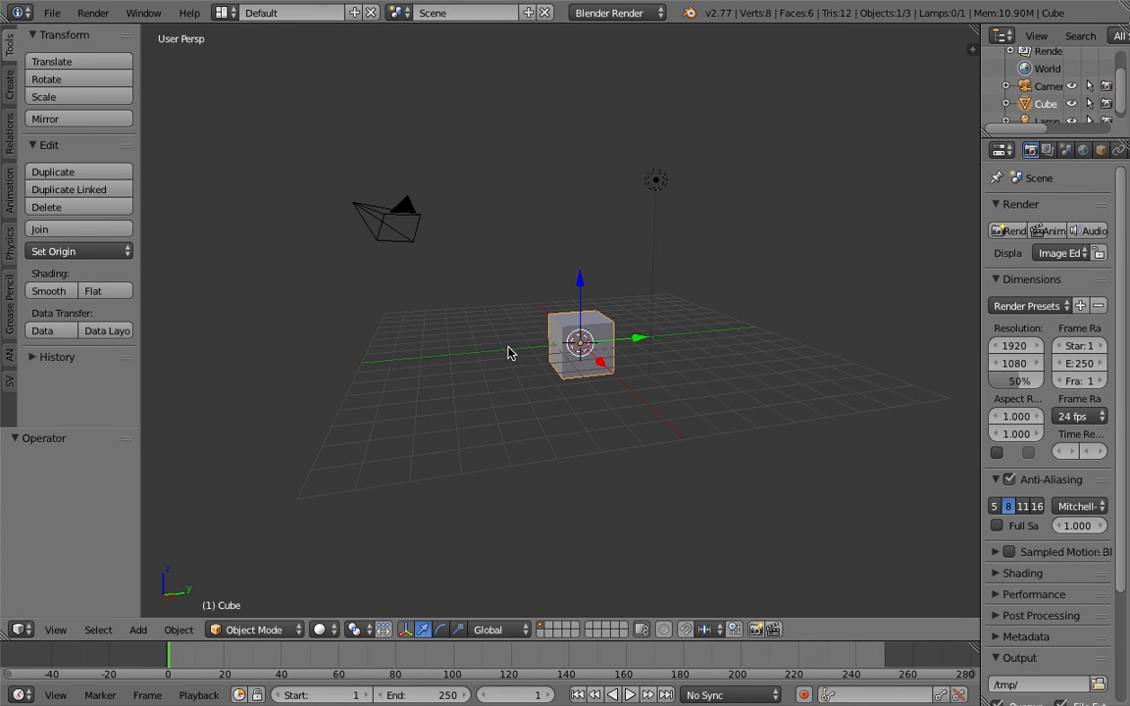
{"action": "left_click", "coordinate": [971, 52]}
- Move the cube to about X 3.84, Y -1.6 and rotate it to about X -27.3°, Y -7.7°, Z 3°
{"action": "middle_click_drag", "start_coordinate": [541, 197], "coordinate": [641, 217]}
{"action": "left_click_drag", "start_coordinate": [871, 80], "coordinate": [846, 97]}
{"action": "left_click_drag", "start_coordinate": [873, 151], "coordinate": [912, 186]}
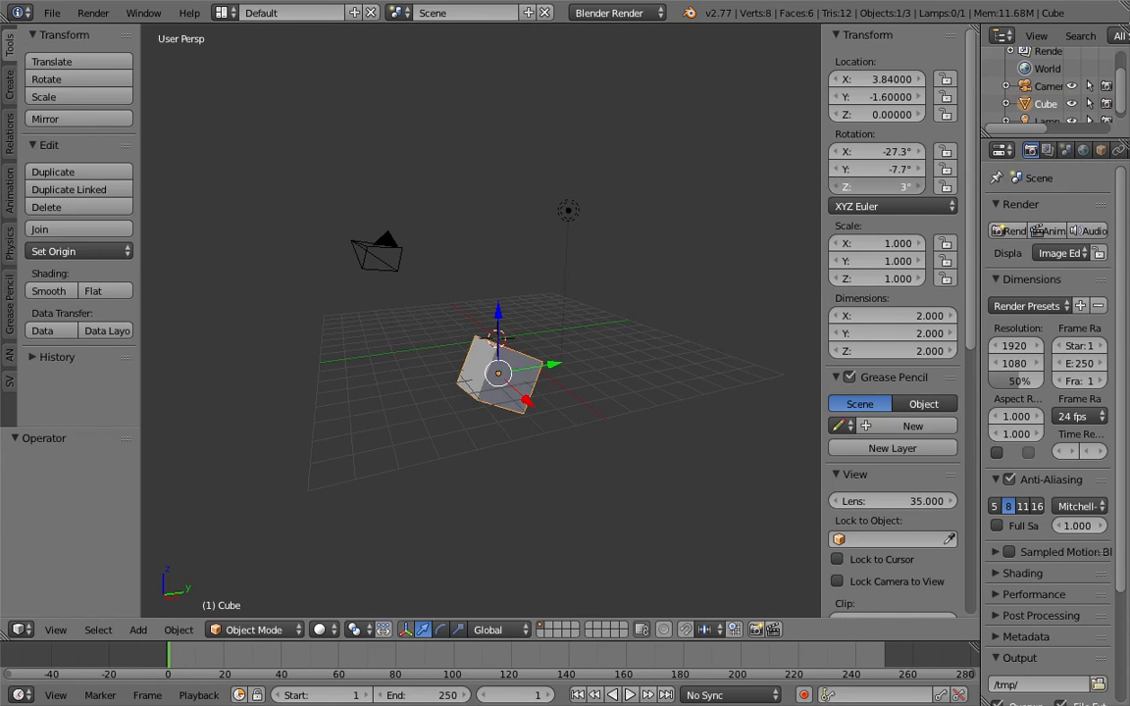
- Set the cube's scale to 1 and its rotation to 0° on all three axes
{"action": "left_click_drag", "start_coordinate": [903, 243], "coordinate": [903, 279]}
{"action": "type", "text": "1"}
{"action": "key", "text": "Return"}
{"action": "left_click_drag", "start_coordinate": [904, 152], "coordinate": [905, 187]}
{"action": "type", "text": "0"}
{"action": "key", "text": "Return"}
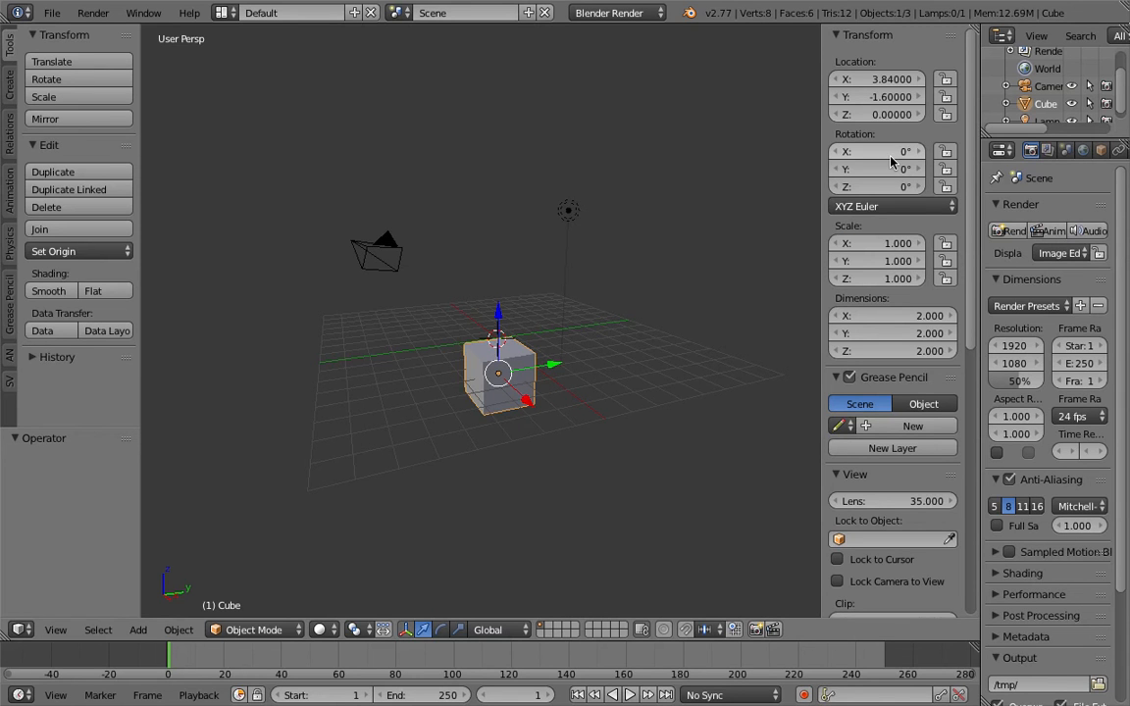
- Set the cube's location to 0 on all three axes
{"action": "left_click_drag", "start_coordinate": [885, 84], "coordinate": [886, 114]}
{"action": "type", "text": "0"}
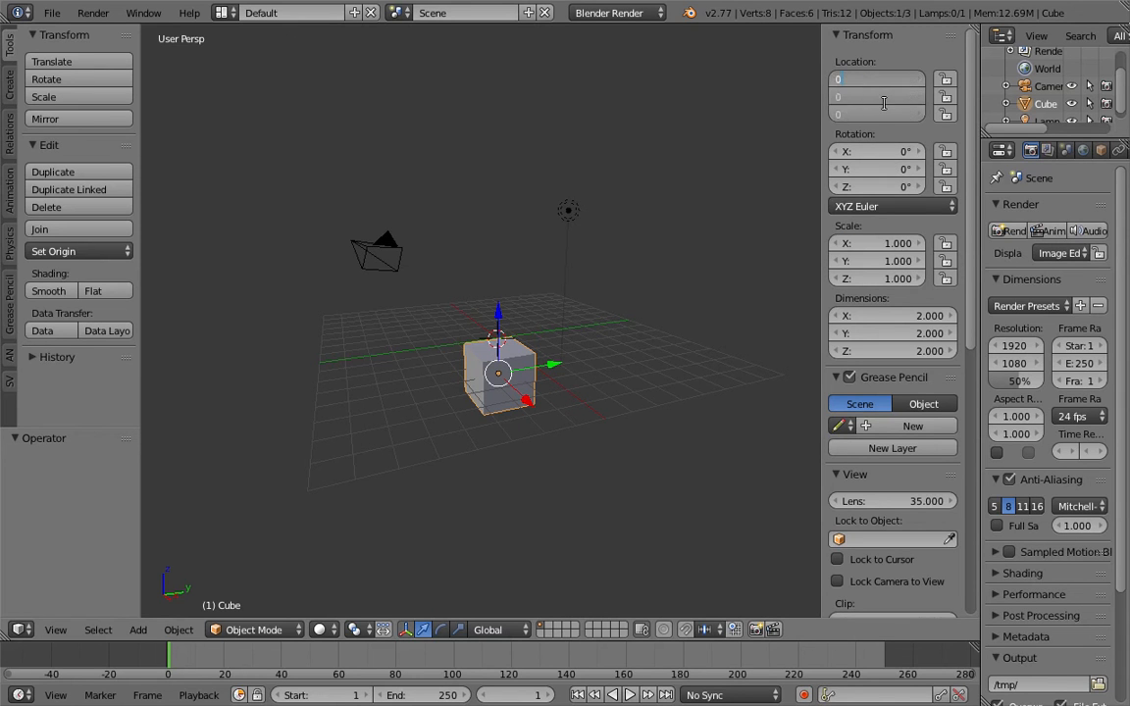
{"action": "key", "text": "Return"}
- Move the cube along X, Y and Z through its location values to about 2.04, -5.58, 3.17
{"action": "middle_click_drag", "start_coordinate": [625, 287], "coordinate": [517, 339]}
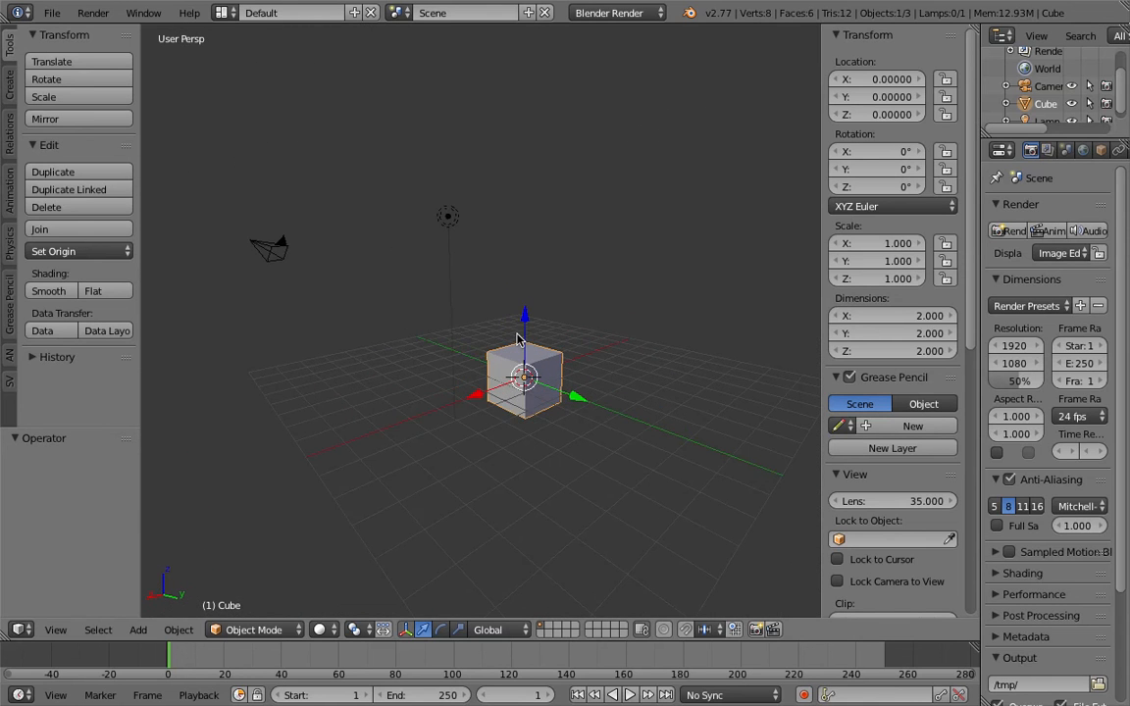
{"action": "middle_click_drag", "start_coordinate": [629, 393], "coordinate": [570, 326]}
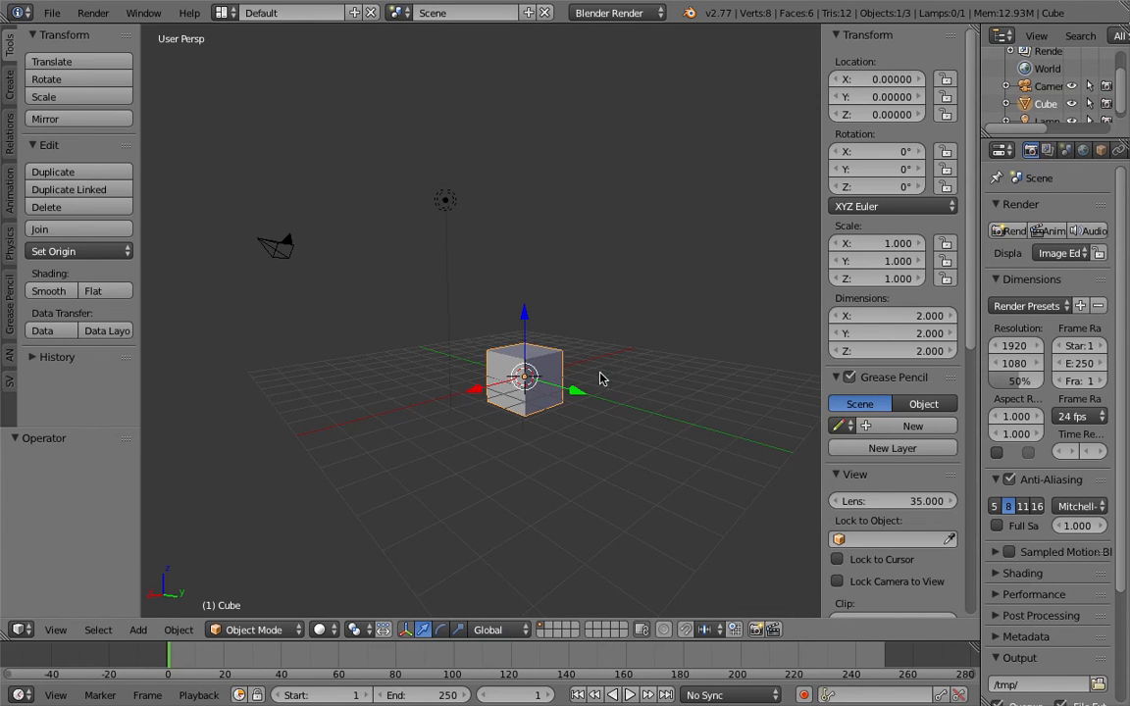
{"action": "scroll", "coordinate": [742, 259], "scroll_direction": "up", "scroll_amount": 3}
{"action": "mouse_move", "coordinate": [883, 78]}
{"action": "left_mouse_down"}
{"action": "mouse_move", "coordinate": [927, 79]}
{"action": "mouse_move", "coordinate": [819, 78]}
{"action": "mouse_move", "coordinate": [932, 83]}
{"action": "mouse_move", "coordinate": [888, 83]}
{"action": "left_mouse_up"}
{"action": "middle_click_drag", "start_coordinate": [207, 569], "coordinate": [150, 611]}
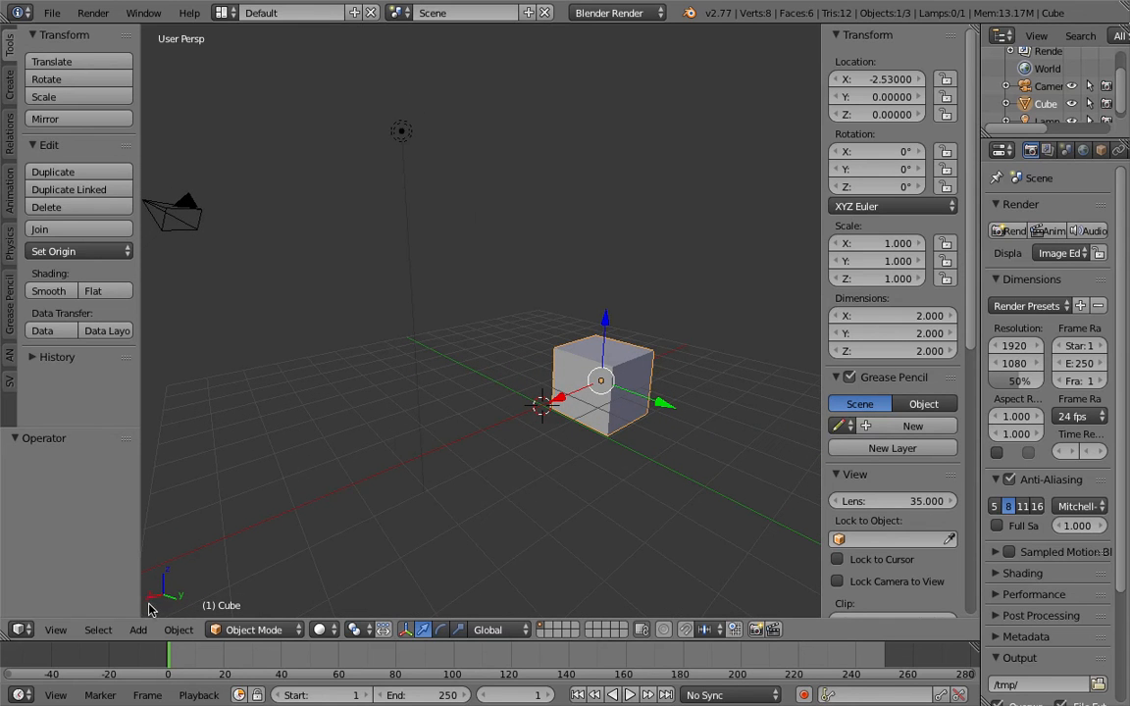
{"action": "left_click_drag", "start_coordinate": [887, 78], "coordinate": [910, 114]}
{"action": "middle_click_drag", "start_coordinate": [718, 190], "coordinate": [531, 210]}
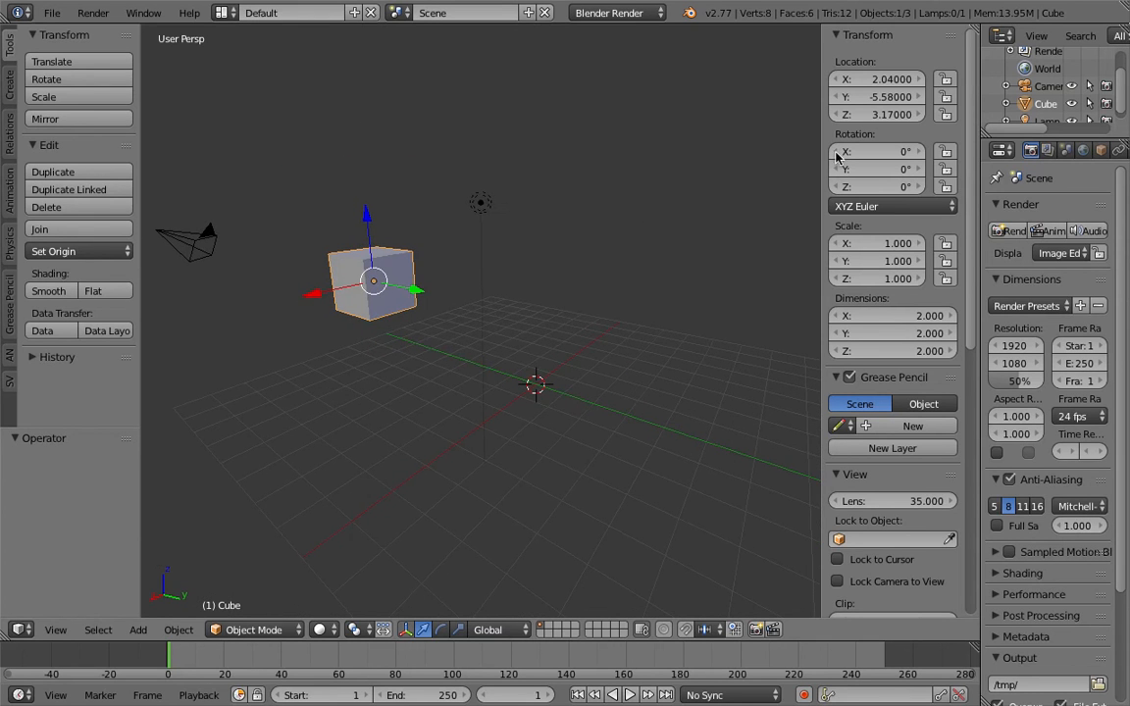
- Rotate the cube through its rotation values and freely with trackball rotation to about X -25.9°, Y 18.3°, Z -10°
{"action": "left_click_drag", "start_coordinate": [846, 152], "coordinate": [794, 168]}
{"action": "left_click_drag", "start_coordinate": [878, 186], "coordinate": [846, 186]}
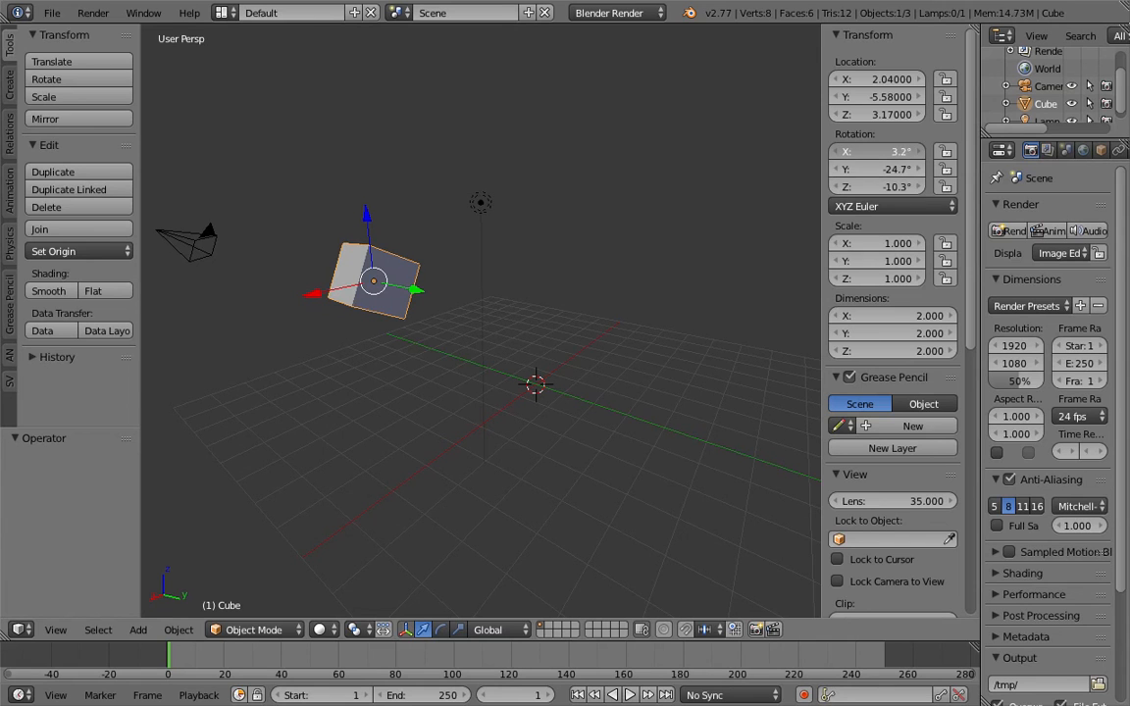
{"action": "key", "text": "r"}
{"action": "key", "text": "r"}
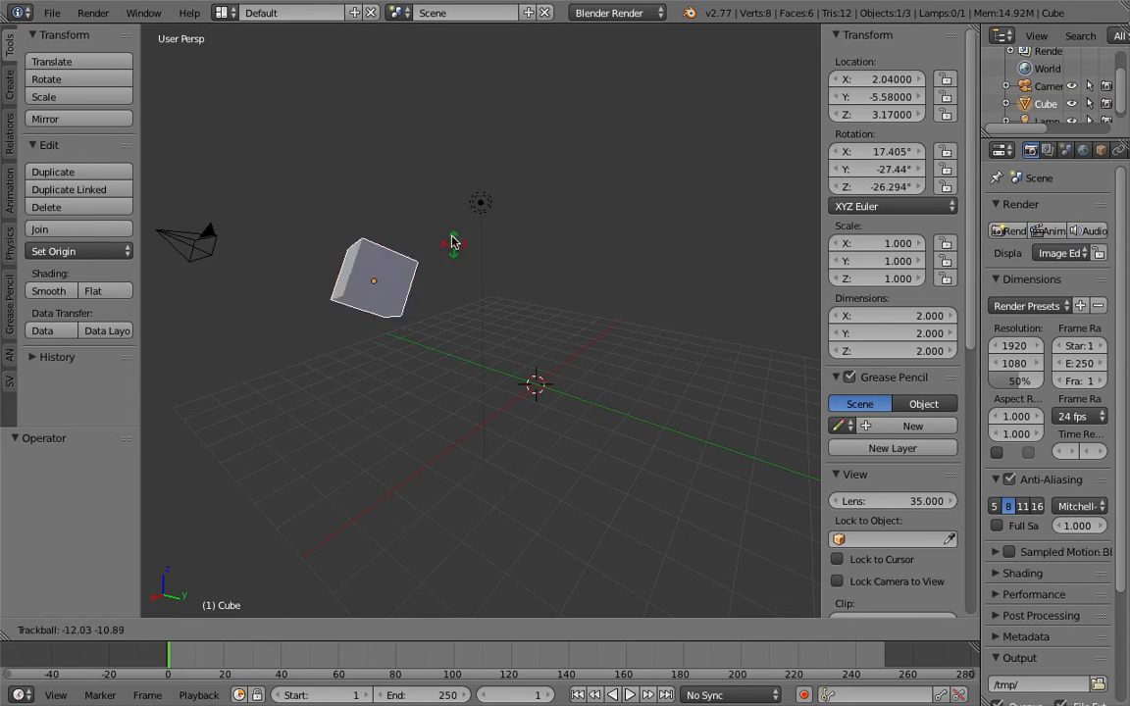
{"action": "left_click", "coordinate": [462, 267]}
{"action": "key", "text": "r"}
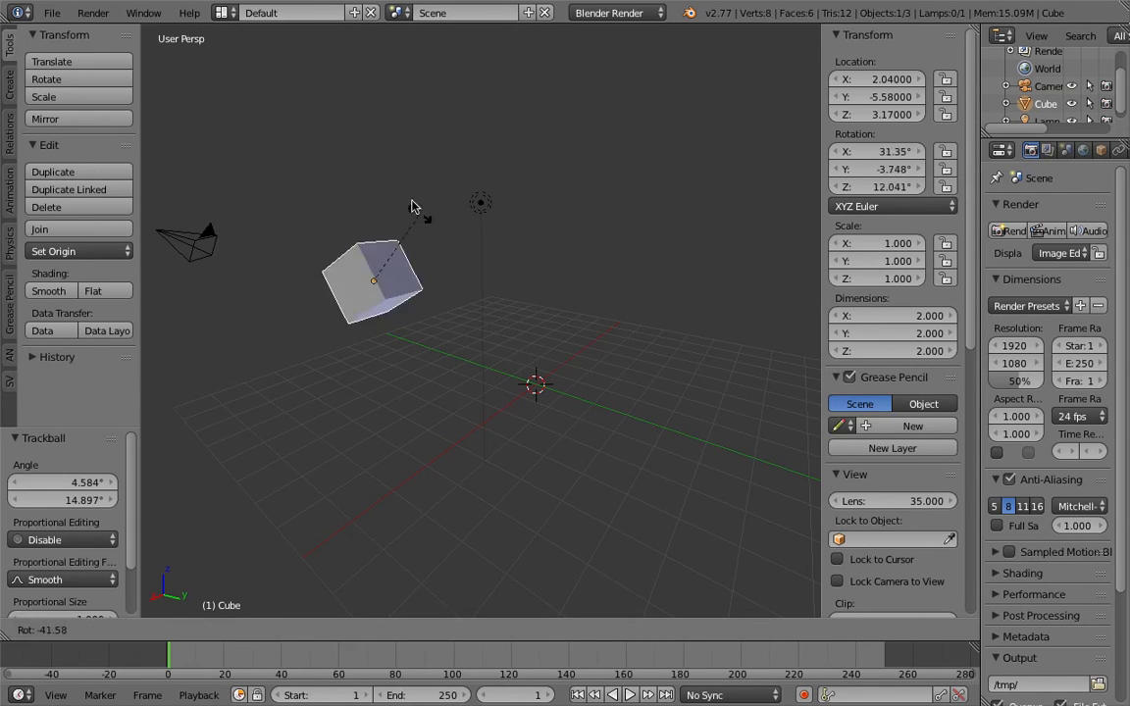
{"action": "left_click", "coordinate": [435, 267]}
{"action": "key", "text": "r"}
{"action": "key", "text": "r"}
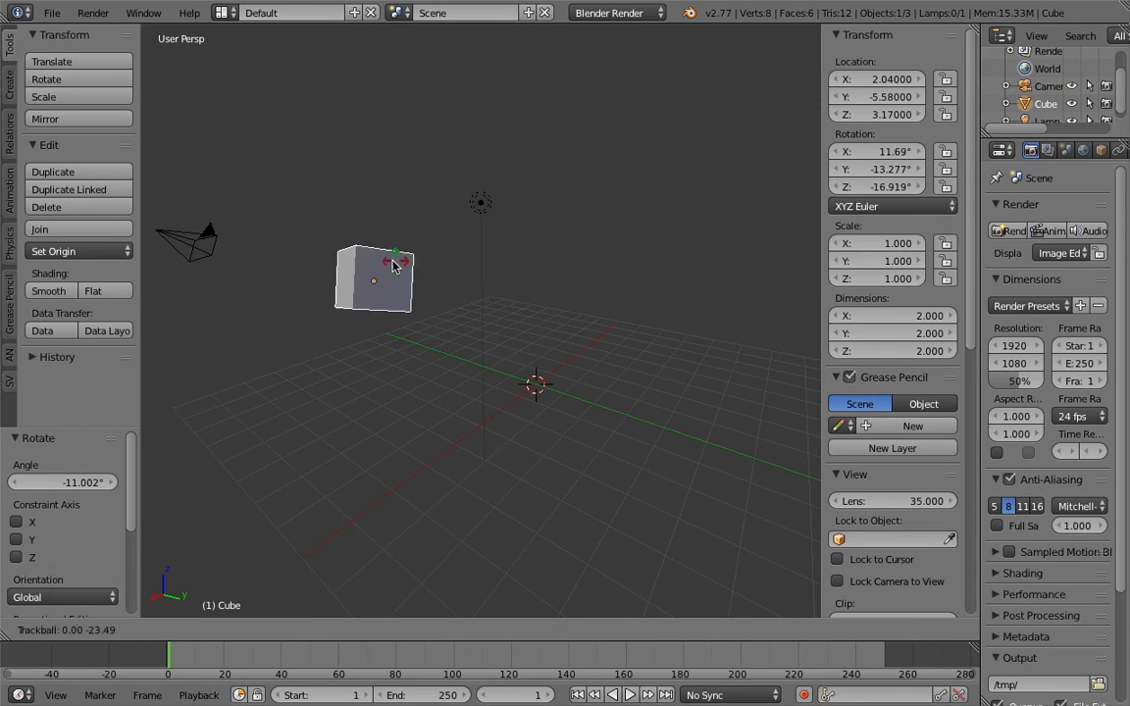
{"action": "left_click", "coordinate": [410, 340]}
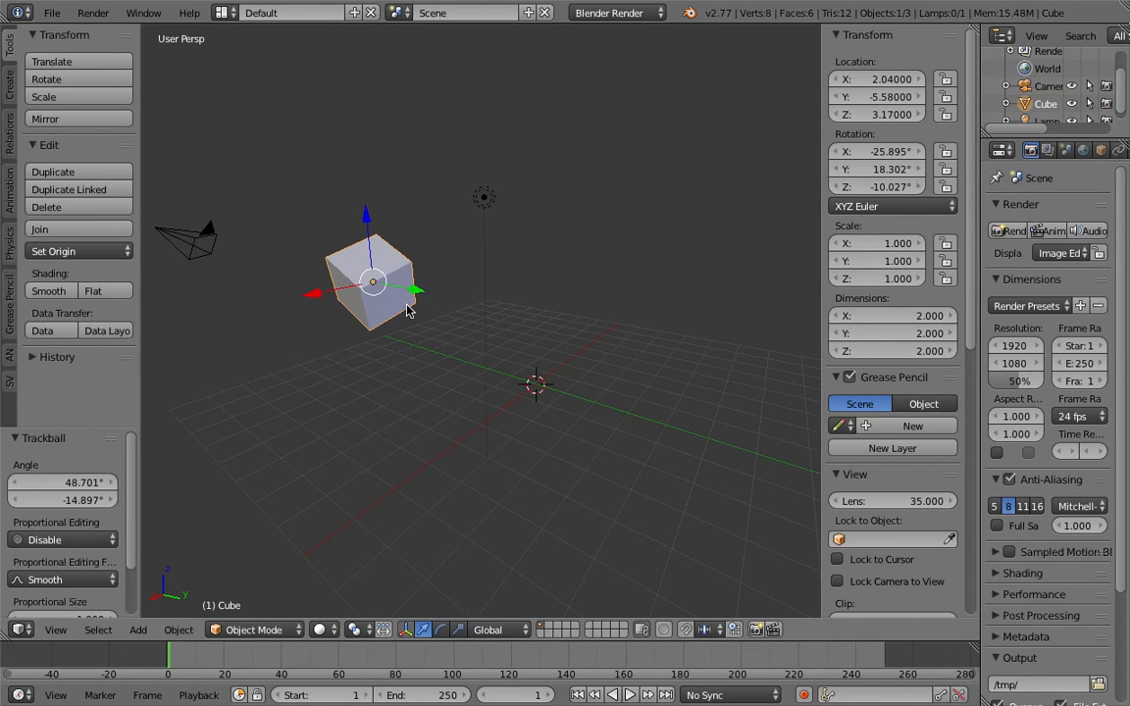
{"action": "middle_click_drag", "start_coordinate": [425, 305], "coordinate": [479, 312]}
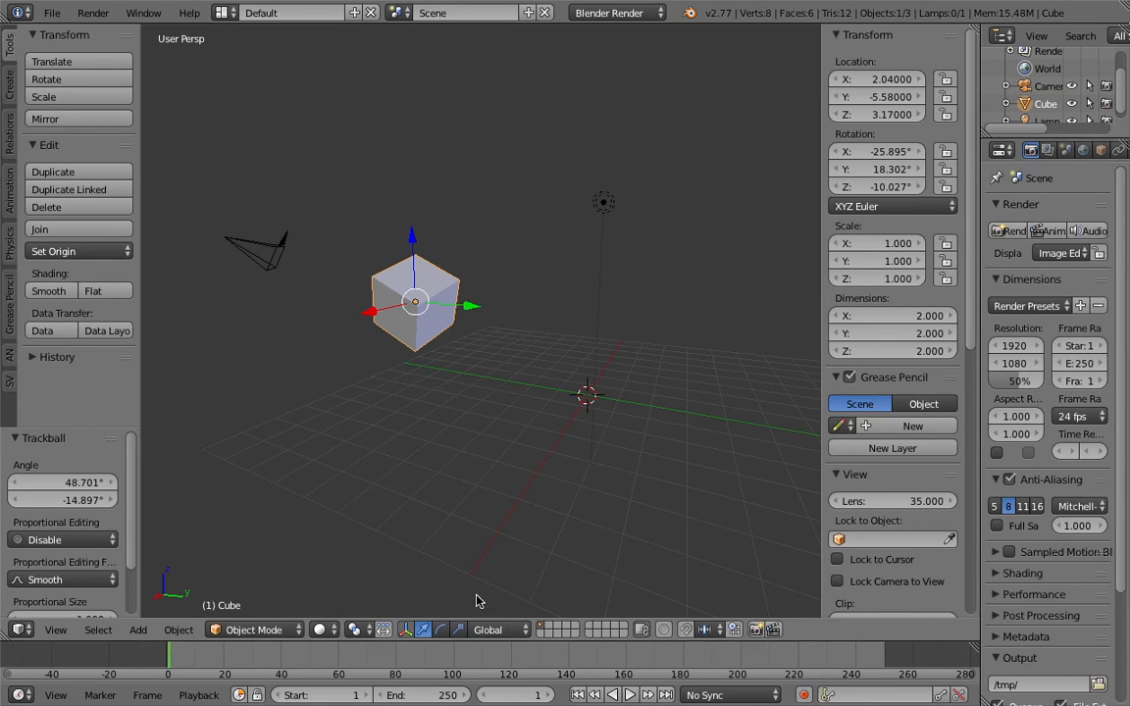
- Place the 3D cursor below the cube at about X 2.00, Y -3.64, Z -0.05
{"action": "left_click", "coordinate": [260, 632]}
{"action": "left_click", "coordinate": [465, 400]}
{"action": "middle_click_drag", "start_coordinate": [465, 399], "coordinate": [483, 374]}
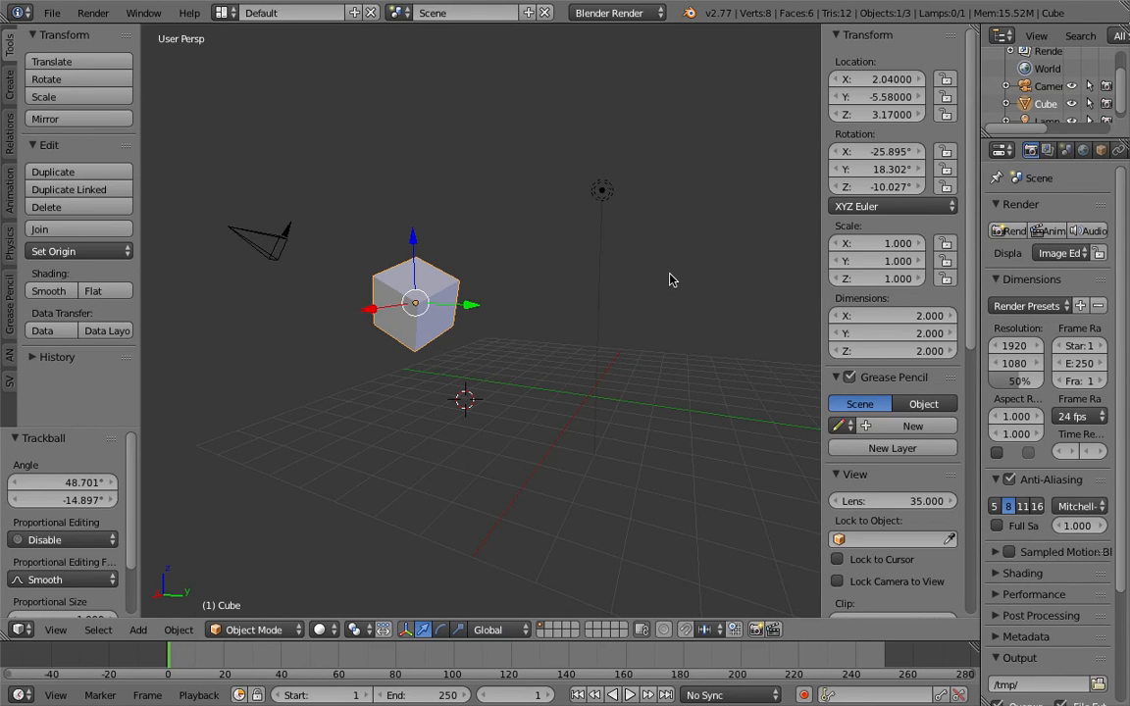
- Adjust the cube's rotation values to about X -25.5°, Y 0.7°, Z -33.2°
{"action": "left_click_drag", "start_coordinate": [881, 155], "coordinate": [922, 186]}
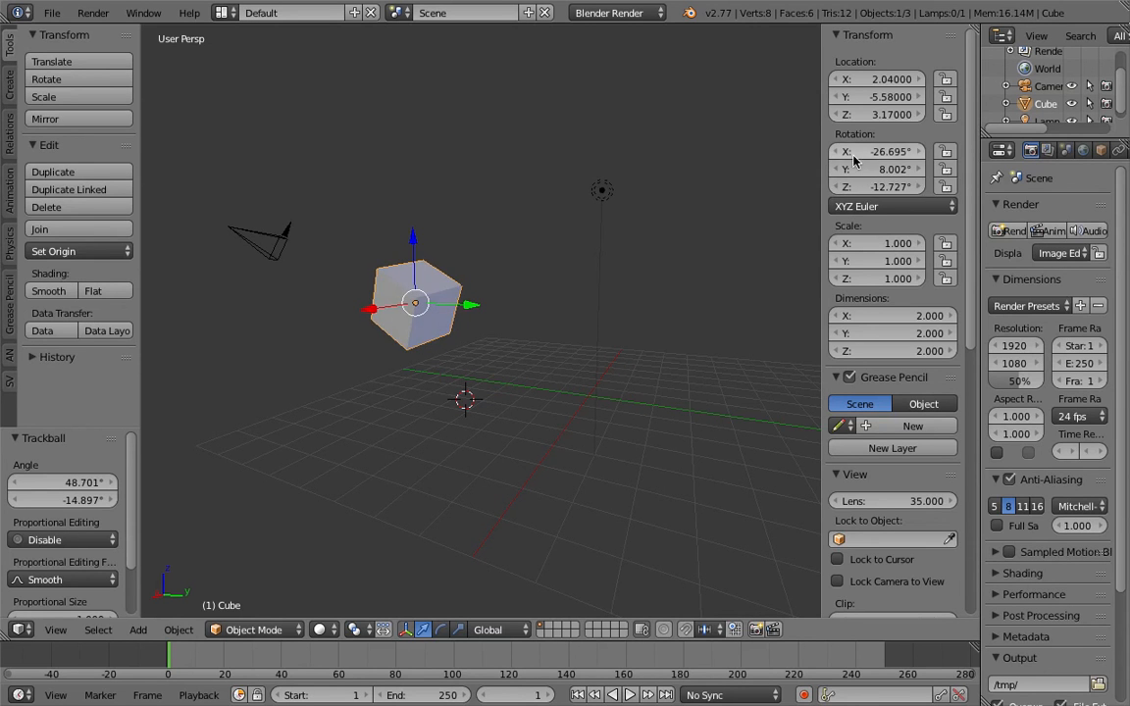
{"action": "middle_click_drag", "start_coordinate": [609, 292], "coordinate": [628, 284]}
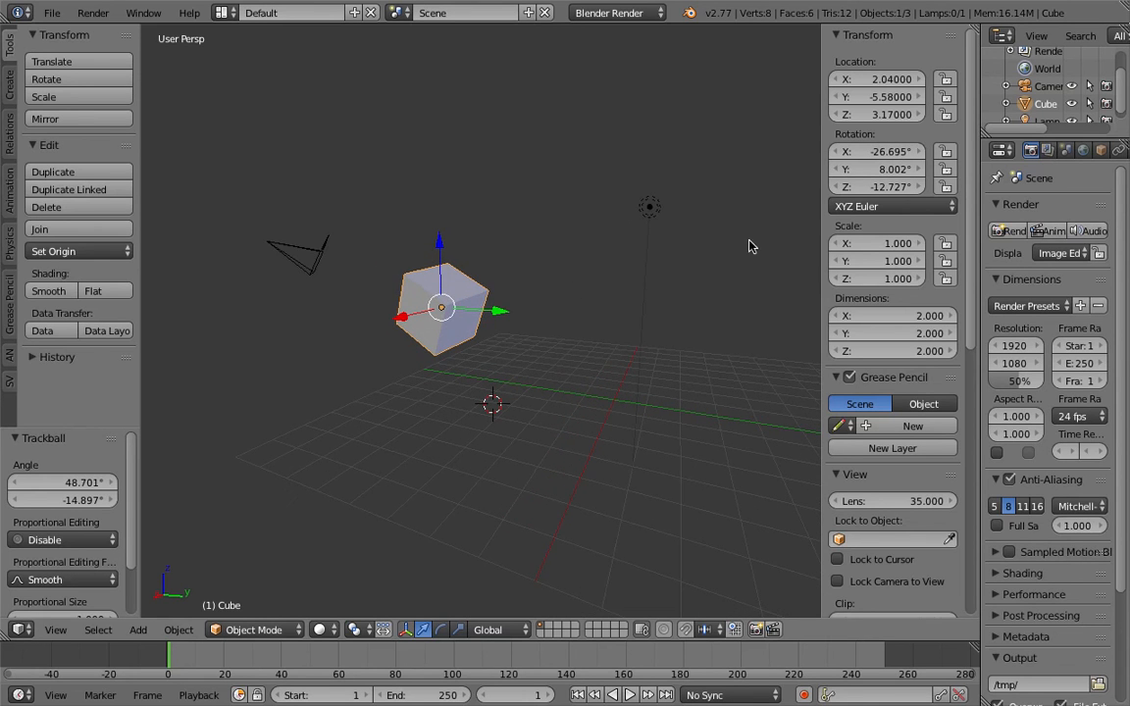
{"action": "left_click_drag", "start_coordinate": [842, 151], "coordinate": [861, 169]}
{"action": "middle_click_drag", "start_coordinate": [513, 247], "coordinate": [479, 281]}
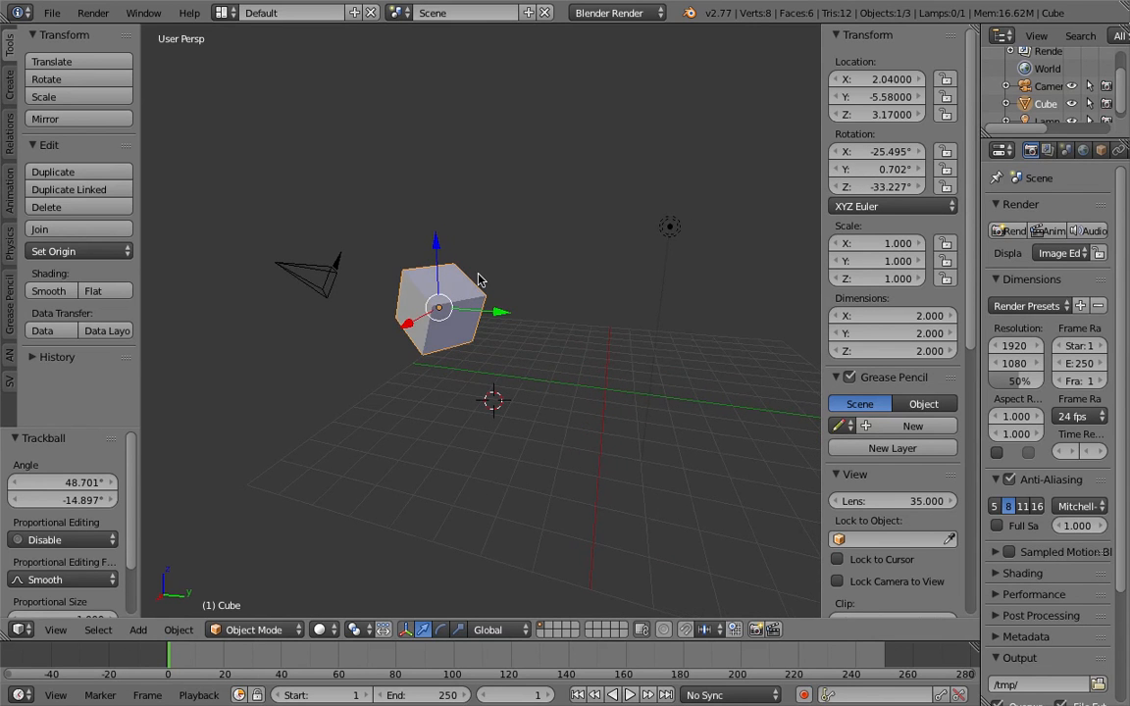
- Look through the rotation modes available for the cube and keep XYZ Euler
{"action": "left_click", "coordinate": [876, 208]}
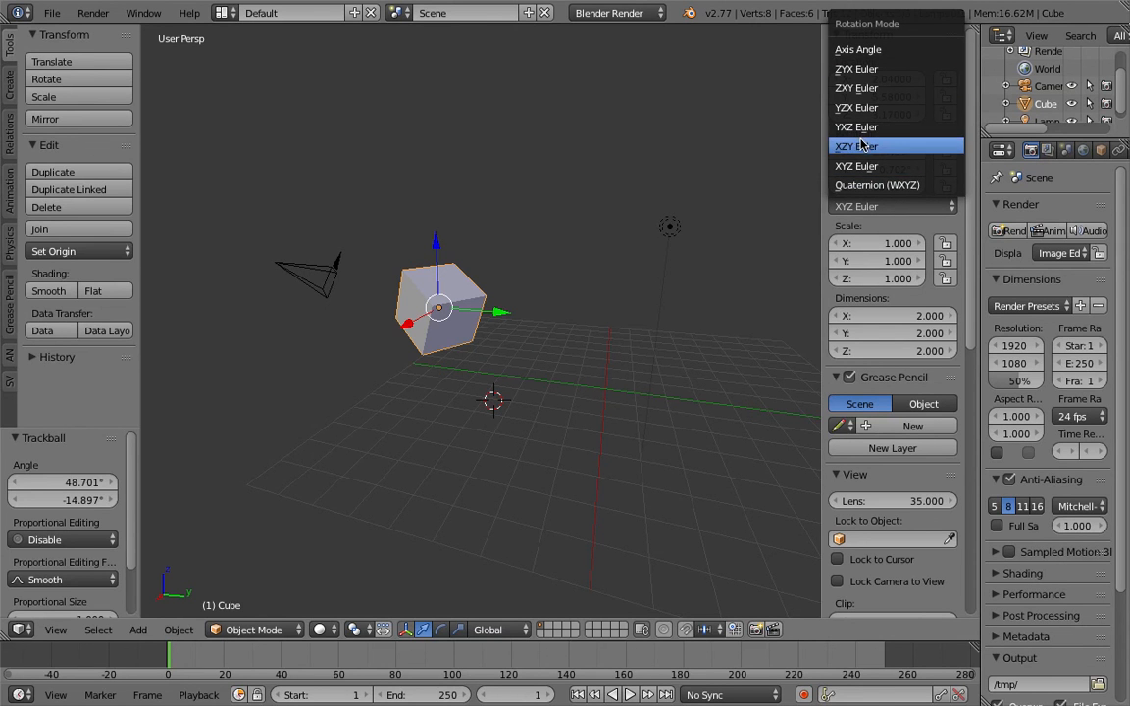
{"action": "middle_click_drag", "start_coordinate": [623, 256], "coordinate": [565, 295]}
{"action": "scroll", "coordinate": [611, 275], "scroll_direction": "up", "scroll_amount": 1}
{"action": "scroll", "coordinate": [611, 268], "scroll_direction": "down", "scroll_amount": 1}
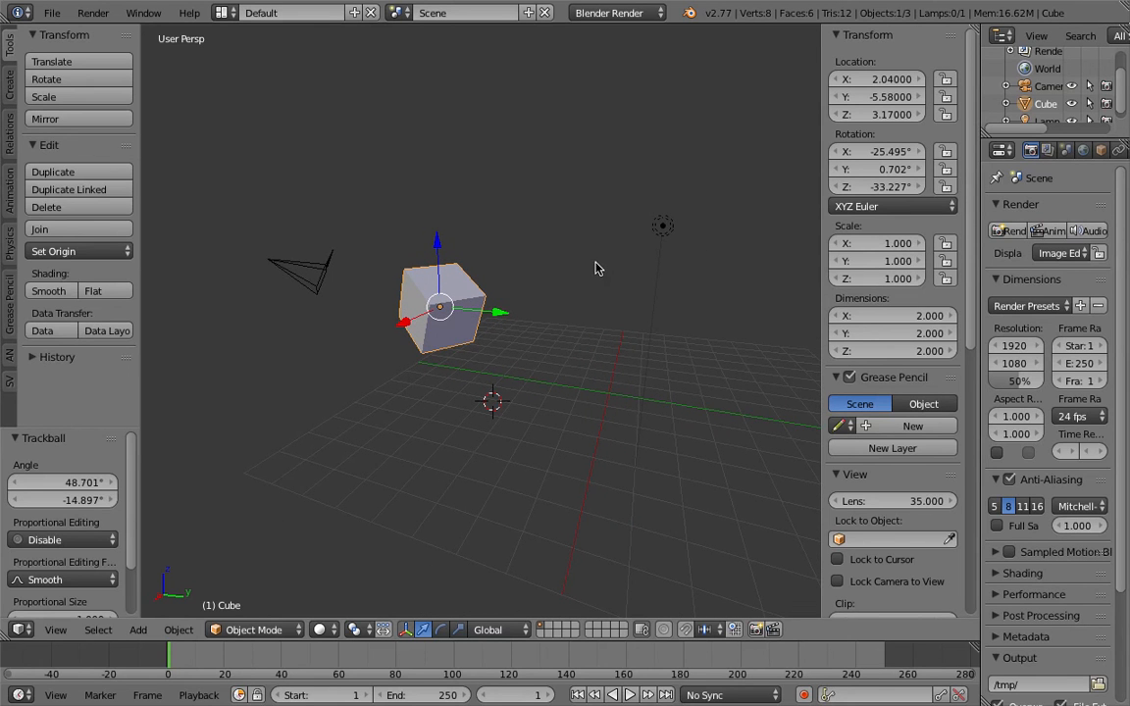
{"action": "middle_click_drag", "start_coordinate": [561, 299], "coordinate": [553, 314]}
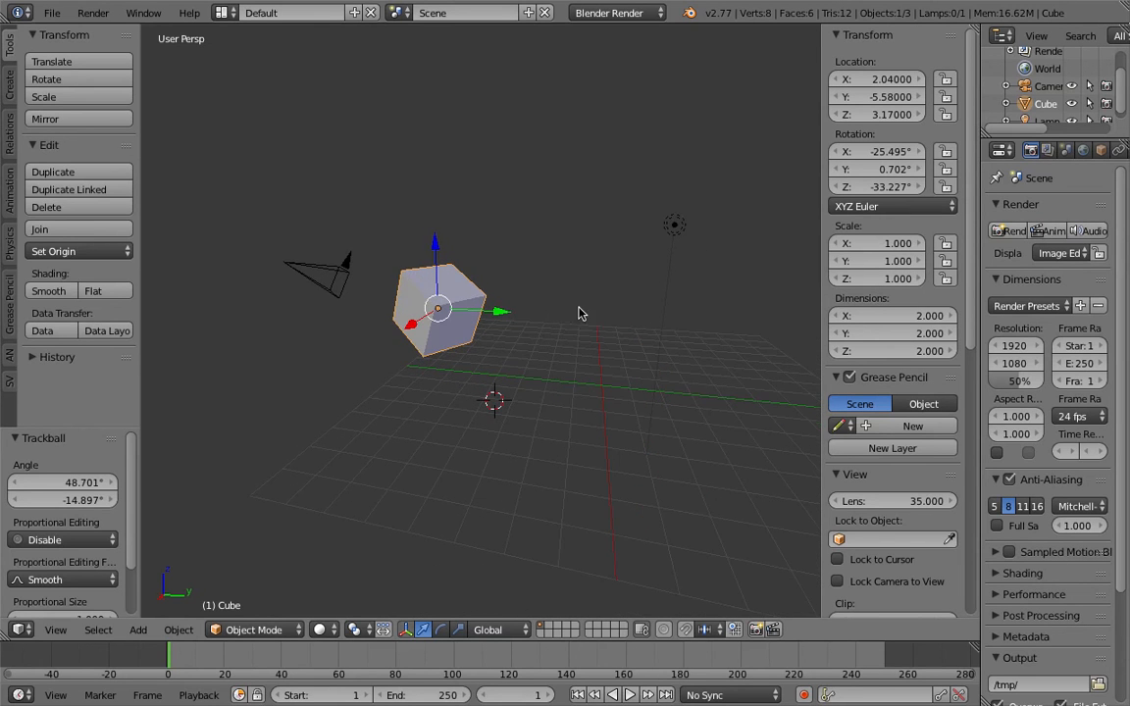
- Scale the cube unevenly to about X 2.62, Y 1.29, Z 1.32
{"action": "mouse_move", "coordinate": [881, 242]}
{"action": "left_mouse_down"}
{"action": "mouse_move", "coordinate": [845, 243]}
{"action": "mouse_move", "coordinate": [960, 242]}
{"action": "mouse_move", "coordinate": [896, 260]}
{"action": "left_mouse_up"}
{"action": "left_click_drag", "start_coordinate": [880, 278], "coordinate": [905, 279]}
{"action": "mouse_move", "coordinate": [586, 293]}
{"action": "middle_mouse_down"}
{"action": "mouse_move", "coordinate": [570, 298]}
{"action": "mouse_move", "coordinate": [586, 297]}
{"action": "middle_mouse_up"}
- Clear the cube's location, rotation and scale back to their defaults
{"action": "key", "text": "alt+g"}
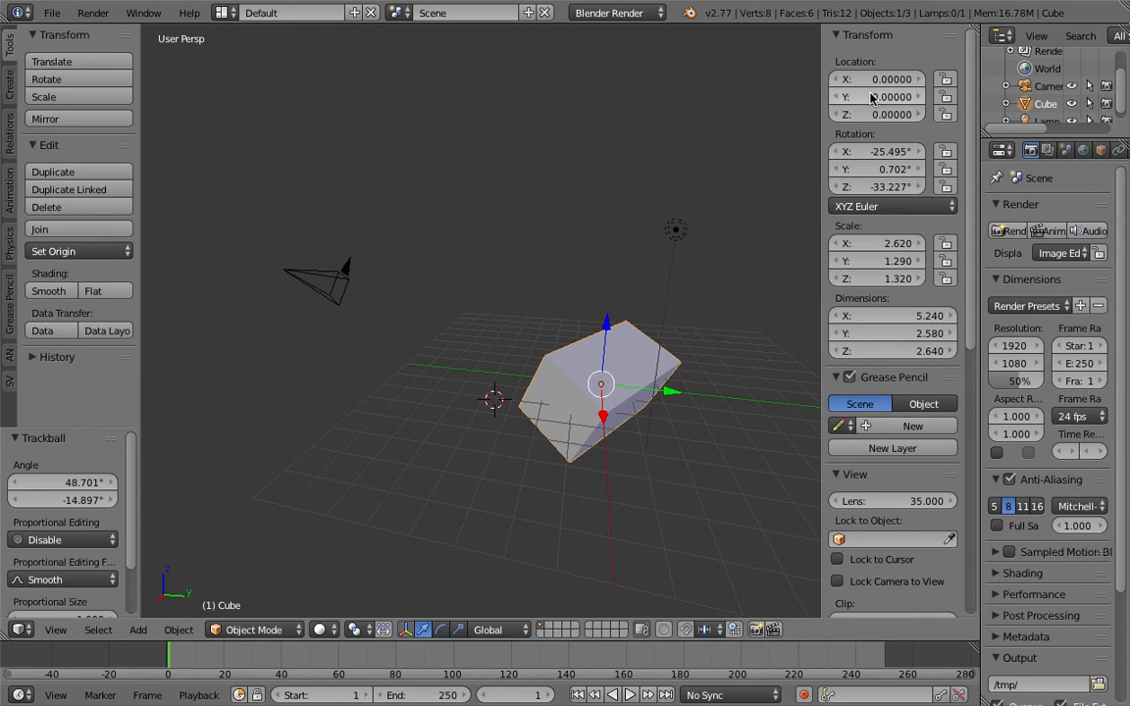
{"action": "key", "text": "alt+r"}
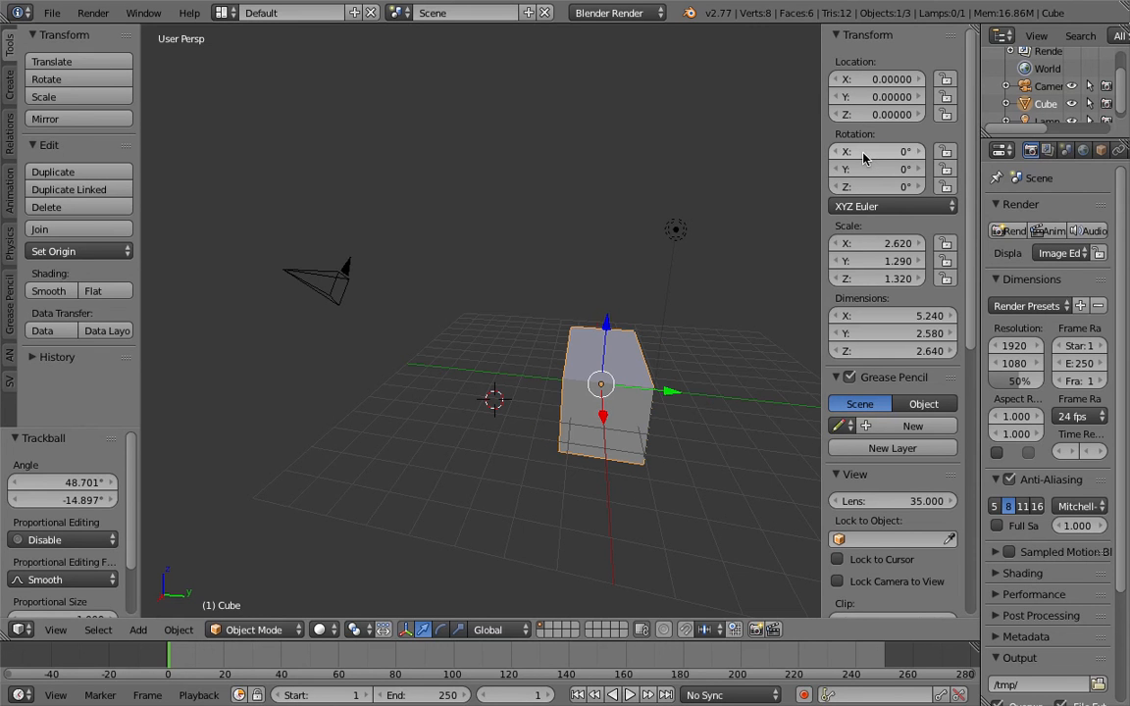
{"action": "key", "text": "alt+s"}
{"action": "middle_click_drag", "start_coordinate": [732, 301], "coordinate": [439, 439]}
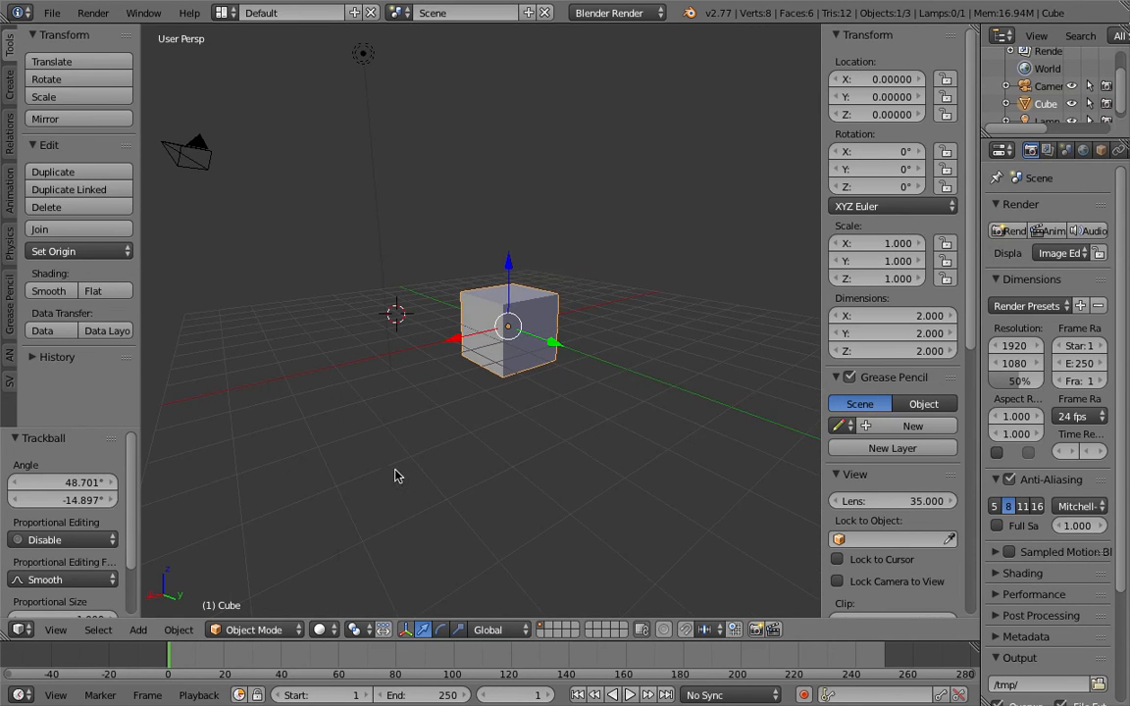
- Enlarge the timeline, scrub to frame 13 and return to the first frame
{"action": "left_click_drag", "start_coordinate": [384, 639], "coordinate": [383, 592]}
{"action": "mouse_move", "coordinate": [218, 632]}
{"action": "left_mouse_down"}
{"action": "mouse_move", "coordinate": [169, 638]}
{"action": "mouse_move", "coordinate": [246, 642]}
{"action": "mouse_move", "coordinate": [204, 644]}
{"action": "left_mouse_up"}
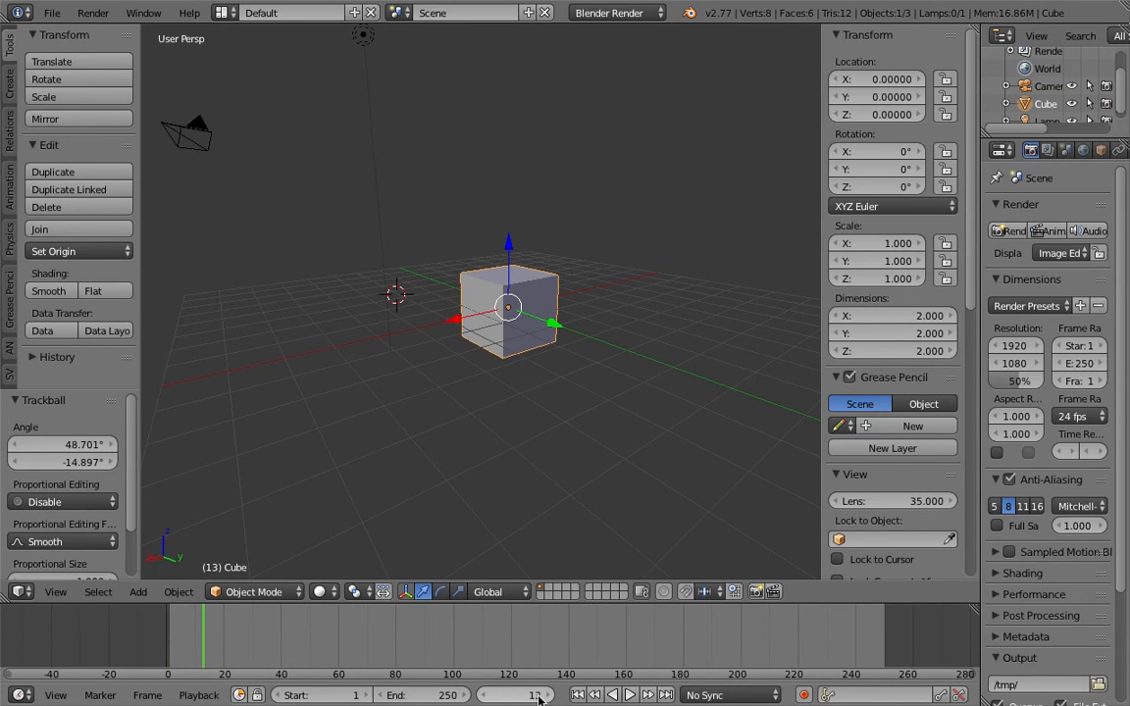
{"action": "left_click", "coordinate": [582, 696]}
{"action": "middle_click_drag", "start_coordinate": [509, 404], "coordinate": [528, 403]}
{"action": "scroll", "coordinate": [523, 378], "scroll_direction": "down", "scroll_amount": 2}
{"action": "middle_click_drag", "start_coordinate": [512, 337], "coordinate": [513, 348], "text": "shift"}
{"action": "scroll", "coordinate": [507, 349], "scroll_direction": "up", "scroll_amount": 2}
{"action": "scroll", "coordinate": [510, 343], "scroll_direction": "down", "scroll_amount": 1}
{"action": "scroll", "coordinate": [489, 361], "scroll_direction": "down", "scroll_amount": 1}
{"action": "middle_click_drag", "start_coordinate": [496, 349], "coordinate": [483, 337]}
{"action": "middle_click_drag", "start_coordinate": [538, 305], "coordinate": [410, 338], "text": "shift"}
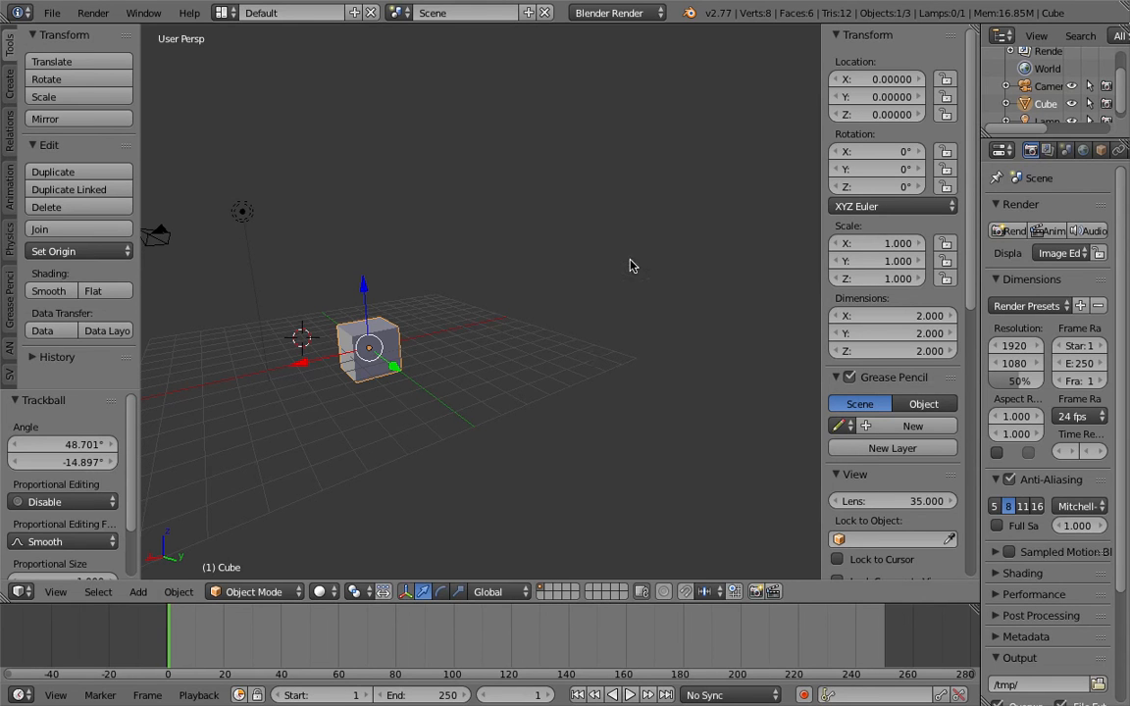
{"action": "middle_click_drag", "start_coordinate": [539, 208], "coordinate": [509, 216]}
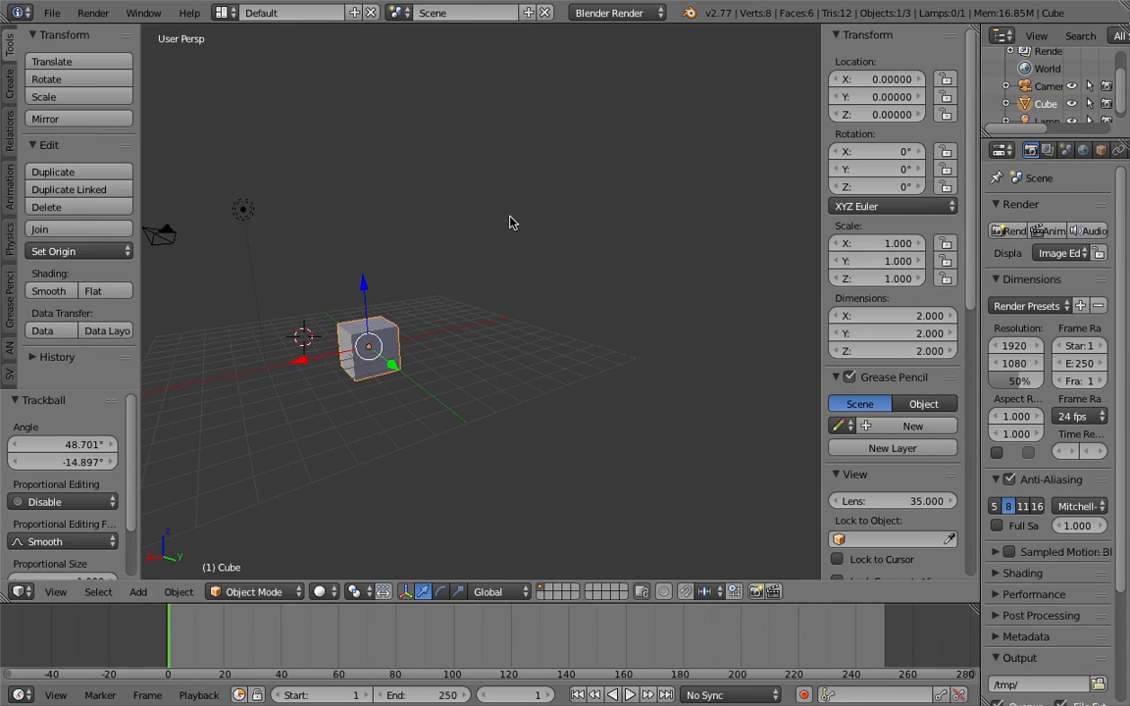
{"action": "middle_click_drag", "start_coordinate": [553, 253], "coordinate": [495, 237]}
{"action": "scroll", "coordinate": [542, 280], "scroll_direction": "down", "scroll_amount": 1}
- Collapse the cube's Transform properties and widen the properties region beside the 3D view
{"action": "left_click_drag", "start_coordinate": [820, 188], "coordinate": [840, 189]}
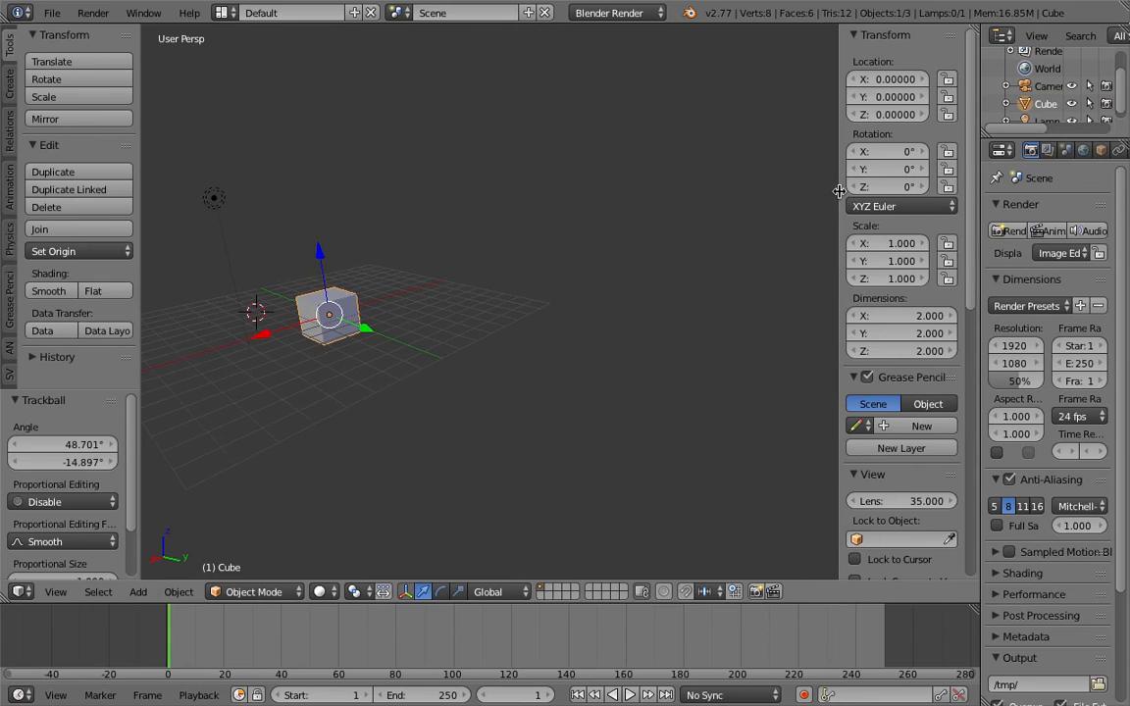
{"action": "middle_click_drag", "start_coordinate": [535, 226], "coordinate": [505, 232], "text": "shift"}
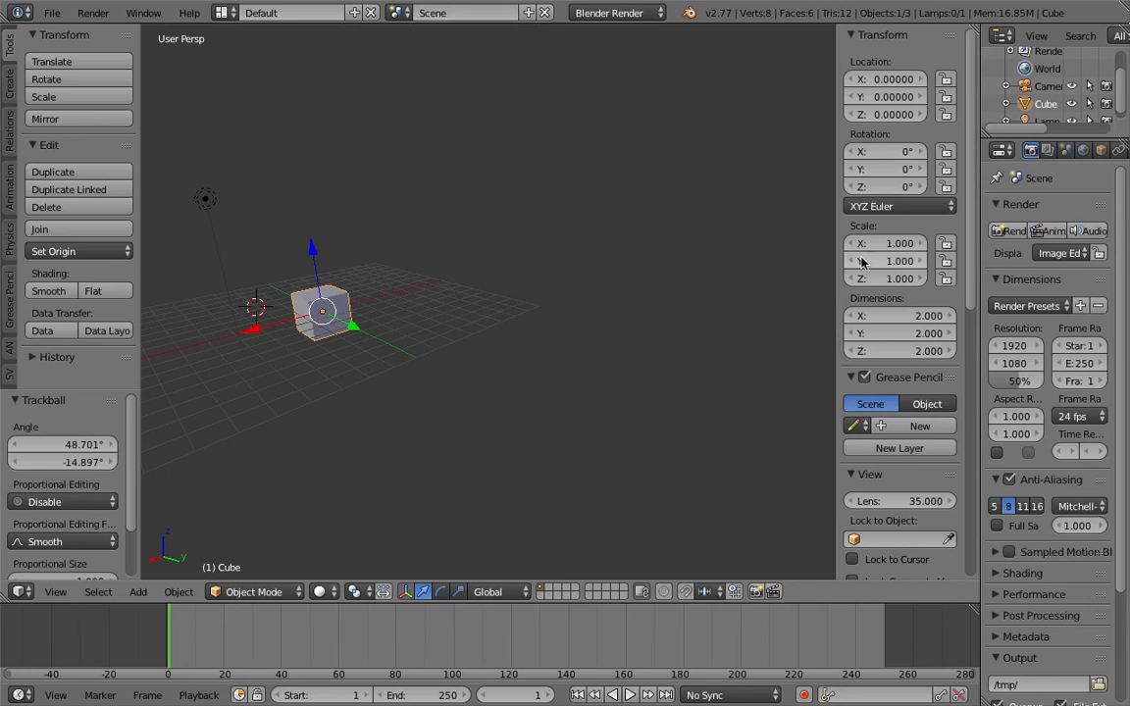
{"action": "left_click", "coordinate": [859, 39]}
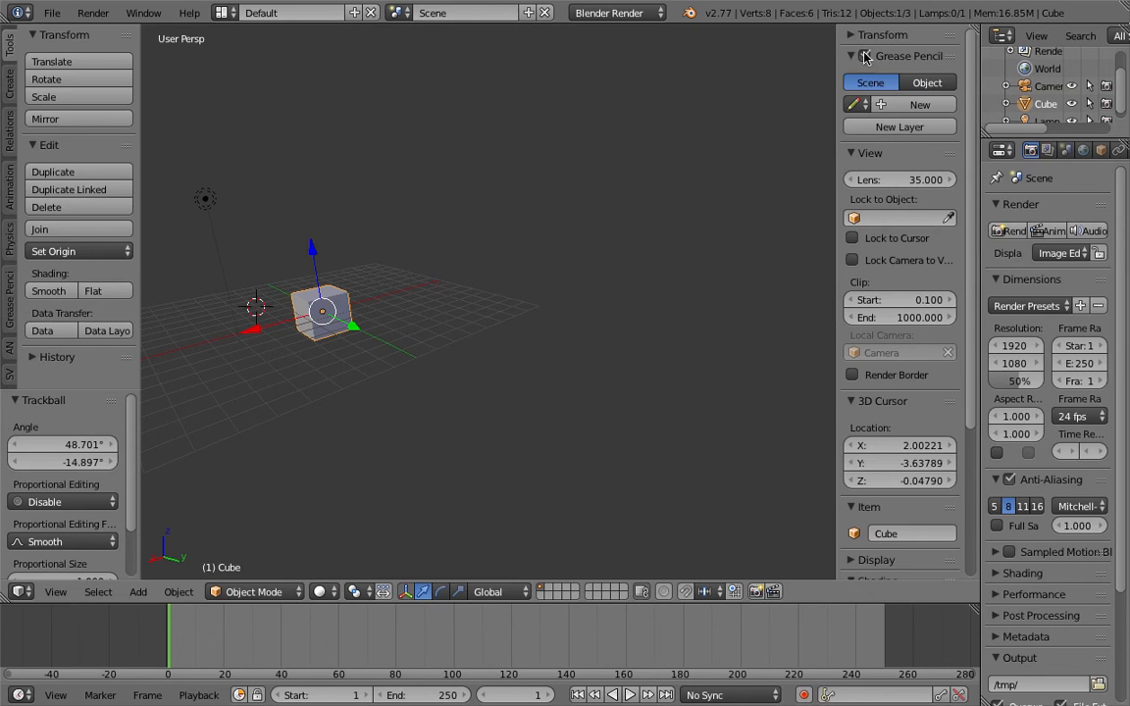
{"action": "left_click_drag", "start_coordinate": [835, 60], "coordinate": [798, 64]}
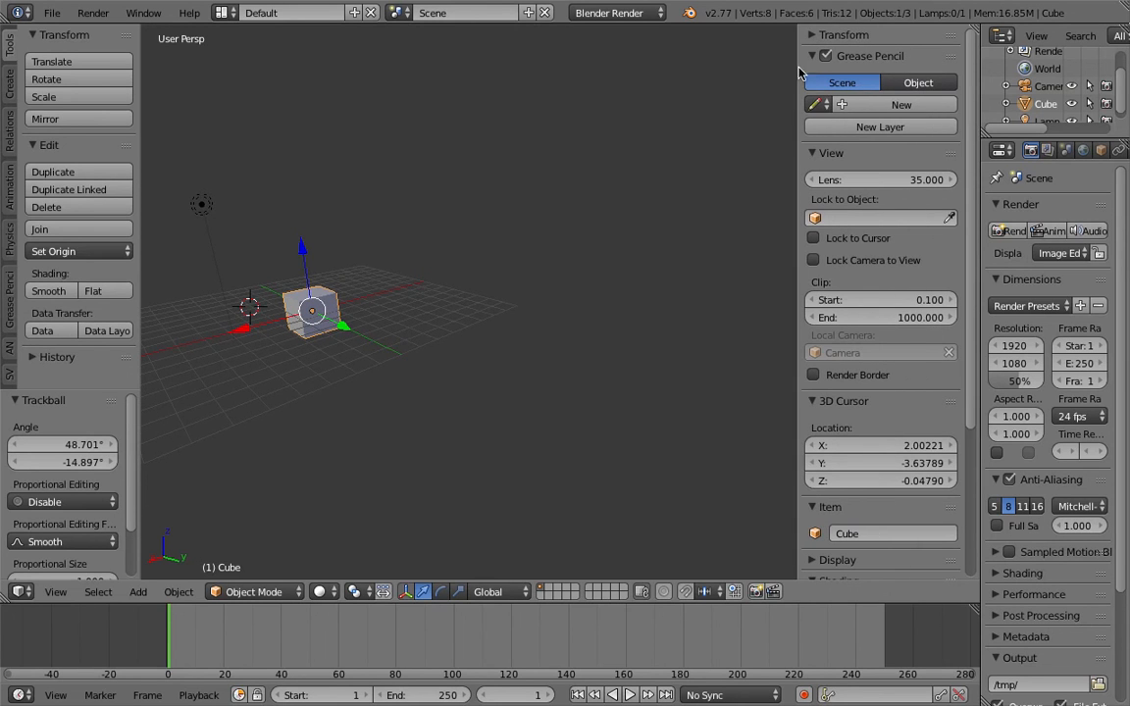
{"action": "middle_click_drag", "start_coordinate": [504, 235], "coordinate": [493, 271], "text": "shift"}
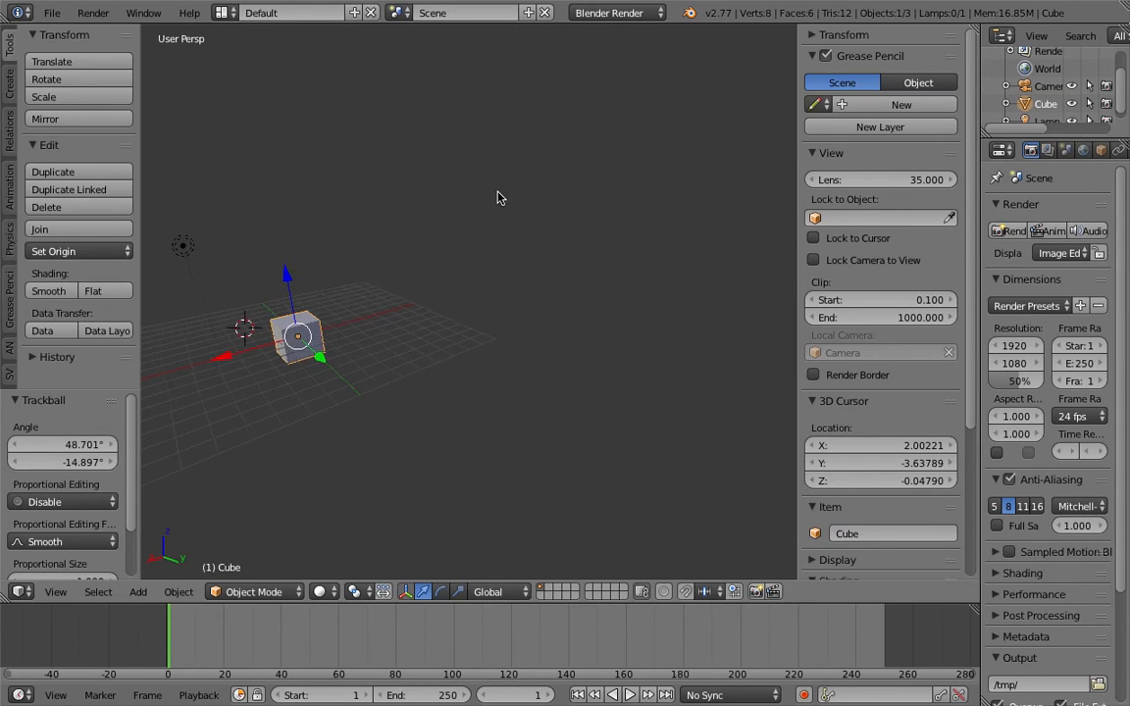
{"action": "middle_click_drag", "start_coordinate": [478, 221], "coordinate": [496, 251], "text": "shift"}
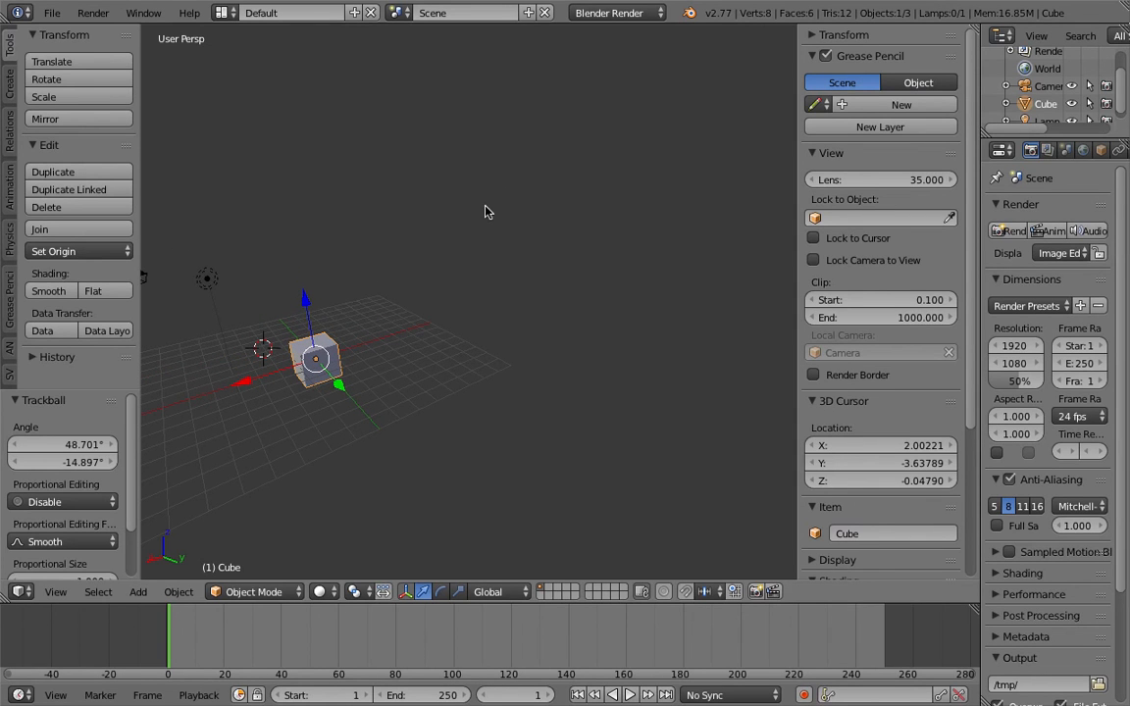
{"action": "middle_click_drag", "start_coordinate": [498, 238], "coordinate": [504, 235]}
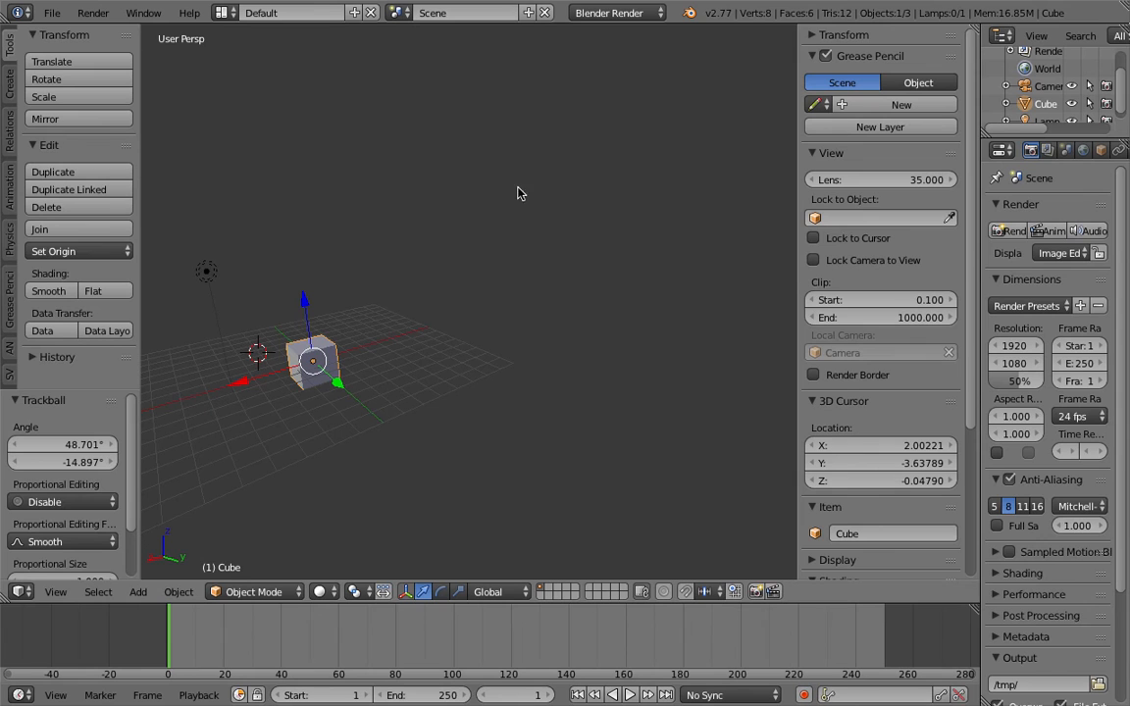
{"action": "middle_click_drag", "start_coordinate": [559, 206], "coordinate": [564, 202]}
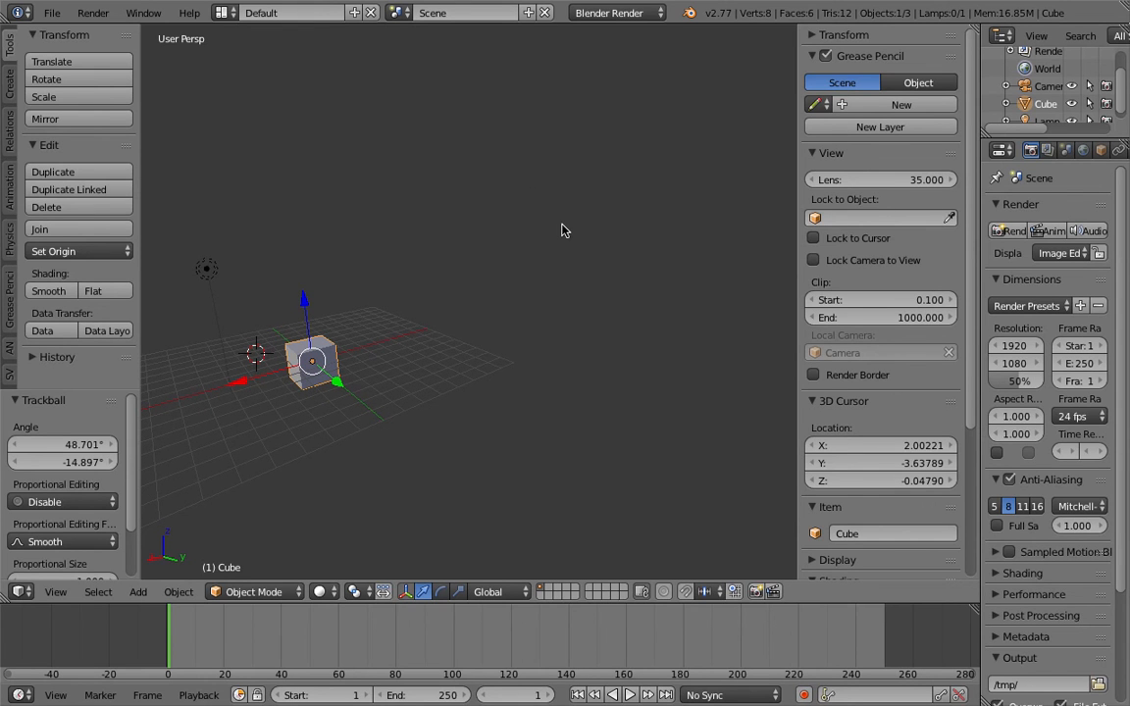
{"action": "middle_click_drag", "start_coordinate": [548, 201], "coordinate": [548, 201]}
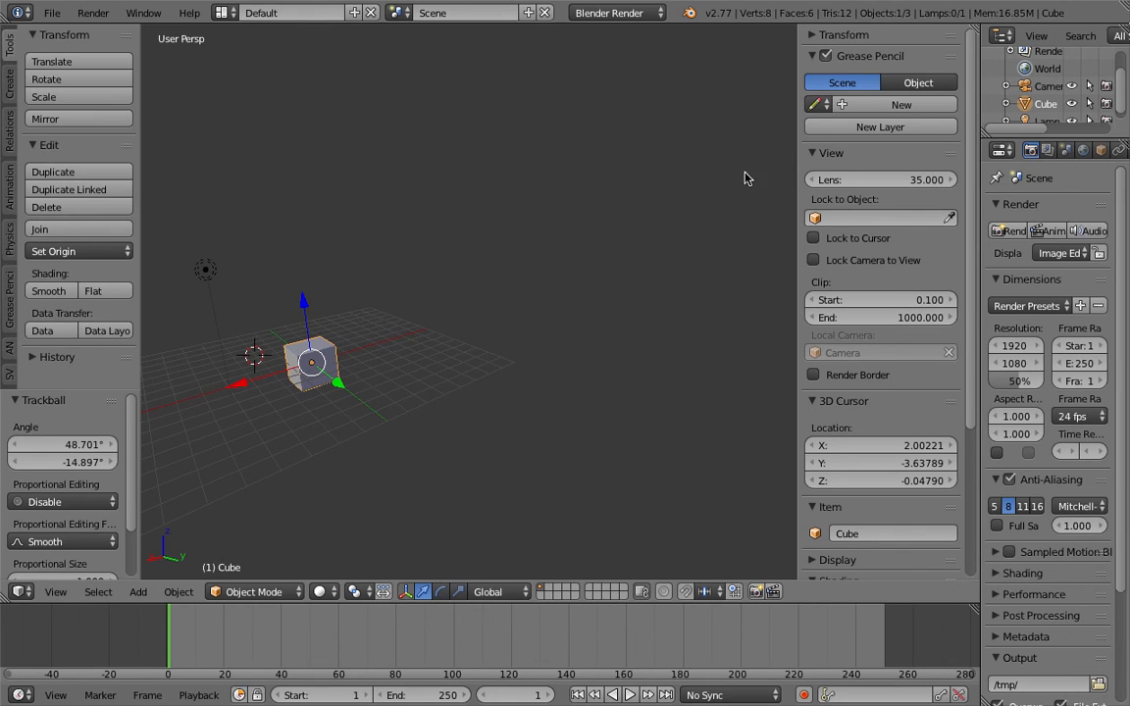
{"action": "mouse_move", "coordinate": [795, 179]}
{"action": "left_mouse_down"}
{"action": "mouse_move", "coordinate": [746, 182]}
{"action": "mouse_move", "coordinate": [788, 181]}
{"action": "left_mouse_up"}
{"action": "key", "text": "ctrl+Left"}
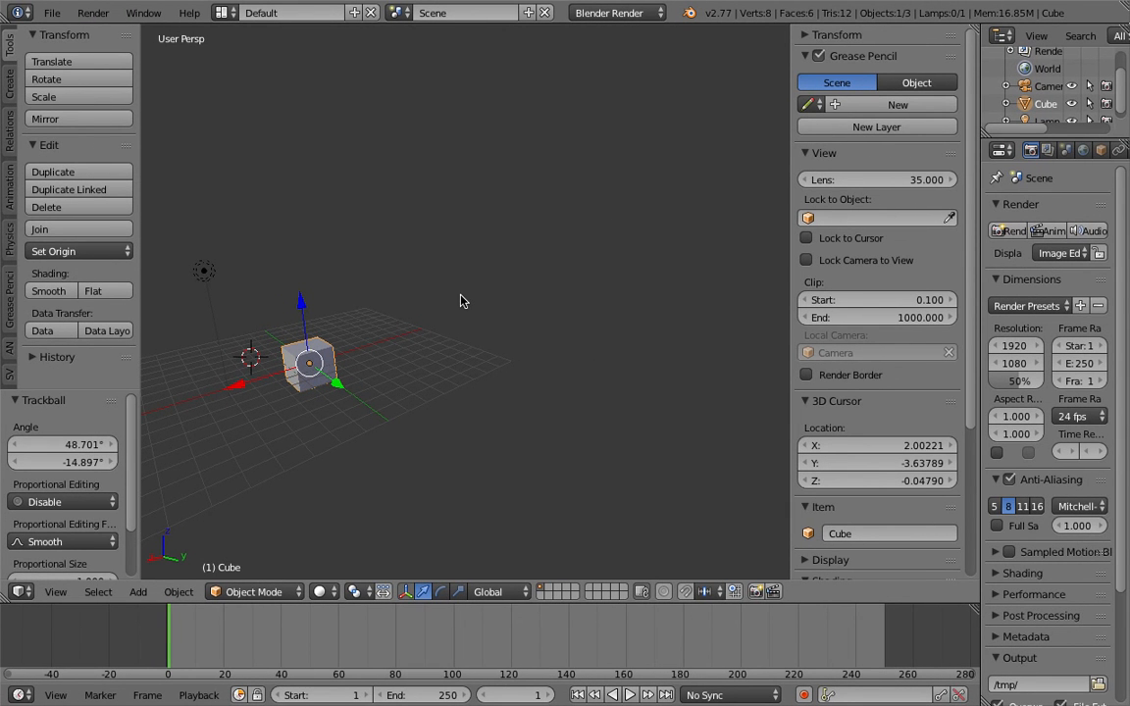
{"action": "middle_click_drag", "start_coordinate": [461, 301], "coordinate": [484, 299], "text": "shift"}
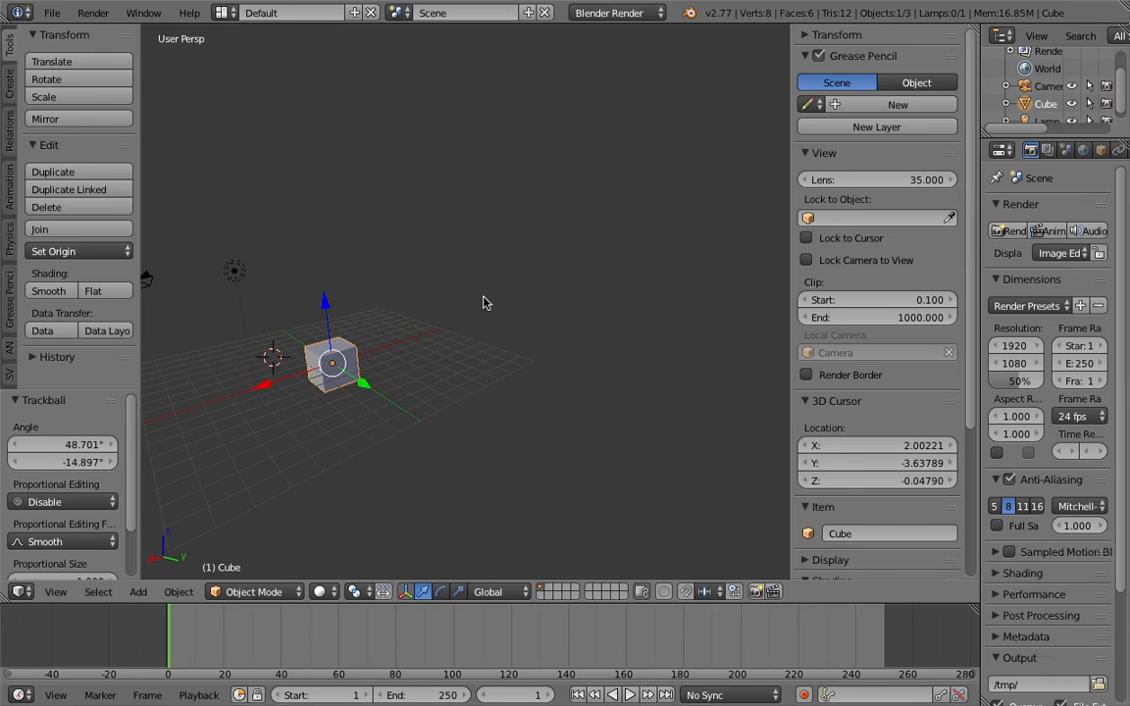
- Switch to the AN_and_animation.txt notes in Sublime Text and highlight the whole Procedural Animation section
{"action": "key", "text": "ctrl+Left"}
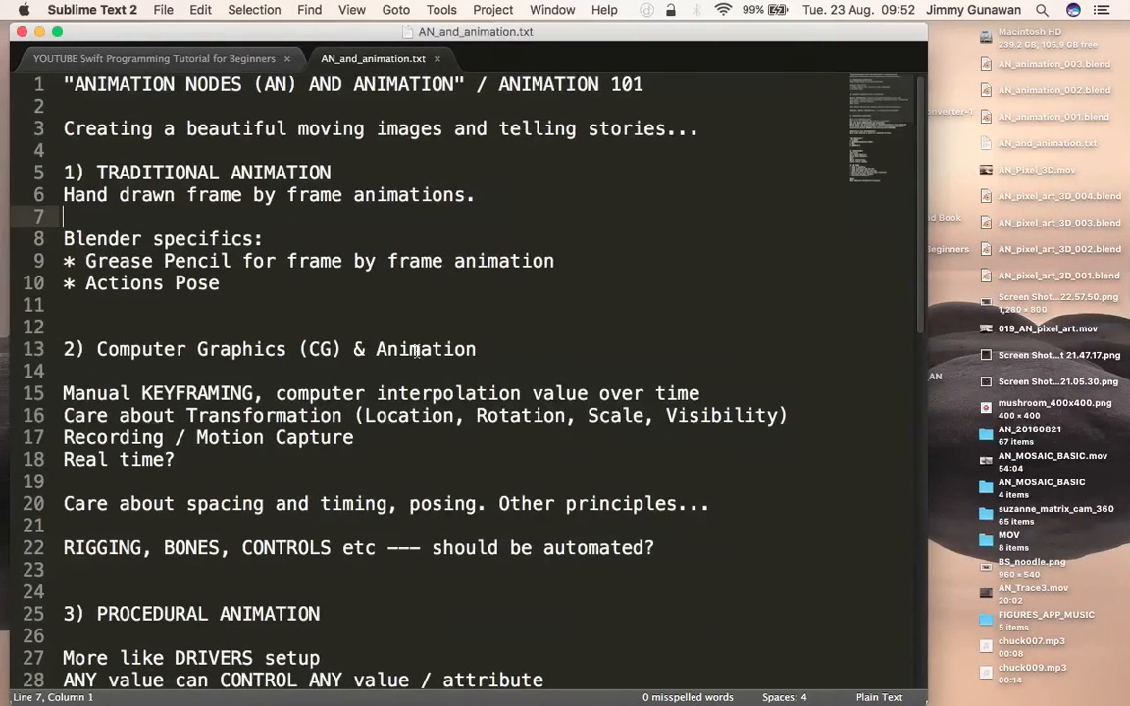
{"action": "left_click", "coordinate": [417, 349]}
{"action": "scroll", "coordinate": [412, 353], "scroll_direction": "down", "scroll_amount": 1}
{"action": "scroll", "coordinate": [345, 361], "scroll_direction": "up", "scroll_amount": 1}
{"action": "scroll", "coordinate": [199, 390], "scroll_direction": "down", "scroll_amount": 3}
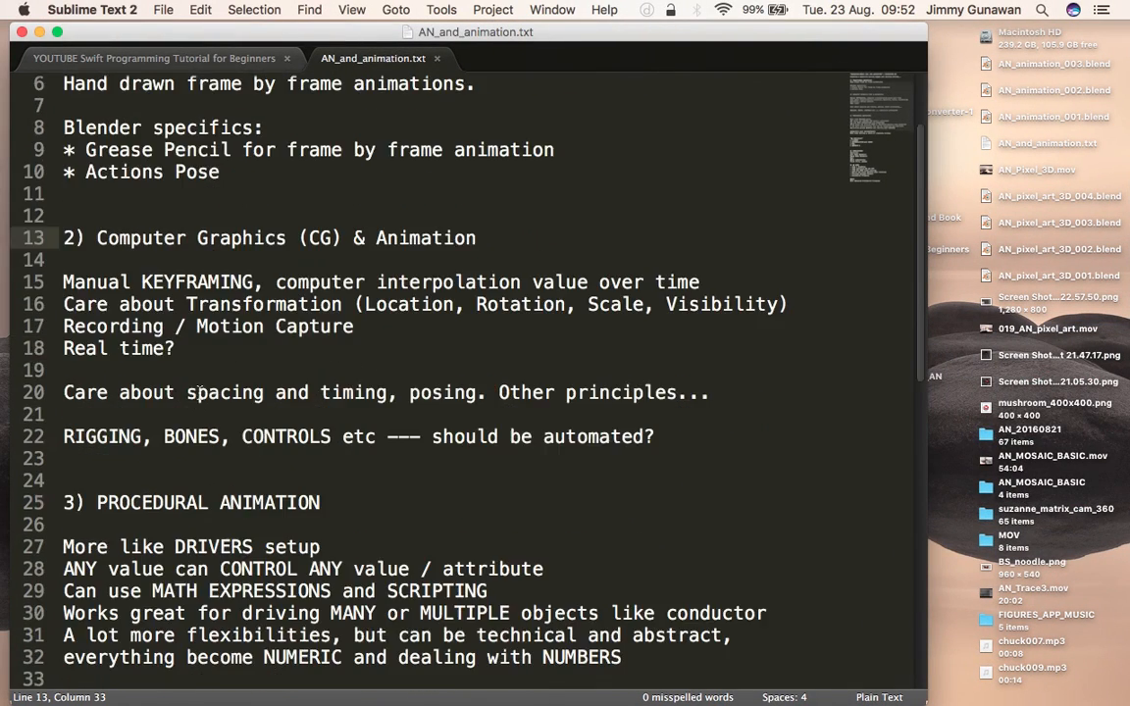
{"action": "scroll", "coordinate": [166, 392], "scroll_direction": "down", "scroll_amount": 3}
{"action": "left_click_drag", "start_coordinate": [62, 378], "coordinate": [569, 600]}
{"action": "scroll", "coordinate": [497, 496], "scroll_direction": "up", "scroll_amount": 5}
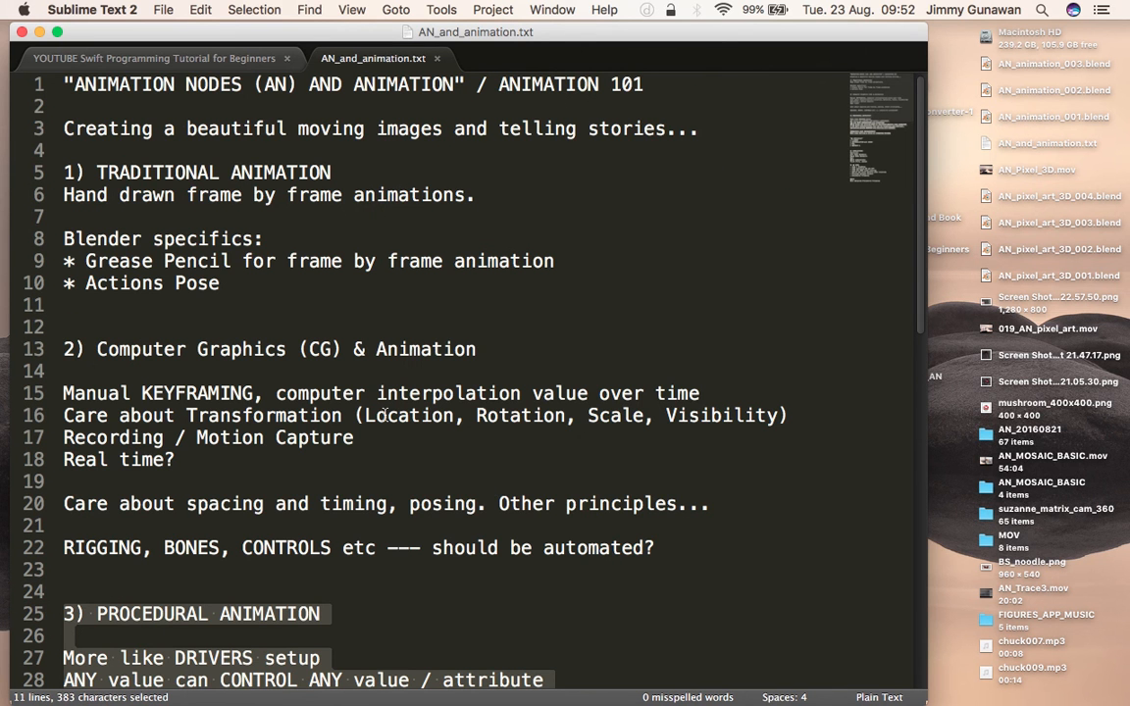
{"action": "key", "text": "ctrl+Right"}
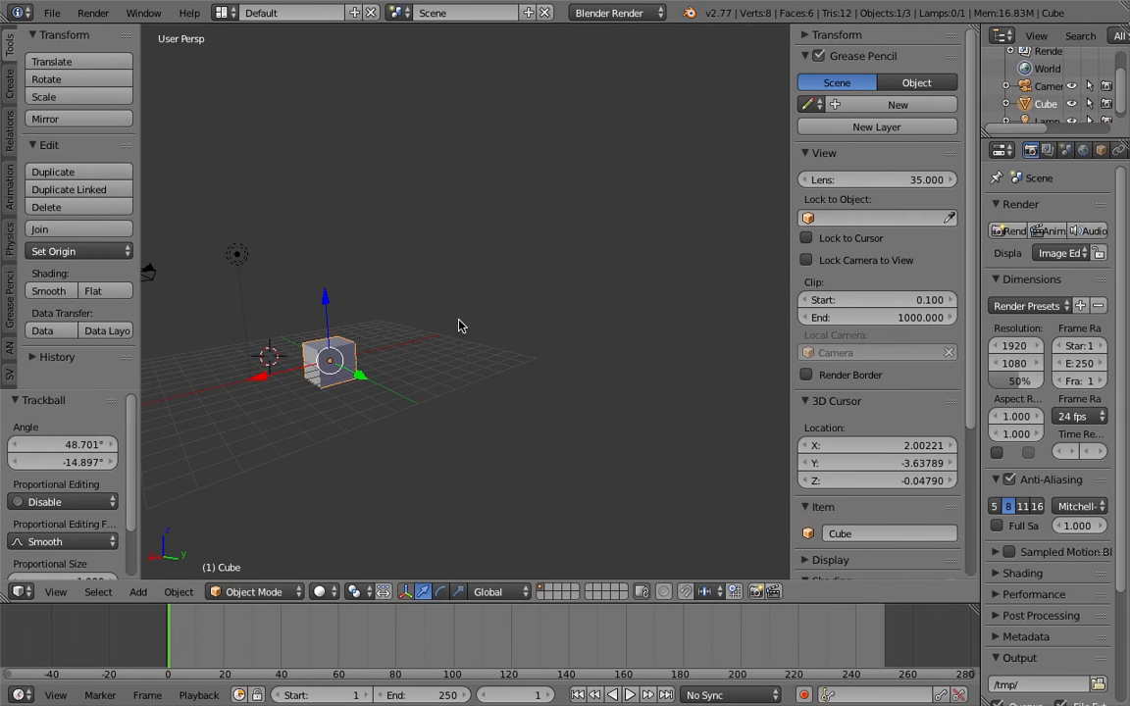
{"action": "middle_click_drag", "start_coordinate": [438, 351], "coordinate": [483, 322], "text": "shift"}
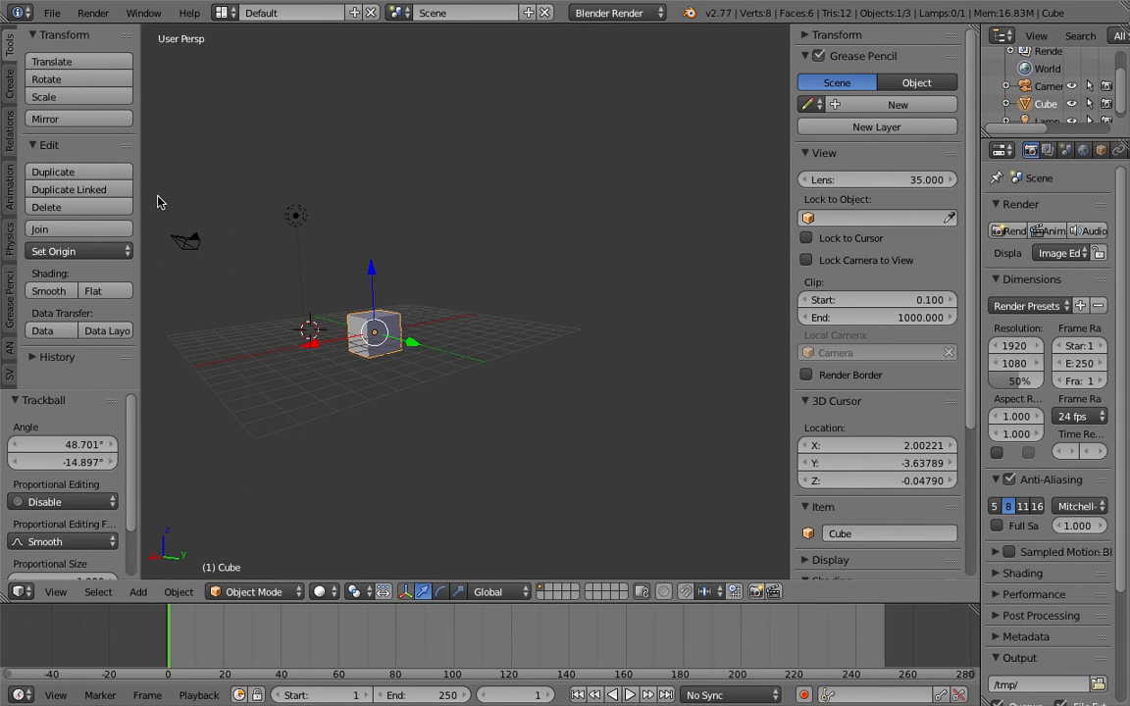
{"action": "middle_click_drag", "start_coordinate": [421, 272], "coordinate": [420, 236]}
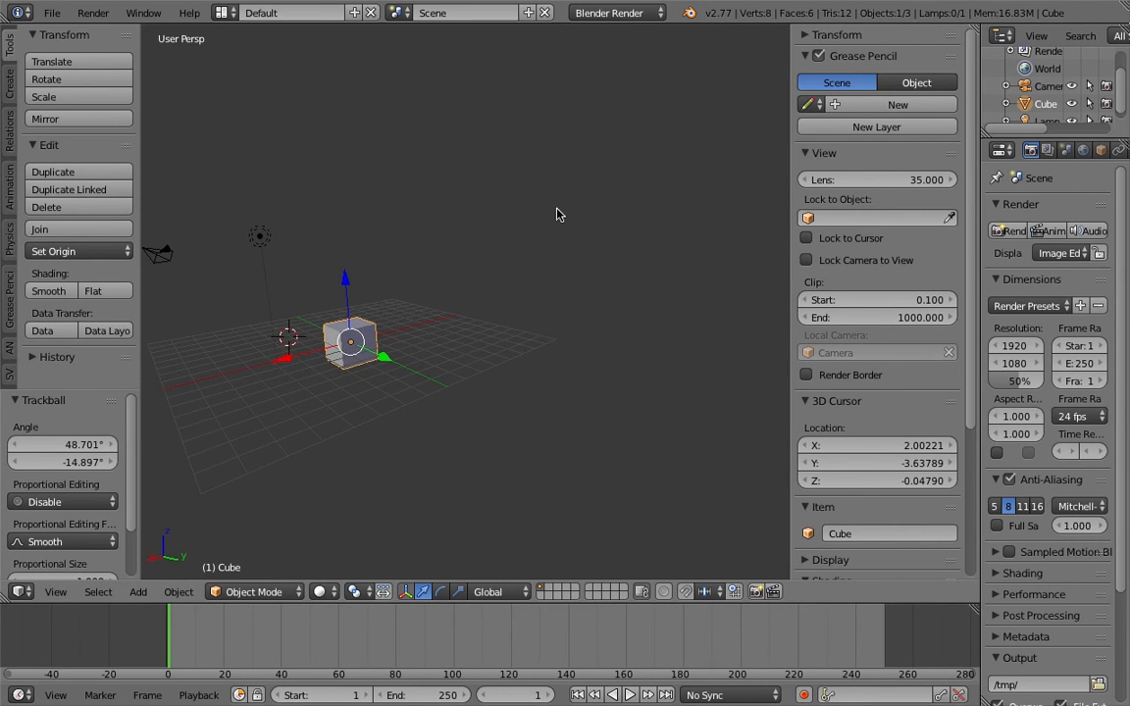
{"action": "middle_click_drag", "start_coordinate": [487, 252], "coordinate": [463, 257]}
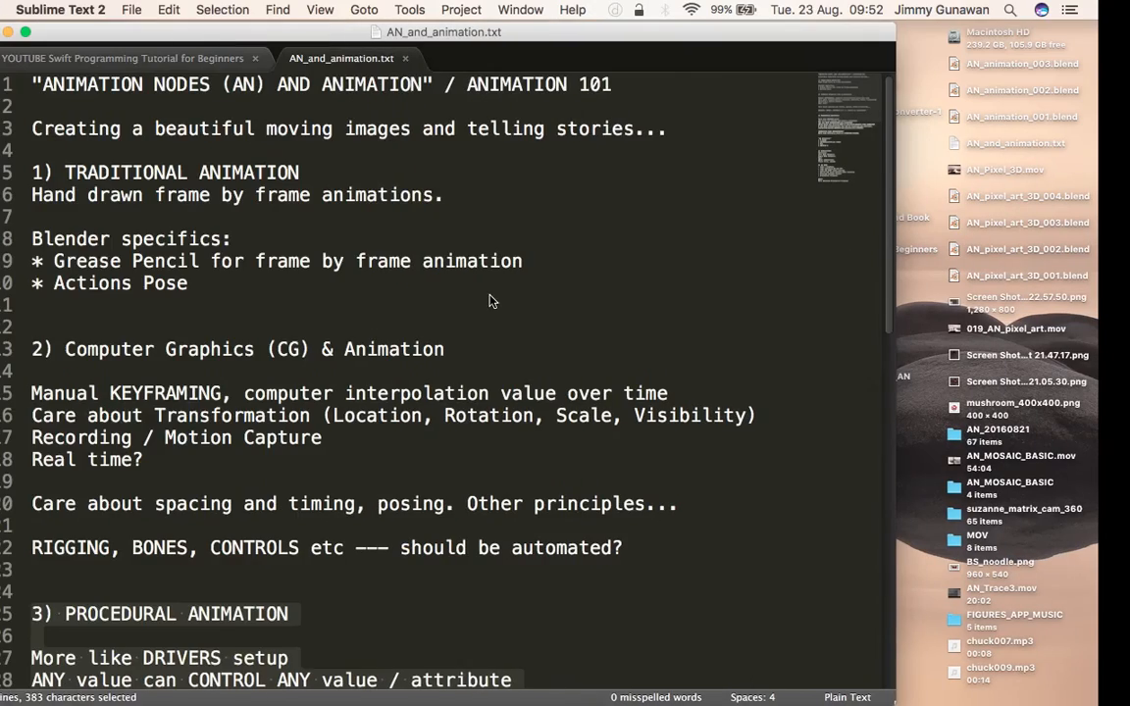
- Go over the Procedural Animation notes from the heading to the line about dealing with NUMBERS
{"action": "scroll", "coordinate": [403, 310], "scroll_direction": "down", "scroll_amount": 6}
{"action": "left_click", "coordinate": [88, 370]}
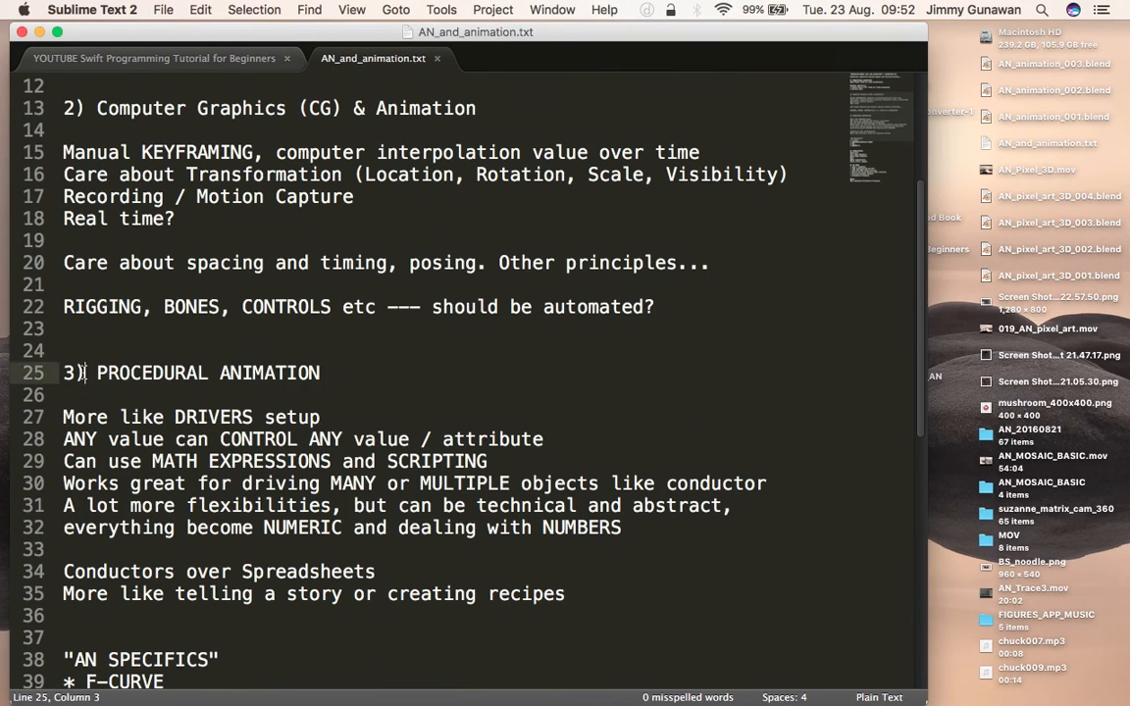
{"action": "left_click", "coordinate": [434, 534], "text": "shift"}
{"action": "left_click", "coordinate": [434, 534]}
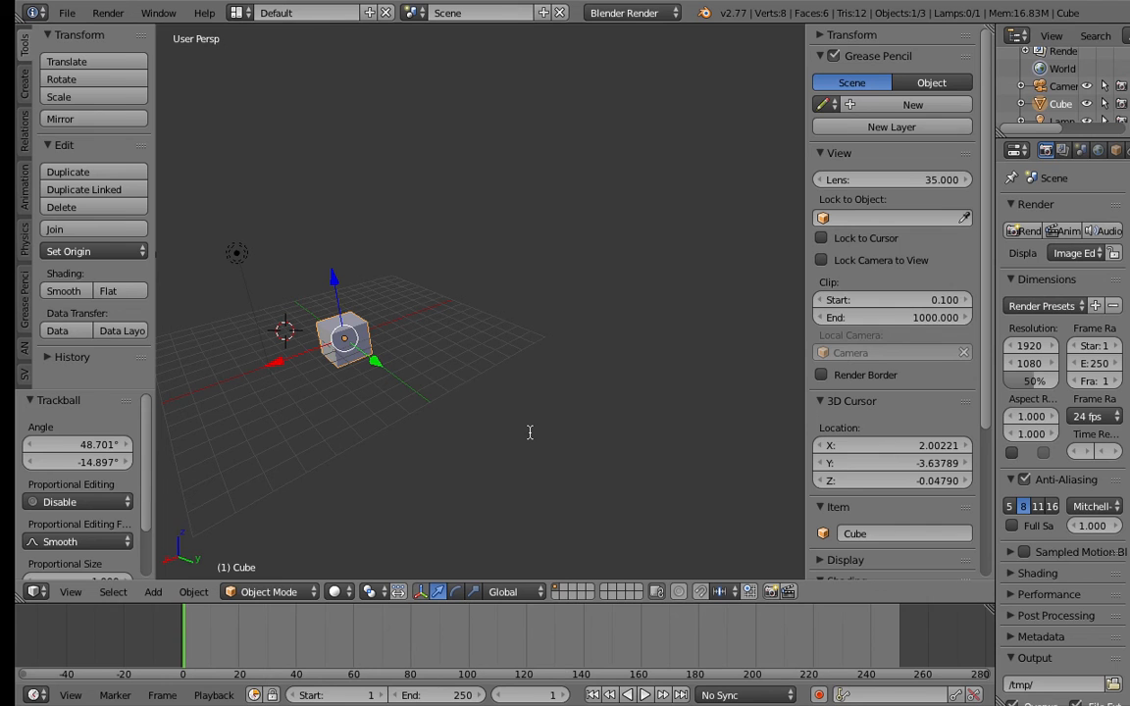
{"action": "left_click_drag", "start_coordinate": [790, 256], "coordinate": [797, 255]}
{"action": "middle_click_drag", "start_coordinate": [577, 274], "coordinate": [519, 269]}
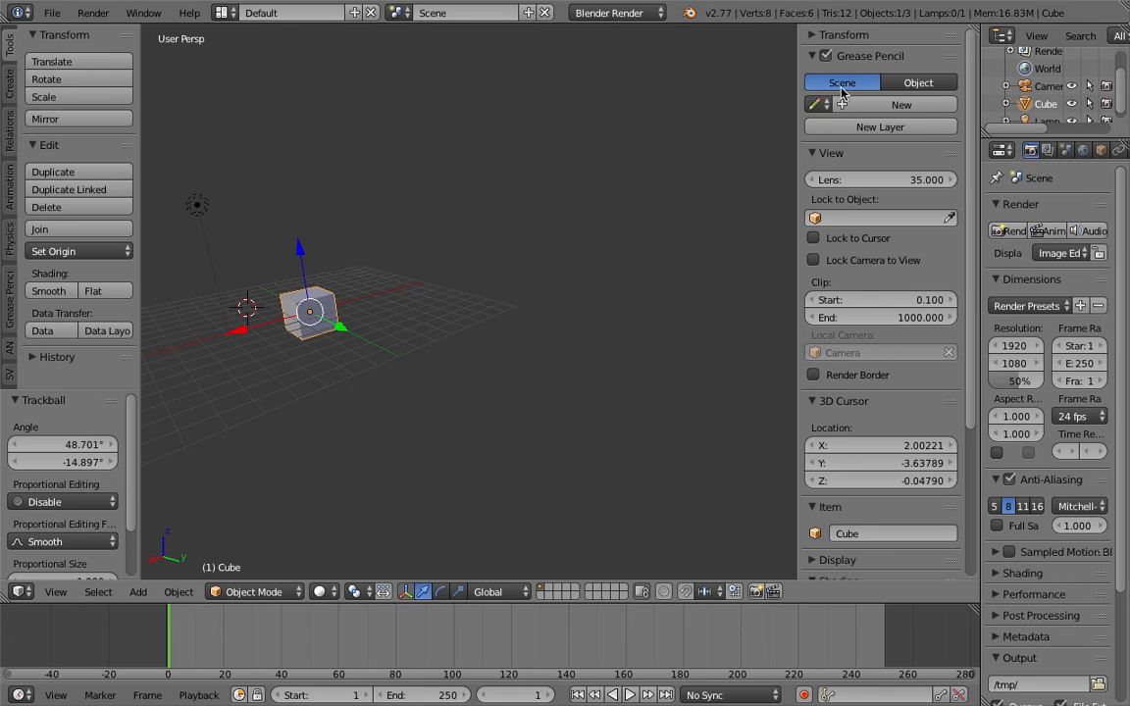
{"action": "middle_click_drag", "start_coordinate": [560, 241], "coordinate": [526, 235], "text": "shift"}
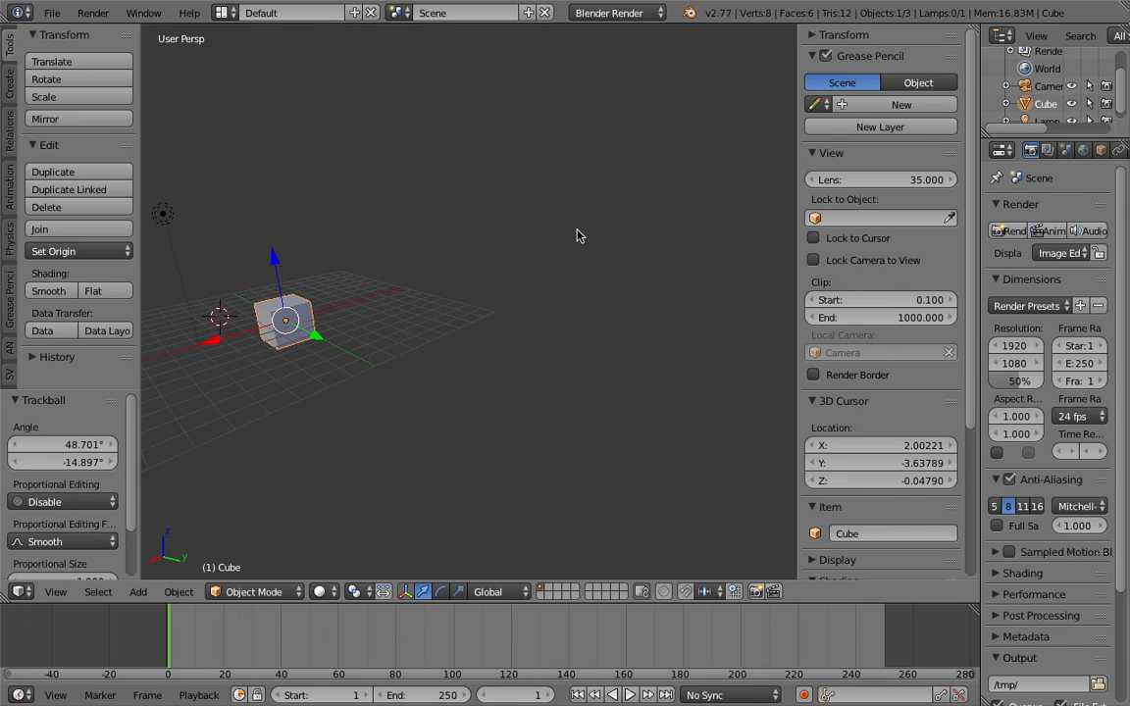
{"action": "middle_click_drag", "start_coordinate": [524, 229], "coordinate": [501, 242]}
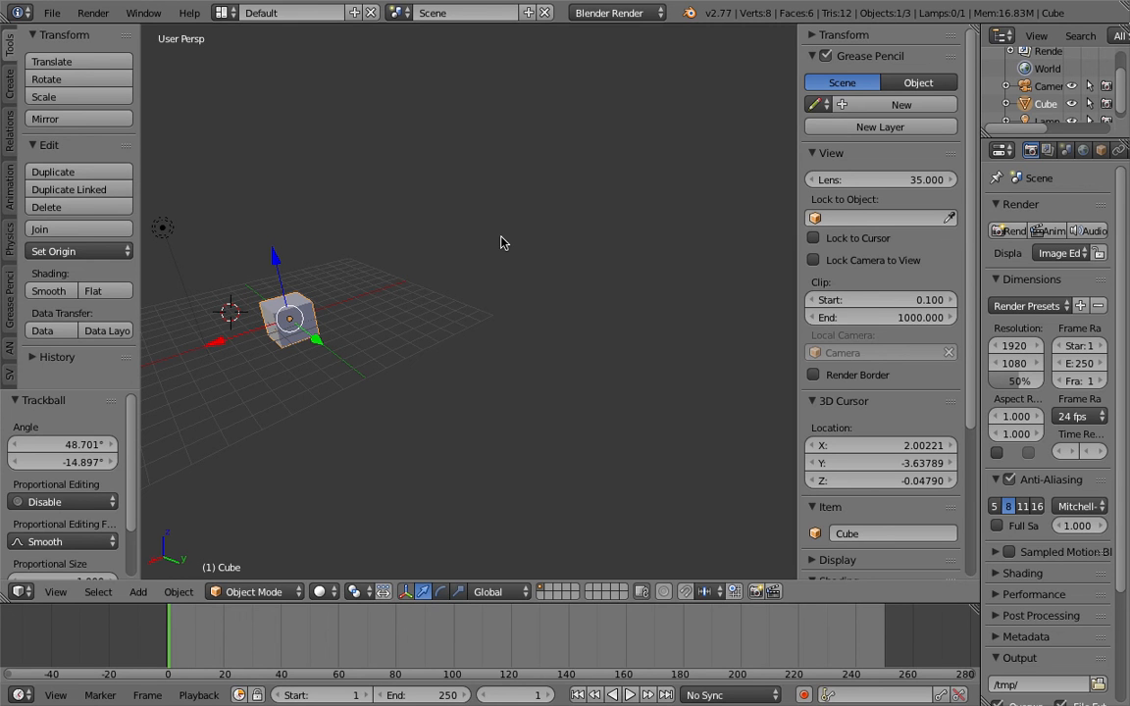
{"action": "mouse_move", "coordinate": [548, 204]}
{"action": "middle_mouse_down"}
{"action": "mouse_move", "coordinate": [534, 207]}
{"action": "mouse_move", "coordinate": [555, 204]}
{"action": "middle_mouse_up"}
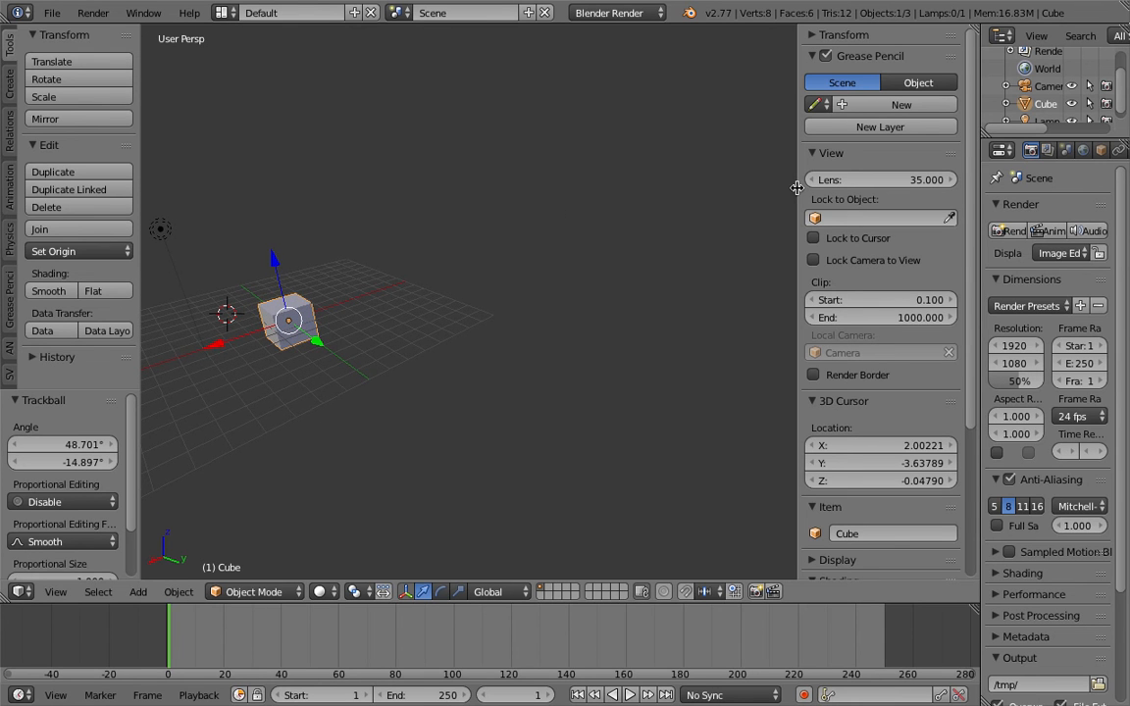
{"action": "left_click_drag", "start_coordinate": [797, 187], "coordinate": [787, 187]}
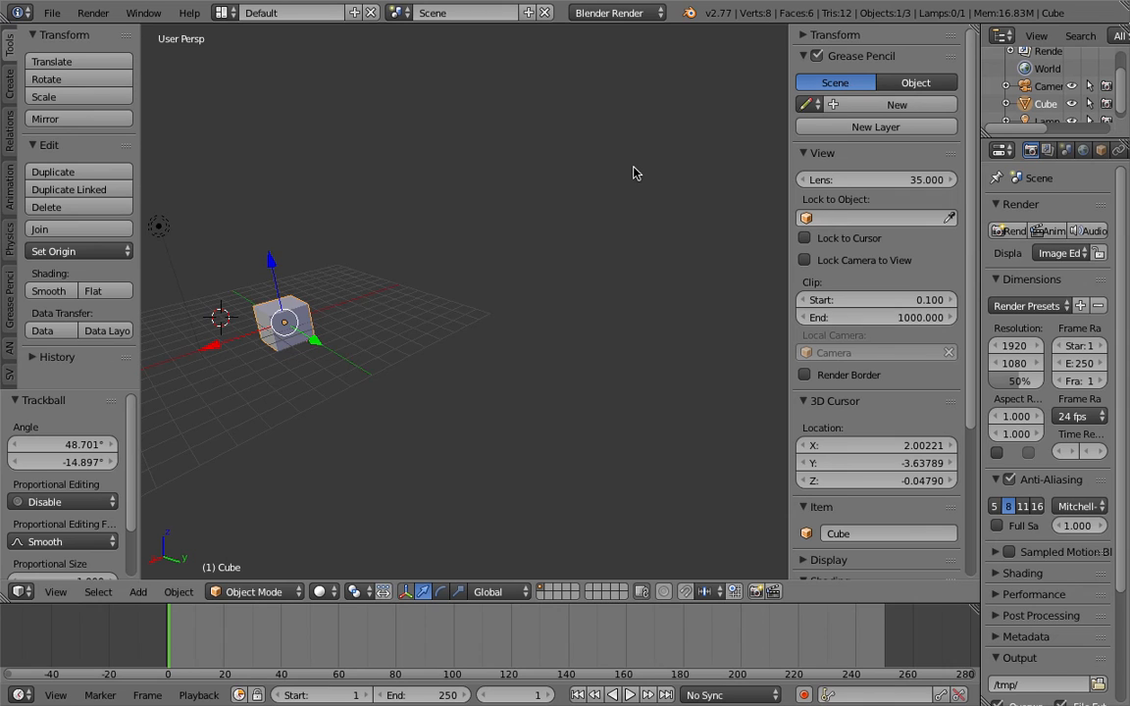
{"action": "middle_click_drag", "start_coordinate": [628, 212], "coordinate": [546, 189]}
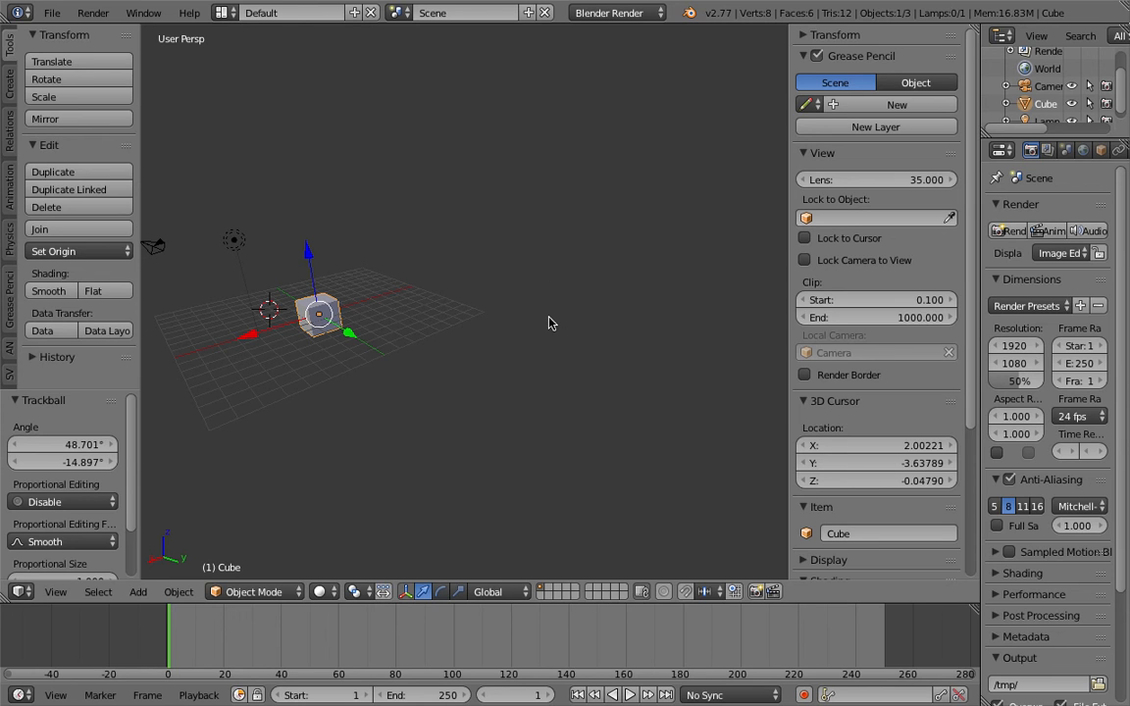
- Draw one large and five small Grease Pencil circles in the empty space beside the cube on frame 1
{"action": "mouse_move", "coordinate": [547, 202]}
{"action": "left_mouse_down"}
{"action": "mouse_move", "coordinate": [567, 260]}
{"action": "mouse_move", "coordinate": [595, 189]}
{"action": "mouse_move", "coordinate": [530, 224]}
{"action": "mouse_move", "coordinate": [608, 250]}
{"action": "mouse_move", "coordinate": [548, 191]}
{"action": "mouse_move", "coordinate": [621, 242]}
{"action": "mouse_move", "coordinate": [541, 221]}
{"action": "left_mouse_up"}
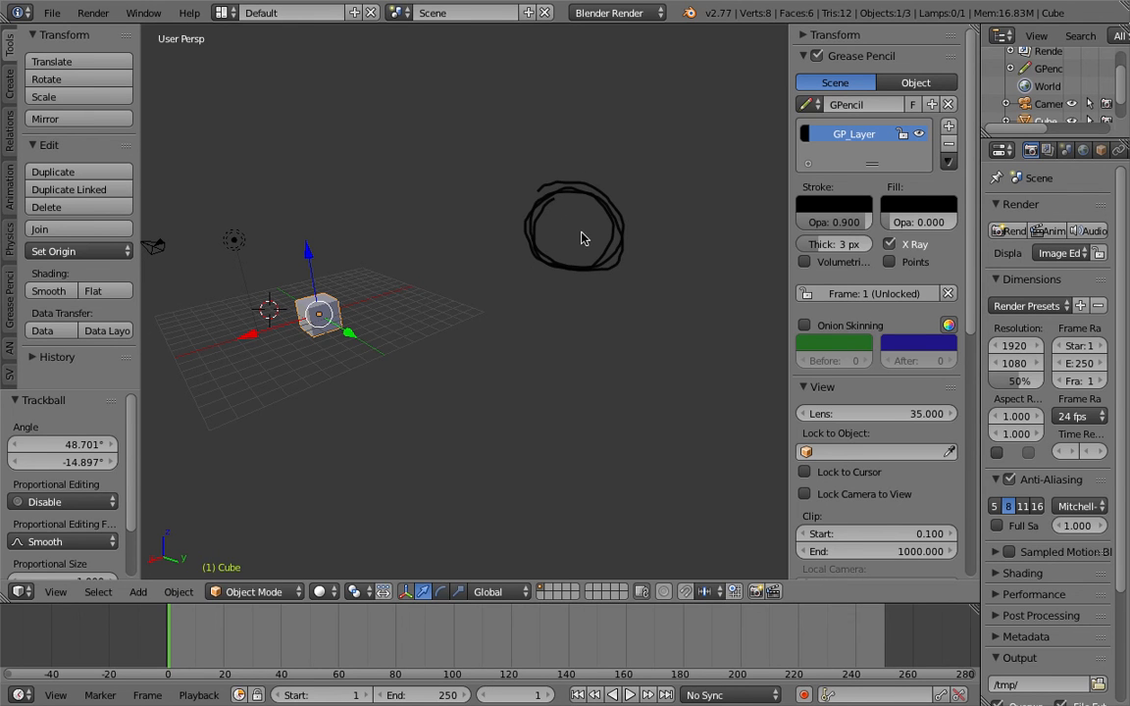
{"action": "mouse_move", "coordinate": [514, 282]}
{"action": "middle_mouse_down"}
{"action": "mouse_move", "coordinate": [675, 265]}
{"action": "mouse_move", "coordinate": [500, 262]}
{"action": "mouse_move", "coordinate": [506, 289]}
{"action": "middle_mouse_up"}
{"action": "mouse_move", "coordinate": [482, 268]}
{"action": "left_mouse_down"}
{"action": "mouse_move", "coordinate": [486, 294]}
{"action": "mouse_move", "coordinate": [478, 287]}
{"action": "left_mouse_up"}
{"action": "middle_click_drag", "start_coordinate": [491, 288], "coordinate": [632, 344]}
{"action": "left_click_drag", "start_coordinate": [640, 337], "coordinate": [652, 353]}
{"action": "middle_click_drag", "start_coordinate": [647, 355], "coordinate": [538, 337]}
{"action": "left_click_drag", "start_coordinate": [539, 352], "coordinate": [527, 372]}
{"action": "mouse_move", "coordinate": [526, 377]}
{"action": "middle_mouse_down"}
{"action": "mouse_move", "coordinate": [517, 321]}
{"action": "mouse_move", "coordinate": [467, 350]}
{"action": "mouse_move", "coordinate": [456, 313]}
{"action": "middle_mouse_up"}
{"action": "mouse_move", "coordinate": [457, 214]}
{"action": "left_mouse_down"}
{"action": "mouse_move", "coordinate": [461, 196]}
{"action": "mouse_move", "coordinate": [455, 209]}
{"action": "left_mouse_up"}
{"action": "middle_click_drag", "start_coordinate": [454, 209], "coordinate": [547, 252]}
{"action": "left_click_drag", "start_coordinate": [726, 232], "coordinate": [734, 239]}
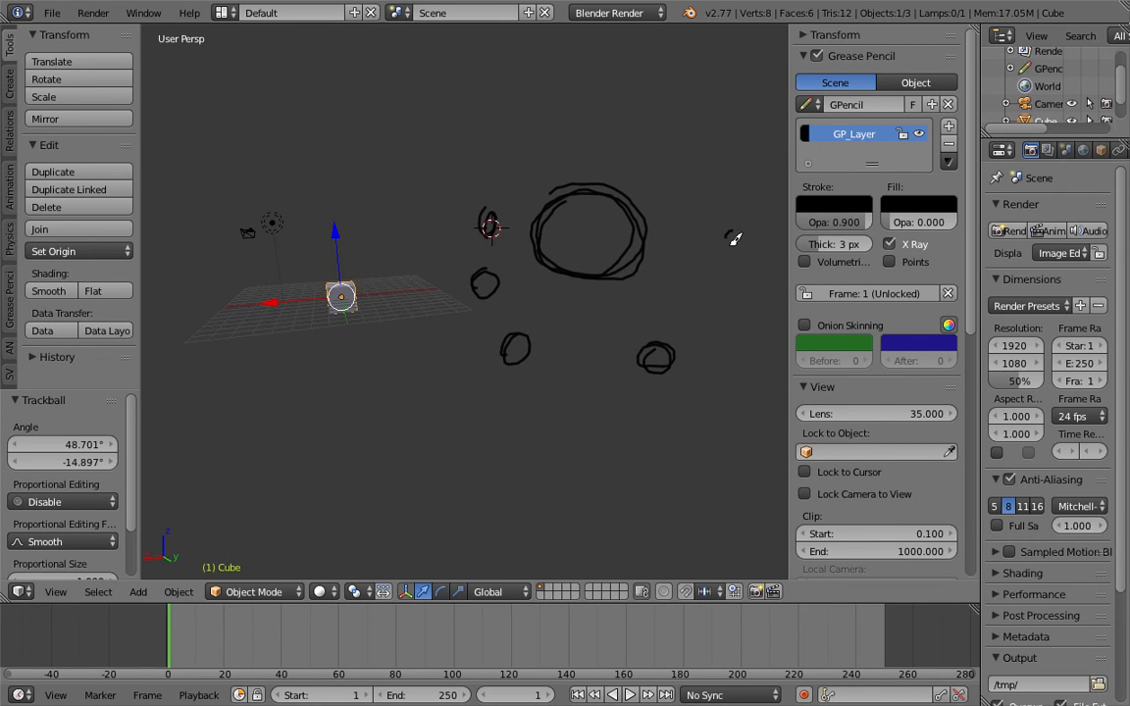
{"action": "mouse_move", "coordinate": [734, 238]}
{"action": "middle_mouse_down"}
{"action": "mouse_move", "coordinate": [587, 293]}
{"action": "mouse_move", "coordinate": [626, 305]}
{"action": "mouse_move", "coordinate": [579, 304]}
{"action": "middle_mouse_up"}
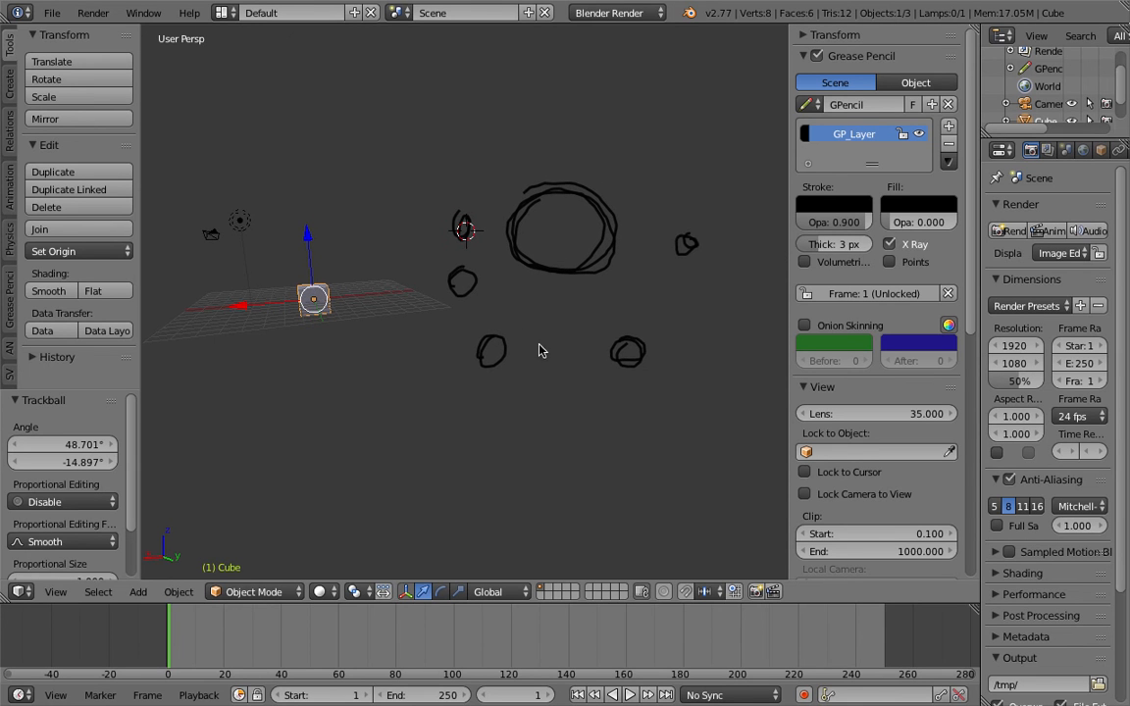
- Go to frame 10 and enable Onion Skinning for the Grease Pencil layer
{"action": "left_click", "coordinate": [195, 650]}
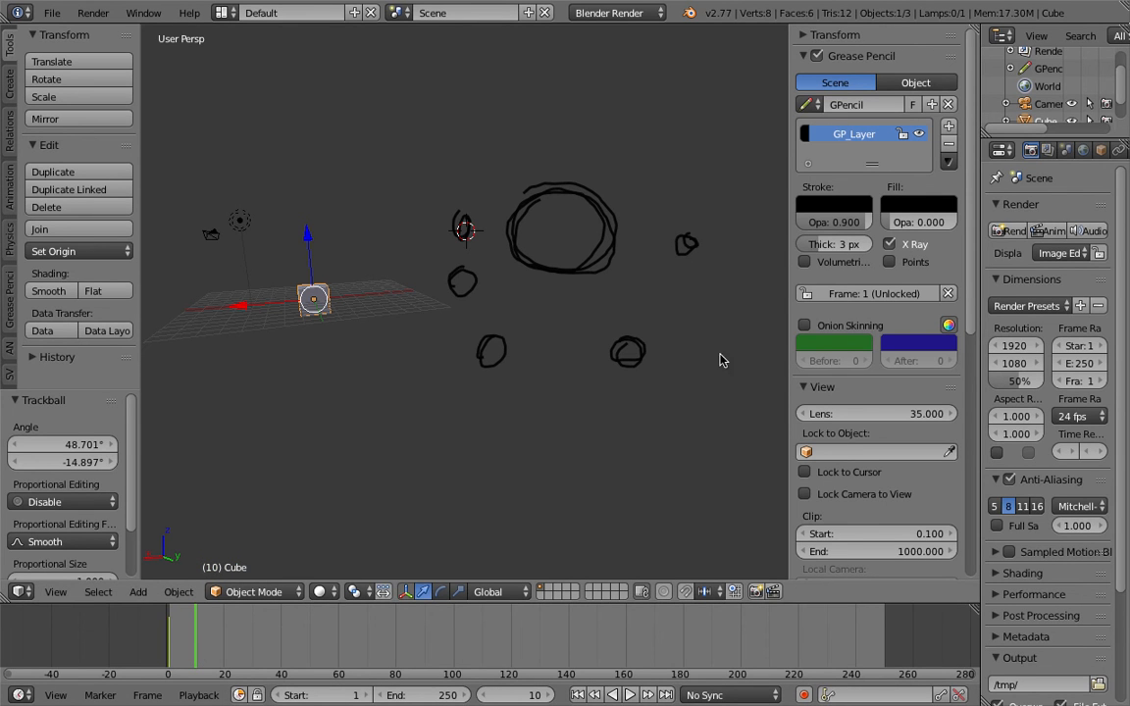
{"action": "left_click", "coordinate": [806, 329]}
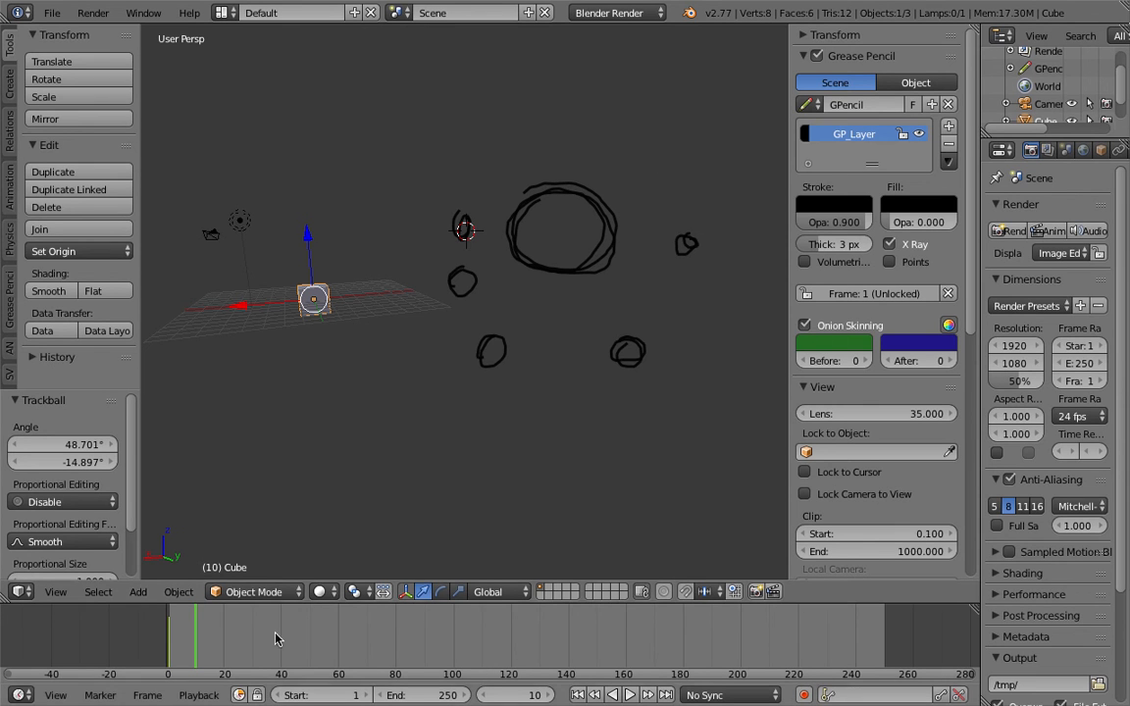
{"action": "key", "text": "alt+a"}
{"action": "left_click_drag", "start_coordinate": [187, 649], "coordinate": [197, 648]}
{"action": "key", "text": "Escape"}
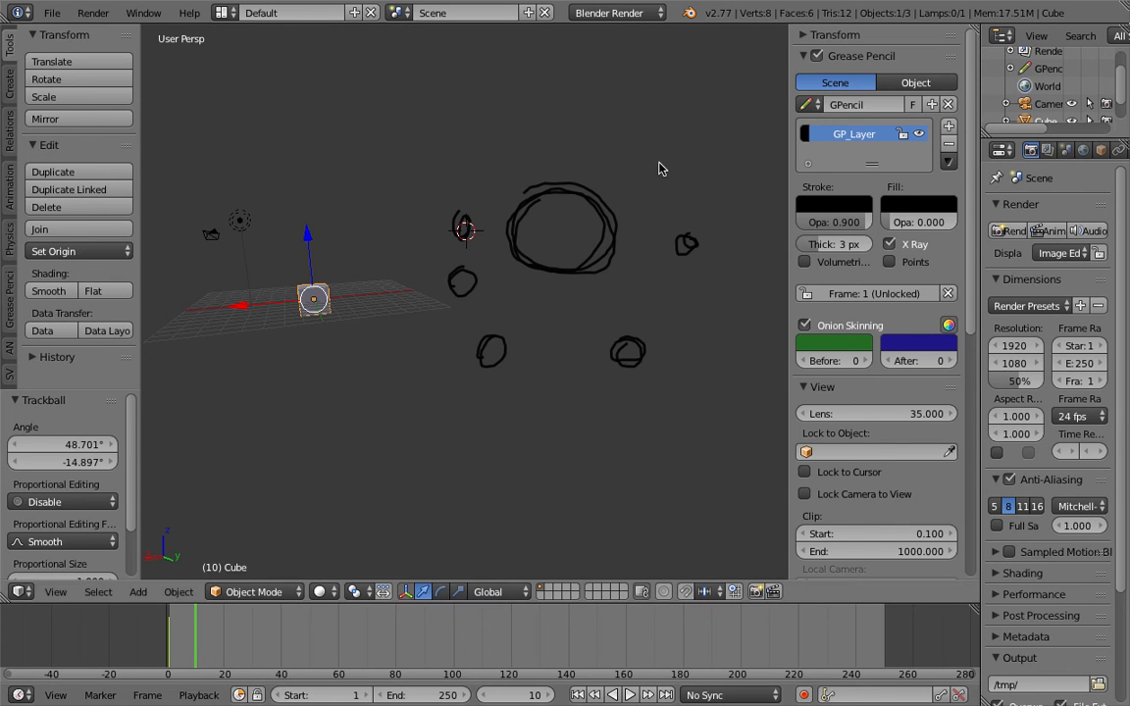
- Draw six Grease Pencil circles on frame 10, offset from the circles of the first drawing
{"action": "mouse_move", "coordinate": [658, 147]}
{"action": "left_mouse_down"}
{"action": "mouse_move", "coordinate": [648, 176]}
{"action": "mouse_move", "coordinate": [643, 169]}
{"action": "mouse_move", "coordinate": [715, 156]}
{"action": "left_mouse_up"}
{"action": "mouse_move", "coordinate": [555, 181]}
{"action": "left_mouse_down"}
{"action": "mouse_move", "coordinate": [589, 194]}
{"action": "mouse_move", "coordinate": [564, 185]}
{"action": "left_mouse_up"}
{"action": "mouse_move", "coordinate": [496, 257]}
{"action": "left_mouse_down"}
{"action": "mouse_move", "coordinate": [509, 260]}
{"action": "mouse_move", "coordinate": [497, 257]}
{"action": "left_mouse_up"}
{"action": "left_click_drag", "start_coordinate": [677, 250], "coordinate": [681, 260]}
{"action": "left_click_drag", "start_coordinate": [628, 326], "coordinate": [636, 346]}
{"action": "left_click_drag", "start_coordinate": [502, 316], "coordinate": [512, 320]}
{"action": "mouse_move", "coordinate": [449, 305]}
{"action": "middle_mouse_down"}
{"action": "mouse_move", "coordinate": [519, 303]}
{"action": "mouse_move", "coordinate": [458, 304]}
{"action": "middle_mouse_up"}
- Go to frame 20 and draw six more Grease Pencil circles in new positions
{"action": "left_click", "coordinate": [223, 631]}
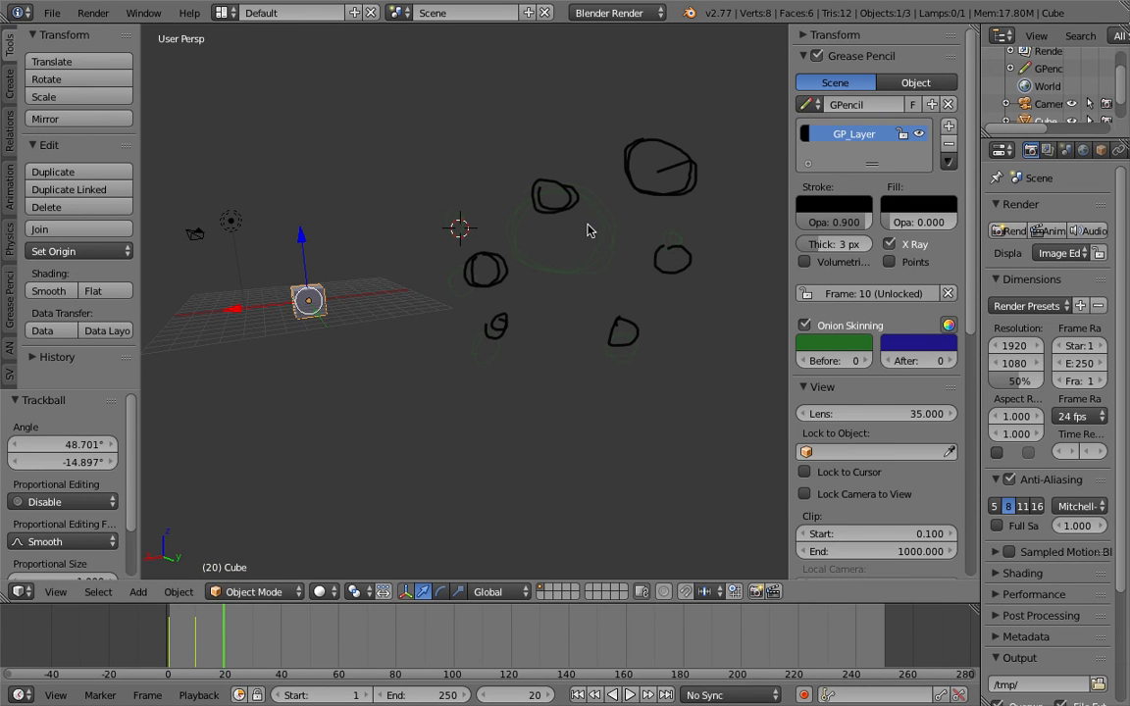
{"action": "mouse_move", "coordinate": [688, 318]}
{"action": "left_mouse_down"}
{"action": "mouse_move", "coordinate": [684, 334]}
{"action": "mouse_move", "coordinate": [689, 323]}
{"action": "left_mouse_up"}
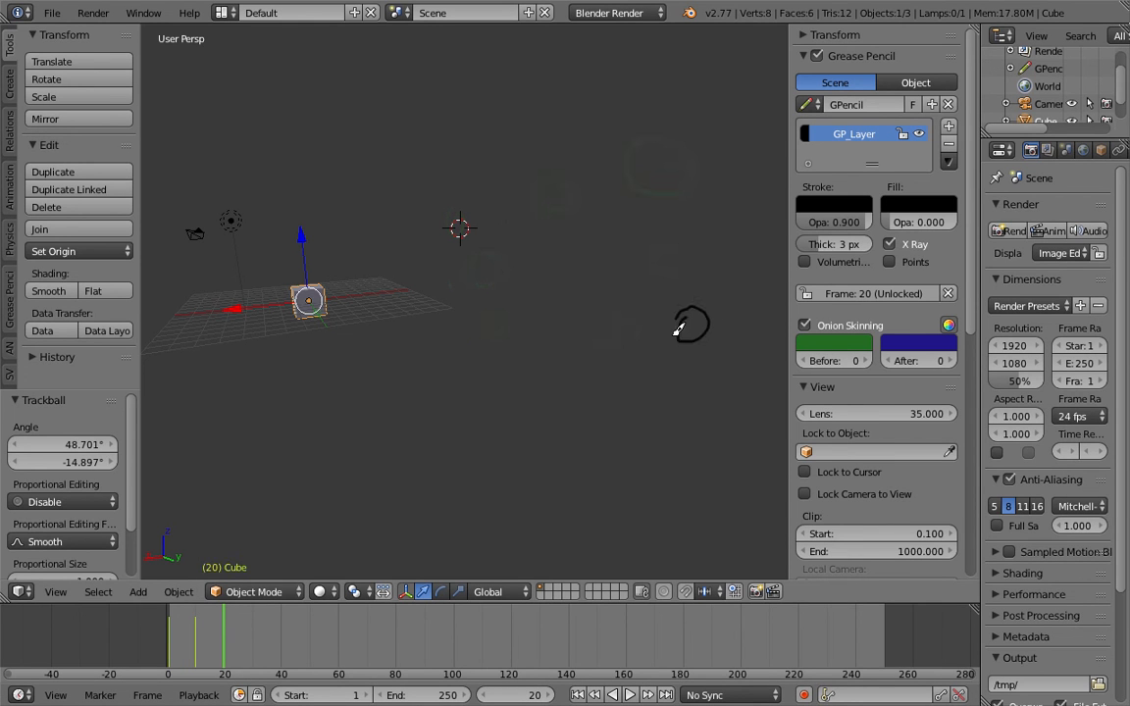
{"action": "left_click_drag", "start_coordinate": [597, 308], "coordinate": [596, 295]}
{"action": "left_click_drag", "start_coordinate": [553, 165], "coordinate": [564, 172]}
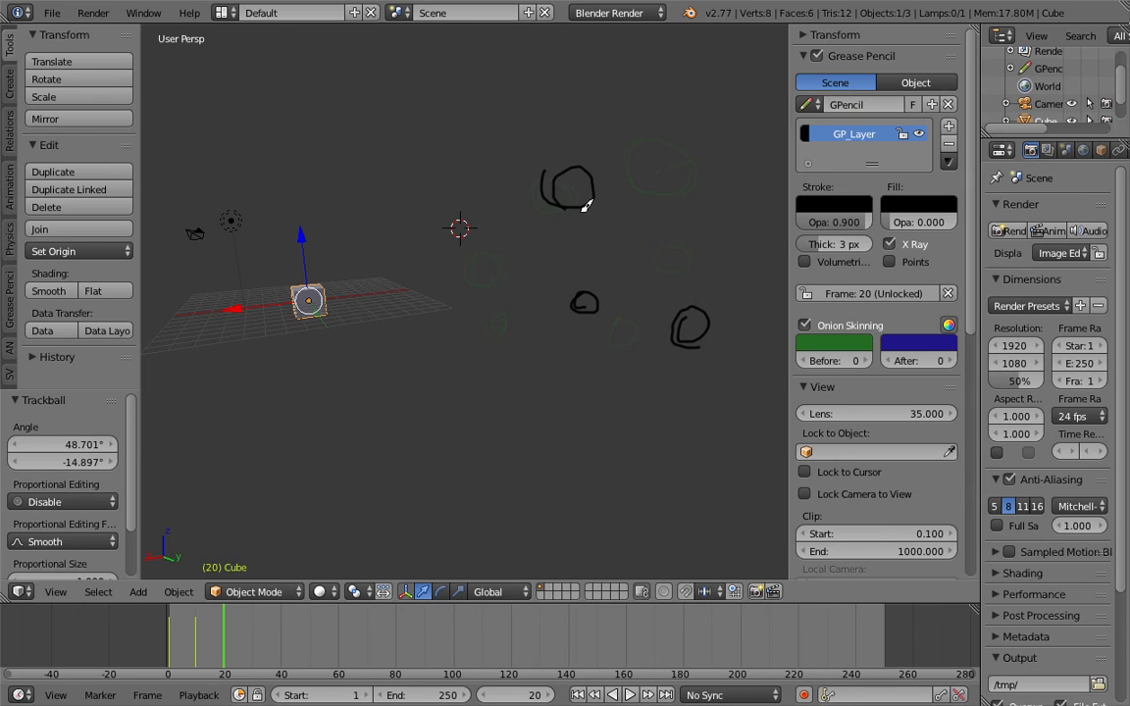
{"action": "mouse_move", "coordinate": [472, 267]}
{"action": "left_mouse_down"}
{"action": "mouse_move", "coordinate": [469, 295]}
{"action": "mouse_move", "coordinate": [463, 285]}
{"action": "left_mouse_up"}
{"action": "left_click_drag", "start_coordinate": [429, 356], "coordinate": [408, 333]}
{"action": "mouse_move", "coordinate": [742, 172]}
{"action": "left_mouse_down"}
{"action": "mouse_move", "coordinate": [770, 208]}
{"action": "mouse_move", "coordinate": [758, 200]}
{"action": "left_mouse_up"}
- Scrub back and forth through the Grease Pencil frames to review the animation, ending at frame 31
{"action": "key", "text": "alt+a"}
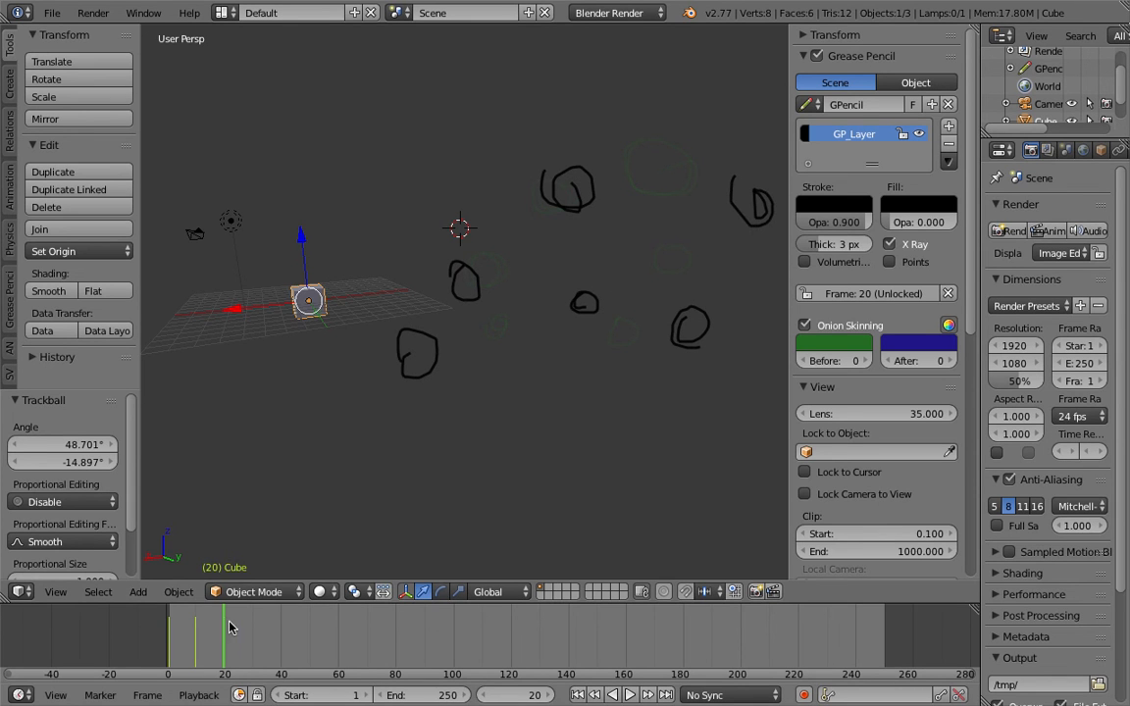
{"action": "left_click_drag", "start_coordinate": [244, 633], "coordinate": [211, 636]}
{"action": "middle_click_drag", "start_coordinate": [480, 559], "coordinate": [569, 448]}
{"action": "mouse_move", "coordinate": [189, 635]}
{"action": "left_mouse_down"}
{"action": "mouse_move", "coordinate": [156, 641]}
{"action": "mouse_move", "coordinate": [257, 643]}
{"action": "left_mouse_up"}
{"action": "middle_click_drag", "start_coordinate": [560, 303], "coordinate": [442, 305]}
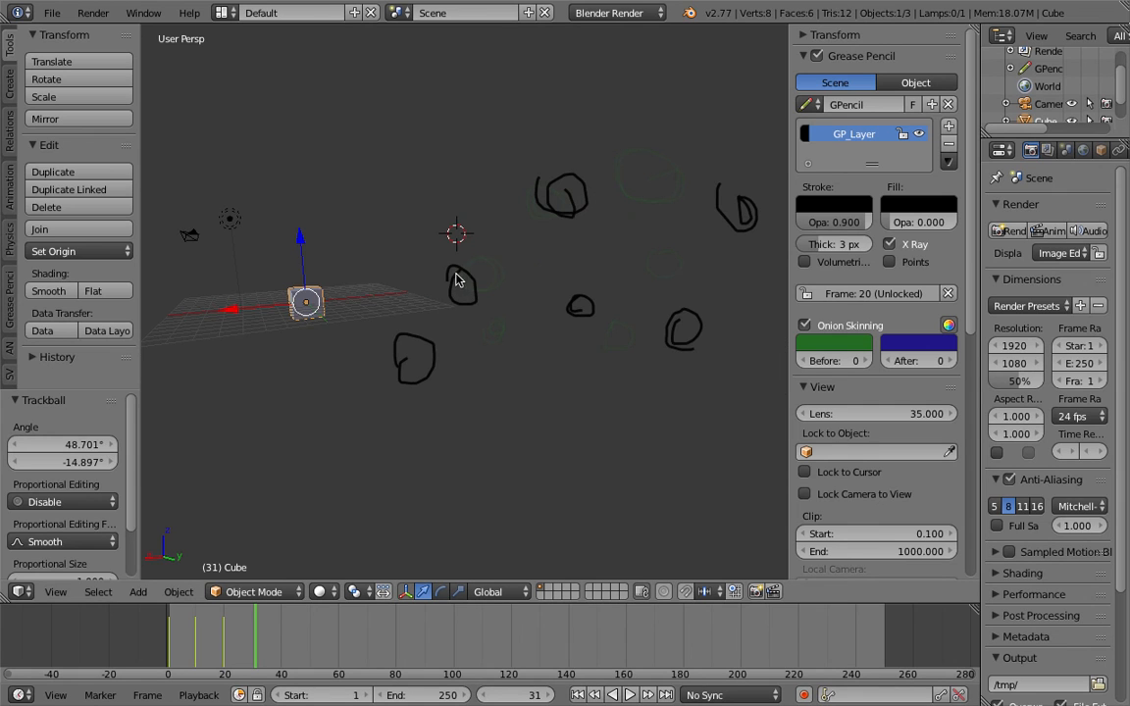
- Remove the active Grease Pencil layer with all its drawings
{"action": "middle_click_drag", "start_coordinate": [433, 325], "coordinate": [475, 314]}
{"action": "middle_click_drag", "start_coordinate": [579, 238], "coordinate": [505, 235]}
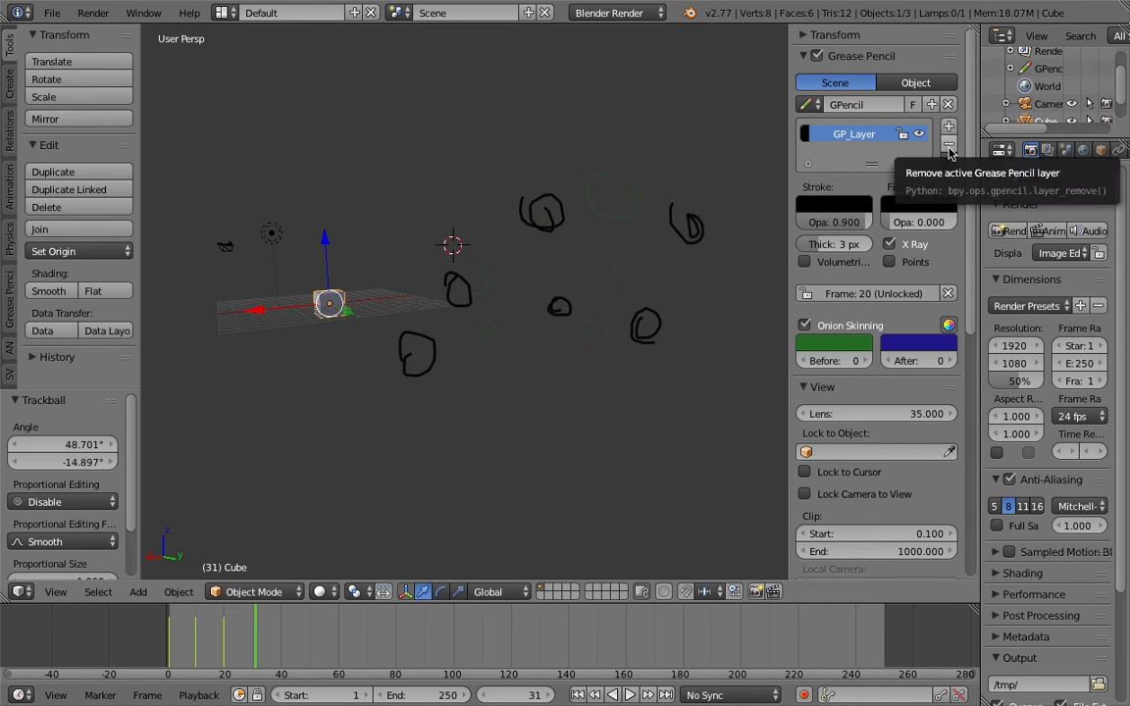
{"action": "left_click", "coordinate": [949, 148]}
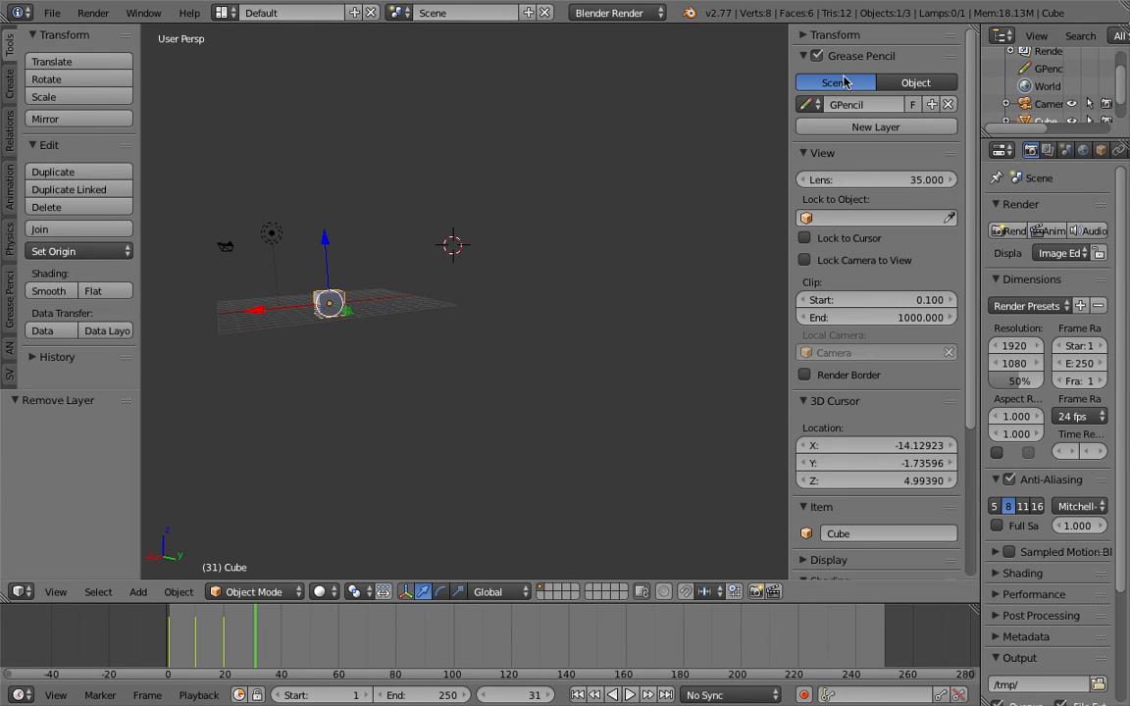
- Collapse the Grease Pencil settings and widen the properties editor beside the 3D view
{"action": "left_click", "coordinate": [803, 57]}
{"action": "mouse_move", "coordinate": [589, 232]}
{"action": "middle_mouse_down"}
{"action": "mouse_move", "coordinate": [458, 262]}
{"action": "mouse_move", "coordinate": [525, 327]}
{"action": "middle_mouse_up"}
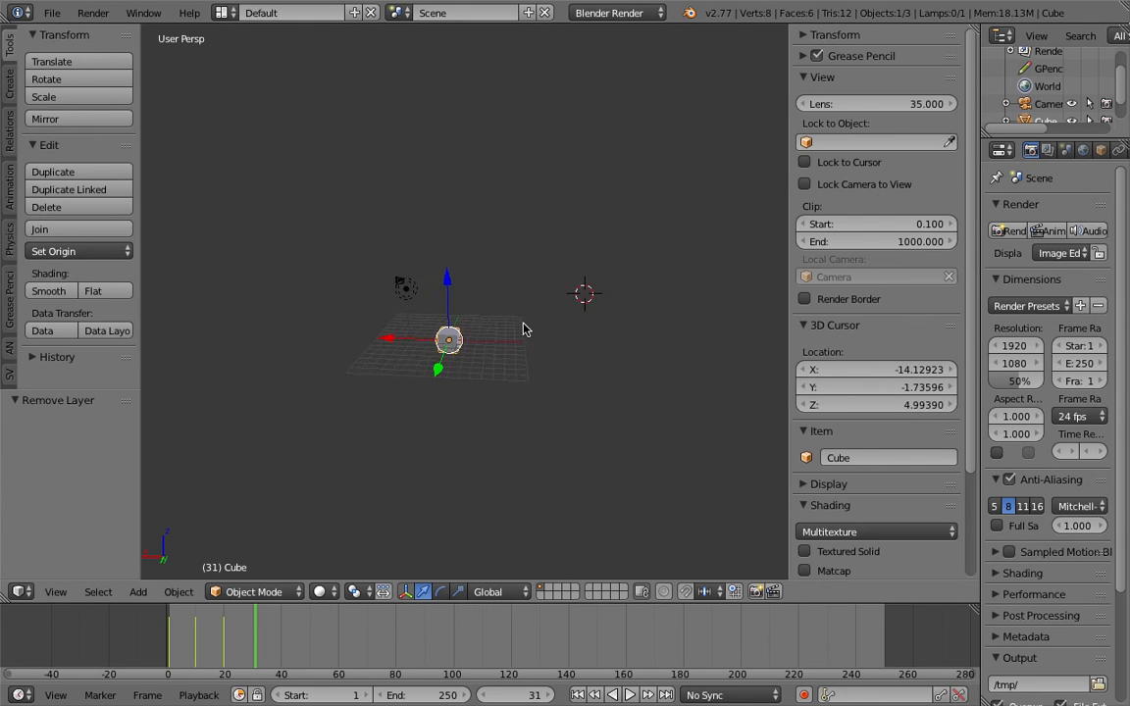
{"action": "left_click", "coordinate": [644, 302]}
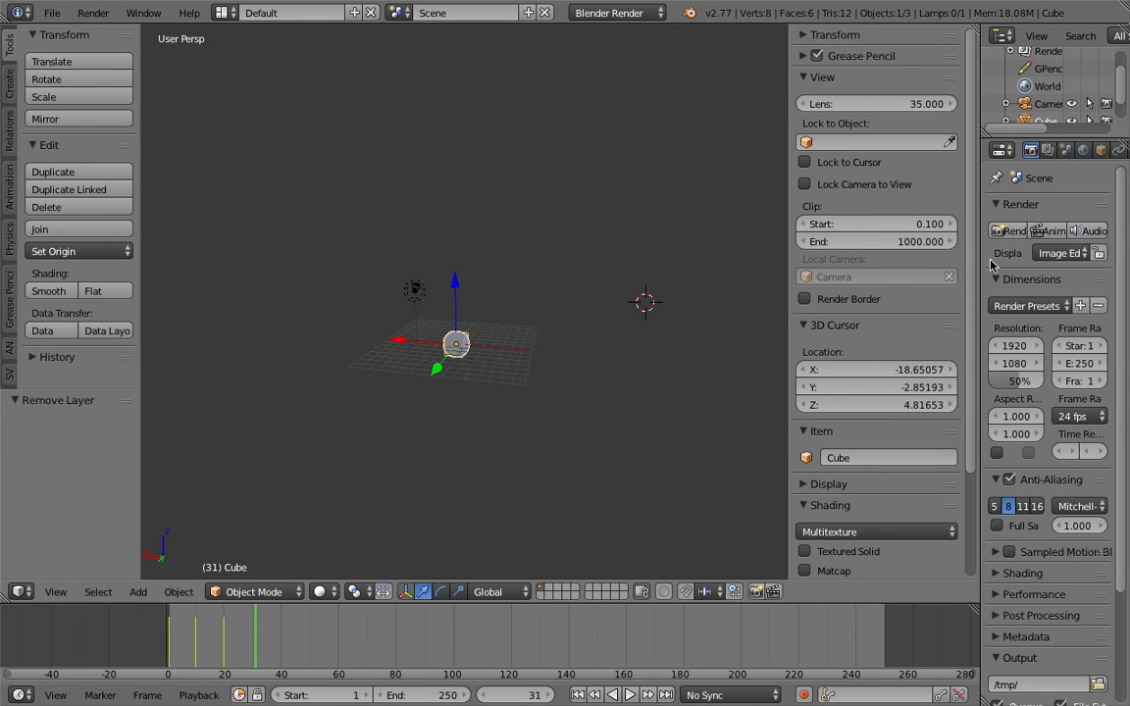
{"action": "left_click_drag", "start_coordinate": [980, 255], "coordinate": [947, 254]}
- Expand the cube's transform values and set its Z location to 0
{"action": "mouse_move", "coordinate": [379, 330]}
{"action": "middle_mouse_down"}
{"action": "mouse_move", "coordinate": [332, 250]}
{"action": "mouse_move", "coordinate": [399, 362]}
{"action": "mouse_move", "coordinate": [380, 329]}
{"action": "middle_mouse_up"}
{"action": "mouse_move", "coordinate": [485, 339]}
{"action": "left_mouse_down"}
{"action": "mouse_move", "coordinate": [495, 285]}
{"action": "mouse_move", "coordinate": [489, 332]}
{"action": "mouse_move", "coordinate": [502, 337]}
{"action": "left_mouse_up"}
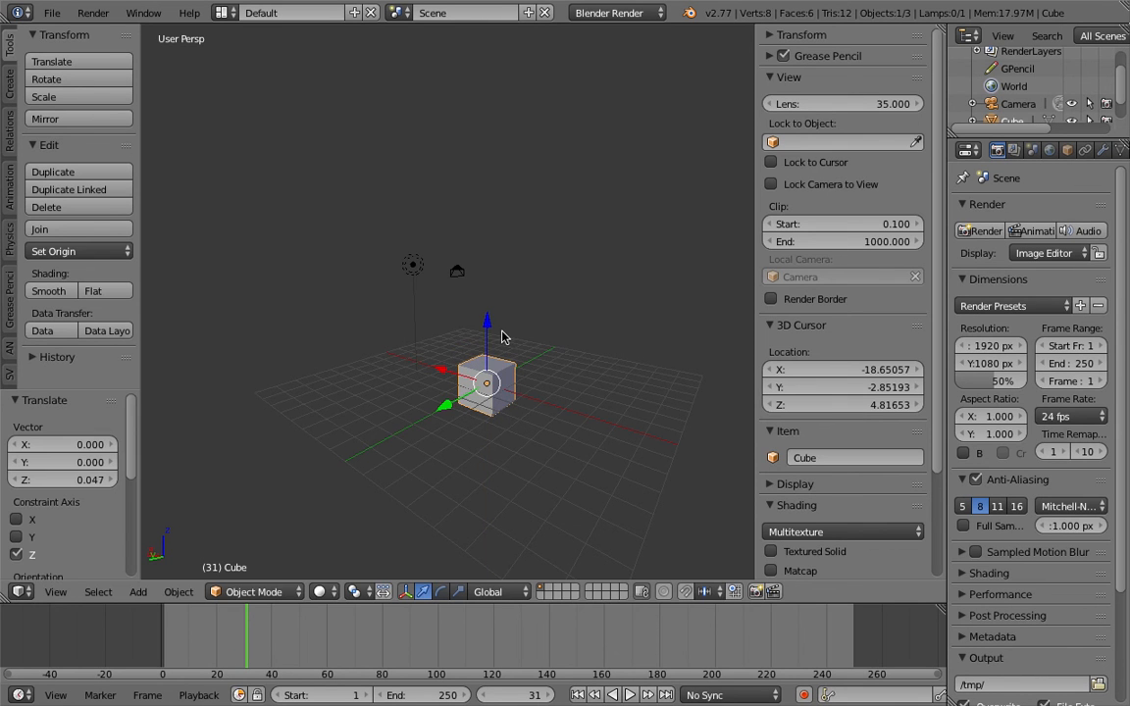
{"action": "middle_click_drag", "start_coordinate": [507, 344], "coordinate": [495, 336], "text": "shift"}
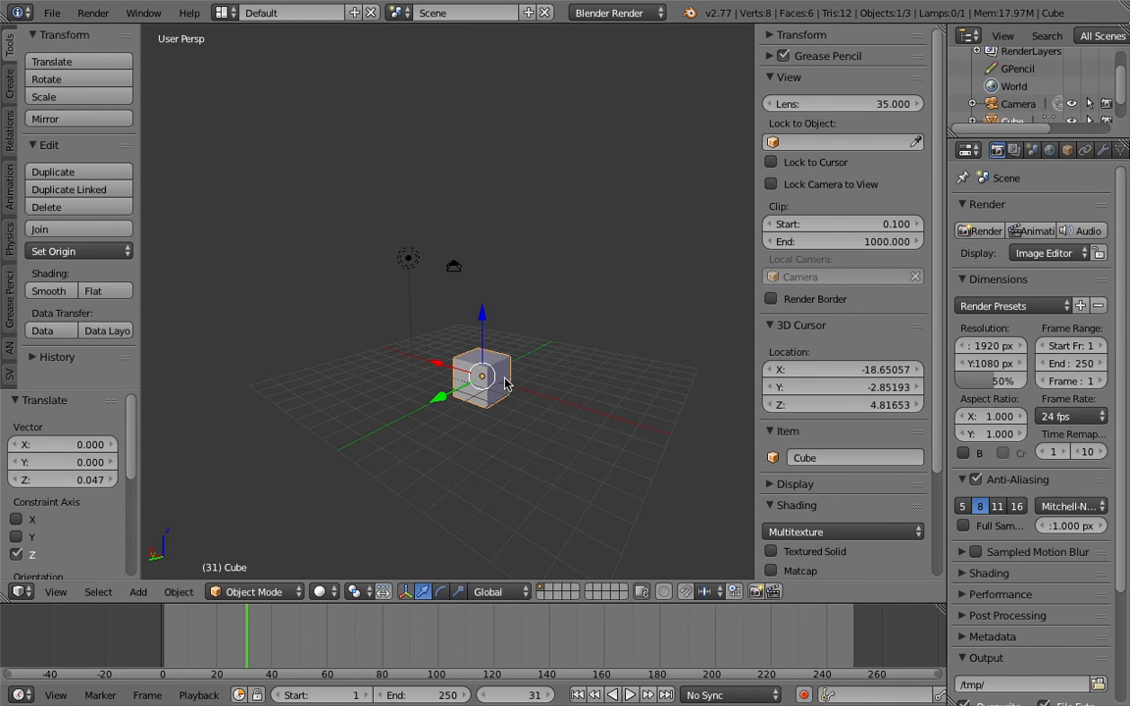
{"action": "left_click", "coordinate": [813, 36]}
{"action": "left_click", "coordinate": [851, 115]}
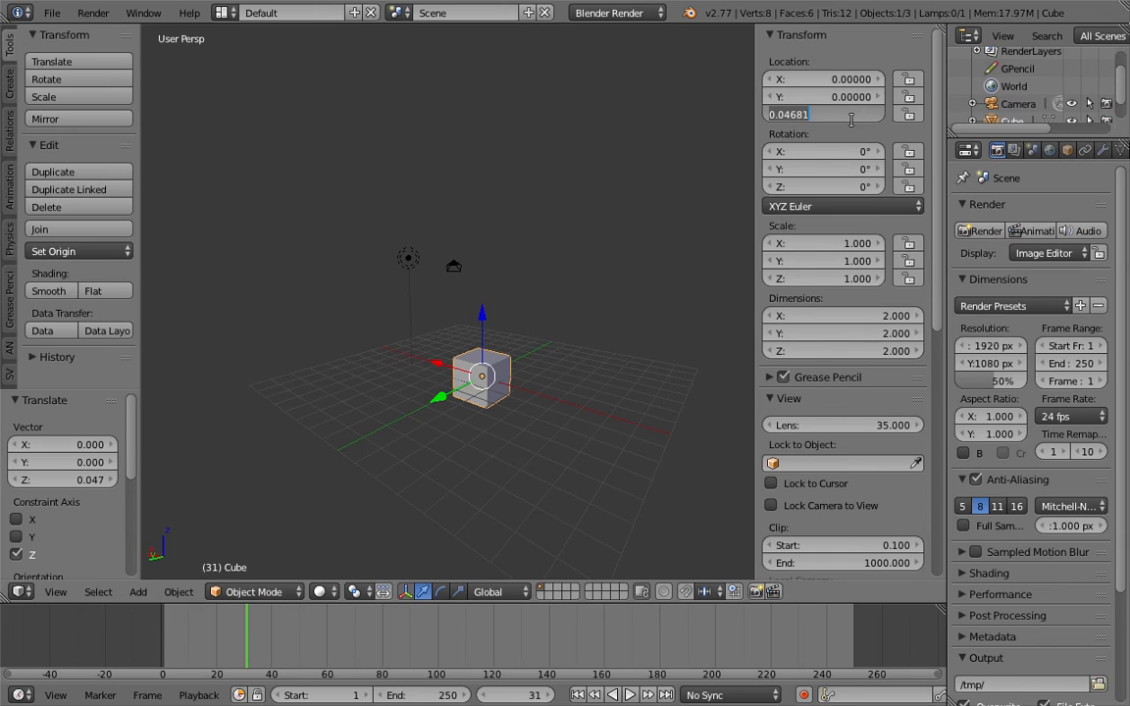
{"action": "type", "text": "0"}
{"action": "key", "text": "Return"}
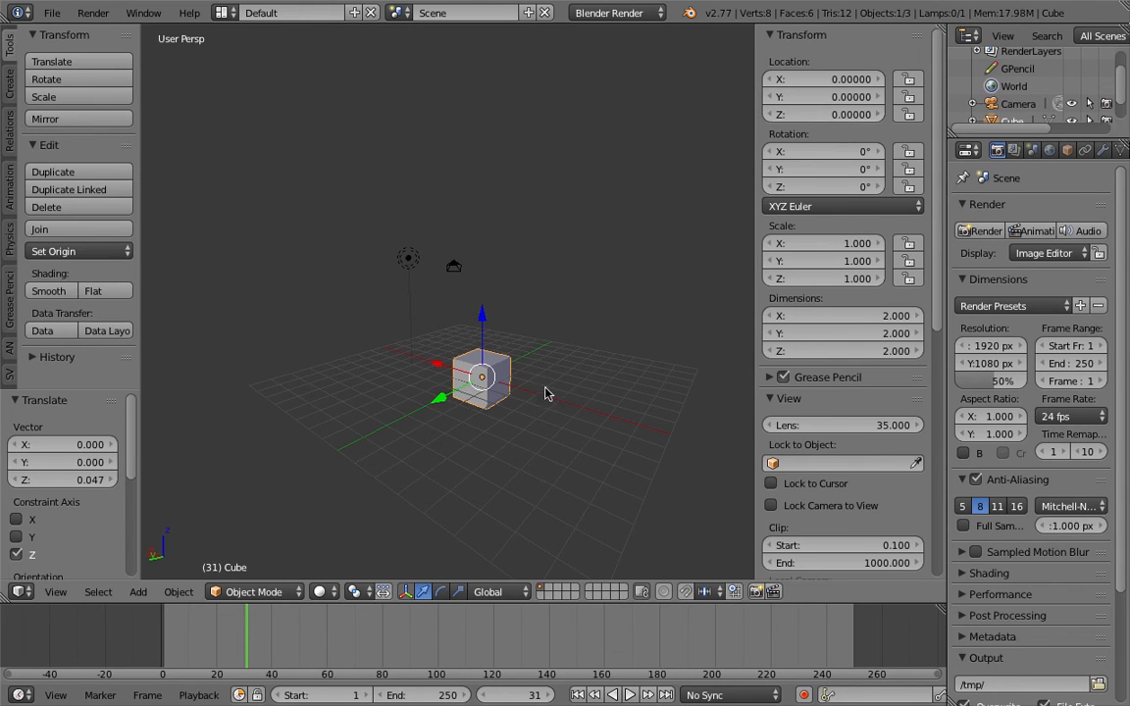
- Jump back to frame 1 and step the timeline forwards and backwards one frame at a time
{"action": "key", "text": "shift+Left"}
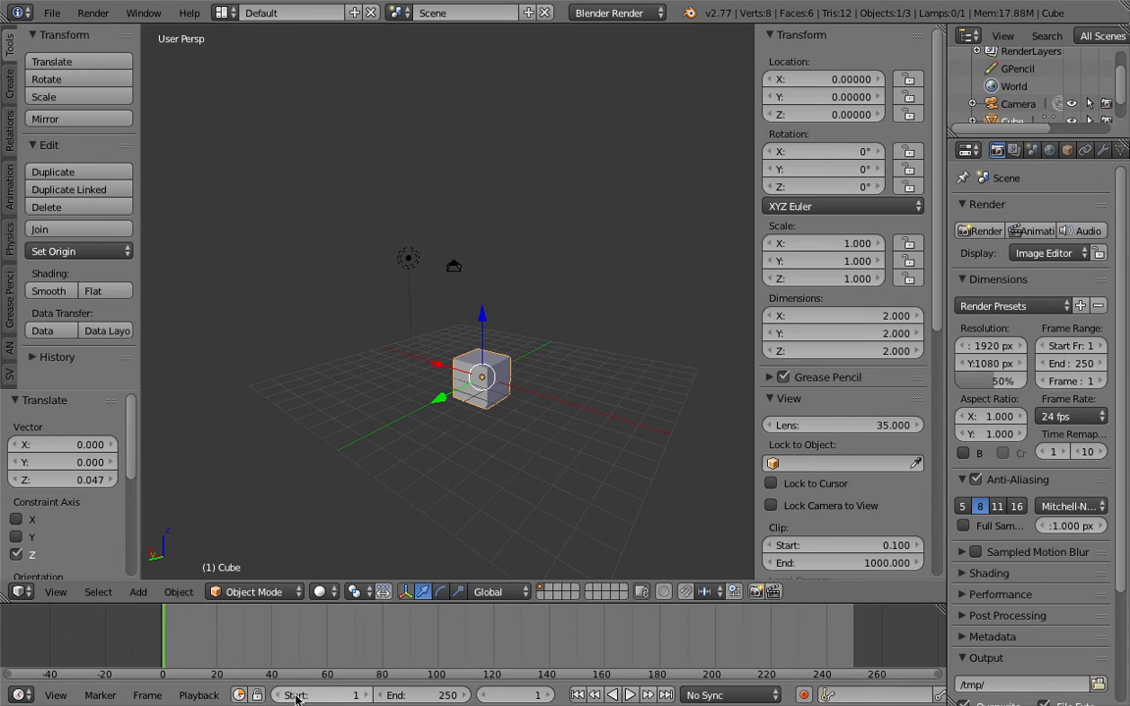
{"action": "left_click", "coordinate": [549, 697]}
{"action": "left_click", "coordinate": [549, 697]}
{"action": "left_click", "coordinate": [549, 697]}
{"action": "left_click", "coordinate": [549, 697]}
{"action": "left_click", "coordinate": [550, 697]}
{"action": "left_click", "coordinate": [550, 696]}
{"action": "left_click", "coordinate": [551, 696]}
{"action": "left_click", "coordinate": [553, 697]}
{"action": "left_click", "coordinate": [482, 696]}
{"action": "left_click", "coordinate": [482, 696]}
{"action": "left_click", "coordinate": [483, 696]}
{"action": "left_click", "coordinate": [482, 697]}
{"action": "left_click", "coordinate": [483, 696]}
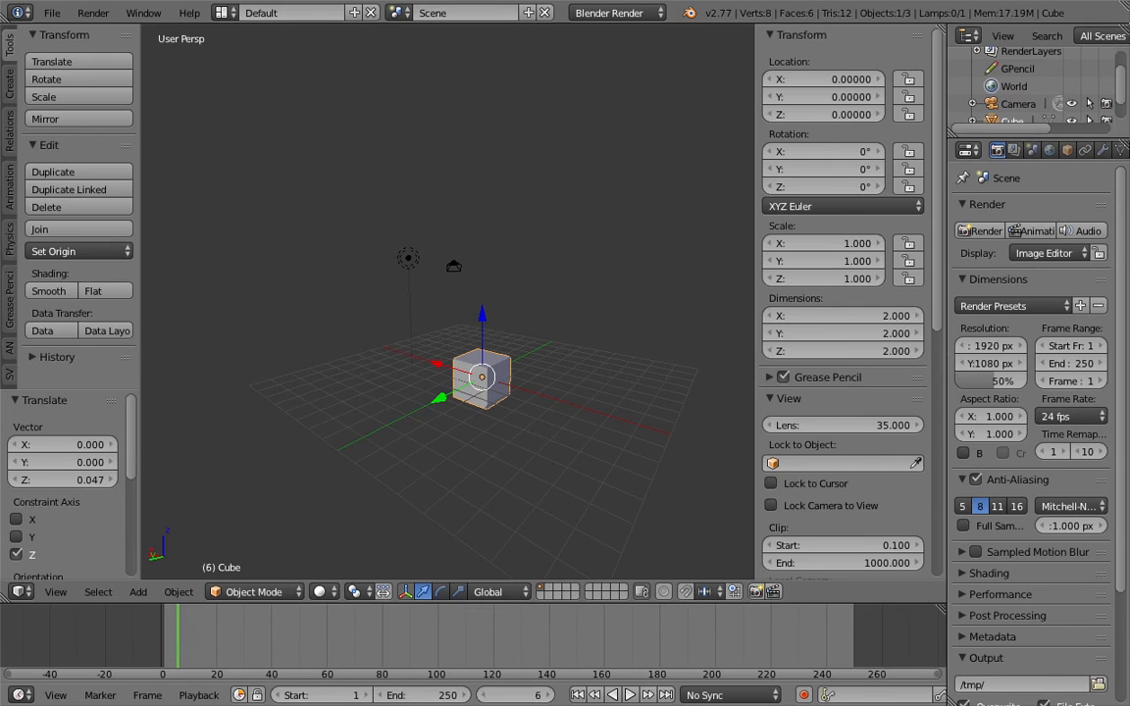
- Step through the first few frames in both directions, ending at frame 1
{"action": "key", "text": "Right"}
{"action": "key", "text": "Right"}
{"action": "key", "text": "Left"}
{"action": "key", "text": "Left"}
{"action": "key", "text": "Left"}
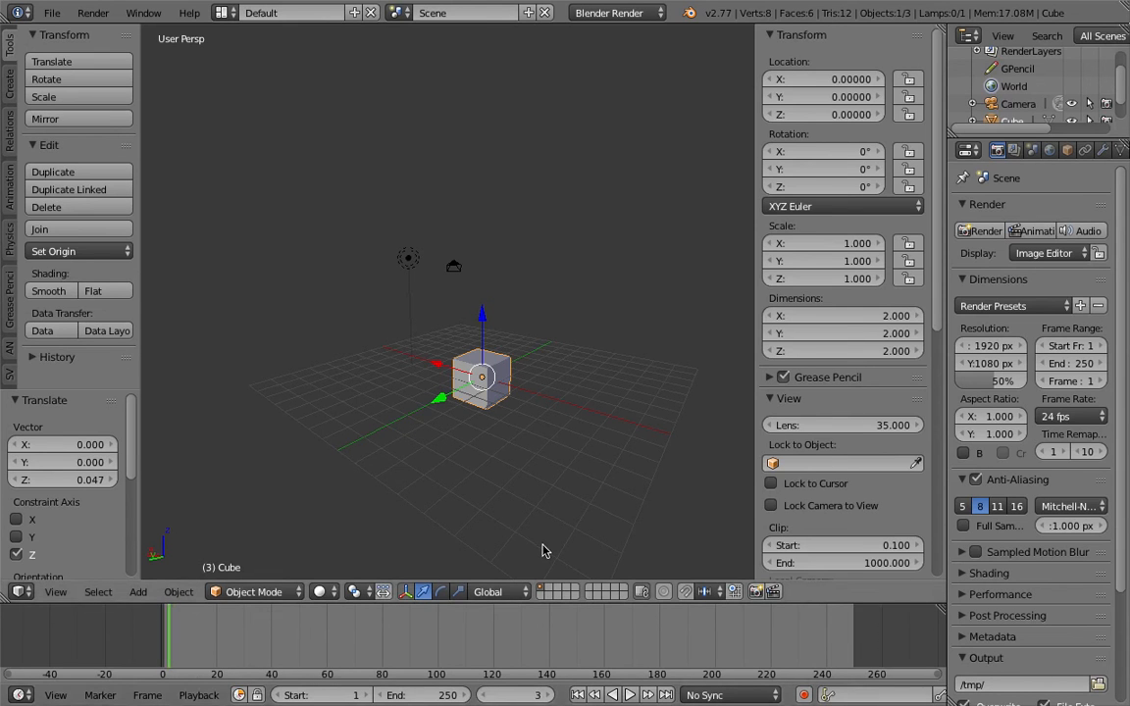
{"action": "key", "text": "Right"}
{"action": "key", "text": "Right"}
{"action": "key", "text": "Right"}
{"action": "key", "text": "Right"}
{"action": "key", "text": "Right"}
{"action": "key", "text": "Left"}
{"action": "key", "text": "Left"}
{"action": "key", "text": "Left"}
{"action": "key", "text": "Left"}
{"action": "key", "text": "Left"}
{"action": "key", "text": "Left"}
{"action": "key", "text": "Left"}
{"action": "key", "text": "Left"}
{"action": "key", "text": "Right"}
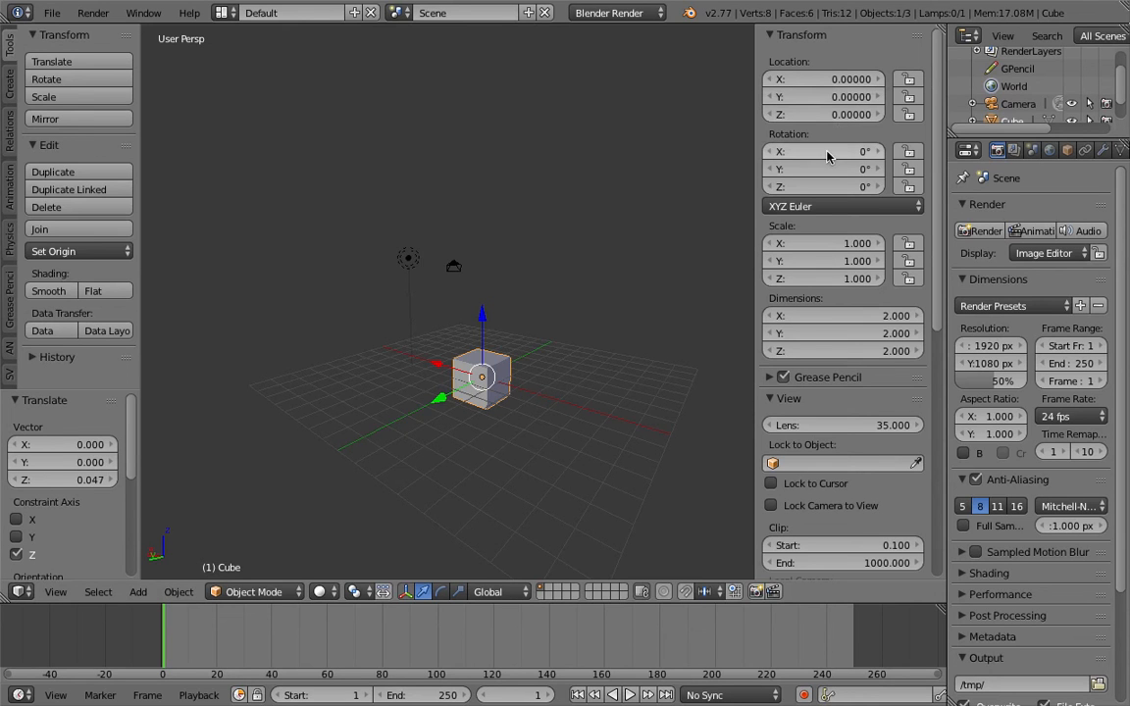
- Keyframe the cube's location values at frame 1, and insert the keyframe again with the Location keyframe type
{"action": "middle_click_drag", "start_coordinate": [383, 339], "coordinate": [512, 349]}
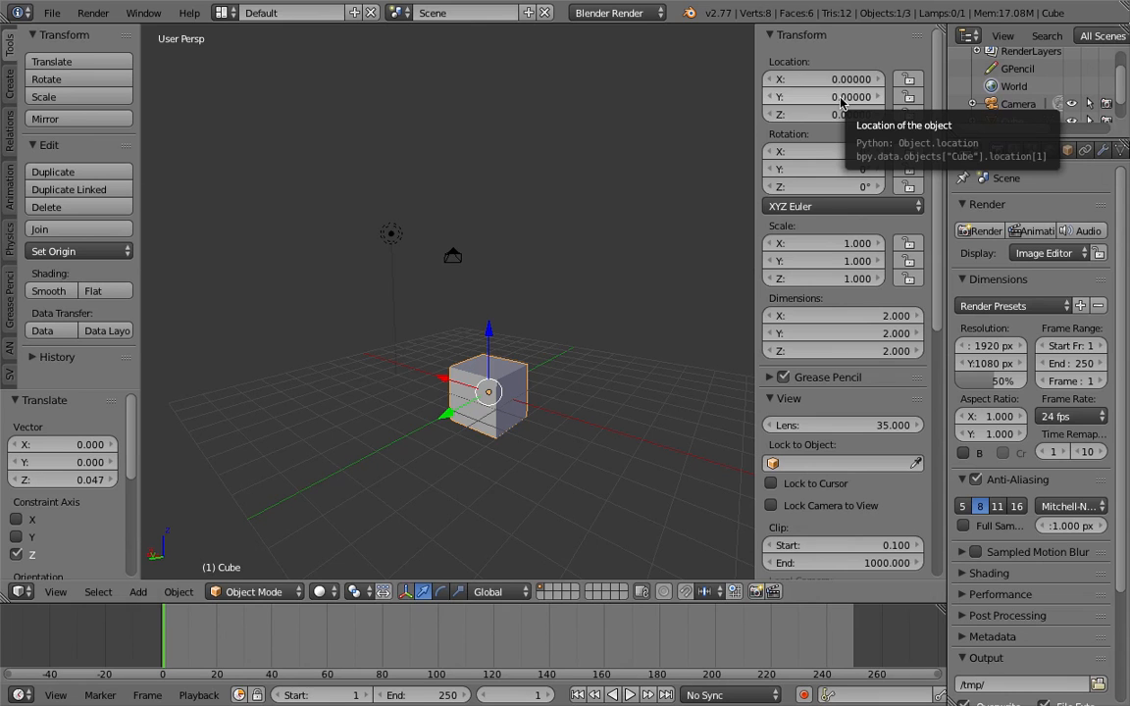
{"action": "key", "text": "i"}
{"action": "scroll", "coordinate": [489, 381], "scroll_direction": "up", "scroll_amount": 2}
{"action": "middle_click_drag", "start_coordinate": [502, 383], "coordinate": [466, 245], "text": "shift"}
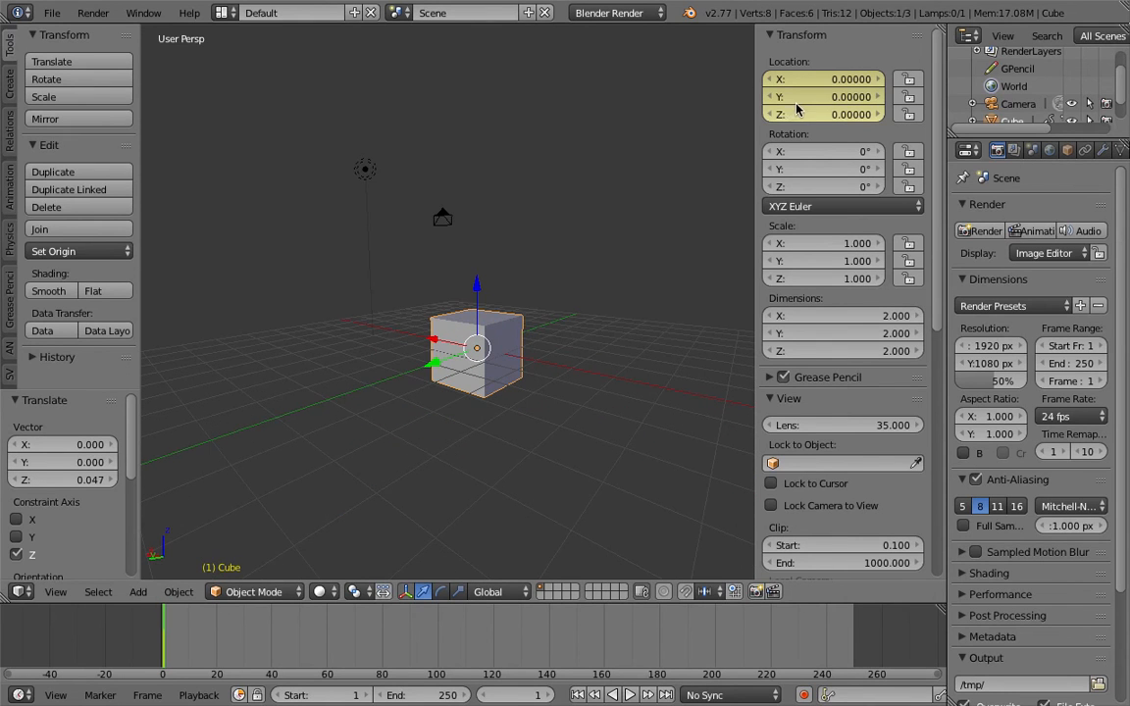
{"action": "key", "text": "i"}
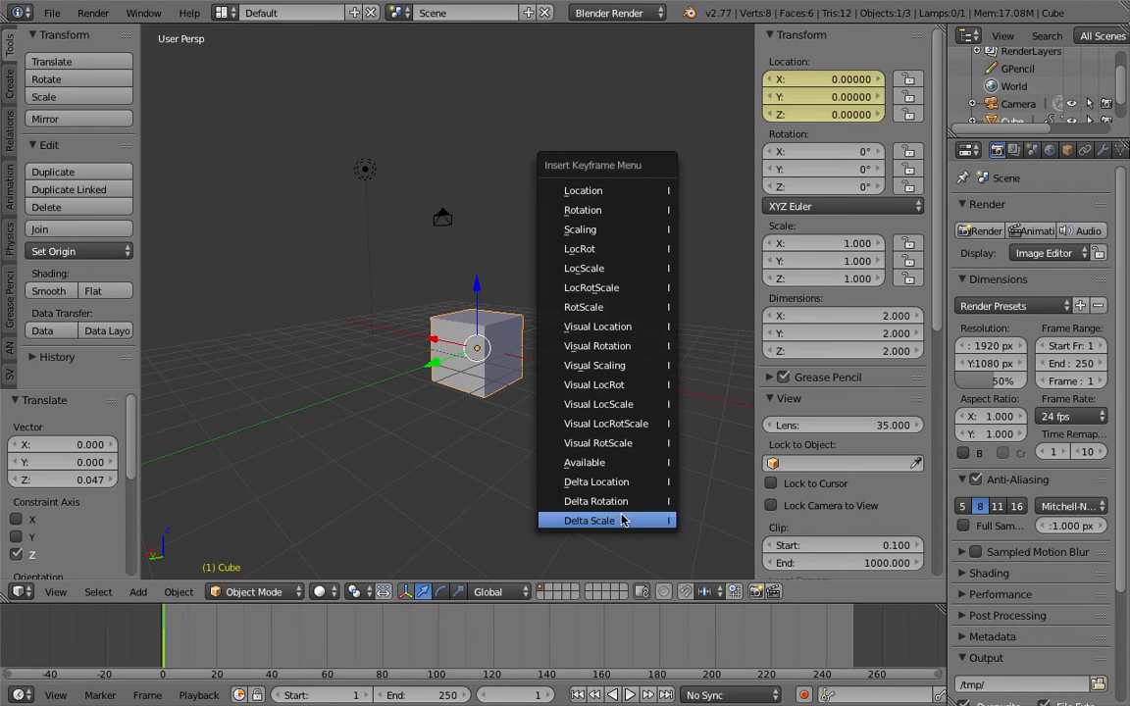
{"action": "left_click", "coordinate": [635, 193]}
{"action": "scroll", "coordinate": [530, 369], "scroll_direction": "up", "scroll_amount": 2}
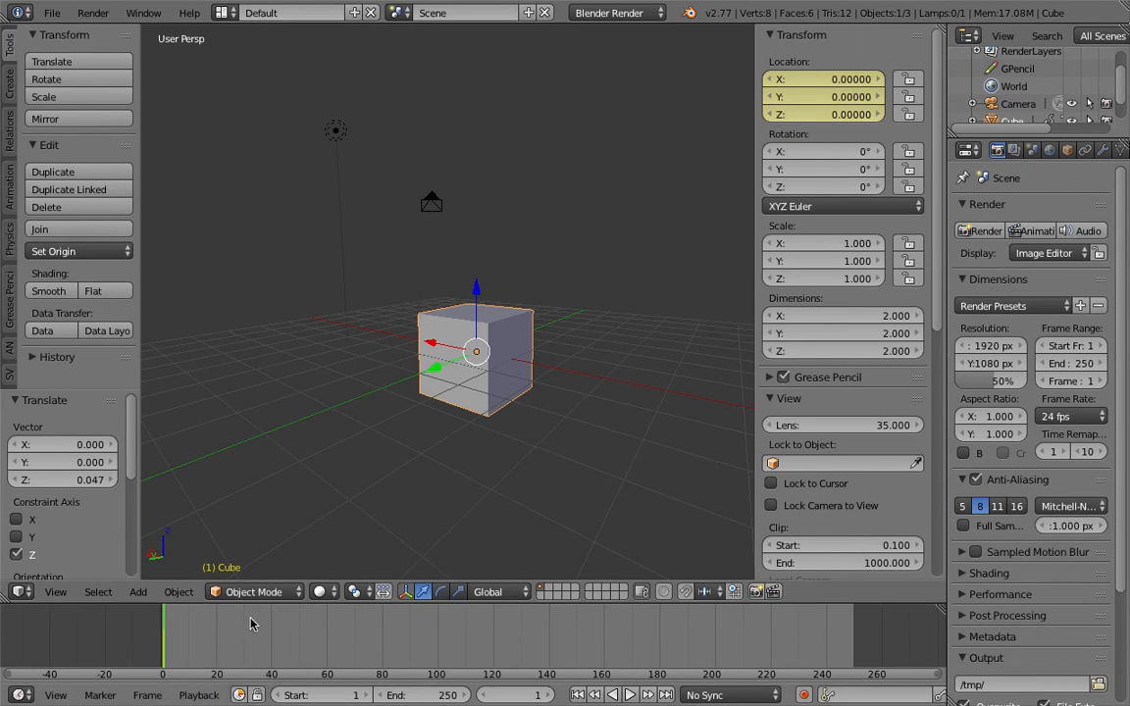
- Go to frame 20, set the cube's Y location to 5, and keyframe its location
{"action": "left_click", "coordinate": [217, 654]}
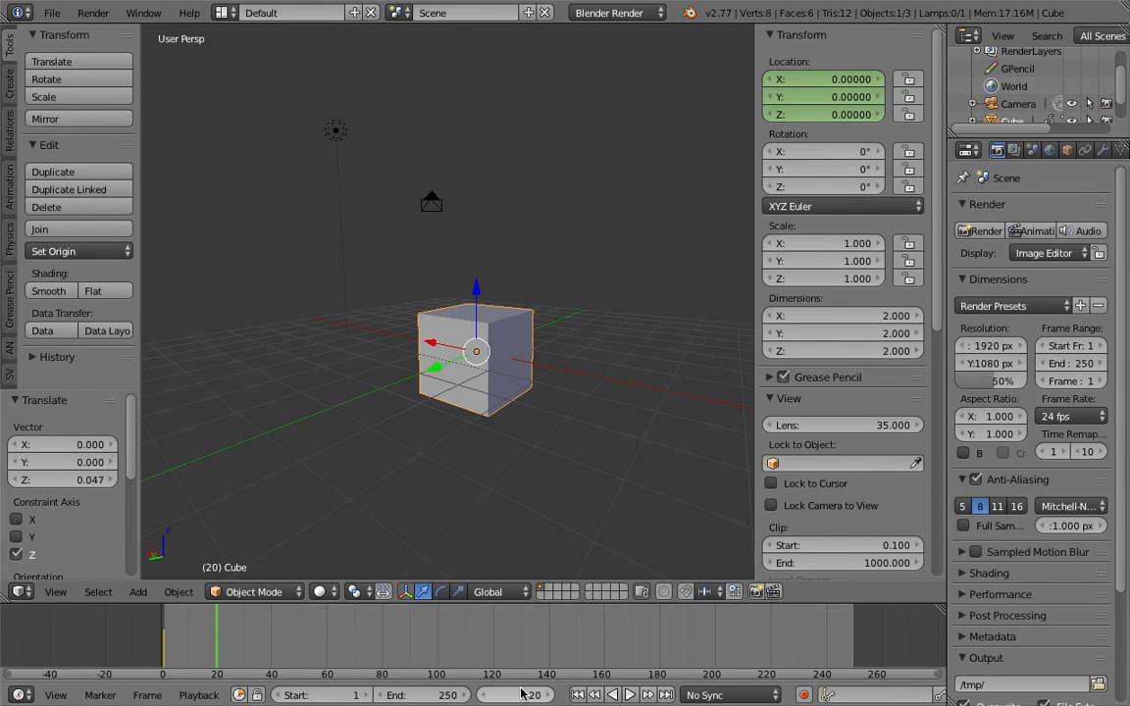
{"action": "scroll", "coordinate": [491, 360], "scroll_direction": "down", "scroll_amount": 2}
{"action": "scroll", "coordinate": [491, 360], "scroll_direction": "down", "scroll_amount": 1}
{"action": "left_click_drag", "start_coordinate": [429, 341], "coordinate": [331, 375]}
{"action": "left_click", "coordinate": [865, 98]}
{"action": "type", "text": "5"}
{"action": "key", "text": "Return"}
{"action": "middle_click_drag", "start_coordinate": [608, 221], "coordinate": [543, 238]}
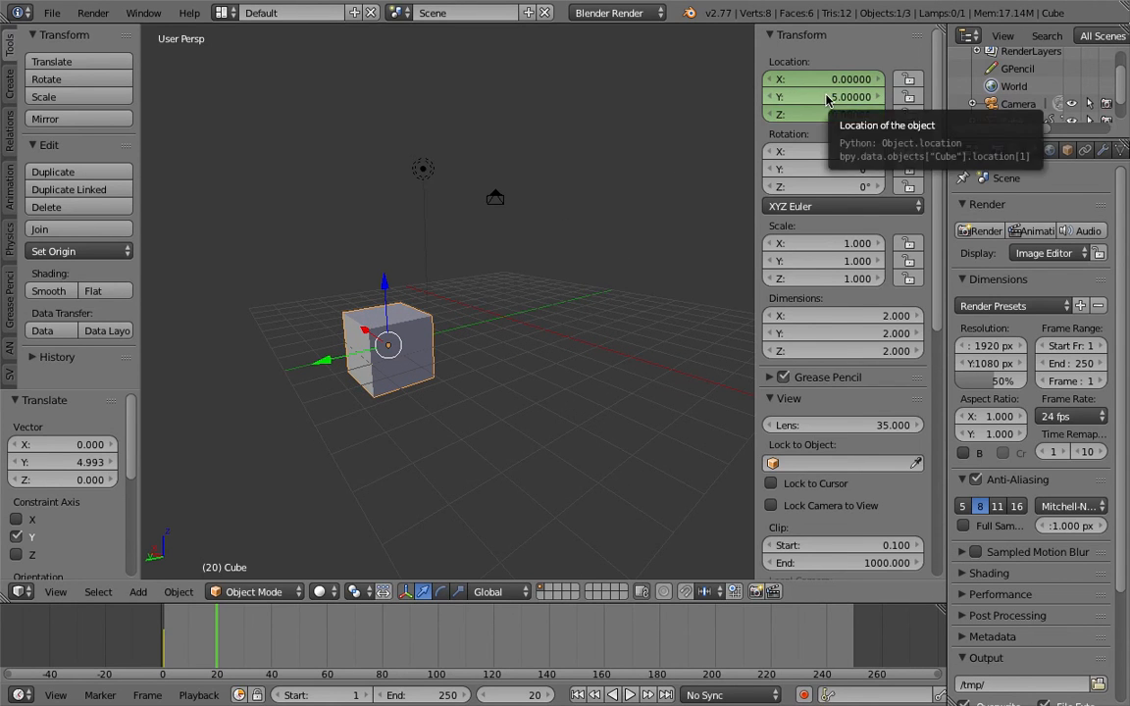
{"action": "key", "text": "i"}
- Play and scrub the cube's movement between its two keyframes, ending at frame 11
{"action": "left_click", "coordinate": [183, 644]}
{"action": "key", "text": "alt+a"}
{"action": "mouse_move", "coordinate": [183, 645]}
{"action": "left_mouse_down"}
{"action": "mouse_move", "coordinate": [195, 646]}
{"action": "mouse_move", "coordinate": [169, 648]}
{"action": "mouse_move", "coordinate": [210, 647]}
{"action": "mouse_move", "coordinate": [156, 647]}
{"action": "mouse_move", "coordinate": [212, 653]}
{"action": "mouse_move", "coordinate": [181, 650]}
{"action": "left_mouse_up"}
{"action": "scroll", "coordinate": [431, 371], "scroll_direction": "up", "scroll_amount": 2}
{"action": "middle_click_drag", "start_coordinate": [431, 370], "coordinate": [468, 346]}
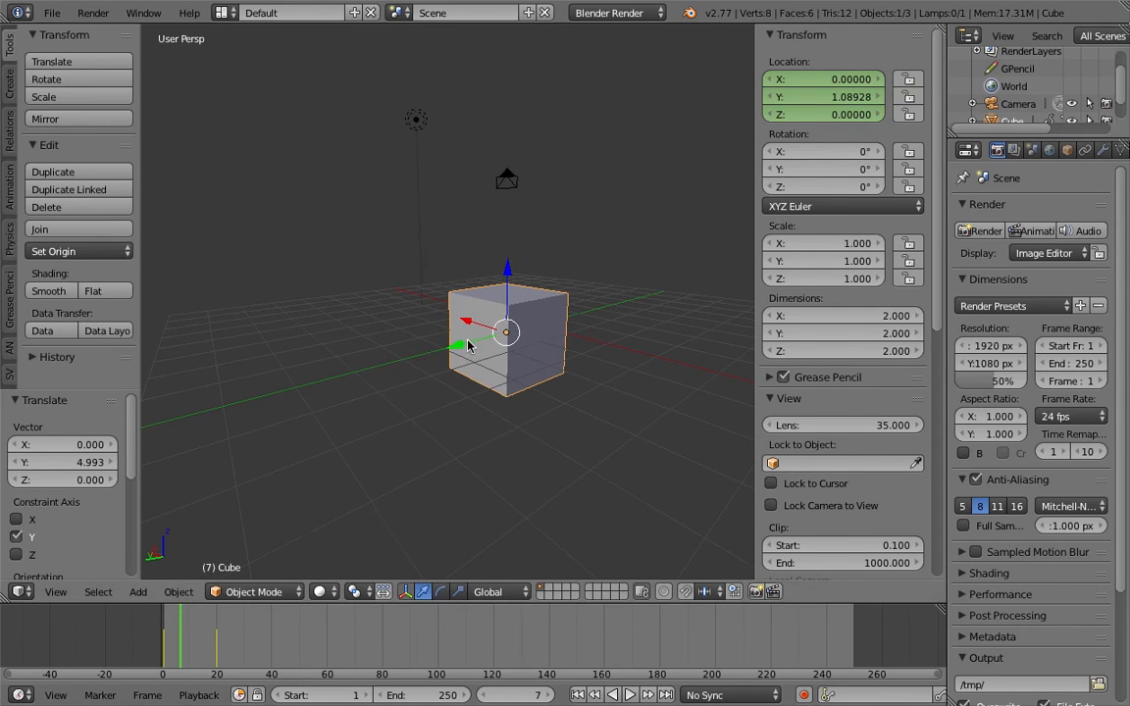
{"action": "mouse_move", "coordinate": [183, 649]}
{"action": "left_mouse_down"}
{"action": "mouse_move", "coordinate": [207, 649]}
{"action": "mouse_move", "coordinate": [177, 650]}
{"action": "mouse_move", "coordinate": [190, 651]}
{"action": "left_mouse_up"}
{"action": "scroll", "coordinate": [459, 396], "scroll_direction": "up", "scroll_amount": 1}
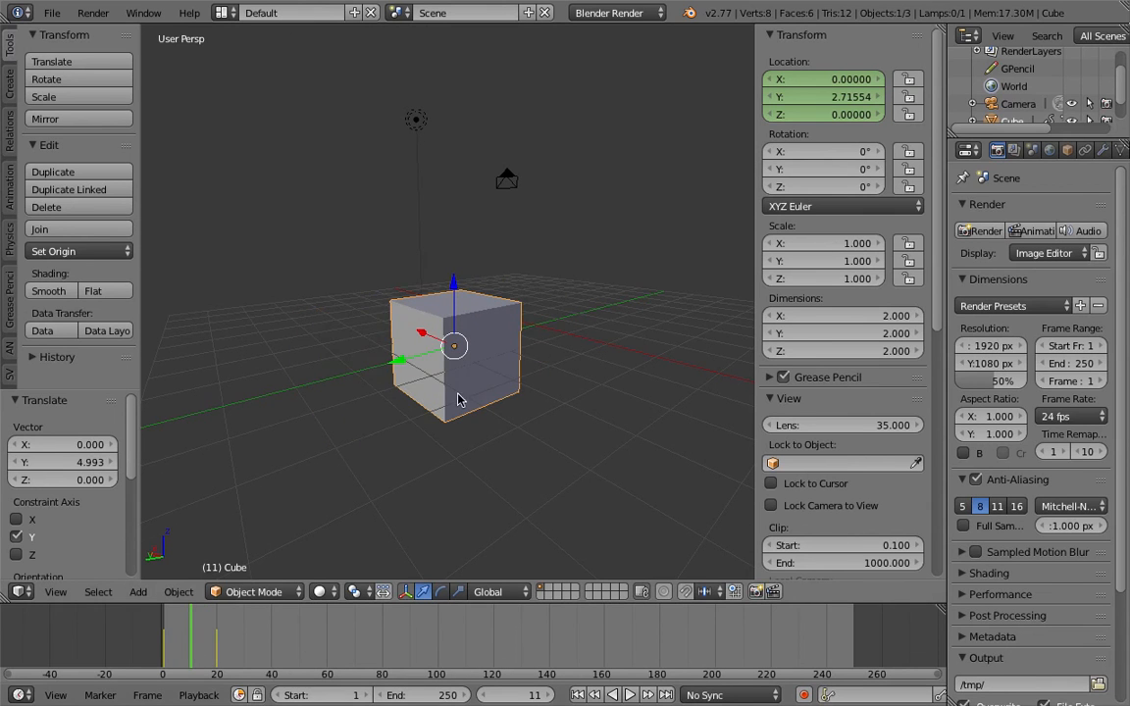
- Check the CG and procedural animation notes in Sublime Text, and return to Blender
{"action": "scroll", "coordinate": [487, 385], "scroll_direction": "down", "scroll_amount": 1}
{"action": "middle_click_drag", "start_coordinate": [486, 385], "coordinate": [530, 358]}
{"action": "mouse_move", "coordinate": [547, 305]}
{"action": "middle_mouse_down", "text": "shift"}
{"action": "mouse_move", "coordinate": [502, 341]}
{"action": "mouse_move", "coordinate": [557, 288]}
{"action": "middle_mouse_up", "text": "shift"}
{"action": "scroll", "coordinate": [500, 344], "scroll_direction": "down", "scroll_amount": 1}
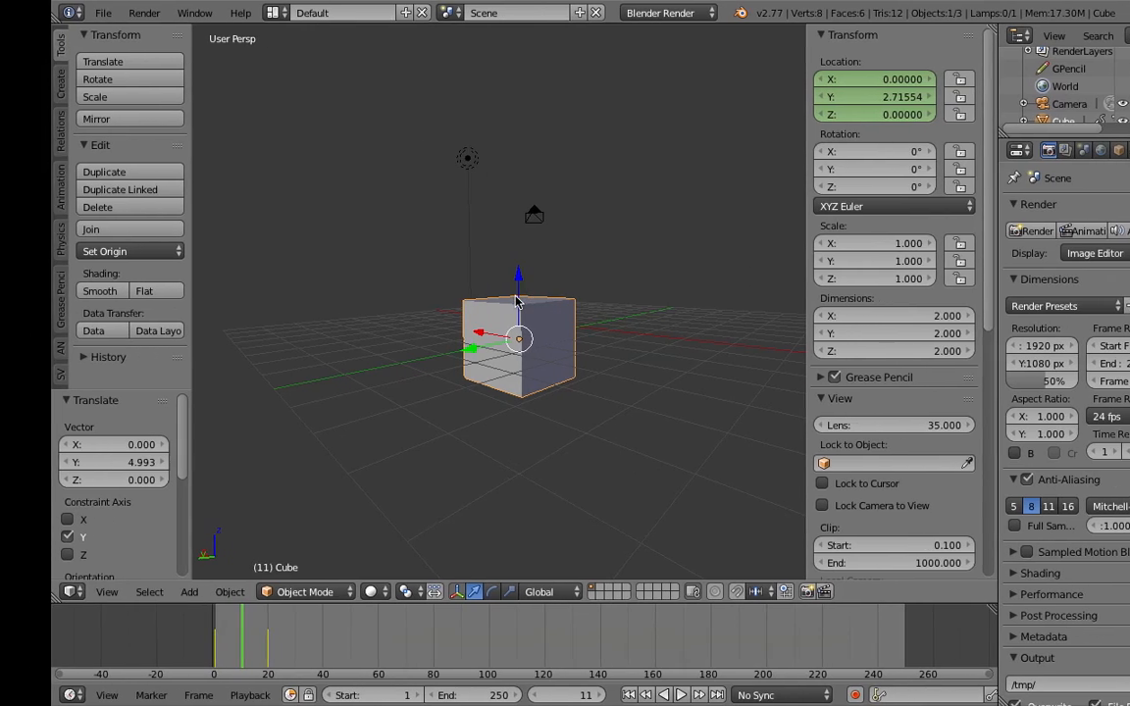
{"action": "key", "text": "ctrl+Left"}
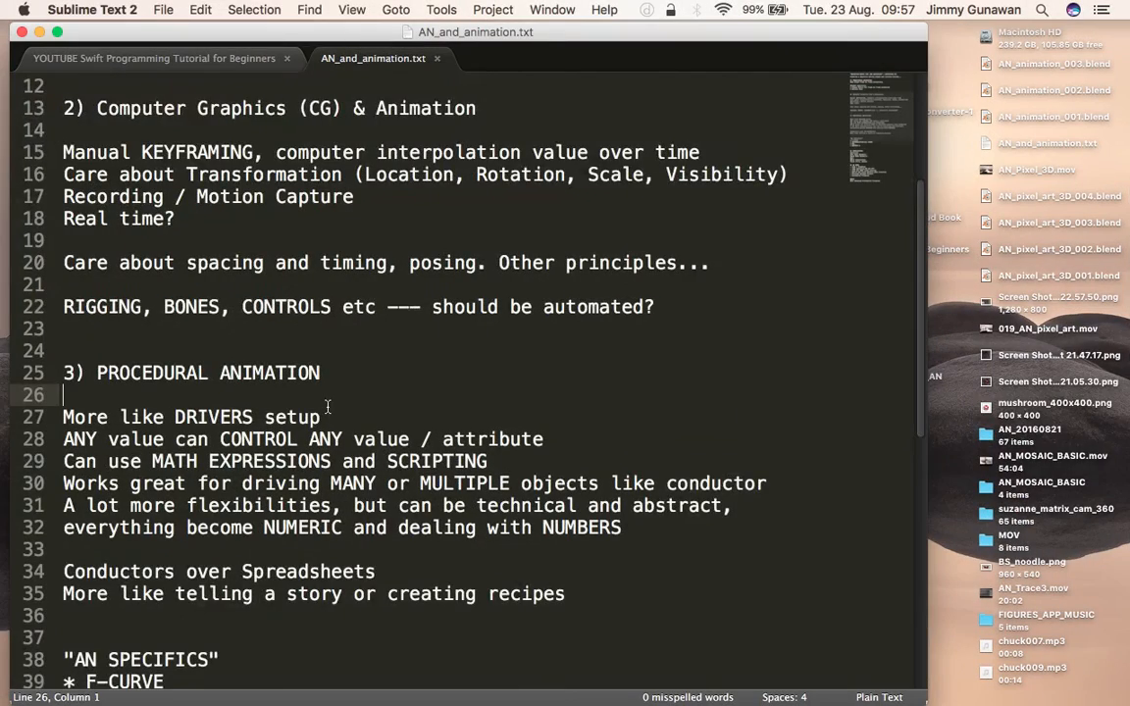
{"action": "scroll", "coordinate": [379, 419], "scroll_direction": "down", "scroll_amount": 2}
{"action": "key", "text": "ctrl+Right"}
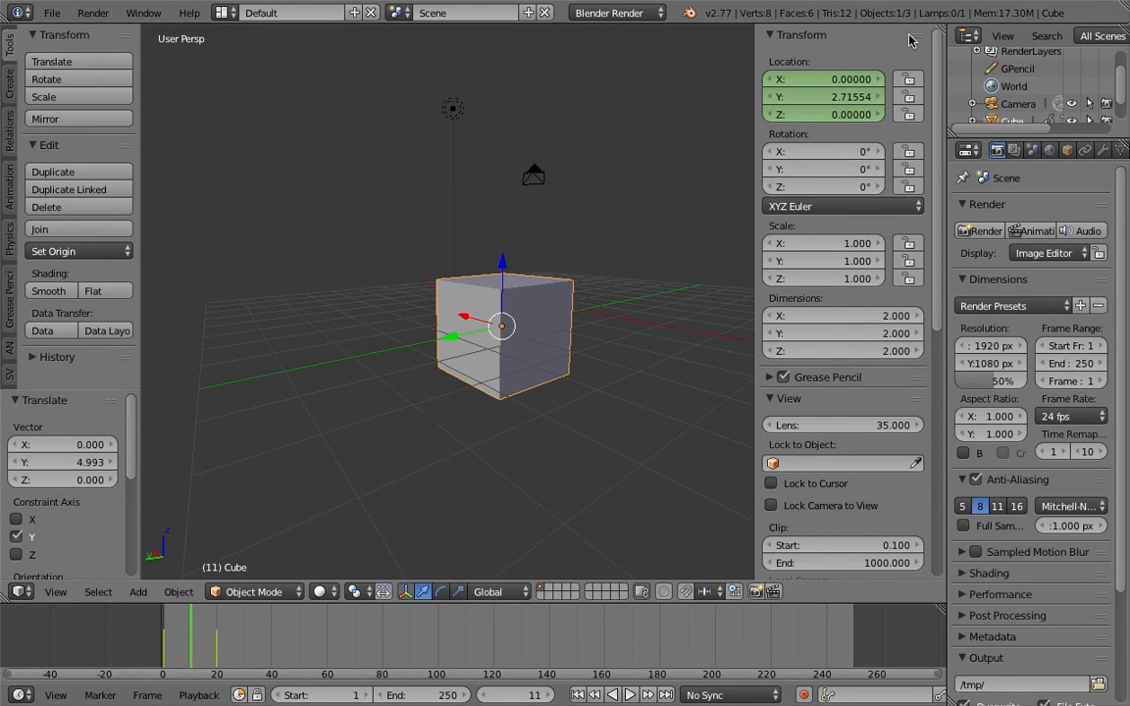
- Scrub the timeline to frame 10, examine the cube's interpolated position, and slightly narrow the properties editor
{"action": "left_click_drag", "start_coordinate": [220, 639], "coordinate": [190, 646]}
{"action": "middle_click_drag", "start_coordinate": [447, 327], "coordinate": [628, 186]}
{"action": "middle_click_drag", "start_coordinate": [603, 233], "coordinate": [591, 225]}
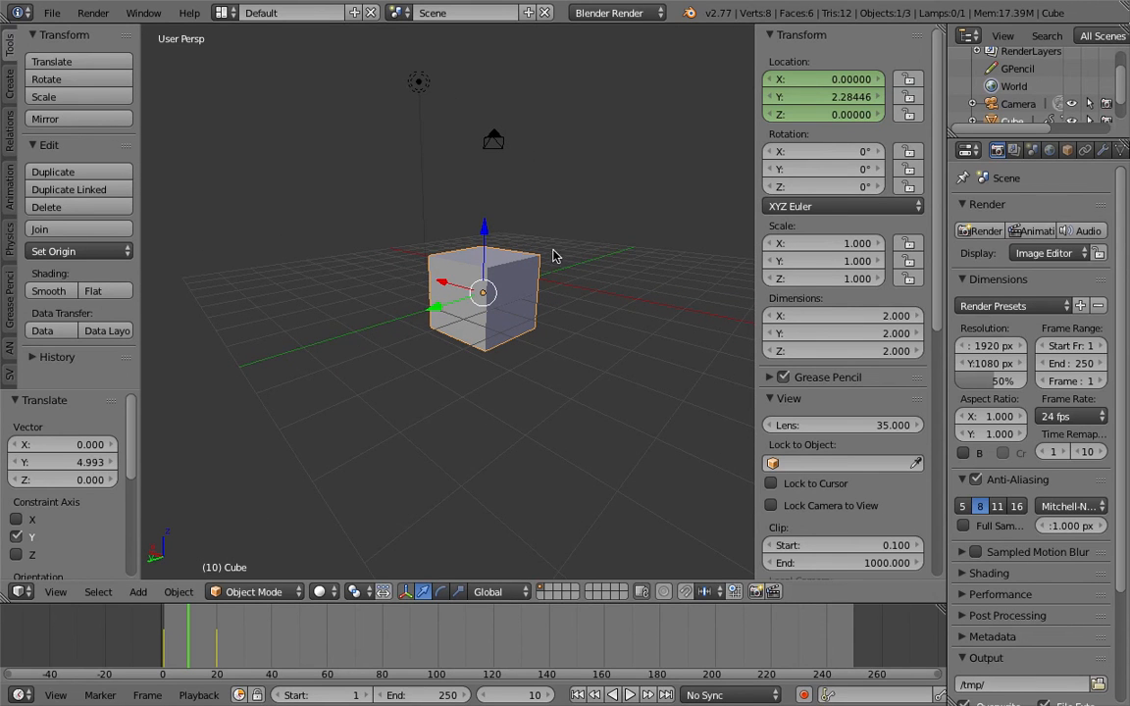
{"action": "middle_click_drag", "start_coordinate": [501, 231], "coordinate": [681, 270]}
{"action": "left_click_drag", "start_coordinate": [945, 225], "coordinate": [956, 224]}
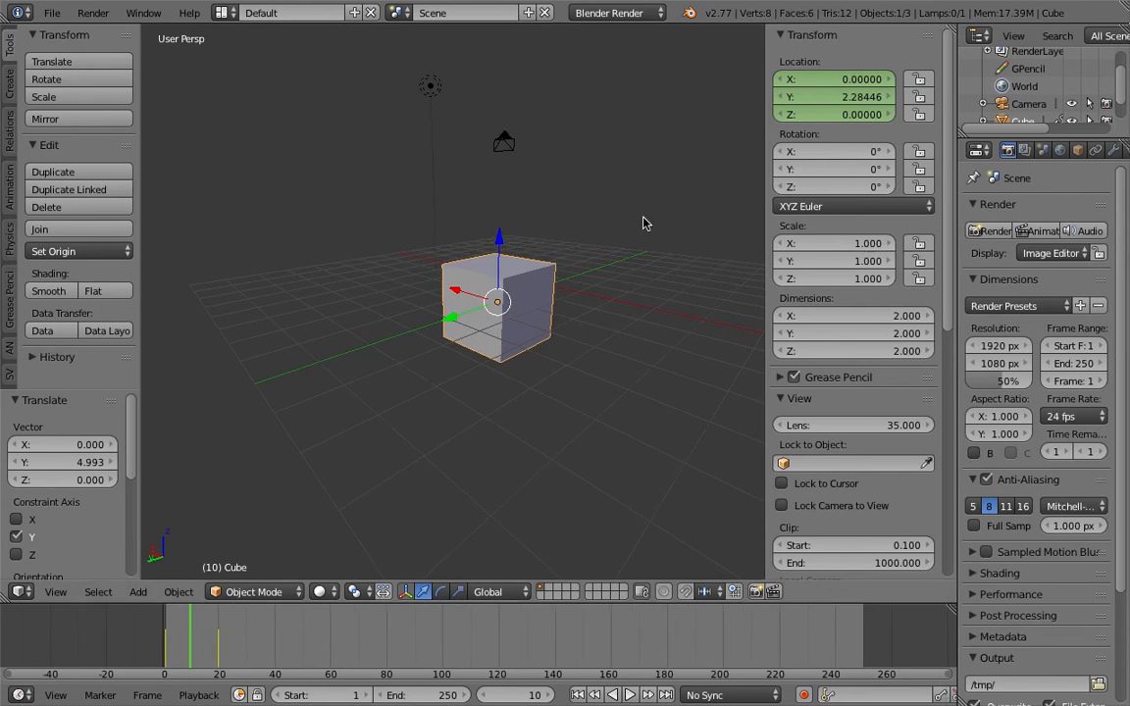
{"action": "middle_click_drag", "start_coordinate": [543, 231], "coordinate": [481, 240]}
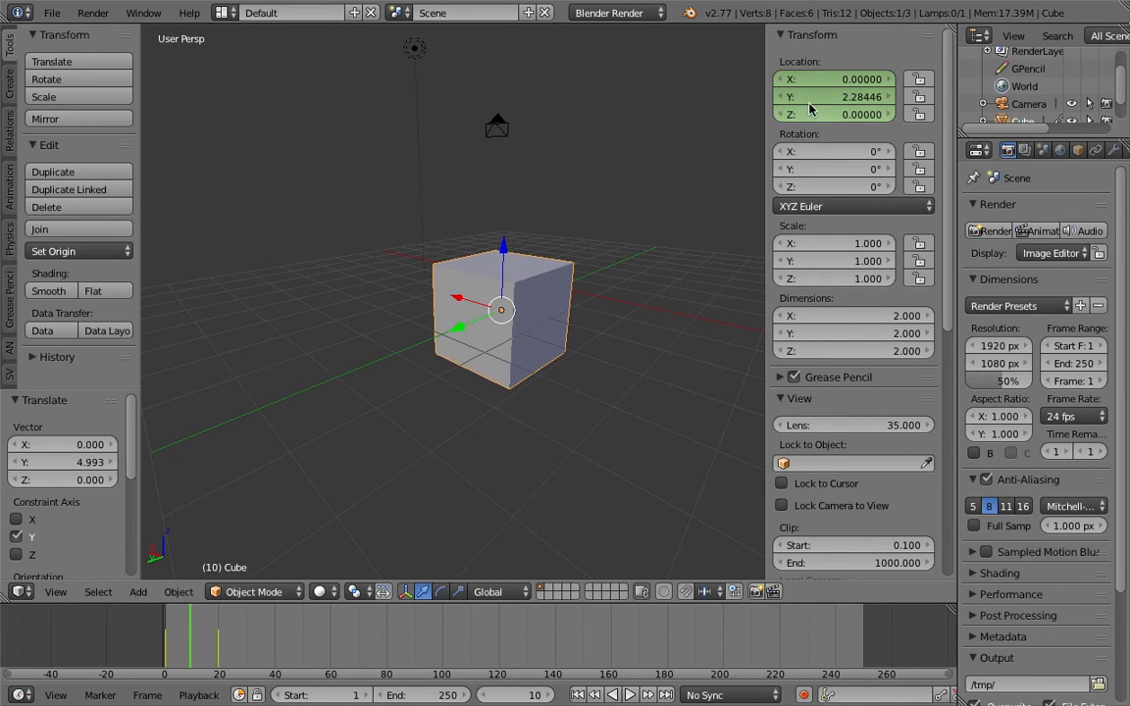
- Switch the screen layout to Animation and view the cube from another angle
{"action": "left_click", "coordinate": [221, 13]}
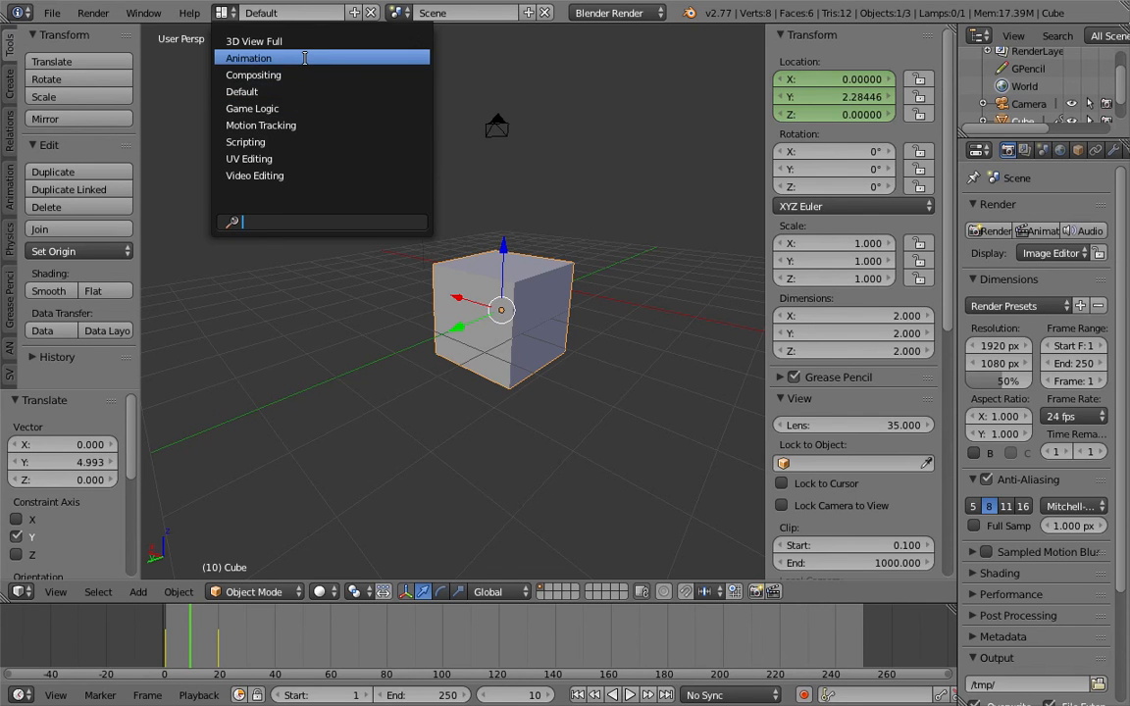
{"action": "left_click", "coordinate": [231, 14]}
{"action": "left_click", "coordinate": [231, 14]}
{"action": "left_click", "coordinate": [277, 58]}
{"action": "middle_click_drag", "start_coordinate": [664, 244], "coordinate": [588, 349]}
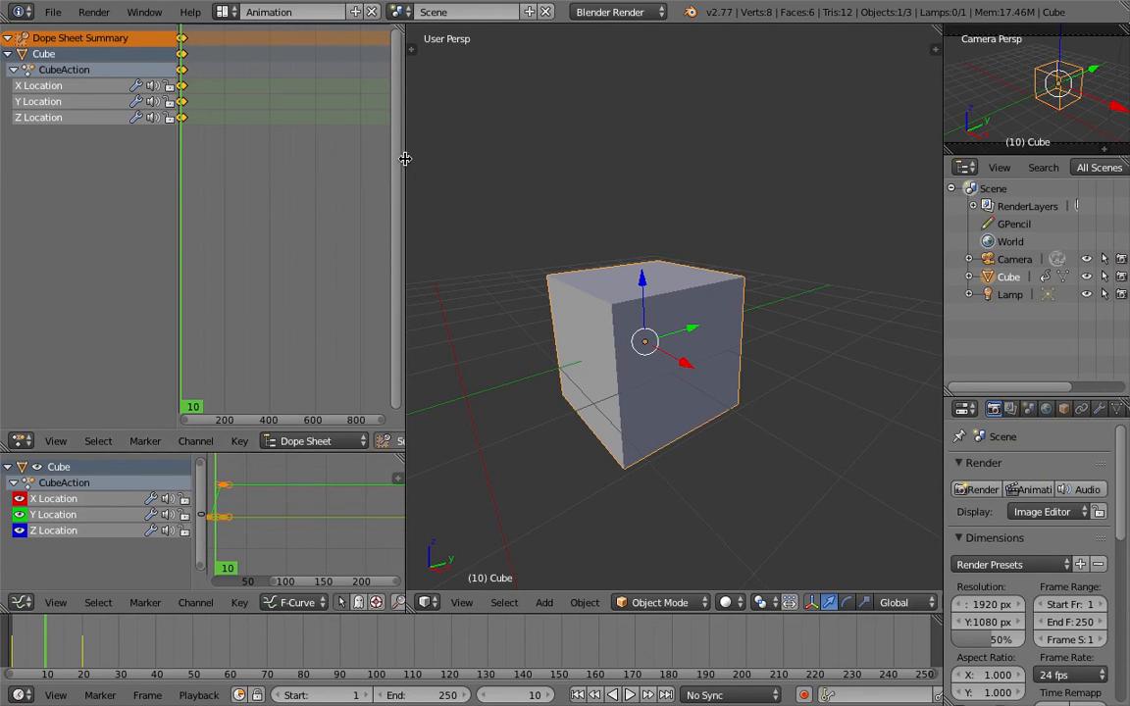
- Widen the Dope Sheet and fit the cube's keyframes into its display
{"action": "left_click_drag", "start_coordinate": [405, 165], "coordinate": [478, 172]}
{"action": "key", "text": "Home"}
{"action": "scroll", "coordinate": [307, 188], "scroll_direction": "up", "scroll_amount": 12}
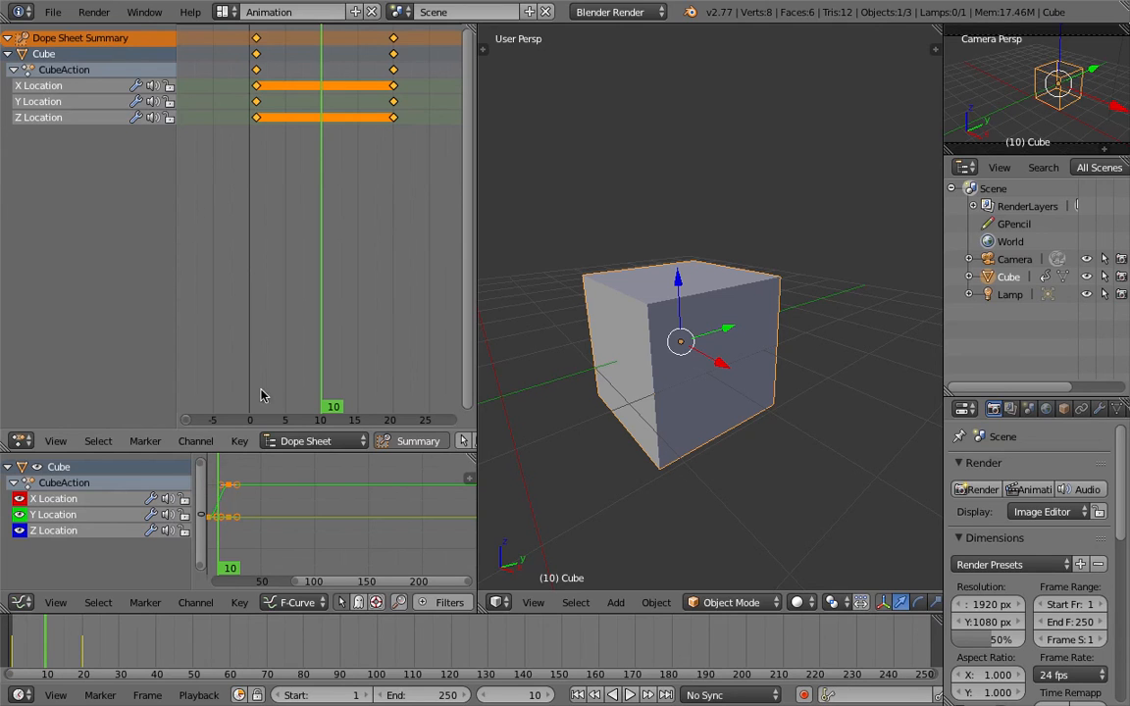
- Enlarge the Graph Editor, keep it in F-Curve mode, and bring the cube's location curves into closer view
{"action": "left_click_drag", "start_coordinate": [285, 453], "coordinate": [296, 250]}
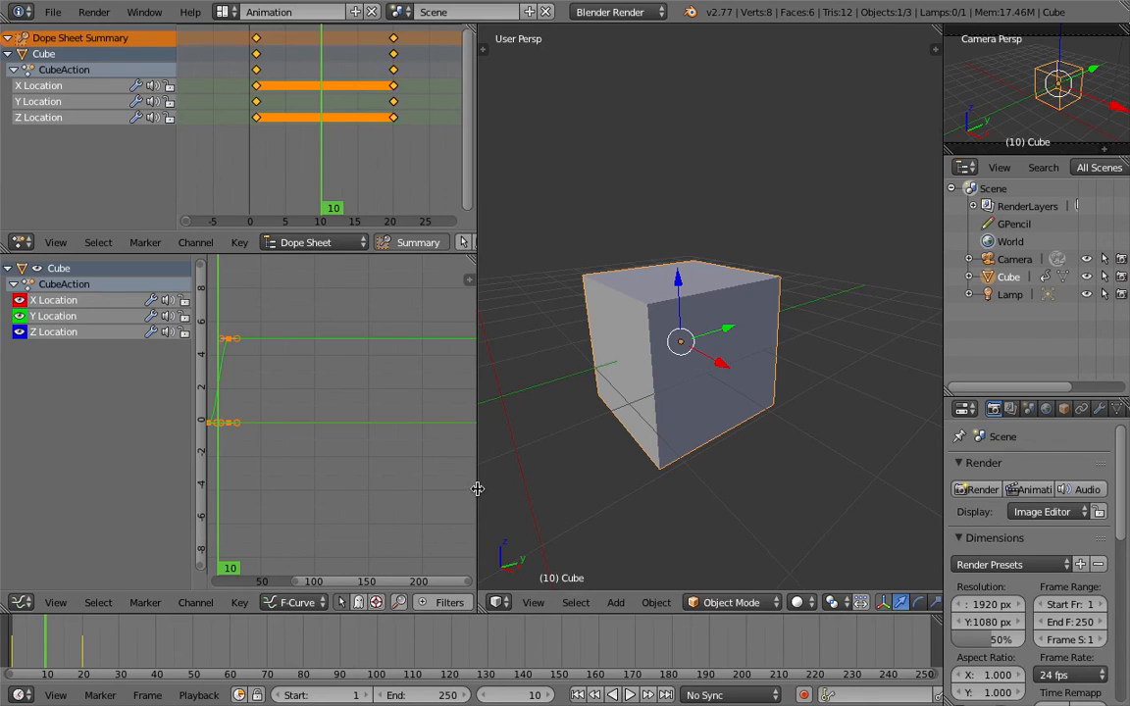
{"action": "left_click_drag", "start_coordinate": [477, 491], "coordinate": [539, 487]}
{"action": "left_click", "coordinate": [296, 602]}
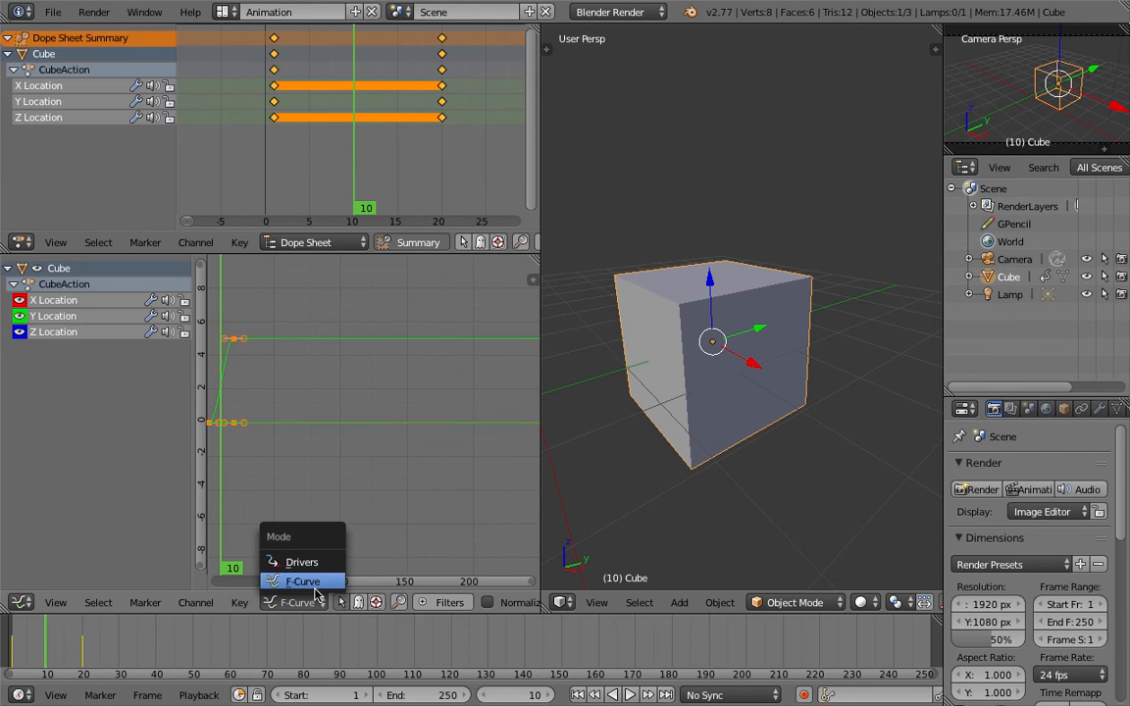
{"action": "left_click", "coordinate": [309, 586]}
{"action": "middle_click_drag", "start_coordinate": [276, 462], "coordinate": [388, 463]}
{"action": "middle_click_drag", "start_coordinate": [315, 410], "coordinate": [358, 378], "text": "ctrl"}
- Review the available editor types, keep the Graph Editor selected, and take a closer look at the Y location curve
{"action": "left_click", "coordinate": [23, 604]}
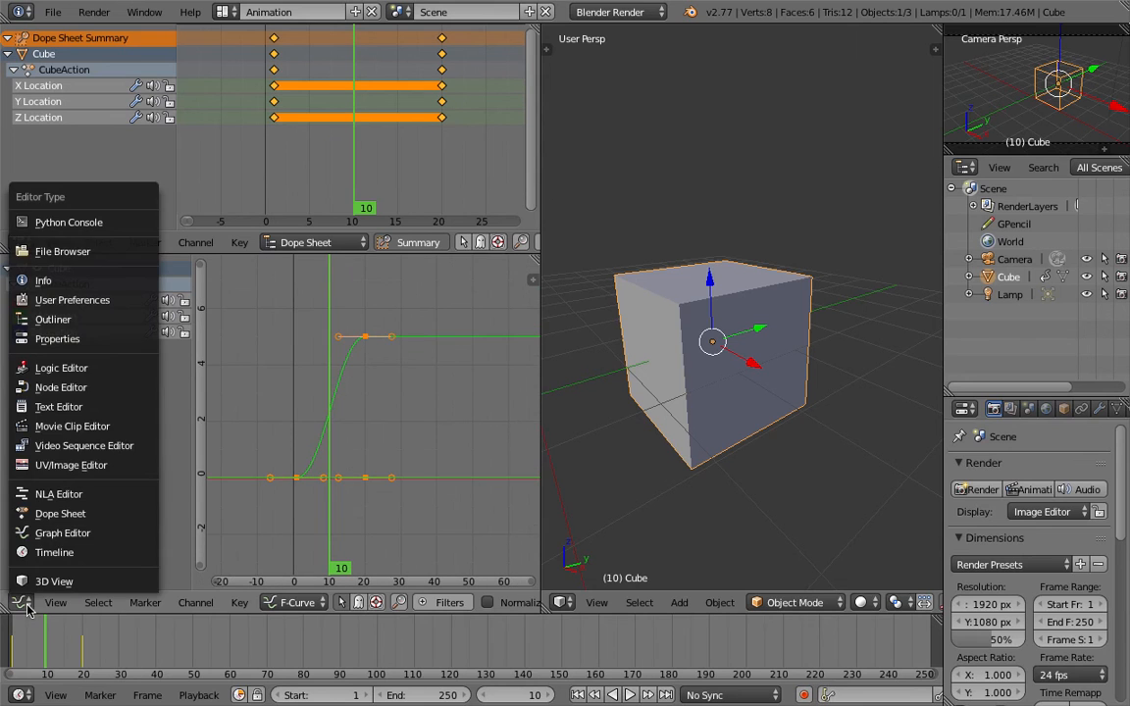
{"action": "left_click", "coordinate": [93, 533]}
{"action": "middle_click_drag", "start_coordinate": [381, 452], "coordinate": [425, 414], "text": "ctrl"}
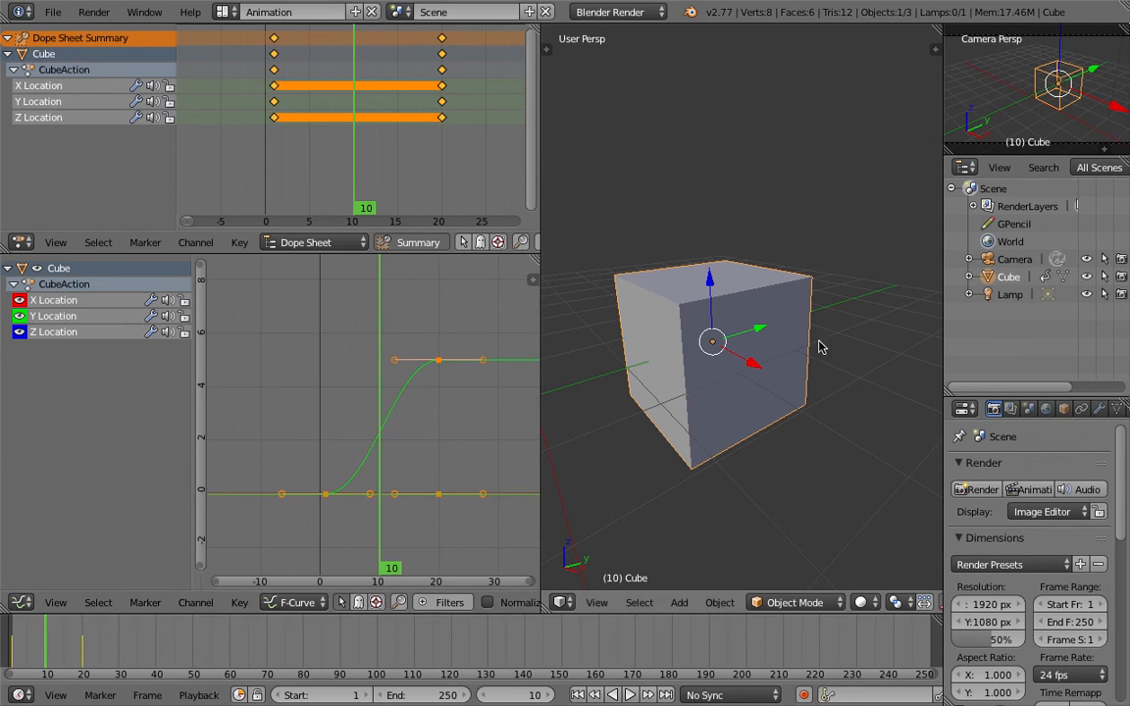
- Scrub and play the cube's animation, stopping at frame 12, and widen the Dope Sheet and Graph Editor further
{"action": "scroll", "coordinate": [786, 319], "scroll_direction": "down", "scroll_amount": 2}
{"action": "middle_click_drag", "start_coordinate": [769, 319], "coordinate": [748, 335]}
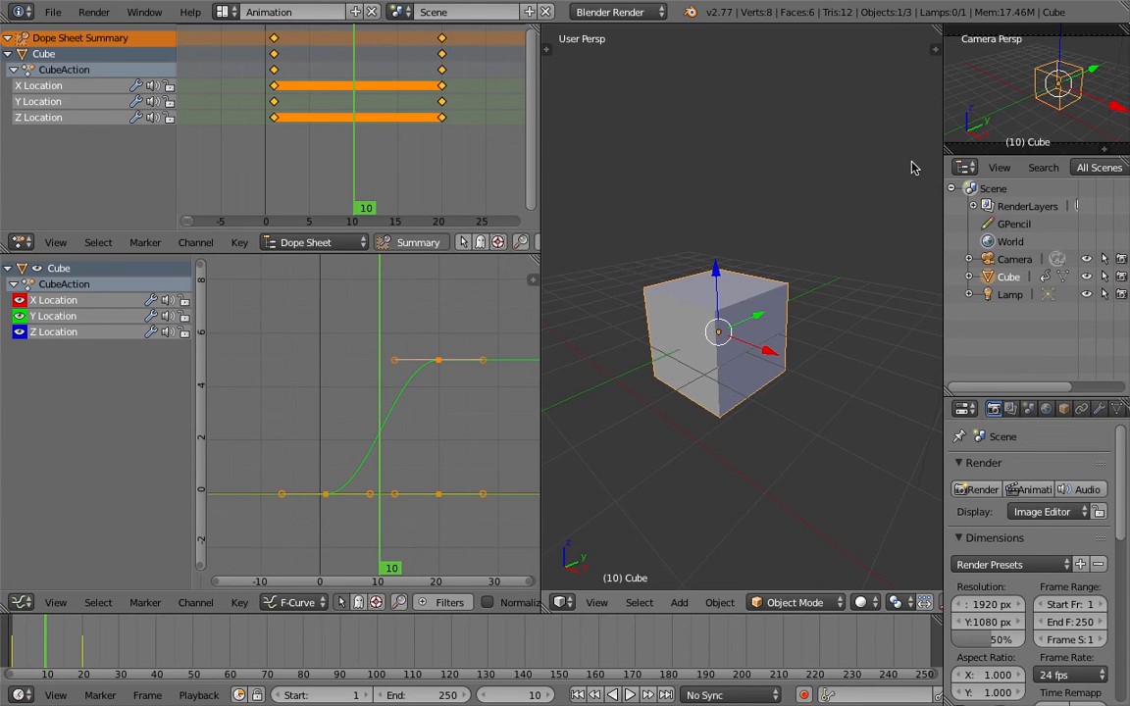
{"action": "left_click_drag", "start_coordinate": [82, 645], "coordinate": [53, 641]}
{"action": "key", "text": "shift+Right"}
{"action": "key", "text": "alt+a"}
{"action": "key", "text": "alt+a"}
{"action": "middle_click_drag", "start_coordinate": [423, 397], "coordinate": [401, 394]}
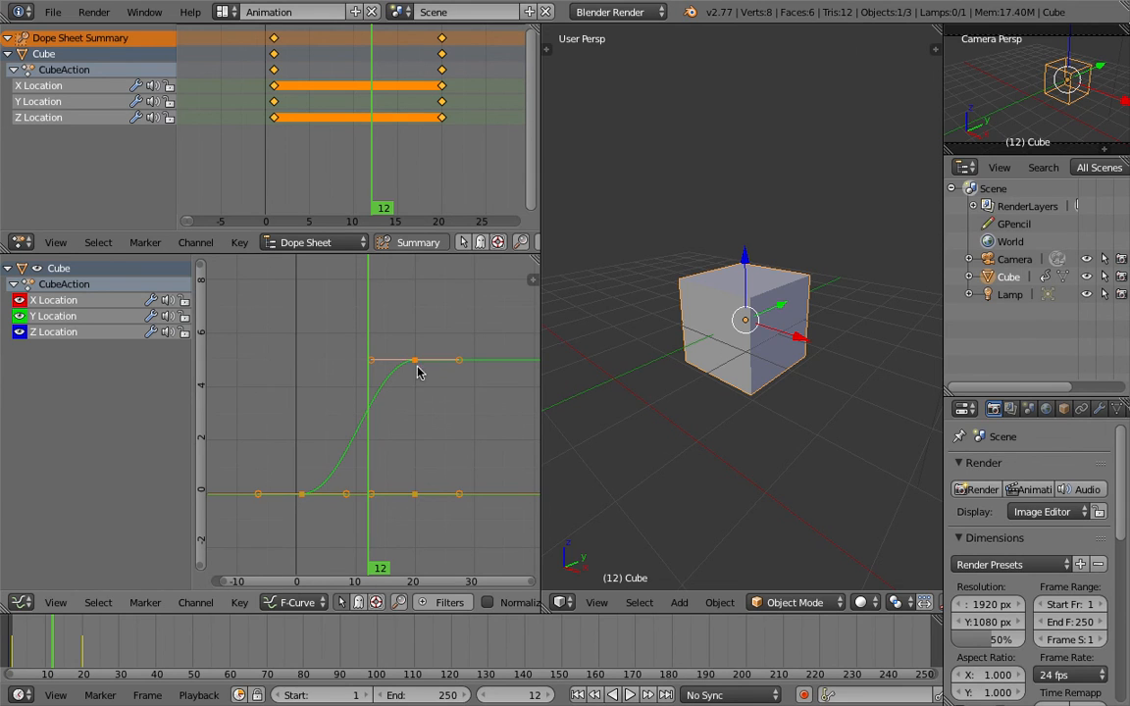
{"action": "scroll", "coordinate": [368, 434], "scroll_direction": "up", "scroll_amount": 2}
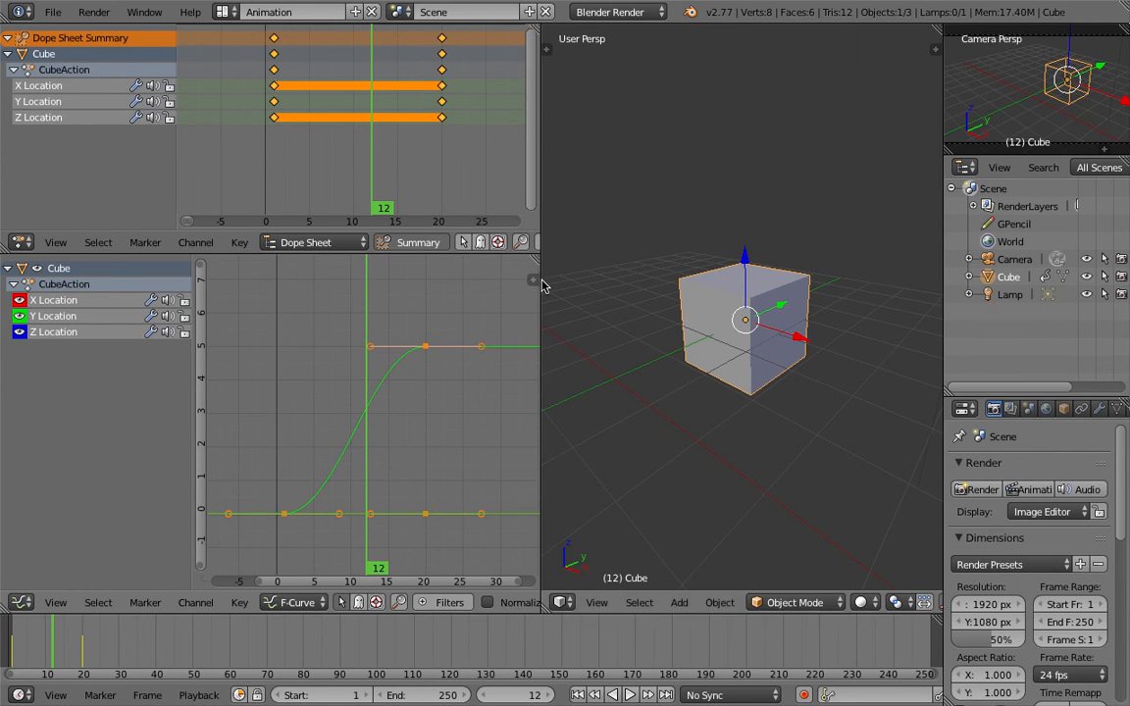
{"action": "left_click_drag", "start_coordinate": [540, 281], "coordinate": [585, 285]}
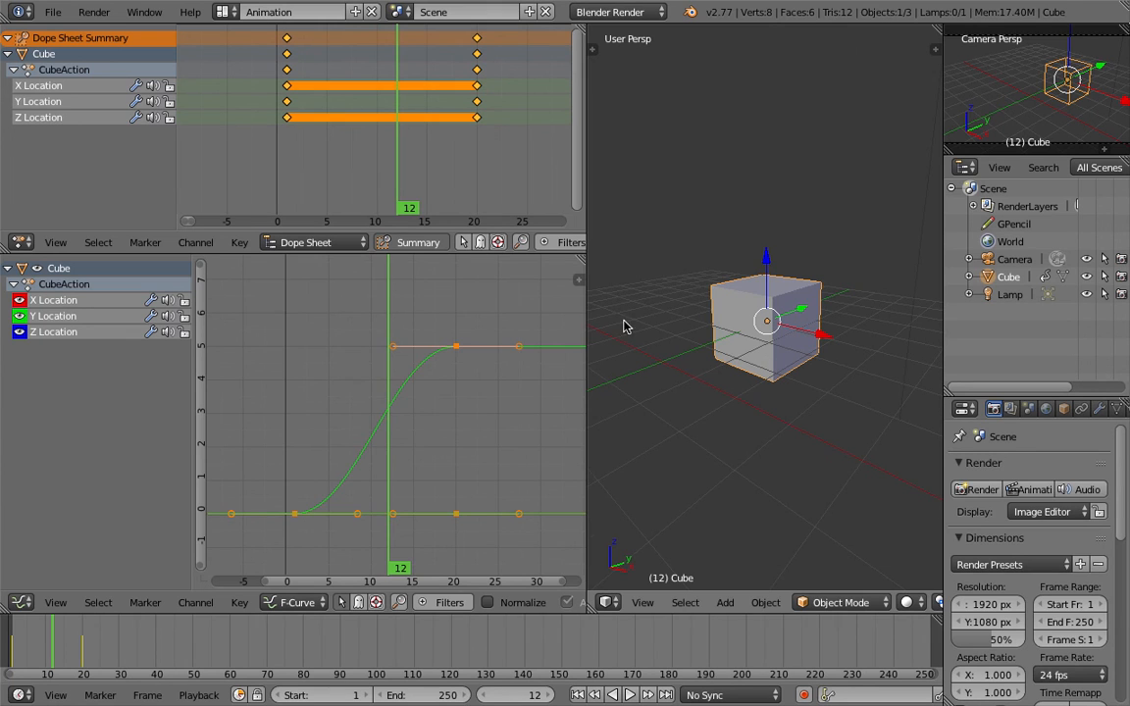
- Display the Graph Editor's curve properties and set the X Location keyframe at frame 1 to Linear interpolation
{"action": "left_click", "coordinate": [579, 279]}
{"action": "key", "text": "Home"}
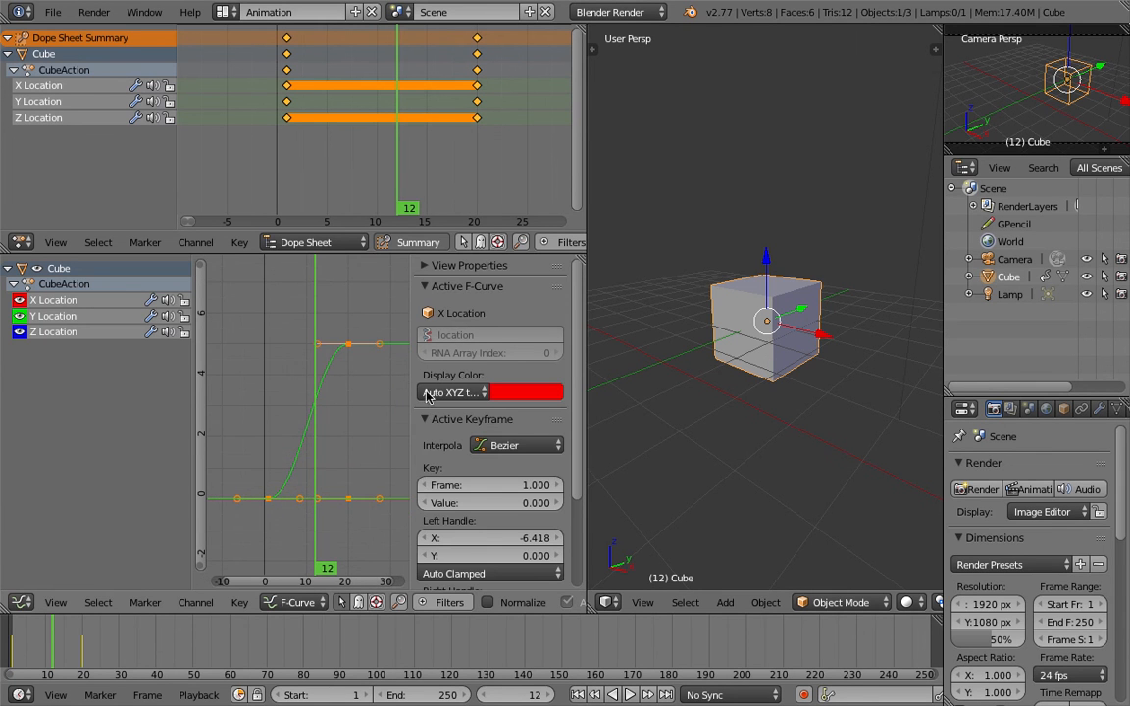
{"action": "scroll", "coordinate": [577, 378], "scroll_direction": "down", "scroll_amount": 2}
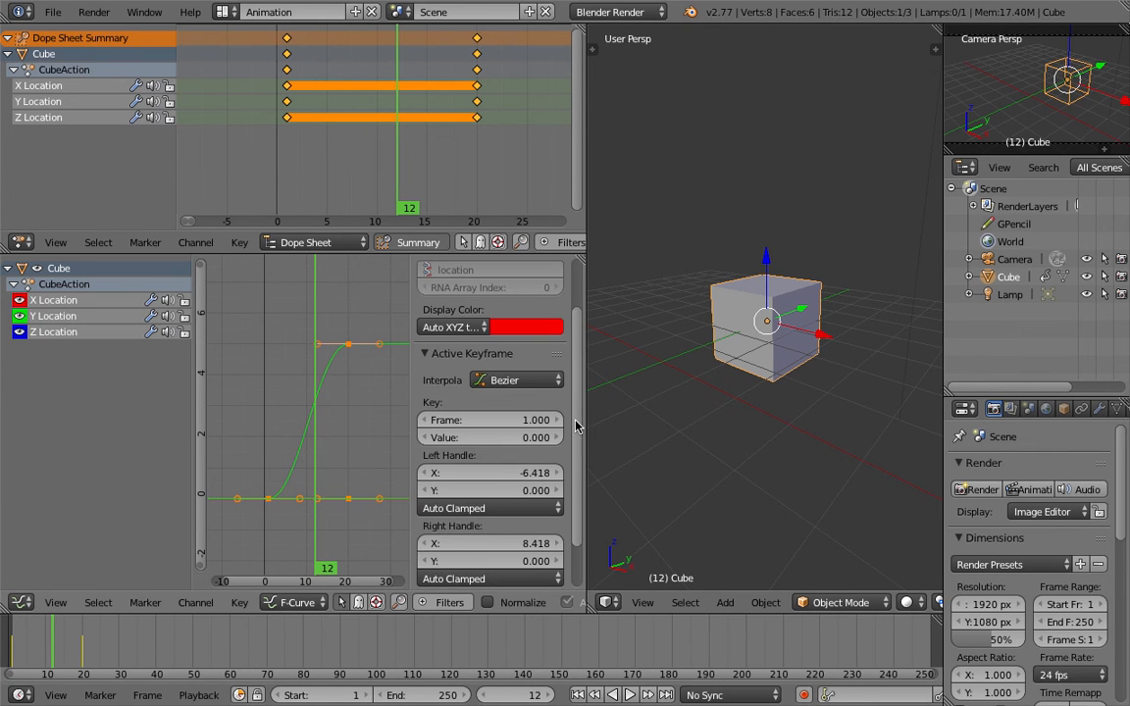
{"action": "left_click", "coordinate": [530, 391]}
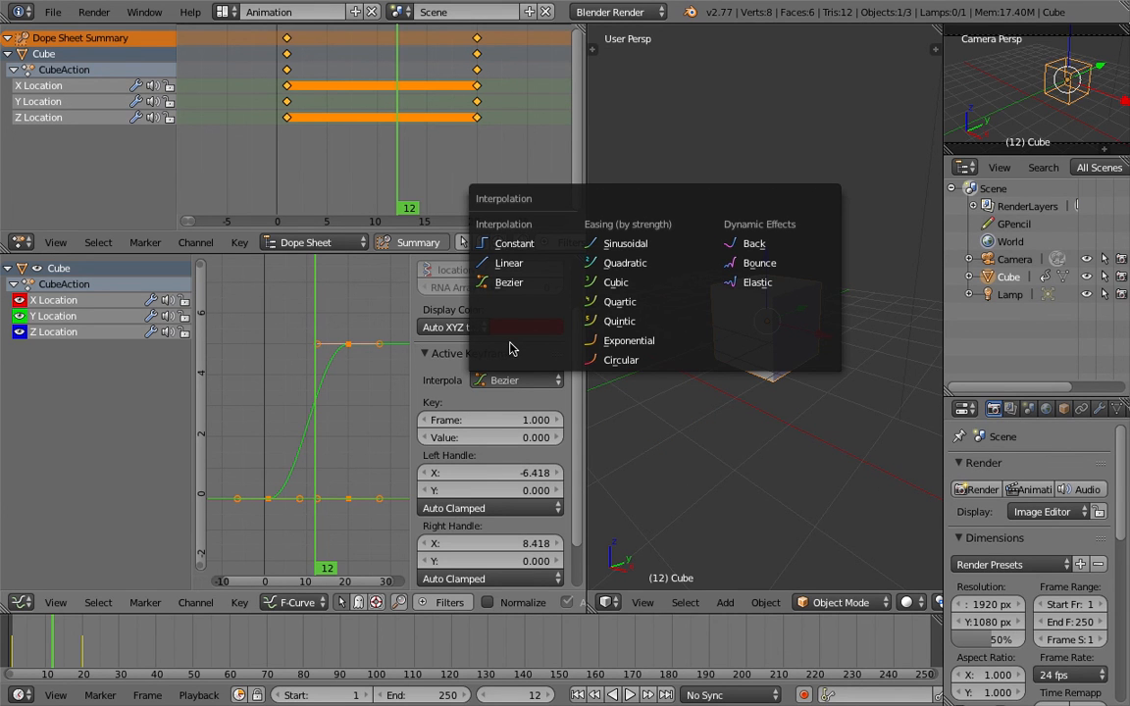
{"action": "left_click", "coordinate": [512, 263]}
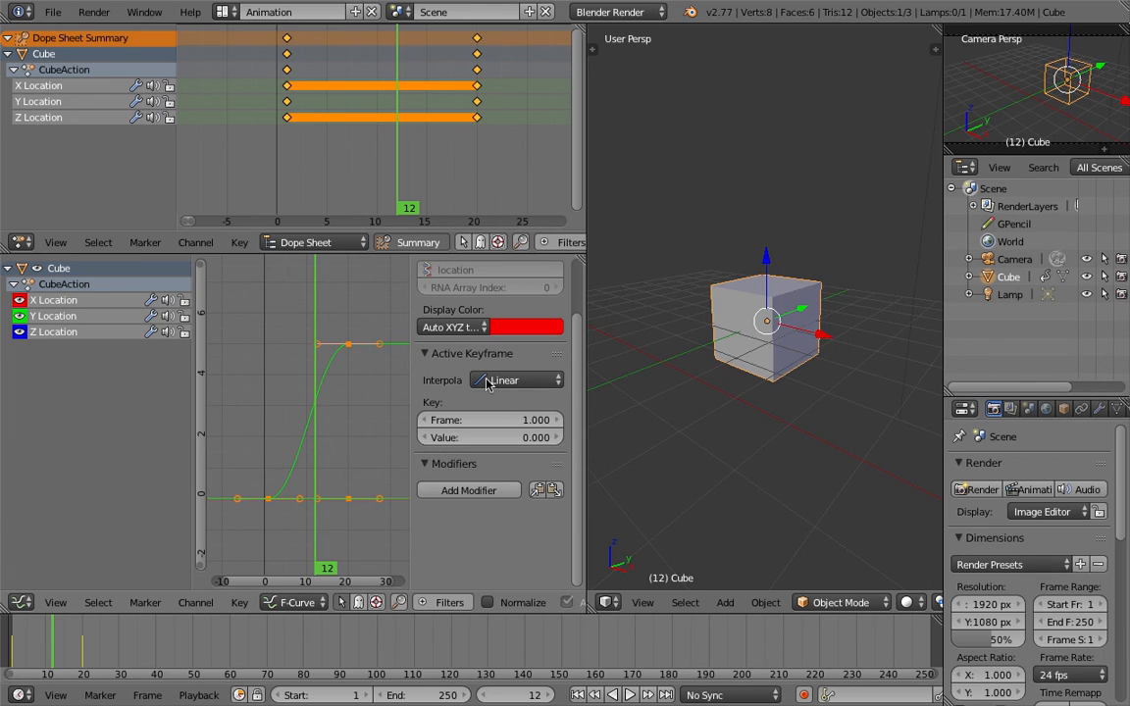
- Try to apply Linear interpolation with all of the cube's location keyframes selected and the current frame at 0
{"action": "left_click", "coordinate": [259, 337]}
{"action": "key", "text": "a"}
{"action": "key", "text": "a"}
{"action": "key", "text": "a"}
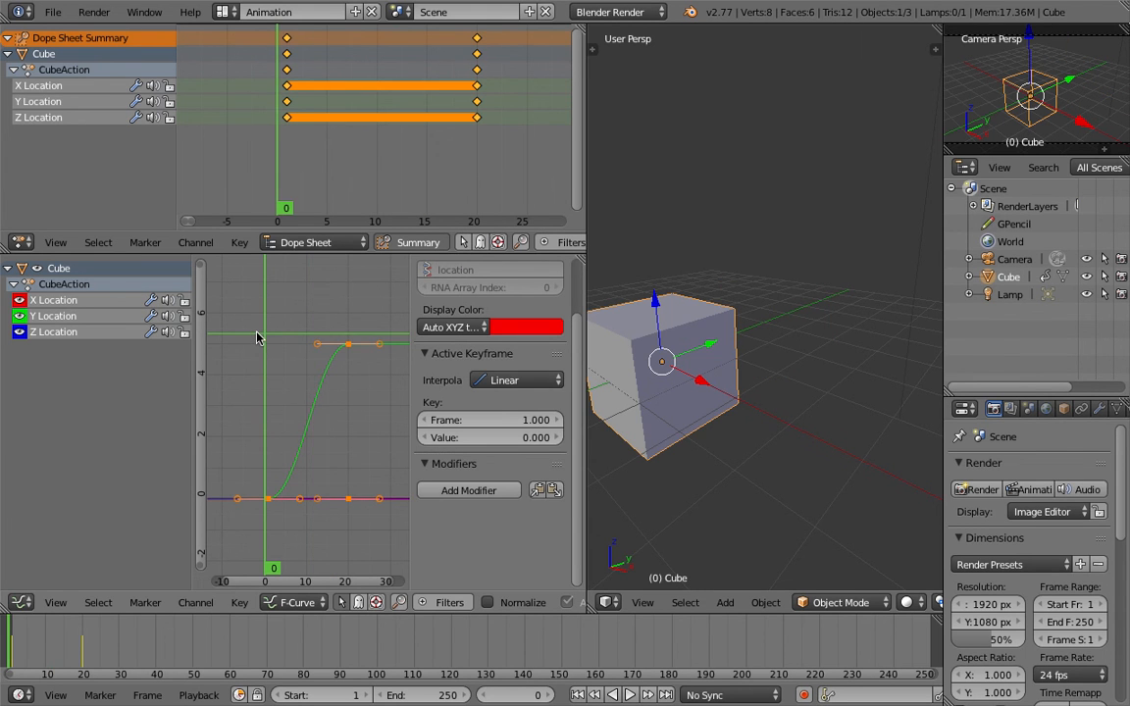
{"action": "key", "text": "a"}
{"action": "key", "text": "a"}
{"action": "key", "text": "a"}
{"action": "left_click", "coordinate": [508, 383]}
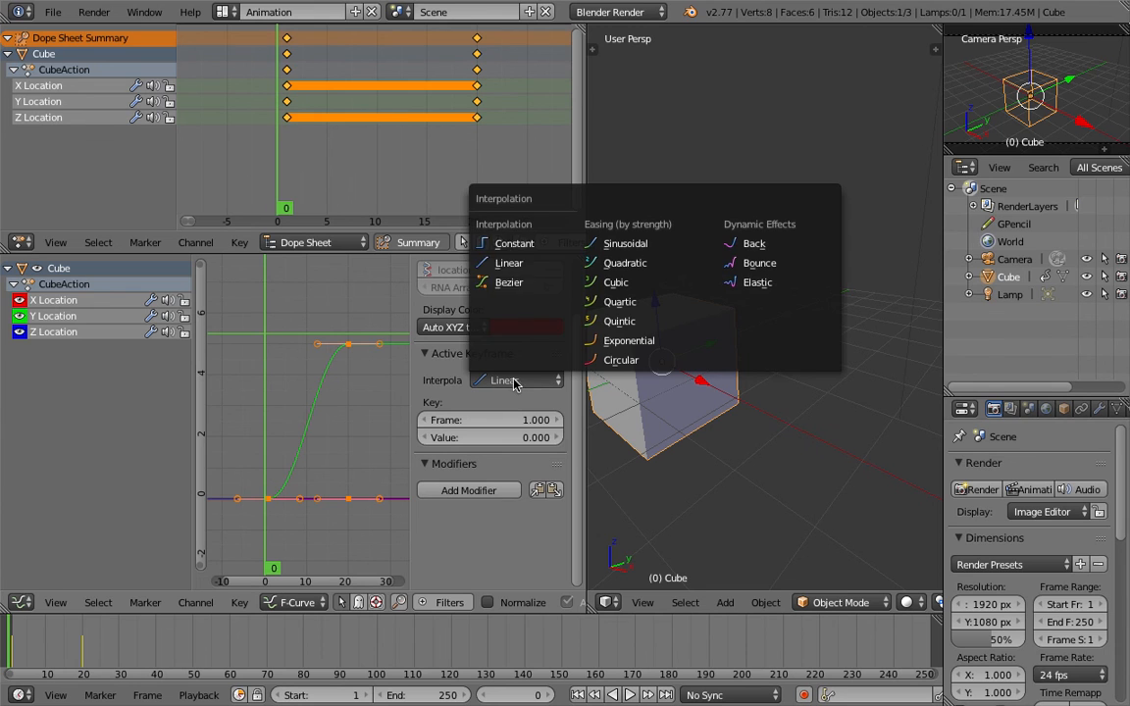
{"action": "left_click", "coordinate": [532, 262]}
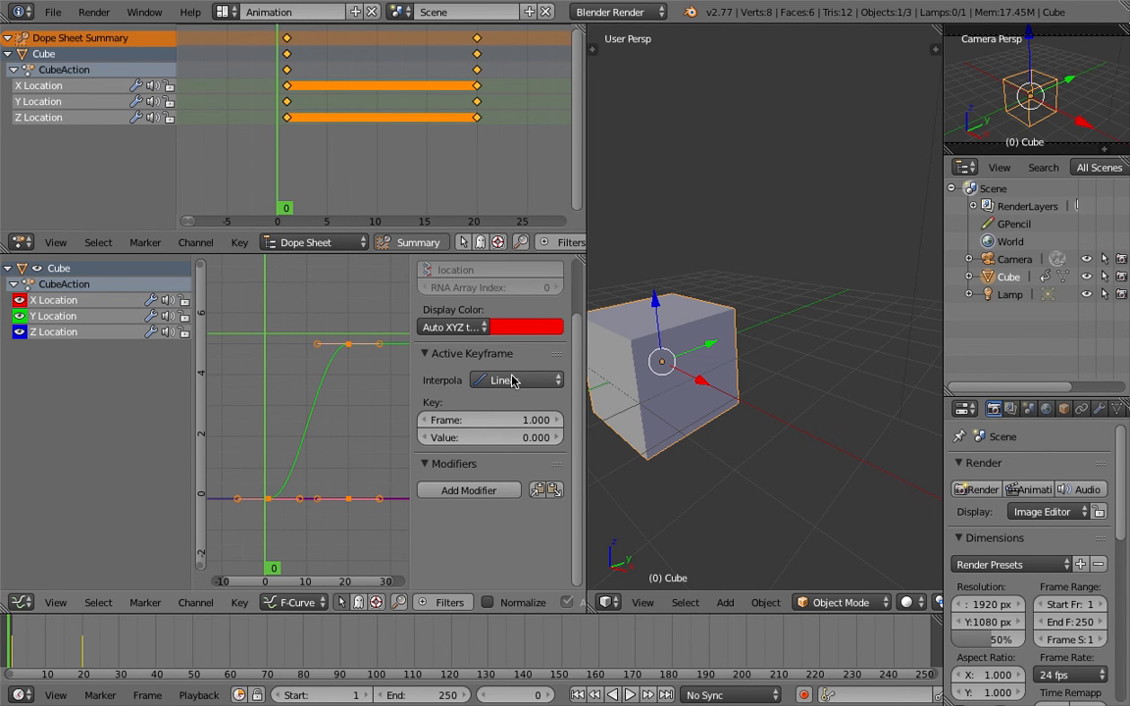
- Set the Y Location keyframe at frame 20 to Linear interpolation and open its left handle type choices
{"action": "left_click", "coordinate": [348, 344]}
{"action": "left_click", "coordinate": [505, 381]}
{"action": "left_click", "coordinate": [525, 265]}
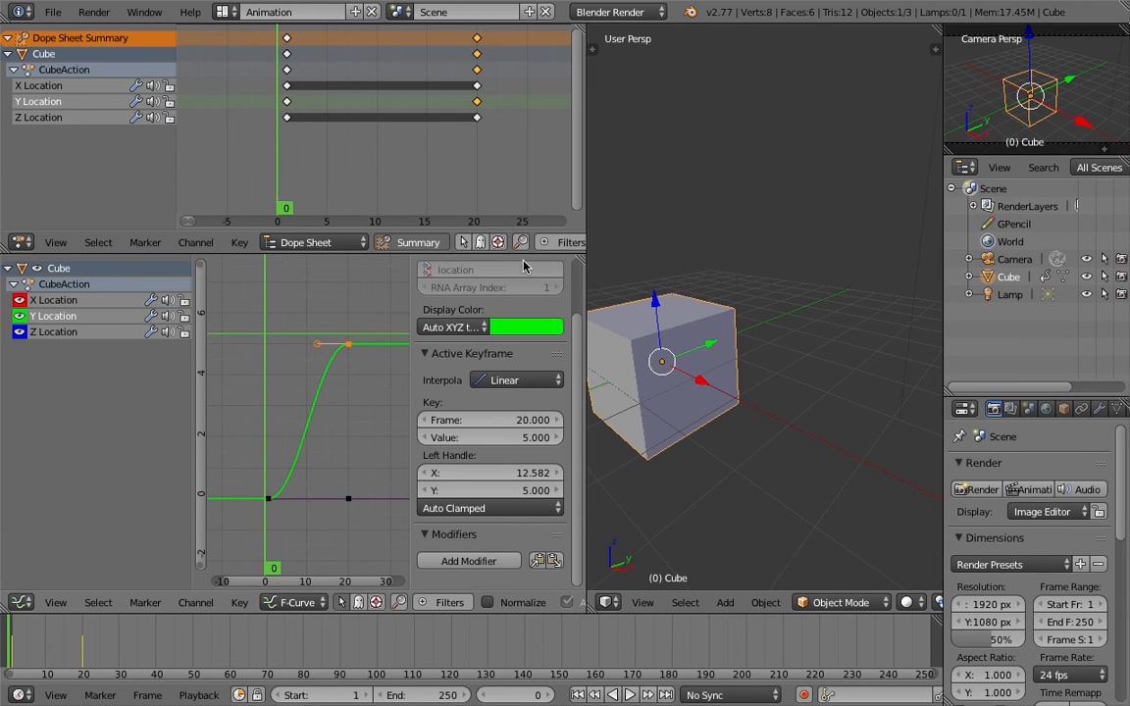
{"action": "right_click", "coordinate": [431, 382]}
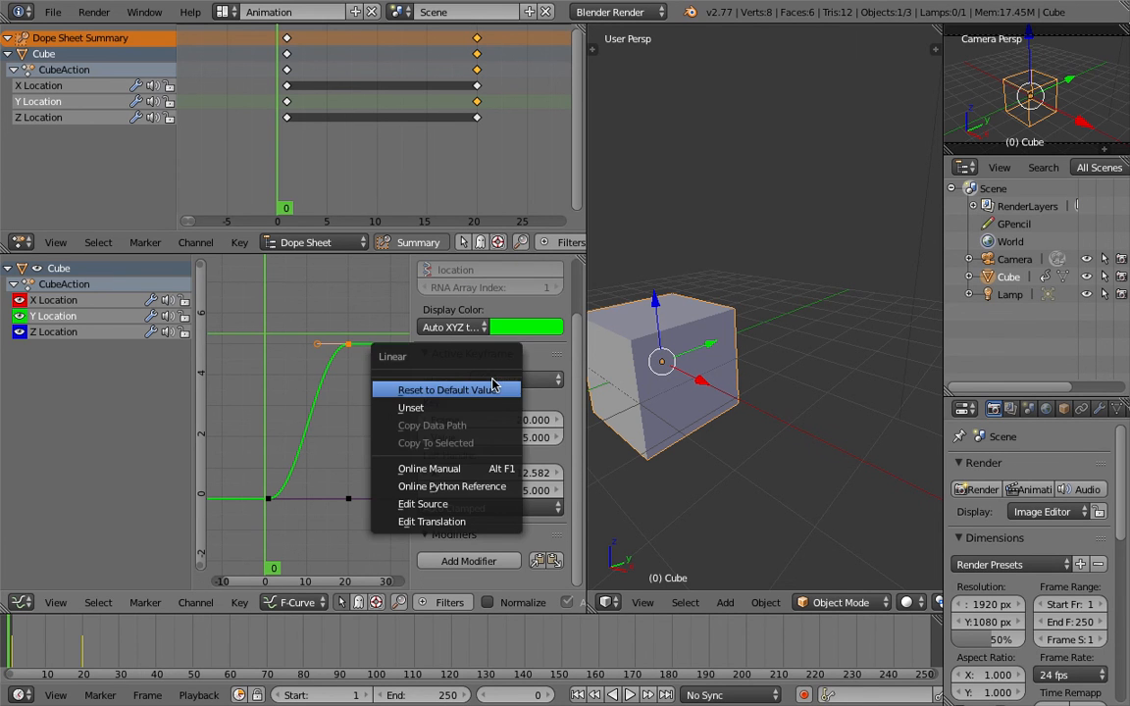
{"action": "left_click", "coordinate": [498, 508]}
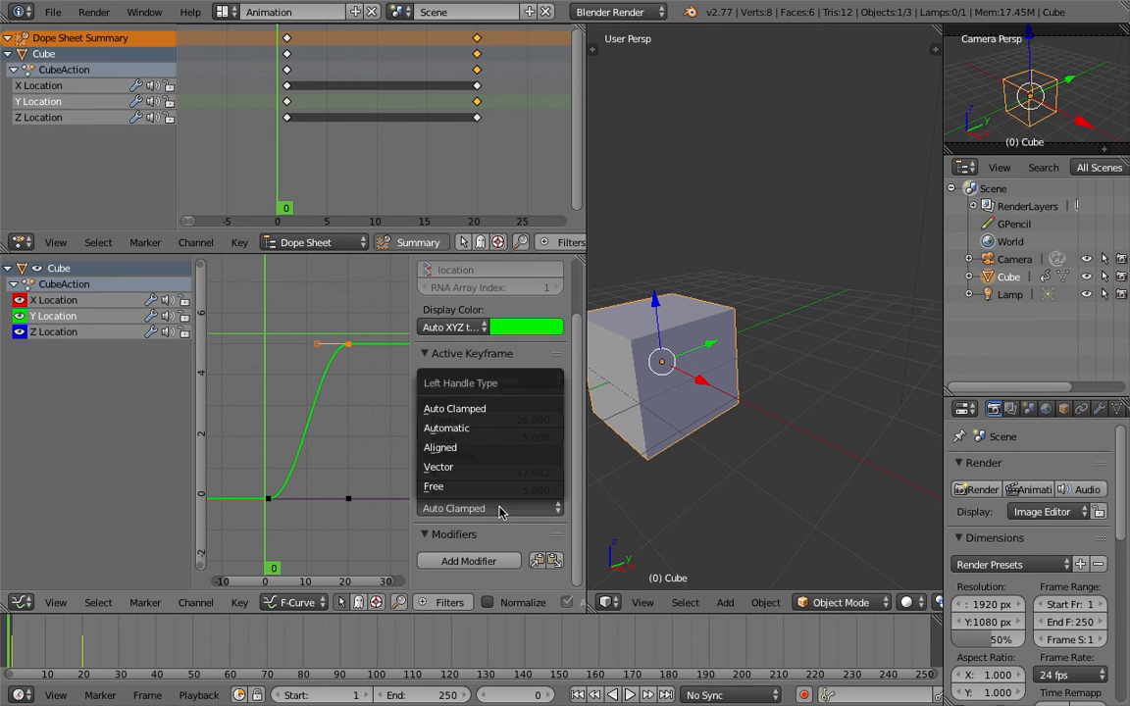
- Select all curve keyframes at frame 20 and set the Y Location keyframe at frame 1 to Linear interpolation
{"action": "left_click", "coordinate": [350, 434]}
{"action": "scroll", "coordinate": [351, 431], "scroll_direction": "down", "scroll_amount": 1}
{"action": "key", "text": "a"}
{"action": "key", "text": "a"}
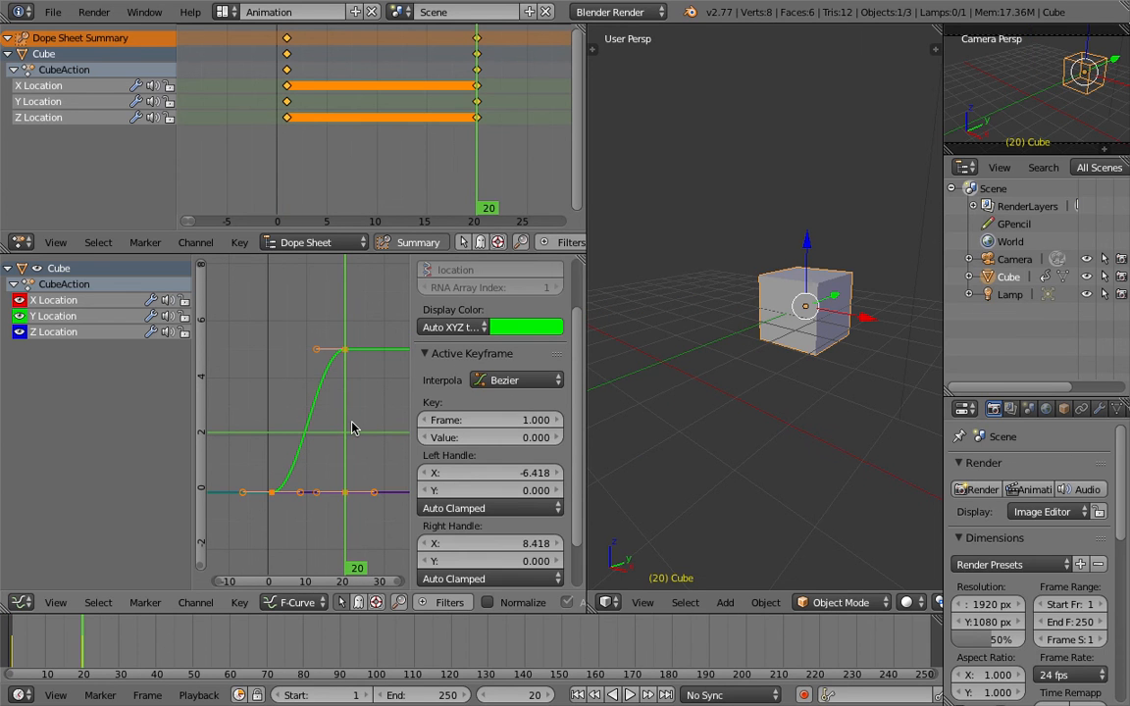
{"action": "left_click", "coordinate": [526, 381]}
{"action": "left_click", "coordinate": [472, 255]}
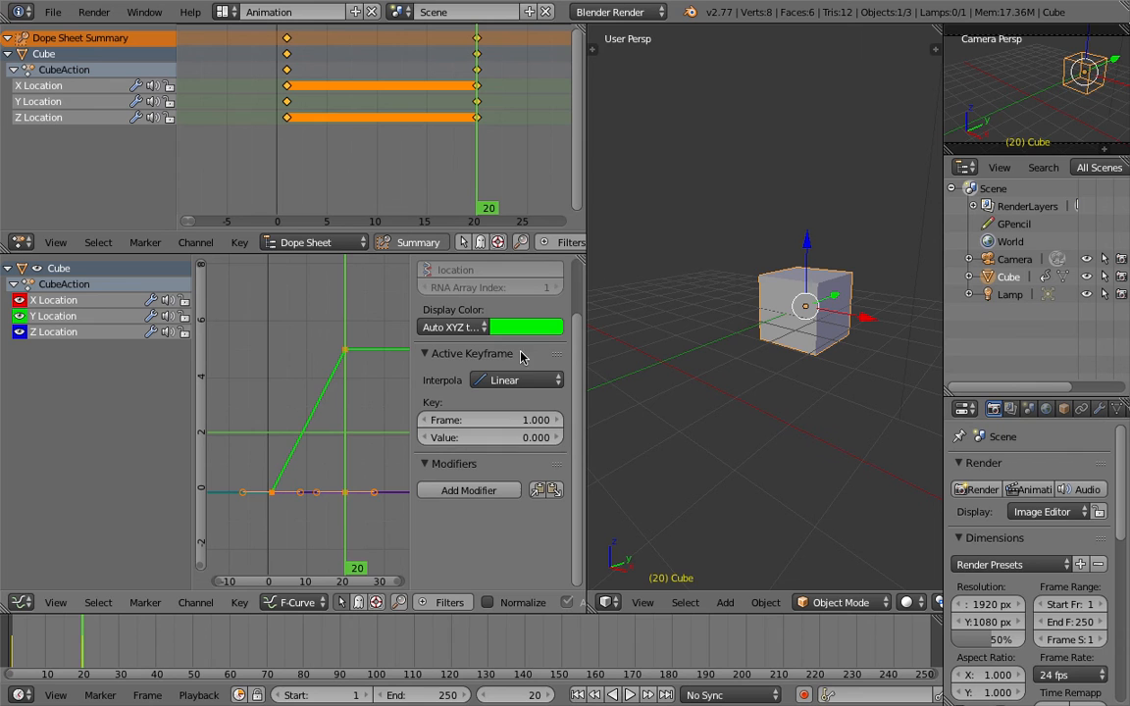
- Play the cube's linear motion and scrub between its two keyframes in a closer timeline view, ending at frame 9
{"action": "key", "text": "alt+a"}
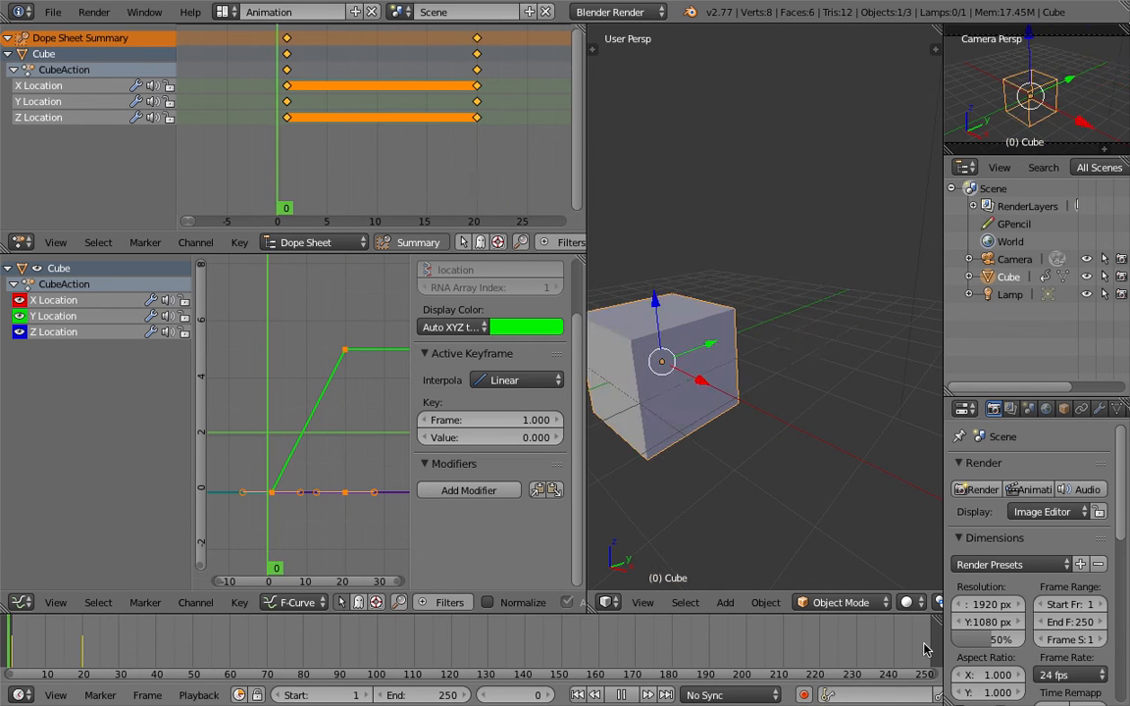
{"action": "left_click_drag", "start_coordinate": [919, 652], "coordinate": [76, 657]}
{"action": "middle_click_drag", "start_coordinate": [82, 655], "coordinate": [373, 648]}
{"action": "scroll", "coordinate": [307, 648], "scroll_direction": "up", "scroll_amount": 5}
{"action": "left_click_drag", "start_coordinate": [178, 647], "coordinate": [254, 650]}
{"action": "middle_click_drag", "start_coordinate": [279, 482], "coordinate": [267, 493]}
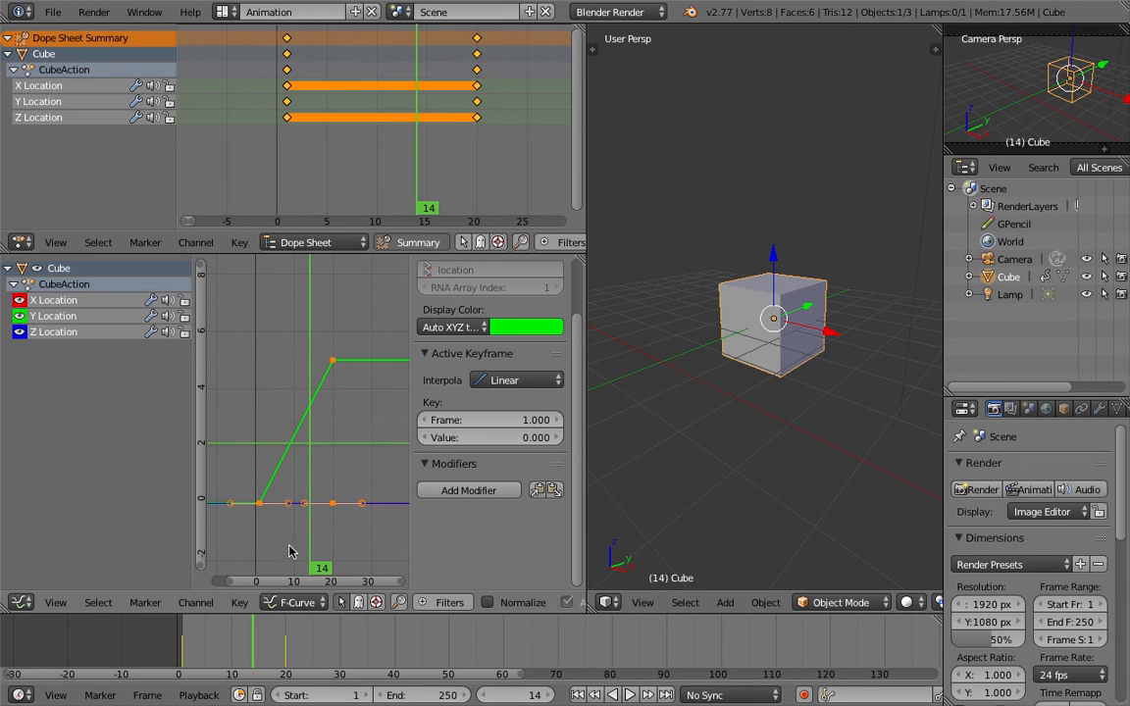
{"action": "left_click_drag", "start_coordinate": [194, 634], "coordinate": [271, 632]}
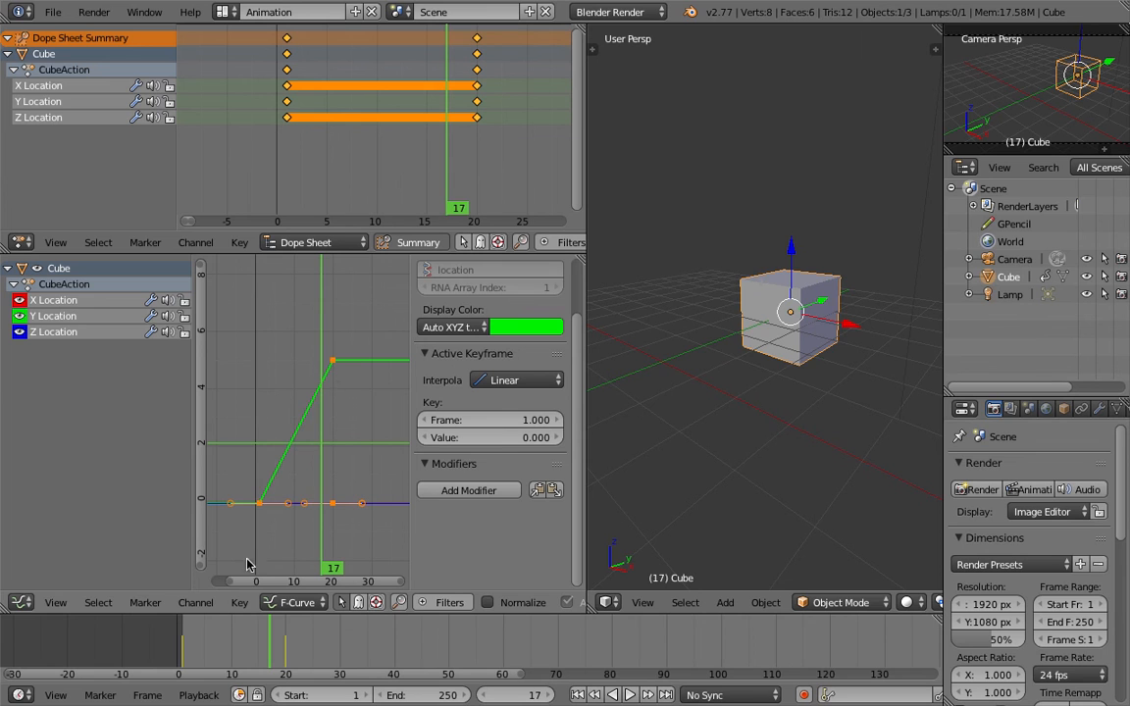
{"action": "left_click_drag", "start_coordinate": [201, 627], "coordinate": [226, 629]}
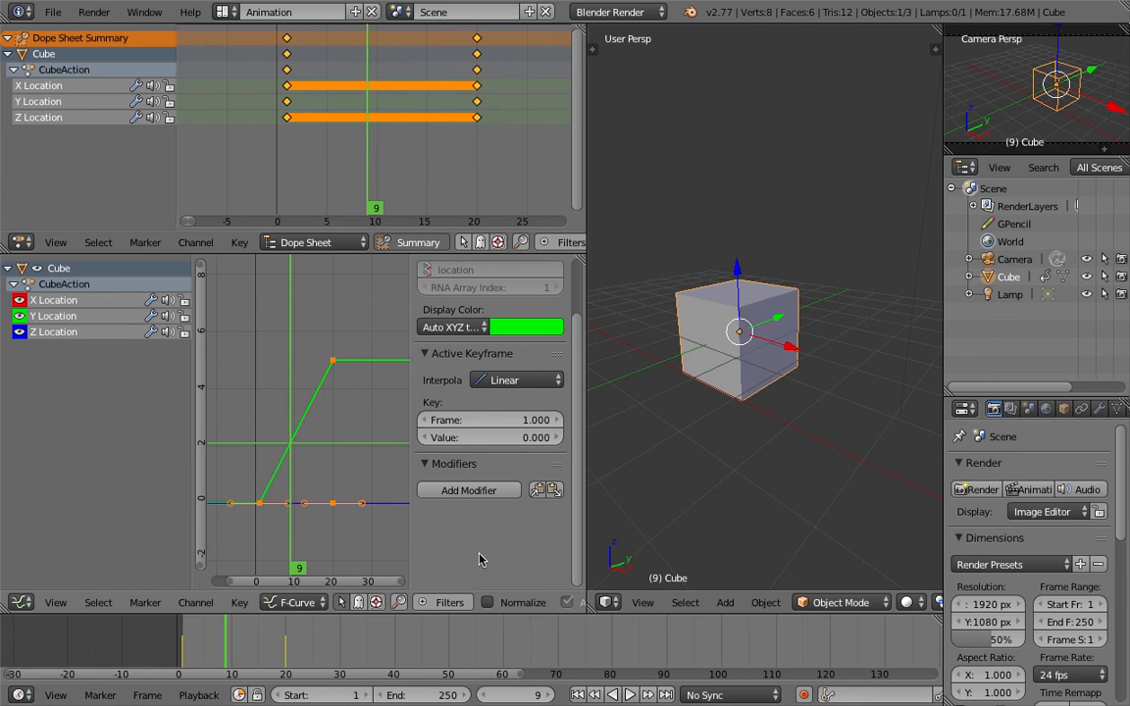
- Set the first Y Location keyframe's interpolation to Back and play the cube's animation from the start
{"action": "left_click", "coordinate": [521, 384]}
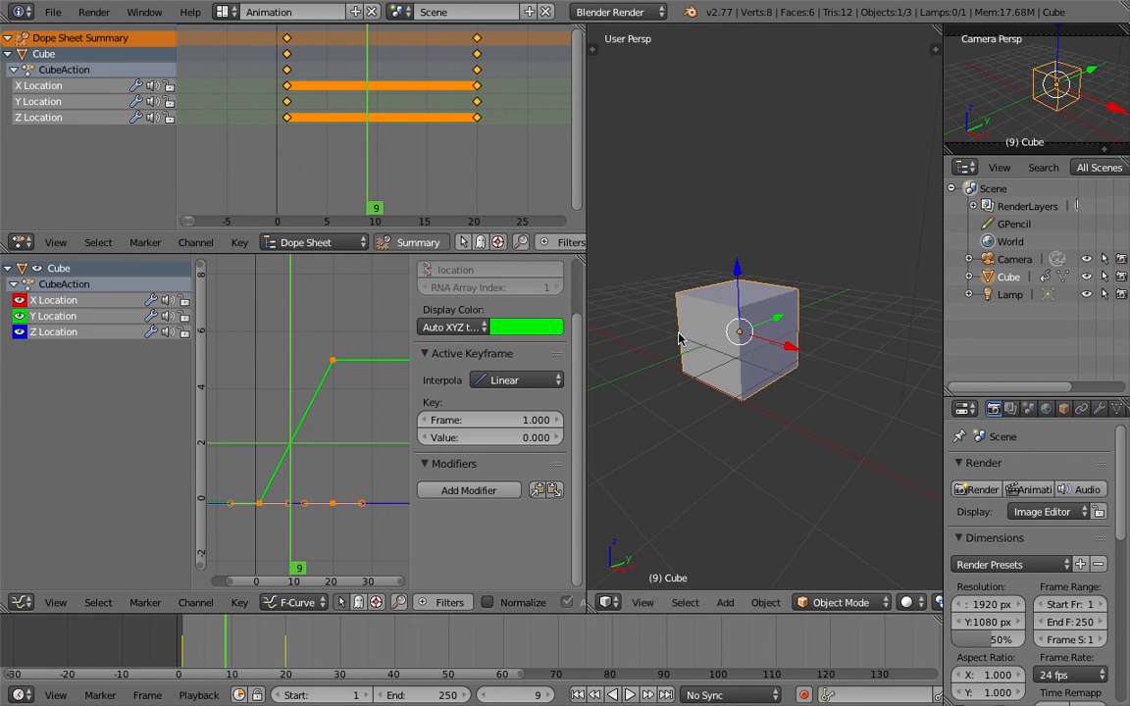
{"action": "left_click", "coordinate": [505, 381]}
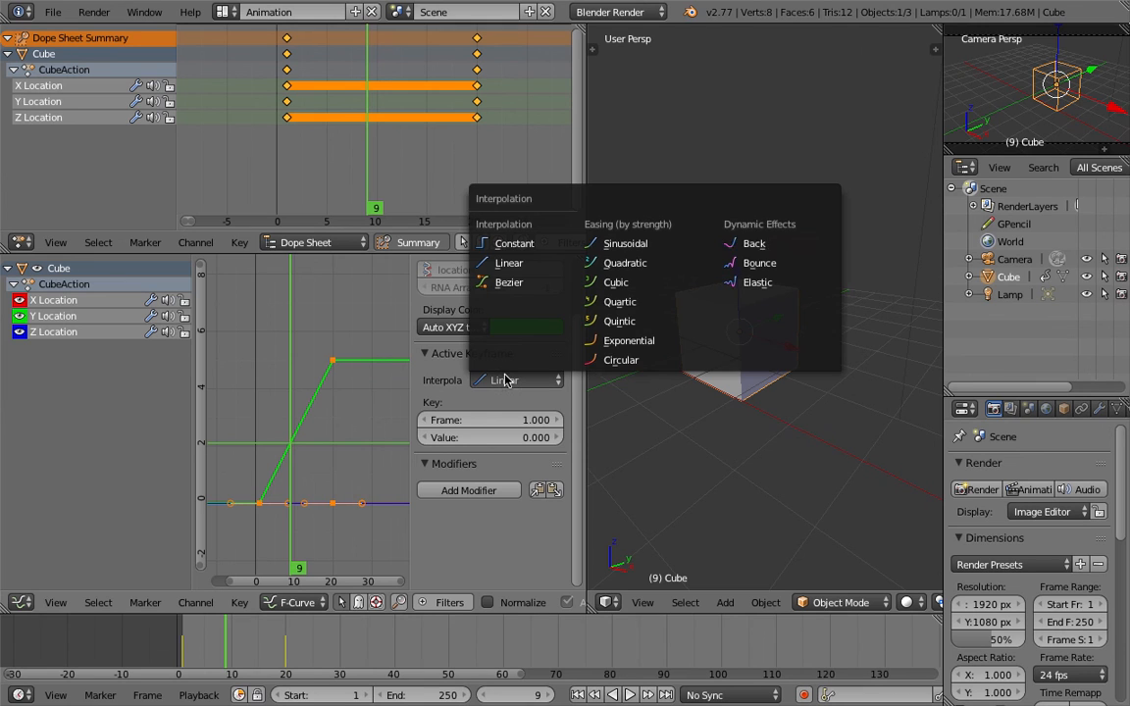
{"action": "left_click", "coordinate": [755, 245]}
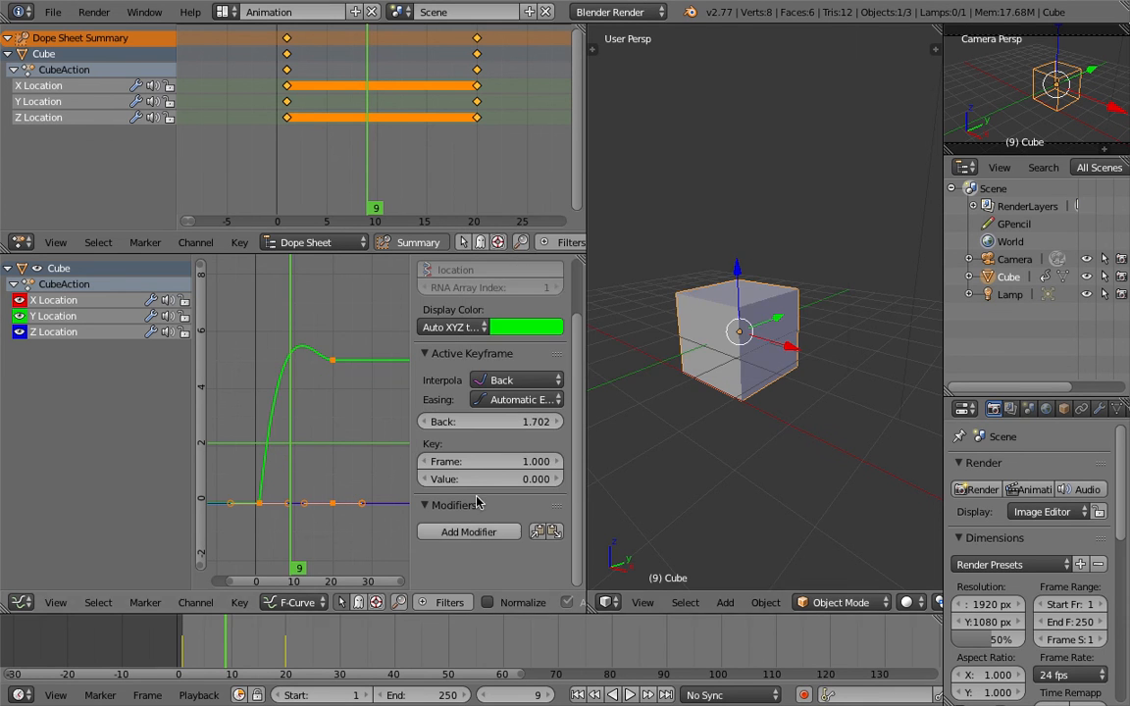
{"action": "key", "text": "alt+a"}
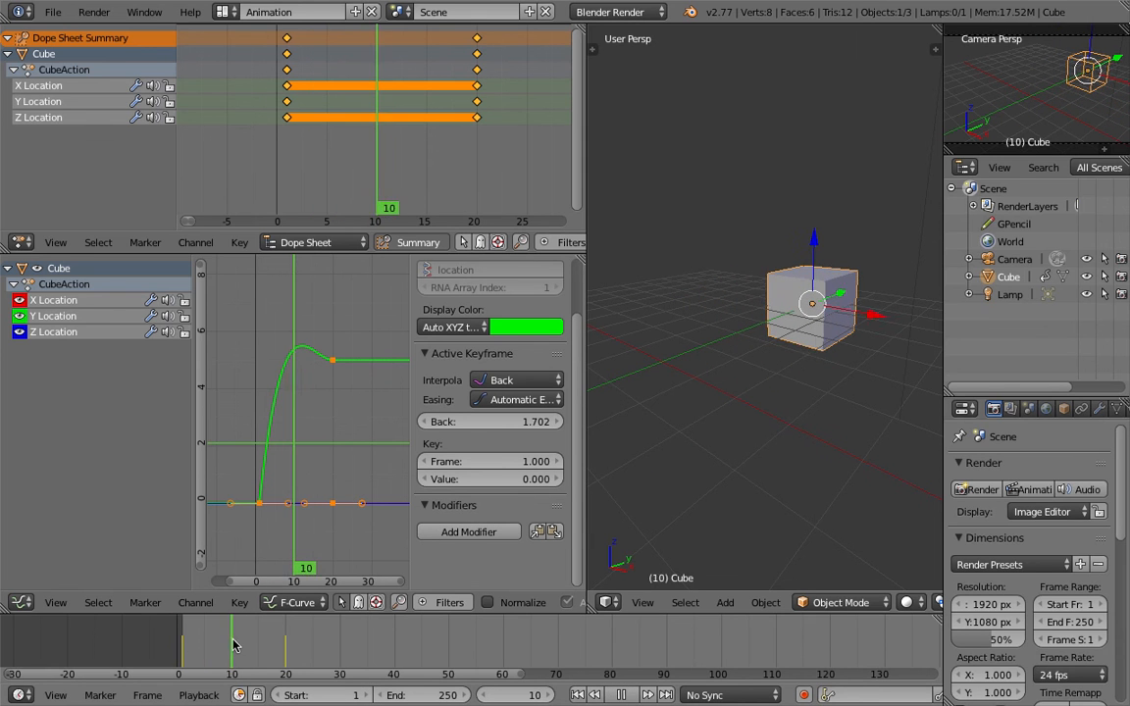
{"action": "left_click", "coordinate": [176, 639]}
{"action": "key", "text": "alt+a"}
- Change the first Y Location keyframe's interpolation to Bounce and play the resulting motion
{"action": "key", "text": "t"}
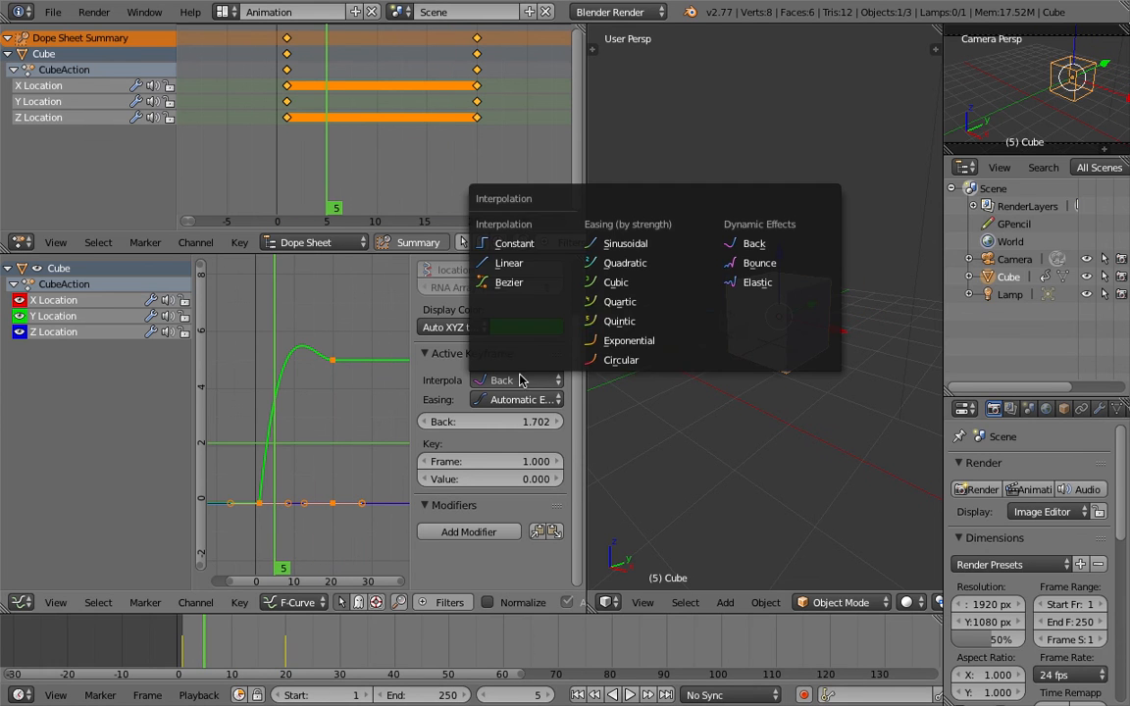
{"action": "left_click", "coordinate": [757, 263]}
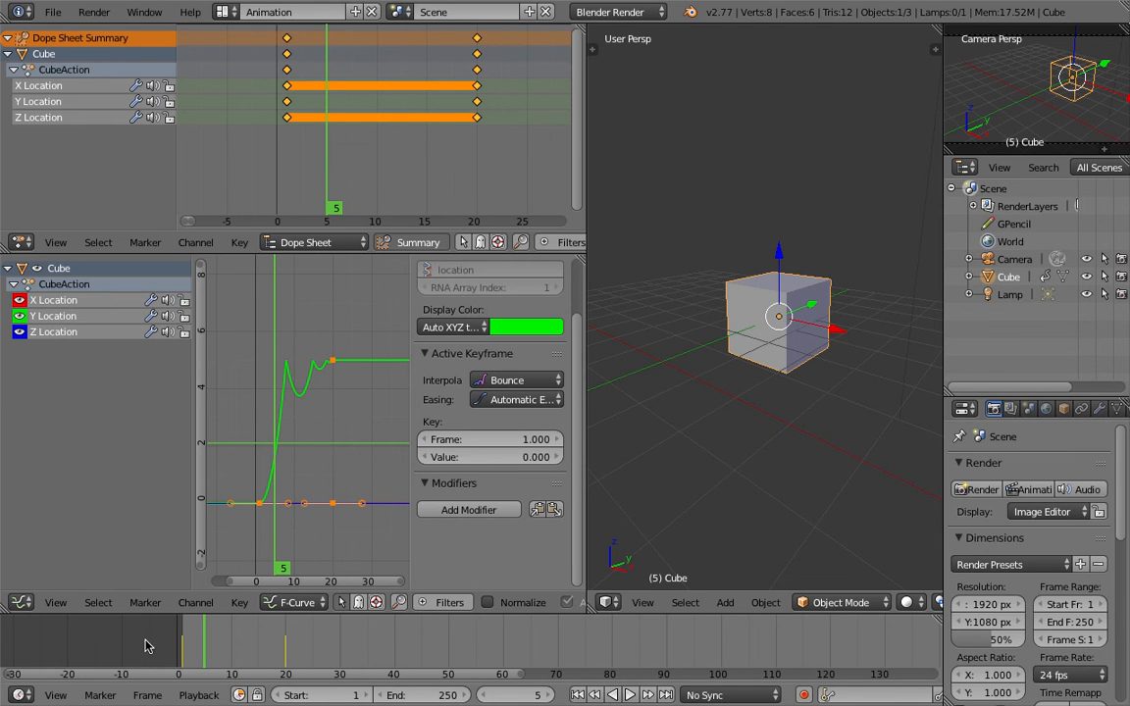
{"action": "key", "text": "alt+a"}
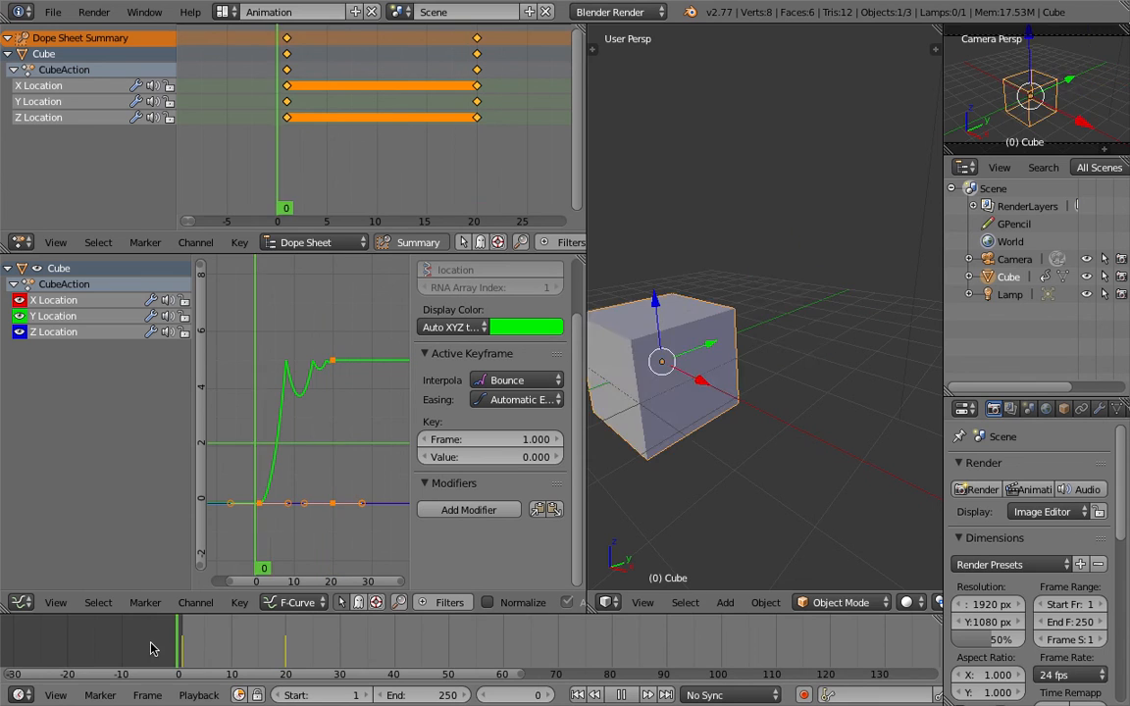
{"action": "key", "text": "alt+a"}
- Set the first Y Location keyframe's interpolation to Elastic and play the animation, stopping at frame 11
{"action": "left_click", "coordinate": [495, 379]}
{"action": "left_click", "coordinate": [699, 219]}
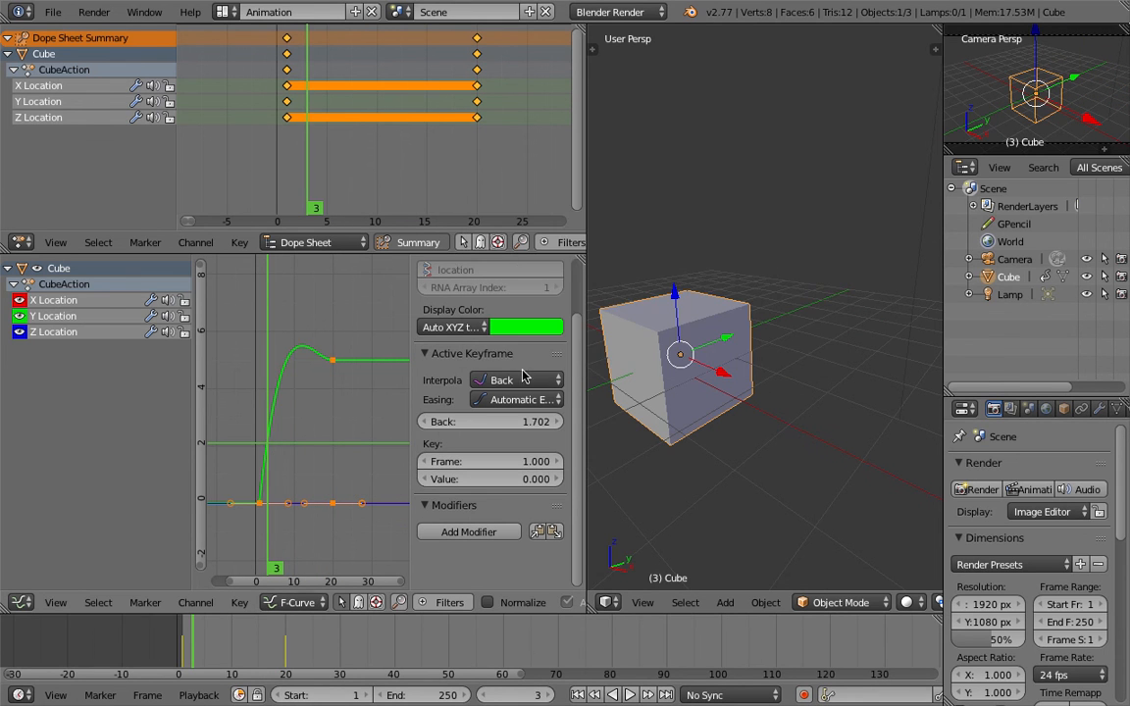
{"action": "left_click", "coordinate": [523, 380]}
{"action": "left_click", "coordinate": [698, 262]}
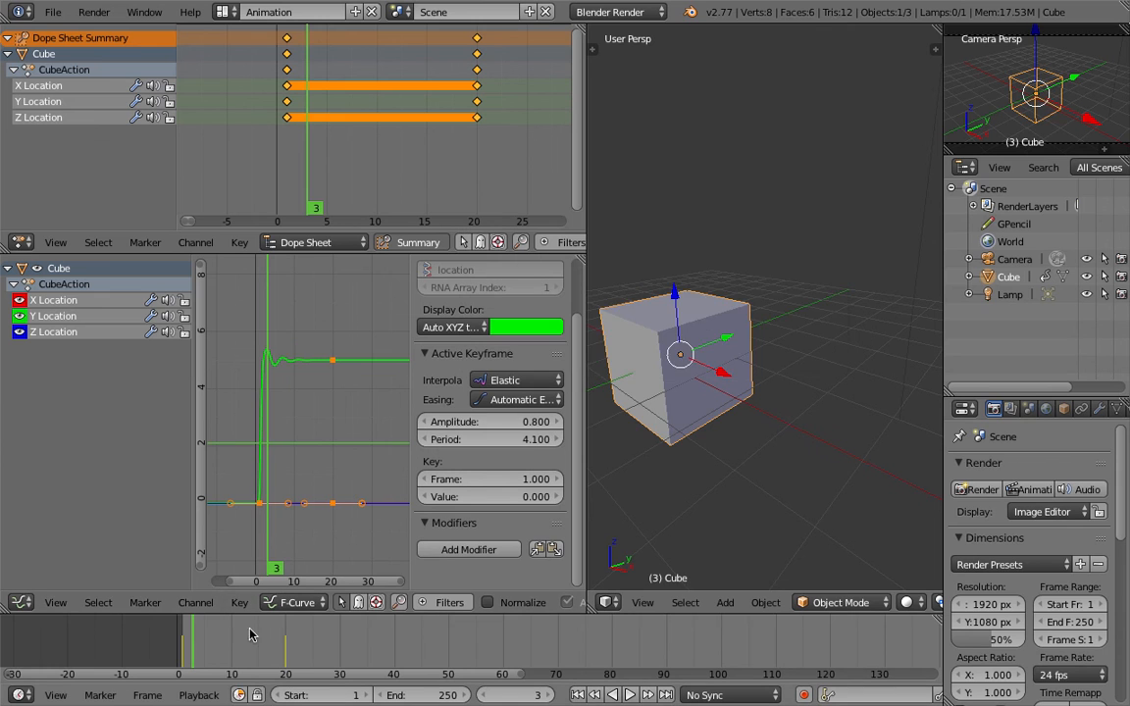
{"action": "key", "text": "alt+a"}
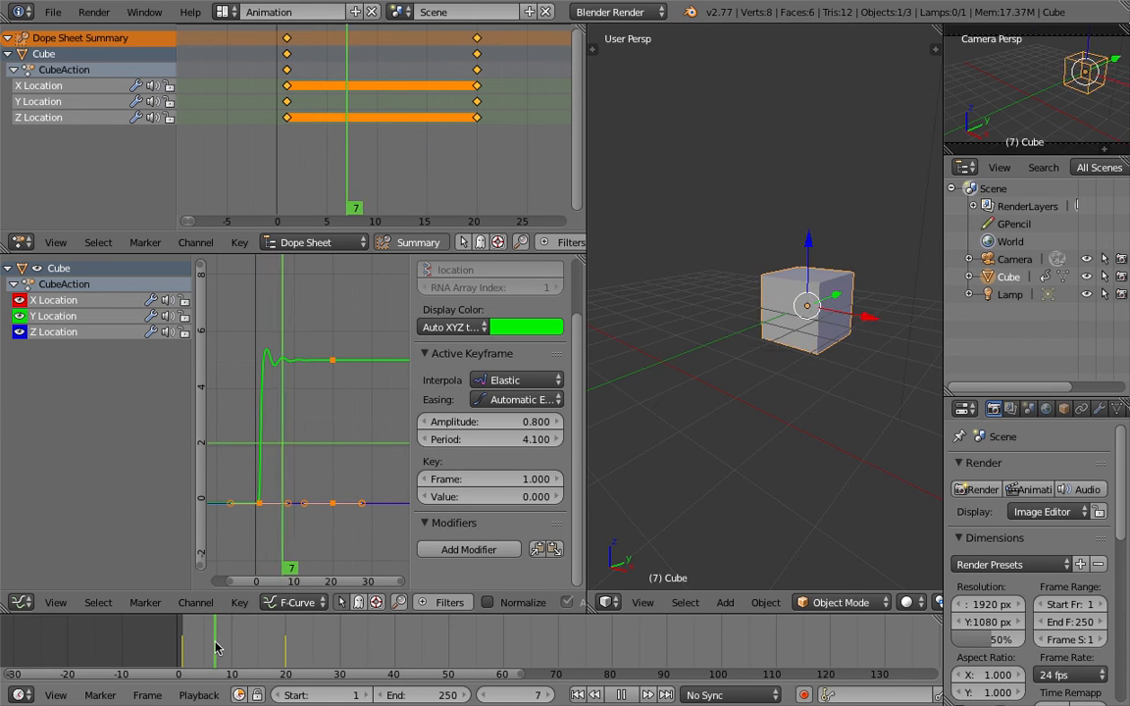
{"action": "key", "text": "alt+a"}
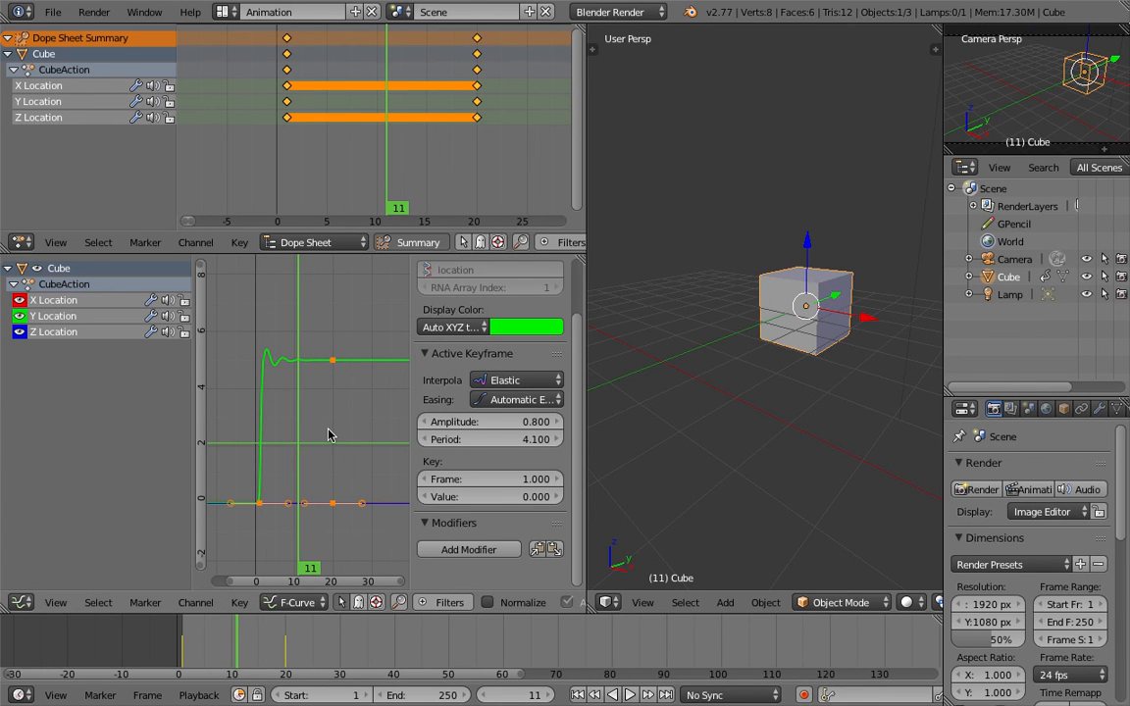
- Take a closer look at the elastic Y Location curve and scrub the cube's animation back to frame 4
{"action": "middle_click_drag", "start_coordinate": [314, 417], "coordinate": [347, 387], "text": "ctrl"}
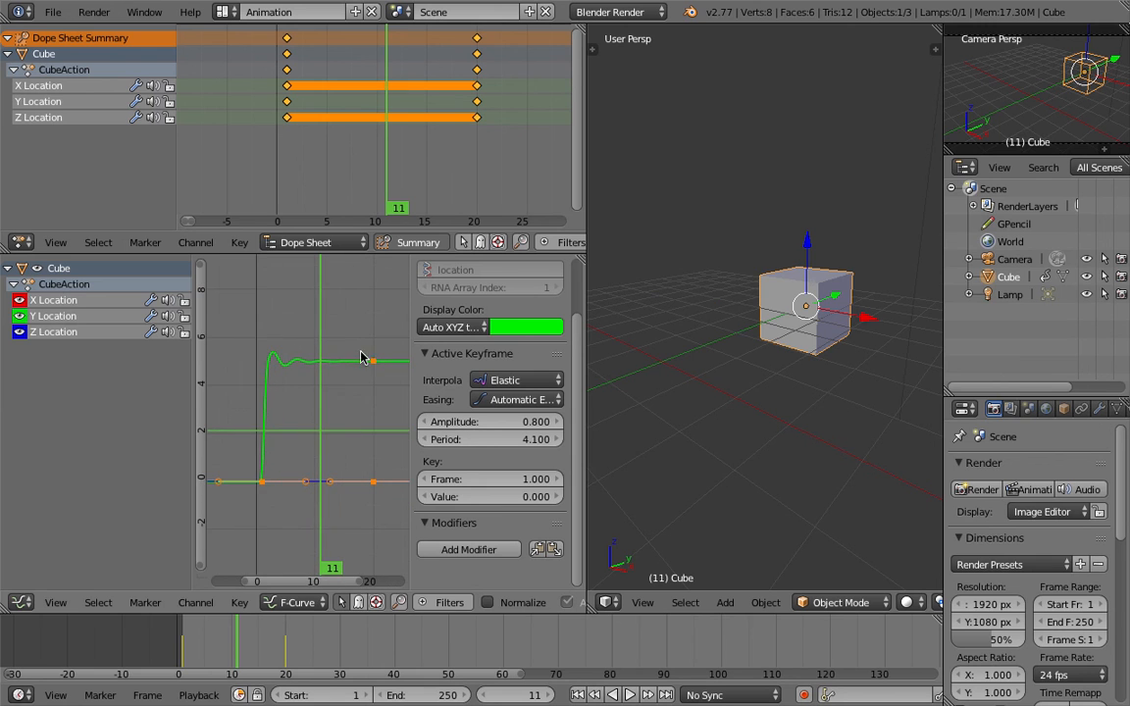
{"action": "left_click_drag", "start_coordinate": [214, 668], "coordinate": [226, 663]}
{"action": "left_click", "coordinate": [521, 381]}
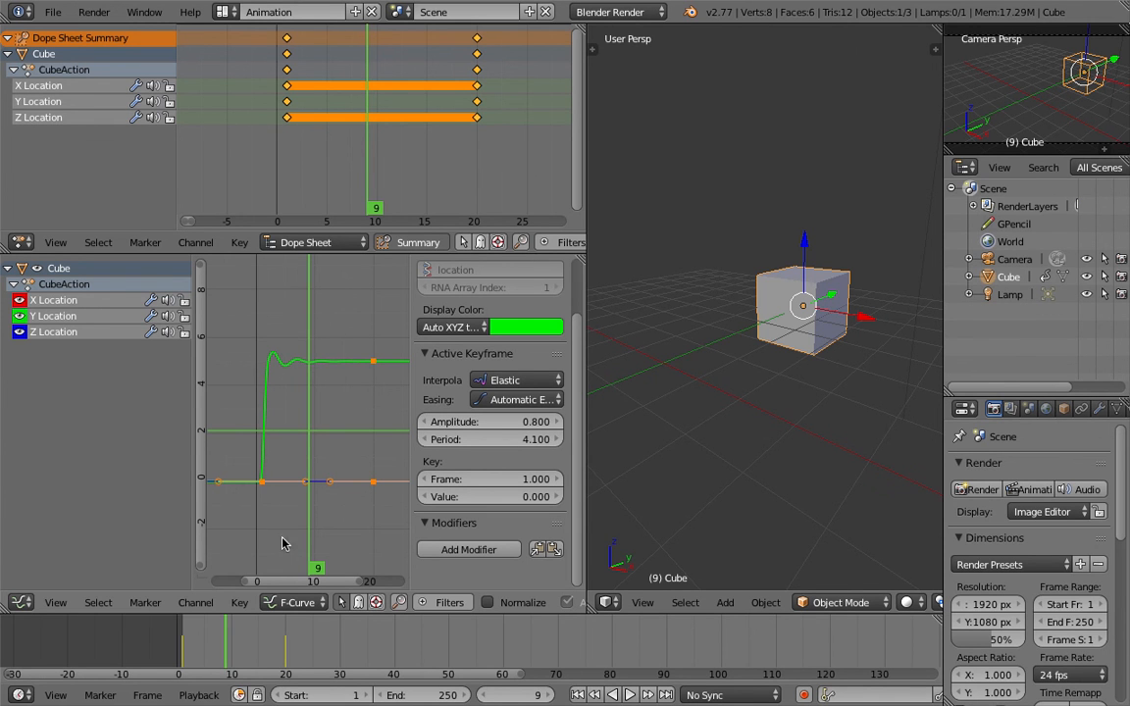
{"action": "mouse_move", "coordinate": [216, 640]}
{"action": "left_mouse_down"}
{"action": "mouse_move", "coordinate": [193, 645]}
{"action": "mouse_move", "coordinate": [245, 651]}
{"action": "mouse_move", "coordinate": [191, 650]}
{"action": "mouse_move", "coordinate": [200, 653]}
{"action": "left_mouse_up"}
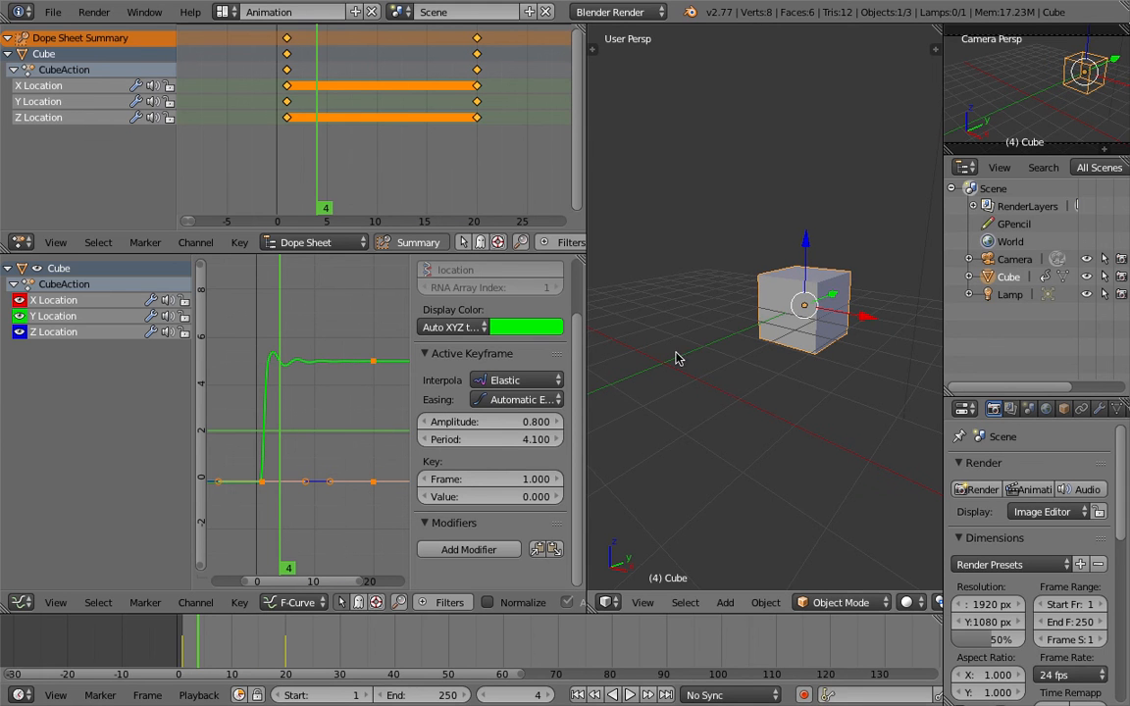
- Display the cube's transform properties while playing the animation to frame 10, and widen the 3D view
{"action": "middle_click_drag", "start_coordinate": [817, 312], "coordinate": [752, 363]}
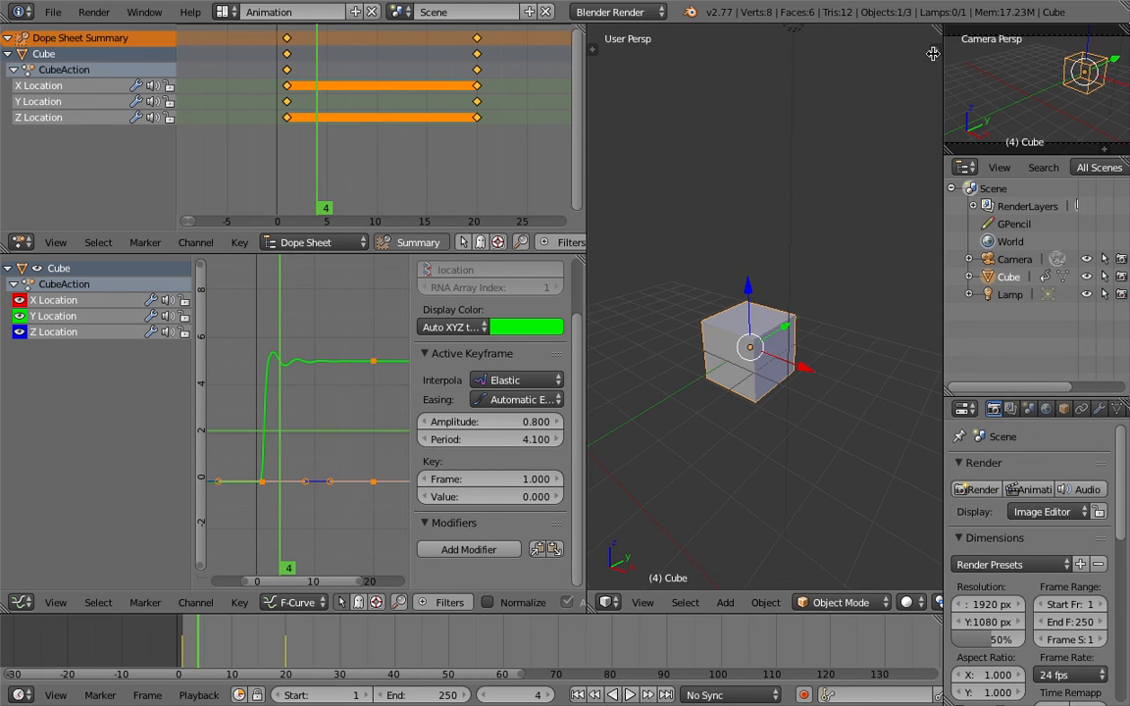
{"action": "key", "text": "n"}
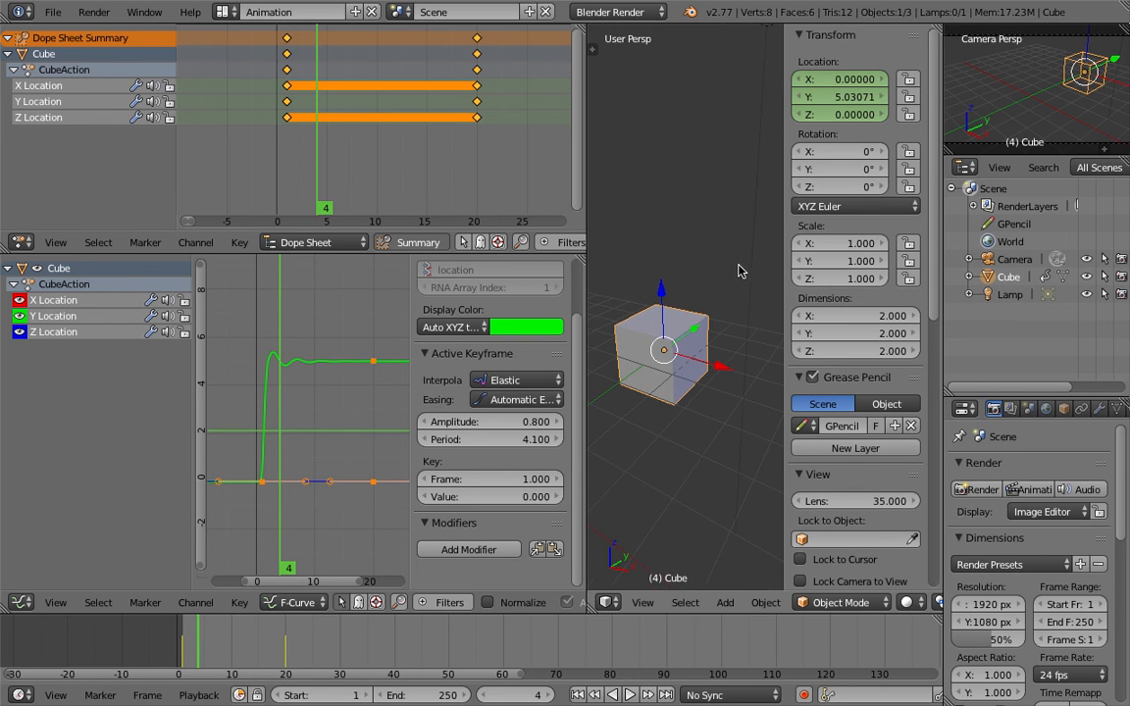
{"action": "key", "text": "alt+a"}
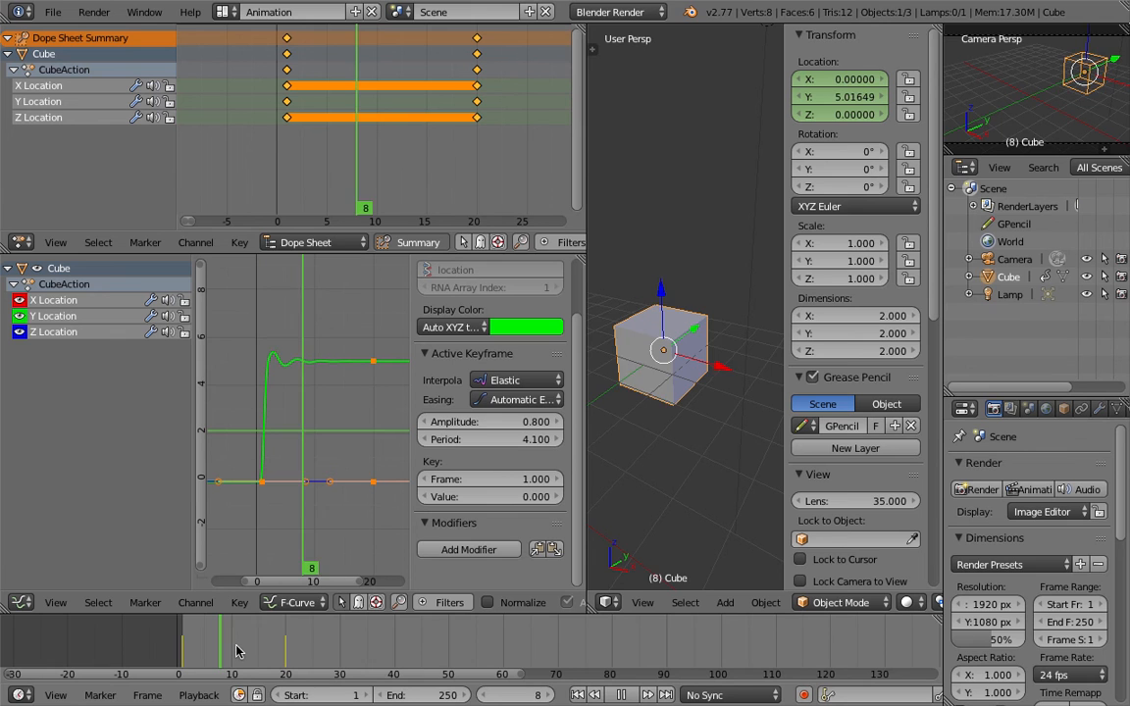
{"action": "left_click", "coordinate": [226, 636]}
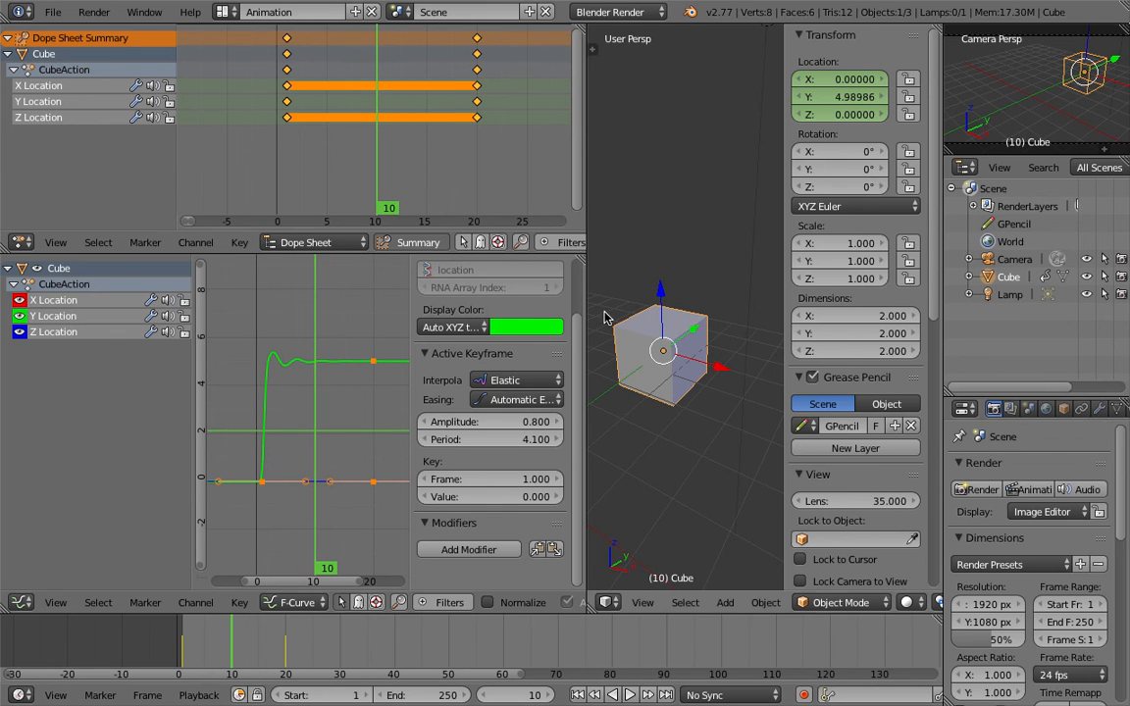
{"action": "left_click_drag", "start_coordinate": [587, 312], "coordinate": [525, 320]}
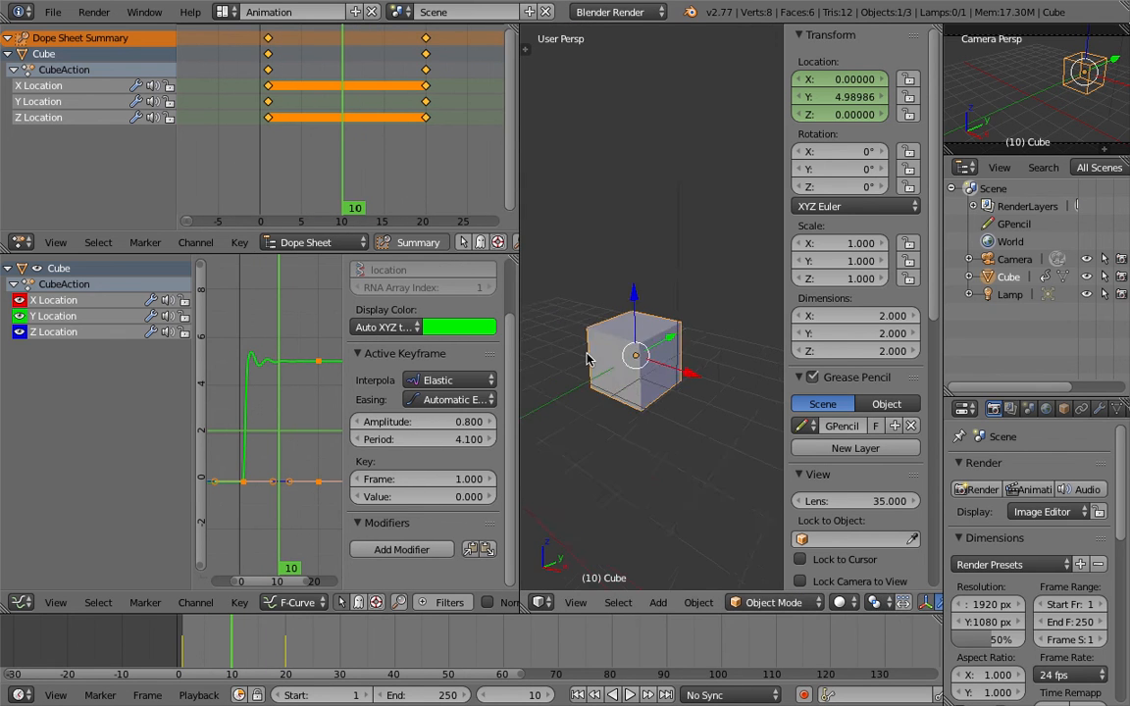
- Hide the 3D view's properties region and view the cube together with the camera and lamp
{"action": "left_click_drag", "start_coordinate": [784, 312], "coordinate": [909, 323]}
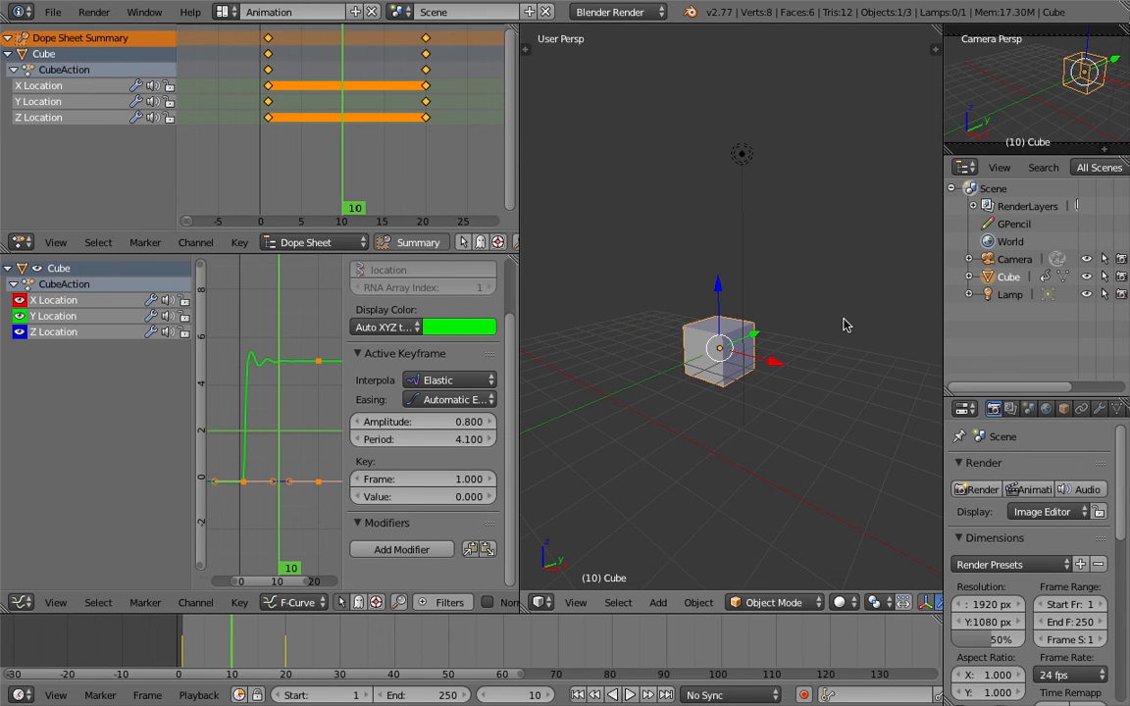
{"action": "middle_click_drag", "start_coordinate": [839, 338], "coordinate": [713, 297]}
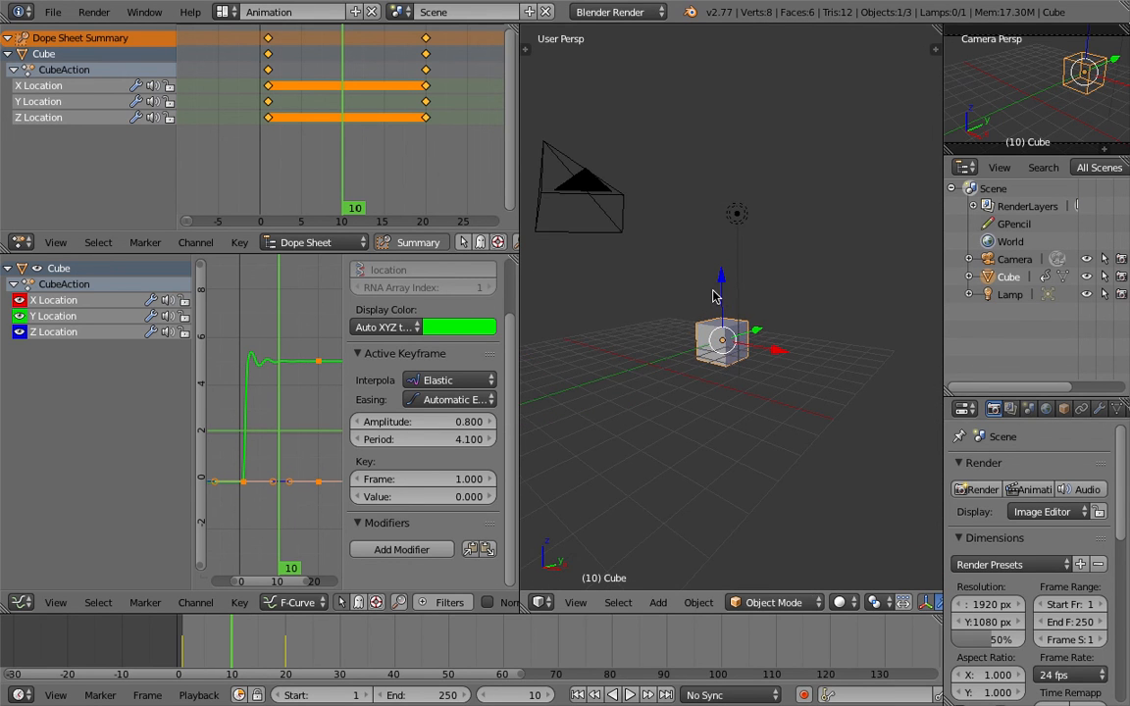
{"action": "middle_click_drag", "start_coordinate": [792, 305], "coordinate": [787, 292]}
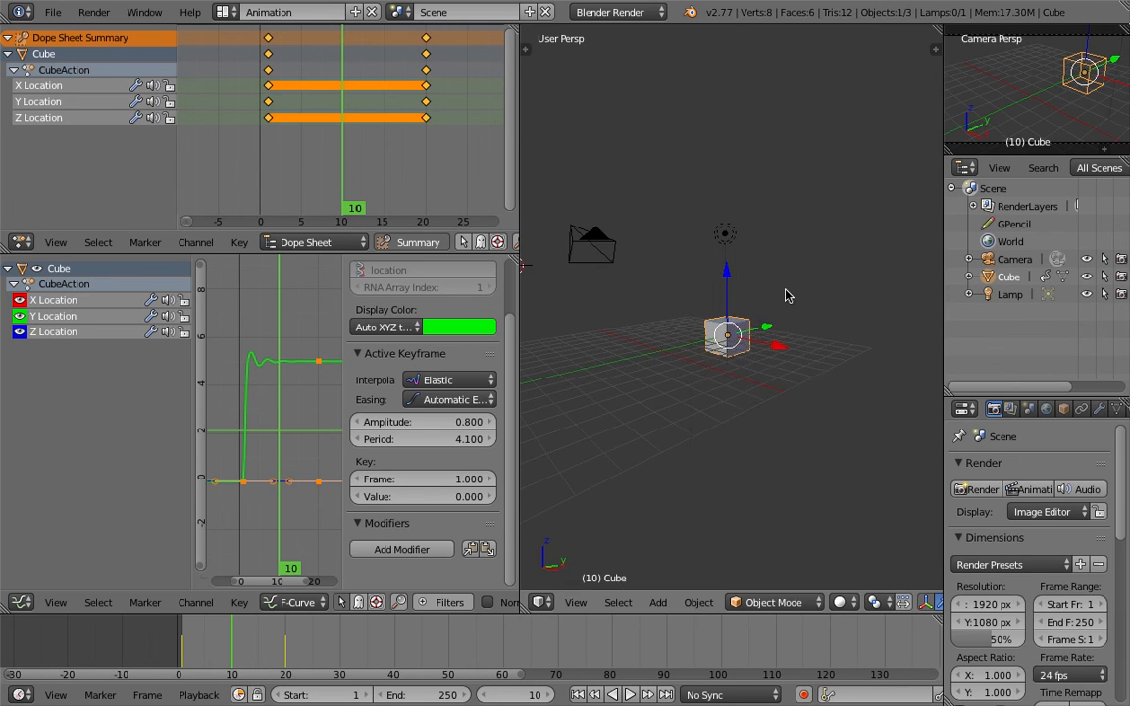
- Look through the types of objects that can be added, as far as the Armature options
{"action": "key", "text": "shift+a"}
{"action": "mouse_move", "coordinate": [787, 294]}
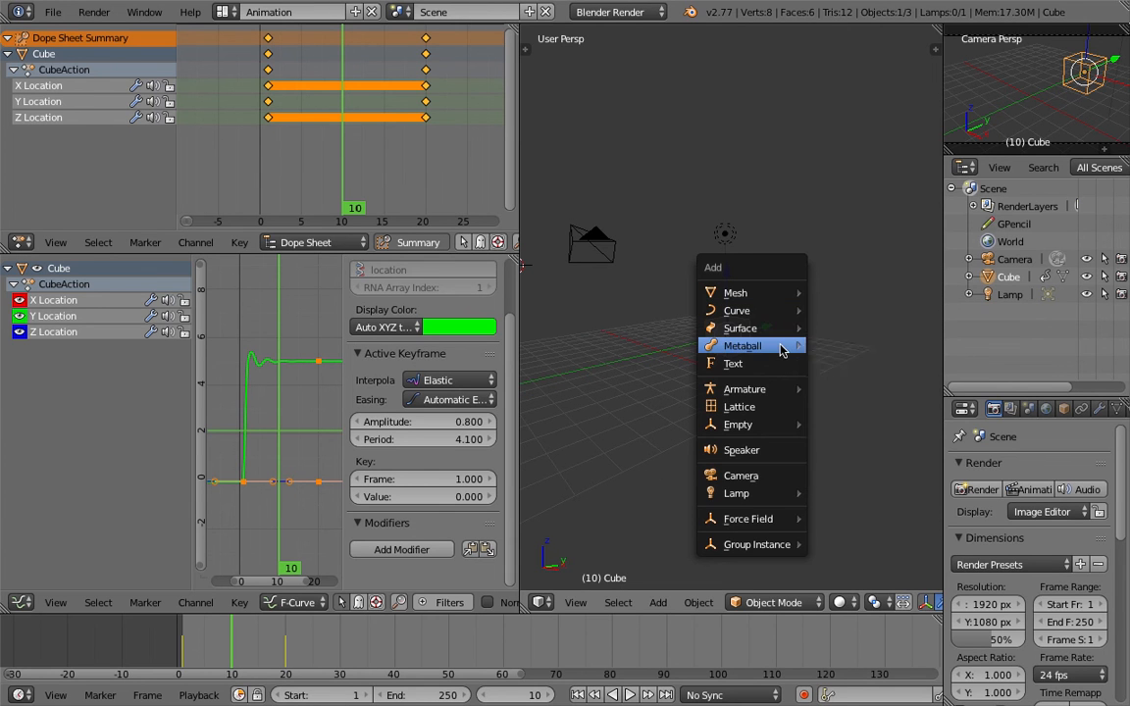
{"action": "mouse_move", "coordinate": [772, 396]}
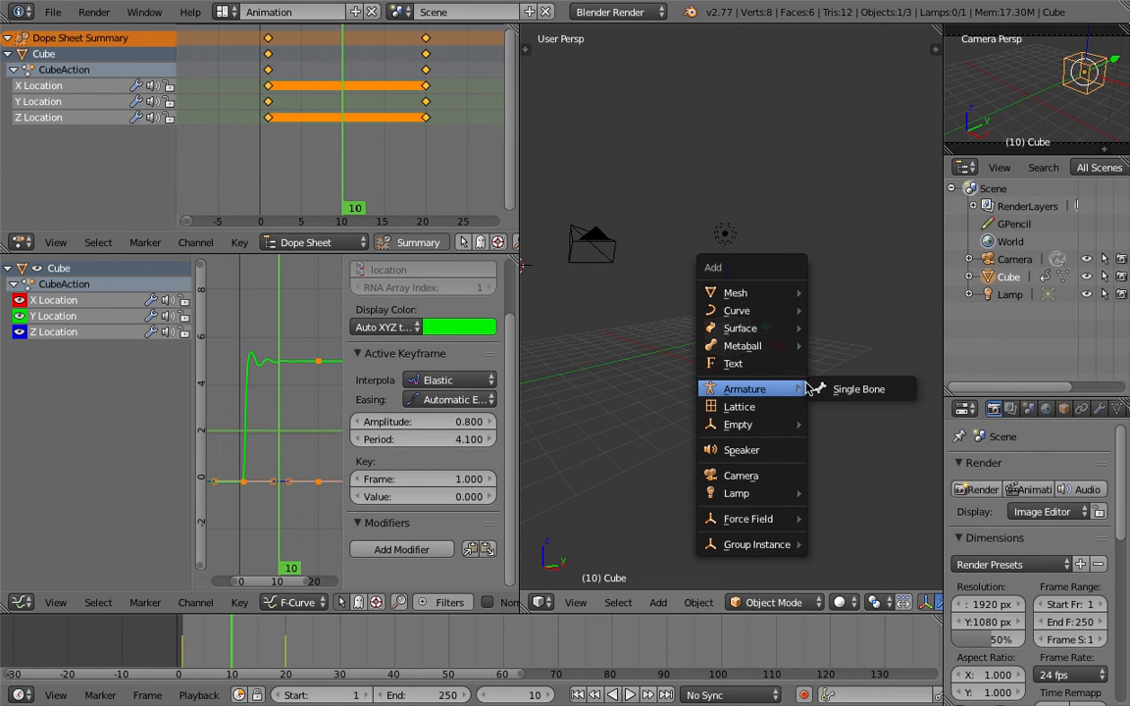
{"action": "middle_click_drag", "start_coordinate": [719, 250], "coordinate": [698, 329]}
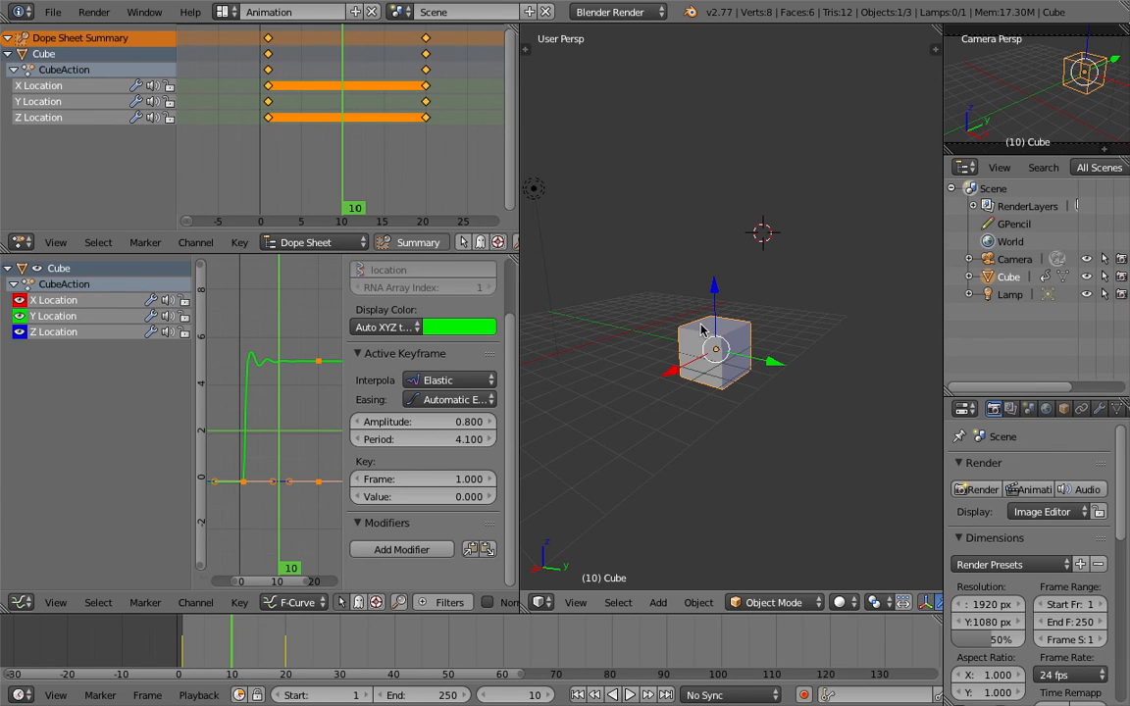
- Switch to the AN_and_animation.txt notes in Sublime Text, review the Computer Graphics & Animation section through the rigging line, and return to Blender
{"action": "key", "text": "ctrl+Left"}
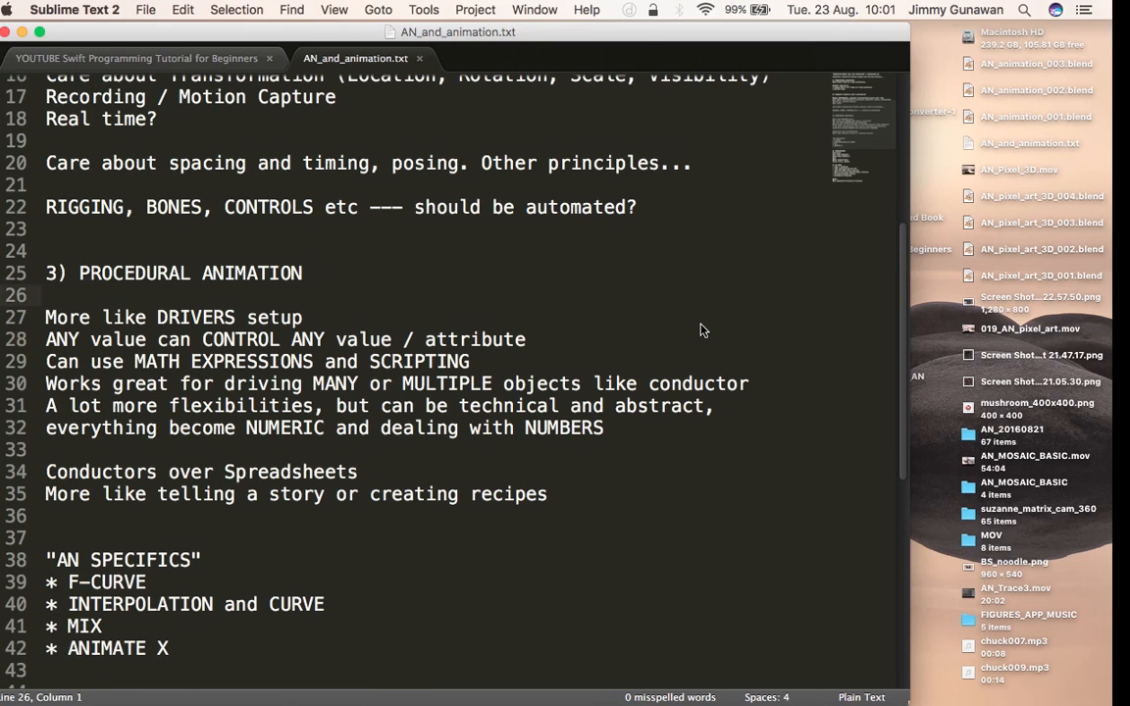
{"action": "left_click", "coordinate": [533, 339]}
{"action": "scroll", "coordinate": [548, 324], "scroll_direction": "up", "scroll_amount": 1}
{"action": "scroll", "coordinate": [547, 323], "scroll_direction": "up", "scroll_amount": 5}
{"action": "scroll", "coordinate": [446, 383], "scroll_direction": "down", "scroll_amount": 6}
{"action": "scroll", "coordinate": [415, 417], "scroll_direction": "up", "scroll_amount": 6}
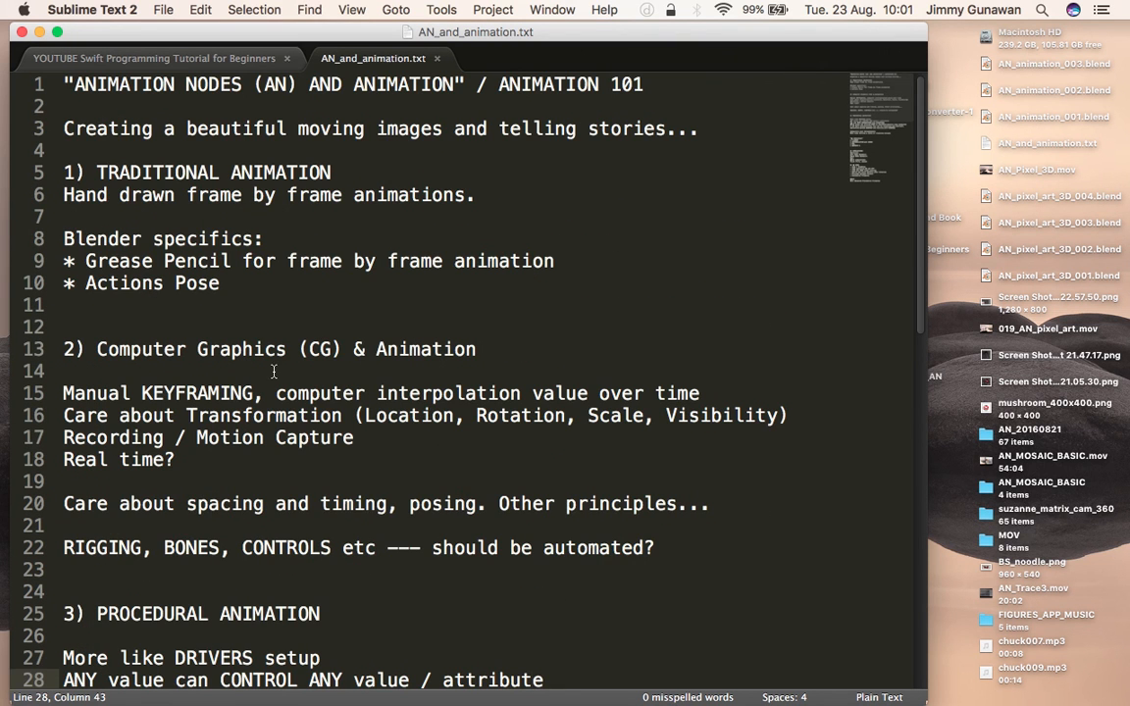
{"action": "left_click", "coordinate": [253, 437]}
{"action": "scroll", "coordinate": [334, 432], "scroll_direction": "down", "scroll_amount": 2}
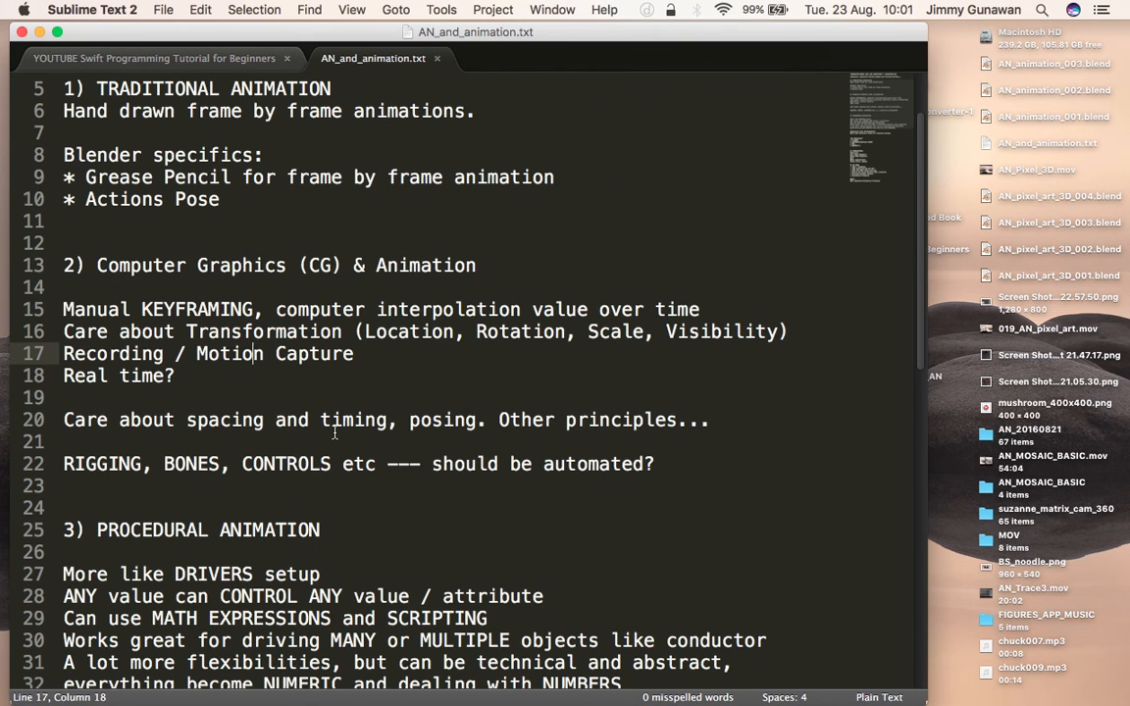
{"action": "scroll", "coordinate": [335, 433], "scroll_direction": "right", "scroll_amount": 2}
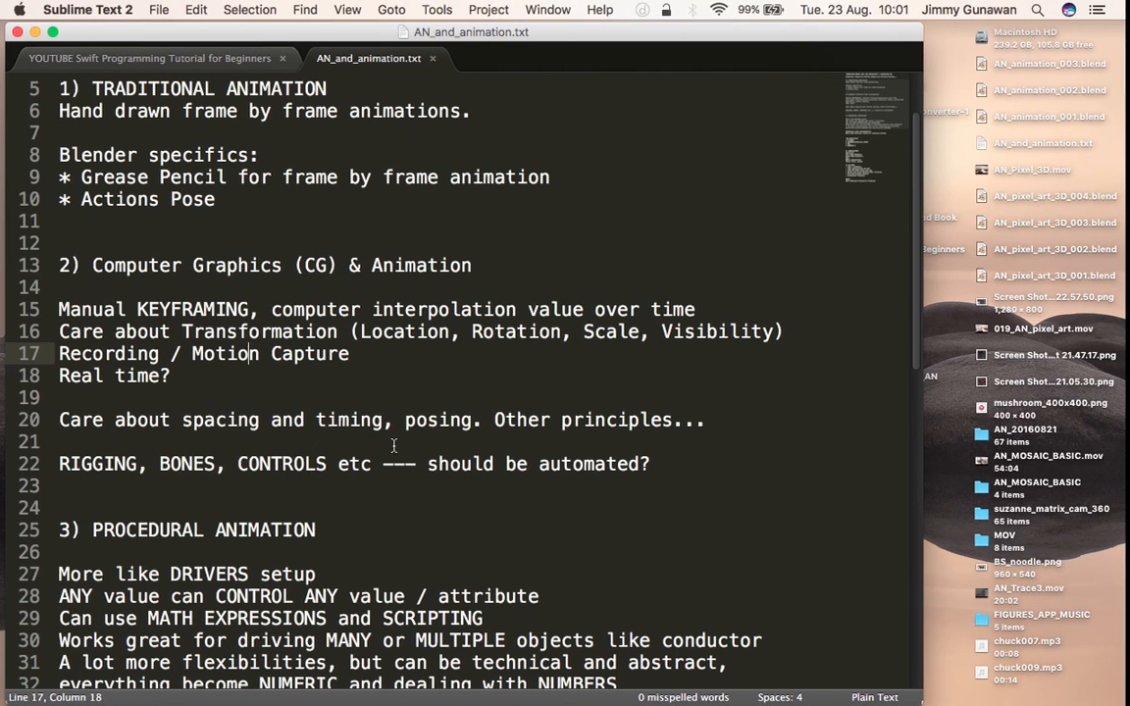
{"action": "left_click_drag", "start_coordinate": [584, 464], "coordinate": [363, 420]}
{"action": "scroll", "coordinate": [355, 259], "scroll_direction": "right", "scroll_amount": 3}
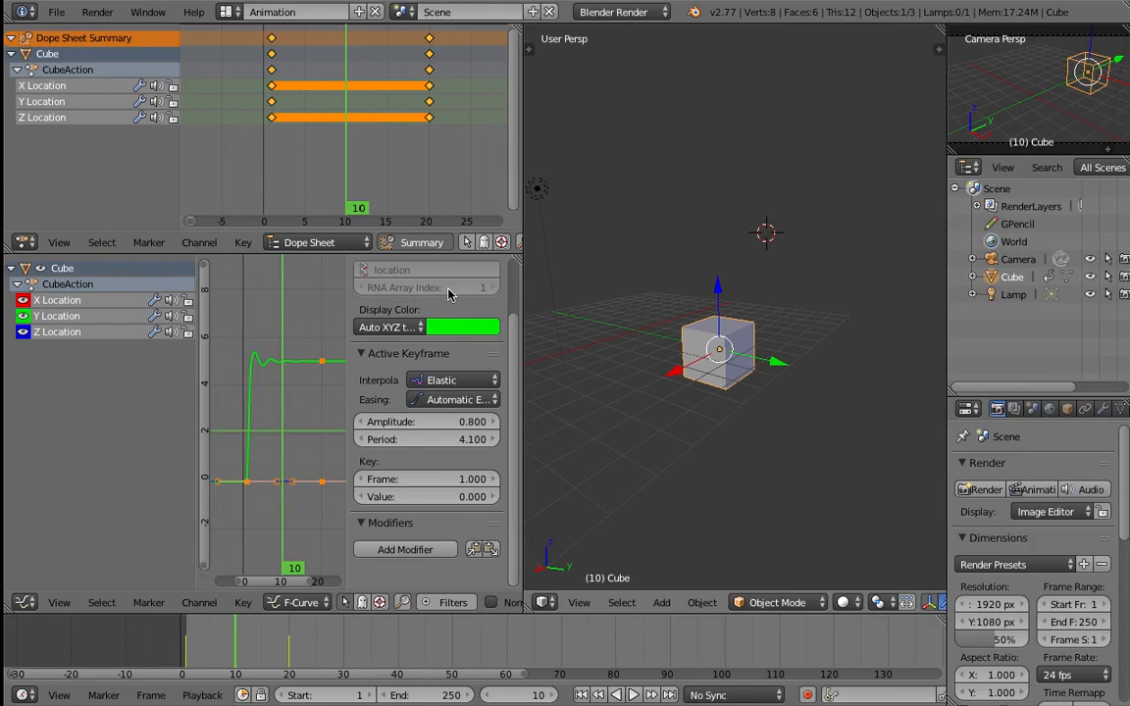
- Scrub back and forth through the cube's elastic animation, ending at frame 7
{"action": "middle_click_drag", "start_coordinate": [710, 331], "coordinate": [743, 353]}
{"action": "scroll", "coordinate": [710, 384], "scroll_direction": "down", "scroll_amount": 2}
{"action": "mouse_move", "coordinate": [267, 641]}
{"action": "left_mouse_down"}
{"action": "mouse_move", "coordinate": [176, 643]}
{"action": "mouse_move", "coordinate": [311, 631]}
{"action": "mouse_move", "coordinate": [77, 624]}
{"action": "mouse_move", "coordinate": [252, 642]}
{"action": "left_mouse_up"}
{"action": "middle_click_drag", "start_coordinate": [121, 648], "coordinate": [178, 647]}
{"action": "scroll", "coordinate": [178, 646], "scroll_direction": "up", "scroll_amount": 4}
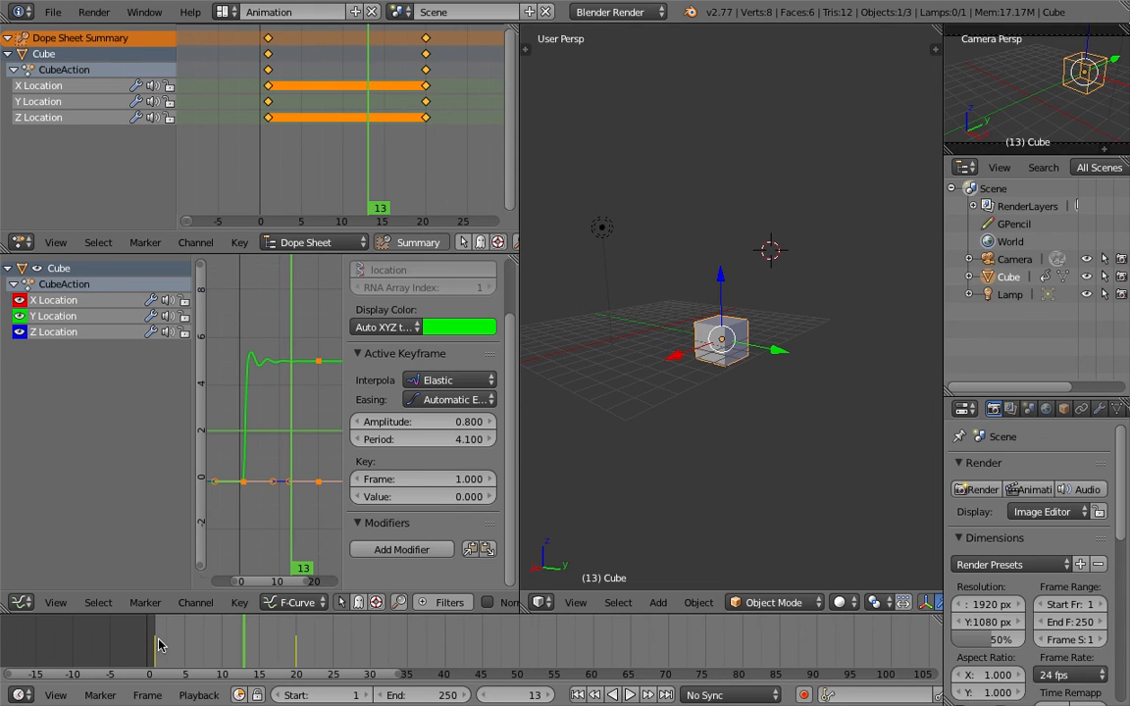
{"action": "left_click_drag", "start_coordinate": [137, 642], "coordinate": [251, 635]}
{"action": "middle_click_drag", "start_coordinate": [270, 514], "coordinate": [272, 524]}
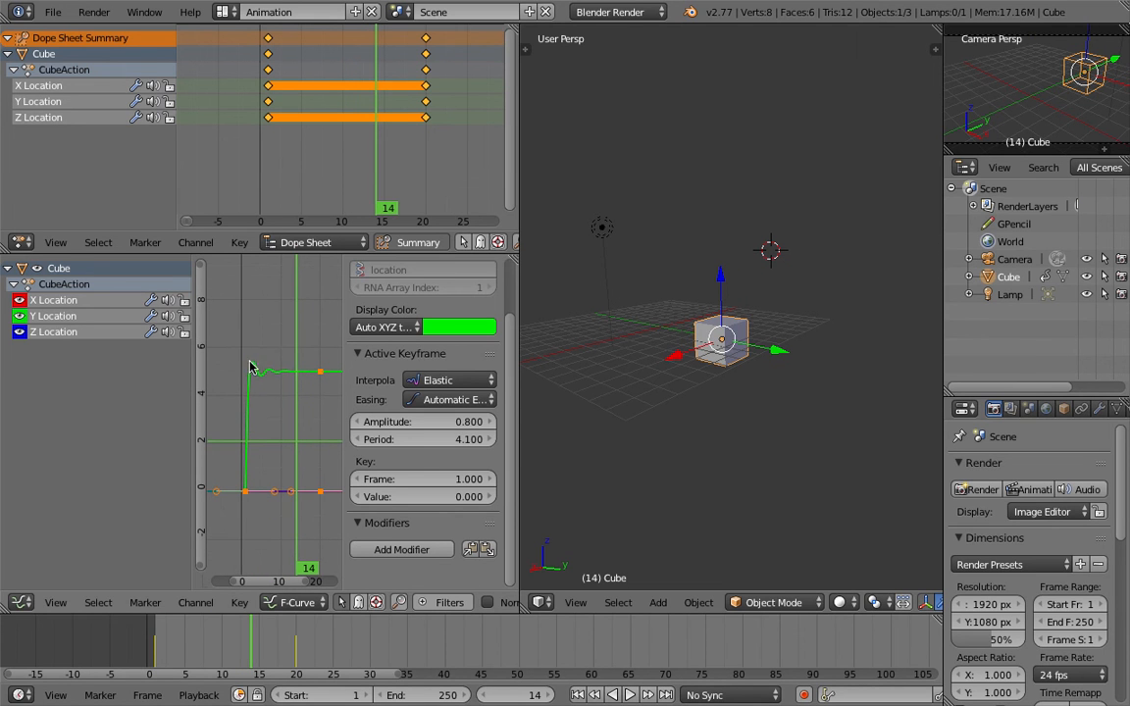
{"action": "mouse_move", "coordinate": [187, 636]}
{"action": "left_mouse_down"}
{"action": "mouse_move", "coordinate": [162, 636]}
{"action": "mouse_move", "coordinate": [200, 634]}
{"action": "left_mouse_up"}
{"action": "key", "text": "ctrl+Left"}
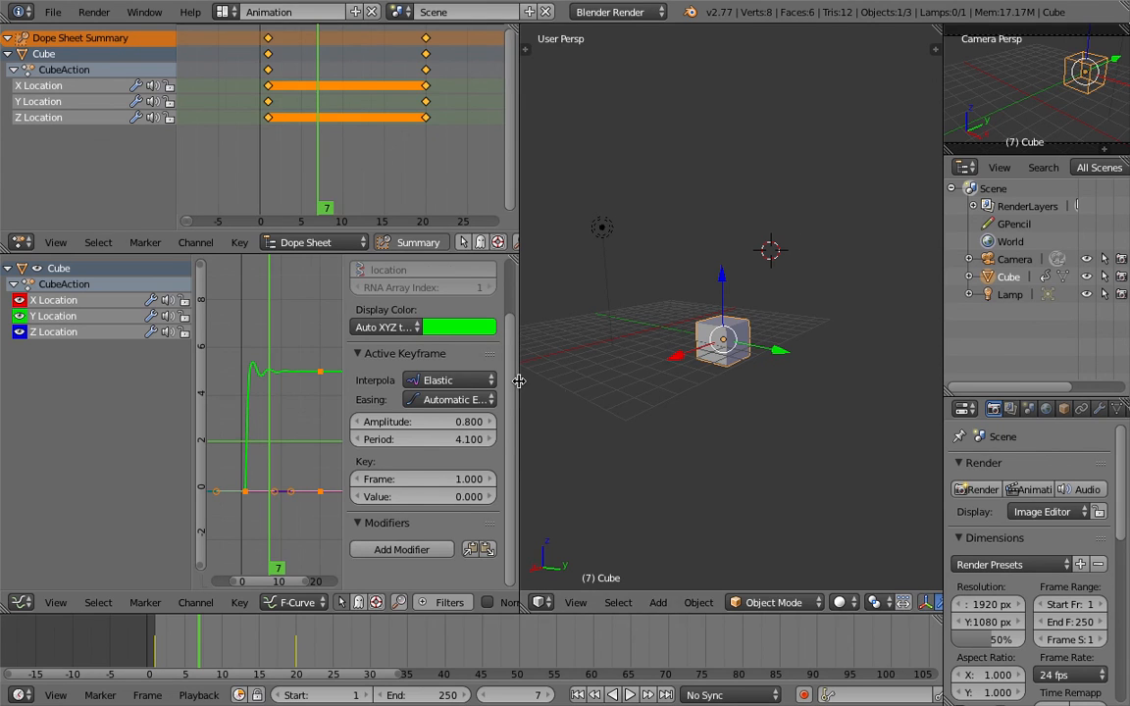
- Widen the Dope Sheet and Graph Editor against the 3D view and frame the cube more closely
{"action": "left_click_drag", "start_coordinate": [522, 385], "coordinate": [586, 386]}
{"action": "scroll", "coordinate": [729, 368], "scroll_direction": "up", "scroll_amount": 2}
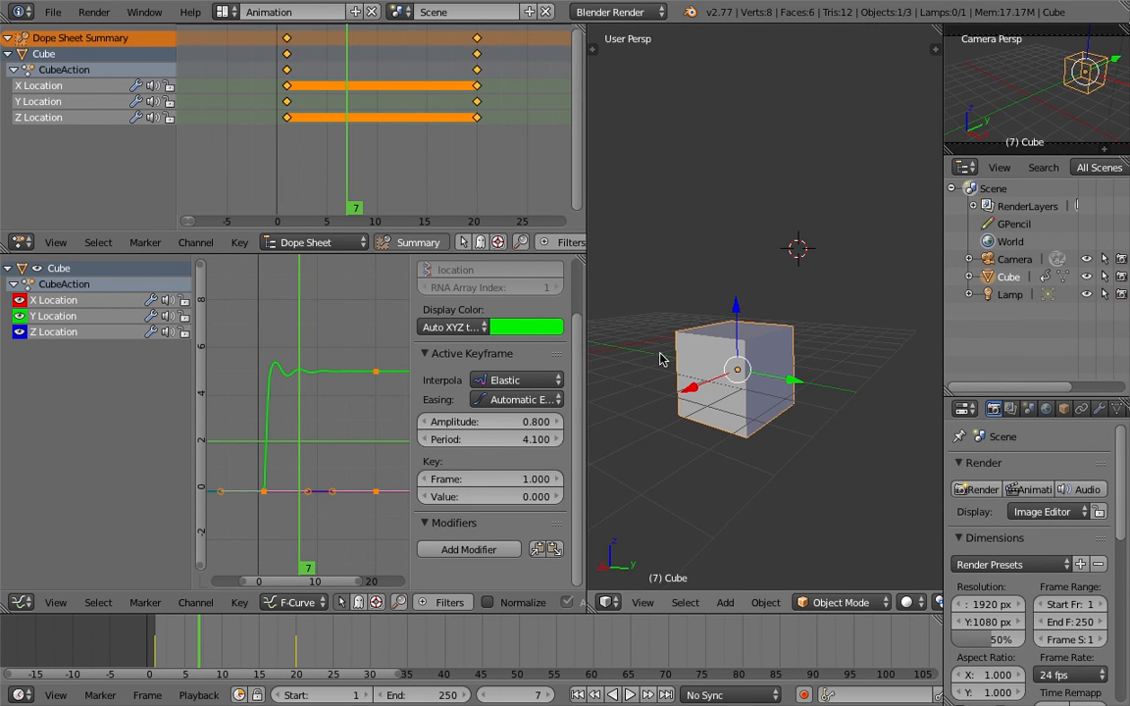
{"action": "middle_click_drag", "start_coordinate": [868, 370], "coordinate": [731, 386]}
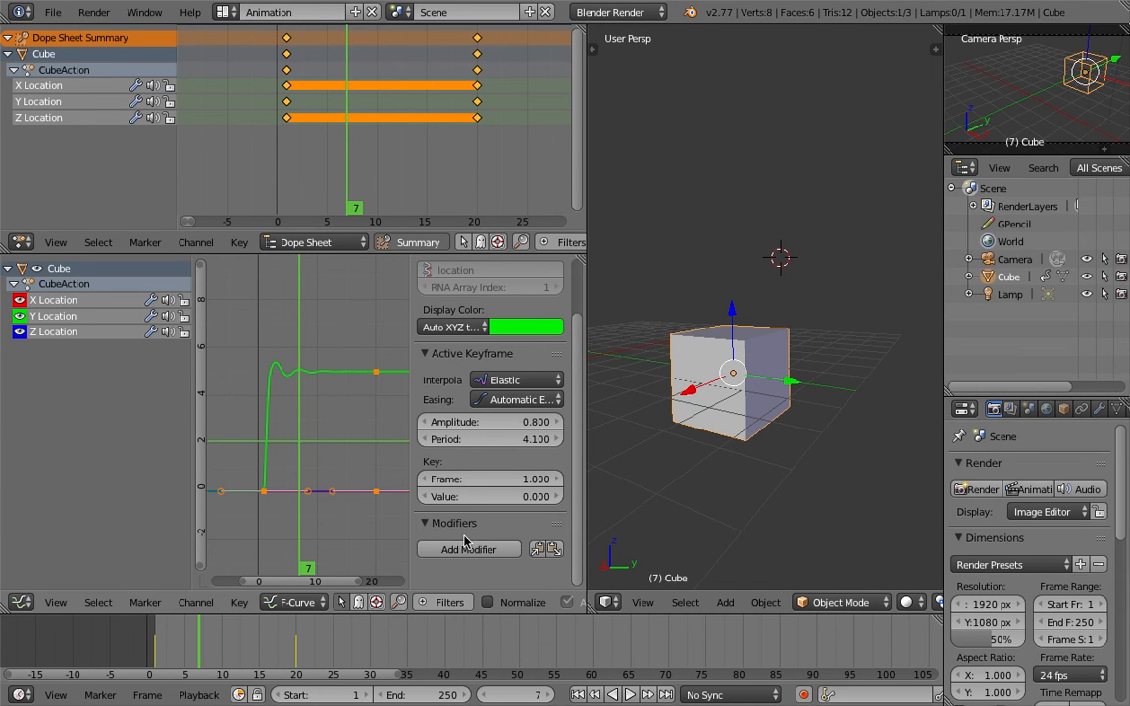
- Set the first Y Location keyframe's interpolation to Linear
{"action": "scroll", "coordinate": [345, 408], "scroll_direction": "down", "scroll_amount": 1}
{"action": "left_click", "coordinate": [448, 361]}
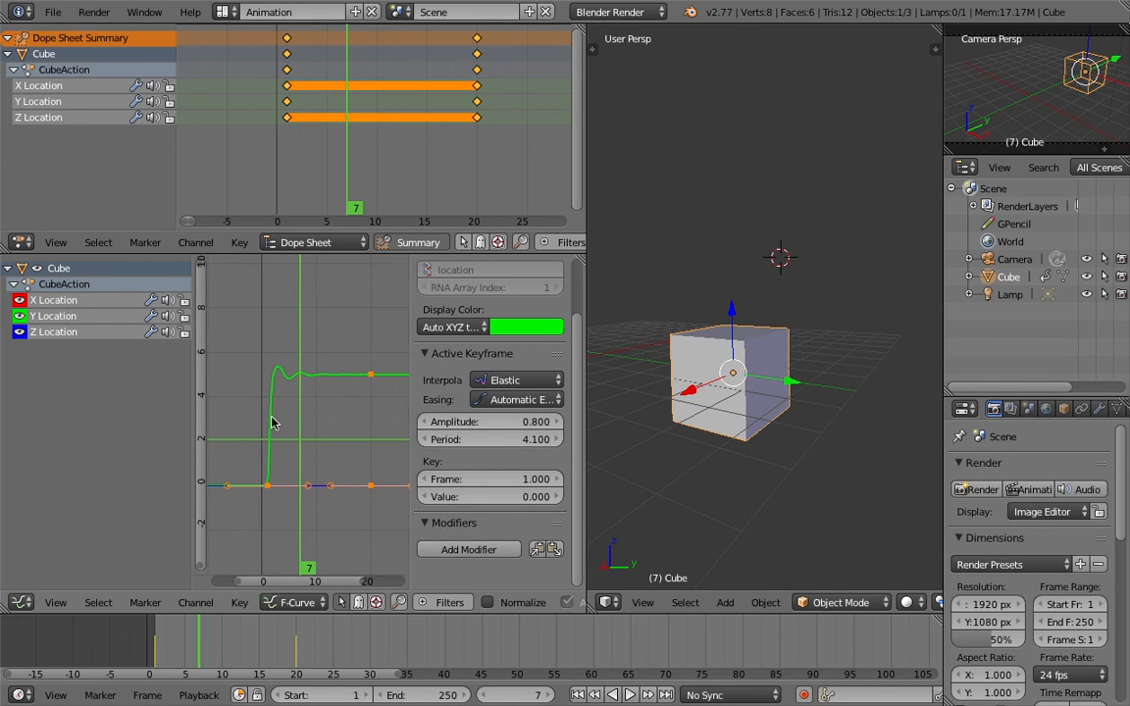
{"action": "scroll", "coordinate": [295, 423], "scroll_direction": "down", "scroll_amount": 1}
{"action": "key", "text": "a"}
{"action": "key", "text": "a"}
{"action": "left_click", "coordinate": [500, 380]}
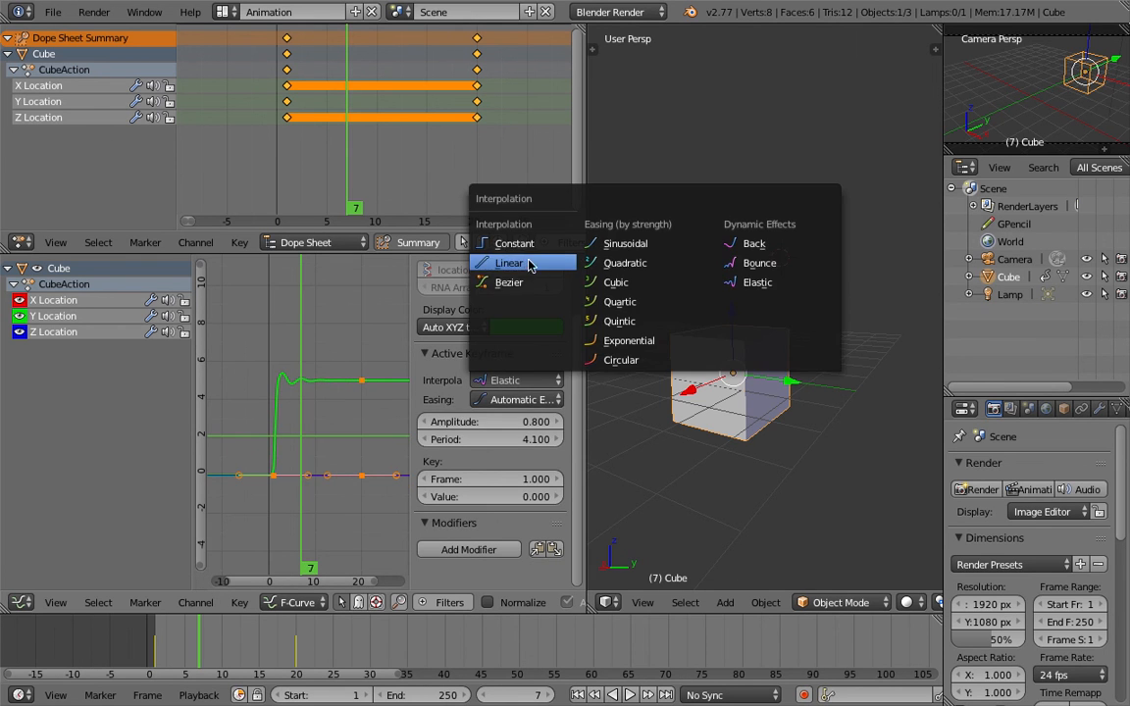
{"action": "left_click", "coordinate": [493, 241]}
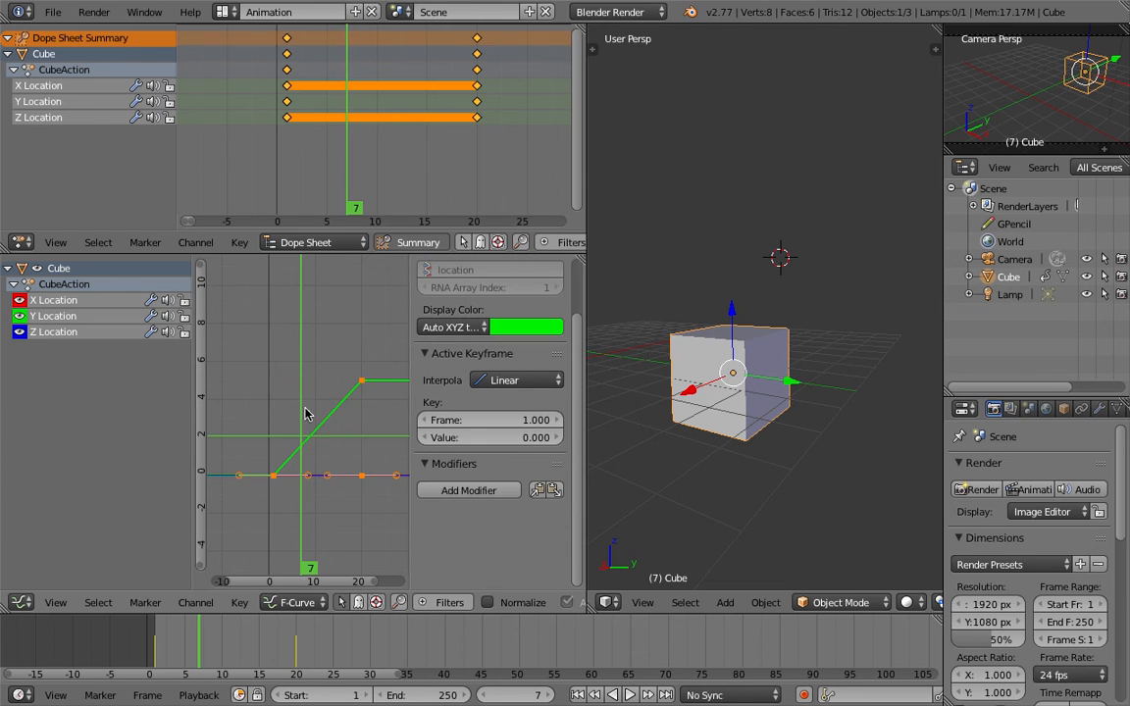
- Try a Noise modifier on the Y Location curve, playing the animation before removing it
{"action": "left_click", "coordinate": [446, 490]}
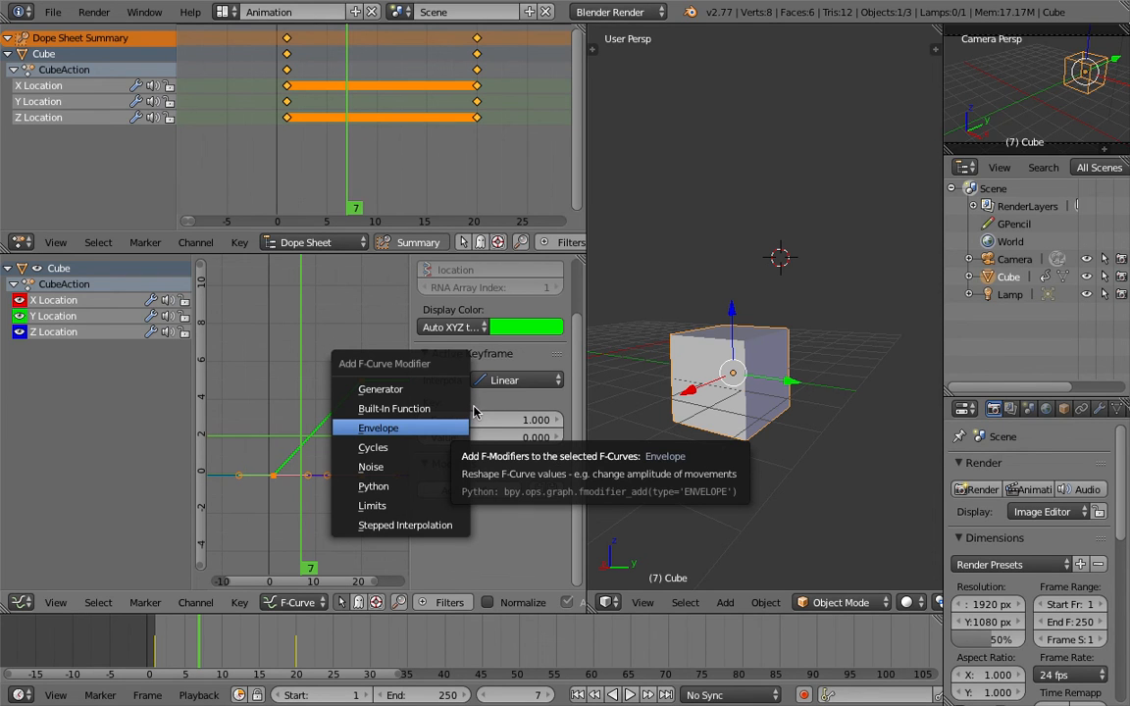
{"action": "left_click", "coordinate": [428, 477]}
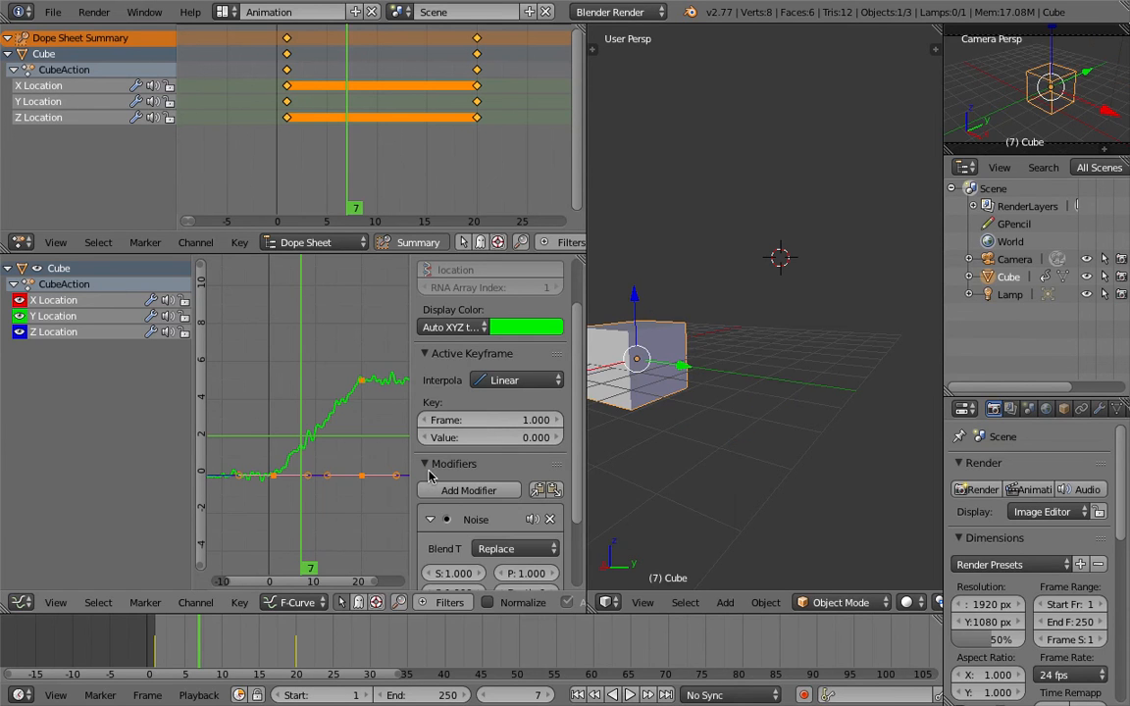
{"action": "key", "text": "alt+a"}
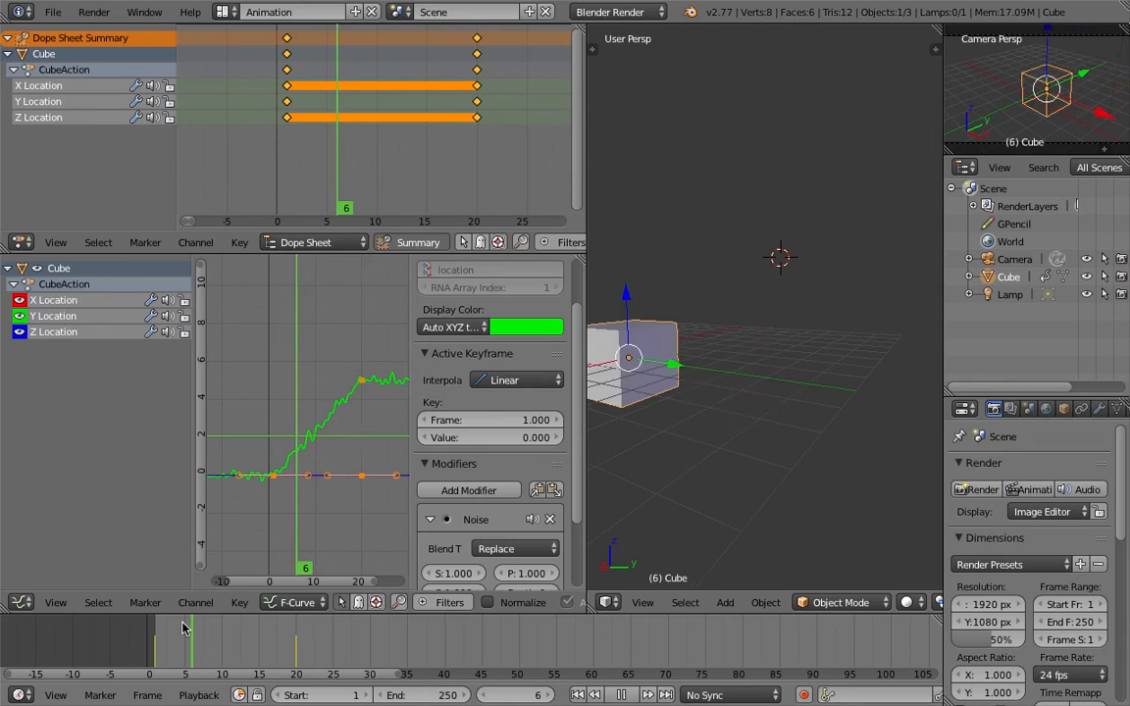
{"action": "key", "text": "alt+a"}
{"action": "scroll", "coordinate": [559, 461], "scroll_direction": "down", "scroll_amount": 3}
{"action": "left_click", "coordinate": [552, 433]}
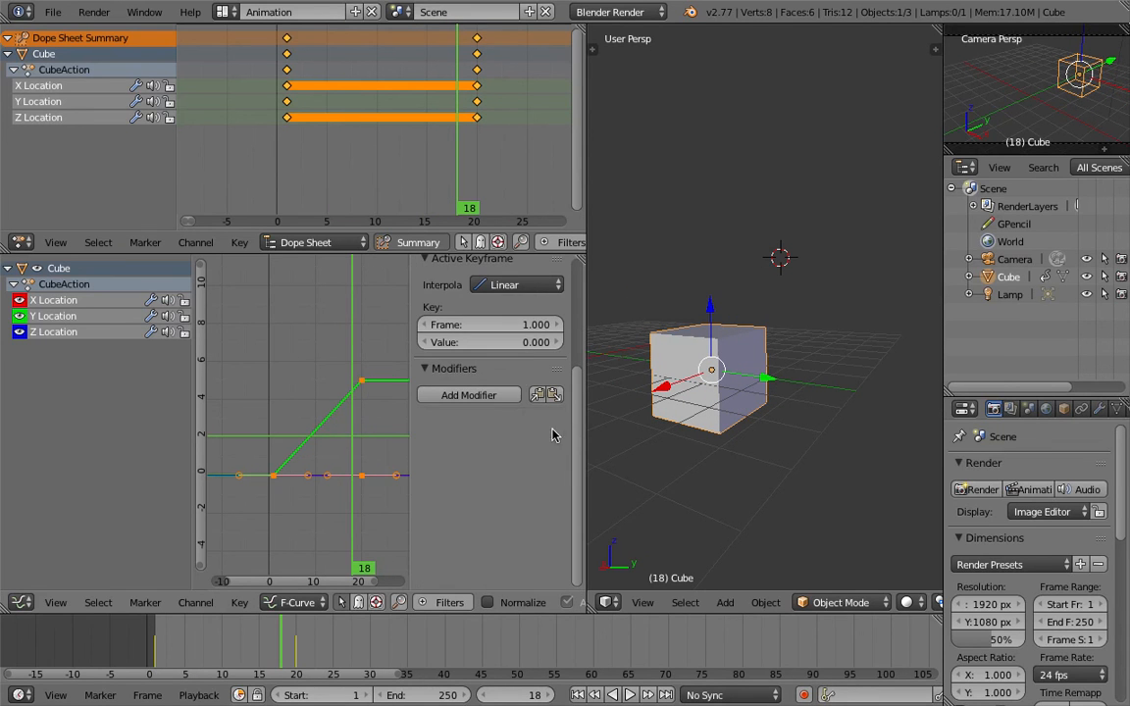
- Try a Stepped Interpolation modifier on the Y Location curve, scrubbing to frame 12 before removing it
{"action": "left_click", "coordinate": [505, 396]}
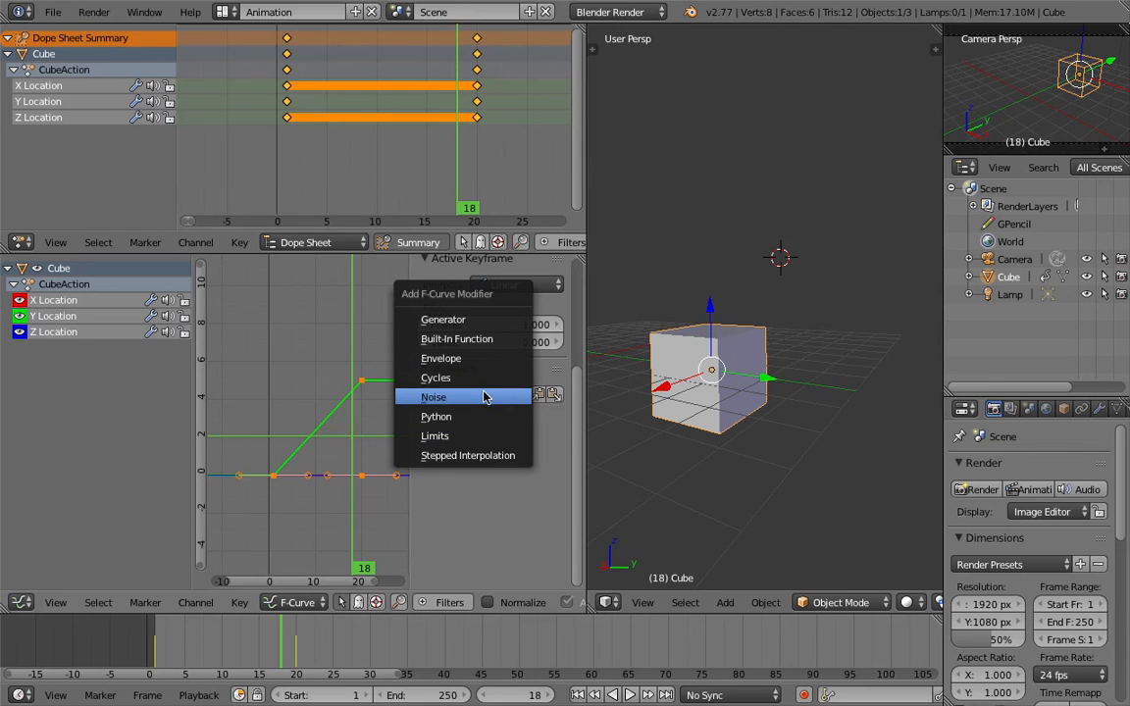
{"action": "left_click", "coordinate": [467, 455]}
{"action": "left_click_drag", "start_coordinate": [186, 639], "coordinate": [238, 627]}
{"action": "scroll", "coordinate": [307, 541], "scroll_direction": "up", "scroll_amount": 3}
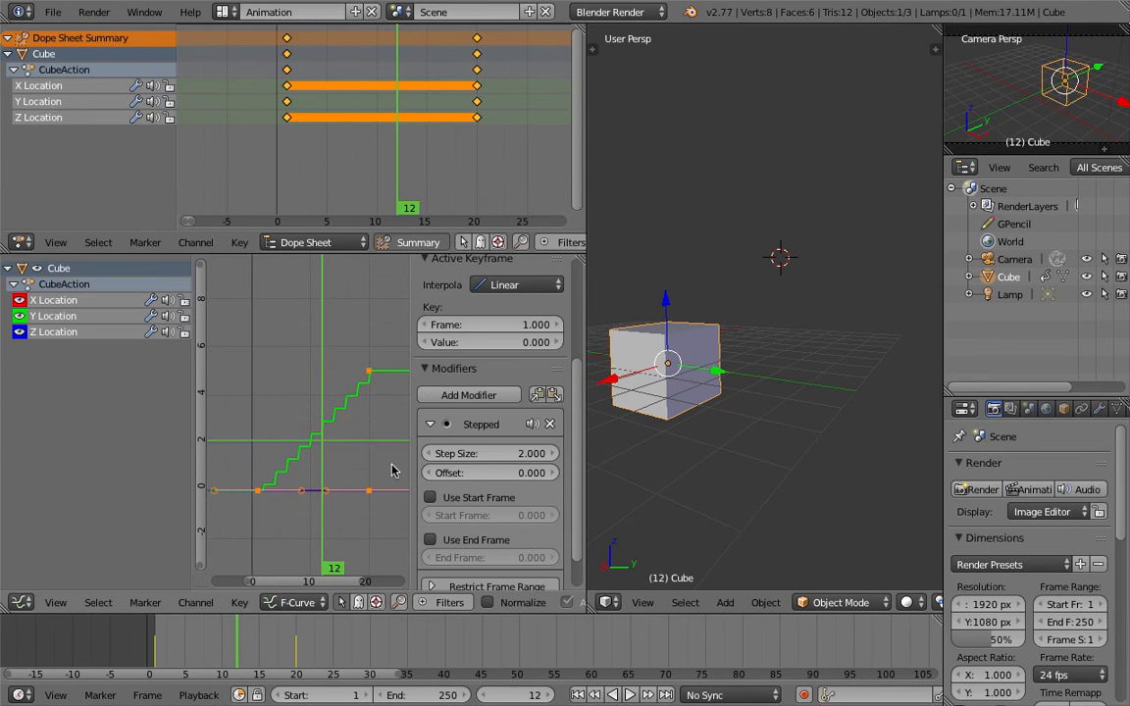
{"action": "left_click", "coordinate": [549, 425]}
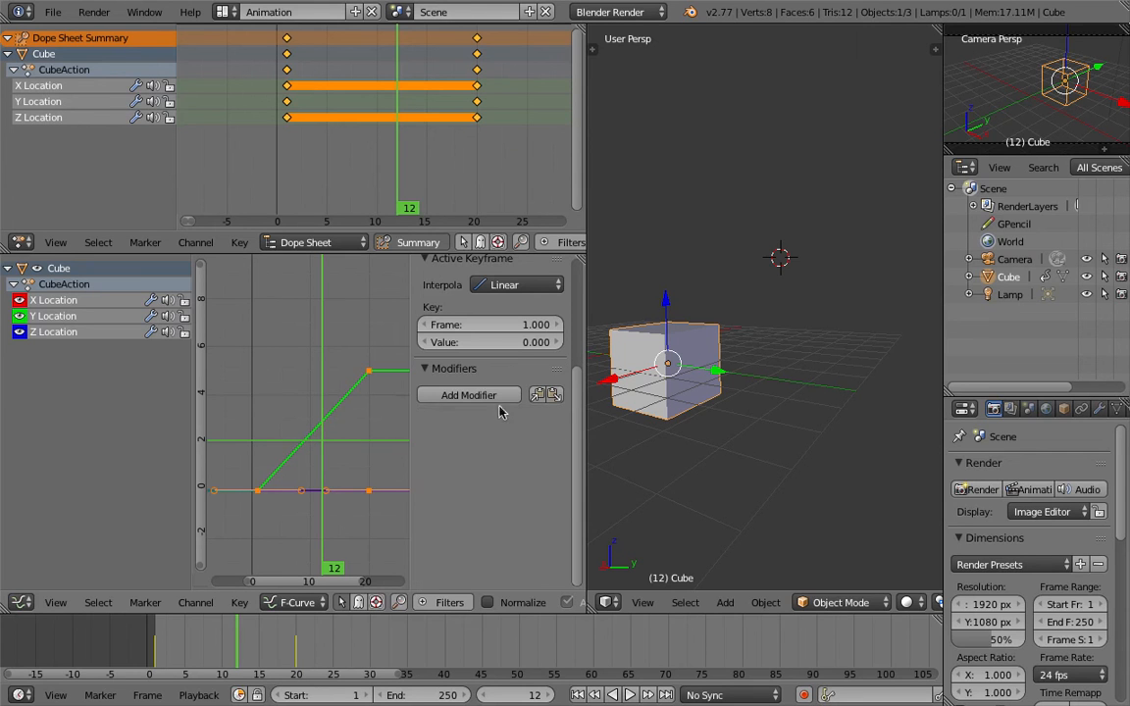
- Add a Cycles modifier to the Y Location curve and preview the repeating motion up to frame 49
{"action": "left_click", "coordinate": [492, 395]}
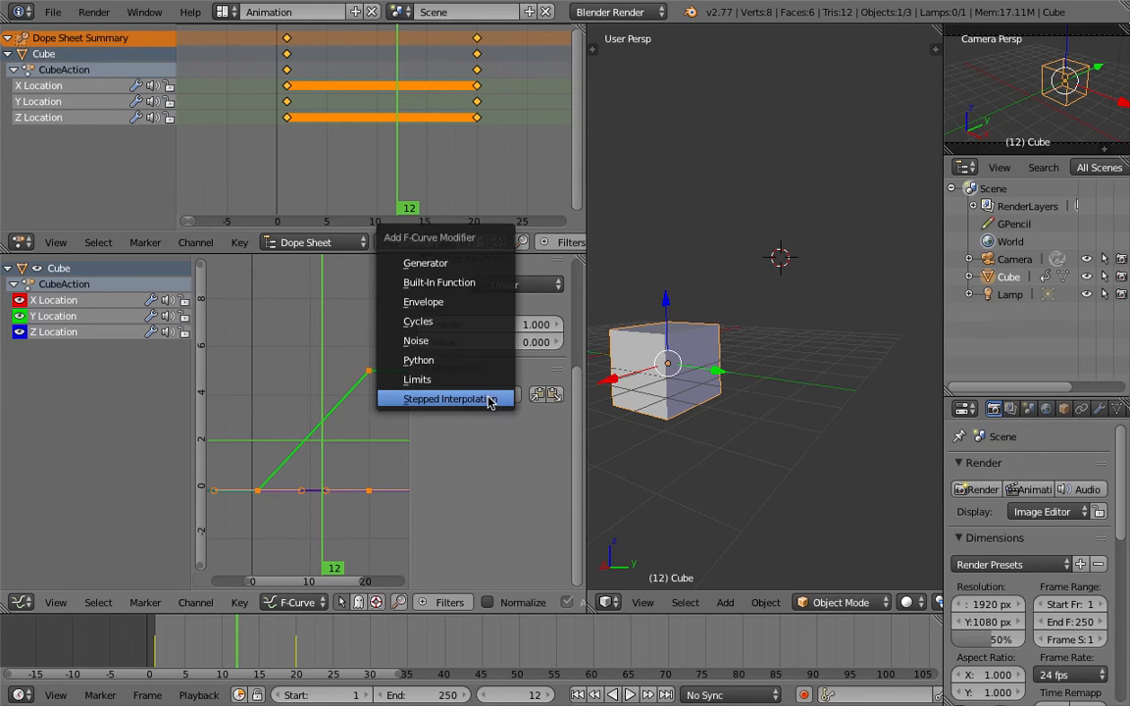
{"action": "left_click", "coordinate": [458, 322]}
{"action": "scroll", "coordinate": [338, 472], "scroll_direction": "down", "scroll_amount": 3}
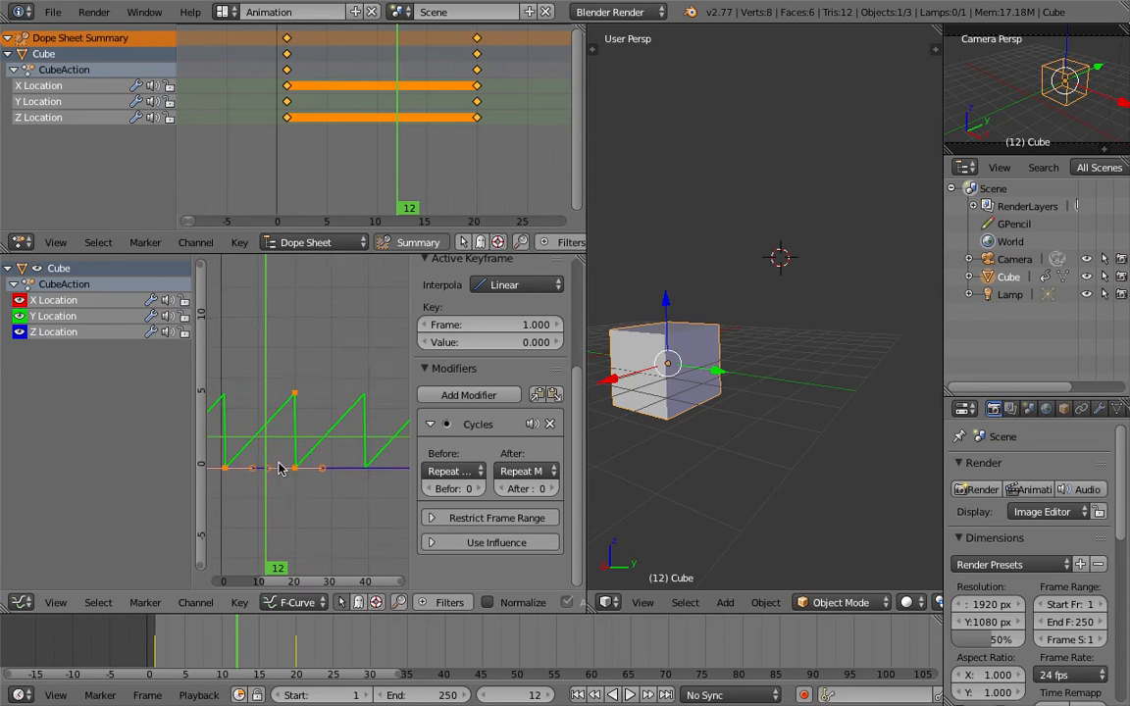
{"action": "key", "text": "alt+a"}
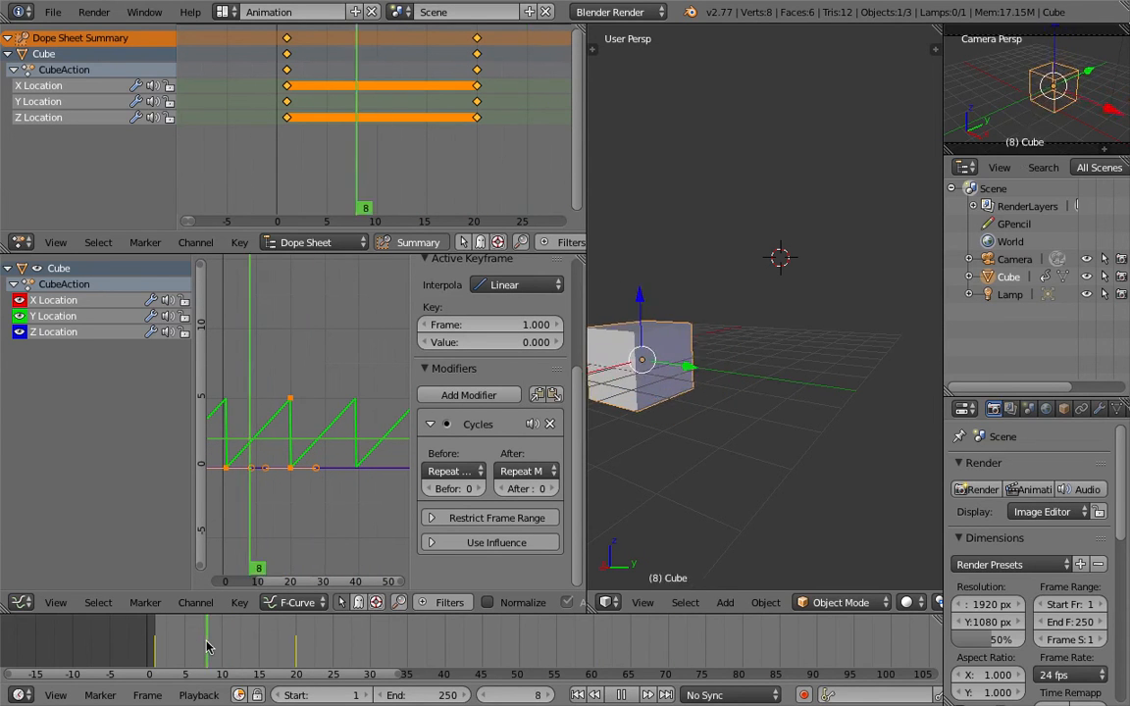
{"action": "scroll", "coordinate": [712, 396], "scroll_direction": "down", "scroll_amount": 4}
{"action": "key", "text": "alt+a"}
{"action": "left_click_drag", "start_coordinate": [165, 658], "coordinate": [512, 628]}
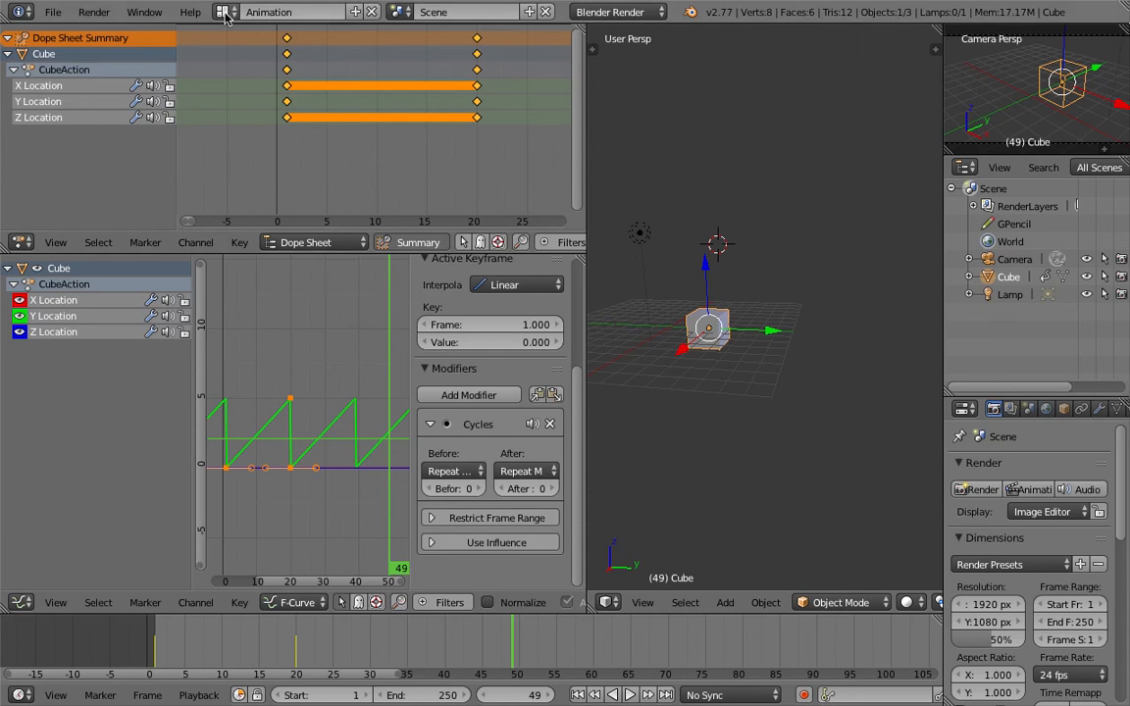
- Start a fresh scene by reloading the start-up file
{"action": "left_click", "coordinate": [54, 15]}
{"action": "left_click", "coordinate": [57, 31]}
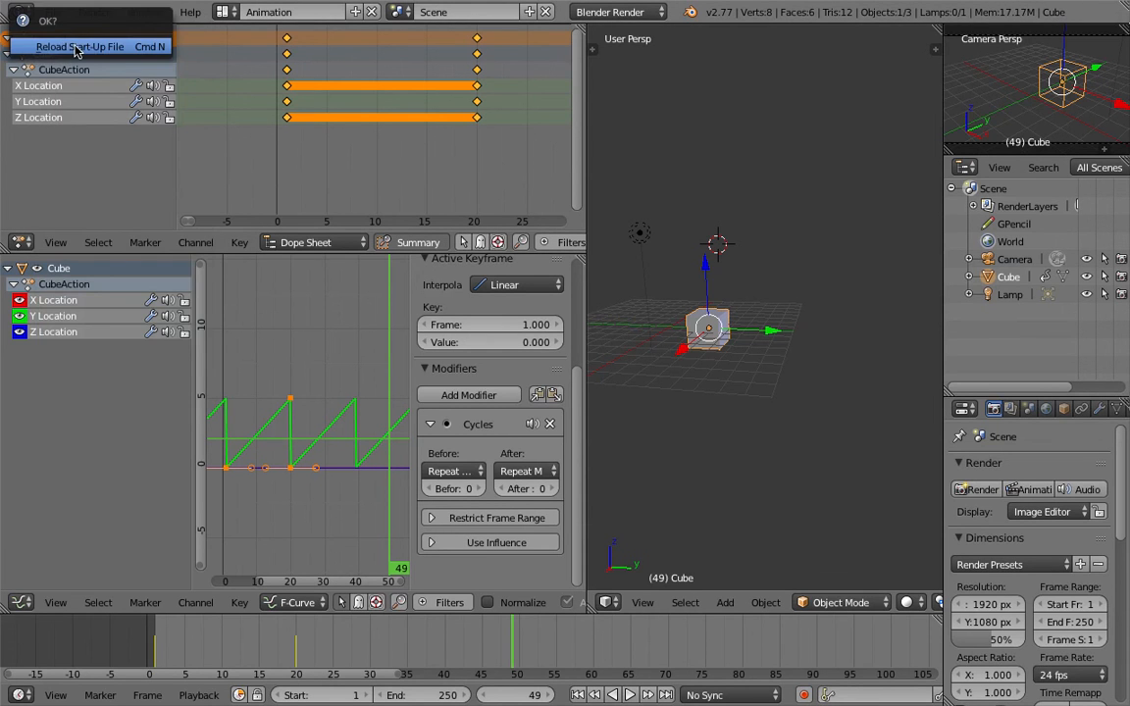
{"action": "left_click", "coordinate": [82, 47]}
{"action": "middle_click_drag", "start_coordinate": [640, 305], "coordinate": [539, 304]}
- Switch to the Compositing screen layout and leave the camera perspective in its 3D view
{"action": "left_click", "coordinate": [223, 13]}
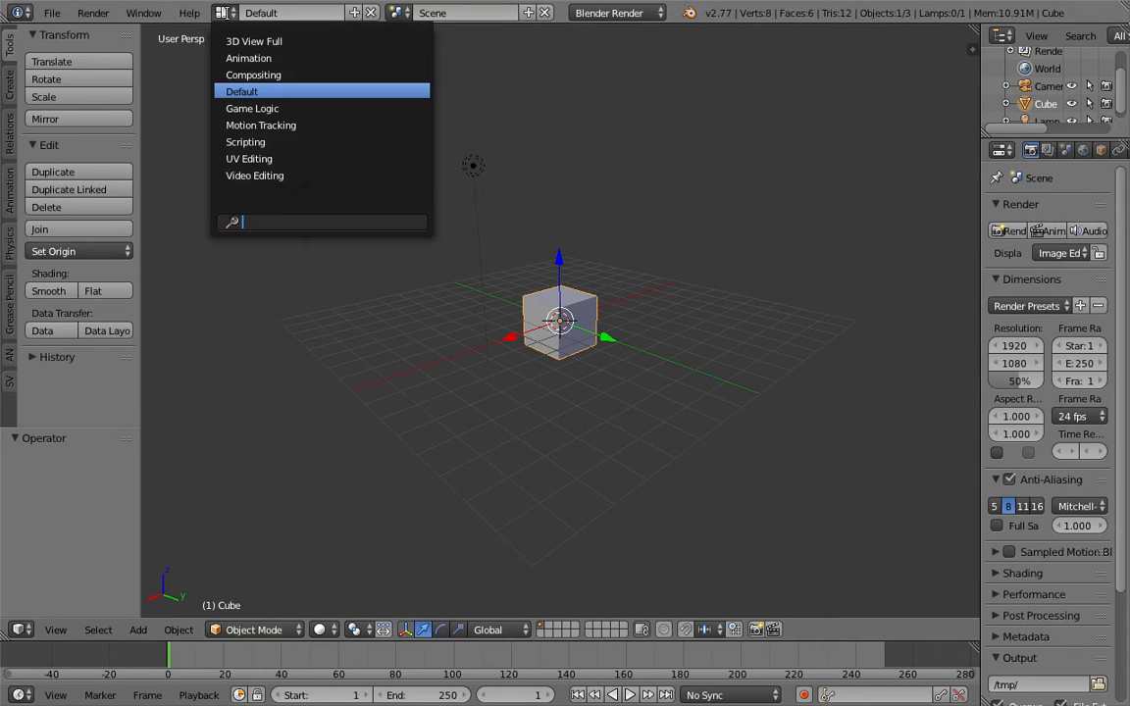
{"action": "left_click", "coordinate": [247, 74]}
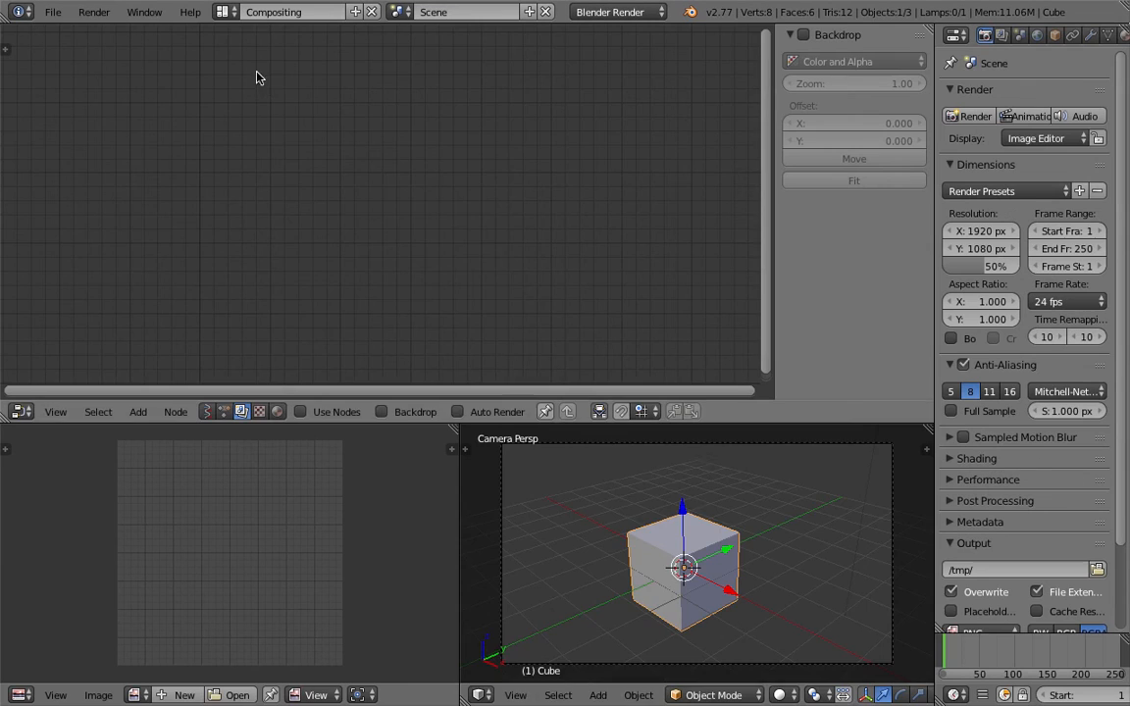
{"action": "middle_click_drag", "start_coordinate": [667, 510], "coordinate": [701, 505]}
- Give the 3D view more height and set the node editor to the Animation Nodes tree type
{"action": "left_click_drag", "start_coordinate": [769, 421], "coordinate": [769, 348]}
{"action": "middle_click_drag", "start_coordinate": [767, 393], "coordinate": [751, 461]}
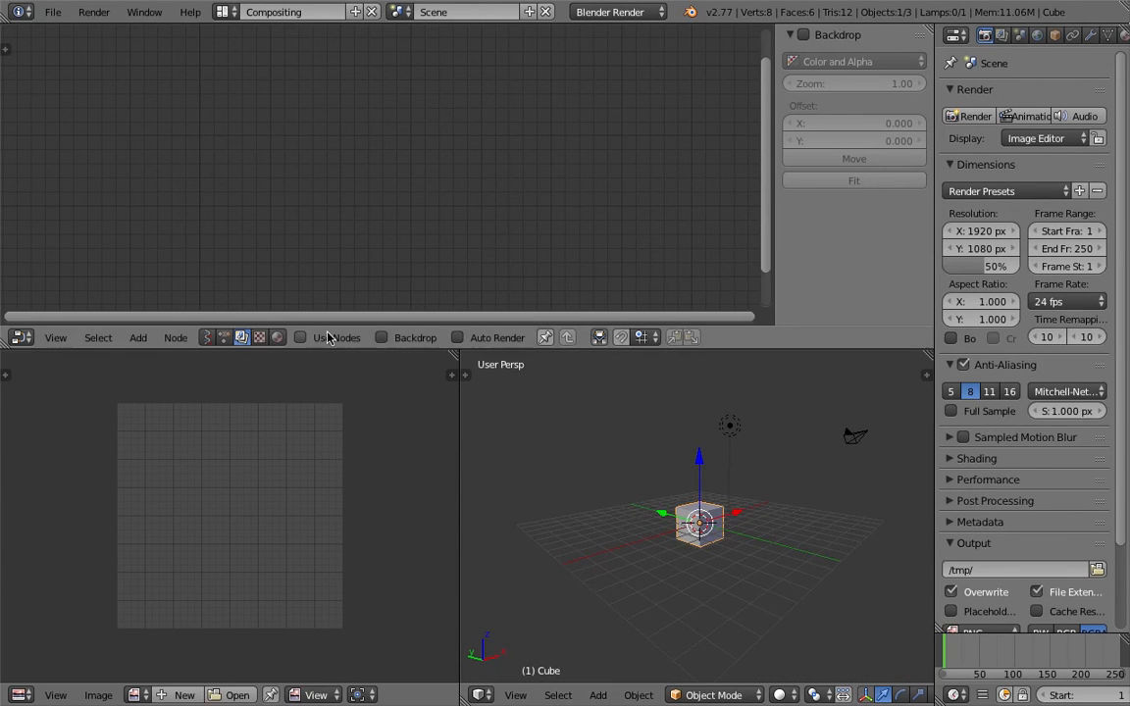
{"action": "left_click", "coordinate": [223, 338]}
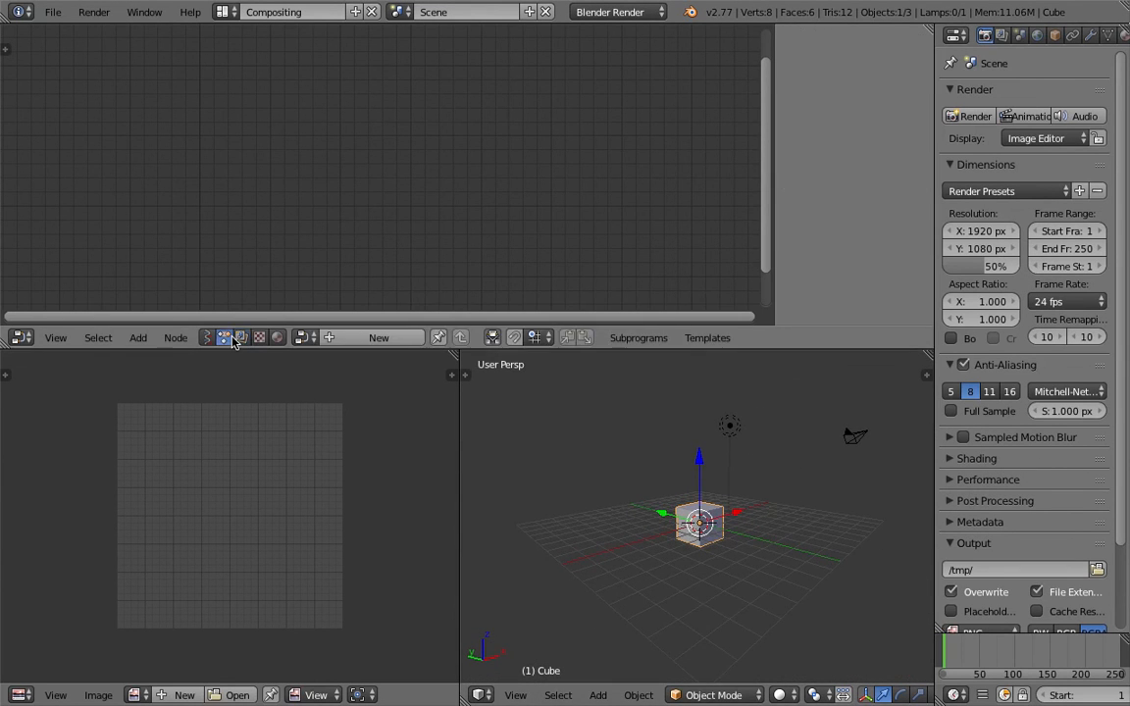
- Create a new Animation Nodes tree in the node editor
{"action": "left_click", "coordinate": [390, 339]}
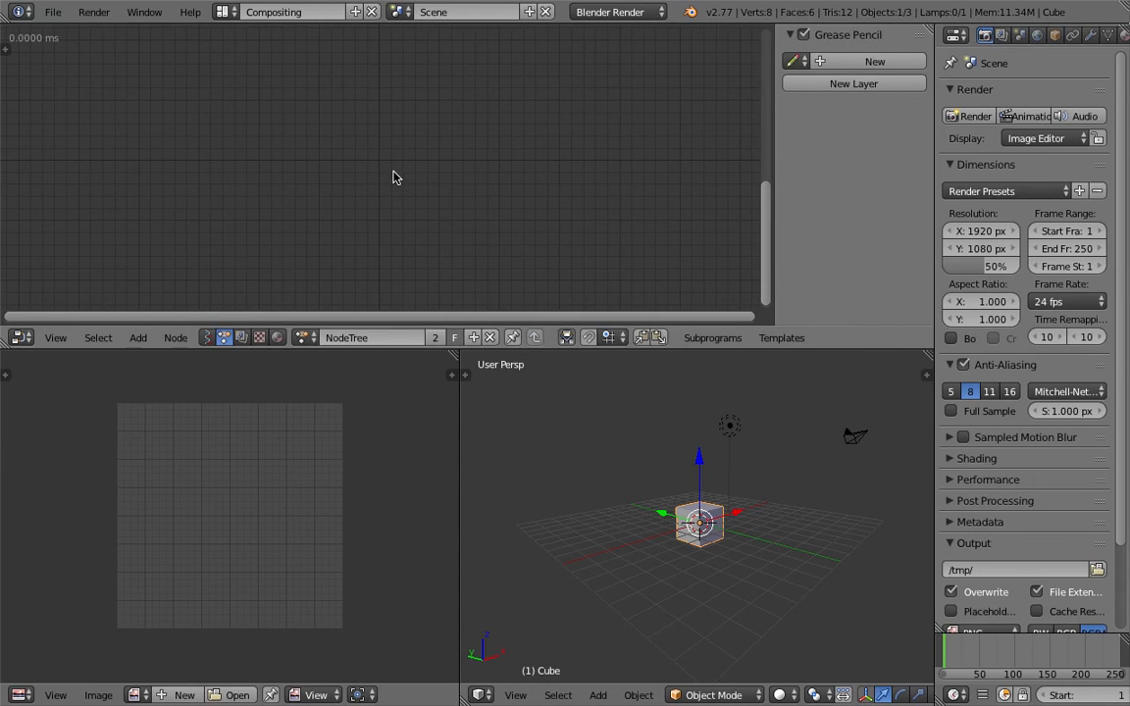
{"action": "mouse_move", "coordinate": [780, 500]}
{"action": "middle_mouse_down"}
{"action": "mouse_move", "coordinate": [765, 522]}
{"action": "mouse_move", "coordinate": [784, 487]}
{"action": "middle_mouse_up"}
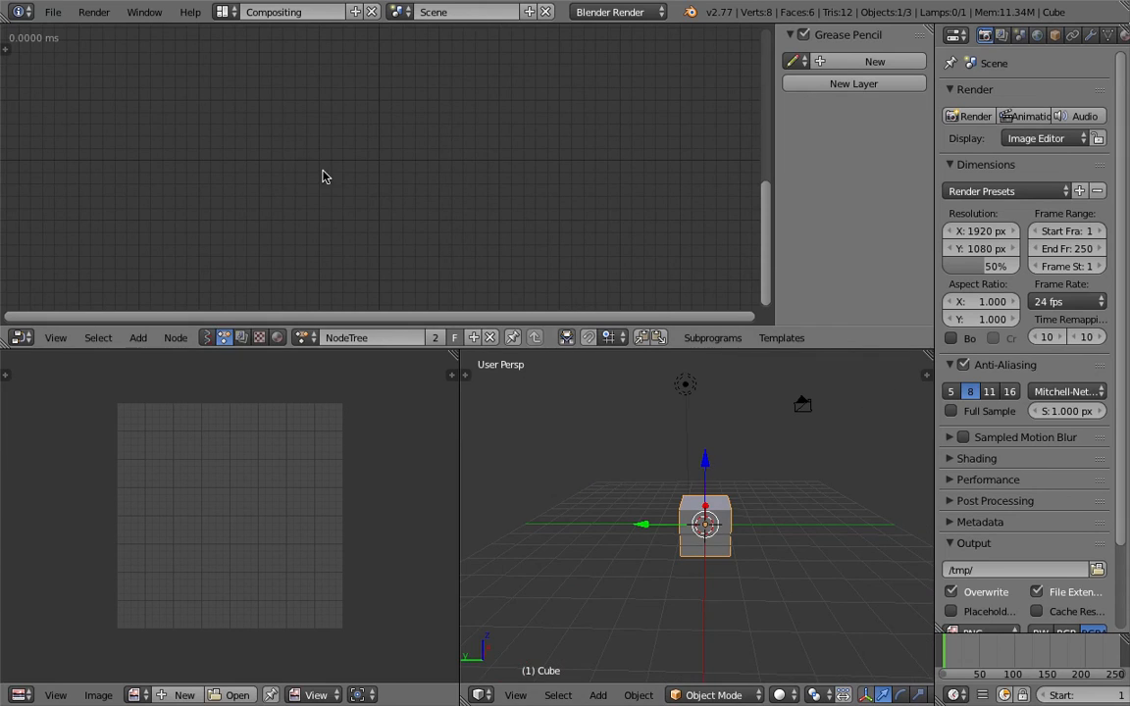
- Switch to Sublime Text, review the procedural animation notes in AN_and_animation.txt, and return to Blender
{"action": "scroll", "coordinate": [562, 337], "scroll_direction": "left", "scroll_amount": 3}
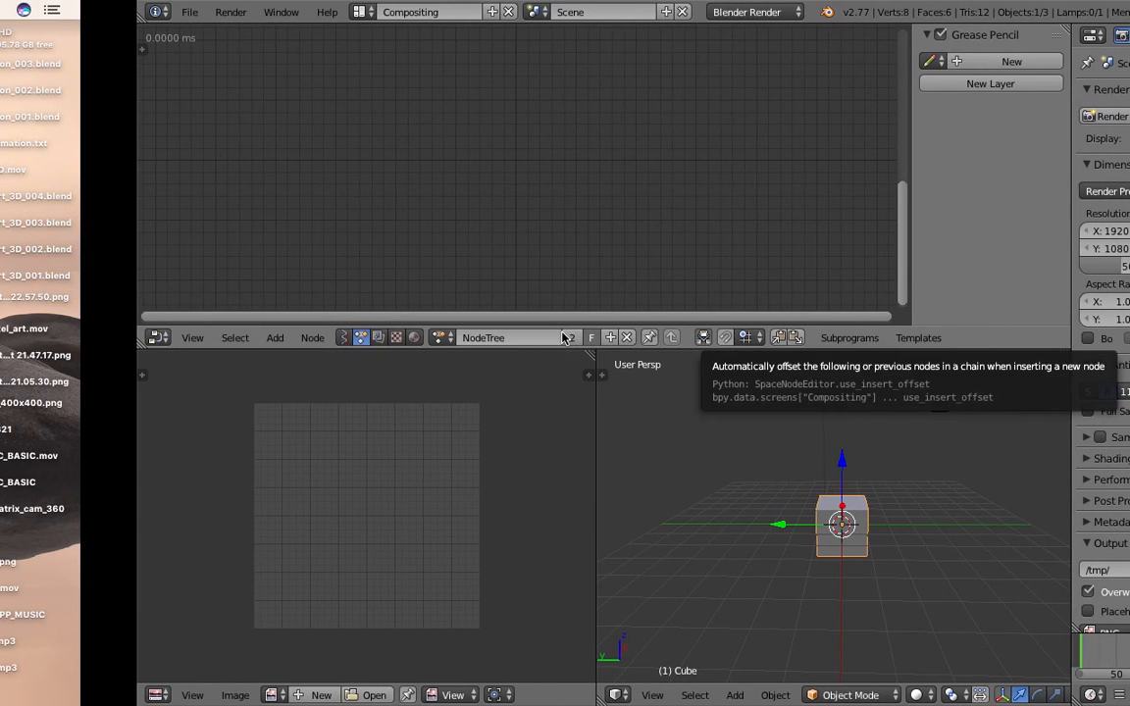
{"action": "scroll", "coordinate": [562, 337], "scroll_direction": "left", "scroll_amount": 5}
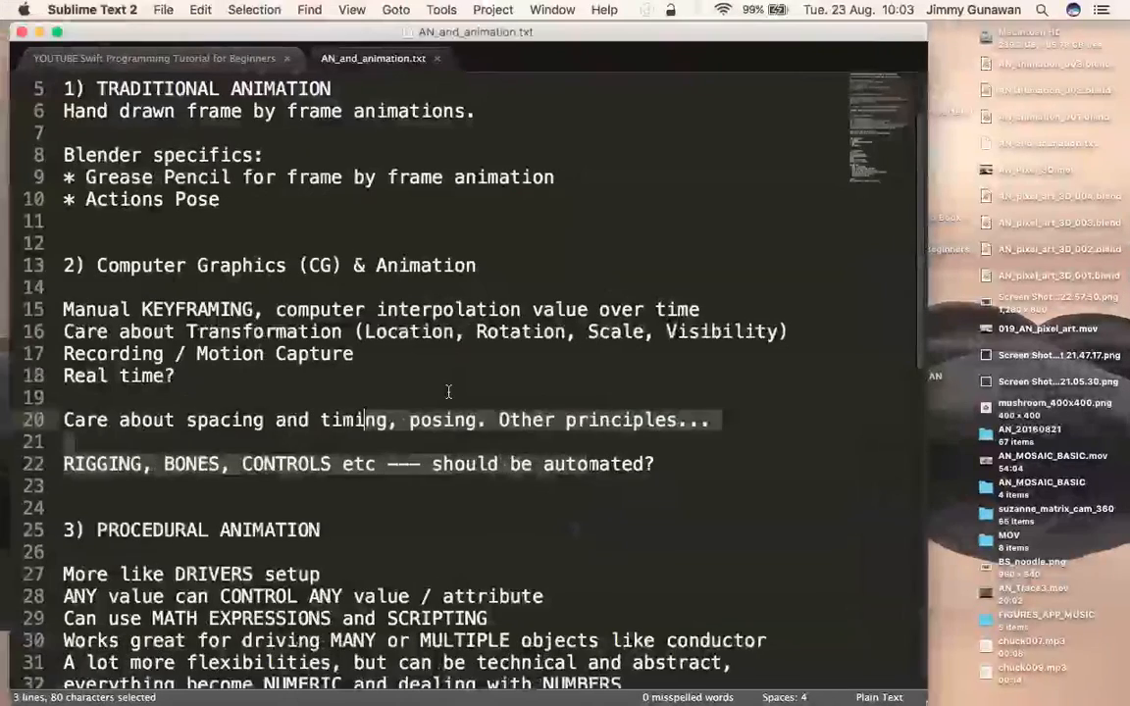
{"action": "left_click", "coordinate": [450, 398]}
{"action": "scroll", "coordinate": [441, 407], "scroll_direction": "down", "scroll_amount": 3}
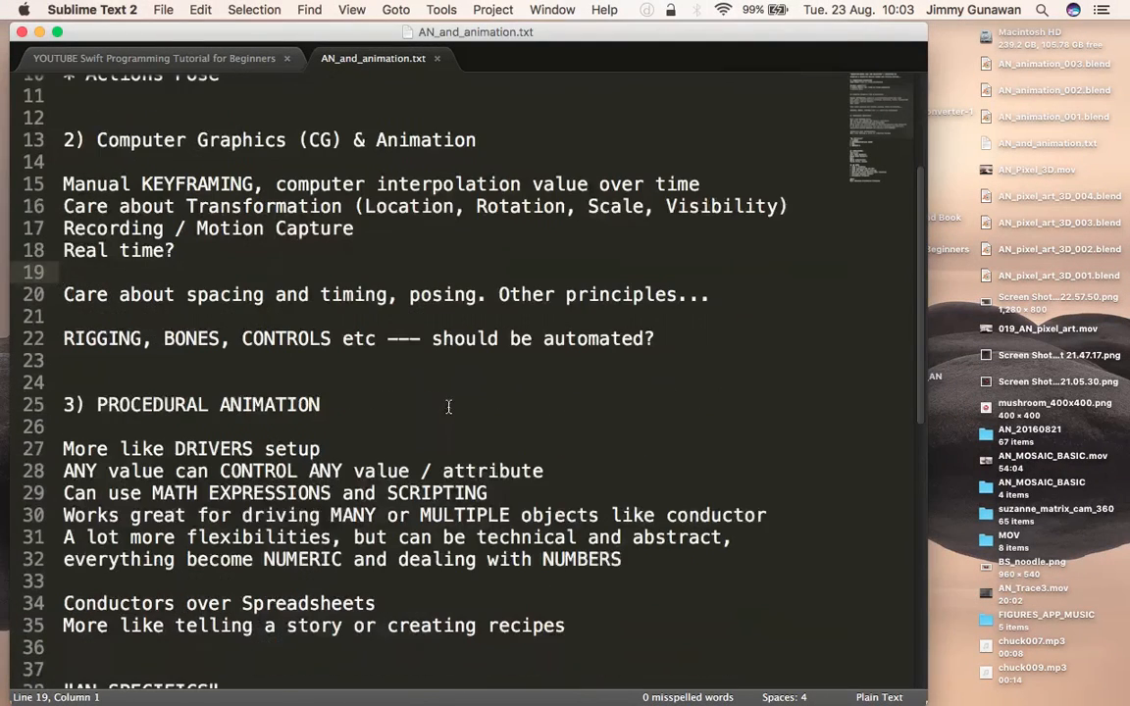
{"action": "scroll", "coordinate": [437, 414], "scroll_direction": "down", "scroll_amount": 3}
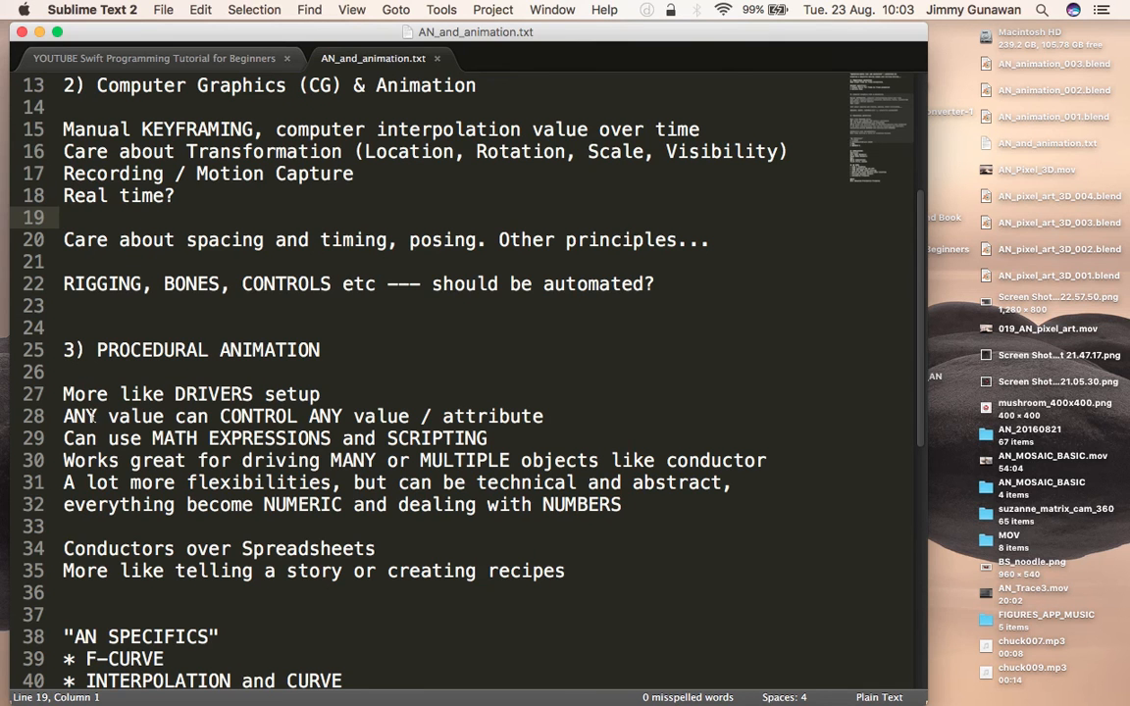
{"action": "left_click", "coordinate": [66, 418]}
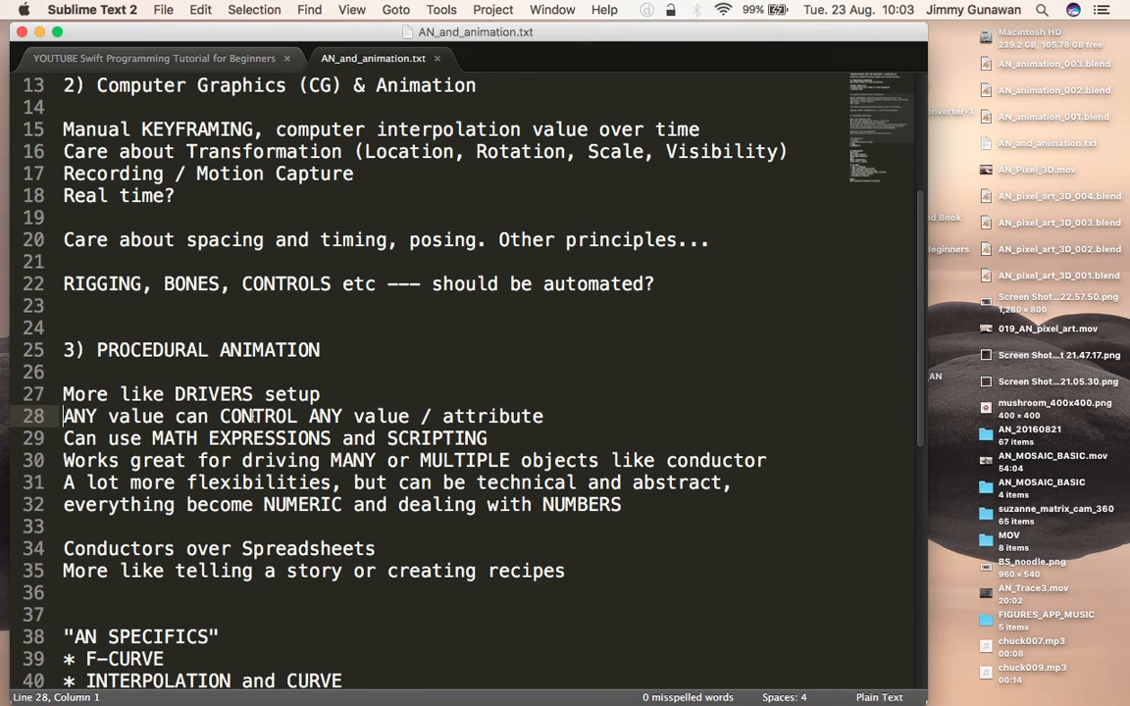
{"action": "left_click", "coordinate": [320, 393]}
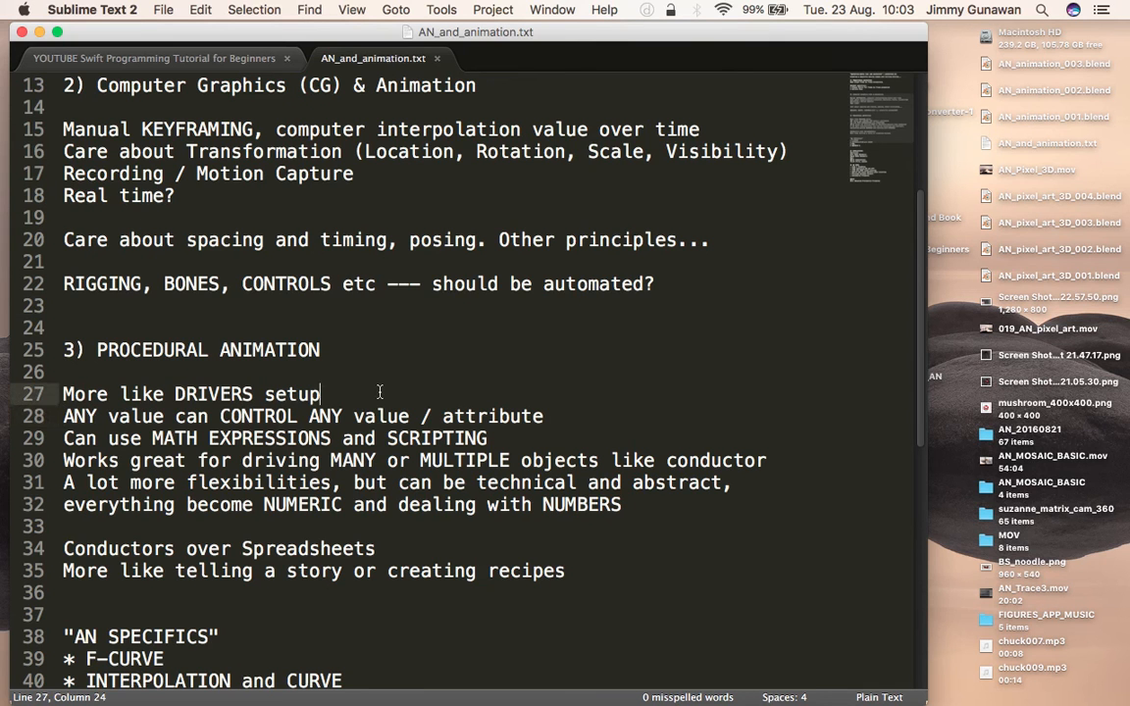
{"action": "key", "text": "ctrl+Right"}
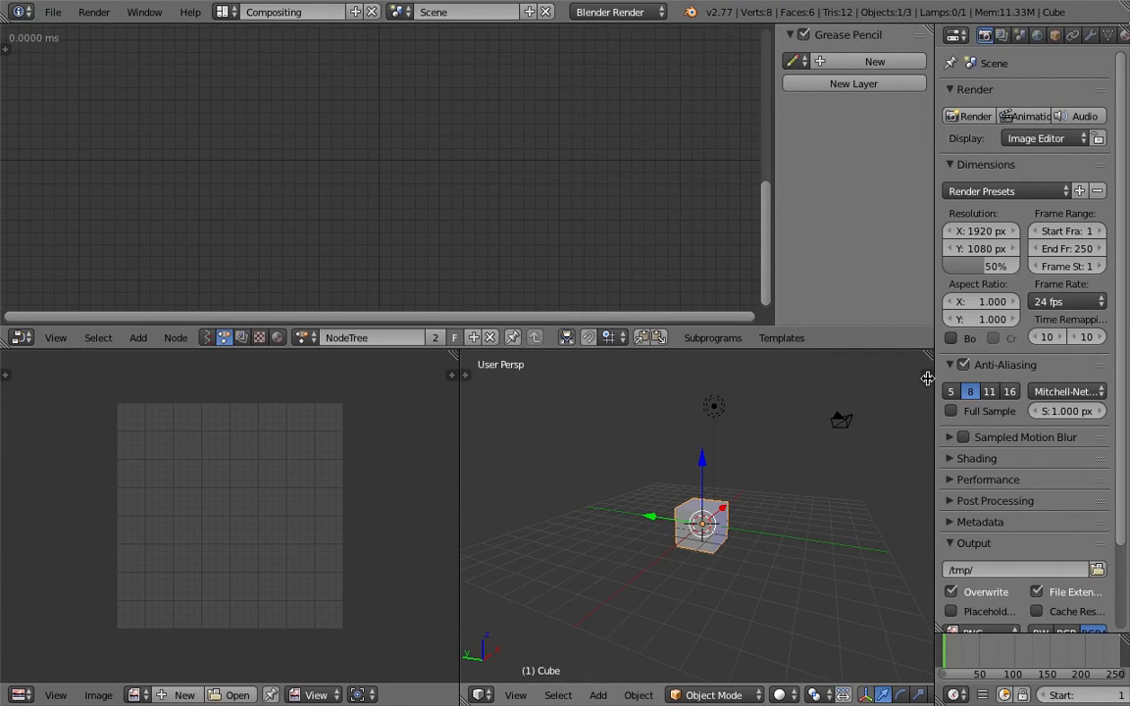
- Show the cube's transform properties at frame 5 and give the 3D view more width
{"action": "key", "text": "n"}
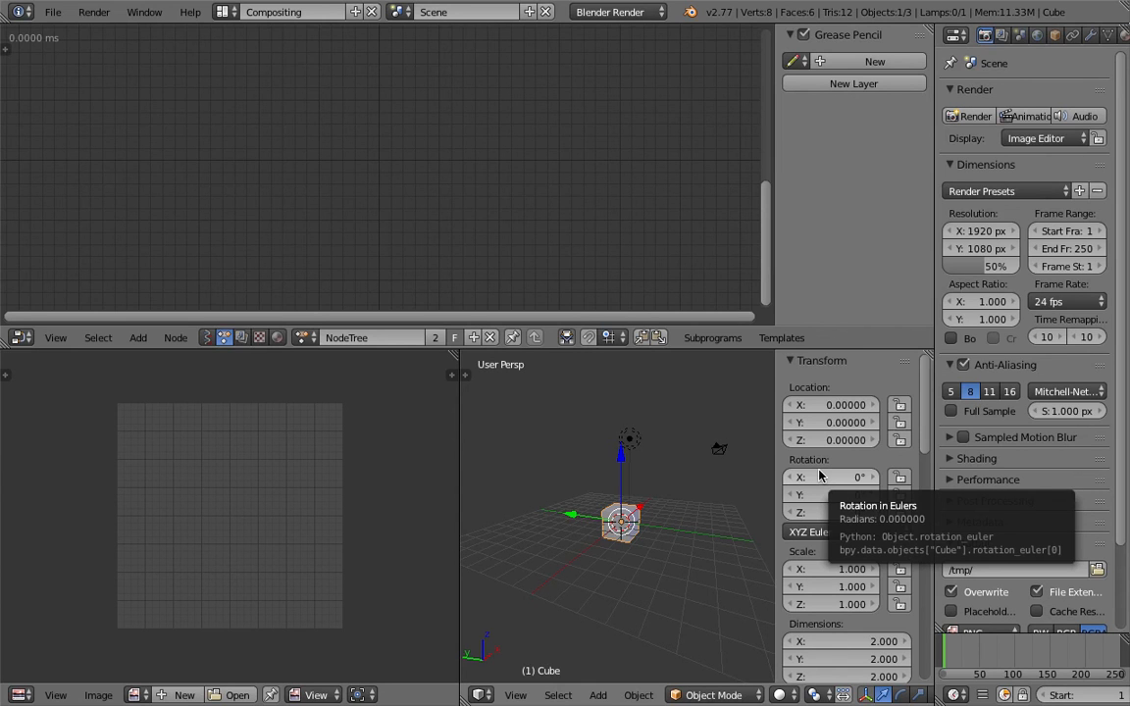
{"action": "left_click_drag", "start_coordinate": [974, 656], "coordinate": [948, 651]}
{"action": "middle_click_drag", "start_coordinate": [622, 472], "coordinate": [559, 504]}
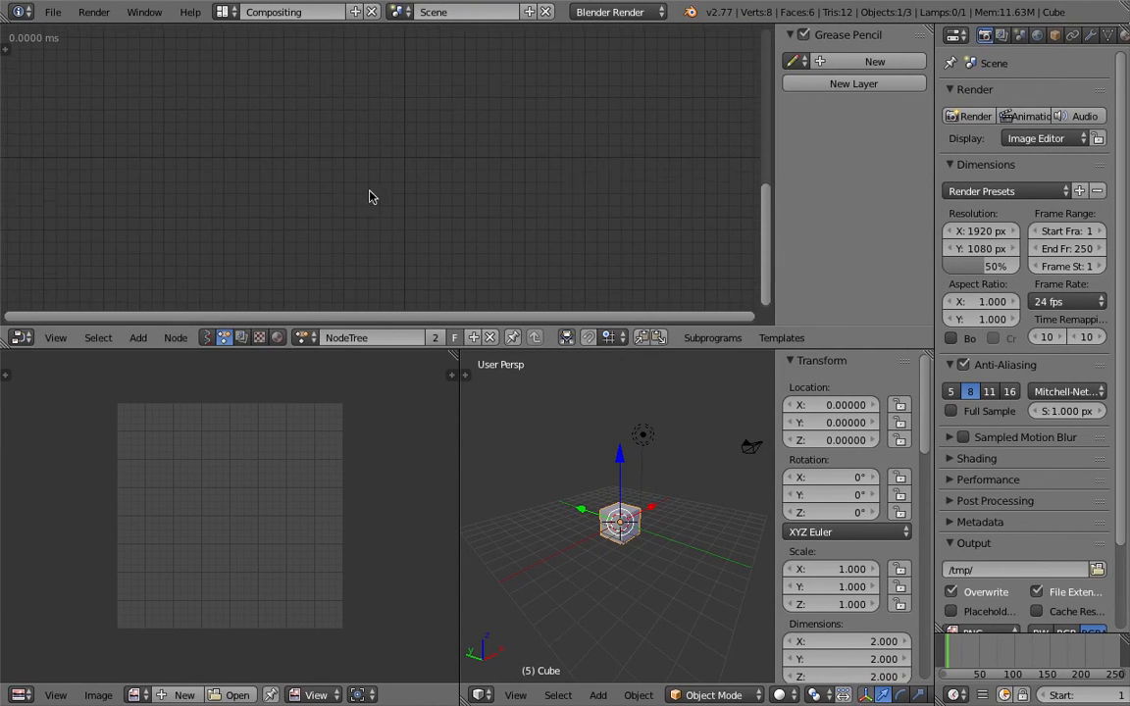
{"action": "left_click_drag", "start_coordinate": [775, 145], "coordinate": [809, 145]}
{"action": "scroll", "coordinate": [677, 486], "scroll_direction": "up", "scroll_amount": 3}
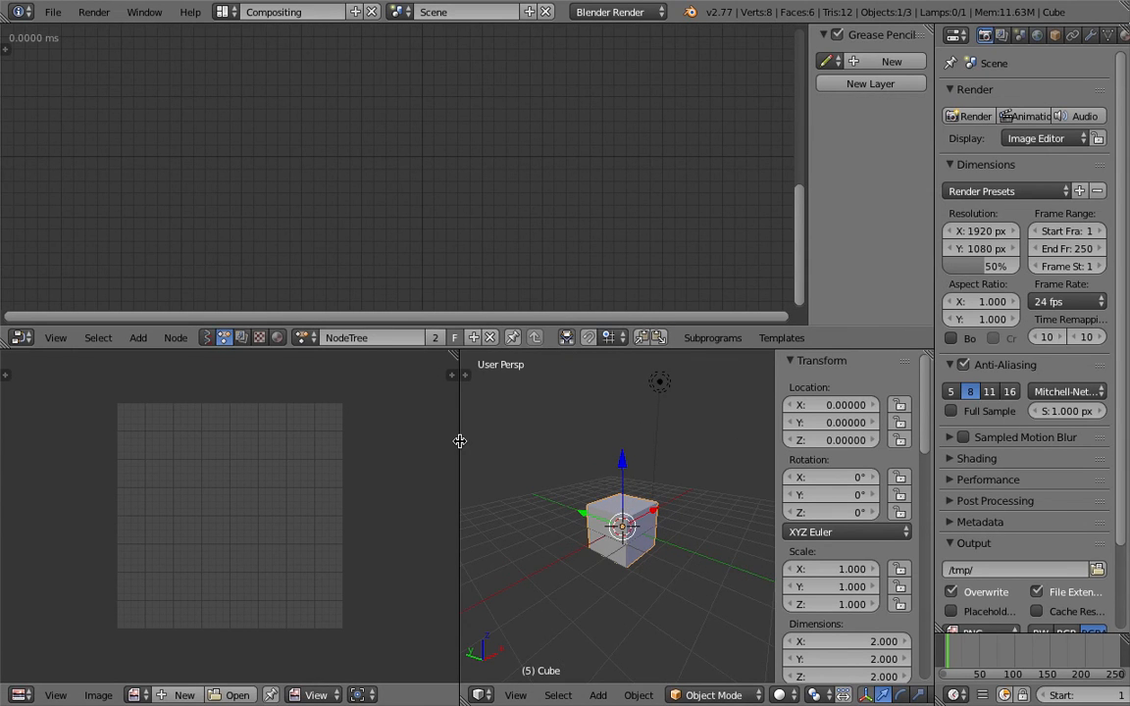
{"action": "left_click_drag", "start_coordinate": [456, 448], "coordinate": [359, 447]}
{"action": "middle_click_drag", "start_coordinate": [558, 511], "coordinate": [590, 508]}
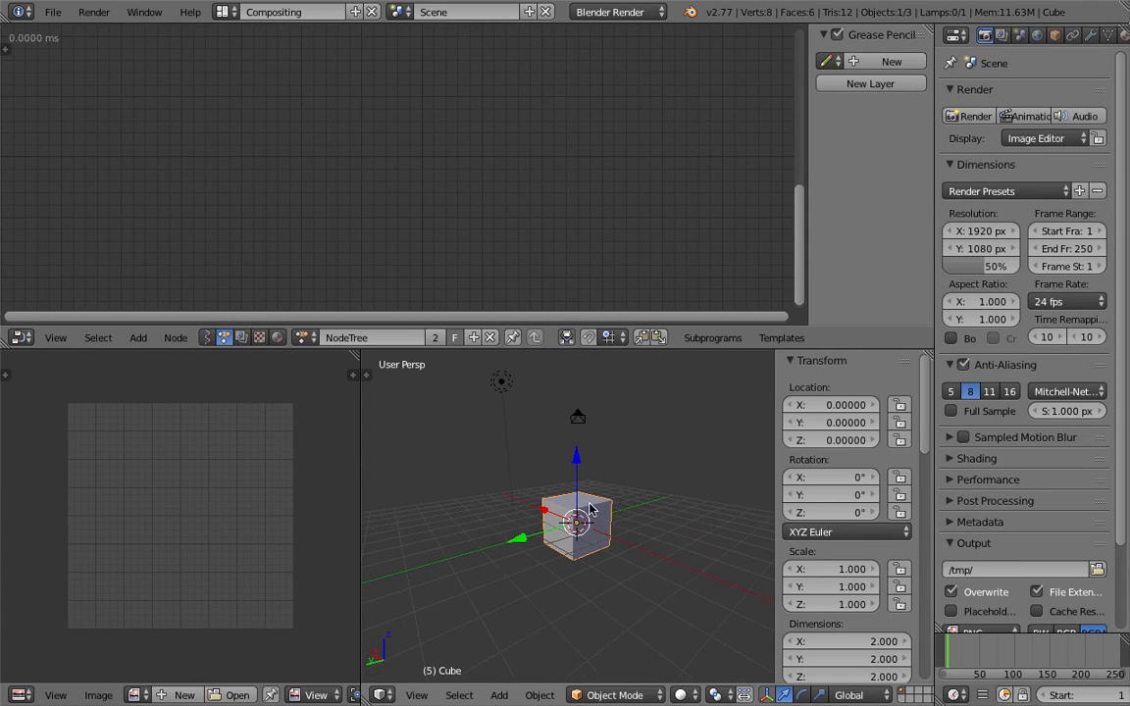
- Add an Object Transforms Output node to the tree and assign Cube as its object
{"action": "key", "text": "shift+a"}
{"action": "left_click", "coordinate": [371, 144]}
{"action": "type", "text": "object tr"}
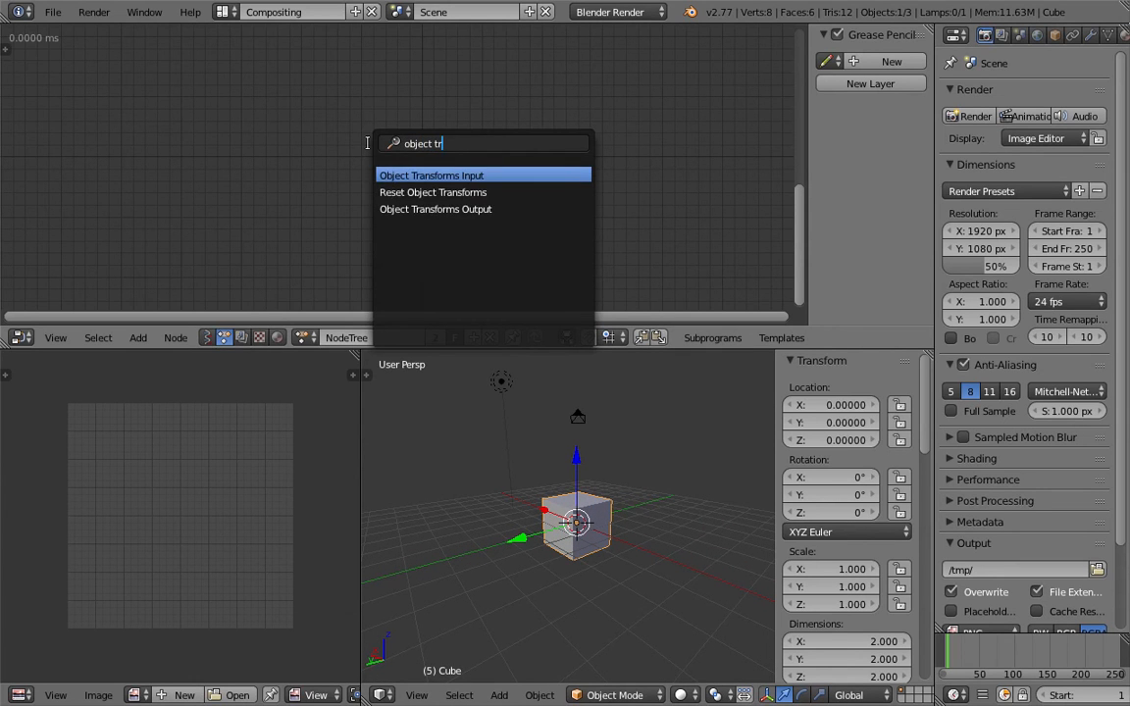
{"action": "key", "text": "Down"}
{"action": "key", "text": "Return"}
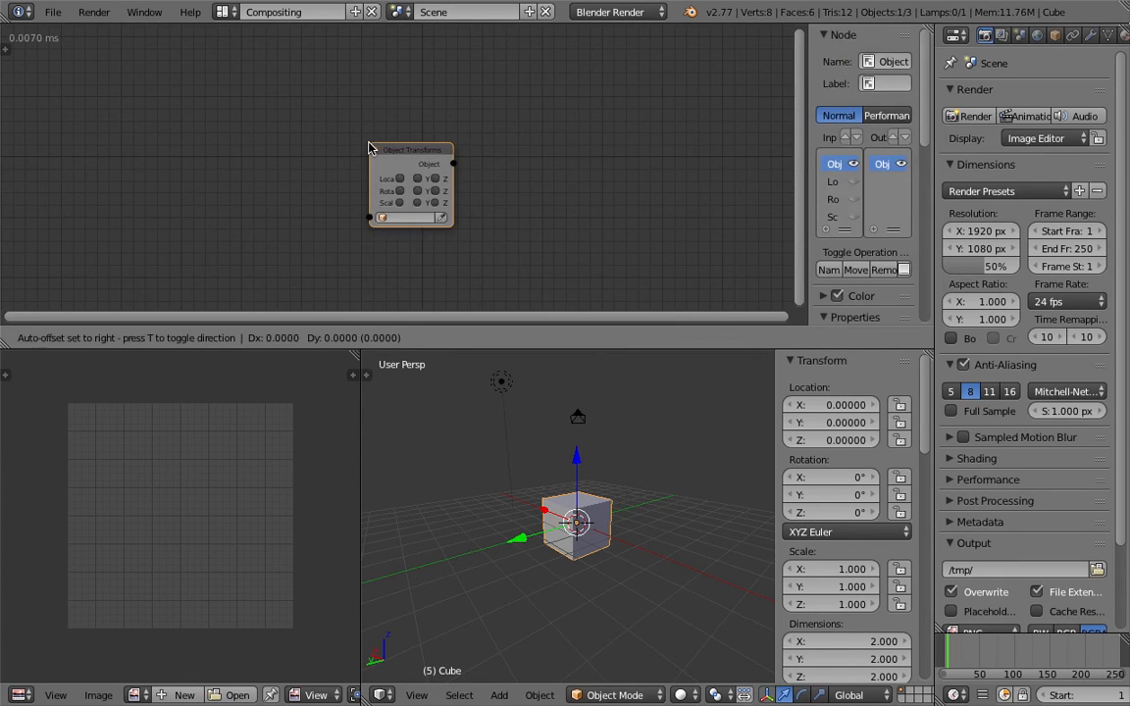
{"action": "left_click", "coordinate": [385, 140]}
{"action": "left_click_drag", "start_coordinate": [425, 149], "coordinate": [496, 129]}
{"action": "scroll", "coordinate": [497, 177], "scroll_direction": "up", "scroll_amount": 2}
{"action": "left_click", "coordinate": [545, 200]}
{"action": "middle_click_drag", "start_coordinate": [581, 532], "coordinate": [576, 528]}
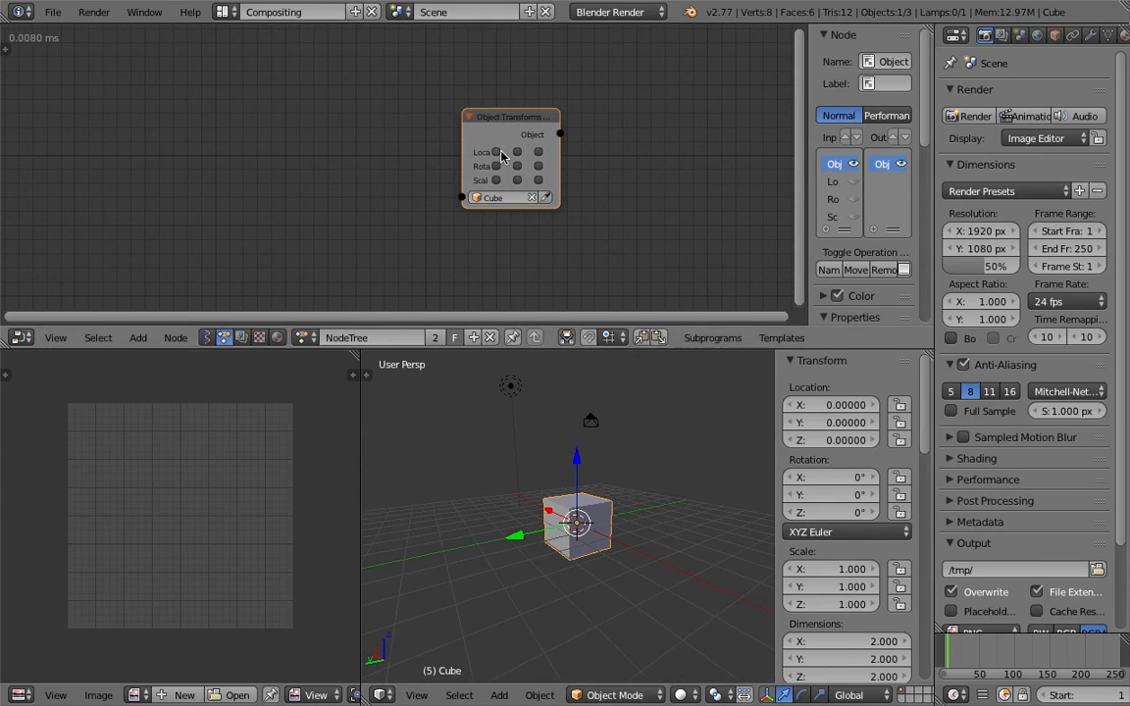
- Enable the X, Y and Z location channels on the Object Transforms Output node and shift it aside
{"action": "left_click", "coordinate": [497, 153]}
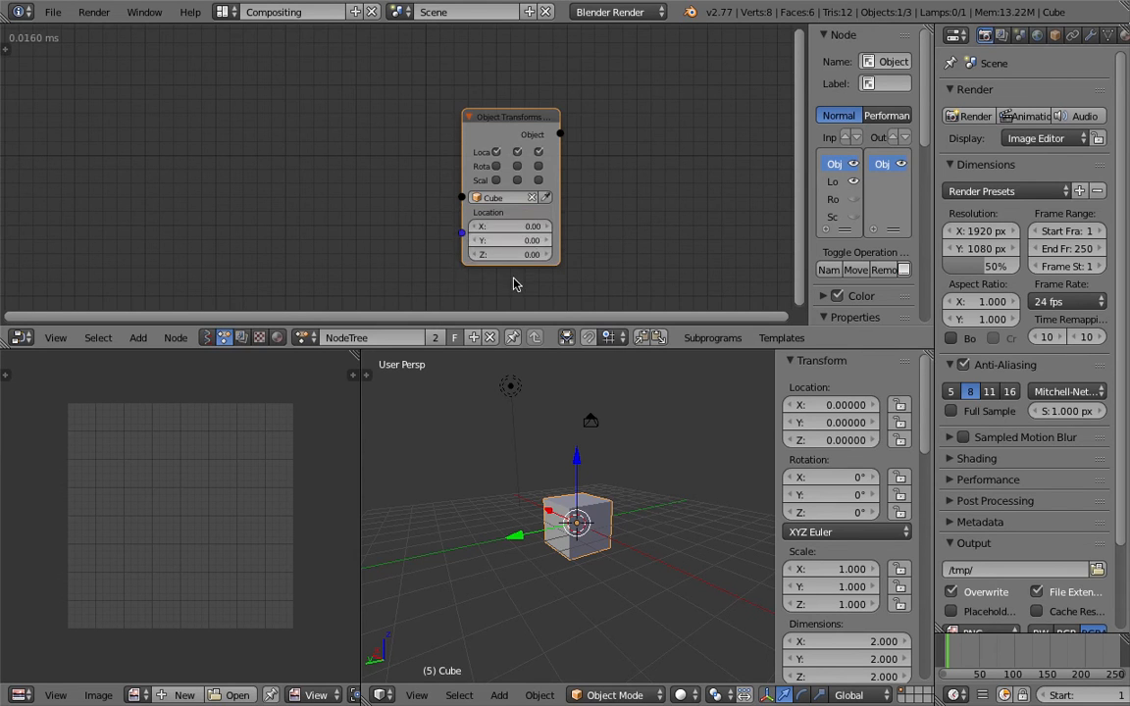
{"action": "left_click_drag", "start_coordinate": [534, 120], "coordinate": [587, 101]}
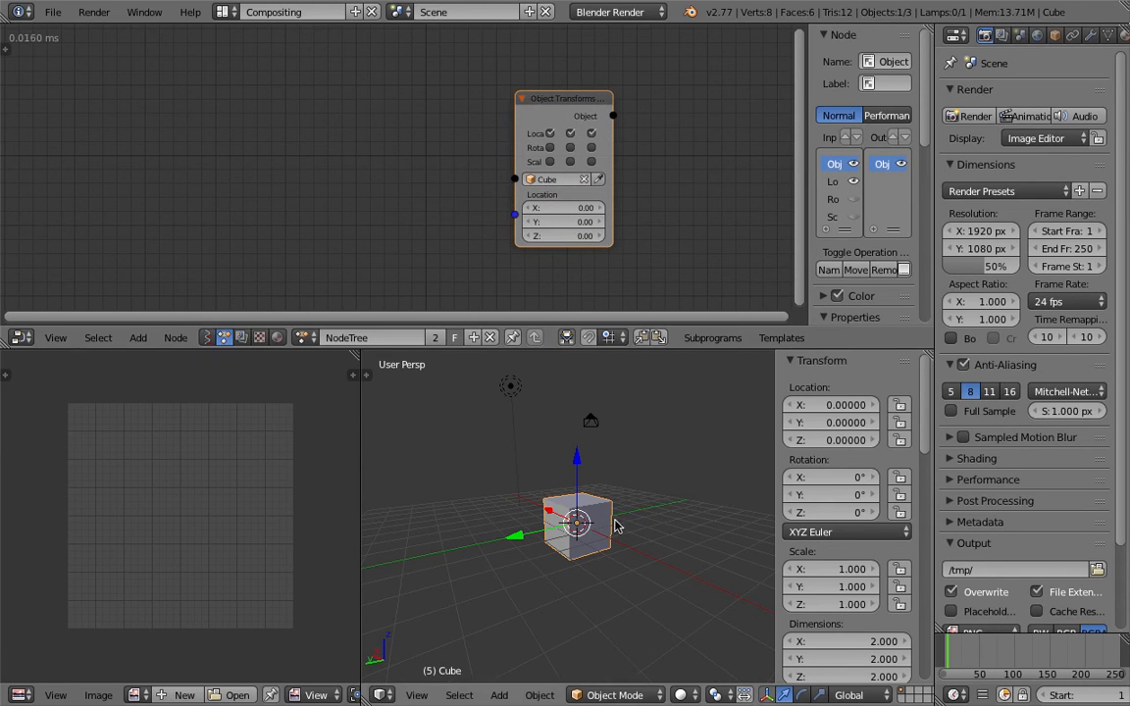
{"action": "middle_click_drag", "start_coordinate": [577, 512], "coordinate": [577, 535]}
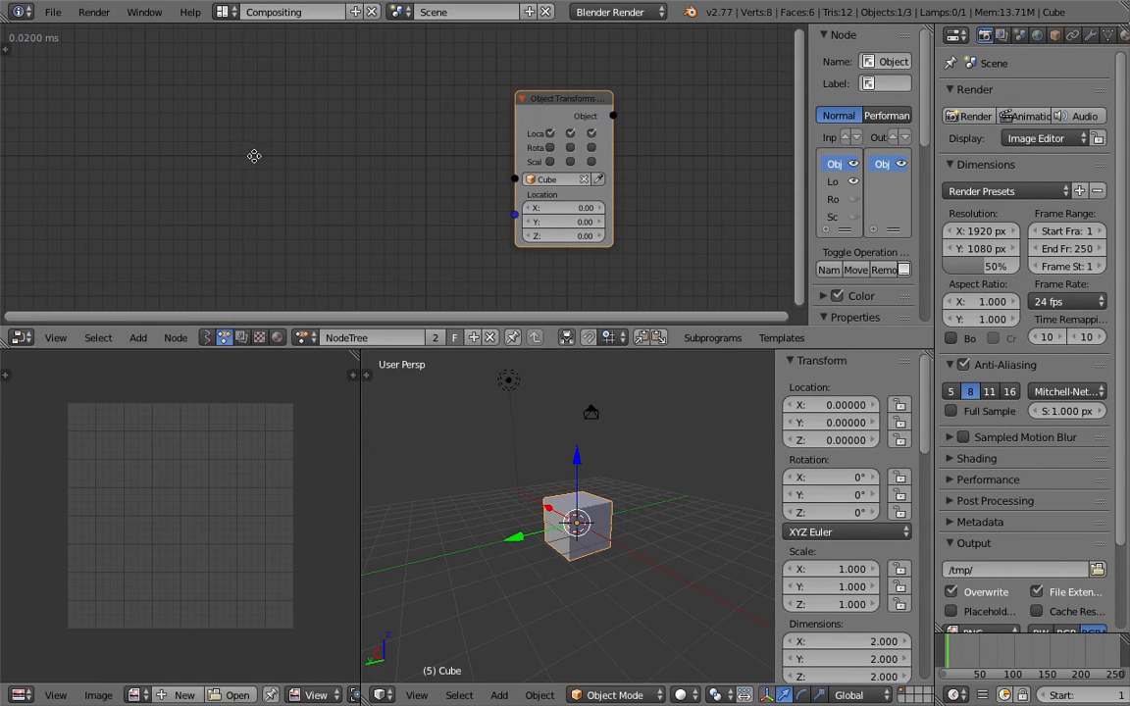
- Add a Time Info node and link its Frame output to the Location input of Object Transforms Output
{"action": "key", "text": "shift+a"}
{"action": "left_click", "coordinate": [252, 157]}
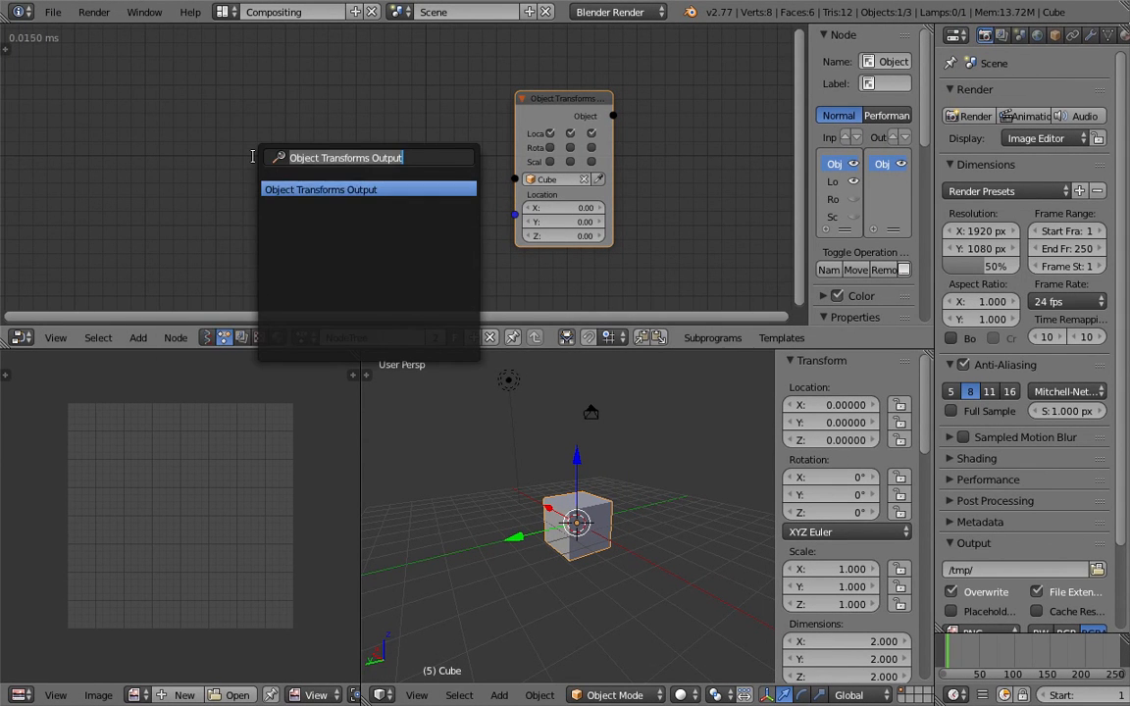
{"action": "key", "text": "BackSpace"}
{"action": "type", "text": "time"}
{"action": "key", "text": "Down"}
{"action": "key", "text": "Down"}
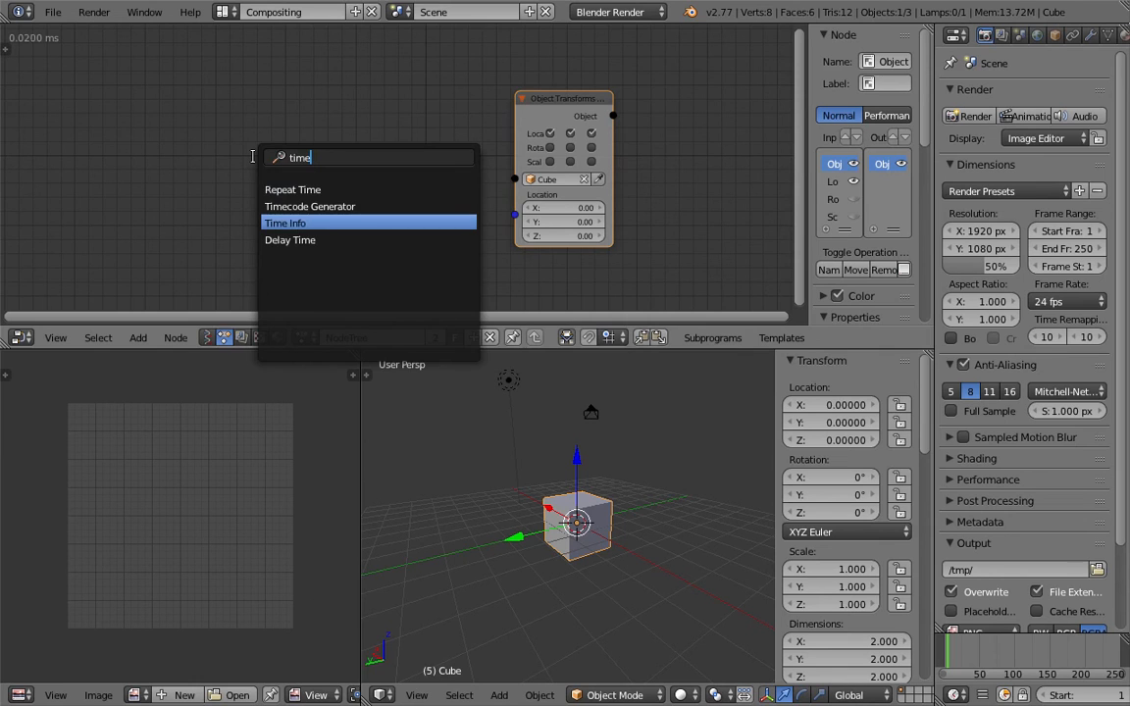
{"action": "key", "text": "Return"}
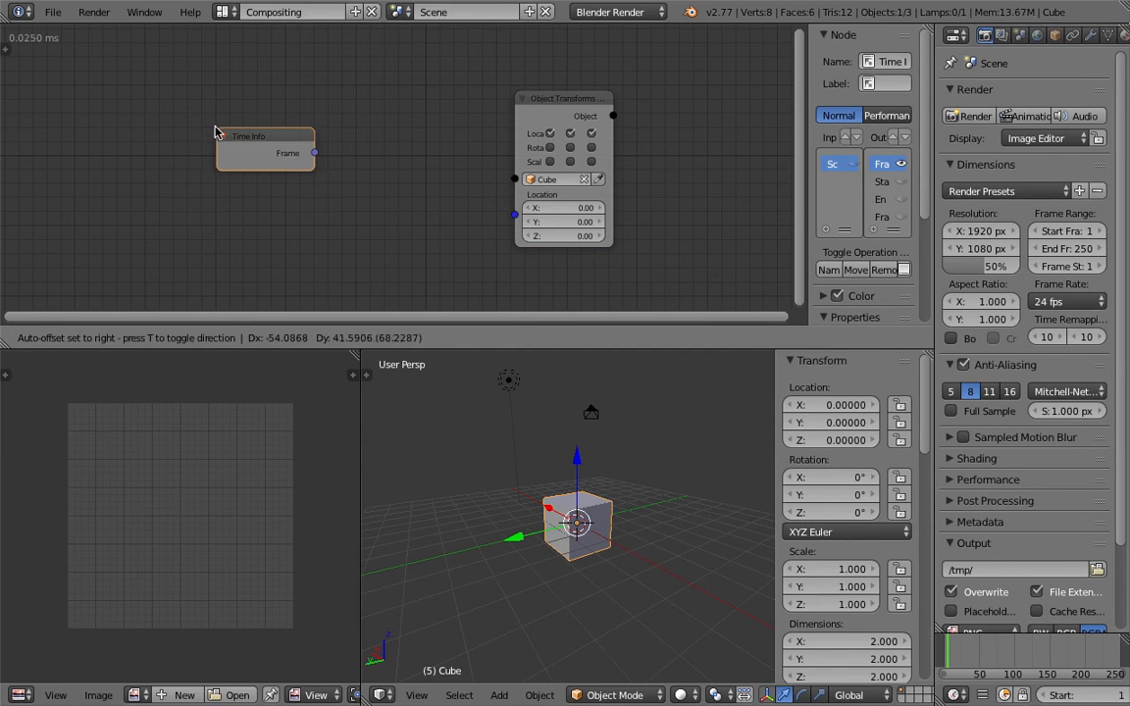
{"action": "left_click", "coordinate": [218, 131]}
{"action": "left_click_drag", "start_coordinate": [310, 157], "coordinate": [512, 220]}
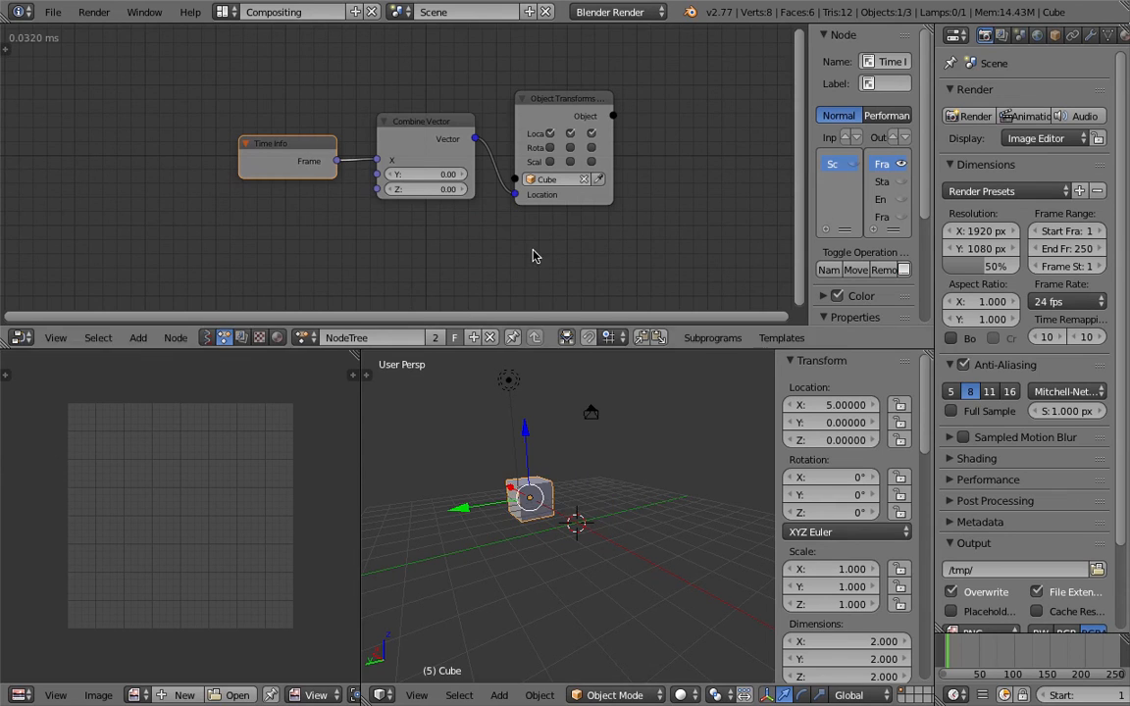
- Preview the time-driven X motion of the cube by playing and scrubbing the timeline, ending at frame 6
{"action": "left_click_drag", "start_coordinate": [1004, 653], "coordinate": [943, 650]}
{"action": "key", "text": "alt+a"}
{"action": "middle_click_drag", "start_coordinate": [569, 495], "coordinate": [549, 549]}
{"action": "left_click_drag", "start_coordinate": [958, 652], "coordinate": [949, 648]}
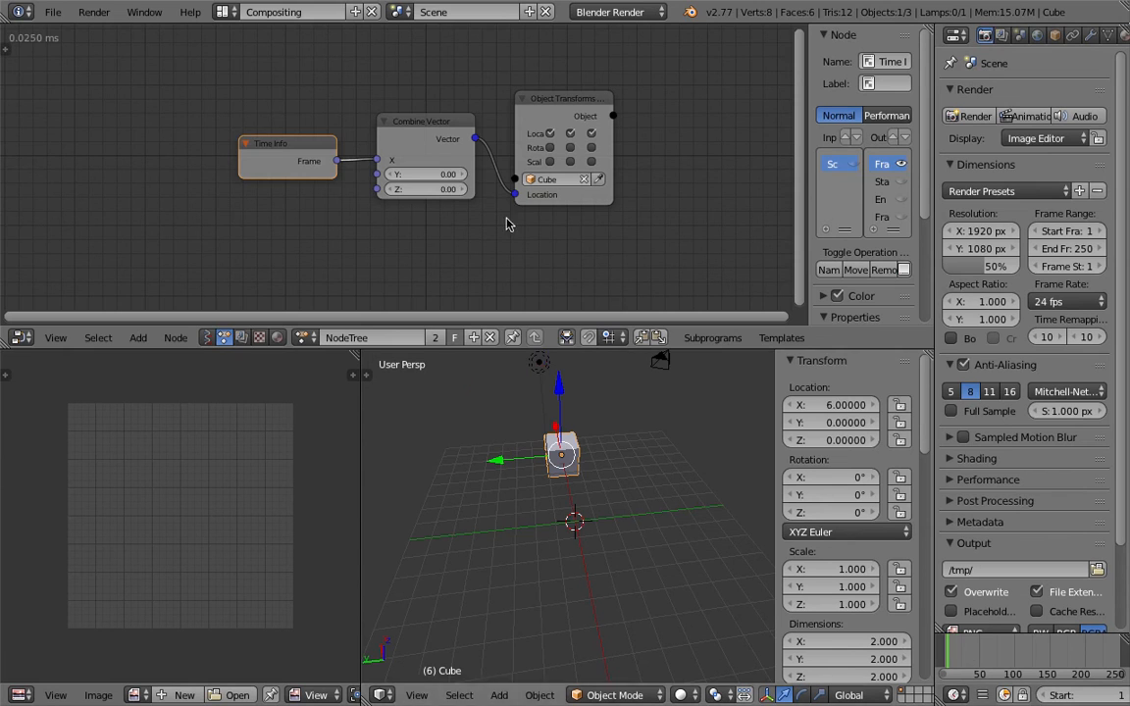
- Link the Time Info Frame output to Combine Vector's Y and Z inputs too, and scrub back to frame 0
{"action": "left_click", "coordinate": [412, 125]}
{"action": "left_click", "coordinate": [280, 150]}
{"action": "left_click_drag", "start_coordinate": [280, 152], "coordinate": [241, 156]}
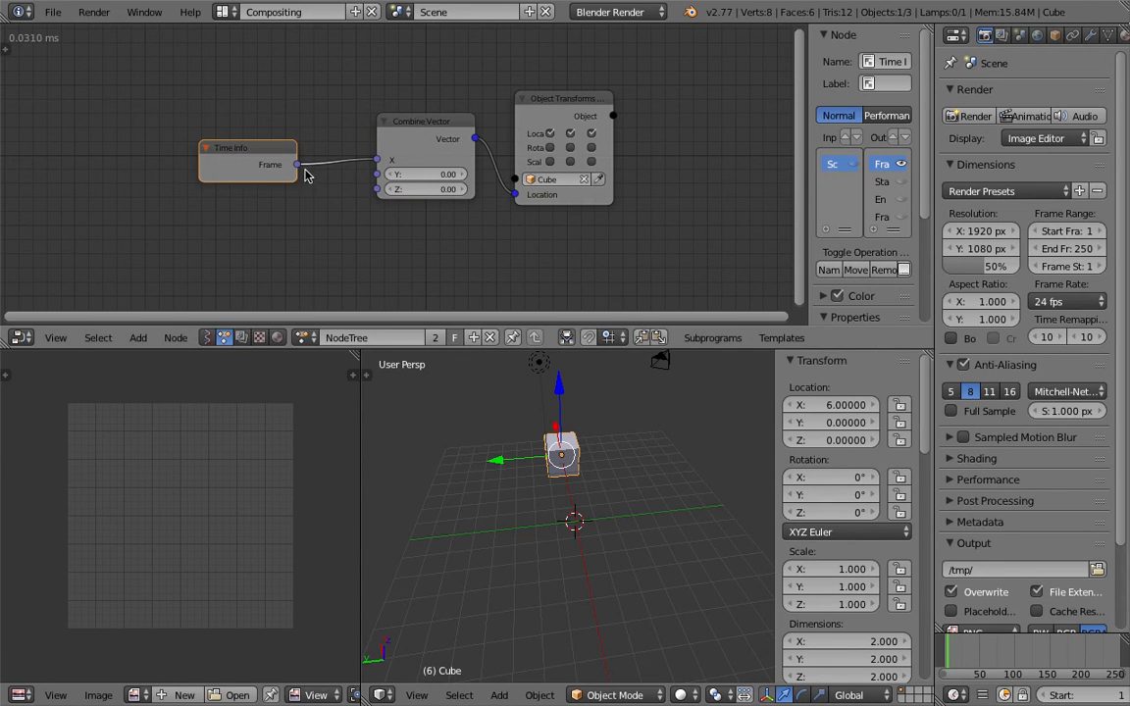
{"action": "left_click_drag", "start_coordinate": [295, 165], "coordinate": [377, 189]}
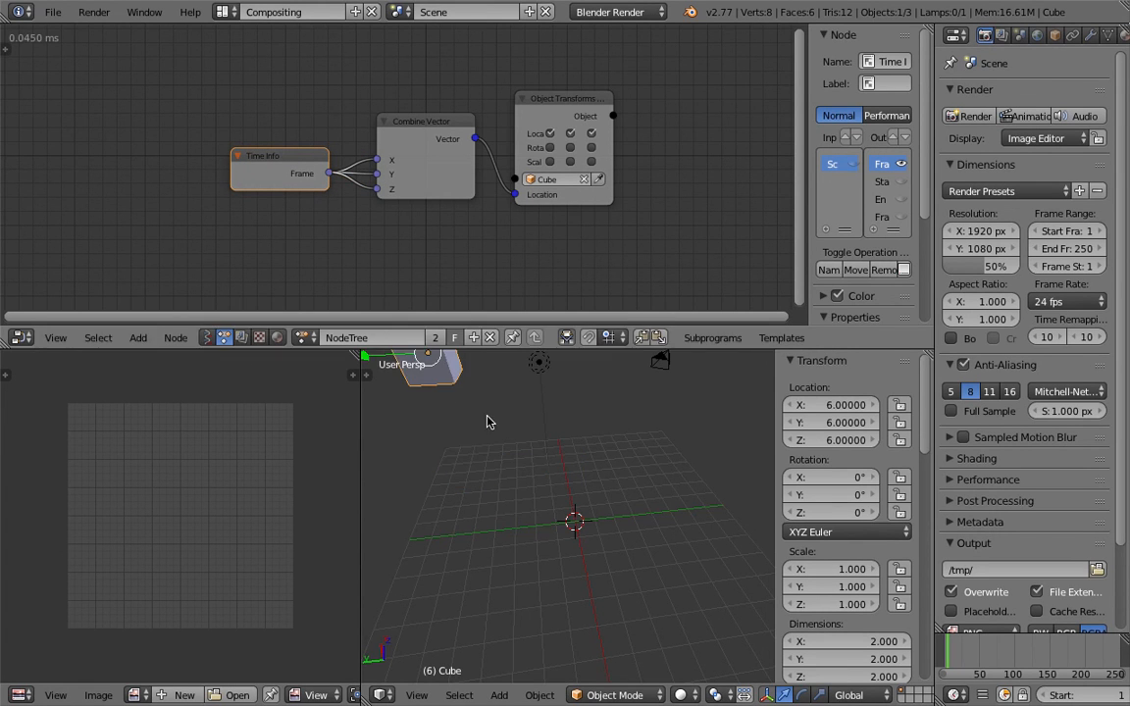
{"action": "left_click_drag", "start_coordinate": [948, 650], "coordinate": [943, 648]}
{"action": "middle_click_drag", "start_coordinate": [589, 538], "coordinate": [624, 527]}
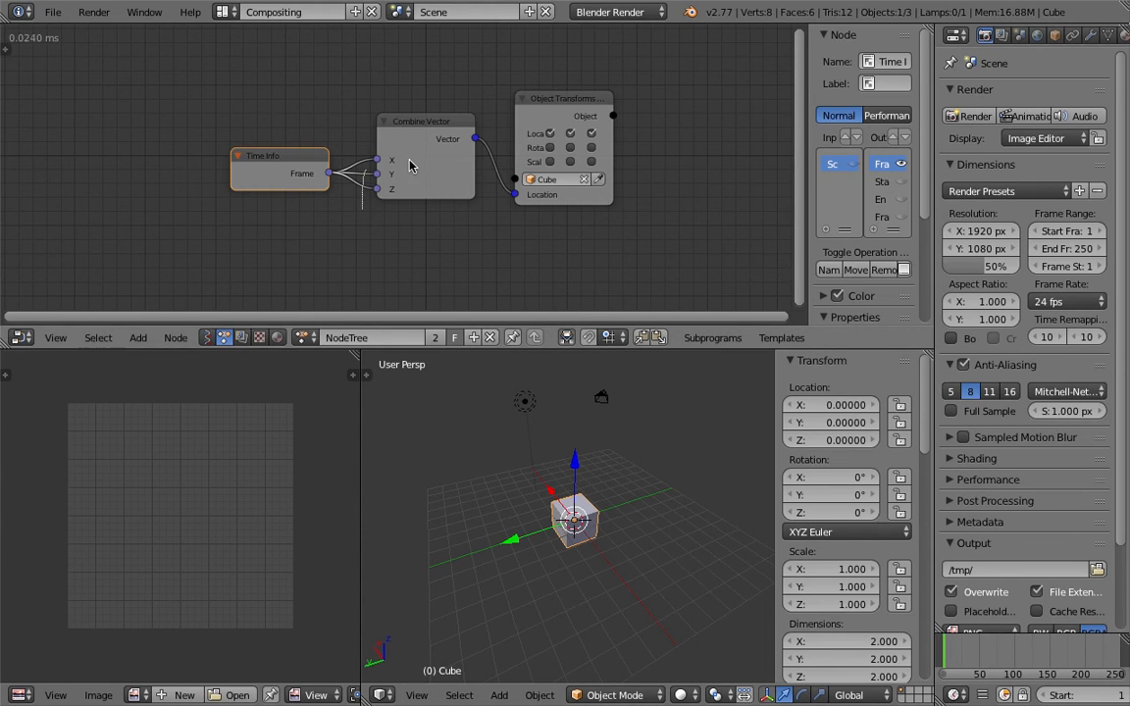
- Cut the Frame links to Combine Vector's Y and Z inputs and widen the Object Transforms Output node
{"action": "left_click_drag", "start_coordinate": [362, 208], "coordinate": [363, 169], "text": "ctrl"}
{"action": "left_click", "coordinate": [445, 124]}
{"action": "left_click_drag", "start_coordinate": [547, 102], "coordinate": [594, 100]}
{"action": "left_click_drag", "start_coordinate": [448, 130], "coordinate": [472, 132]}
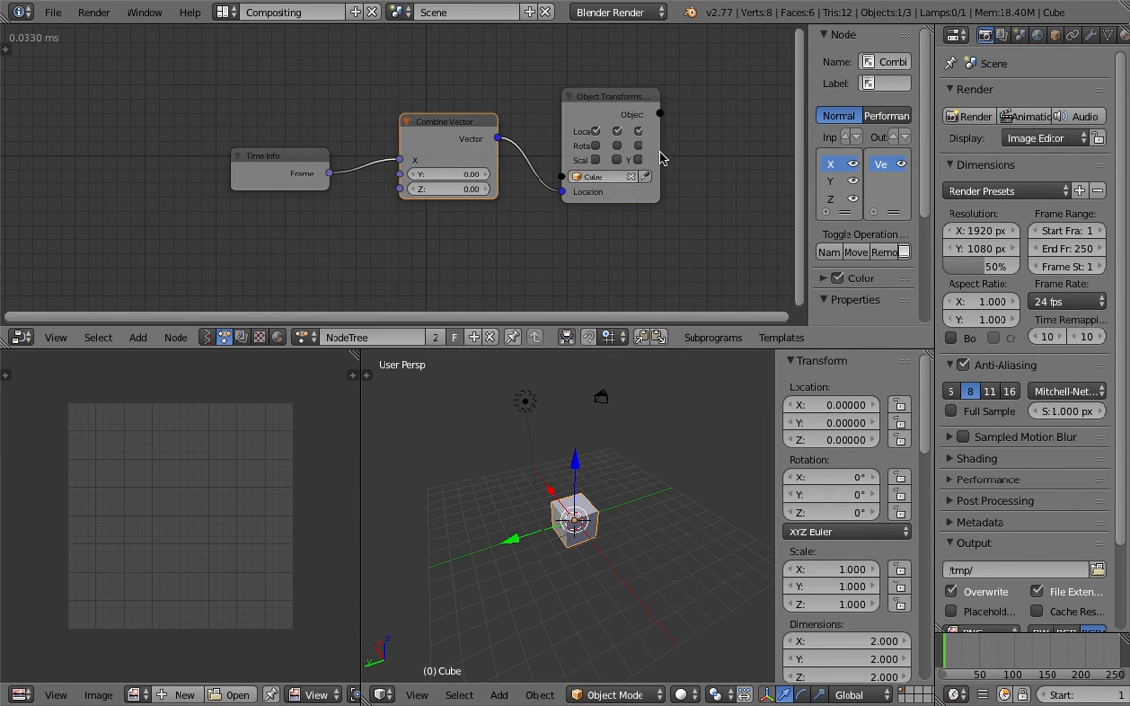
{"action": "scroll", "coordinate": [692, 206], "scroll_direction": "up", "scroll_amount": 1}
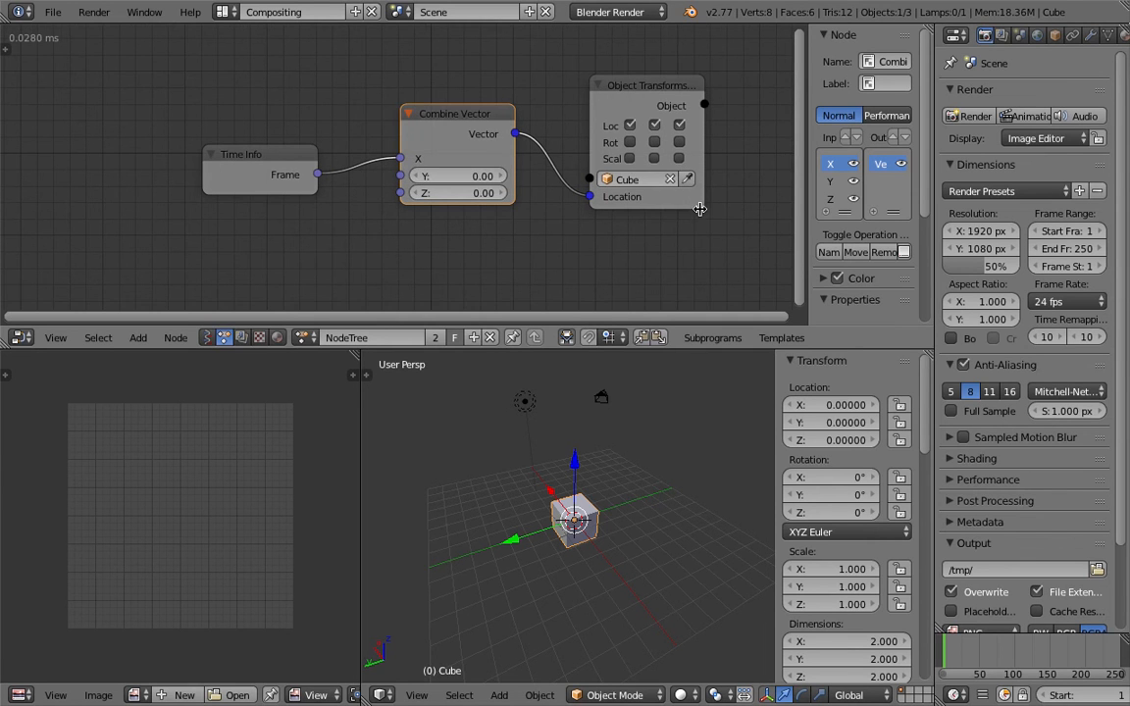
{"action": "mouse_move", "coordinate": [702, 207]}
{"action": "left_mouse_down"}
{"action": "mouse_move", "coordinate": [733, 209]}
{"action": "mouse_move", "coordinate": [722, 213]}
{"action": "left_mouse_up"}
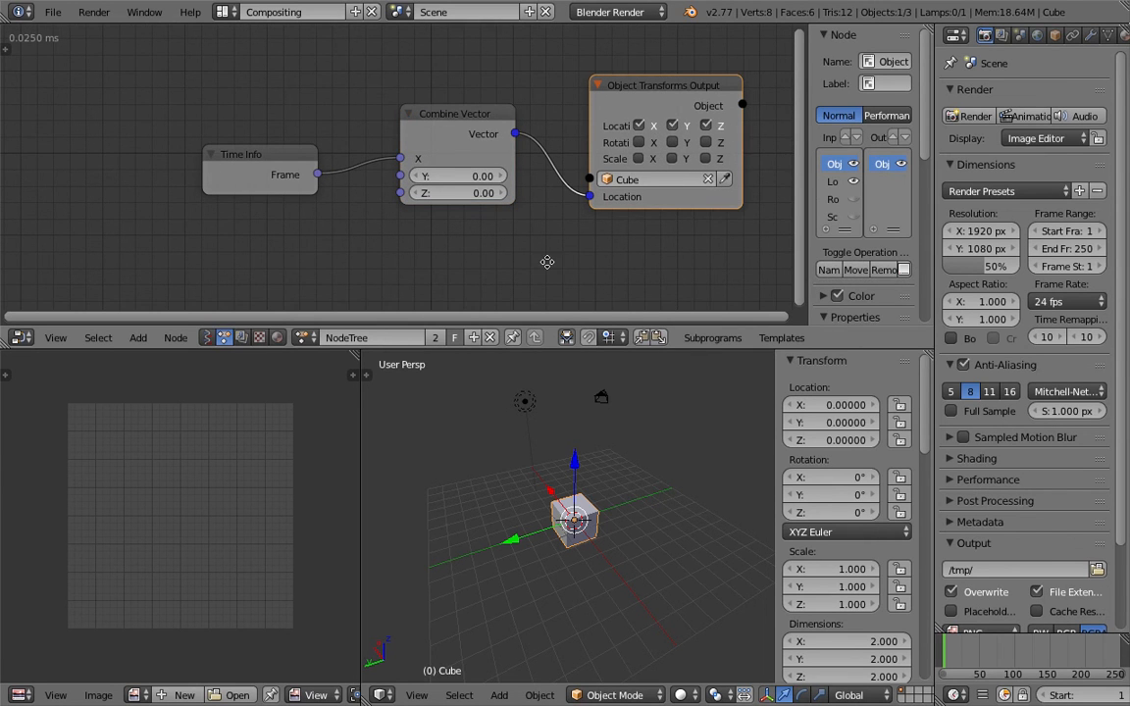
- Spread out the Time Info, Combine Vector and Object Transforms Output nodes to leave space between them
{"action": "middle_click_drag", "start_coordinate": [548, 262], "coordinate": [544, 264]}
{"action": "middle_click_drag", "start_coordinate": [541, 524], "coordinate": [529, 411]}
{"action": "left_click_drag", "start_coordinate": [250, 159], "coordinate": [203, 153]}
{"action": "left_click_drag", "start_coordinate": [396, 122], "coordinate": [361, 127]}
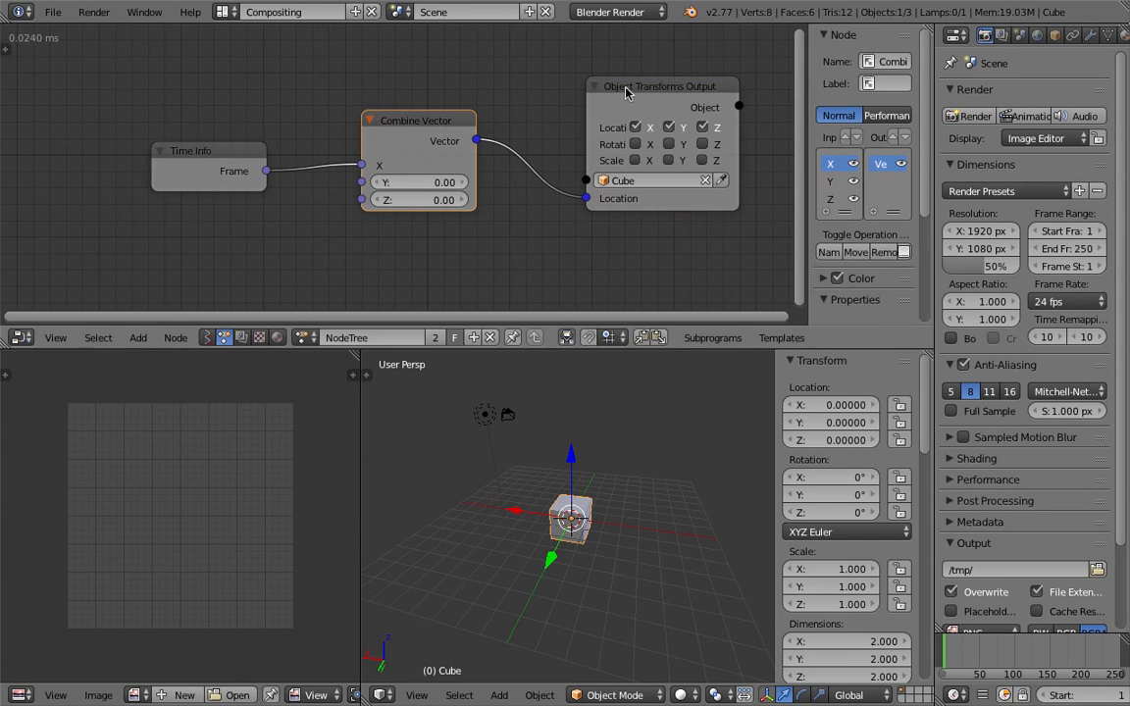
{"action": "left_click_drag", "start_coordinate": [626, 92], "coordinate": [612, 93]}
{"action": "left_click_drag", "start_coordinate": [217, 167], "coordinate": [177, 169]}
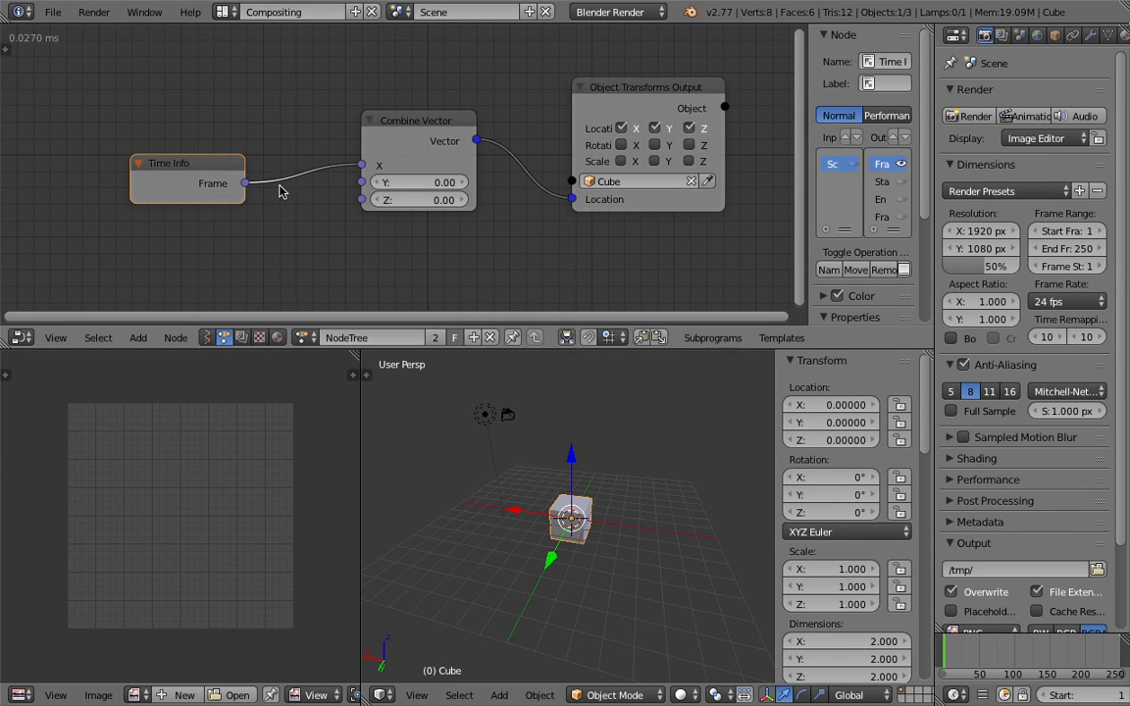
- Scrub the timeline to frame 7 and move the Combine Vector node closer to Time Info
{"action": "mouse_move", "coordinate": [947, 656]}
{"action": "left_mouse_down"}
{"action": "mouse_move", "coordinate": [961, 655]}
{"action": "mouse_move", "coordinate": [951, 656]}
{"action": "left_mouse_up"}
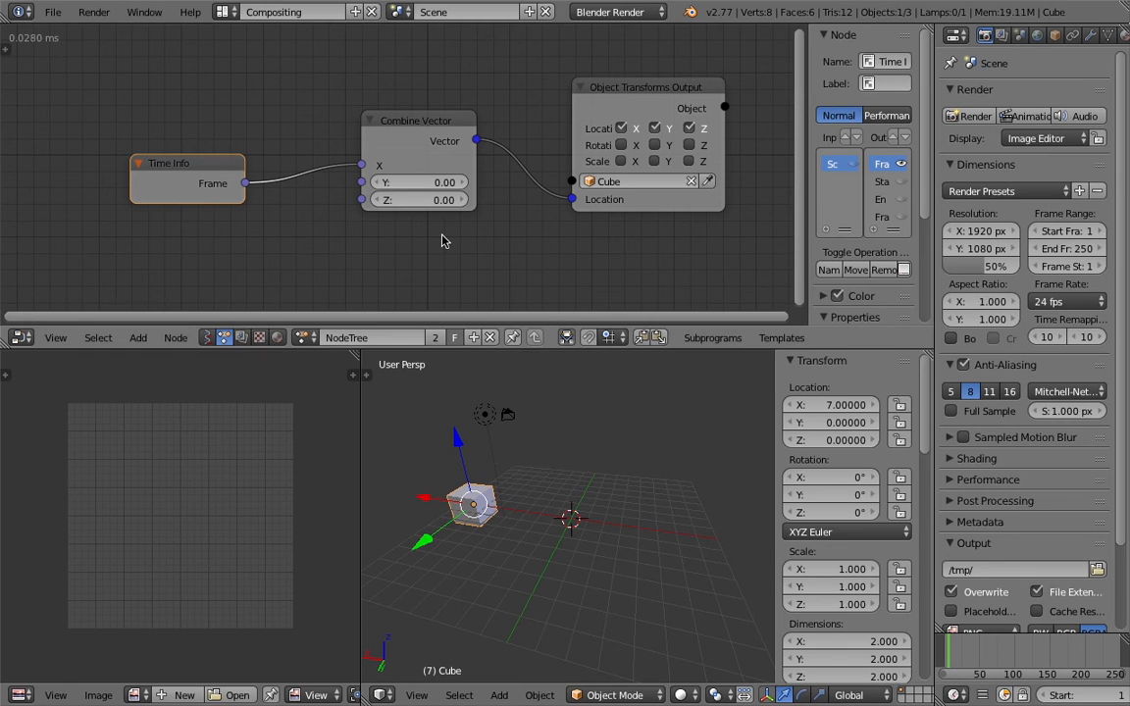
{"action": "left_click", "coordinate": [410, 127]}
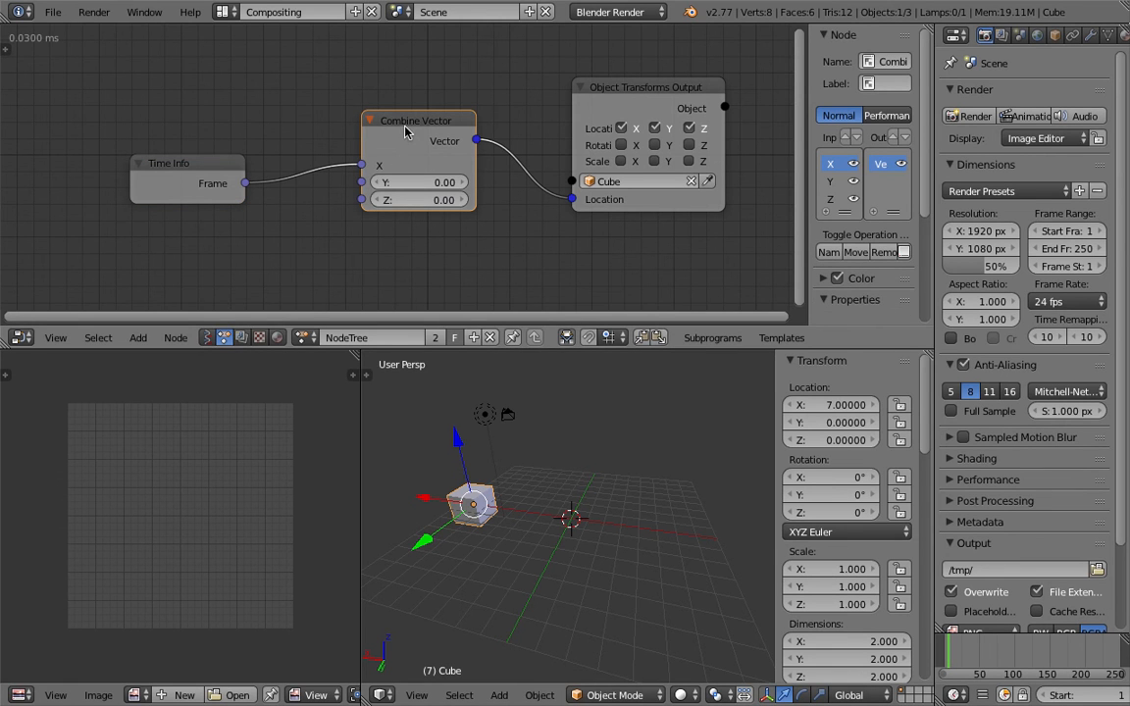
{"action": "left_click_drag", "start_coordinate": [400, 136], "coordinate": [375, 145]}
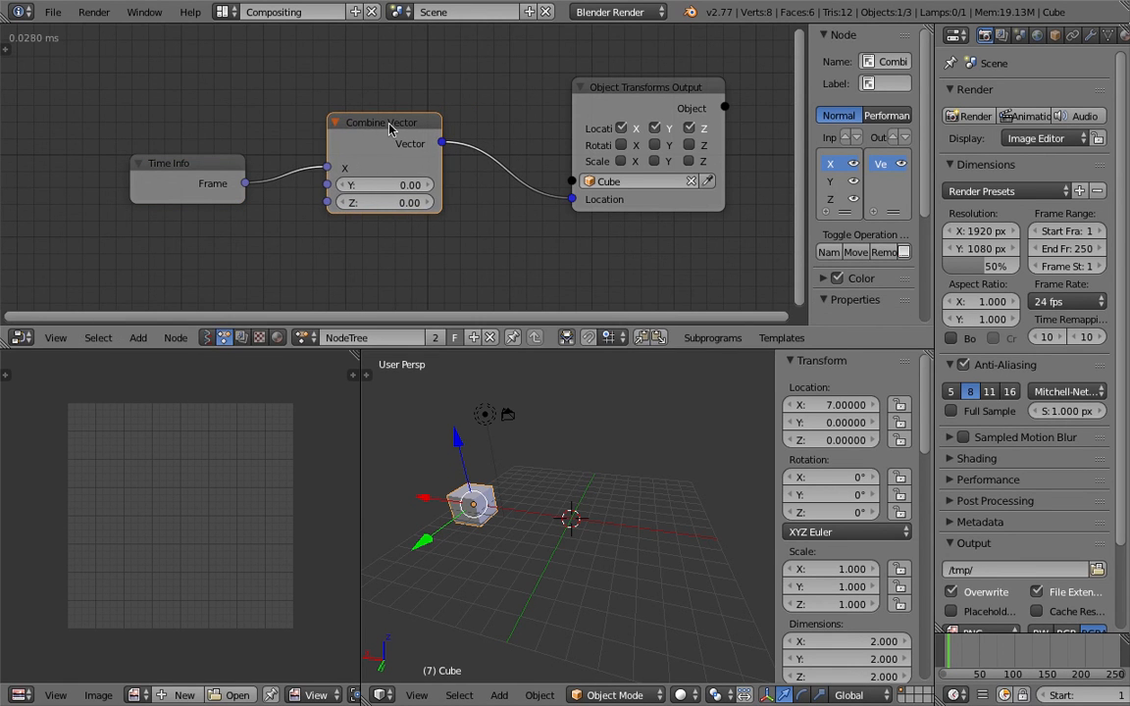
- Move the Object Transforms Output node closer to Combine Vector and scrub the timeline to preview the cube's motion along X
{"action": "left_click_drag", "start_coordinate": [628, 92], "coordinate": [612, 91]}
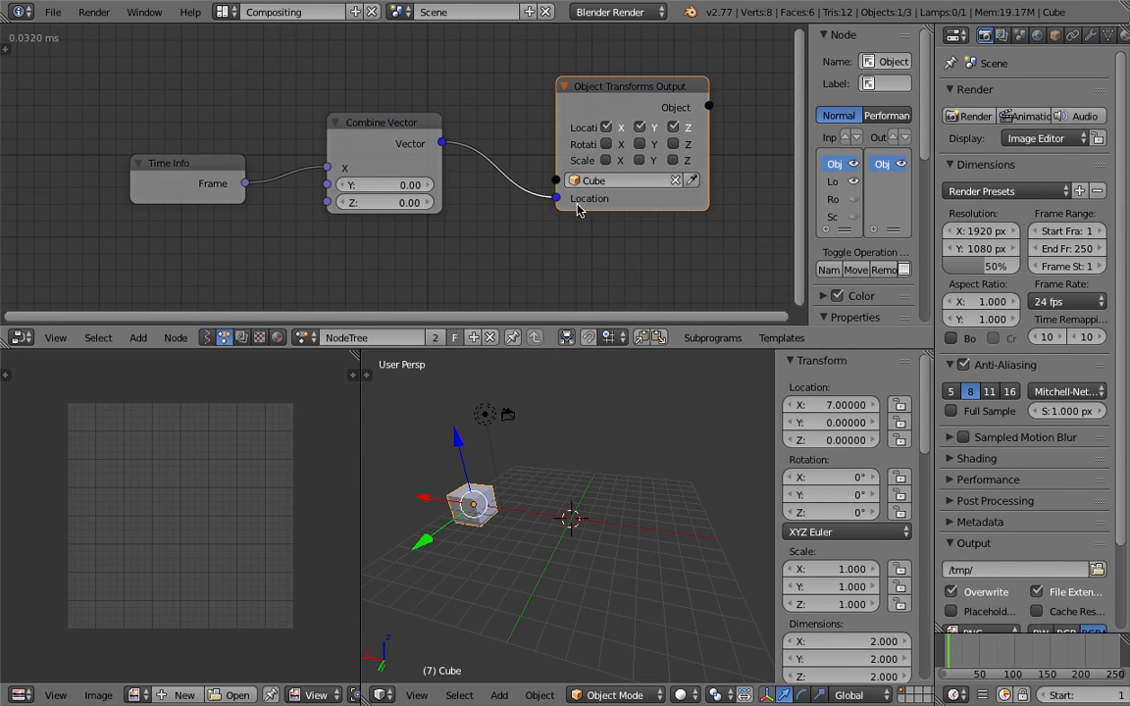
{"action": "left_click_drag", "start_coordinate": [976, 660], "coordinate": [1125, 659]}
{"action": "left_click_drag", "start_coordinate": [944, 657], "coordinate": [945, 657]}
- Relink the Time Info Frame output to Combine Vector's Z input instead of X, and move Time Info farther from Combine Vector
{"action": "left_click_drag", "start_coordinate": [244, 184], "coordinate": [294, 186]}
{"action": "left_click_drag", "start_coordinate": [956, 647], "coordinate": [943, 652]}
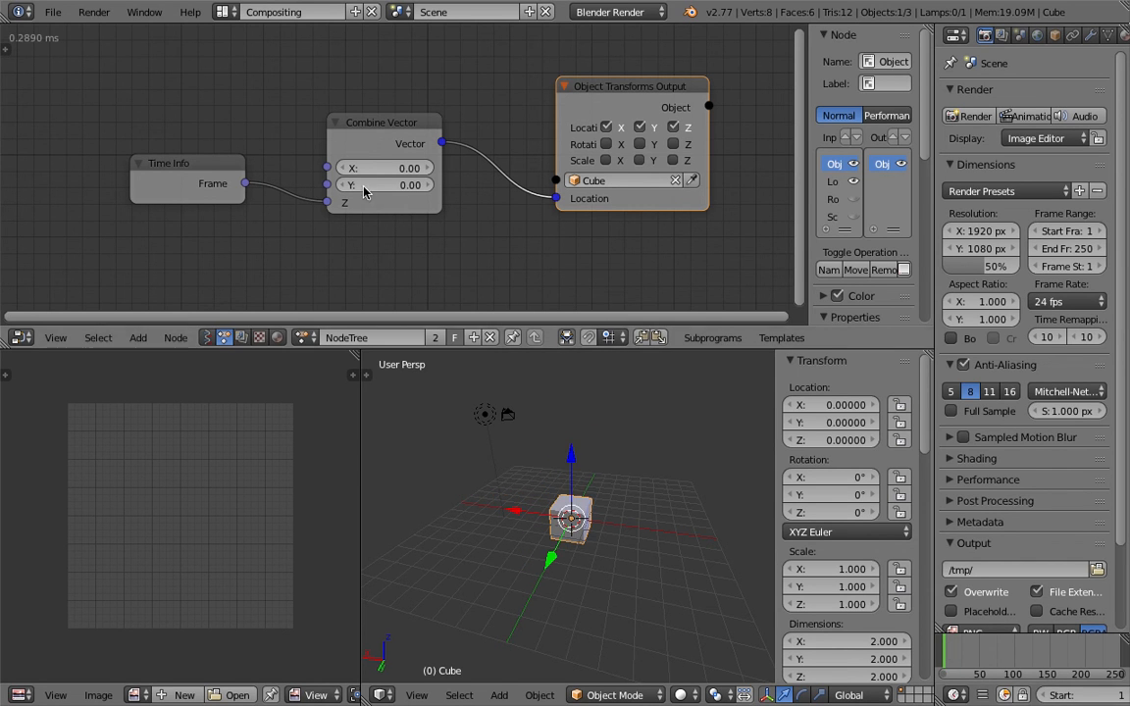
{"action": "left_click_drag", "start_coordinate": [218, 169], "coordinate": [172, 174]}
{"action": "scroll", "coordinate": [461, 189], "scroll_direction": "down", "scroll_amount": 3}
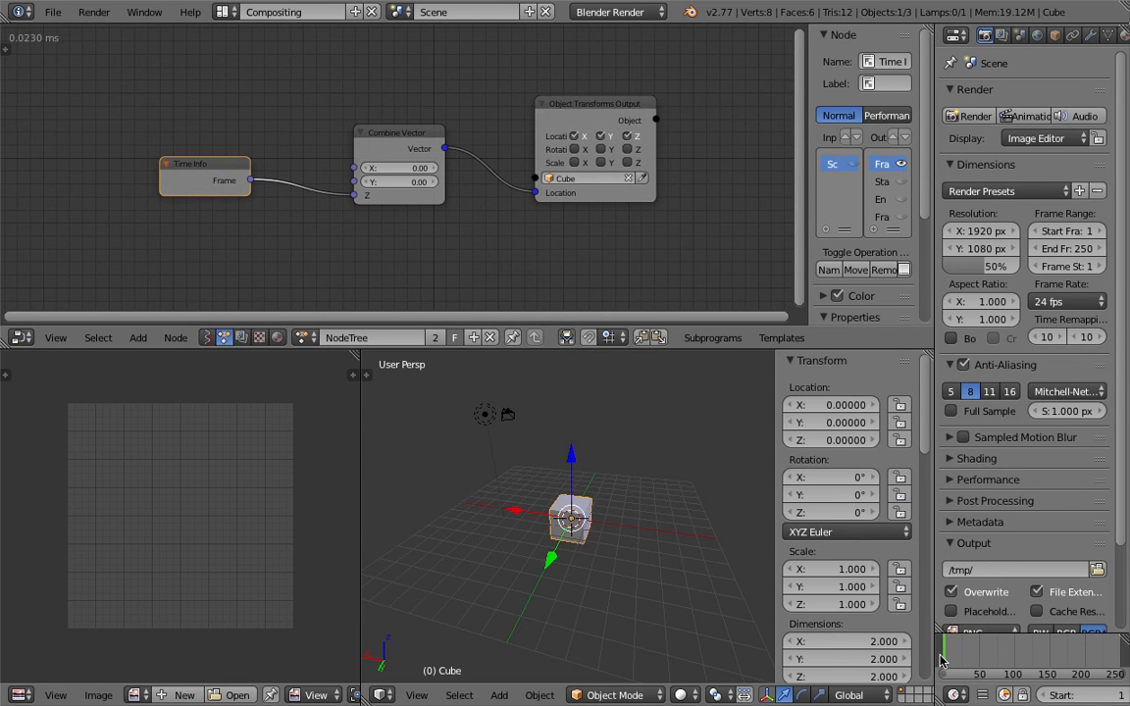
{"action": "left_click_drag", "start_coordinate": [944, 660], "coordinate": [946, 660]}
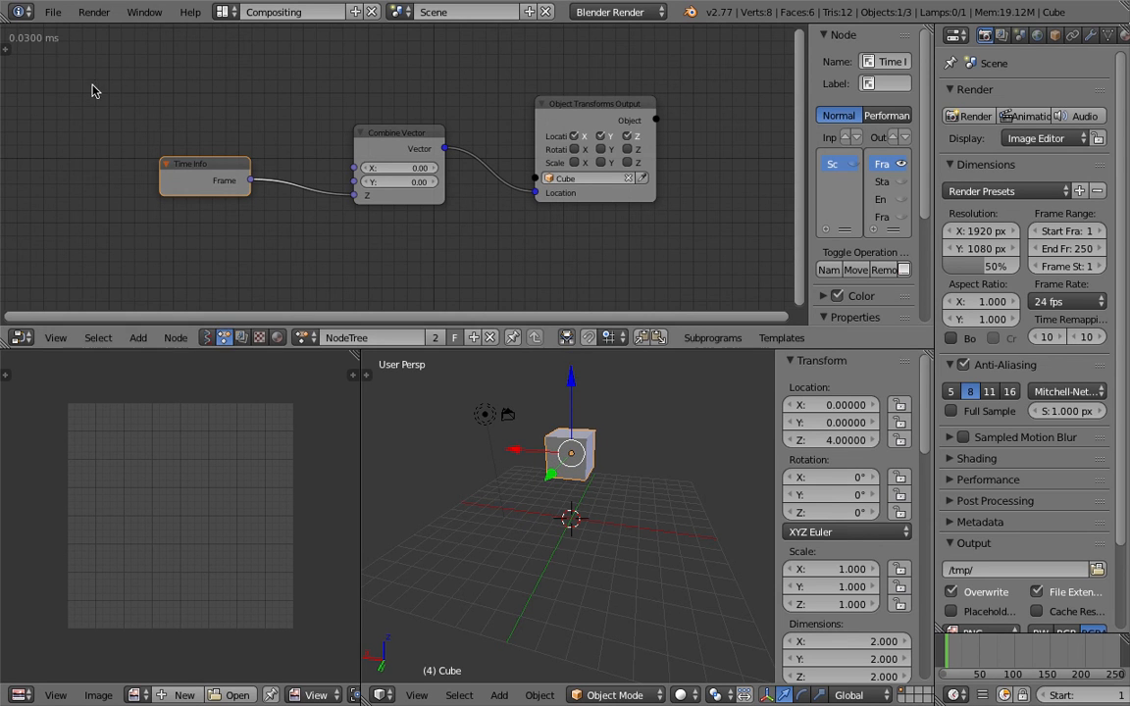
{"action": "left_click", "coordinate": [90, 129]}
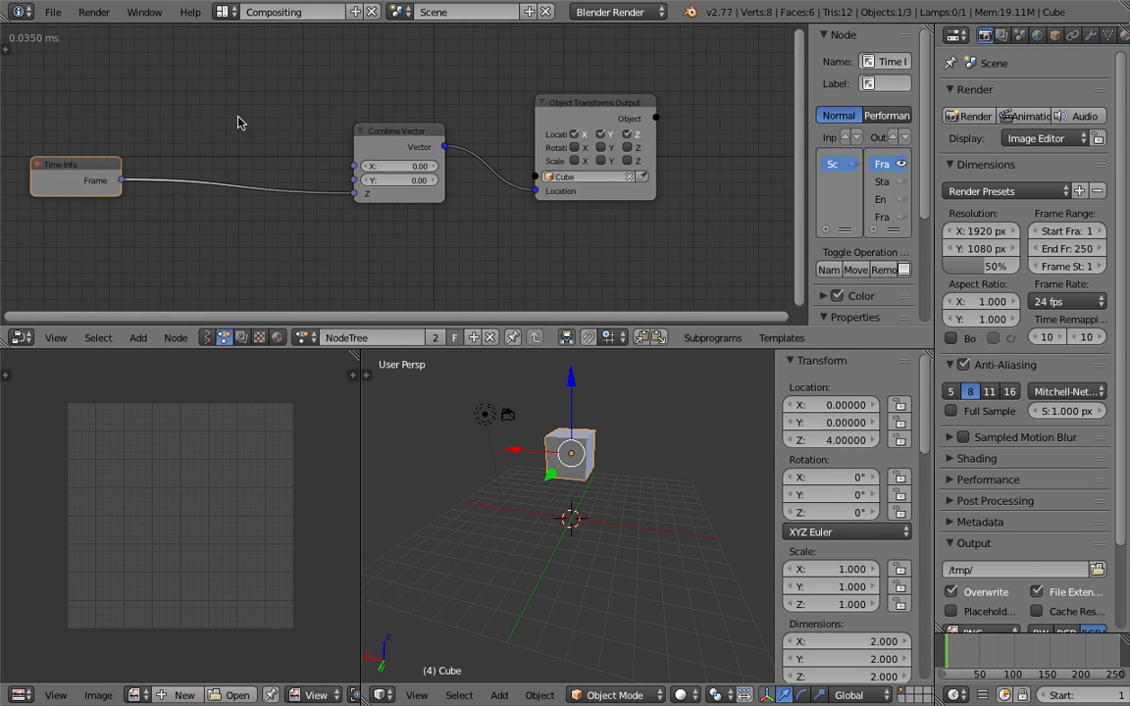
- Add a Math node set to Multiply on the link between Time Info's Frame output and Combine Vector's Z input
{"action": "key", "text": "shift+a"}
{"action": "left_click", "coordinate": [237, 118]}
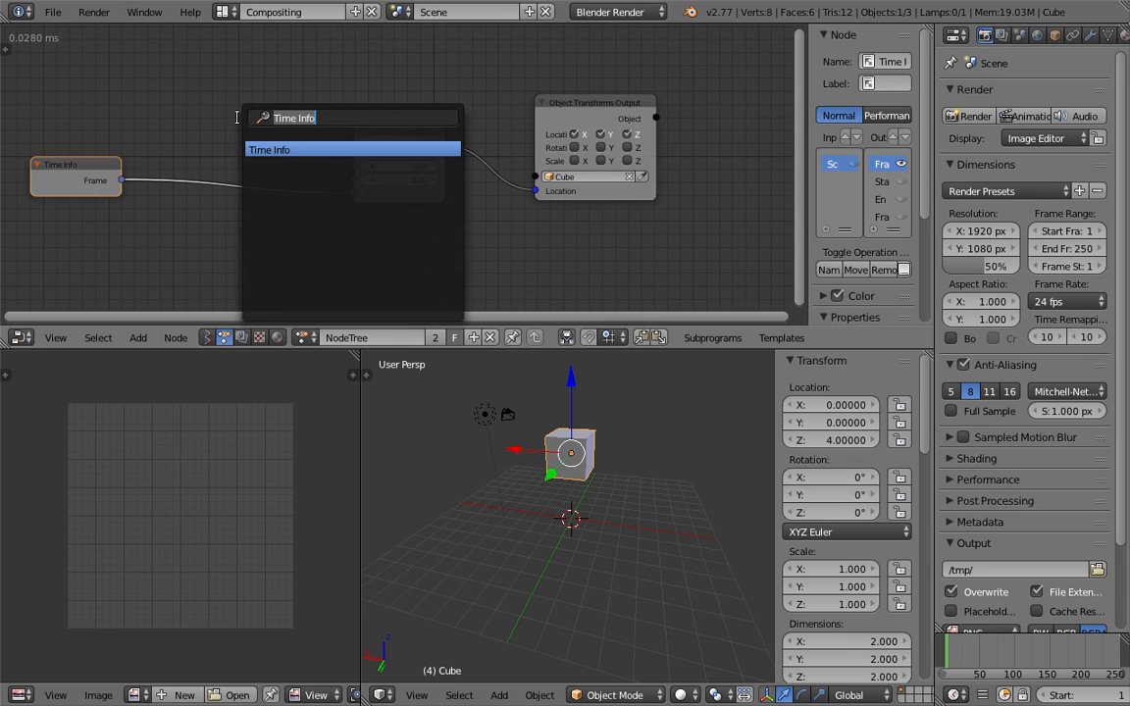
{"action": "type", "text": "math"}
{"action": "key", "text": "Down"}
{"action": "key", "text": "Down"}
{"action": "key", "text": "Down"}
{"action": "key", "text": "Down"}
{"action": "key", "text": "Down"}
{"action": "key", "text": "Return"}
{"action": "left_click", "coordinate": [211, 150]}
- Set the Math node's B value to 0.1 and scrub the timeline to frame 31
{"action": "left_click", "coordinate": [275, 215]}
{"action": "type", "text": "0.1"}
{"action": "key", "text": "Return"}
{"action": "left_click", "coordinate": [961, 660]}
{"action": "mouse_move", "coordinate": [955, 656]}
{"action": "left_mouse_down"}
{"action": "mouse_move", "coordinate": [945, 657]}
{"action": "mouse_move", "coordinate": [980, 655]}
{"action": "mouse_move", "coordinate": [959, 655]}
{"action": "left_mouse_up"}
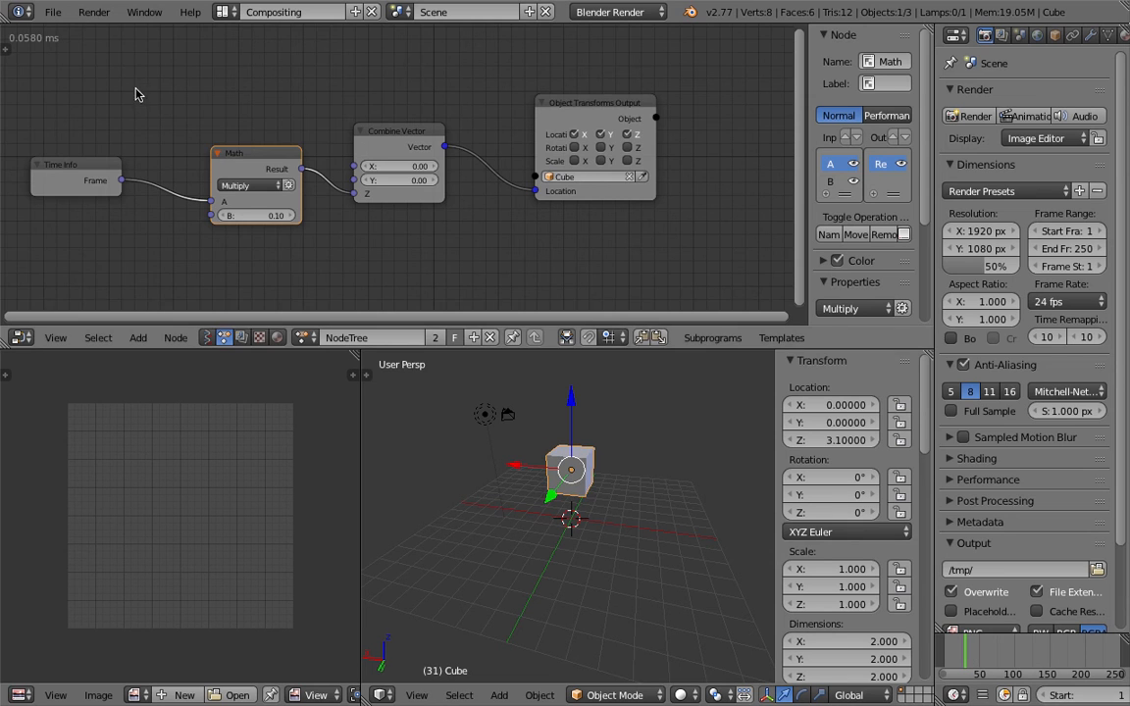
- Adjust the spacing of the Time Info and Math nodes and scrub the timeline from the start to frame 41
{"action": "scroll", "coordinate": [172, 123], "scroll_direction": "up", "scroll_amount": 1}
{"action": "left_click_drag", "start_coordinate": [89, 167], "coordinate": [142, 169]}
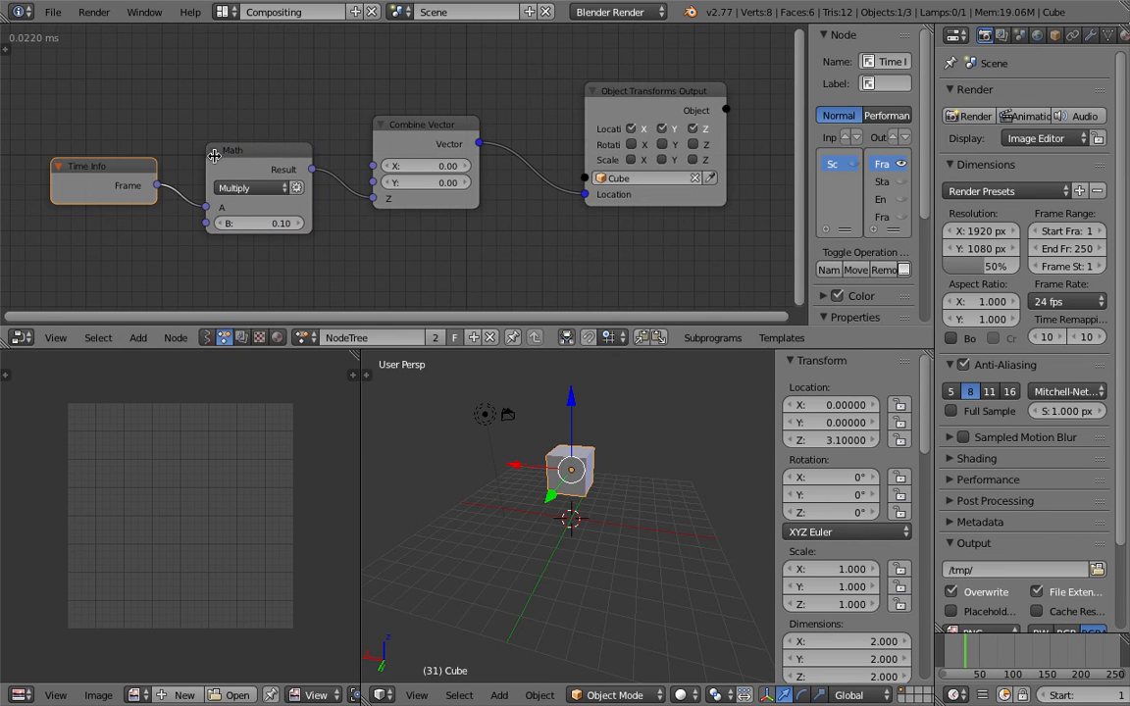
{"action": "left_click_drag", "start_coordinate": [213, 155], "coordinate": [218, 149]}
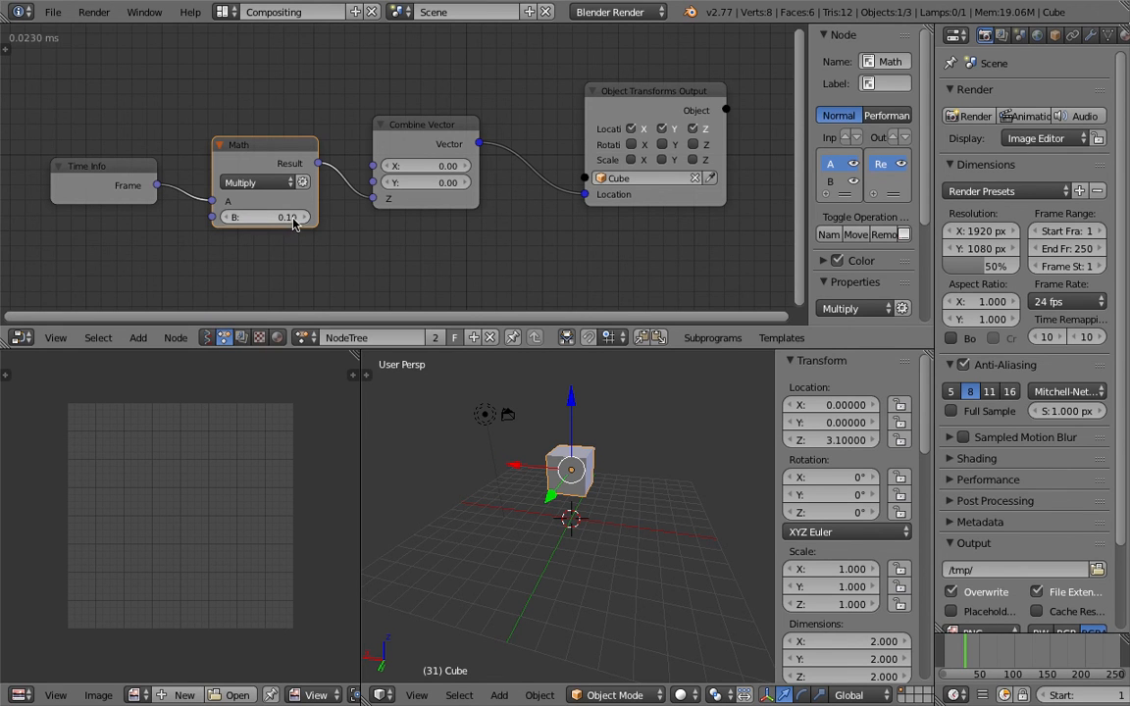
{"action": "left_click", "coordinate": [940, 656]}
{"action": "left_click_drag", "start_coordinate": [939, 655], "coordinate": [973, 654]}
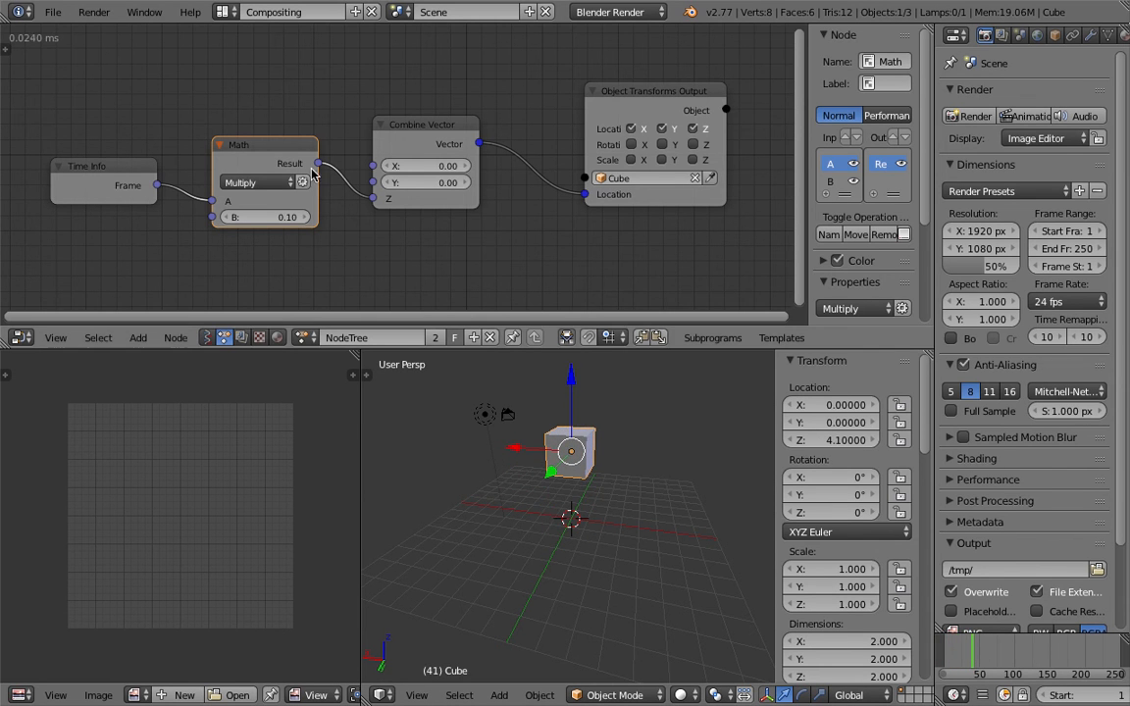
- Scrub the timeline to frame 59 to examine how the multiplied frame value moves the cube along Z
{"action": "scroll", "coordinate": [312, 173], "scroll_direction": "down", "scroll_amount": 2}
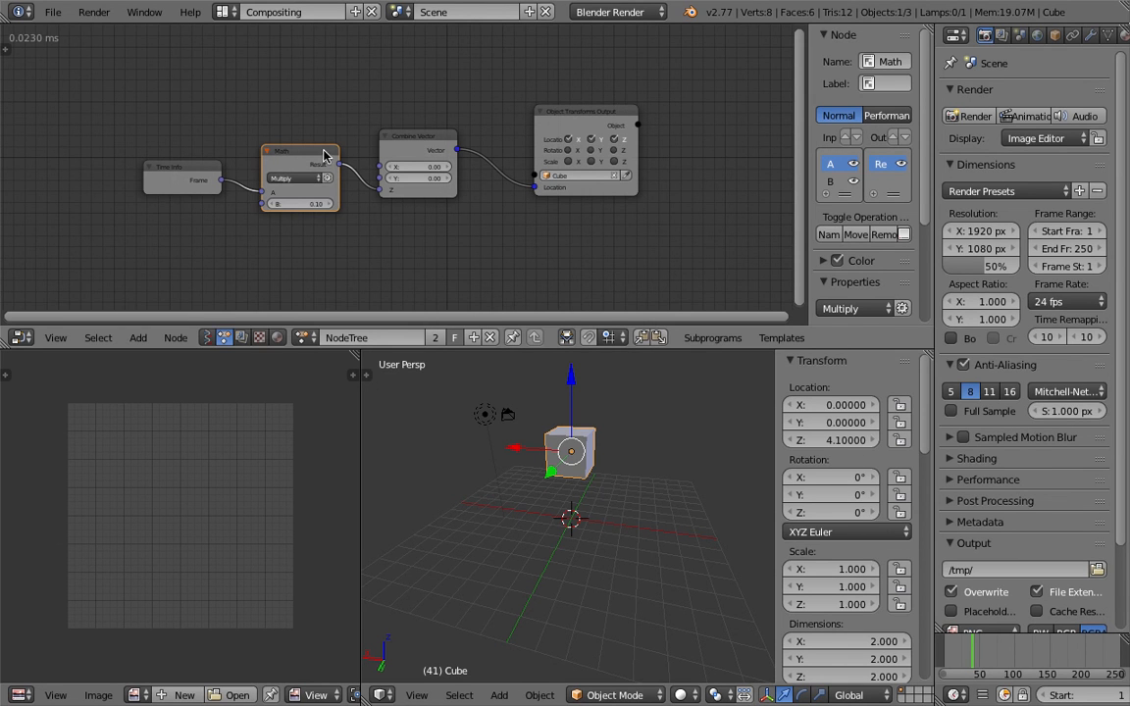
{"action": "left_click", "coordinate": [413, 151]}
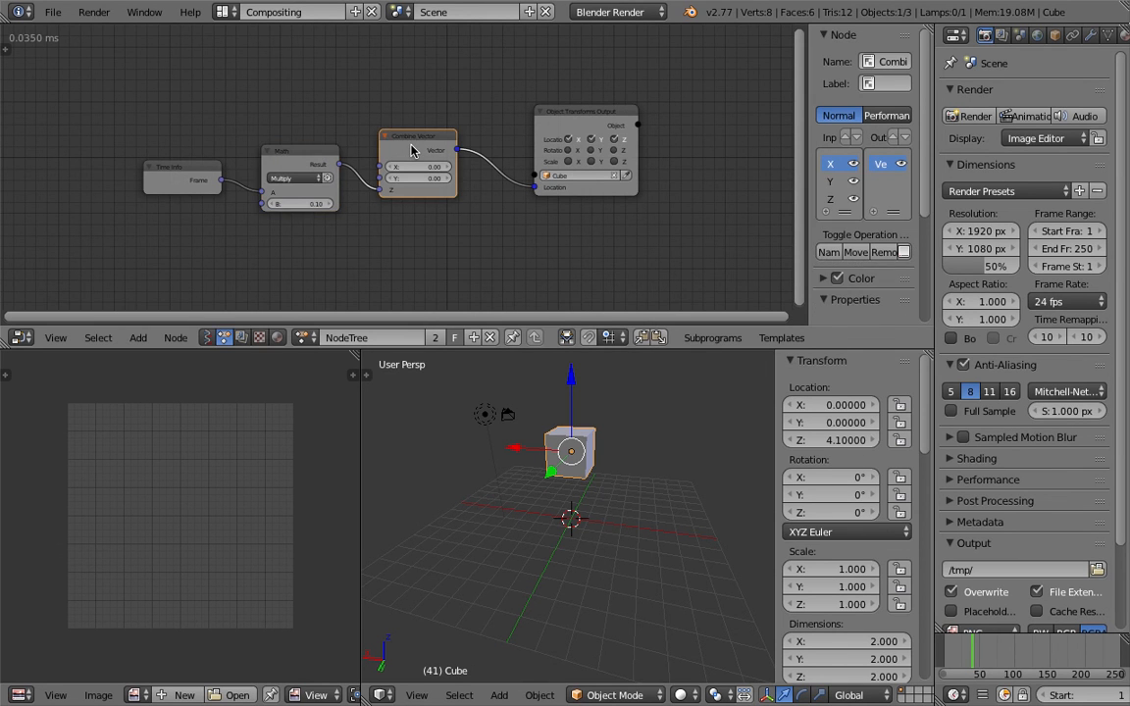
{"action": "scroll", "coordinate": [340, 149], "scroll_direction": "up", "scroll_amount": 1}
{"action": "middle_click_drag", "start_coordinate": [602, 448], "coordinate": [585, 485]}
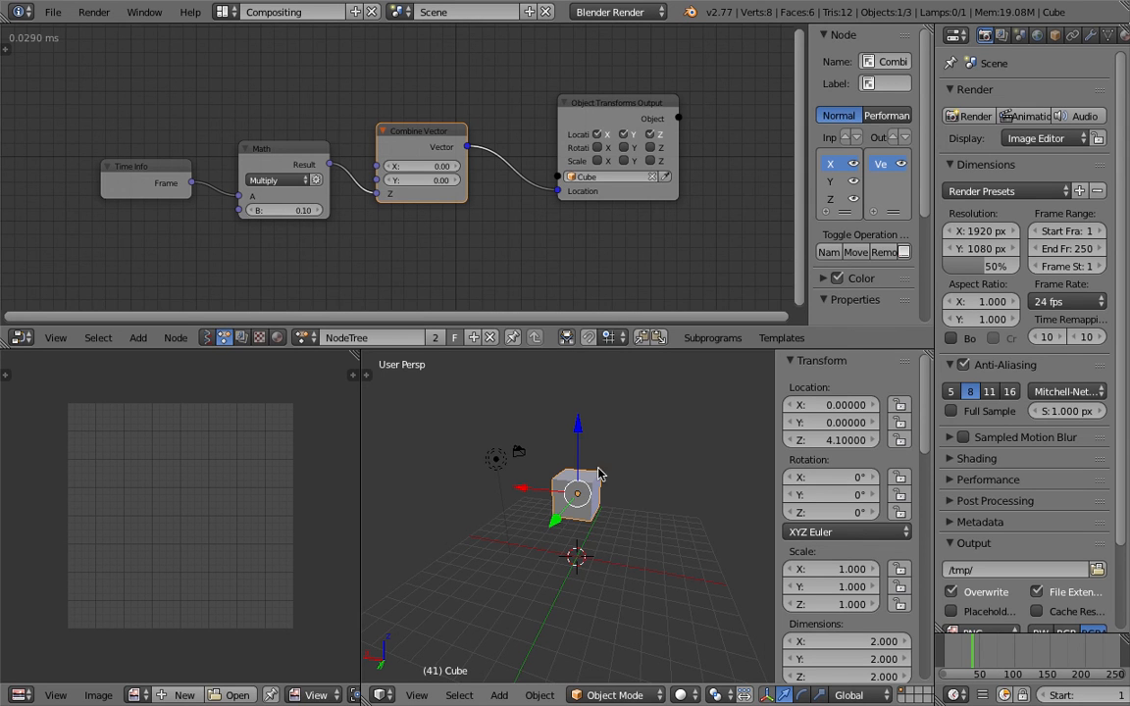
{"action": "middle_click_drag", "start_coordinate": [686, 481], "coordinate": [629, 495]}
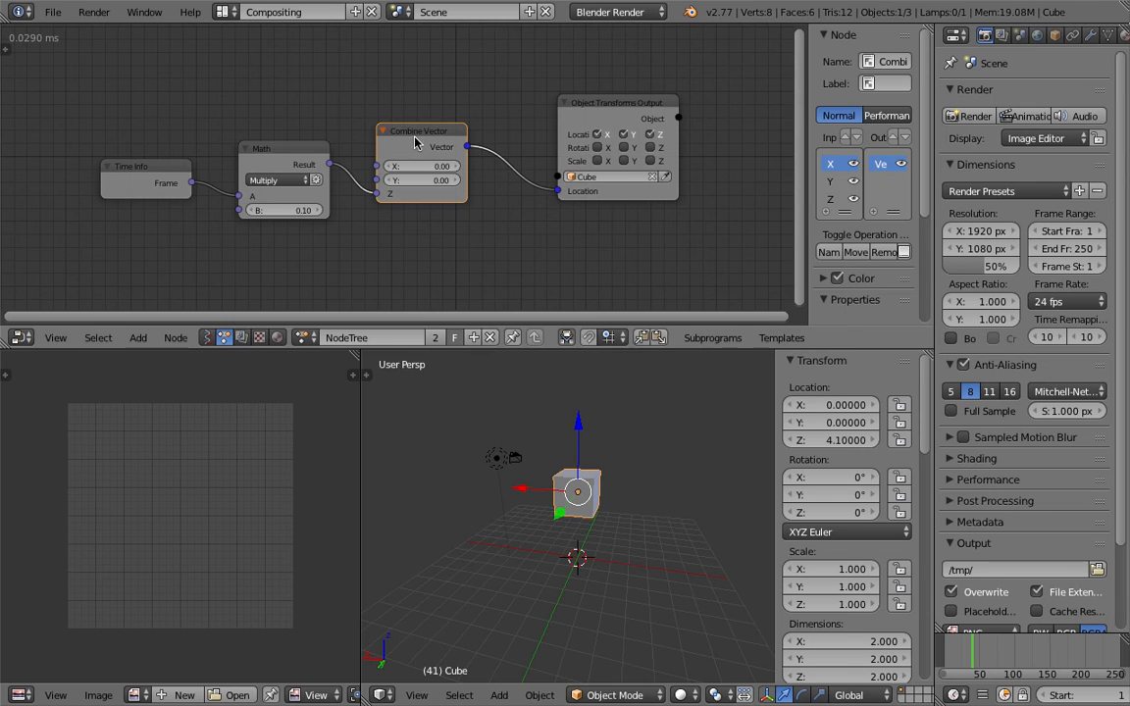
{"action": "scroll", "coordinate": [574, 437], "scroll_direction": "down", "scroll_amount": 5}
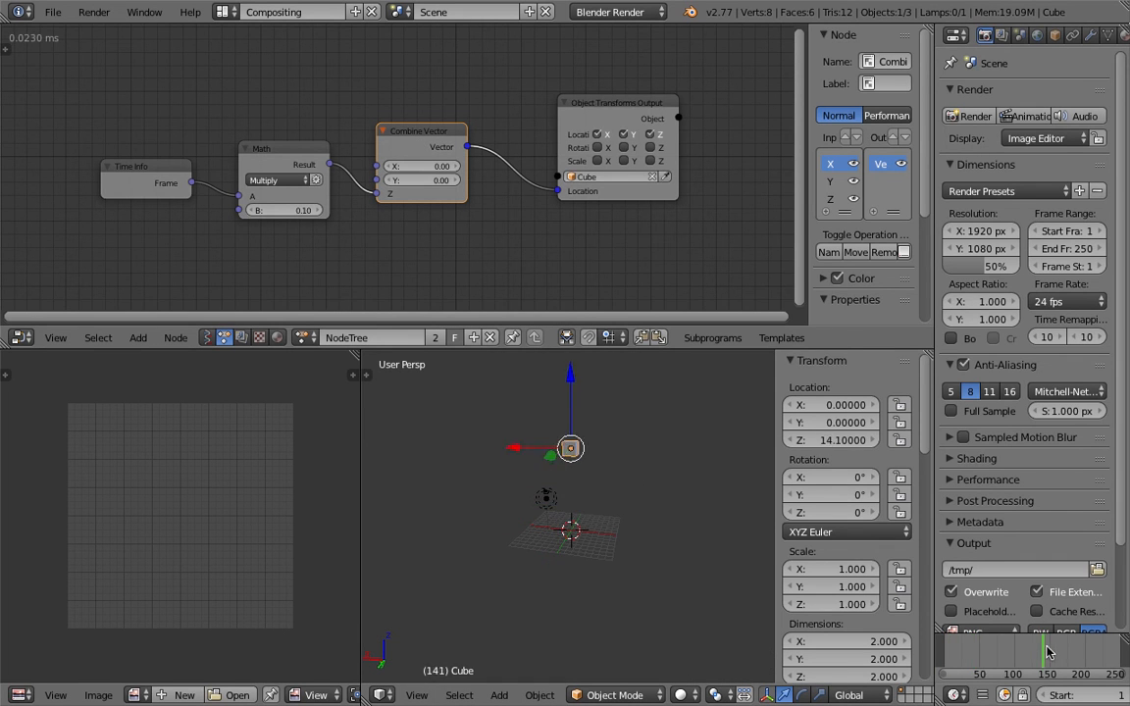
{"action": "left_click_drag", "start_coordinate": [962, 656], "coordinate": [986, 663]}
{"action": "scroll", "coordinate": [439, 244], "scroll_direction": "up", "scroll_amount": 2}
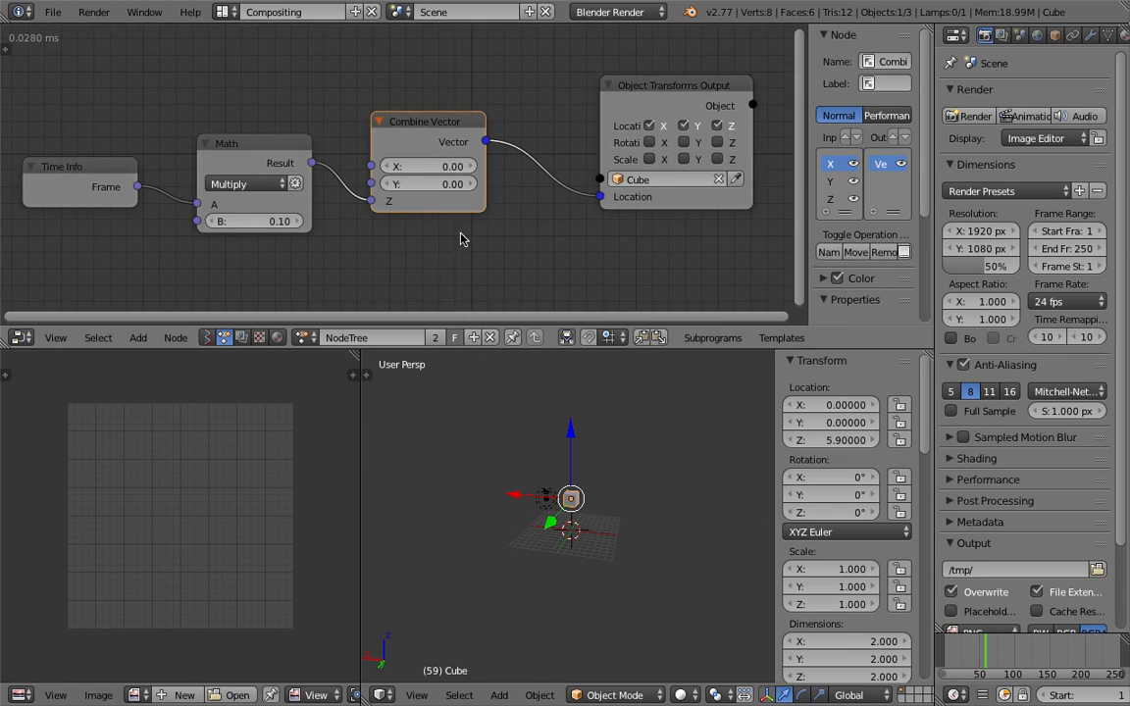
- Add a Map Range node above the Math and Combine Vector nodes
{"action": "scroll", "coordinate": [397, 157], "scroll_direction": "down", "scroll_amount": 1}
{"action": "middle_click_drag", "start_coordinate": [500, 426], "coordinate": [497, 498]}
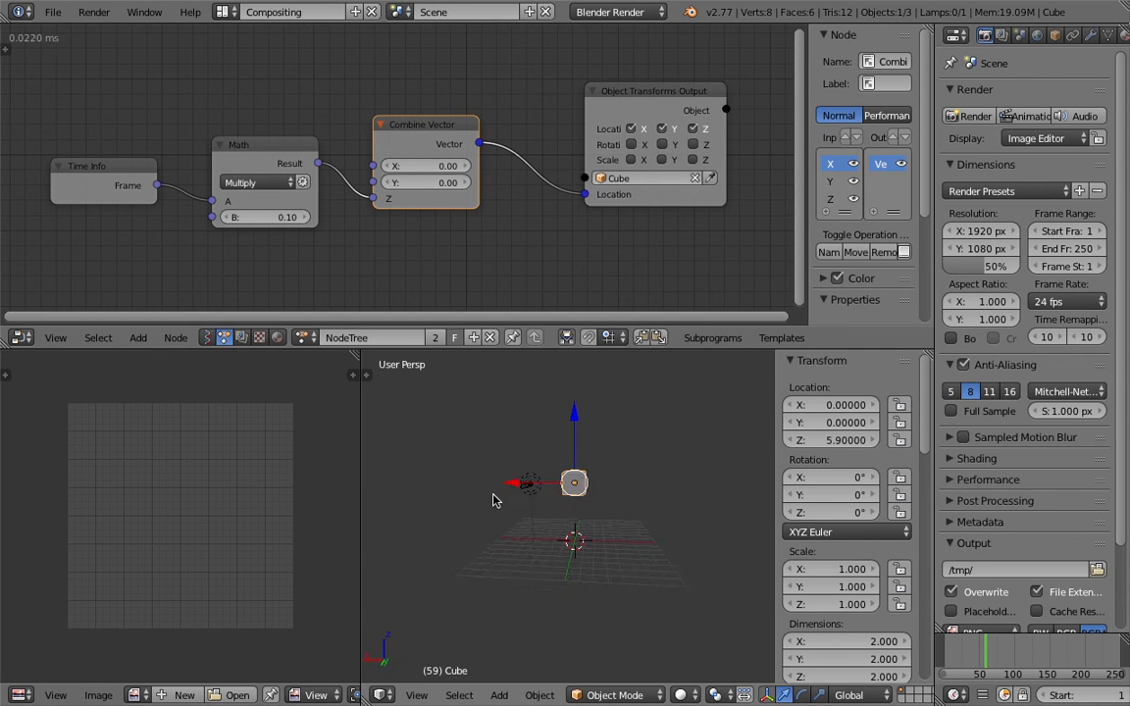
{"action": "middle_click_drag", "start_coordinate": [382, 143], "coordinate": [399, 183]}
{"action": "scroll", "coordinate": [400, 183], "scroll_direction": "down", "scroll_amount": 2}
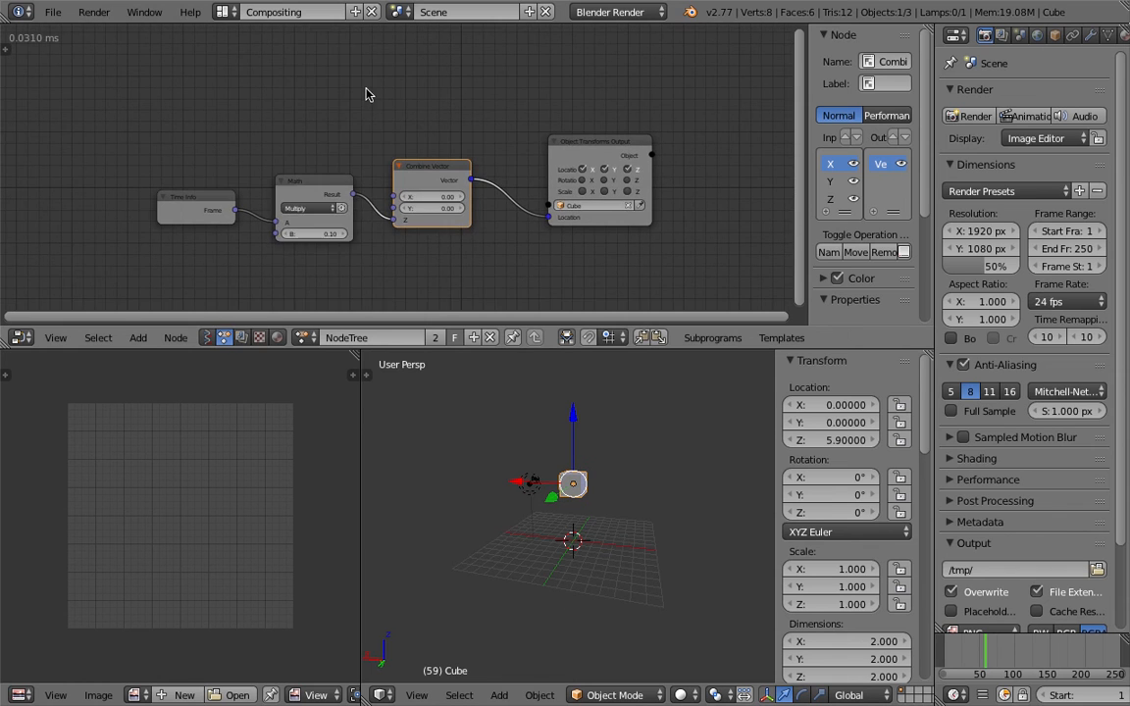
{"action": "key", "text": "shift+a"}
{"action": "left_click", "coordinate": [365, 91]}
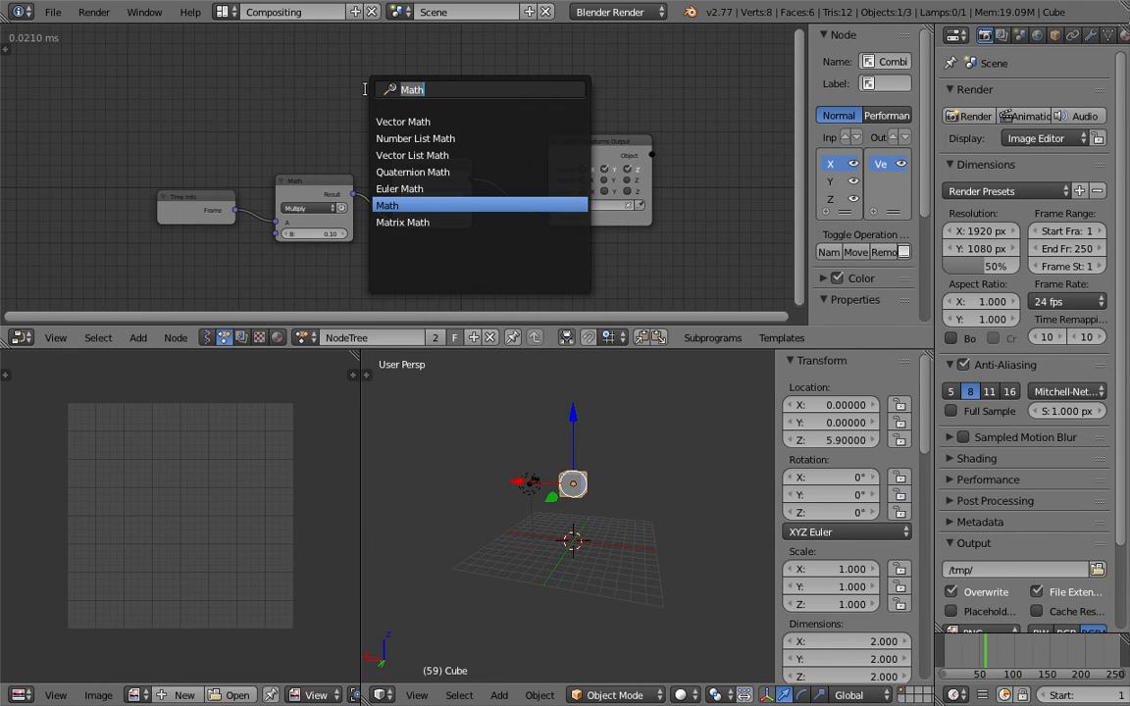
{"action": "type", "text": "map"}
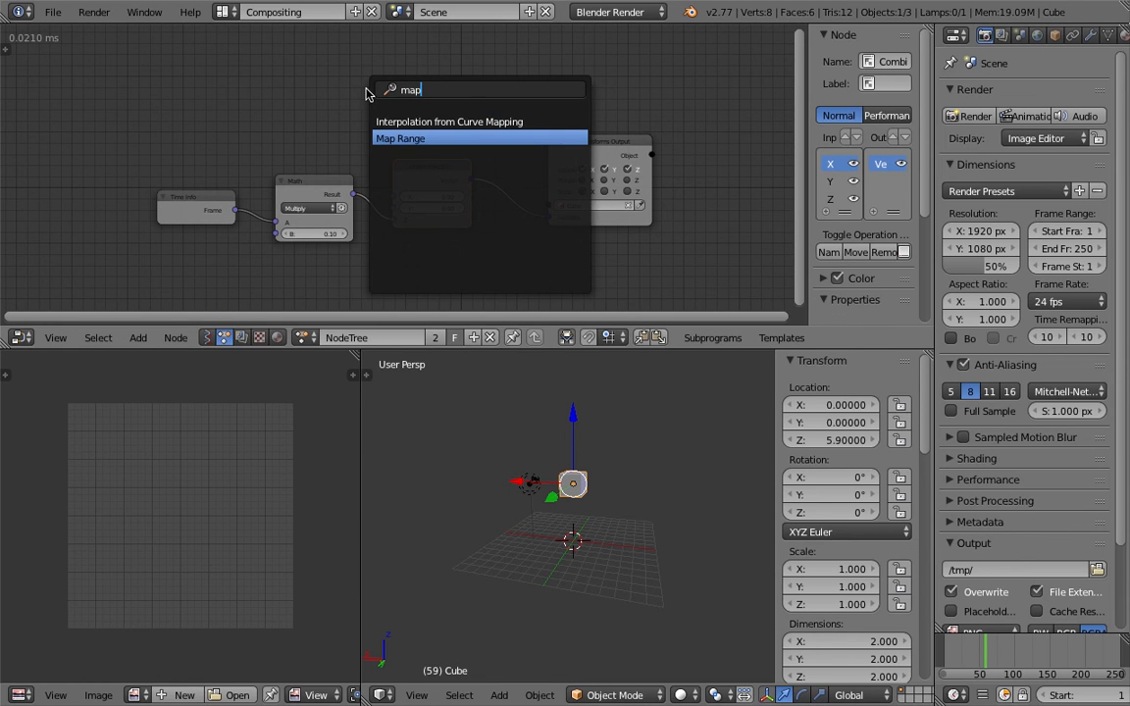
{"action": "key", "text": "Return"}
{"action": "left_click", "coordinate": [265, 164]}
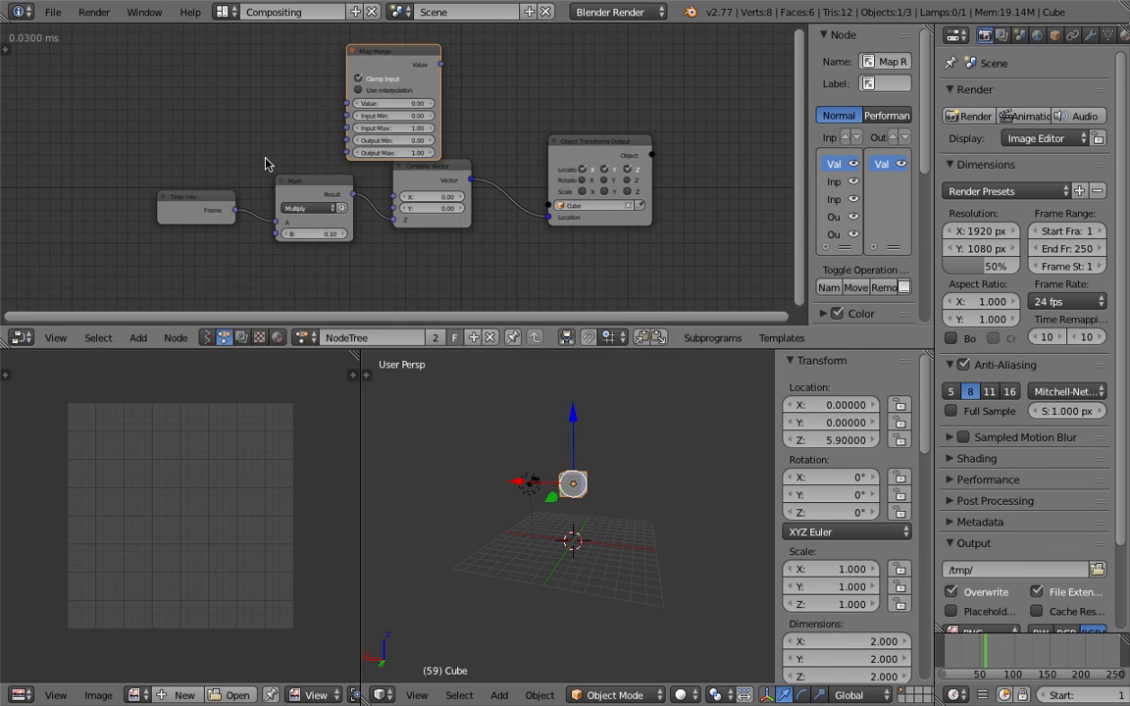
- Replace the Math node with Map Range, linking Frame to its Value input and its Value output to Combine Vector's Z
{"action": "left_click_drag", "start_coordinate": [224, 210], "coordinate": [345, 103]}
{"action": "left_click_drag", "start_coordinate": [441, 63], "coordinate": [392, 220]}
{"action": "left_click", "coordinate": [319, 199]}
{"action": "left_click_drag", "start_coordinate": [319, 199], "coordinate": [285, 224]}
{"action": "key", "text": "x"}
{"action": "left_click_drag", "start_coordinate": [402, 54], "coordinate": [332, 136]}
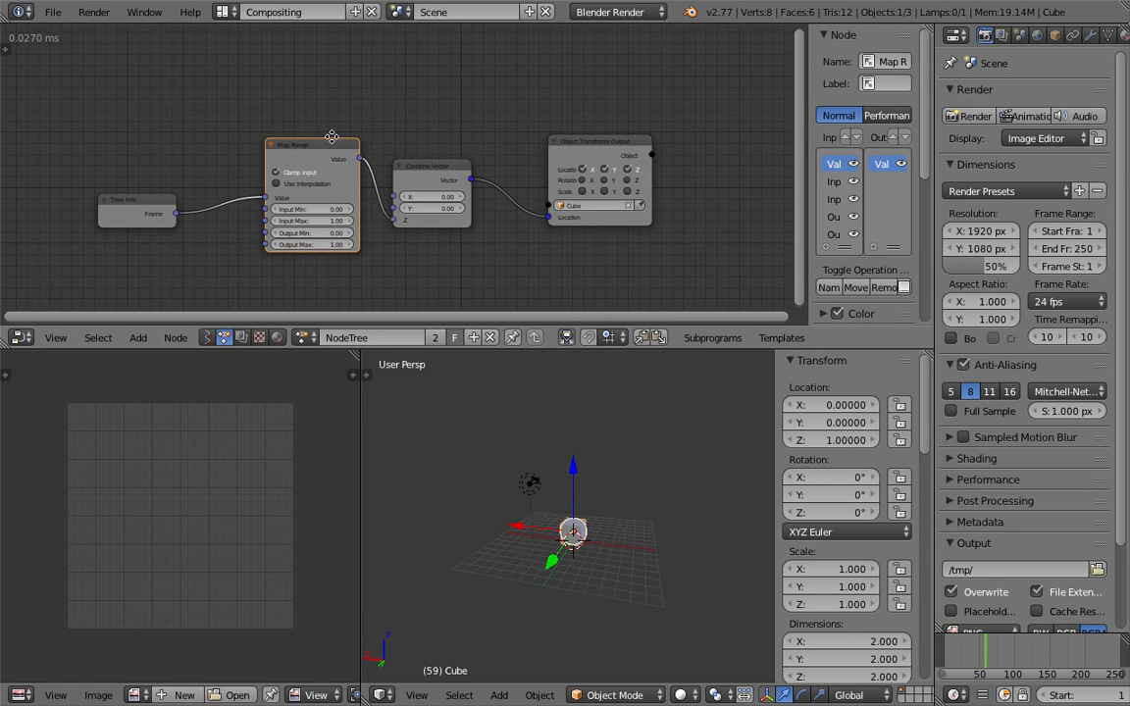
- Scrub the timeline through the first frames to frame 4 to check the cube's Z motion with Map Range
{"action": "middle_click_drag", "start_coordinate": [331, 137], "coordinate": [348, 126]}
{"action": "scroll", "coordinate": [350, 127], "scroll_direction": "up", "scroll_amount": 1}
{"action": "left_click_drag", "start_coordinate": [964, 657], "coordinate": [945, 659]}
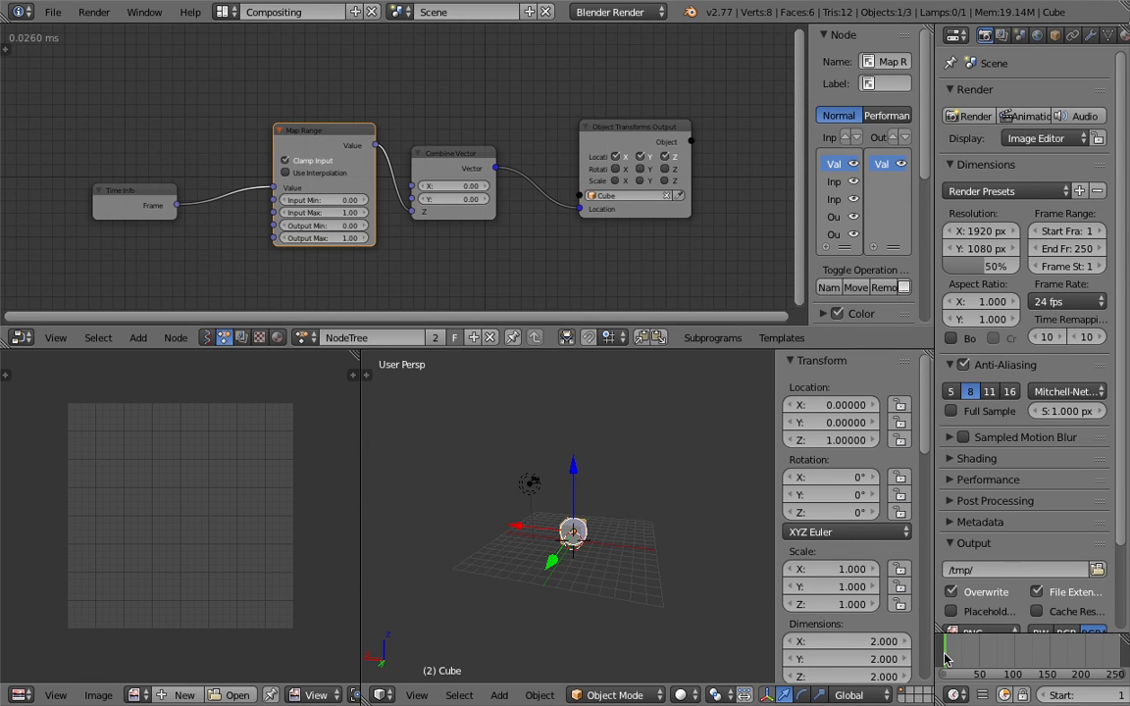
{"action": "scroll", "coordinate": [651, 555], "scroll_direction": "up", "scroll_amount": 4}
{"action": "middle_click_drag", "start_coordinate": [651, 556], "coordinate": [600, 565]}
{"action": "left_click_drag", "start_coordinate": [947, 662], "coordinate": [948, 660]}
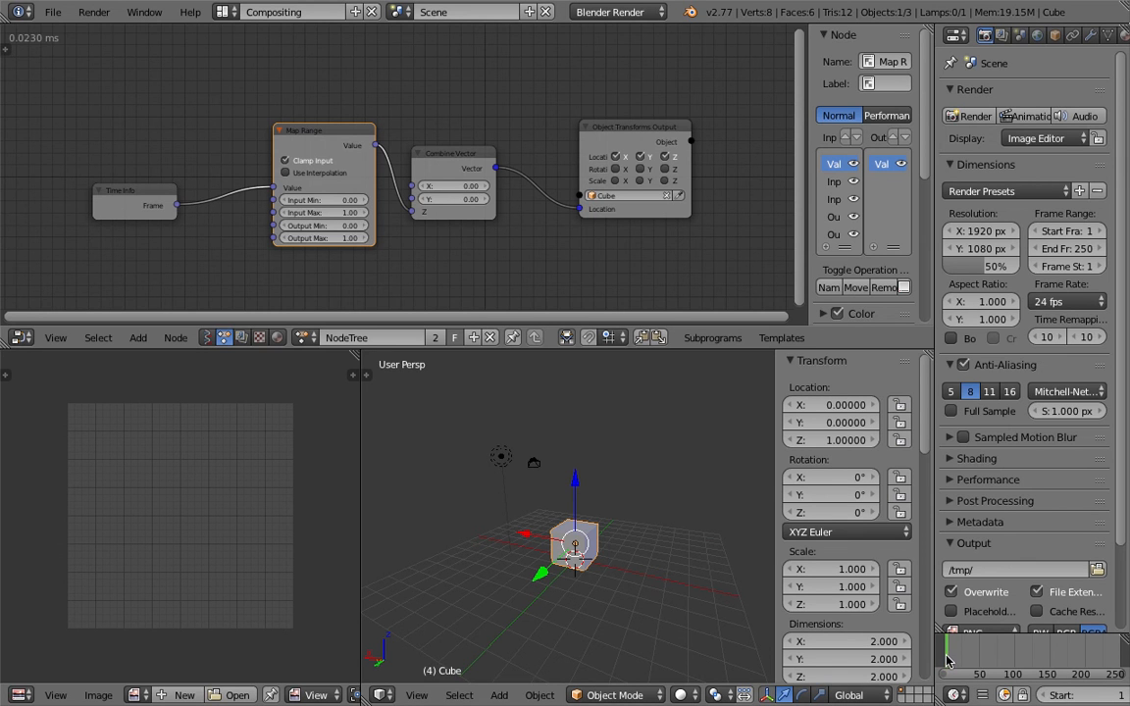
- Set Map Range's Output Max to 10 and scrub the timeline back to frame 4
{"action": "middle_click_drag", "start_coordinate": [391, 257], "coordinate": [375, 246]}
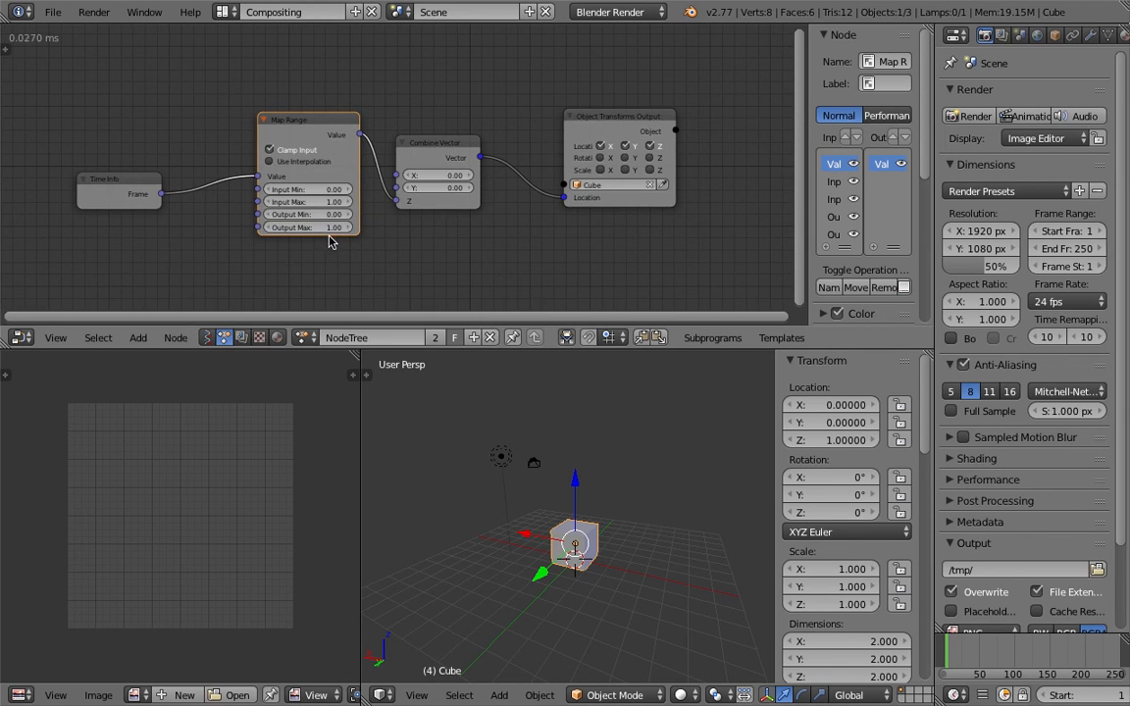
{"action": "scroll", "coordinate": [330, 243], "scroll_direction": "up", "scroll_amount": 2}
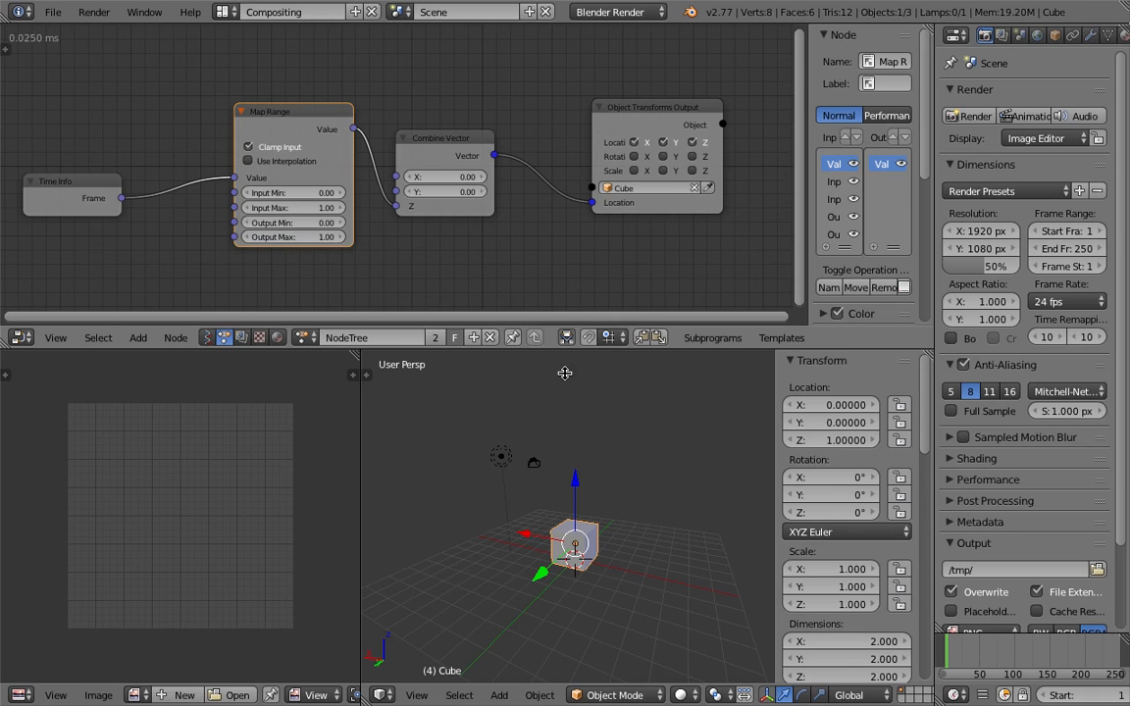
{"action": "left_click", "coordinate": [292, 238]}
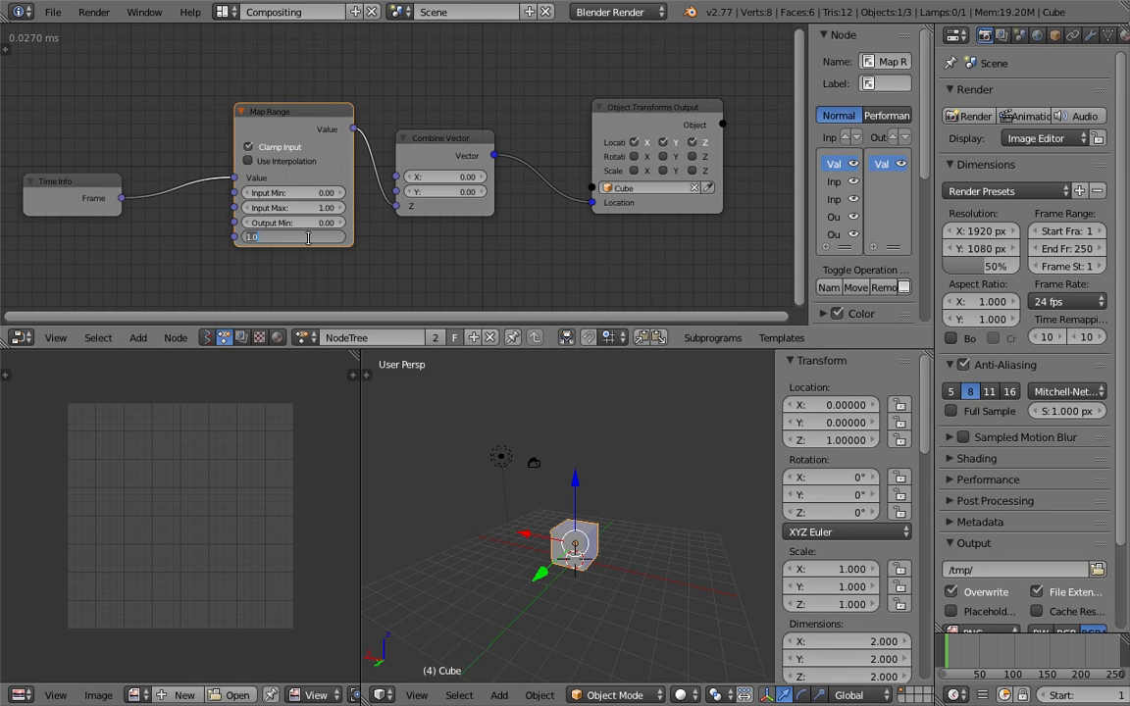
{"action": "type", "text": "10"}
{"action": "key", "text": "Return"}
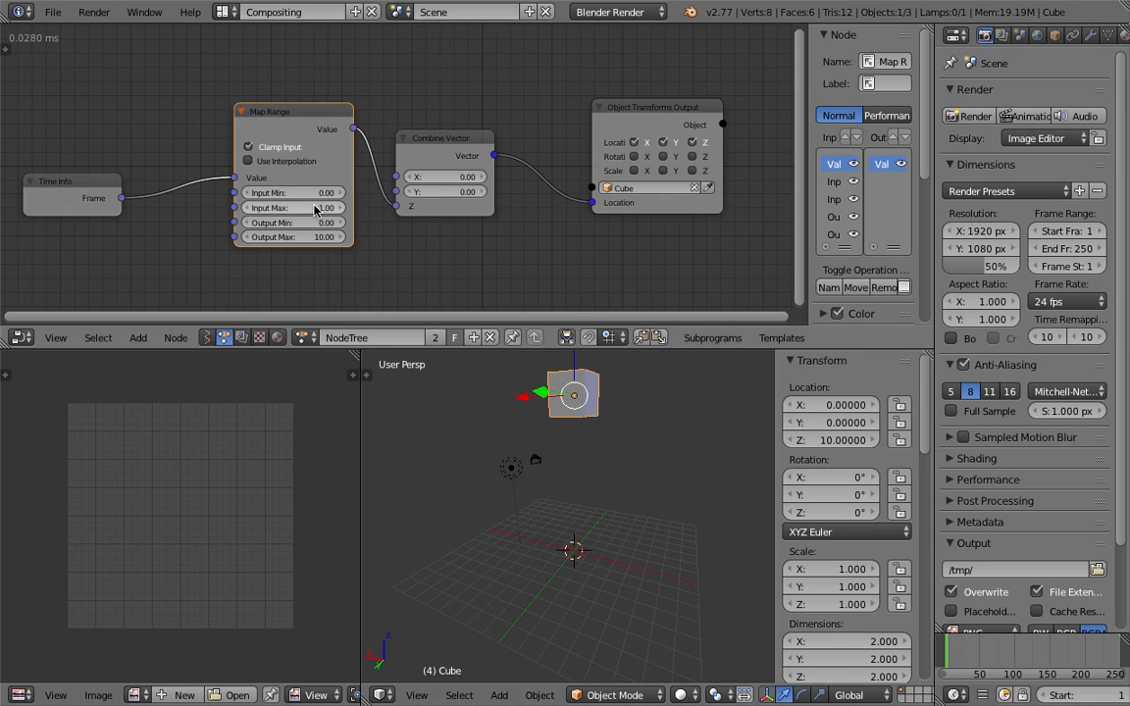
{"action": "left_click_drag", "start_coordinate": [967, 665], "coordinate": [948, 660]}
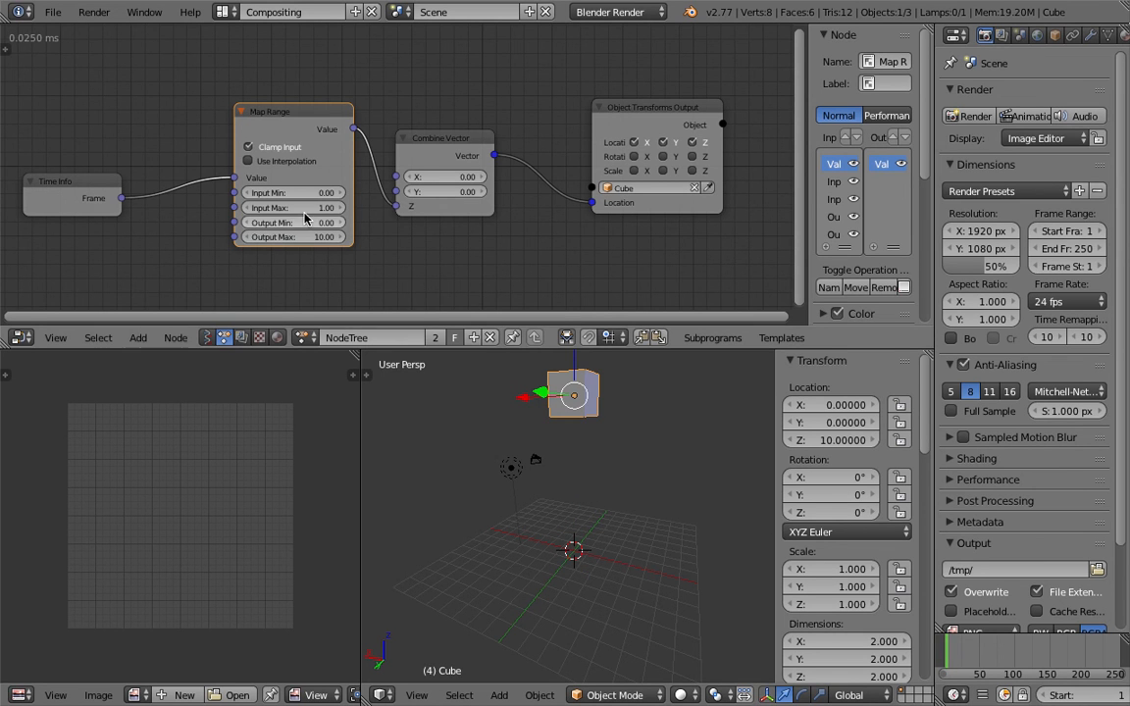
- Set Map Range's Input Max to 5 and scrub the timeline from the start to frame 7
{"action": "scroll", "coordinate": [294, 209], "scroll_direction": "up", "scroll_amount": 2}
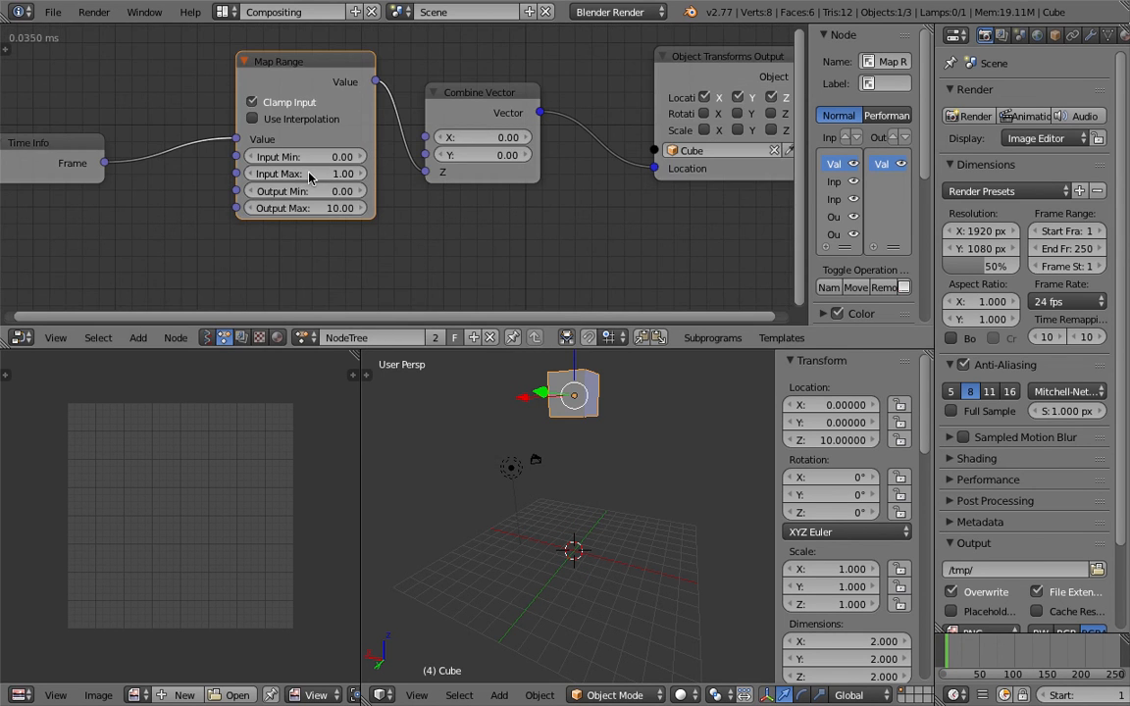
{"action": "left_click", "coordinate": [324, 176]}
{"action": "type", "text": "5"}
{"action": "key", "text": "Return"}
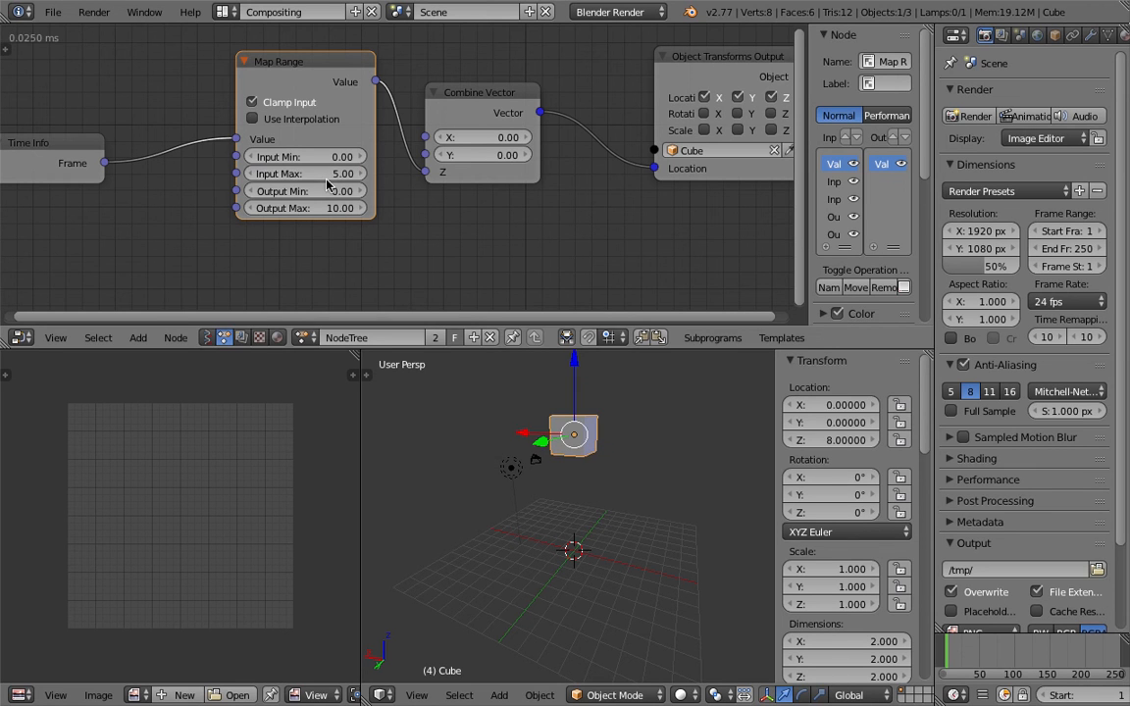
{"action": "left_click", "coordinate": [944, 653]}
{"action": "left_click_drag", "start_coordinate": [945, 650], "coordinate": [949, 651]}
{"action": "scroll", "coordinate": [576, 477], "scroll_direction": "down", "scroll_amount": 1}
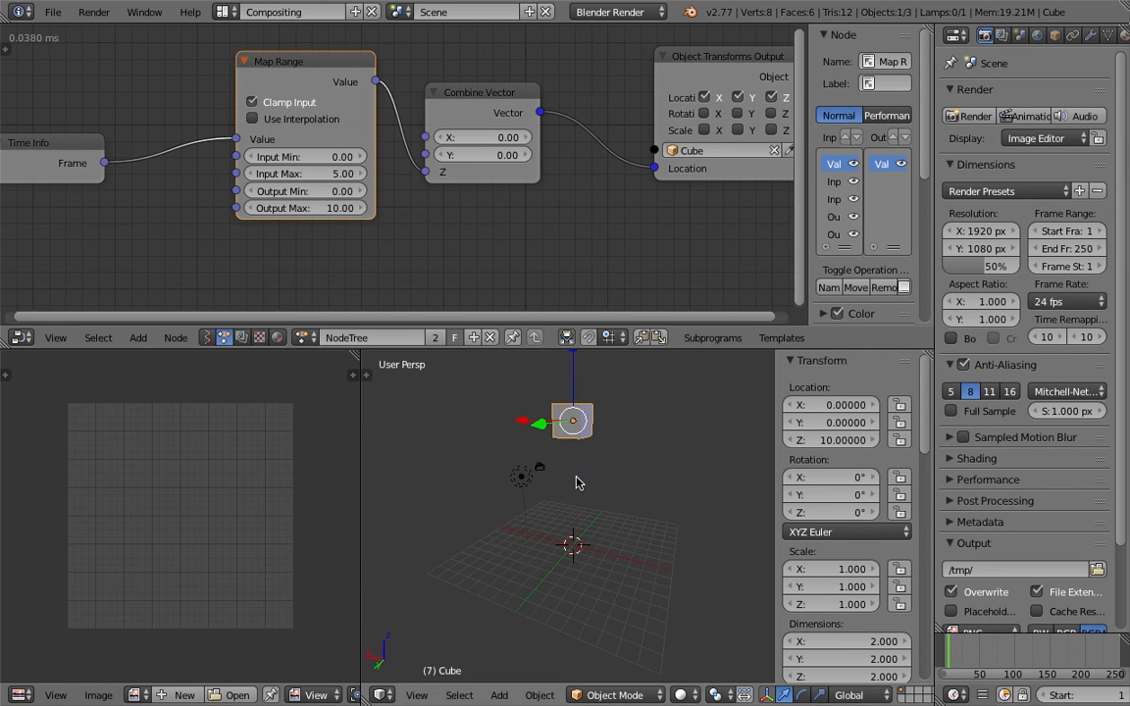
- Select the Combine Vector node followed by Object Transforms Output, and scrub the timeline to frame 10
{"action": "scroll", "coordinate": [510, 250], "scroll_direction": "down", "scroll_amount": 1}
{"action": "left_click", "coordinate": [458, 115]}
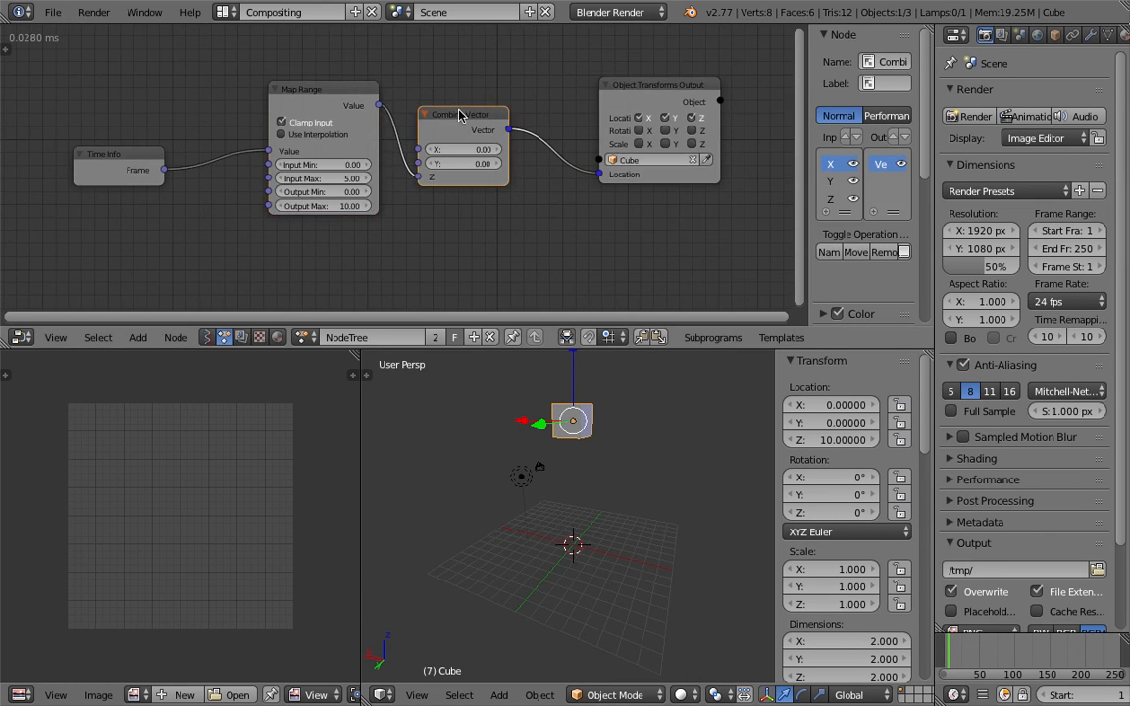
{"action": "left_click", "coordinate": [638, 89]}
{"action": "left_click_drag", "start_coordinate": [957, 646], "coordinate": [952, 652]}
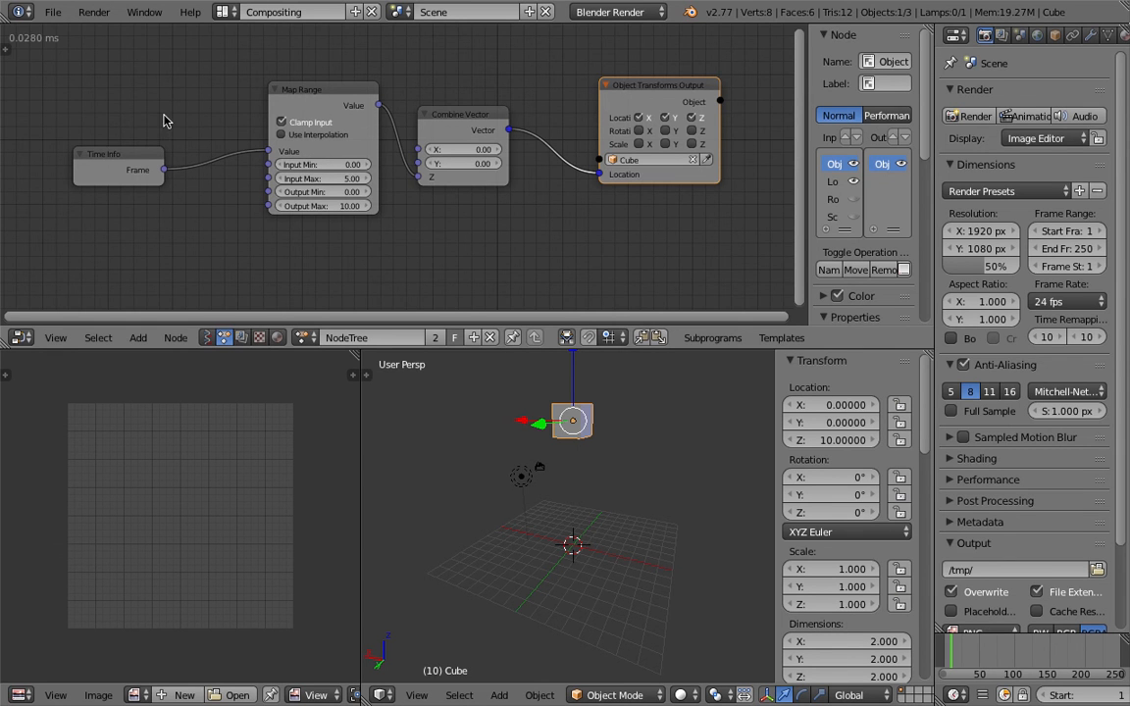
{"action": "middle_click_drag", "start_coordinate": [164, 114], "coordinate": [178, 119]}
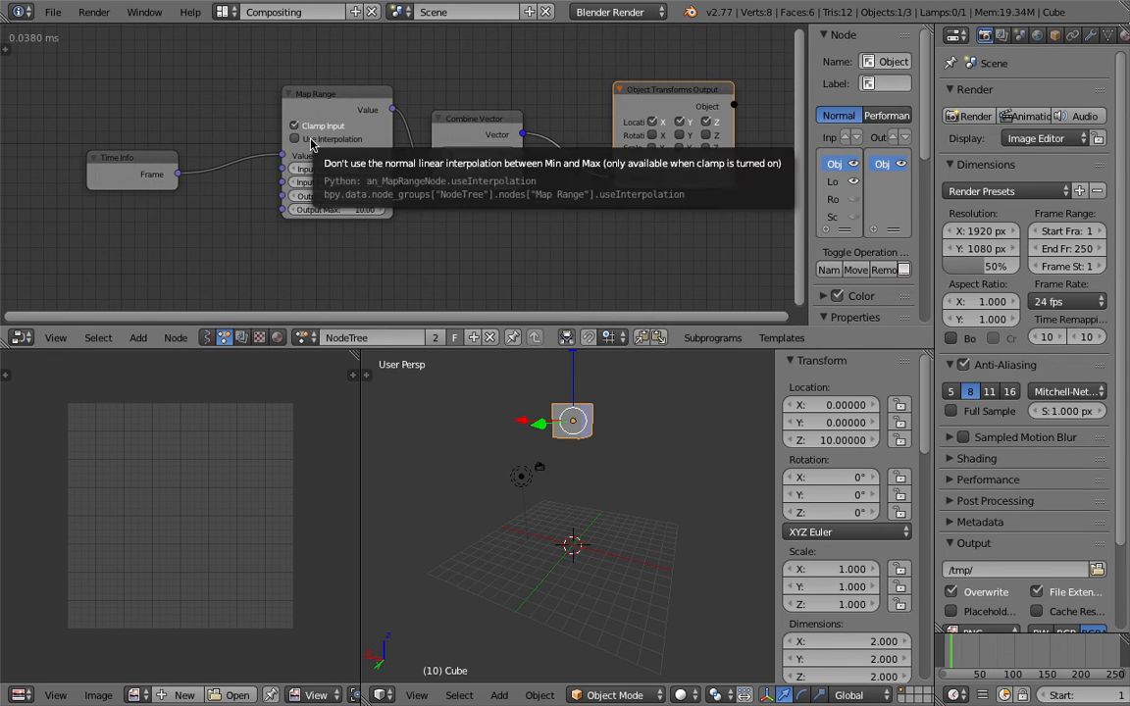
- Enable Use Interpolation on the Map Range node and set its interpolation to Back
{"action": "left_click", "coordinate": [312, 143]}
{"action": "left_click", "coordinate": [334, 224]}
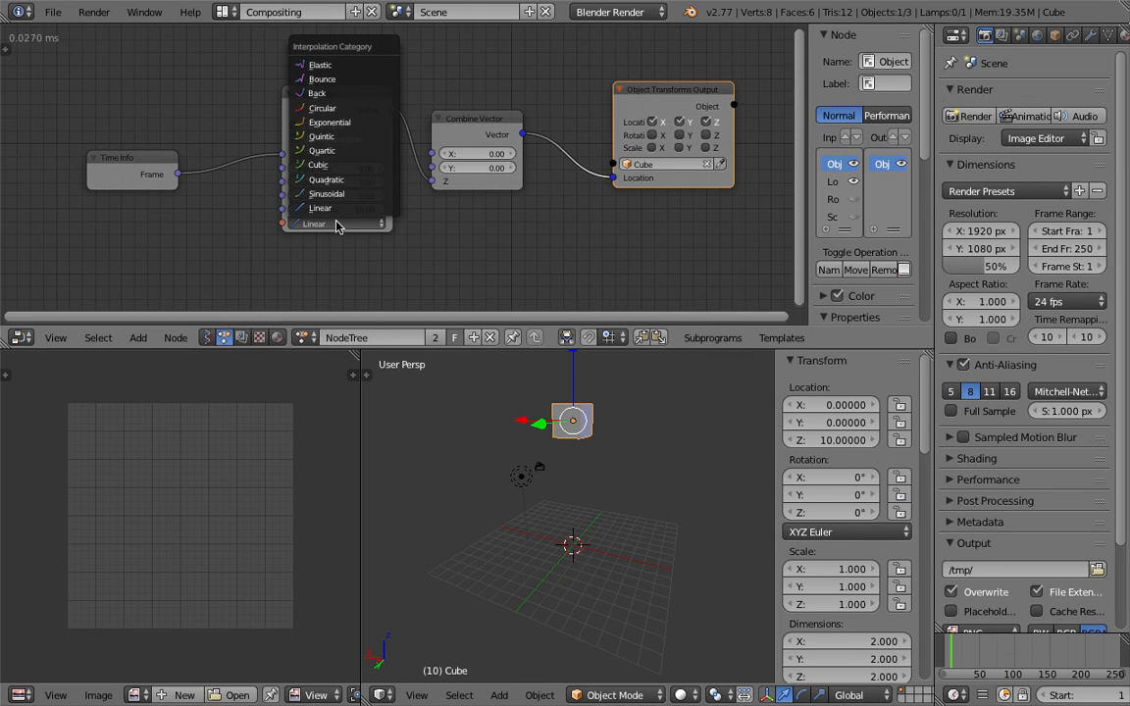
{"action": "left_click", "coordinate": [334, 96]}
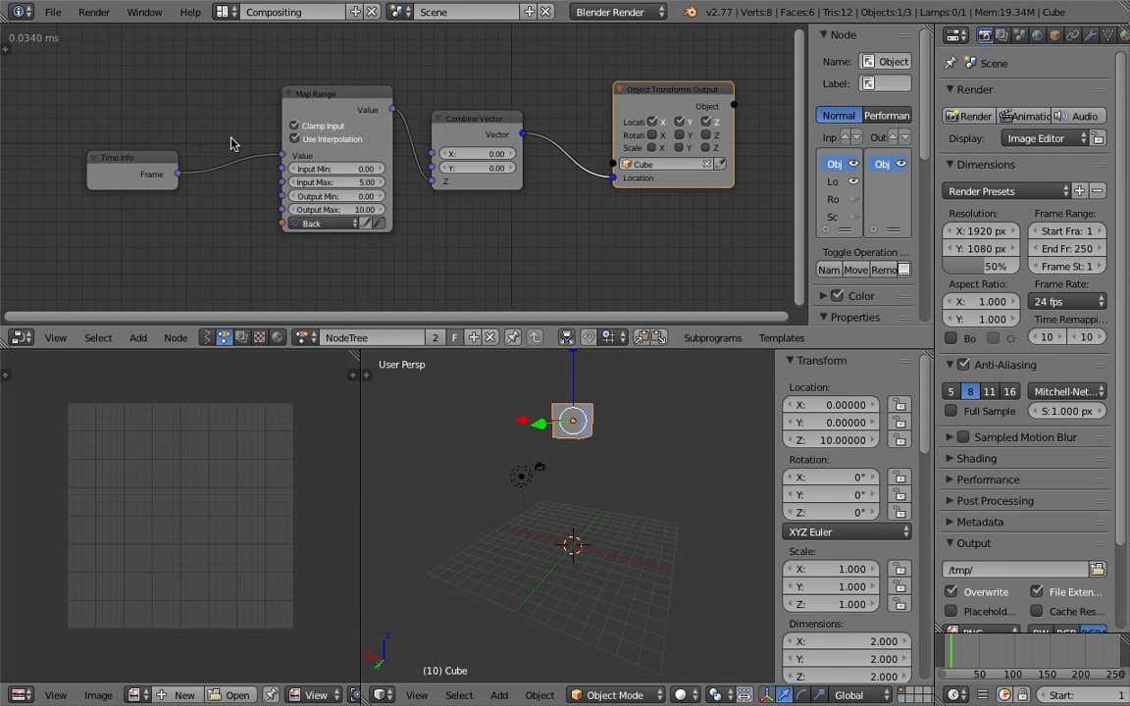
{"action": "scroll", "coordinate": [232, 144], "scroll_direction": "up", "scroll_amount": 1}
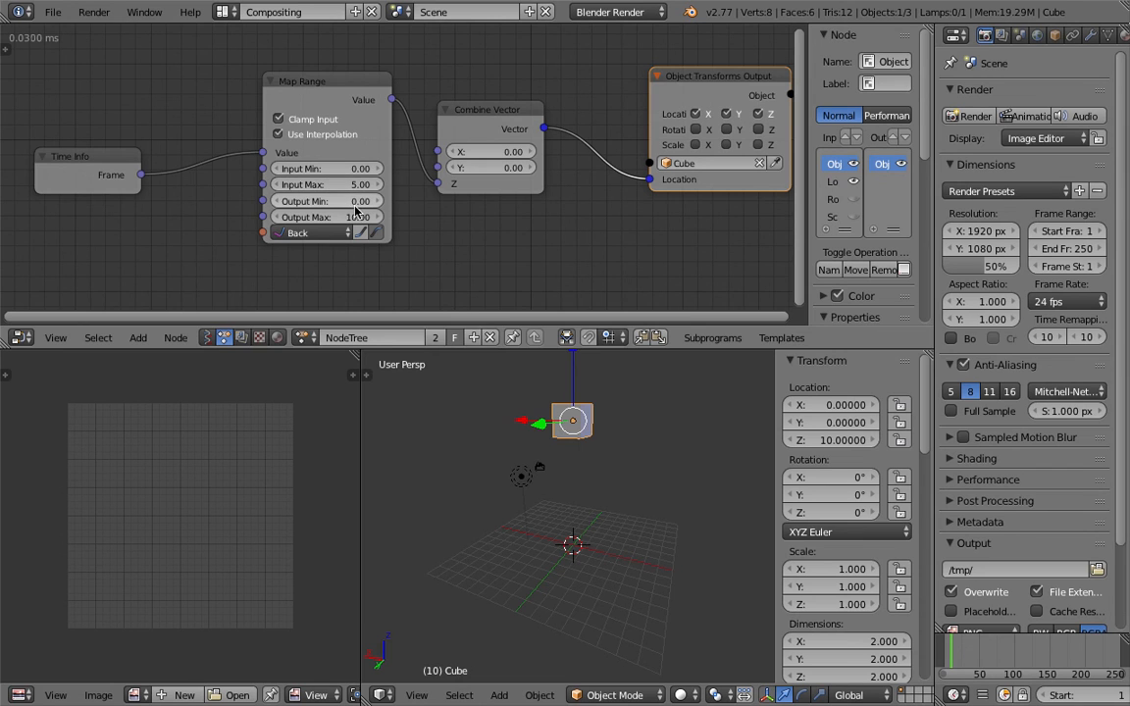
- Set Map Range's Input Max to 20
{"action": "middle_click_drag", "start_coordinate": [548, 404], "coordinate": [575, 461]}
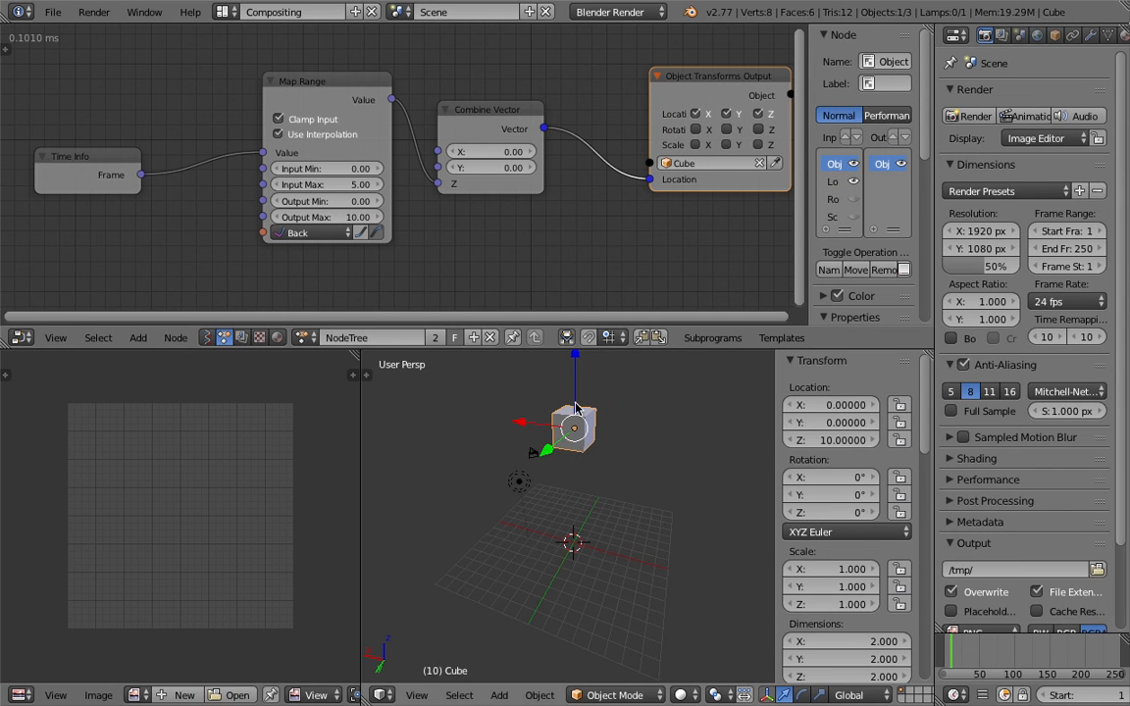
{"action": "left_click", "coordinate": [359, 184]}
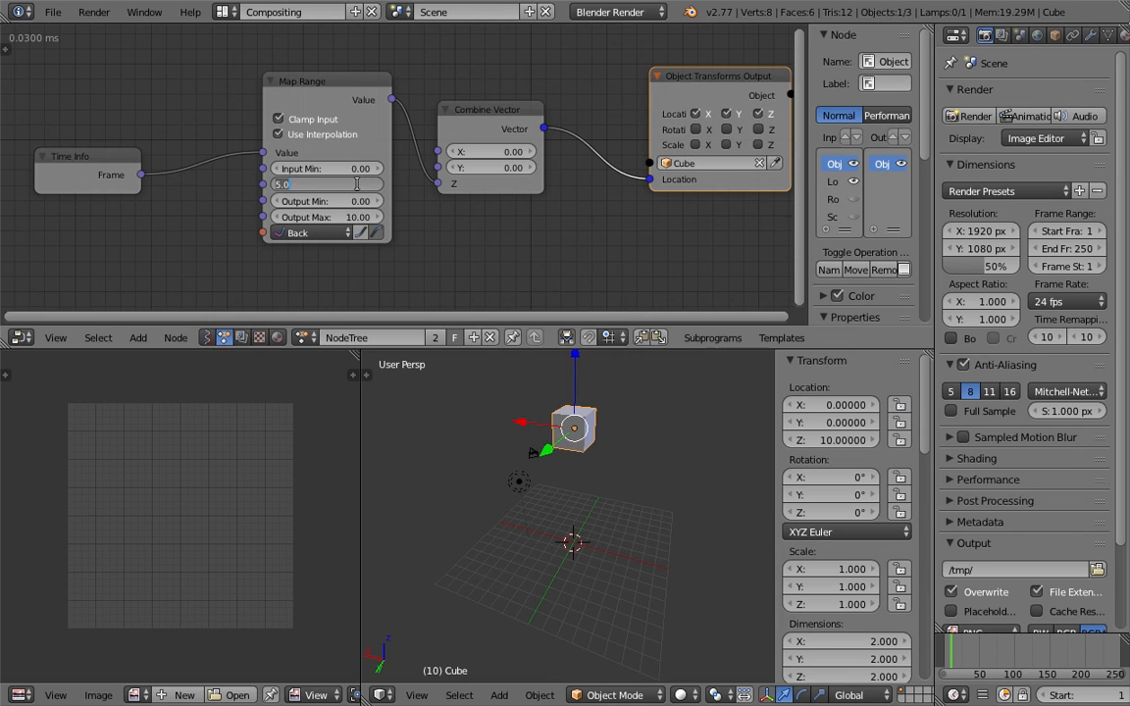
{"action": "type", "text": "20"}
{"action": "key", "text": "Return"}
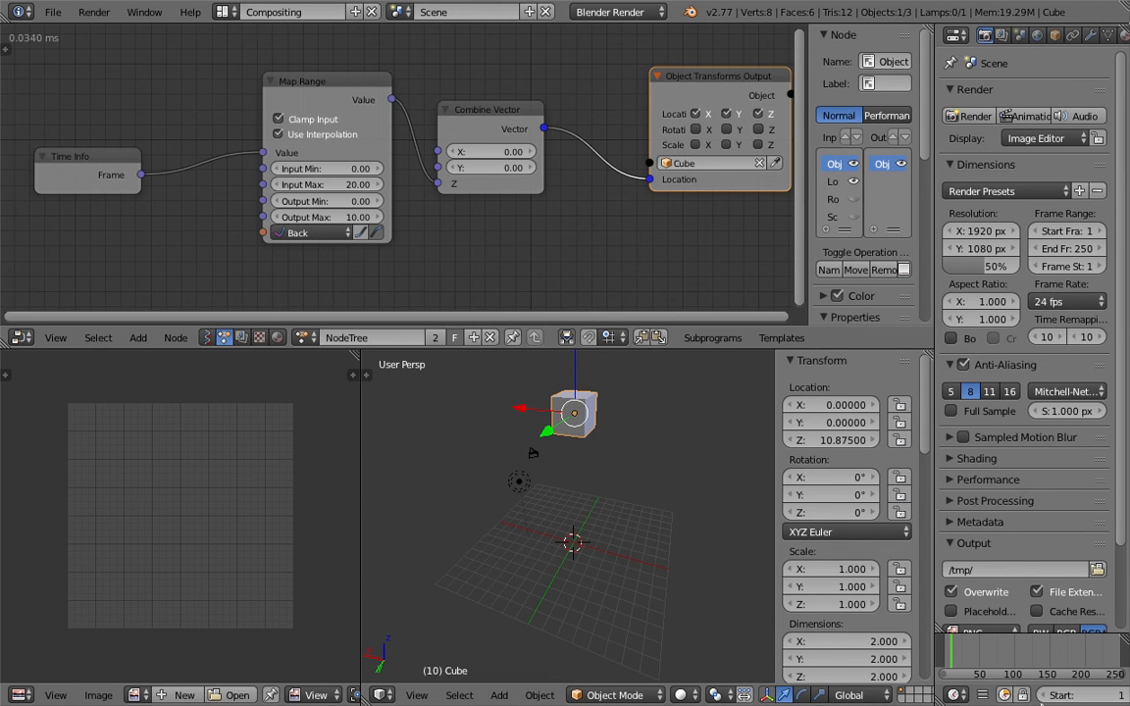
- Play the animation to check the cube's motion with Back interpolation and stop it at frame 23
{"action": "scroll", "coordinate": [1048, 700], "scroll_direction": "down", "scroll_amount": 3}
{"action": "scroll", "coordinate": [1049, 698], "scroll_direction": "down", "scroll_amount": 4}
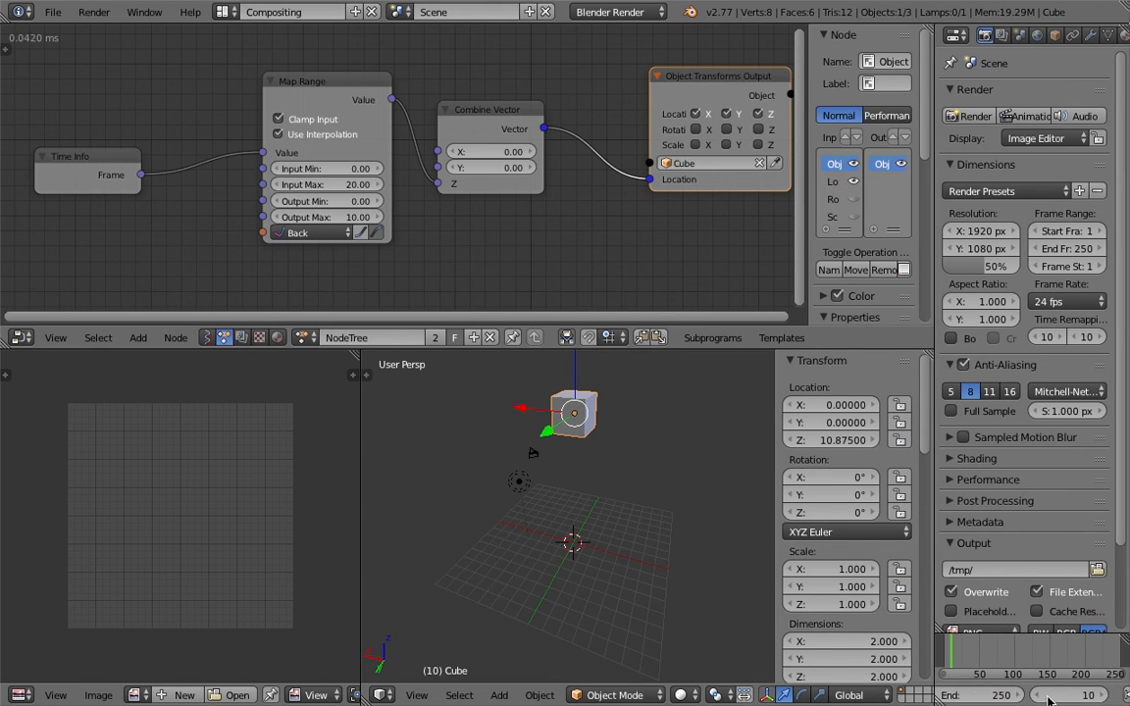
{"action": "left_click", "coordinate": [1044, 696]}
{"action": "left_click", "coordinate": [1095, 695]}
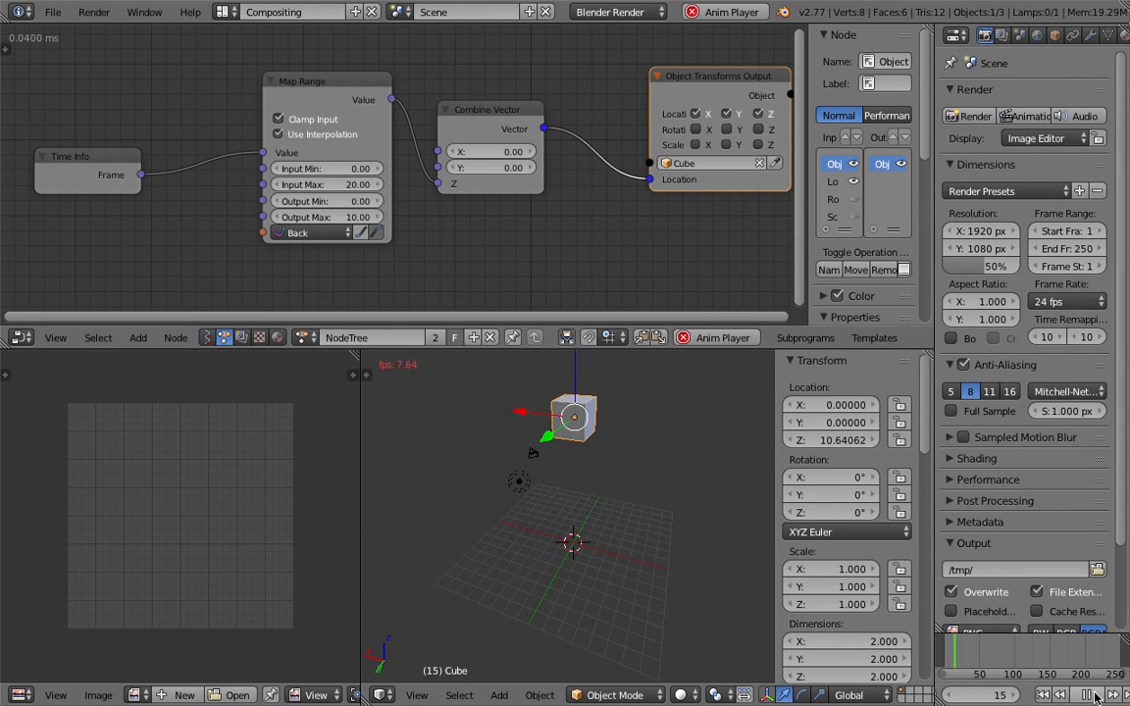
{"action": "key", "text": "alt+a"}
{"action": "middle_click_drag", "start_coordinate": [525, 497], "coordinate": [530, 252]}
{"action": "scroll", "coordinate": [520, 247], "scroll_direction": "down", "scroll_amount": 3}
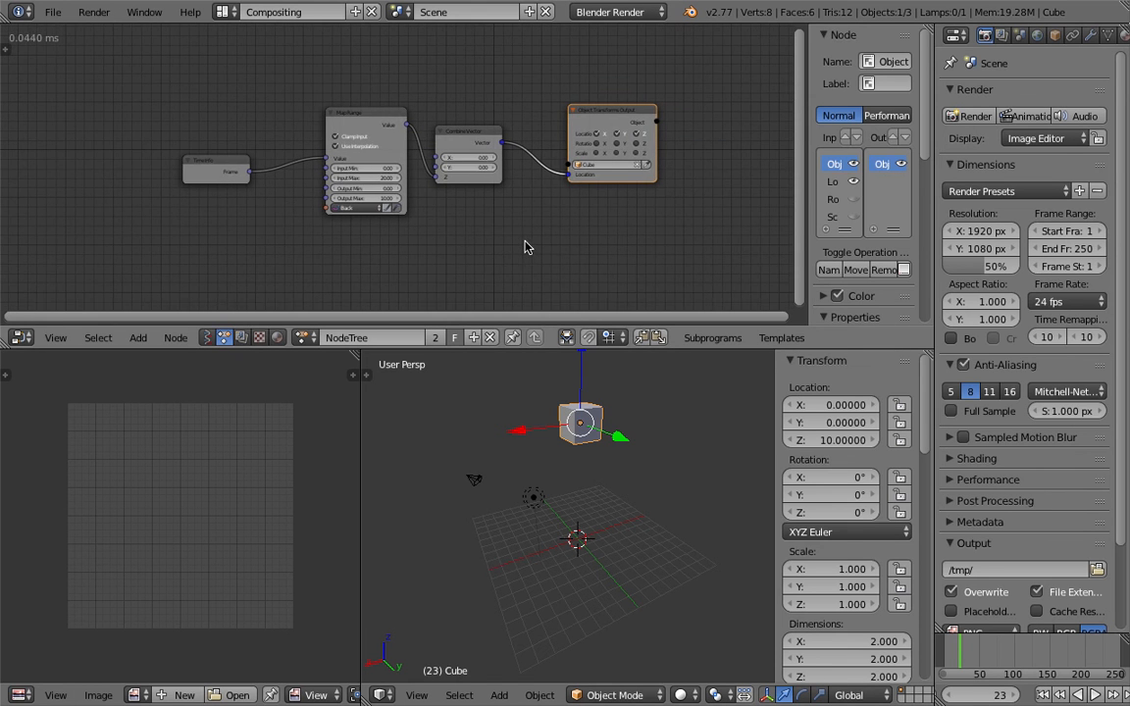
- Enlarge the node editor slightly and look through the Interpolation nodes available to add
{"action": "scroll", "coordinate": [428, 208], "scroll_direction": "up", "scroll_amount": 2}
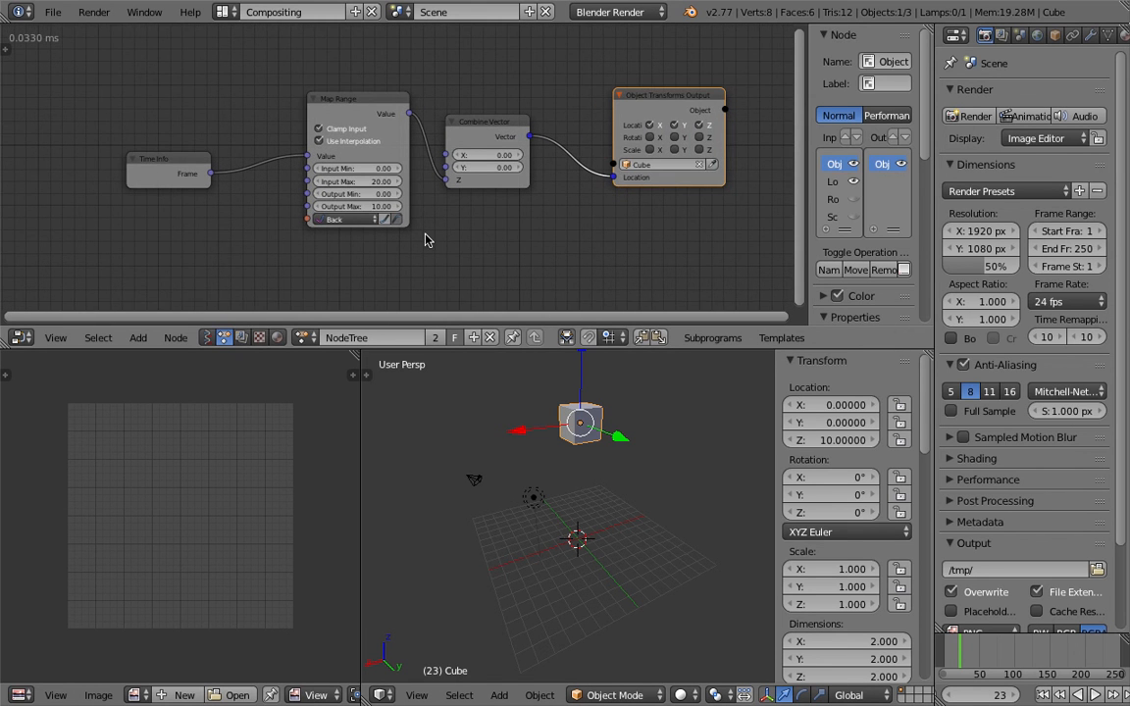
{"action": "scroll", "coordinate": [422, 236], "scroll_direction": "up", "scroll_amount": 1}
{"action": "left_click", "coordinate": [365, 221]}
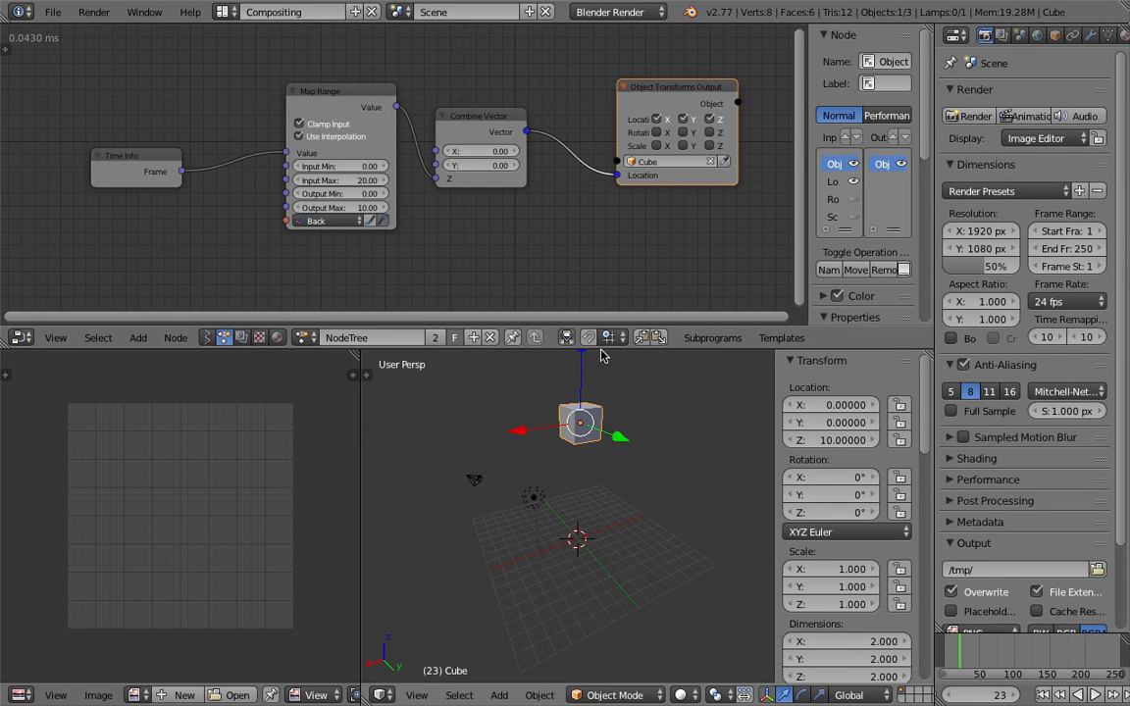
{"action": "left_click_drag", "start_coordinate": [602, 350], "coordinate": [530, 397]}
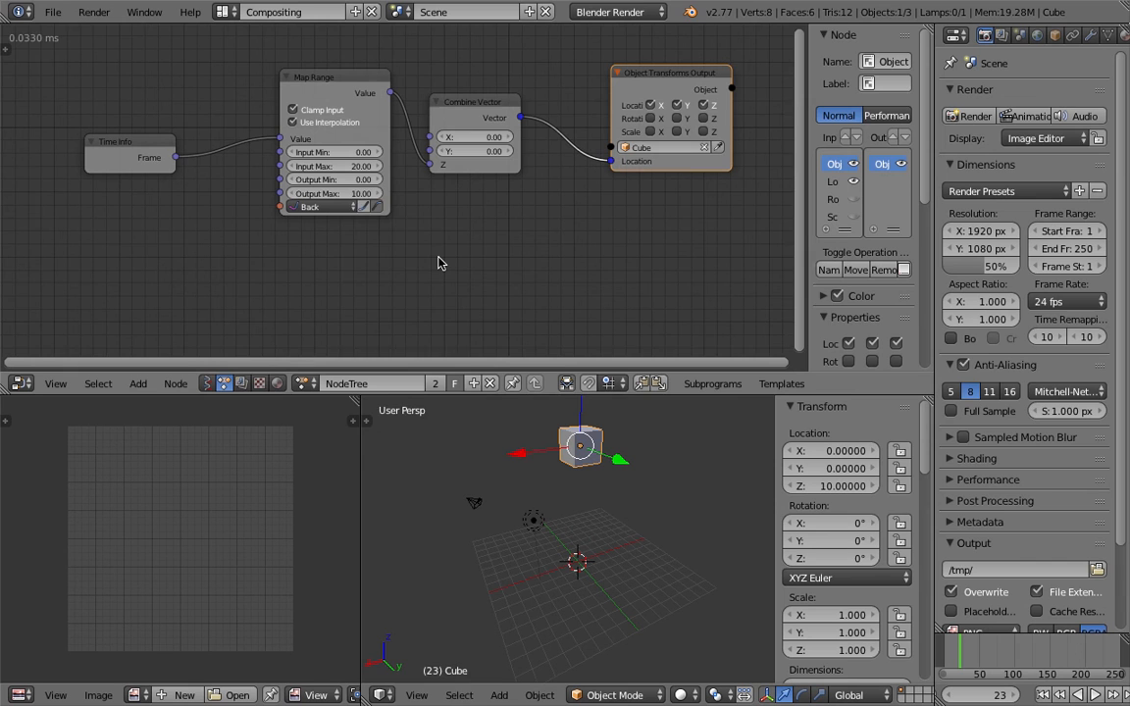
{"action": "key", "text": "shift+a"}
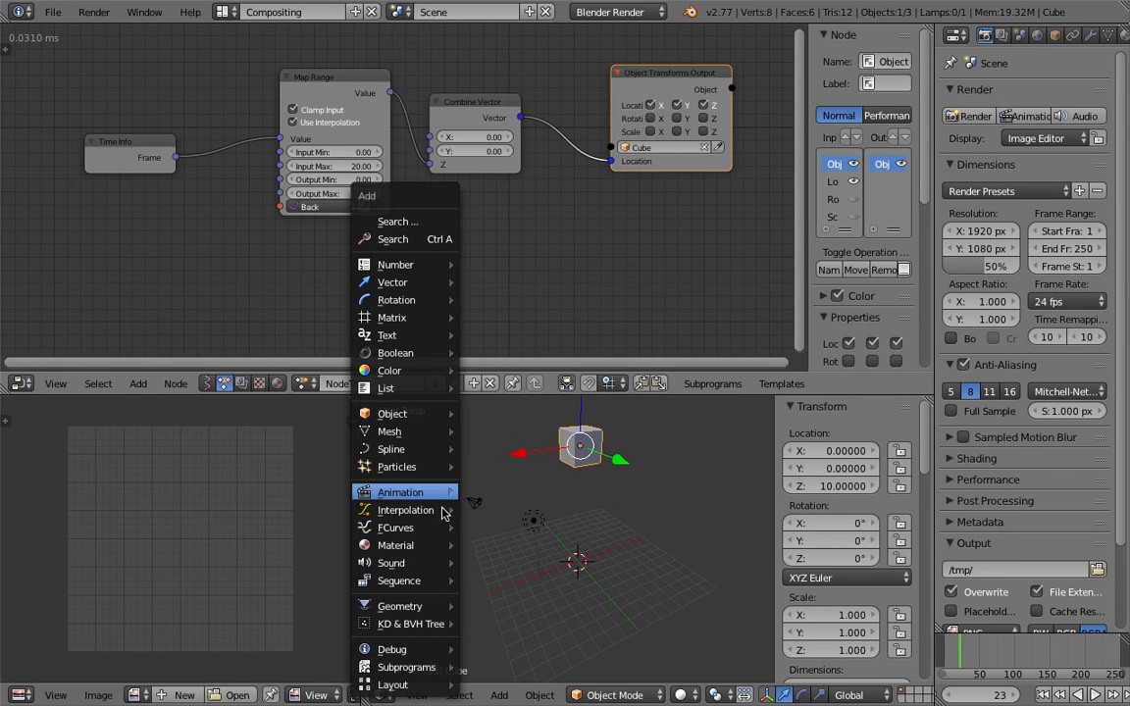
{"action": "mouse_move", "coordinate": [441, 511]}
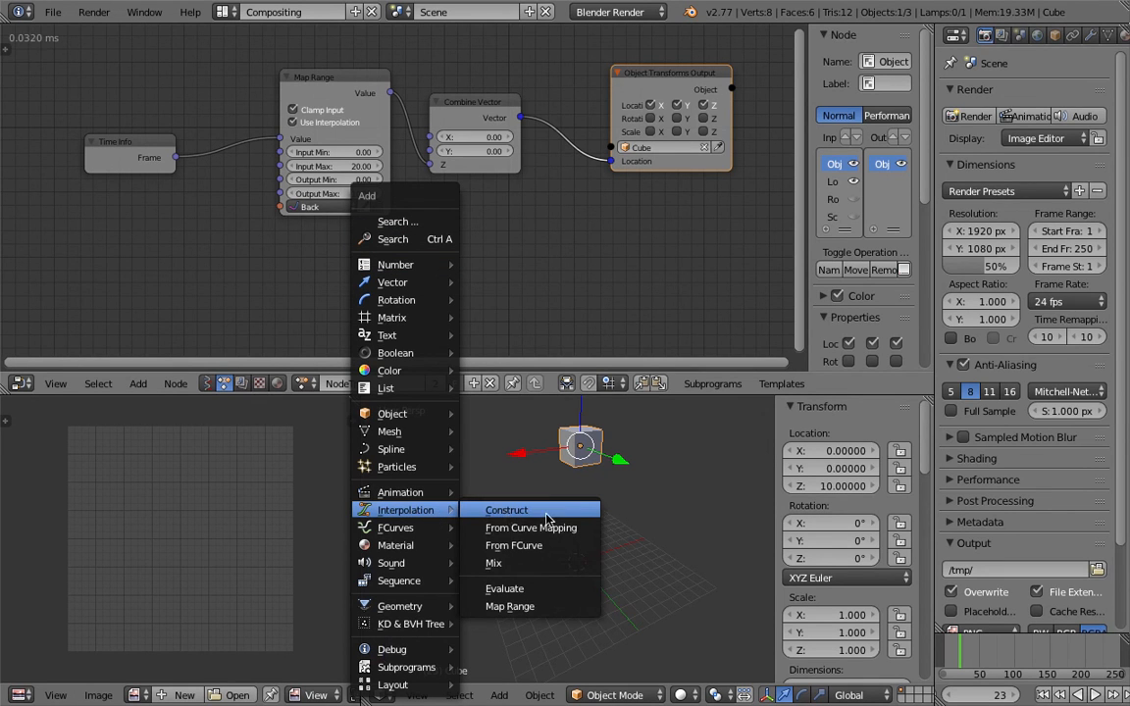
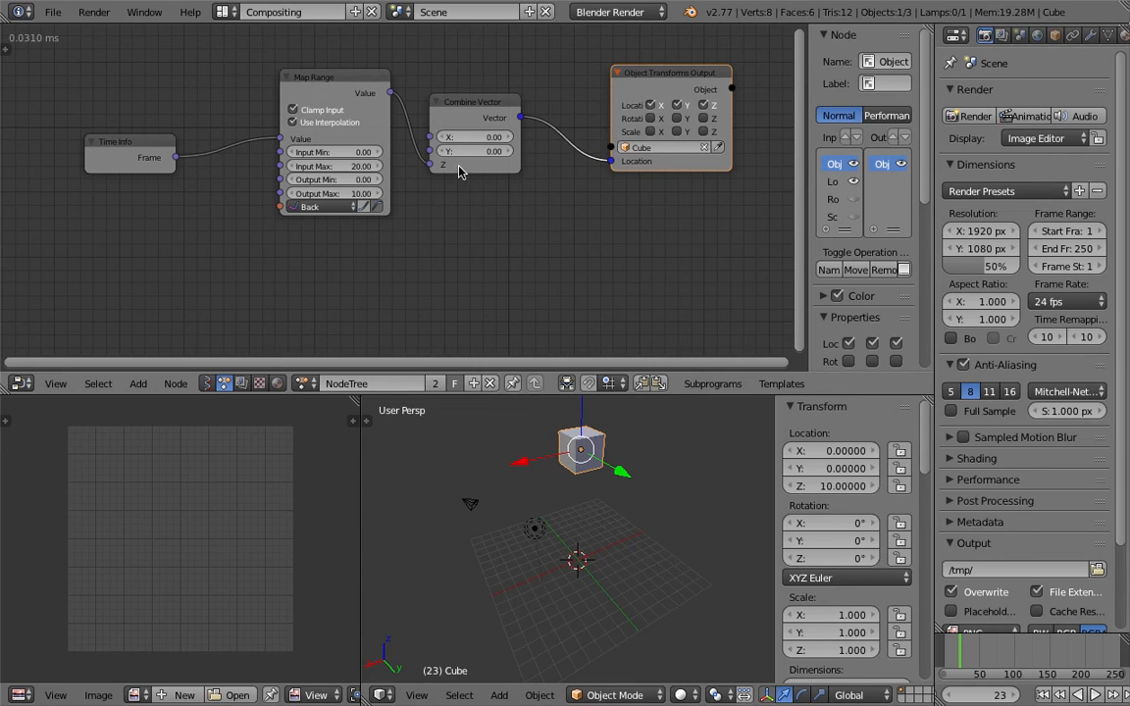
- Move Combine Vector closer to Object Transforms Output and add an Animate Vector node below the existing chain
{"action": "scroll", "coordinate": [466, 147], "scroll_direction": "down", "scroll_amount": 1}
{"action": "left_click_drag", "start_coordinate": [480, 114], "coordinate": [523, 99]}
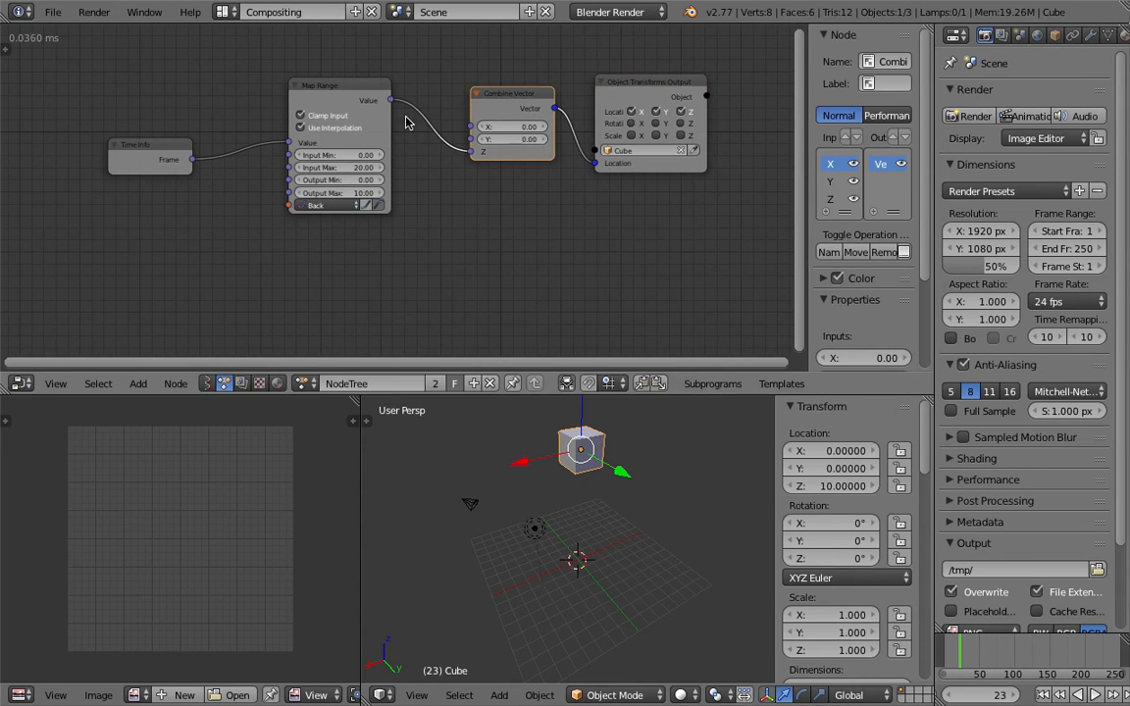
{"action": "scroll", "coordinate": [497, 244], "scroll_direction": "down", "scroll_amount": 1}
{"action": "key", "text": "shift+a"}
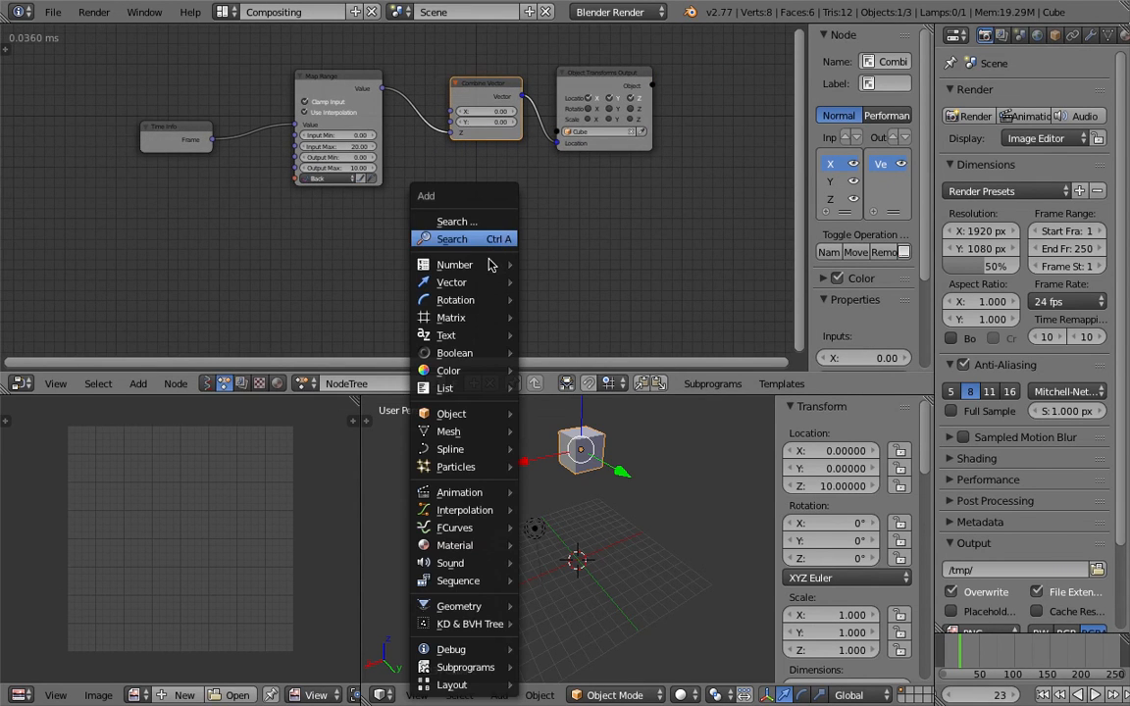
{"action": "mouse_move", "coordinate": [498, 500]}
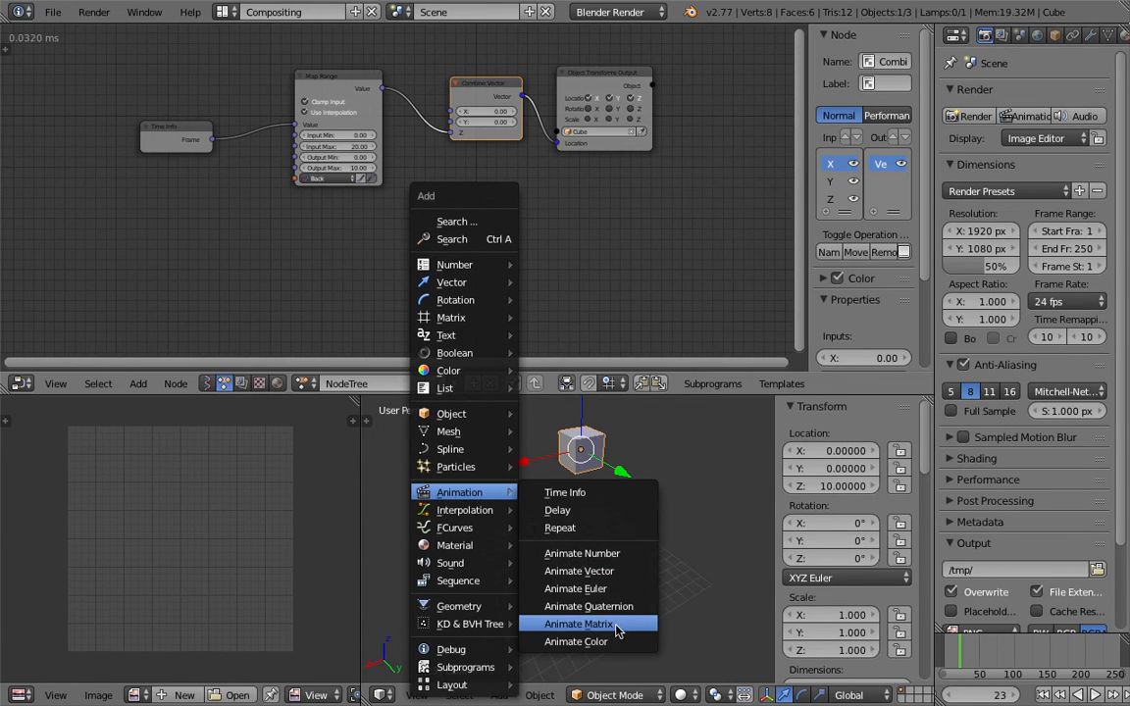
{"action": "left_click", "coordinate": [614, 575]}
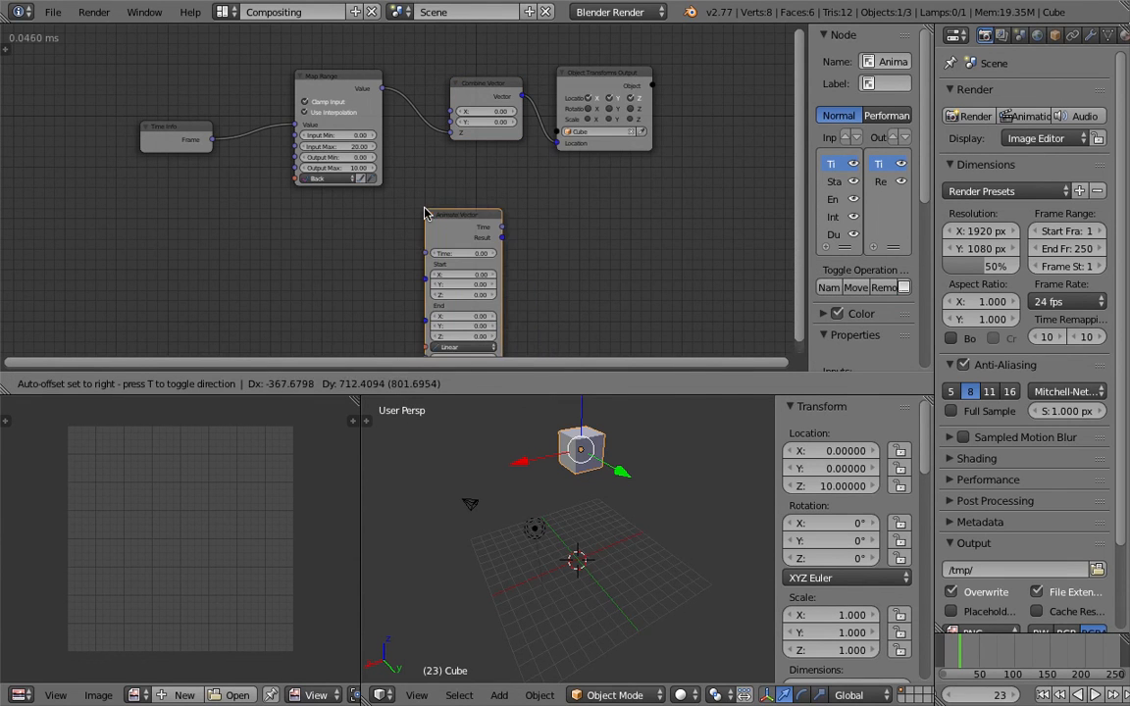
{"action": "left_click", "coordinate": [423, 209]}
- Enlarge the node editor downward until the whole Animate Vector node fits in it
{"action": "left_click", "coordinate": [628, 398]}
{"action": "left_click", "coordinate": [650, 406]}
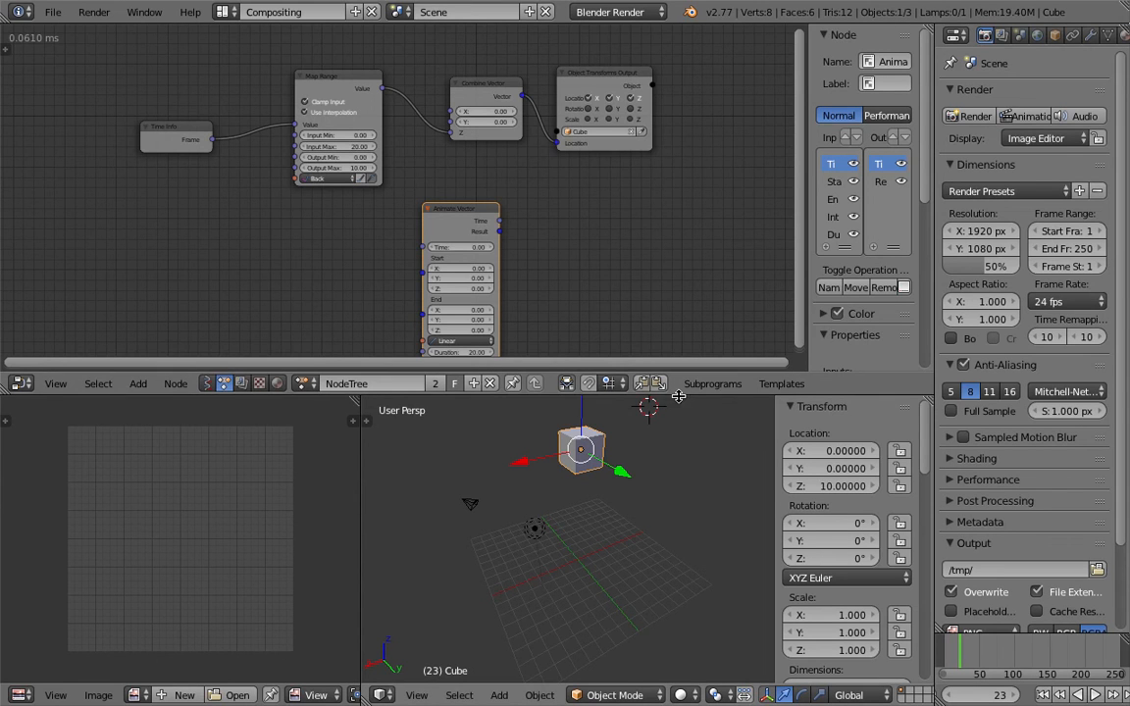
{"action": "left_click_drag", "start_coordinate": [677, 395], "coordinate": [678, 470]}
{"action": "scroll", "coordinate": [503, 316], "scroll_direction": "up", "scroll_amount": 1}
- Rearrange the Combine Vector, Animate Vector and Object Transforms Output nodes to make room between them
{"action": "left_click_drag", "start_coordinate": [350, 99], "coordinate": [381, 87]}
{"action": "left_click", "coordinate": [175, 154]}
{"action": "left_click_drag", "start_coordinate": [175, 154], "coordinate": [219, 145]}
{"action": "left_click_drag", "start_coordinate": [494, 111], "coordinate": [489, 98]}
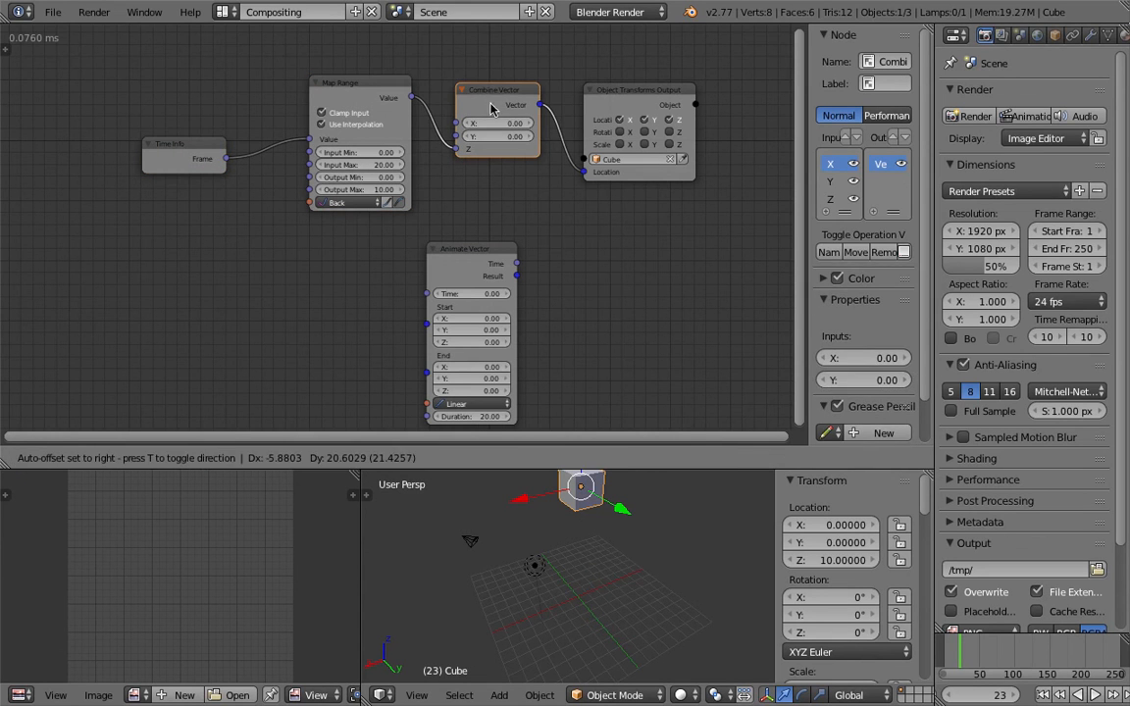
{"action": "left_click_drag", "start_coordinate": [454, 249], "coordinate": [422, 238]}
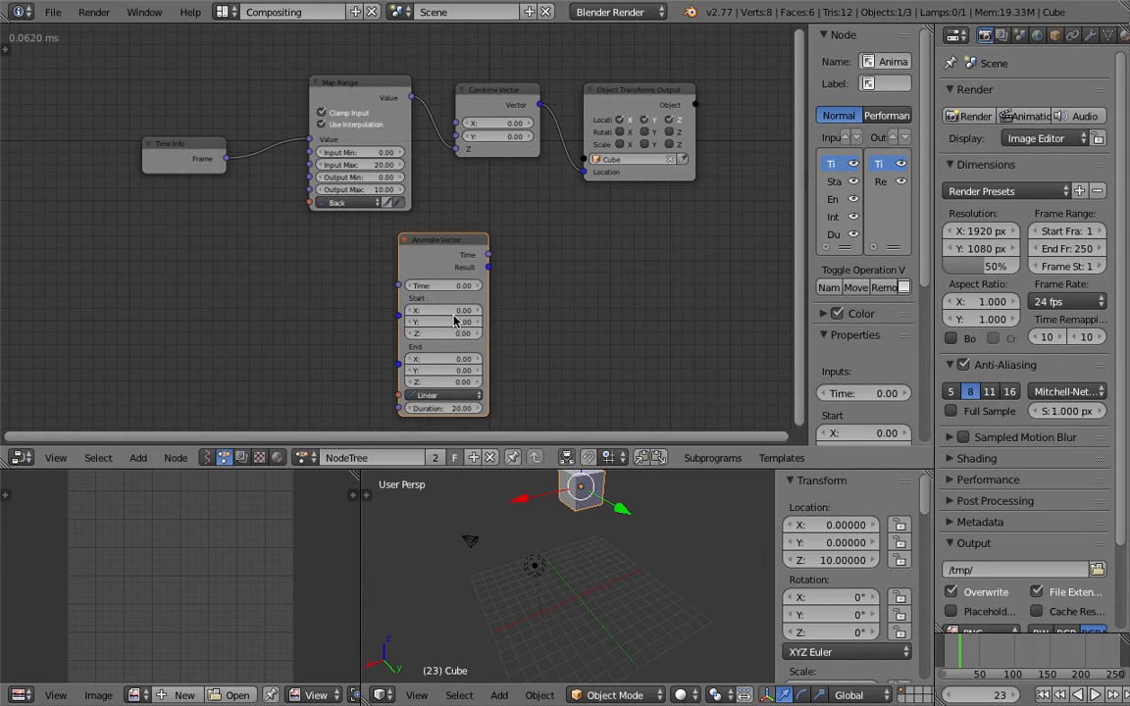
{"action": "left_click_drag", "start_coordinate": [644, 88], "coordinate": [664, 81]}
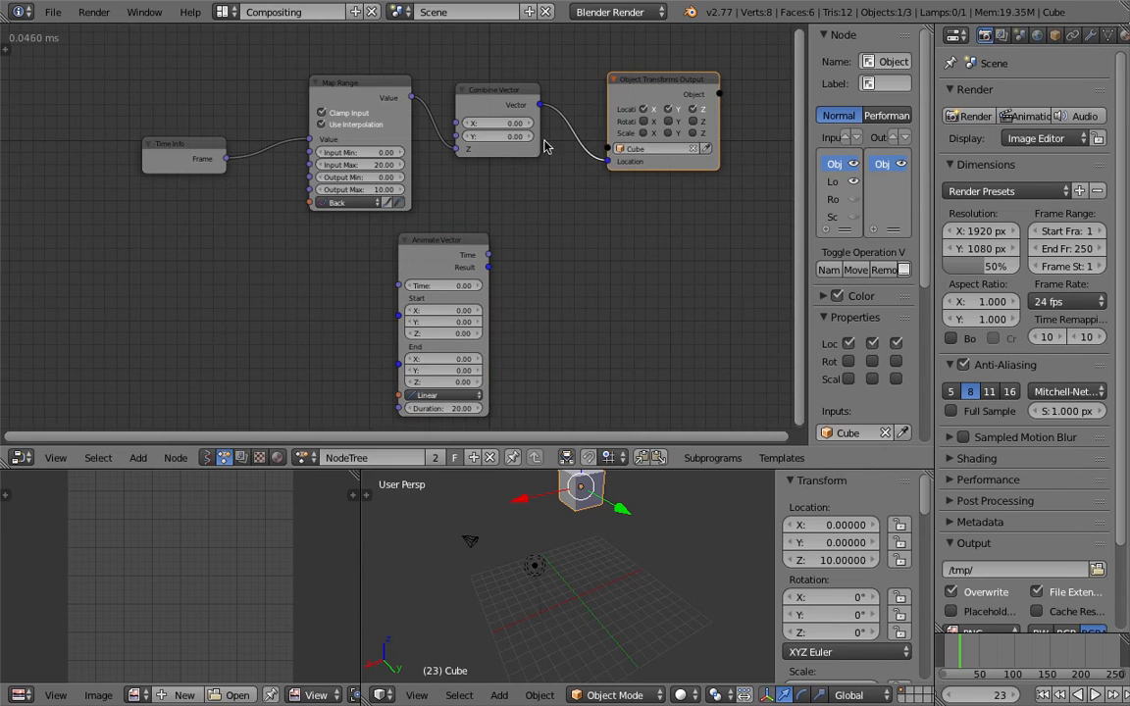
{"action": "scroll", "coordinate": [550, 145], "scroll_direction": "up", "scroll_amount": 1}
{"action": "scroll", "coordinate": [551, 145], "scroll_direction": "down", "scroll_amount": 2}
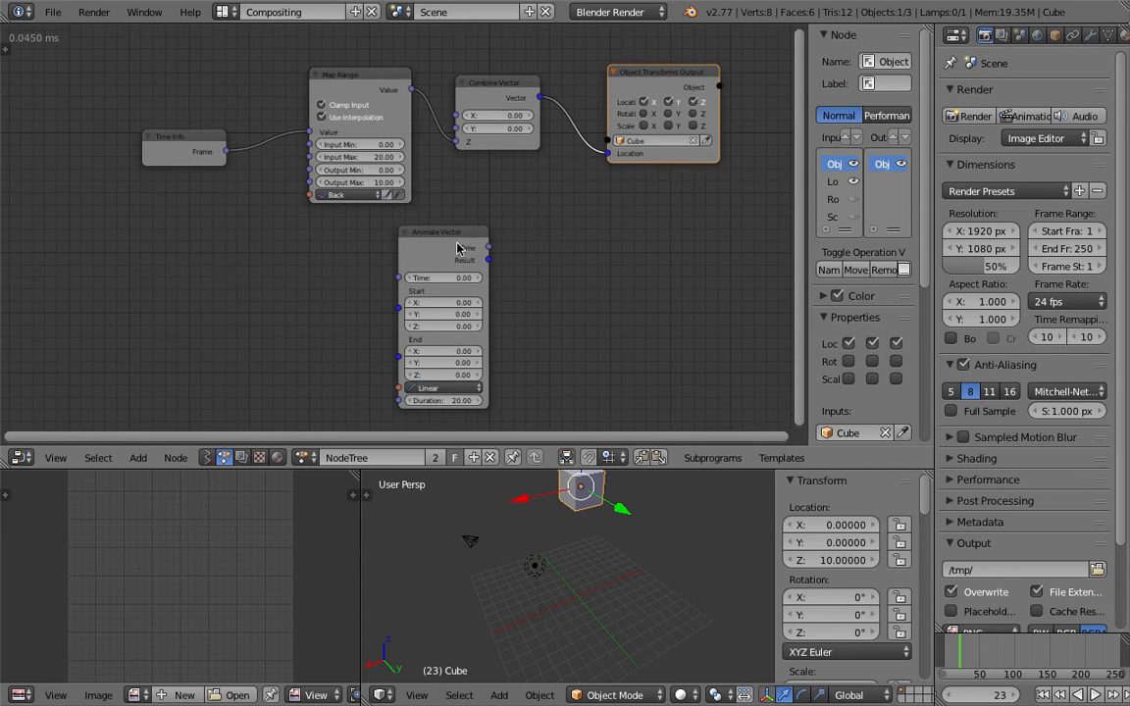
- Spread the chain wider by moving Time Info, Object Transforms Output and Combine Vector outward
{"action": "left_click_drag", "start_coordinate": [214, 147], "coordinate": [188, 155]}
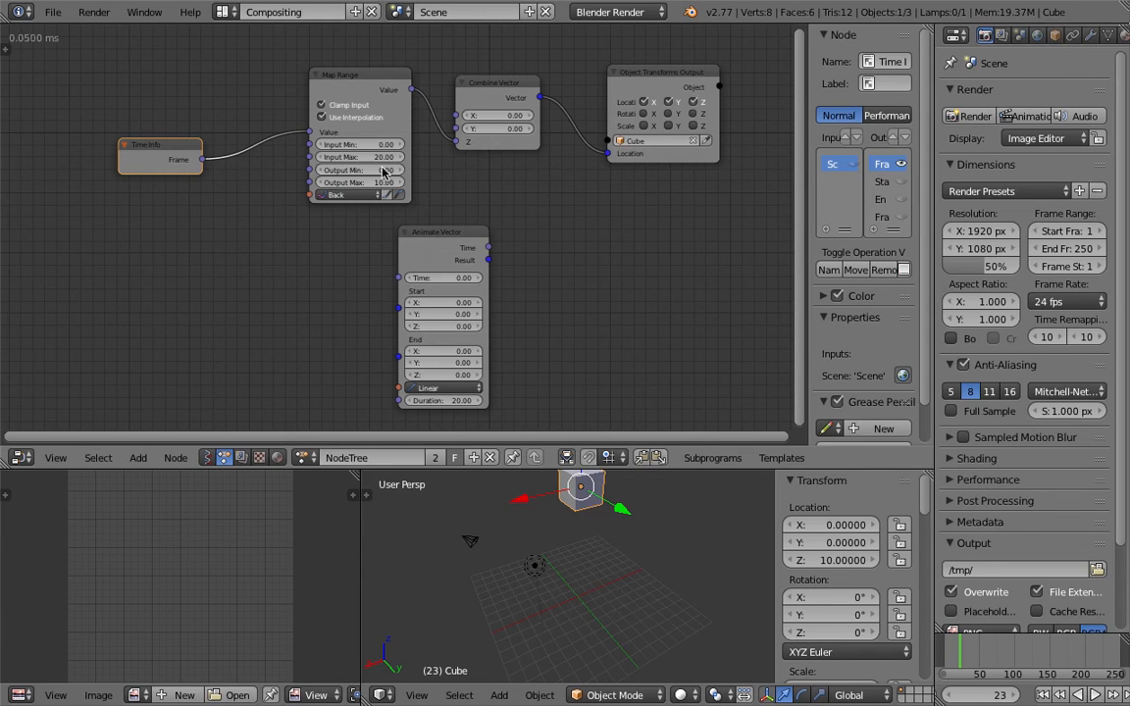
{"action": "left_click", "coordinate": [650, 76]}
{"action": "left_click_drag", "start_coordinate": [649, 76], "coordinate": [667, 75]}
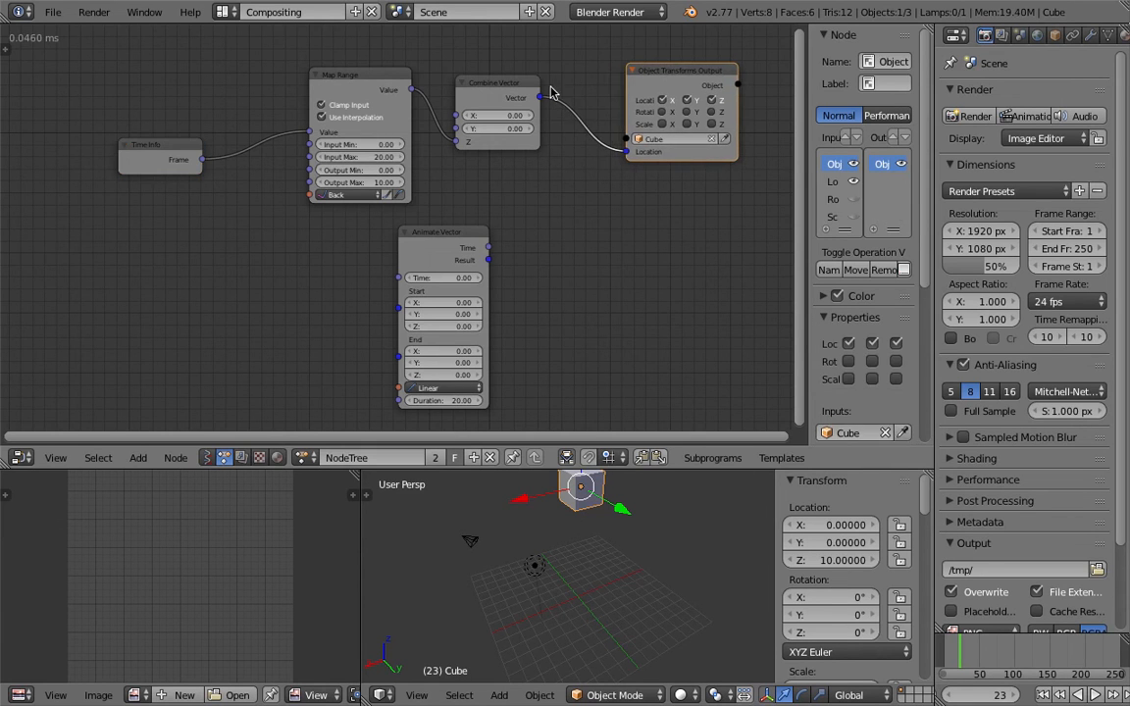
{"action": "left_click", "coordinate": [499, 91]}
{"action": "left_click_drag", "start_coordinate": [499, 91], "coordinate": [511, 89]}
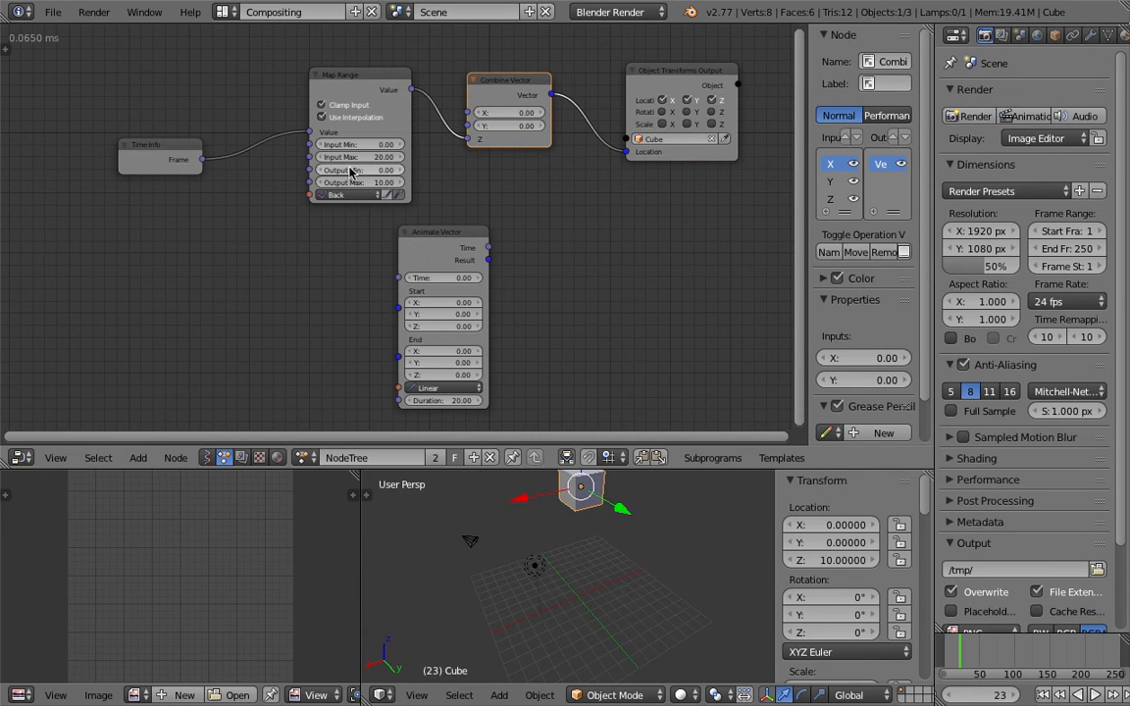
- Link Time Info's Frame to Animate Vector's Time, and Animate Vector's Result to the Location of Object Transforms Output
{"action": "left_click_drag", "start_coordinate": [203, 160], "coordinate": [392, 282]}
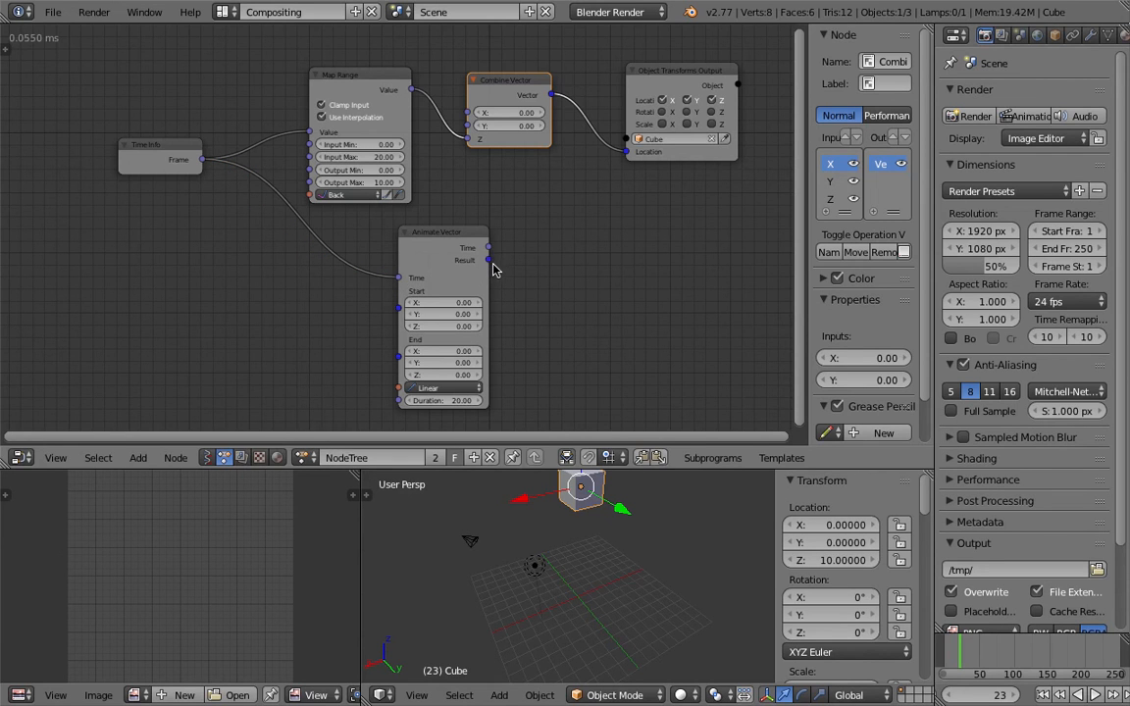
{"action": "left_click_drag", "start_coordinate": [490, 262], "coordinate": [618, 167]}
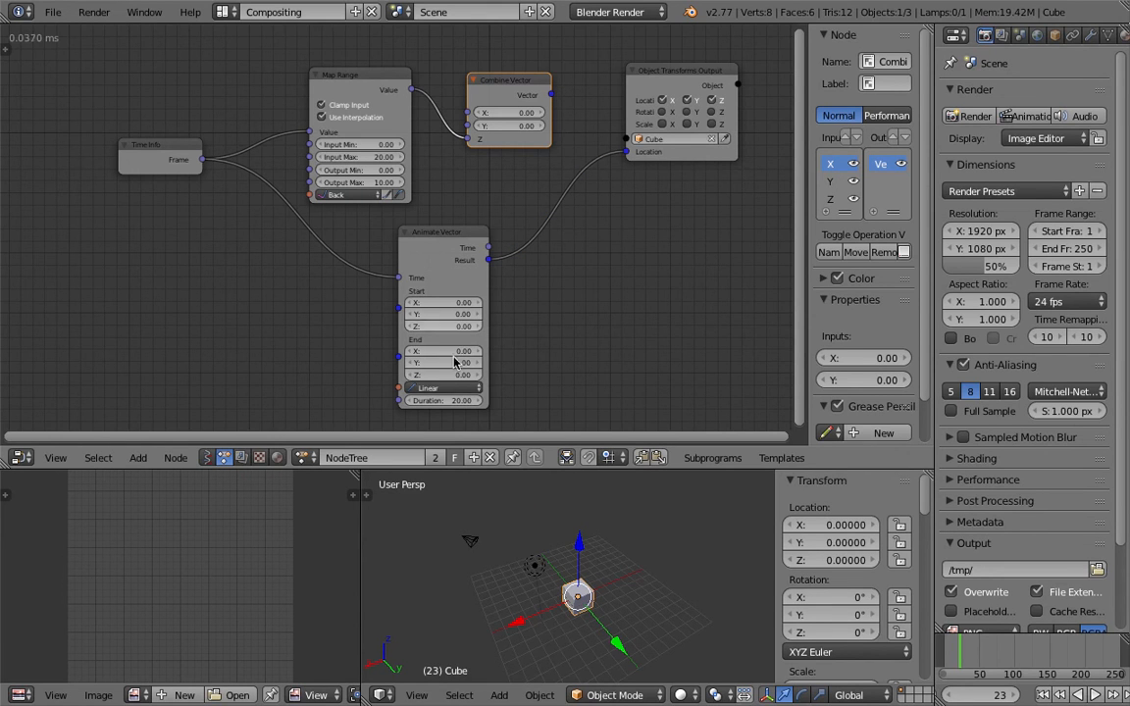
{"action": "middle_click_drag", "start_coordinate": [591, 550], "coordinate": [613, 555]}
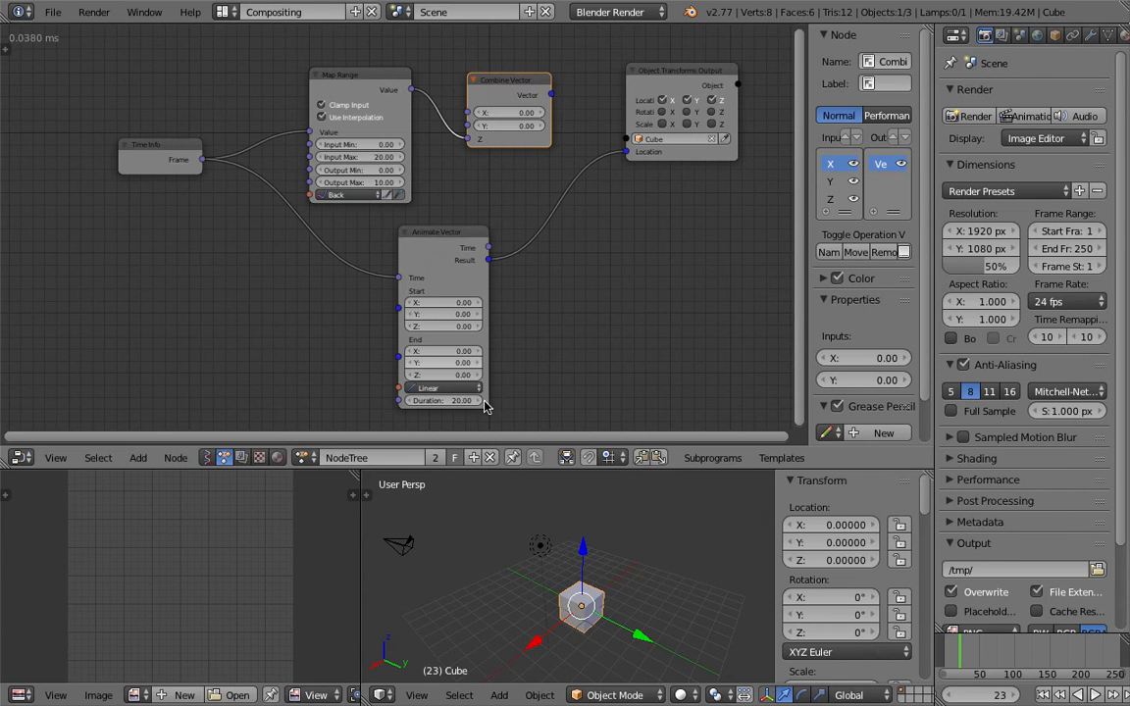
{"action": "middle_click_drag", "start_coordinate": [577, 549], "coordinate": [590, 544]}
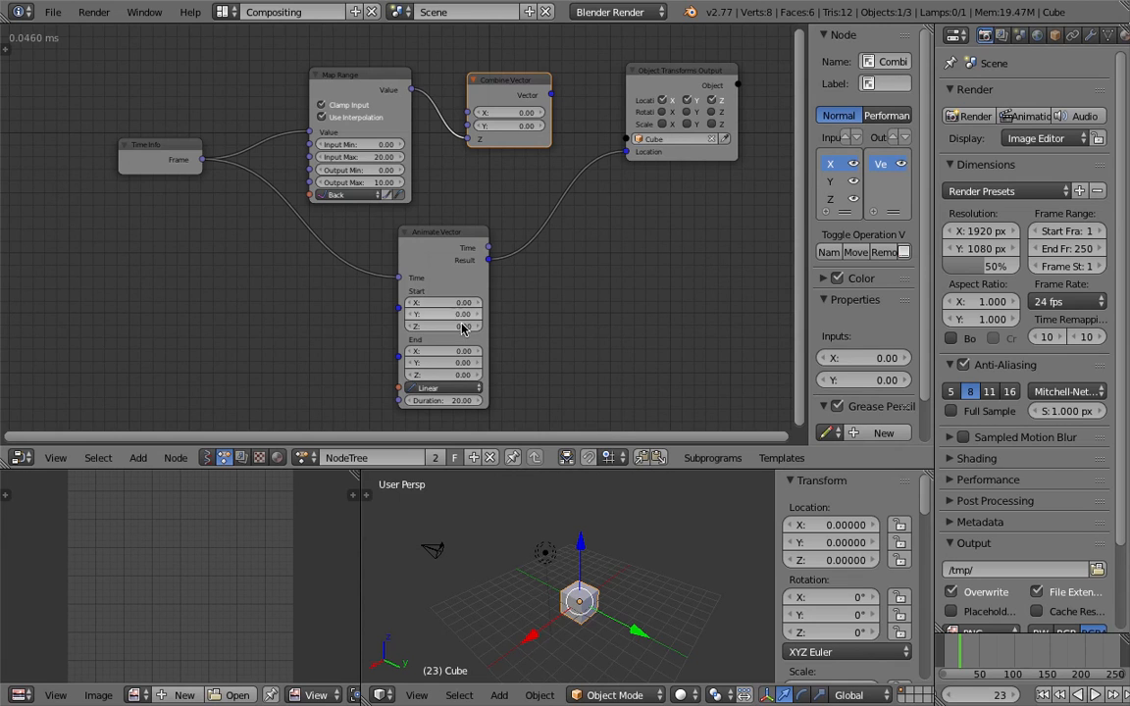
- Set Animate Vector's End Z to 10 and move the Time Info node down between the two branches
{"action": "left_click", "coordinate": [475, 374]}
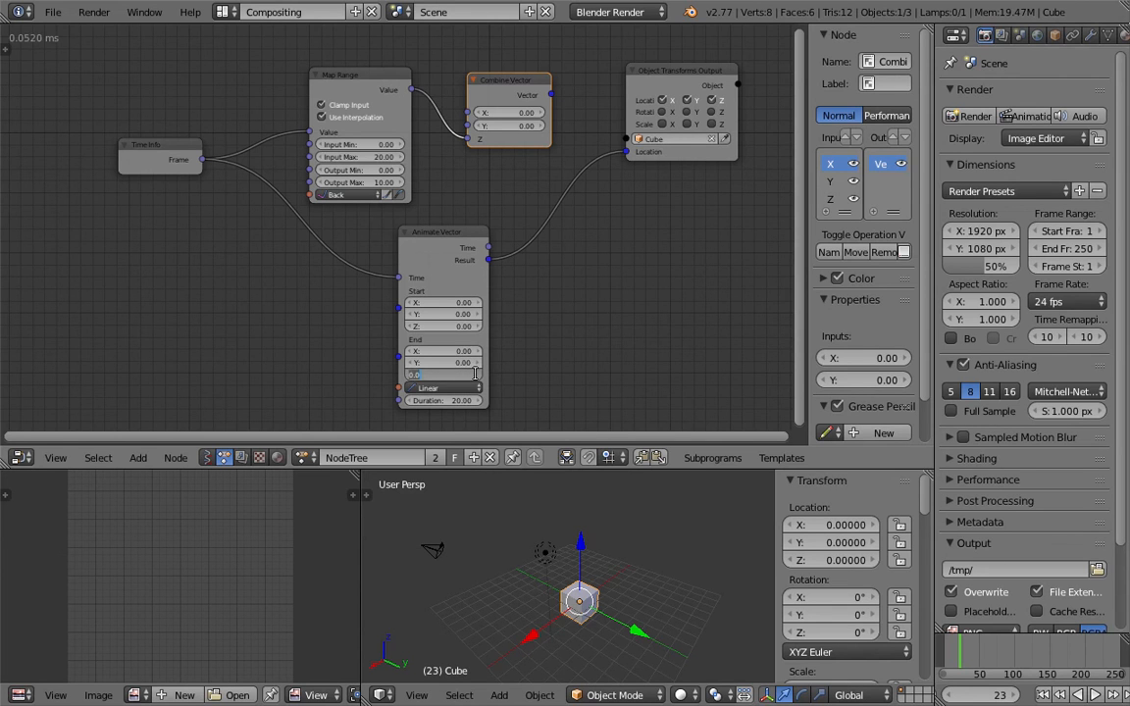
{"action": "type", "text": "10"}
{"action": "key", "text": "Return"}
{"action": "scroll", "coordinate": [544, 502], "scroll_direction": "down", "scroll_amount": 3}
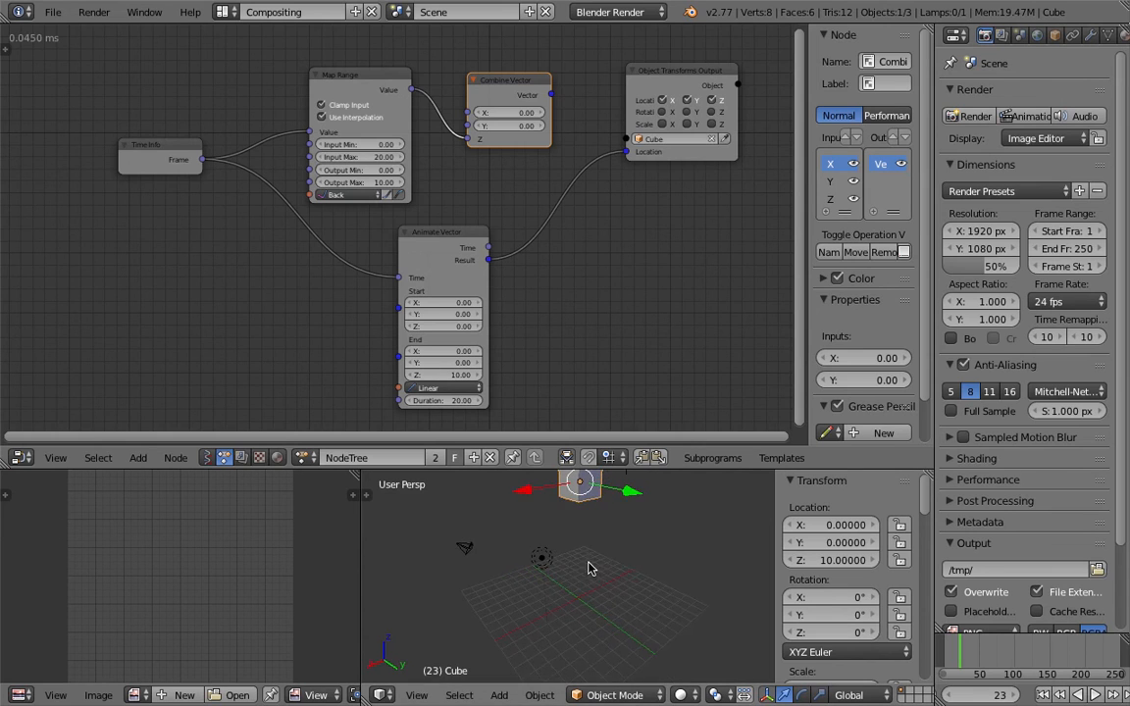
{"action": "scroll", "coordinate": [589, 569], "scroll_direction": "down", "scroll_amount": 3}
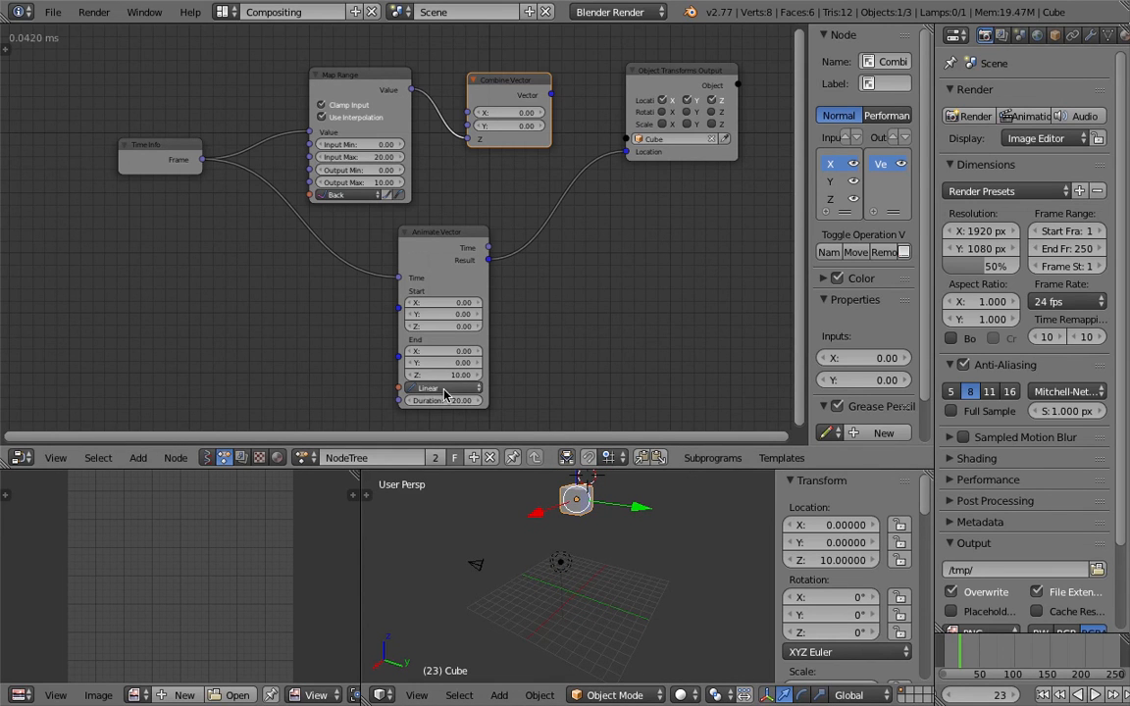
{"action": "left_click_drag", "start_coordinate": [174, 147], "coordinate": [178, 178]}
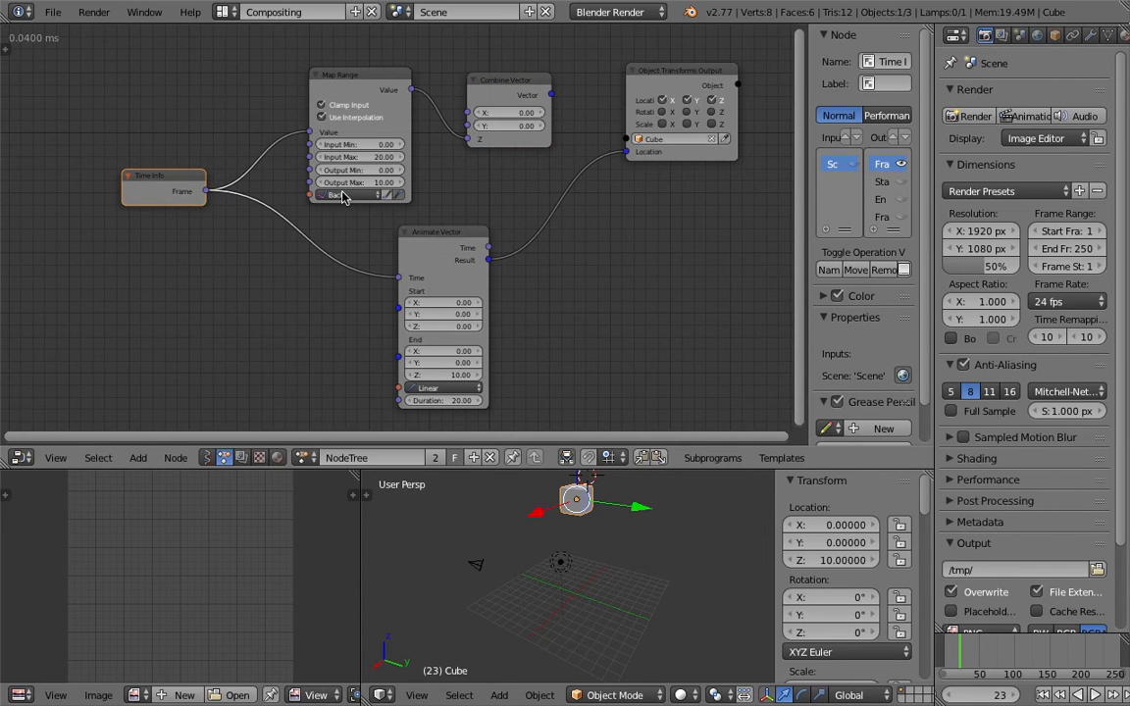
- Scrub the timeline back to frame 14 to preview the cube's movement driven by Animate Vector
{"action": "middle_click_drag", "start_coordinate": [324, 279], "coordinate": [331, 262]}
{"action": "scroll", "coordinate": [332, 253], "scroll_direction": "down", "scroll_amount": 1}
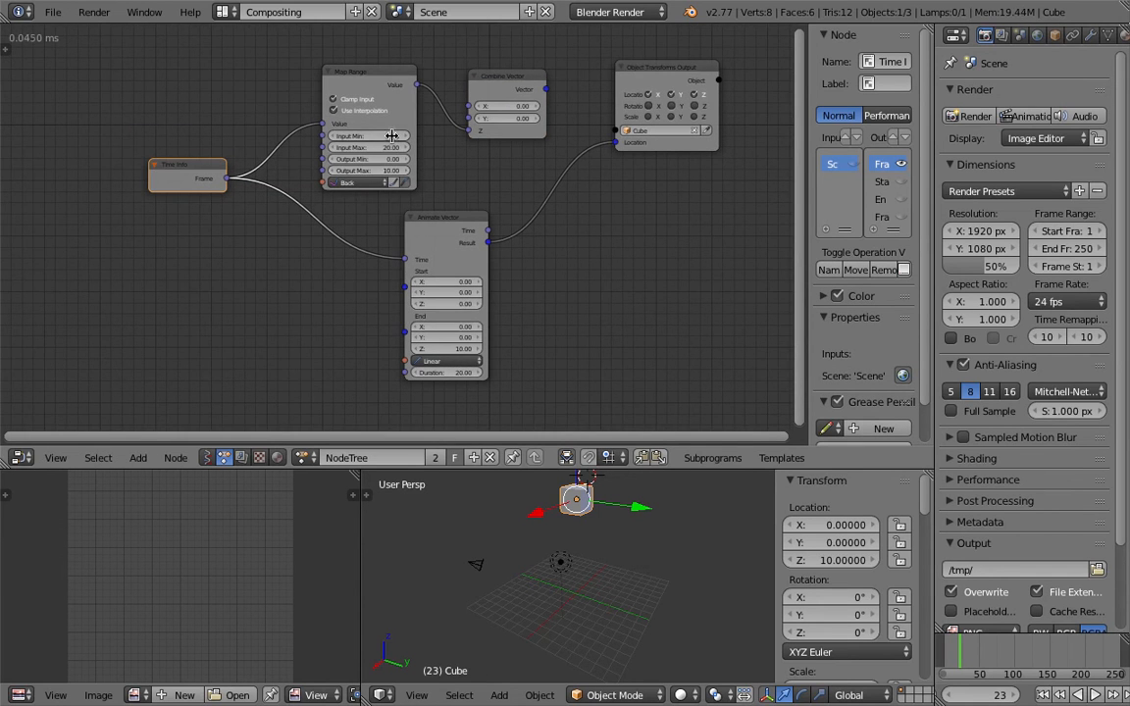
{"action": "mouse_move", "coordinate": [965, 658]}
{"action": "left_mouse_down"}
{"action": "mouse_move", "coordinate": [1124, 657]}
{"action": "mouse_move", "coordinate": [942, 657]}
{"action": "mouse_move", "coordinate": [957, 653]}
{"action": "left_mouse_up"}
{"action": "middle_click_drag", "start_coordinate": [564, 568], "coordinate": [624, 562]}
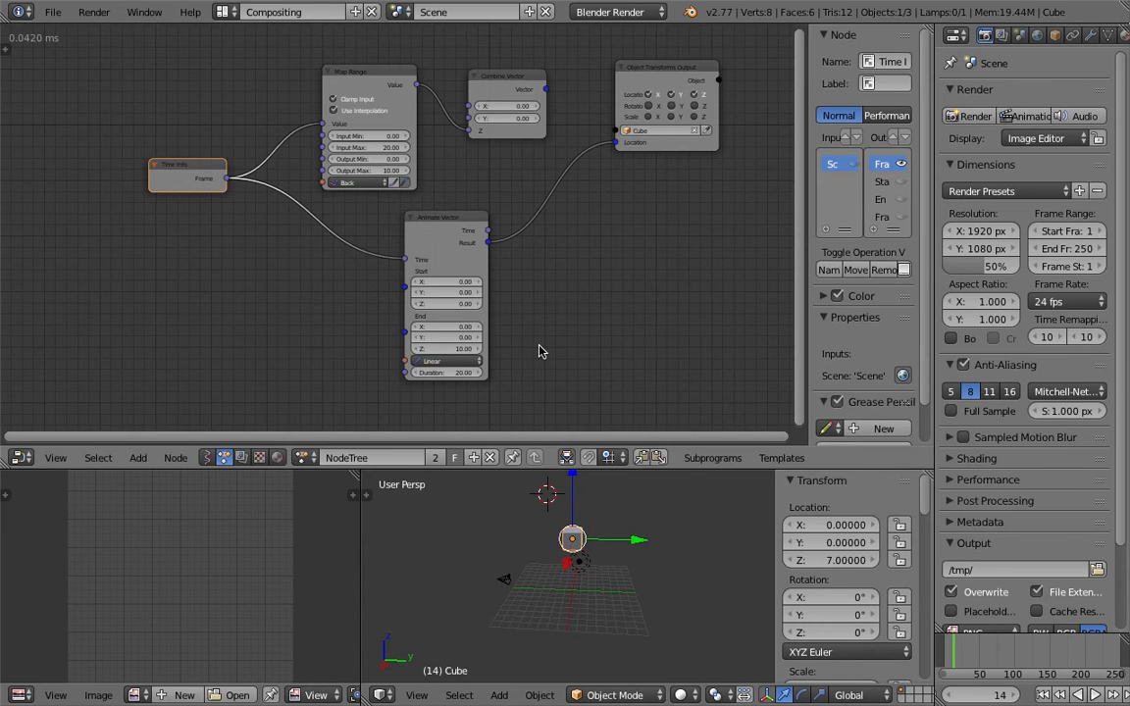
- Add an Animate Color node and place it in the free area beyond Animate Vector, below Object Transforms Output
{"action": "middle_click_drag", "start_coordinate": [573, 299], "coordinate": [533, 293]}
{"action": "key", "text": "shift+a"}
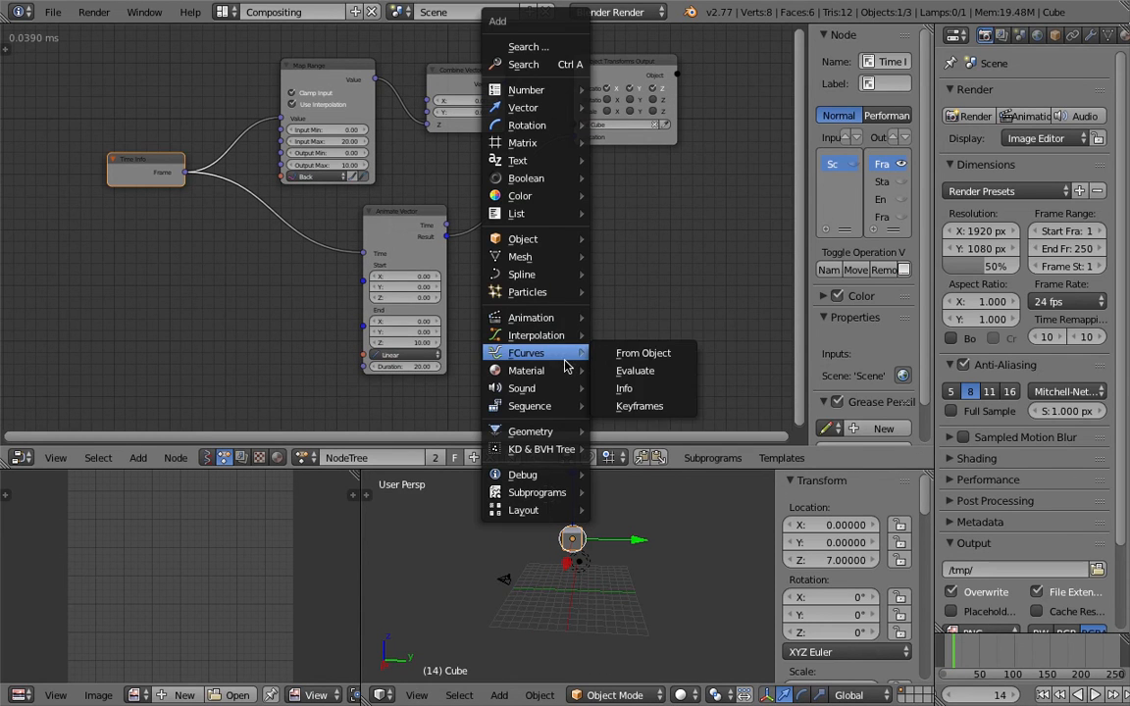
{"action": "mouse_move", "coordinate": [550, 318]}
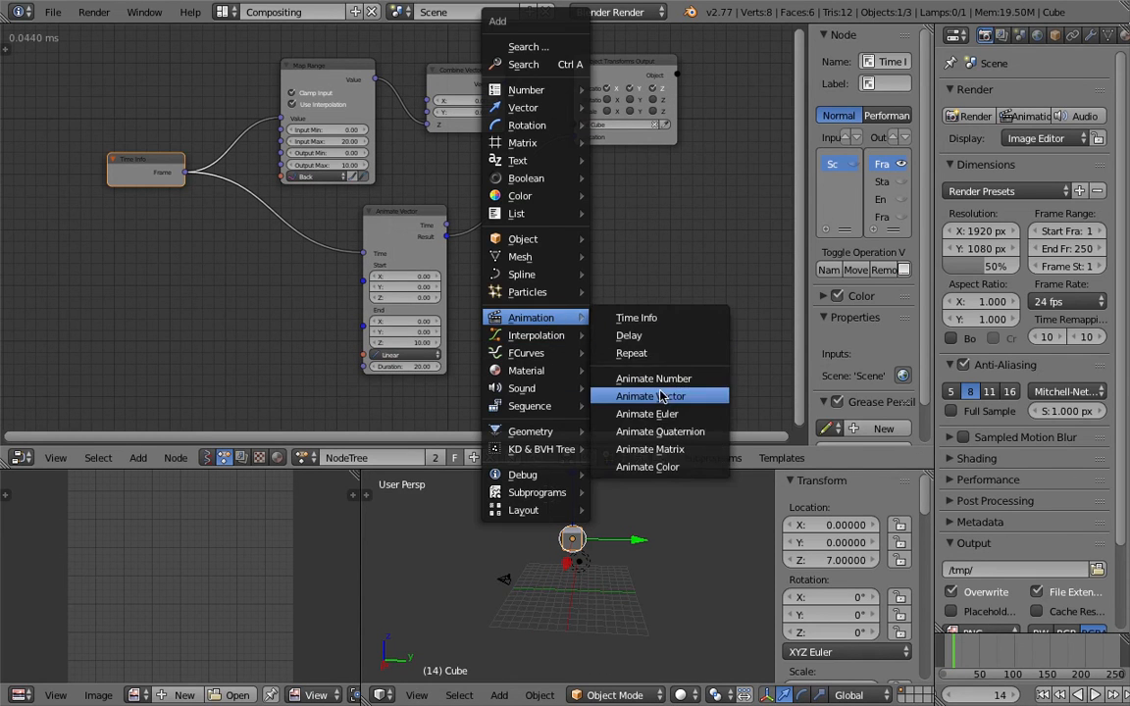
{"action": "left_click", "coordinate": [676, 475]}
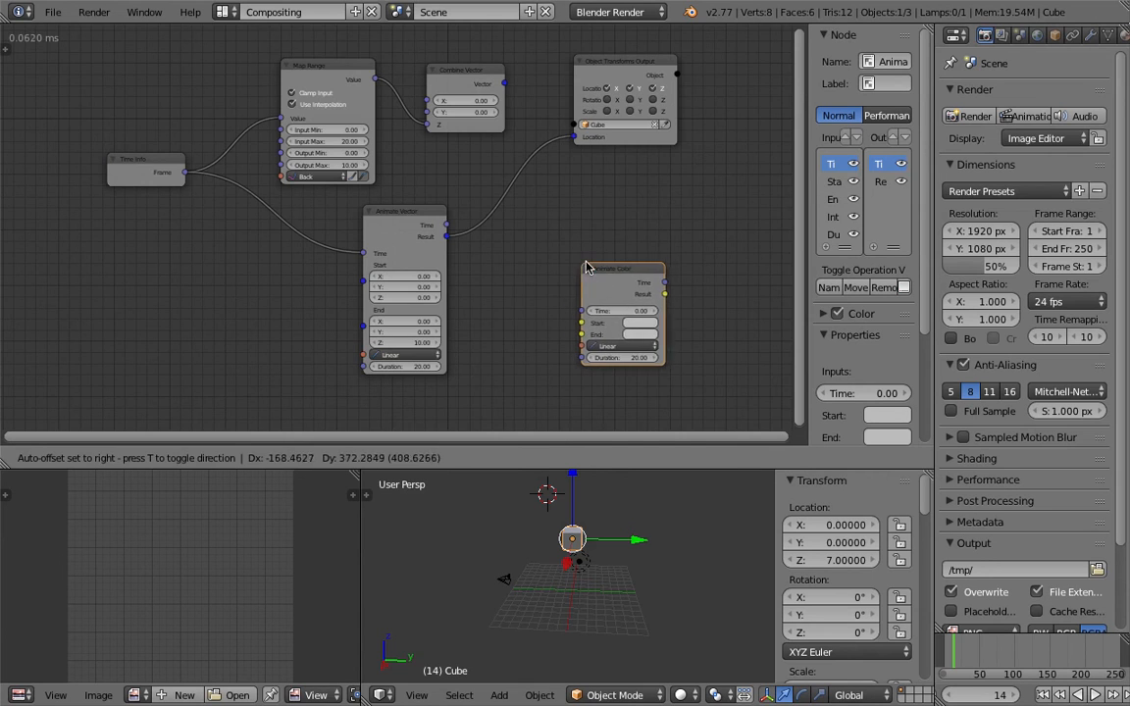
{"action": "left_click", "coordinate": [577, 262]}
{"action": "middle_click_drag", "start_coordinate": [577, 263], "coordinate": [494, 245]}
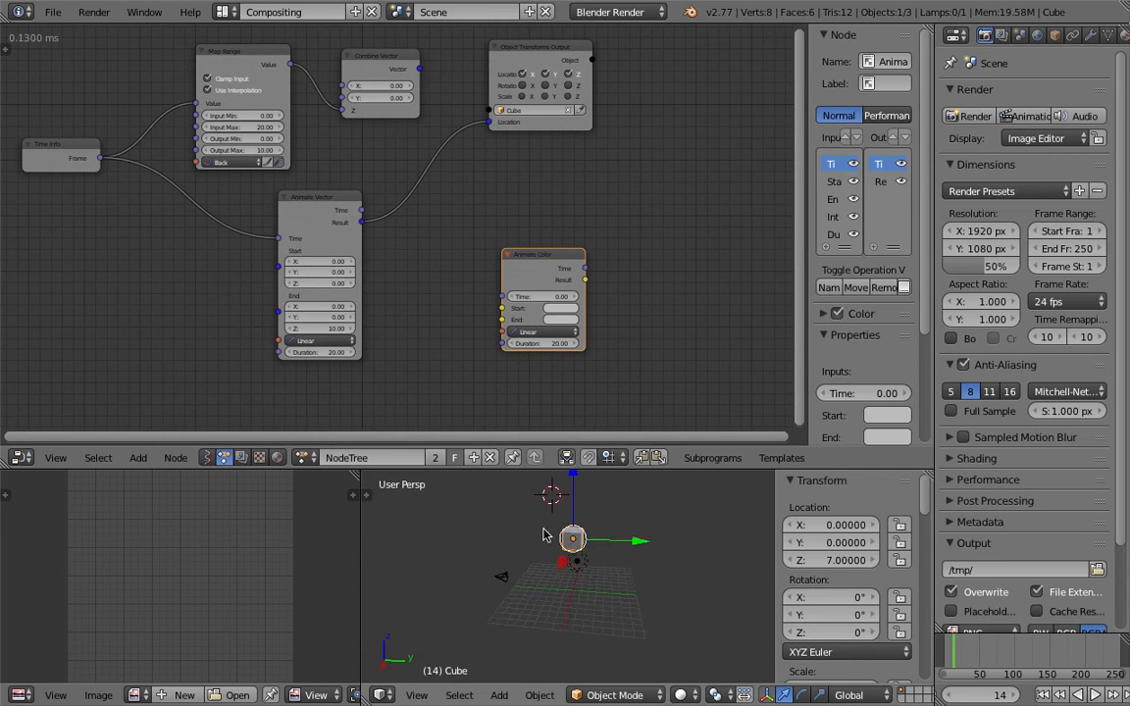
- Enlarge the 3D viewport, bring the cube closer, and show the cube's material properties
{"action": "scroll", "coordinate": [547, 535], "scroll_direction": "up", "scroll_amount": 3}
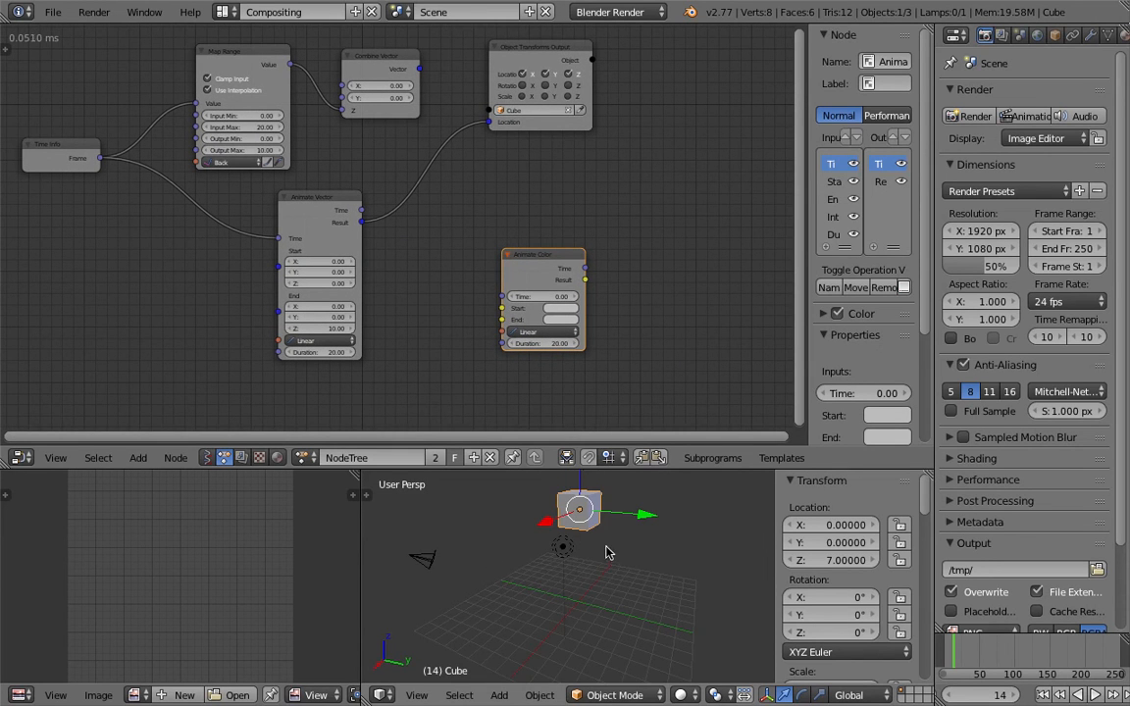
{"action": "middle_click_drag", "start_coordinate": [672, 489], "coordinate": [668, 508], "text": "shift"}
{"action": "left_click_drag", "start_coordinate": [708, 469], "coordinate": [695, 416]}
{"action": "scroll", "coordinate": [630, 467], "scroll_direction": "up", "scroll_amount": 1}
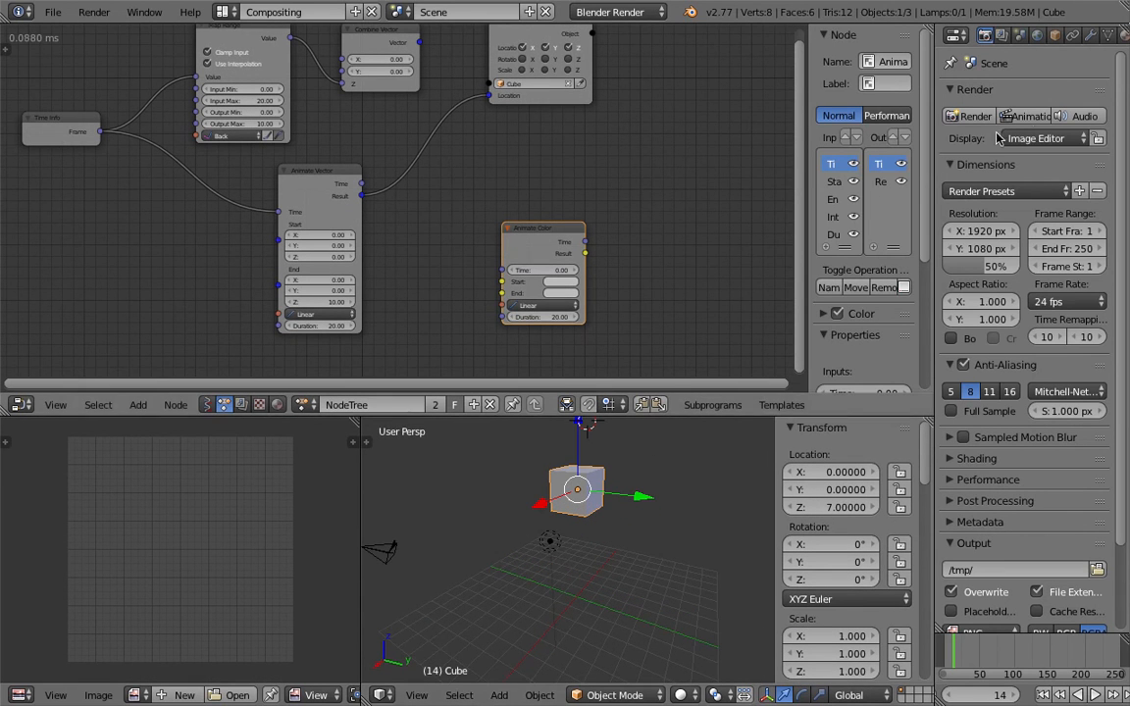
{"action": "scroll", "coordinate": [1083, 46], "scroll_direction": "down", "scroll_amount": 2}
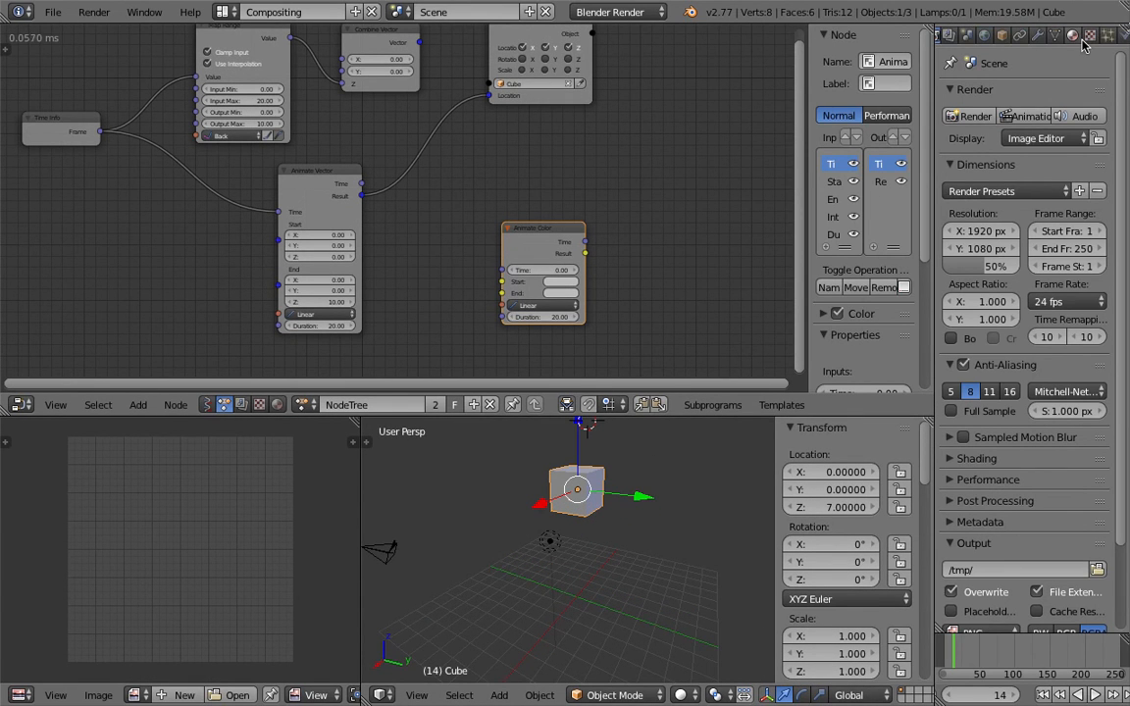
{"action": "left_click", "coordinate": [1076, 38]}
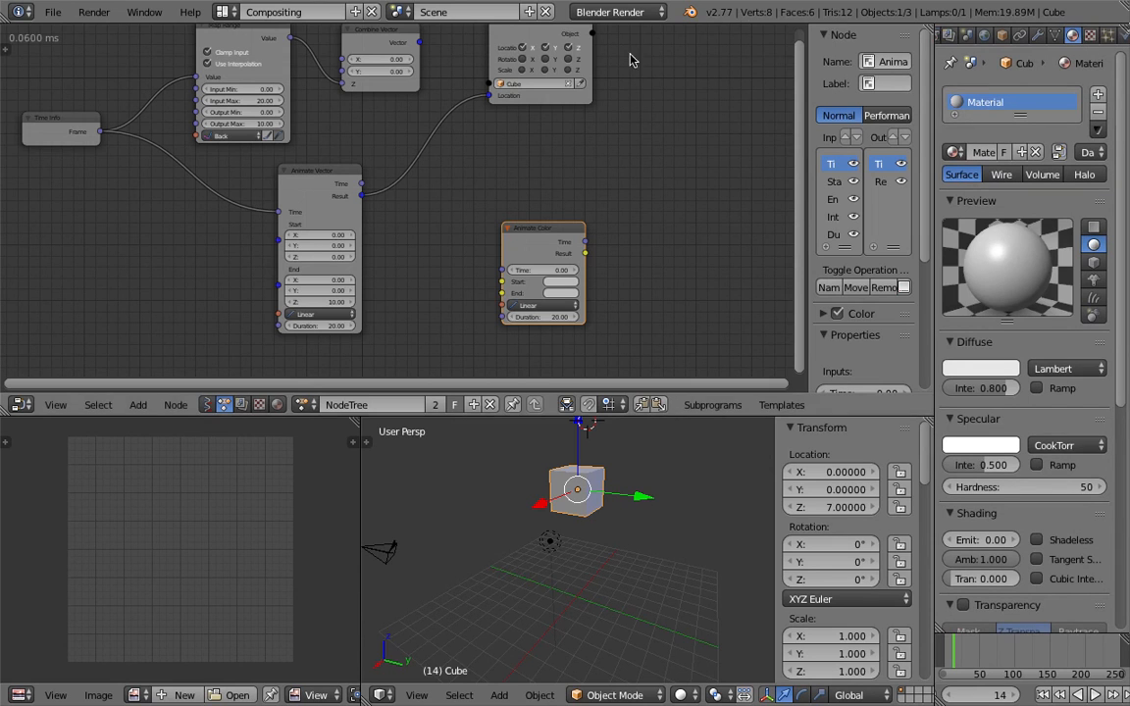
- Examine the render engine choice and the cube material's settings down to the Object Color option, widening the properties area
{"action": "left_click", "coordinate": [626, 15]}
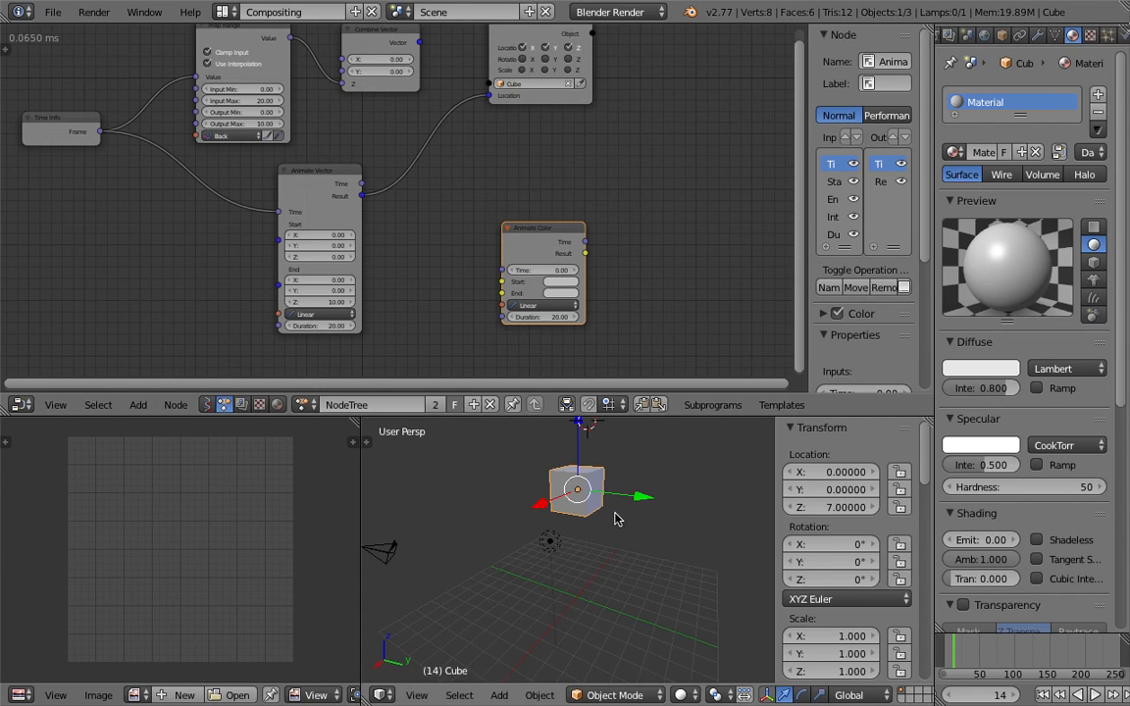
{"action": "left_click", "coordinate": [622, 15]}
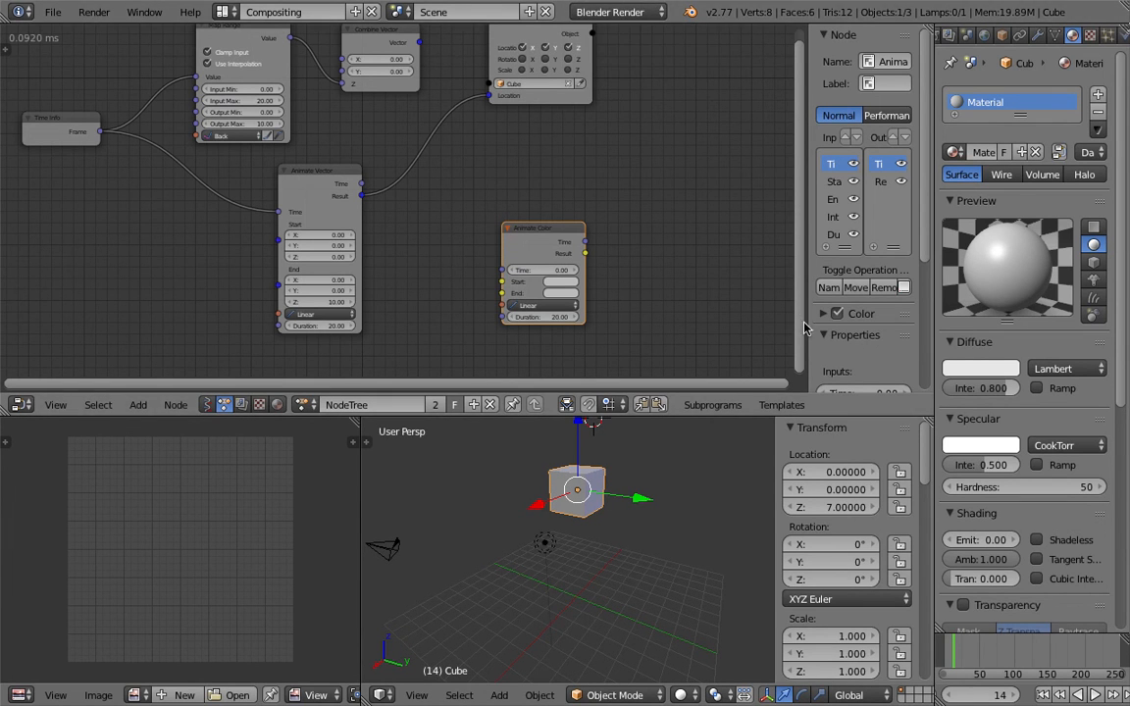
{"action": "scroll", "coordinate": [587, 495], "scroll_direction": "down", "scroll_amount": 2}
{"action": "scroll", "coordinate": [586, 496], "scroll_direction": "up", "scroll_amount": 2}
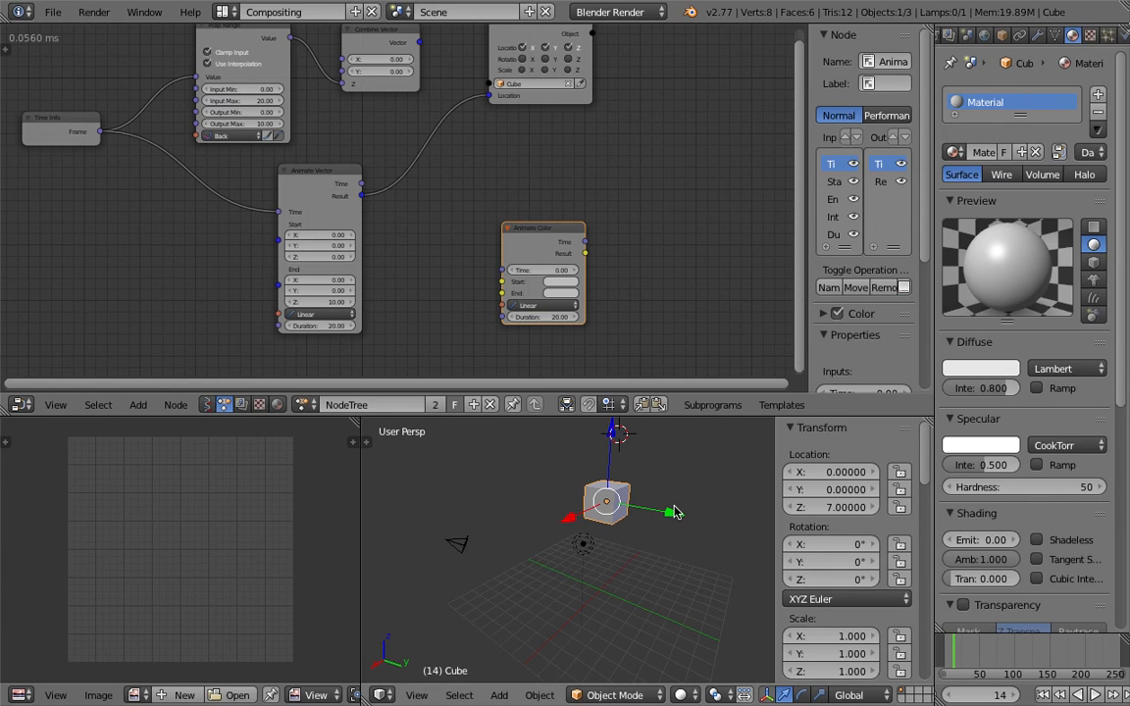
{"action": "left_click_drag", "start_coordinate": [1125, 297], "coordinate": [1127, 430]}
{"action": "left_click_drag", "start_coordinate": [1125, 505], "coordinate": [1127, 579]}
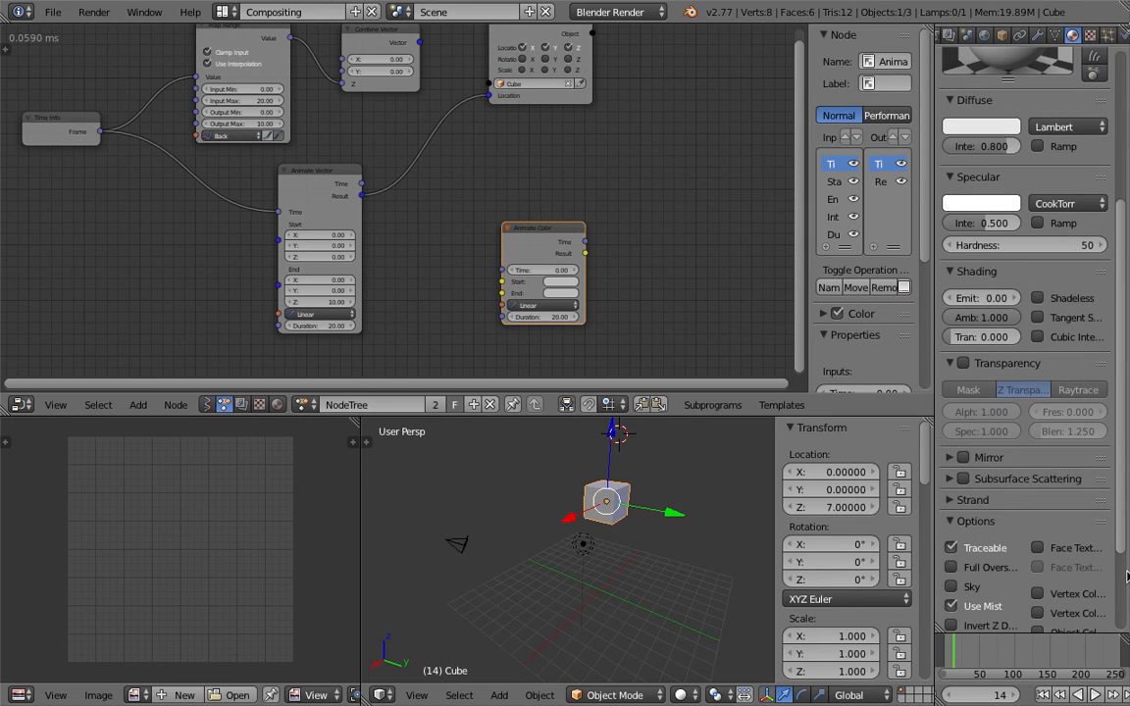
{"action": "scroll", "coordinate": [1126, 578], "scroll_direction": "down", "scroll_amount": 2}
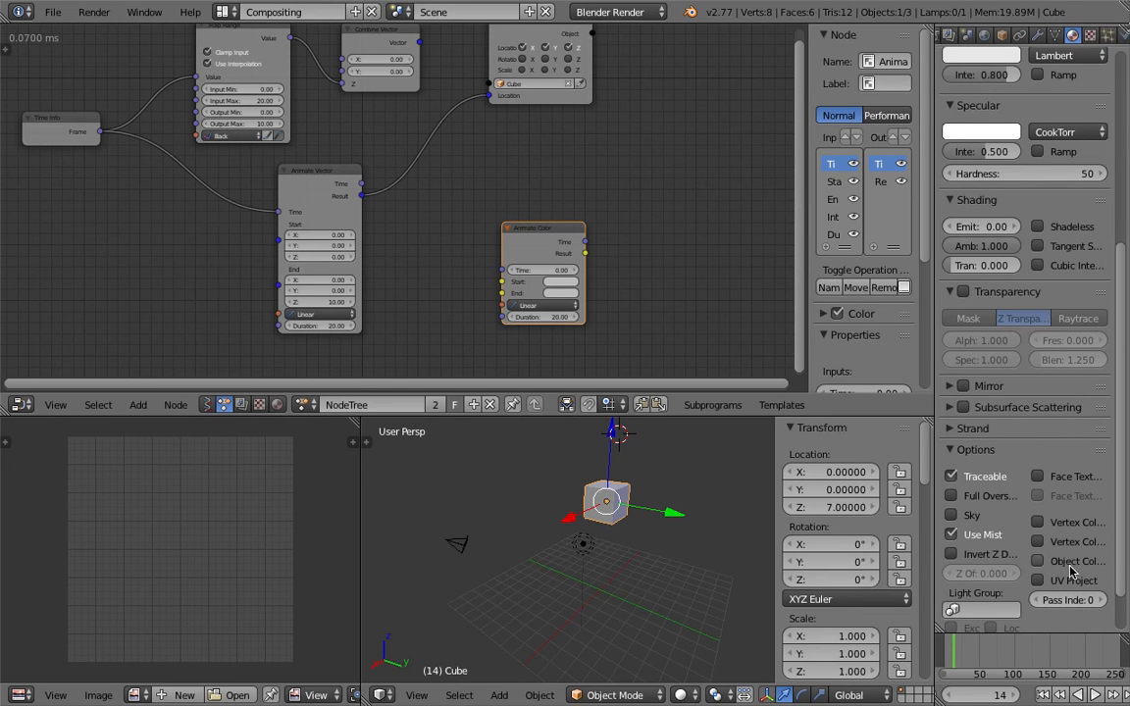
{"action": "left_click_drag", "start_coordinate": [934, 448], "coordinate": [914, 448]}
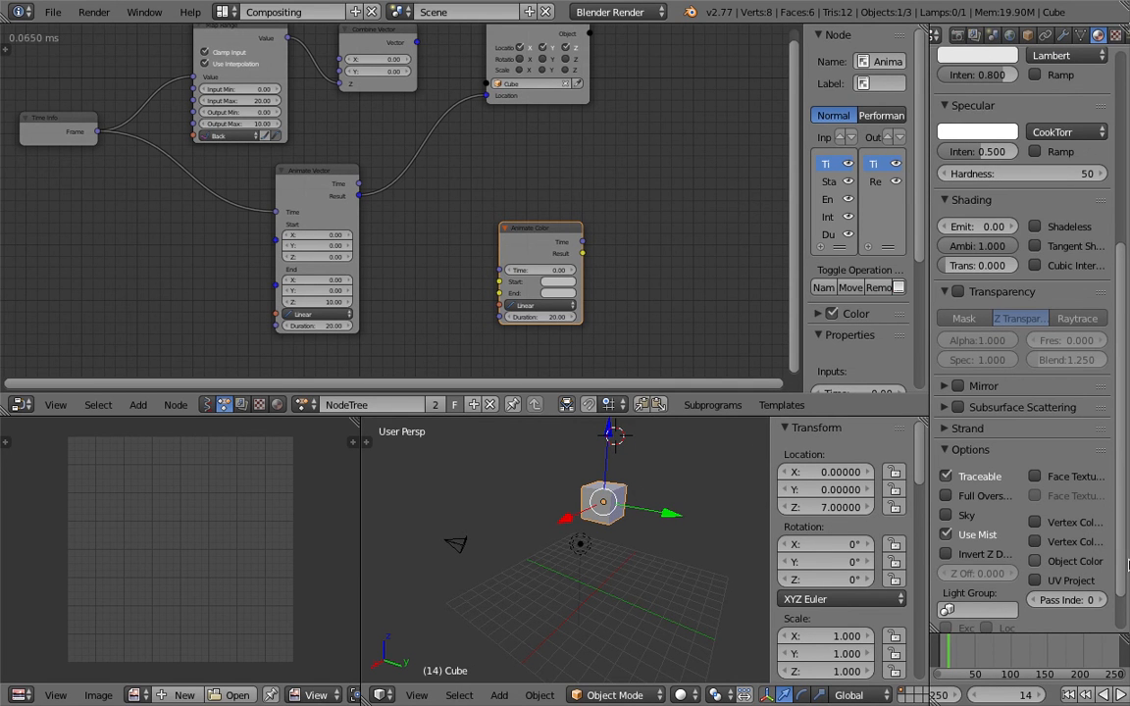
- Copy the data path of the material's Diffuse color
{"action": "scroll", "coordinate": [988, 371], "scroll_direction": "up", "scroll_amount": 8}
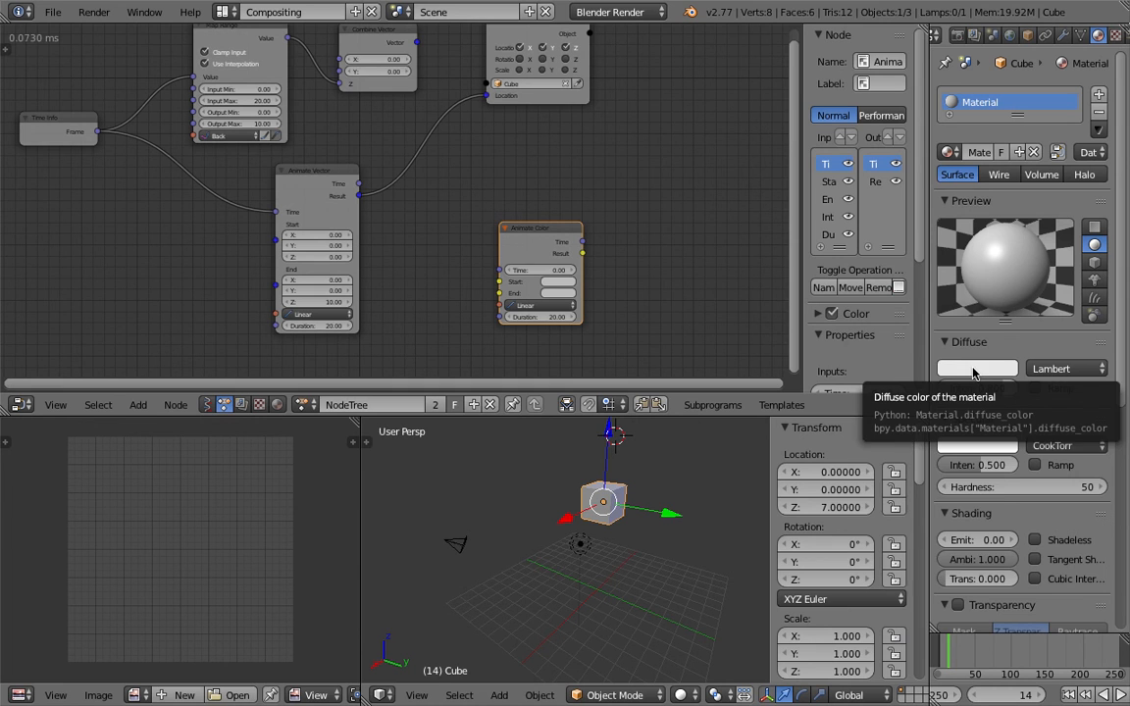
{"action": "right_click", "coordinate": [974, 373]}
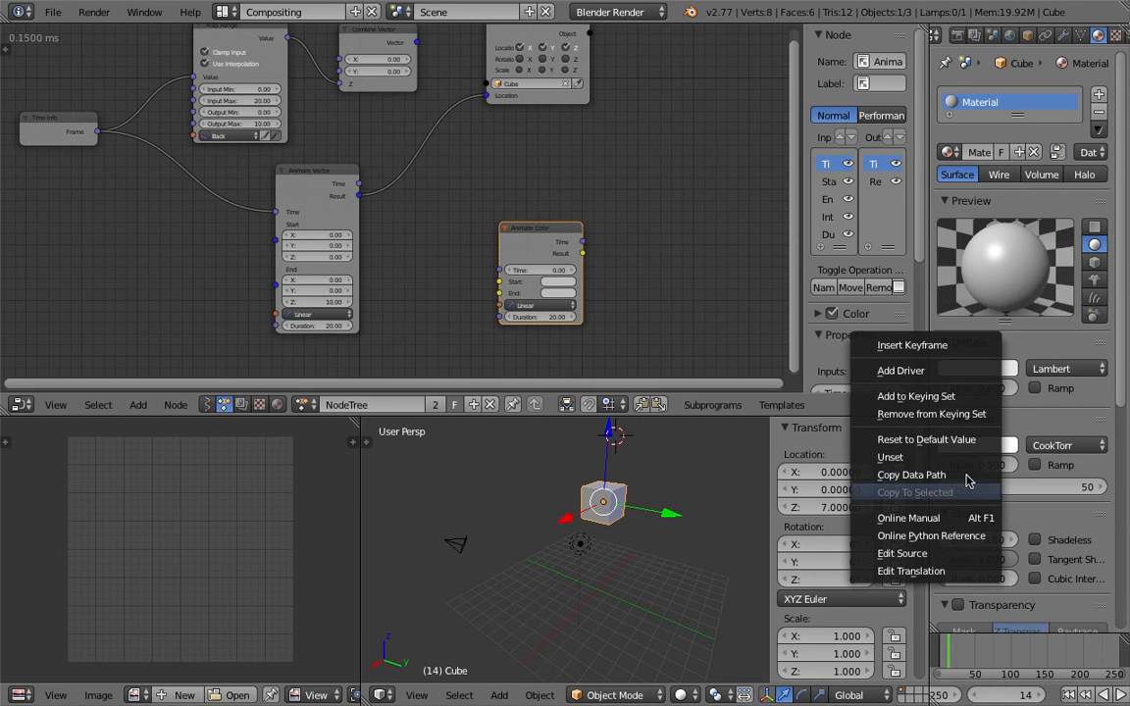
{"action": "left_click", "coordinate": [922, 475]}
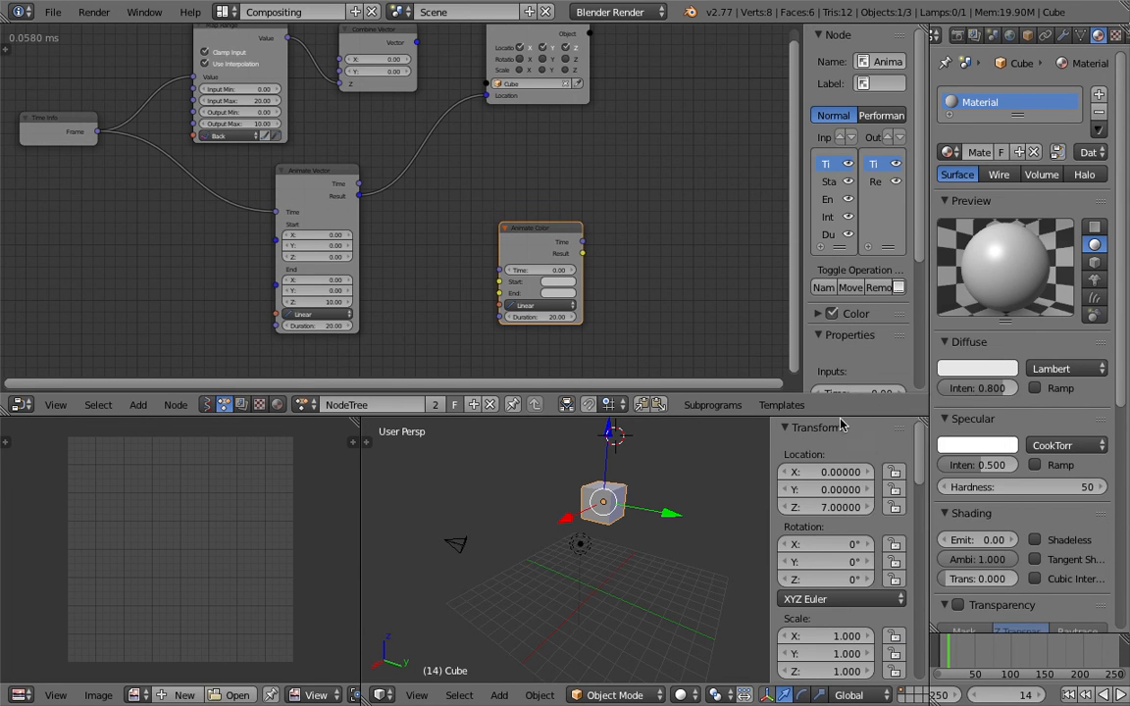
- Search the nodes for "attri" and add an Object Attribute Output node beside Animate Color
{"action": "scroll", "coordinate": [578, 221], "scroll_direction": "right", "scroll_amount": 5}
{"action": "key", "text": "shift+a"}
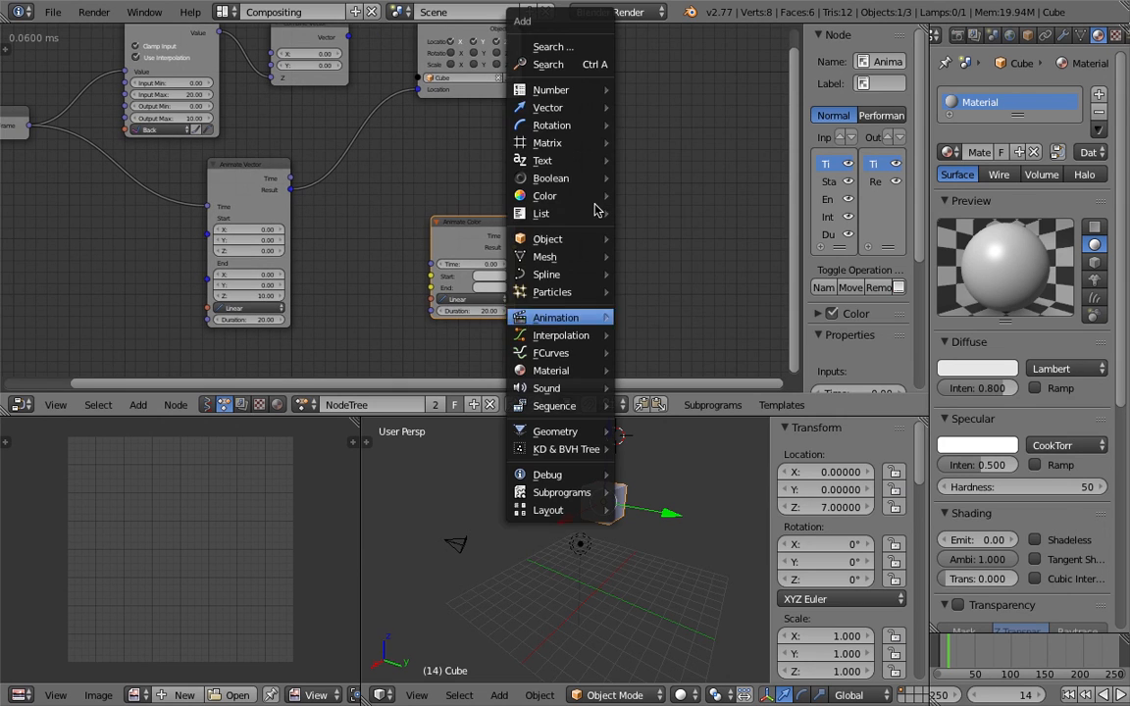
{"action": "left_click", "coordinate": [584, 64]}
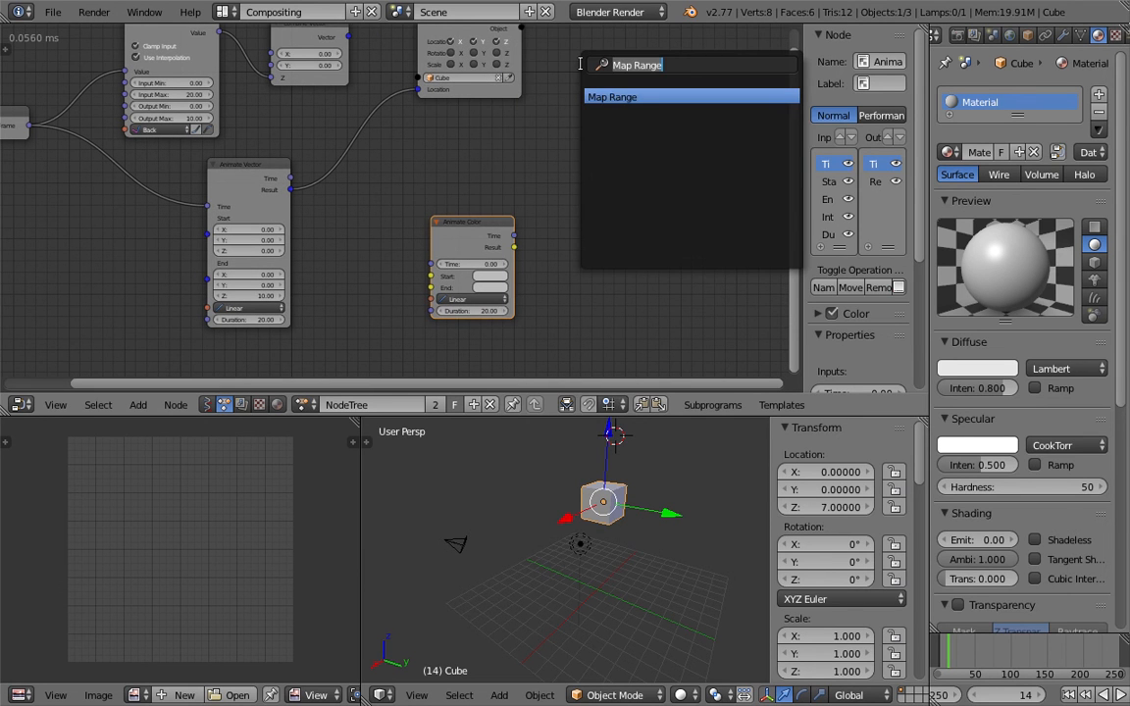
{"action": "type", "text": "attribute"}
{"action": "key", "text": "ctrl+a"}
{"action": "type", "text": "attri"}
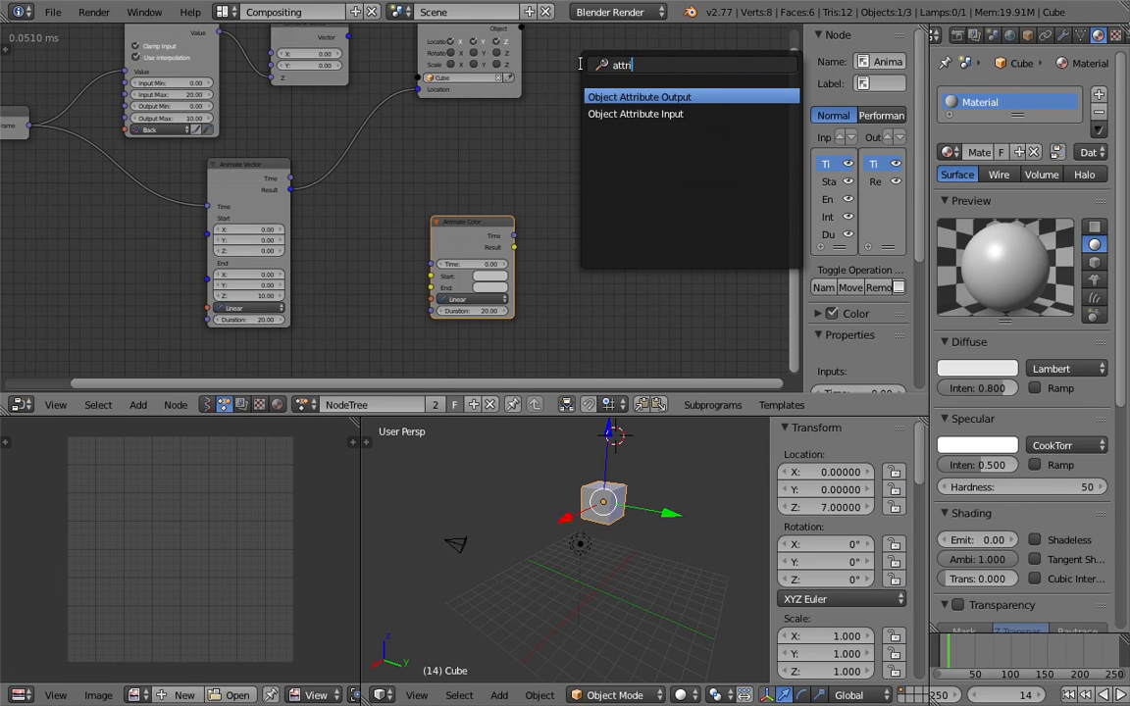
{"action": "key", "text": "Down"}
{"action": "key", "text": "Up"}
{"action": "key", "text": "Return"}
{"action": "left_click", "coordinate": [588, 165]}
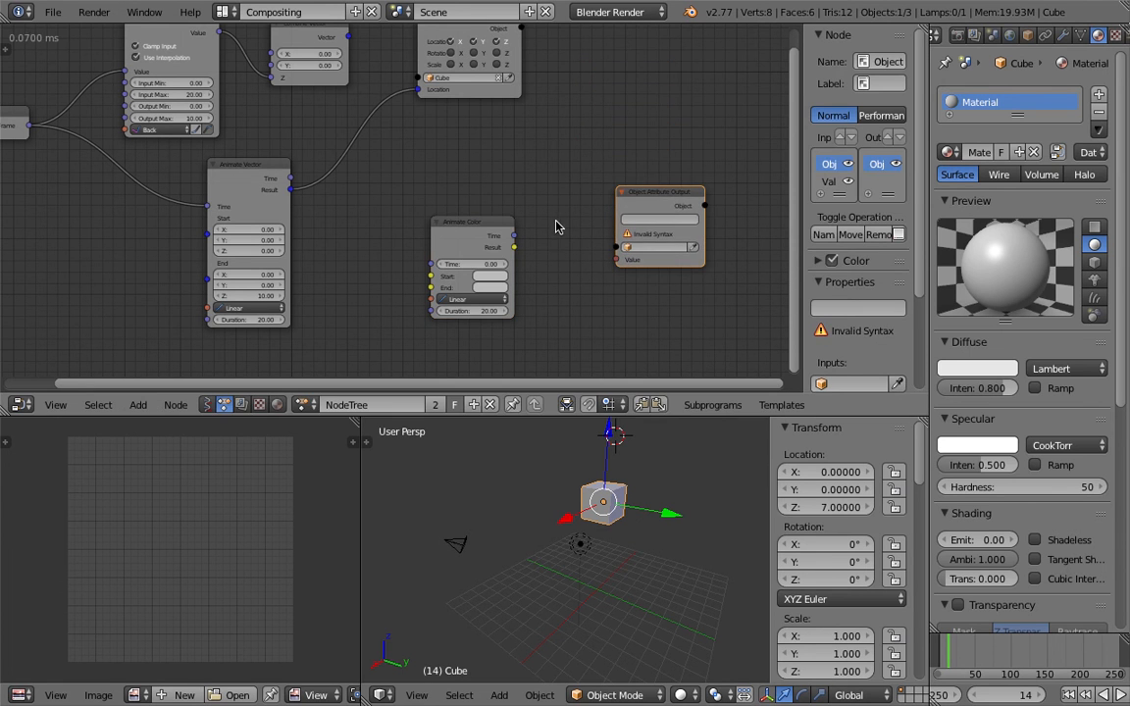
- Assign Cube to the Object Attribute Output node, set its attribute to diffuse_color, and place it farther from Animate Color
{"action": "scroll", "coordinate": [525, 196], "scroll_direction": "up", "scroll_amount": 2}
{"action": "left_click", "coordinate": [735, 232]}
{"action": "left_click", "coordinate": [603, 496]}
{"action": "type", "text": "diffuse_color"}
{"action": "key", "text": "Return"}
{"action": "middle_click_drag", "start_coordinate": [626, 205], "coordinate": [552, 201]}
{"action": "left_click_drag", "start_coordinate": [675, 212], "coordinate": [698, 217]}
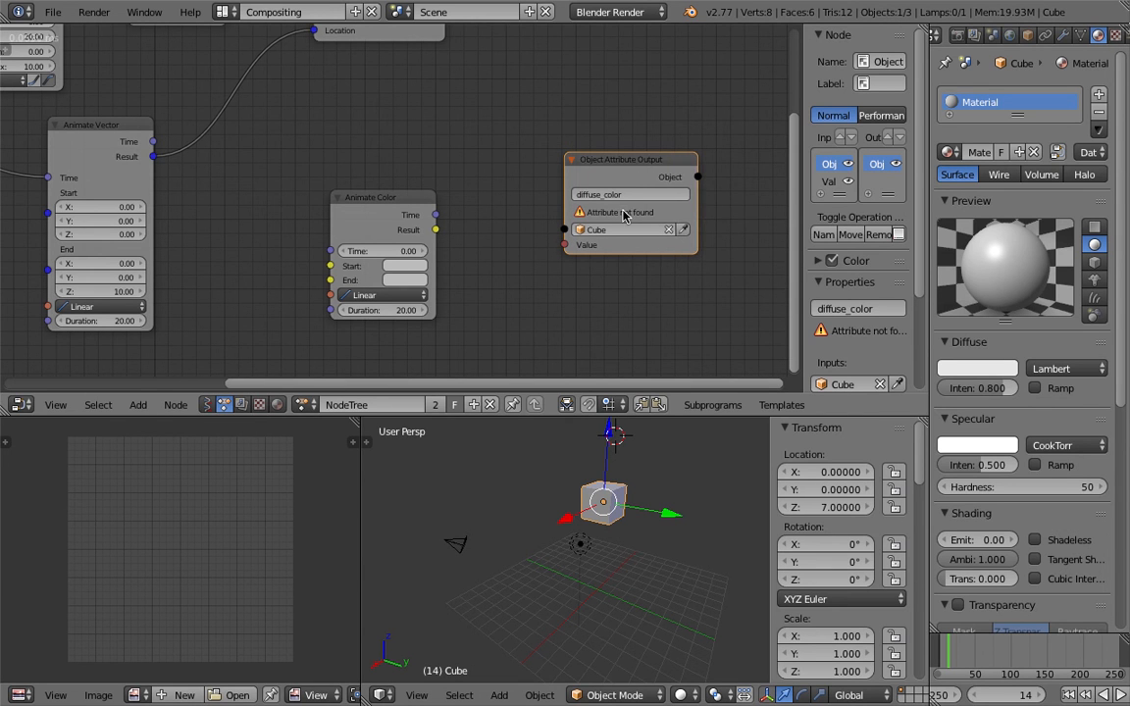
- Change the material's diffuse color to light purple and expand the Info log to reveal the logged Python path
{"action": "left_click", "coordinate": [990, 371]}
{"action": "left_click_drag", "start_coordinate": [927, 202], "coordinate": [942, 190]}
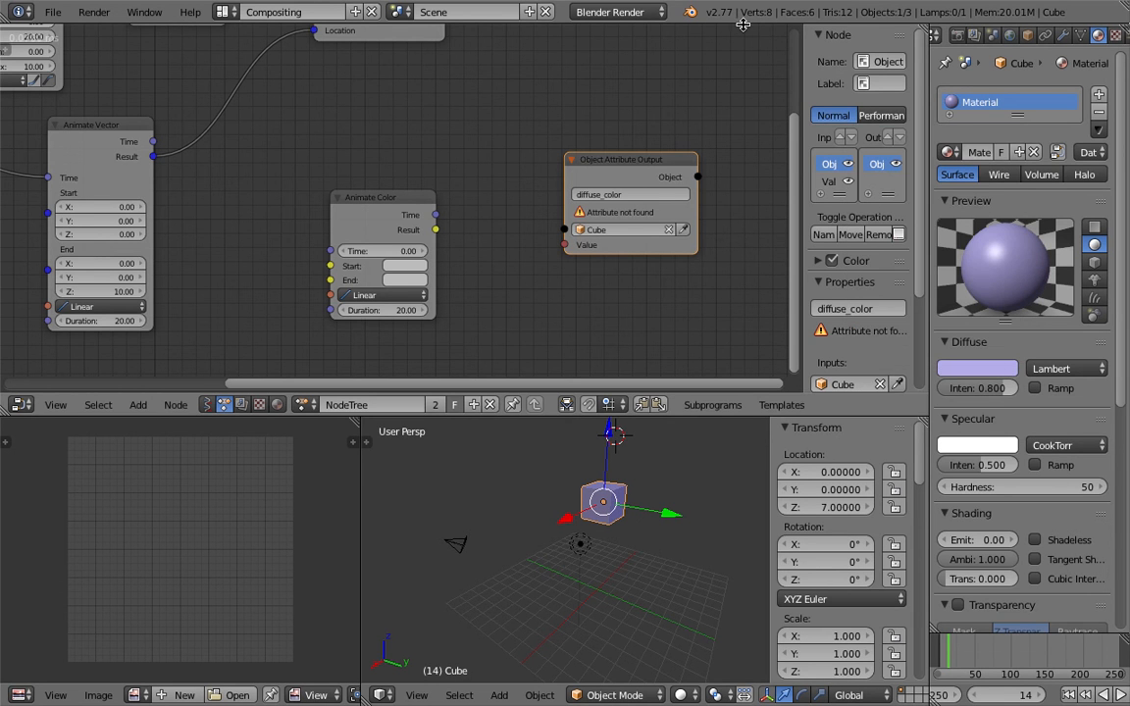
{"action": "left_click_drag", "start_coordinate": [668, 24], "coordinate": [675, 97]}
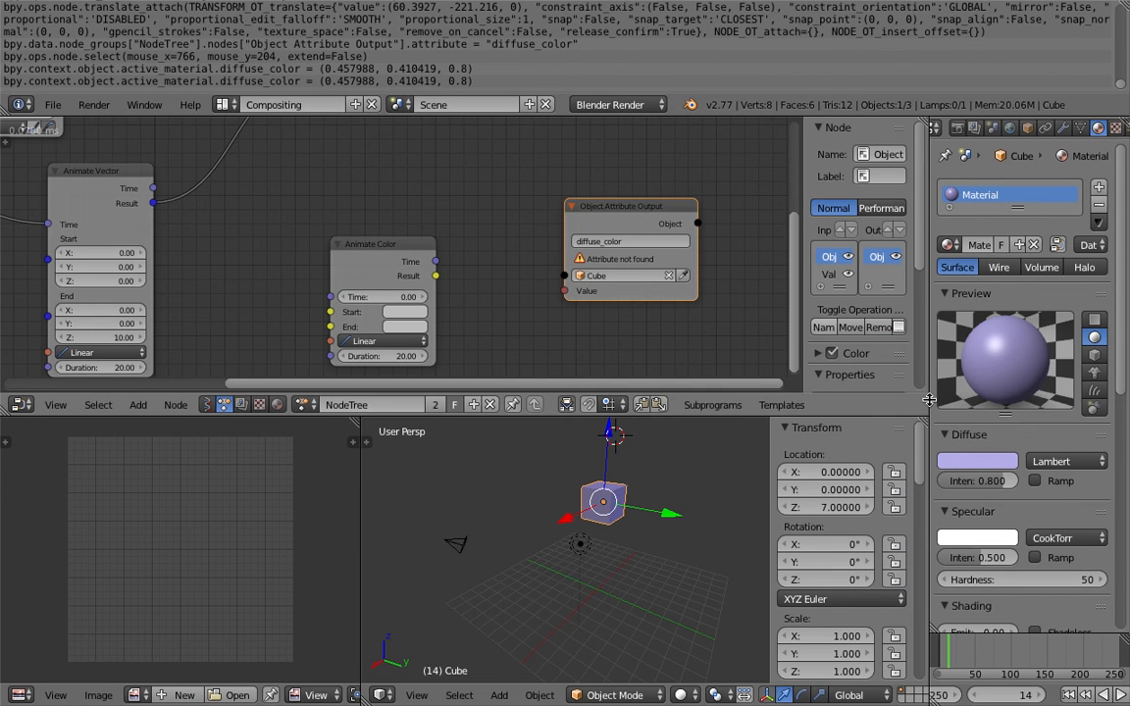
- Set the material's diffuse color to near-white at full brightness
{"action": "left_click", "coordinate": [977, 460]}
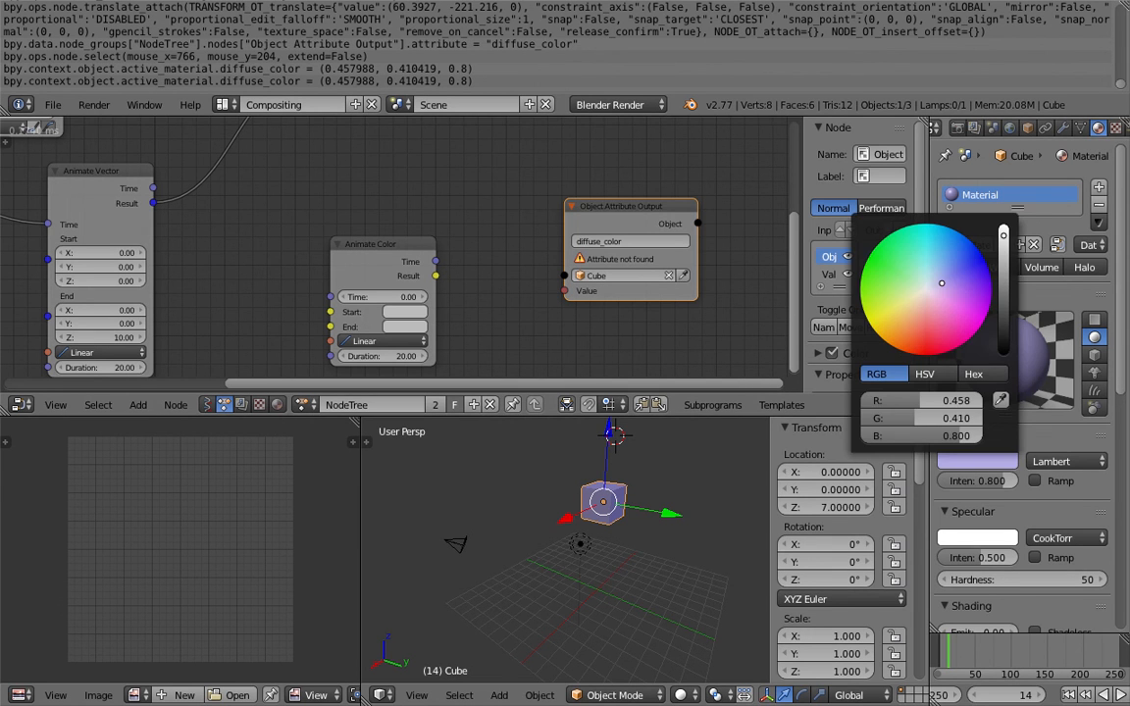
{"action": "left_click", "coordinate": [925, 290]}
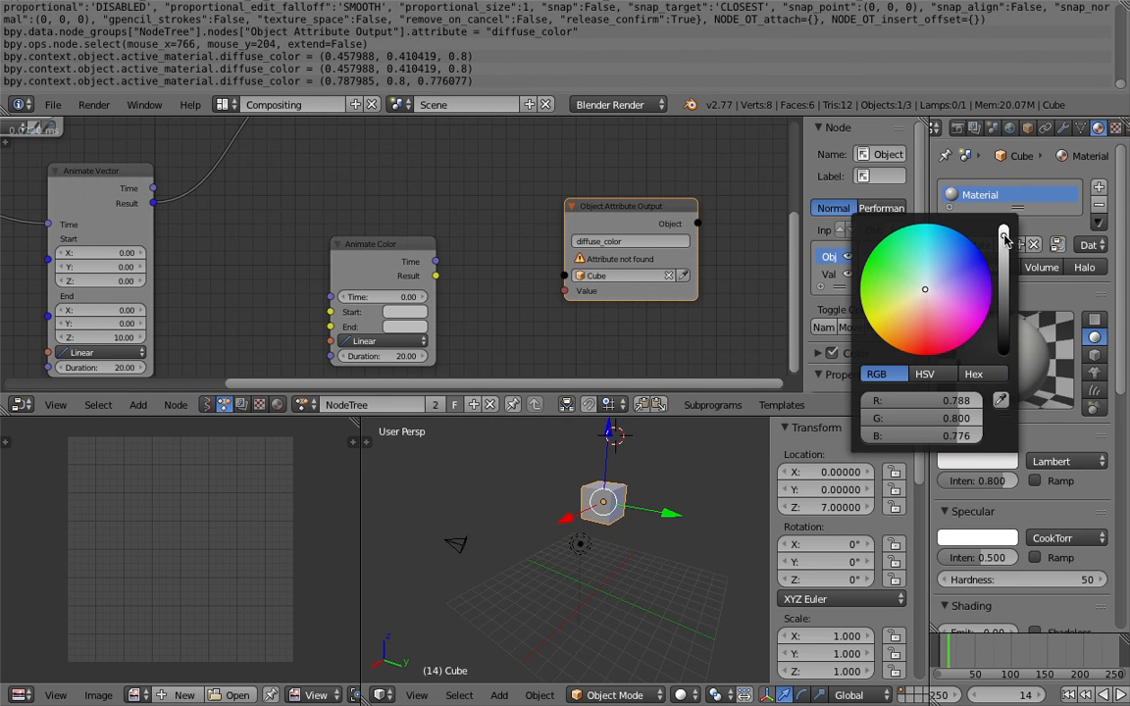
{"action": "left_click", "coordinate": [1004, 231]}
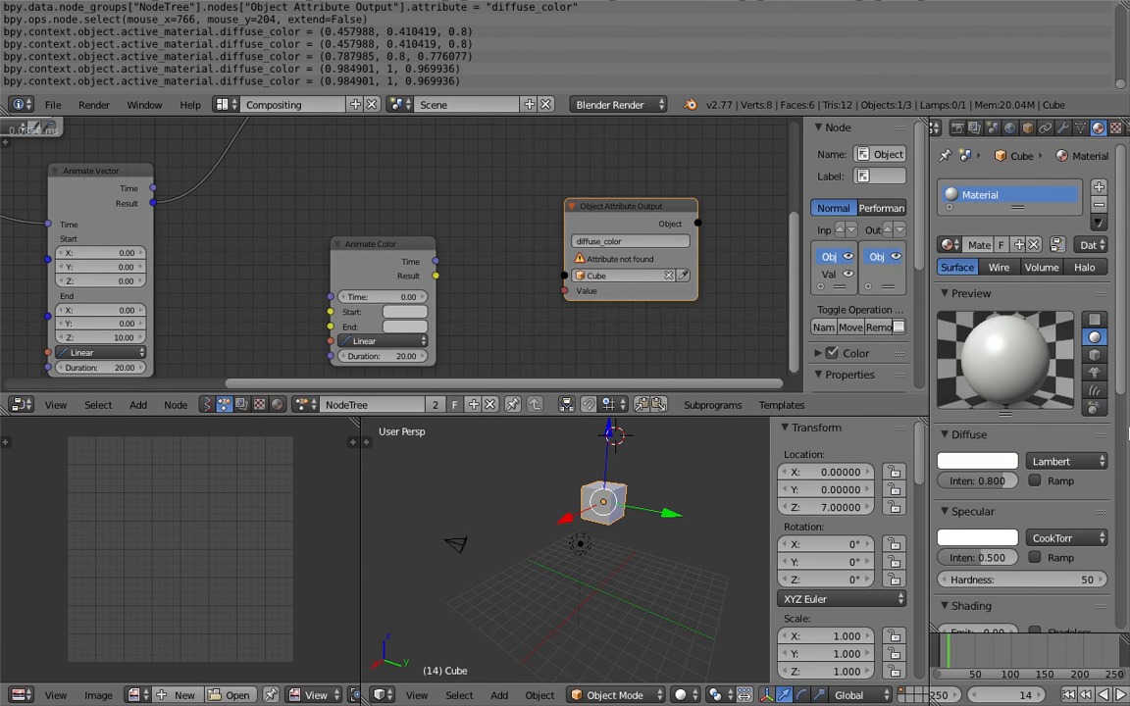
- Enable Object Color in the cube material's options
{"action": "scroll", "coordinate": [1047, 517], "scroll_direction": "down", "scroll_amount": 10}
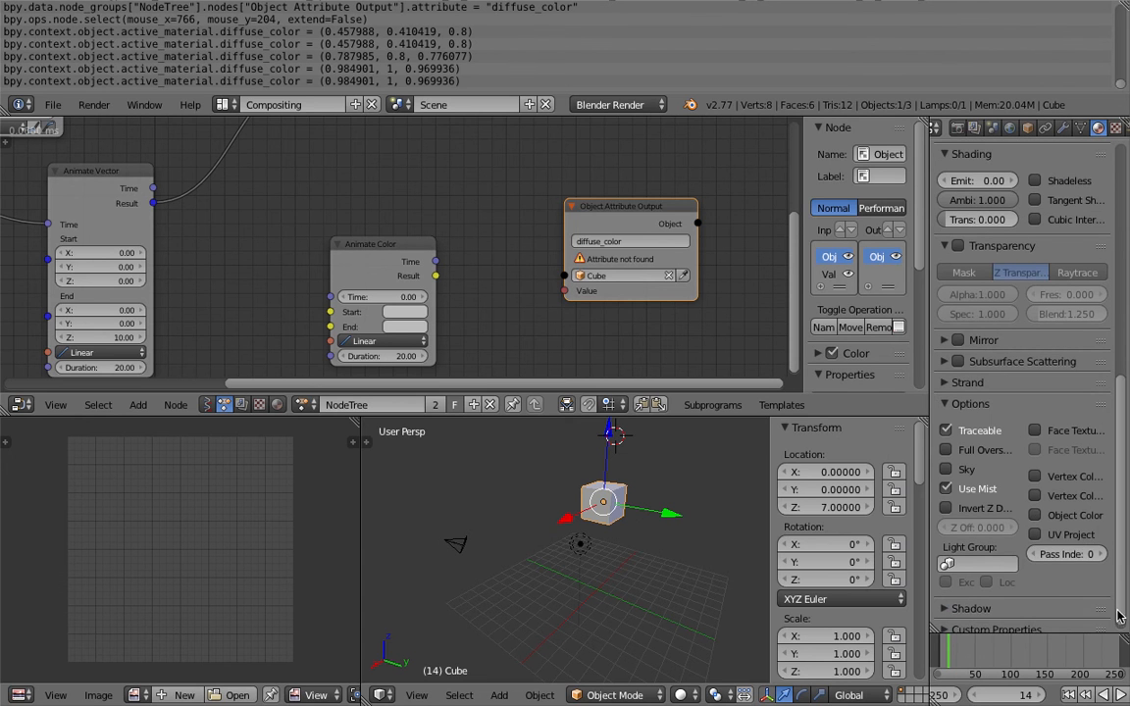
{"action": "left_click", "coordinate": [1044, 510]}
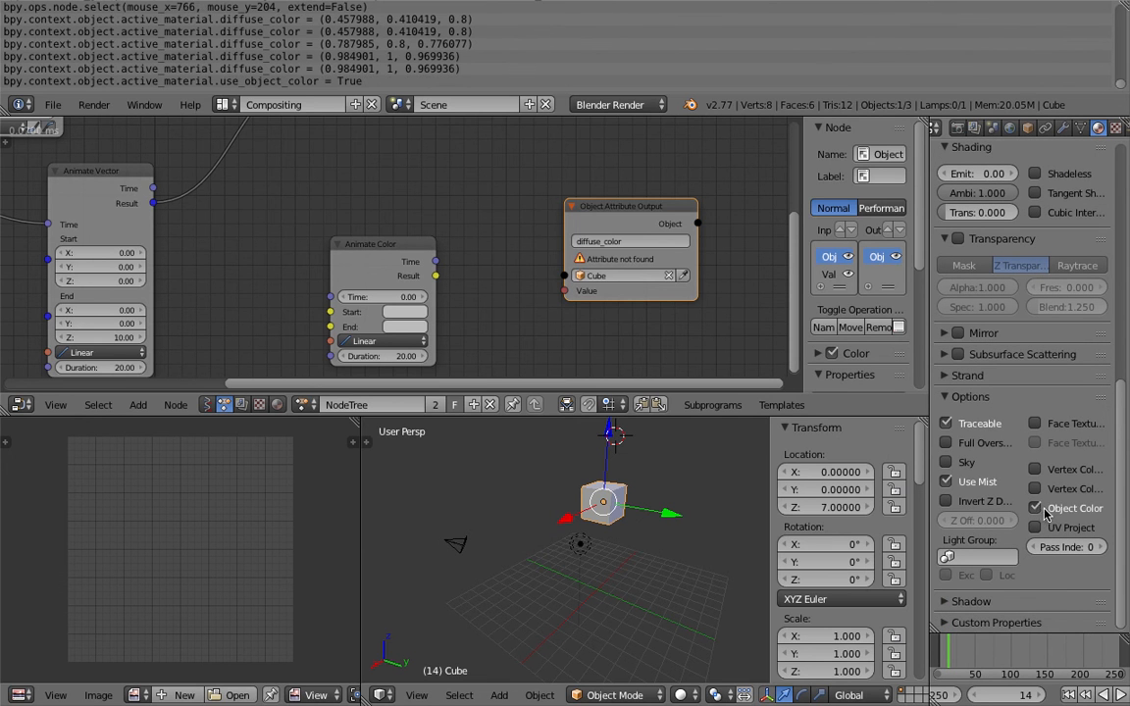
{"action": "scroll", "coordinate": [1079, 412], "scroll_direction": "up", "scroll_amount": 10}
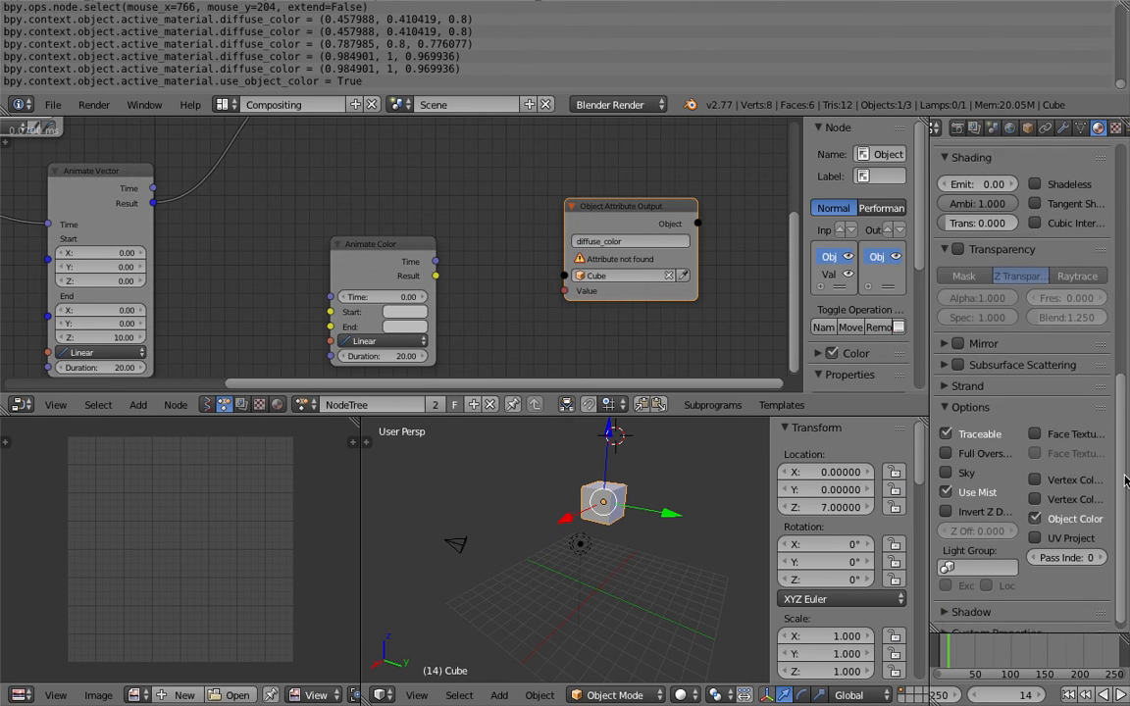
- Set the cube's Object Color in its object display settings to a light pink-purple
{"action": "left_click", "coordinate": [1027, 128]}
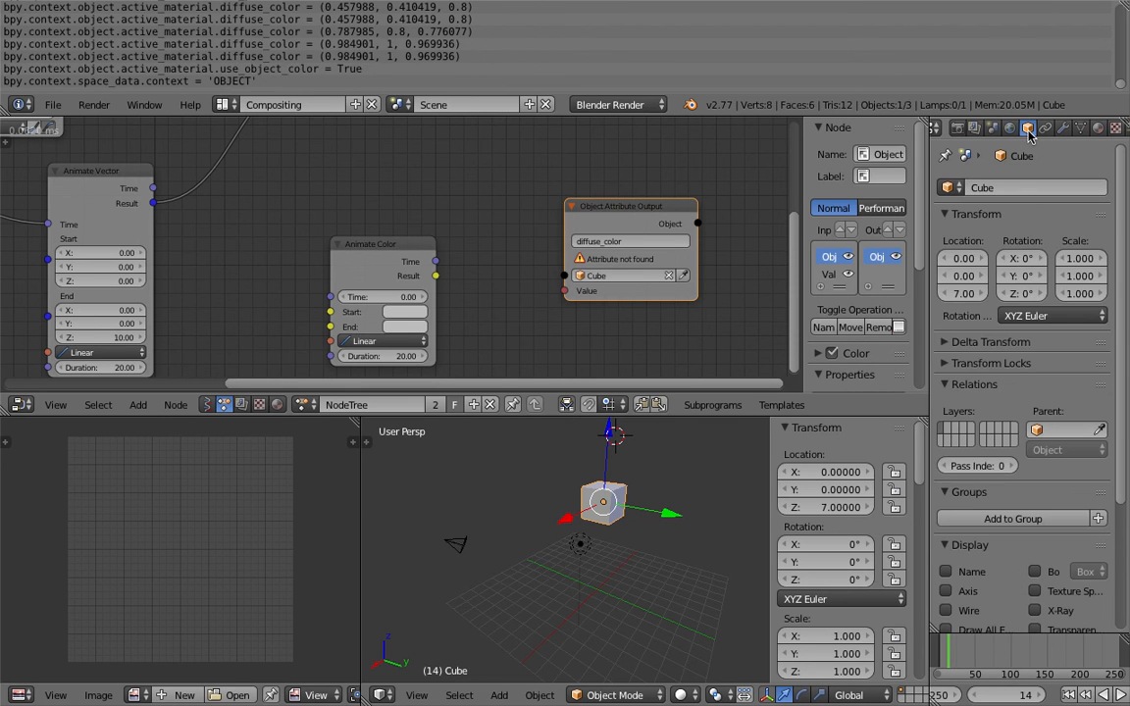
{"action": "scroll", "coordinate": [1014, 433], "scroll_direction": "down", "scroll_amount": 3}
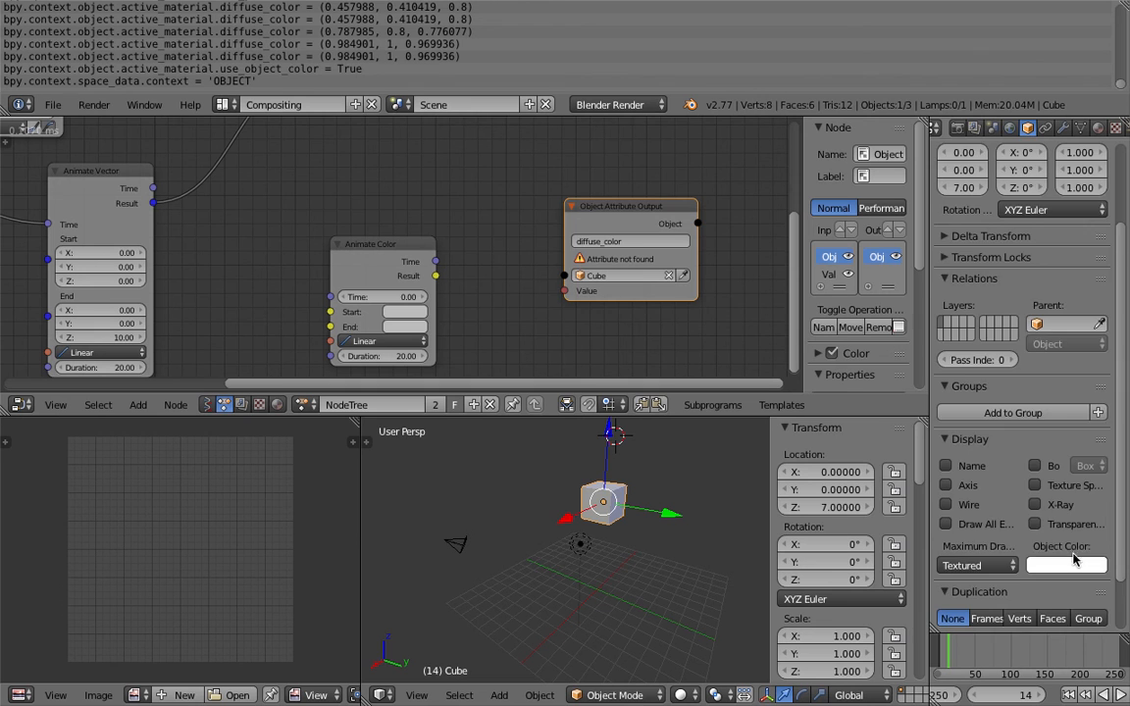
{"action": "scroll", "coordinate": [1067, 530], "scroll_direction": "down", "scroll_amount": 1}
{"action": "left_click", "coordinate": [1062, 530]}
{"action": "mouse_move", "coordinate": [1028, 346]}
{"action": "left_mouse_down"}
{"action": "mouse_move", "coordinate": [1024, 366]}
{"action": "mouse_move", "coordinate": [985, 358]}
{"action": "mouse_move", "coordinate": [1039, 346]}
{"action": "left_mouse_up"}
- Set the Object Attribute Output node's attribute to color and move the Animate Color node slightly up
{"action": "left_click", "coordinate": [633, 243]}
{"action": "type", "text": "color"}
{"action": "key", "text": "Return"}
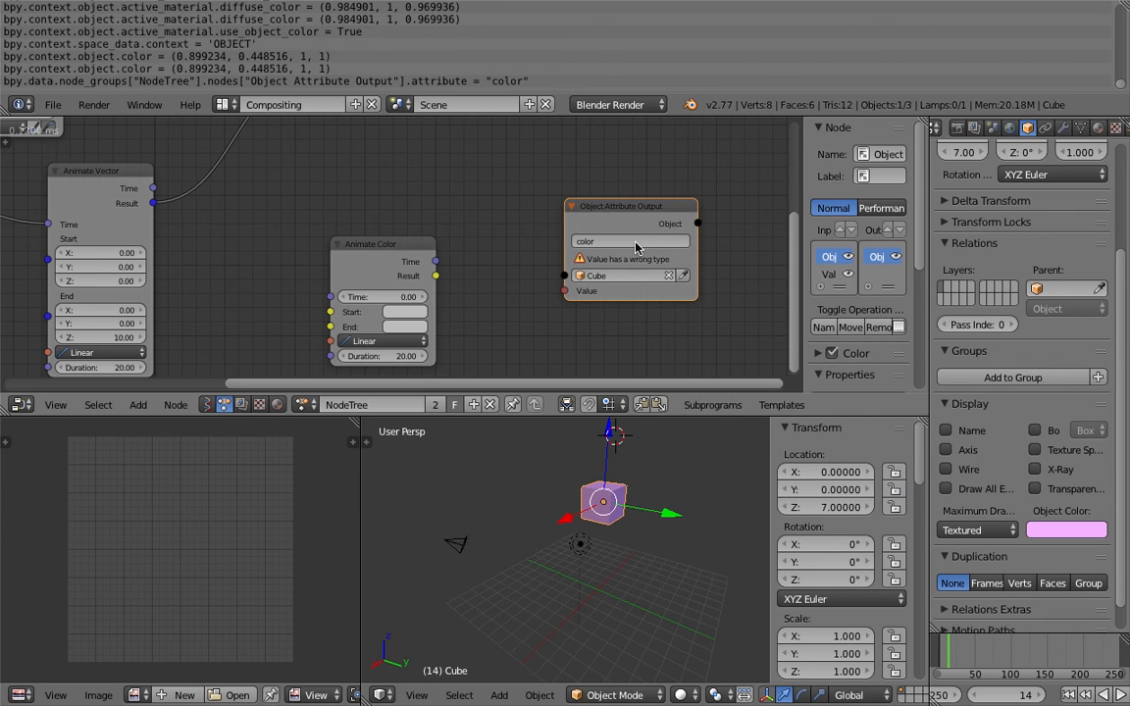
{"action": "left_click_drag", "start_coordinate": [404, 248], "coordinate": [412, 224]}
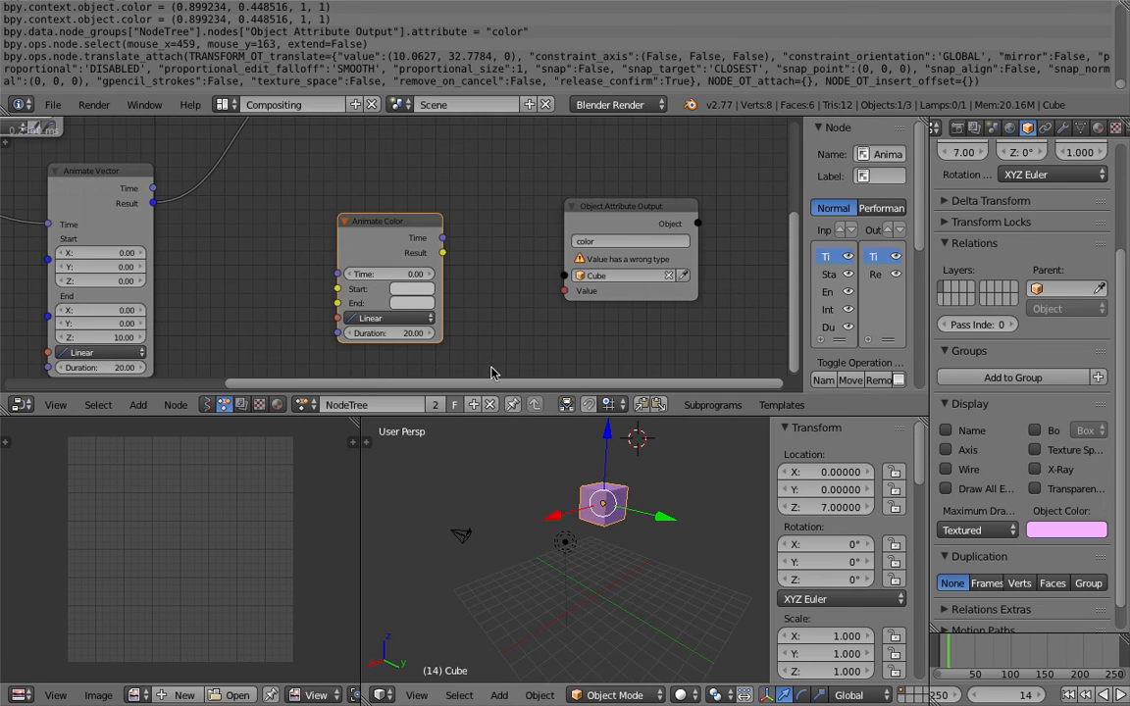
- Link the Animate Color node's Result to the Value input of the Object Attribute Output node
{"action": "scroll", "coordinate": [469, 325], "scroll_direction": "down", "scroll_amount": 1}
{"action": "scroll", "coordinate": [357, 177], "scroll_direction": "down", "scroll_amount": 2}
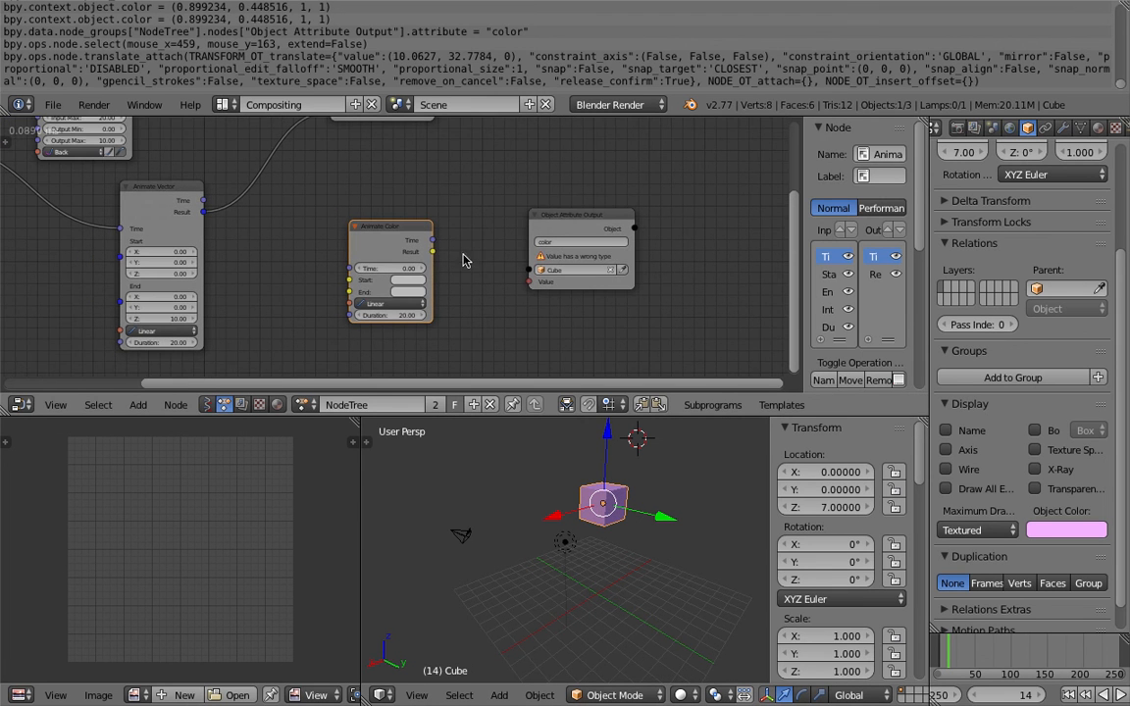
{"action": "left_click_drag", "start_coordinate": [432, 254], "coordinate": [530, 269]}
{"action": "middle_click_drag", "start_coordinate": [365, 240], "coordinate": [440, 263]}
- Set the Animate Color node's start color to dark red (0.5, 0, 0.010849) and its end color to blue (0, 0.0193227, 0.5)
{"action": "left_click", "coordinate": [483, 303]}
{"action": "left_click_drag", "start_coordinate": [508, 223], "coordinate": [517, 231]}
{"action": "left_click", "coordinate": [479, 317]}
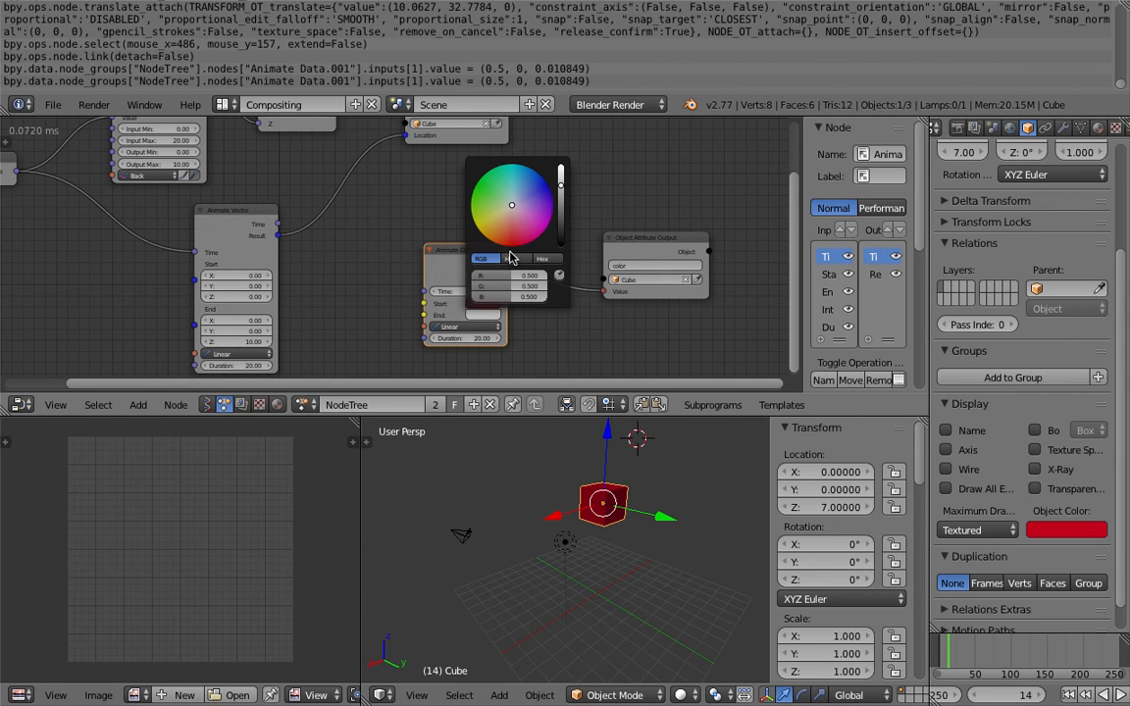
{"action": "left_click", "coordinate": [542, 178]}
- Link Time Info's Frame to Animate Color's Time and scrub the timeline to preview the cube's movement and color change
{"action": "middle_click_drag", "start_coordinate": [464, 217], "coordinate": [515, 226]}
{"action": "left_click_drag", "start_coordinate": [74, 185], "coordinate": [455, 303]}
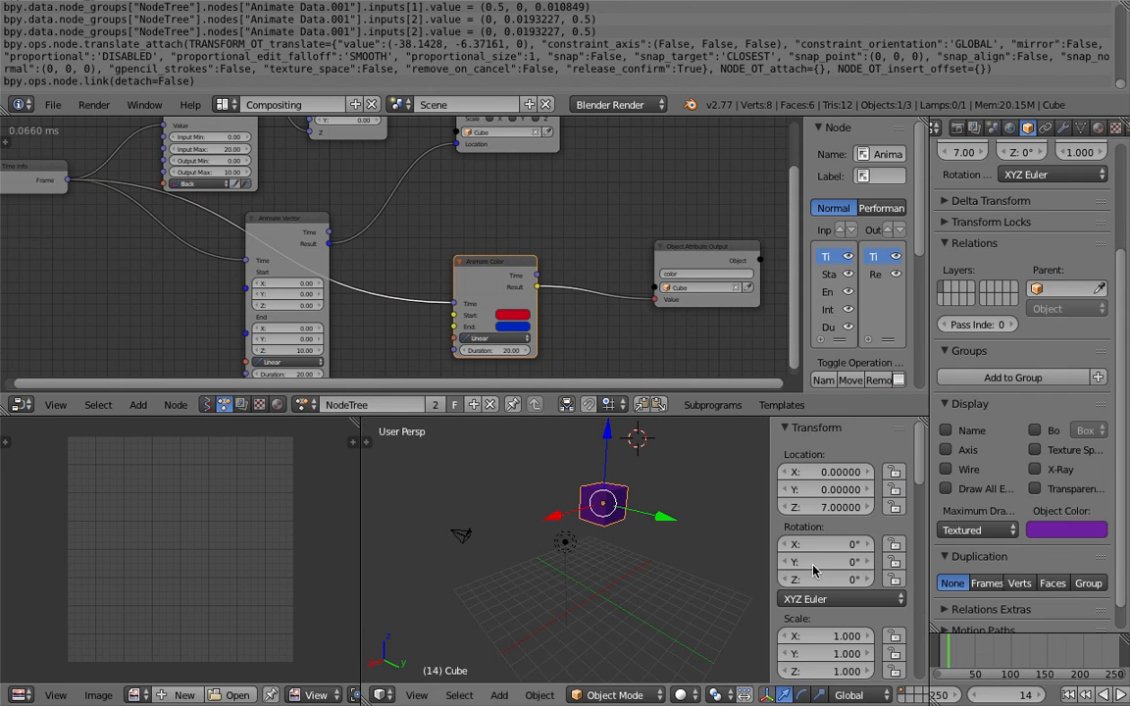
{"action": "left_click_drag", "start_coordinate": [953, 650], "coordinate": [940, 651]}
{"action": "key", "text": "alt+a"}
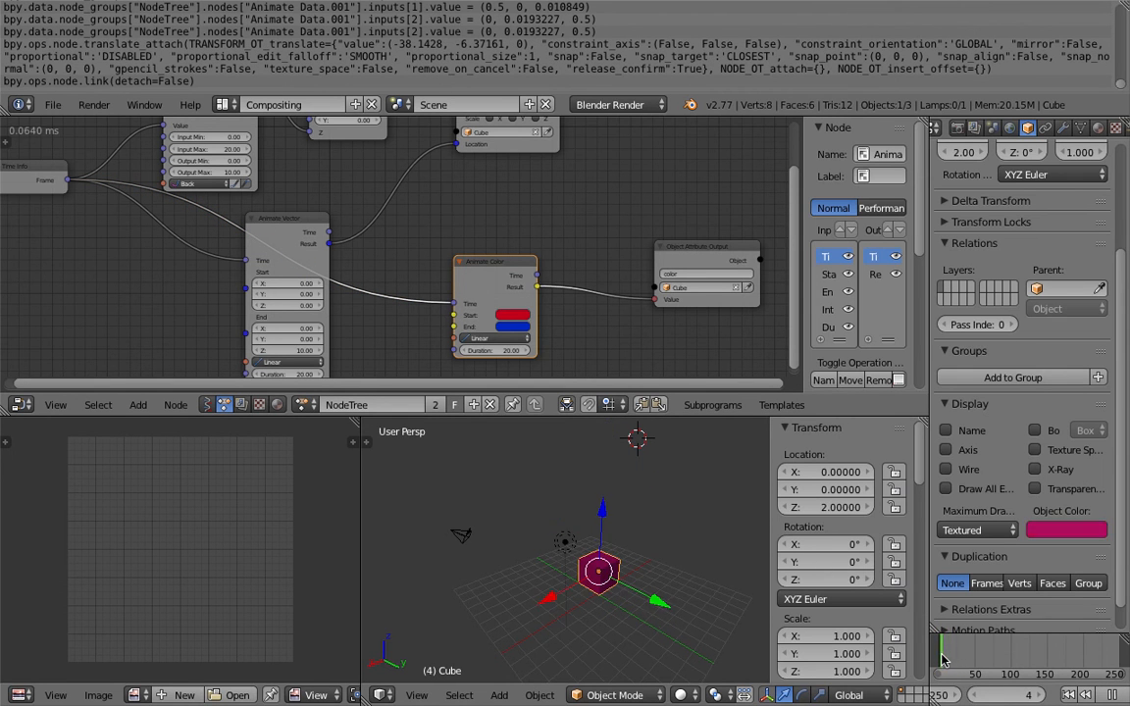
{"action": "left_click_drag", "start_coordinate": [942, 655], "coordinate": [957, 653]}
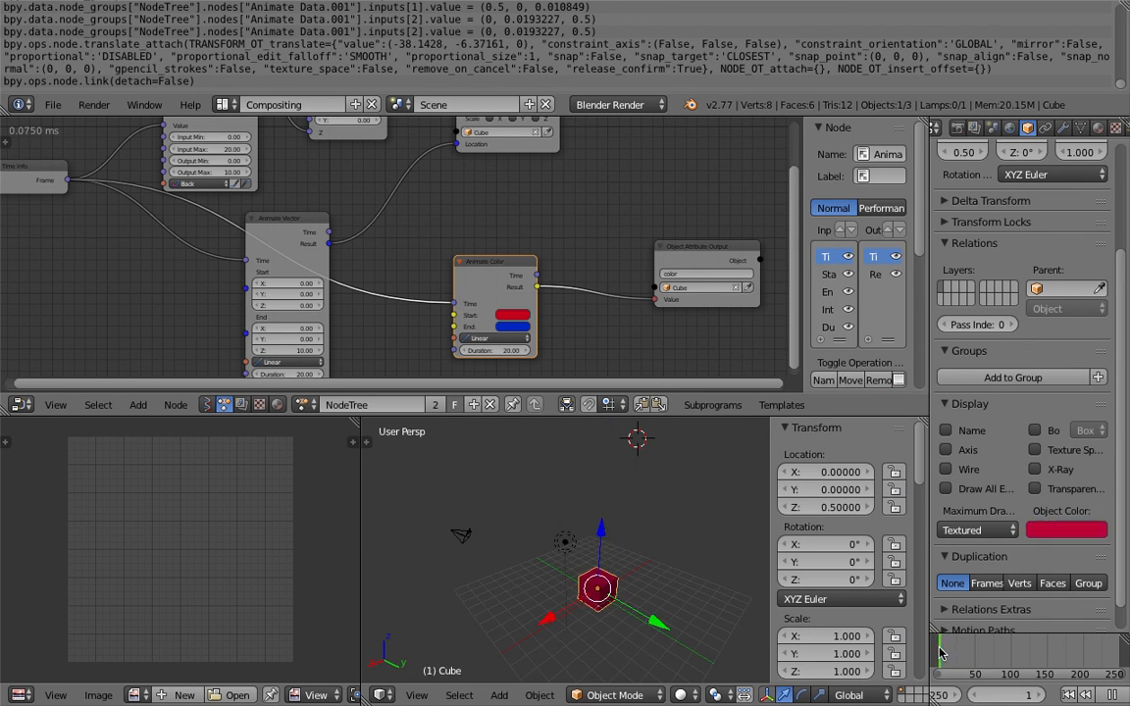
- Move the Object Attribute Output node closer to the Animate Color node
{"action": "middle_click_drag", "start_coordinate": [493, 310], "coordinate": [481, 247]}
{"action": "scroll", "coordinate": [481, 247], "scroll_direction": "up", "scroll_amount": 3}
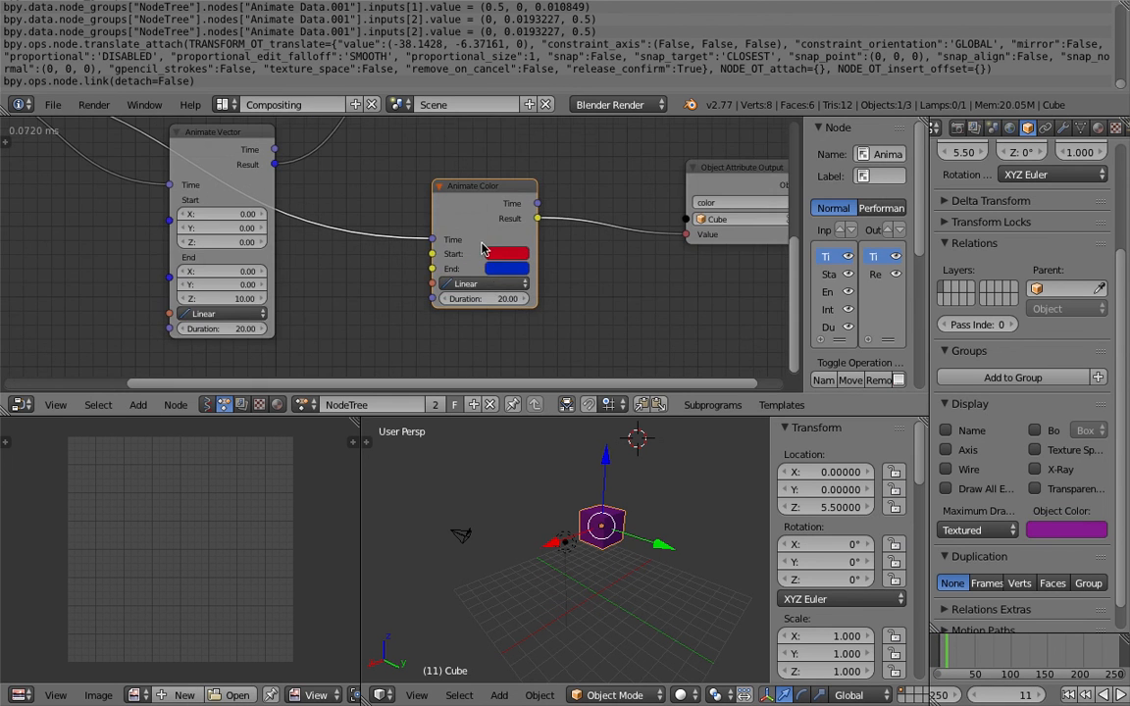
{"action": "scroll", "coordinate": [582, 311], "scroll_direction": "down", "scroll_amount": 4}
{"action": "left_click_drag", "start_coordinate": [643, 196], "coordinate": [577, 206]}
{"action": "scroll", "coordinate": [586, 226], "scroll_direction": "down", "scroll_amount": 4}
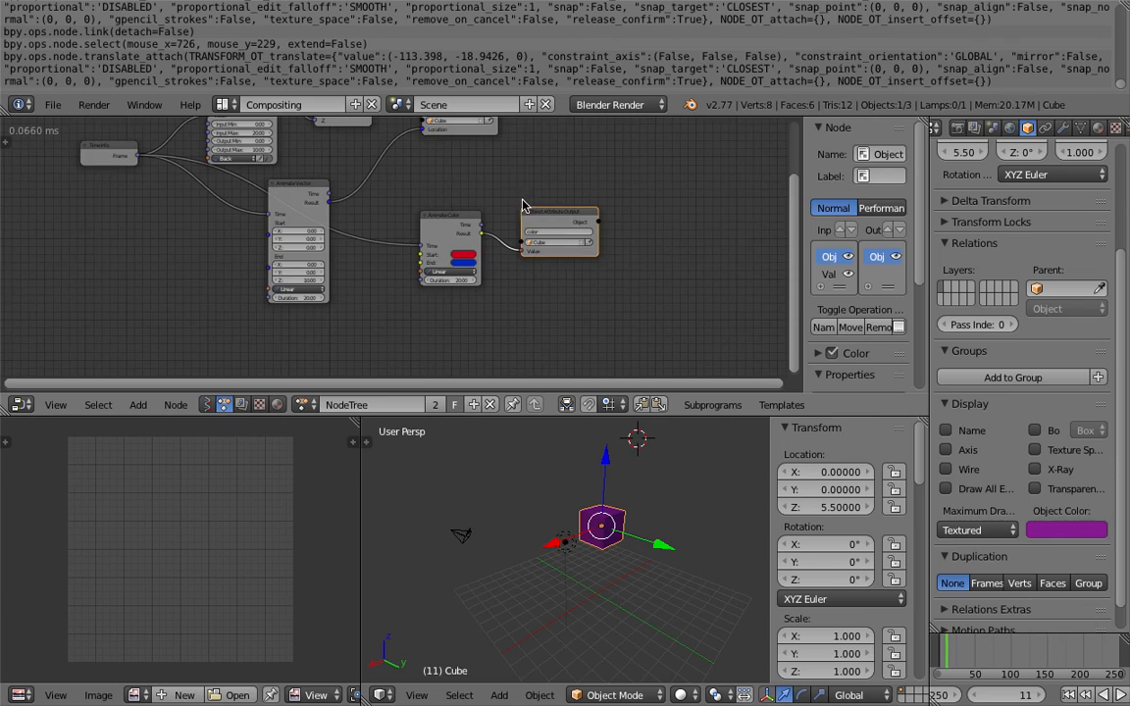
- Switch to the AN_and_animation.txt notes in Sublime Text and read through to the simulations and AN DEMO sections
{"action": "key", "text": "ctrl+Left"}
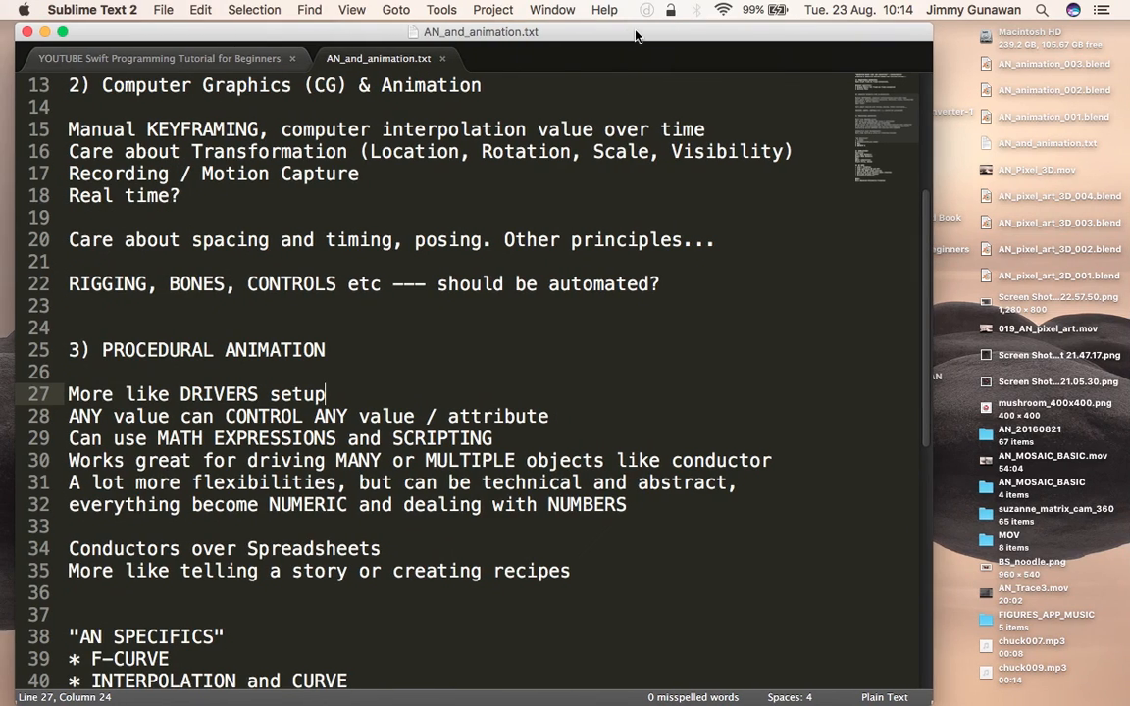
{"action": "key", "text": "ctrl+Right"}
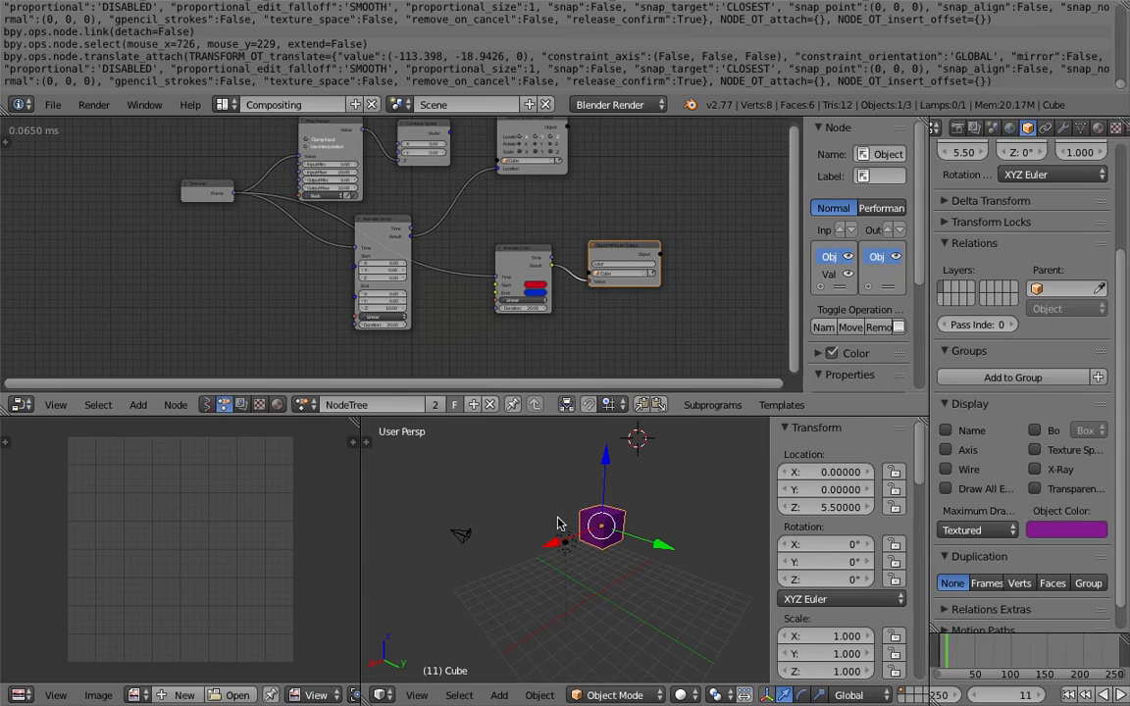
{"action": "key", "text": "ctrl+Left"}
{"action": "scroll", "coordinate": [435, 478], "scroll_direction": "down", "scroll_amount": 3}
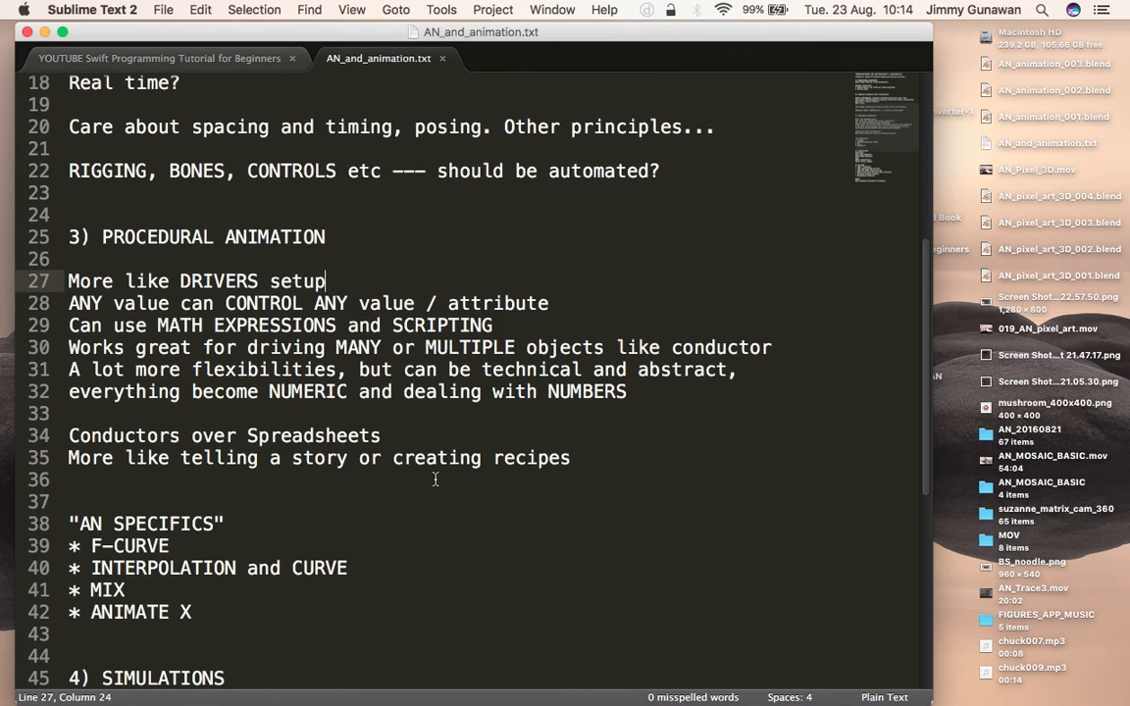
{"action": "scroll", "coordinate": [427, 486], "scroll_direction": "down", "scroll_amount": 10}
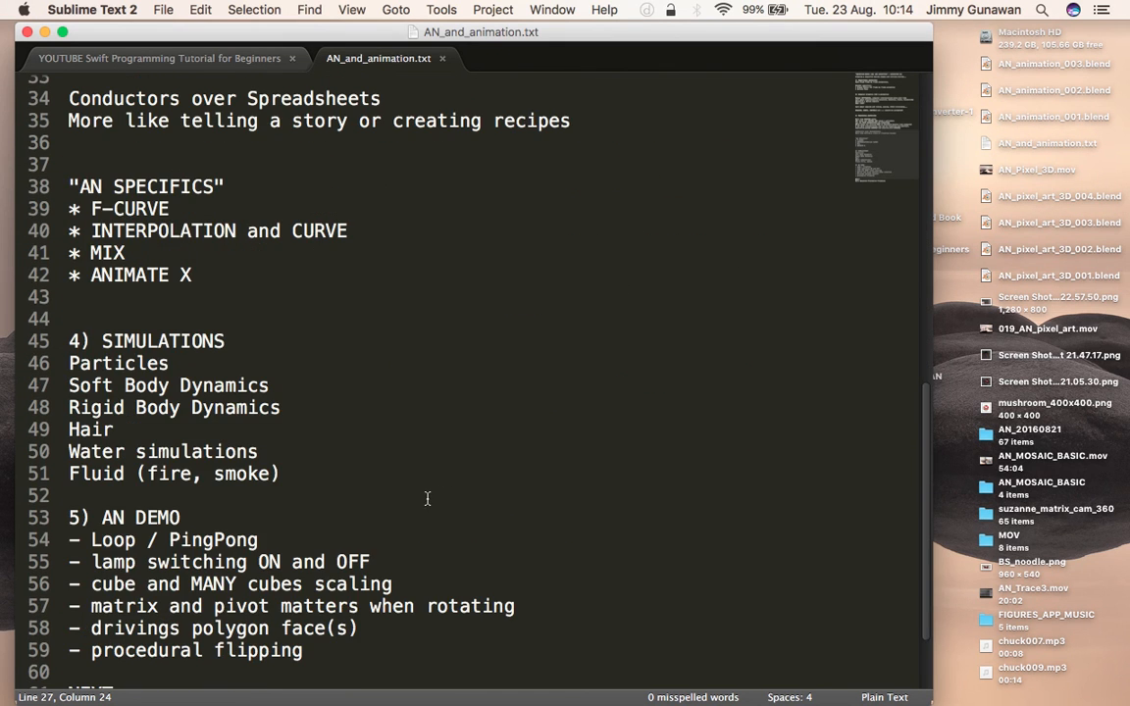
{"action": "scroll", "coordinate": [340, 461], "scroll_direction": "down", "scroll_amount": 3}
{"action": "key", "text": "ctrl+Right"}
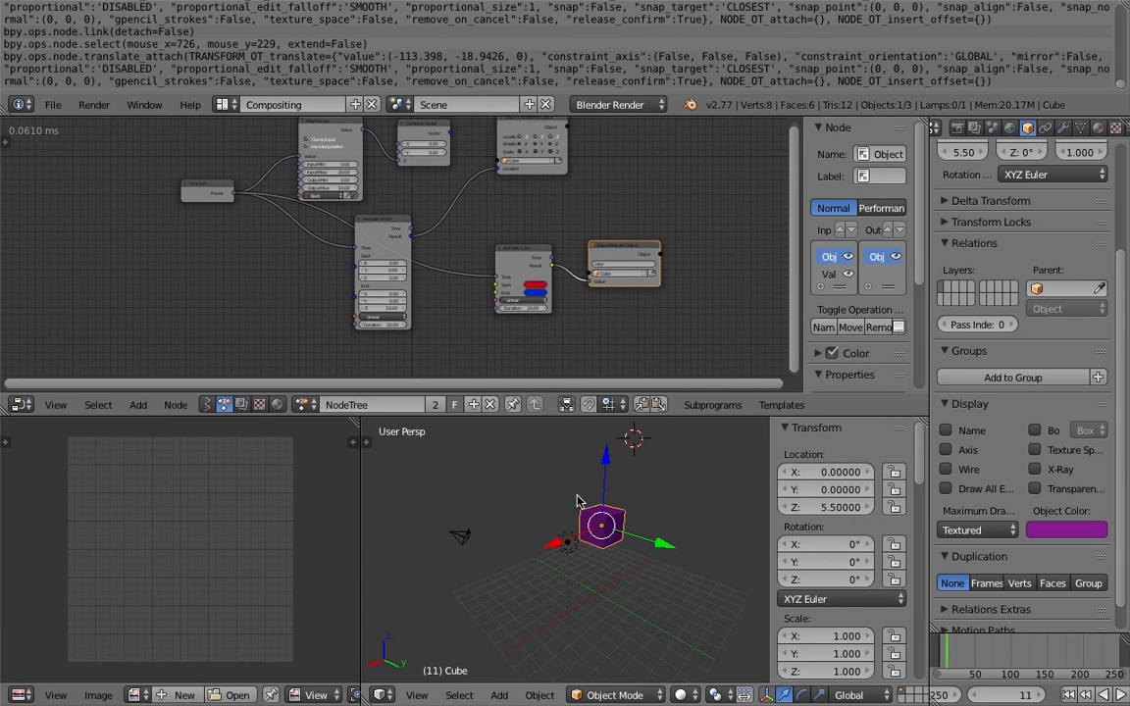
- Review the AN DEMO list in the Sublime Text notes, highlight the Loop / PingPong entry and return to Blender
{"action": "middle_click_drag", "start_coordinate": [577, 495], "coordinate": [668, 496]}
{"action": "left_click", "coordinate": [550, 502]}
{"action": "left_click", "coordinate": [668, 497]}
{"action": "key", "text": "ctrl+Left"}
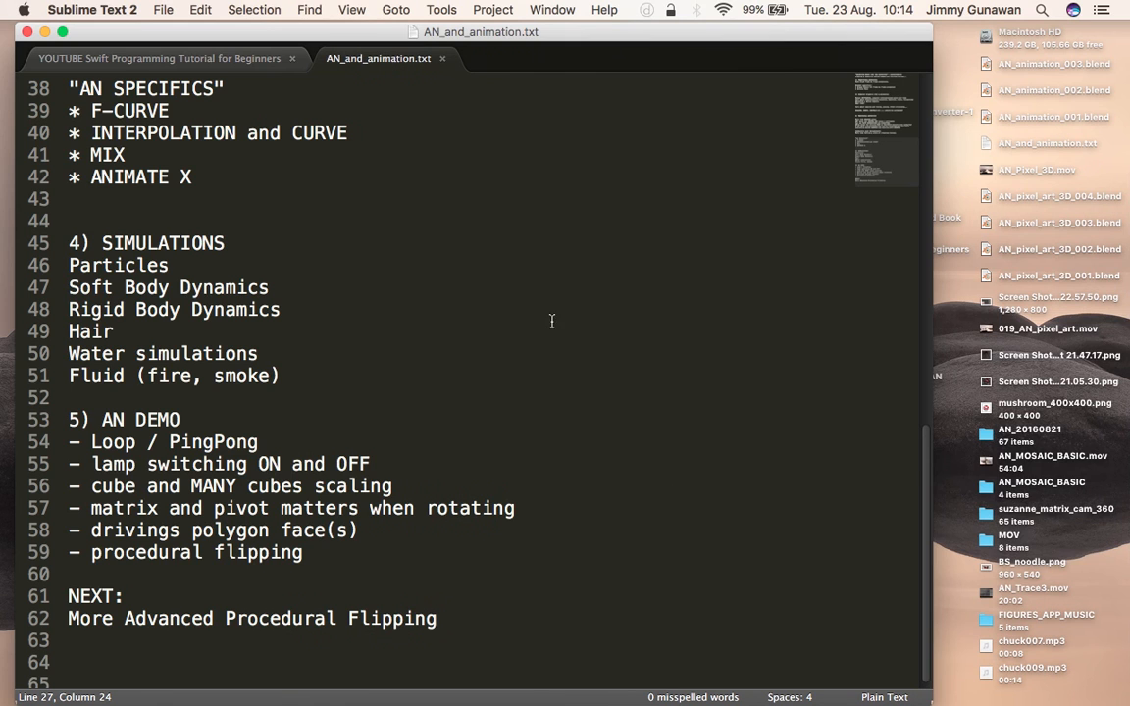
{"action": "key", "text": "ctrl+Right"}
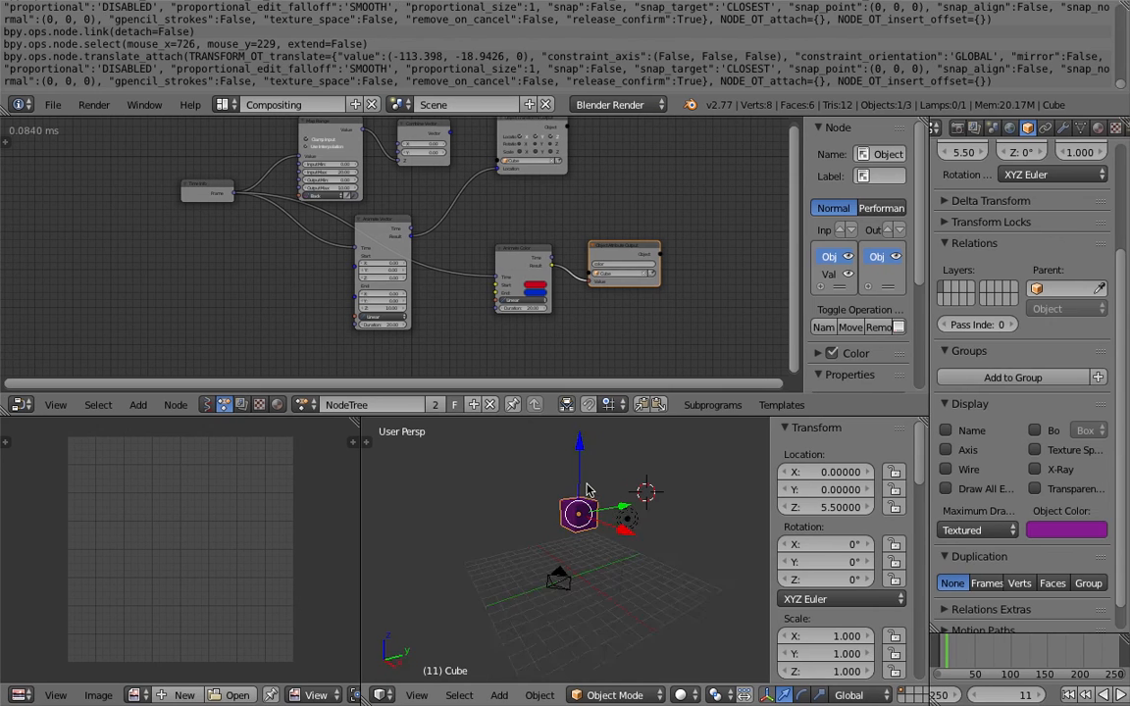
{"action": "key", "text": "ctrl+Left"}
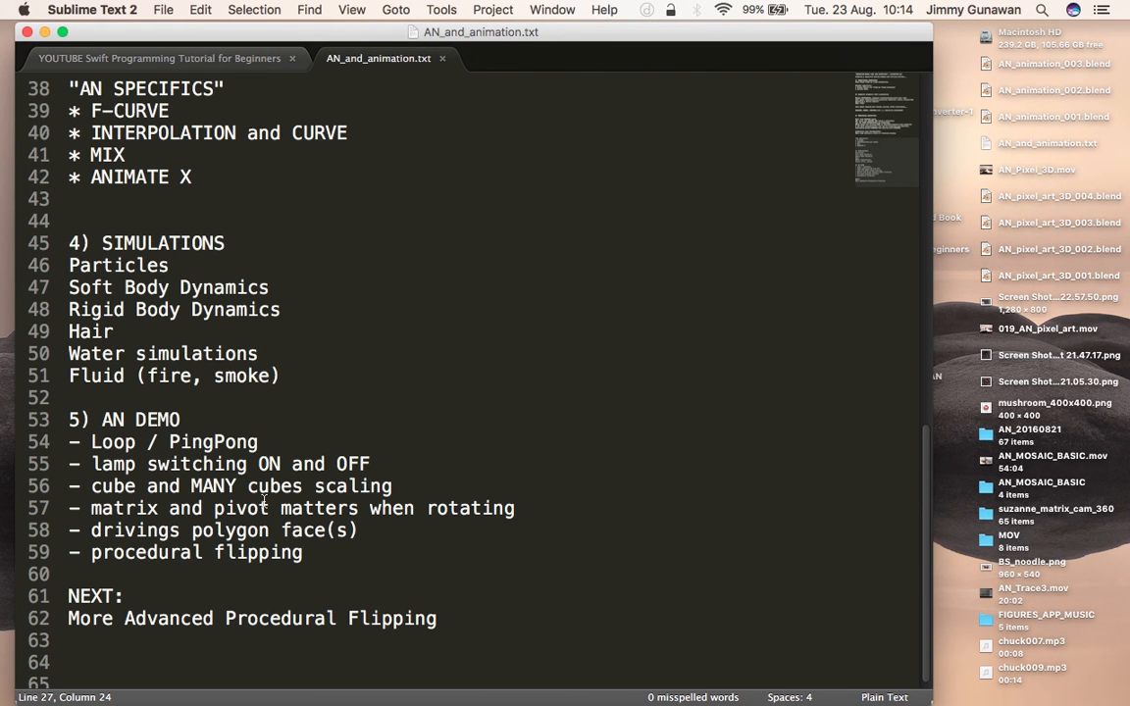
{"action": "left_click_drag", "start_coordinate": [261, 443], "coordinate": [91, 442]}
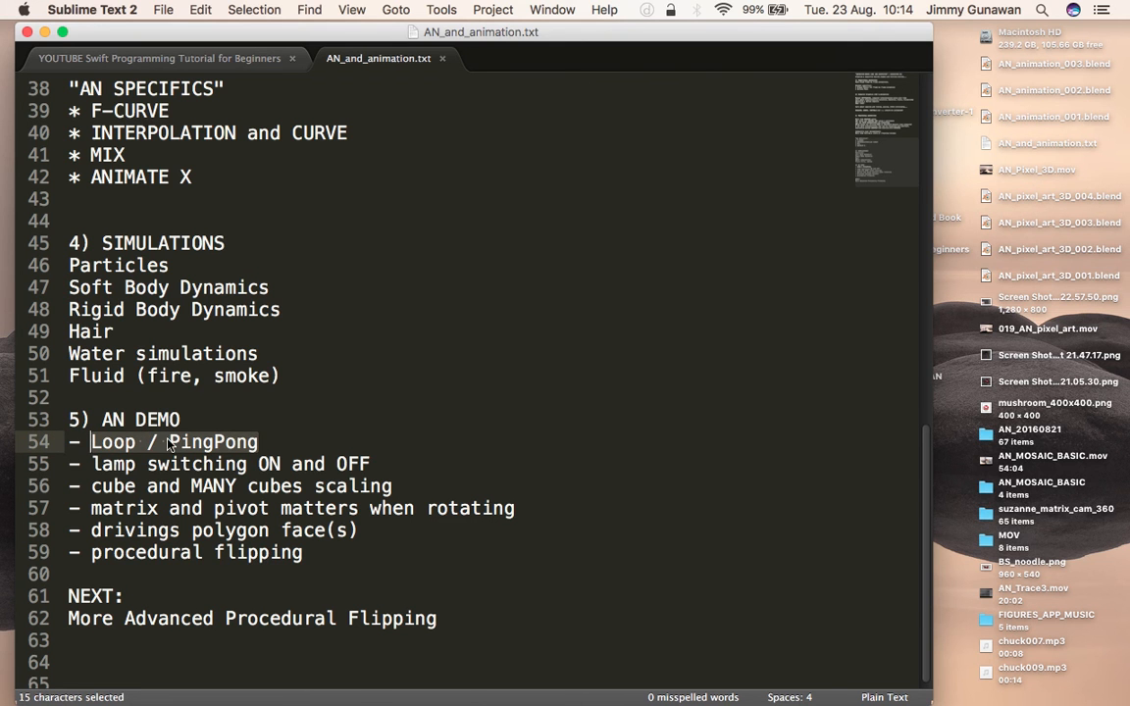
{"action": "key", "text": "ctrl+Right"}
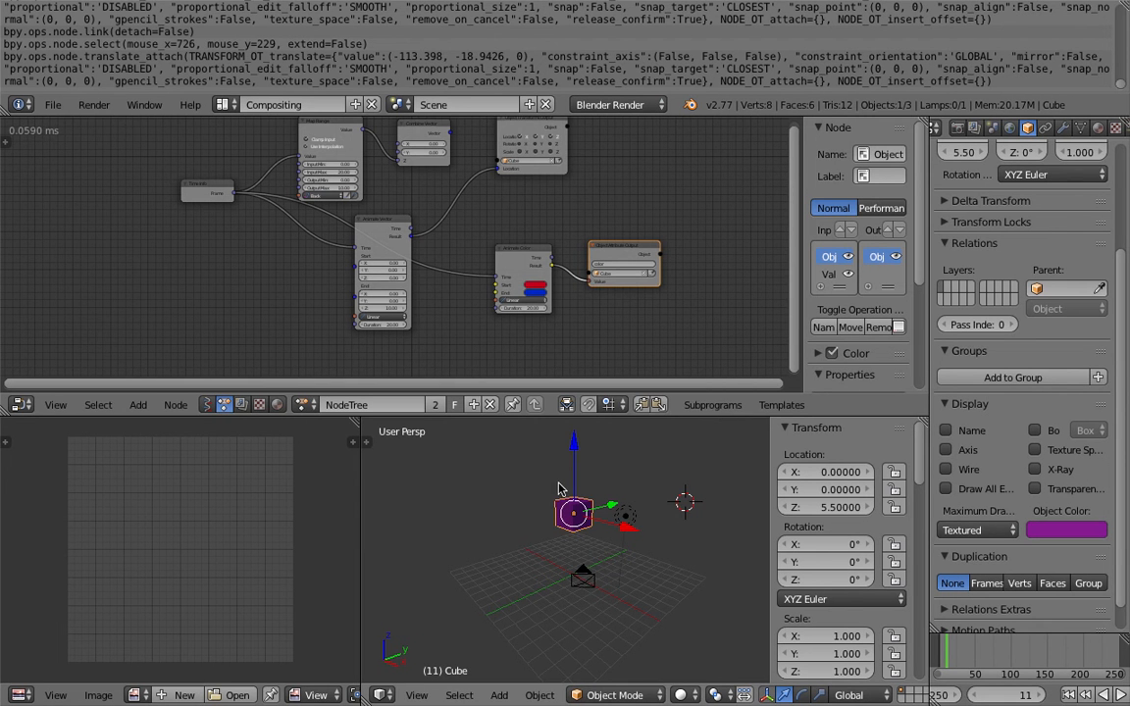
- Spread out the node tree by moving the Animate Vector and Time Info nodes further left of the output nodes
{"action": "middle_click_drag", "start_coordinate": [555, 513], "coordinate": [541, 517]}
{"action": "scroll", "coordinate": [317, 268], "scroll_direction": "up", "scroll_amount": 3}
{"action": "left_click_drag", "start_coordinate": [369, 212], "coordinate": [259, 248]}
{"action": "middle_click_drag", "start_coordinate": [144, 262], "coordinate": [229, 270]}
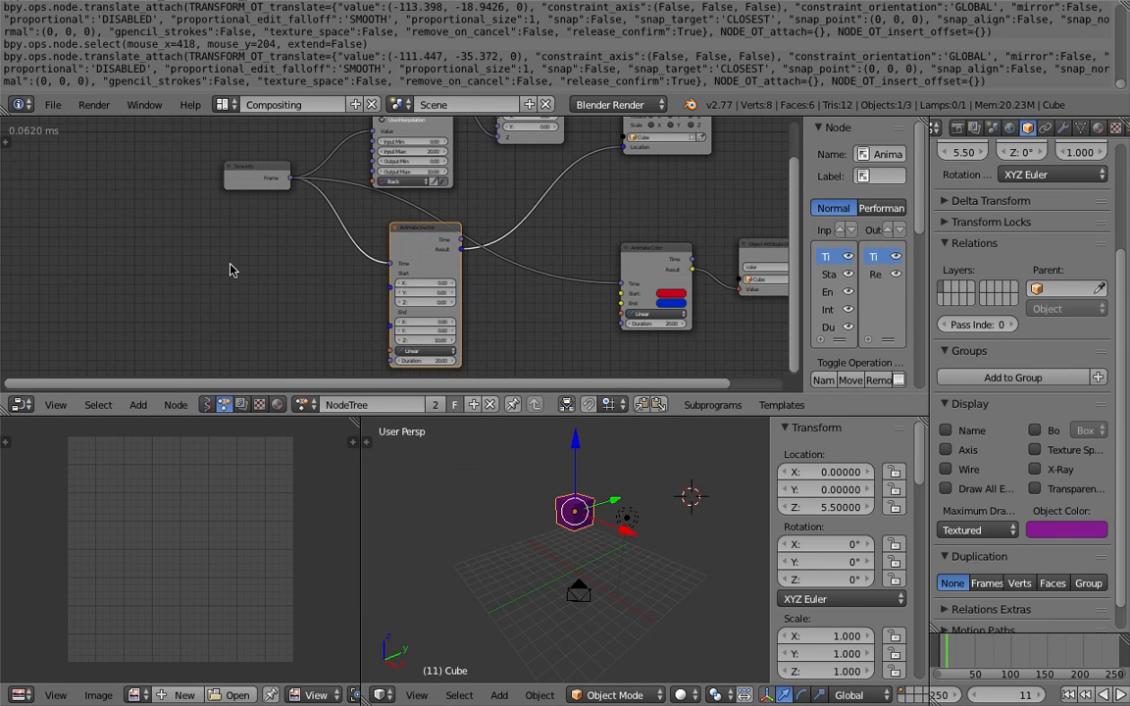
{"action": "left_click", "coordinate": [421, 350]}
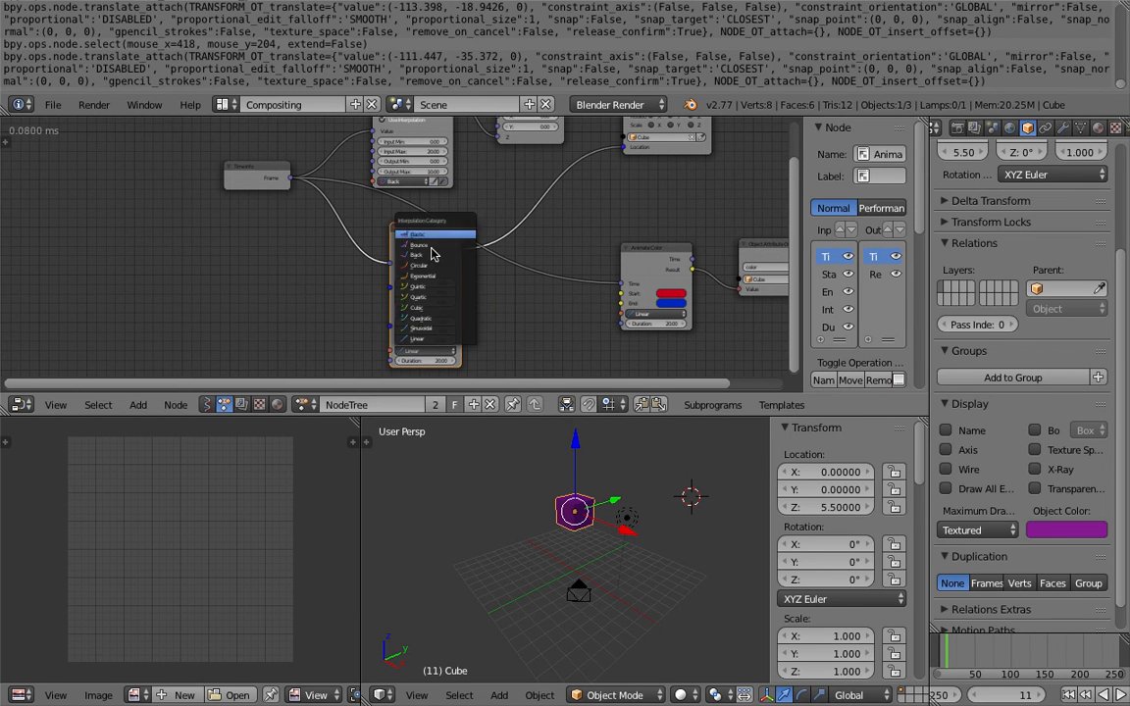
{"action": "middle_click_drag", "start_coordinate": [223, 274], "coordinate": [240, 273]}
{"action": "scroll", "coordinate": [246, 260], "scroll_direction": "up", "scroll_amount": 1}
{"action": "left_click_drag", "start_coordinate": [270, 159], "coordinate": [168, 183]}
{"action": "middle_click_drag", "start_coordinate": [283, 286], "coordinate": [284, 337]}
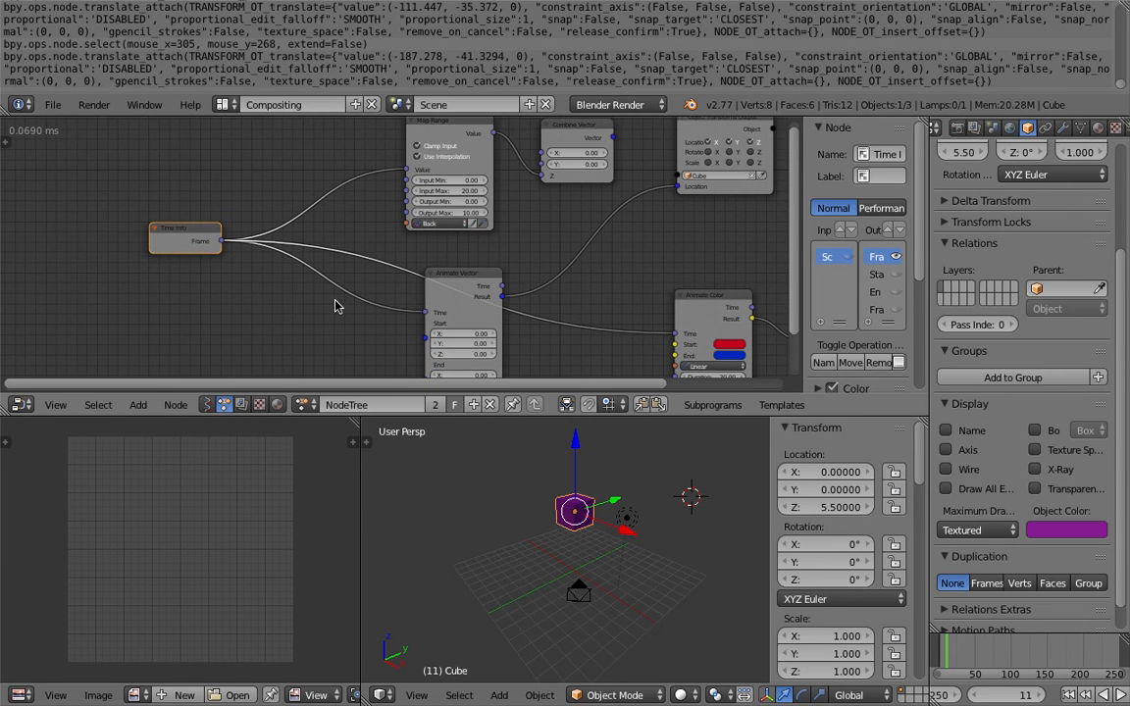
- Delete the Map Range and Combine Vector nodes from the node tree
{"action": "middle_click_drag", "start_coordinate": [486, 180], "coordinate": [486, 193]}
{"action": "left_click", "coordinate": [453, 137]}
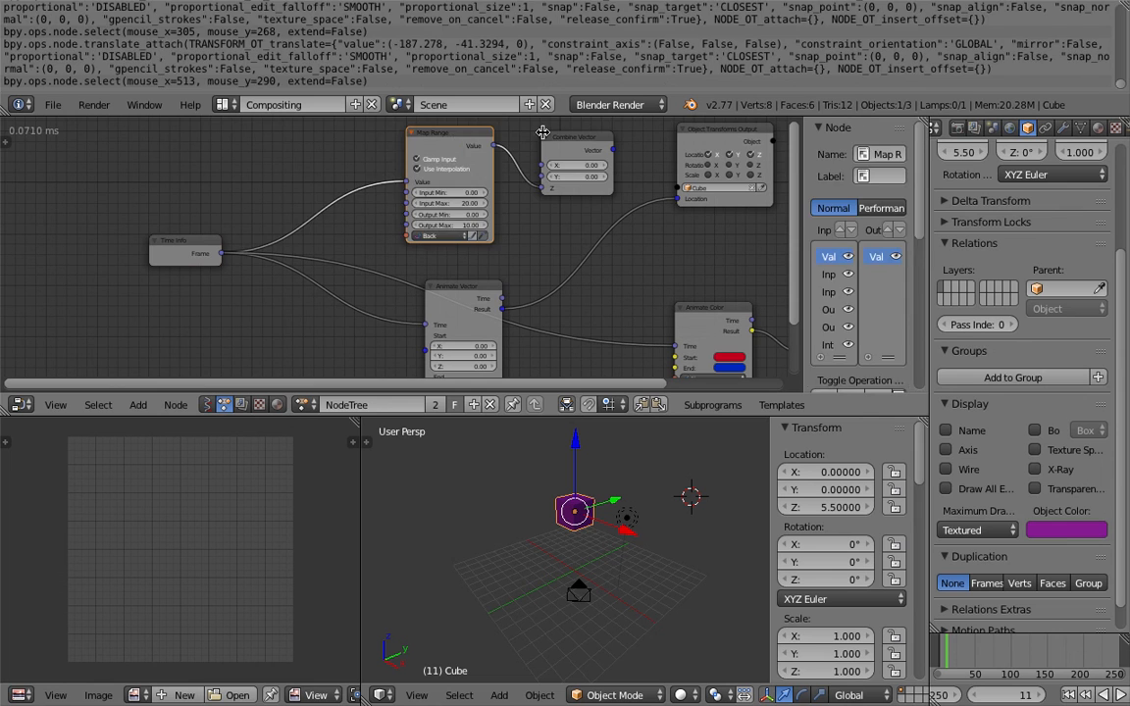
{"action": "key", "text": "x"}
{"action": "left_click", "coordinate": [566, 137]}
{"action": "key", "text": "x"}
- Enlarge the node editor over the info log and rearrange Time Info, Animate Color and Animate Vector, with Animate Vector beside Object Transforms Output
{"action": "left_click_drag", "start_coordinate": [576, 111], "coordinate": [574, 22]}
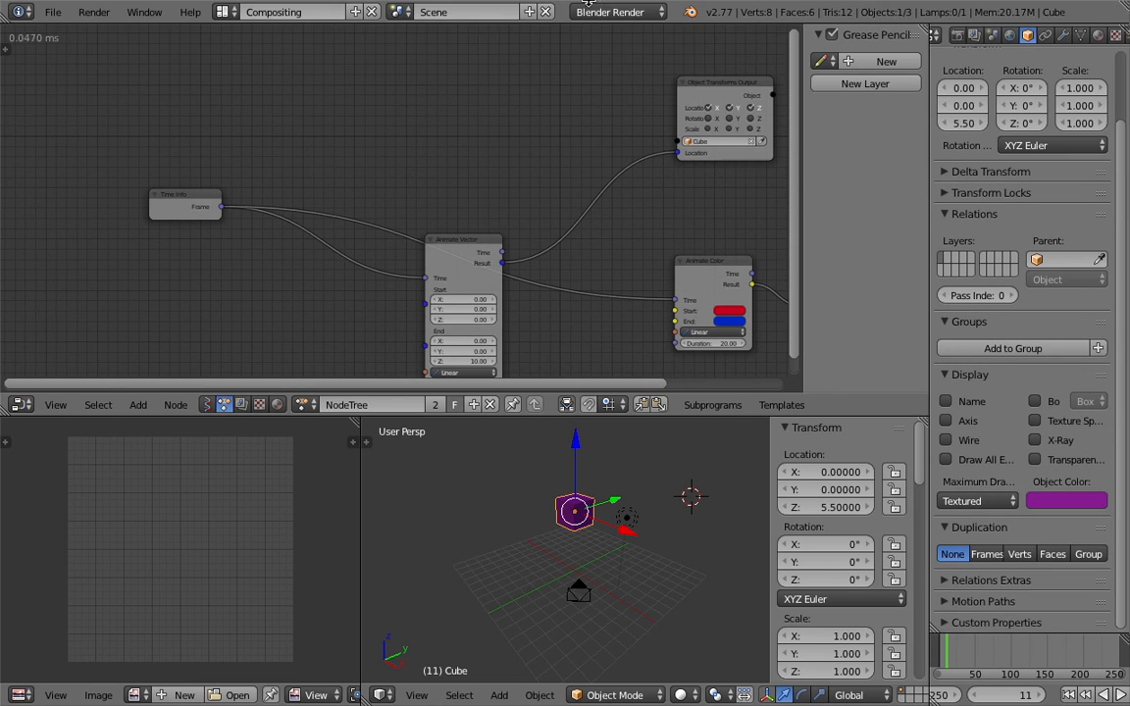
{"action": "middle_click_drag", "start_coordinate": [417, 119], "coordinate": [442, 78]}
{"action": "left_click_drag", "start_coordinate": [222, 164], "coordinate": [227, 132]}
{"action": "left_click_drag", "start_coordinate": [757, 239], "coordinate": [727, 224]}
{"action": "middle_click_drag", "start_coordinate": [532, 207], "coordinate": [443, 182]}
{"action": "left_click_drag", "start_coordinate": [417, 236], "coordinate": [474, 88]}
{"action": "middle_click_drag", "start_coordinate": [356, 166], "coordinate": [360, 210]}
{"action": "left_click_drag", "start_coordinate": [123, 146], "coordinate": [136, 179]}
{"action": "middle_click_drag", "start_coordinate": [308, 271], "coordinate": [308, 264]}
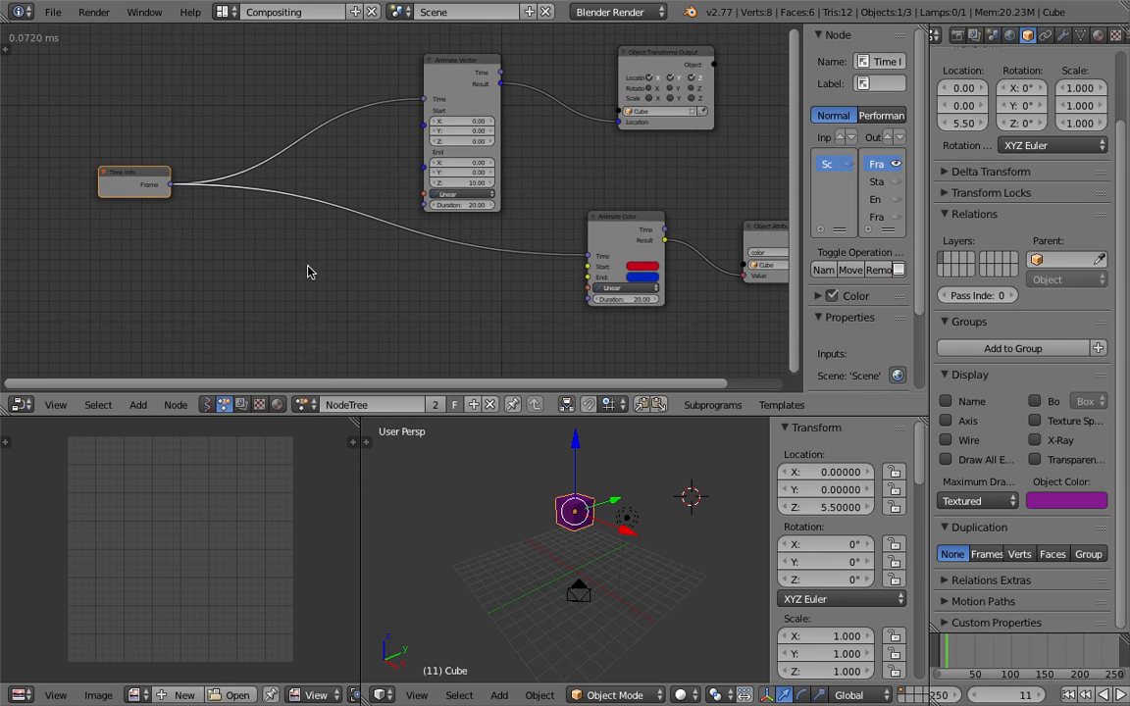
- Try out a Delay Time node below the Time Info node and delete it
{"action": "key", "text": "shift+a"}
{"action": "left_click", "coordinate": [301, 241]}
{"action": "type", "text": "delay"}
{"action": "key", "text": "Return"}
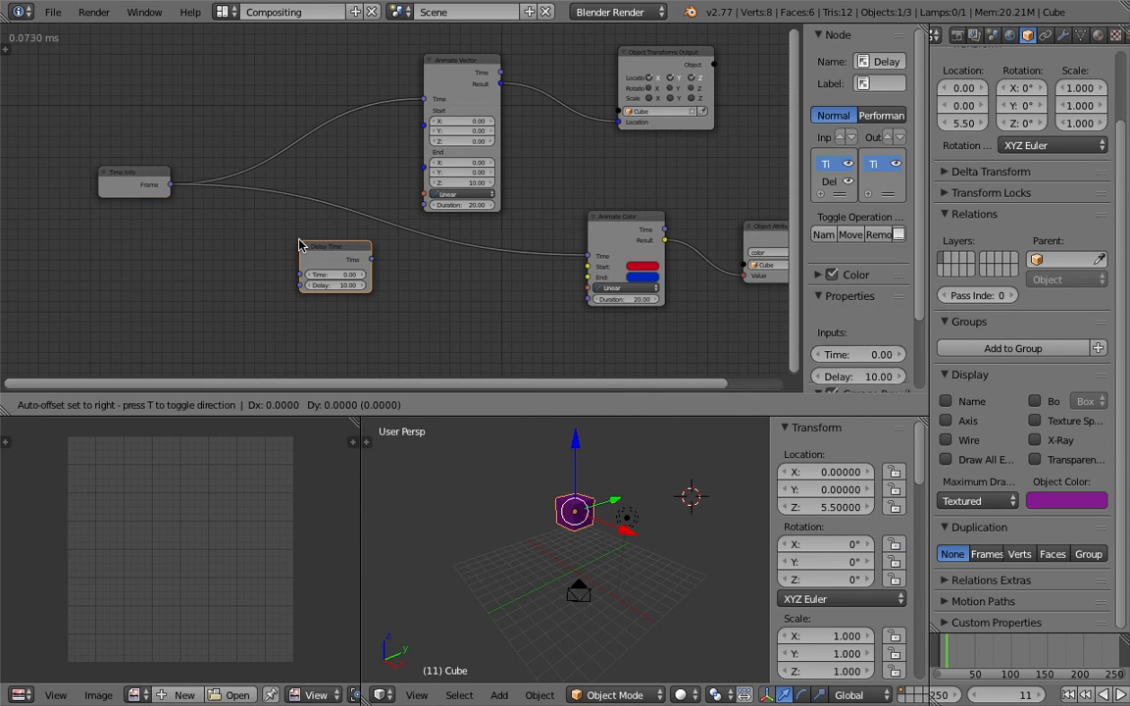
{"action": "left_click", "coordinate": [298, 257]}
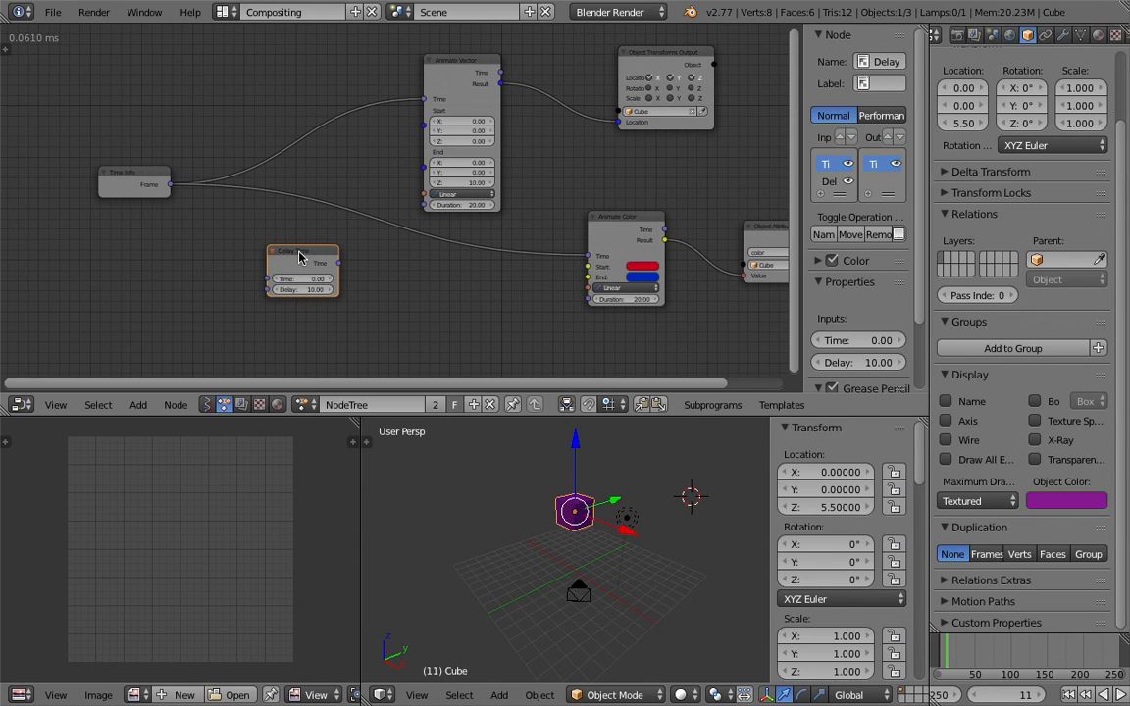
{"action": "scroll", "coordinate": [299, 252], "scroll_direction": "up", "scroll_amount": 2}
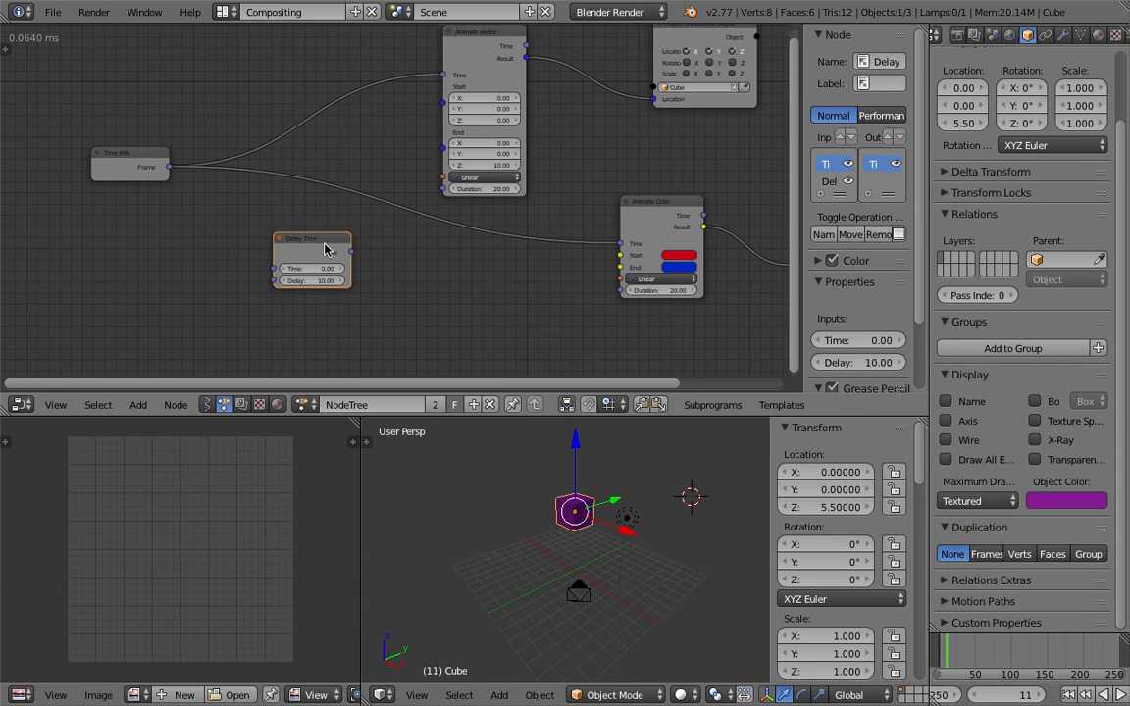
{"action": "scroll", "coordinate": [331, 252], "scroll_direction": "down", "scroll_amount": 2}
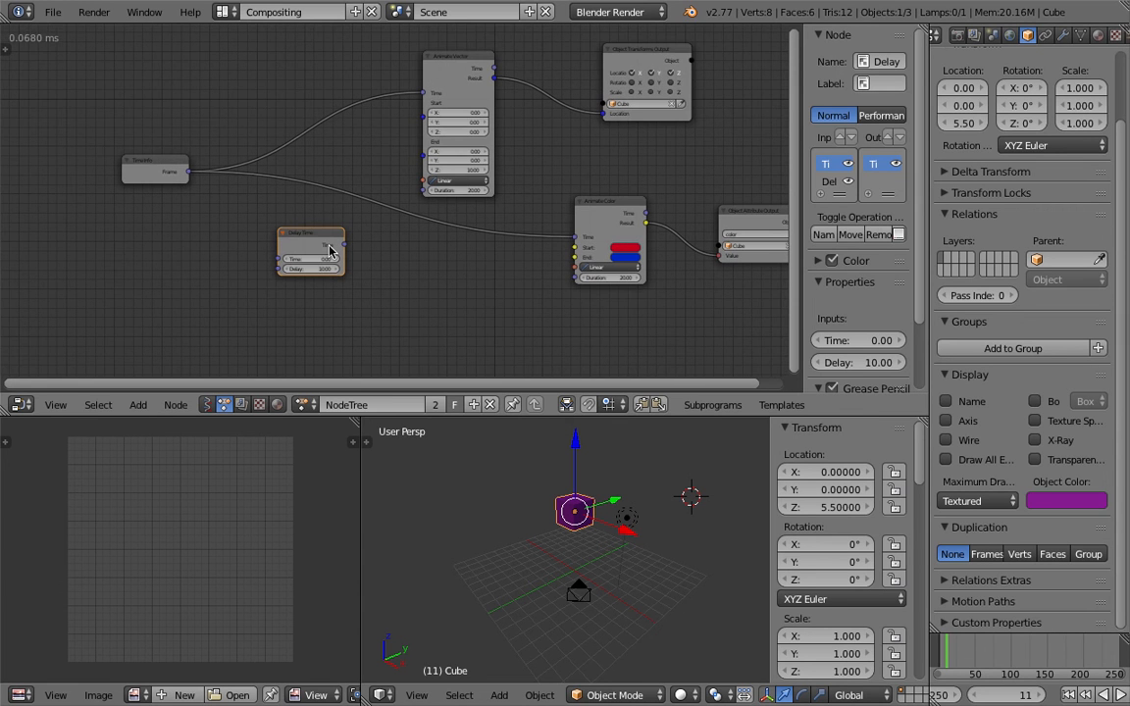
{"action": "key", "text": "x"}
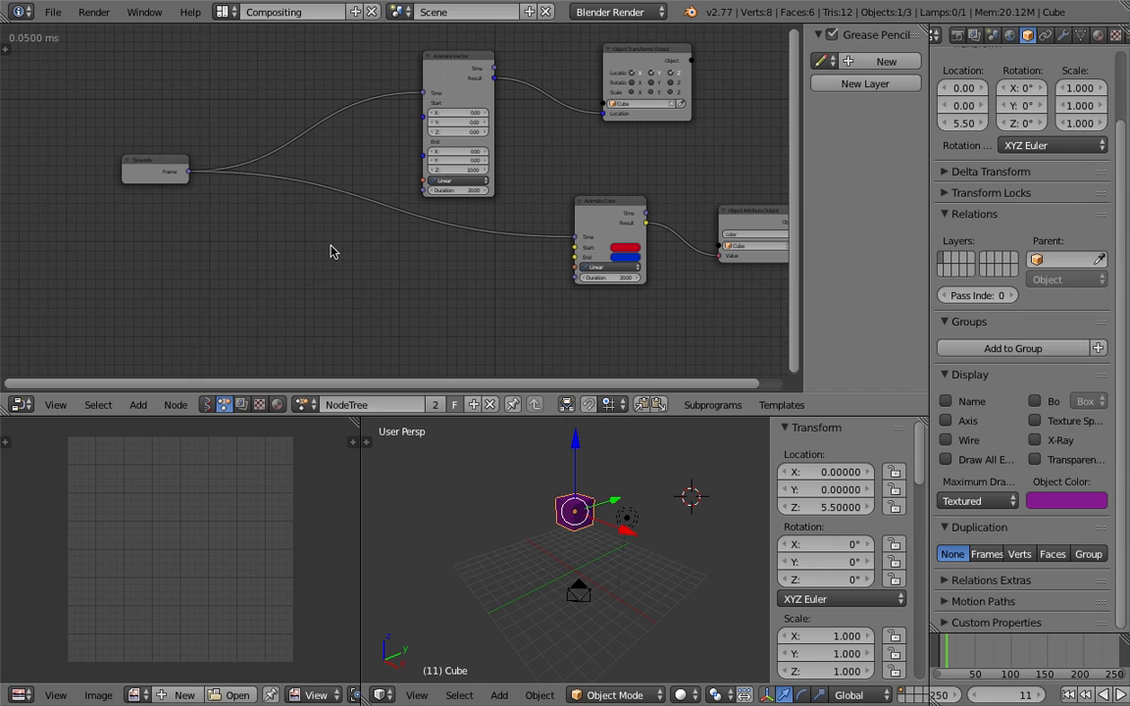
- Add a Repeat Time node below the links between Time Info and the Animate nodes
{"action": "key", "text": "shift+a"}
{"action": "left_click", "coordinate": [330, 245]}
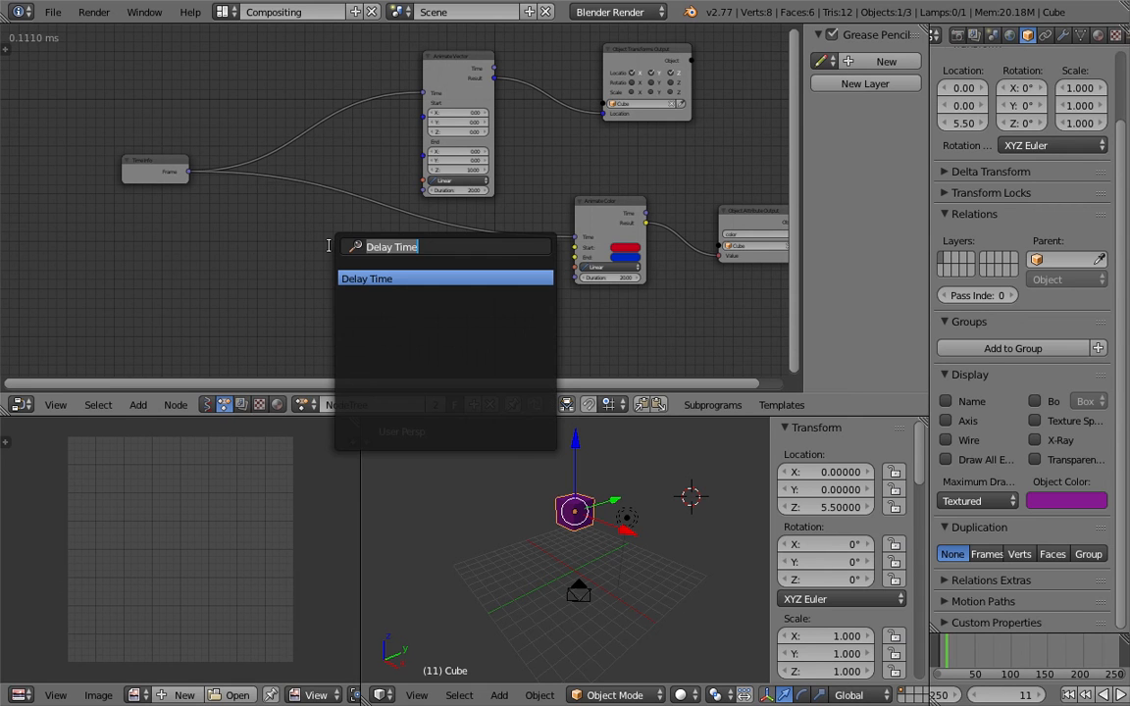
{"action": "type", "text": "repeat"}
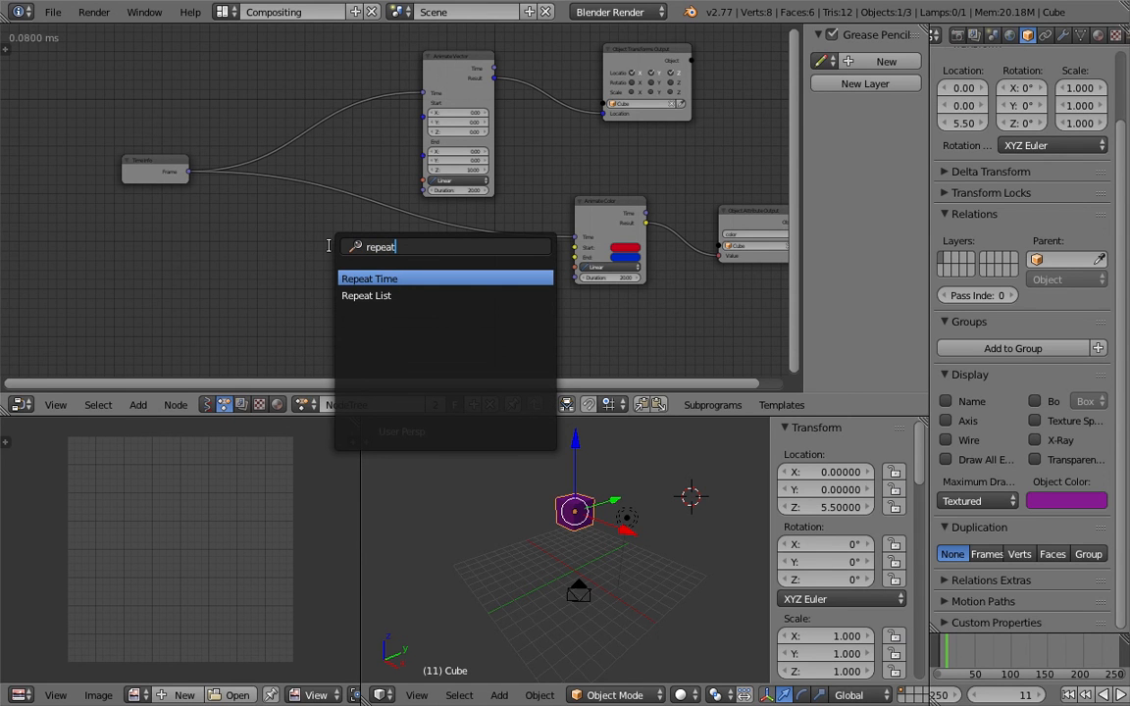
{"action": "key", "text": "Return"}
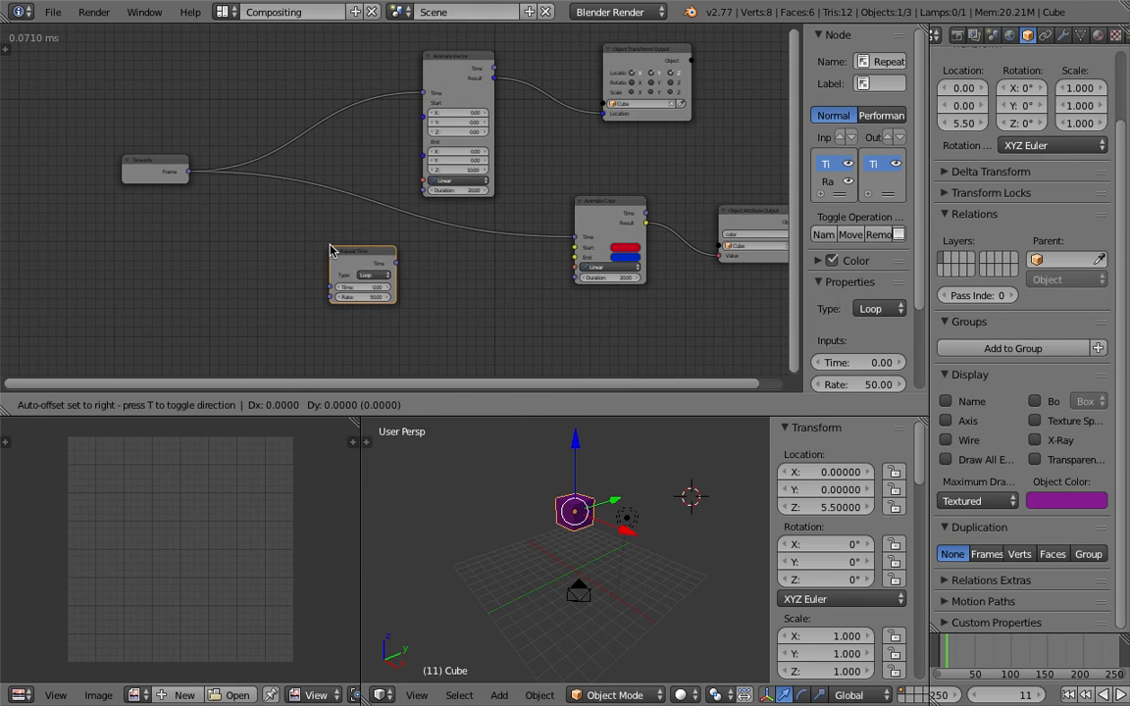
{"action": "left_click", "coordinate": [297, 248]}
{"action": "scroll", "coordinate": [295, 252], "scroll_direction": "up", "scroll_amount": 2}
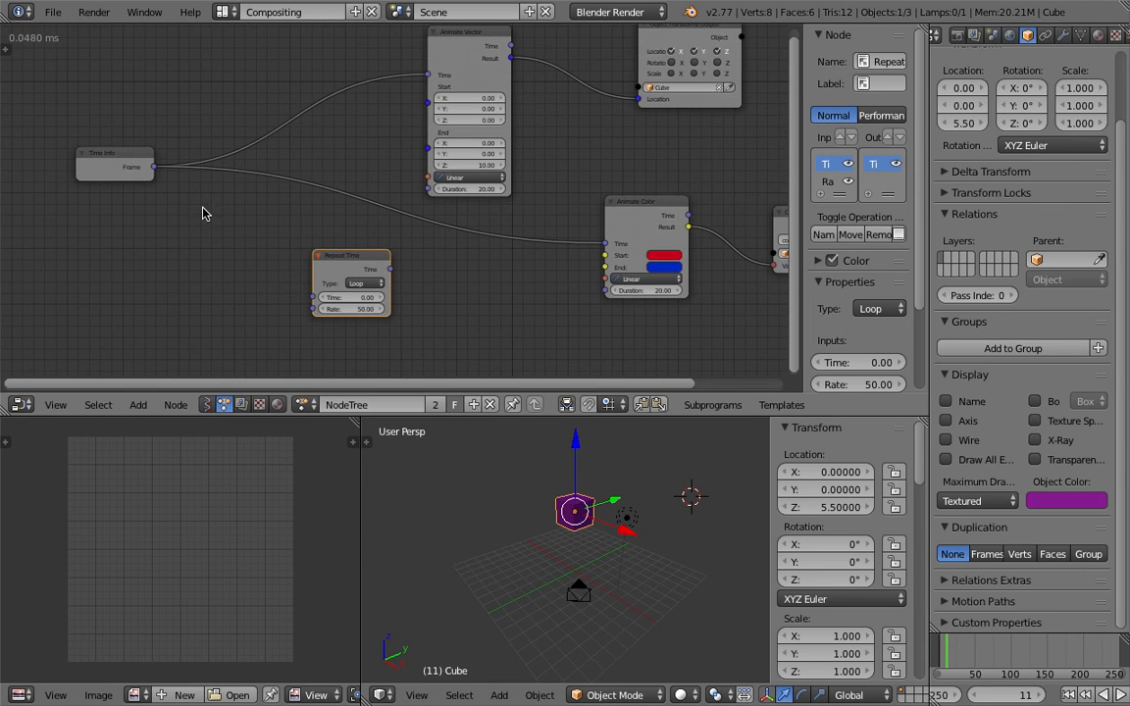
- Route Time Info's Frame through the Repeat Time node into the Time inputs of both Animate Vector and Animate Color
{"action": "left_click_drag", "start_coordinate": [157, 169], "coordinate": [306, 295]}
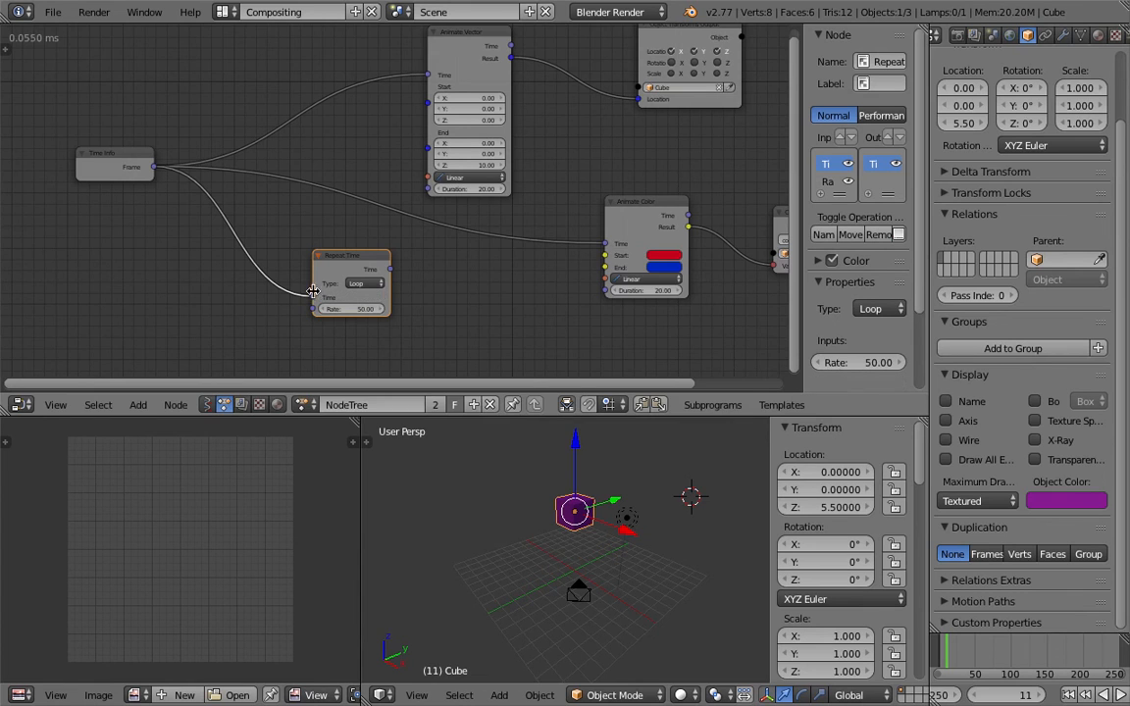
{"action": "scroll", "coordinate": [343, 298], "scroll_direction": "up", "scroll_amount": 1}
{"action": "left_click_drag", "start_coordinate": [391, 282], "coordinate": [434, 54]}
{"action": "left_click_drag", "start_coordinate": [393, 283], "coordinate": [641, 251]}
{"action": "middle_click_drag", "start_coordinate": [603, 467], "coordinate": [624, 432]}
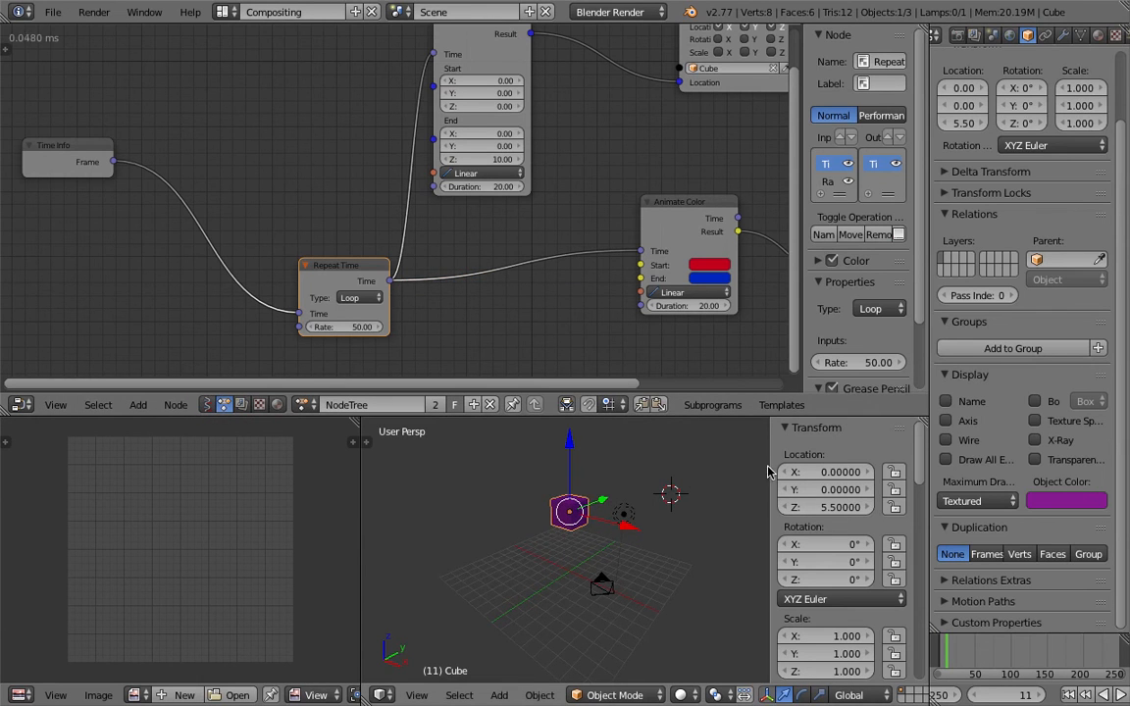
{"action": "left_click", "coordinate": [763, 467]}
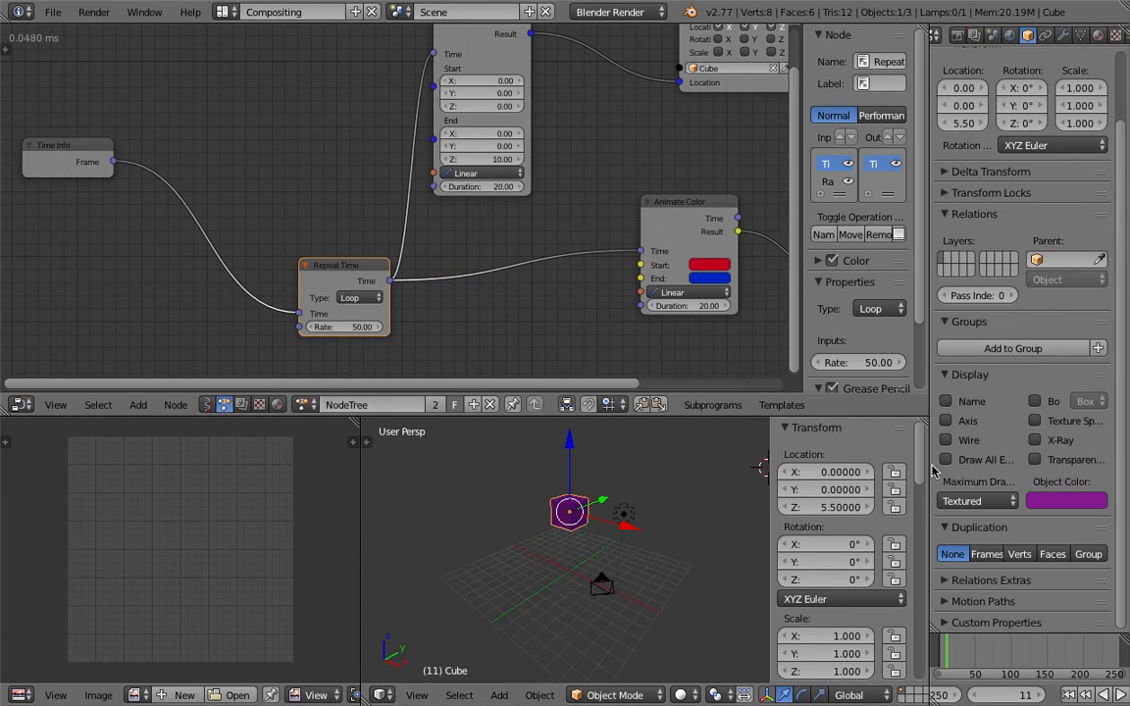
- Hide the 3D view's transform sidebar and enlarge the timeline area in height and width
{"action": "left_click_drag", "start_coordinate": [770, 442], "coordinate": [932, 446]}
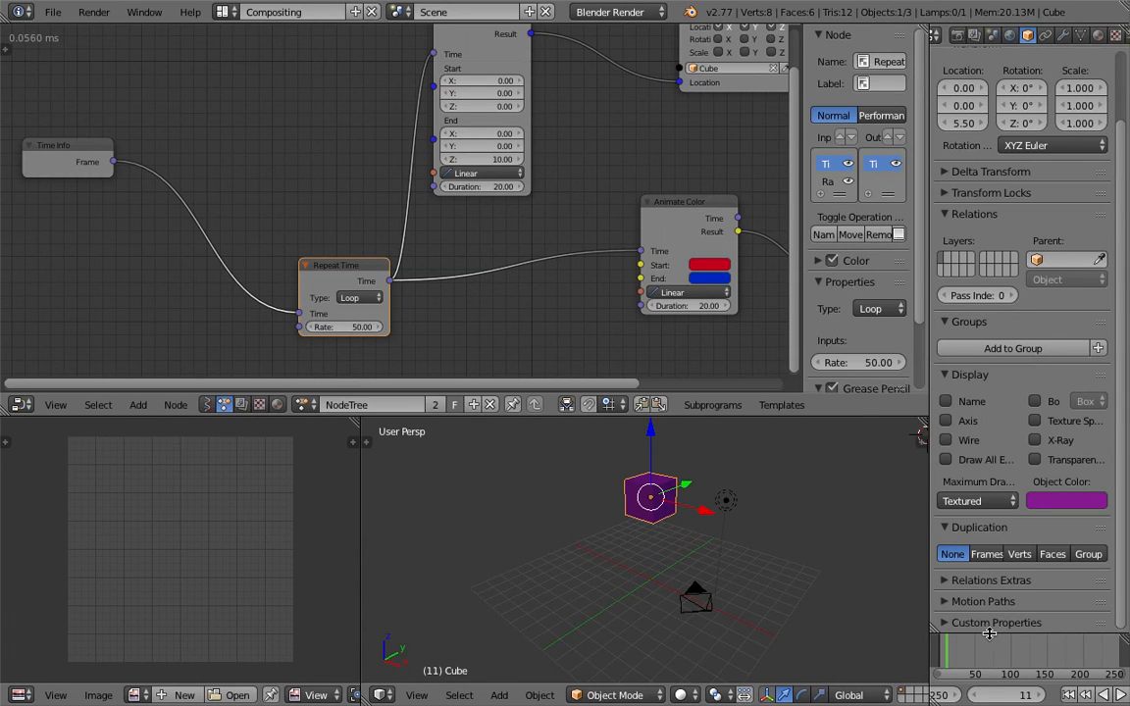
{"action": "left_click_drag", "start_coordinate": [989, 634], "coordinate": [989, 611]}
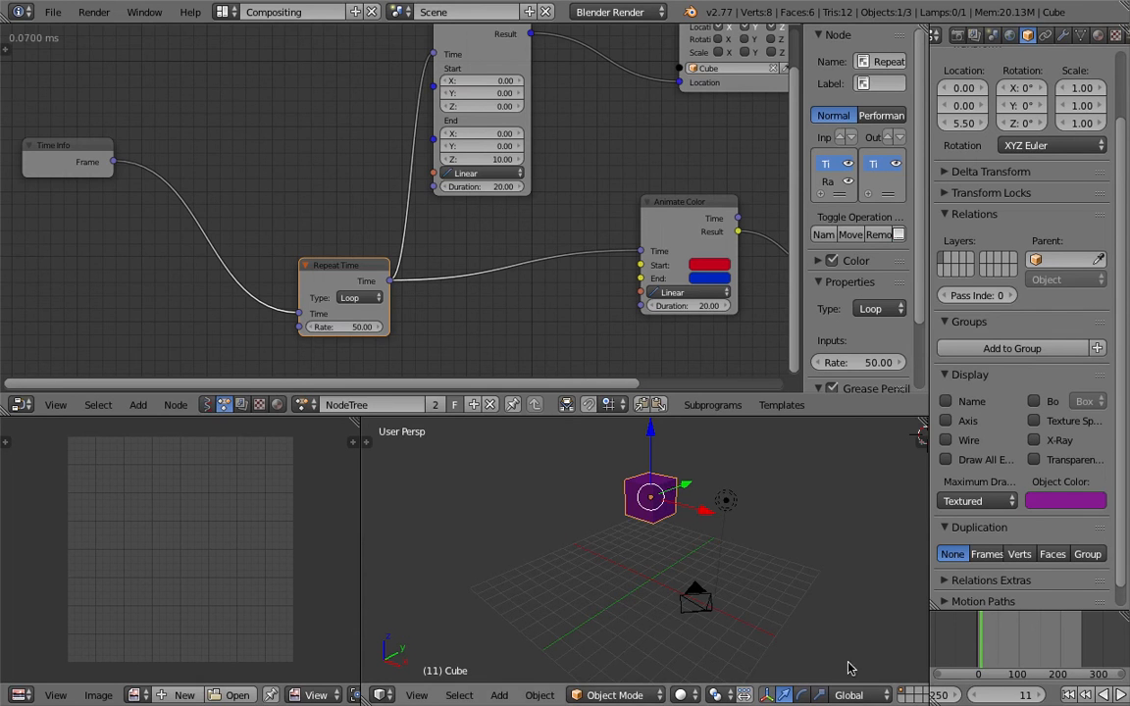
{"action": "left_click_drag", "start_coordinate": [930, 589], "coordinate": [856, 589]}
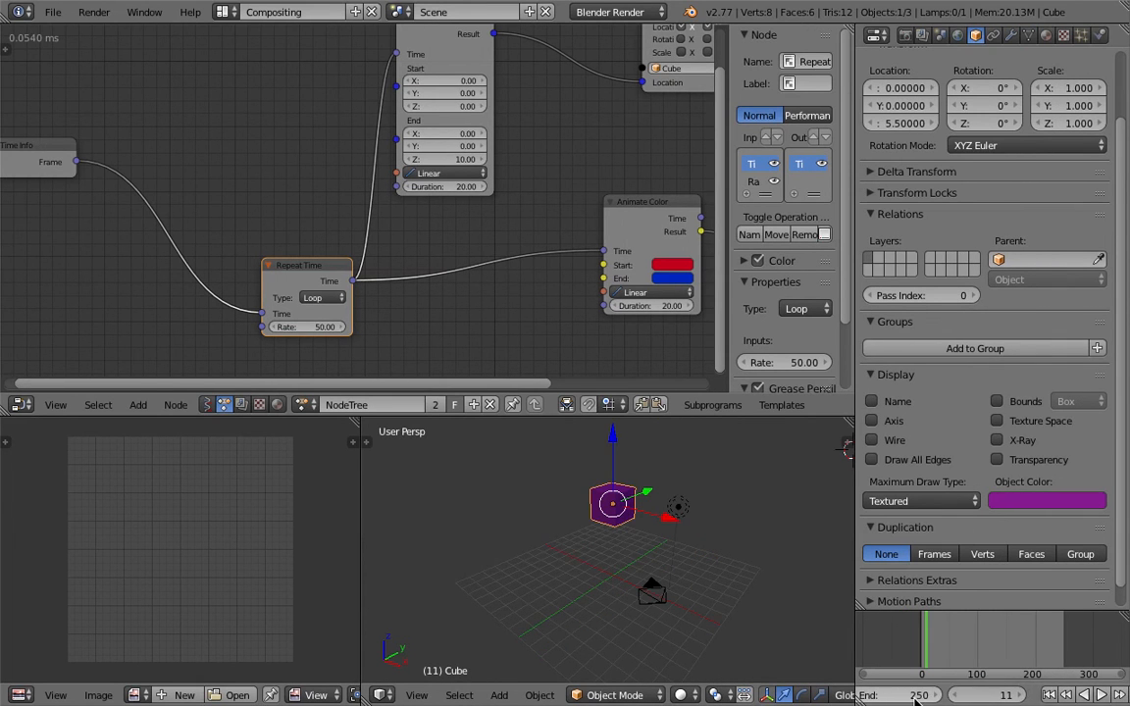
{"action": "scroll", "coordinate": [917, 700], "scroll_direction": "up", "scroll_amount": 4}
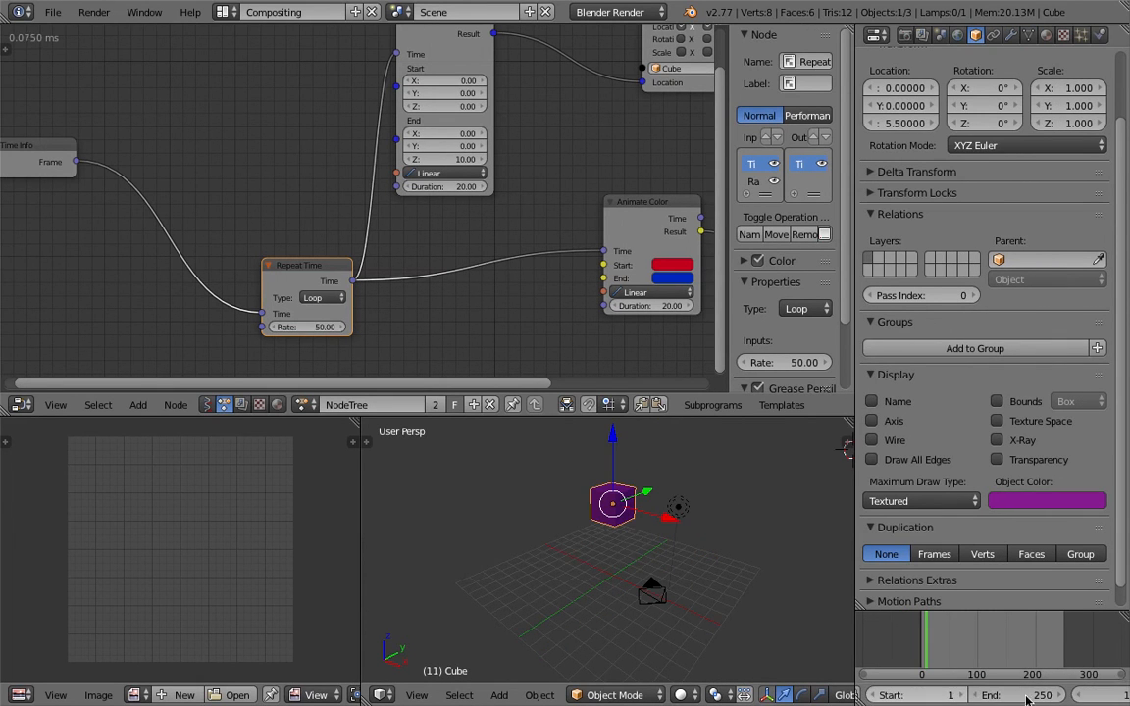
- Play the animation and scrub the timeline to check how the cube's movement and color repeat
{"action": "mouse_move", "coordinate": [914, 640]}
{"action": "left_mouse_down"}
{"action": "mouse_move", "coordinate": [1014, 646]}
{"action": "mouse_move", "coordinate": [933, 649]}
{"action": "left_mouse_up"}
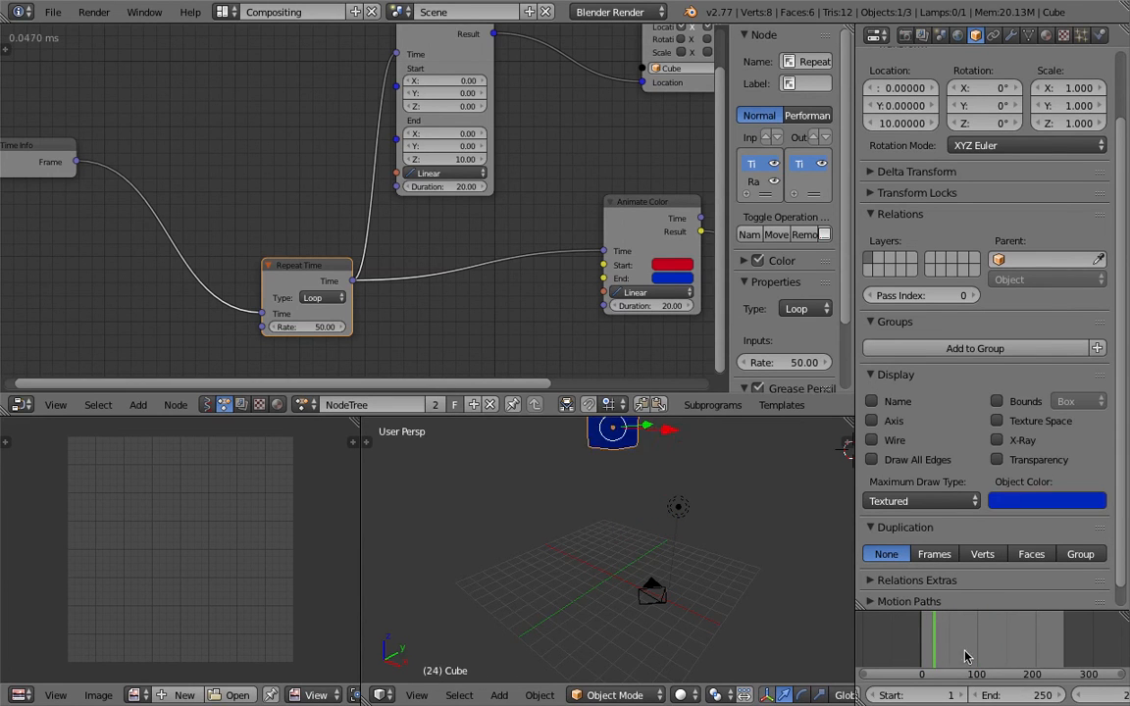
{"action": "scroll", "coordinate": [1039, 698], "scroll_direction": "down", "scroll_amount": 5}
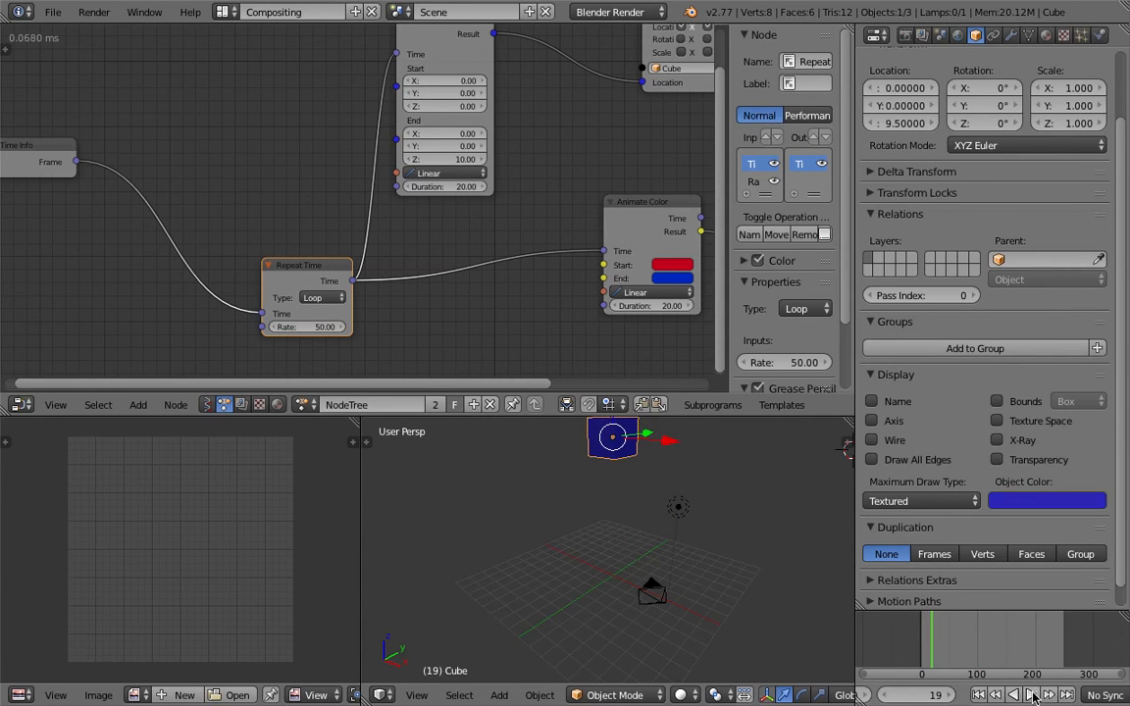
{"action": "left_click", "coordinate": [1031, 694]}
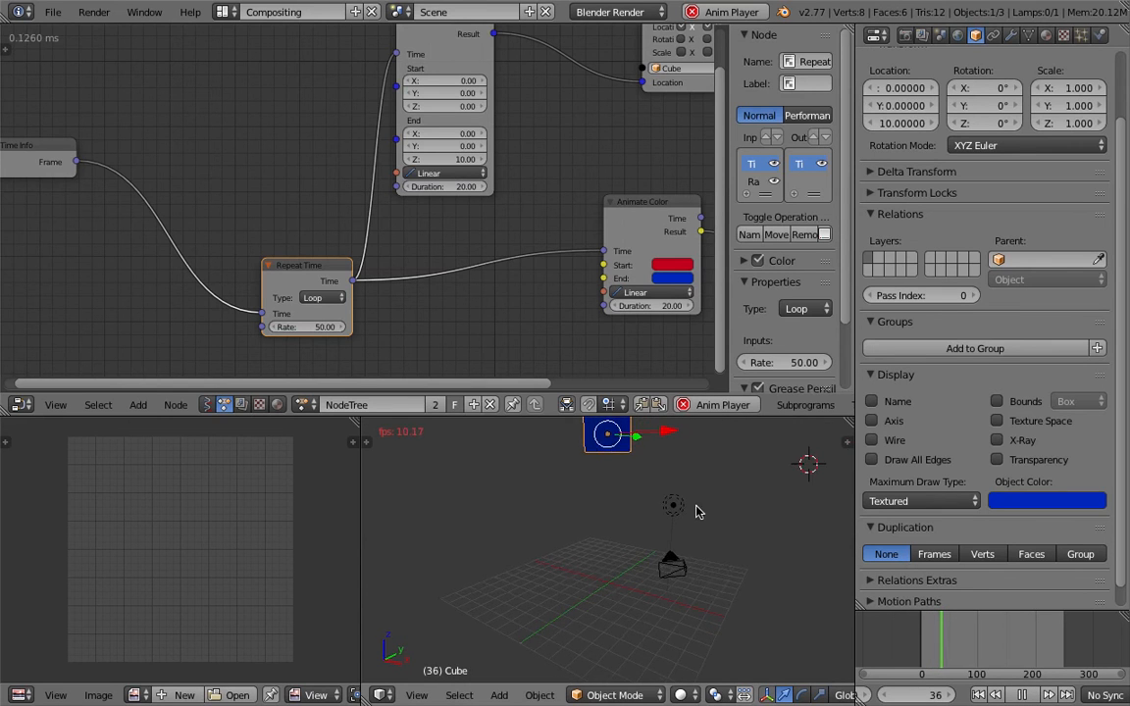
{"action": "left_click", "coordinate": [929, 648]}
{"action": "mouse_move", "coordinate": [929, 647]}
{"action": "left_mouse_down"}
{"action": "mouse_move", "coordinate": [1027, 641]}
{"action": "mouse_move", "coordinate": [915, 638]}
{"action": "left_mouse_up"}
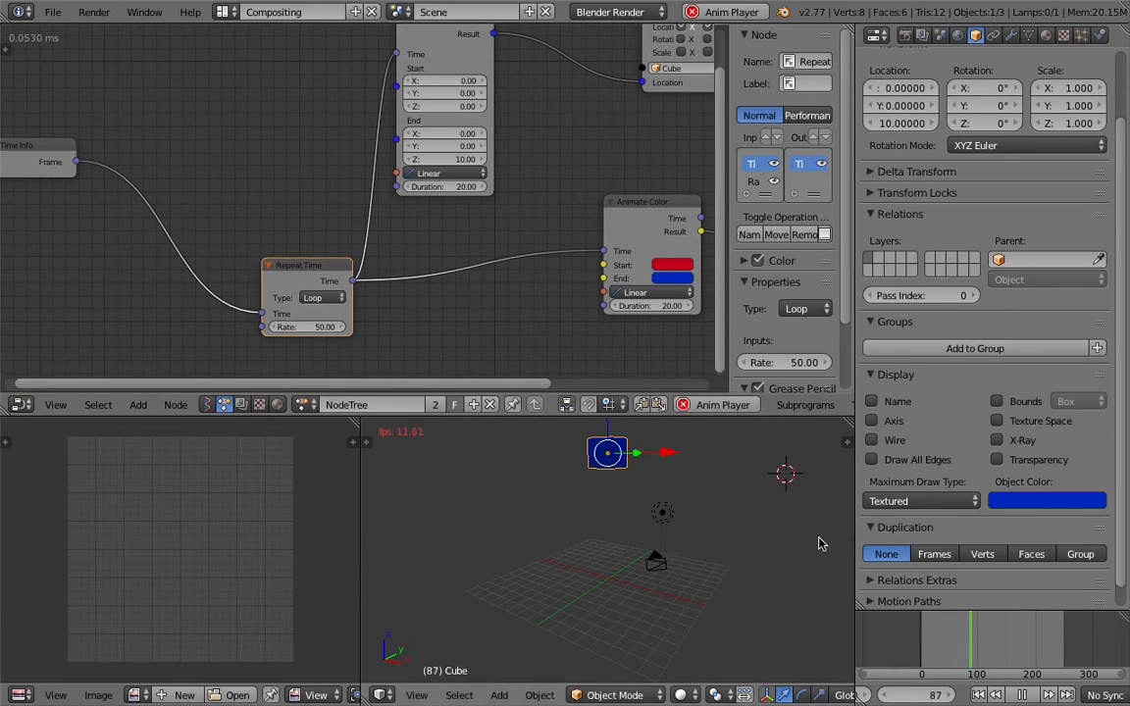
{"action": "left_click", "coordinate": [923, 644]}
{"action": "mouse_move", "coordinate": [923, 639]}
{"action": "left_mouse_down"}
{"action": "mouse_move", "coordinate": [946, 640]}
{"action": "mouse_move", "coordinate": [922, 641]}
{"action": "mouse_move", "coordinate": [940, 647]}
{"action": "left_mouse_up"}
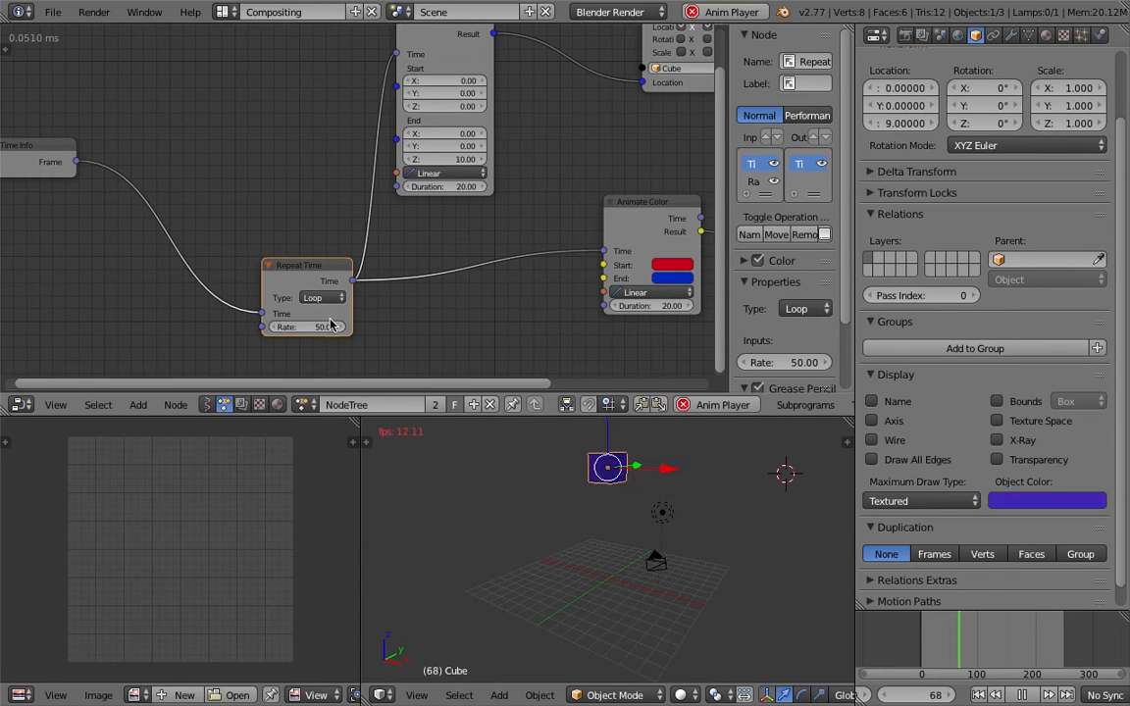
{"action": "middle_click_drag", "start_coordinate": [574, 457], "coordinate": [610, 475]}
{"action": "left_click", "coordinate": [951, 641]}
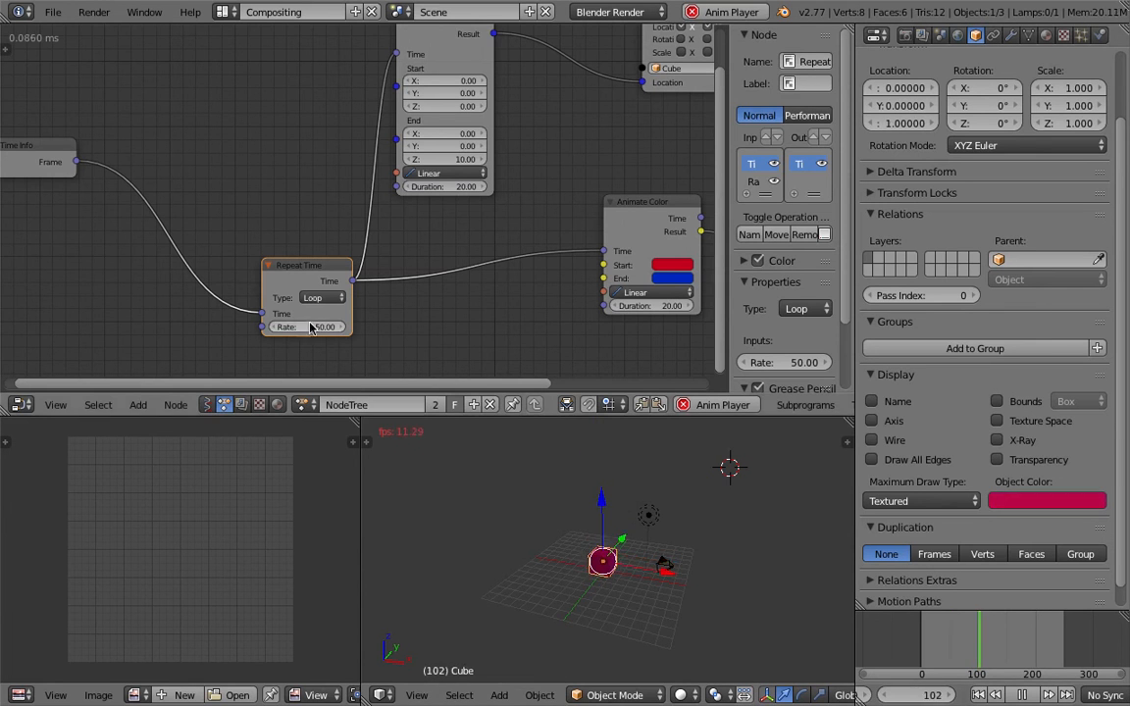
- Set the Repeat Time node's rate to 20 and replay the animation from an earlier frame
{"action": "left_click", "coordinate": [309, 327]}
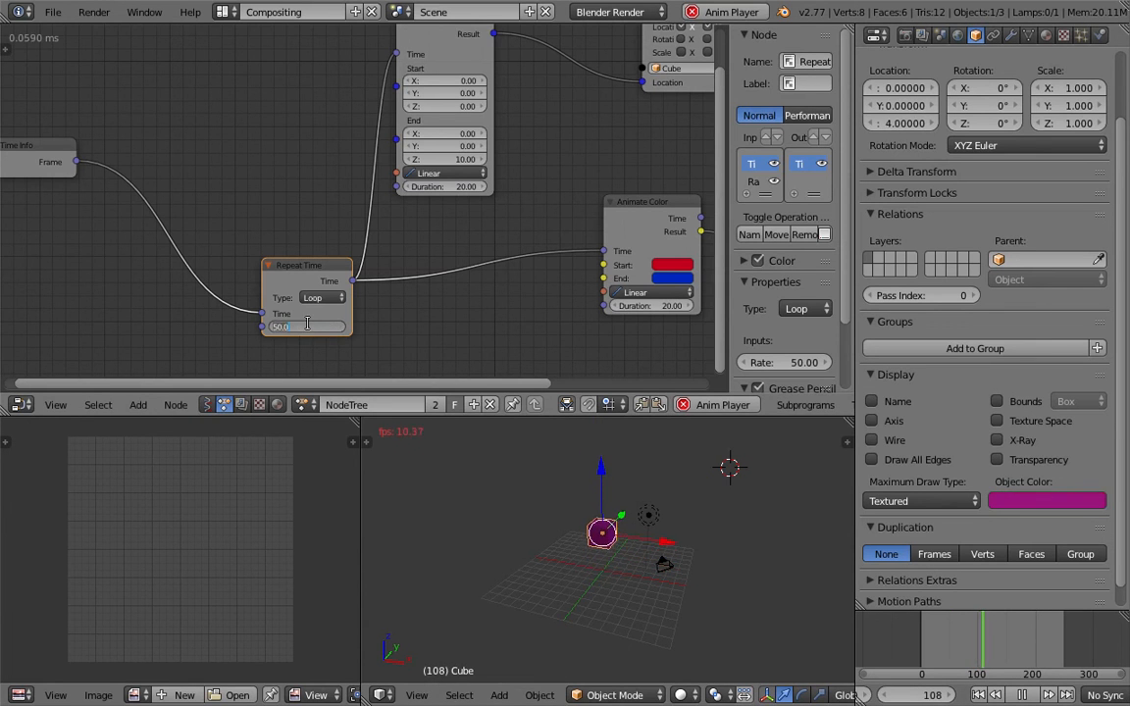
{"action": "type", "text": "20"}
{"action": "key", "text": "Return"}
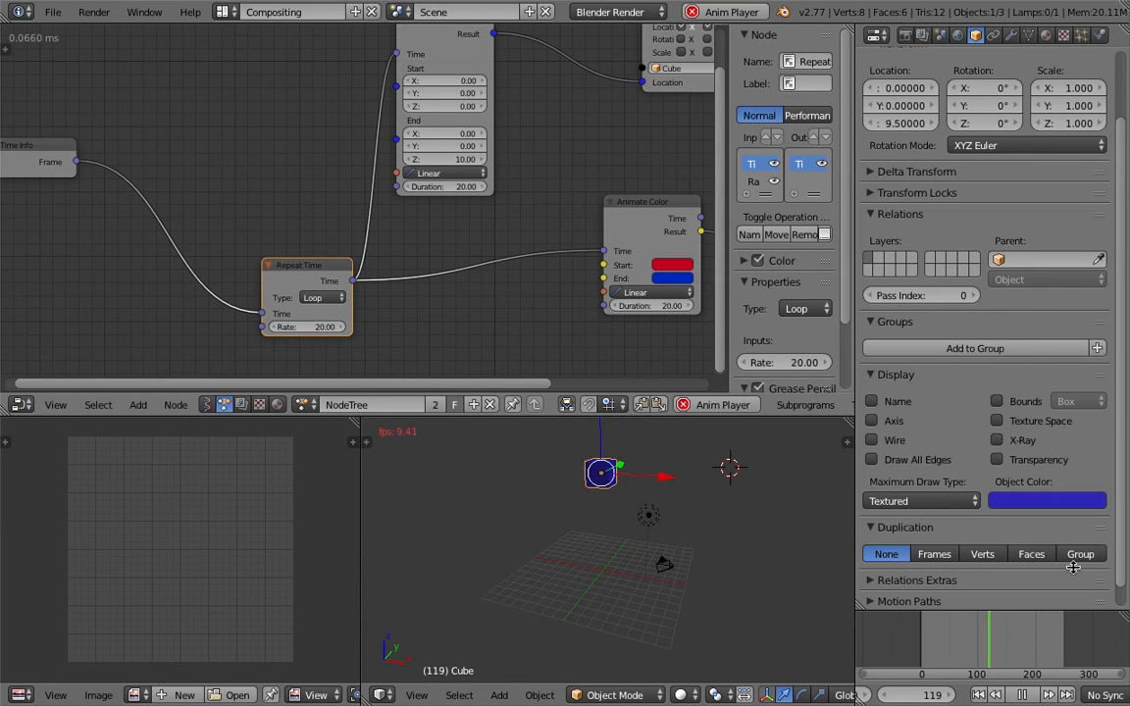
{"action": "left_click", "coordinate": [951, 643]}
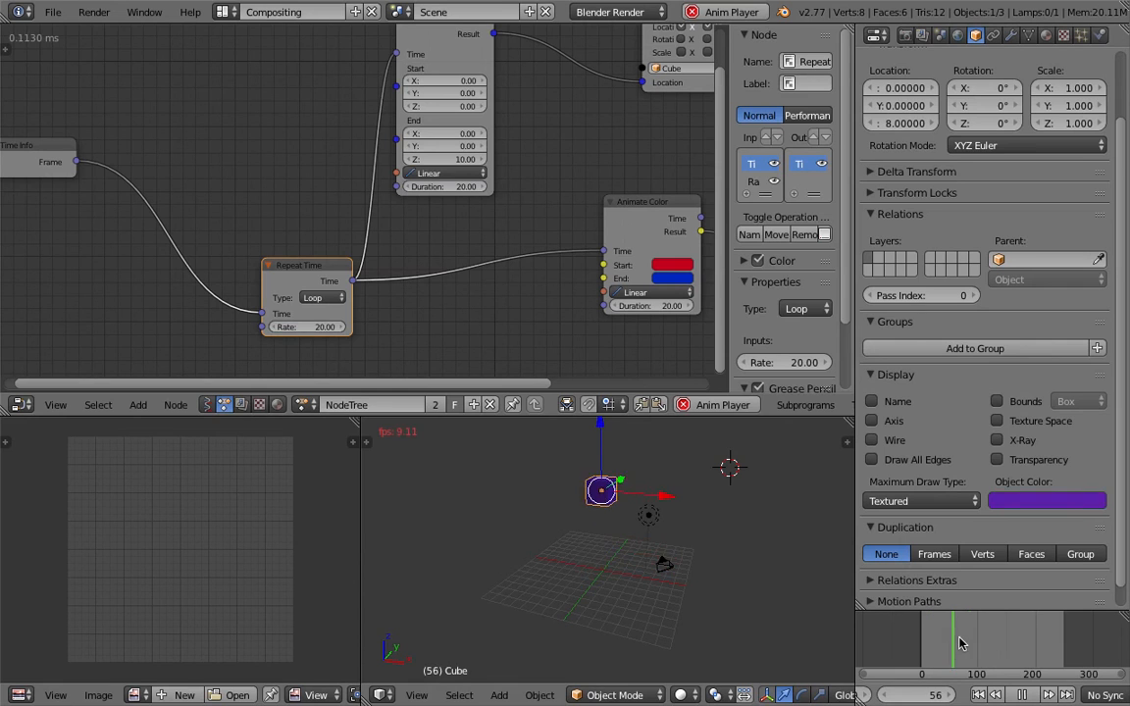
- Change the Repeat Time node's type to Ping Pong and deselect all objects in the 3D view
{"action": "left_click", "coordinate": [334, 297]}
{"action": "left_click", "coordinate": [327, 268]}
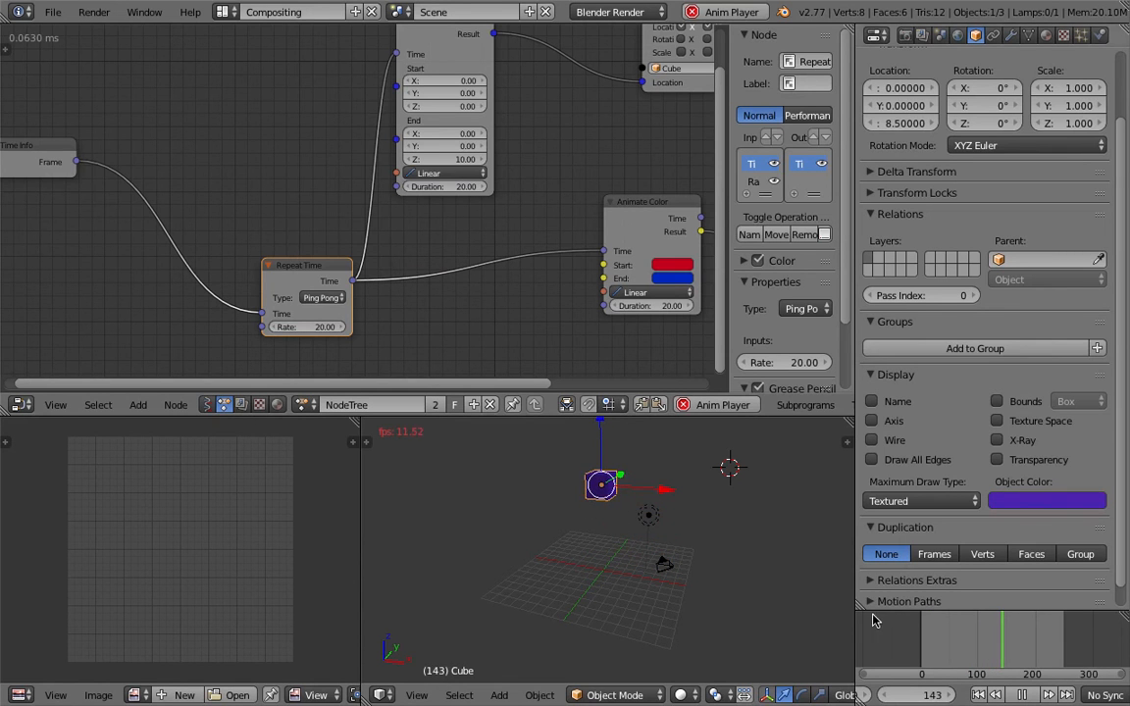
{"action": "scroll", "coordinate": [681, 550], "scroll_direction": "up", "scroll_amount": 2}
{"action": "key", "text": "a"}
{"action": "key", "text": "a"}
{"action": "key", "text": "a"}
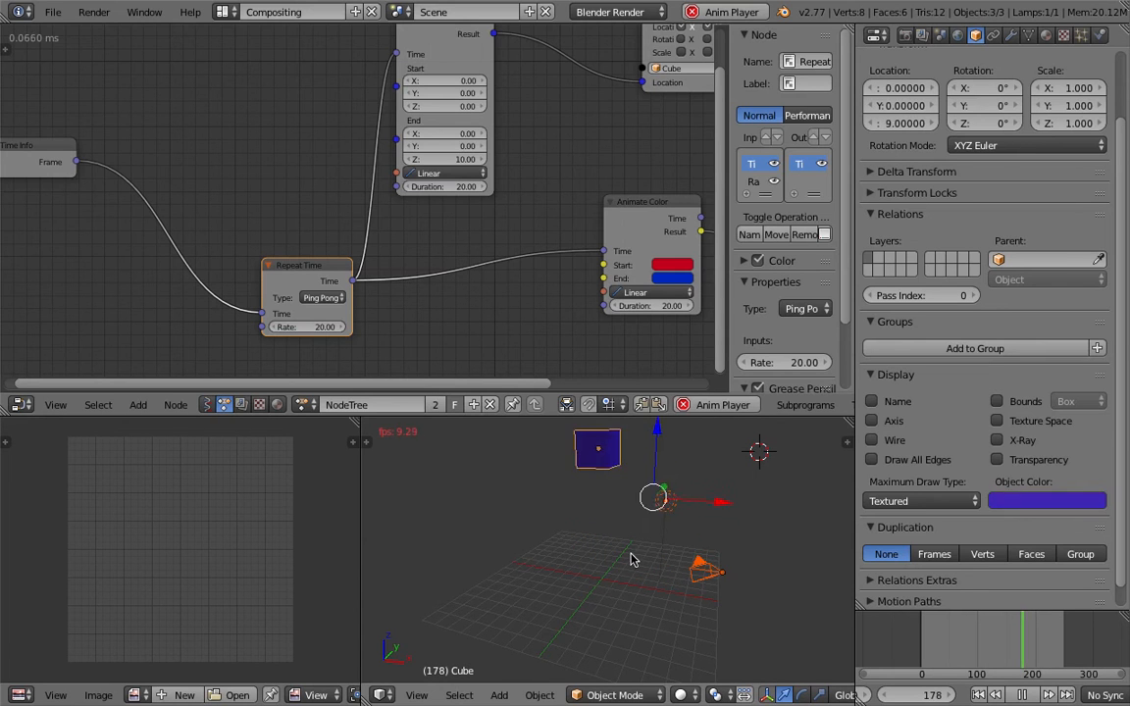
- Review the ping-pong animation from several points on the timeline and stop playback
{"action": "left_click", "coordinate": [948, 639]}
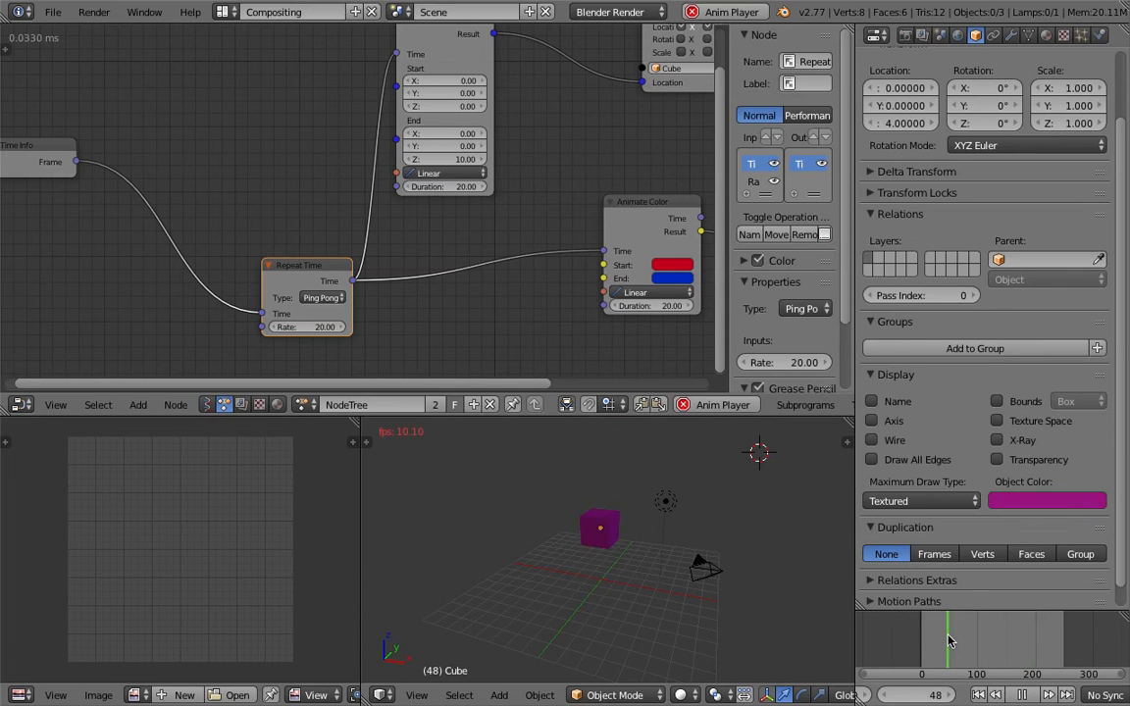
{"action": "left_click", "coordinate": [979, 641]}
{"action": "left_click", "coordinate": [1025, 639]}
{"action": "left_click_drag", "start_coordinate": [1027, 637], "coordinate": [968, 644]}
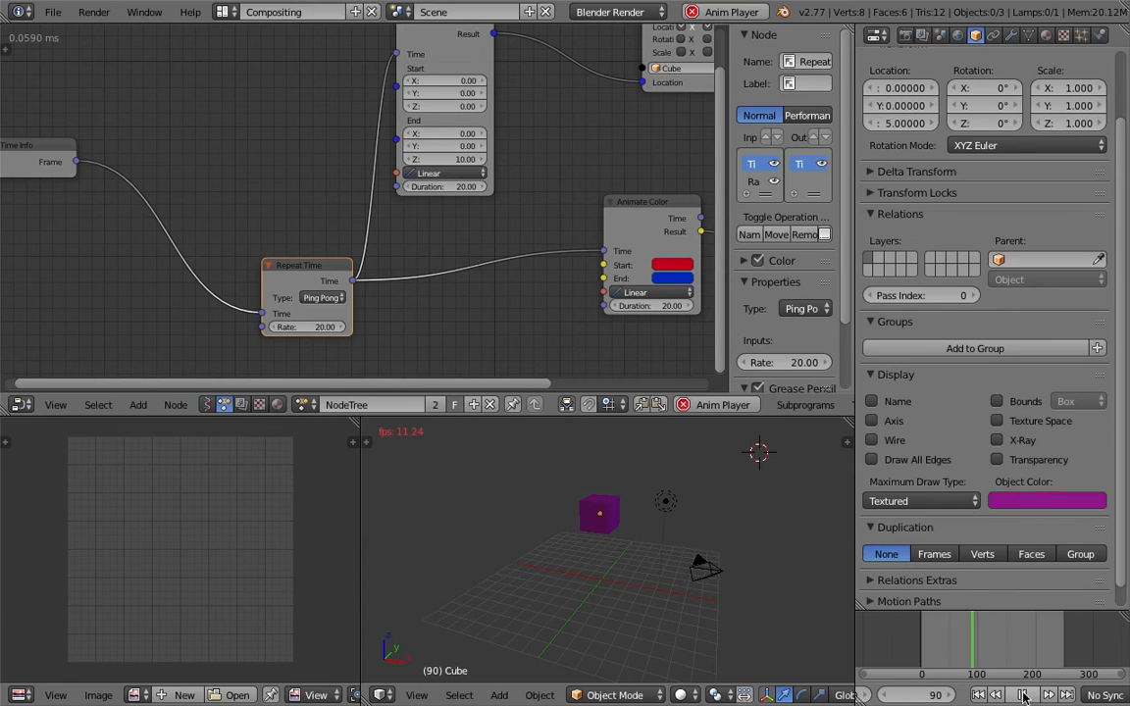
{"action": "left_click", "coordinate": [1023, 694]}
- Switch to Sublime Text and highlight "lamp switching ON and OFF" in the AN_and_animation.txt notes
{"action": "middle_click_drag", "start_coordinate": [623, 548], "coordinate": [588, 478]}
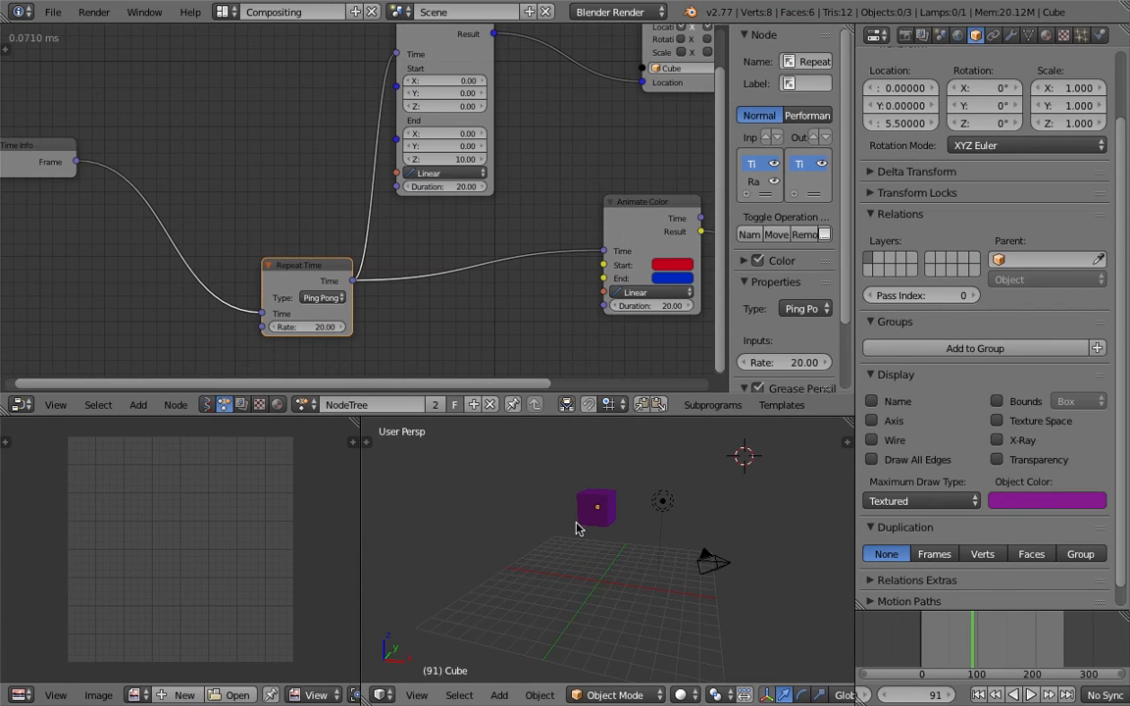
{"action": "middle_click_drag", "start_coordinate": [575, 518], "coordinate": [568, 513]}
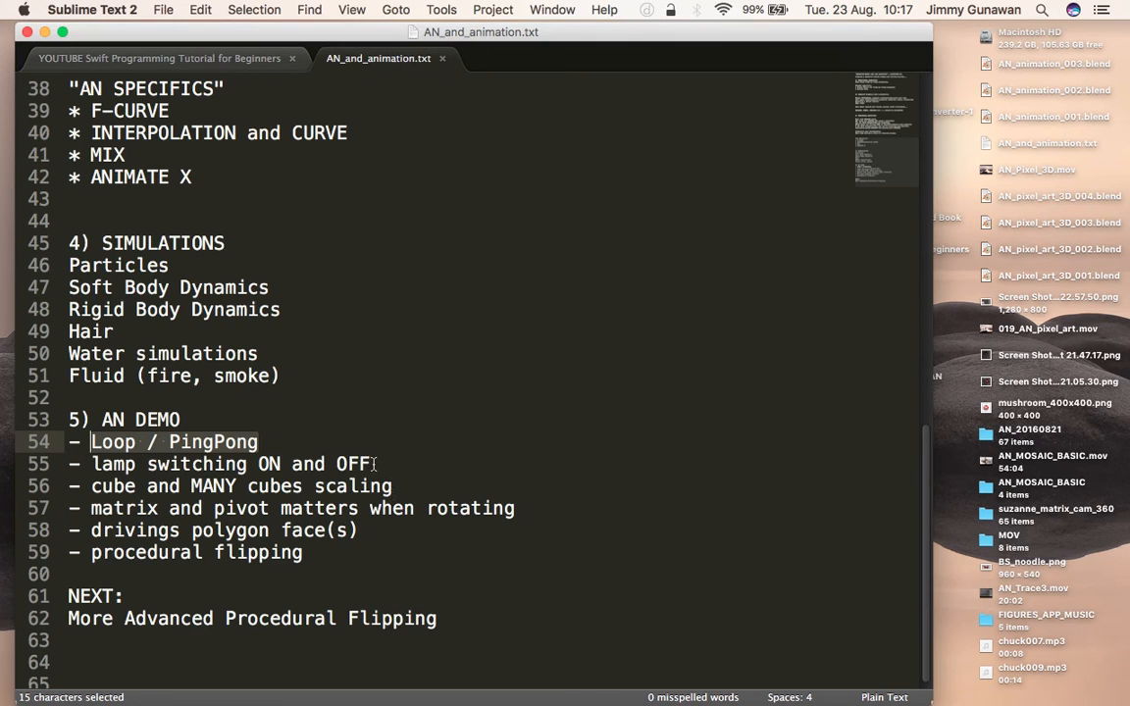
{"action": "left_click_drag", "start_coordinate": [374, 464], "coordinate": [91, 464]}
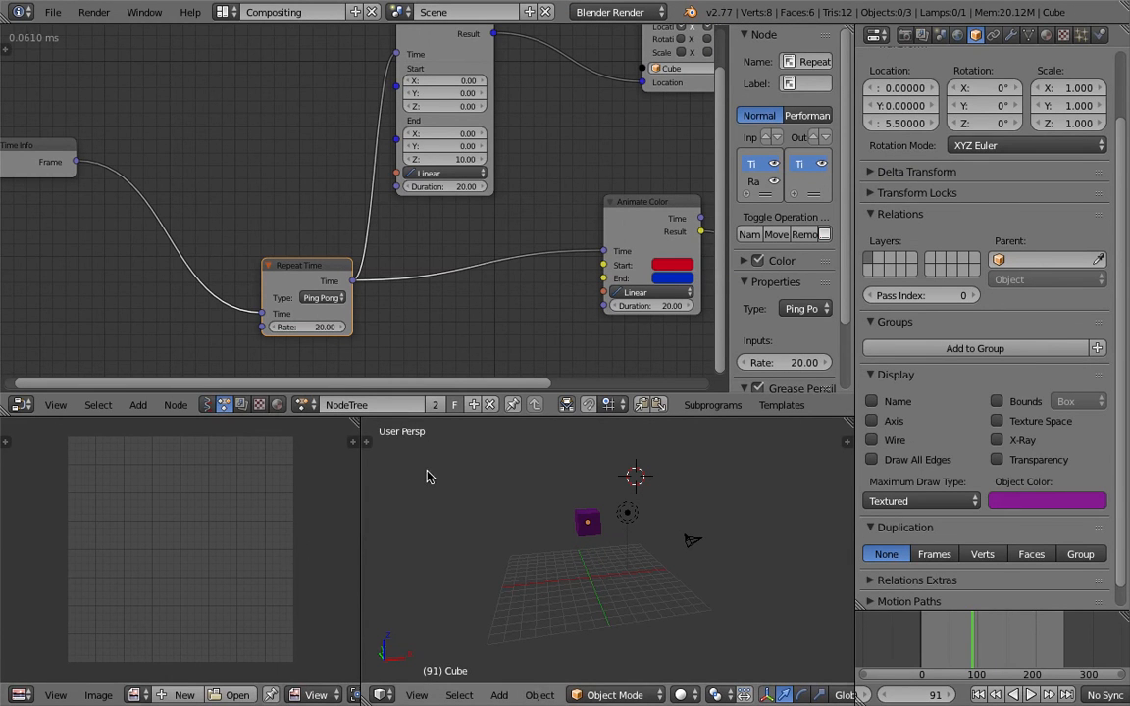
- Switch back to Blender and select the lamp beside the cube in the 3D view
{"action": "middle_click_drag", "start_coordinate": [602, 528], "coordinate": [626, 520]}
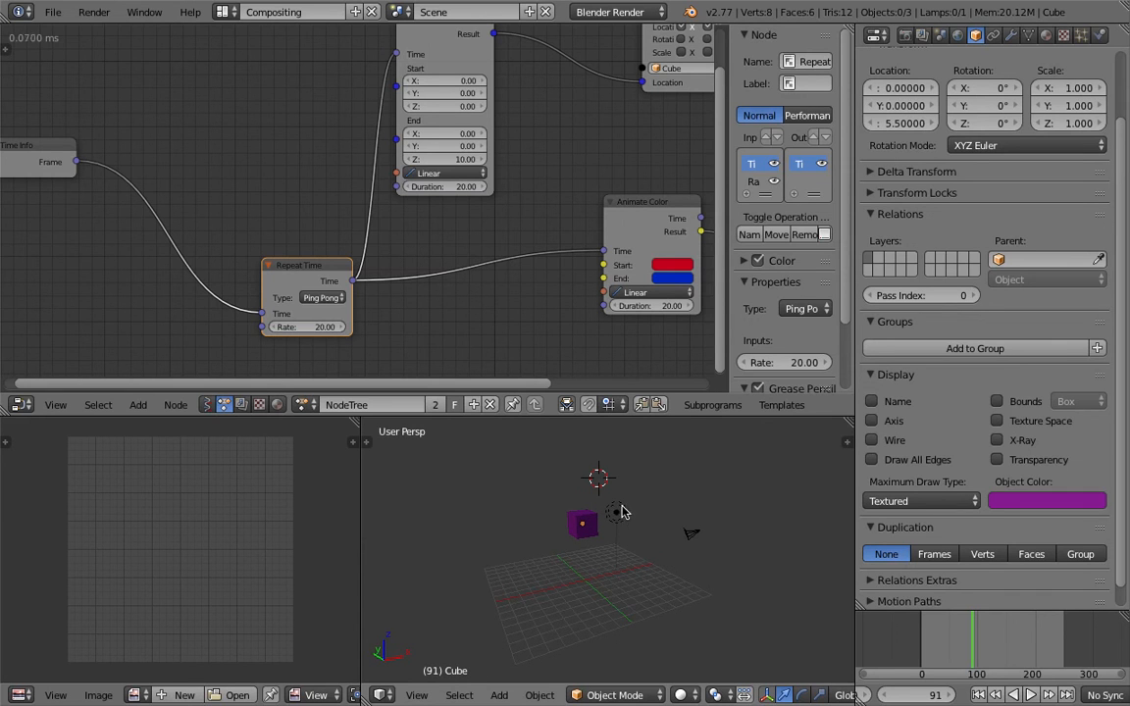
{"action": "left_click", "coordinate": [662, 490]}
{"action": "left_click", "coordinate": [696, 502]}
{"action": "middle_click_drag", "start_coordinate": [696, 502], "coordinate": [626, 505]}
{"action": "scroll", "coordinate": [675, 493], "scroll_direction": "up", "scroll_amount": 3}
{"action": "right_click", "coordinate": [623, 501]}
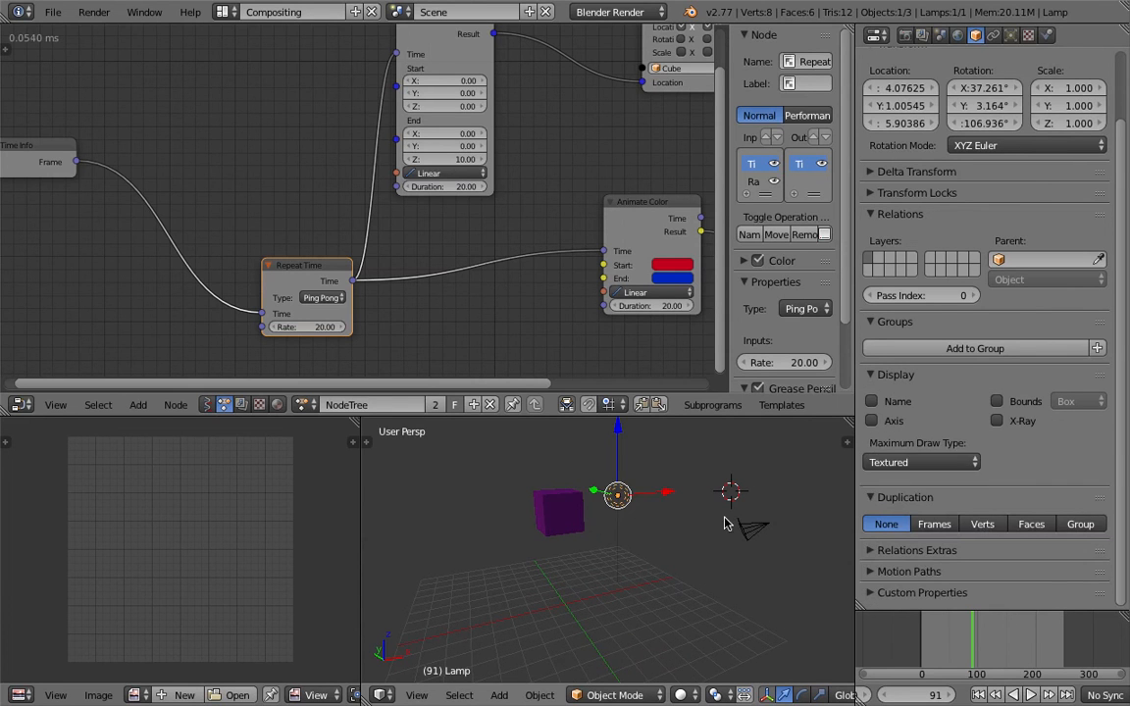
{"action": "right_click", "coordinate": [726, 524]}
{"action": "right_click", "coordinate": [620, 490]}
{"action": "scroll", "coordinate": [613, 505], "scroll_direction": "down", "scroll_amount": 2}
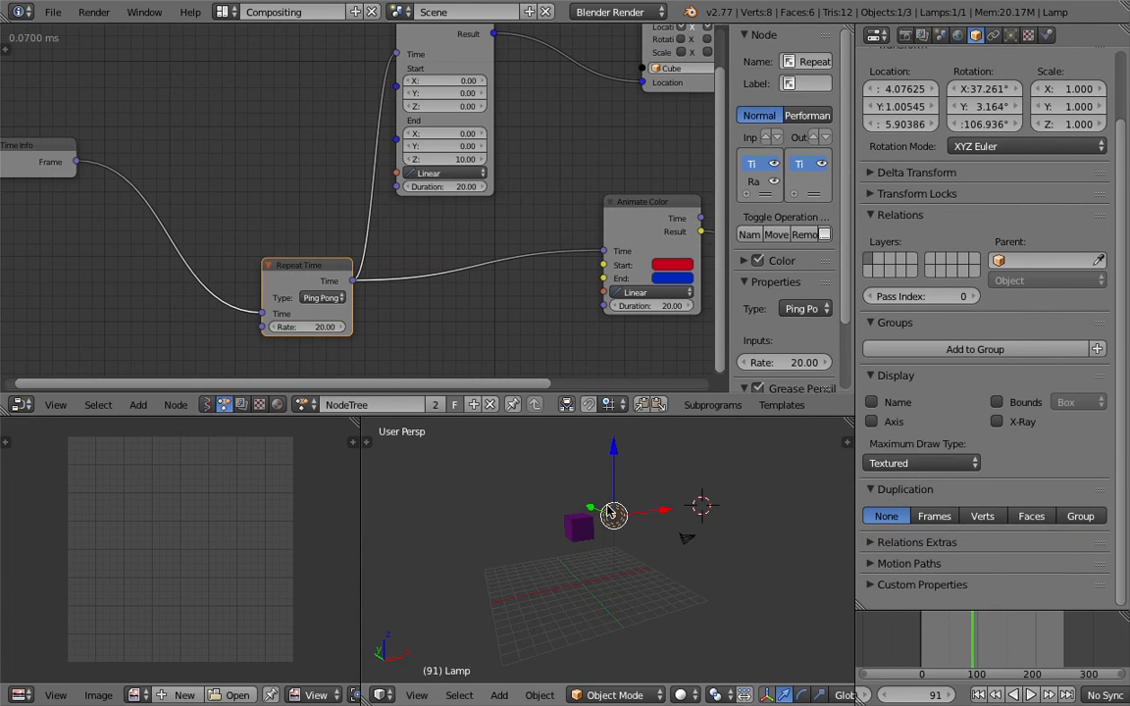
- At frame 55, shift the camera away from the cube and raise the lamp to a Z location of about 6.97
{"action": "left_click_drag", "start_coordinate": [918, 631], "coordinate": [951, 643]}
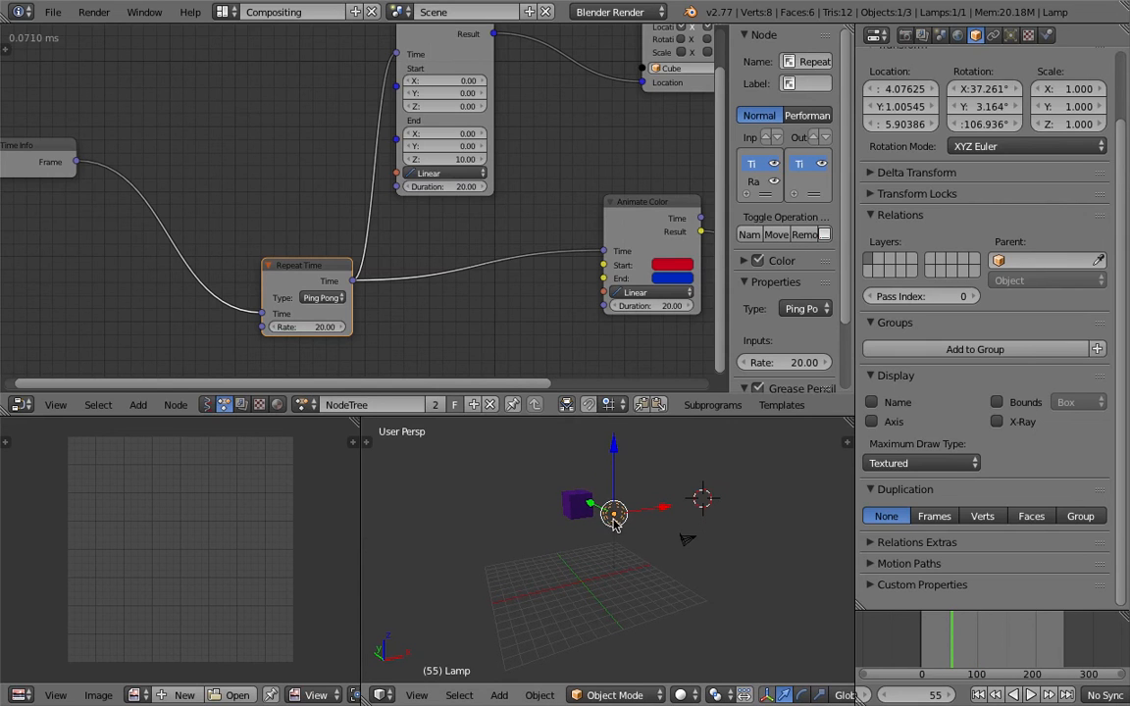
{"action": "right_click", "coordinate": [687, 539]}
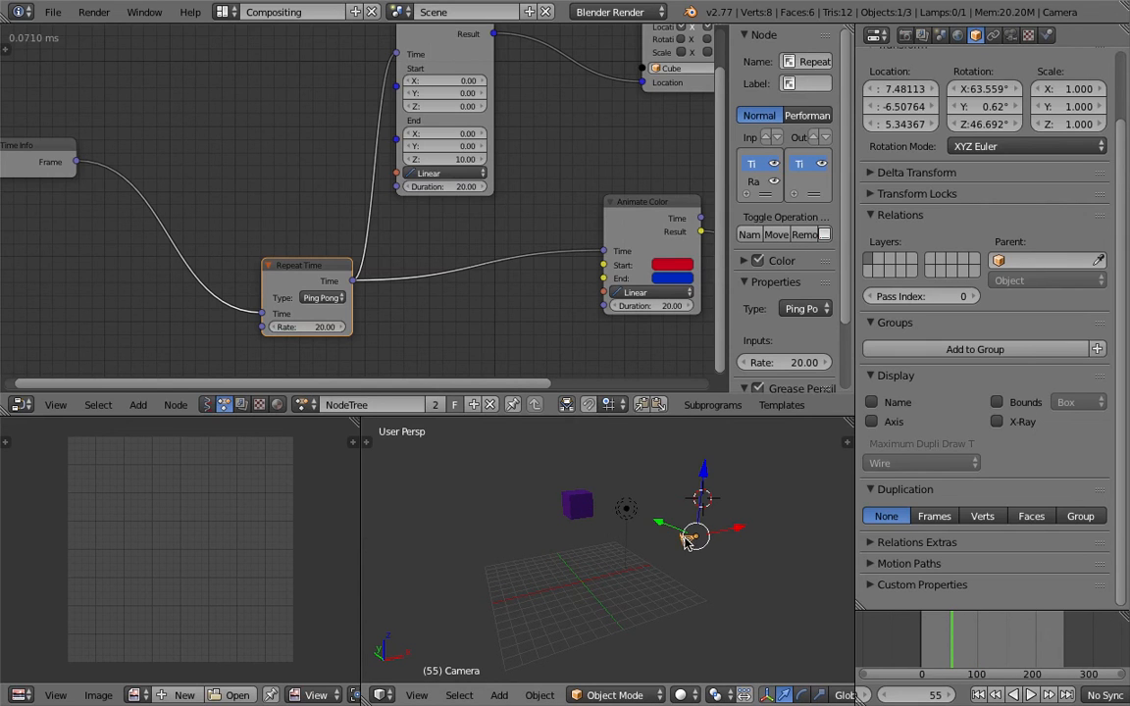
{"action": "right_click", "coordinate": [627, 507]}
{"action": "key", "text": "g"}
{"action": "key", "text": "z"}
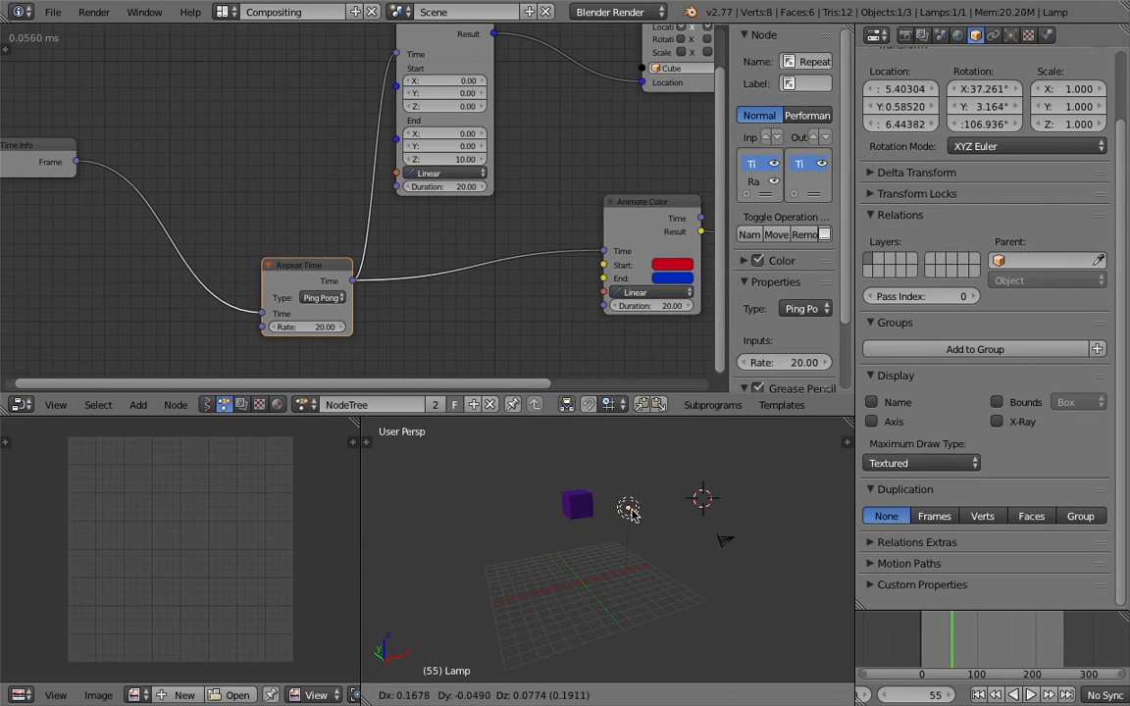
{"action": "left_click", "coordinate": [632, 508]}
- Add a mesh plane and reset its location to the world origin
{"action": "key", "text": "shift+a"}
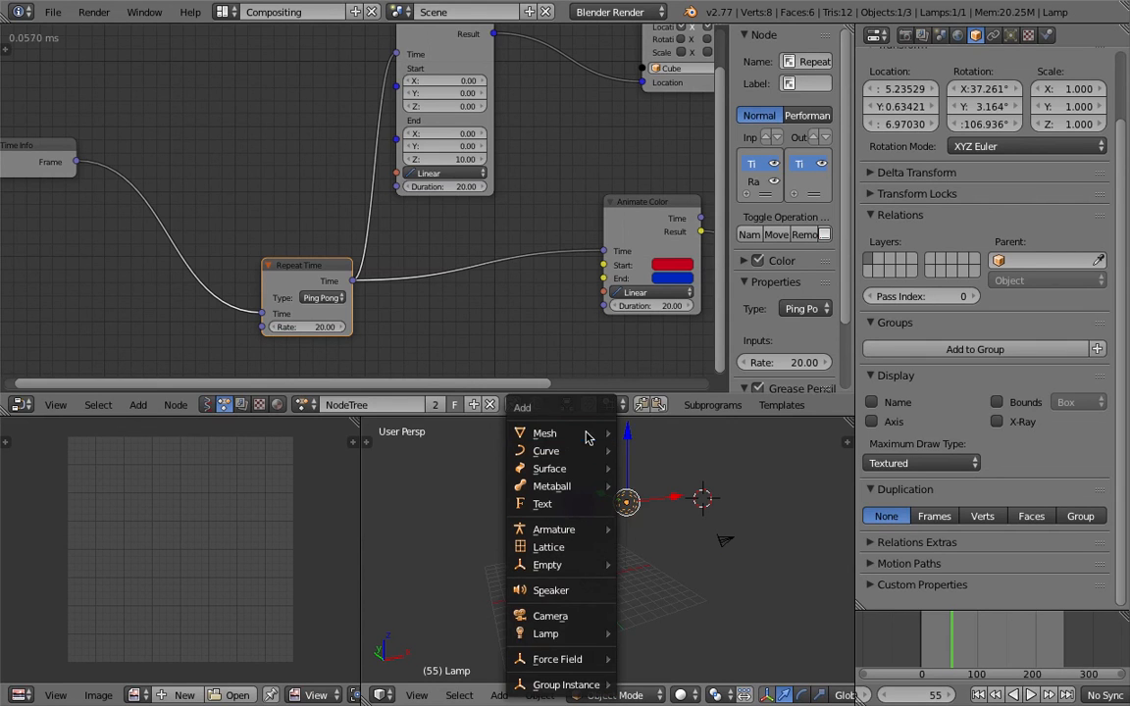
{"action": "mouse_move", "coordinate": [587, 434]}
{"action": "left_click", "coordinate": [649, 433]}
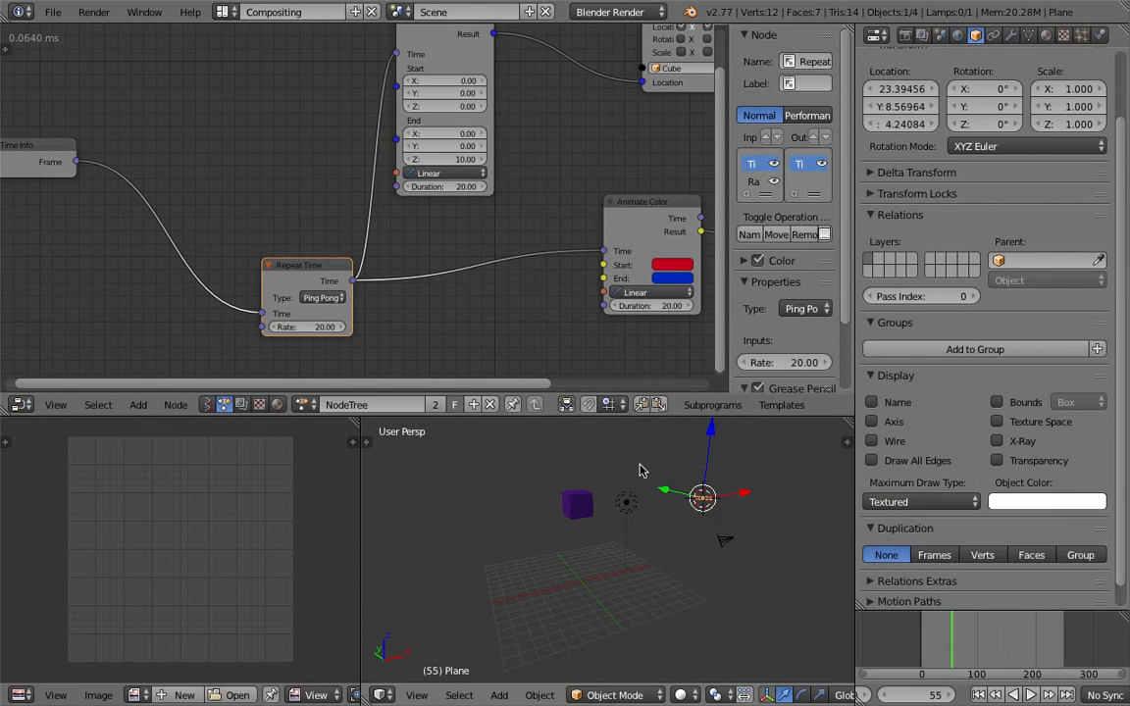
{"action": "key", "text": "alt+g"}
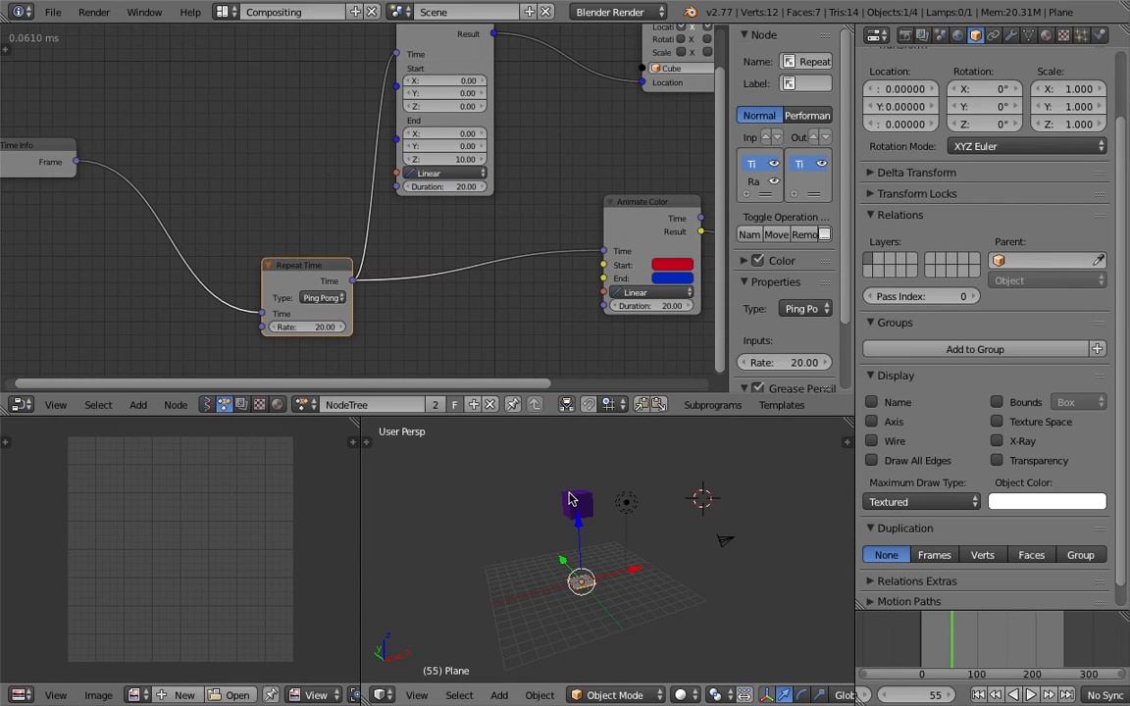
- Scale the plane up uniformly to about 9.17 as a floor beneath the cube
{"action": "key", "text": "s"}
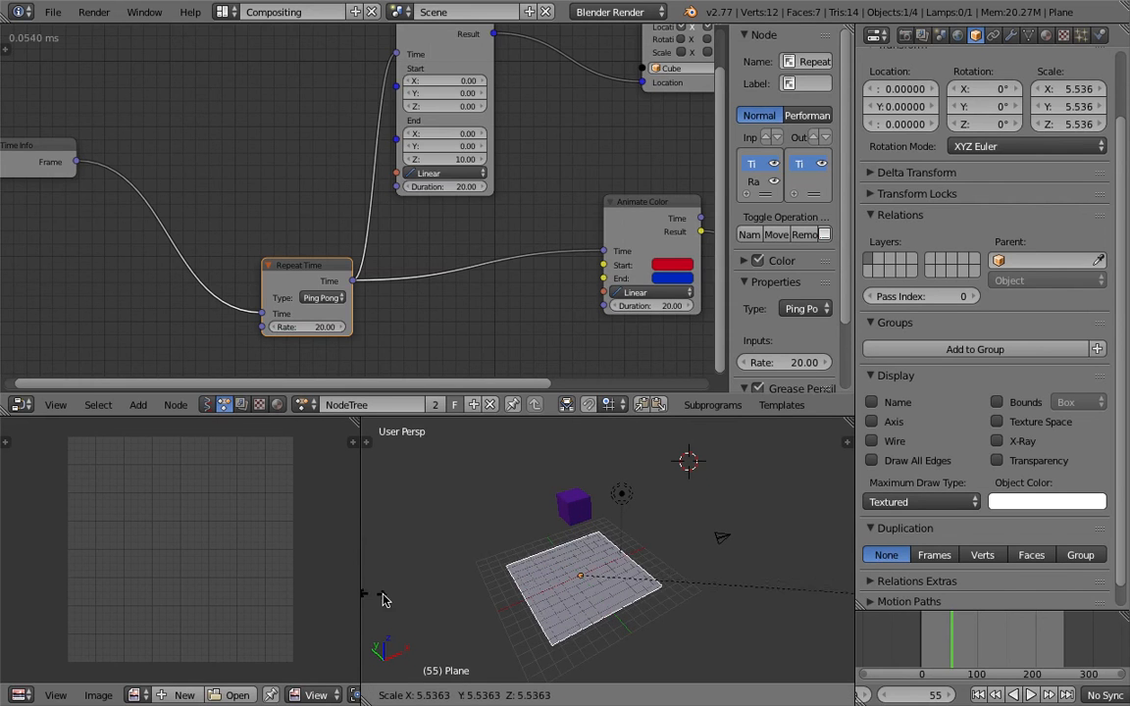
{"action": "left_click", "coordinate": [411, 594]}
{"action": "middle_click_drag", "start_coordinate": [563, 572], "coordinate": [551, 556]}
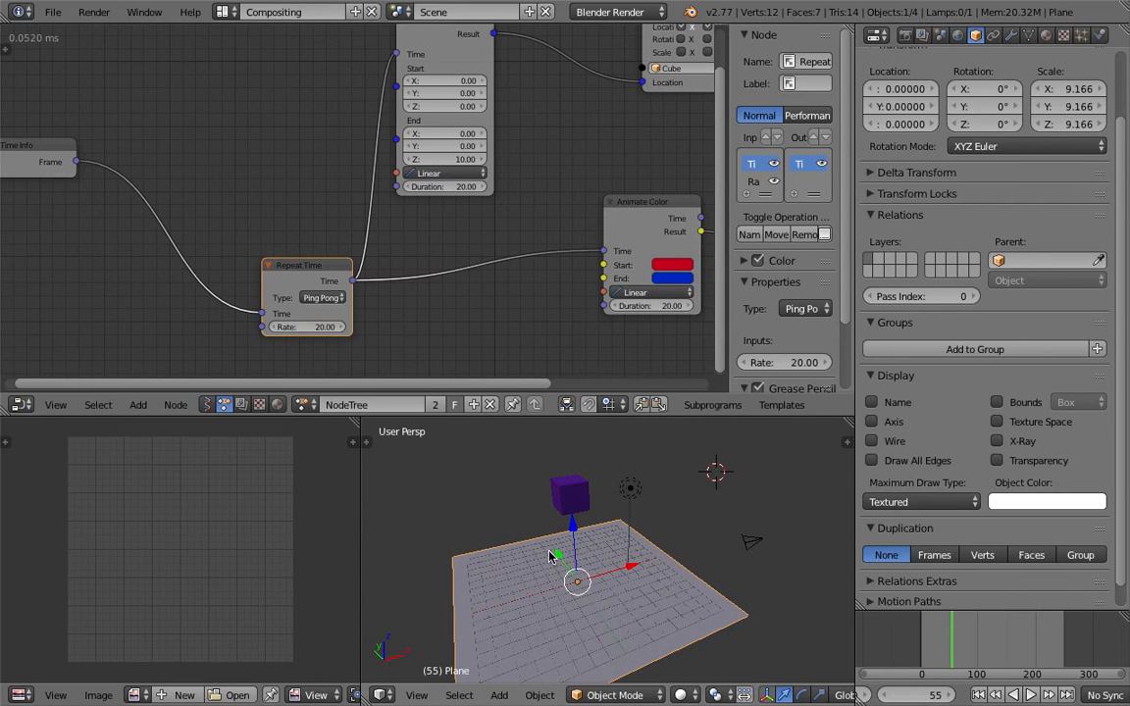
- Try Texture shading in the 3D view and switch the viewport shading to Material
{"action": "left_click", "coordinate": [686, 696]}
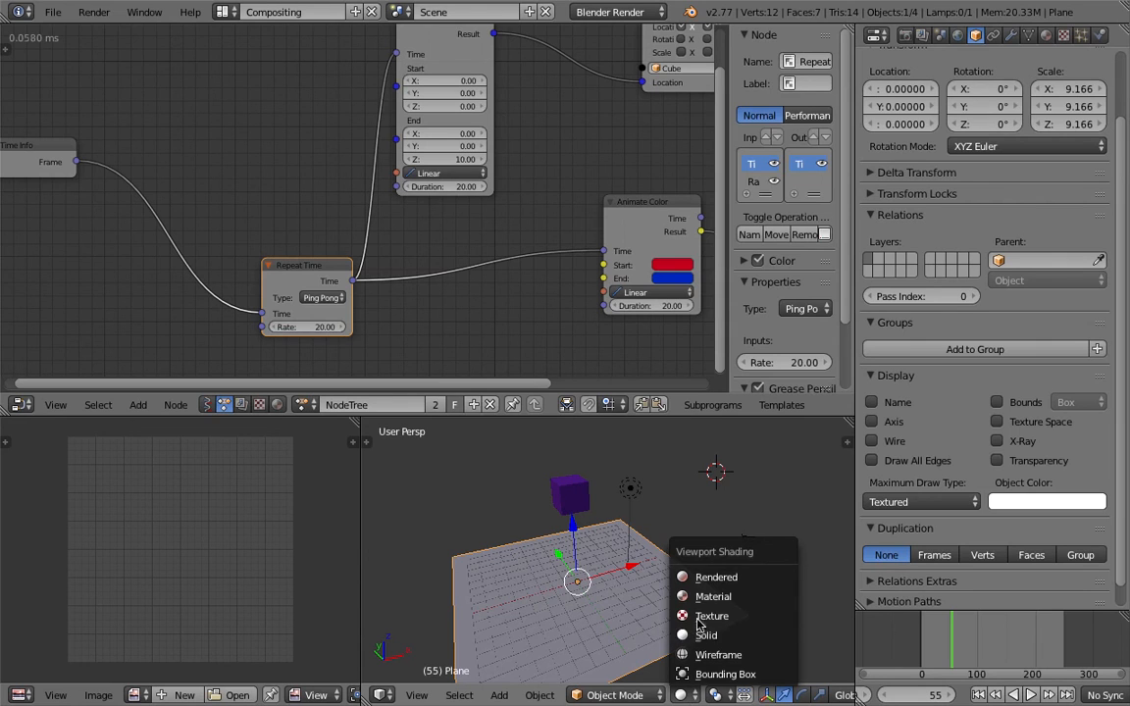
{"action": "left_click", "coordinate": [702, 616]}
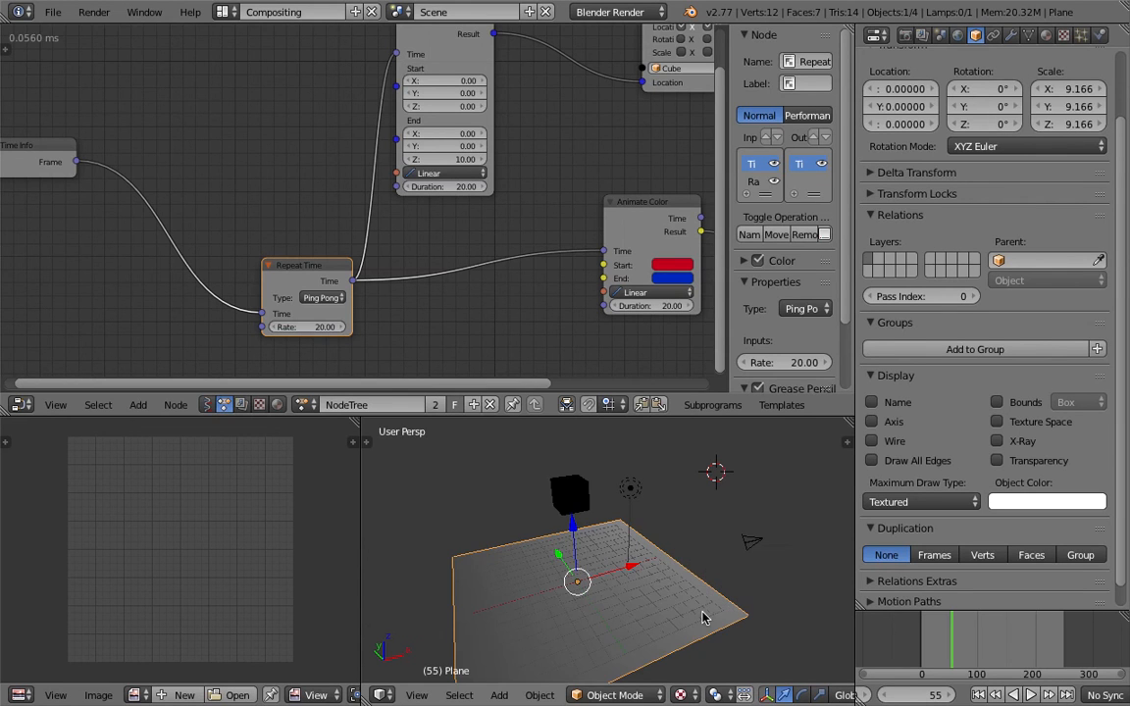
{"action": "middle_click_drag", "start_coordinate": [664, 644], "coordinate": [584, 579]}
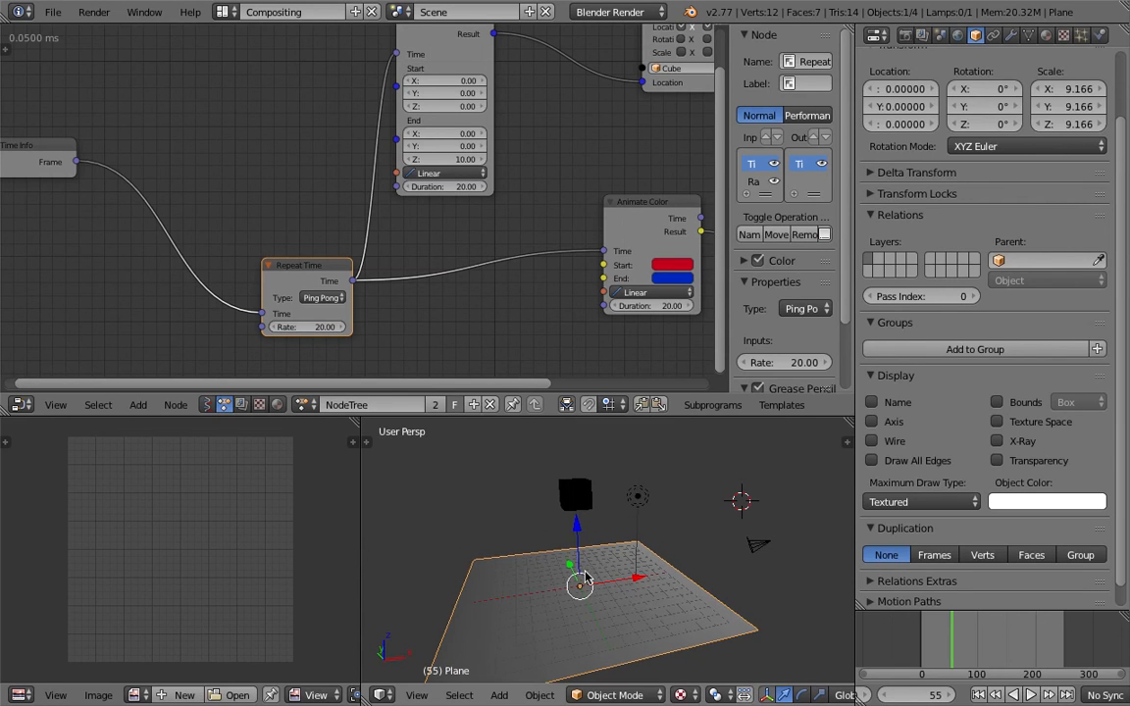
{"action": "left_click", "coordinate": [686, 696]}
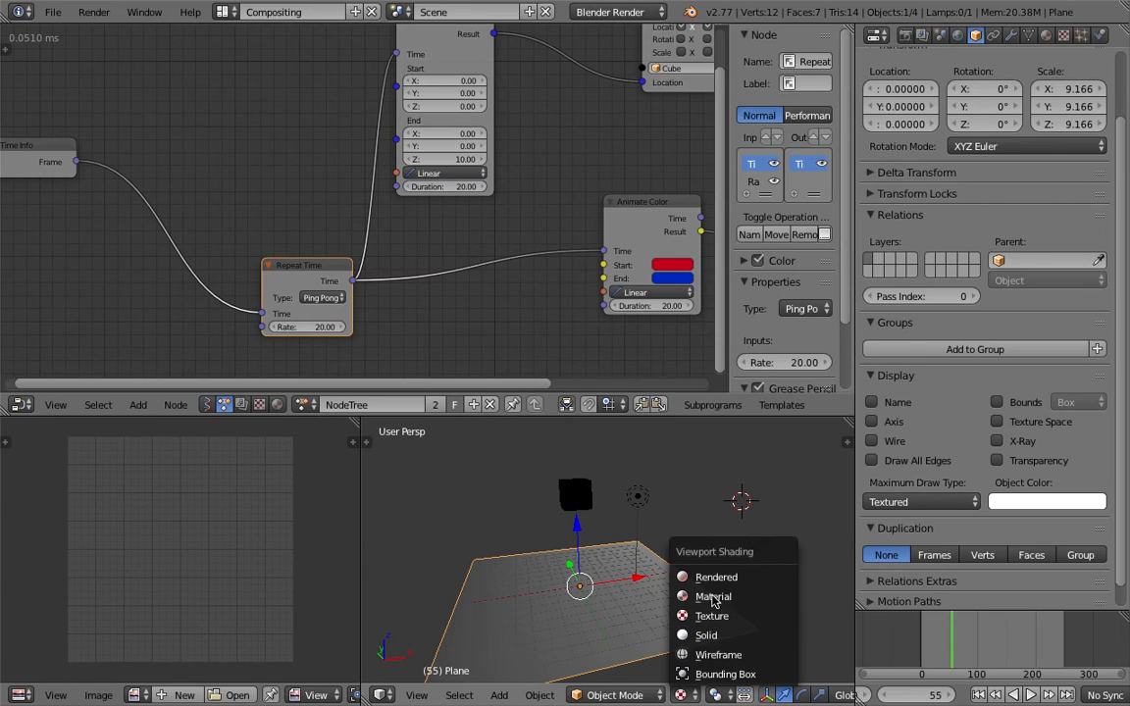
{"action": "left_click", "coordinate": [713, 598]}
{"action": "mouse_move", "coordinate": [624, 545]}
{"action": "middle_mouse_down"}
{"action": "mouse_move", "coordinate": [643, 535]}
{"action": "mouse_move", "coordinate": [634, 546]}
{"action": "middle_mouse_up"}
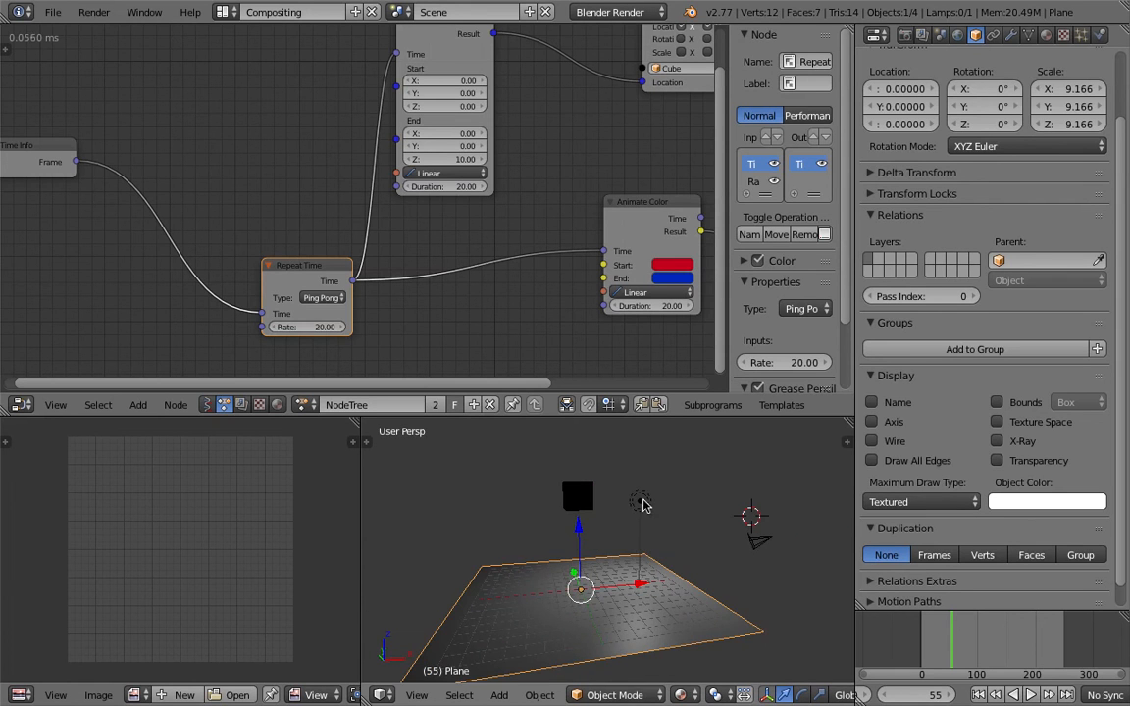
- Move the lamp beside the cube to a location of about X 5.08, Y 0.87, Z 7.75
{"action": "right_click", "coordinate": [642, 505]}
{"action": "key", "text": "g"}
{"action": "left_click", "coordinate": [663, 498]}
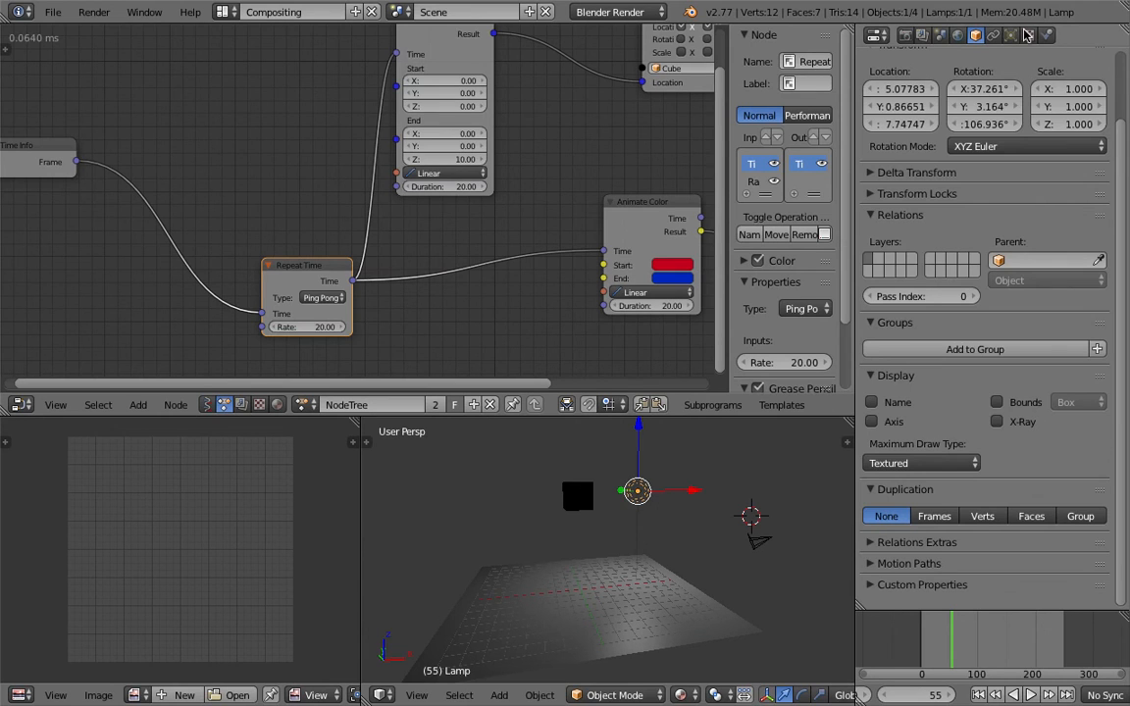
- Raise the lamp's Energy to 2.780 to light the floor plane more strongly
{"action": "left_click", "coordinate": [1014, 36]}
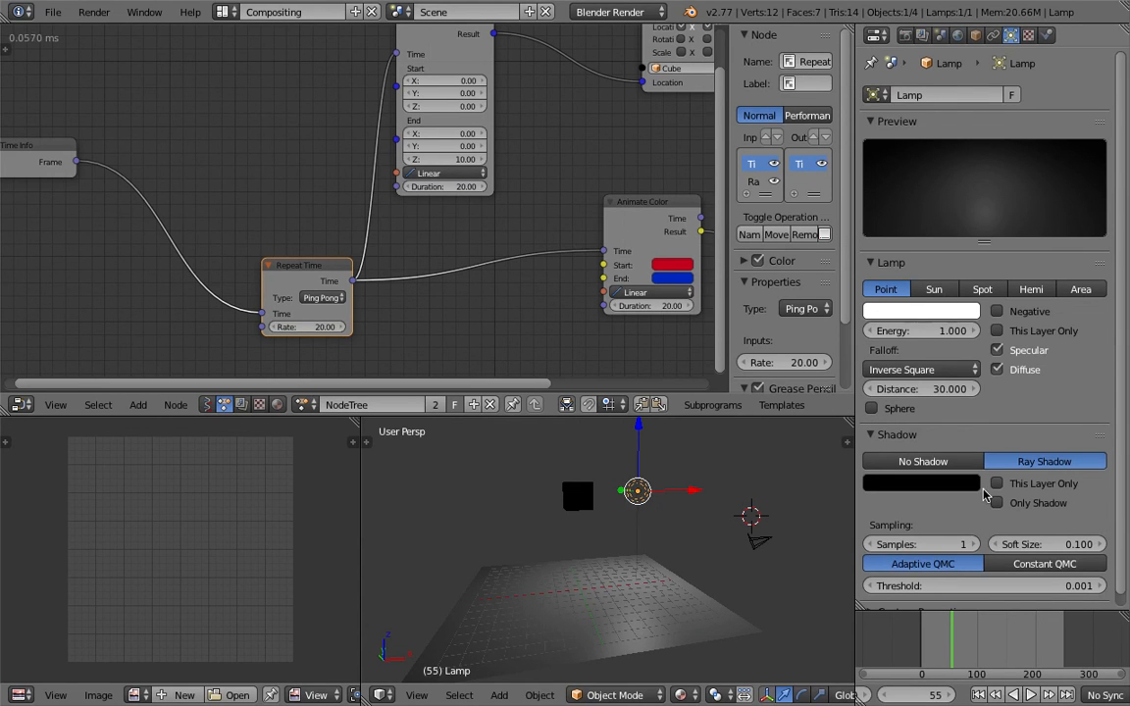
{"action": "mouse_move", "coordinate": [922, 331]}
{"action": "left_mouse_down"}
{"action": "mouse_move", "coordinate": [966, 331]}
{"action": "mouse_move", "coordinate": [900, 336]}
{"action": "mouse_move", "coordinate": [940, 337]}
{"action": "left_mouse_up"}
{"action": "middle_click_drag", "start_coordinate": [531, 172], "coordinate": [412, 159]}
{"action": "middle_click_drag", "start_coordinate": [628, 456], "coordinate": [587, 542]}
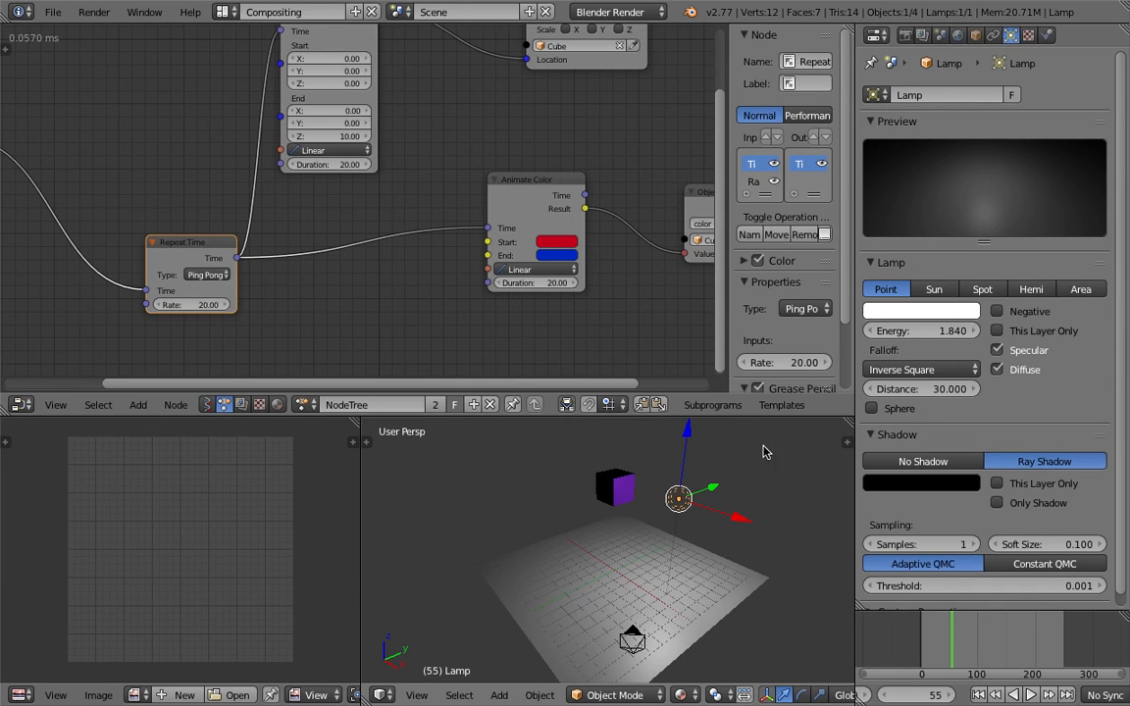
{"action": "middle_click_drag", "start_coordinate": [620, 508], "coordinate": [595, 508], "text": "shift"}
{"action": "left_click_drag", "start_coordinate": [941, 332], "coordinate": [888, 331]}
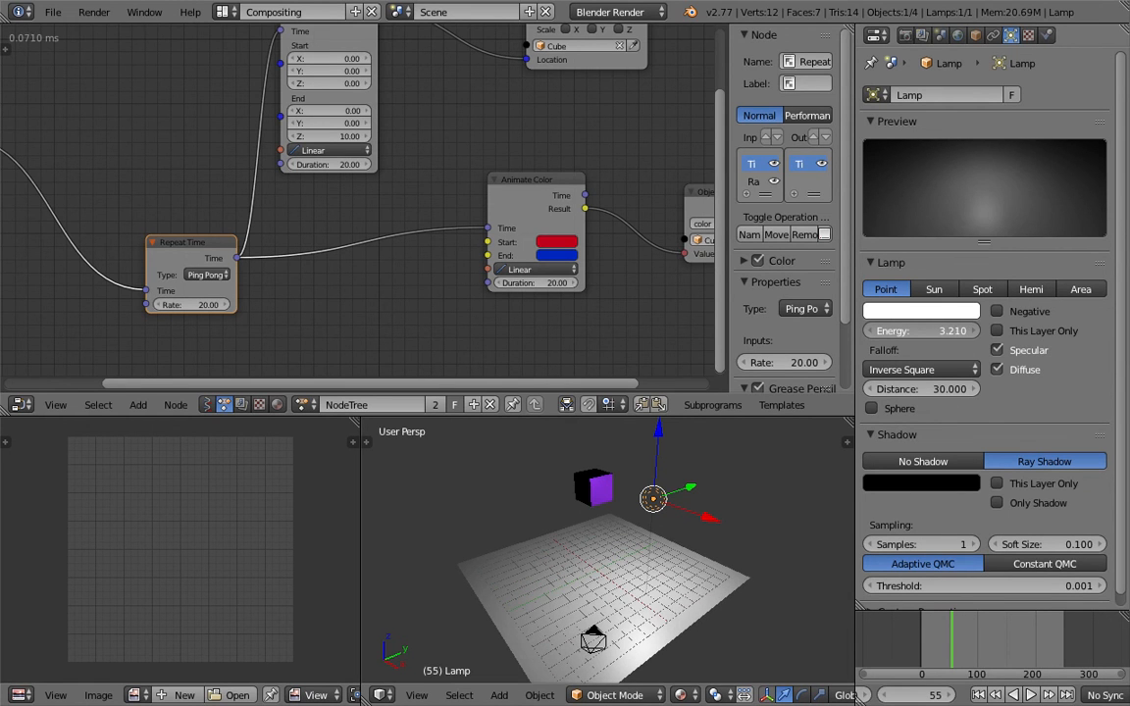
{"action": "left_click_drag", "start_coordinate": [923, 330], "coordinate": [883, 330]}
{"action": "middle_click_drag", "start_coordinate": [718, 503], "coordinate": [776, 397]}
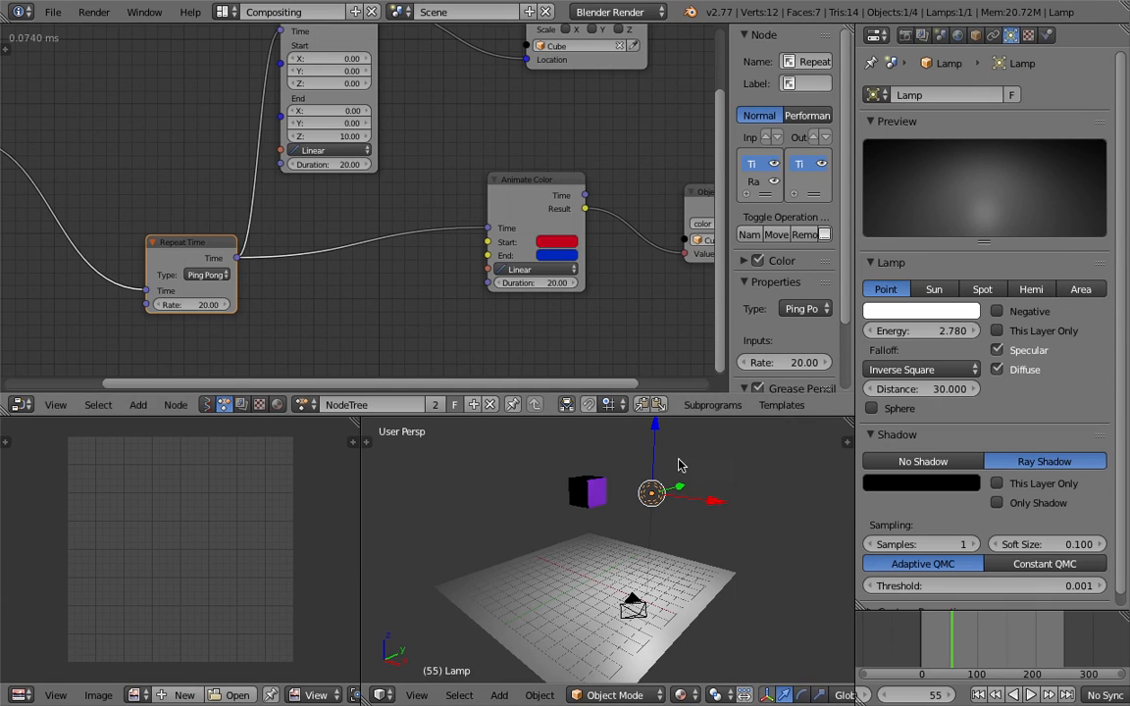
- Select the cube in the 3D view and move the Object Transforms Output node closer to the Animate Vector node
{"action": "right_click", "coordinate": [596, 501]}
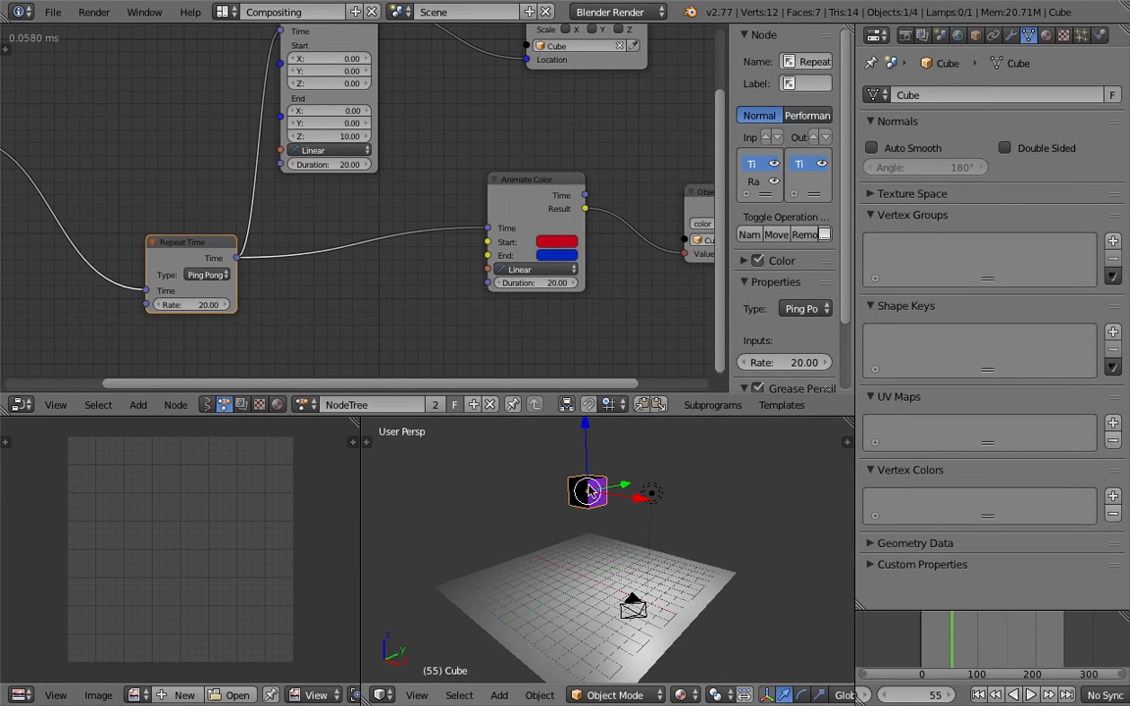
{"action": "scroll", "coordinate": [238, 164], "scroll_direction": "down", "scroll_amount": 3}
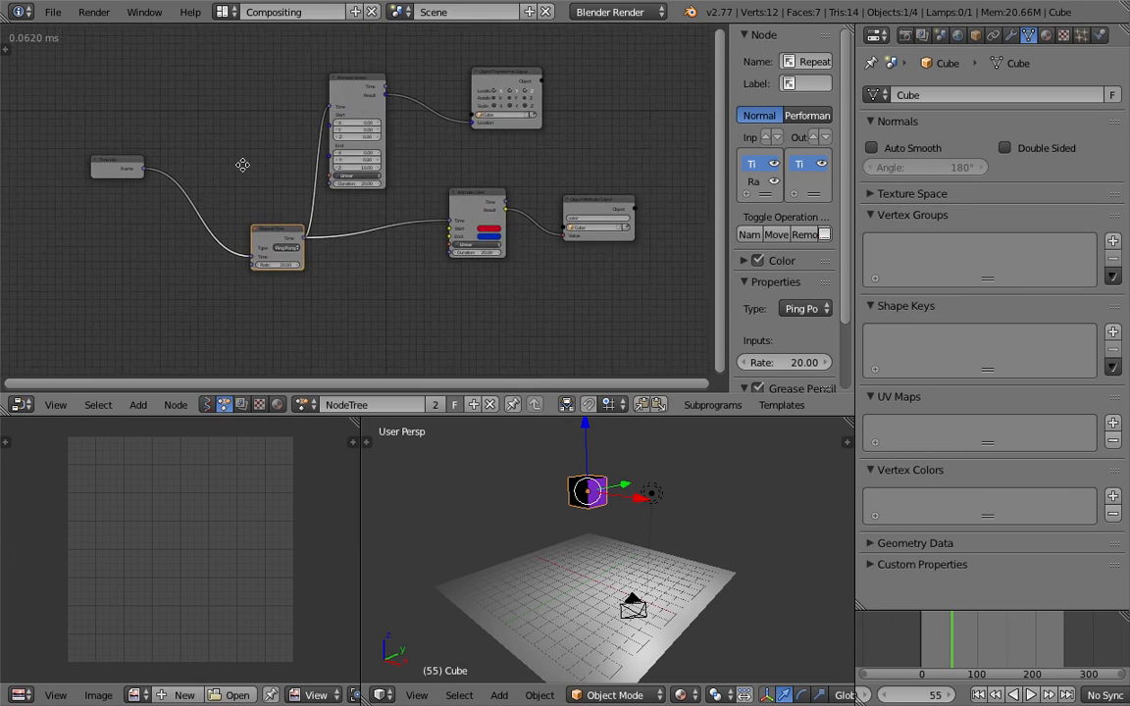
{"action": "scroll", "coordinate": [245, 204], "scroll_direction": "up", "scroll_amount": 4}
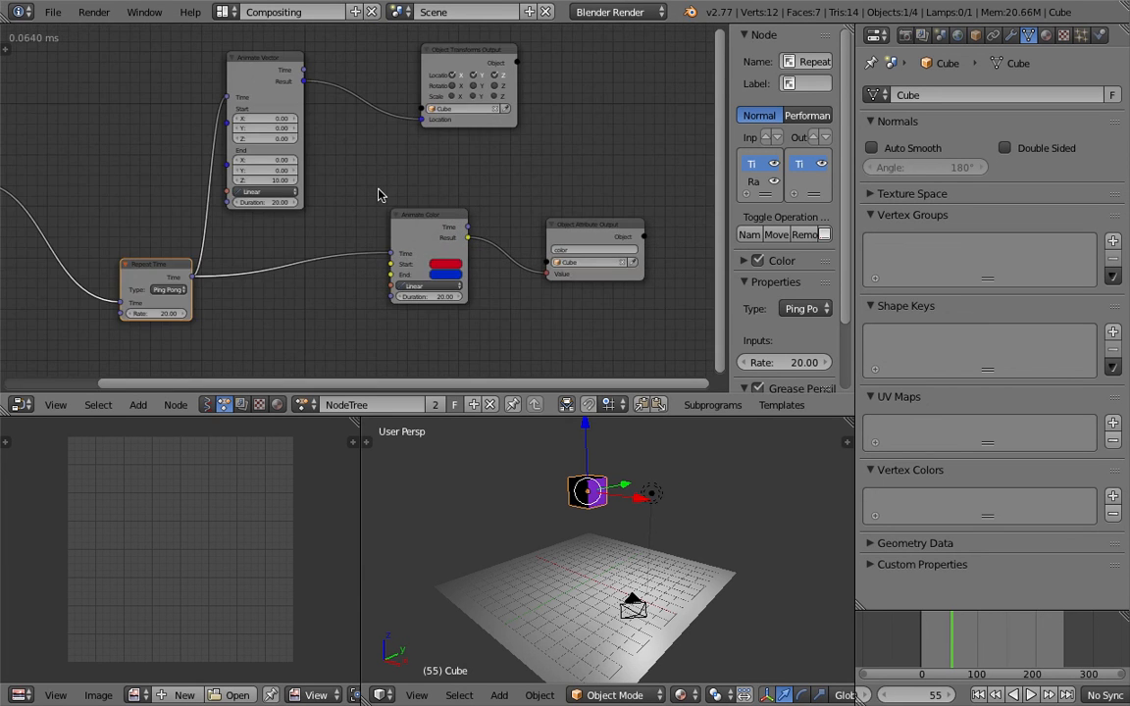
{"action": "scroll", "coordinate": [373, 232], "scroll_direction": "up", "scroll_amount": 3}
{"action": "left_click_drag", "start_coordinate": [378, 118], "coordinate": [324, 116]}
{"action": "scroll", "coordinate": [382, 201], "scroll_direction": "down", "scroll_amount": 2}
{"action": "middle_click_drag", "start_coordinate": [456, 232], "coordinate": [382, 221]}
{"action": "scroll", "coordinate": [403, 180], "scroll_direction": "down", "scroll_amount": 1}
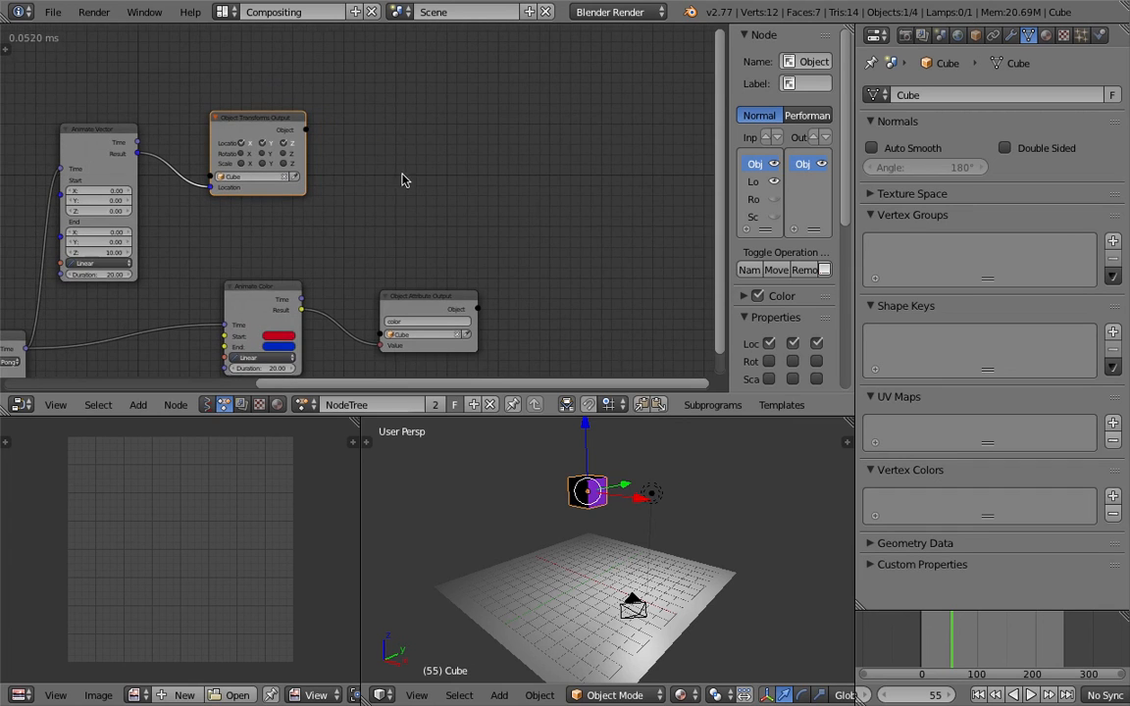
{"action": "scroll", "coordinate": [372, 162], "scroll_direction": "up", "scroll_amount": 1}
- Add an Object Transforms Input node in the free area beside Object Transforms Output and assign the selected cube as its object
{"action": "key", "text": "shift+a"}
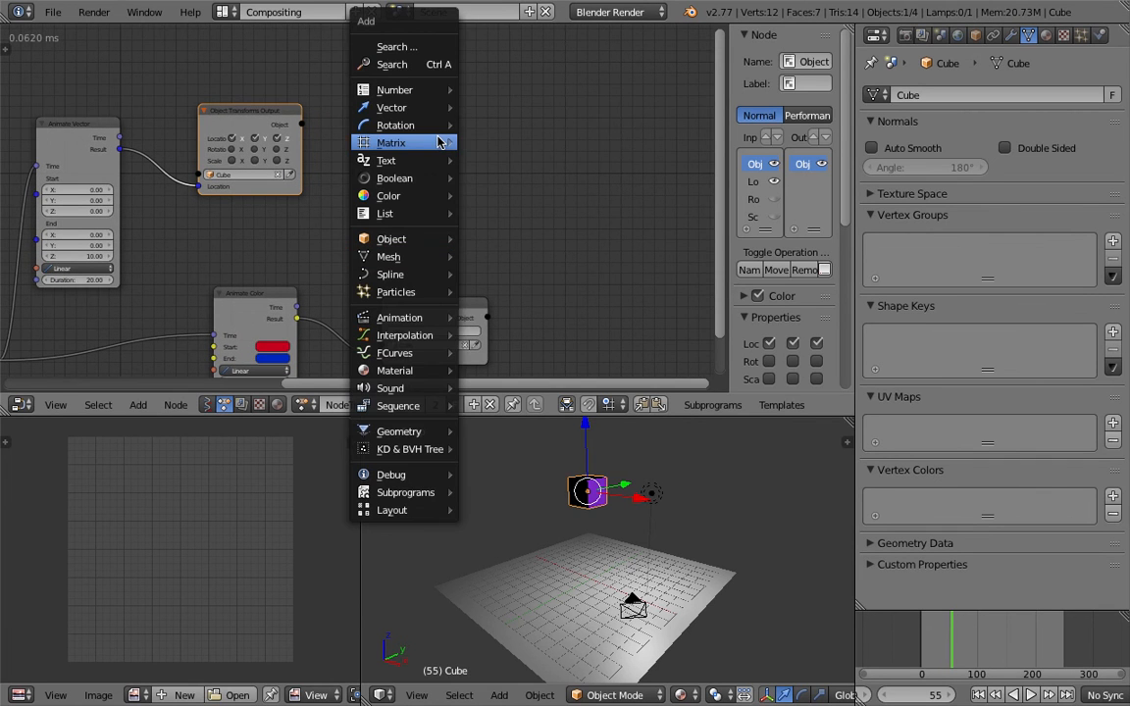
{"action": "mouse_move", "coordinate": [439, 142]}
{"action": "left_click", "coordinate": [439, 64]}
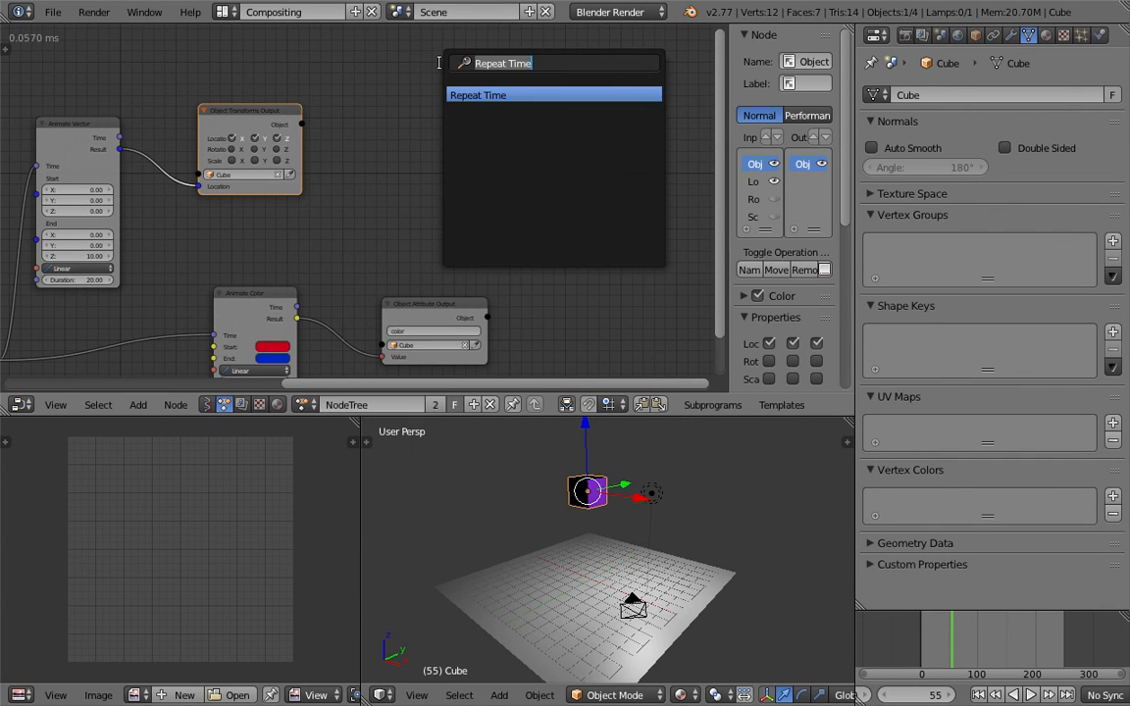
{"action": "type", "text": "tranorm"}
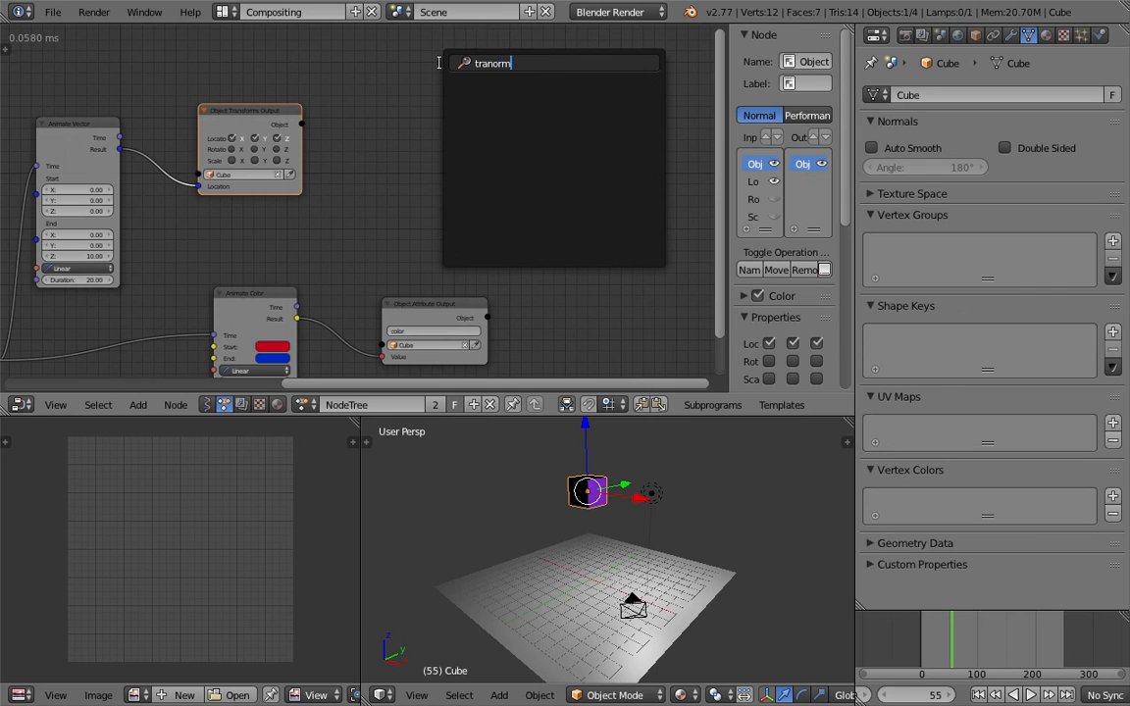
{"action": "key", "text": "BackSpace"}
{"action": "key", "text": "BackSpace"}
{"action": "key", "text": "BackSpace"}
{"action": "key", "text": "BackSpace"}
{"action": "key", "text": "BackSpace"}
{"action": "key", "text": "BackSpace"}
{"action": "key", "text": "BackSpace"}
{"action": "type", "text": "object tra"}
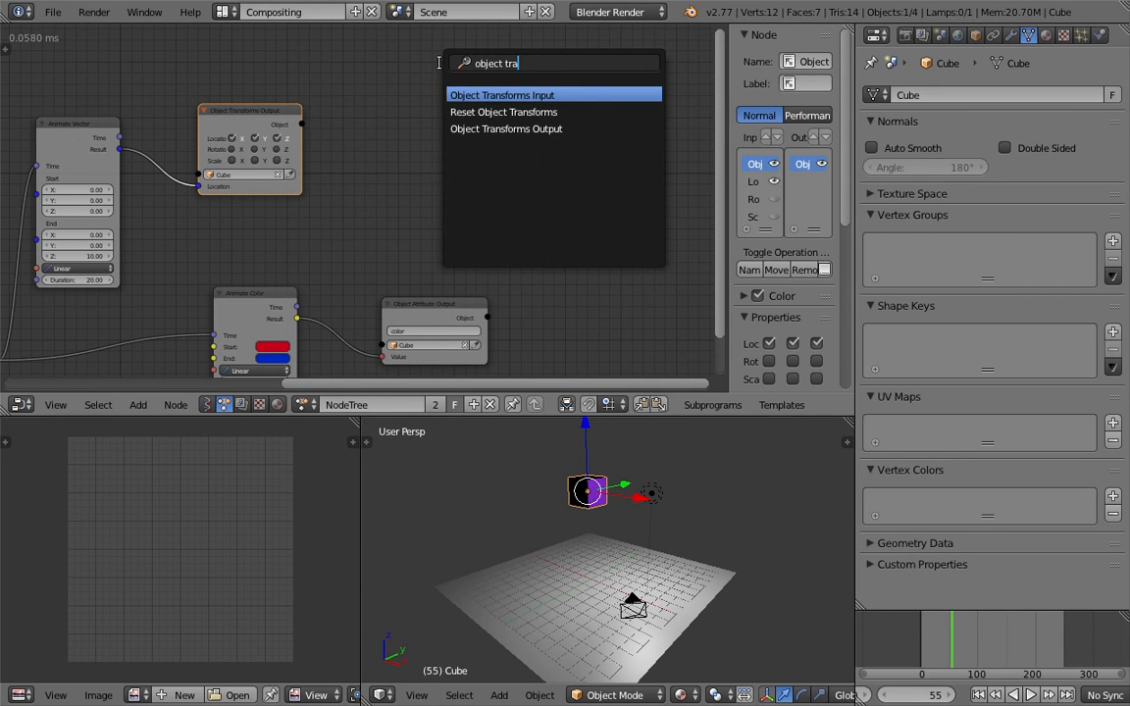
{"action": "key", "text": "Return"}
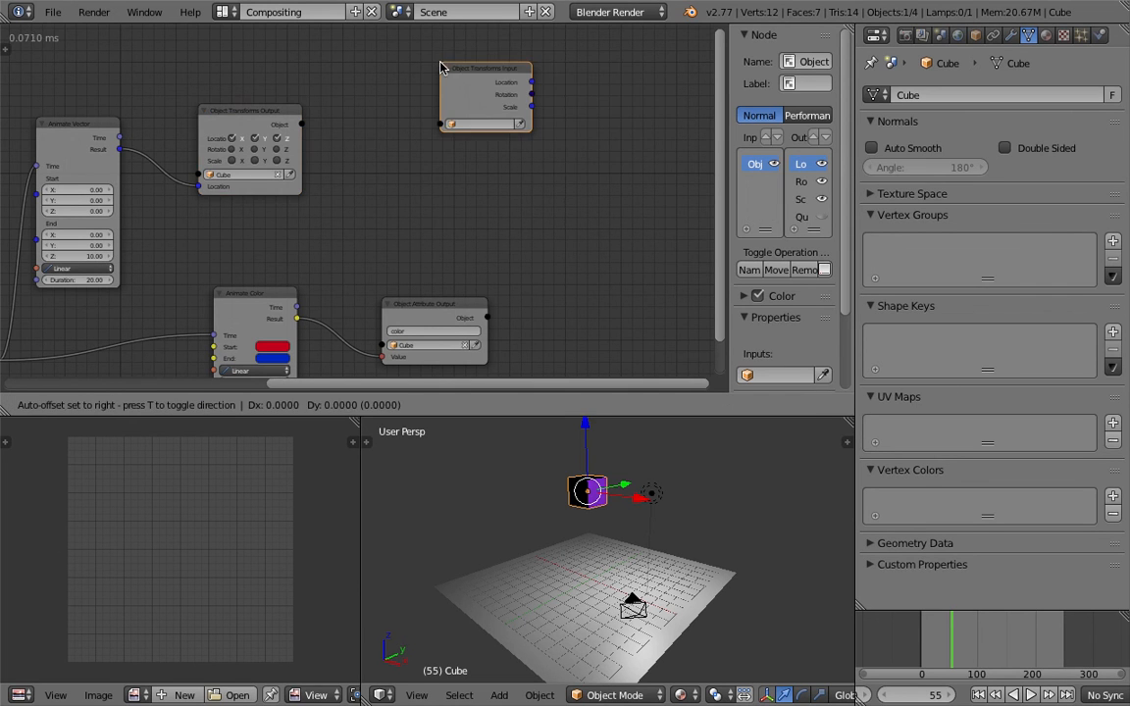
{"action": "left_click", "coordinate": [479, 179]}
{"action": "scroll", "coordinate": [479, 178], "scroll_direction": "up", "scroll_amount": 1}
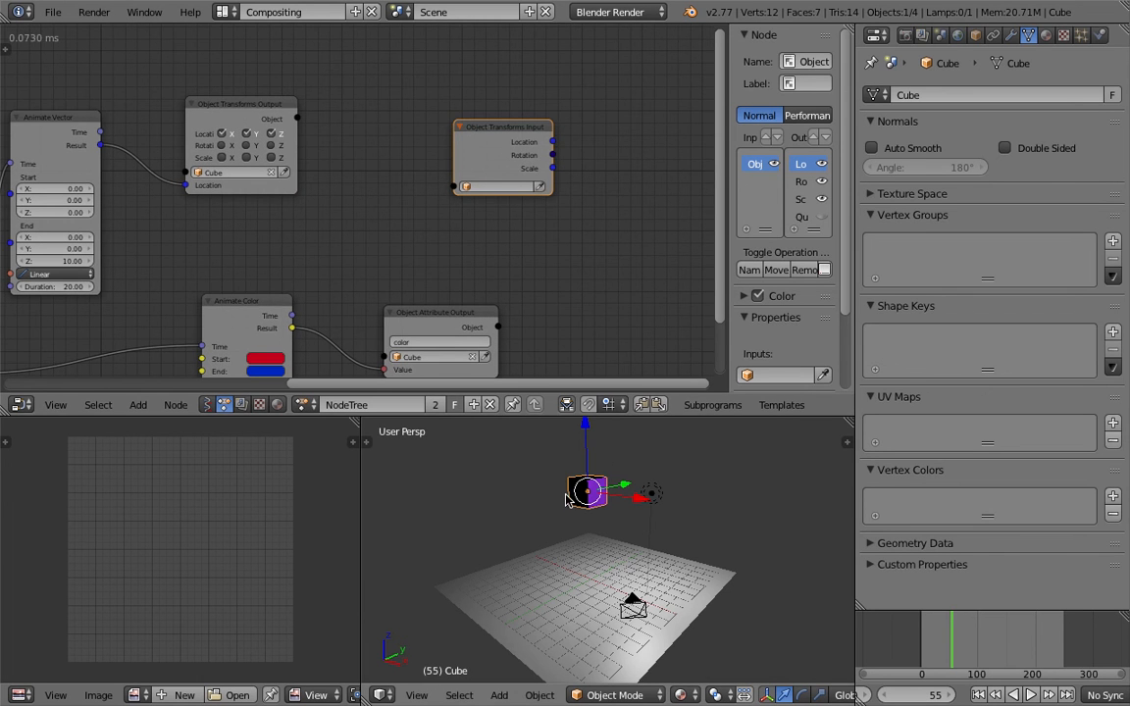
{"action": "left_click", "coordinate": [541, 187]}
- Add a Separate Vector node beside Object Transforms Input and link the Location output to its Vector input
{"action": "middle_click_drag", "start_coordinate": [530, 167], "coordinate": [337, 200]}
{"action": "scroll", "coordinate": [353, 186], "scroll_direction": "up", "scroll_amount": 1}
{"action": "scroll", "coordinate": [411, 177], "scroll_direction": "up", "scroll_amount": 1}
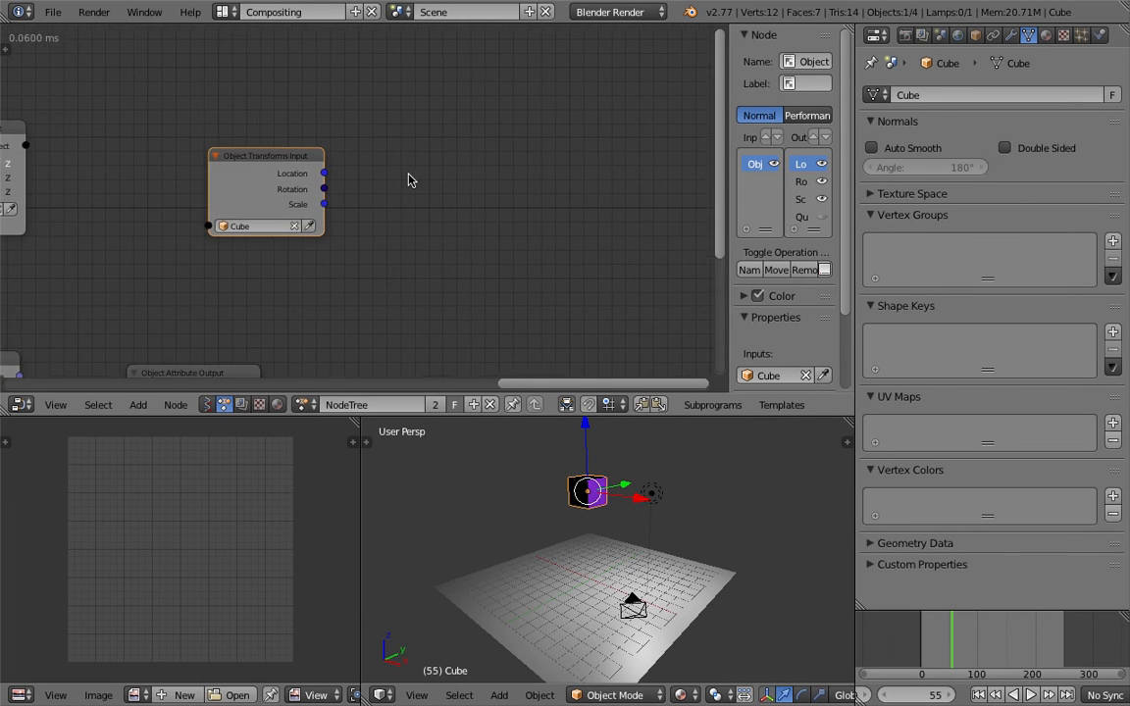
{"action": "key", "text": "shift+a"}
{"action": "left_click", "coordinate": [410, 176]}
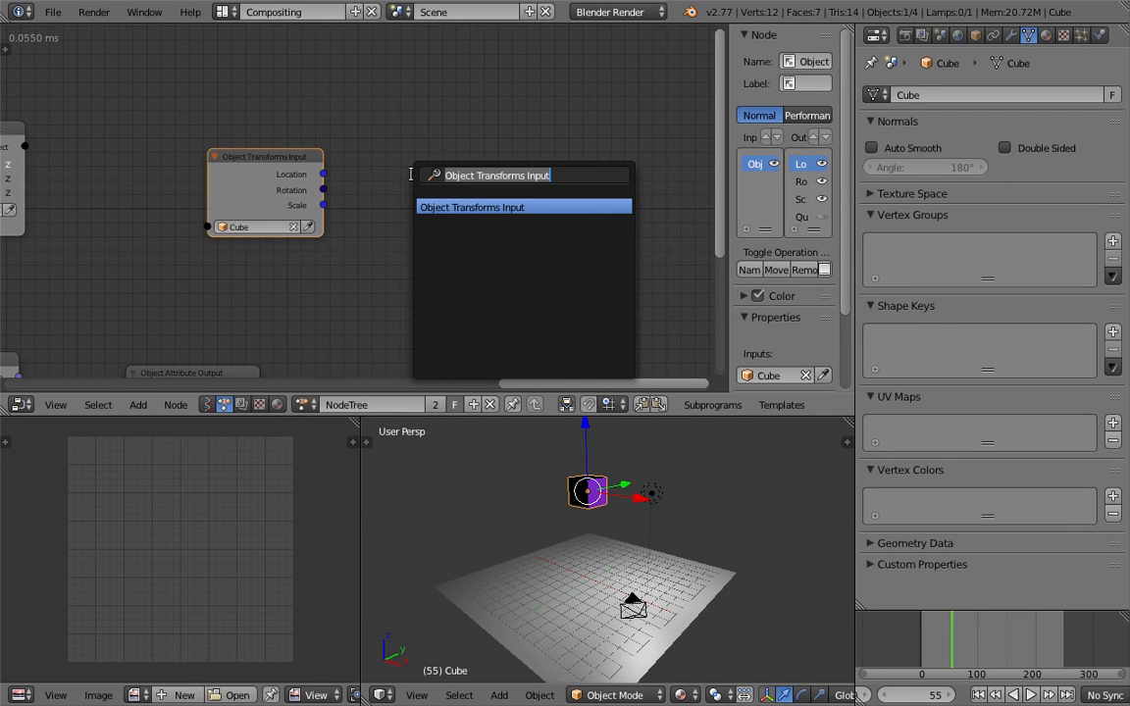
{"action": "type", "text": "separate"}
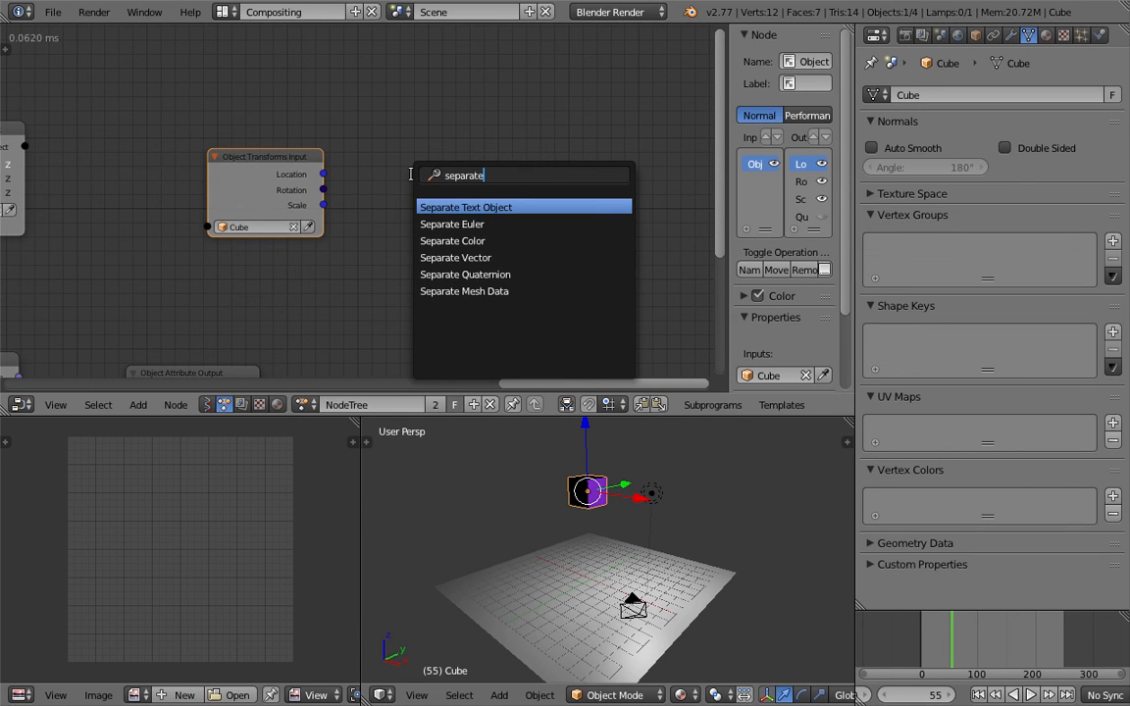
{"action": "key", "text": "Down"}
{"action": "key", "text": "Down"}
{"action": "key", "text": "Down"}
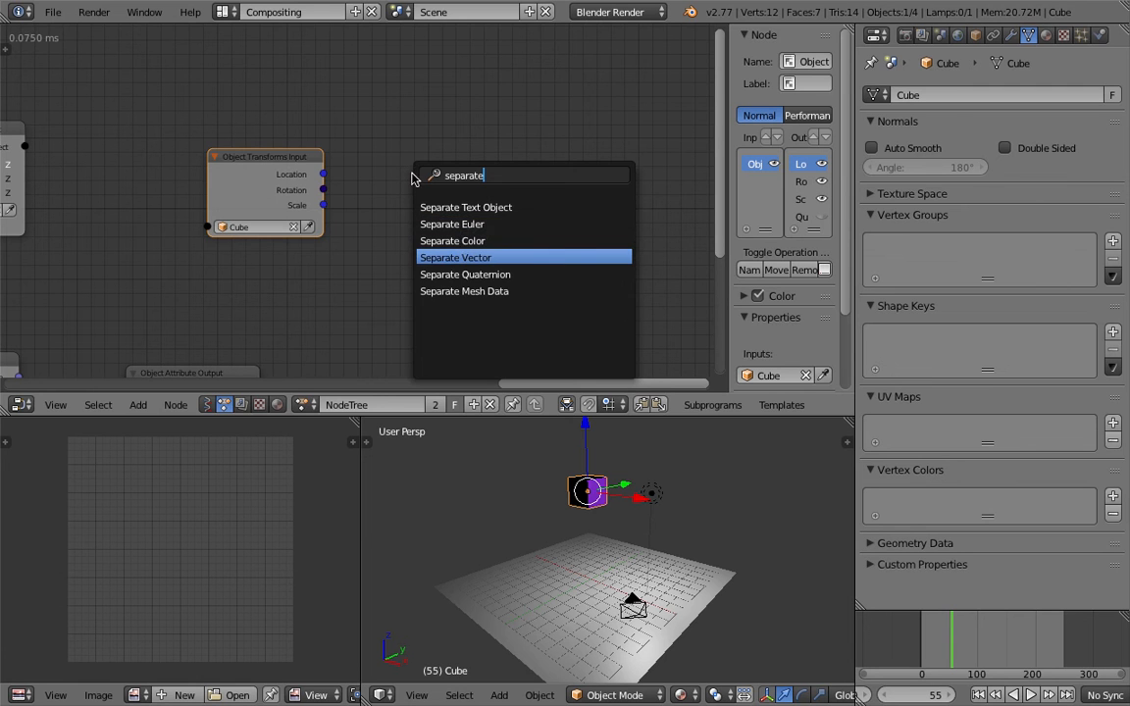
{"action": "key", "text": "Return"}
{"action": "left_click", "coordinate": [434, 138]}
{"action": "left_click_drag", "start_coordinate": [323, 174], "coordinate": [434, 230]}
{"action": "left_click_drag", "start_coordinate": [473, 180], "coordinate": [489, 177]}
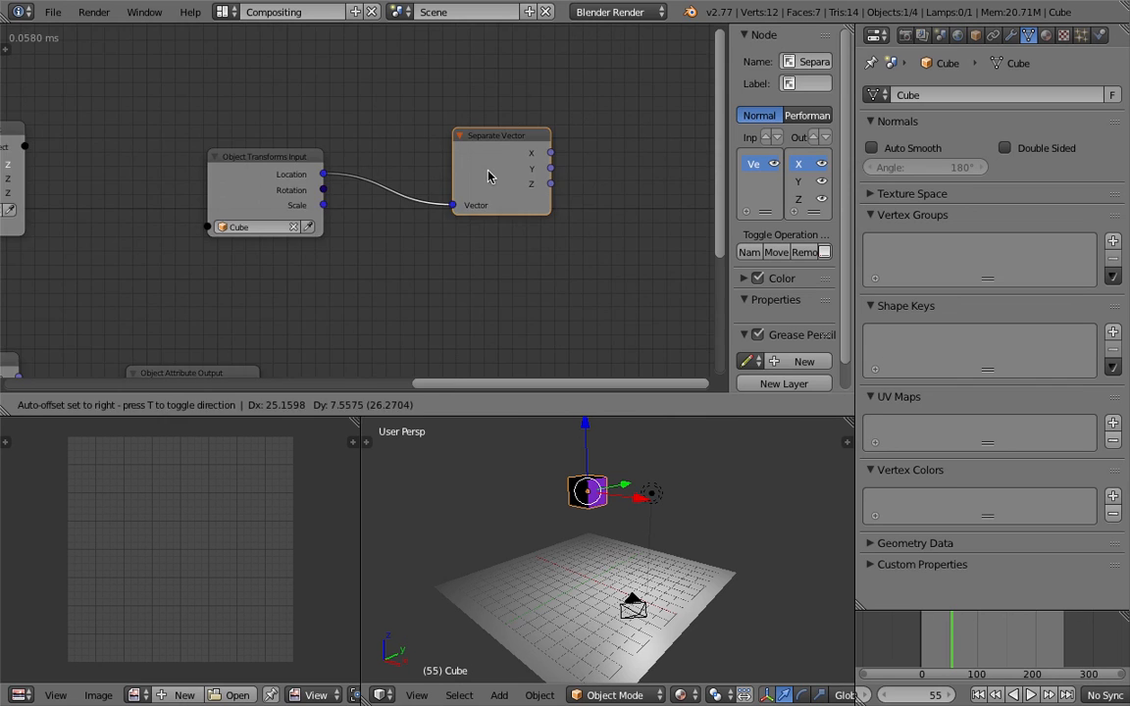
- Add a Debug Drawer node and place it above the Separate Vector node
{"action": "scroll", "coordinate": [318, 154], "scroll_direction": "down", "scroll_amount": 4, "text": "ctrl"}
{"action": "key", "text": "shift+a"}
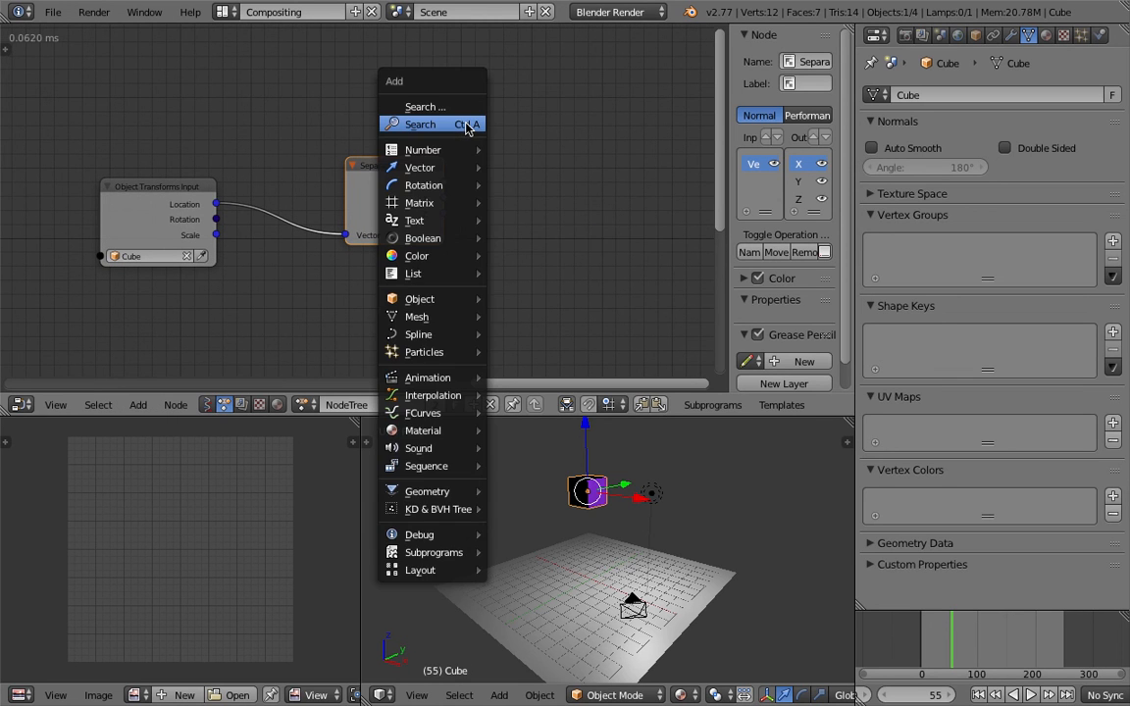
{"action": "left_click", "coordinate": [466, 126]}
{"action": "type", "text": "debug"}
{"action": "key", "text": "Down"}
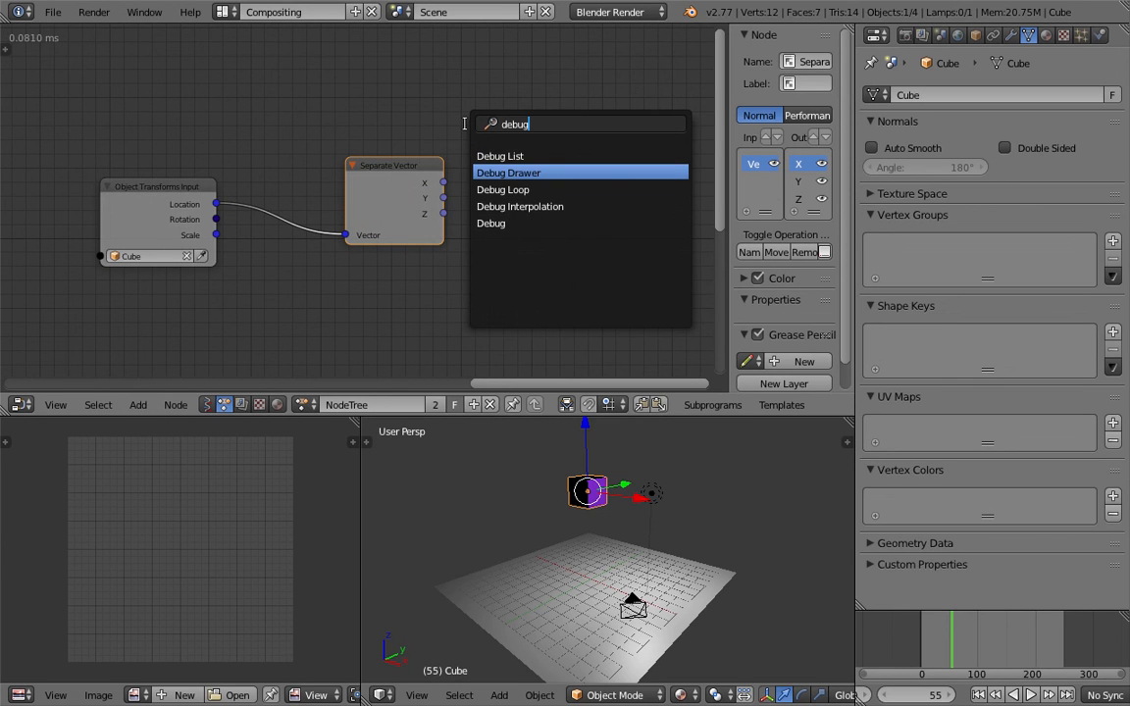
{"action": "key", "text": "Return"}
{"action": "left_click", "coordinate": [388, 98]}
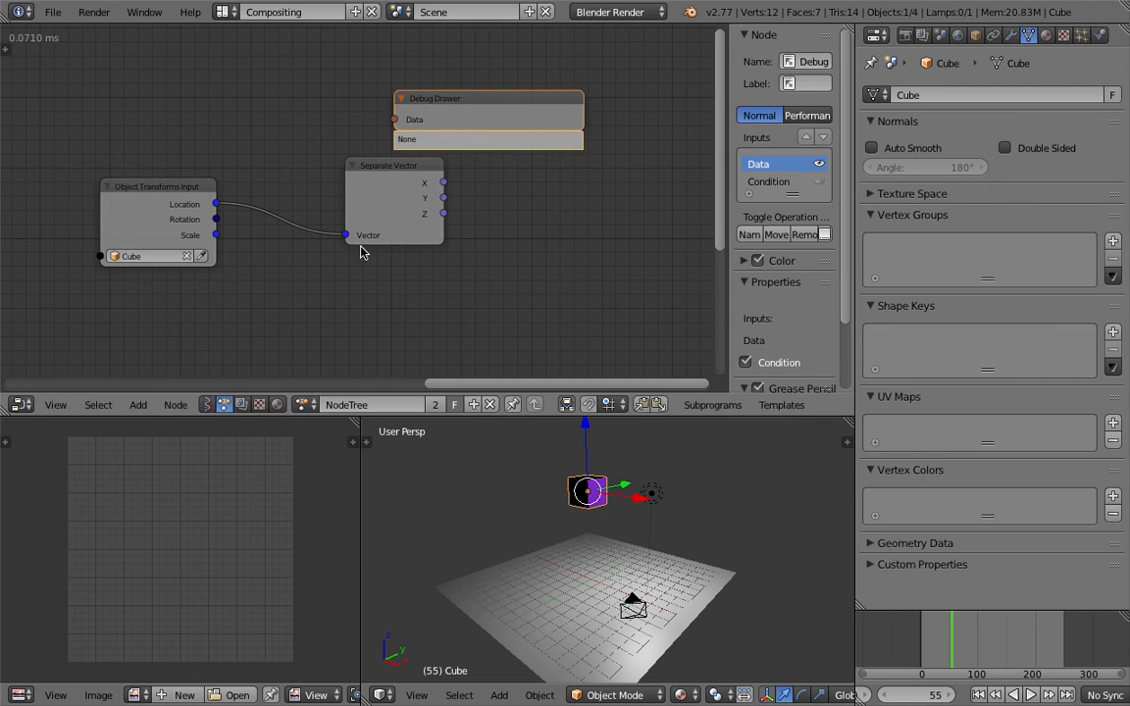
- Play the animation and scrub the timeline to frame 98 to examine the cube's up-and-down movement
{"action": "middle_click_drag", "start_coordinate": [585, 474], "coordinate": [556, 479]}
{"action": "key", "text": "alt+a"}
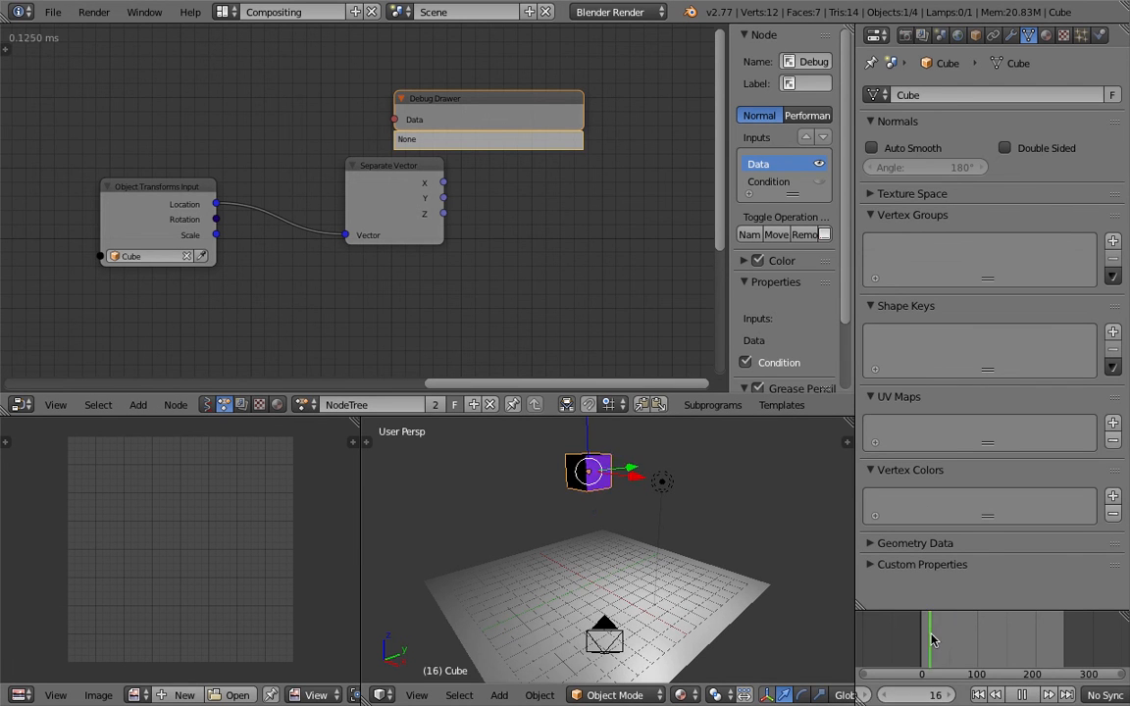
{"action": "mouse_move", "coordinate": [986, 635]}
{"action": "left_mouse_down"}
{"action": "mouse_move", "coordinate": [1011, 632]}
{"action": "mouse_move", "coordinate": [920, 618]}
{"action": "mouse_move", "coordinate": [977, 637]}
{"action": "left_mouse_up"}
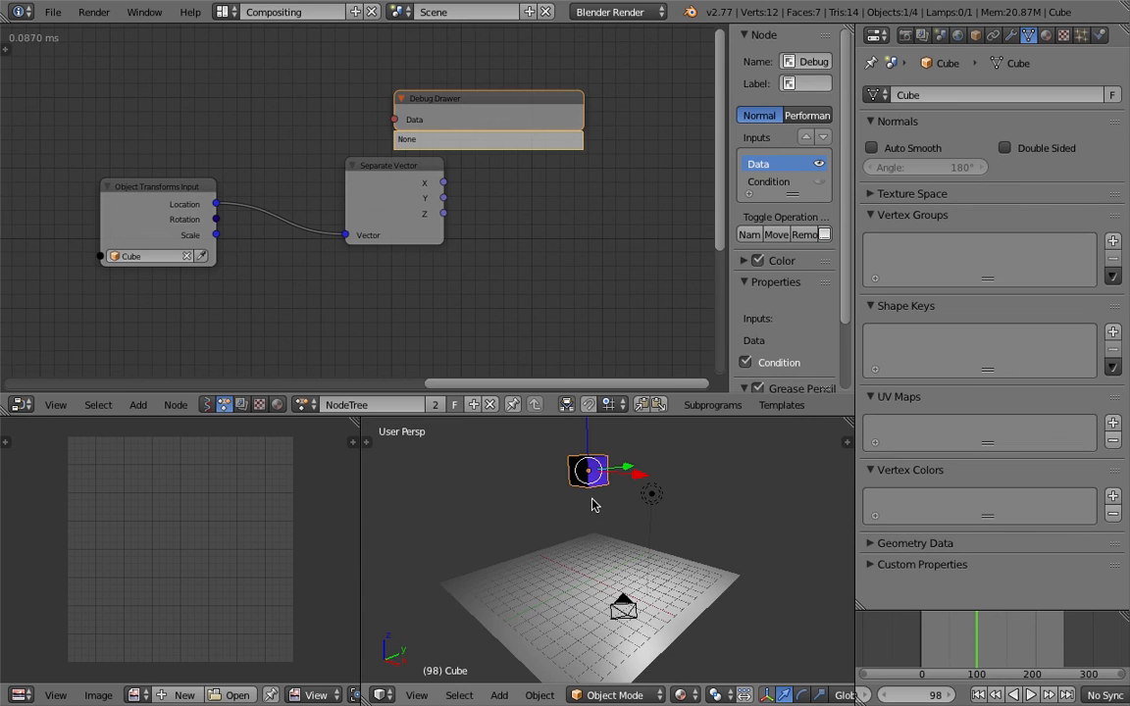
- Link the cube's Location output to the Debug Drawer's Data input and play through the animation to examine the location vector
{"action": "left_click_drag", "start_coordinate": [220, 207], "coordinate": [439, 117]}
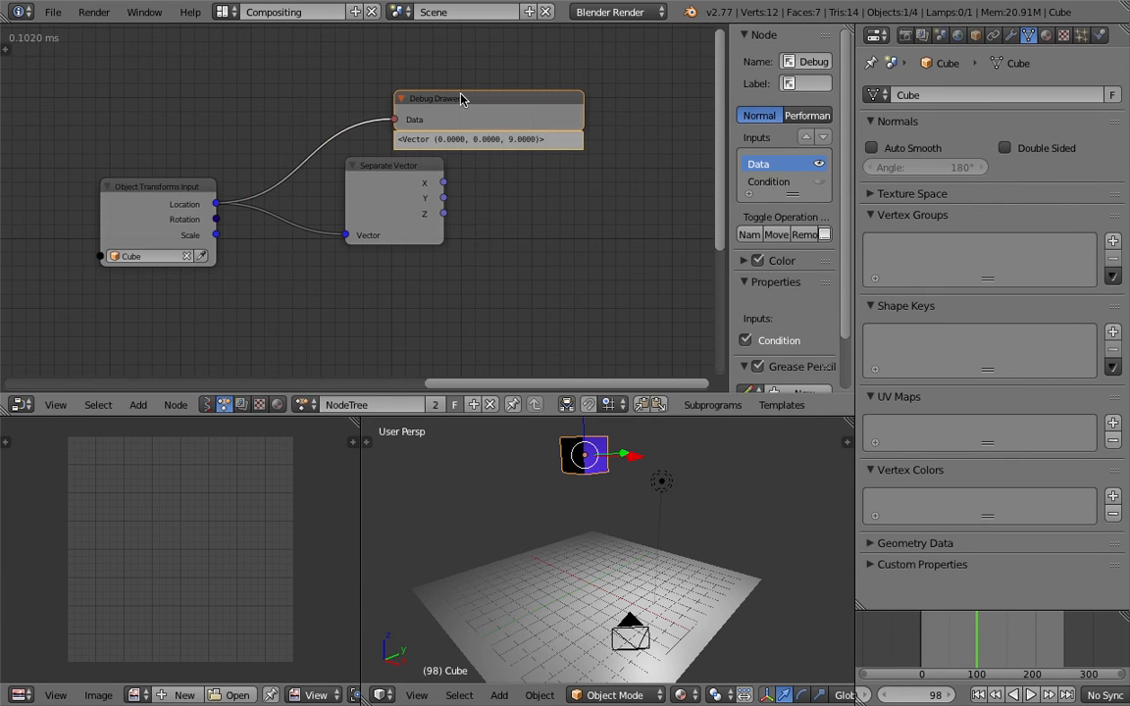
{"action": "left_click_drag", "start_coordinate": [922, 637], "coordinate": [974, 643]}
{"action": "key", "text": "alt+a"}
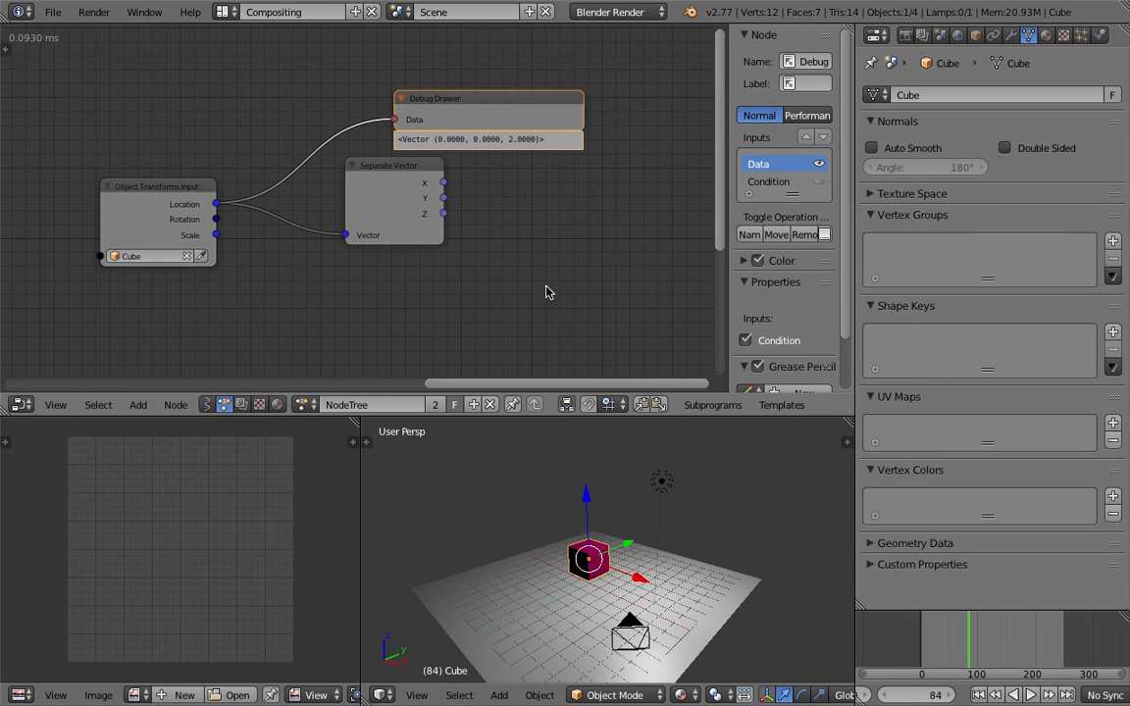
- Space out the Debug Drawer and Separate Vector nodes, and link the Z output to the Debug Drawer's Data input
{"action": "left_click_drag", "start_coordinate": [464, 106], "coordinate": [521, 94]}
{"action": "left_click_drag", "start_coordinate": [368, 162], "coordinate": [328, 190]}
{"action": "left_click_drag", "start_coordinate": [403, 241], "coordinate": [450, 107]}
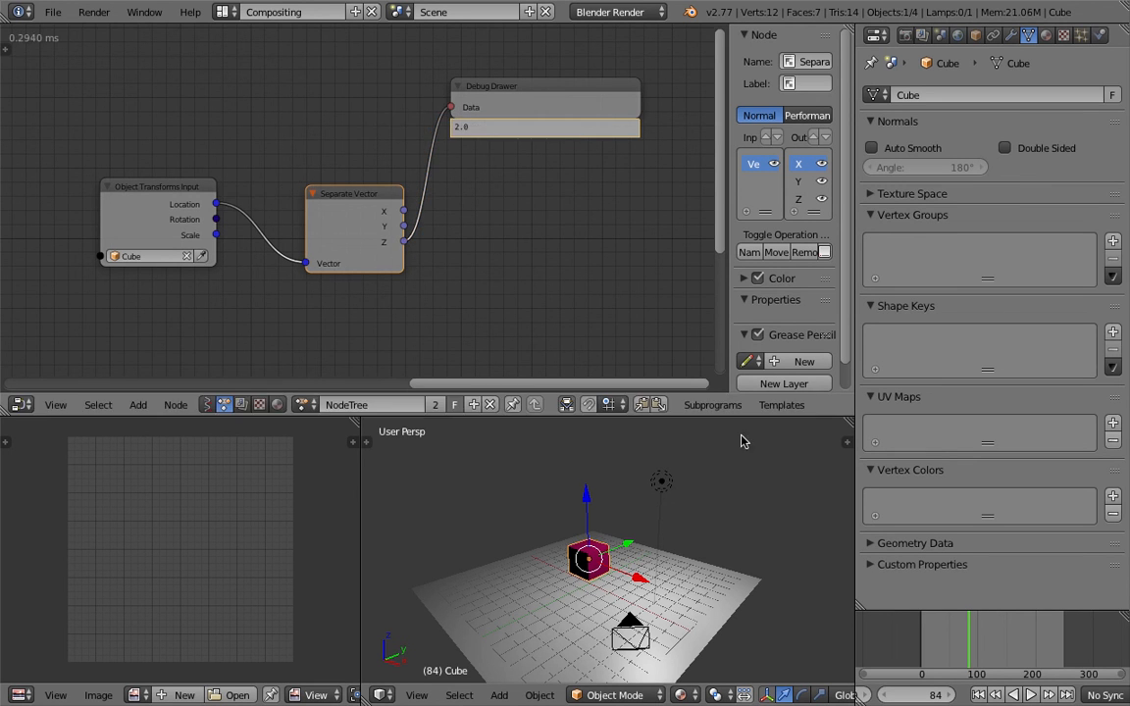
{"action": "mouse_move", "coordinate": [922, 651]}
{"action": "left_mouse_down"}
{"action": "mouse_move", "coordinate": [1008, 646]}
{"action": "mouse_move", "coordinate": [952, 639]}
{"action": "mouse_move", "coordinate": [985, 641]}
{"action": "left_mouse_up"}
- Save the Blender file to the Desktop folder, picking AN_animation_003.blend for the file name
{"action": "key", "text": "ctrl+s"}
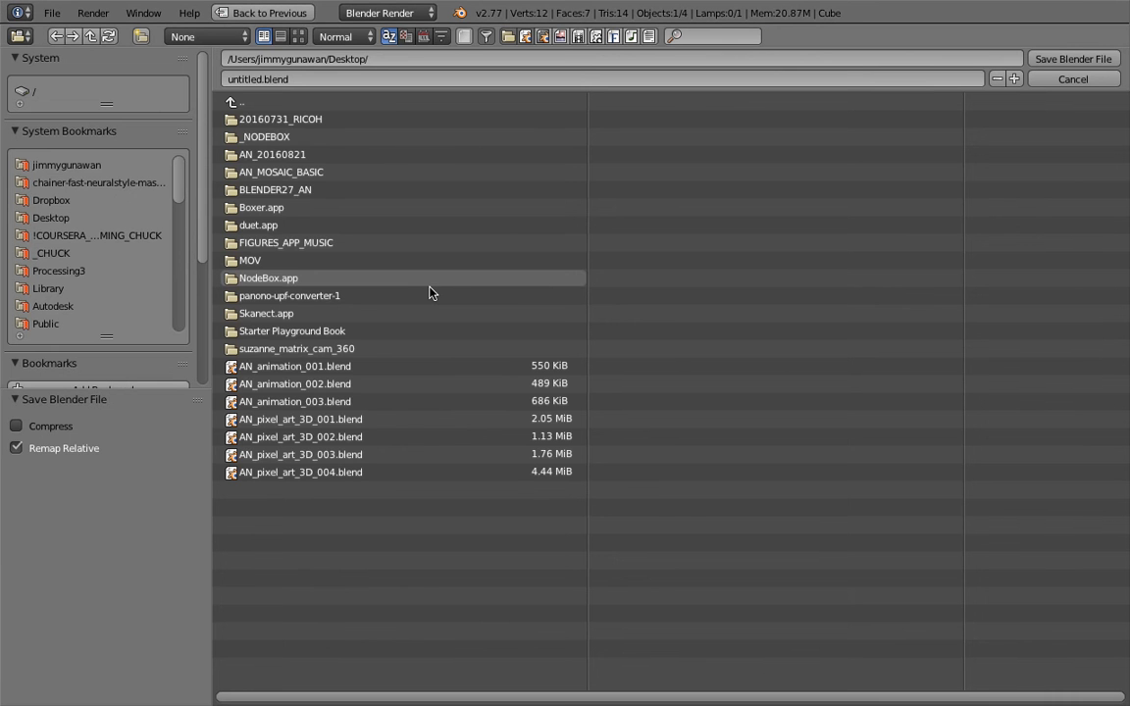
{"action": "left_click", "coordinate": [350, 401]}
{"action": "left_click", "coordinate": [1068, 59]}
- Scrub the timeline and play the animation to examine the cube's Z value in the Debug Drawer
{"action": "middle_click_drag", "start_coordinate": [587, 525], "coordinate": [599, 509]}
{"action": "left_click_drag", "start_coordinate": [925, 625], "coordinate": [946, 628]}
{"action": "key", "text": "alt+a"}
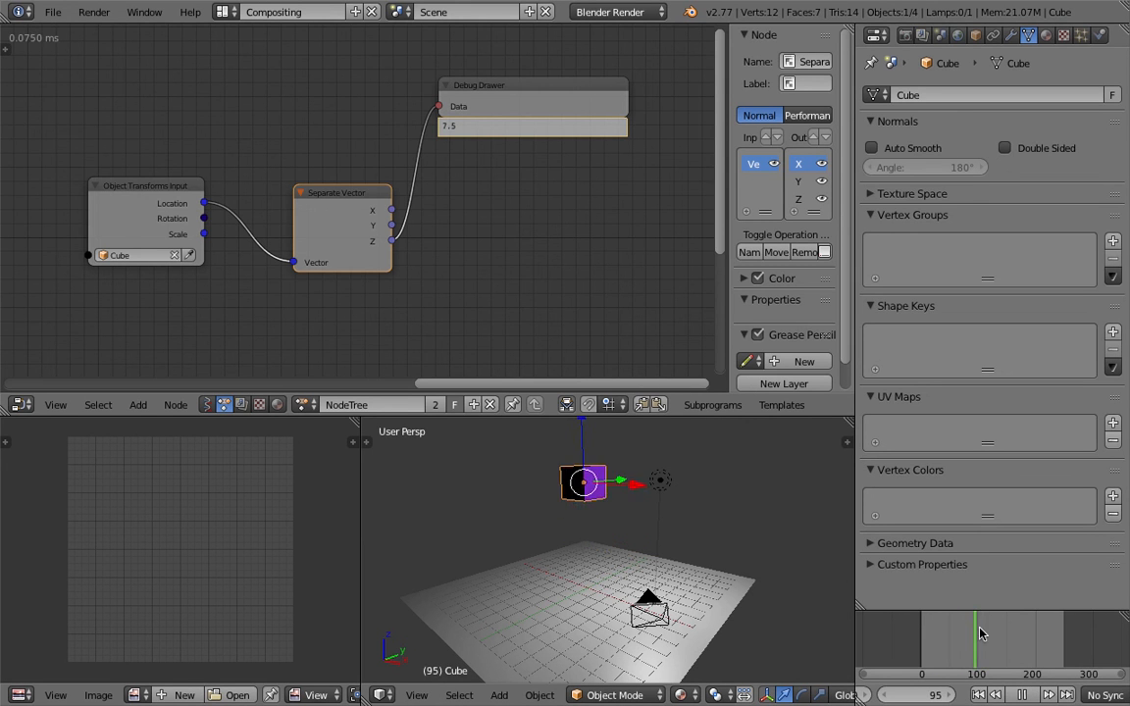
- Stop the animation playback and select the lamp in the 3D viewport
{"action": "key", "text": "Escape"}
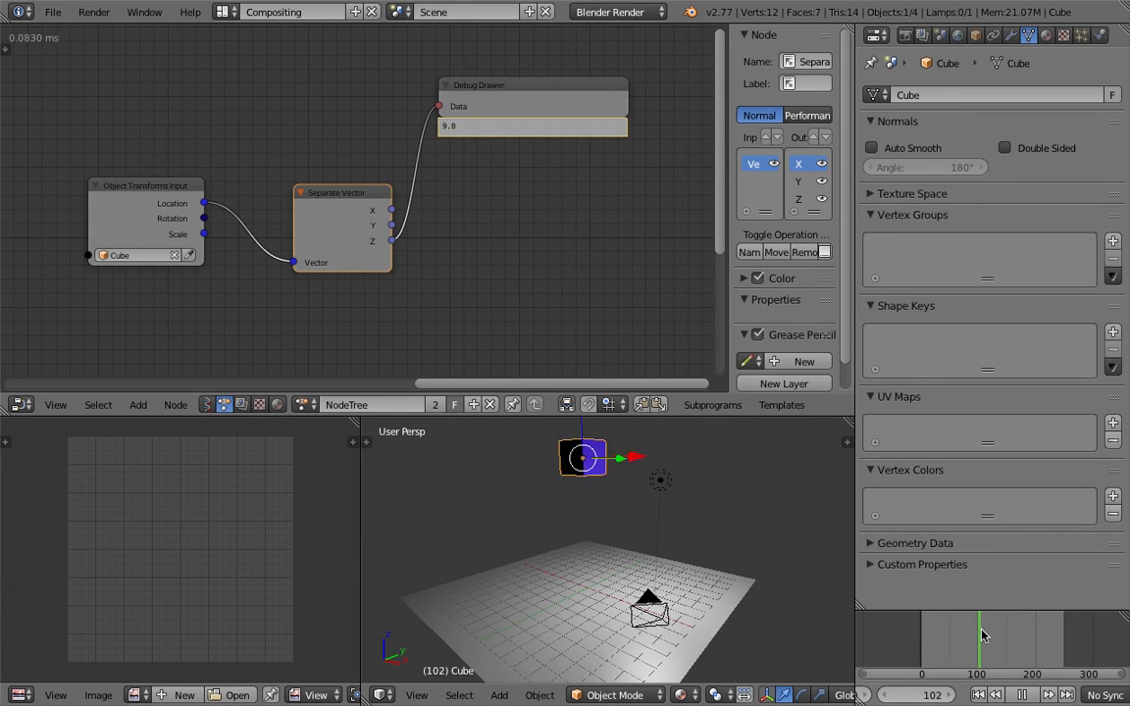
{"action": "key", "text": "alt+a"}
{"action": "scroll", "coordinate": [663, 485], "scroll_direction": "up", "scroll_amount": 1}
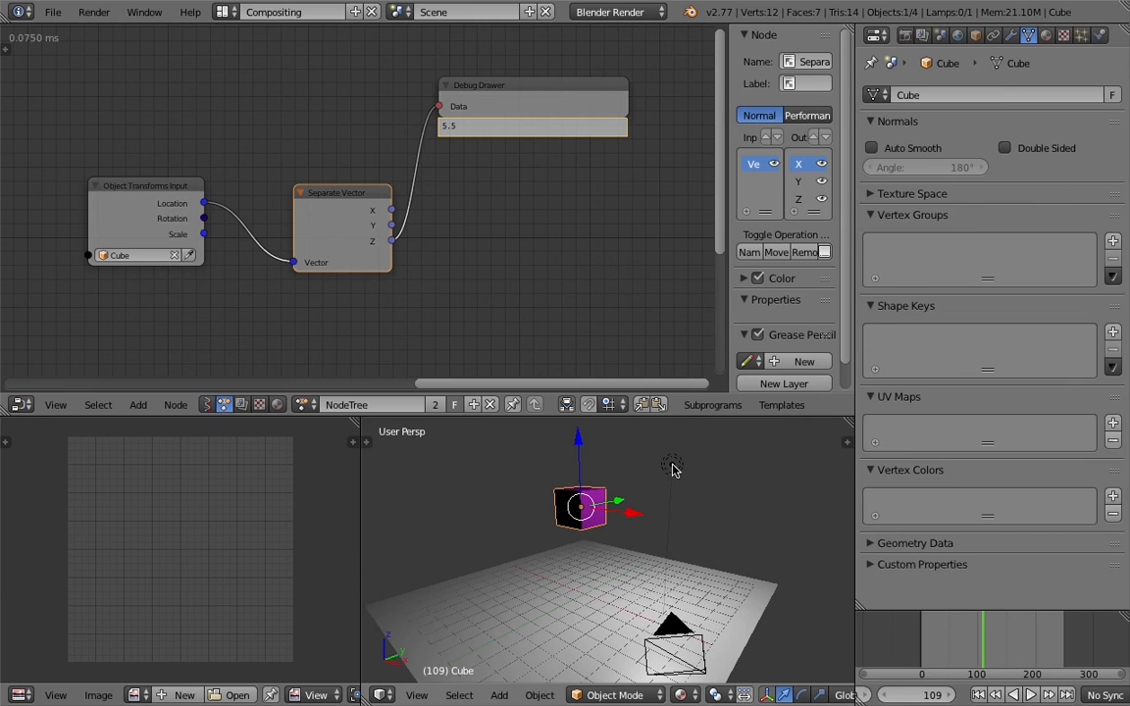
{"action": "right_click", "coordinate": [671, 468]}
{"action": "middle_click_drag", "start_coordinate": [639, 511], "coordinate": [625, 507]}
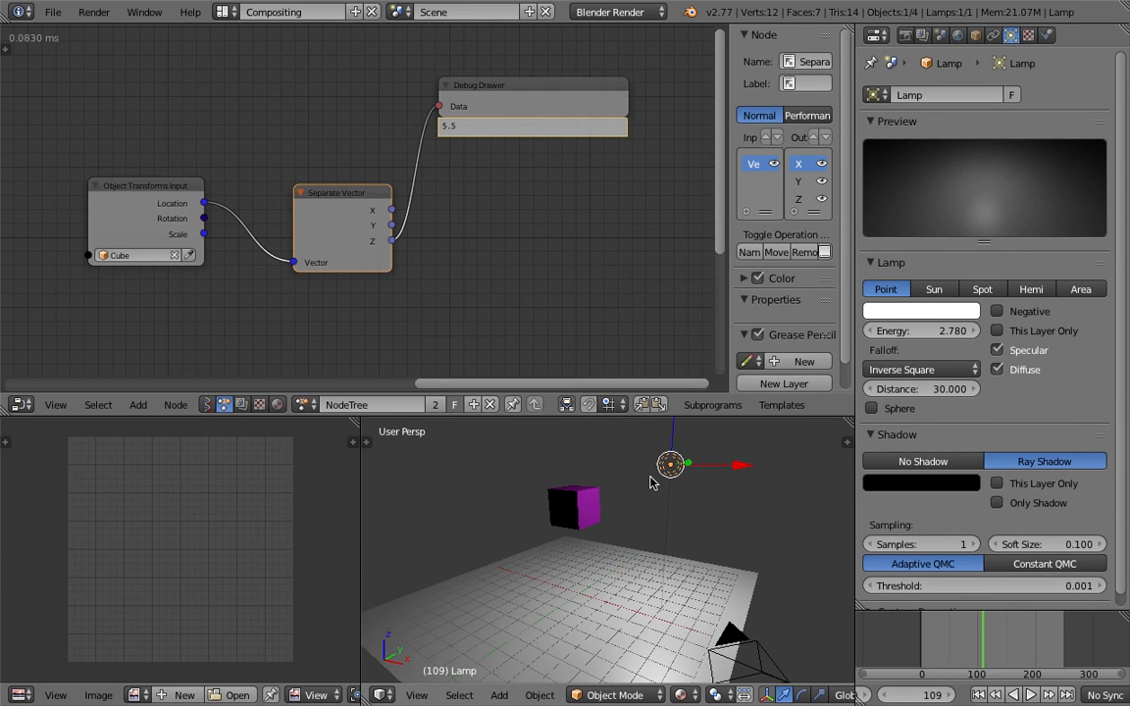
- Set the lamp's energy to about 1.89 and copy the data path of its Energy property
{"action": "middle_click_drag", "start_coordinate": [523, 285], "coordinate": [544, 265]}
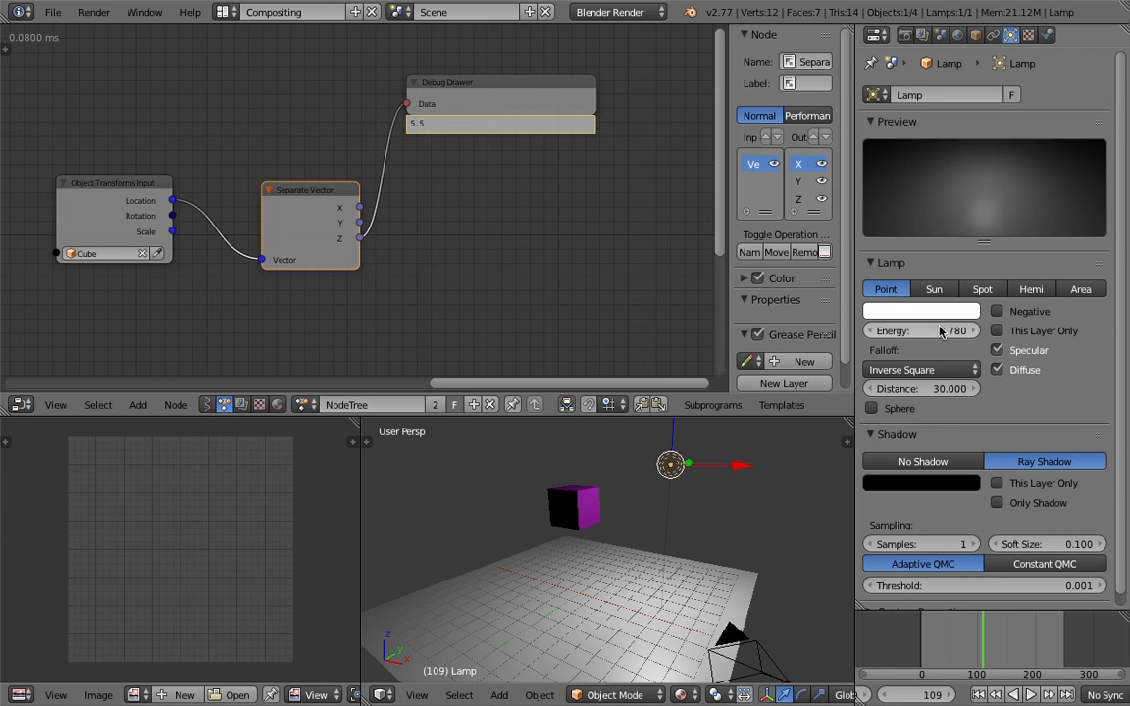
{"action": "scroll", "coordinate": [499, 261], "scroll_direction": "down", "scroll_amount": 2}
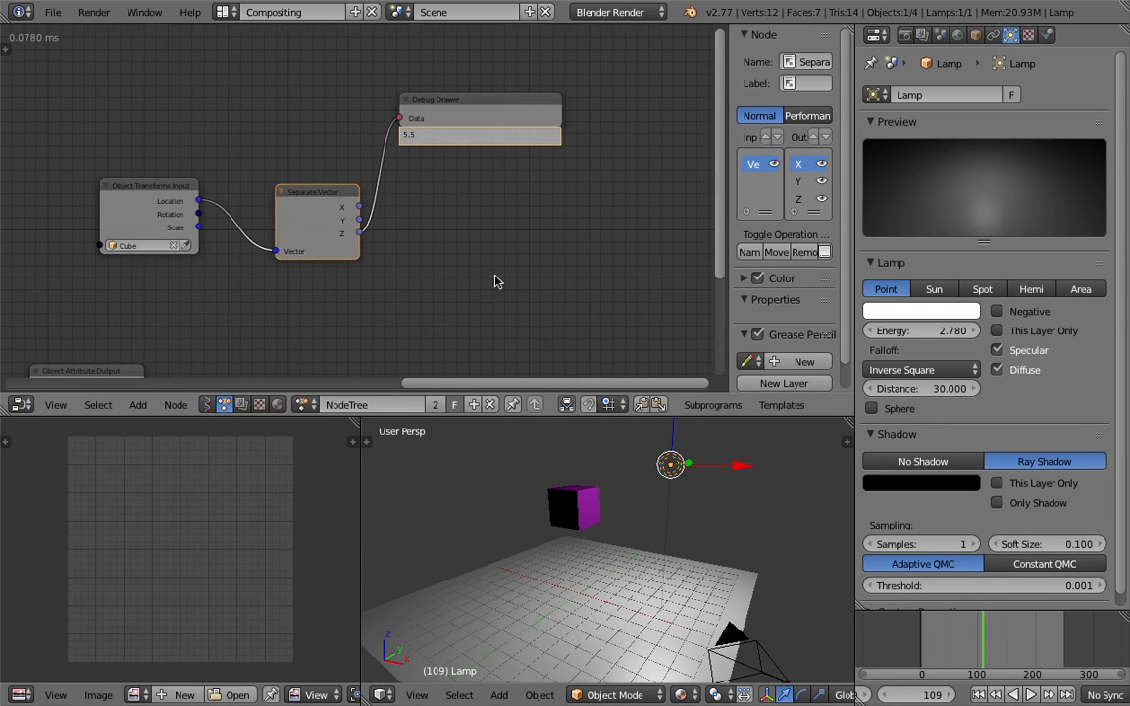
{"action": "scroll", "coordinate": [436, 239], "scroll_direction": "up", "scroll_amount": 1}
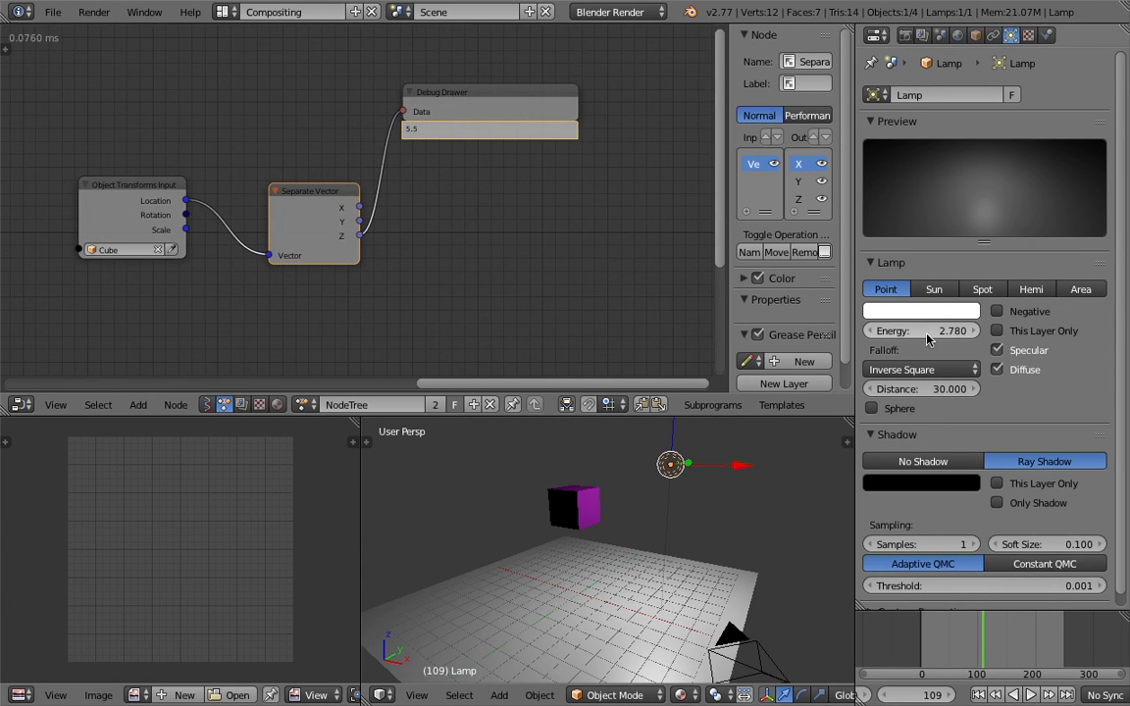
{"action": "mouse_move", "coordinate": [932, 331]}
{"action": "left_mouse_down"}
{"action": "mouse_move", "coordinate": [877, 331]}
{"action": "mouse_move", "coordinate": [942, 331]}
{"action": "mouse_move", "coordinate": [903, 331]}
{"action": "mouse_move", "coordinate": [927, 330]}
{"action": "left_mouse_up"}
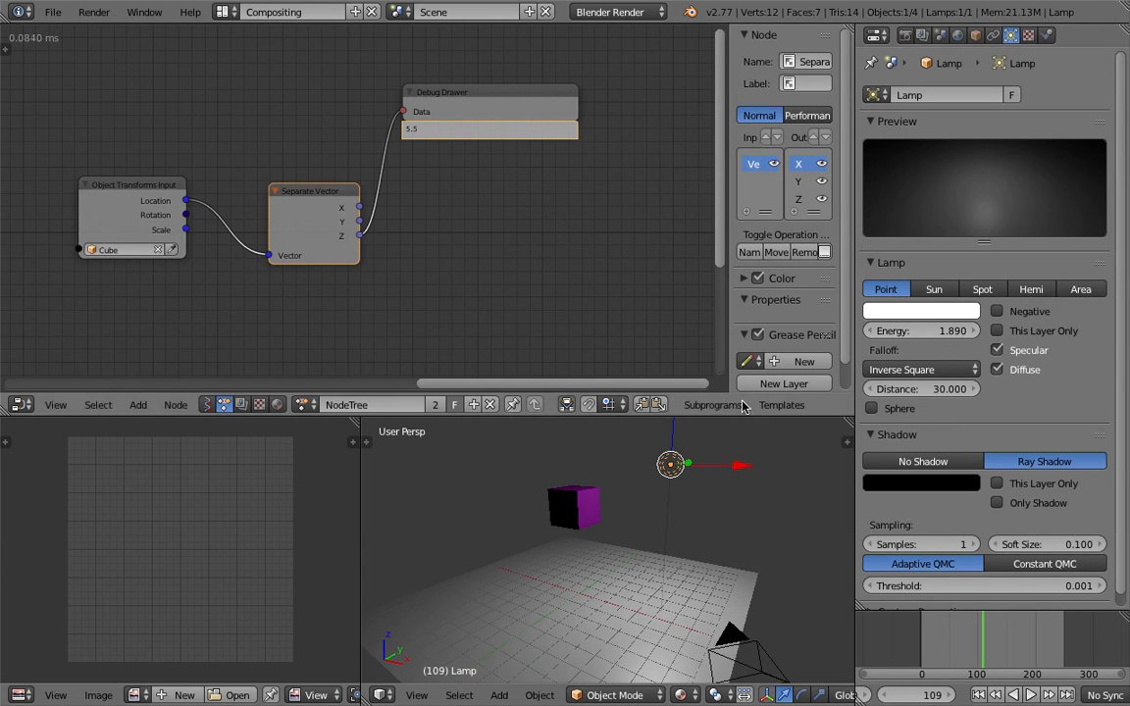
{"action": "right_click", "coordinate": [915, 331]}
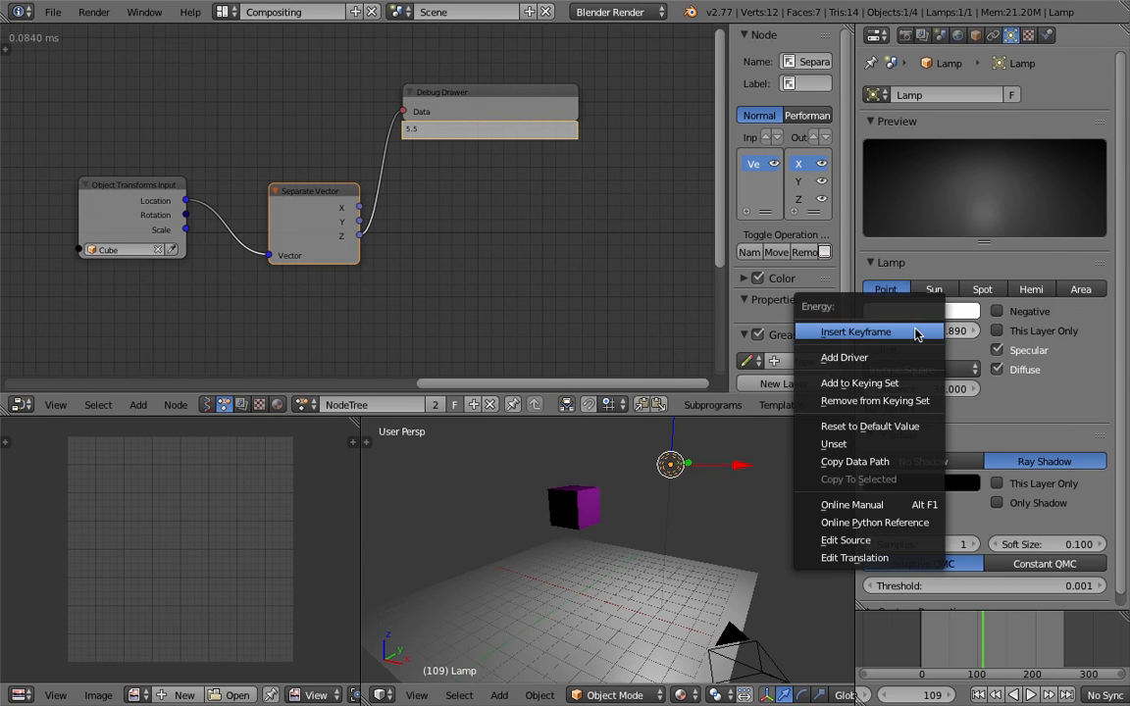
{"action": "left_click", "coordinate": [853, 461]}
- Add an Object Attribute Output node below the Debug Drawer, beyond the Separate Vector node
{"action": "middle_click_drag", "start_coordinate": [544, 236], "coordinate": [496, 230]}
{"action": "key", "text": "shift+a"}
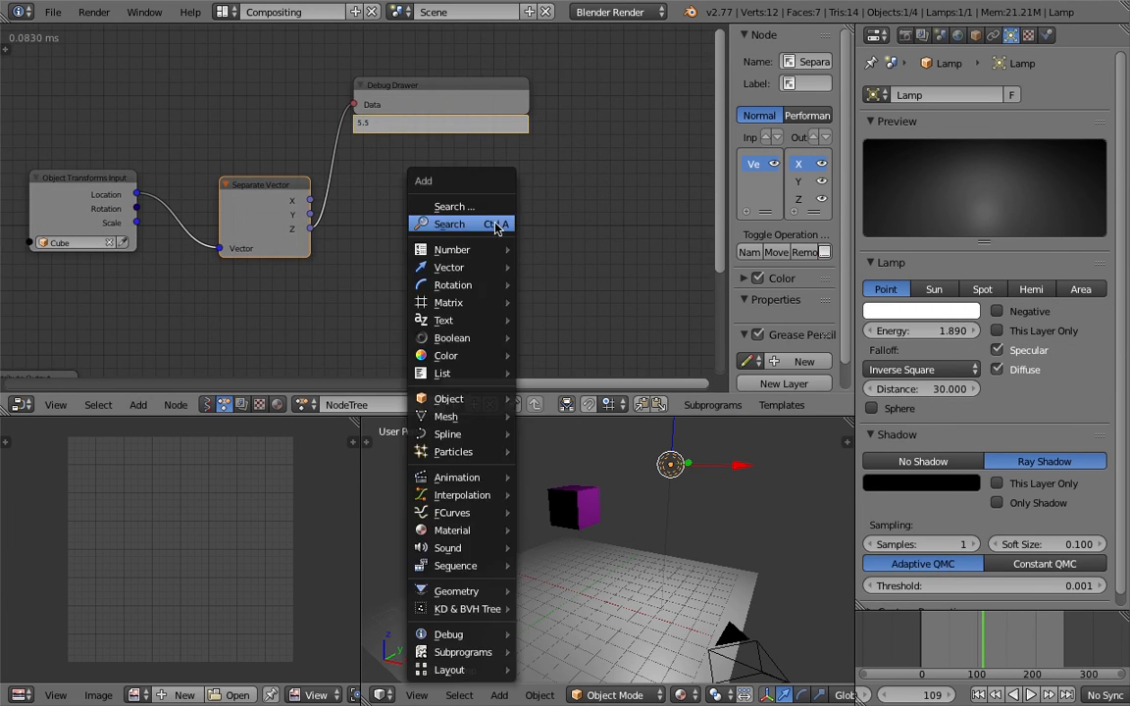
{"action": "left_click", "coordinate": [496, 225]}
{"action": "type", "text": "attr"}
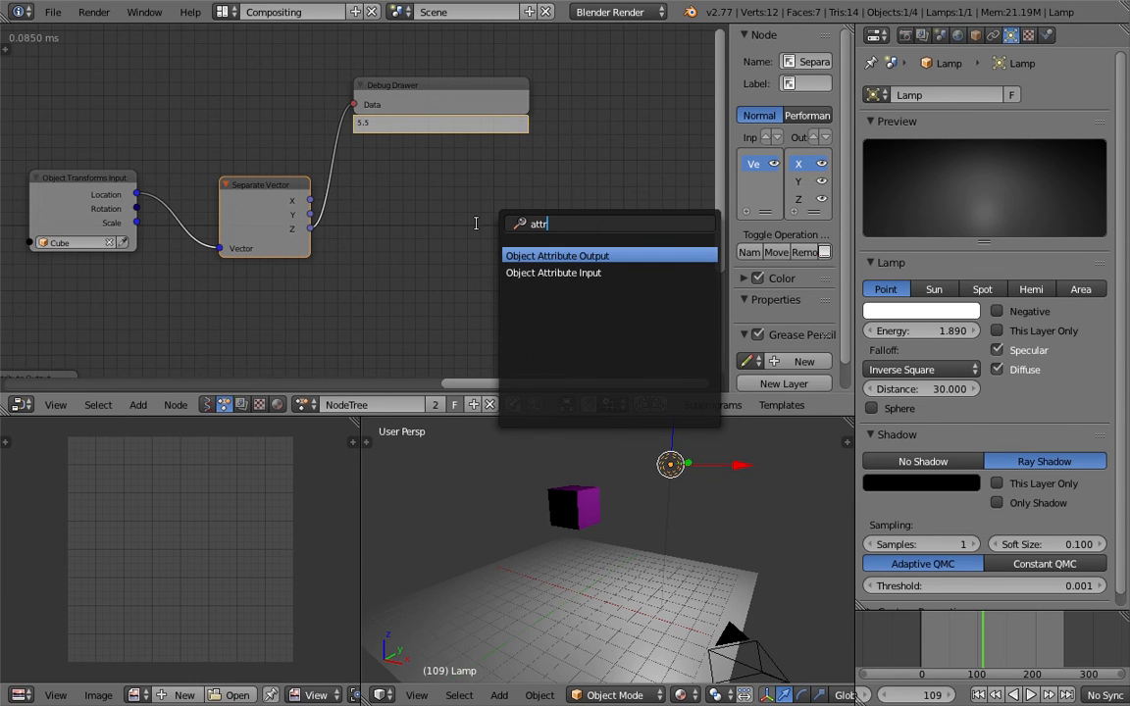
{"action": "key", "text": "Return"}
{"action": "left_click", "coordinate": [475, 224]}
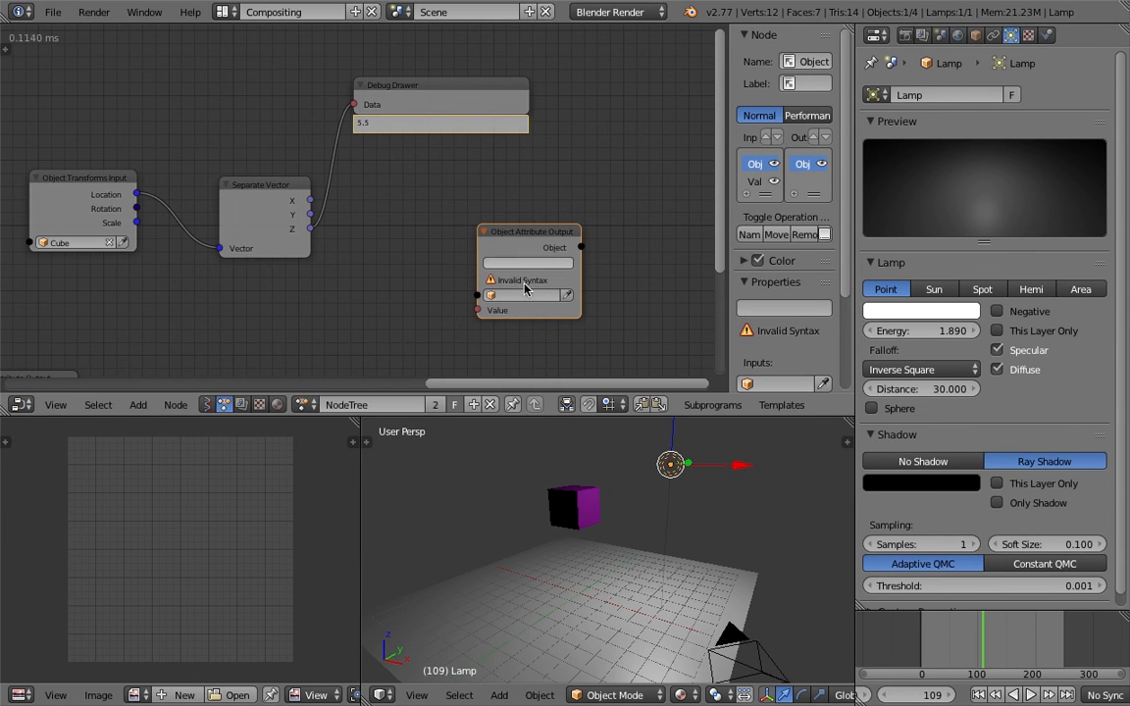
- Set the Object Attribute Output node's object to Lamp and its attribute to energy
{"action": "left_click", "coordinate": [527, 296]}
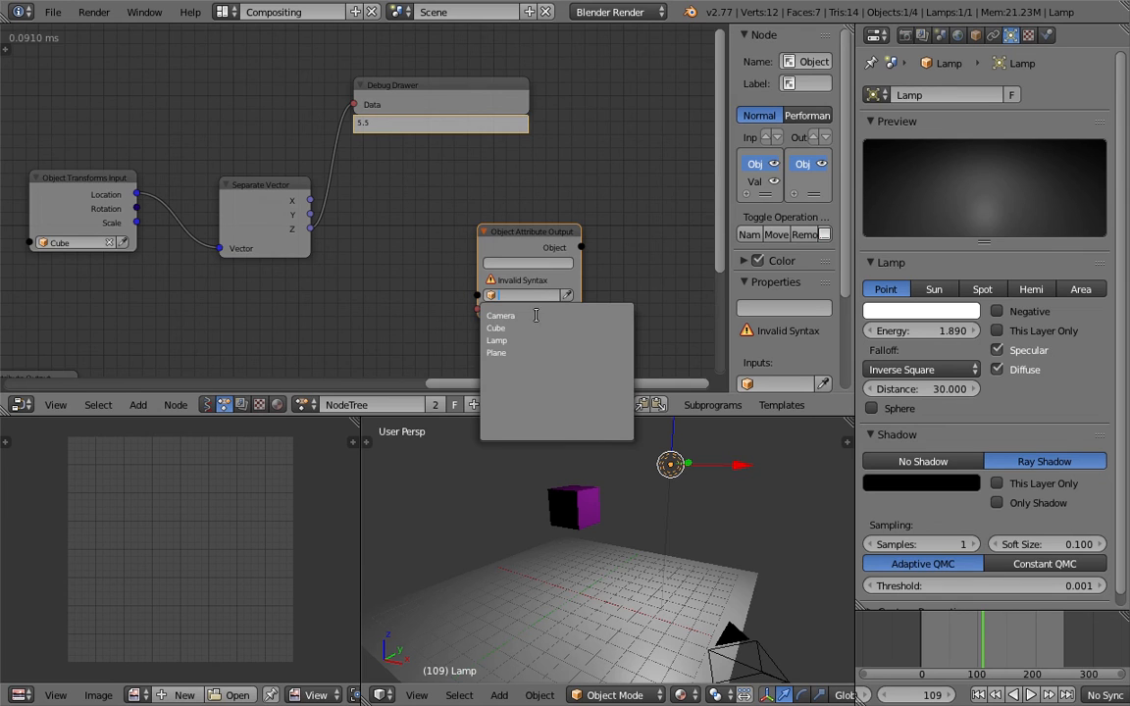
{"action": "left_click", "coordinate": [530, 341]}
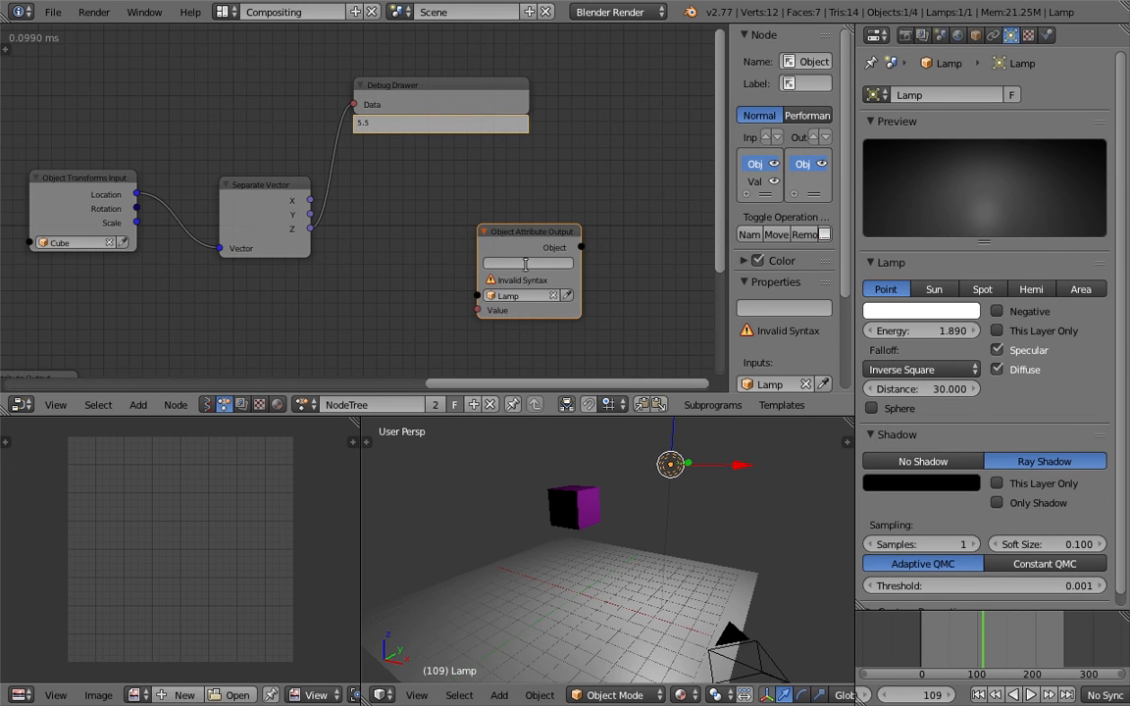
{"action": "key", "text": "Return"}
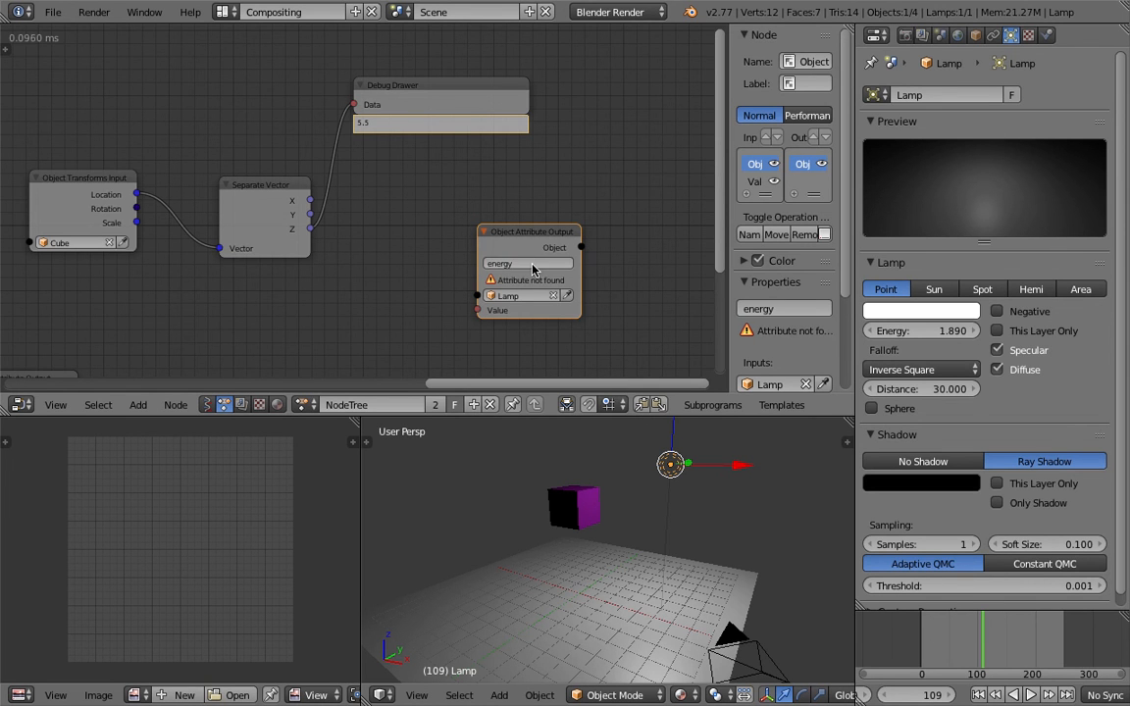
- Move the Object Attribute Output node farther from Separate Vector and link the Z output to its Value input
{"action": "left_click_drag", "start_coordinate": [510, 241], "coordinate": [530, 236]}
{"action": "scroll", "coordinate": [338, 211], "scroll_direction": "up", "scroll_amount": 1}
{"action": "left_click_drag", "start_coordinate": [308, 231], "coordinate": [506, 311]}
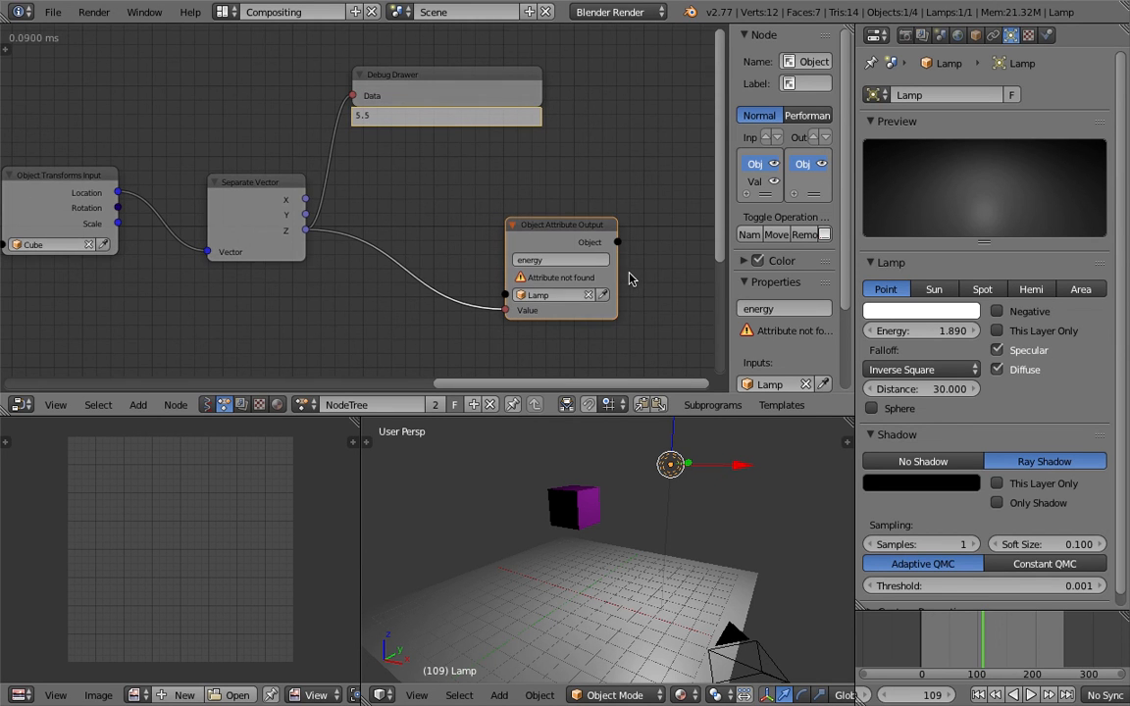
- Change the lamp's energy to 1.830 and expand the Info editor to read the logged property path
{"action": "middle_click_drag", "start_coordinate": [602, 204], "coordinate": [602, 222]}
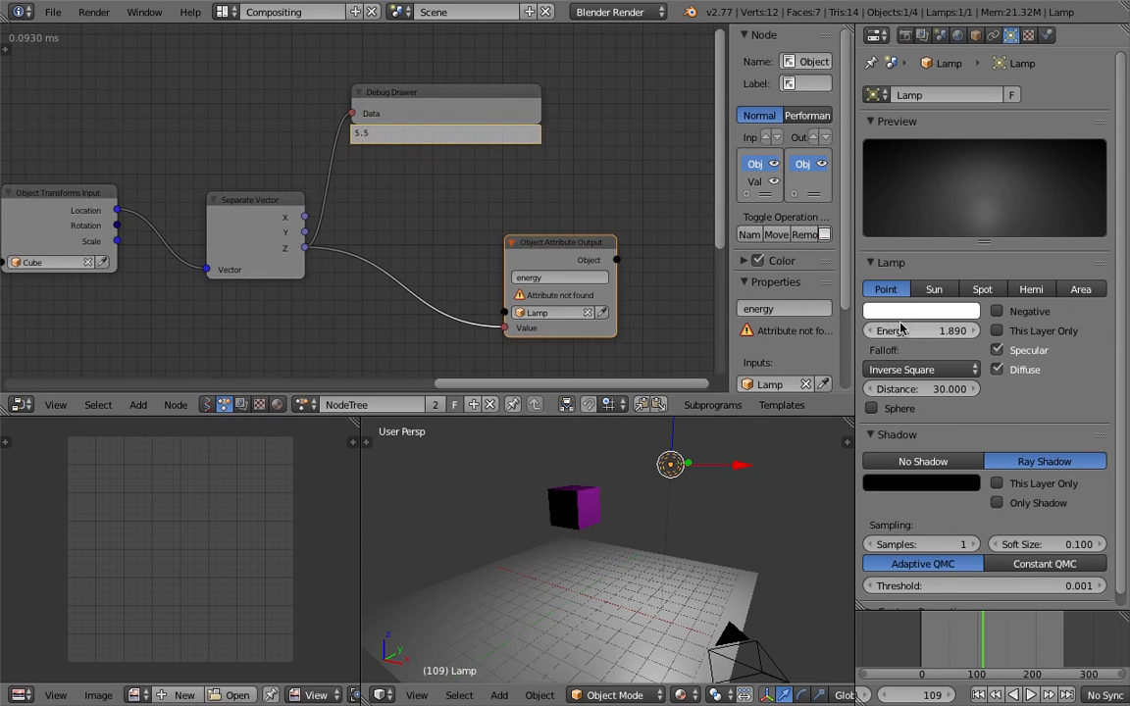
{"action": "left_click_drag", "start_coordinate": [922, 338], "coordinate": [922, 338]}
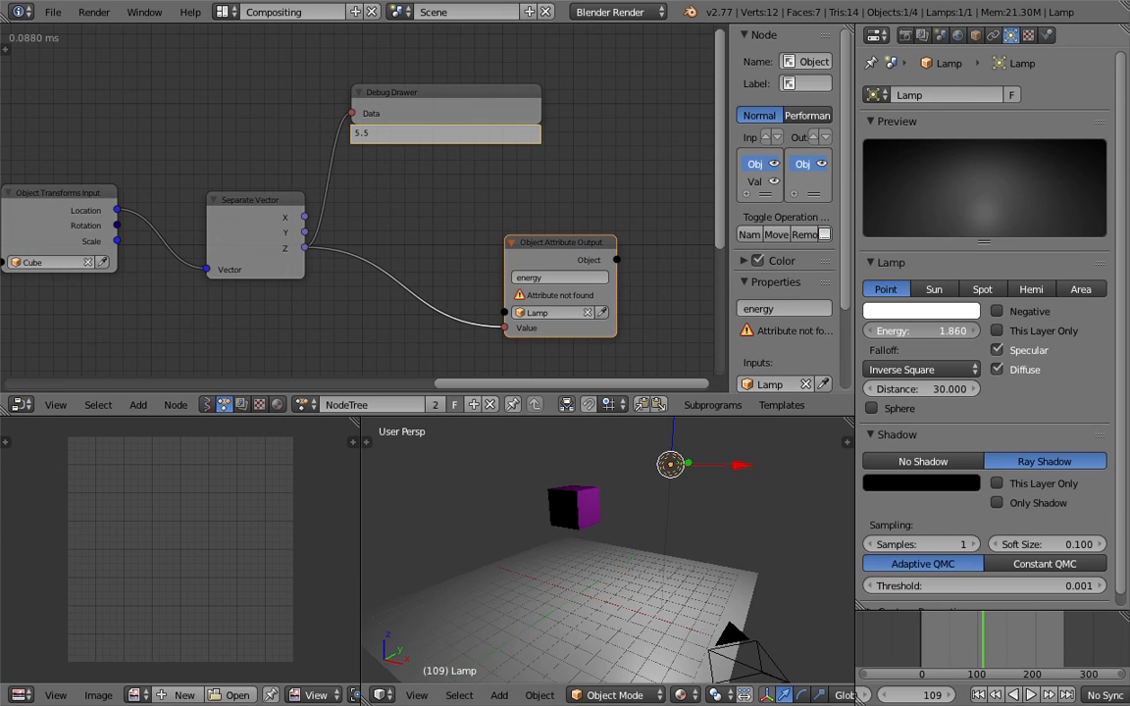
{"action": "left_click_drag", "start_coordinate": [619, 26], "coordinate": [621, 123]}
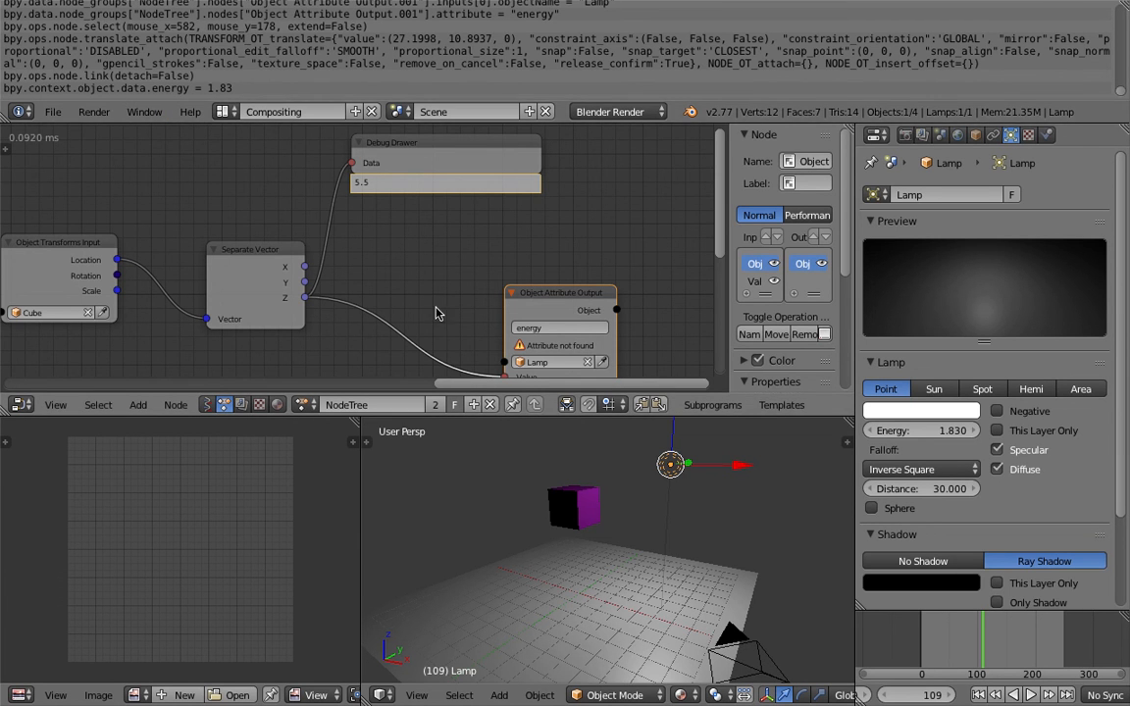
- Change the Object Attribute Output node's attribute path to data.energy
{"action": "middle_click_drag", "start_coordinate": [469, 271], "coordinate": [465, 249]}
{"action": "left_click", "coordinate": [537, 312]}
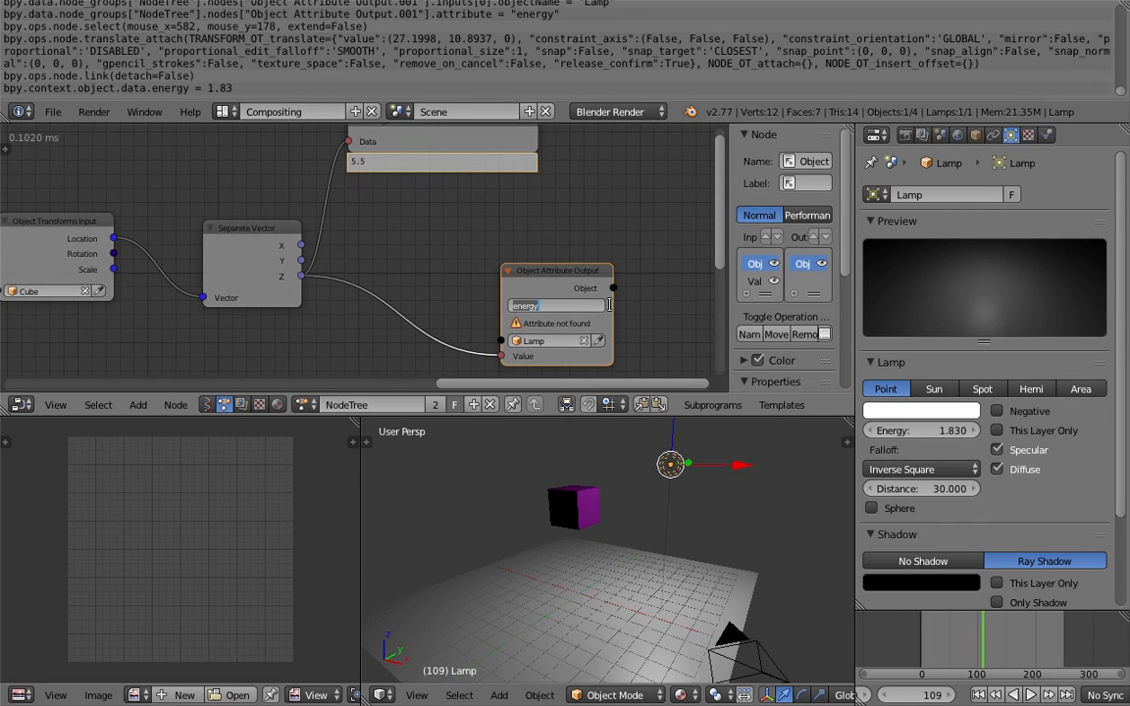
{"action": "type", "text": "data."}
{"action": "key", "text": "Return"}
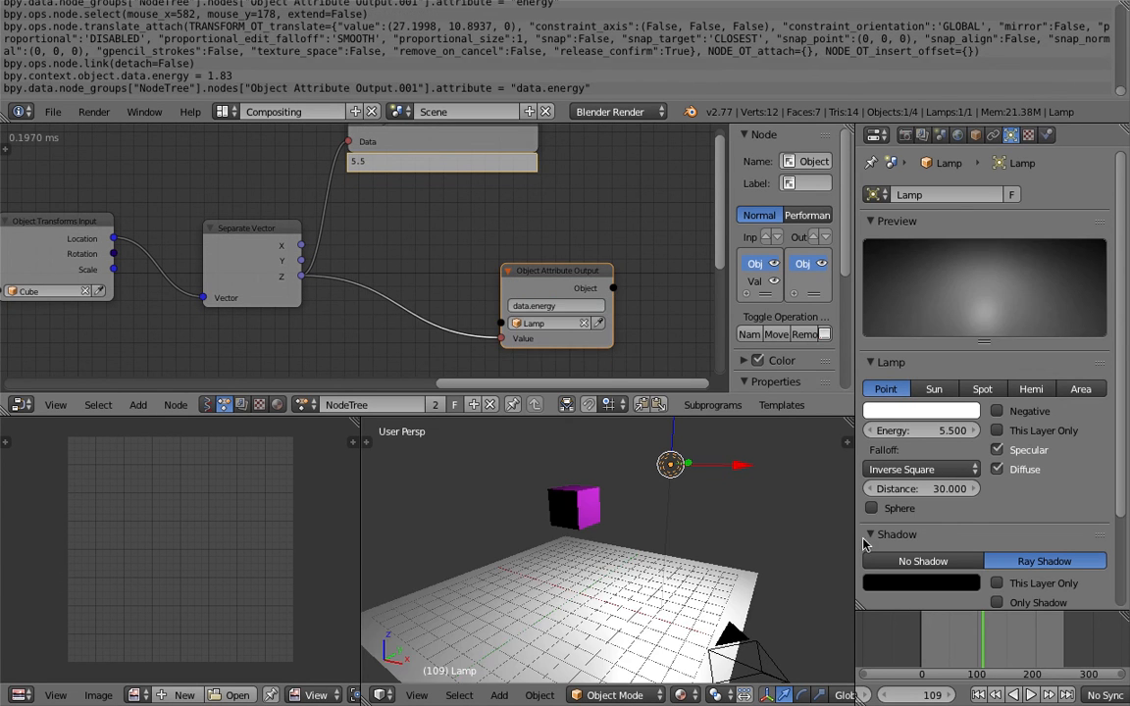
- Play the animation and scrub the timeline to examine how the lamp's energy responds to the cube's Z height
{"action": "key", "text": "alt+a"}
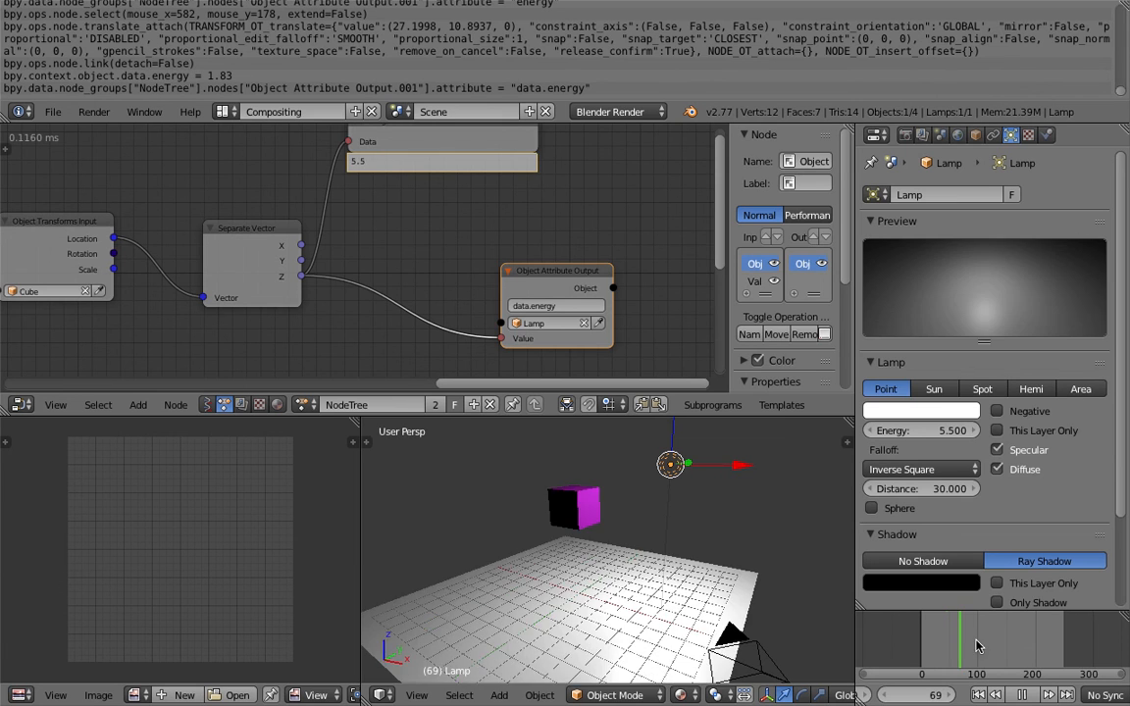
{"action": "left_click_drag", "start_coordinate": [993, 647], "coordinate": [936, 650]}
{"action": "key", "text": "Escape"}
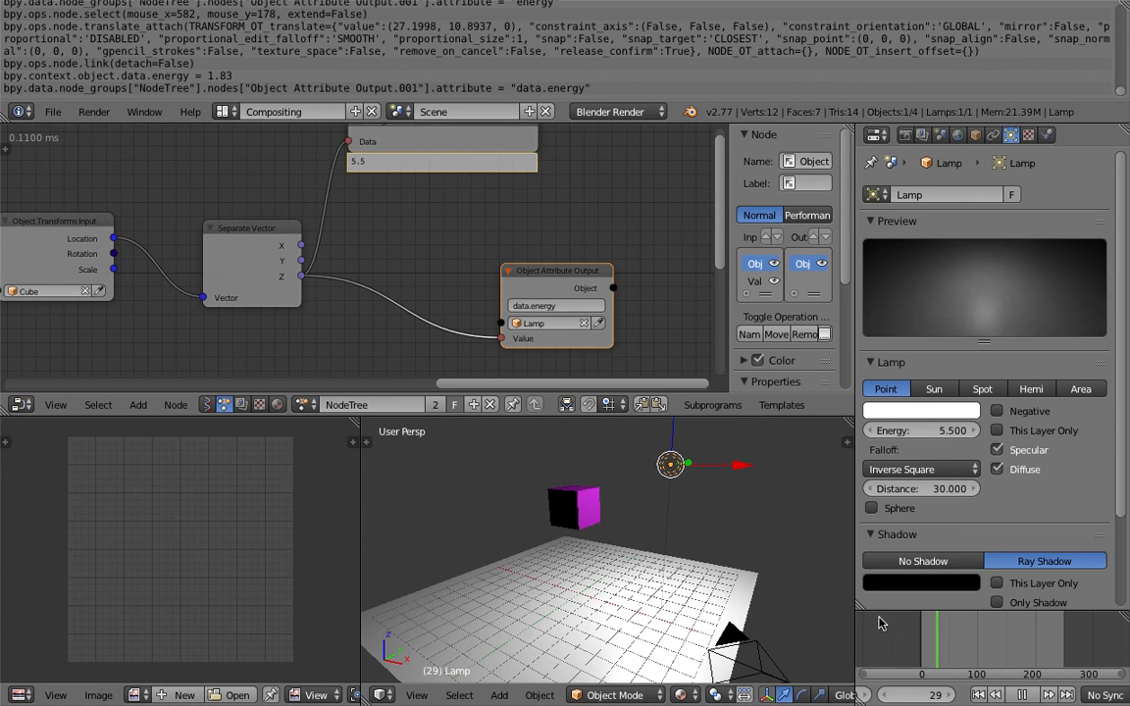
{"action": "middle_click_drag", "start_coordinate": [626, 528], "coordinate": [625, 533]}
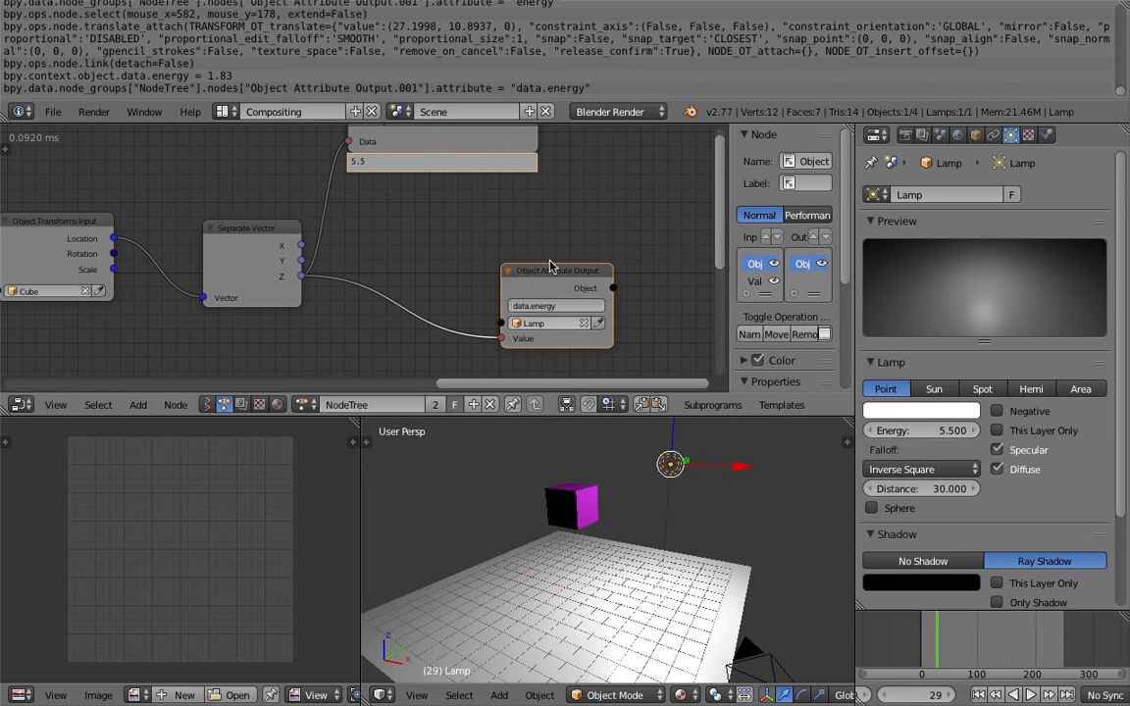
- Move the Object Attribute Output node farther from Separate Vector and collapse the Info editor back to its header
{"action": "left_click_drag", "start_coordinate": [580, 266], "coordinate": [608, 267]}
{"action": "middle_click_drag", "start_coordinate": [459, 238], "coordinate": [437, 234]}
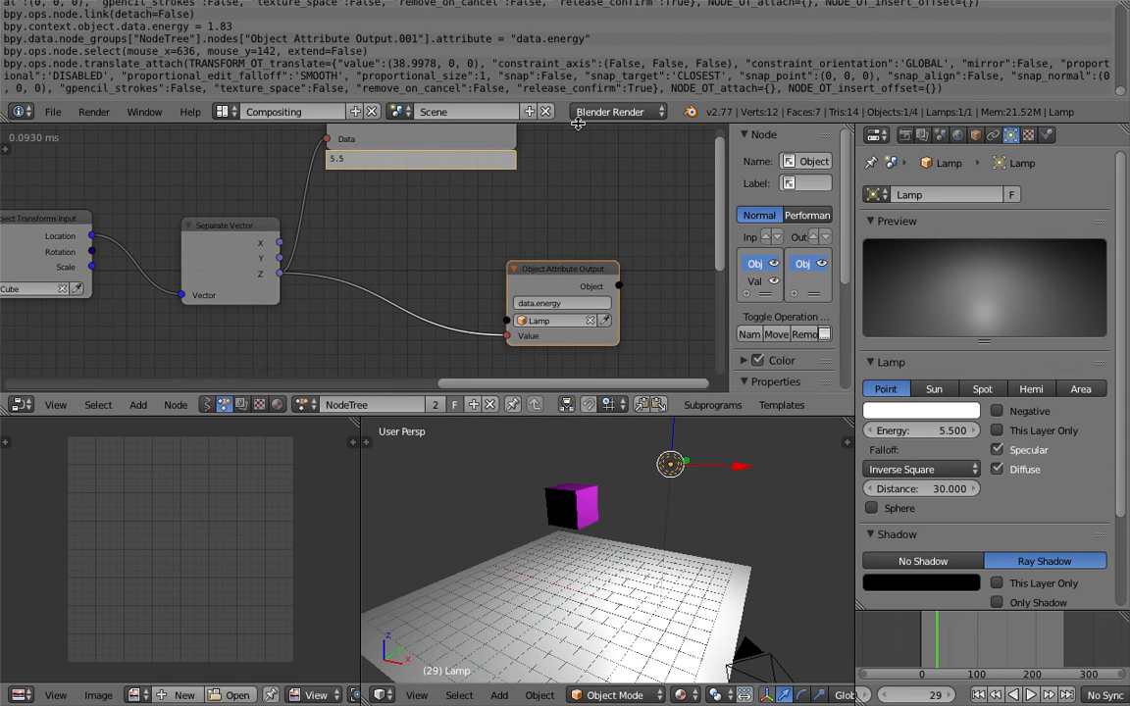
{"action": "left_click_drag", "start_coordinate": [579, 122], "coordinate": [585, 6]}
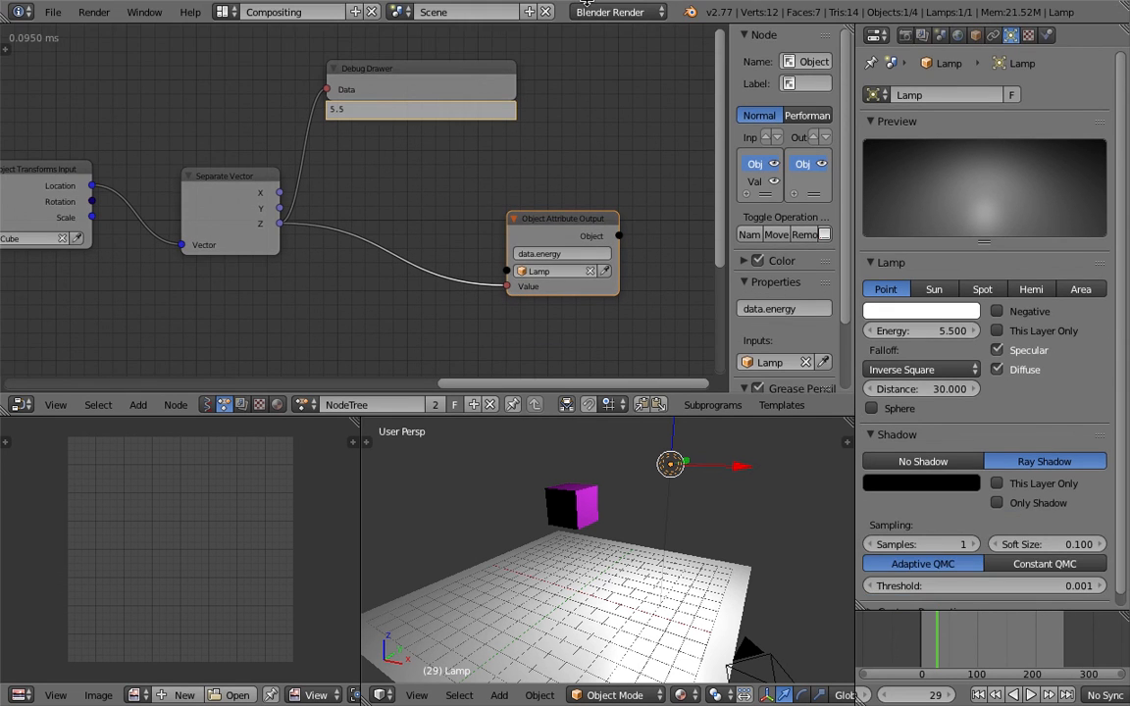
- Add a Boolean Input node before the Object Attribute Output node and link its Boolean output to the Value input
{"action": "middle_click_drag", "start_coordinate": [516, 190], "coordinate": [508, 198]}
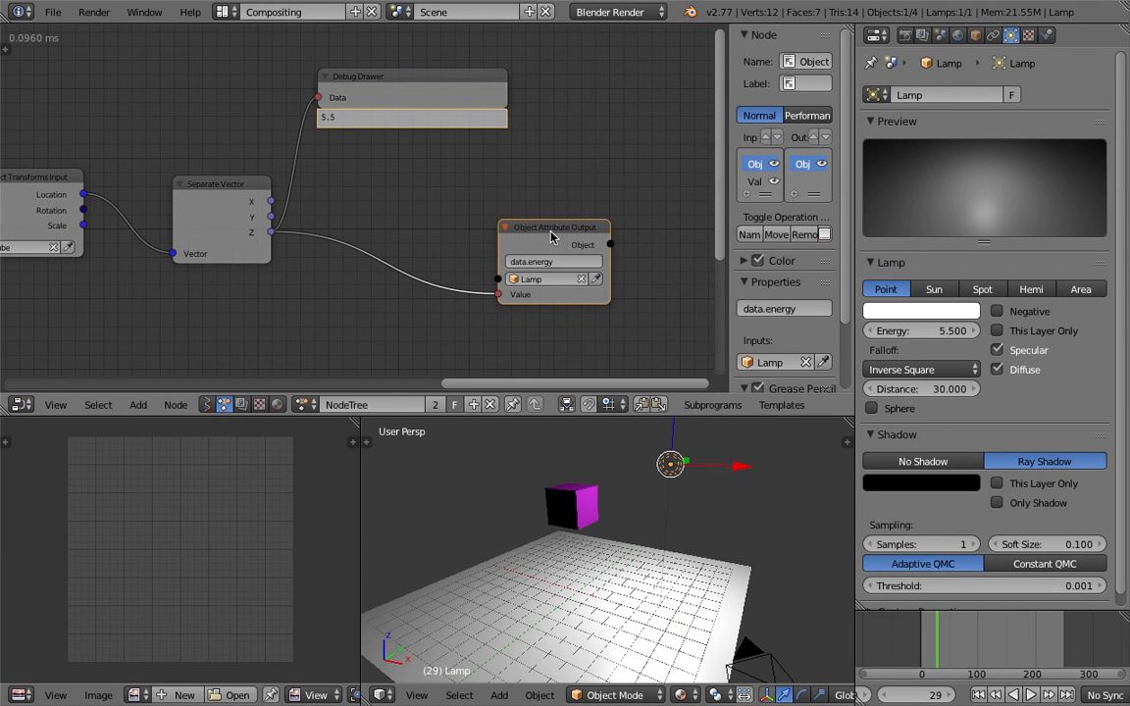
{"action": "key", "text": "shift+a"}
{"action": "left_click", "coordinate": [462, 214]}
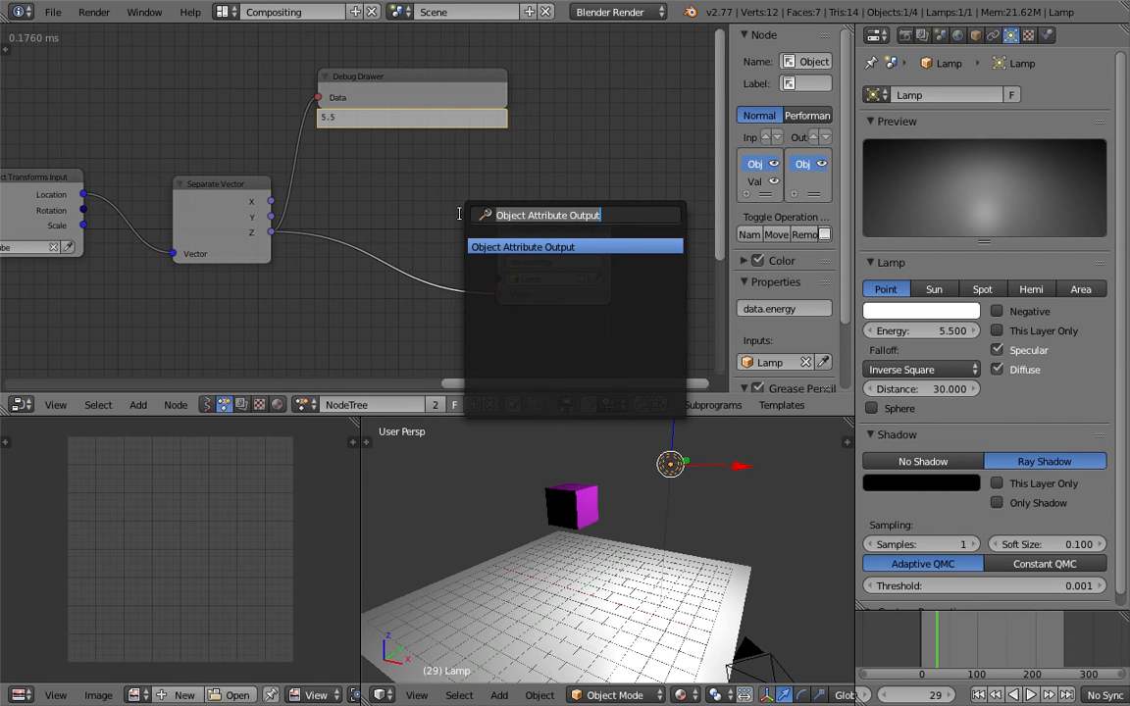
{"action": "type", "text": "boolea"}
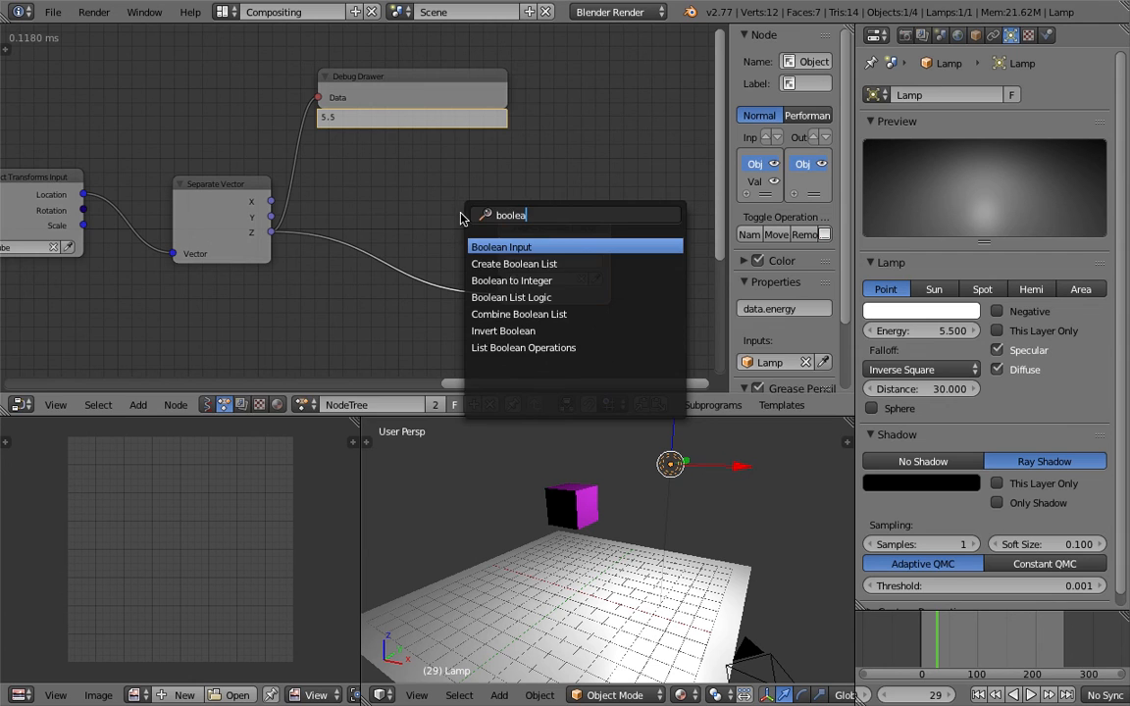
{"action": "key", "text": "Return"}
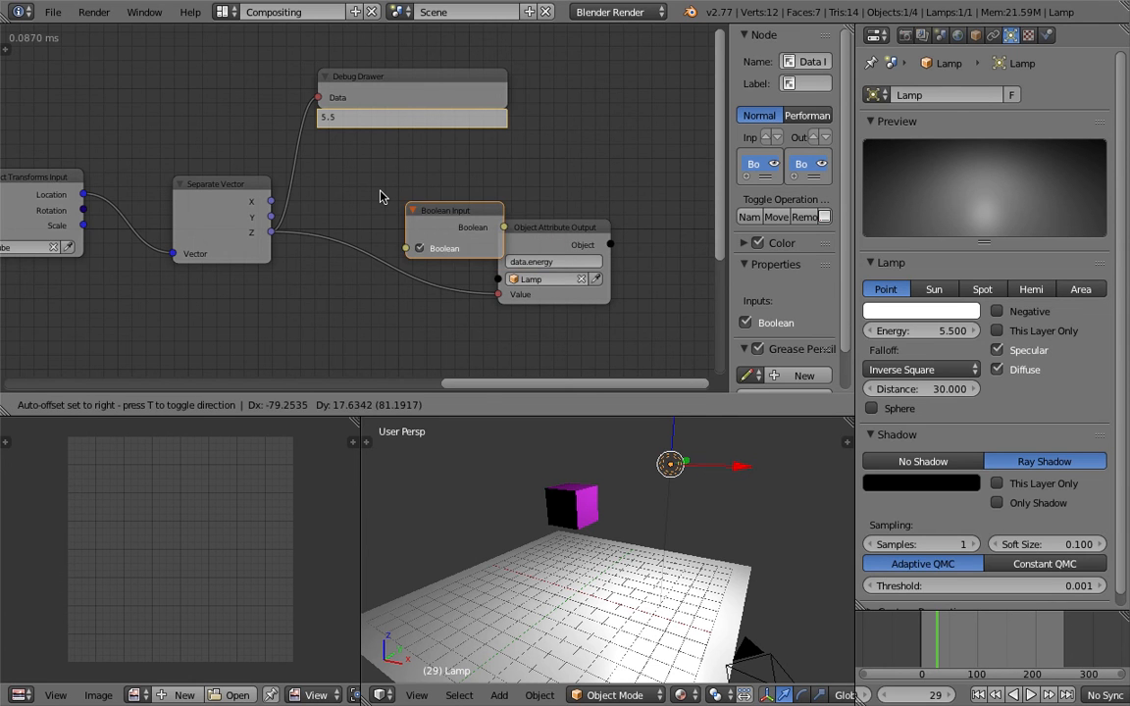
{"action": "left_click", "coordinate": [373, 189]}
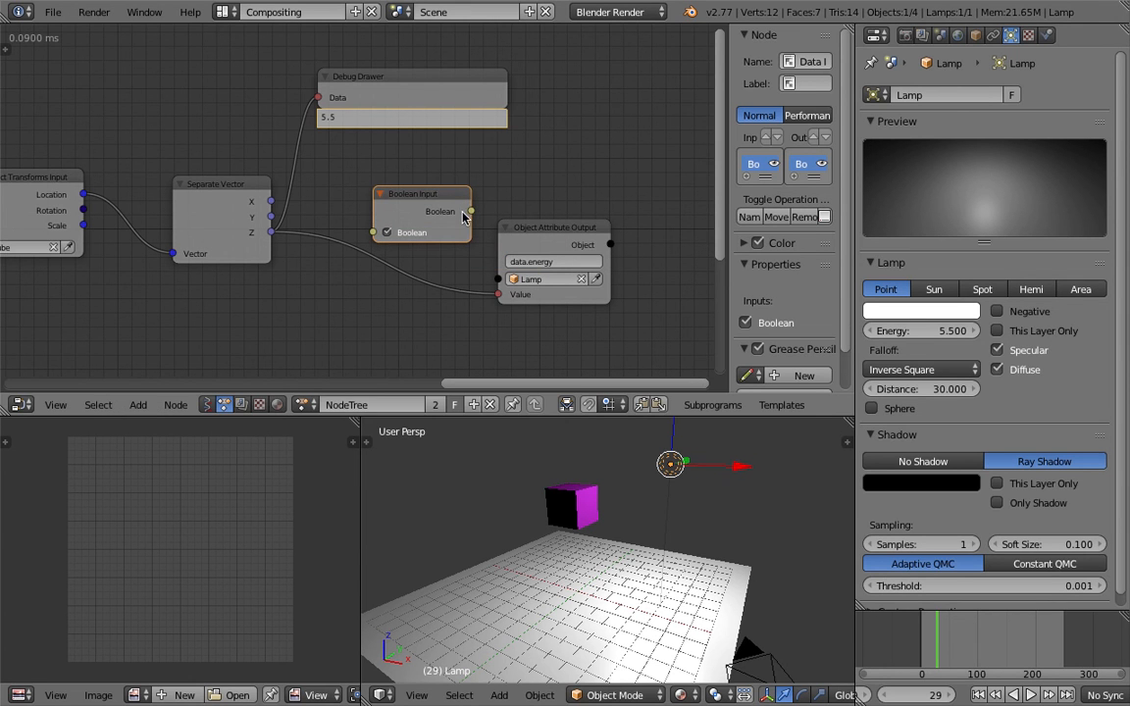
{"action": "left_click_drag", "start_coordinate": [472, 211], "coordinate": [498, 297]}
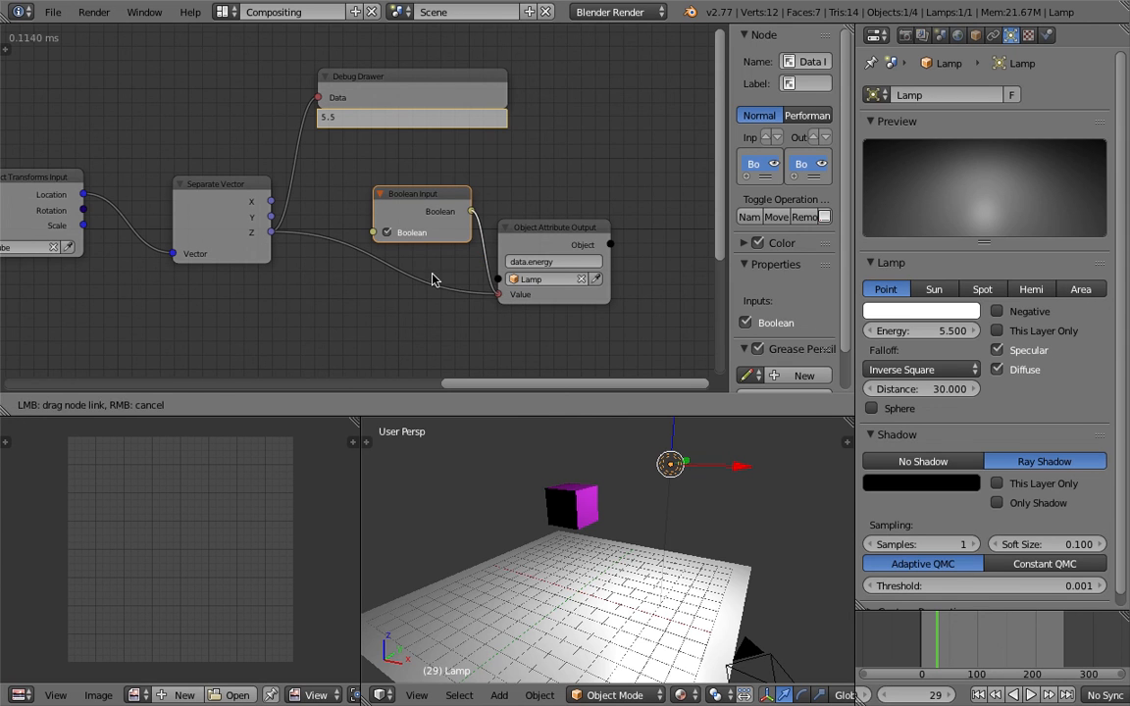
- Toggle the Boolean Input value off and on to test switching the lamp, leaving it enabled
{"action": "left_click", "coordinate": [388, 233]}
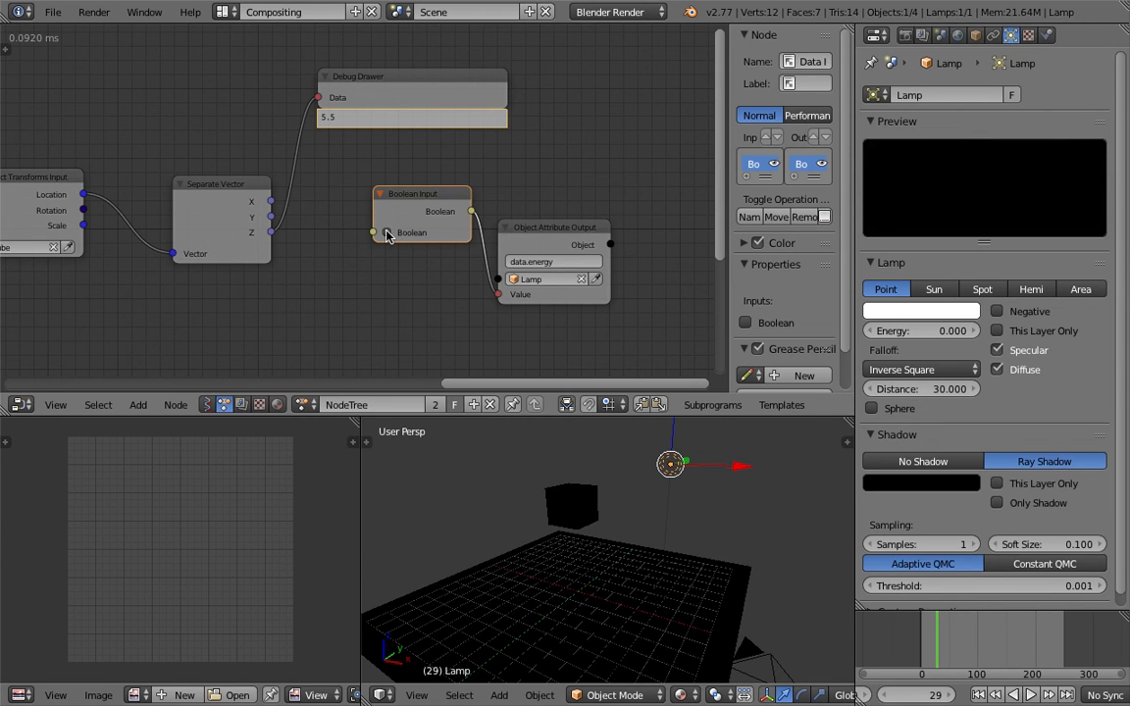
{"action": "left_click", "coordinate": [388, 234]}
{"action": "left_click", "coordinate": [387, 233]}
{"action": "key", "text": "ctrl+z"}
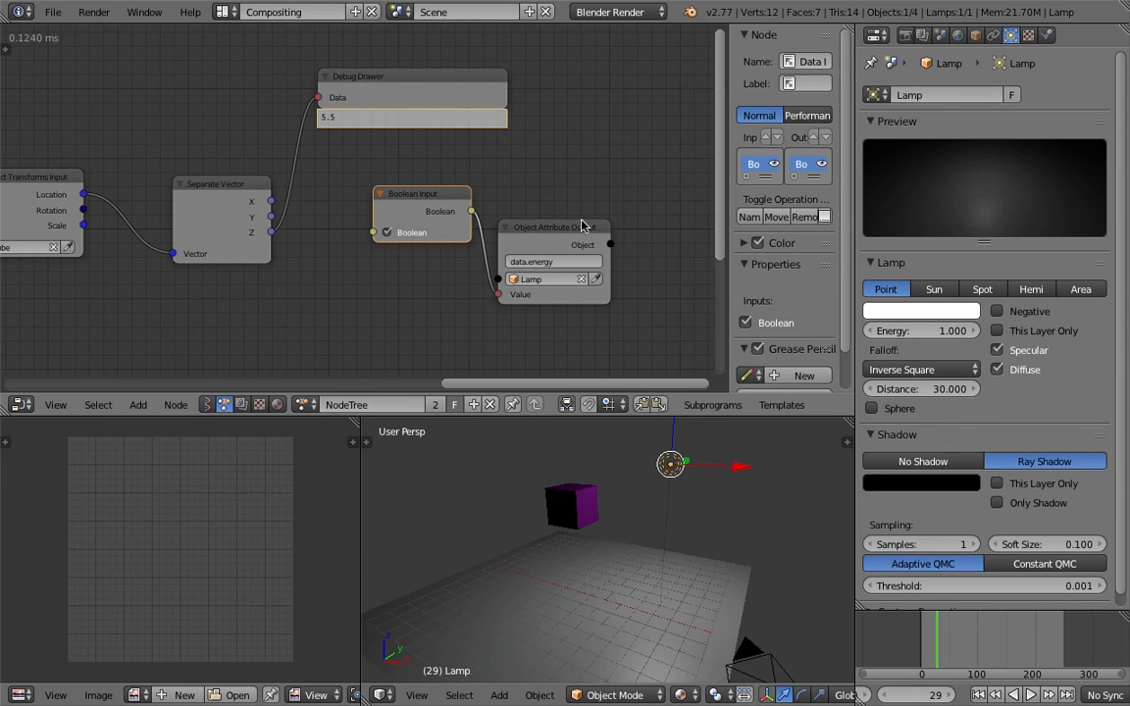
- Space out the Object Attribute Output and Boolean Input nodes, placing Boolean Input lower beside the Value input
{"action": "left_click", "coordinate": [597, 225]}
{"action": "left_click_drag", "start_coordinate": [597, 225], "coordinate": [611, 225]}
{"action": "left_click_drag", "start_coordinate": [444, 203], "coordinate": [443, 262]}
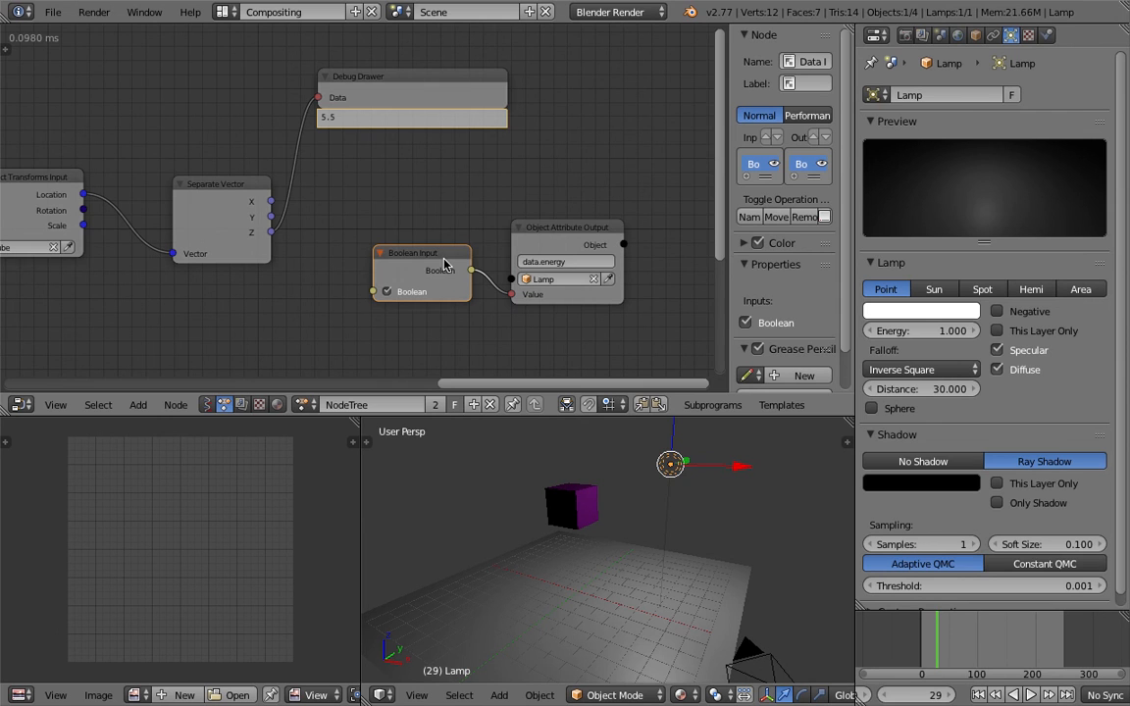
{"action": "left_click", "coordinate": [581, 229]}
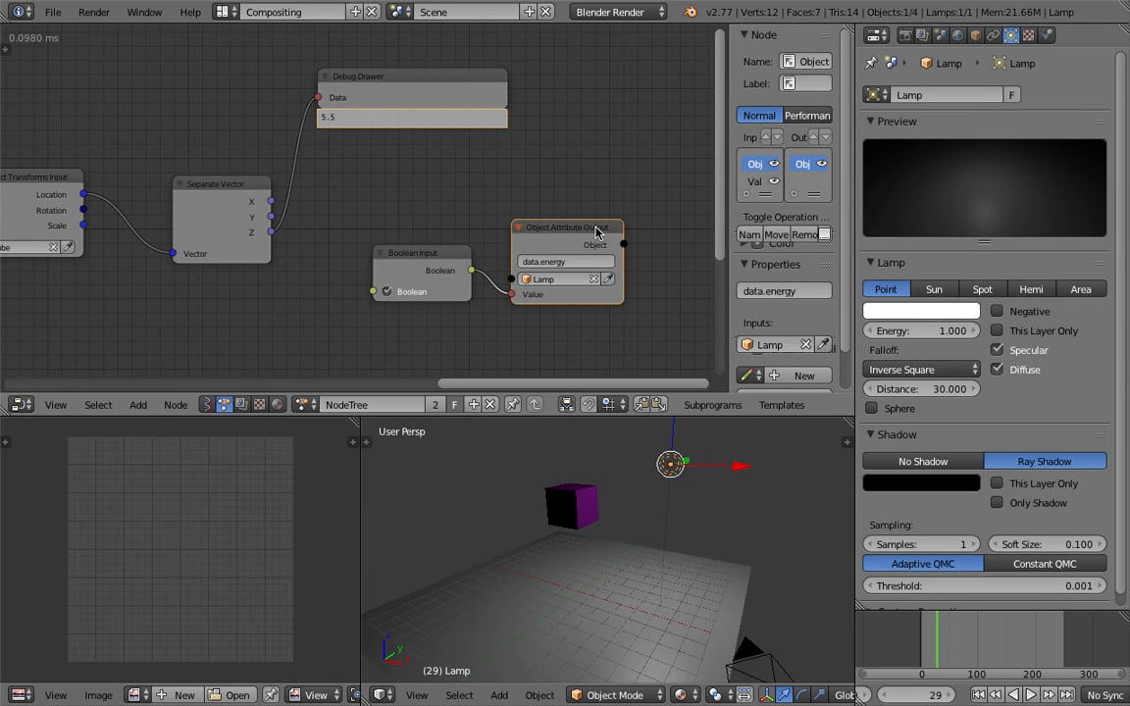
- Toggle the Boolean Input to retest the lamp, leaving it enabled, and spread the Boolean Input and Object Attribute Output nodes farther apart
{"action": "left_click_drag", "start_coordinate": [596, 232], "coordinate": [596, 231]}
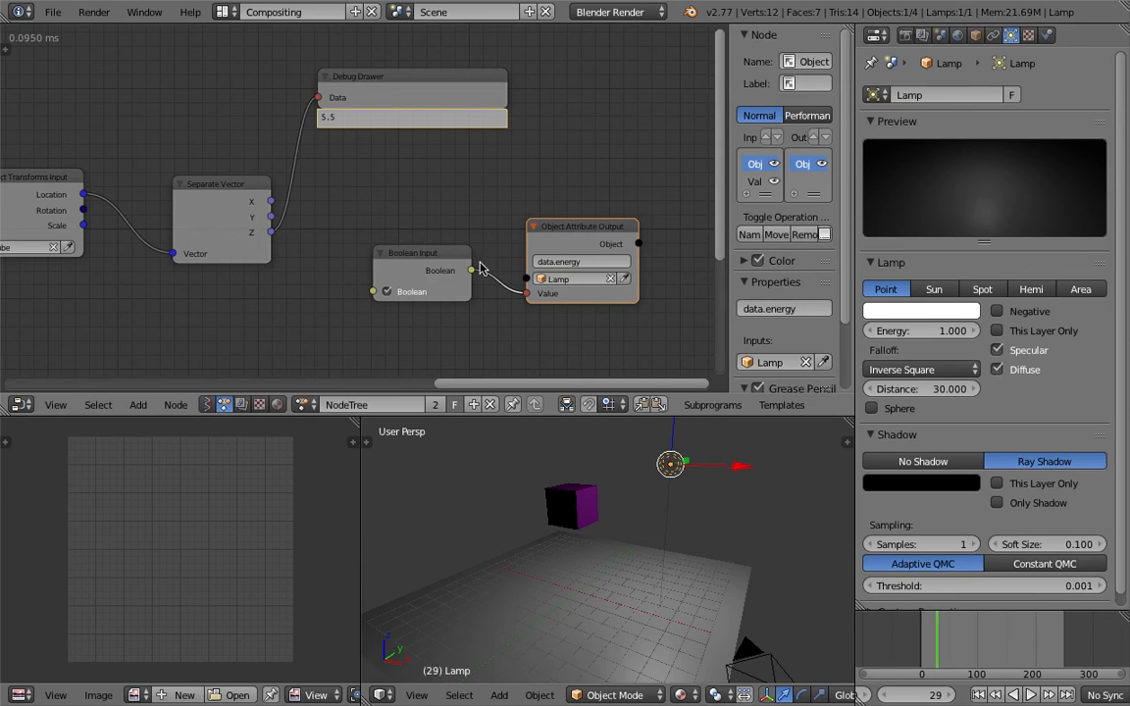
{"action": "left_click", "coordinate": [387, 291]}
{"action": "left_click", "coordinate": [387, 292]}
{"action": "left_click", "coordinate": [386, 292]}
{"action": "left_click", "coordinate": [387, 292]}
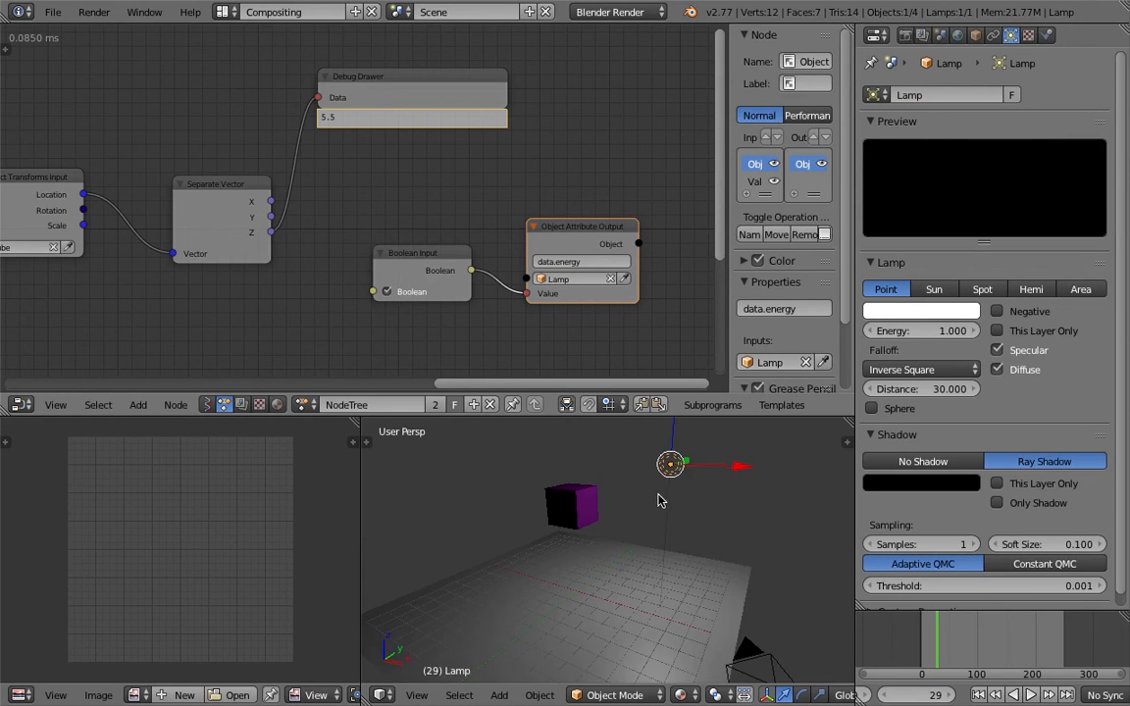
{"action": "left_click", "coordinate": [388, 292]}
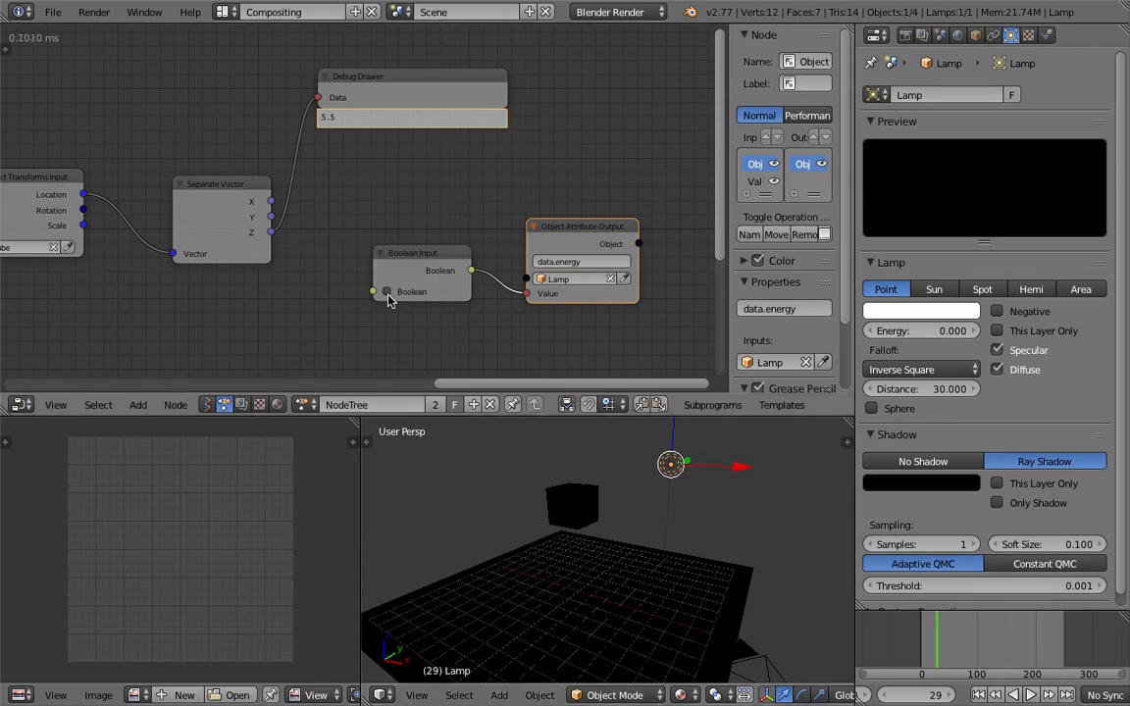
{"action": "left_click", "coordinate": [387, 292]}
{"action": "left_click_drag", "start_coordinate": [434, 258], "coordinate": [413, 287]}
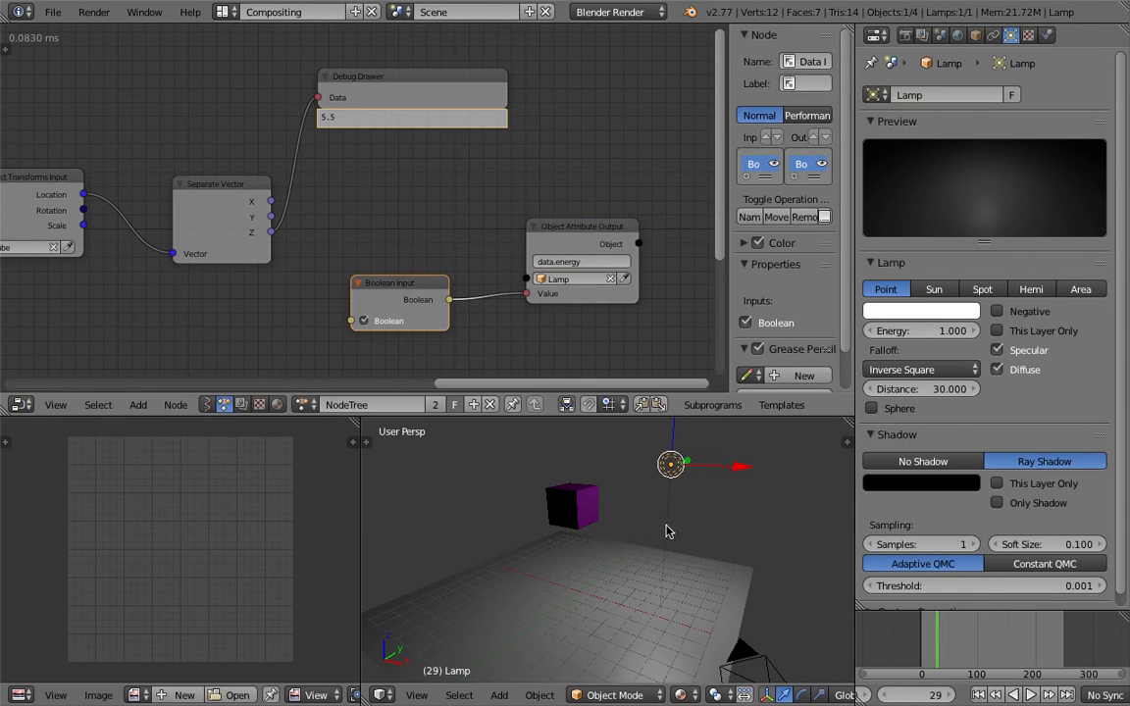
- Select the cube in the 3D view and delete the Debug Drawer node from the node tree
{"action": "middle_click_drag", "start_coordinate": [644, 527], "coordinate": [624, 519]}
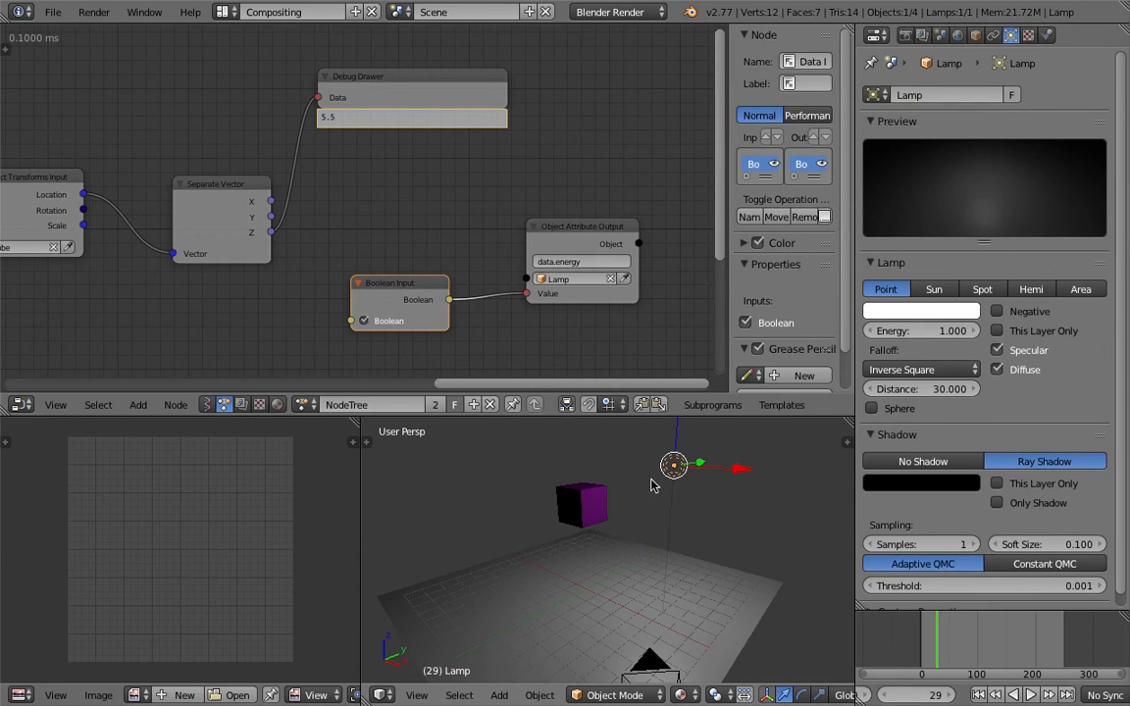
{"action": "right_click", "coordinate": [597, 509]}
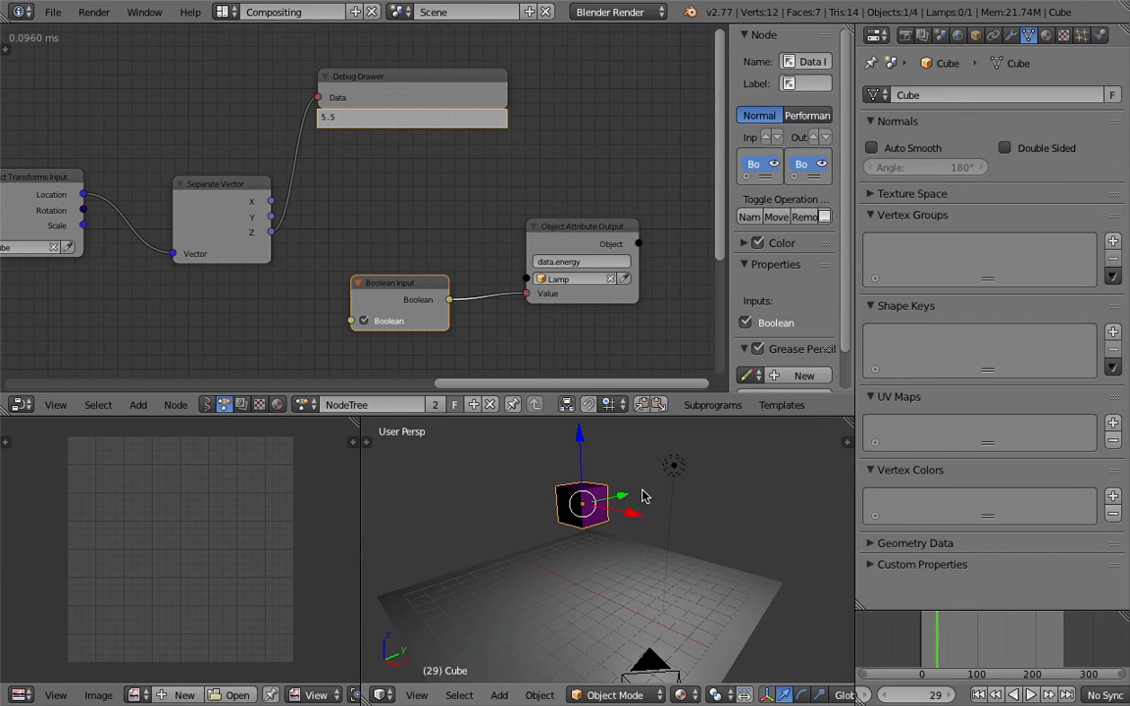
{"action": "left_click", "coordinate": [422, 89]}
{"action": "key", "text": "x"}
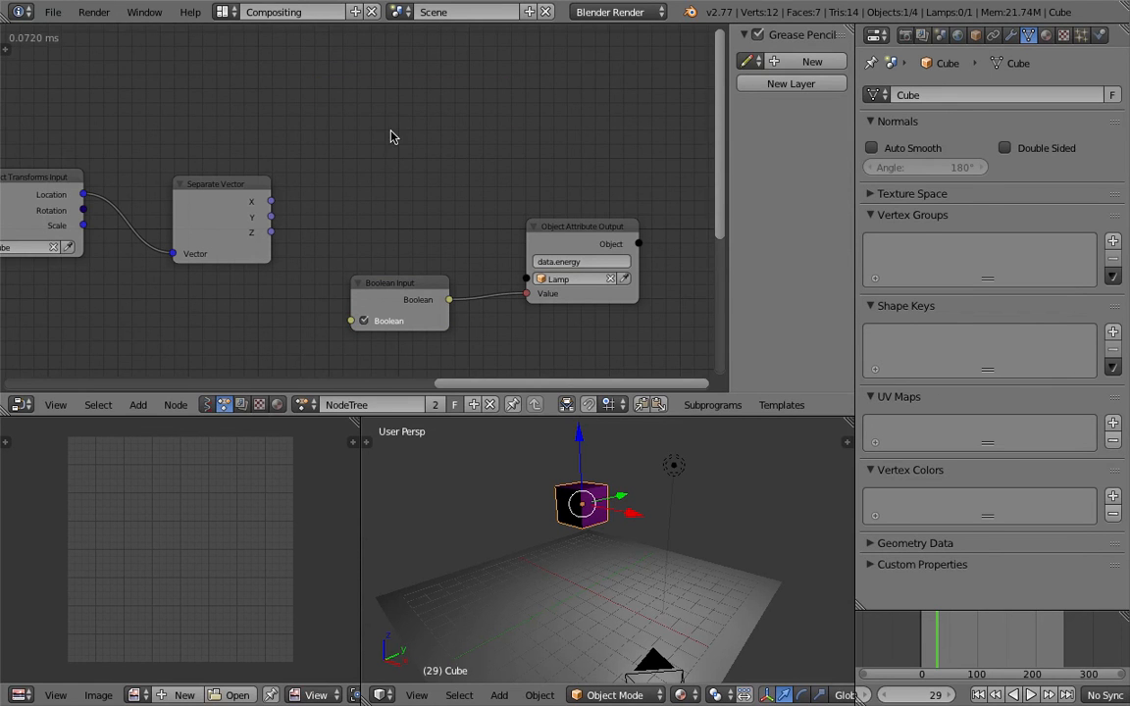
- Add an Expression node above the Boolean Input node and shift Separate Vector slightly farther away from it
{"action": "middle_click_drag", "start_coordinate": [391, 130], "coordinate": [388, 128]}
{"action": "key", "text": "shift+a"}
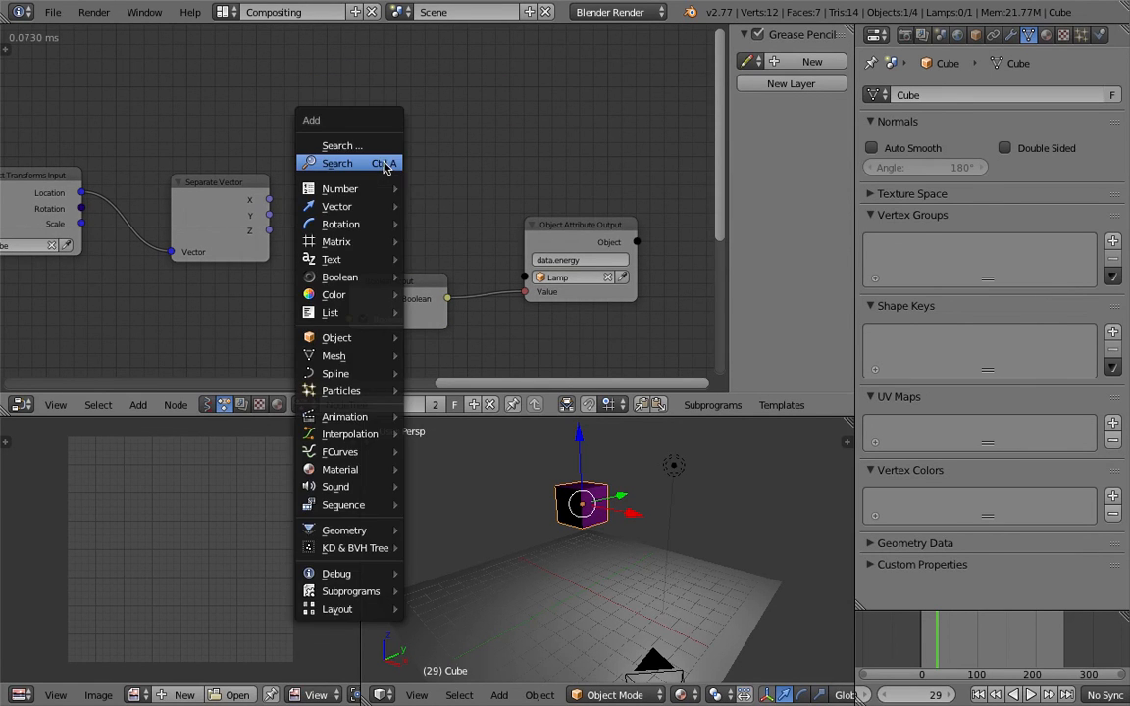
{"action": "left_click", "coordinate": [382, 163]}
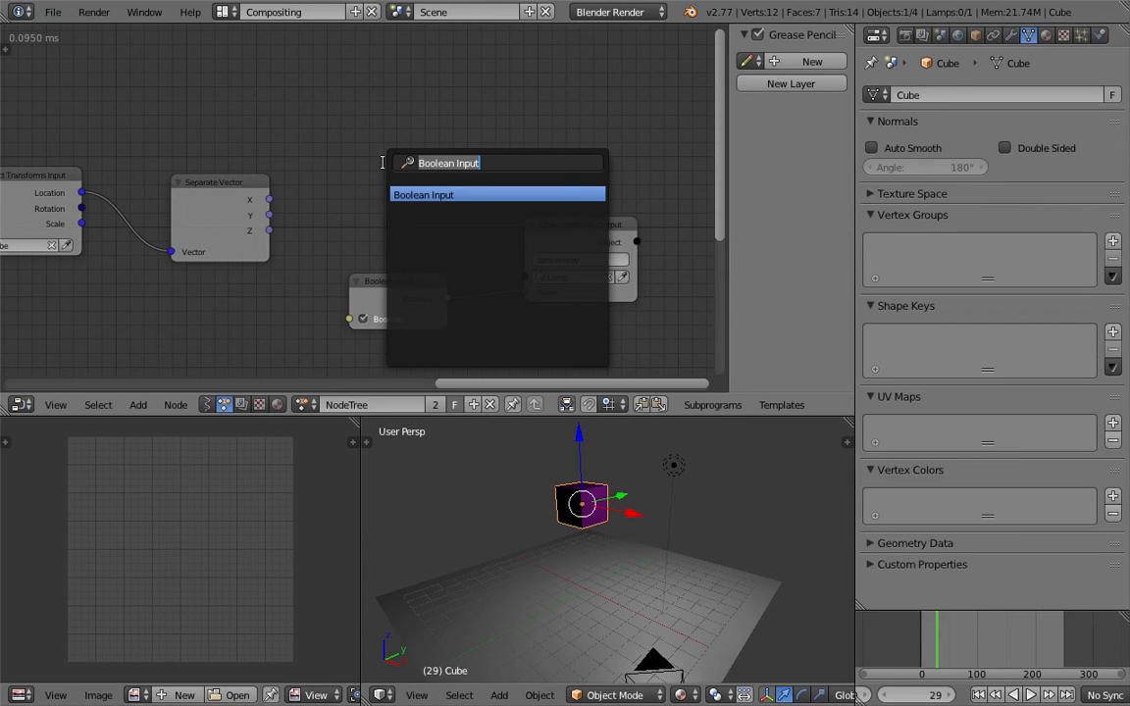
{"action": "type", "text": "expr"}
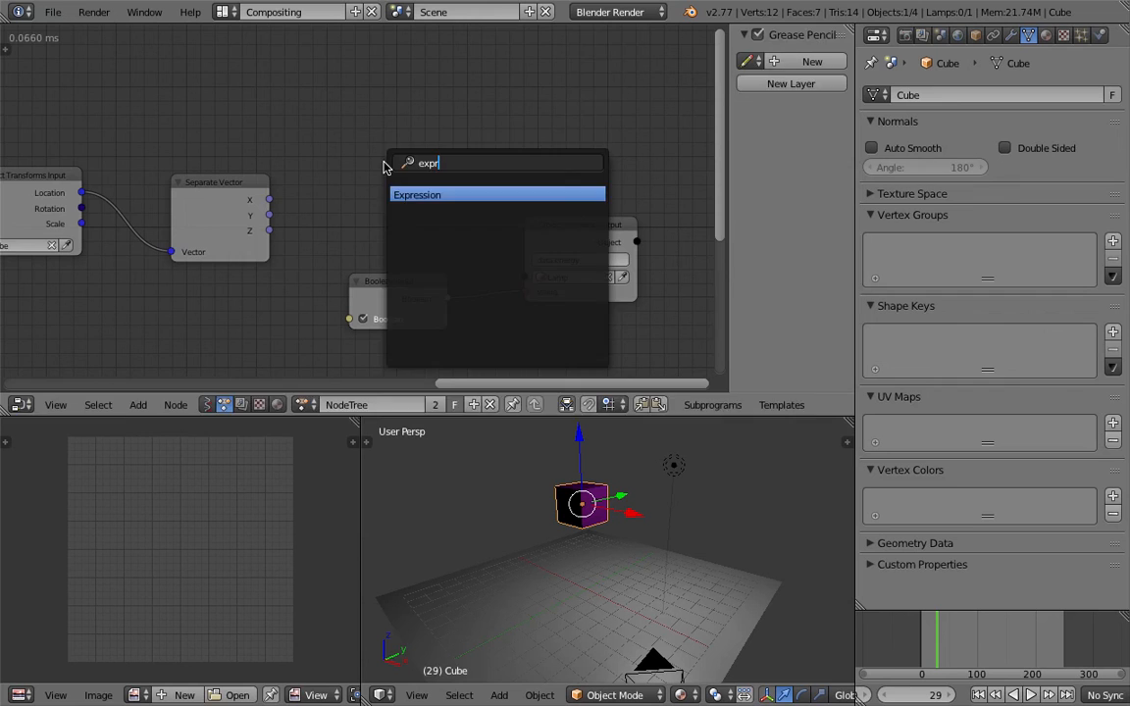
{"action": "key", "text": "Return"}
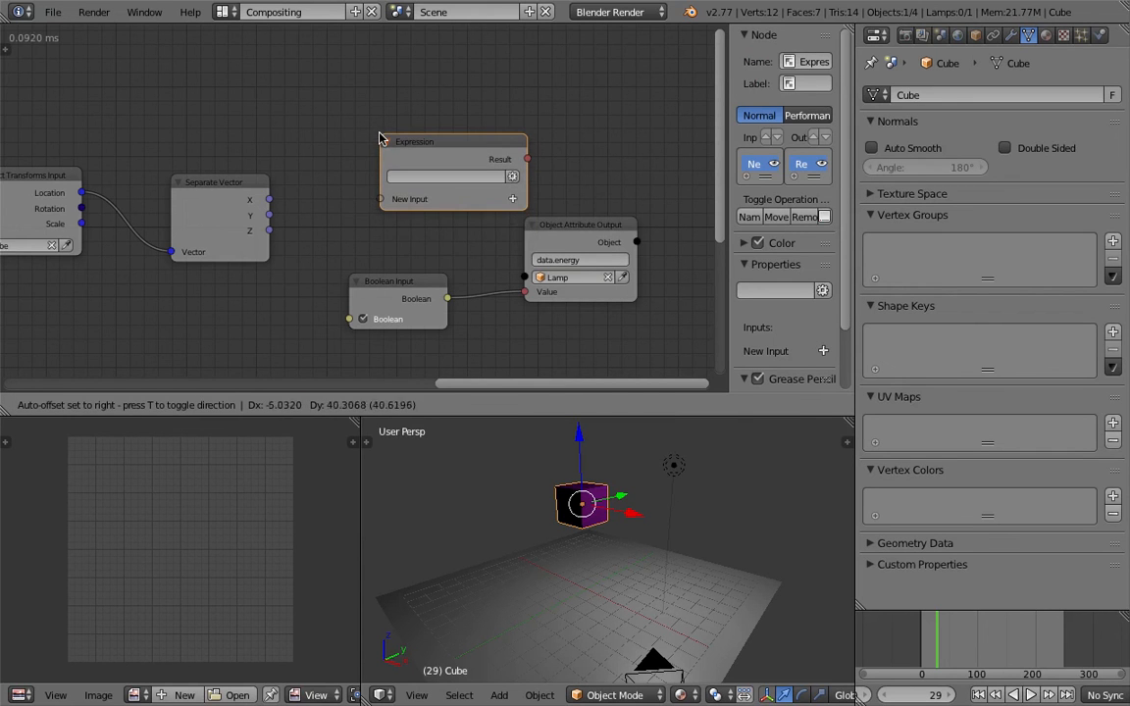
{"action": "left_click", "coordinate": [379, 138]}
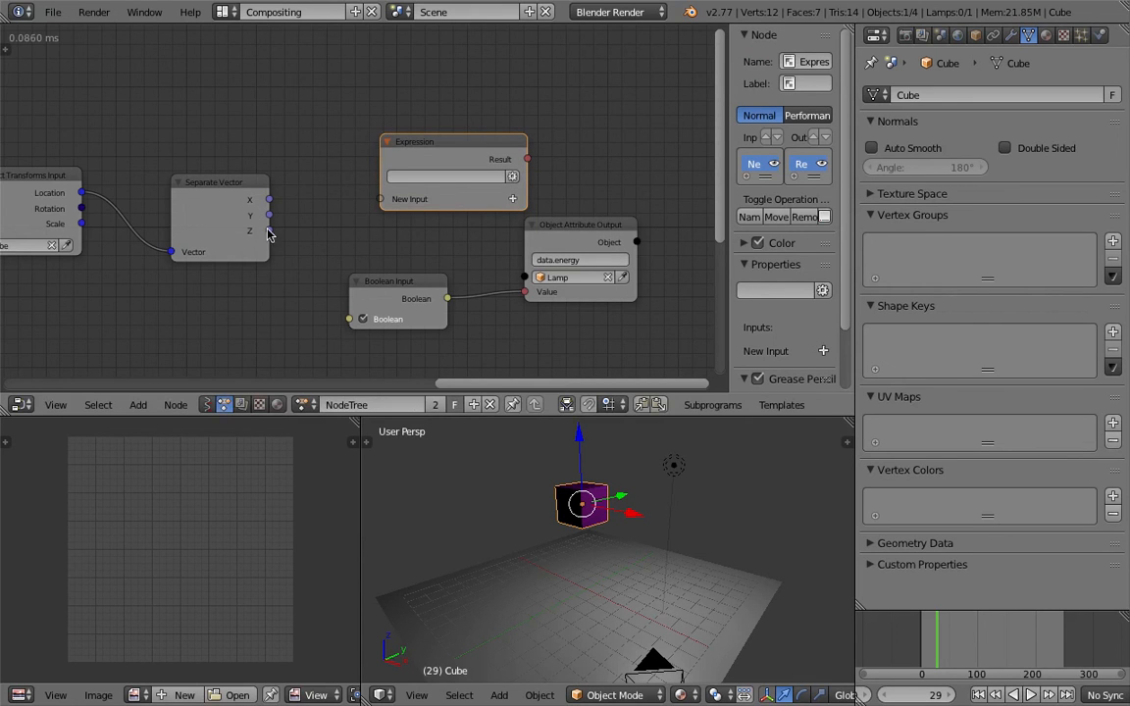
{"action": "mouse_move", "coordinate": [226, 191]}
{"action": "left_mouse_down"}
{"action": "mouse_move", "coordinate": [209, 185]}
{"action": "mouse_move", "coordinate": [235, 190]}
{"action": "mouse_move", "coordinate": [214, 190]}
{"action": "left_mouse_up"}
{"action": "left_click", "coordinate": [417, 149]}
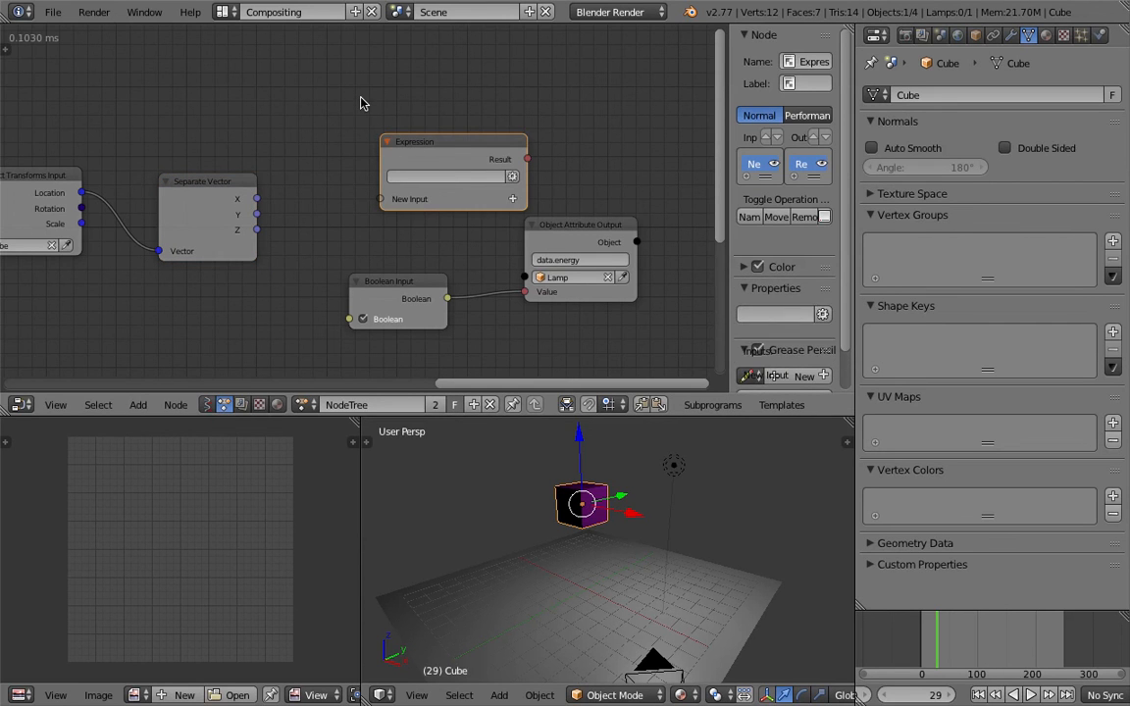
- Add two Debug Drawer nodes side by side above the Expression node and widen the node editor to show them
{"action": "key", "text": "shift+a"}
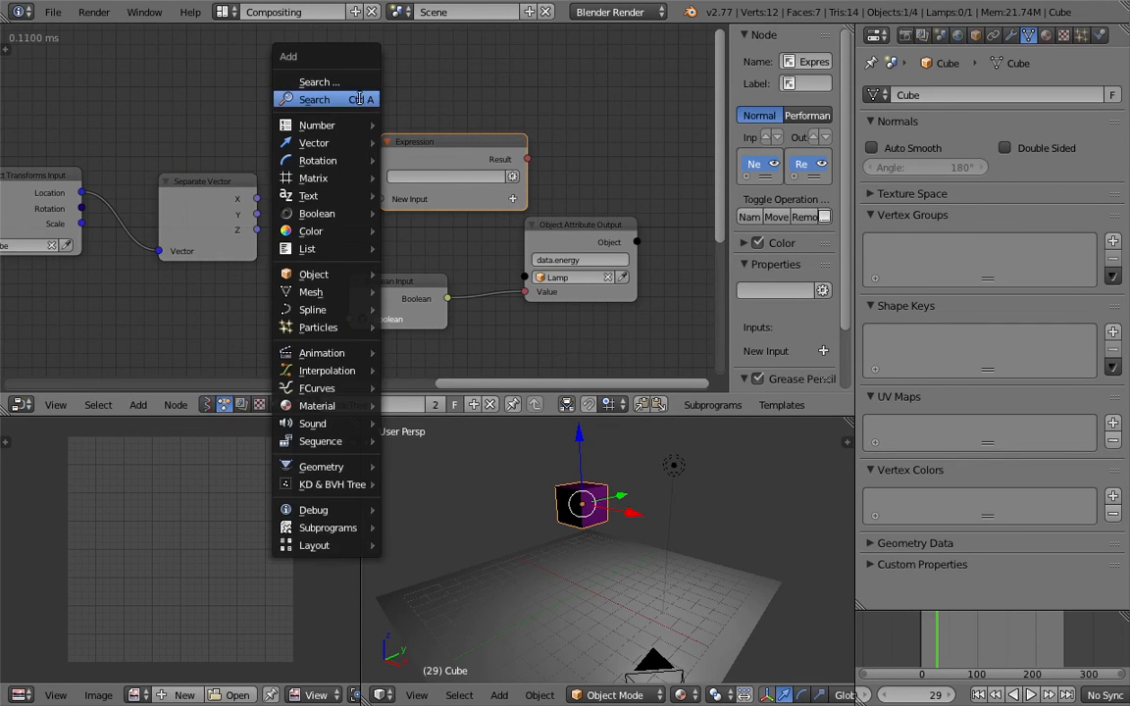
{"action": "left_click", "coordinate": [361, 98]}
{"action": "type", "text": "debug"}
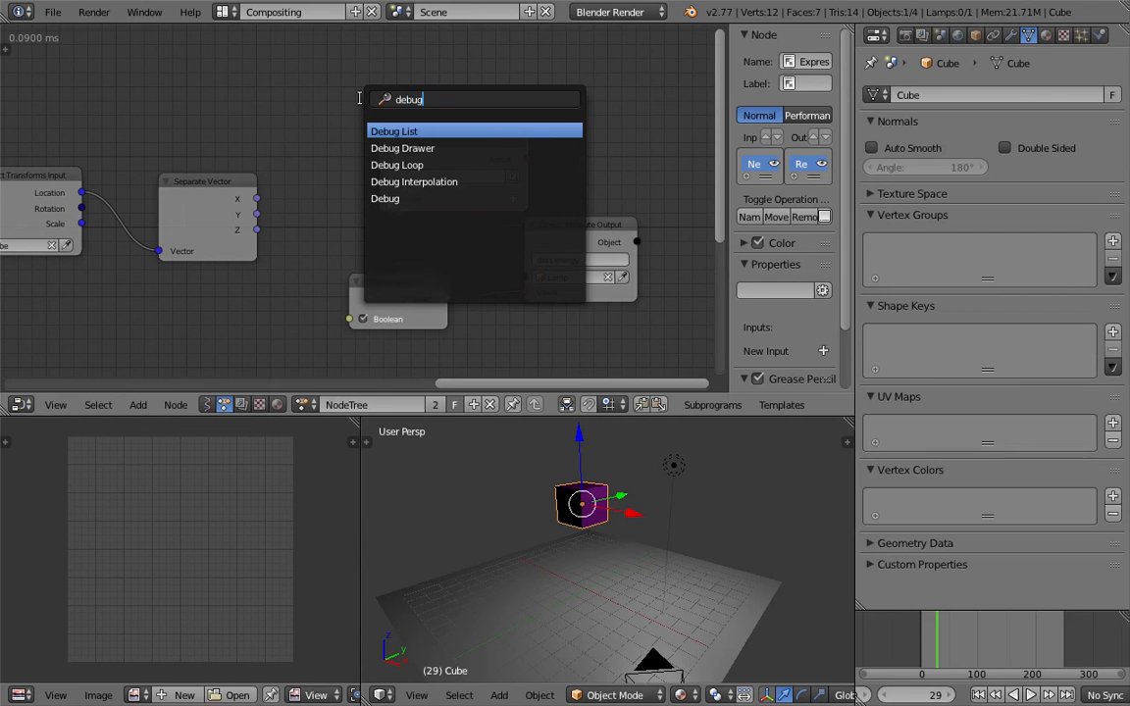
{"action": "key", "text": "Down"}
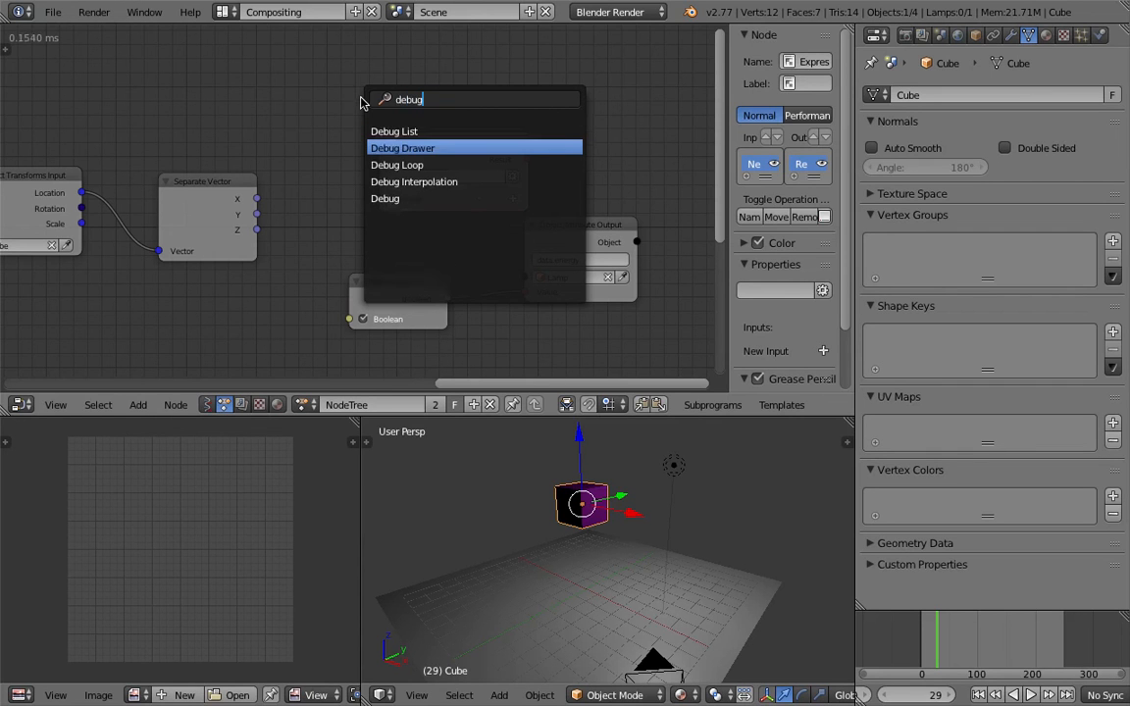
{"action": "key", "text": "Return"}
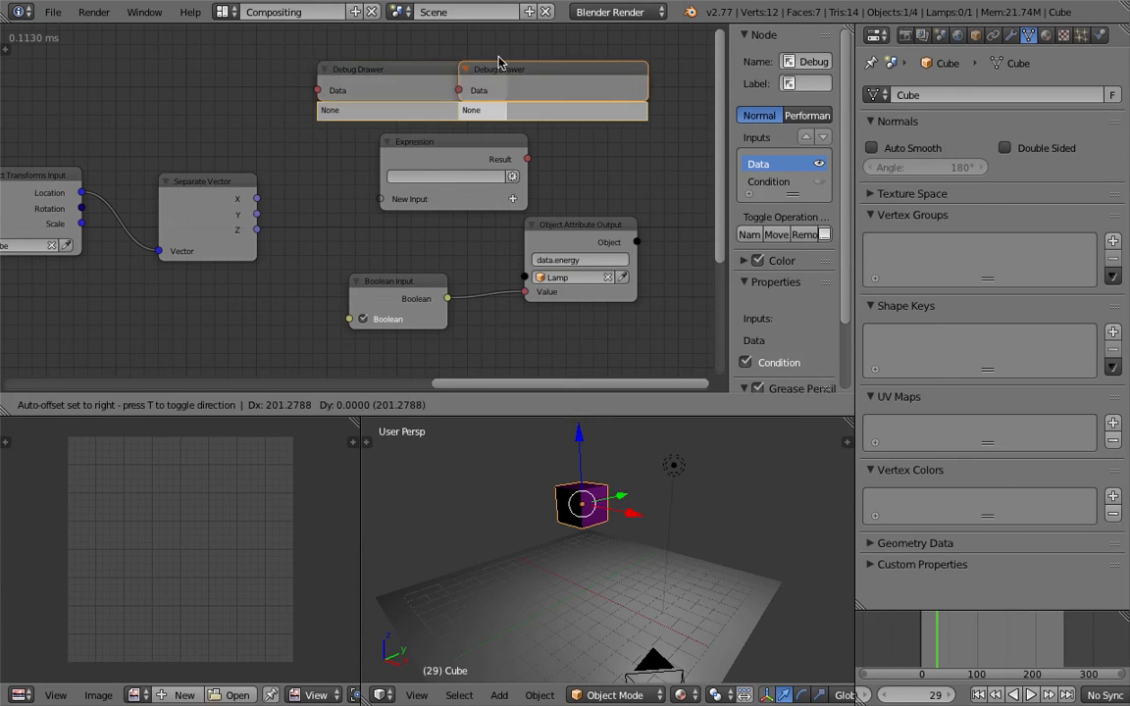
{"action": "left_click", "coordinate": [559, 77]}
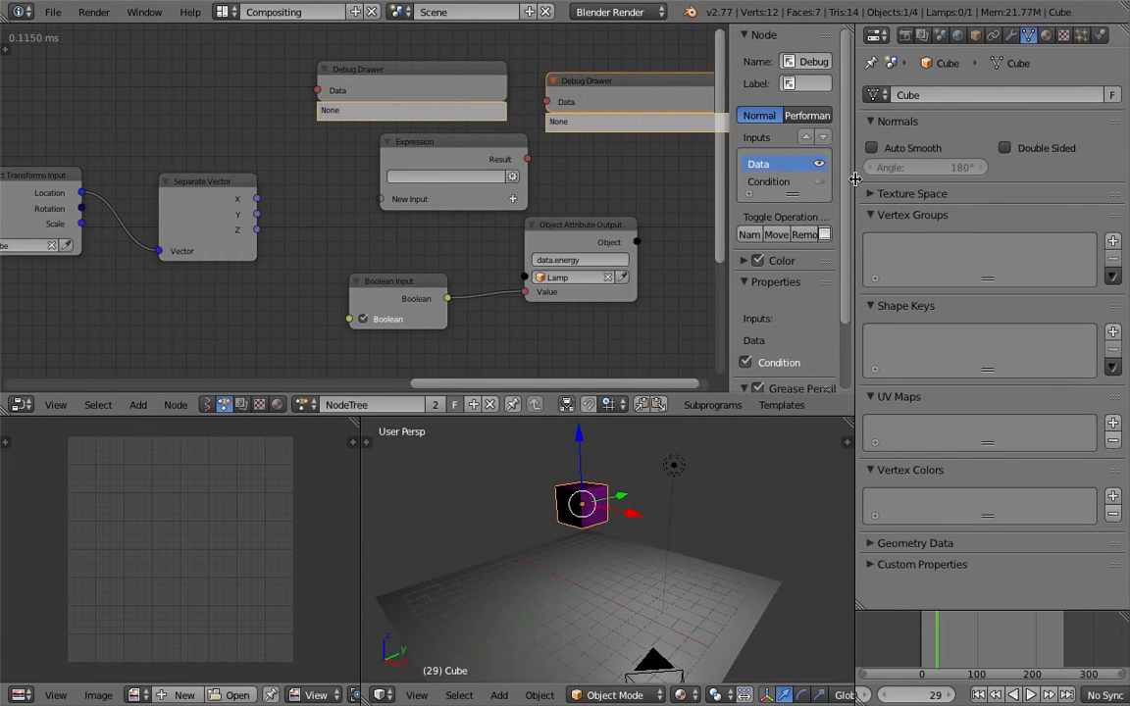
{"action": "left_click_drag", "start_coordinate": [855, 179], "coordinate": [950, 178]}
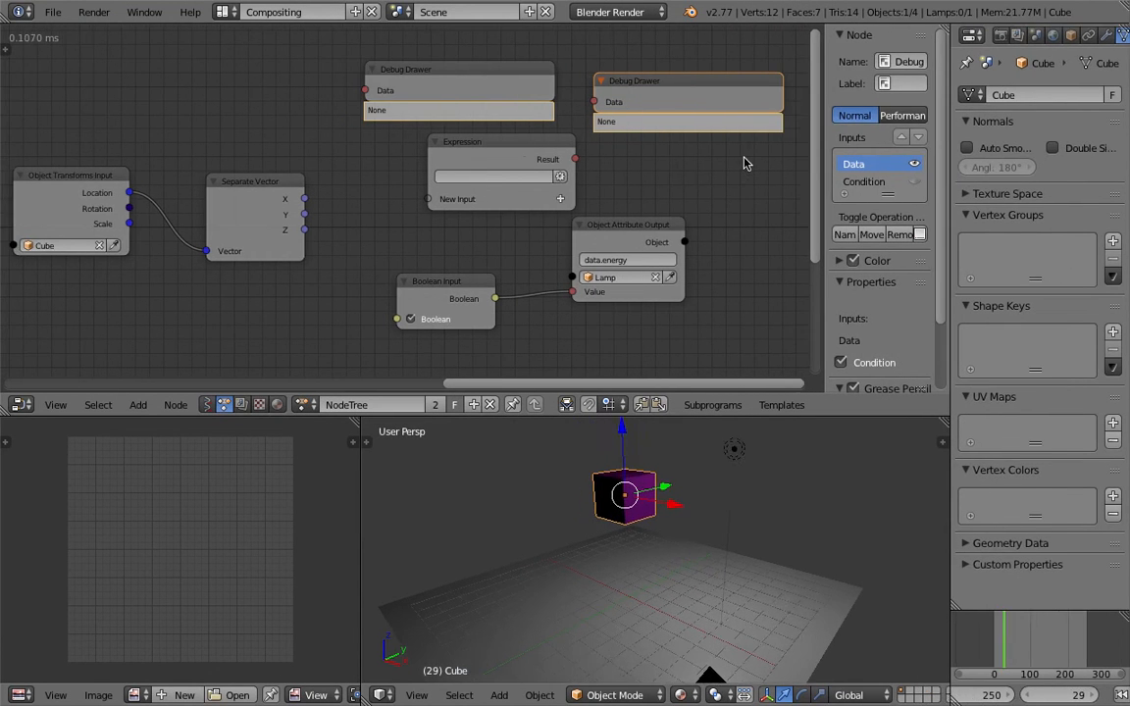
{"action": "middle_click_drag", "start_coordinate": [667, 165], "coordinate": [644, 166]}
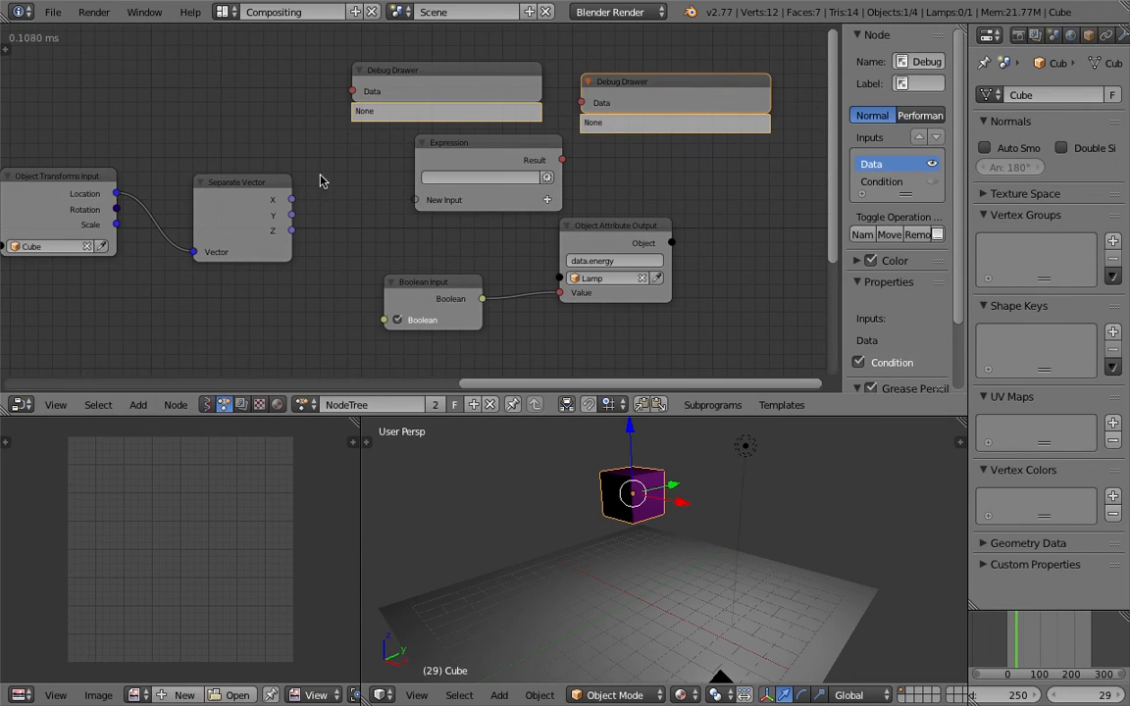
- Link Separate Vector's Z output to the first Debug Drawer's Data input and scrub the timeline to frame 52
{"action": "left_click", "coordinate": [223, 182]}
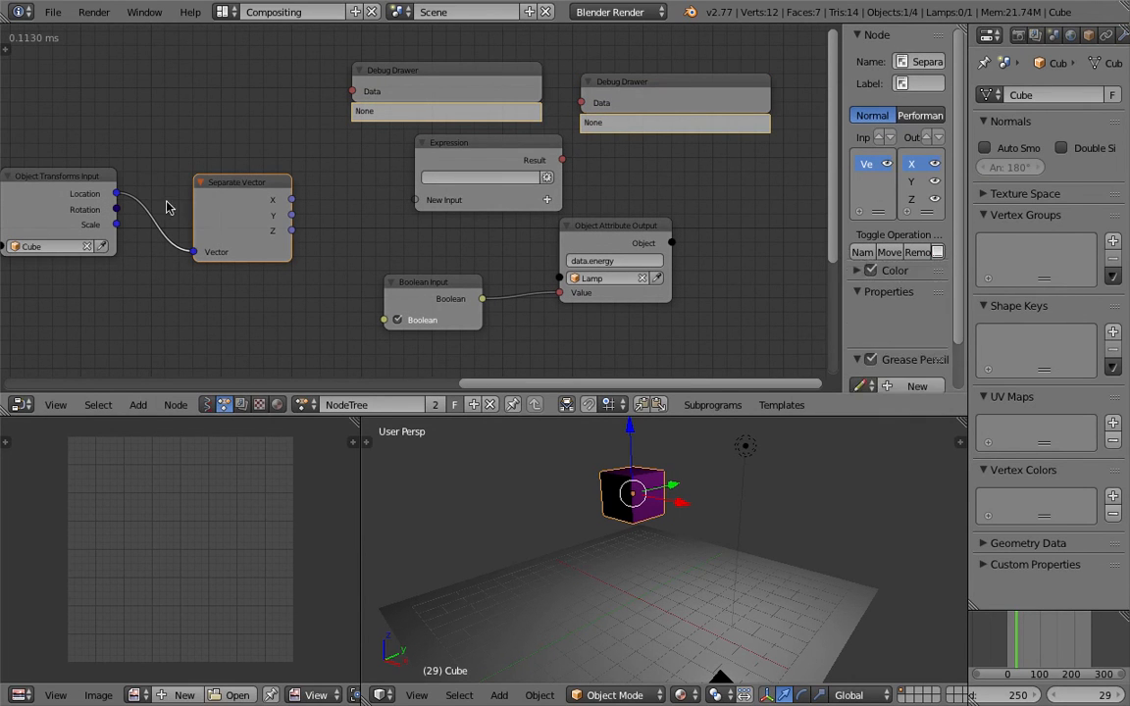
{"action": "left_click_drag", "start_coordinate": [291, 230], "coordinate": [353, 95]}
{"action": "left_click", "coordinate": [1026, 645]}
{"action": "left_click_drag", "start_coordinate": [1026, 646], "coordinate": [1027, 646]}
{"action": "left_click", "coordinate": [477, 181]}
{"action": "left_click", "coordinate": [315, 230]}
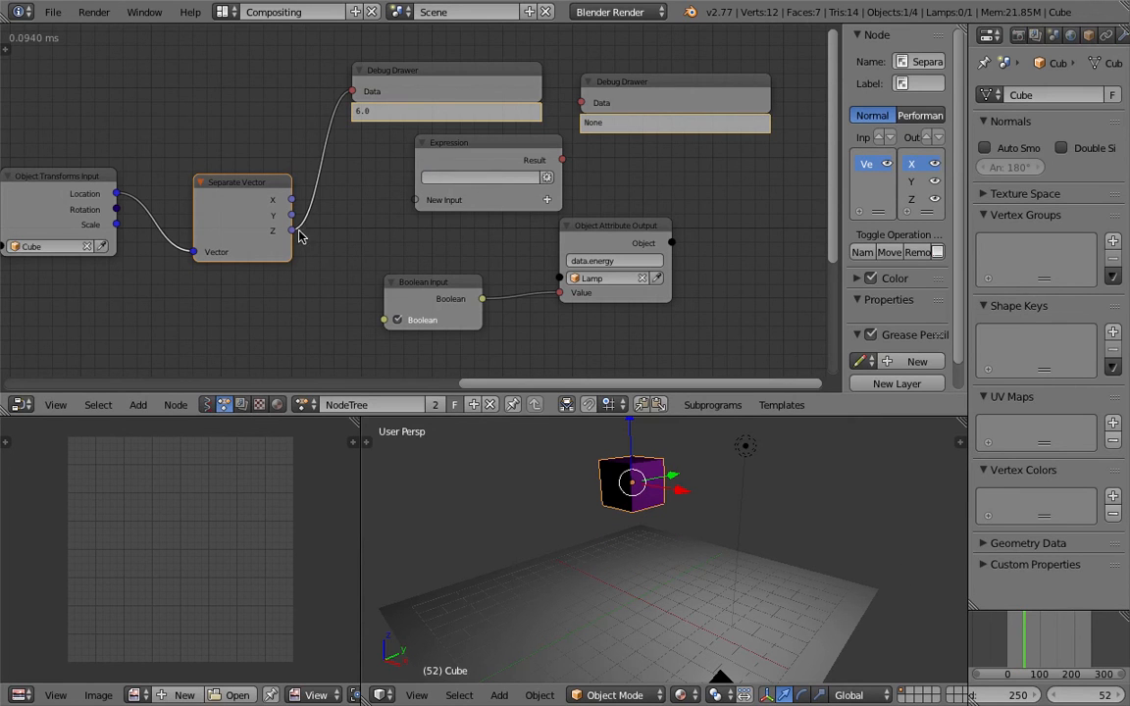
- Link Separate Vector's Z output to a new Expression input named z and set the expression to z>5.0
{"action": "left_click_drag", "start_coordinate": [293, 232], "coordinate": [429, 180]}
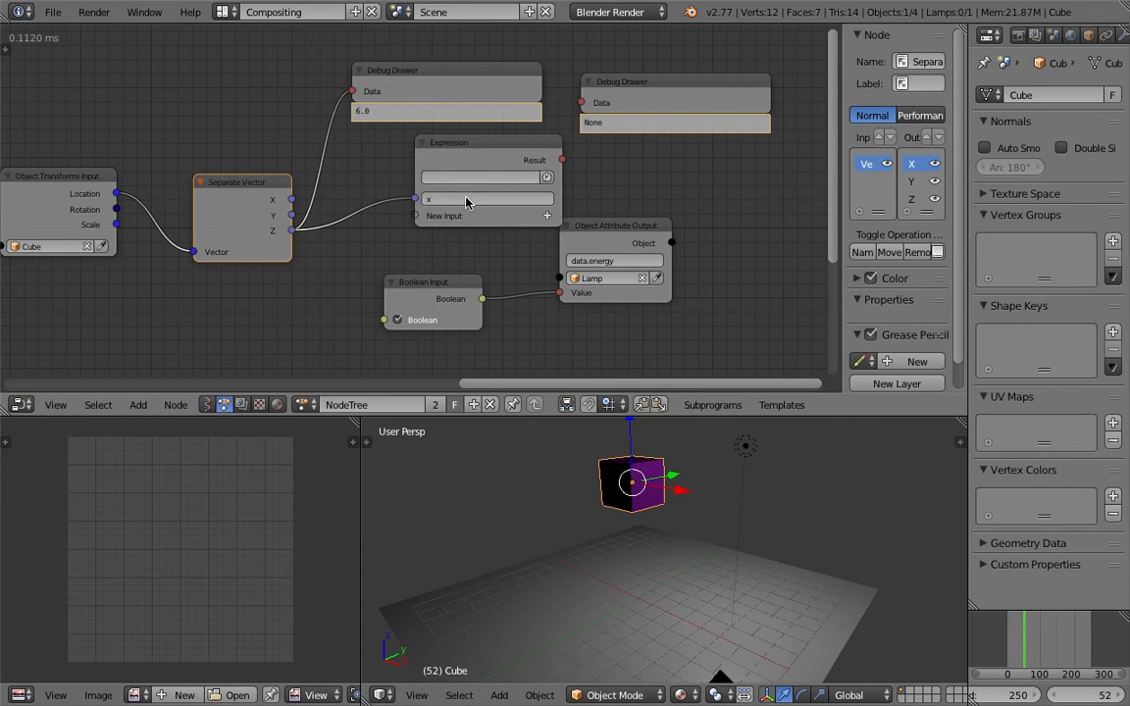
{"action": "left_click", "coordinate": [464, 198]}
{"action": "type", "text": "z"}
{"action": "key", "text": "Return"}
{"action": "left_click", "coordinate": [474, 177]}
{"action": "type", "text": "z>5.0"}
{"action": "key", "text": "Return"}
- Link the Expression's Result to the second Debug Drawer and scrub the timeline to frame 34 to check the condition
{"action": "left_click_drag", "start_coordinate": [565, 162], "coordinate": [583, 104]}
{"action": "middle_click_drag", "start_coordinate": [620, 187], "coordinate": [554, 194]}
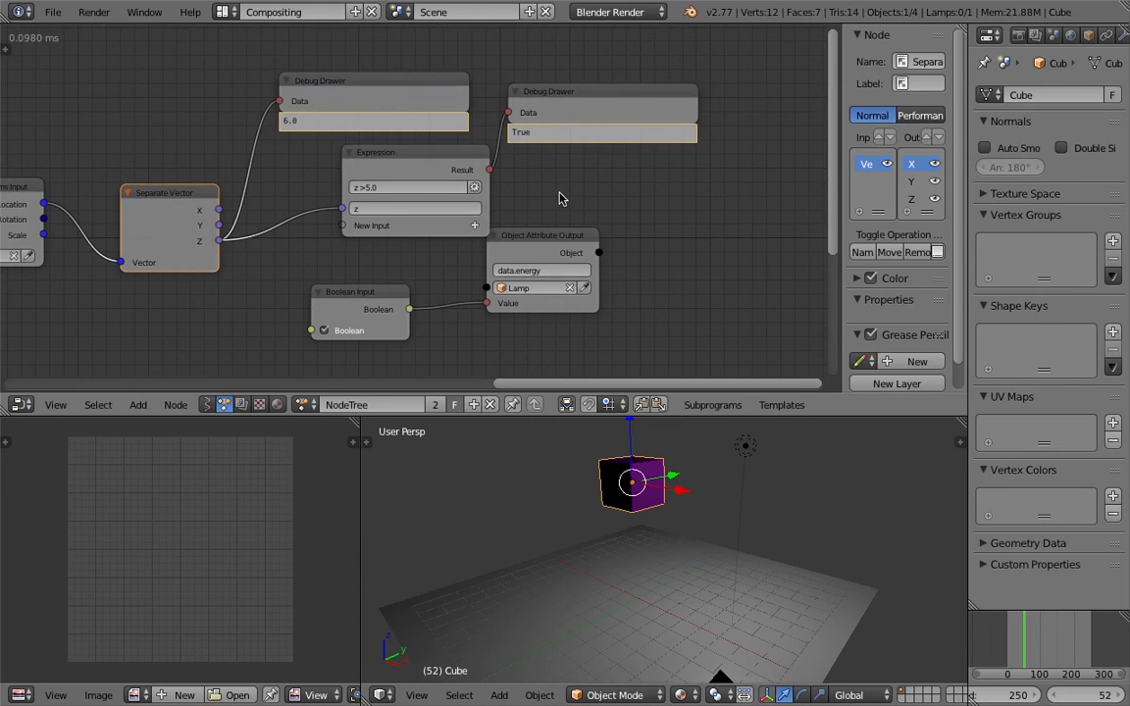
{"action": "scroll", "coordinate": [564, 201], "scroll_direction": "up", "scroll_amount": 1}
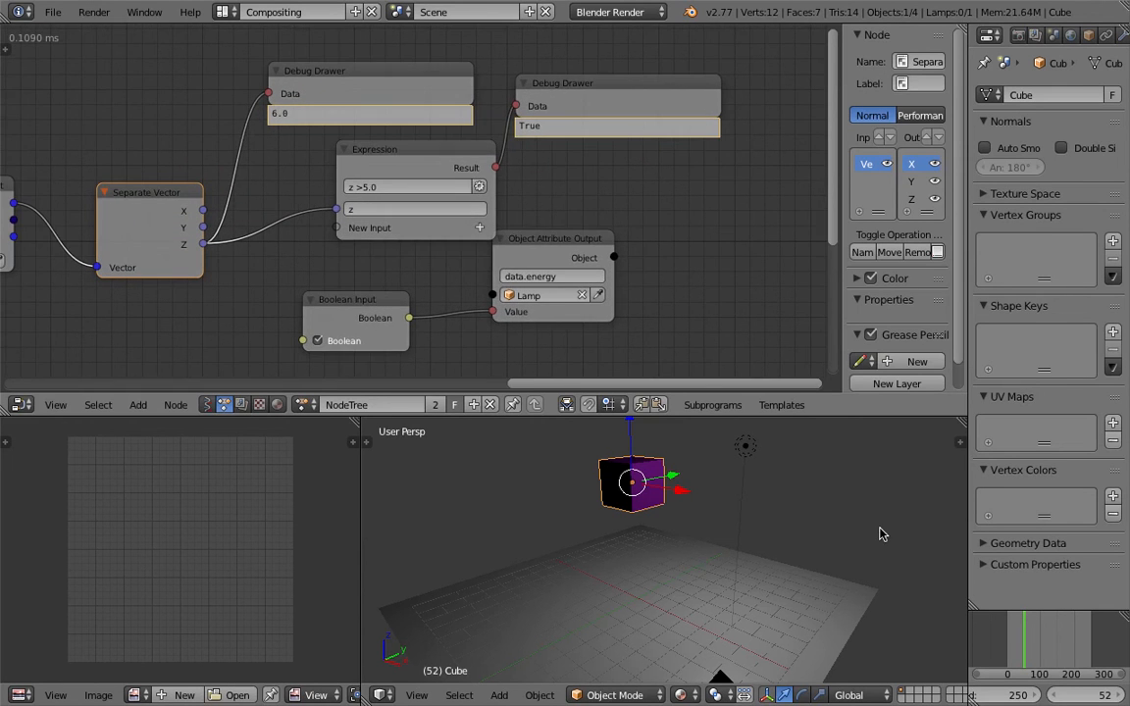
{"action": "left_click", "coordinate": [1010, 640]}
{"action": "mouse_move", "coordinate": [1014, 640]}
{"action": "left_mouse_down"}
{"action": "mouse_move", "coordinate": [1038, 643]}
{"action": "mouse_move", "coordinate": [1018, 650]}
{"action": "left_mouse_up"}
- Move the Expression node clear of Object Attribute Output and link its Result to the Value input in place of Boolean Input
{"action": "left_click_drag", "start_coordinate": [438, 155], "coordinate": [401, 166]}
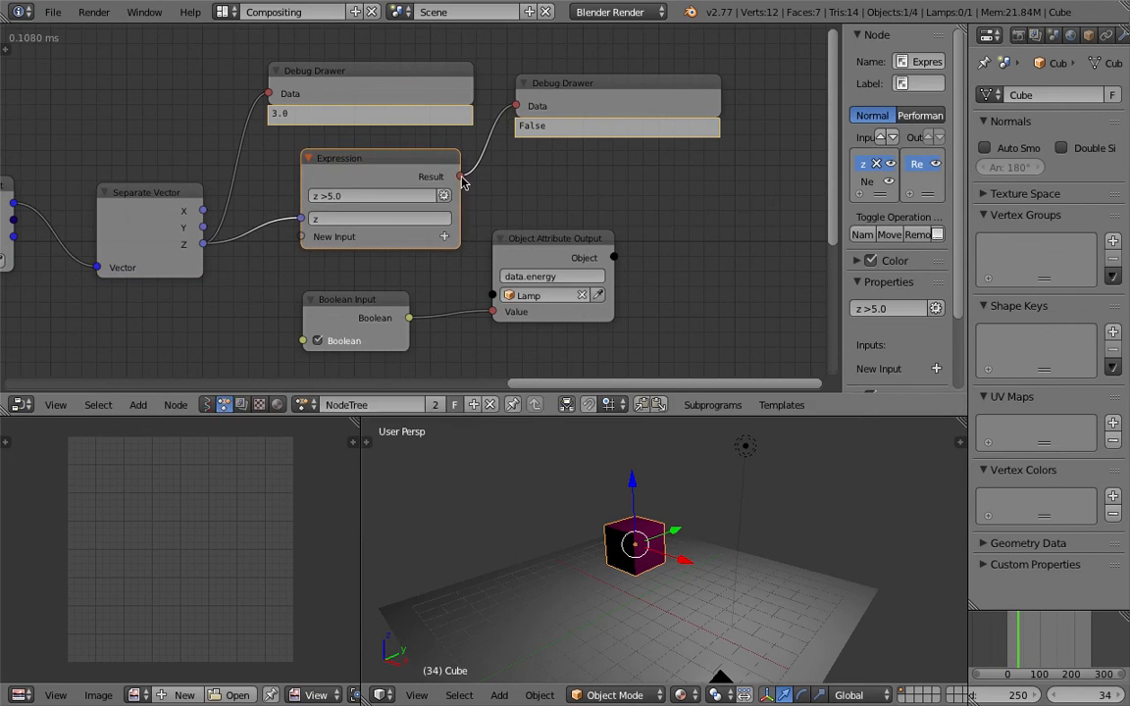
{"action": "left_click_drag", "start_coordinate": [460, 176], "coordinate": [493, 318]}
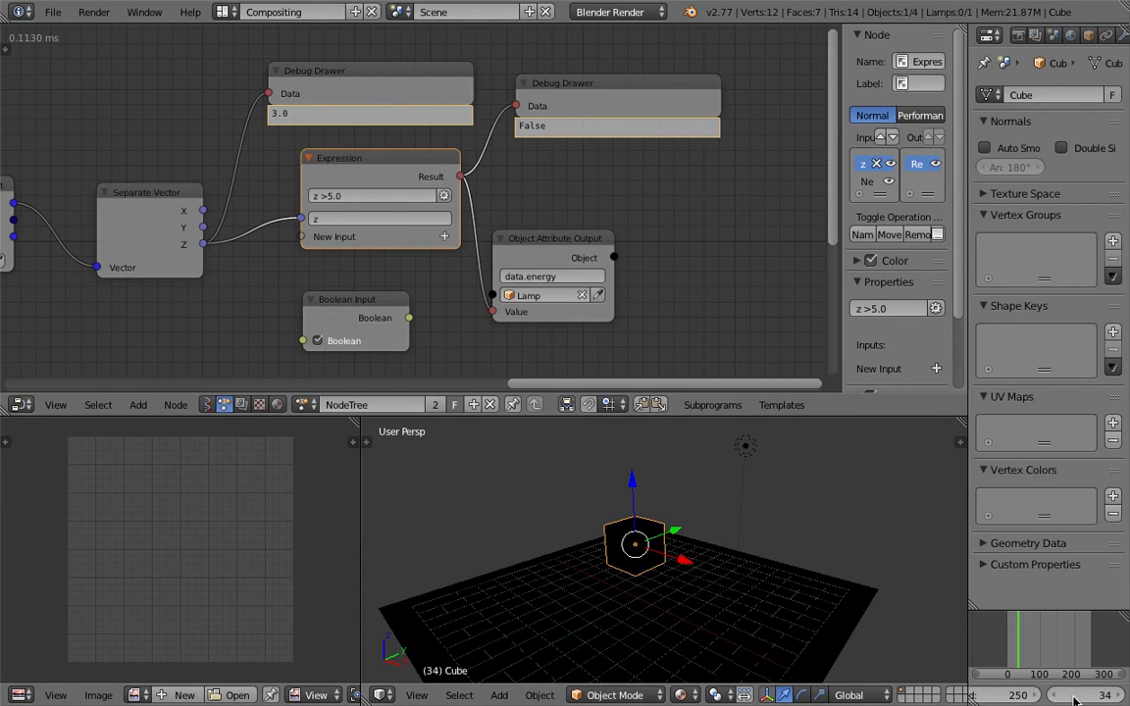
{"action": "scroll", "coordinate": [1073, 698], "scroll_direction": "down", "scroll_amount": 3}
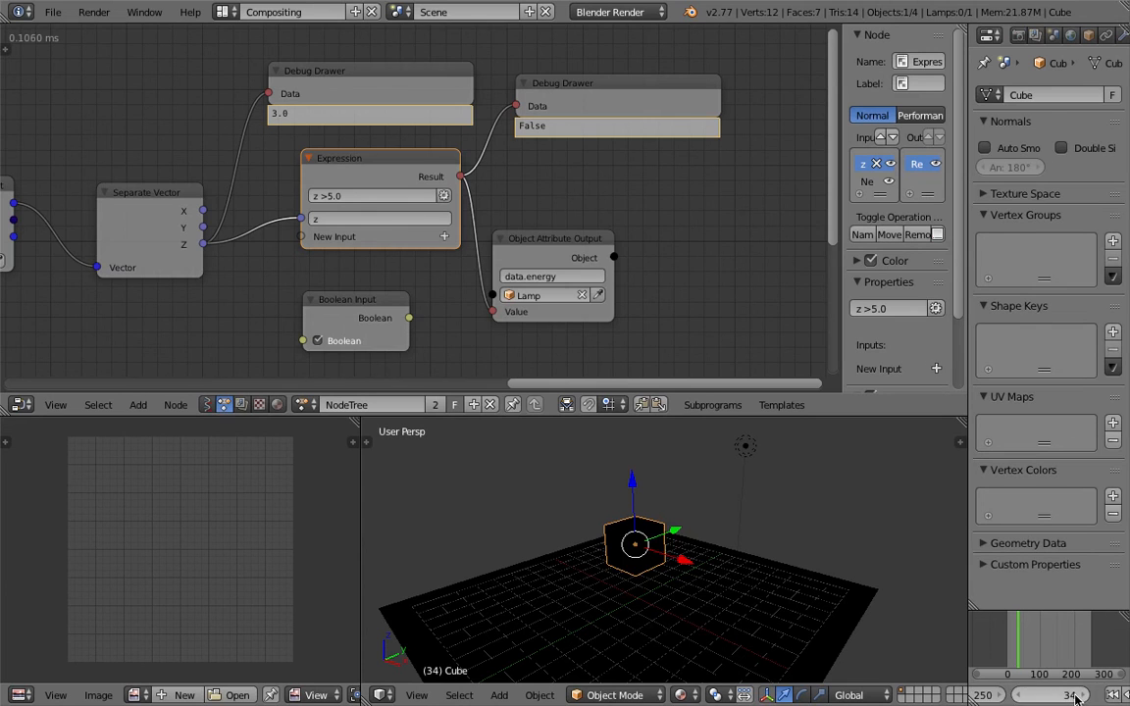
{"action": "left_click", "coordinate": [827, 557]}
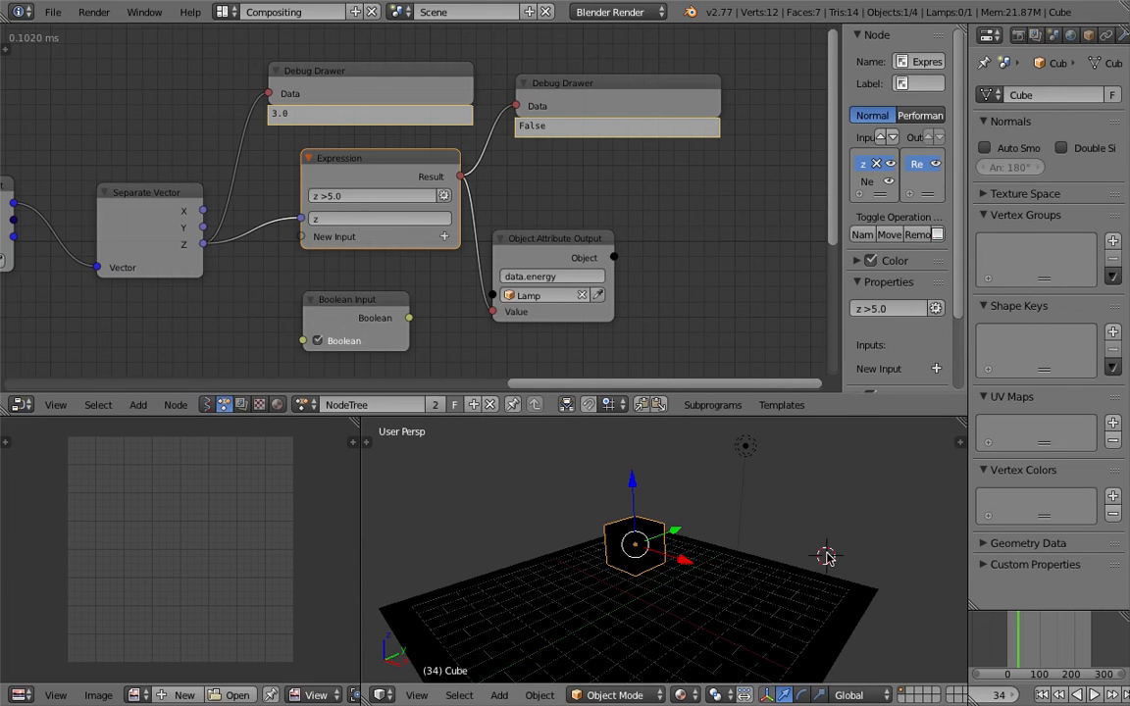
- Switch the screen layout from Compositing to 3D View Full
{"action": "left_click", "coordinate": [228, 13]}
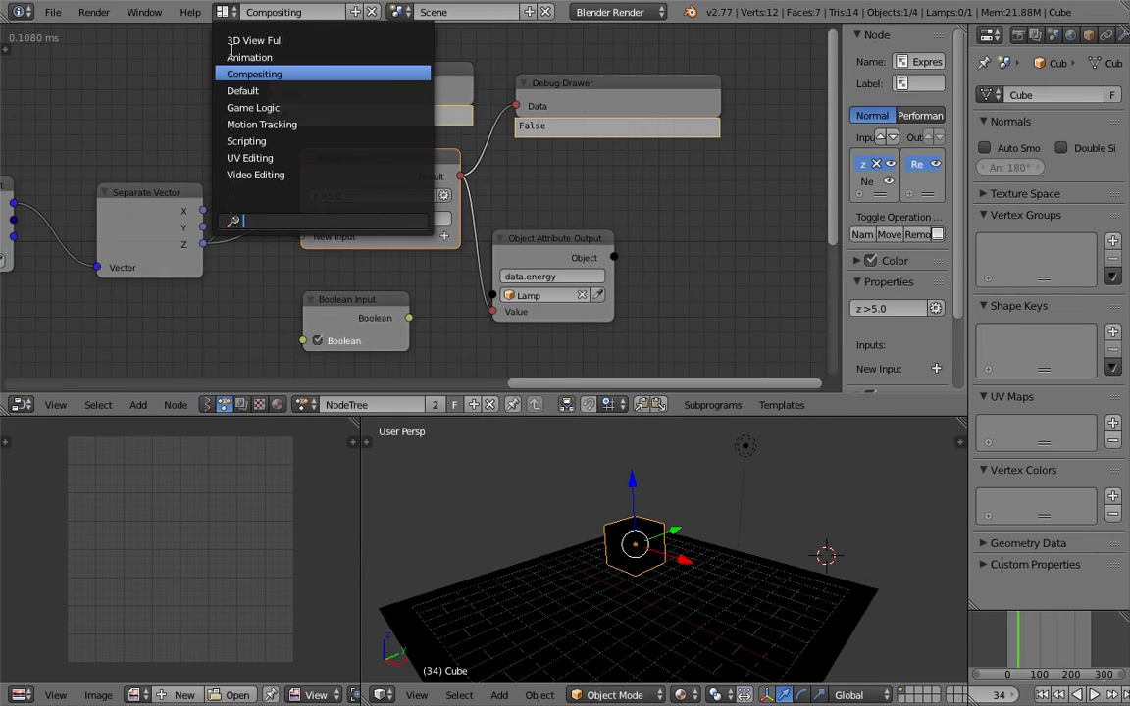
{"action": "key", "text": "Up"}
{"action": "key", "text": "Down"}
{"action": "key", "text": "Down"}
{"action": "key", "text": "Down"}
{"action": "key", "text": "Up"}
{"action": "key", "text": "Up"}
{"action": "key", "text": "Up"}
{"action": "key", "text": "Up"}
{"action": "key", "text": "Return"}
- Split a narrow strip off above the 3D view and turn it into a Timeline editor
{"action": "middle_click_drag", "start_coordinate": [506, 292], "coordinate": [543, 286]}
{"action": "left_click_drag", "start_coordinate": [1121, 27], "coordinate": [1099, 69]}
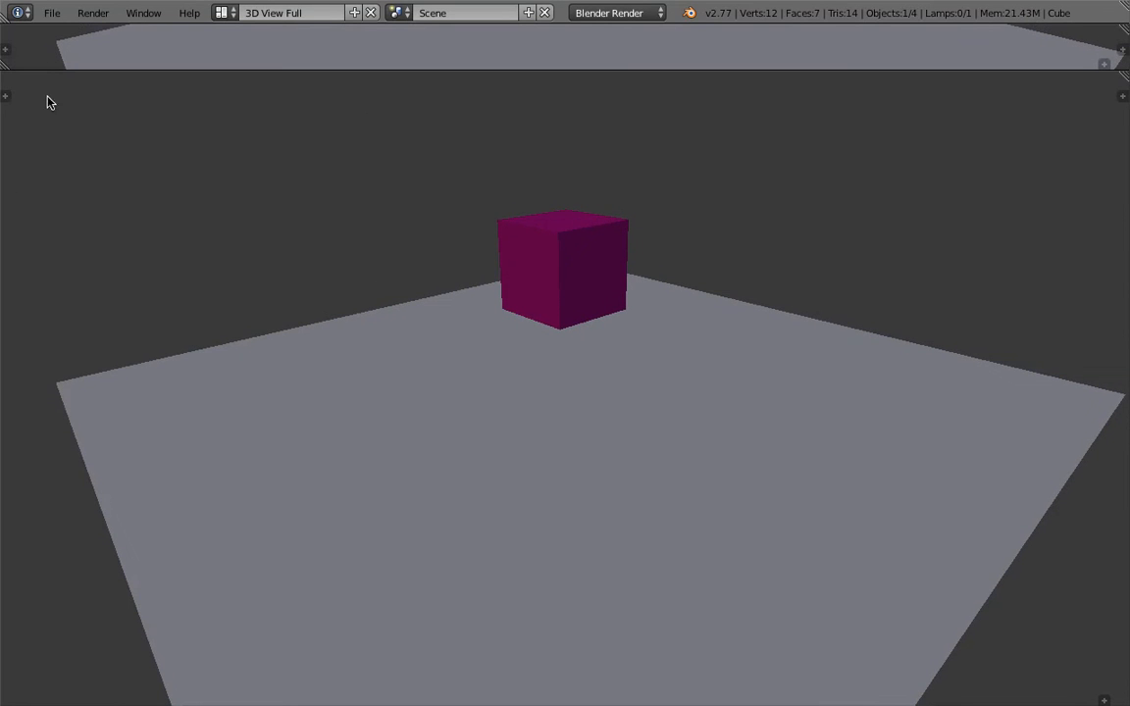
{"action": "left_click", "coordinate": [9, 55]}
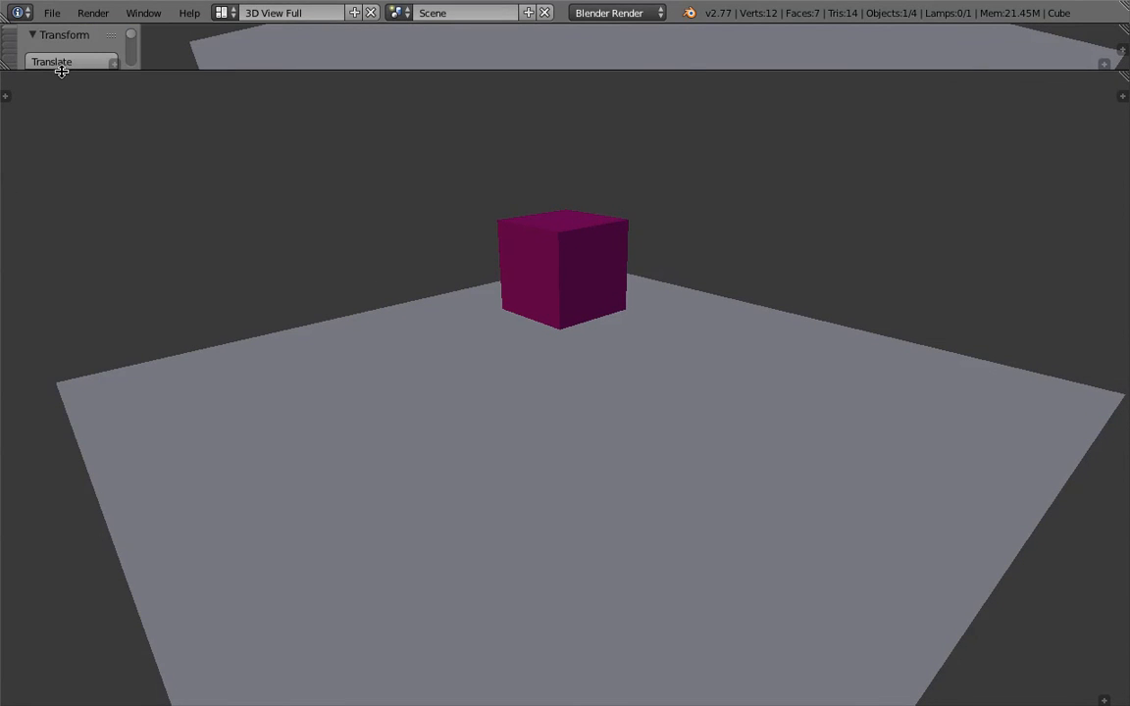
{"action": "left_click_drag", "start_coordinate": [61, 70], "coordinate": [64, 120]}
{"action": "left_click", "coordinate": [1104, 113]}
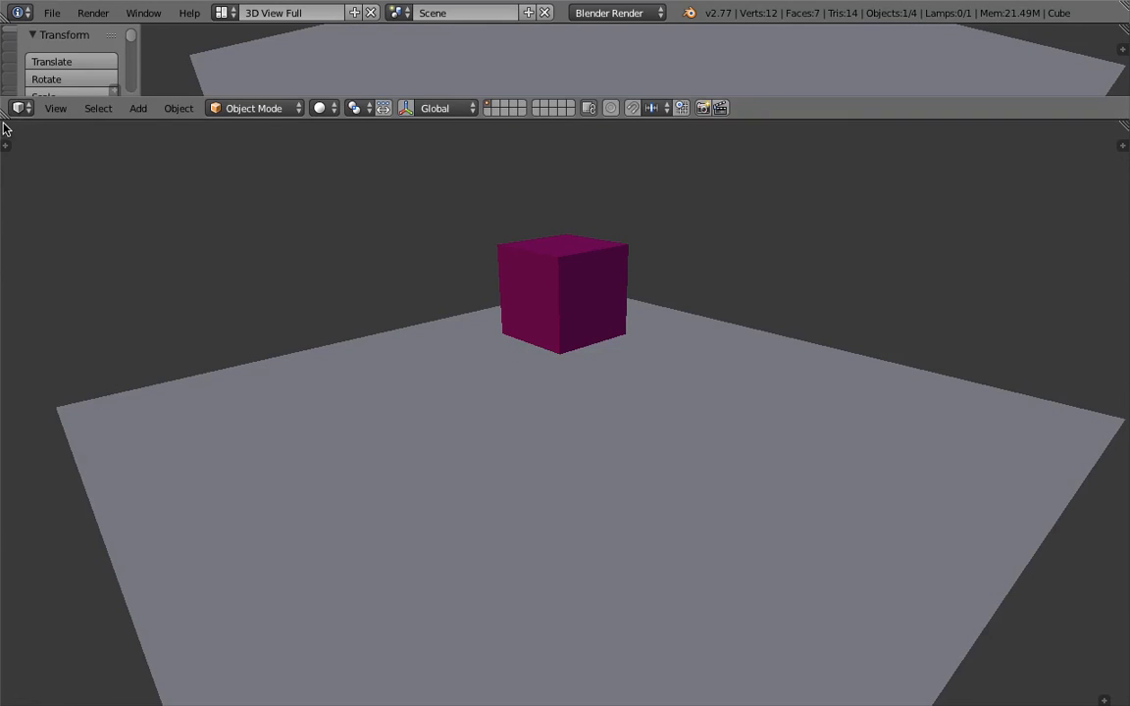
{"action": "left_click", "coordinate": [18, 111]}
{"action": "left_click", "coordinate": [40, 145]}
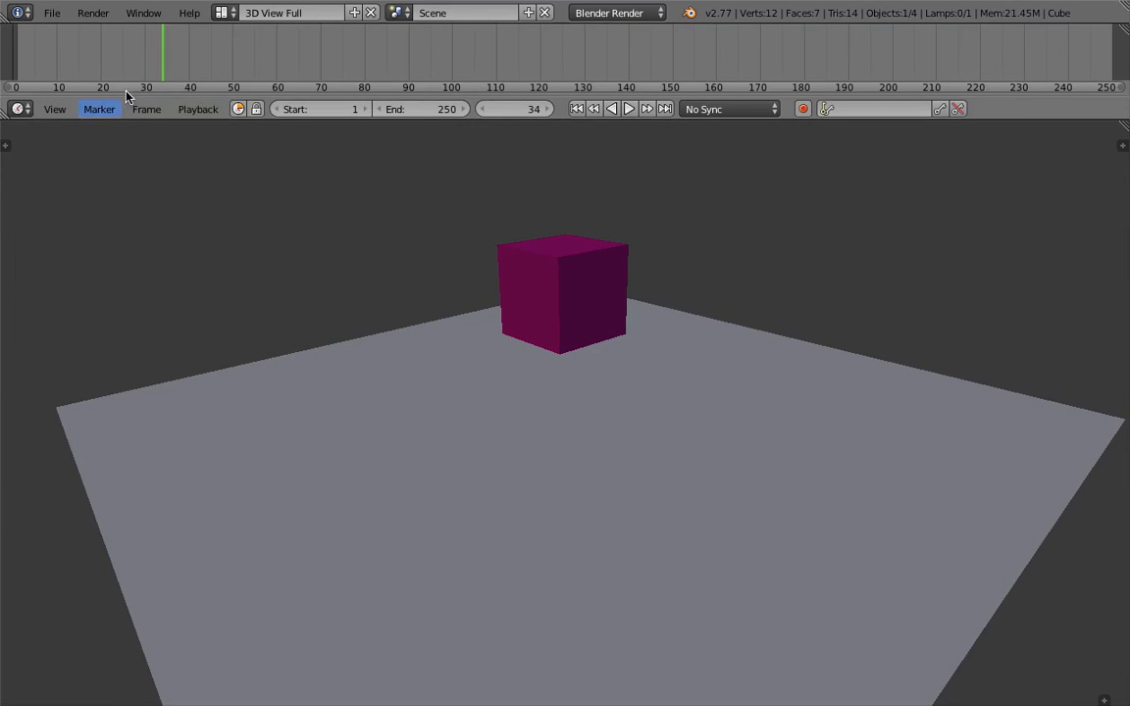
- Scrub the timeline to frame 20 and frame the cube and plane together in the 3D view
{"action": "left_click", "coordinate": [95, 71]}
{"action": "left_click_drag", "start_coordinate": [99, 49], "coordinate": [102, 51]}
{"action": "scroll", "coordinate": [540, 407], "scroll_direction": "down", "scroll_amount": 5}
{"action": "middle_click_drag", "start_coordinate": [540, 407], "coordinate": [366, 323], "text": "shift"}
{"action": "scroll", "coordinate": [496, 394], "scroll_direction": "up", "scroll_amount": 1}
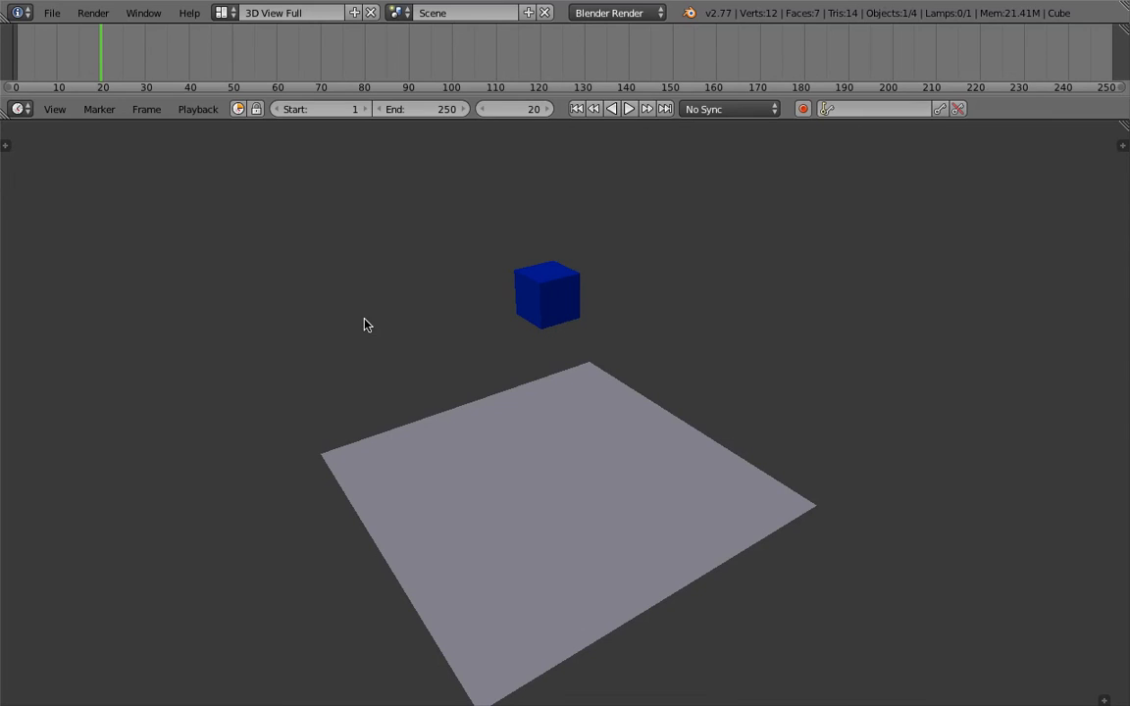
- Play the animation from frame 1 and watch the cube and plane from a lower angle
{"action": "left_click", "coordinate": [12, 49]}
{"action": "key", "text": "alt+a"}
{"action": "left_click", "coordinate": [65, 49]}
{"action": "key", "text": "alt+a"}
{"action": "left_click", "coordinate": [577, 110]}
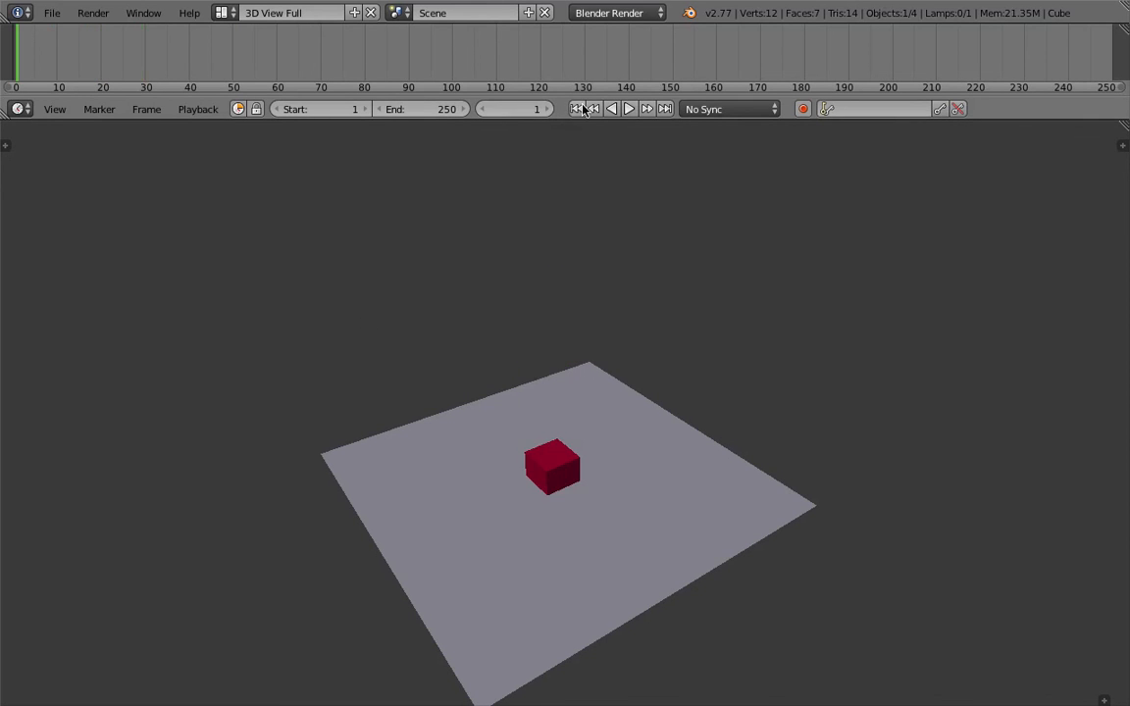
{"action": "left_click", "coordinate": [631, 111]}
{"action": "middle_click_drag", "start_coordinate": [638, 404], "coordinate": [611, 363]}
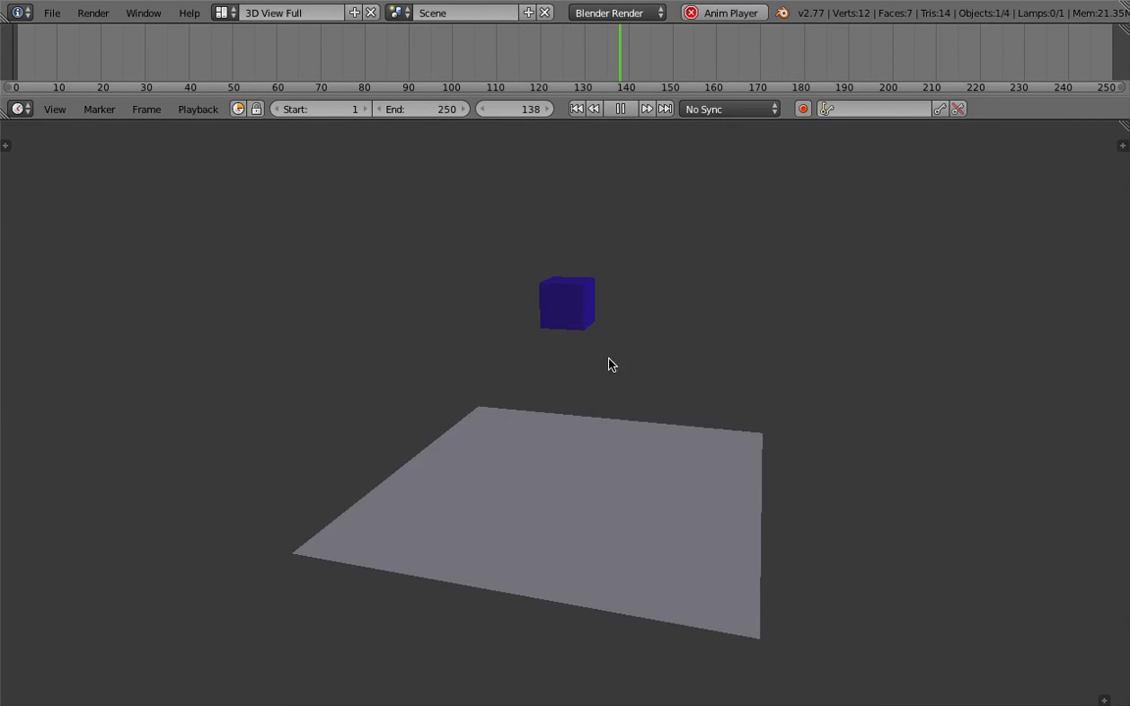
- Reveal the 3D view's properties sidebar and header, and set the viewport shading to Material
{"action": "left_click", "coordinate": [1122, 145]}
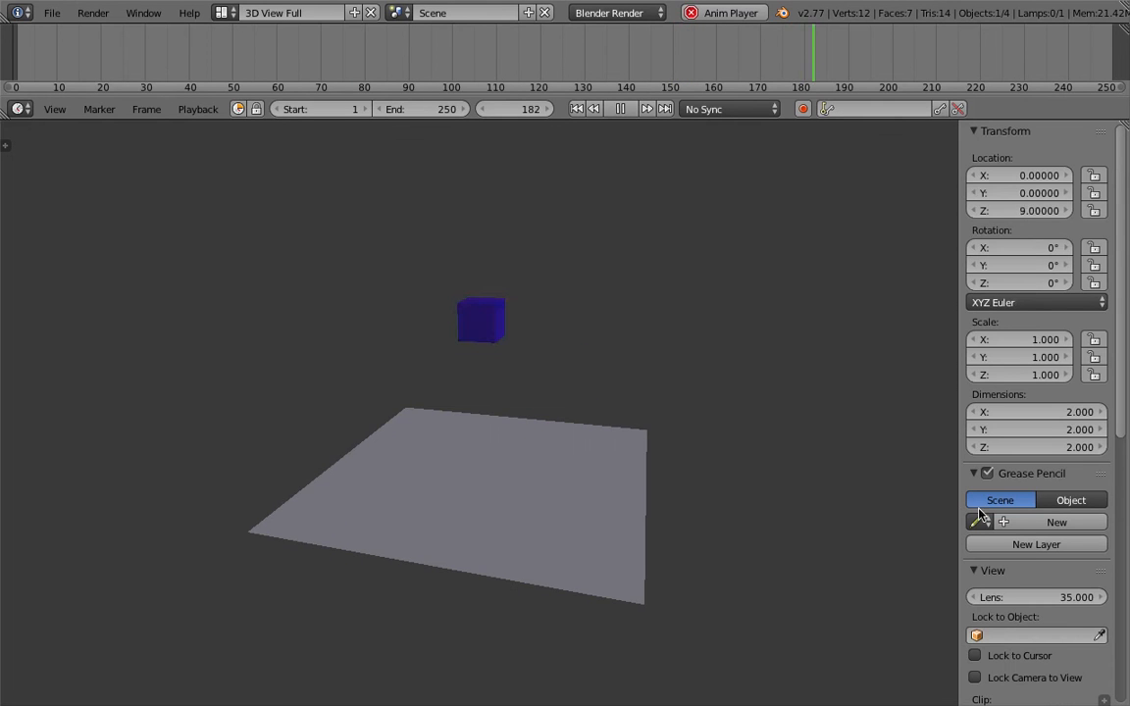
{"action": "left_click", "coordinate": [1104, 698]}
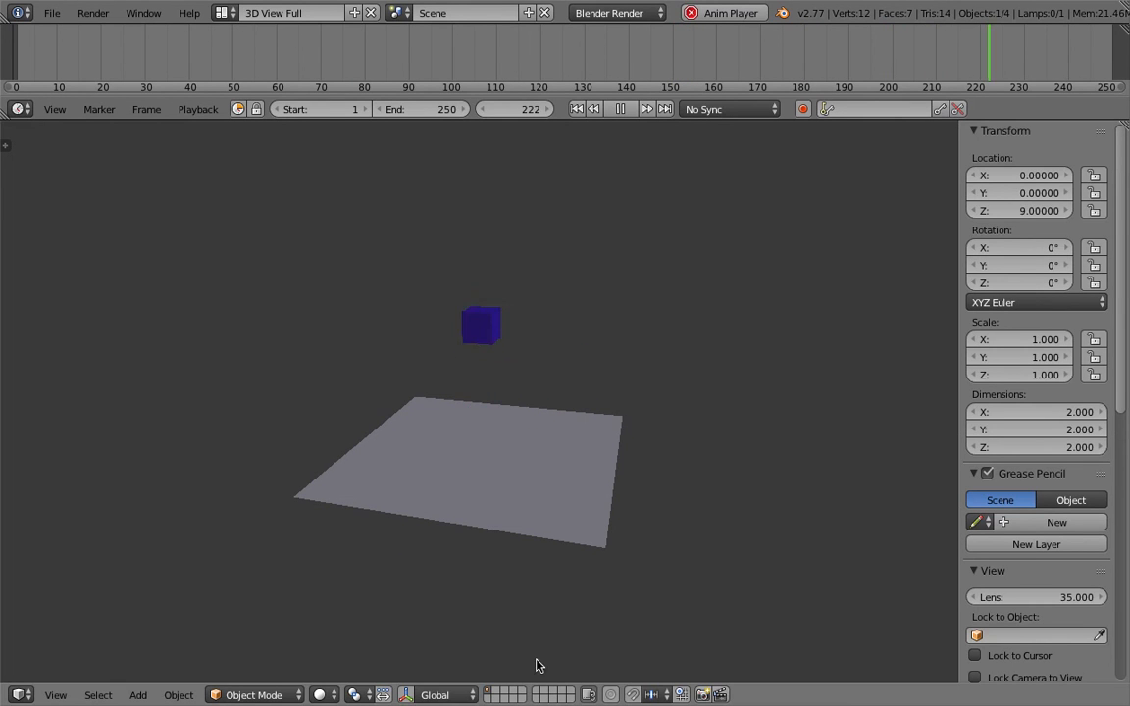
{"action": "left_click", "coordinate": [324, 694]}
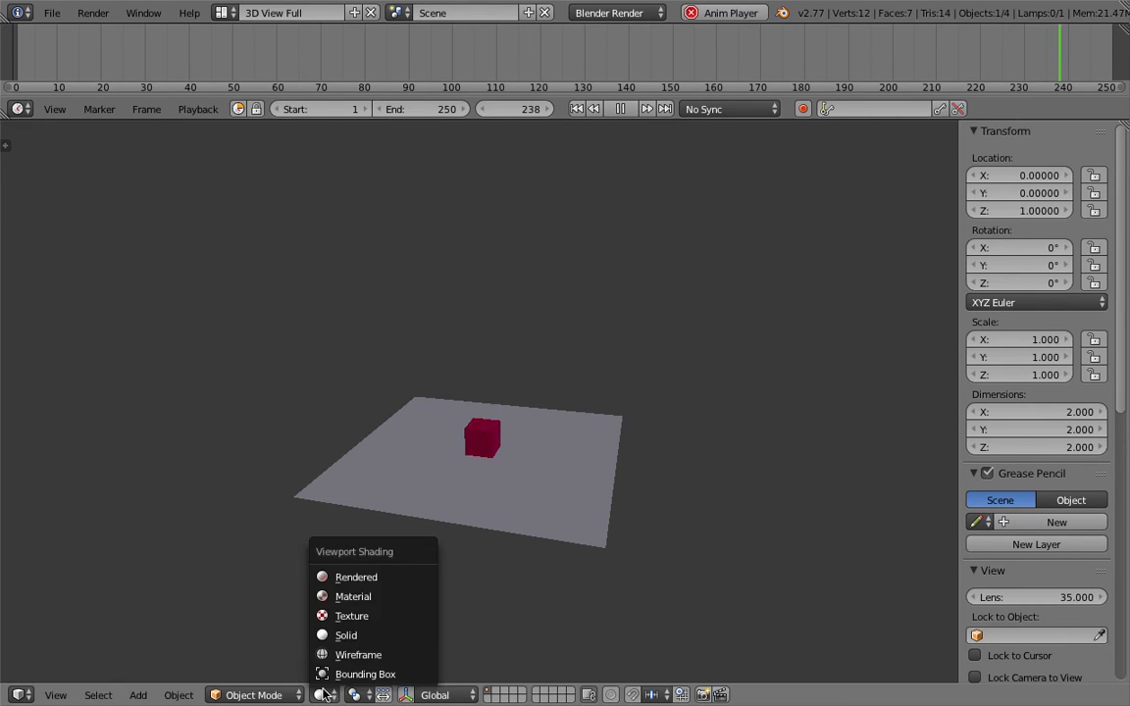
{"action": "left_click", "coordinate": [355, 612]}
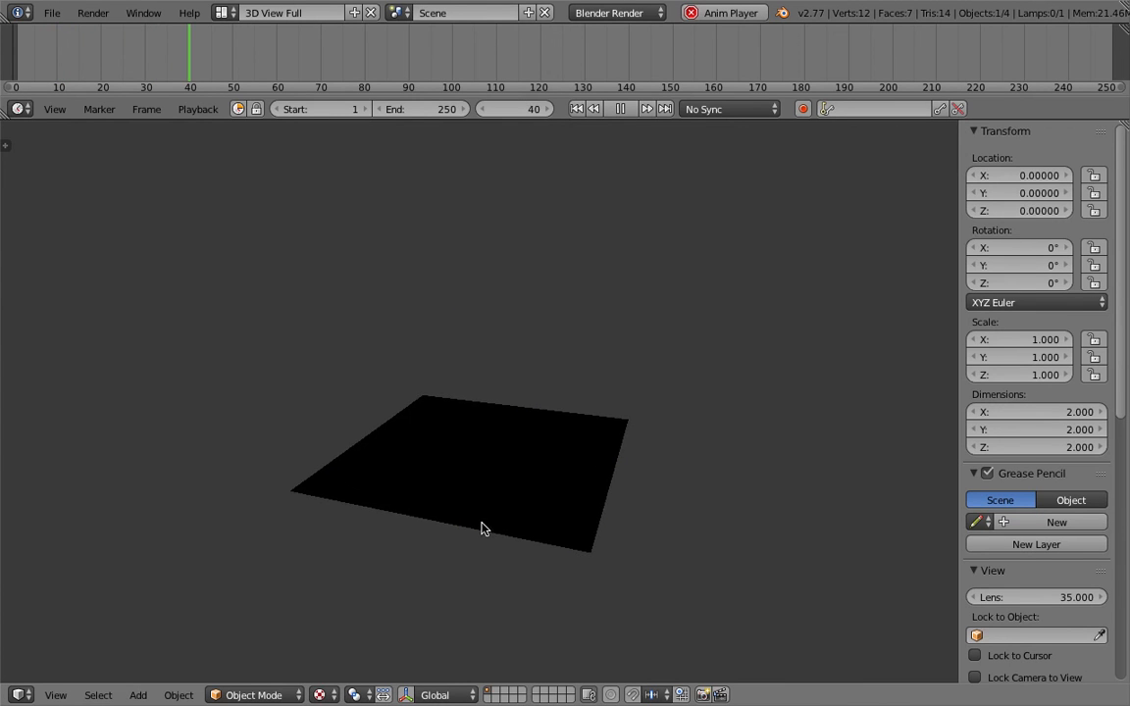
{"action": "left_click", "coordinate": [328, 694]}
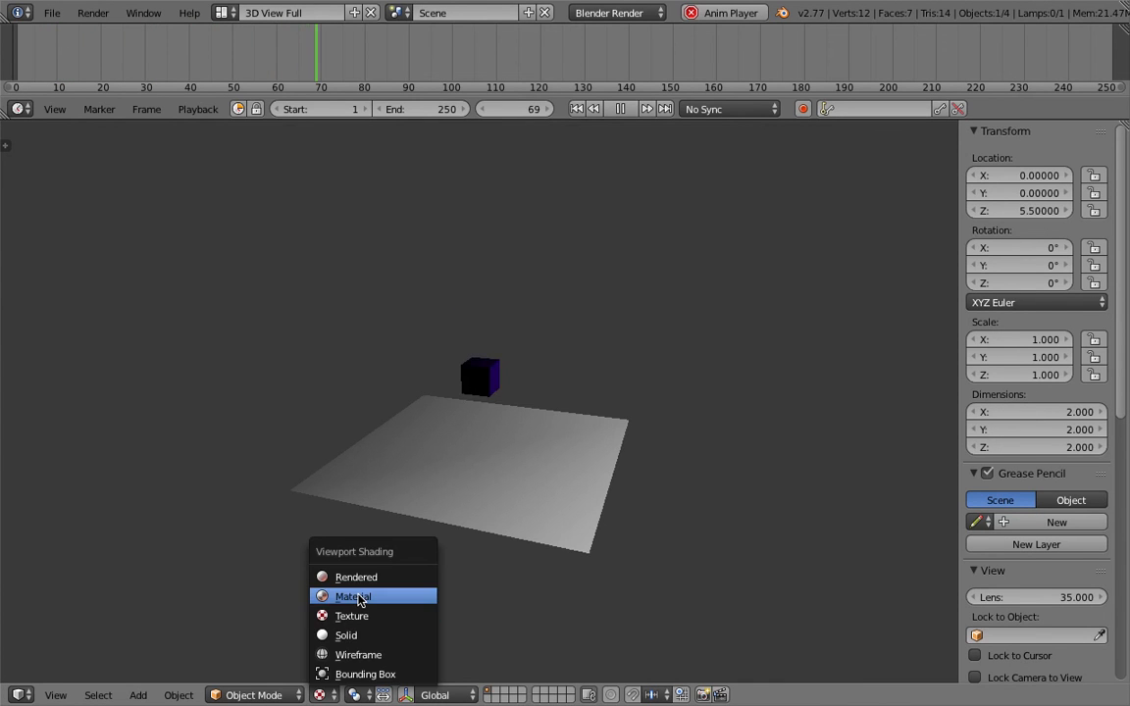
{"action": "left_click", "coordinate": [361, 595]}
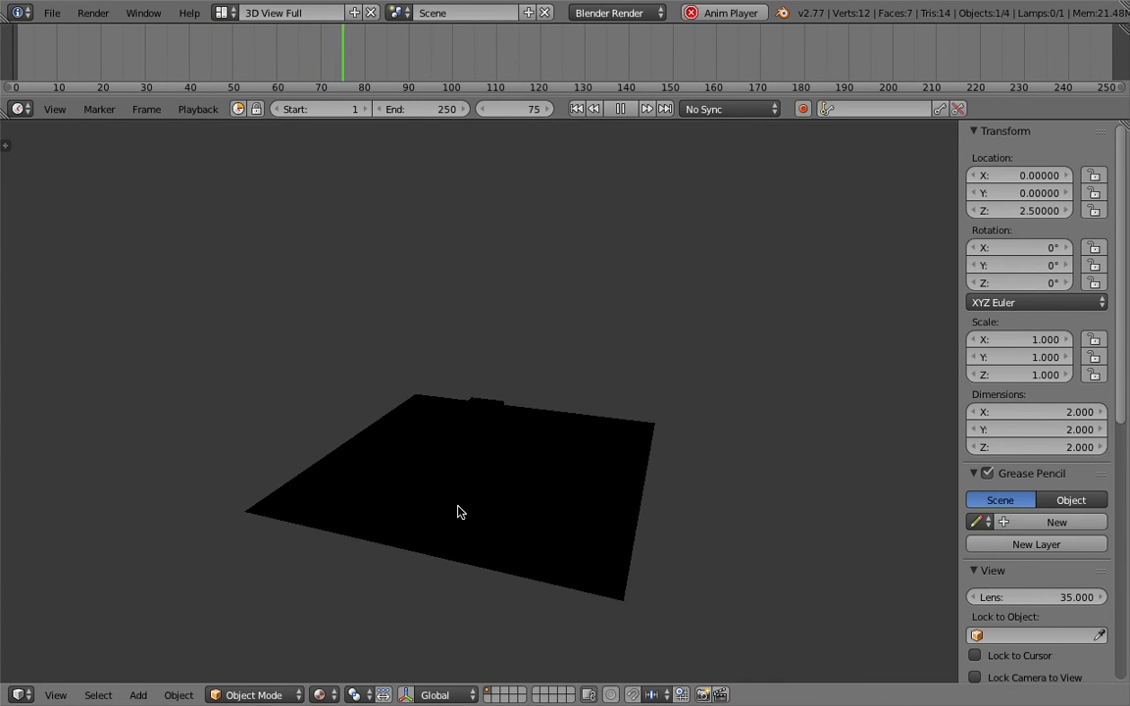
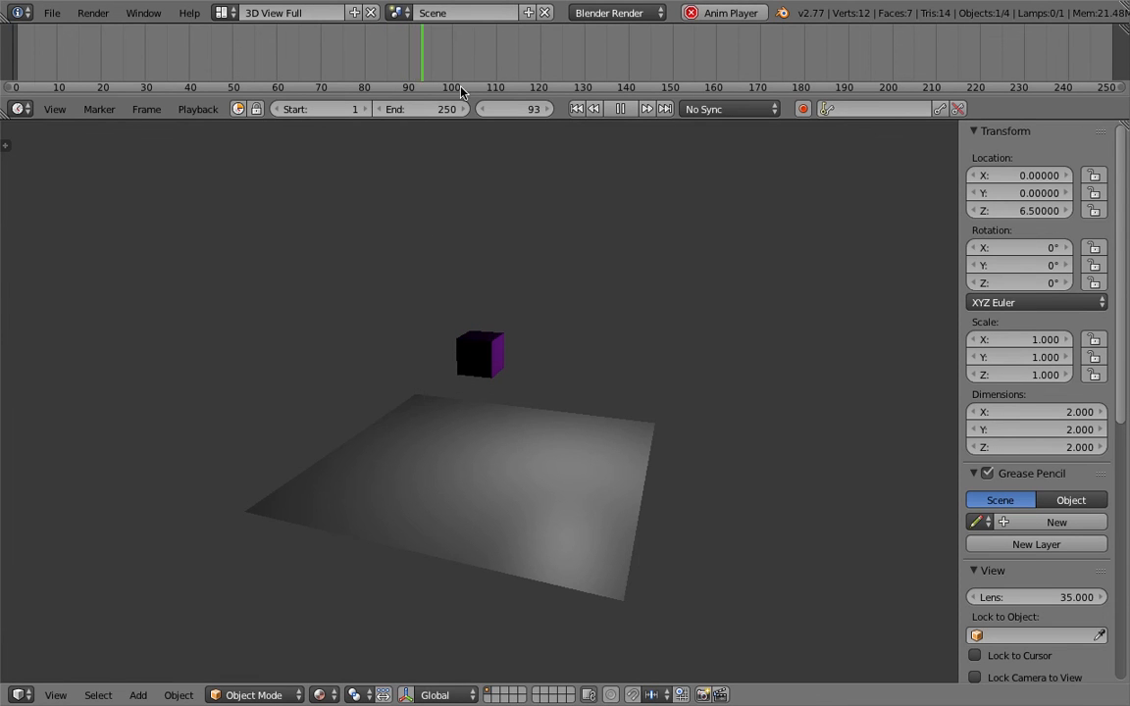
- Stop the animation at frame 96 and inspect the lighting on the cube and plane
{"action": "left_click", "coordinate": [620, 109]}
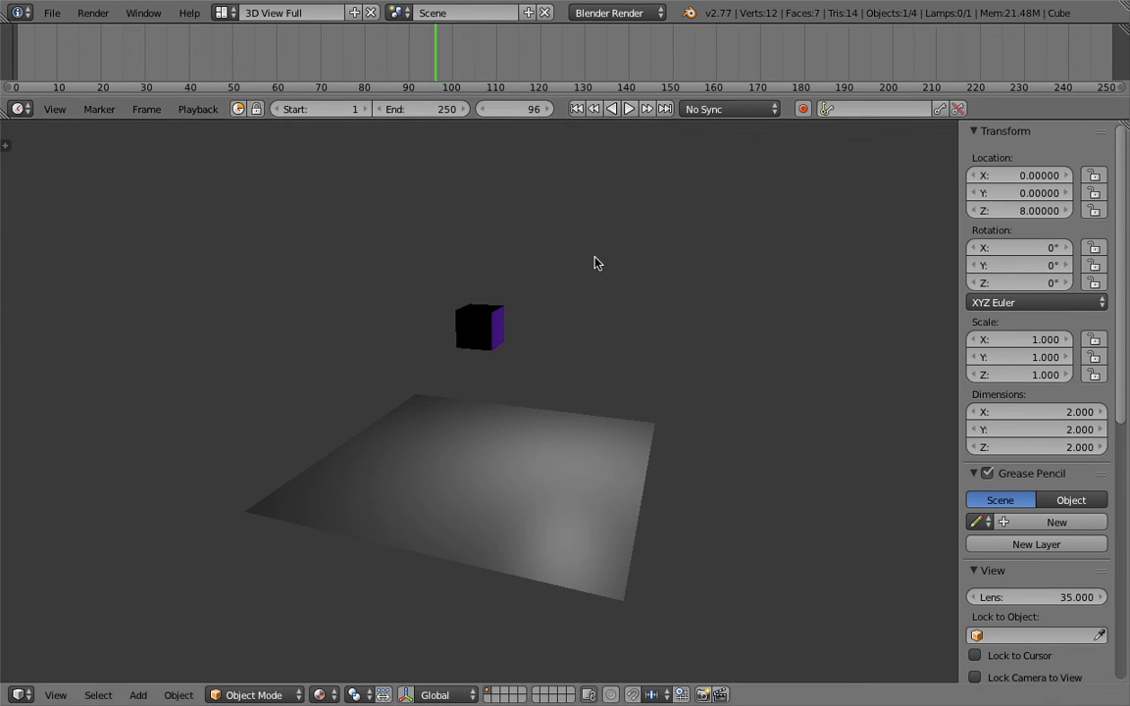
{"action": "middle_click_drag", "start_coordinate": [598, 262], "coordinate": [602, 273]}
{"action": "middle_click_drag", "start_coordinate": [517, 359], "coordinate": [498, 357]}
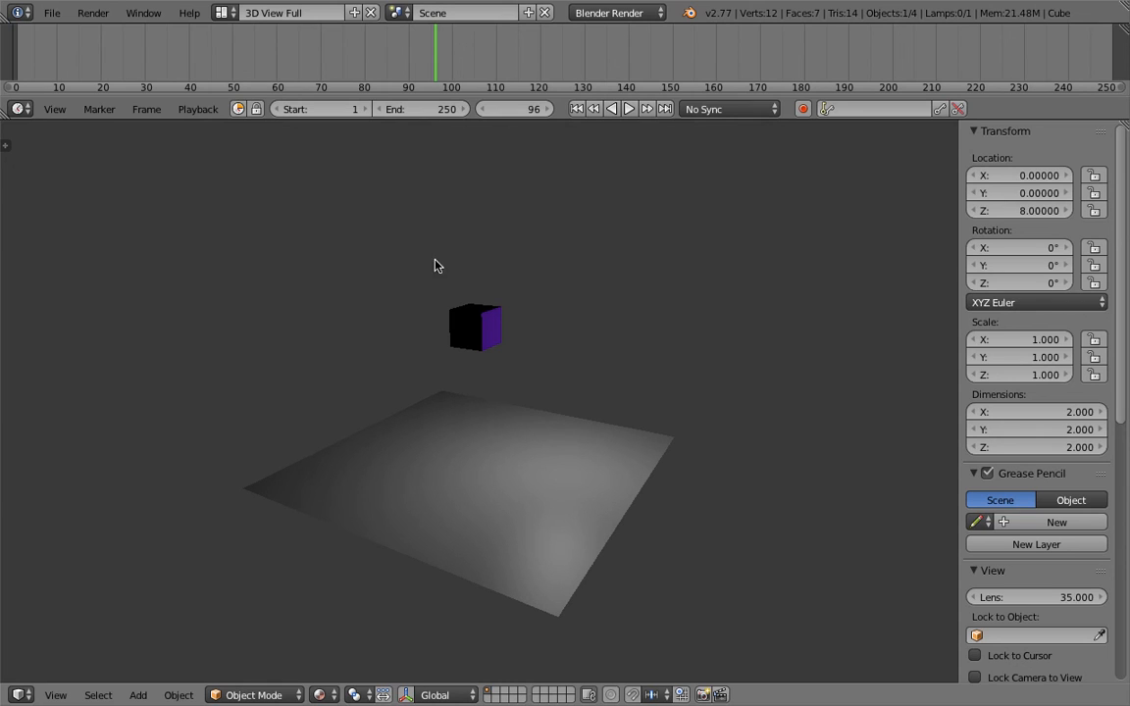
- Switch the screen layout from 3D View Full to Compositing
{"action": "left_click", "coordinate": [222, 12]}
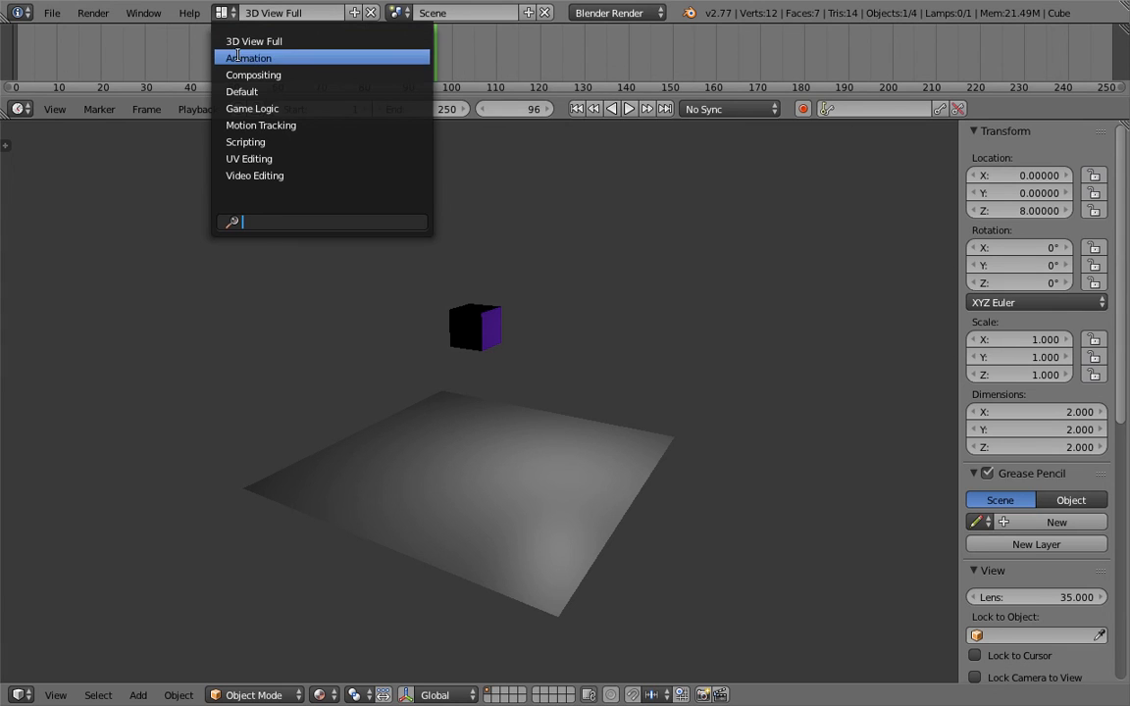
{"action": "key", "text": "Down"}
{"action": "key", "text": "Down"}
{"action": "key", "text": "Down"}
{"action": "key", "text": "Down"}
{"action": "key", "text": "Down"}
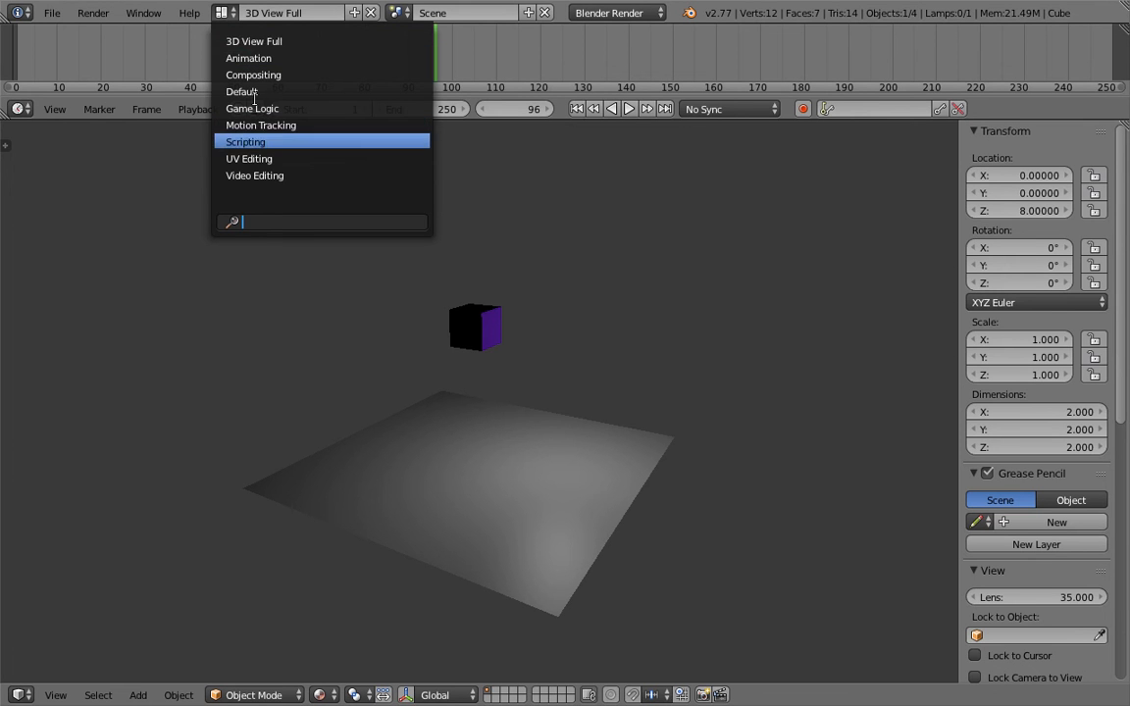
{"action": "key", "text": "Up"}
{"action": "key", "text": "Up"}
{"action": "key", "text": "Up"}
{"action": "key", "text": "Up"}
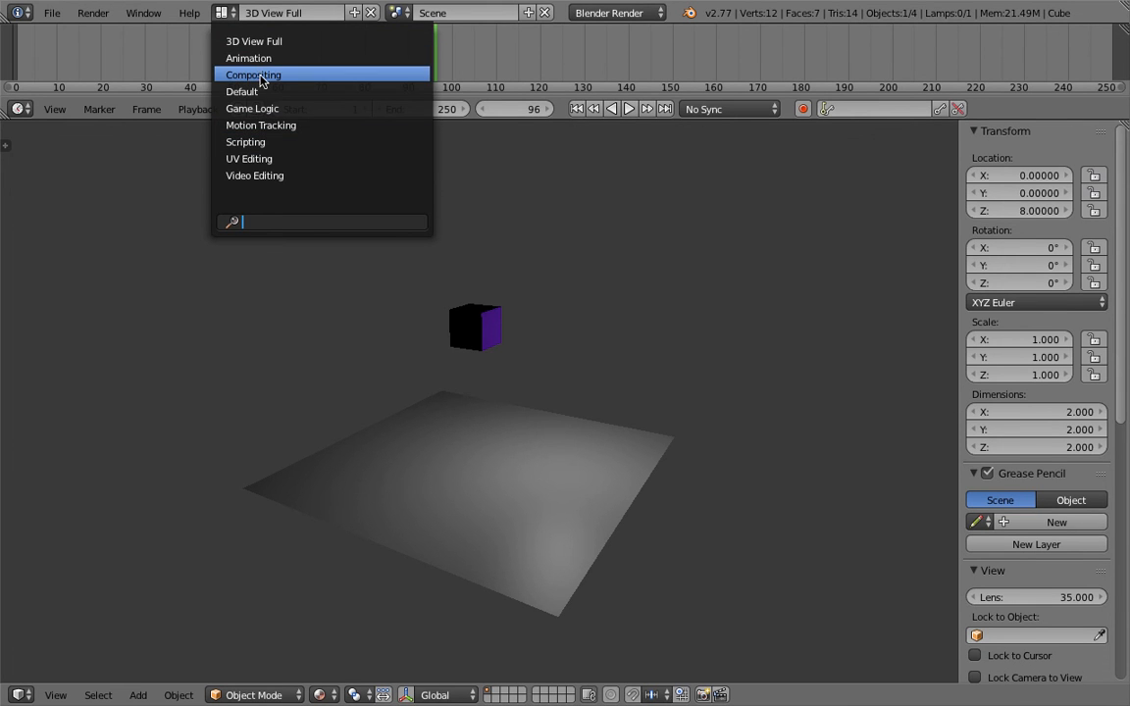
{"action": "left_click", "coordinate": [260, 77]}
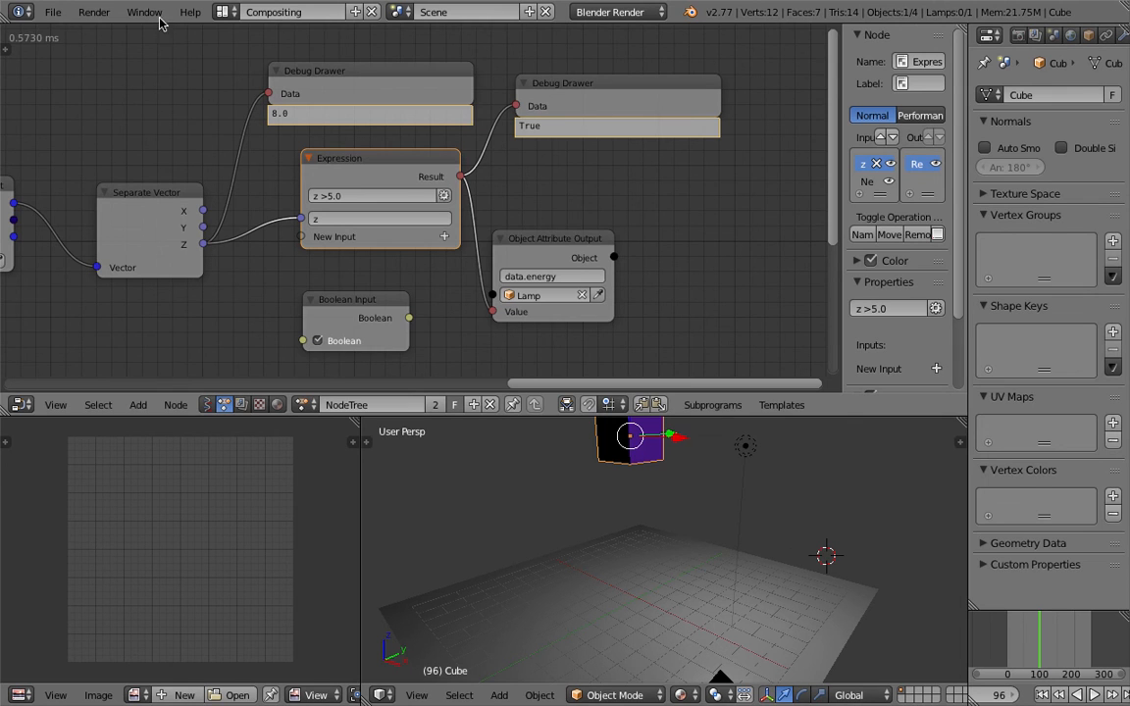
- Find the Switch node by search and place it beside Object Attribute Output in the node tree
{"action": "left_click", "coordinate": [675, 512]}
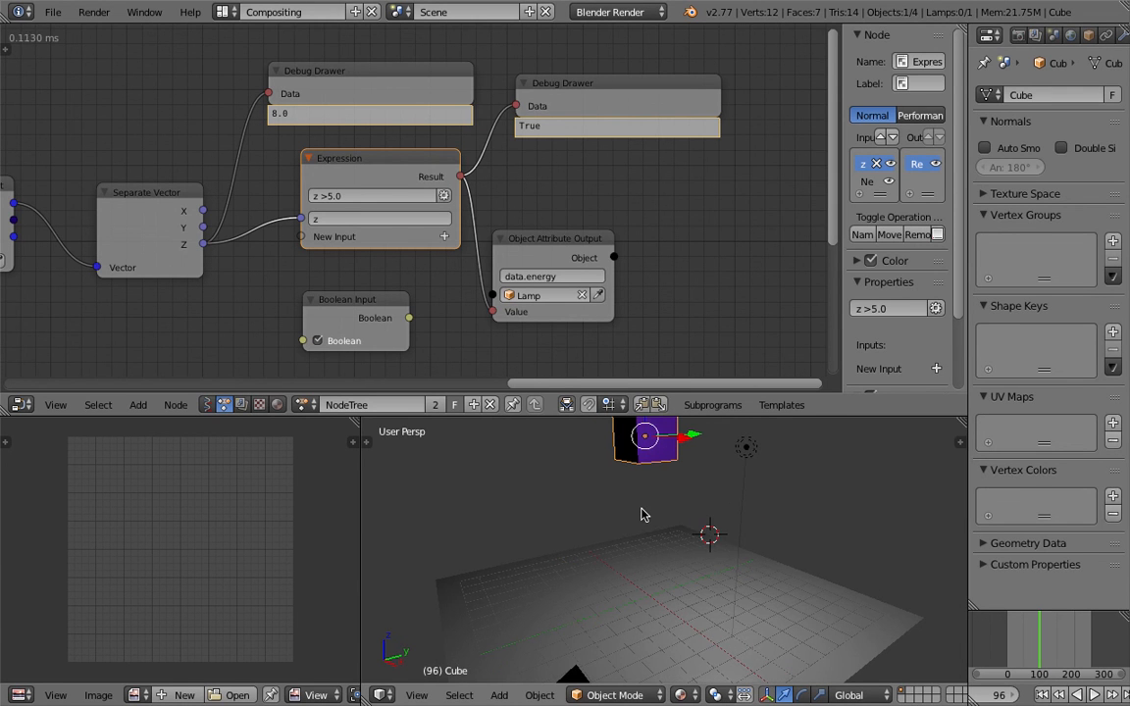
{"action": "key", "text": "shift+a"}
{"action": "left_click", "coordinate": [662, 236]}
{"action": "type", "text": "switch"}
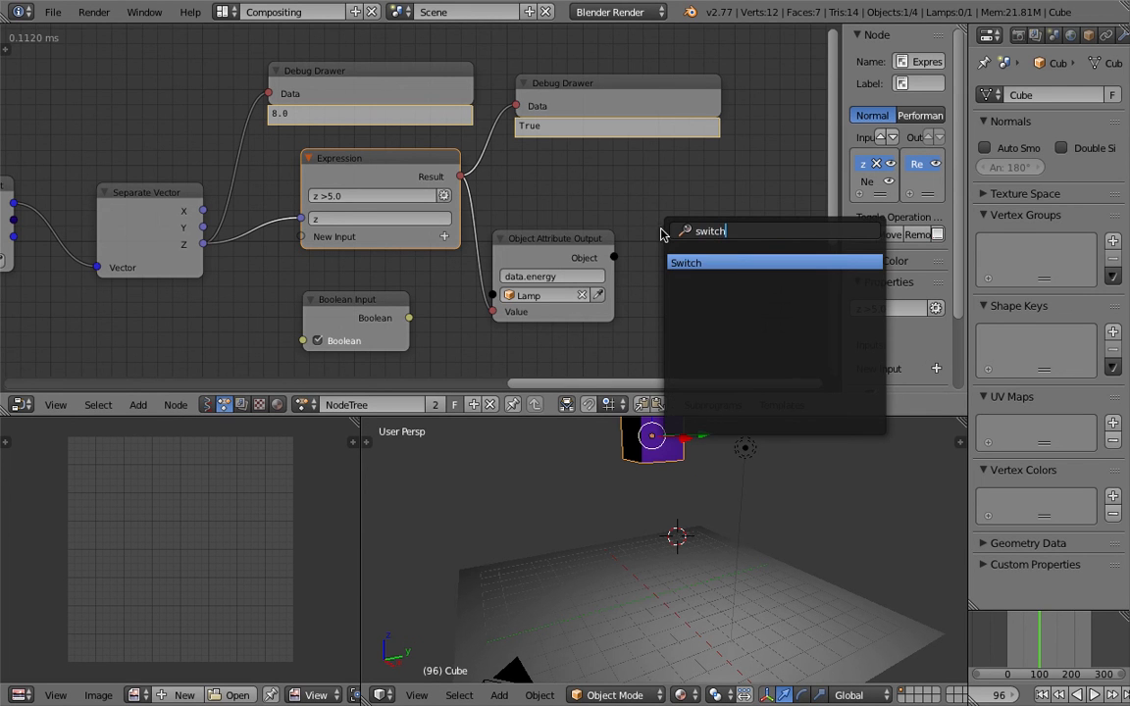
{"action": "key", "text": "Return"}
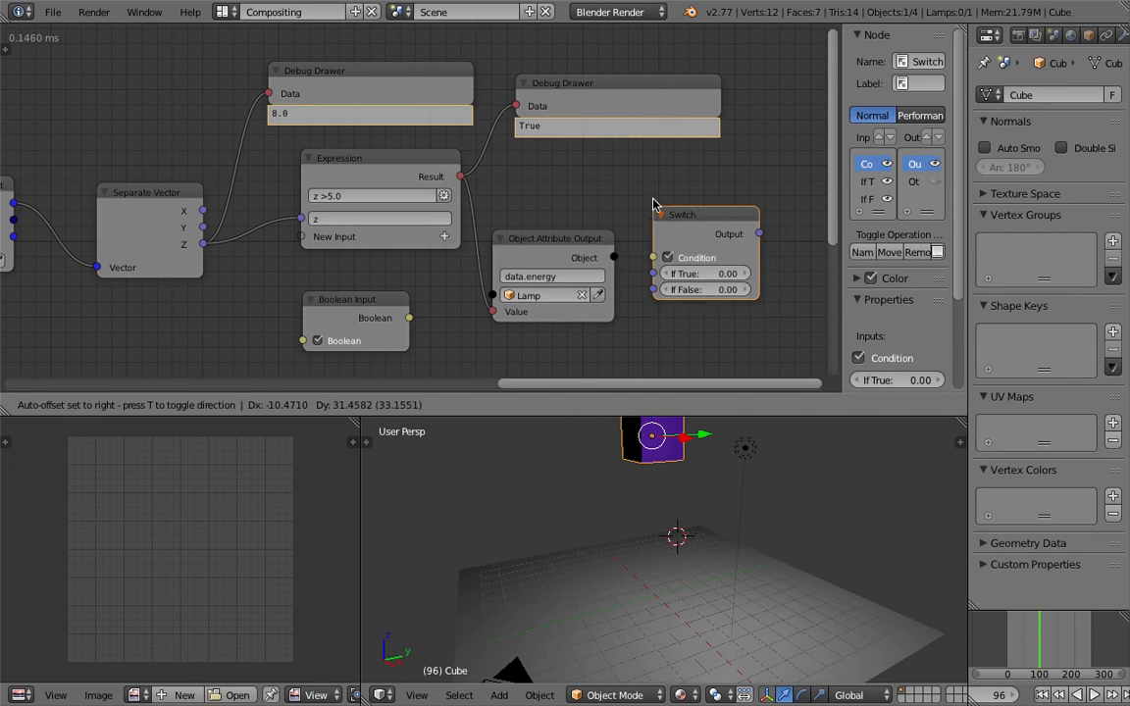
{"action": "left_click", "coordinate": [654, 198]}
- Move the Expression node closer to Separate Vector and link its Result to the Switch node's Condition input
{"action": "left_click", "coordinate": [391, 162]}
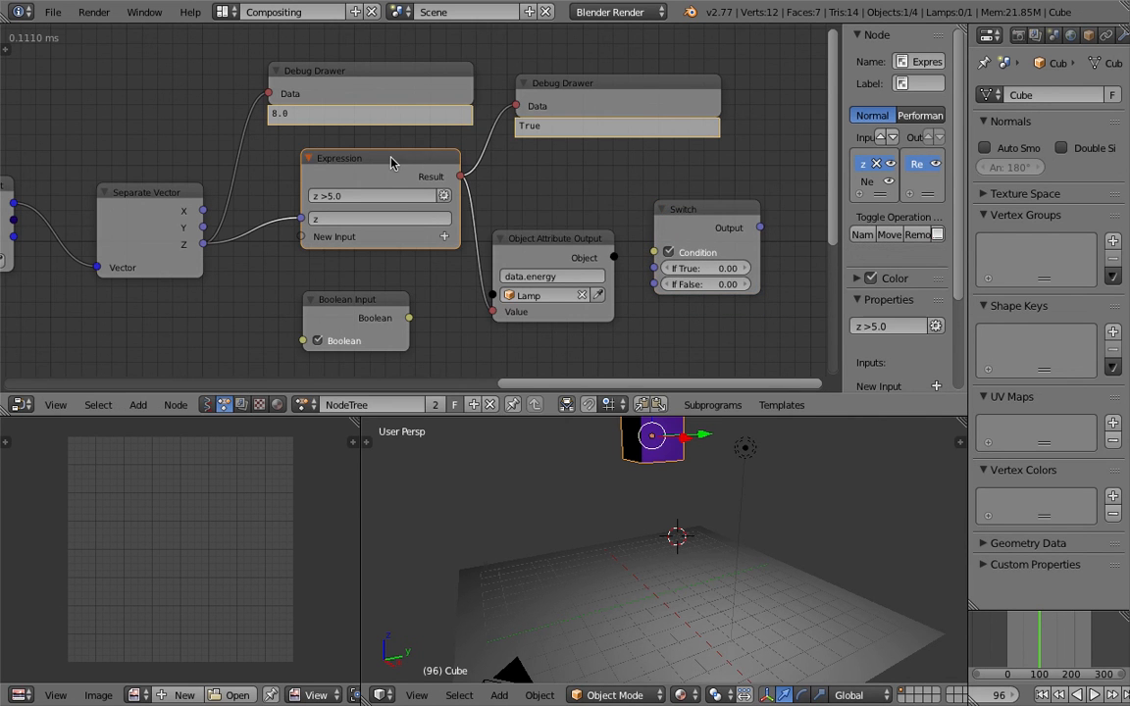
{"action": "left_click_drag", "start_coordinate": [390, 162], "coordinate": [330, 161]}
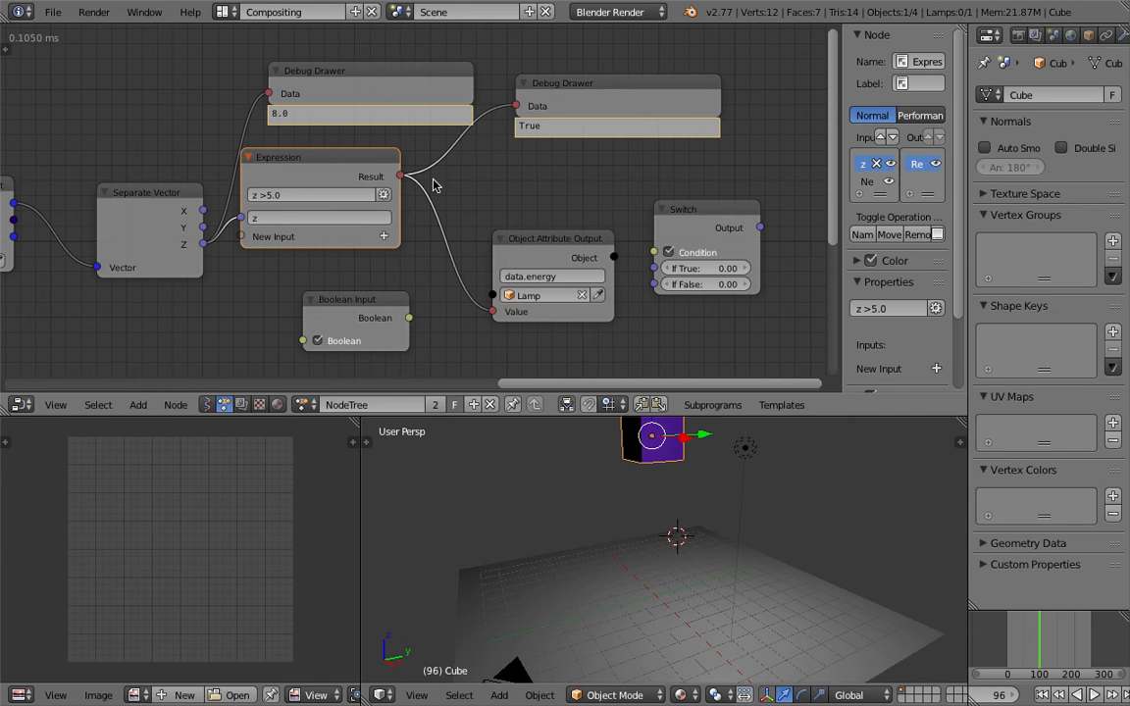
{"action": "left_click_drag", "start_coordinate": [400, 176], "coordinate": [654, 253]}
- Set the Switch node's If True value to 10 and its If False value to 1
{"action": "left_click", "coordinate": [724, 284]}
{"action": "type", "text": "10"}
{"action": "key", "text": "Return"}
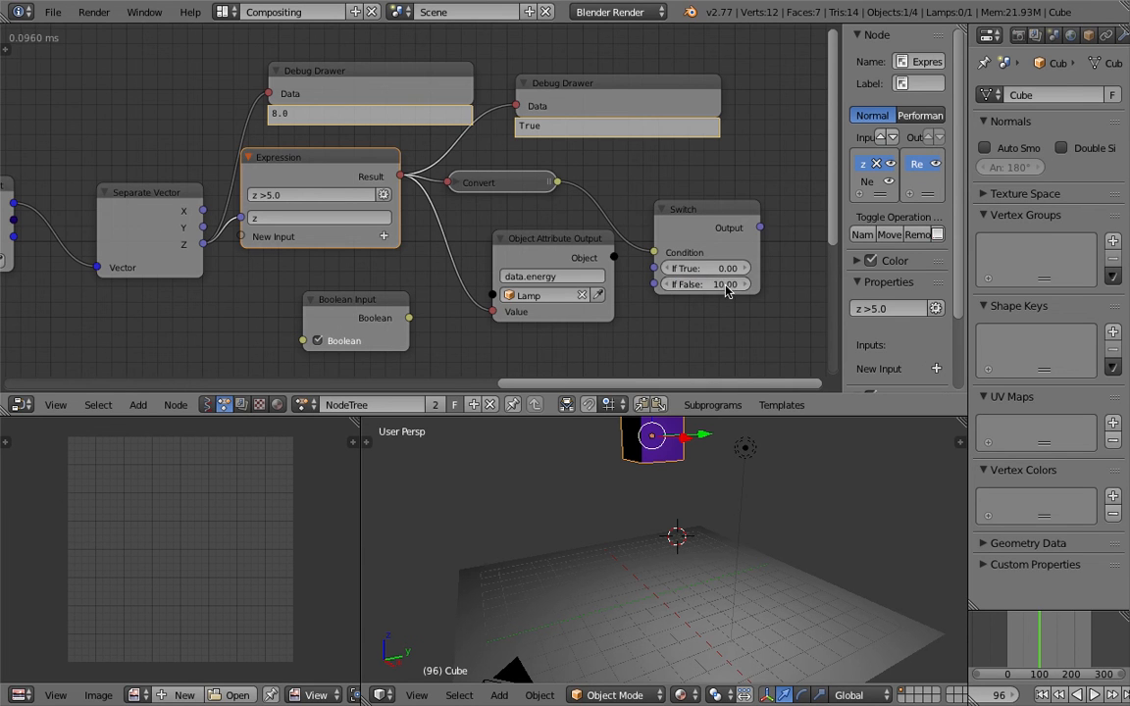
{"action": "left_click", "coordinate": [725, 275]}
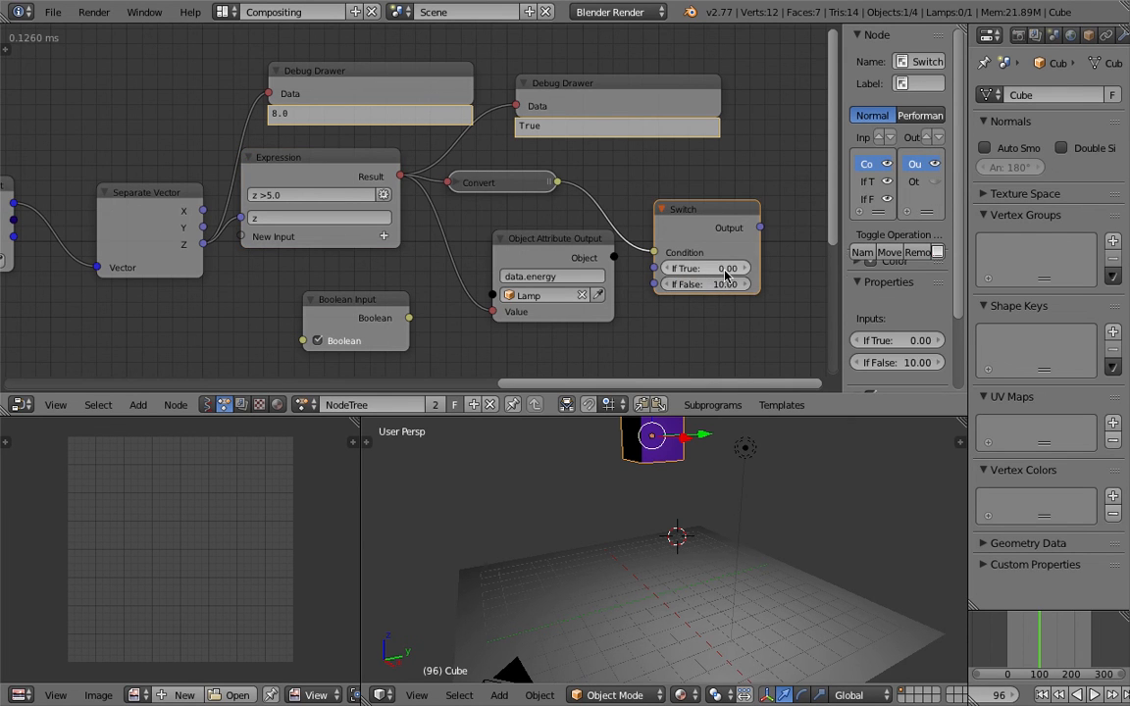
{"action": "left_click", "coordinate": [721, 268]}
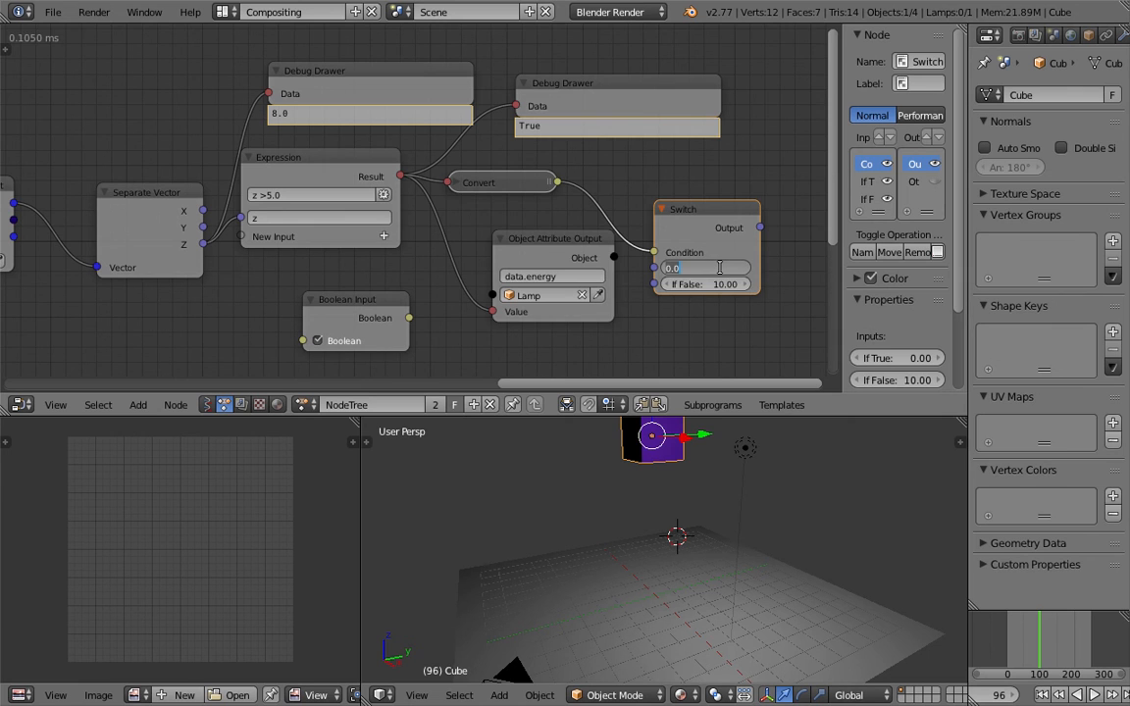
{"action": "type", "text": "10"}
{"action": "key", "text": "Tab"}
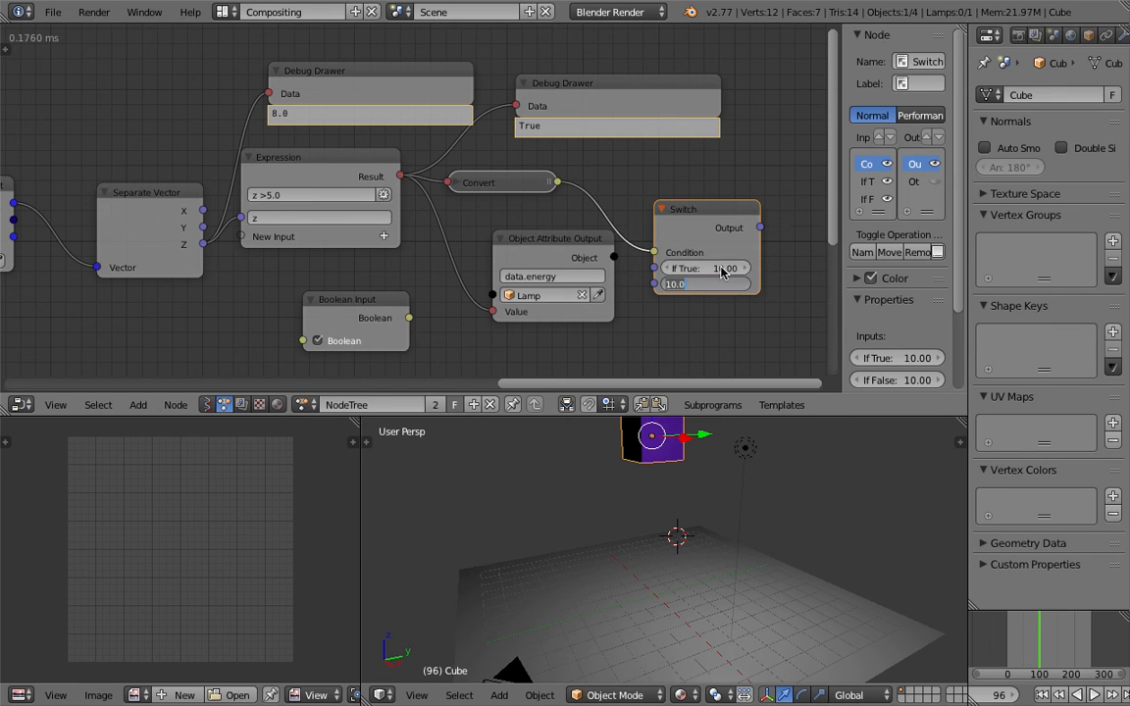
{"action": "type", "text": "0"}
{"action": "key", "text": "Return"}
{"action": "left_click", "coordinate": [723, 284]}
{"action": "type", "text": "1"}
{"action": "key", "text": "Return"}
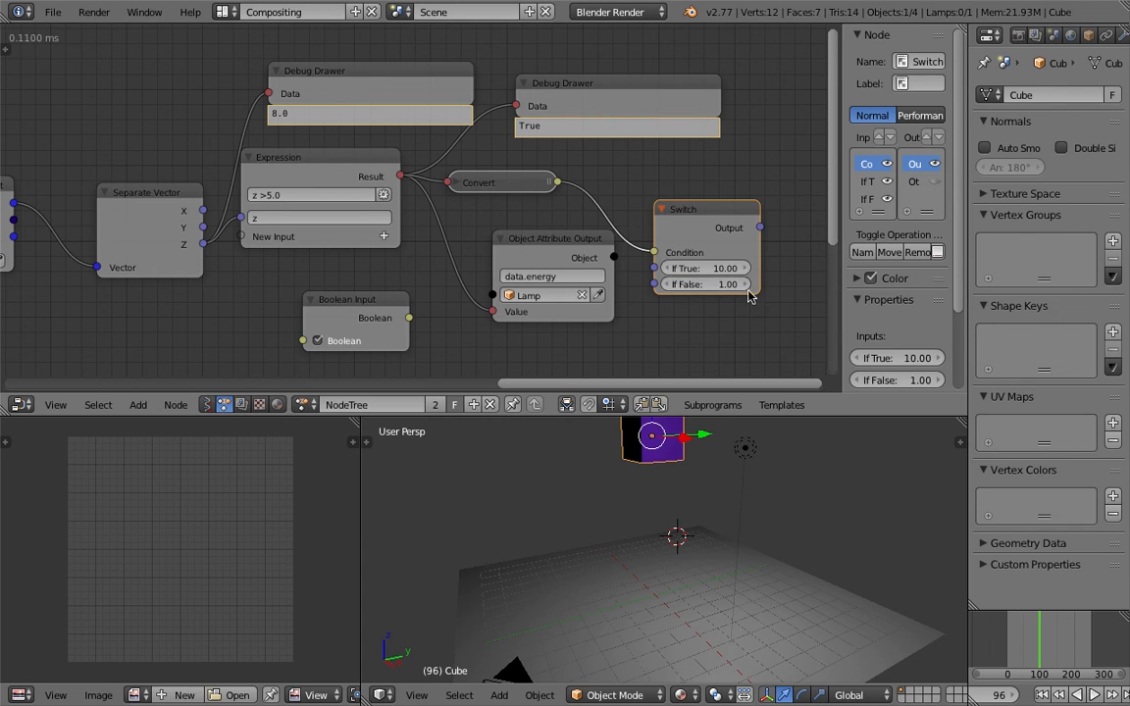
- Move the Switch node before Object Attribute Output and link its Output to the Value input in place of Expression's Result
{"action": "key", "text": "g"}
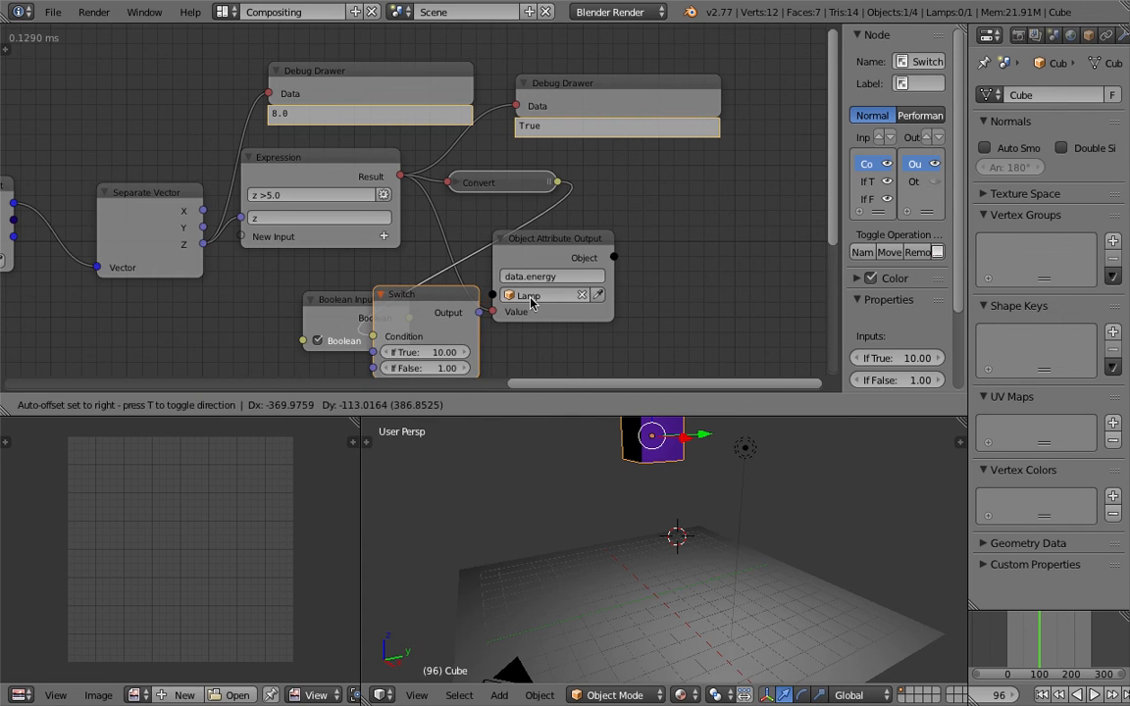
{"action": "left_click", "coordinate": [531, 300]}
{"action": "left_click_drag", "start_coordinate": [582, 240], "coordinate": [658, 233]}
{"action": "left_click_drag", "start_coordinate": [489, 307], "coordinate": [567, 305]}
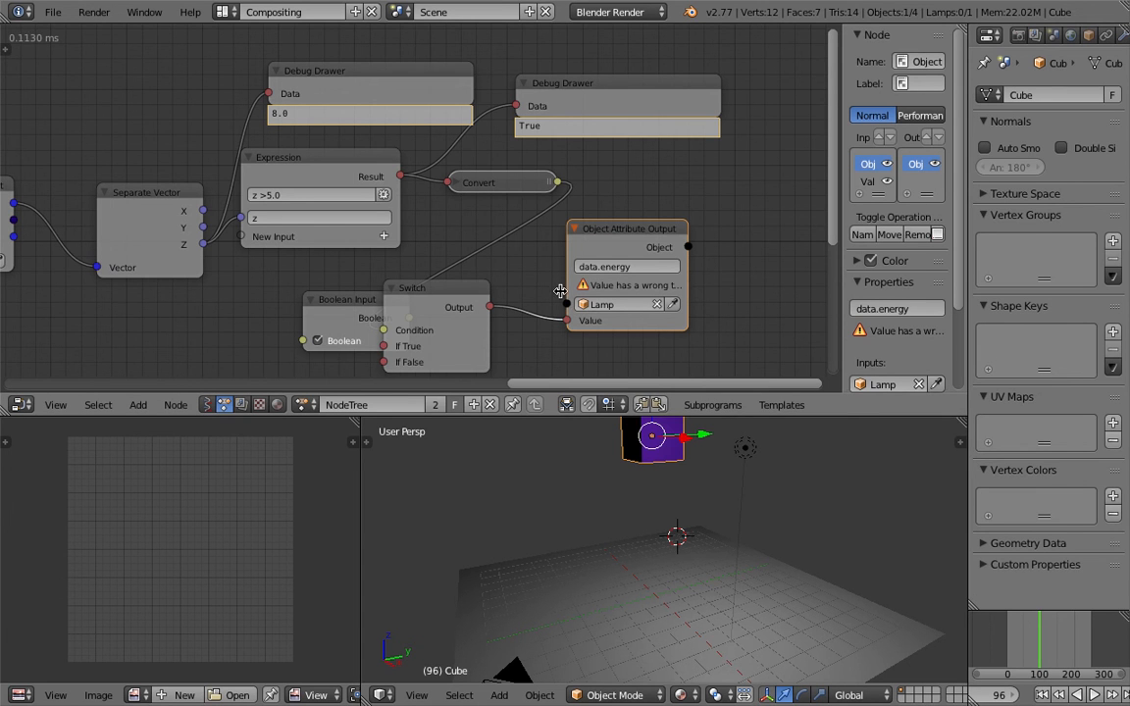
- Spread out the Boolean Input, Switch and Object Attribute Output nodes and cut the link between Convert and Switch
{"action": "left_click_drag", "start_coordinate": [356, 310], "coordinate": [284, 307]}
{"action": "left_click_drag", "start_coordinate": [589, 243], "coordinate": [660, 231]}
{"action": "left_click_drag", "start_coordinate": [417, 287], "coordinate": [509, 254]}
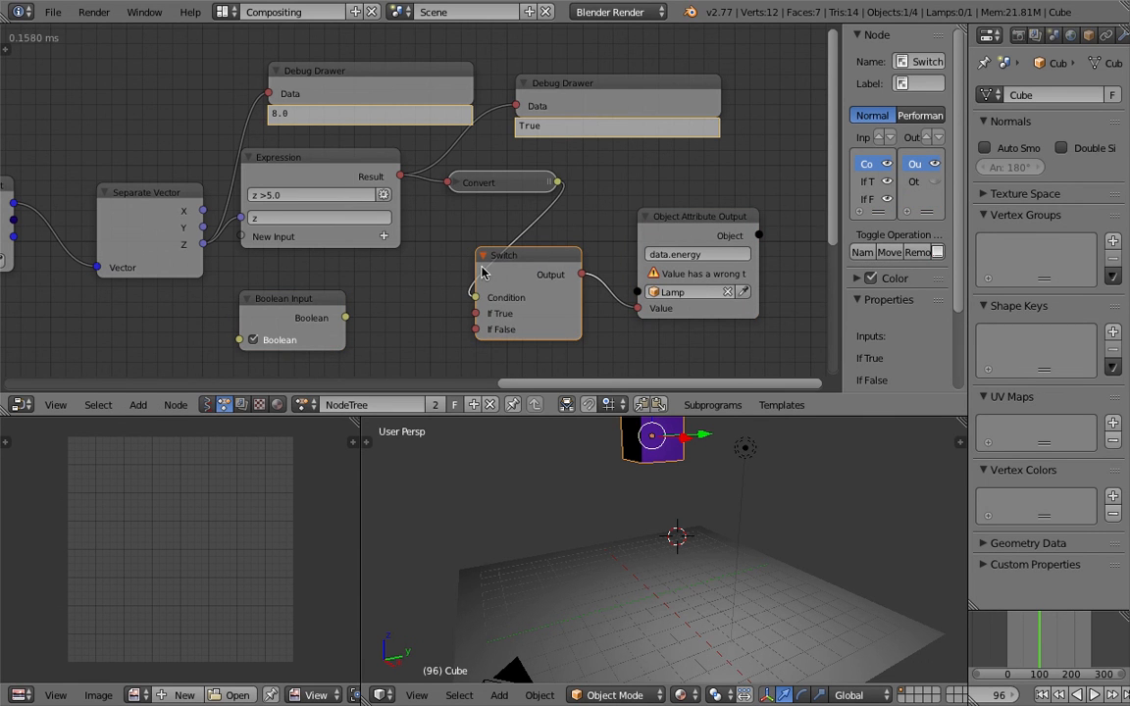
{"action": "left_click_drag", "start_coordinate": [530, 208], "coordinate": [546, 228], "text": "ctrl"}
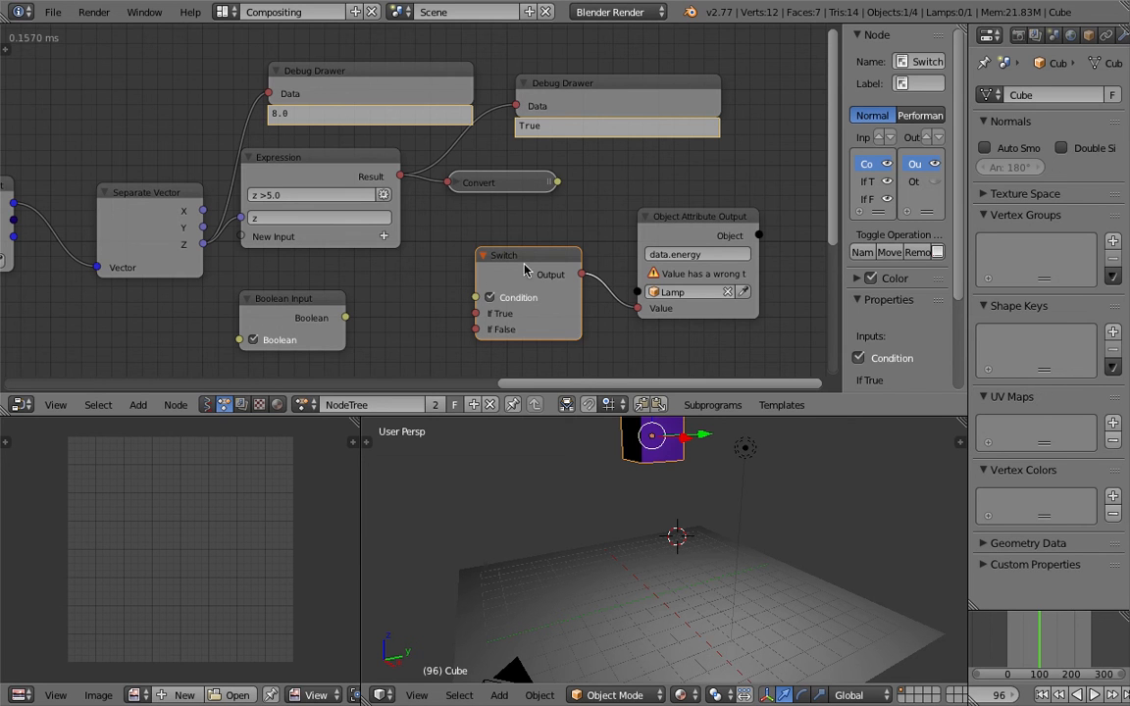
{"action": "left_click_drag", "start_coordinate": [688, 228], "coordinate": [719, 212]}
{"action": "left_click_drag", "start_coordinate": [547, 260], "coordinate": [581, 252]}
{"action": "middle_click_drag", "start_coordinate": [423, 290], "coordinate": [438, 282]}
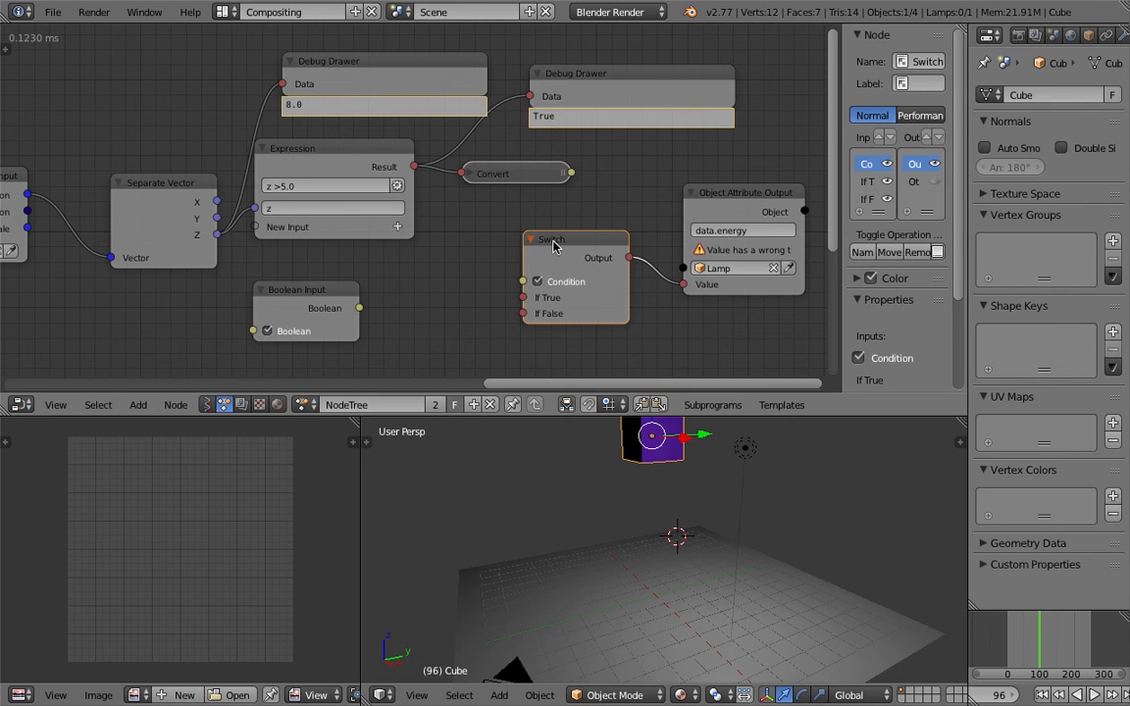
- Delete the Switch node and add a fresh one between Convert and Object Attribute Output
{"action": "key", "text": "x"}
{"action": "key", "text": "shift+a"}
{"action": "left_click", "coordinate": [479, 220]}
{"action": "type", "text": "sw"}
{"action": "key", "text": "Return"}
{"action": "left_click", "coordinate": [533, 245]}
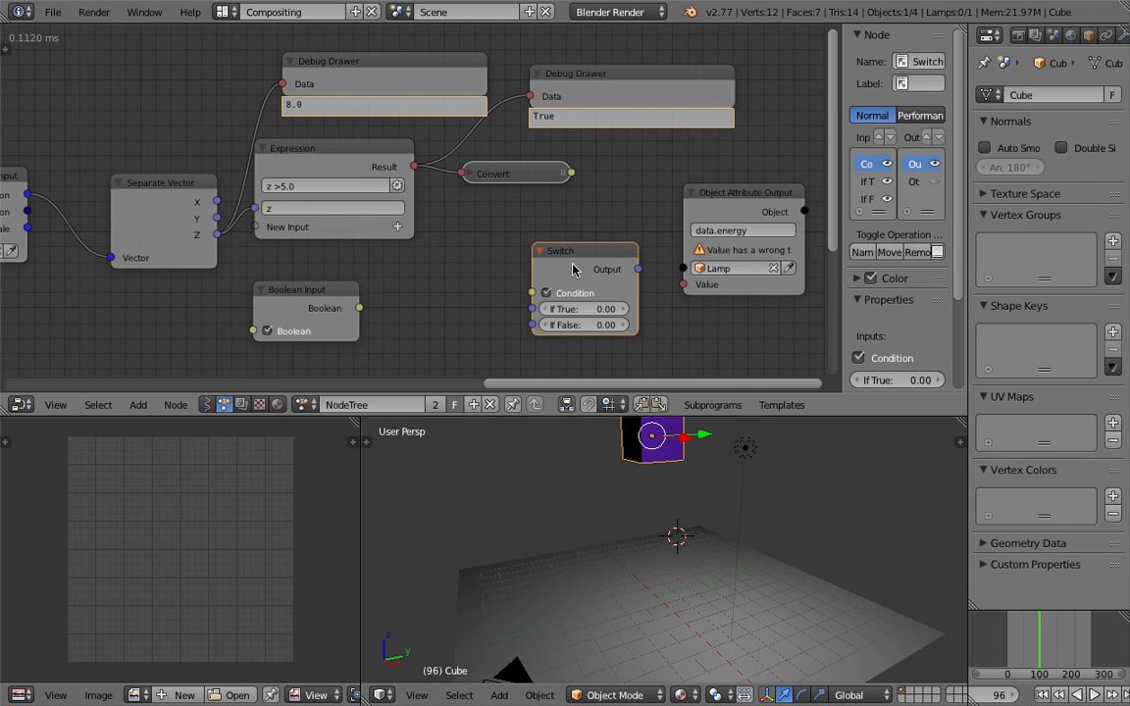
- Give the new Switch node an If True value of 10 and an If False value of 1
{"action": "left_click", "coordinate": [585, 309]}
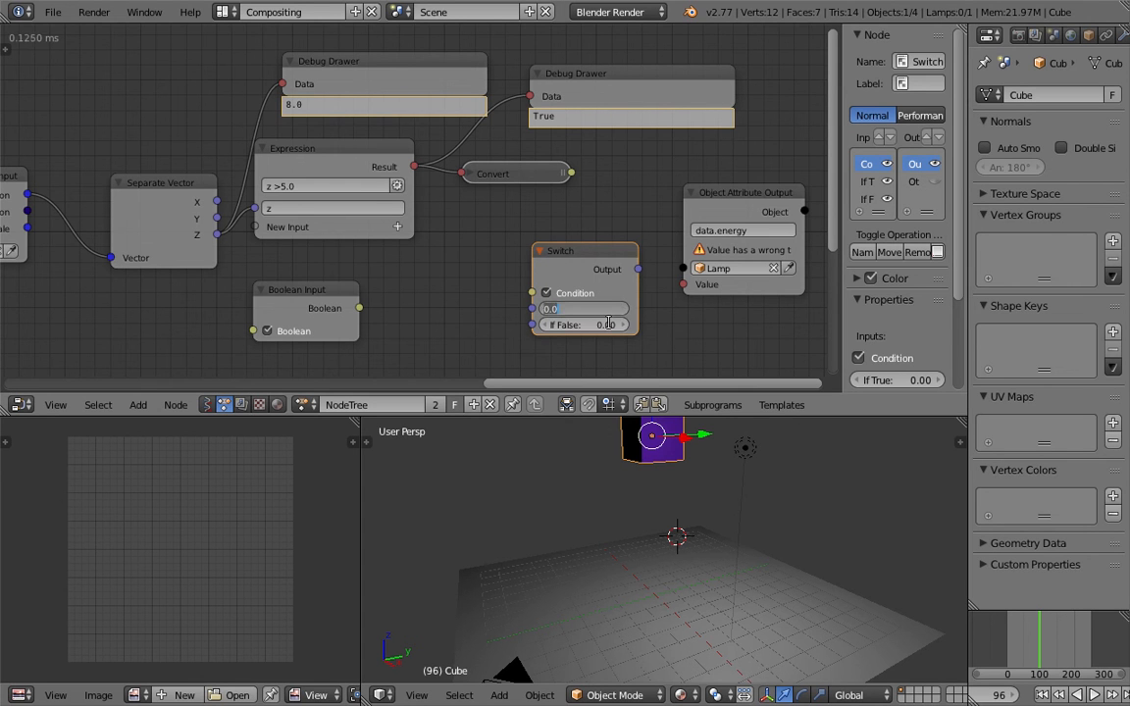
{"action": "type", "text": "10"}
{"action": "key", "text": "Return"}
{"action": "left_click", "coordinate": [608, 323]}
{"action": "type", "text": "1"}
{"action": "key", "text": "Return"}
- Link Convert to the Switch's Condition and the Switch's Output to Object Attribute Output's Value, widening that output node
{"action": "left_click_drag", "start_coordinate": [570, 172], "coordinate": [530, 294]}
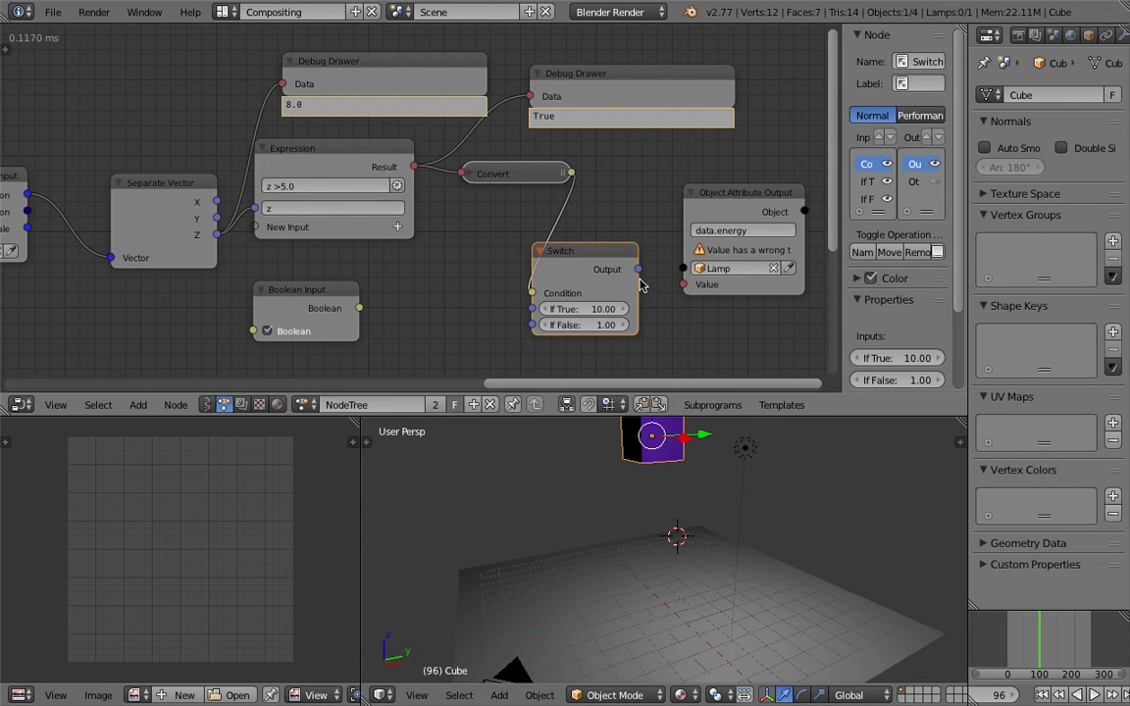
{"action": "left_click_drag", "start_coordinate": [638, 270], "coordinate": [686, 288]}
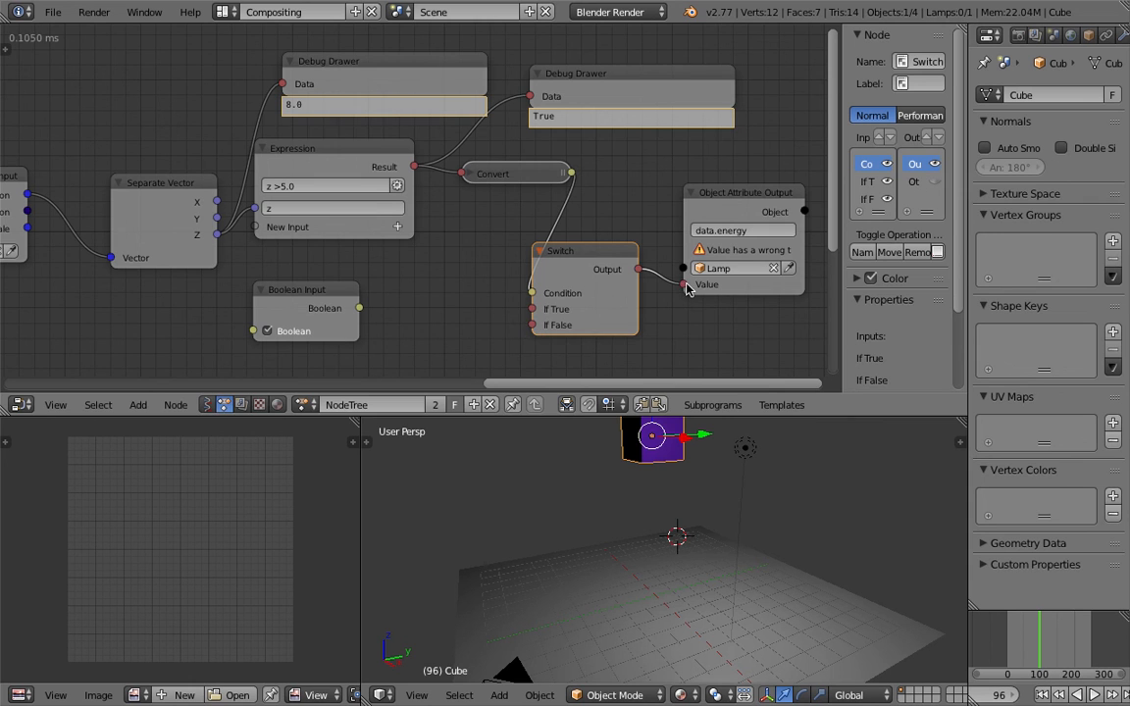
{"action": "middle_click_drag", "start_coordinate": [559, 229], "coordinate": [418, 232]}
{"action": "left_click_drag", "start_coordinate": [678, 198], "coordinate": [707, 199]}
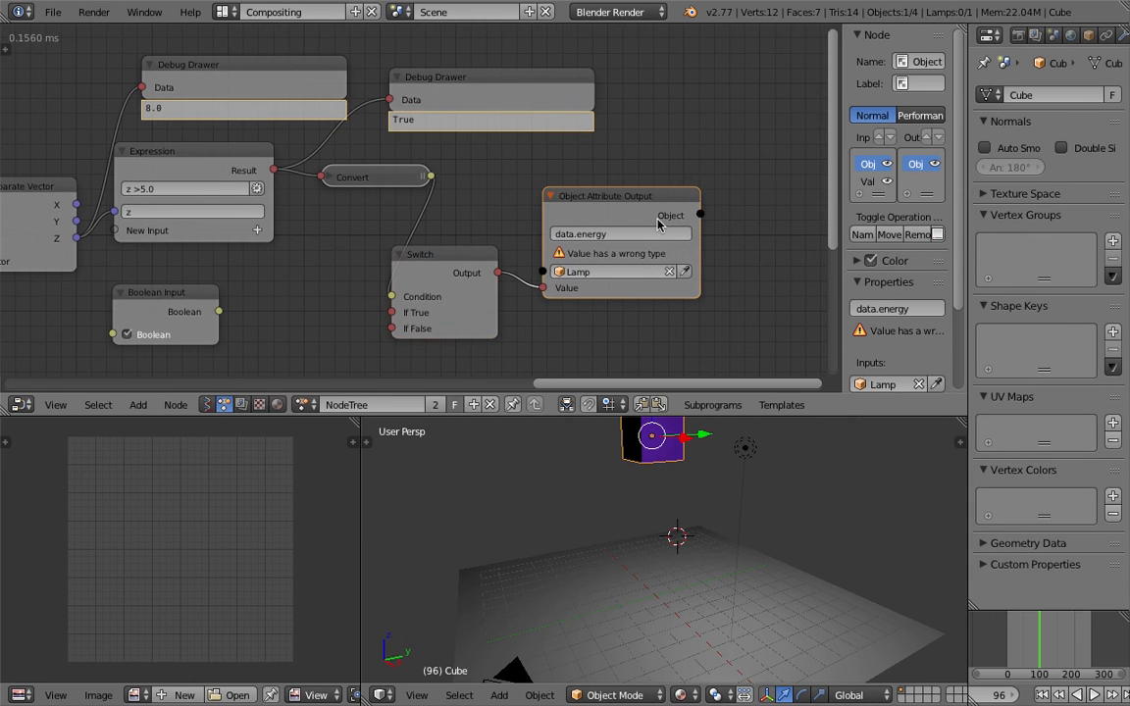
- Move the Object Attribute Output node farther away from the Switch node
{"action": "left_click", "coordinate": [617, 233]}
{"action": "left_click_drag", "start_coordinate": [630, 203], "coordinate": [692, 169]}
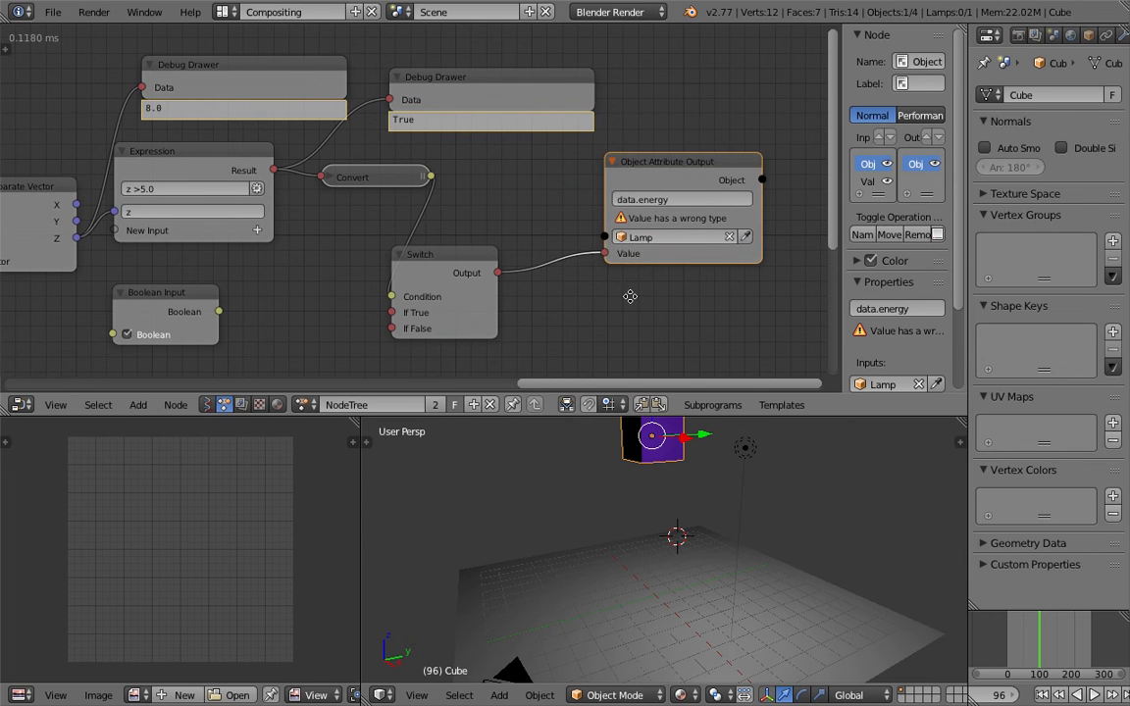
{"action": "middle_click_drag", "start_coordinate": [636, 297], "coordinate": [627, 273]}
{"action": "scroll", "coordinate": [648, 289], "scroll_direction": "down", "scroll_amount": 1}
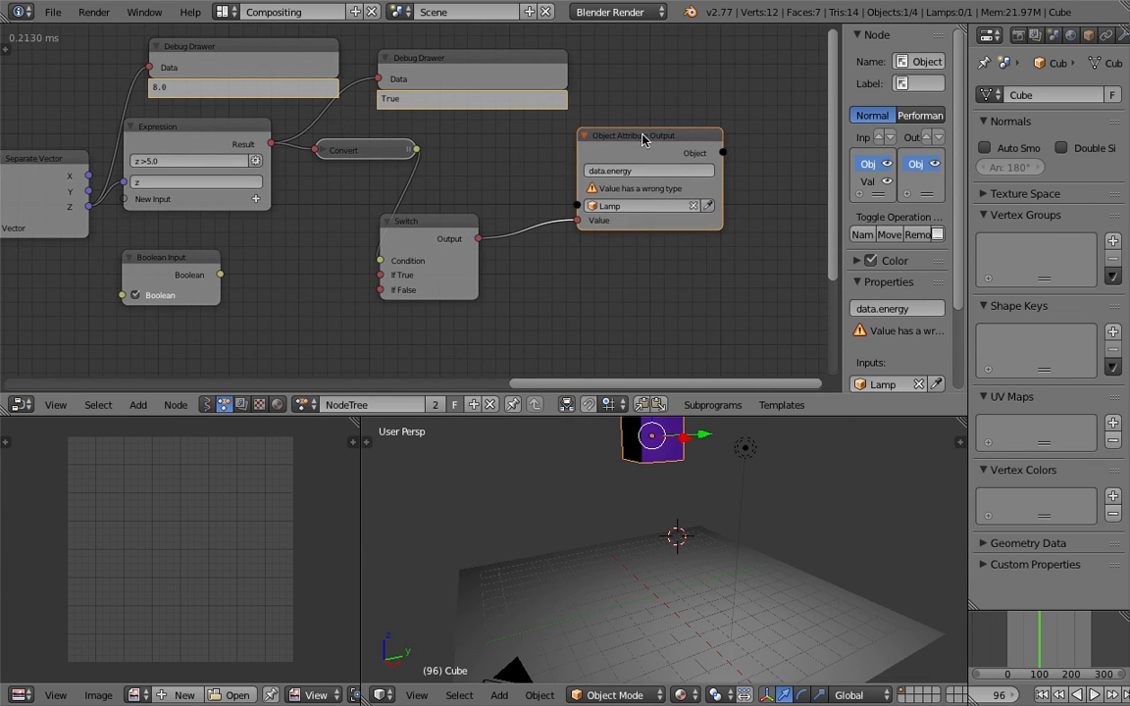
{"action": "key", "text": "shift+d"}
{"action": "left_click", "coordinate": [663, 276]}
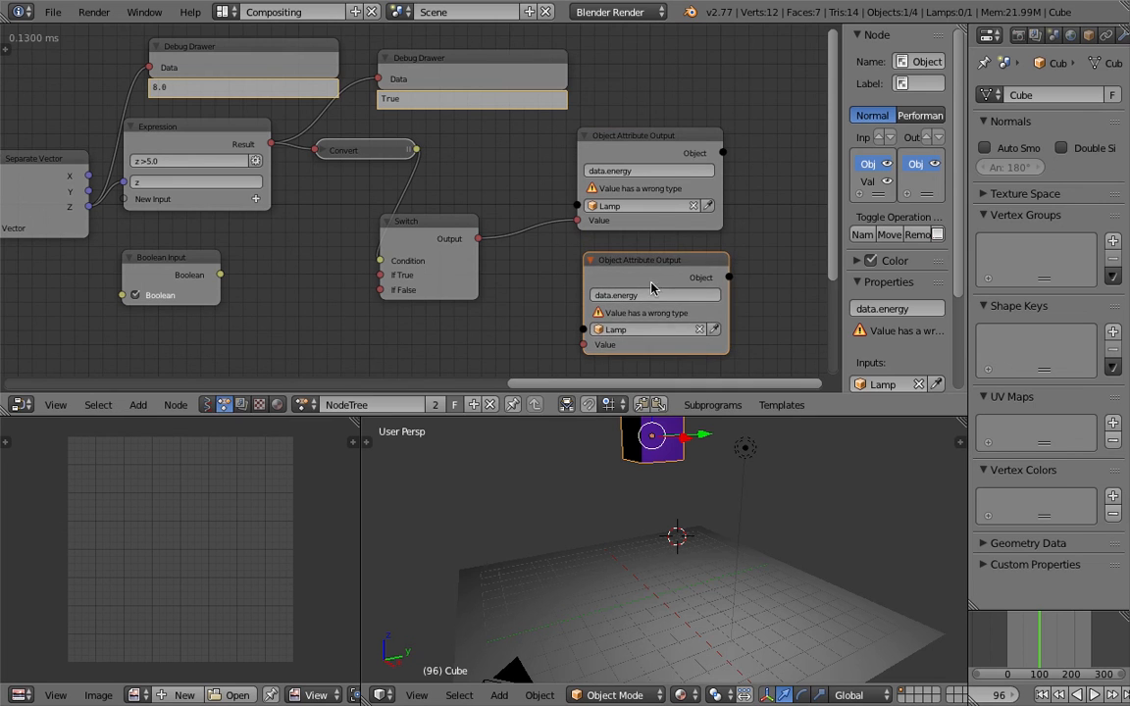
{"action": "key", "text": "x"}
- Add a fresh Object Attribute Output node below the existing one
{"action": "key", "text": "shift+a"}
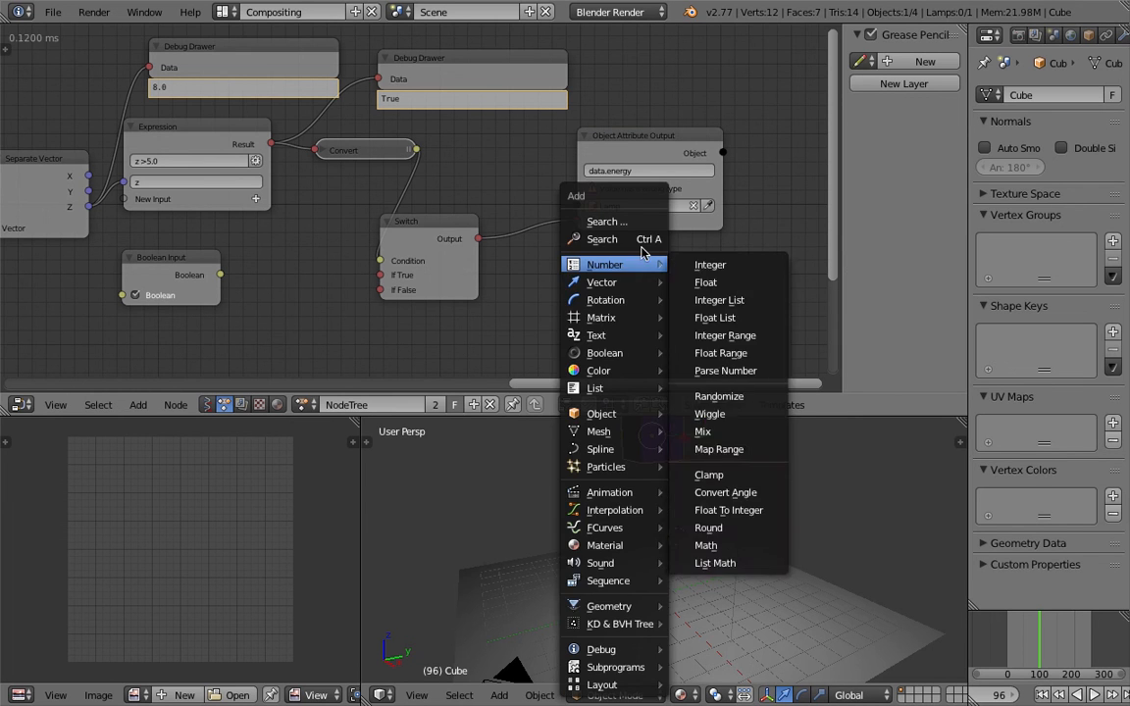
{"action": "left_click", "coordinate": [639, 241]}
{"action": "type", "text": "obje"}
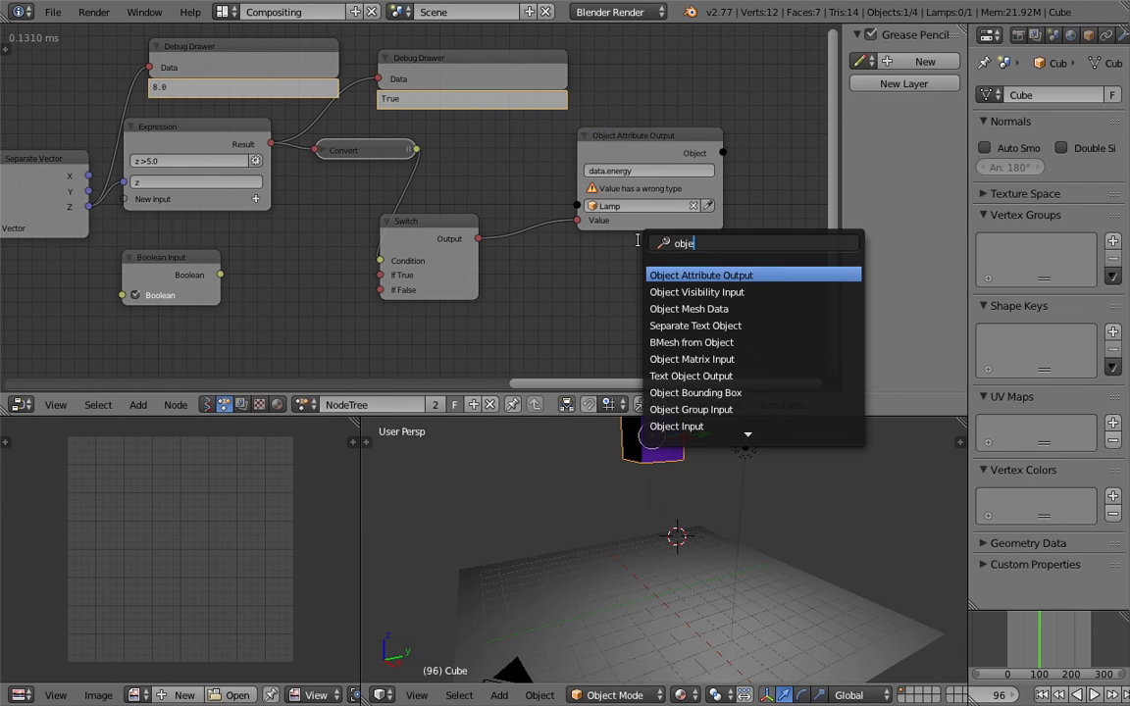
{"action": "type", "text": "ct a"}
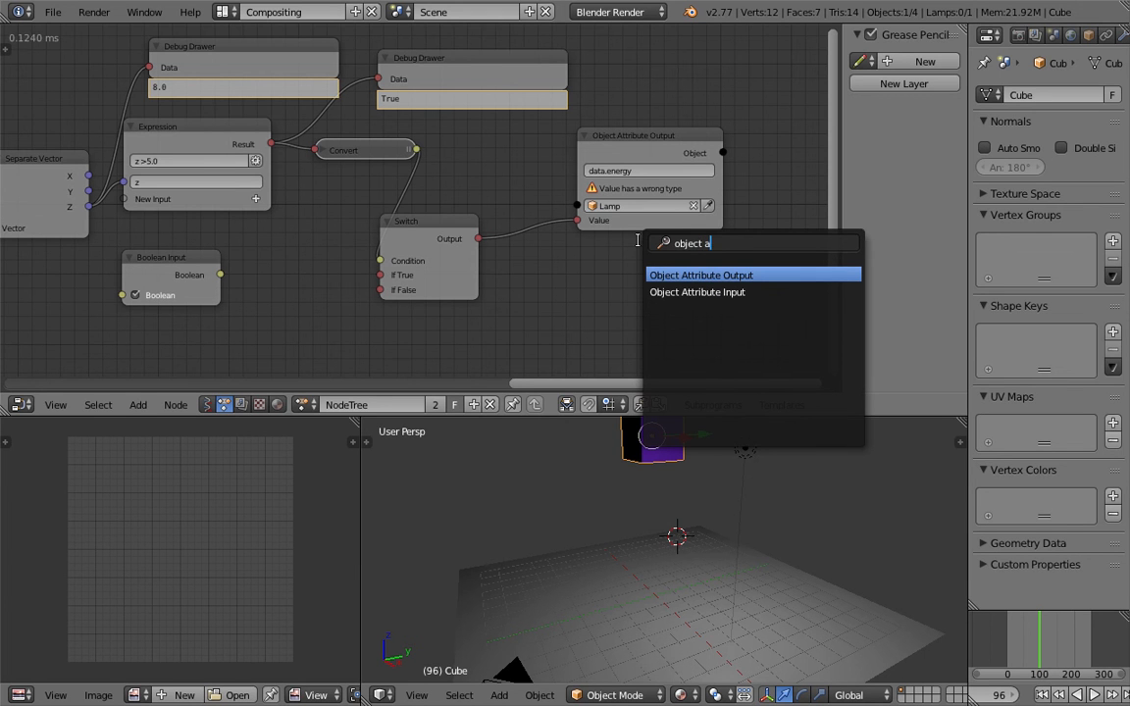
{"action": "type", "text": "t"}
{"action": "key", "text": "Return"}
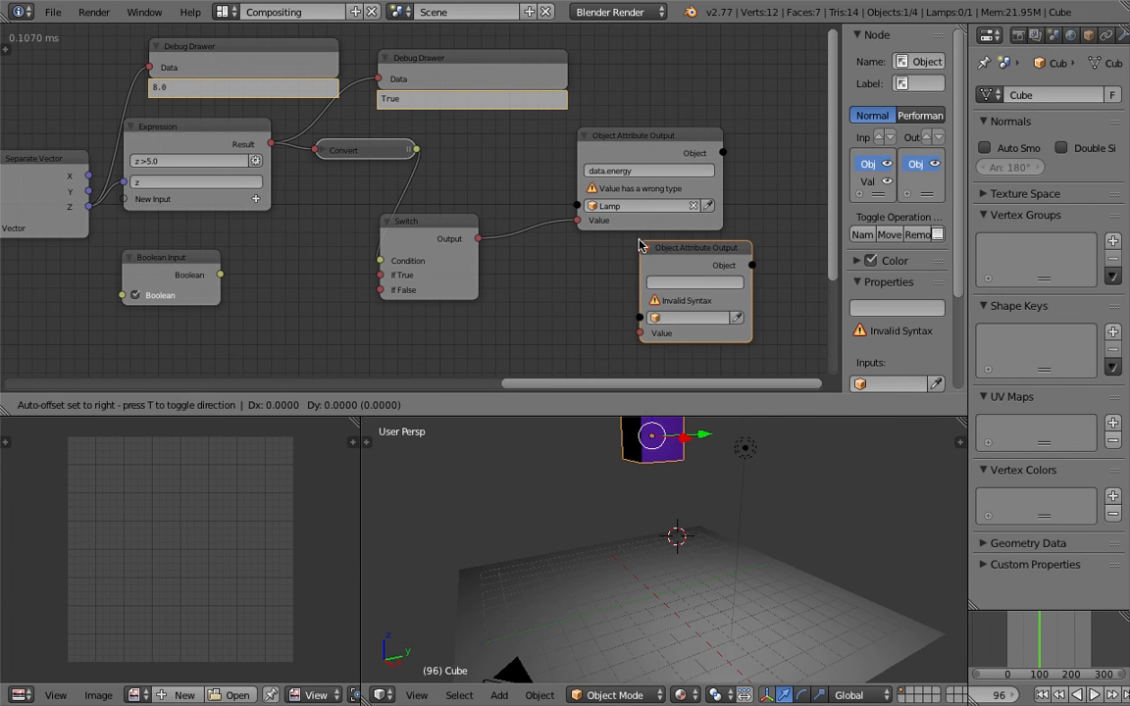
{"action": "left_click", "coordinate": [632, 257]}
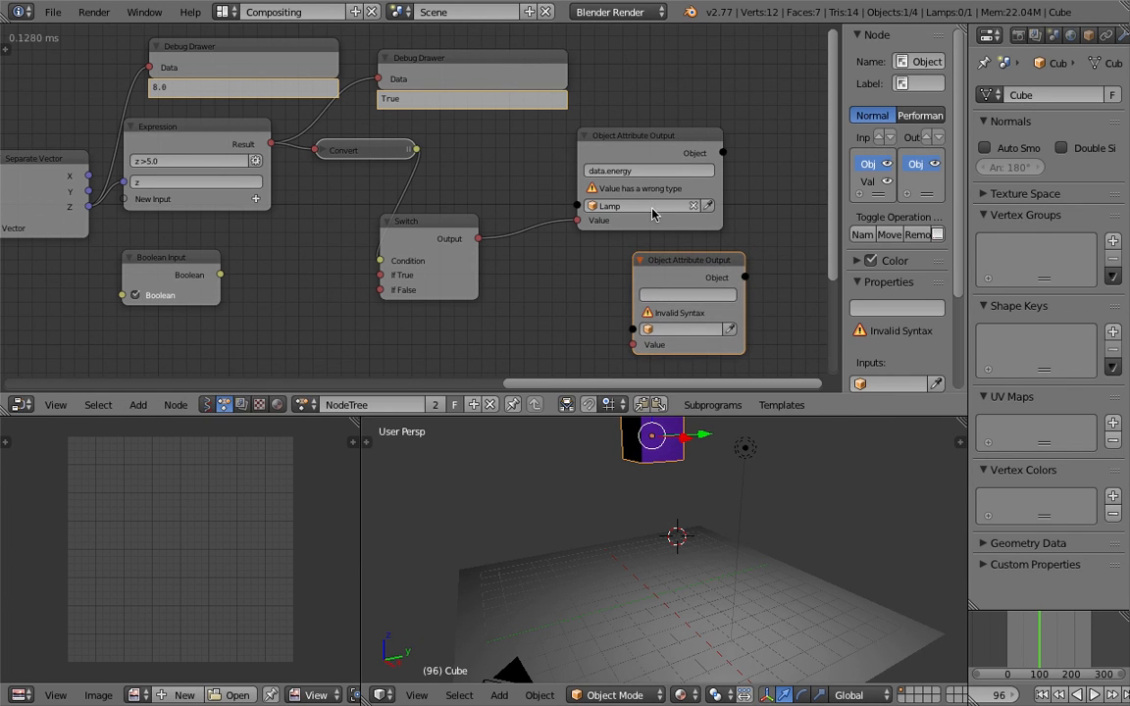
- Copy the data.energy path from the old Object Attribute Output into the new one and set its object to Lamp
{"action": "left_click", "coordinate": [633, 169]}
{"action": "key", "text": "ctrl+c"}
{"action": "key", "text": "Escape"}
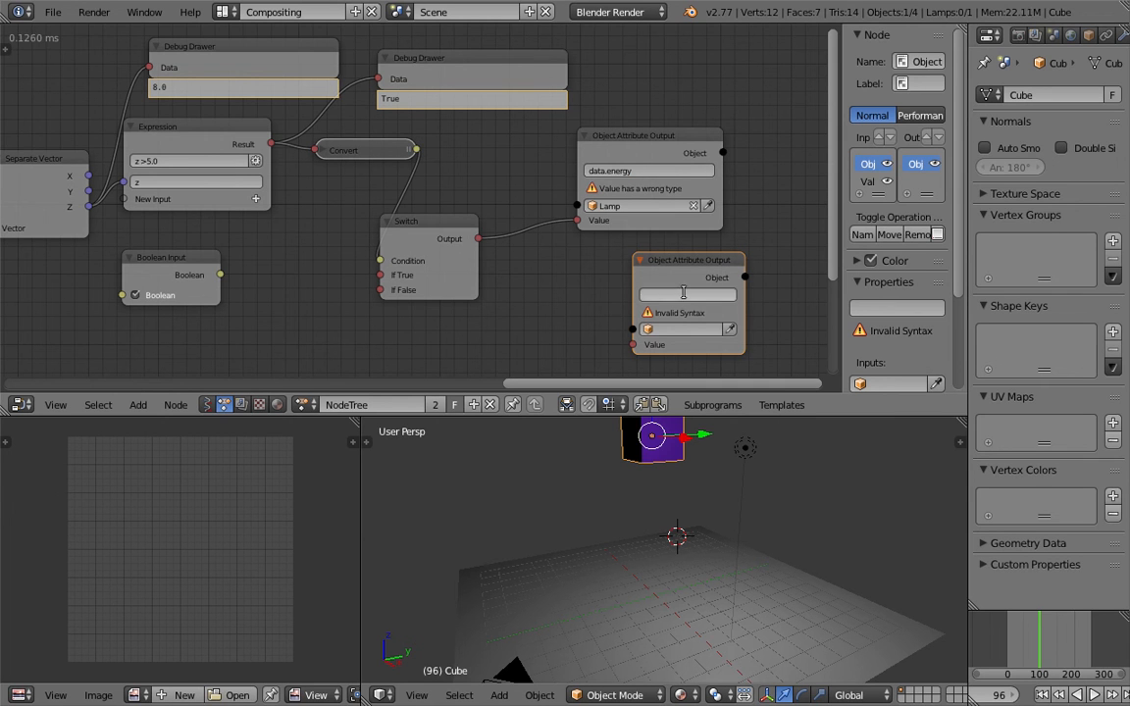
{"action": "key", "text": "ctrl+v"}
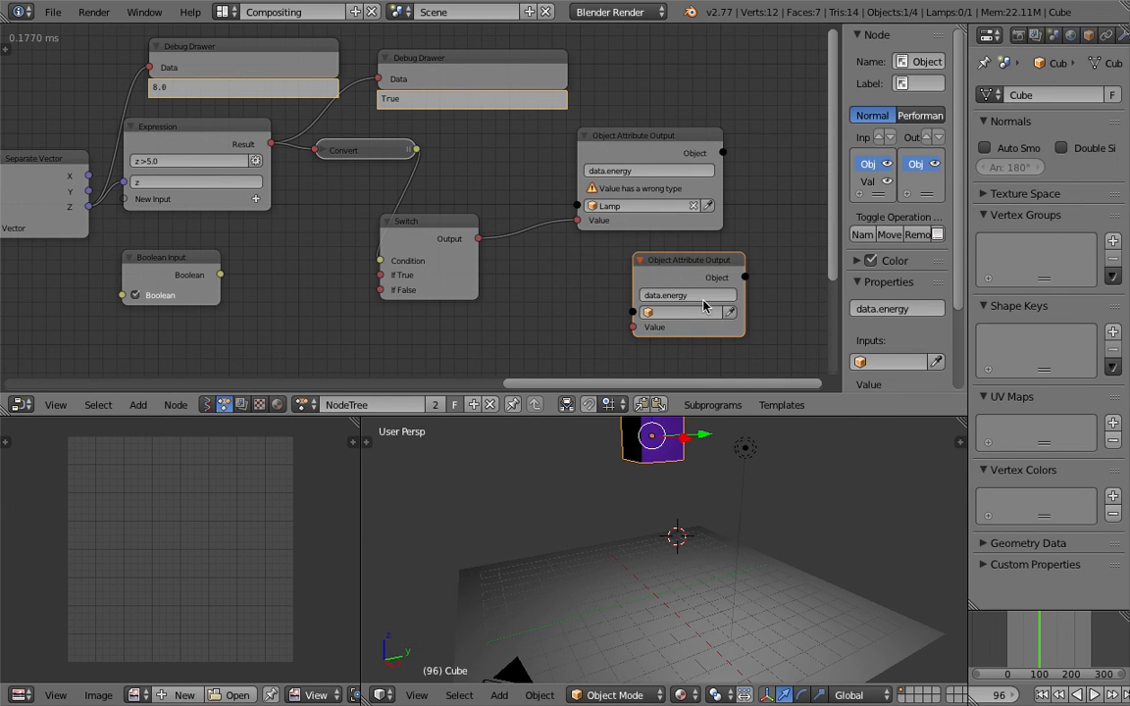
{"action": "left_click", "coordinate": [690, 310]}
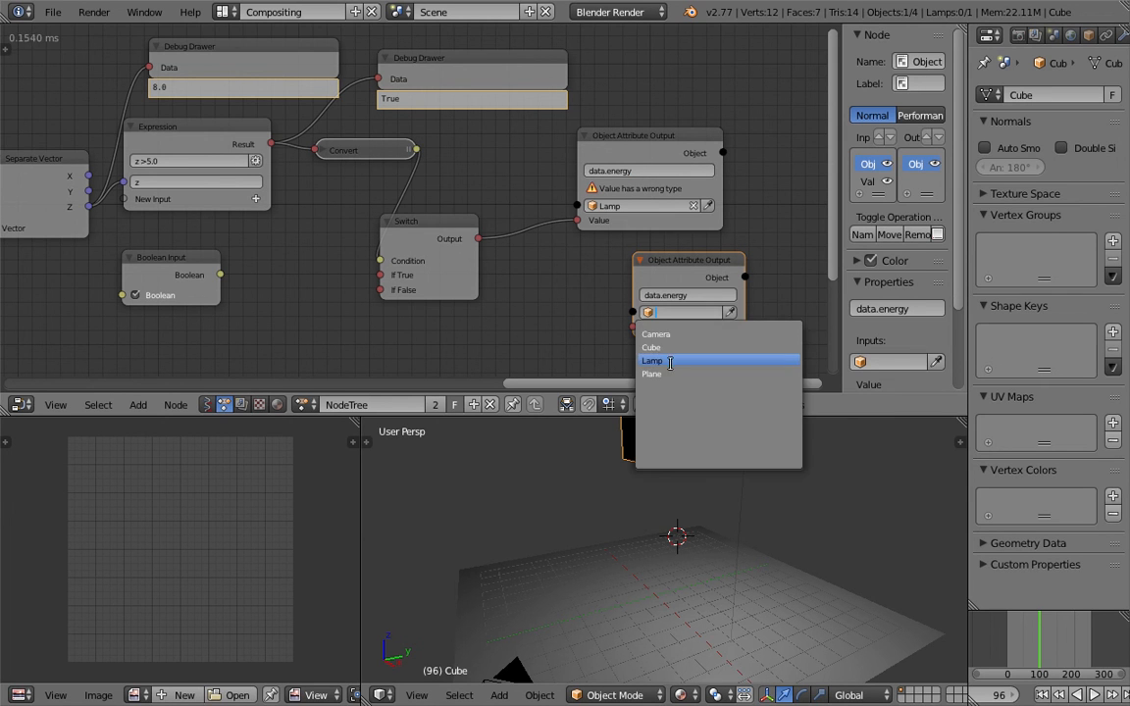
{"action": "left_click", "coordinate": [669, 362]}
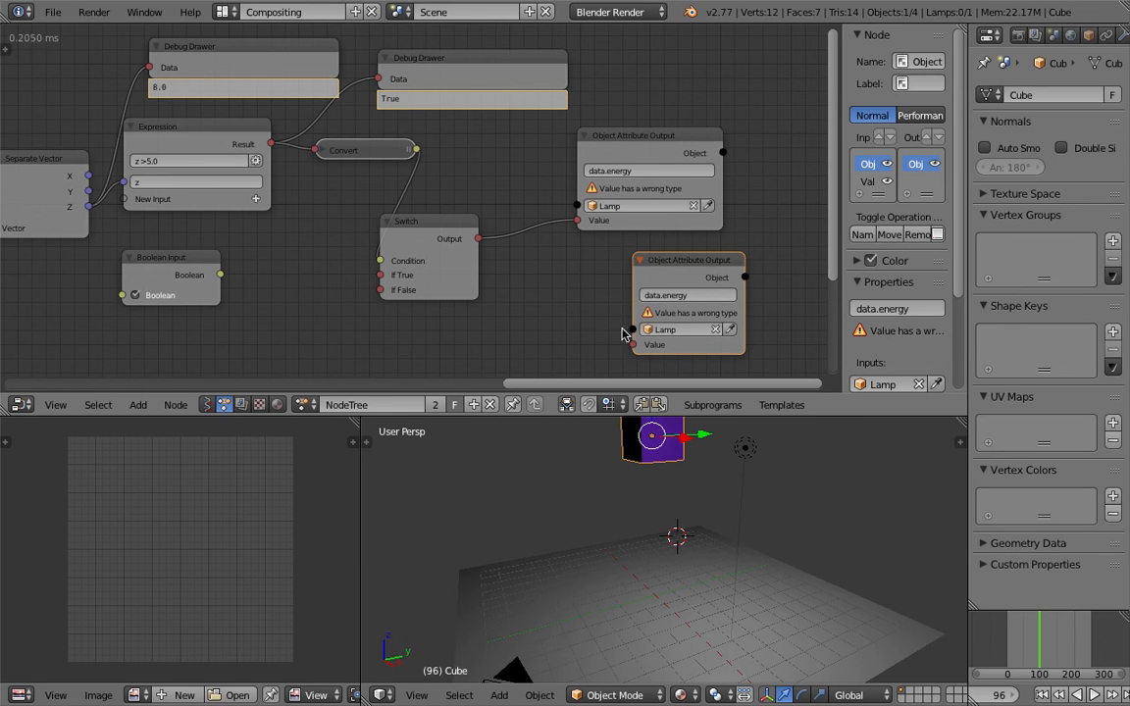
{"action": "middle_click_drag", "start_coordinate": [565, 298], "coordinate": [567, 297]}
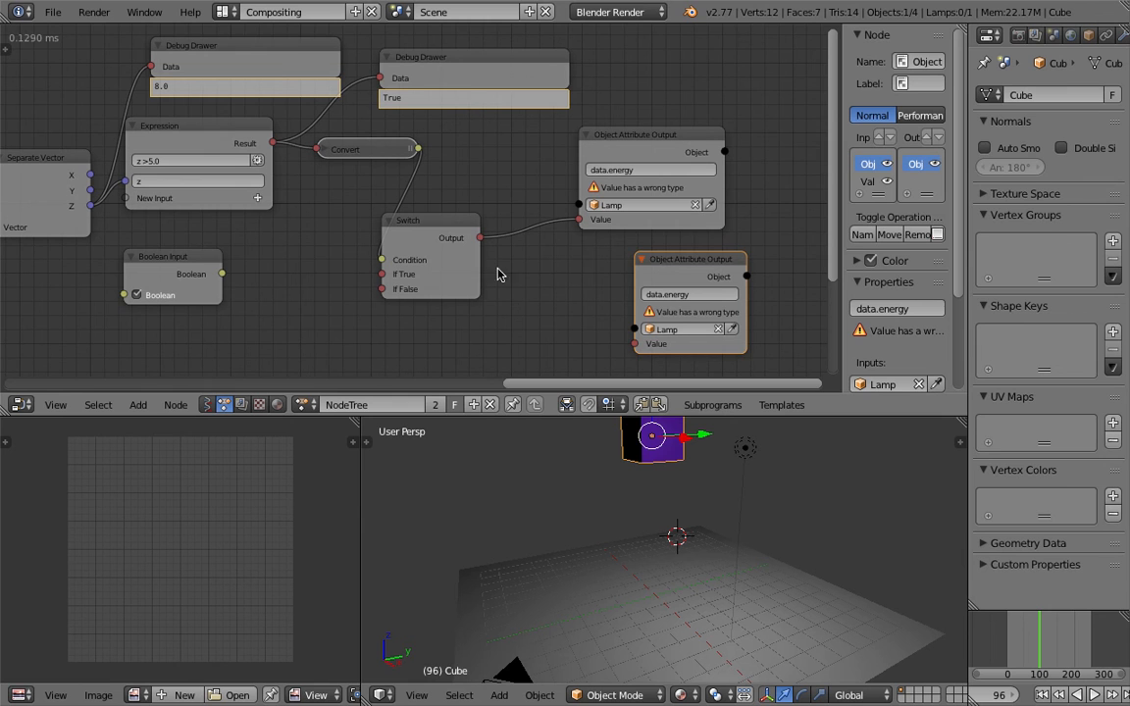
- Cut the Switch's output link and delete both the old Object Attribute Output node and the Switch node
{"action": "left_click_drag", "start_coordinate": [519, 214], "coordinate": [524, 250], "text": "ctrl"}
{"action": "right_click", "coordinate": [647, 132]}
{"action": "key", "text": "x"}
{"action": "right_click", "coordinate": [467, 218]}
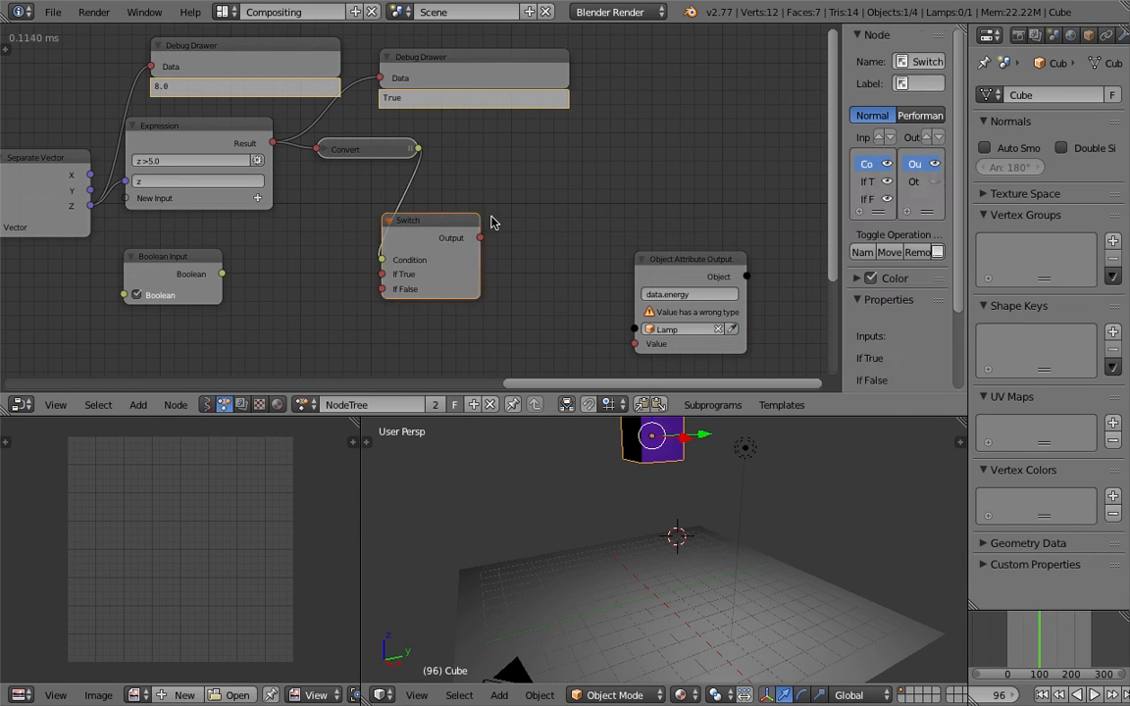
{"action": "key", "text": "x"}
- Add a new Switch node between Convert and the remaining Object Attribute Output, placed slightly above the output node
{"action": "key", "text": "shift+a"}
{"action": "left_click", "coordinate": [504, 200]}
{"action": "type", "text": "swti"}
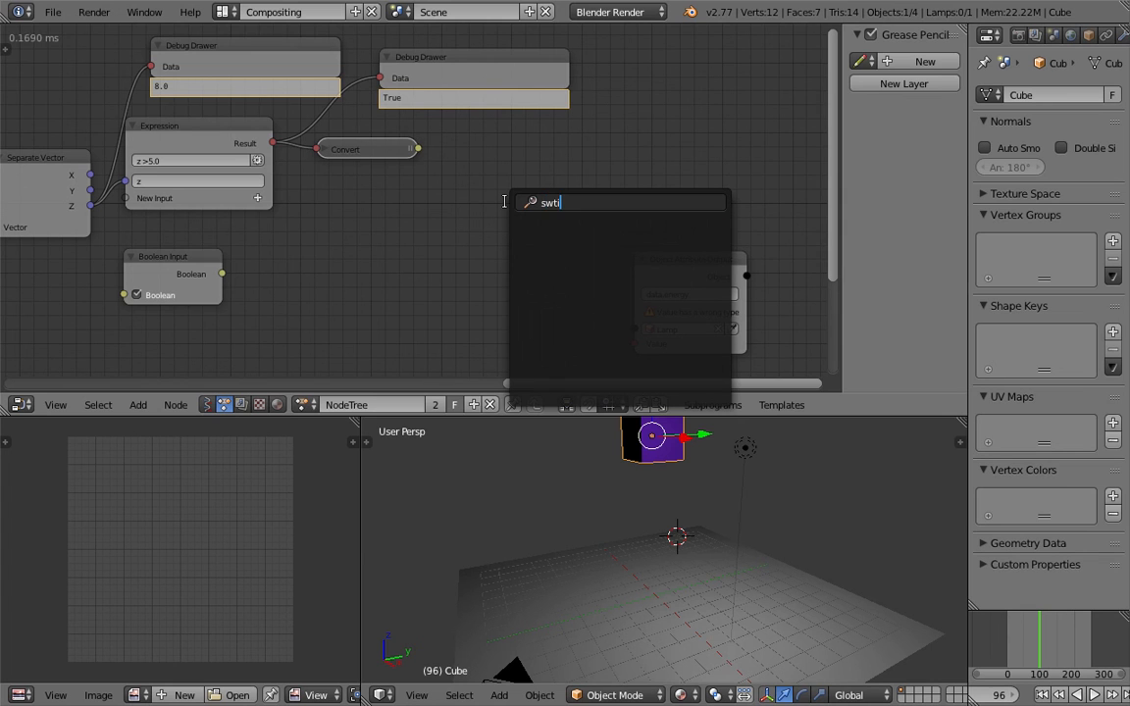
{"action": "key", "text": "BackSpace"}
{"action": "key", "text": "BackSpace"}
{"action": "type", "text": "i"}
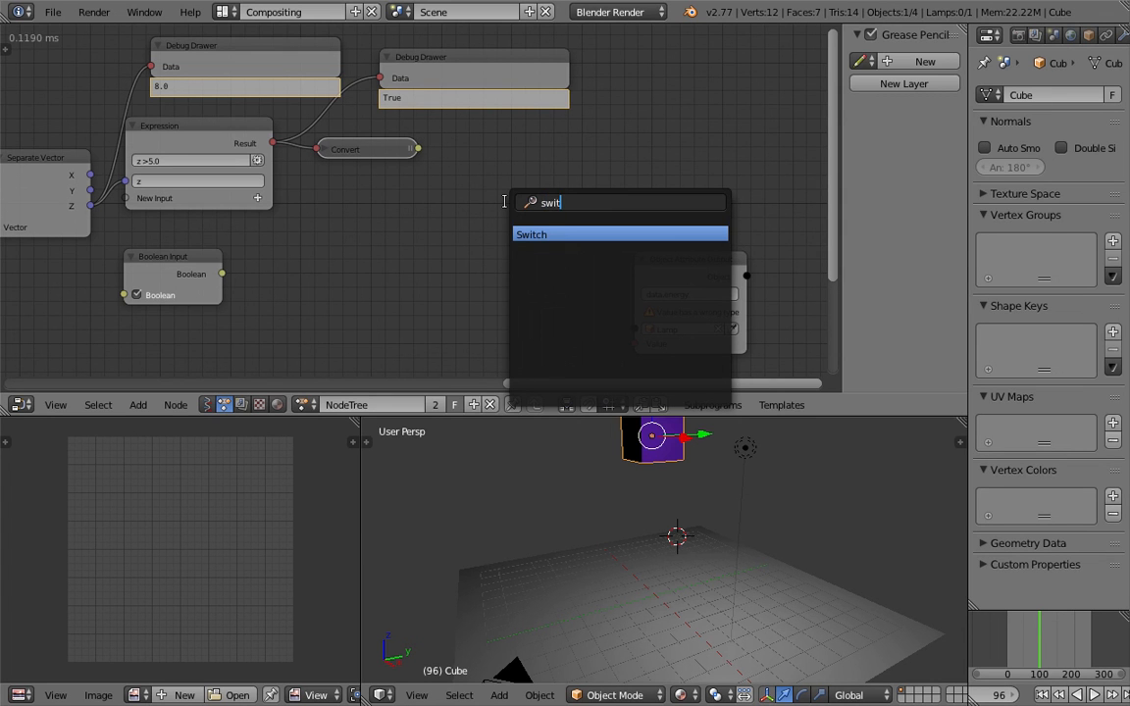
{"action": "key", "text": "Return"}
{"action": "left_click", "coordinate": [541, 232]}
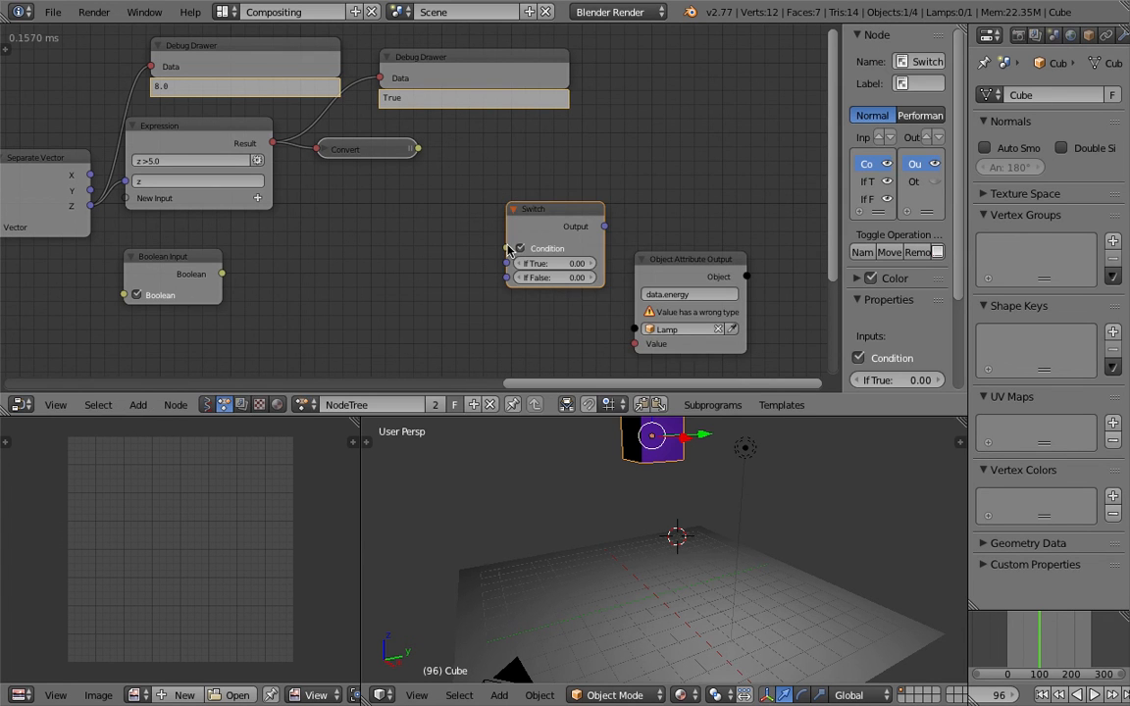
{"action": "left_click_drag", "start_coordinate": [550, 204], "coordinate": [552, 177]}
- Add a Float Input node linked to the Object Attribute Output's Value and raise its number to 1.56
{"action": "key", "text": "shift+a"}
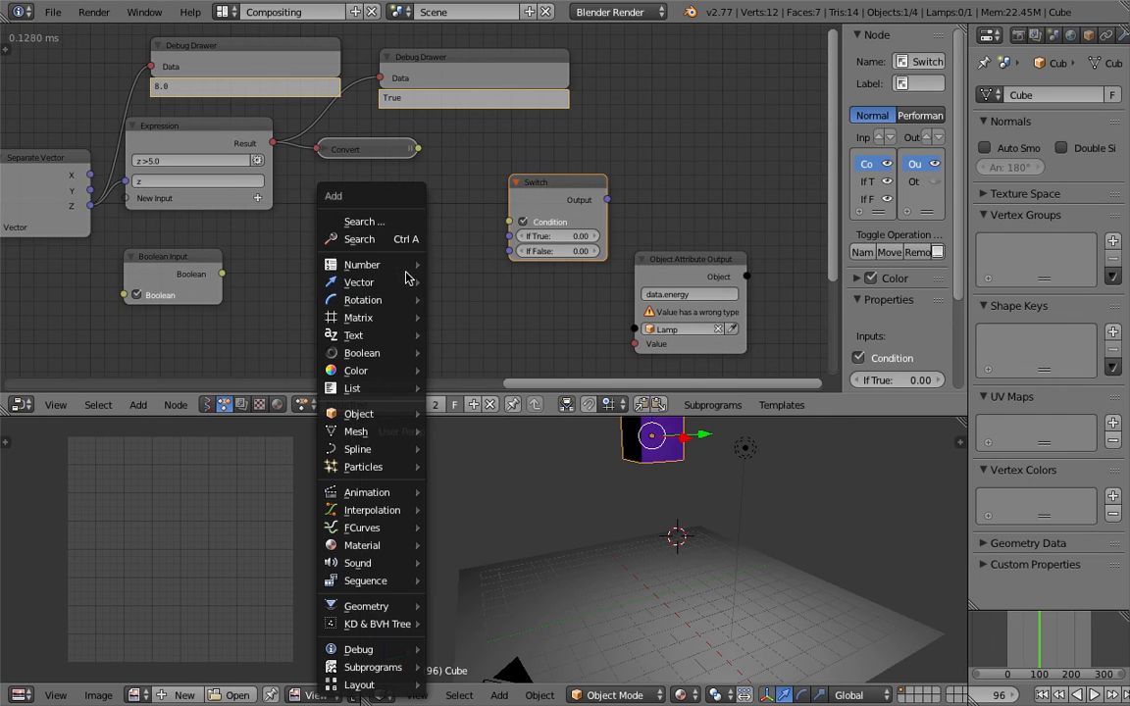
{"action": "left_click", "coordinate": [403, 241]}
{"action": "type", "text": "float"}
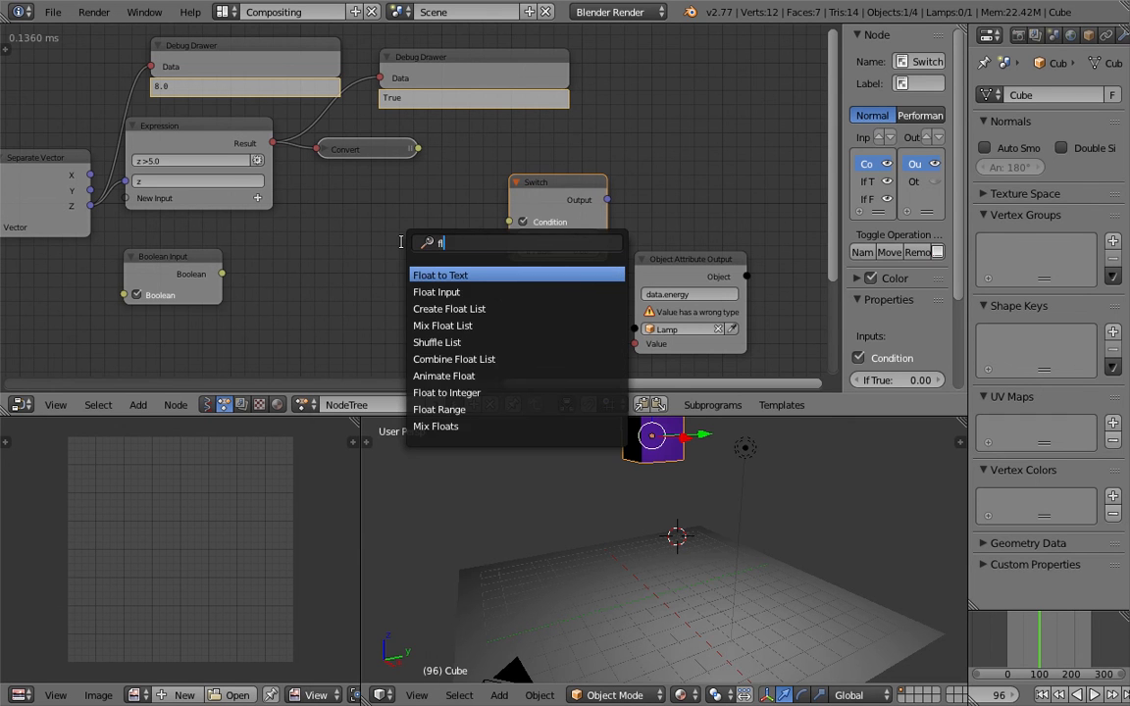
{"action": "key", "text": "Down"}
{"action": "key", "text": "Return"}
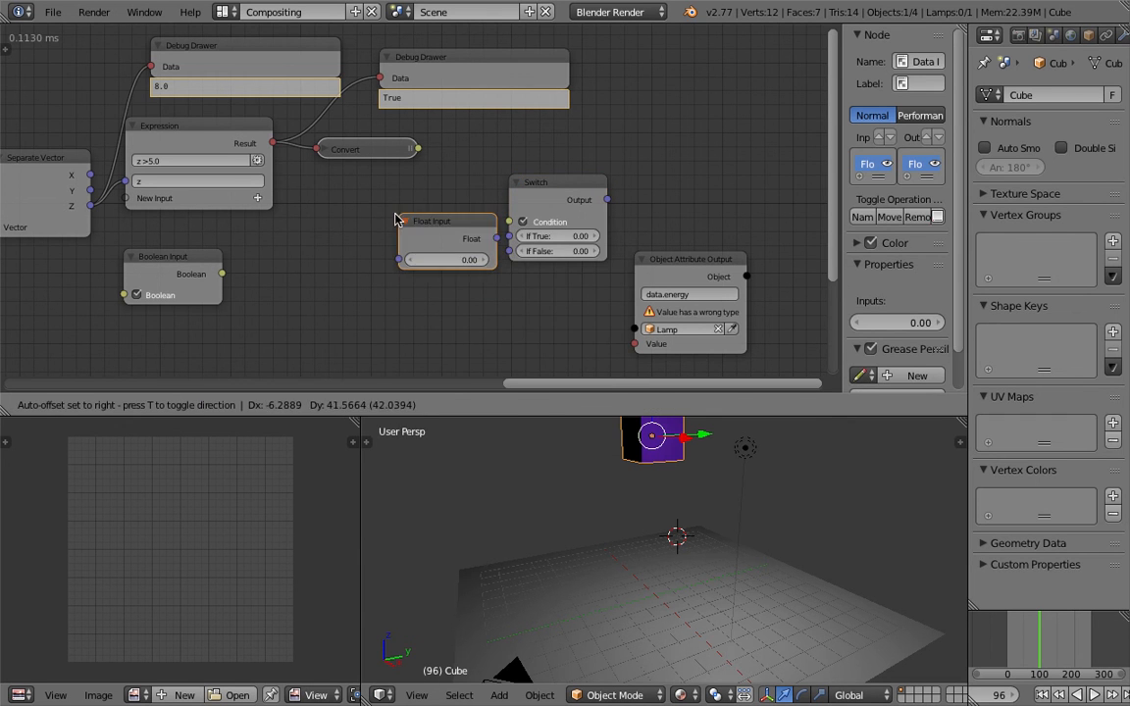
{"action": "left_click", "coordinate": [468, 286]}
{"action": "left_click_drag", "start_coordinate": [469, 285], "coordinate": [614, 355]}
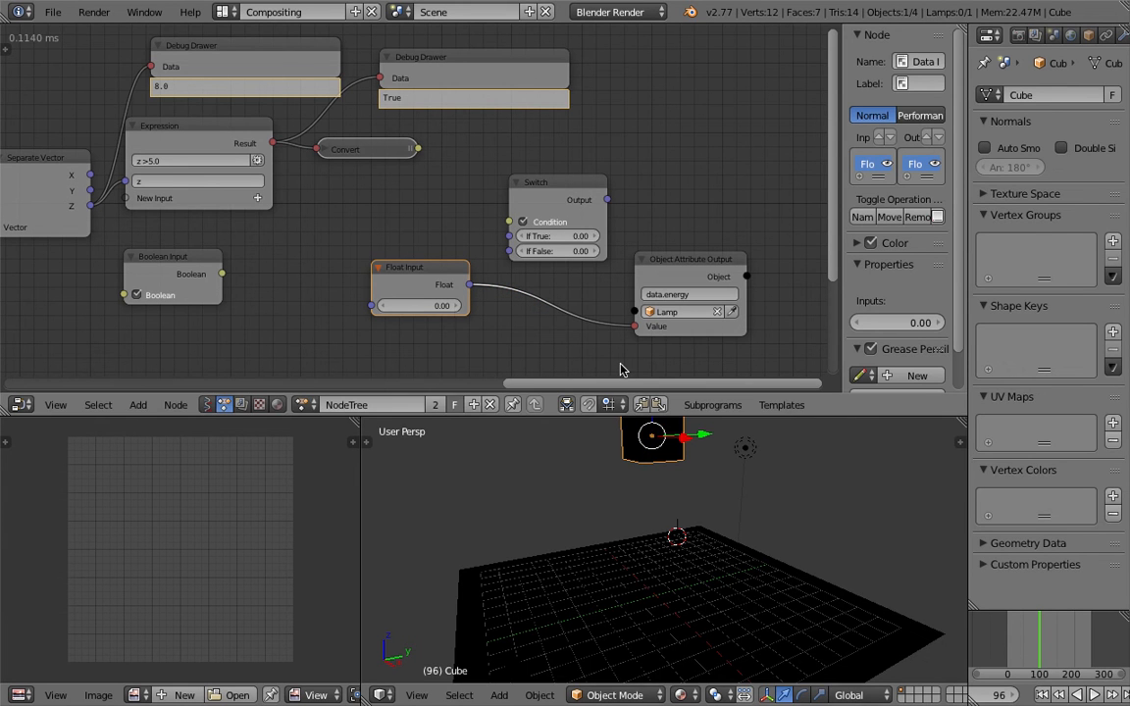
{"action": "left_click_drag", "start_coordinate": [437, 307], "coordinate": [466, 307]}
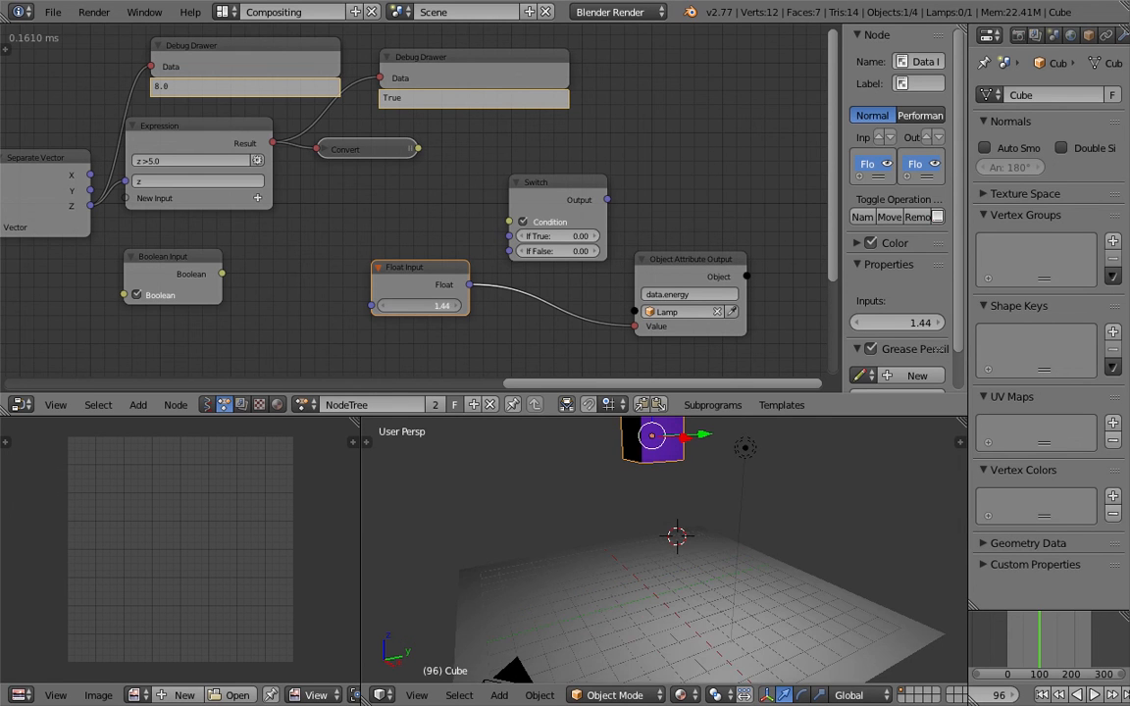
- Set the new Switch node's If True value to 10 and its If False value to 1
{"action": "left_click", "coordinate": [567, 240]}
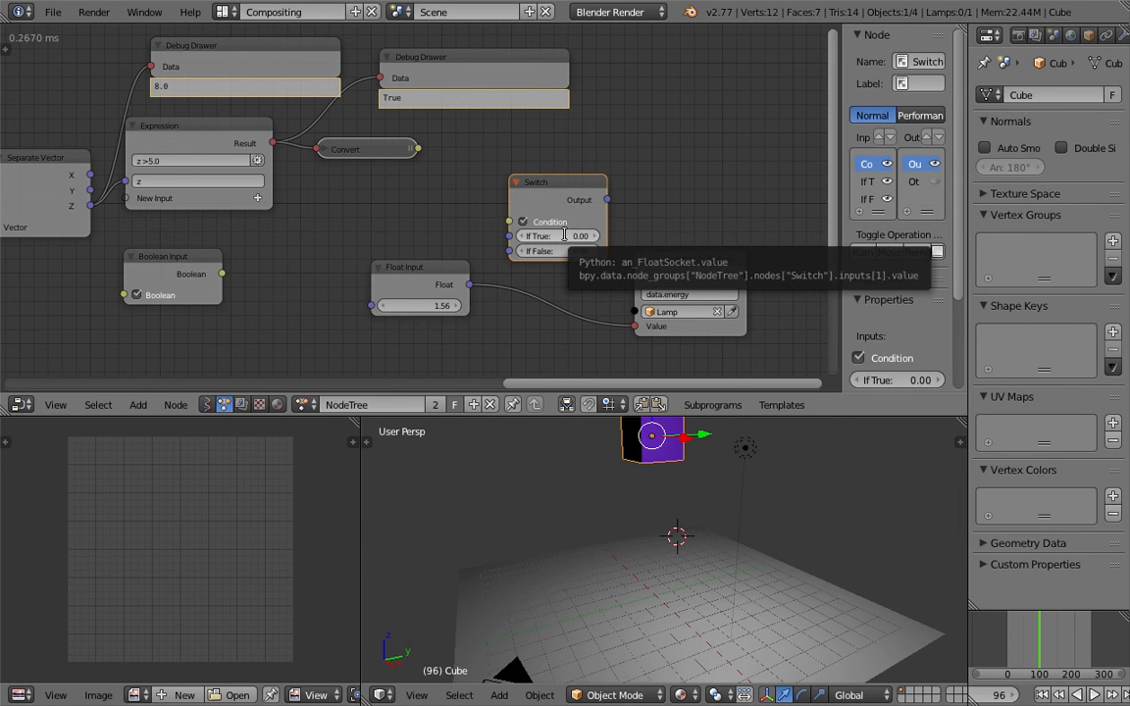
{"action": "left_click", "coordinate": [564, 236]}
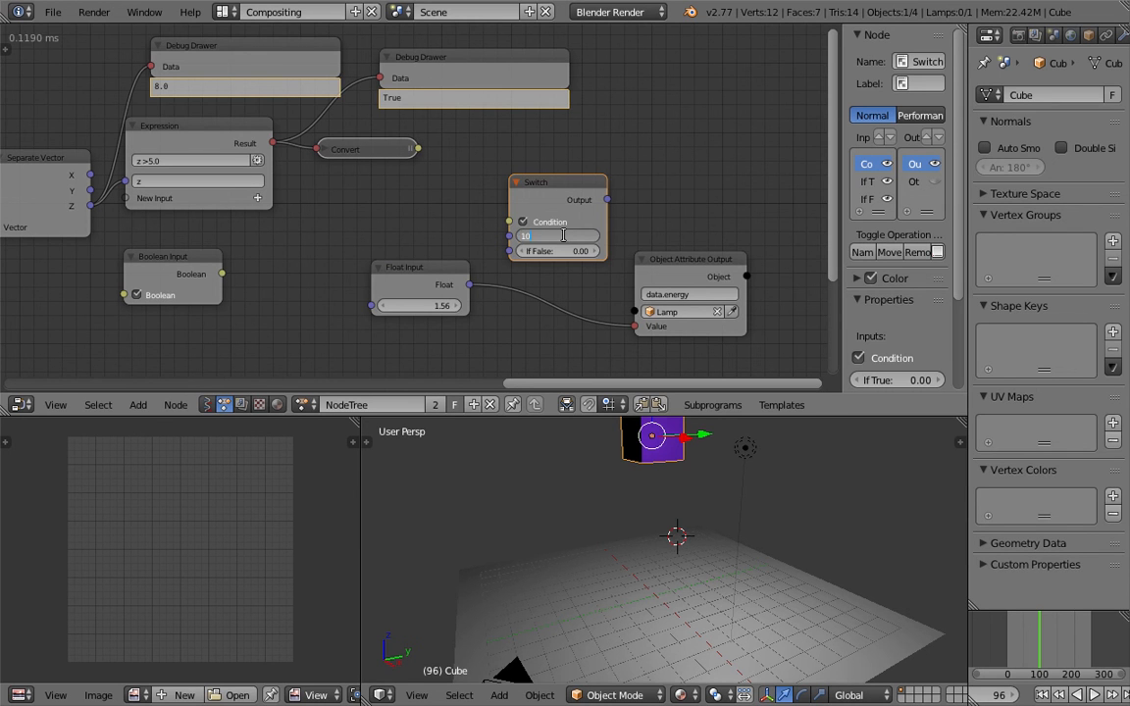
{"action": "key", "text": "Tab"}
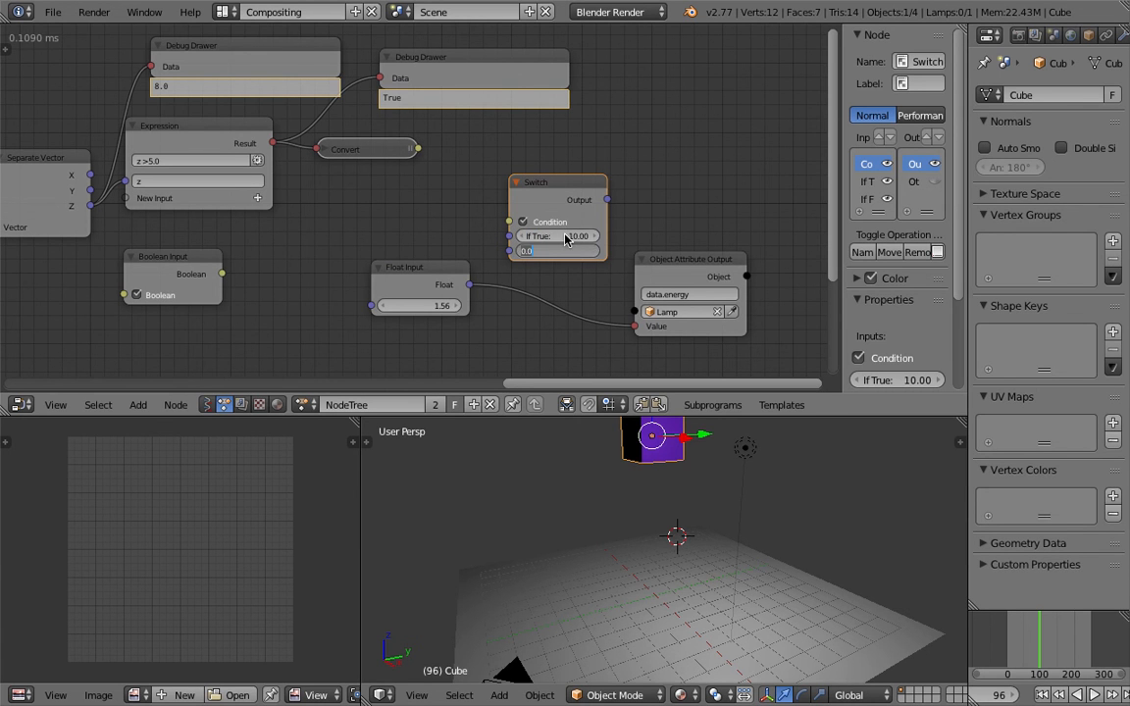
{"action": "type", "text": "5"}
{"action": "key", "text": "Return"}
{"action": "left_click", "coordinate": [579, 252]}
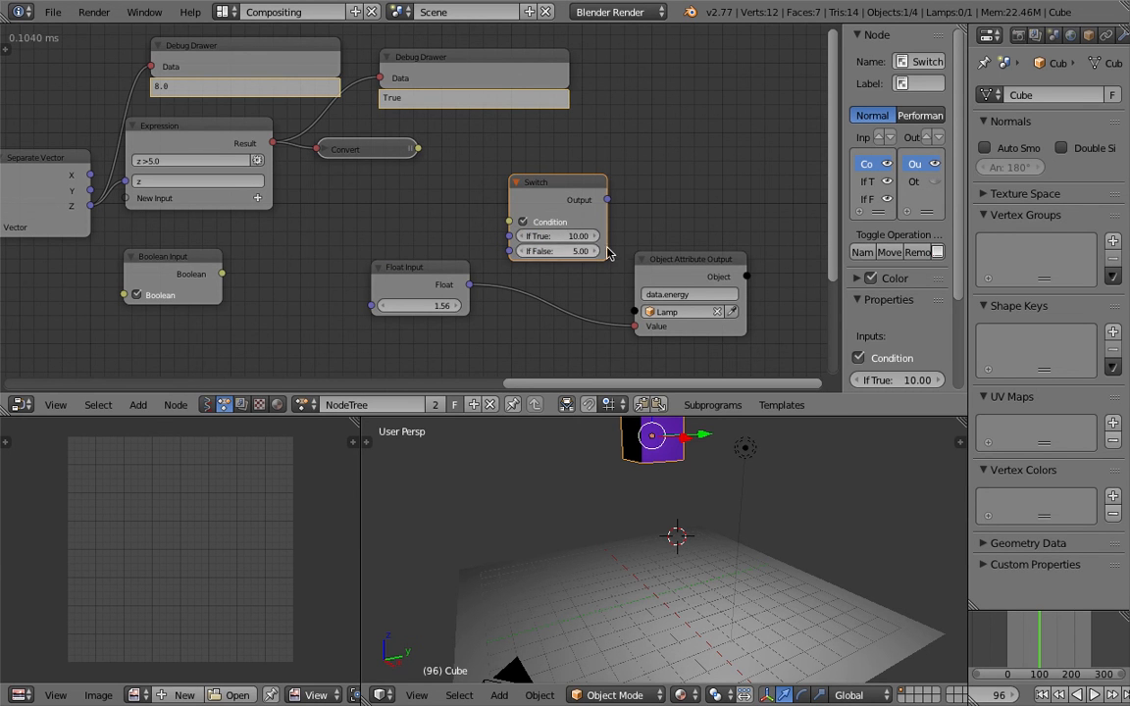
{"action": "type", "text": "1"}
{"action": "key", "text": "Return"}
- Link the Switch's Output to the Object Attribute Output's Value and Convert's output to the Switch's Condition
{"action": "left_click_drag", "start_coordinate": [614, 206], "coordinate": [634, 327]}
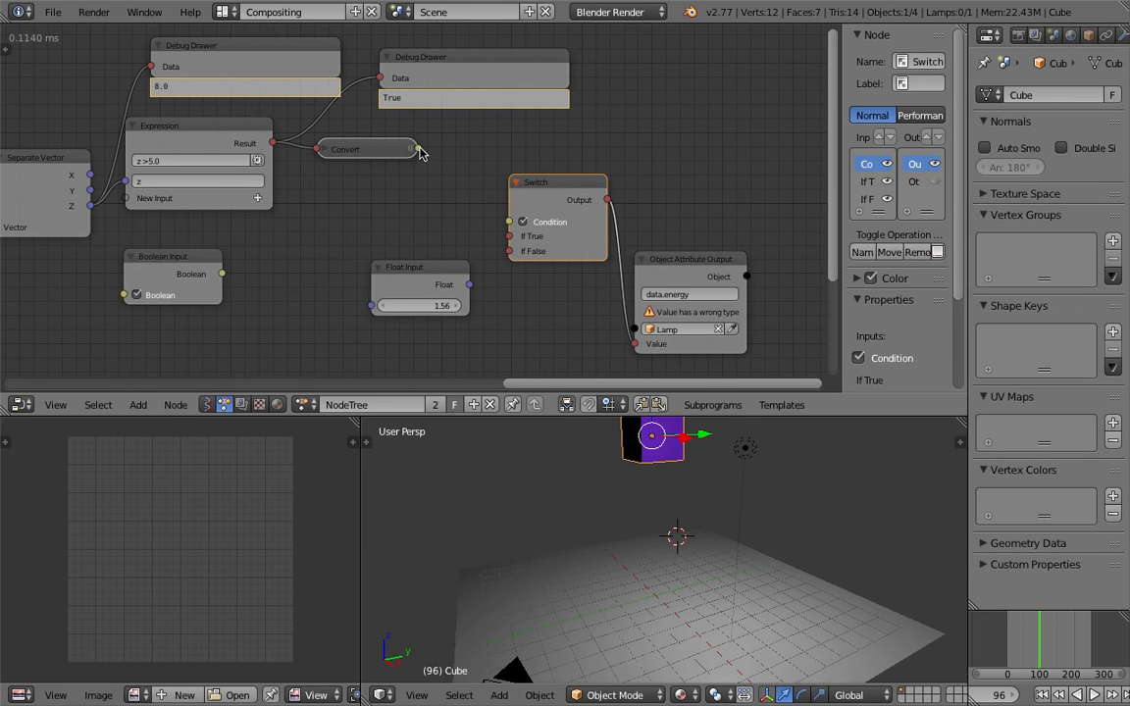
{"action": "mouse_move", "coordinate": [418, 150]}
{"action": "left_mouse_down"}
{"action": "mouse_move", "coordinate": [462, 181]}
{"action": "mouse_move", "coordinate": [415, 156]}
{"action": "left_mouse_up"}
{"action": "left_click_drag", "start_coordinate": [418, 149], "coordinate": [496, 230]}
- Link the Float Input to the Switch's If True and a duplicate of it, placed below, to If False
{"action": "left_click_drag", "start_coordinate": [396, 265], "coordinate": [363, 244]}
{"action": "left_click_drag", "start_coordinate": [437, 264], "coordinate": [499, 244]}
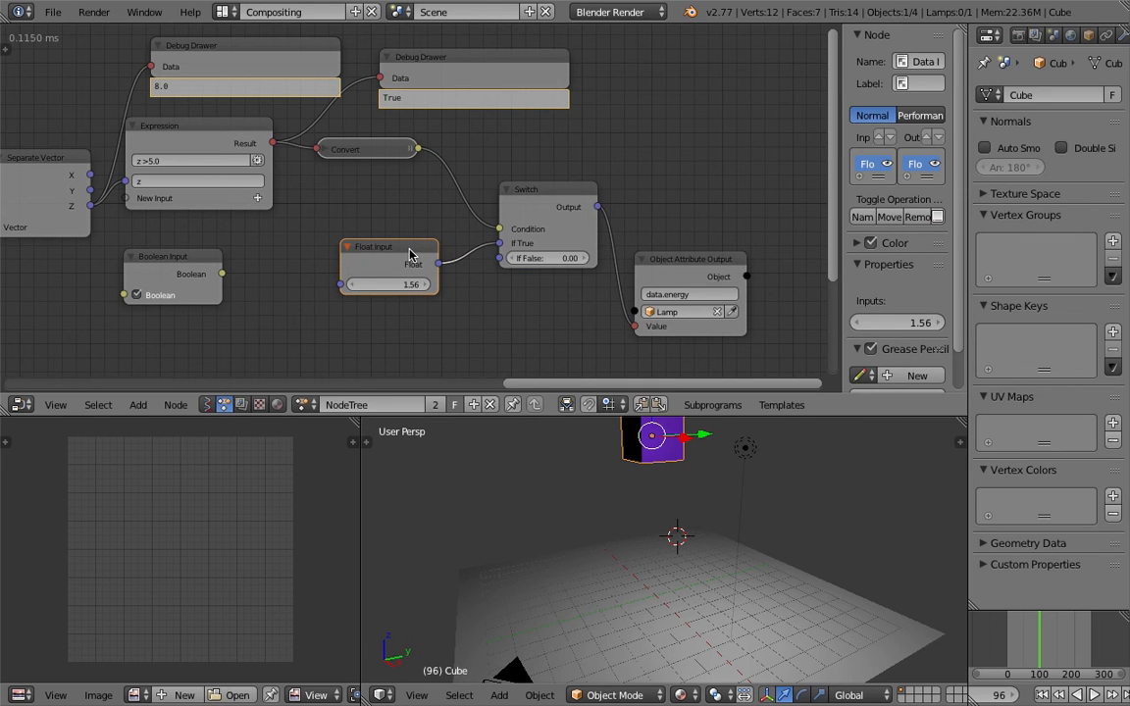
{"action": "key", "text": "shift+d"}
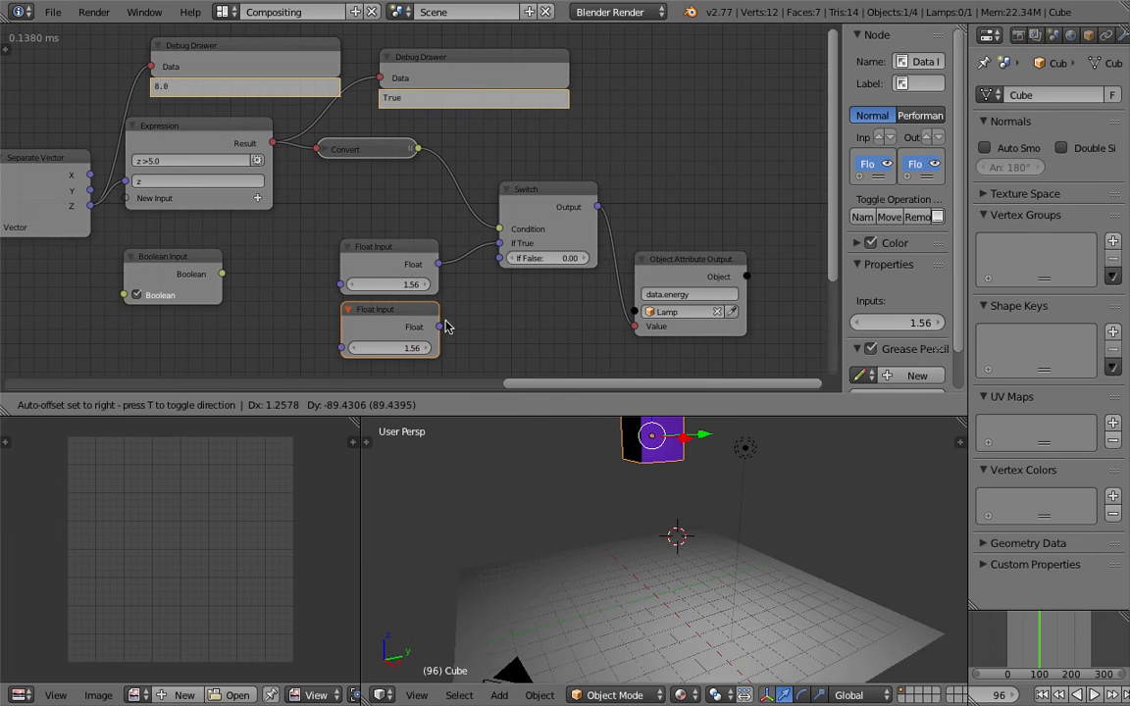
{"action": "left_click", "coordinate": [439, 330]}
{"action": "left_click_drag", "start_coordinate": [437, 328], "coordinate": [500, 258]}
- Set the Float Input feeding If False to 10 and the one feeding If True to 1
{"action": "left_click", "coordinate": [399, 347]}
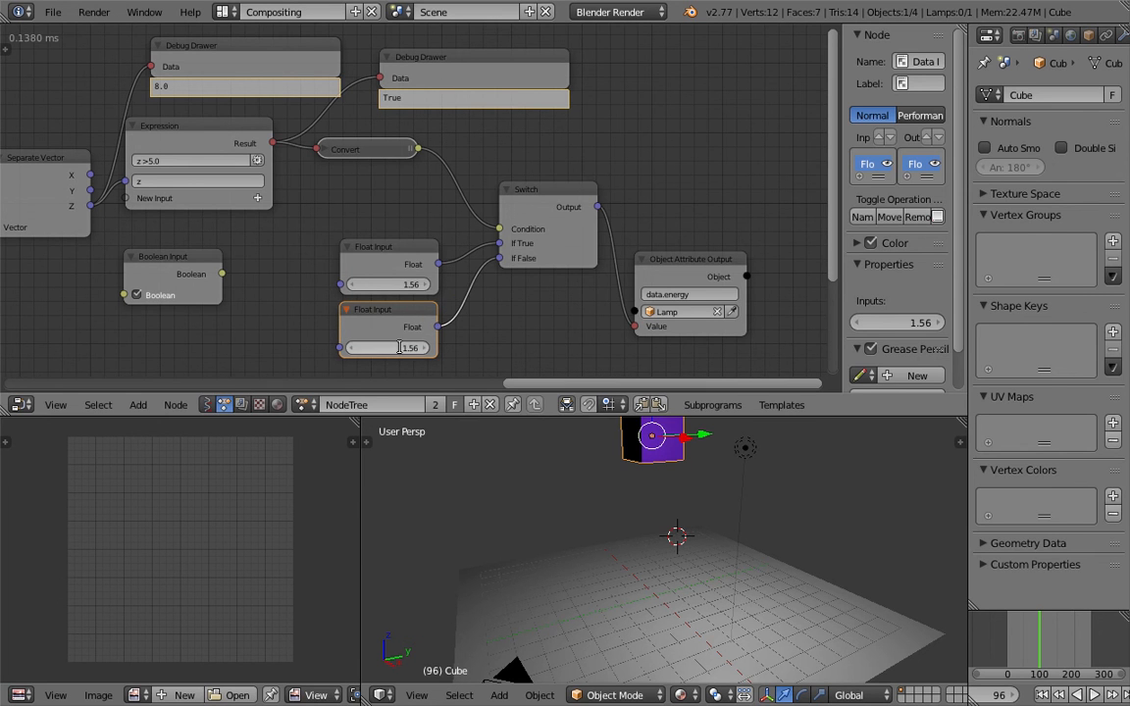
{"action": "type", "text": "10"}
{"action": "key", "text": "Return"}
{"action": "left_click", "coordinate": [411, 285]}
{"action": "type", "text": "1"}
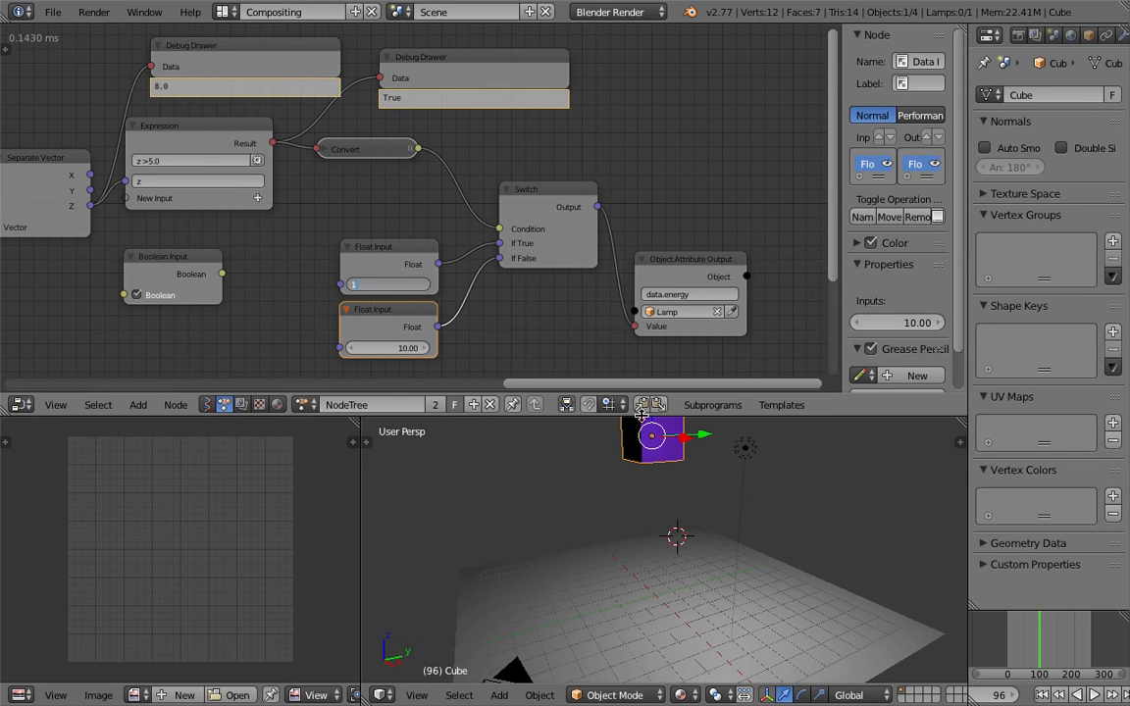
{"action": "key", "text": "Return"}
- Play the animation, jump along the timeline to check how the lamp reacts to the cube's height, and stop playback
{"action": "key", "text": "alt+a"}
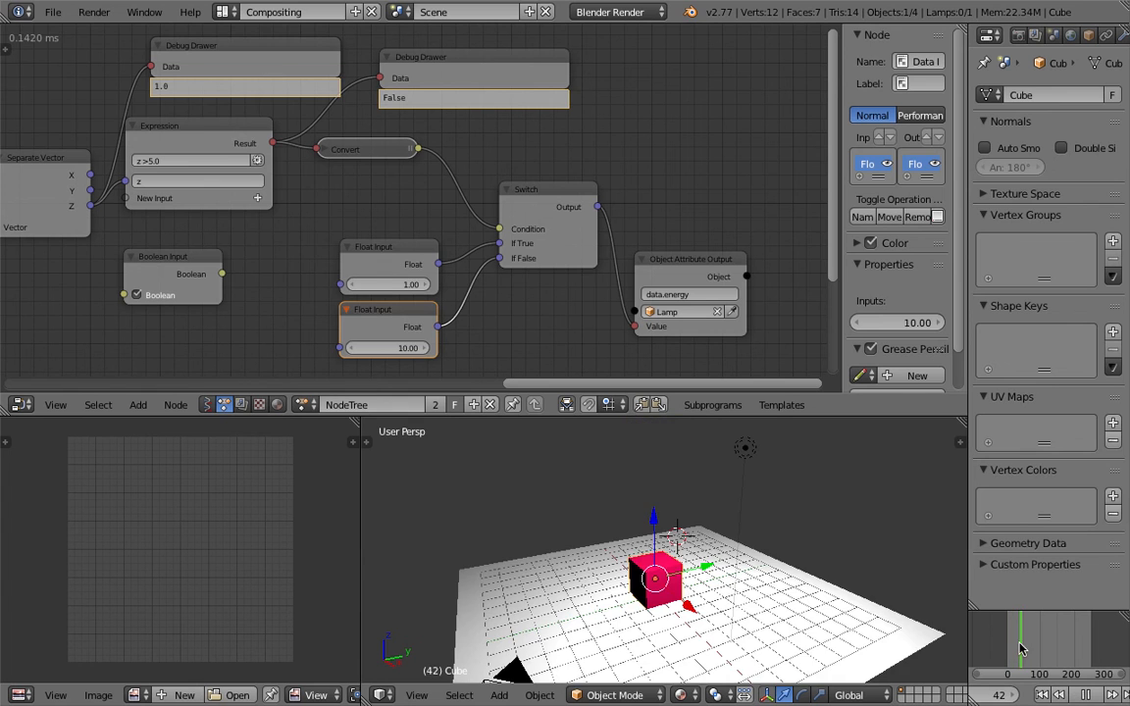
{"action": "left_click", "coordinate": [1023, 648]}
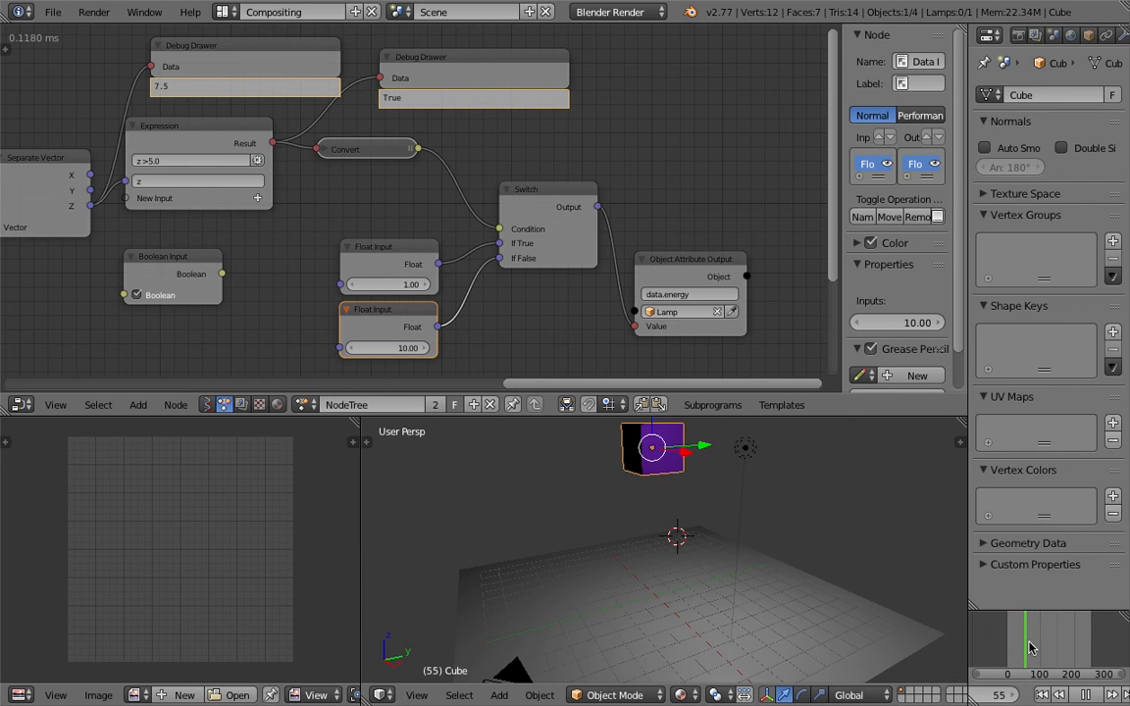
{"action": "key", "text": "alt+a"}
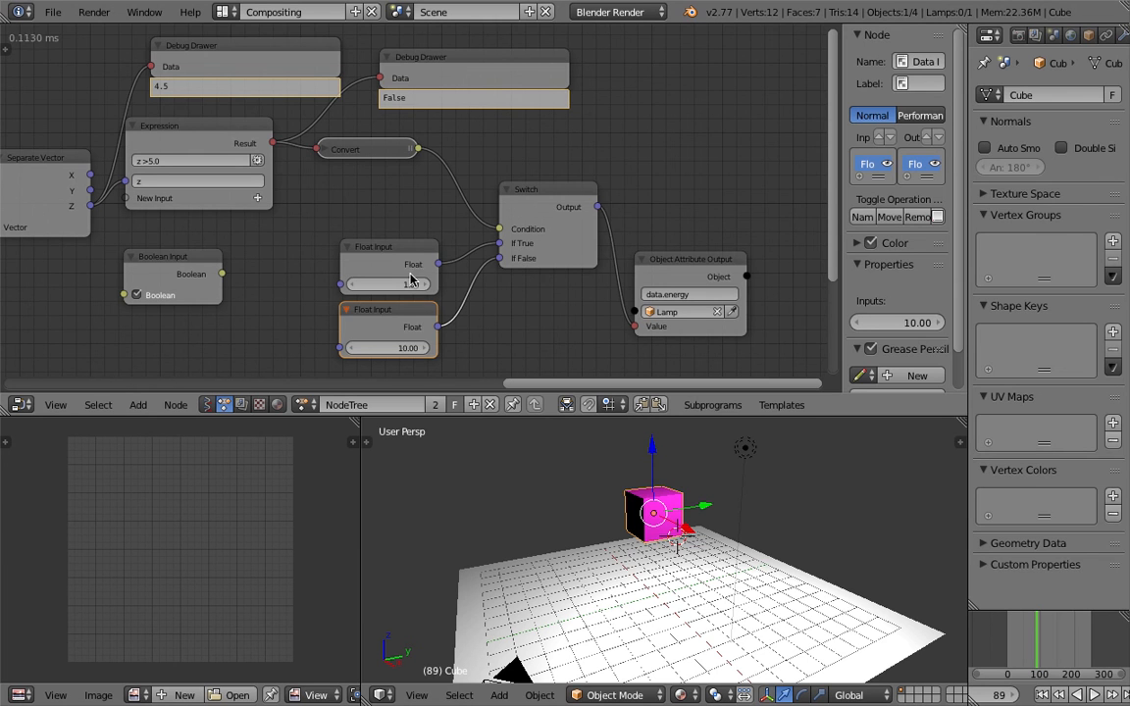
{"action": "scroll", "coordinate": [510, 285], "scroll_direction": "down", "scroll_amount": 2}
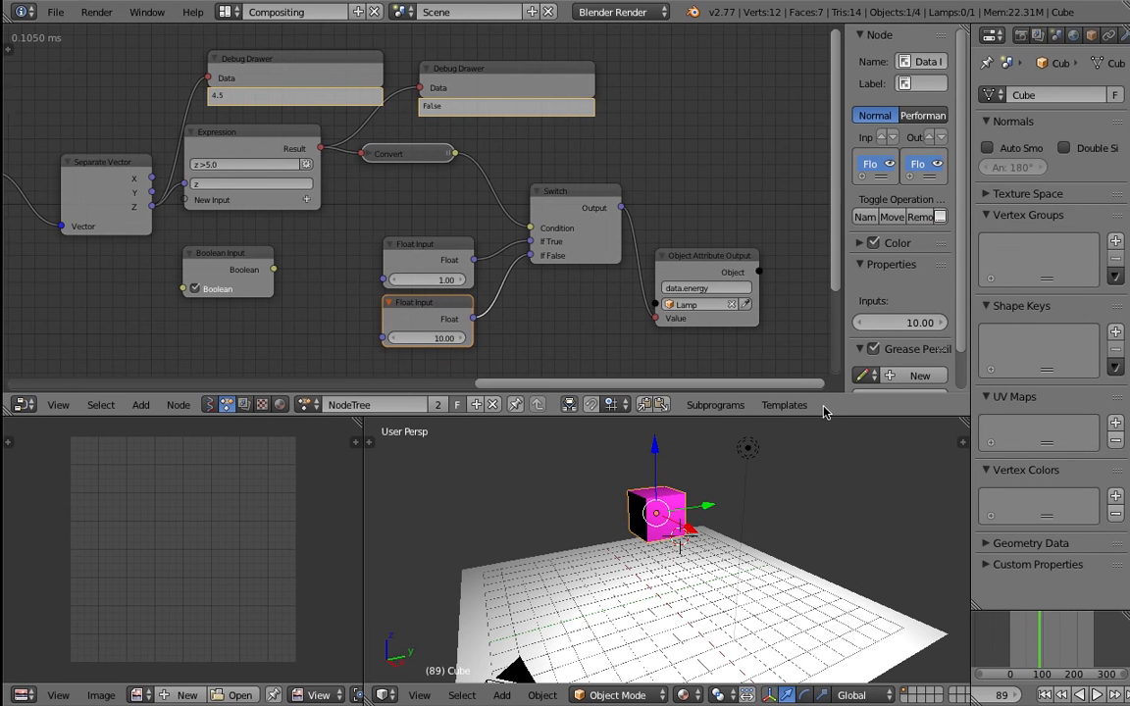
- Inspect the lamp's settings, reselect the cube, and save the current file
{"action": "right_click", "coordinate": [745, 453]}
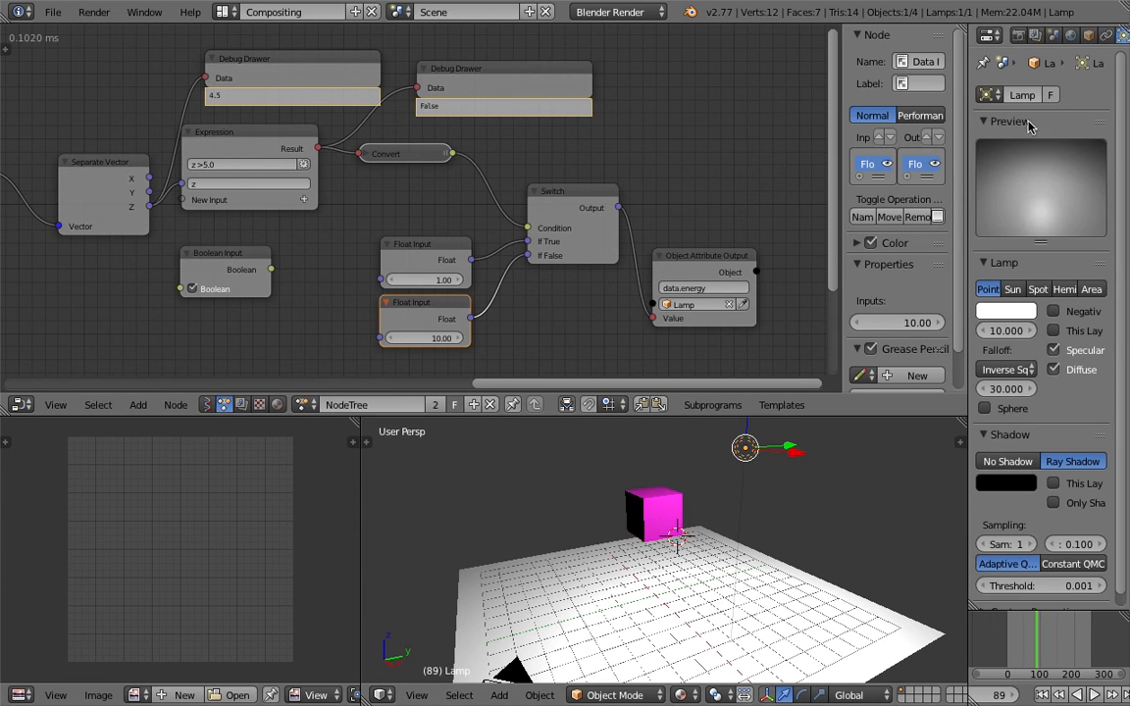
{"action": "right_click", "coordinate": [657, 492]}
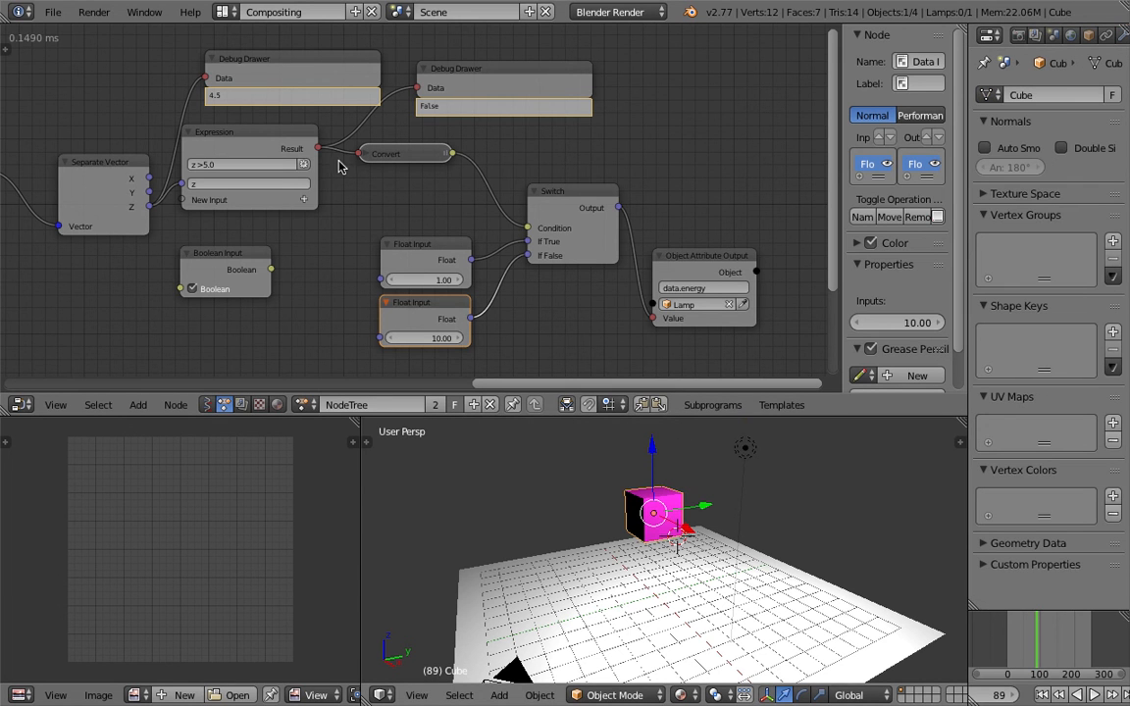
{"action": "left_click", "coordinate": [54, 13]}
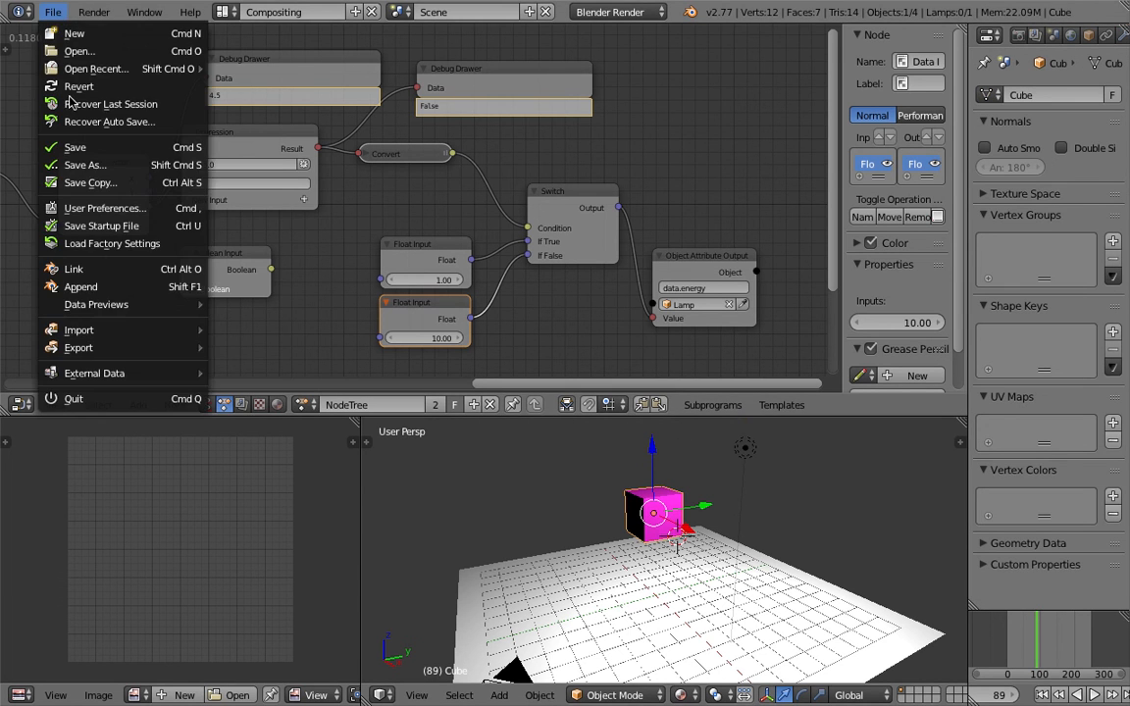
{"action": "left_click", "coordinate": [83, 149]}
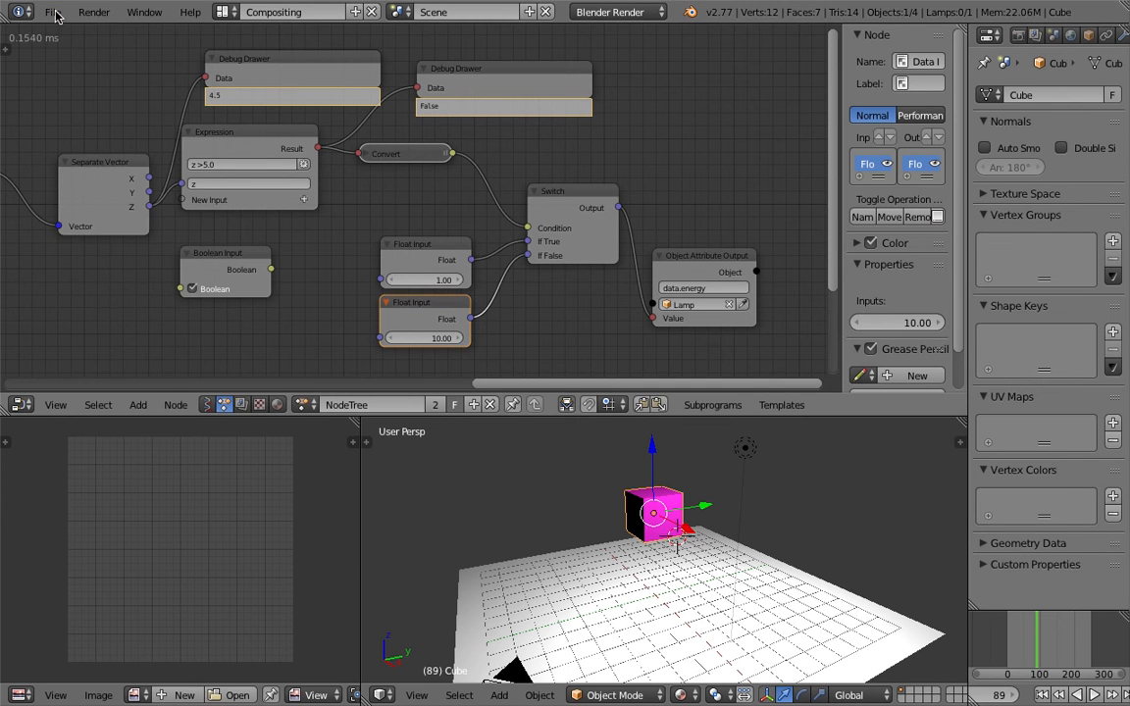
- Start a new scene by reloading the start-up file
{"action": "left_click", "coordinate": [54, 13]}
{"action": "left_click", "coordinate": [72, 37]}
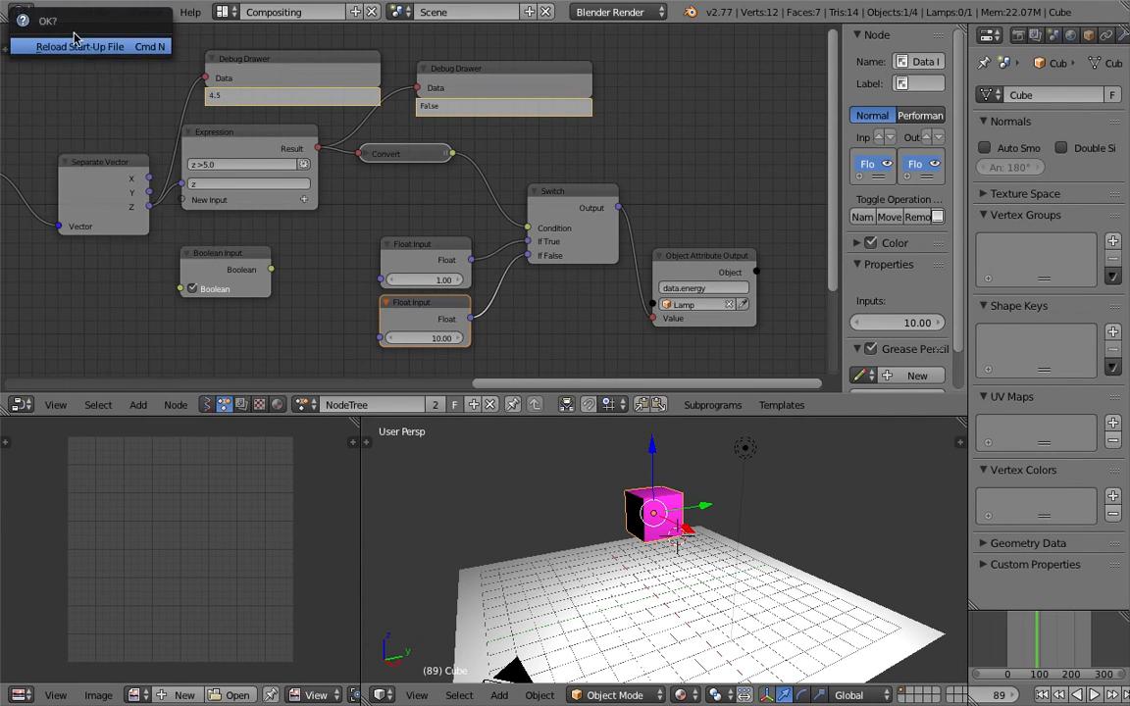
{"action": "left_click", "coordinate": [83, 47]}
{"action": "middle_click_drag", "start_coordinate": [528, 259], "coordinate": [429, 288]}
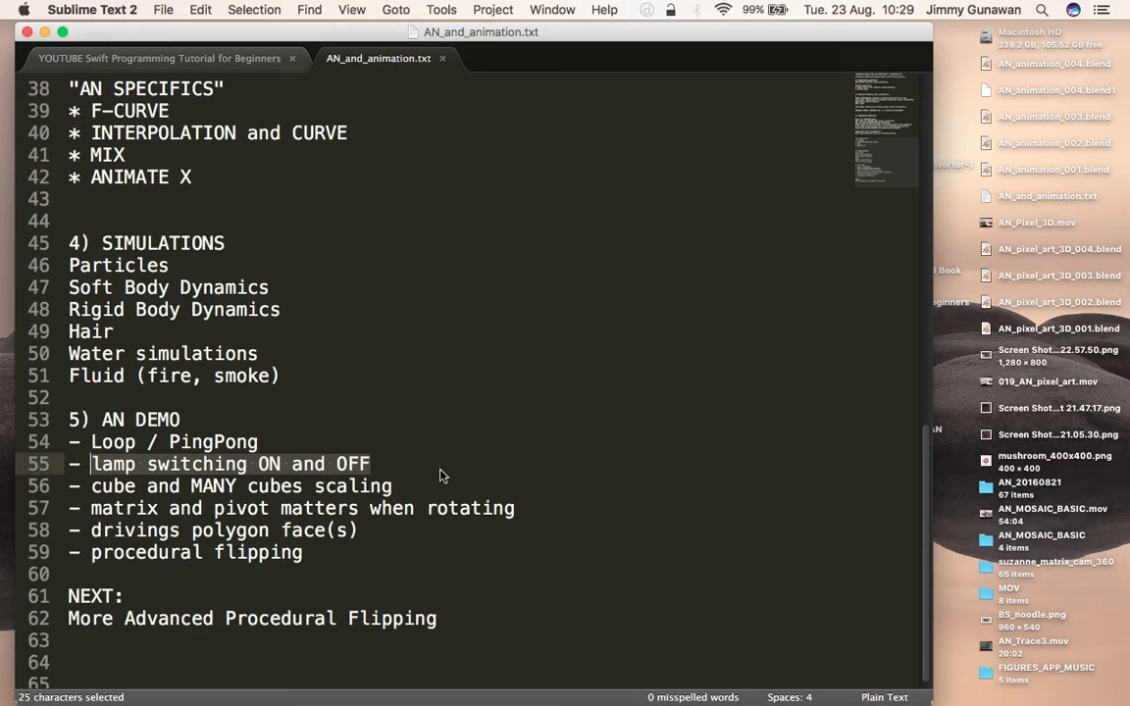
- In the Sublime Text notes, join the "matrix and pivot matters when rotating" line onto "cube and MANY cubes scaling" with " > " and save
{"action": "left_click_drag", "start_coordinate": [462, 487], "coordinate": [95, 488]}
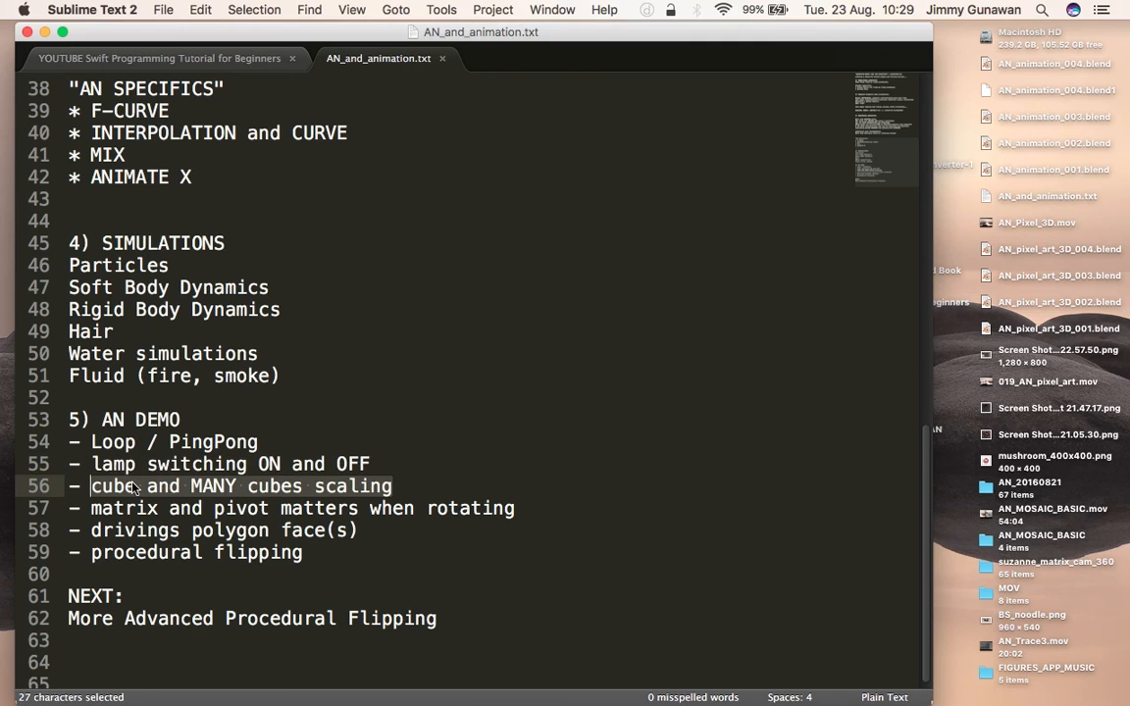
{"action": "left_click", "coordinate": [335, 507]}
{"action": "left_click", "coordinate": [416, 490]}
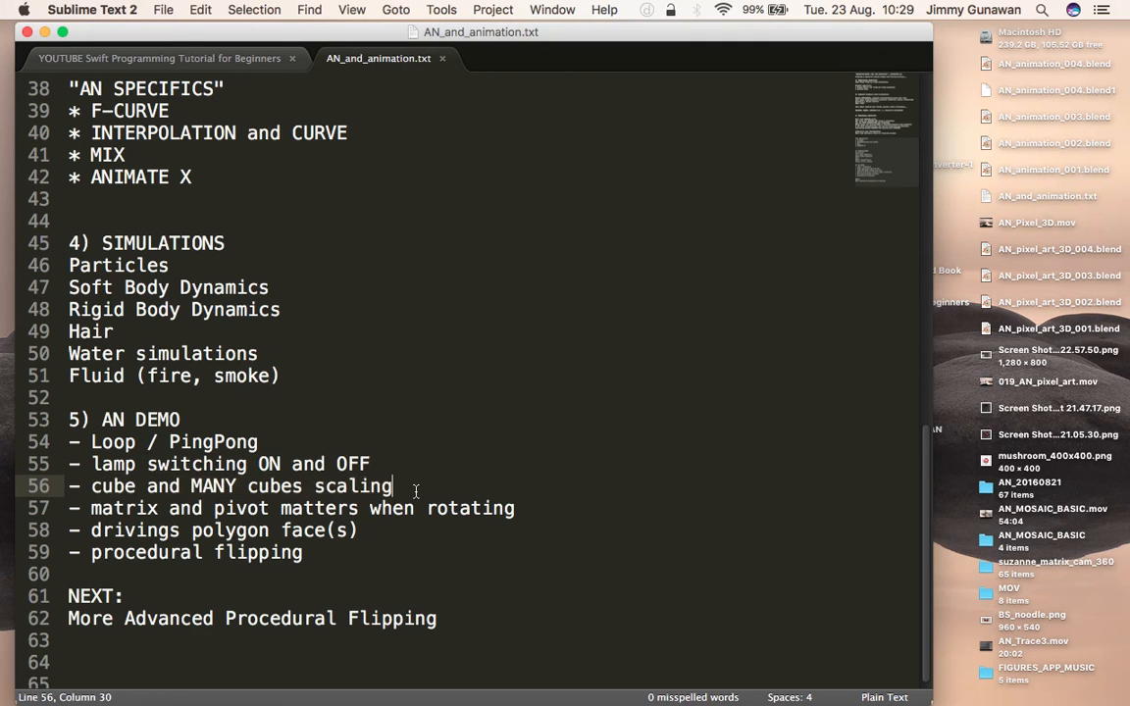
{"action": "scroll", "coordinate": [416, 490], "scroll_direction": "down", "scroll_amount": 1}
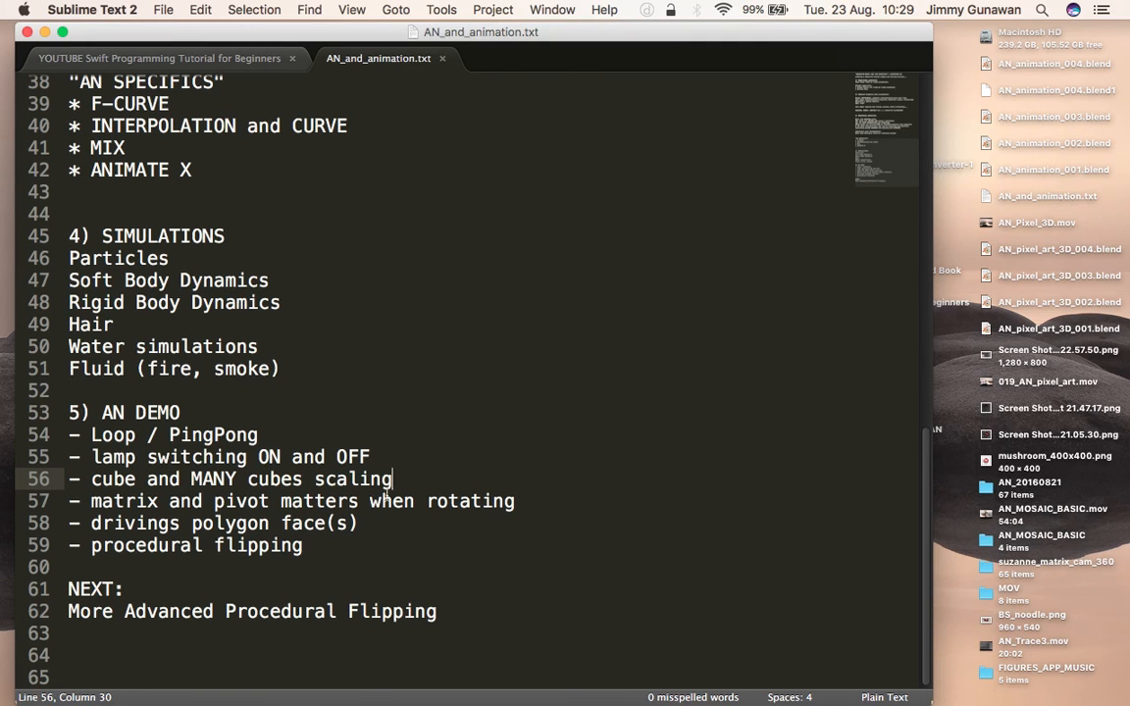
{"action": "left_click", "coordinate": [97, 504]}
{"action": "key", "text": "BackSpace"}
{"action": "key", "text": "BackSpace"}
{"action": "key", "text": "BackSpace"}
{"action": "type", "text": ">"}
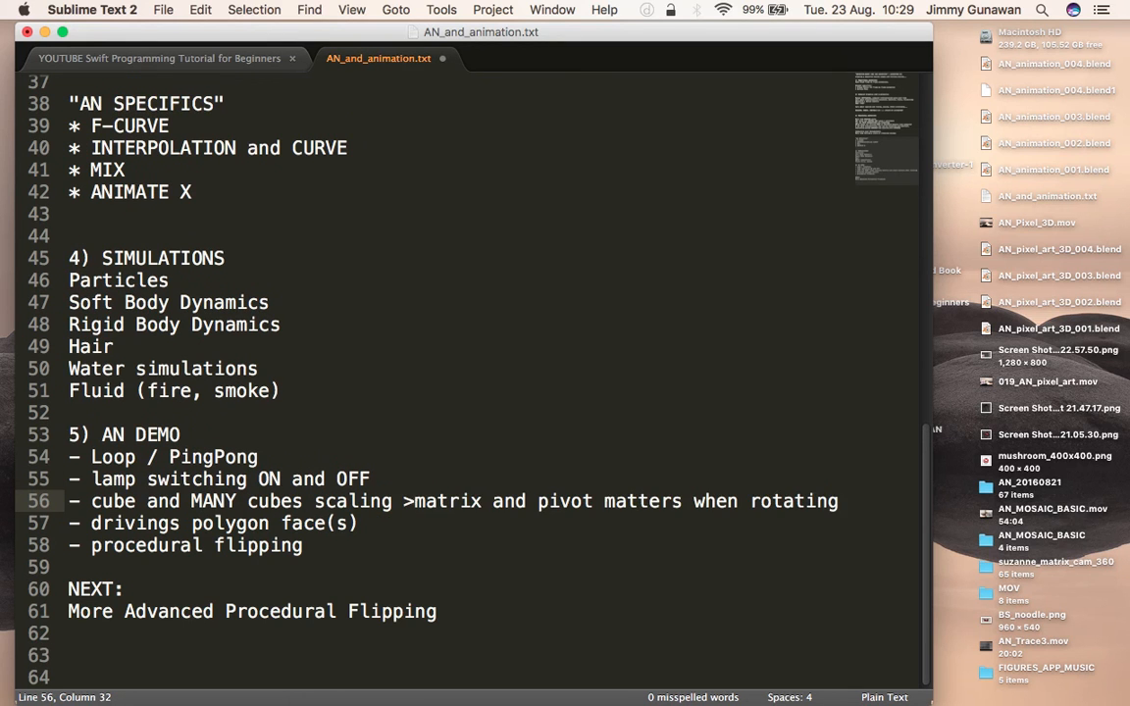
{"action": "key", "text": "super+s"}
{"action": "left_click", "coordinate": [271, 481]}
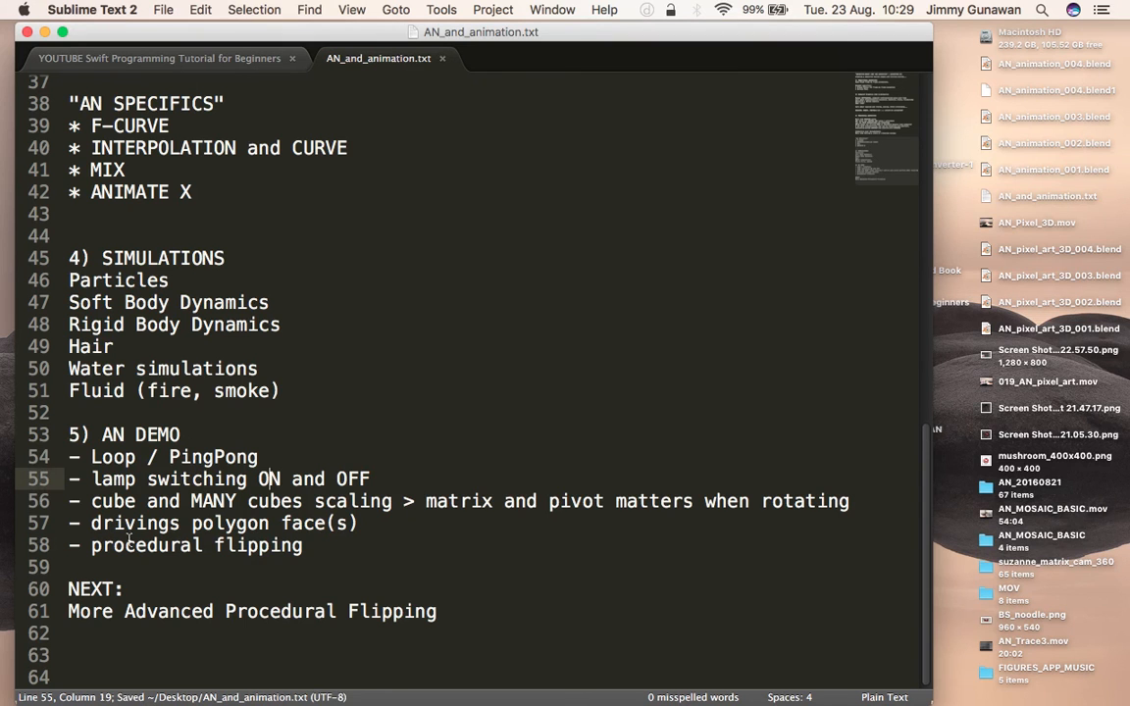
- Add an empty line below "procedural flipping" in the notes and save the file
{"action": "left_click", "coordinate": [310, 548]}
{"action": "key", "text": "Return"}
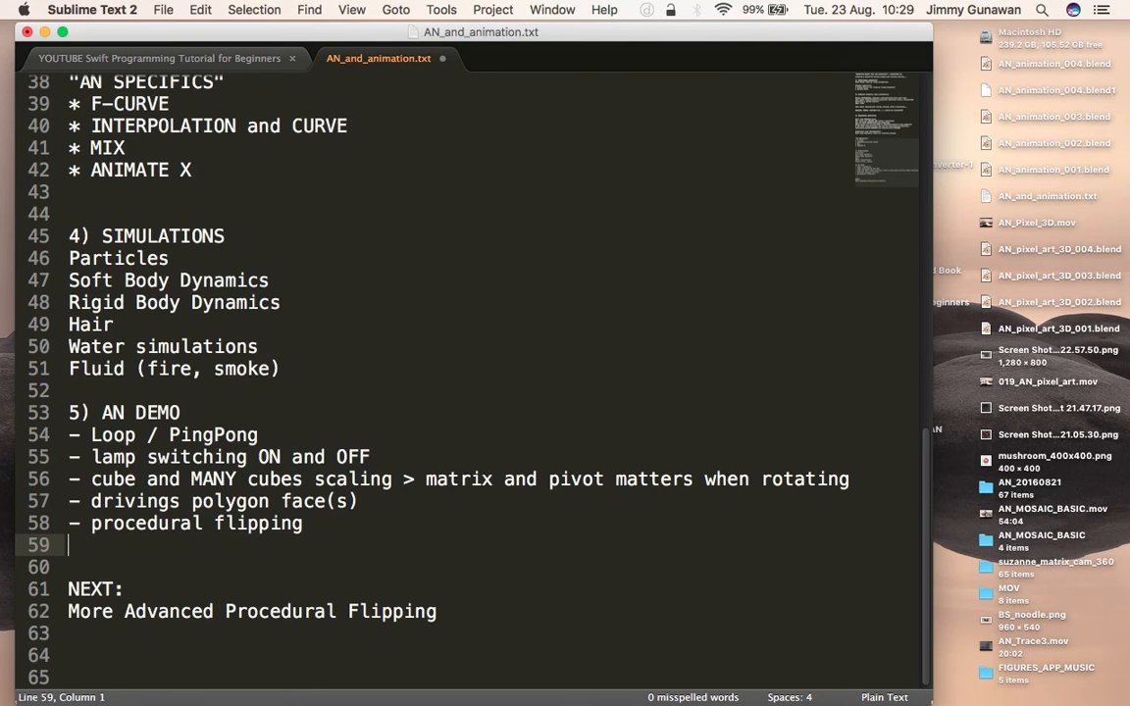
{"action": "key", "text": "super+s"}
{"action": "left_click", "coordinate": [386, 472]}
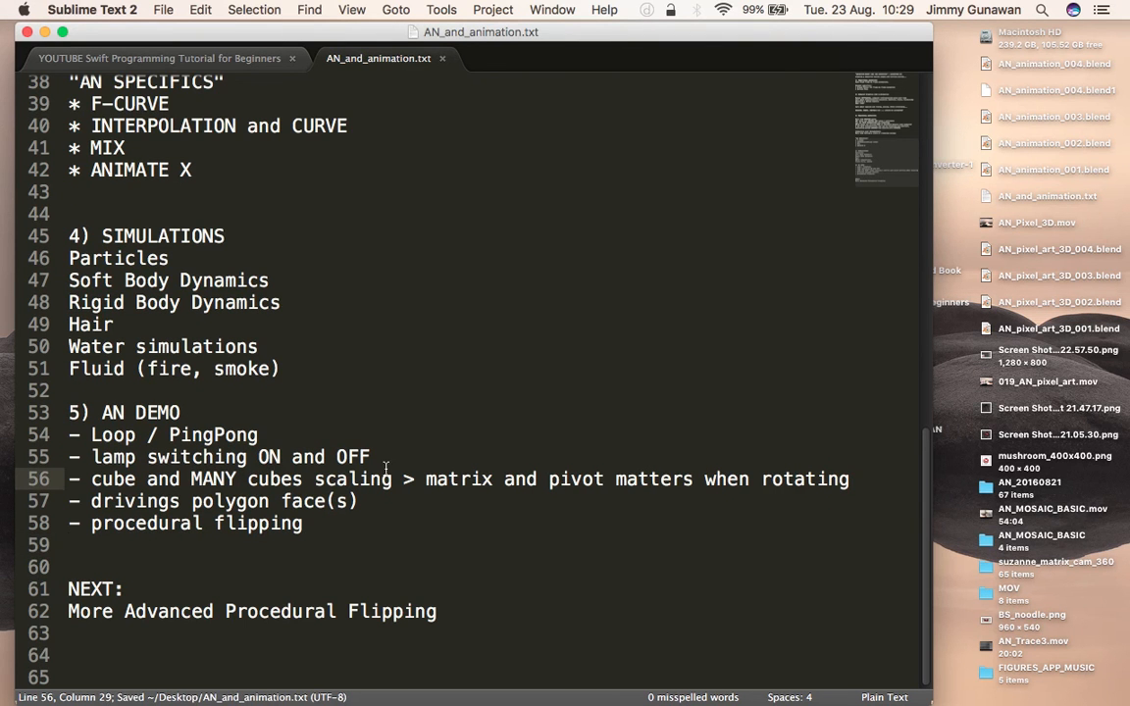
- Switch back to Blender and change the screen layout to Compositing
{"action": "key", "text": "ctrl+Right"}
{"action": "middle_click_drag", "start_coordinate": [547, 367], "coordinate": [512, 313]}
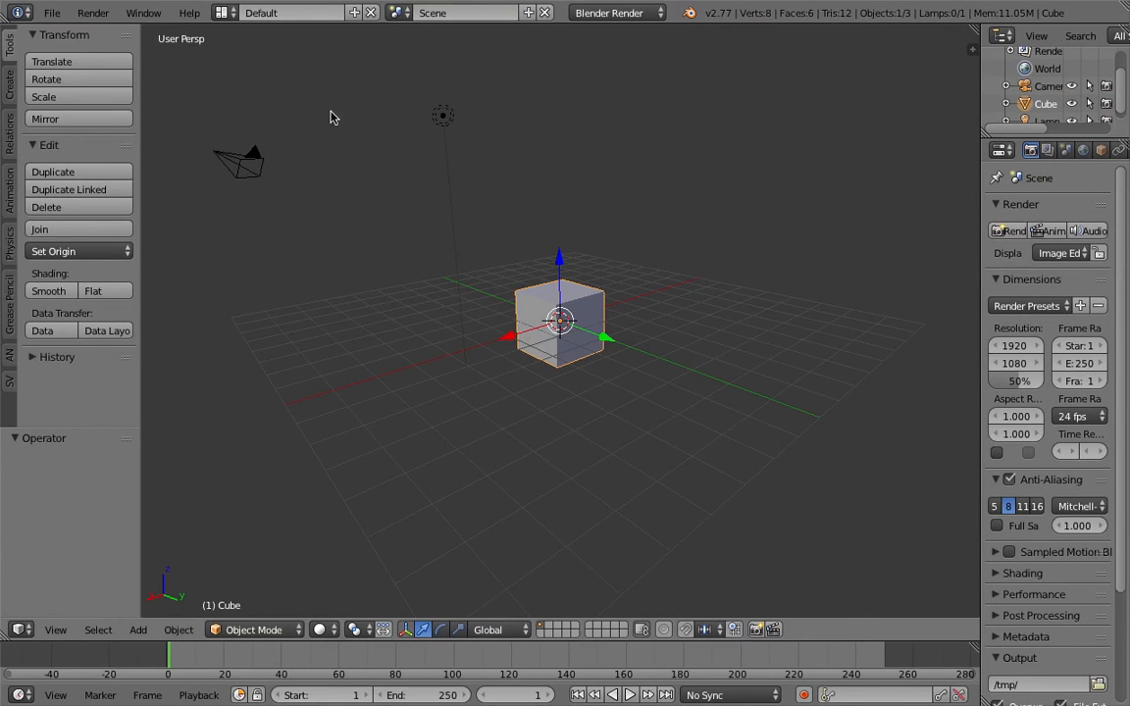
{"action": "left_click", "coordinate": [223, 13]}
{"action": "left_click", "coordinate": [257, 78]}
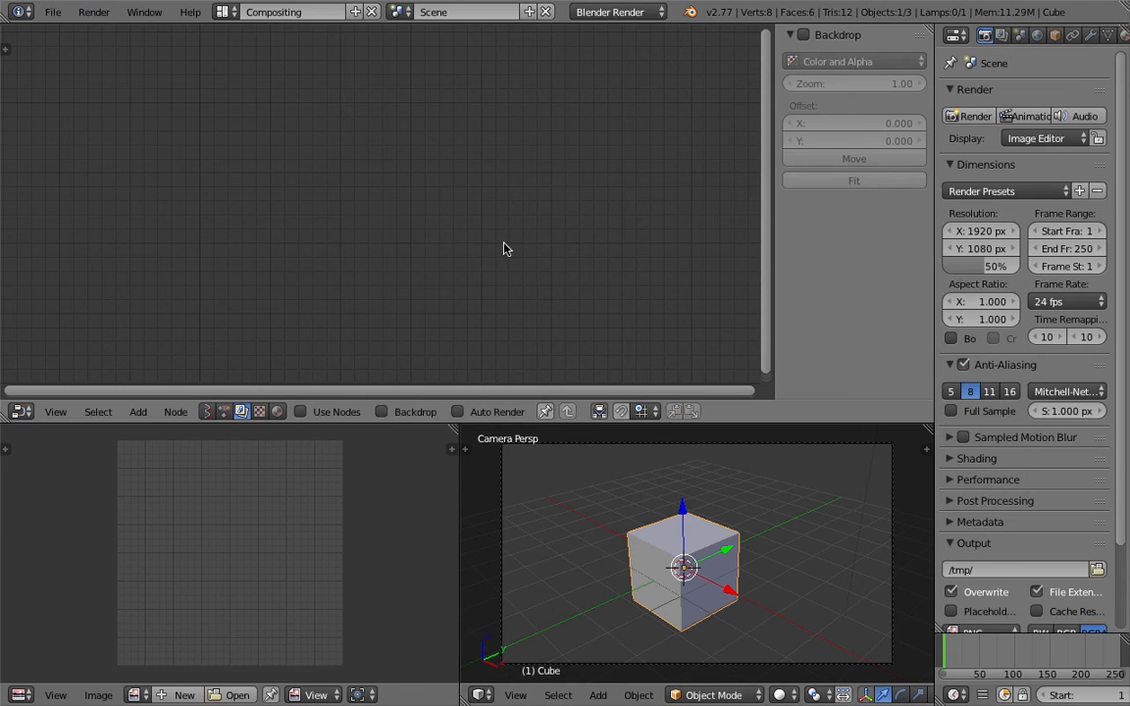
- Make the 3D viewport taller and turn it from camera view to a user perspective of the cube
{"action": "left_click_drag", "start_coordinate": [675, 425], "coordinate": [679, 283]}
{"action": "middle_click_drag", "start_coordinate": [683, 381], "coordinate": [760, 462]}
{"action": "left_click_drag", "start_coordinate": [690, 489], "coordinate": [734, 485]}
{"action": "middle_click_drag", "start_coordinate": [719, 477], "coordinate": [709, 479]}
{"action": "left_click_drag", "start_coordinate": [728, 487], "coordinate": [679, 484]}
{"action": "middle_click_drag", "start_coordinate": [684, 479], "coordinate": [713, 470]}
{"action": "key", "text": "g"}
{"action": "left_click", "coordinate": [717, 470]}
{"action": "key", "text": "ctrl+Left"}
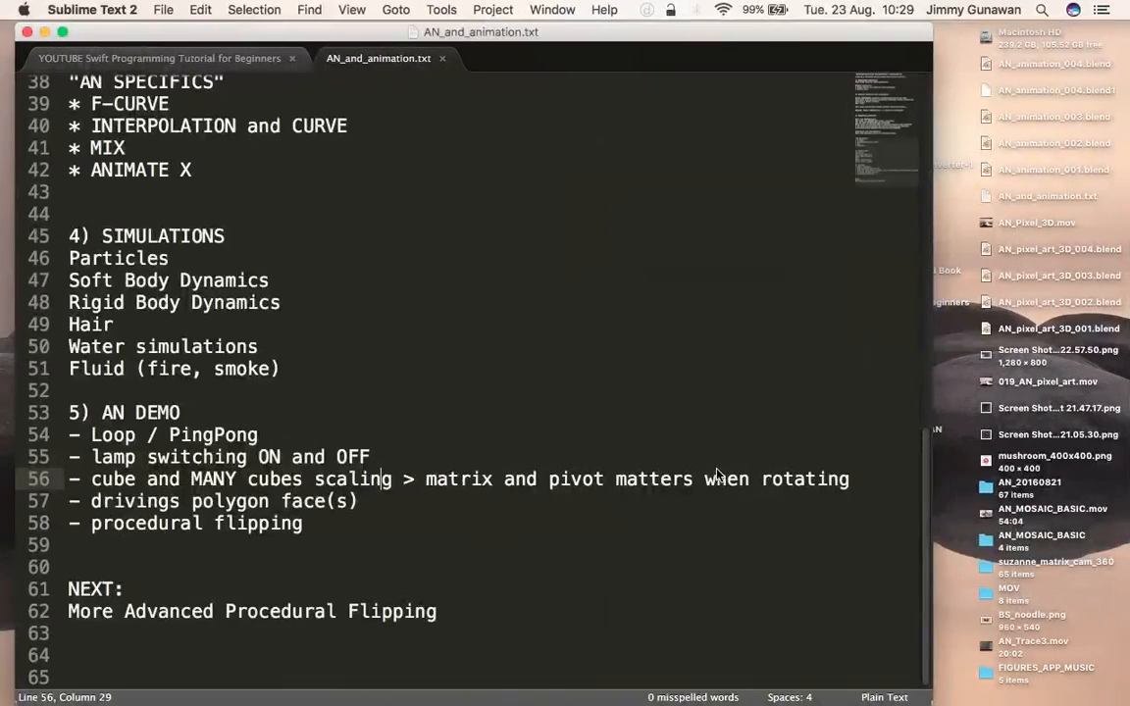
{"action": "key", "text": "ctrl+Right"}
{"action": "middle_click_drag", "start_coordinate": [716, 473], "coordinate": [818, 488]}
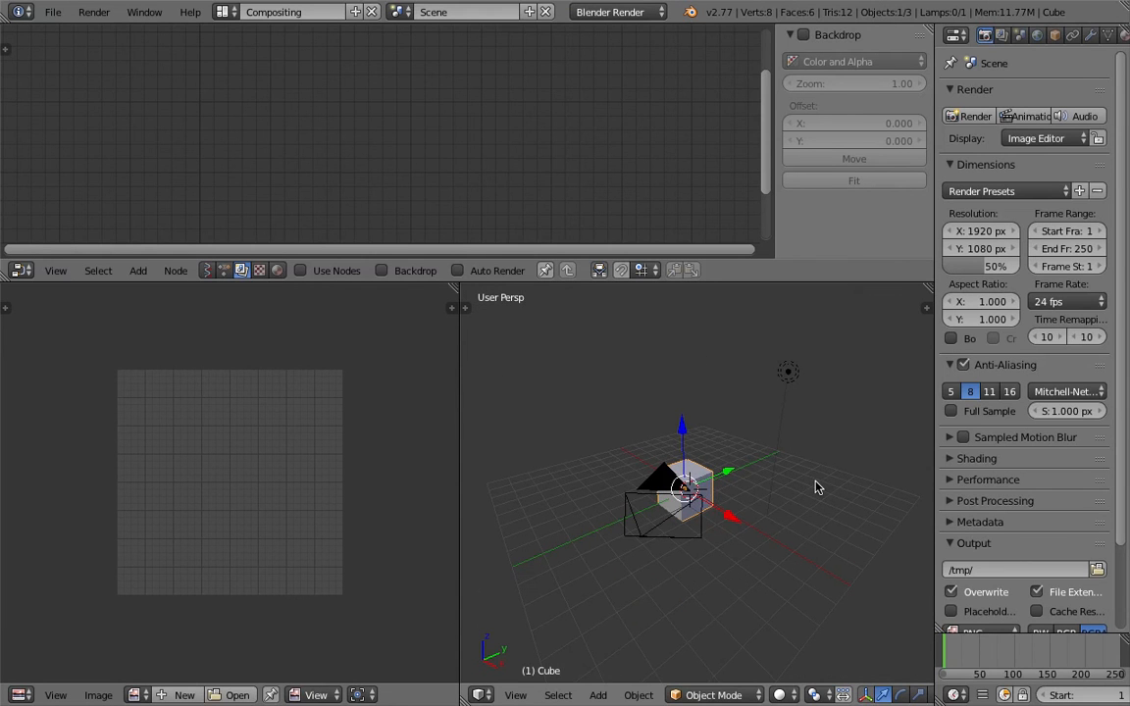
{"action": "middle_click_drag", "start_coordinate": [703, 477], "coordinate": [663, 449]}
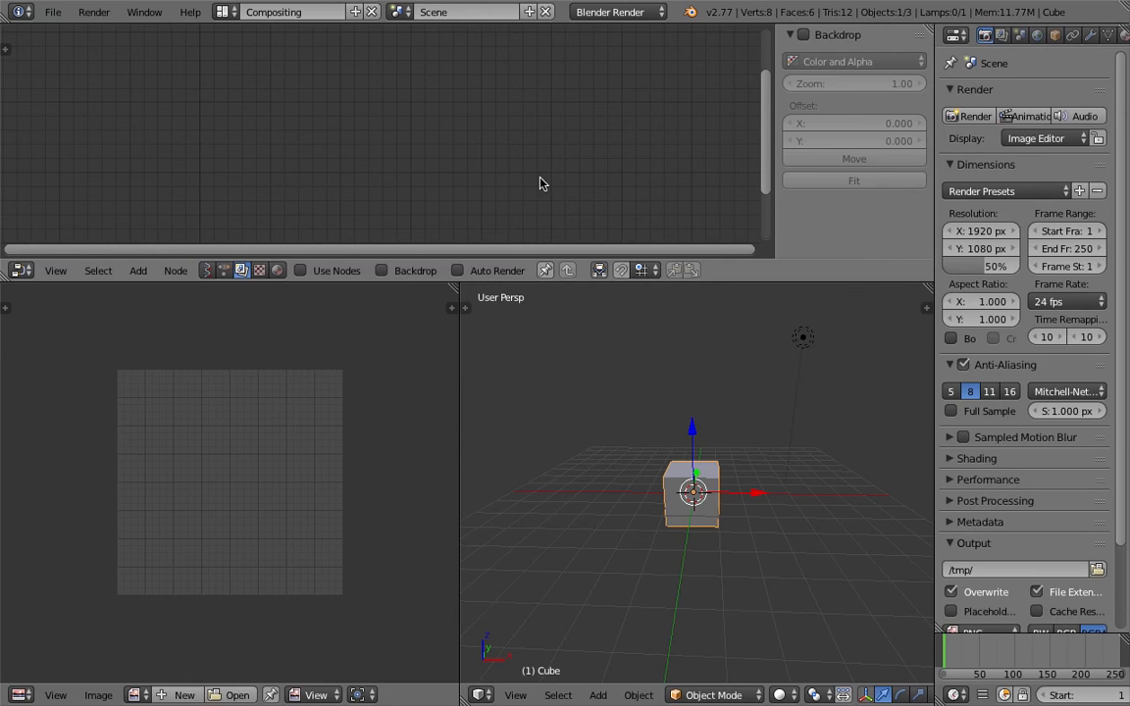
{"action": "middle_click_drag", "start_coordinate": [701, 485], "coordinate": [687, 482]}
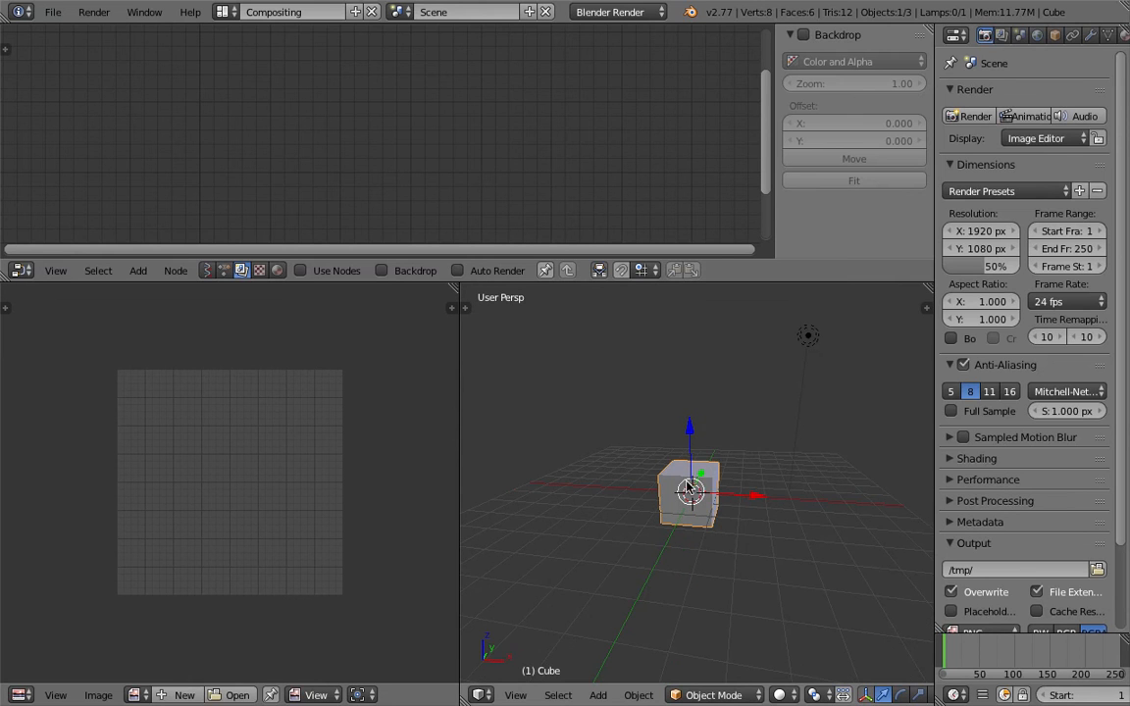
- Set the node editor to Animation Nodes with a new node tree and merge the image editor area into the 3D view
{"action": "left_click", "coordinate": [224, 271]}
{"action": "left_click", "coordinate": [370, 277]}
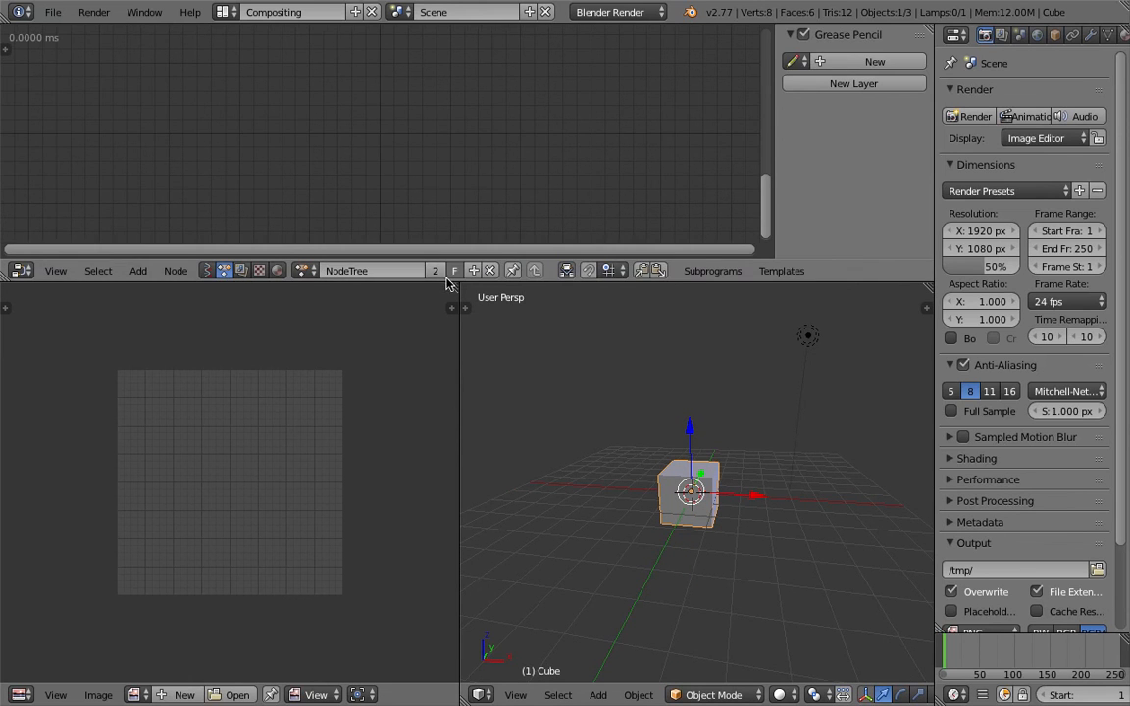
{"action": "left_click_drag", "start_coordinate": [448, 282], "coordinate": [306, 357]}
{"action": "scroll", "coordinate": [459, 461], "scroll_direction": "down", "scroll_amount": 2}
{"action": "middle_click_drag", "start_coordinate": [461, 461], "coordinate": [495, 459], "text": "shift"}
- Add an Animate Vector node and make the node editor taller to show it fully
{"action": "key", "text": "shift+a"}
{"action": "left_click", "coordinate": [339, 160]}
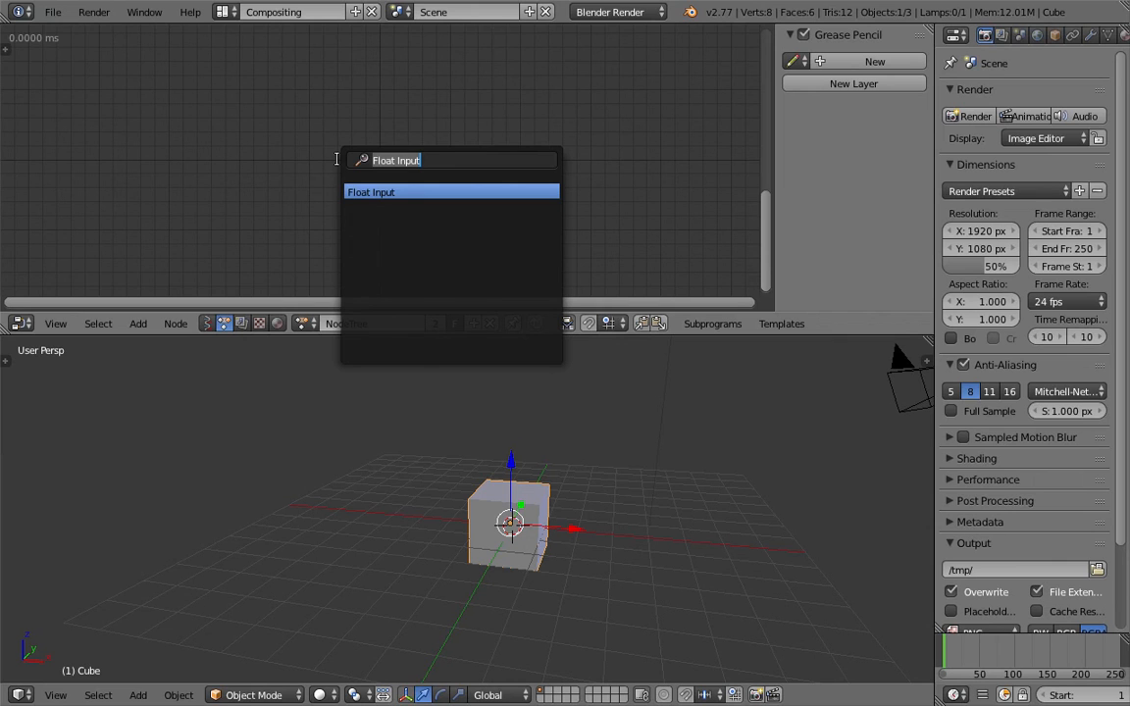
{"action": "type", "text": "anima"}
{"action": "key", "text": "Down"}
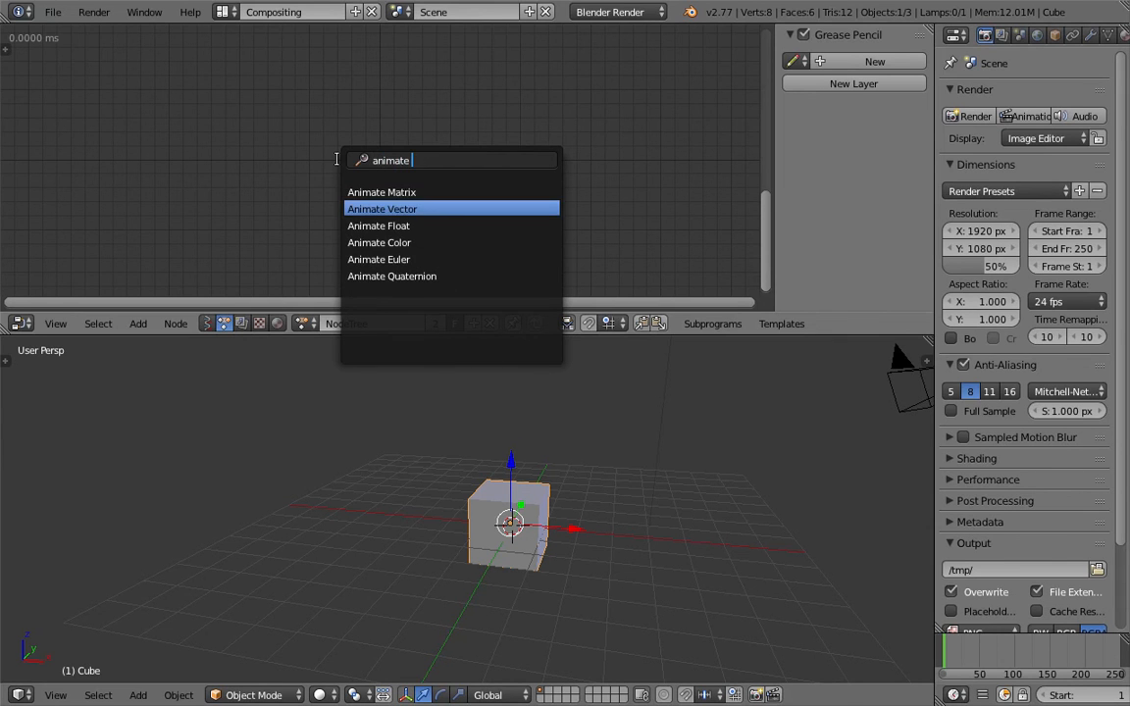
{"action": "key", "text": "Return"}
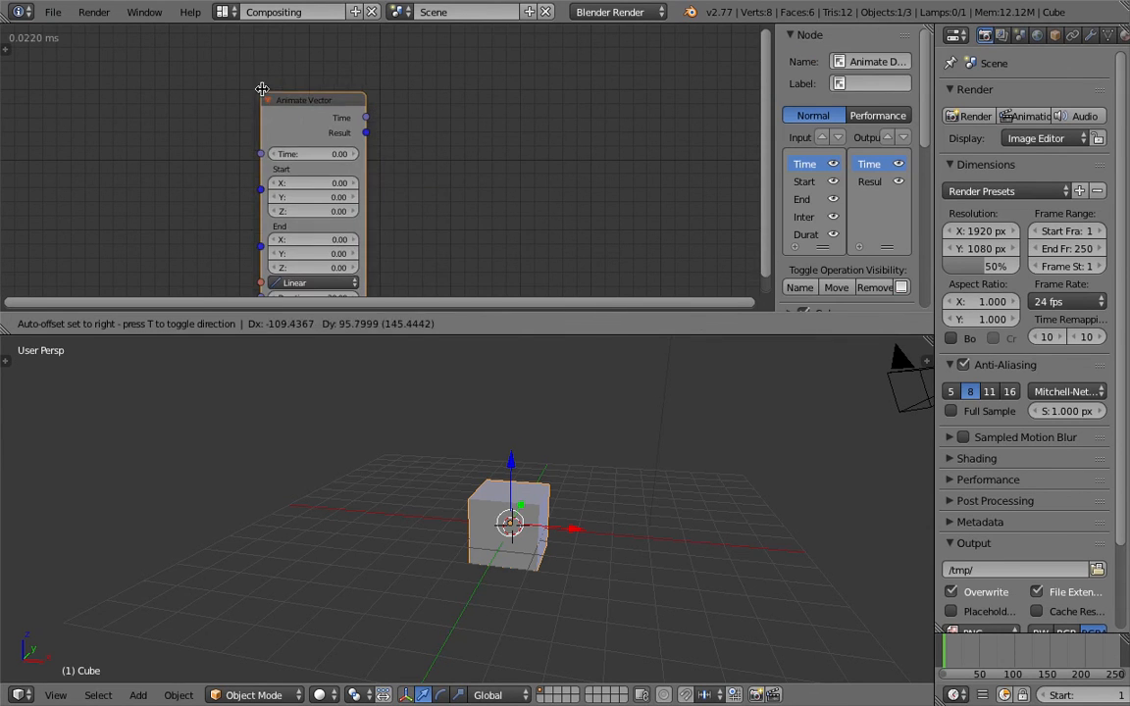
{"action": "left_click", "coordinate": [299, 93]}
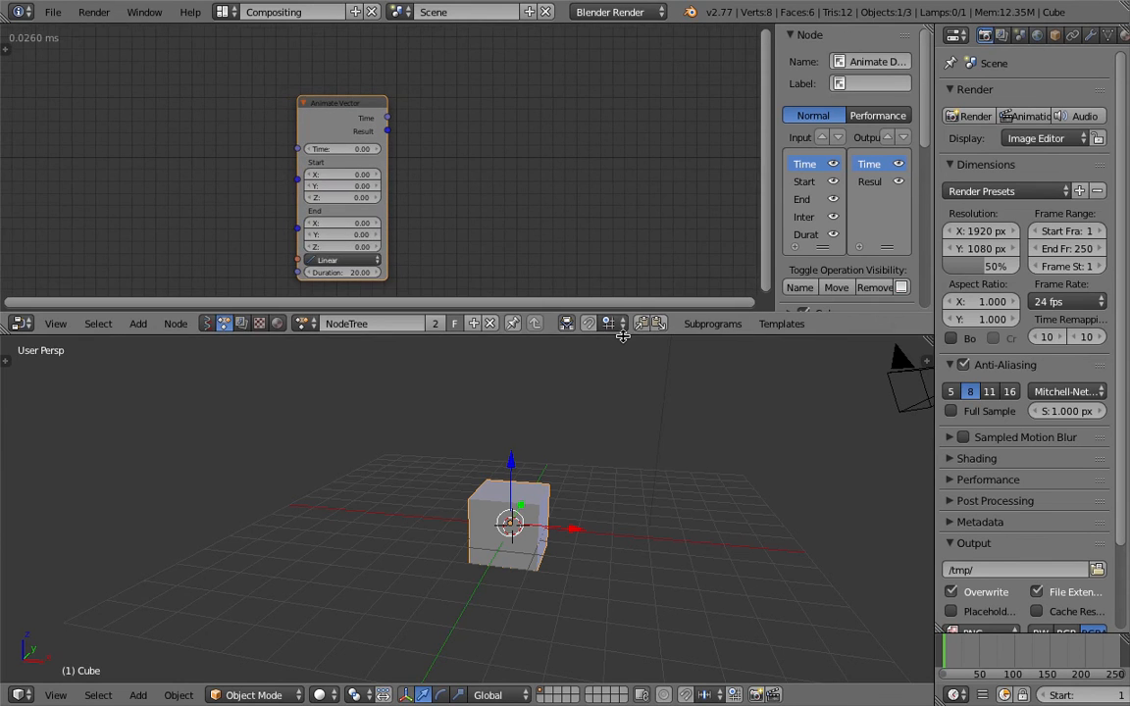
{"action": "left_click_drag", "start_coordinate": [622, 335], "coordinate": [622, 382]}
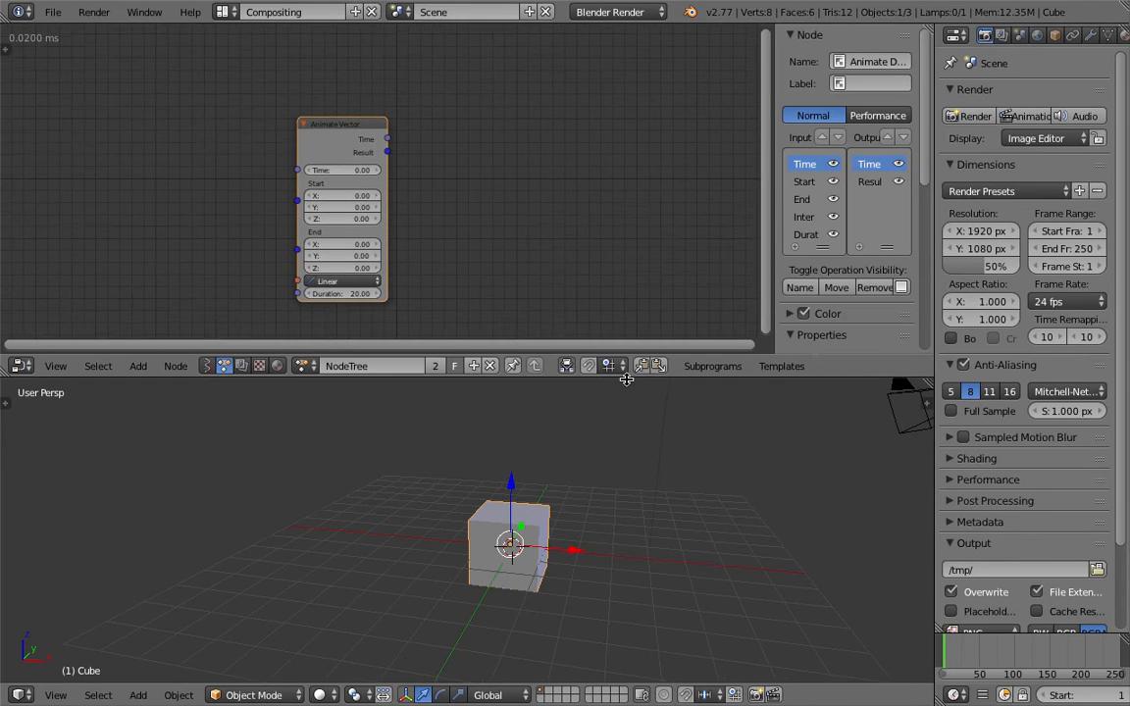
- Set the Animate Vector node's Start X, Y and Z to 1
{"action": "left_click", "coordinate": [378, 201]}
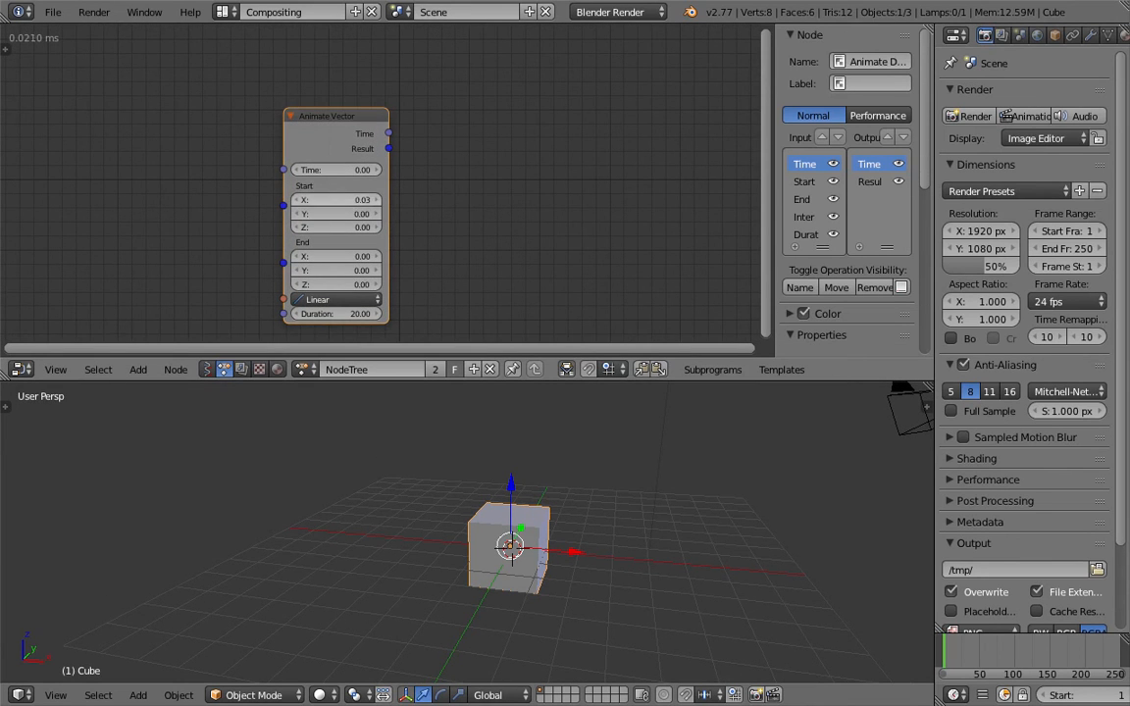
{"action": "left_click_drag", "start_coordinate": [341, 200], "coordinate": [339, 227]}
{"action": "type", "text": "1"}
{"action": "key", "text": "Return"}
- Add a Time Info node before Animate Vector and link its Frame output to the Time input
{"action": "key", "text": "shift+a"}
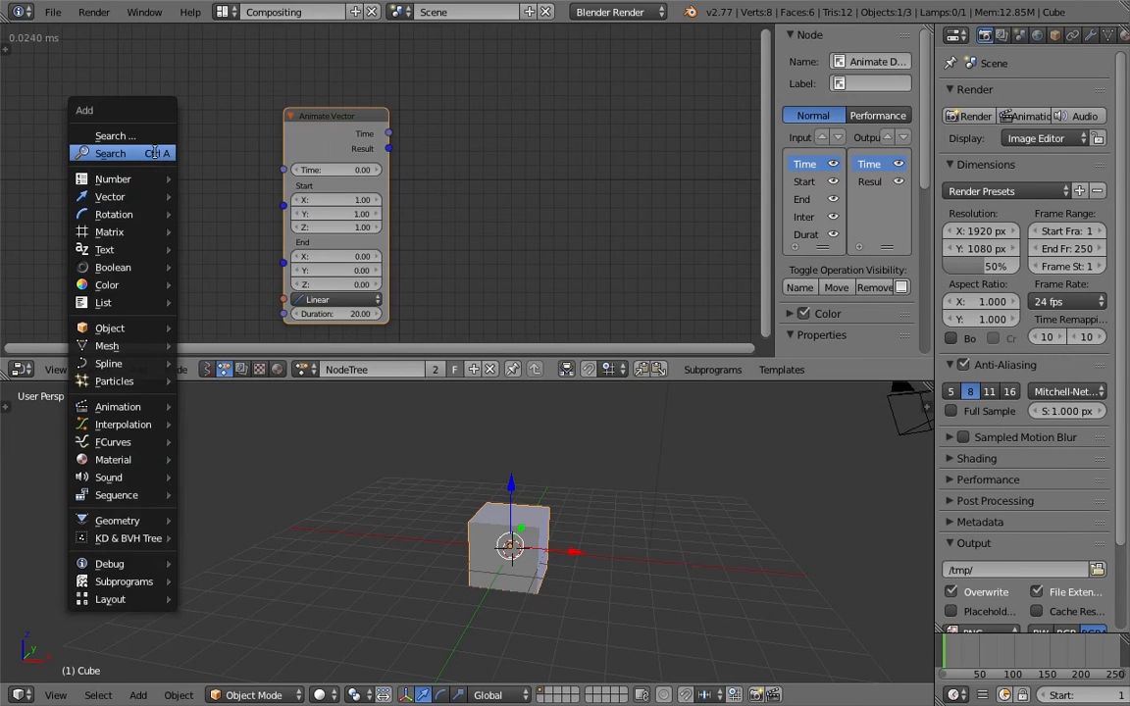
{"action": "left_click", "coordinate": [152, 150]}
{"action": "type", "text": "frame"}
{"action": "key", "text": "Down"}
{"action": "key", "text": "Down"}
{"action": "key", "text": "Return"}
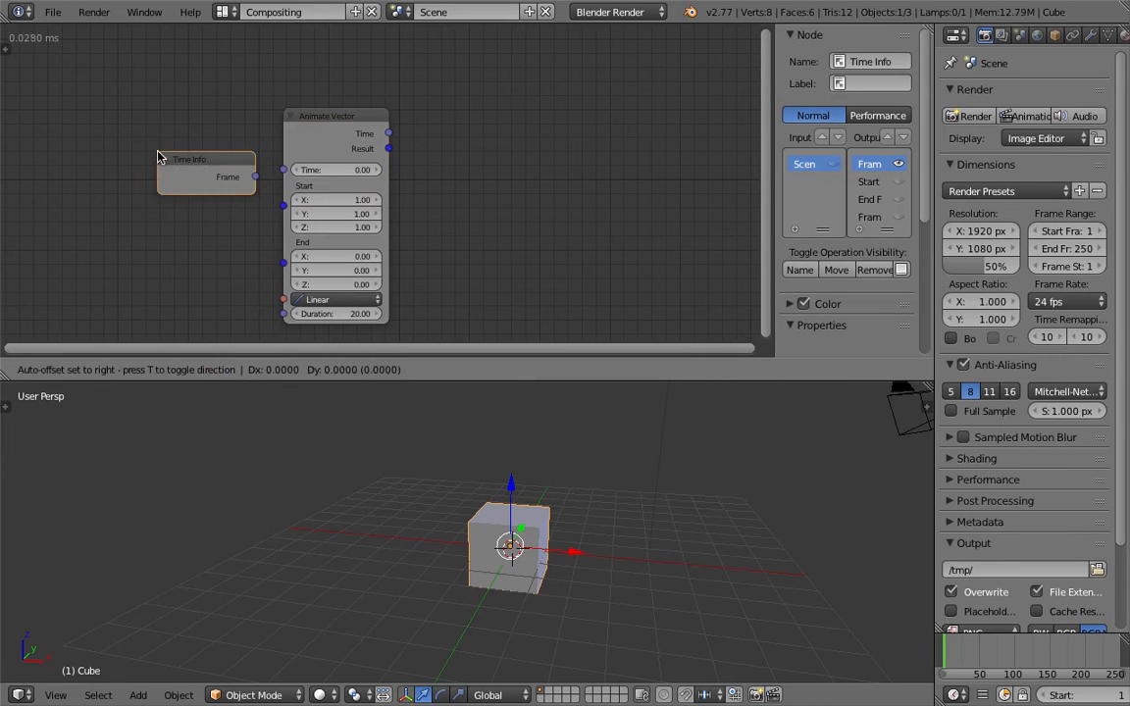
{"action": "left_click", "coordinate": [46, 123]}
{"action": "left_click_drag", "start_coordinate": [144, 146], "coordinate": [285, 170]}
- Add an Object Transforms Output node after the Animate Vector node
{"action": "key", "text": "shift+a"}
{"action": "left_click", "coordinate": [495, 183]}
{"action": "type", "text": "object tra"}
{"action": "key", "text": "Down"}
{"action": "key", "text": "Down"}
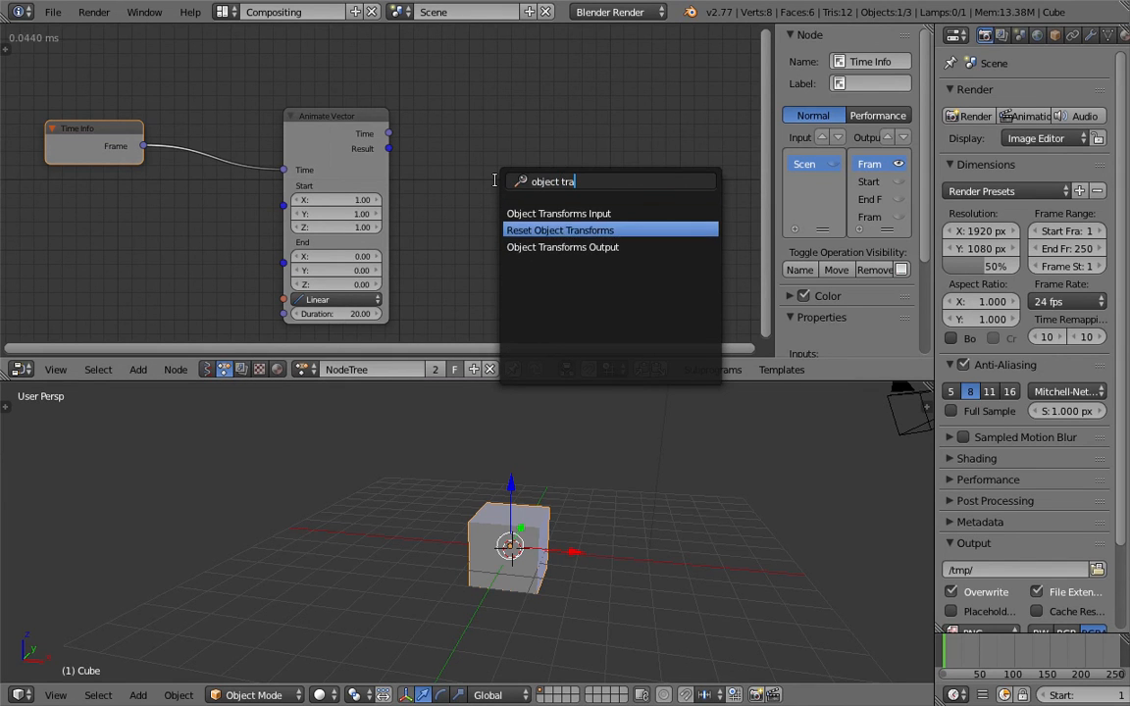
{"action": "key", "text": "Return"}
{"action": "left_click", "coordinate": [496, 184]}
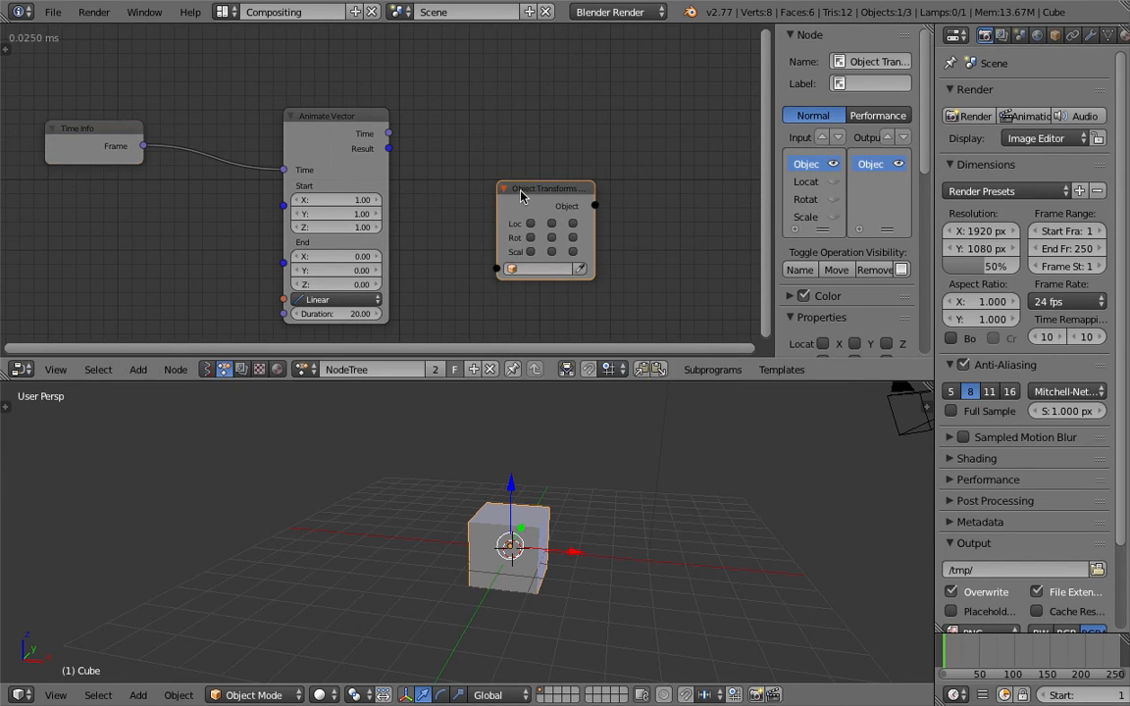
- Assign the Cube to the Object Transforms Output node and enable its Scale X, Y and Z
{"action": "left_click", "coordinate": [584, 270]}
{"action": "left_click", "coordinate": [531, 253]}
{"action": "left_click", "coordinate": [552, 252]}
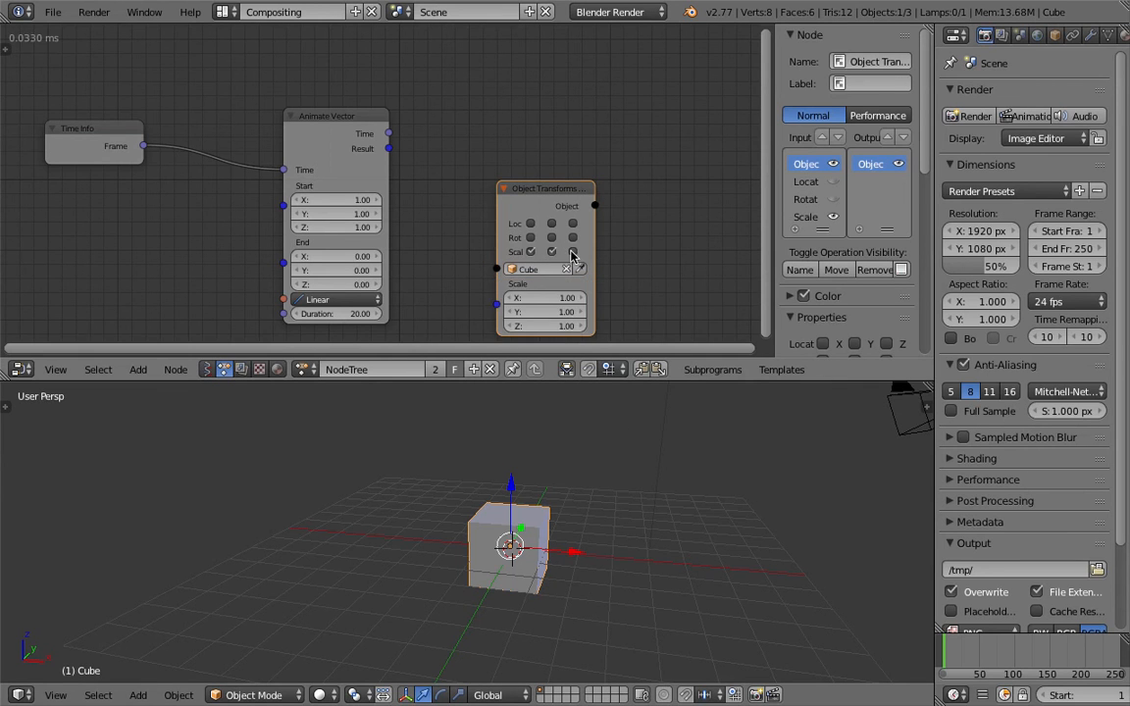
{"action": "left_click_drag", "start_coordinate": [567, 186], "coordinate": [618, 154]}
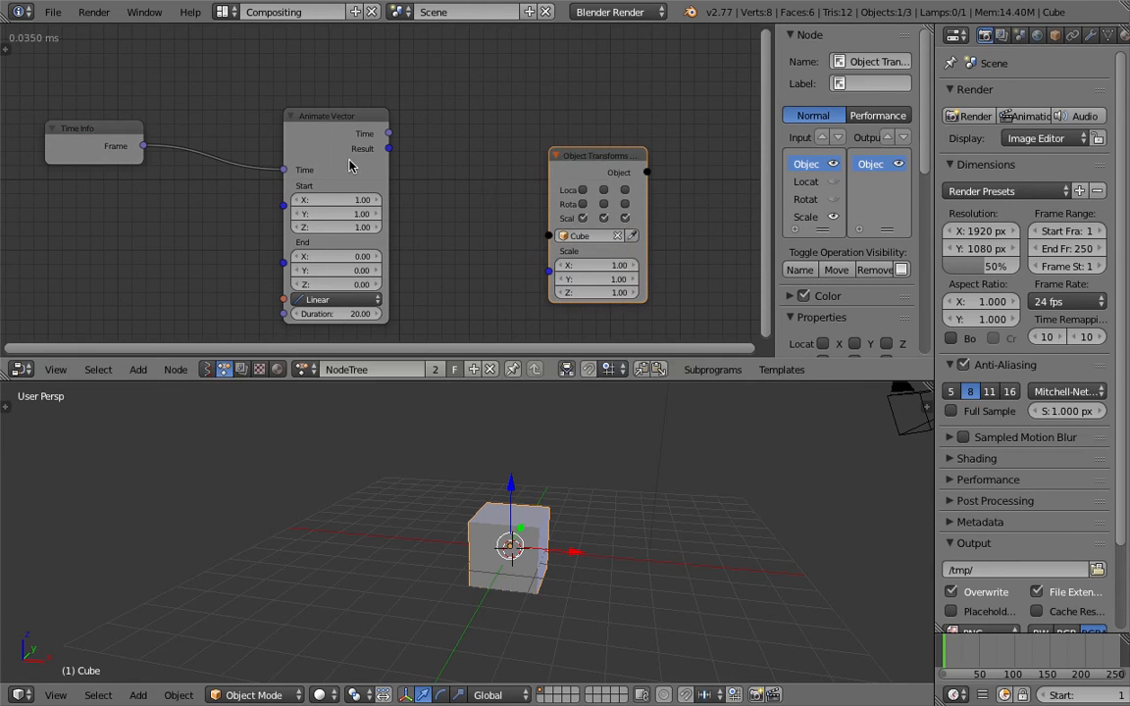
- Link Animate Vector's Result to the Scale input and move the timeline to frame 0
{"action": "left_click_drag", "start_coordinate": [389, 148], "coordinate": [546, 274]}
{"action": "left_click", "coordinate": [966, 656]}
{"action": "left_click_drag", "start_coordinate": [967, 652], "coordinate": [944, 650]}
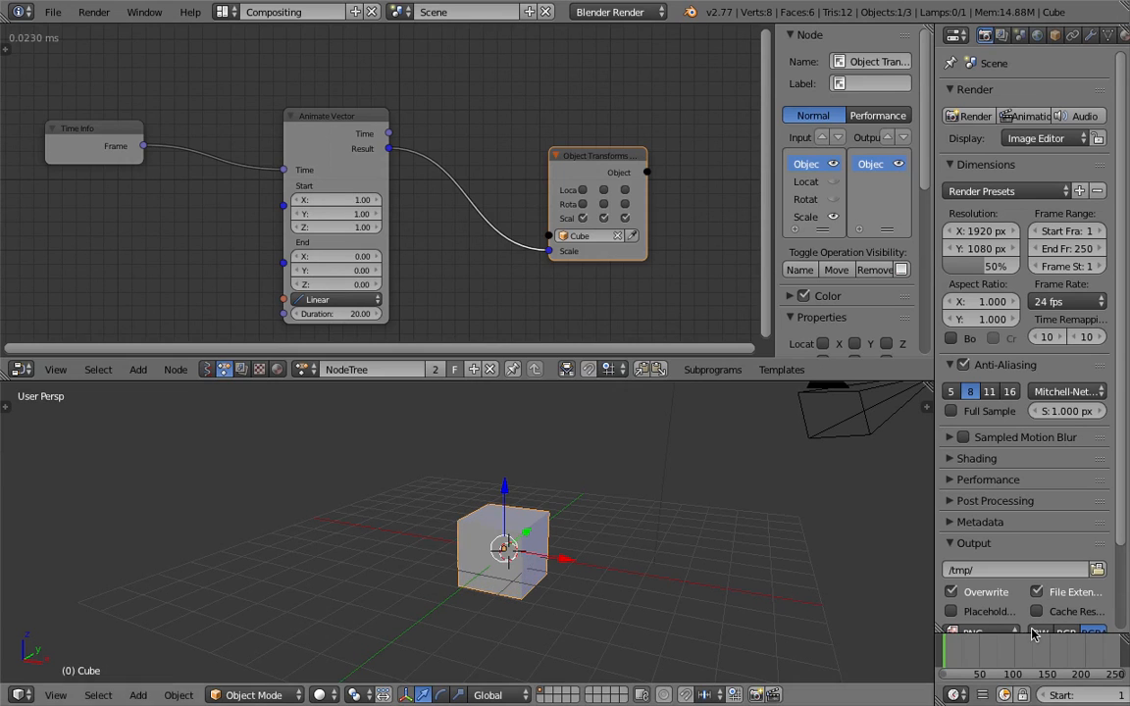
- Move the Time Info and Object Transforms Output nodes closer to Animate Vector and widen the Object Transforms Output node
{"action": "left_click", "coordinate": [131, 129]}
{"action": "left_click_drag", "start_coordinate": [132, 128], "coordinate": [212, 140]}
{"action": "left_click", "coordinate": [334, 114]}
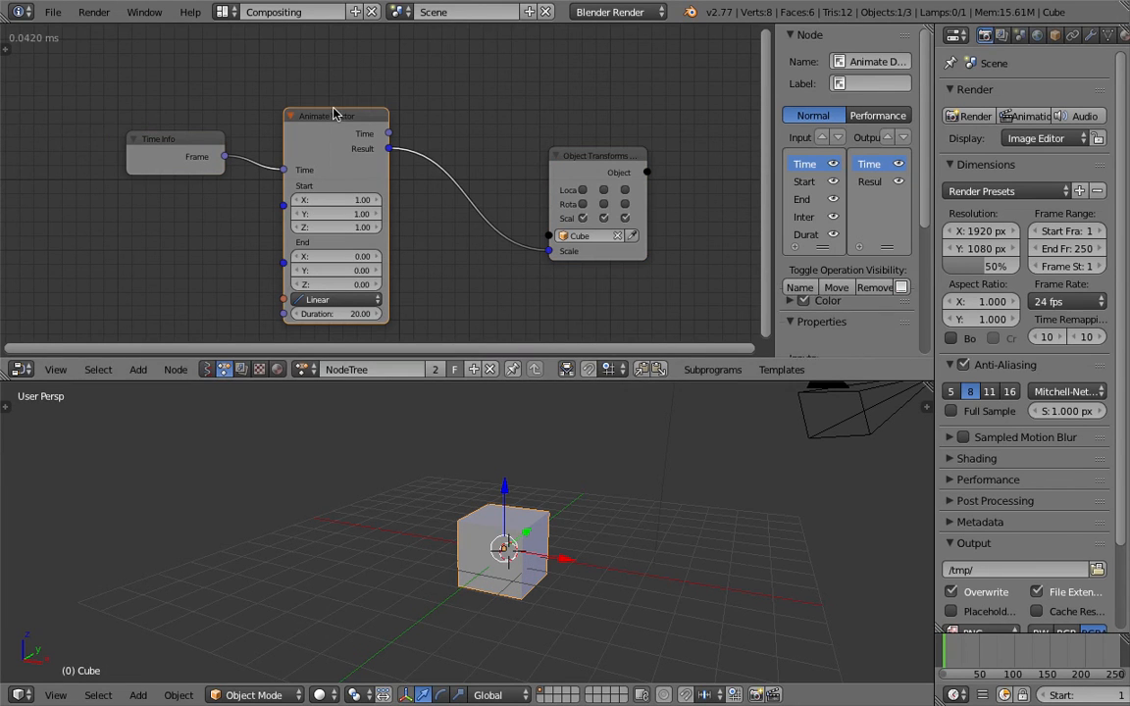
{"action": "left_click_drag", "start_coordinate": [591, 168], "coordinate": [517, 156]}
{"action": "middle_click_drag", "start_coordinate": [597, 545], "coordinate": [522, 528]}
{"action": "left_click_drag", "start_coordinate": [570, 178], "coordinate": [610, 178]}
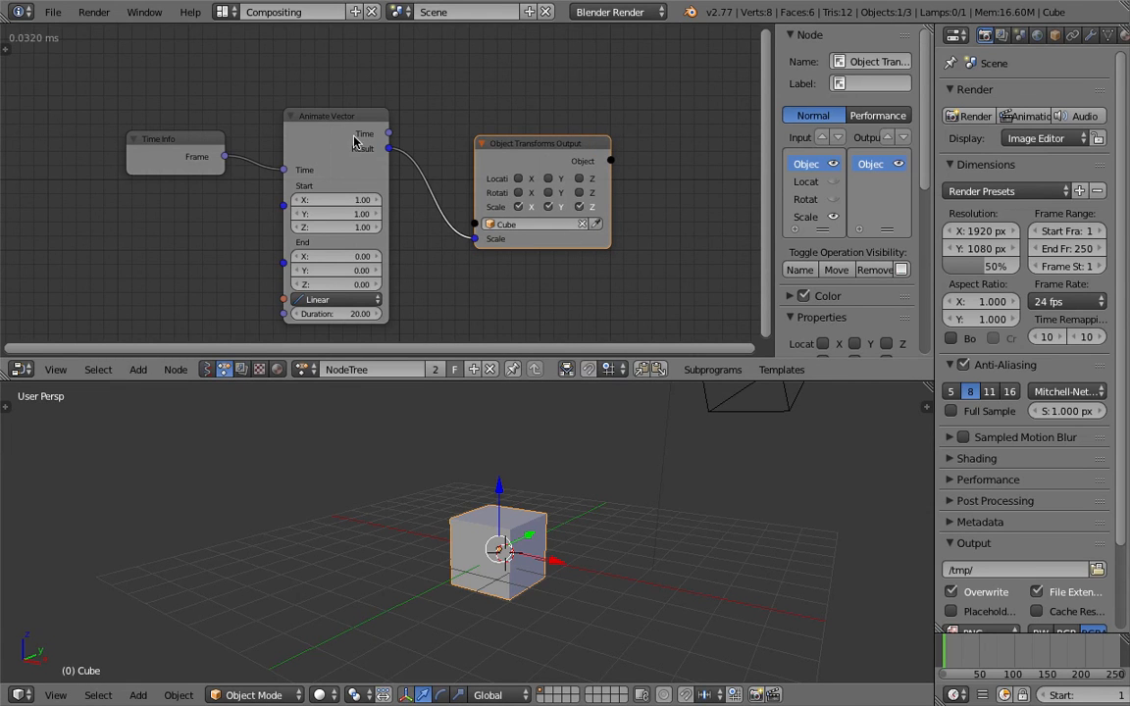
- Move the Time Info node slightly farther from Animate Vector, level with its Time input
{"action": "left_click", "coordinate": [306, 113]}
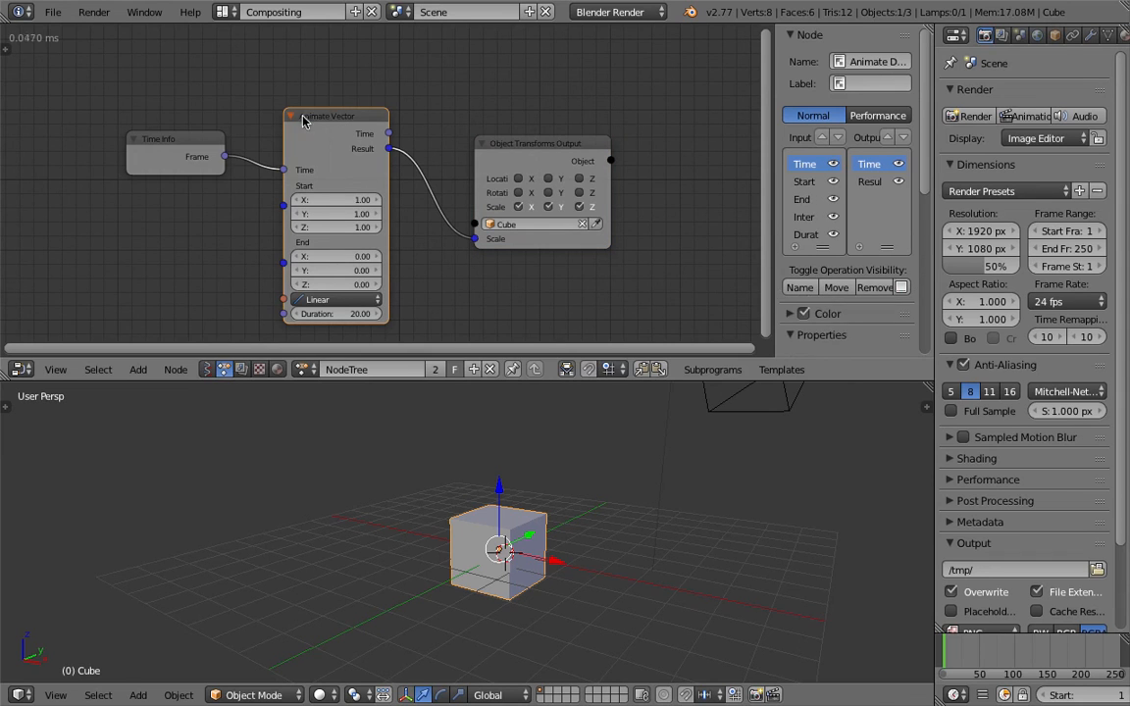
{"action": "left_click", "coordinate": [157, 155]}
{"action": "left_click_drag", "start_coordinate": [157, 155], "coordinate": [140, 173]}
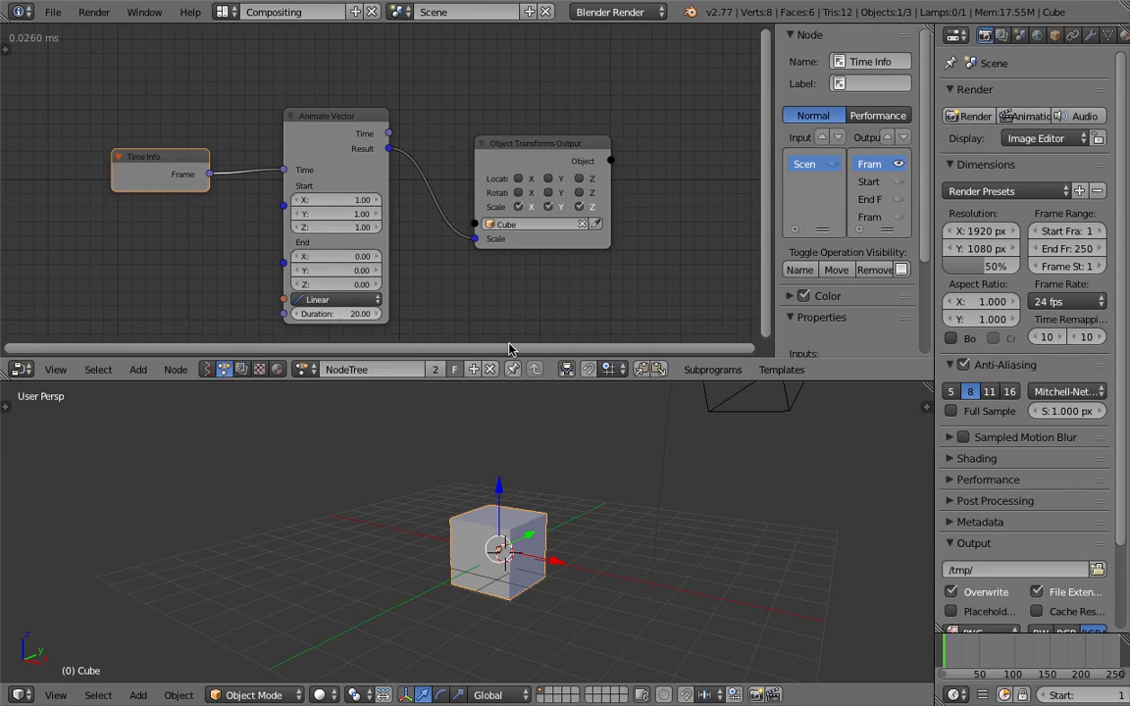
- Scrub the first frames of the timeline to examine the cube's scaling from several viewing angles
{"action": "mouse_move", "coordinate": [948, 659]}
{"action": "left_mouse_down"}
{"action": "mouse_move", "coordinate": [964, 660]}
{"action": "mouse_move", "coordinate": [944, 659]}
{"action": "left_mouse_up"}
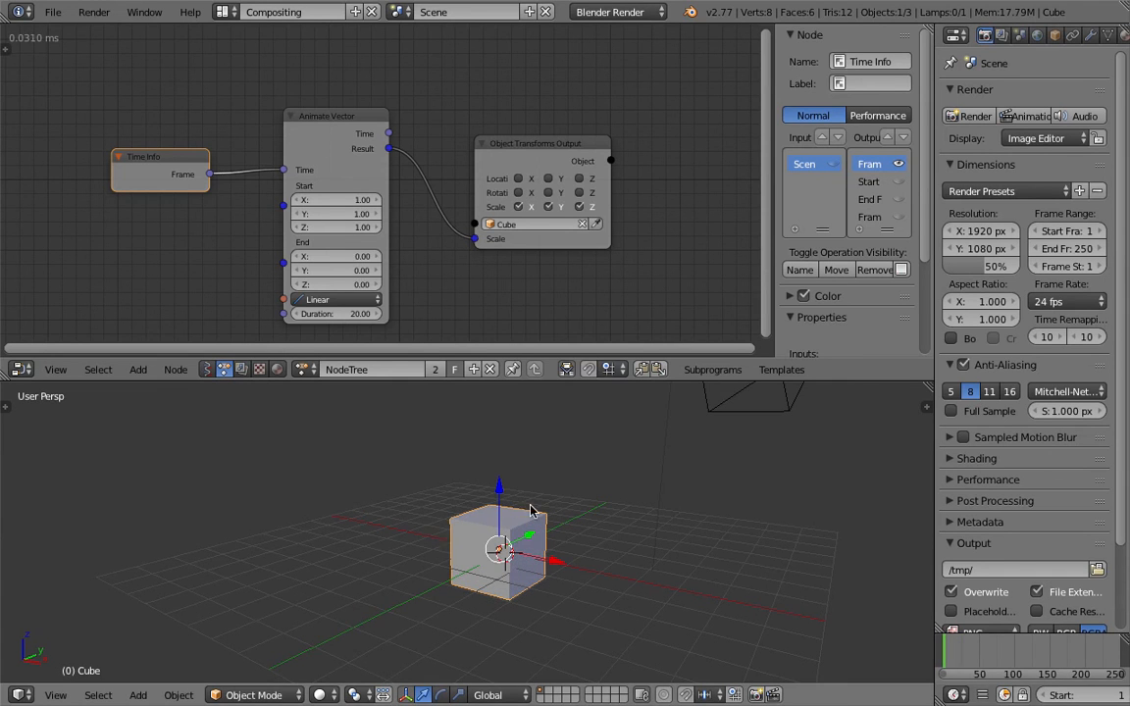
{"action": "mouse_move", "coordinate": [460, 545]}
{"action": "middle_mouse_down"}
{"action": "mouse_move", "coordinate": [502, 520]}
{"action": "mouse_move", "coordinate": [467, 533]}
{"action": "middle_mouse_up"}
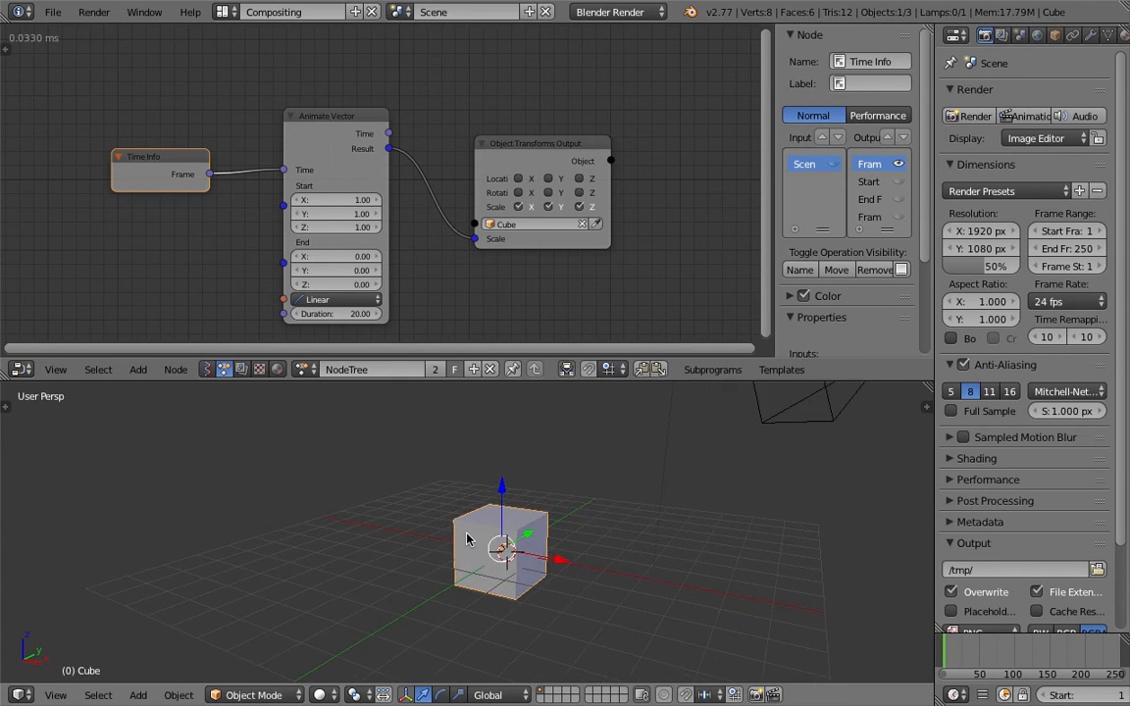
{"action": "left_click_drag", "start_coordinate": [961, 655], "coordinate": [945, 653]}
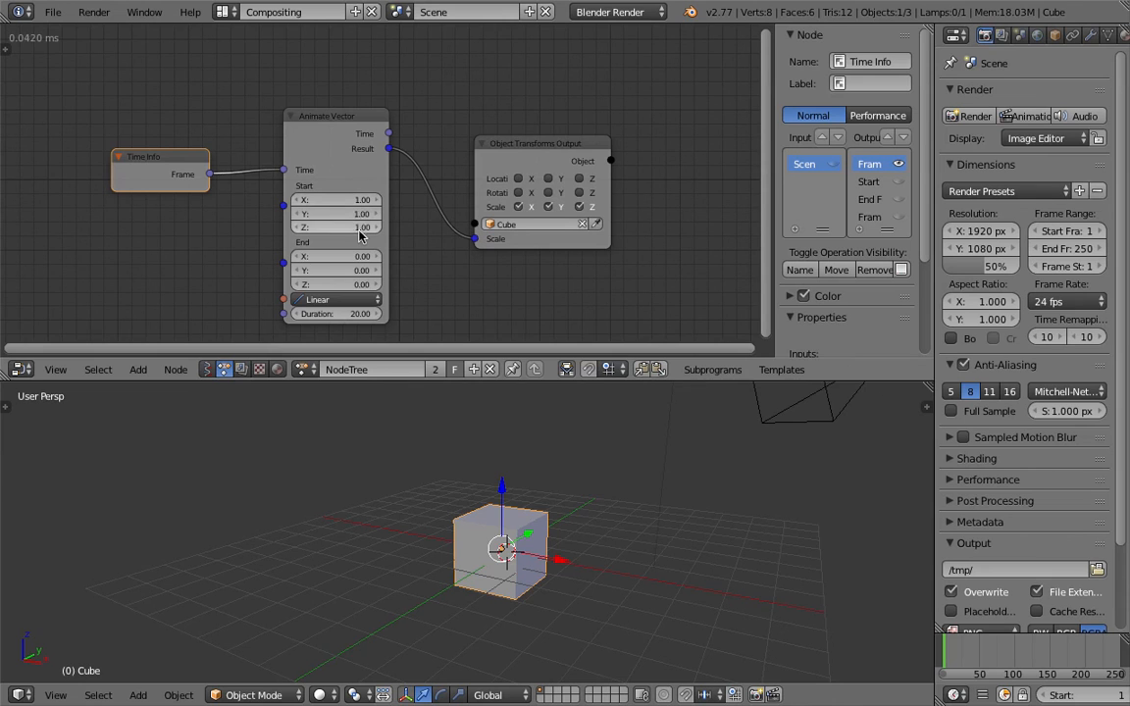
{"action": "middle_click_drag", "start_coordinate": [445, 433], "coordinate": [585, 517]}
{"action": "mouse_move", "coordinate": [945, 650]}
{"action": "left_mouse_down"}
{"action": "mouse_move", "coordinate": [962, 648]}
{"action": "mouse_move", "coordinate": [942, 652]}
{"action": "left_mouse_up"}
{"action": "middle_click_drag", "start_coordinate": [527, 514], "coordinate": [652, 503]}
{"action": "scroll", "coordinate": [599, 472], "scroll_direction": "down", "scroll_amount": 2}
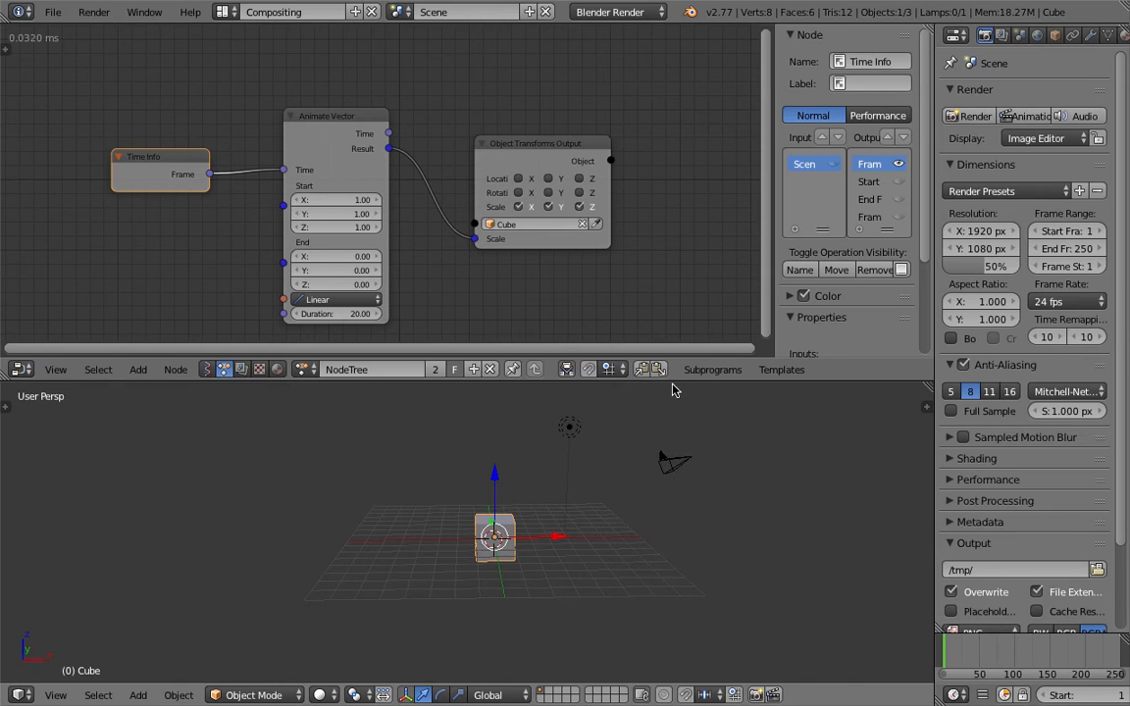
- Enlarge the 3D view by shrinking the node editor's height, and frame the cube and the node setup
{"action": "left_click_drag", "start_coordinate": [679, 382], "coordinate": [685, 348]}
{"action": "scroll", "coordinate": [607, 478], "scroll_direction": "up", "scroll_amount": 2}
{"action": "middle_click_drag", "start_coordinate": [608, 472], "coordinate": [609, 475], "text": "shift"}
{"action": "middle_click_drag", "start_coordinate": [544, 494], "coordinate": [583, 497]}
{"action": "left_click_drag", "start_coordinate": [944, 651], "coordinate": [938, 655]}
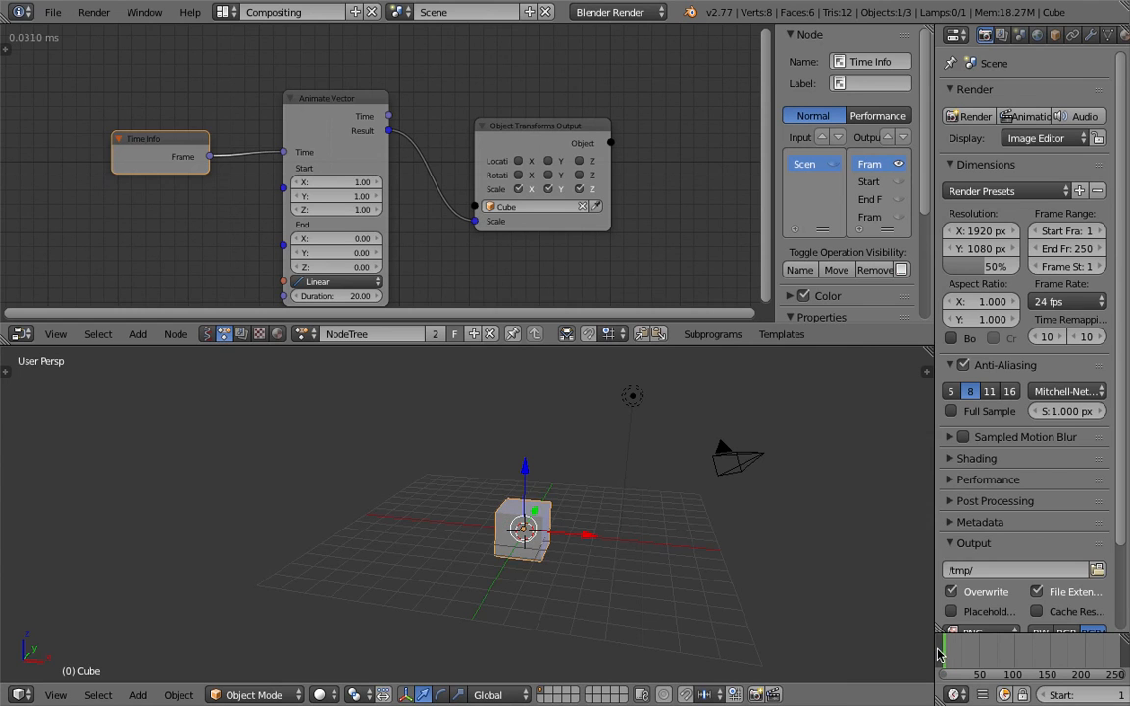
{"action": "middle_click_drag", "start_coordinate": [676, 575], "coordinate": [643, 551]}
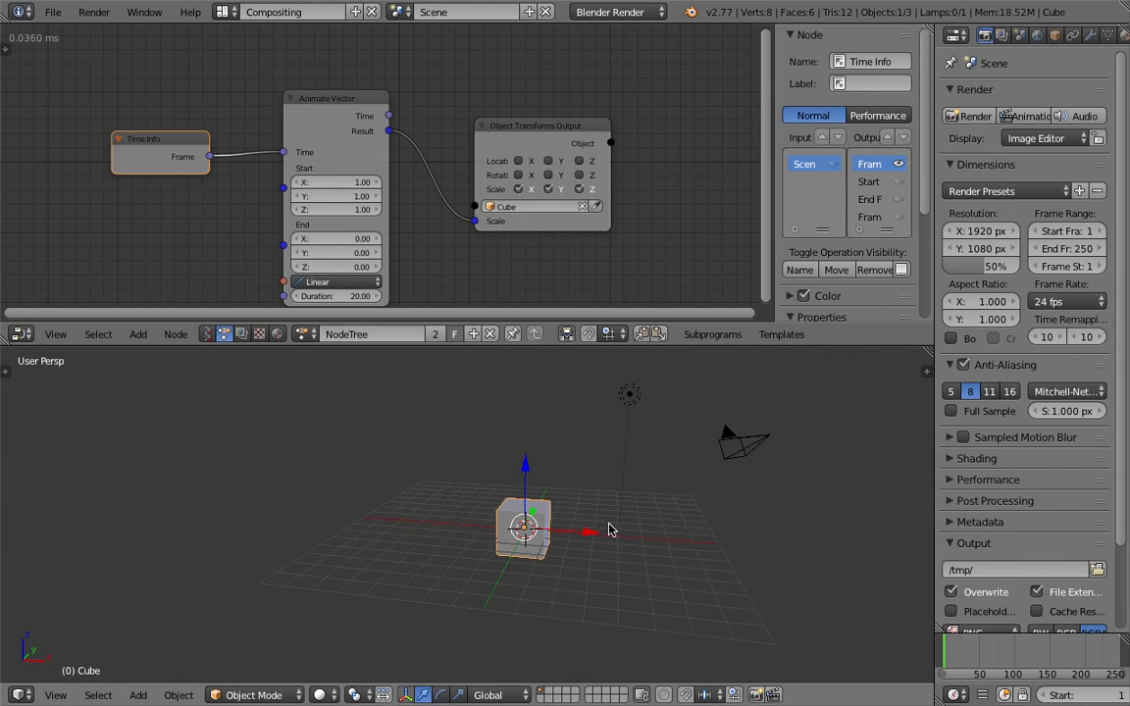
{"action": "middle_click_drag", "start_coordinate": [508, 469], "coordinate": [538, 484], "text": "shift"}
{"action": "middle_click_drag", "start_coordinate": [496, 275], "coordinate": [505, 268]}
- Switch to AN_and_animation.txt in Sublime Text and insert a blank line before and after the "Works great for driving MANY or MULTIPLE objects" line
{"action": "key", "text": "ctrl+Left"}
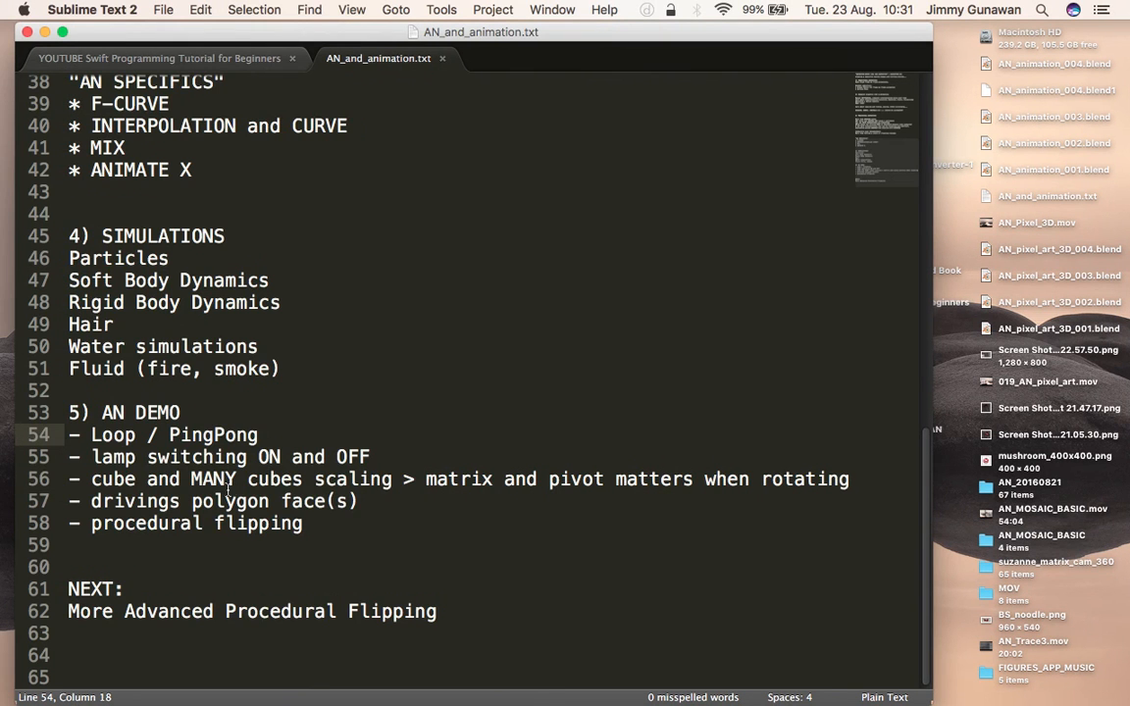
{"action": "scroll", "coordinate": [284, 352], "scroll_direction": "up", "scroll_amount": 5}
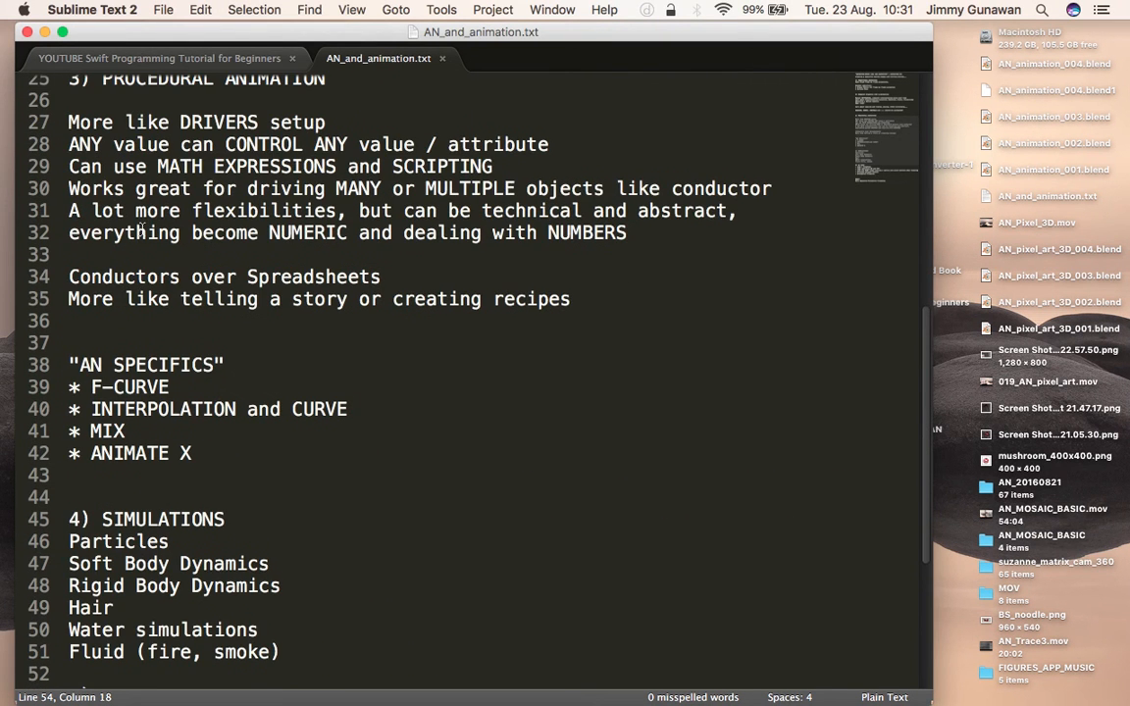
{"action": "left_click", "coordinate": [609, 176]}
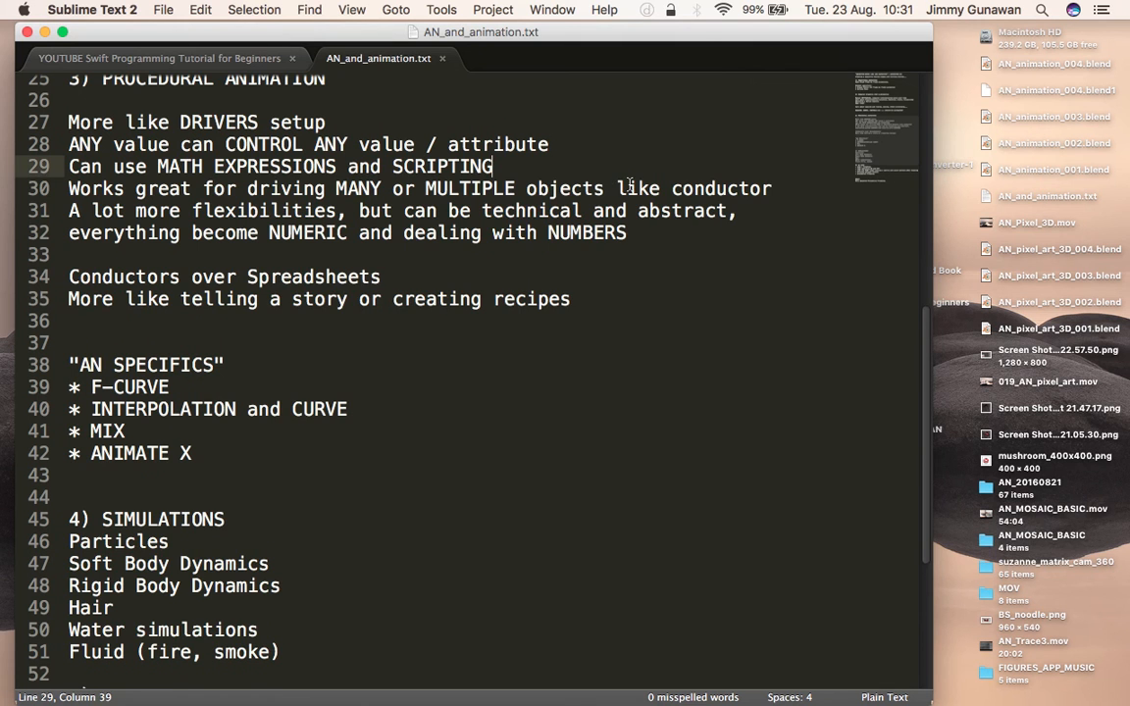
{"action": "key", "text": "Return"}
{"action": "left_click", "coordinate": [780, 211]}
{"action": "key", "text": "Return"}
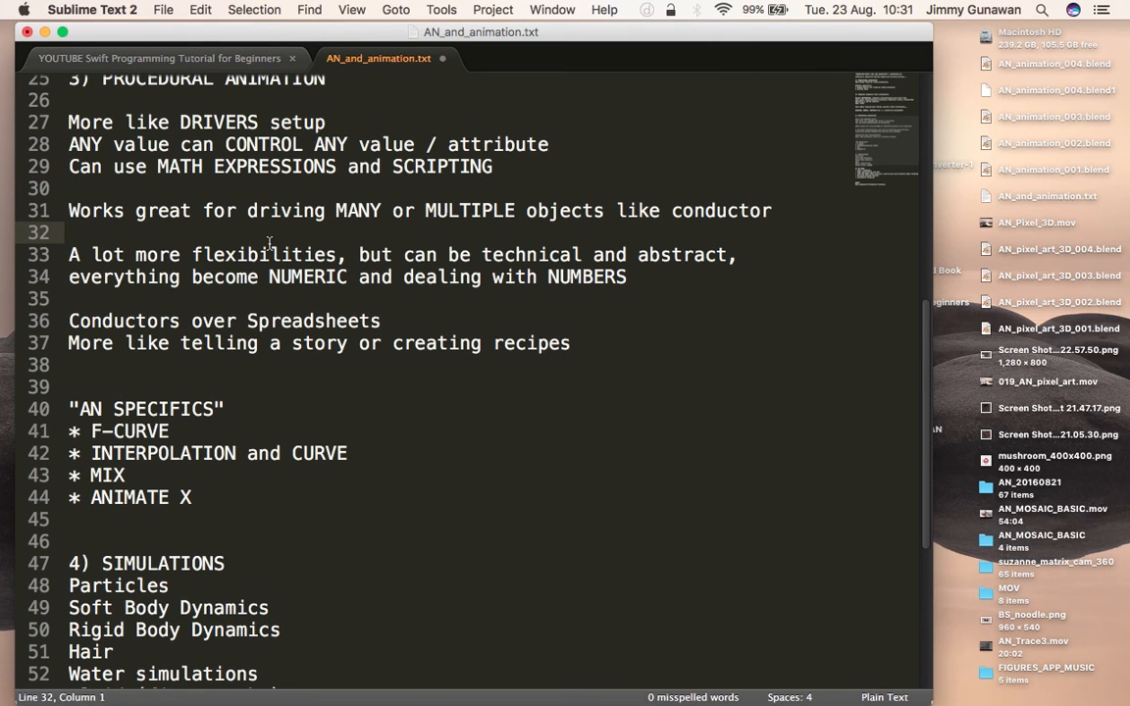
- Switch back to Blender and duplicate the cube three times, placing the copies in a staggered row
{"action": "key", "text": "ctrl+Right"}
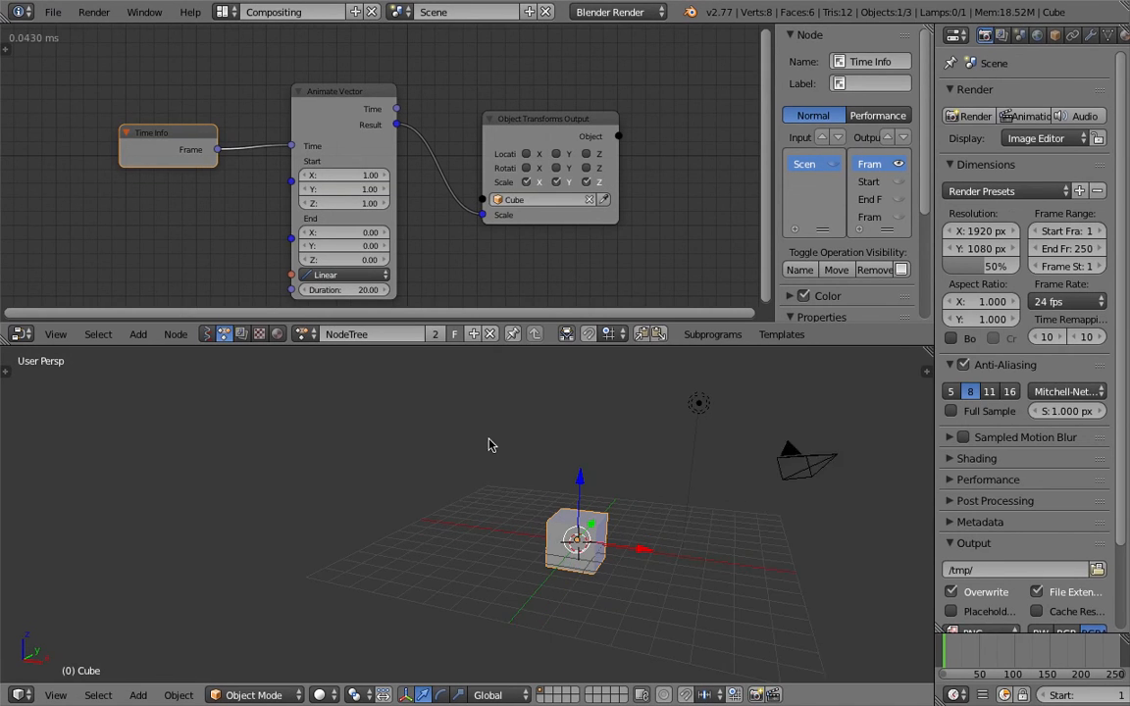
{"action": "middle_click_drag", "start_coordinate": [489, 445], "coordinate": [507, 482]}
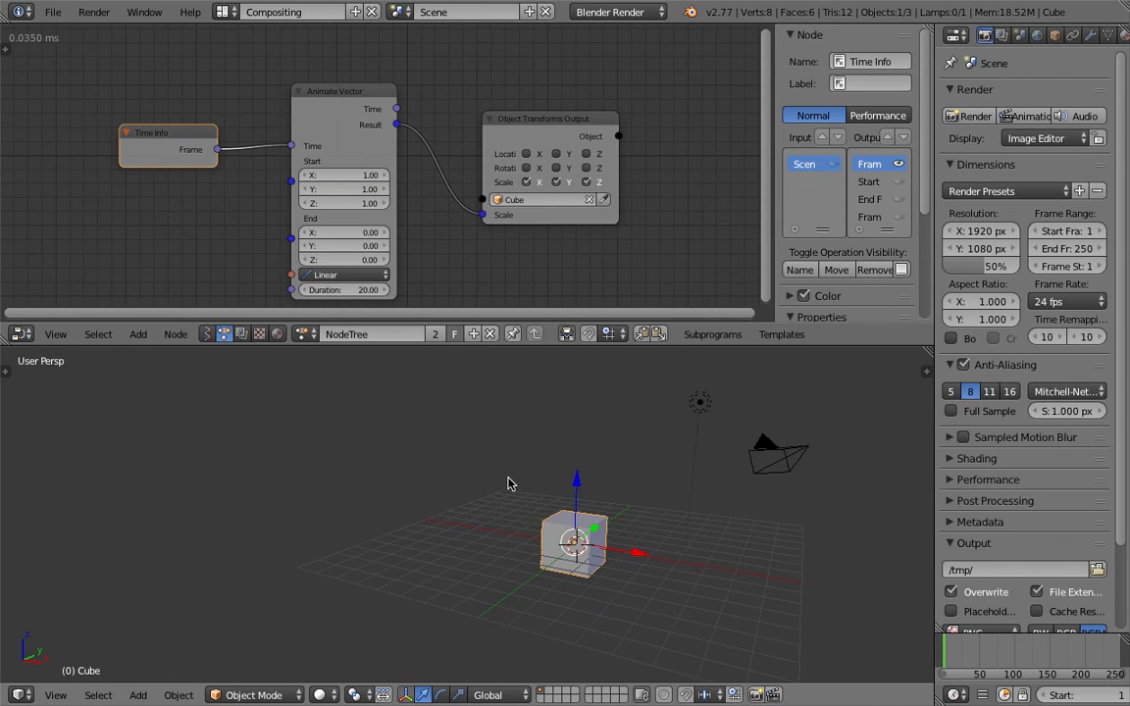
{"action": "middle_click_drag", "start_coordinate": [457, 430], "coordinate": [525, 515]}
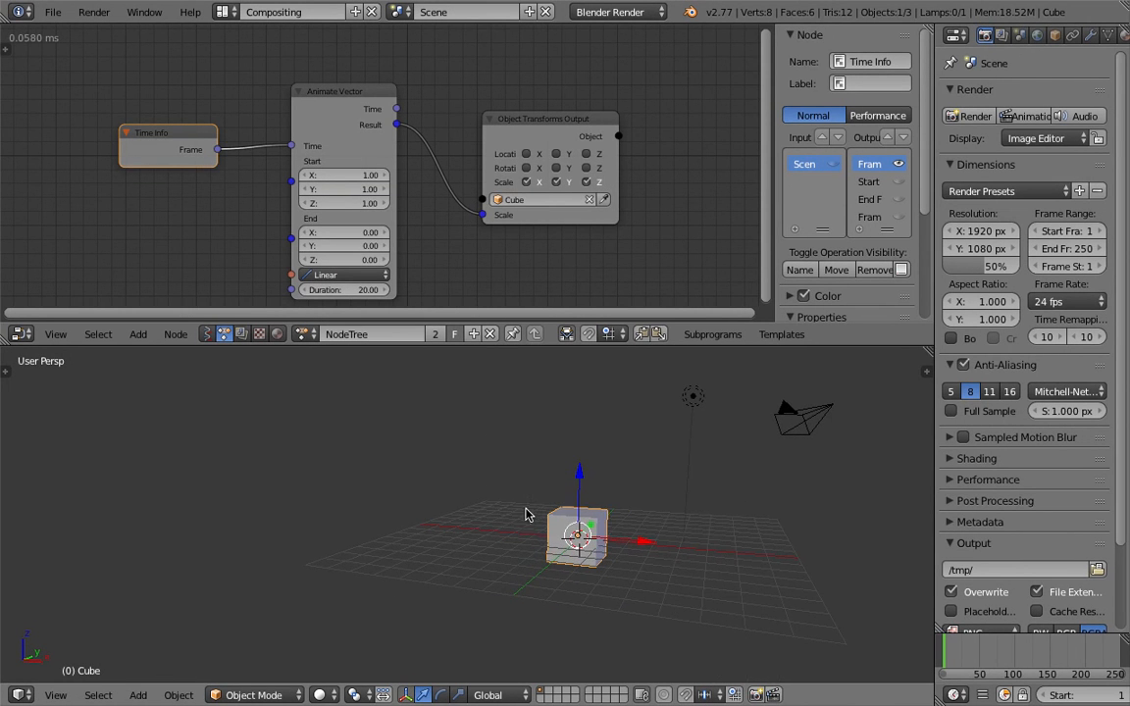
{"action": "key", "text": "shift+d"}
{"action": "left_click", "coordinate": [474, 485]}
{"action": "key", "text": "shift+d"}
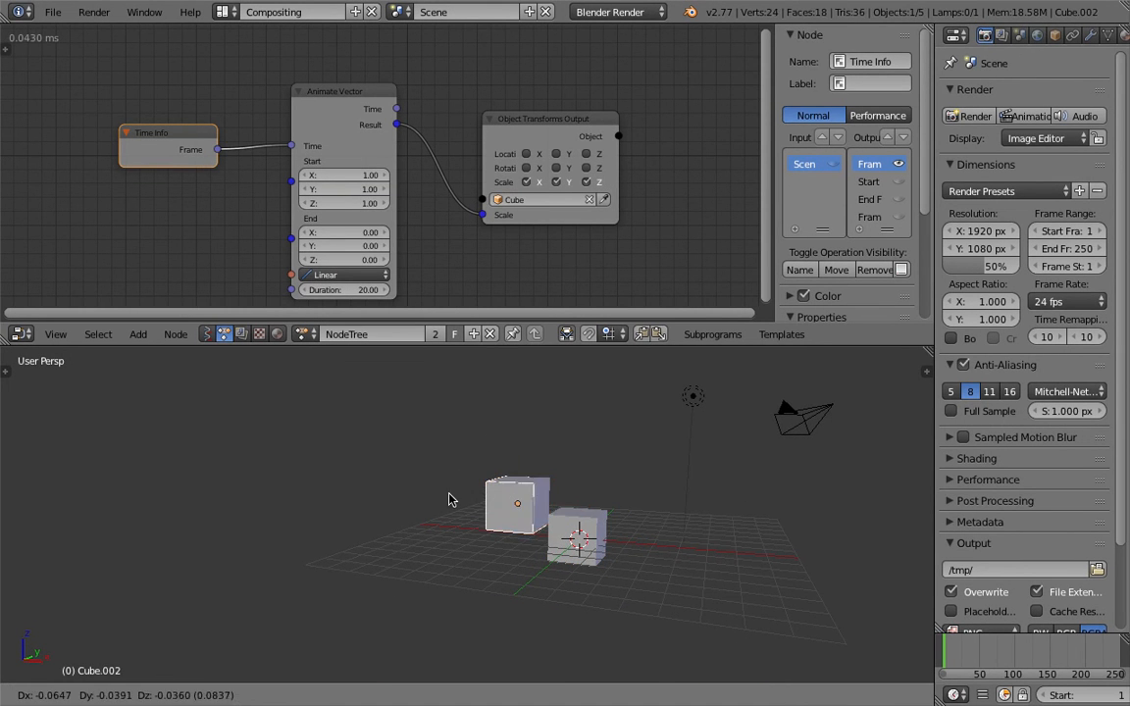
{"action": "left_click", "coordinate": [420, 505]}
{"action": "key", "text": "shift+d"}
{"action": "left_click", "coordinate": [328, 433]}
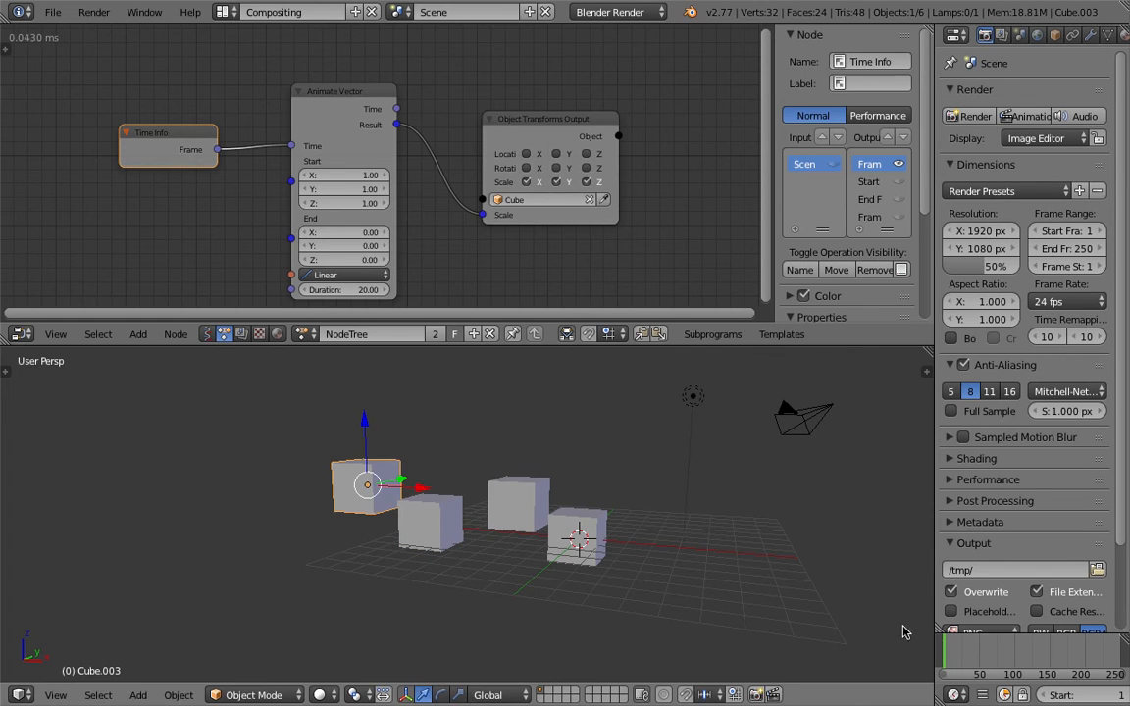
- Check the cubes over the first frames, then hide the node editor's sidebar and widen the editor into the properties area
{"action": "left_click_drag", "start_coordinate": [961, 654], "coordinate": [949, 658]}
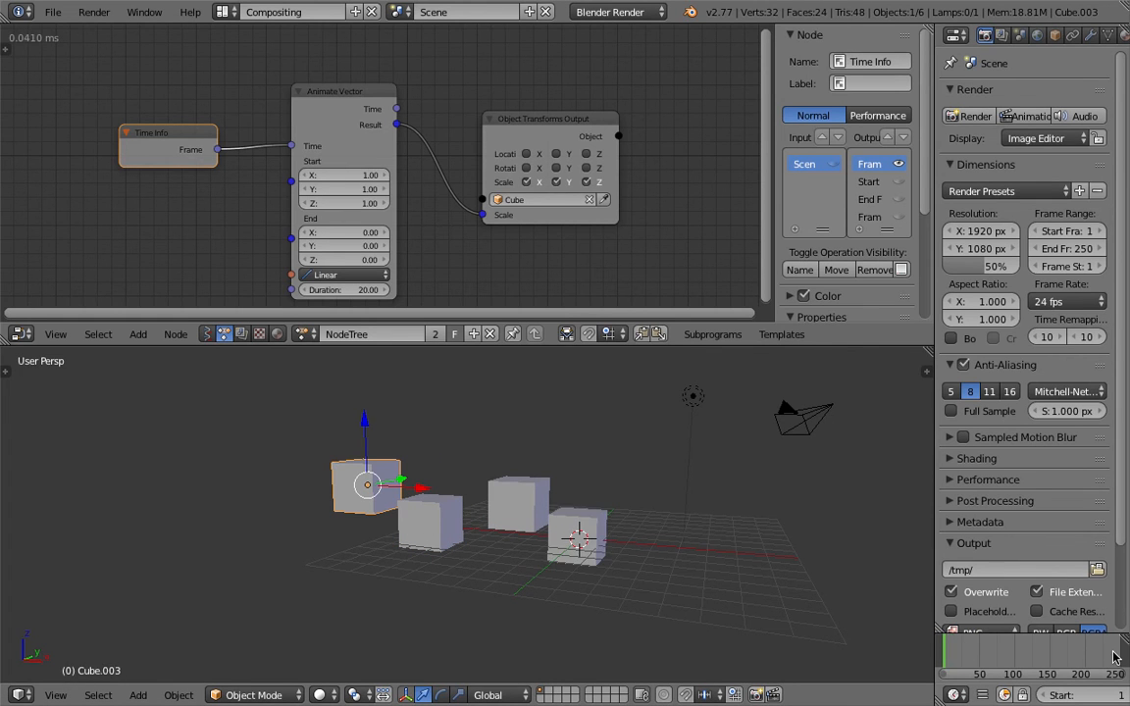
{"action": "mouse_move", "coordinate": [948, 655]}
{"action": "left_mouse_down"}
{"action": "mouse_move", "coordinate": [971, 658]}
{"action": "mouse_move", "coordinate": [945, 657]}
{"action": "left_mouse_up"}
{"action": "middle_click_drag", "start_coordinate": [772, 522], "coordinate": [659, 542]}
{"action": "scroll", "coordinate": [252, 207], "scroll_direction": "down", "scroll_amount": 5}
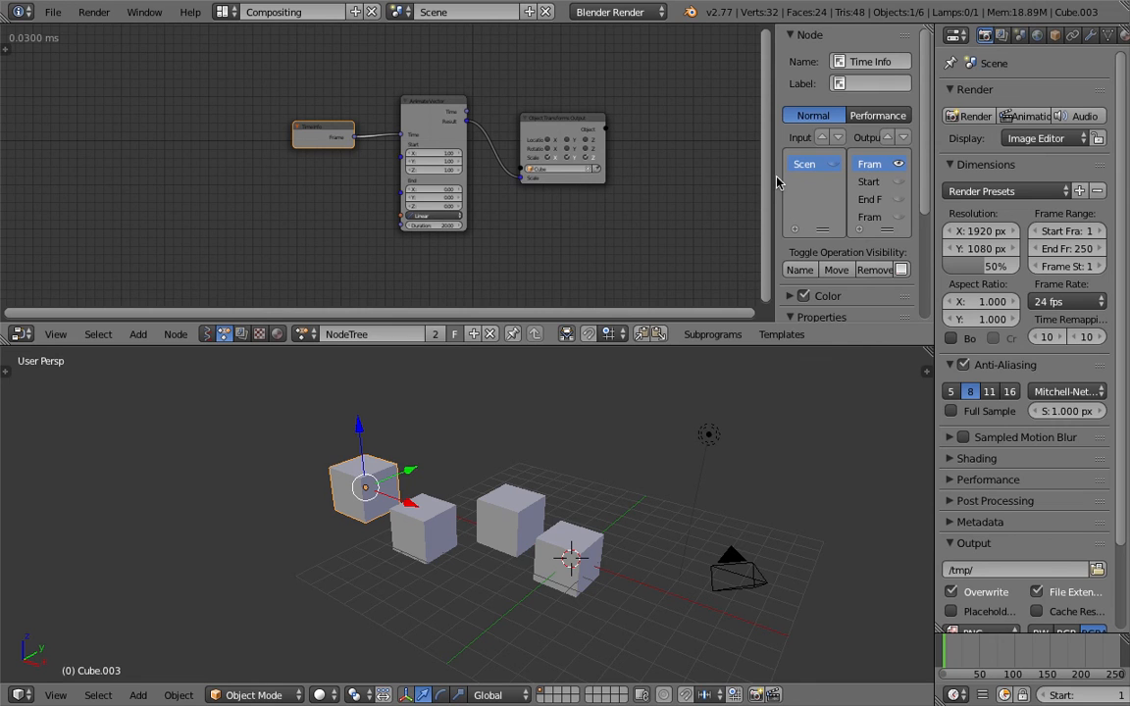
{"action": "left_click_drag", "start_coordinate": [776, 185], "coordinate": [855, 182]}
{"action": "left_click_drag", "start_coordinate": [935, 195], "coordinate": [957, 201]}
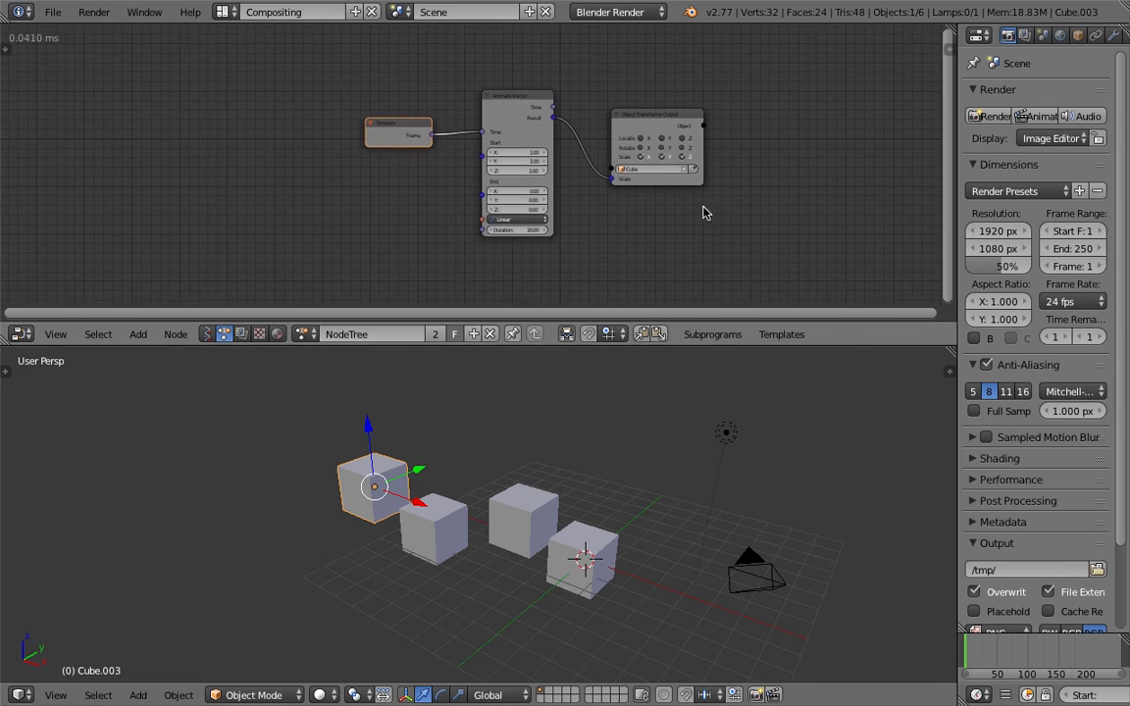
- Select all four cubes and put them into a new object group
{"action": "scroll", "coordinate": [709, 211], "scroll_direction": "up", "scroll_amount": 1}
{"action": "right_click", "coordinate": [583, 564]}
{"action": "right_click", "coordinate": [523, 515], "text": "shift"}
{"action": "right_click", "coordinate": [436, 530], "text": "shift"}
{"action": "right_click", "coordinate": [359, 473], "text": "shift"}
{"action": "middle_click_drag", "start_coordinate": [615, 495], "coordinate": [589, 523]}
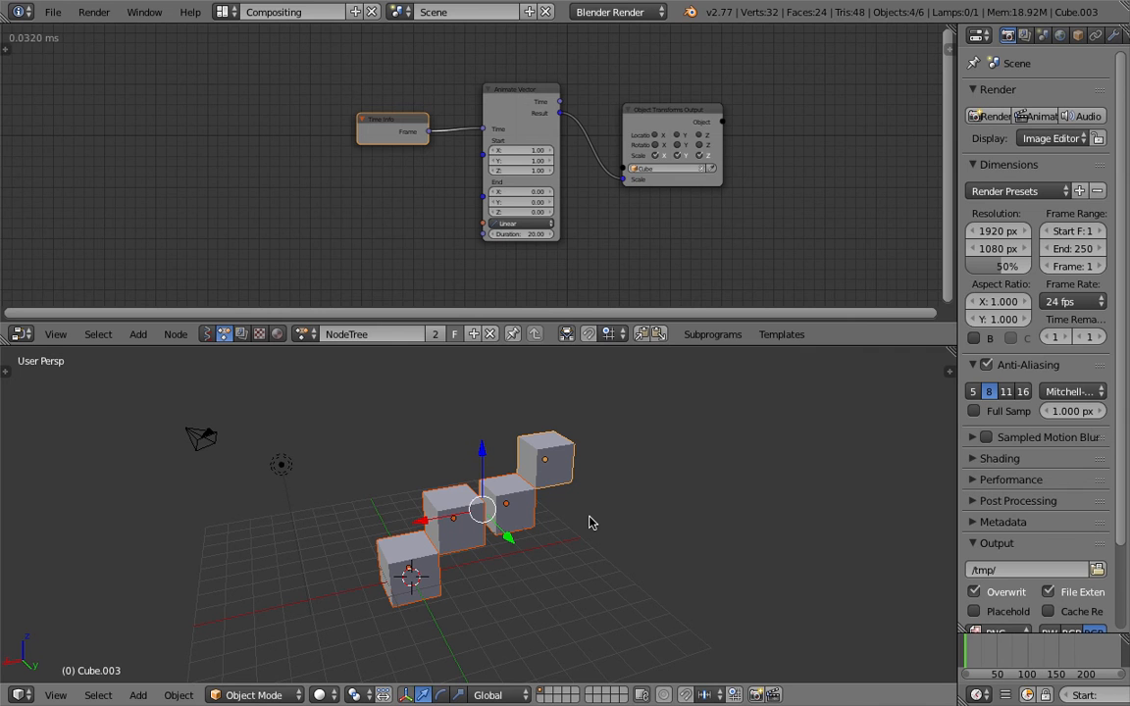
{"action": "key", "text": "a"}
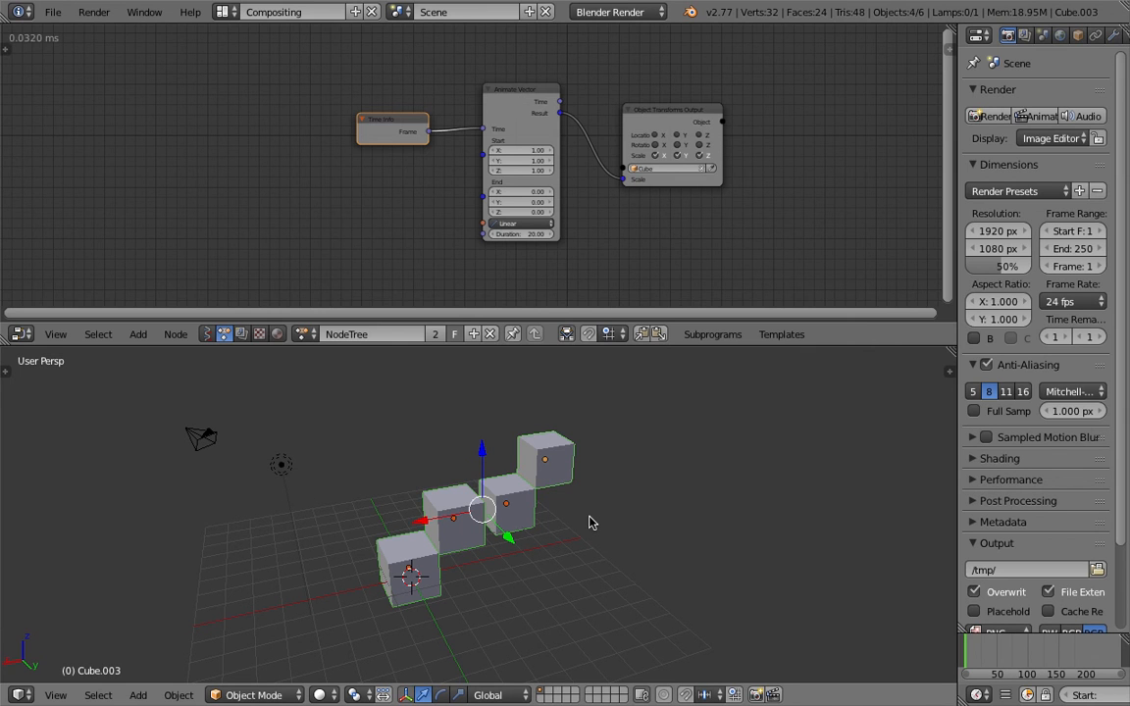
{"action": "key", "text": "shift+a"}
{"action": "left_click", "coordinate": [173, 195]}
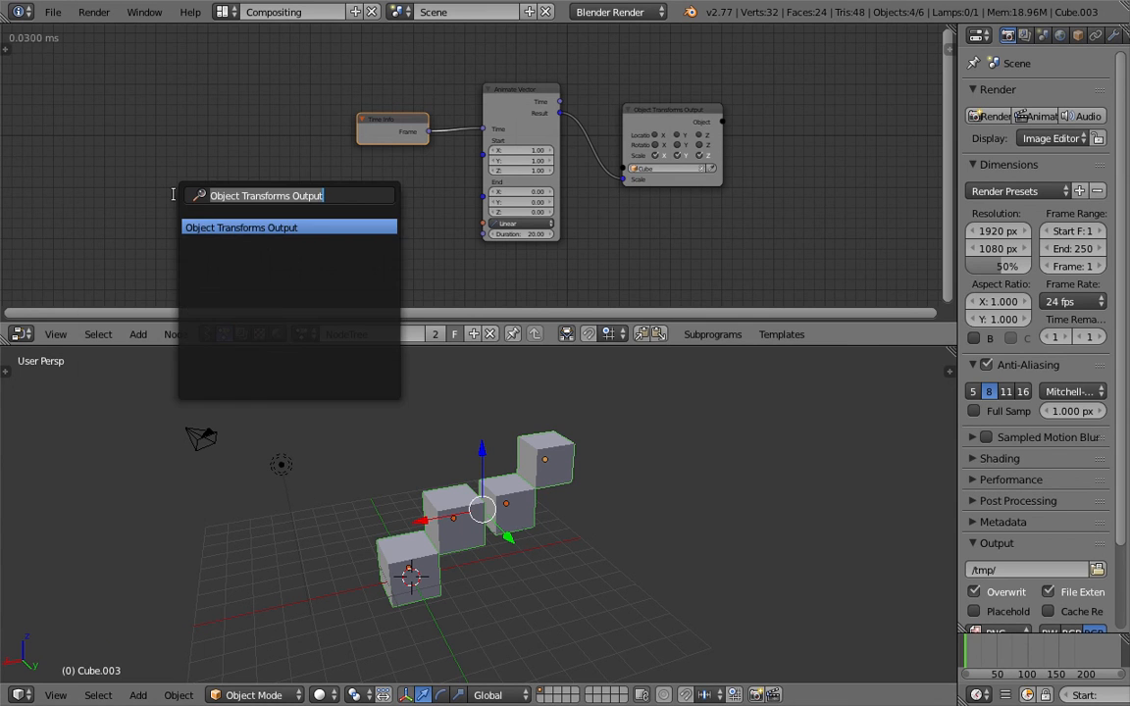
{"action": "type", "text": "object "}
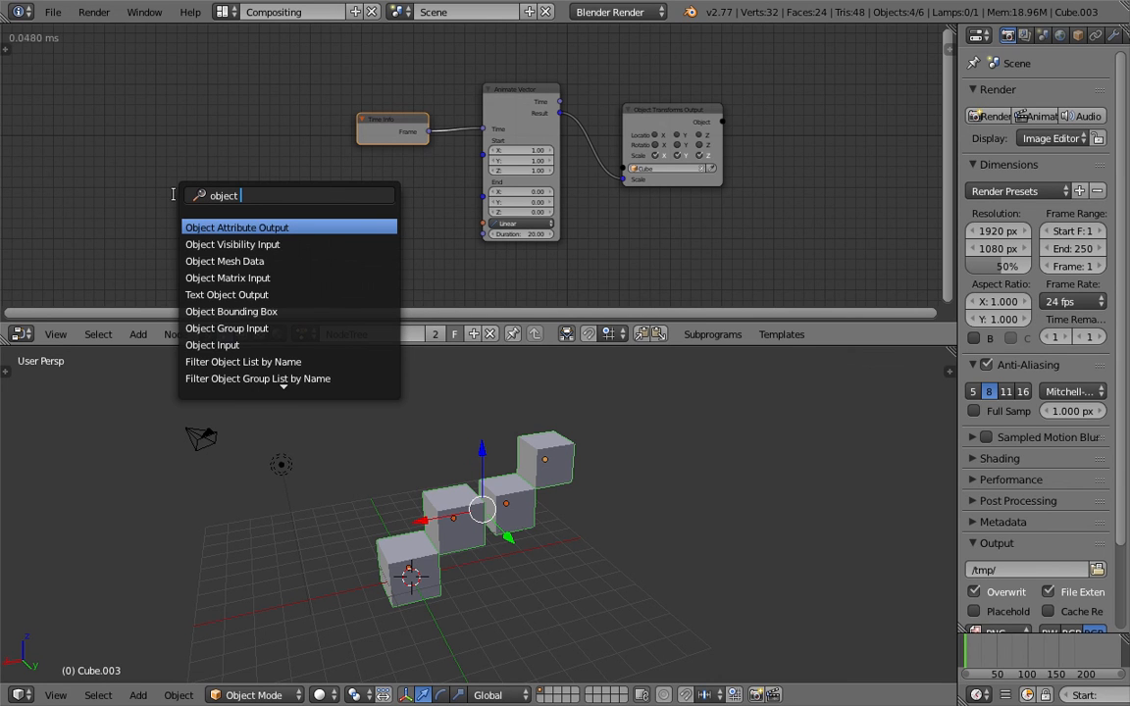
{"action": "type", "text": "group"}
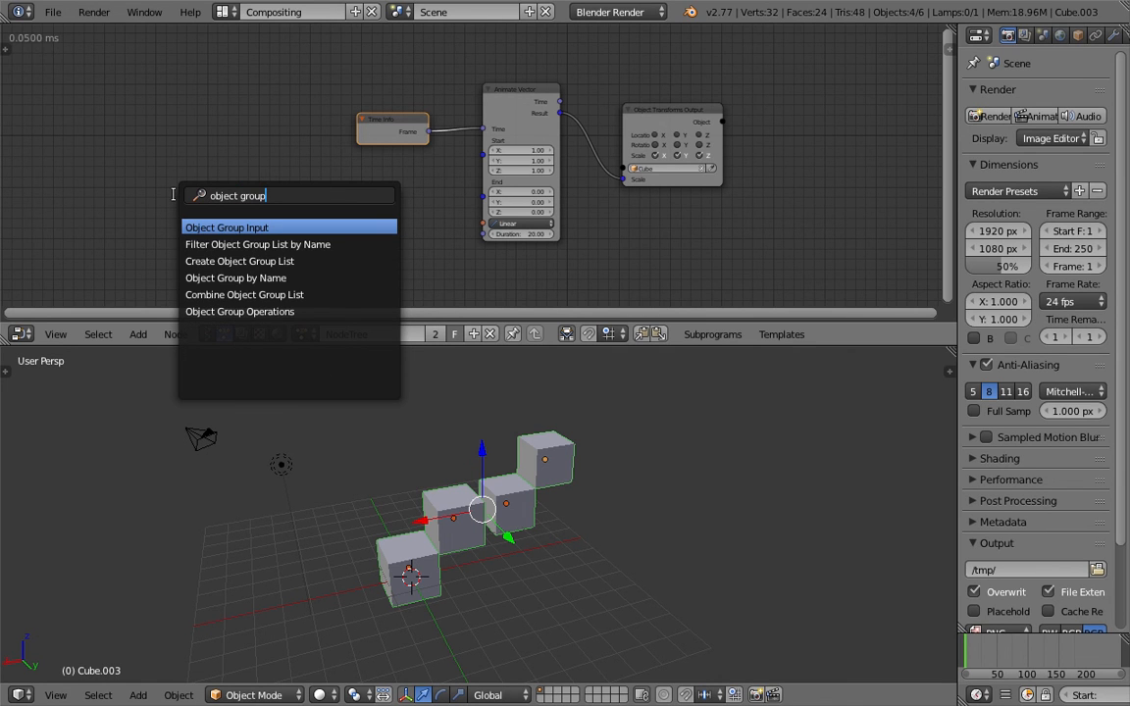
{"action": "key", "text": "Escape"}
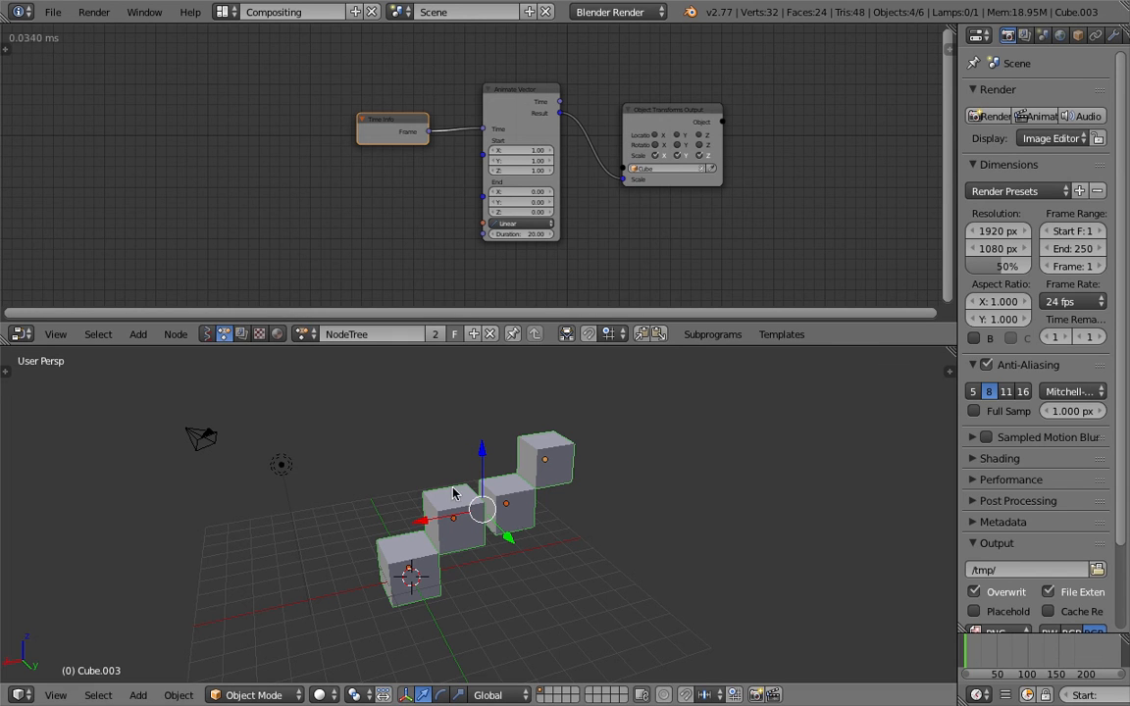
- Add a Get Selected Objects node and place it before and slightly below the Time Info node
{"action": "key", "text": "shift+a"}
{"action": "left_click", "coordinate": [232, 169]}
{"action": "type", "text": "select"}
{"action": "key", "text": "Return"}
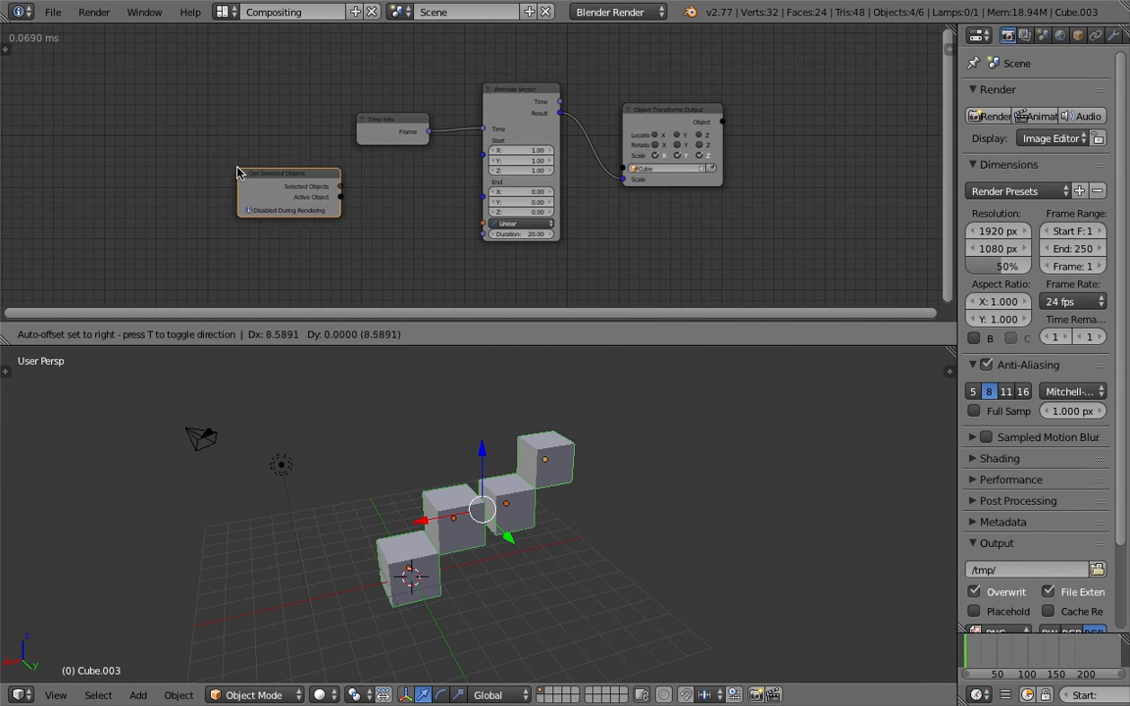
{"action": "left_click", "coordinate": [182, 171]}
{"action": "scroll", "coordinate": [184, 177], "scroll_direction": "up", "scroll_amount": 1}
{"action": "left_click_drag", "start_coordinate": [178, 182], "coordinate": [166, 171]}
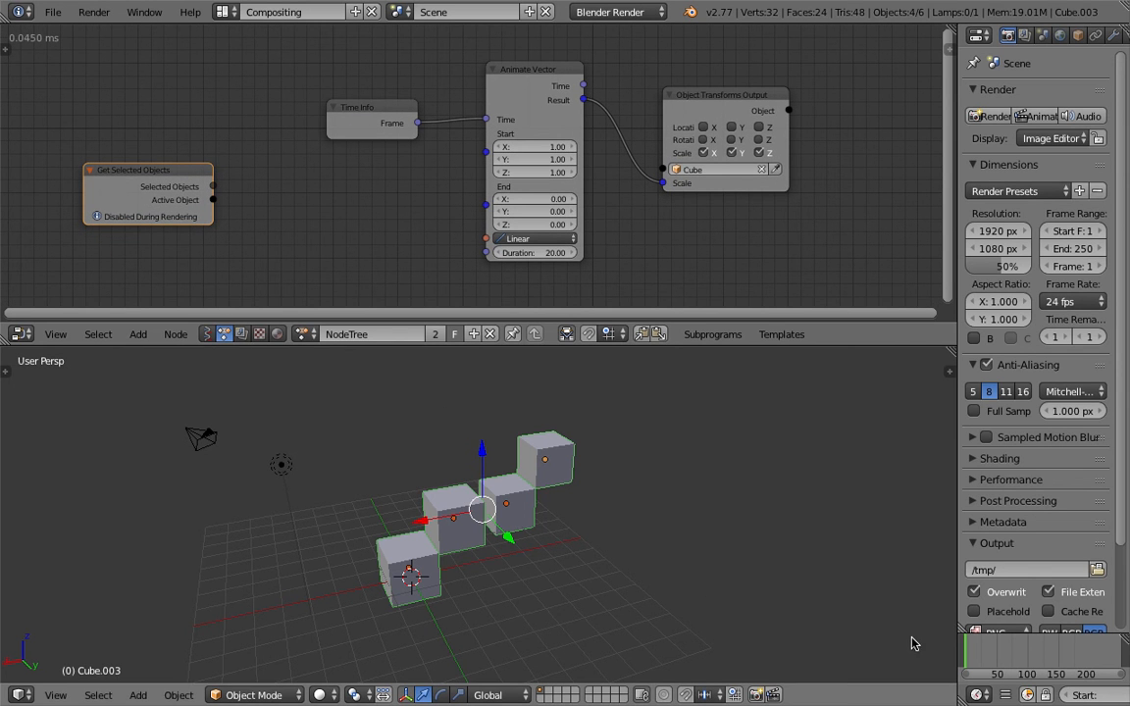
- Play the animation and rescrub its first frames while selecting individual cubes to examine which of them scale
{"action": "scroll", "coordinate": [1043, 696], "scroll_direction": "down", "scroll_amount": 3}
{"action": "scroll", "coordinate": [1043, 697], "scroll_direction": "down", "scroll_amount": 2}
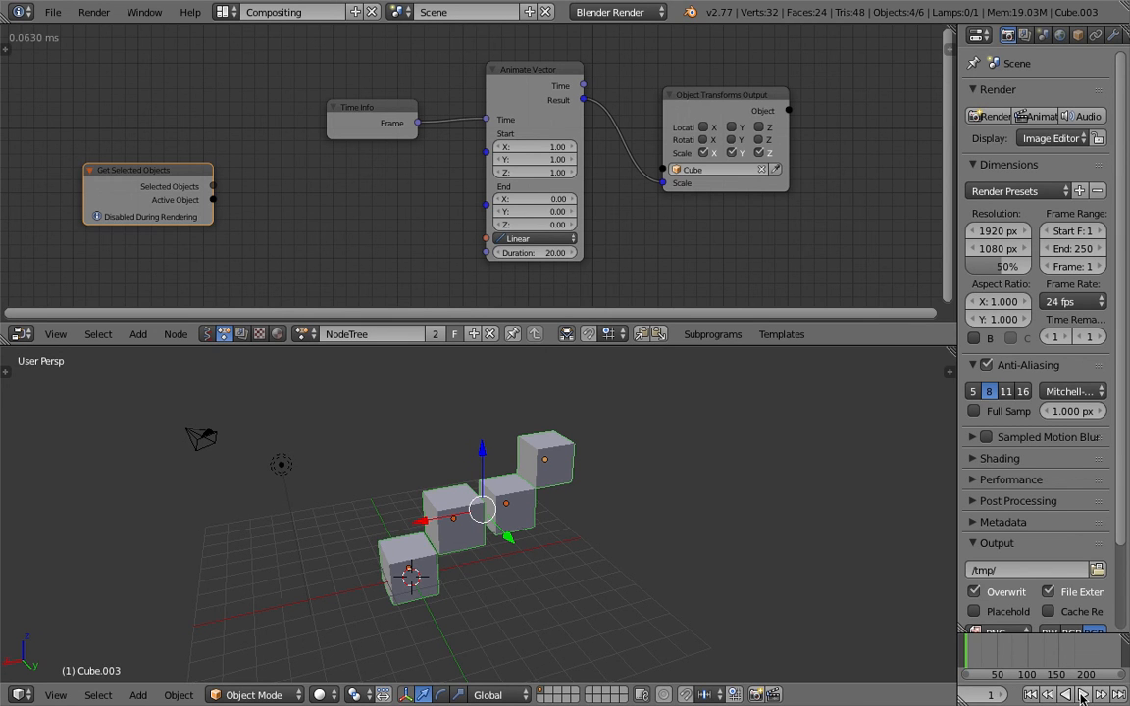
{"action": "key", "text": "alt+a"}
{"action": "right_click", "coordinate": [559, 453]}
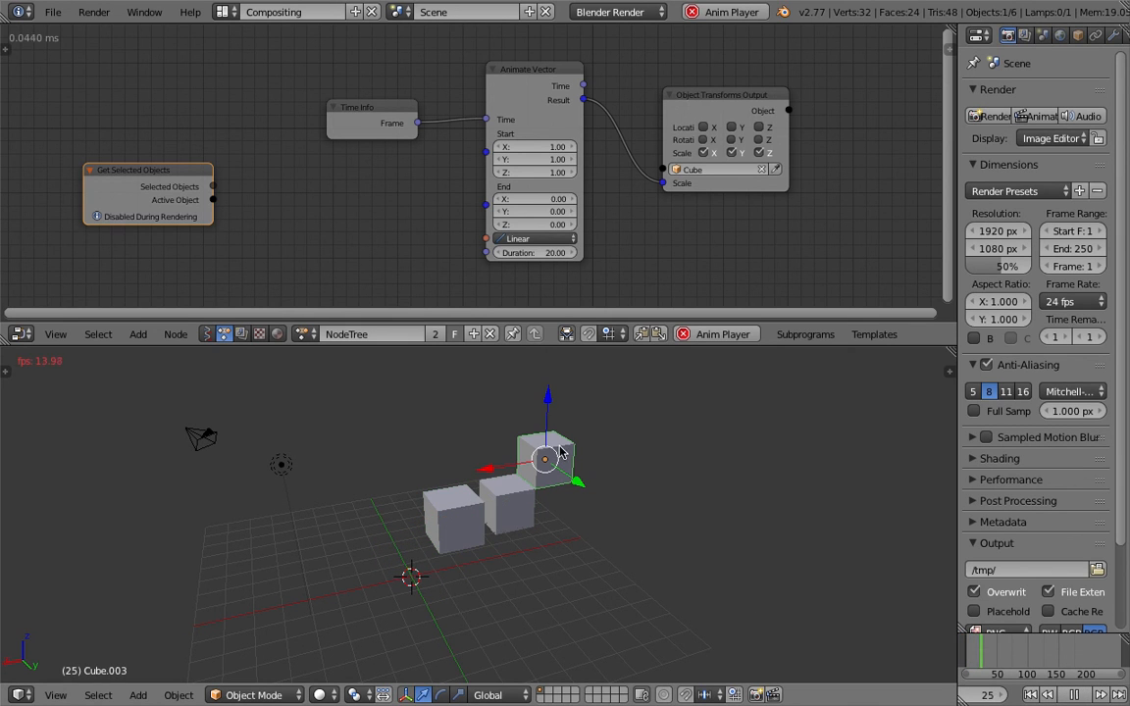
{"action": "right_click", "coordinate": [454, 516]}
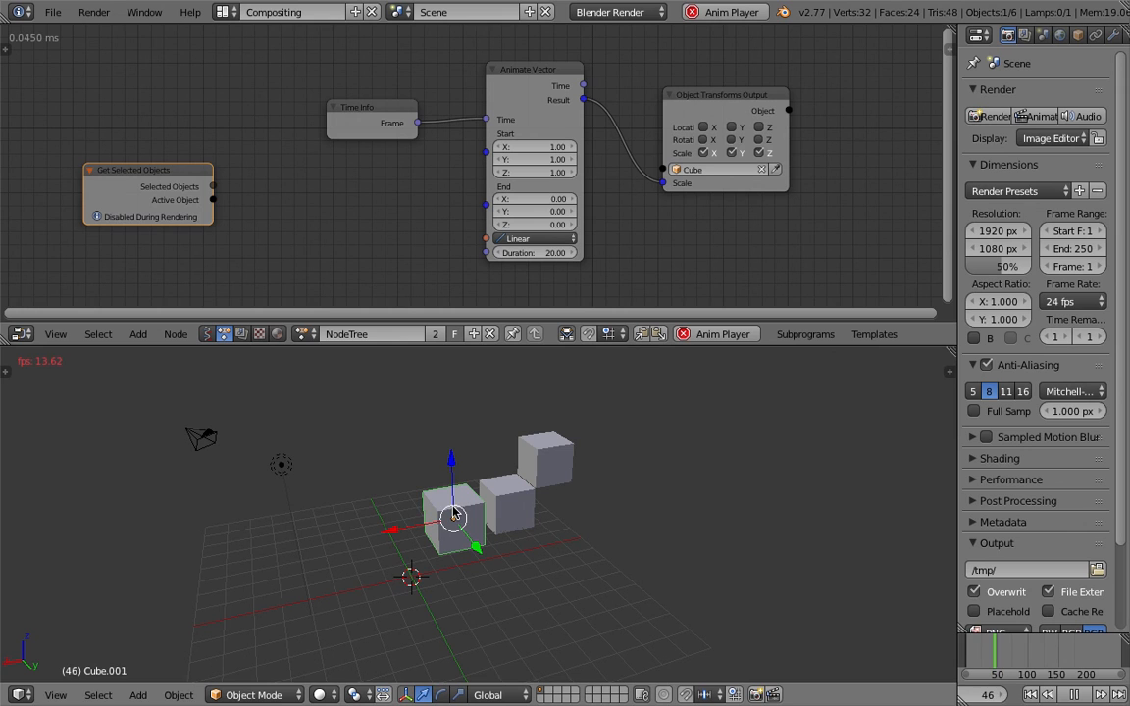
{"action": "left_click_drag", "start_coordinate": [981, 660], "coordinate": [960, 660]}
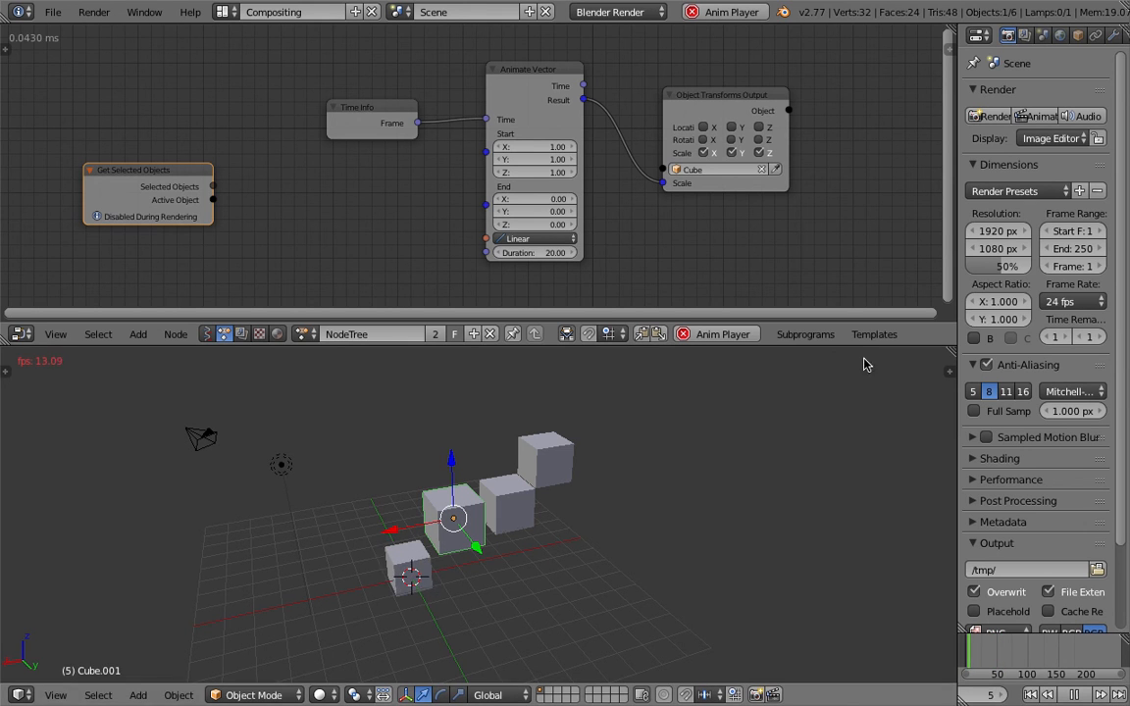
{"action": "left_click", "coordinate": [843, 604]}
{"action": "left_click_drag", "start_coordinate": [973, 655], "coordinate": [963, 655]}
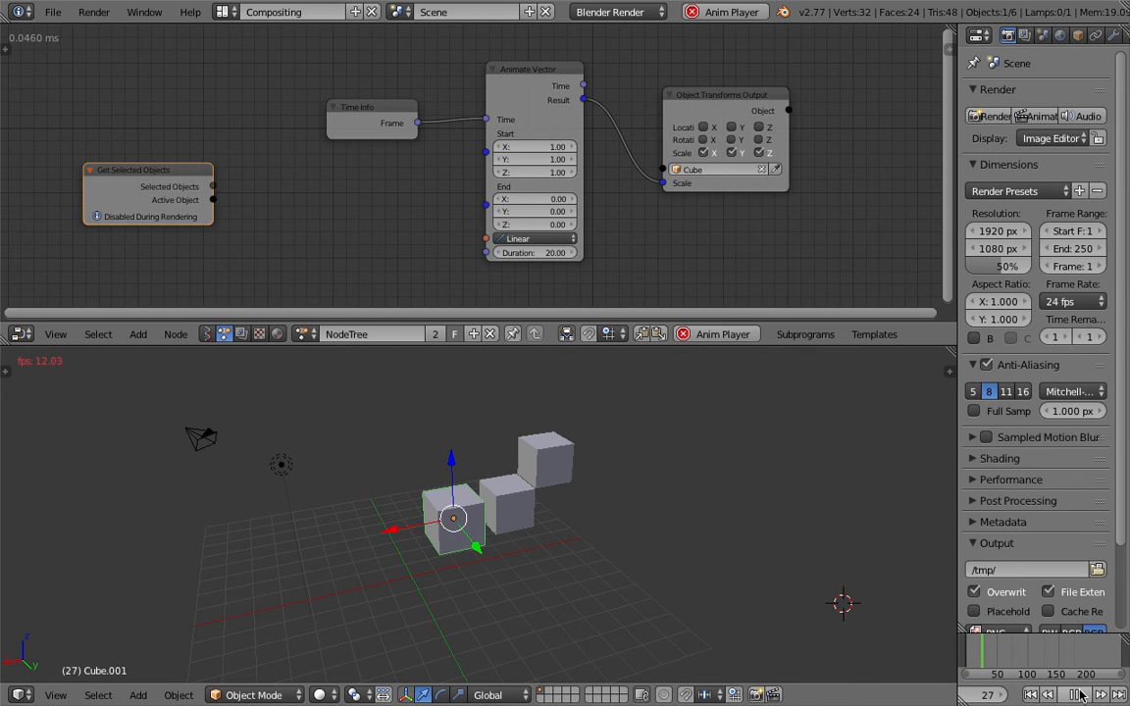
- Widen the properties area, split off a new area above it and switch that area to the Outliner
{"action": "left_click_drag", "start_coordinate": [955, 93], "coordinate": [898, 93]}
{"action": "left_click_drag", "start_coordinate": [1124, 31], "coordinate": [1110, 169]}
{"action": "left_click", "coordinate": [920, 37]}
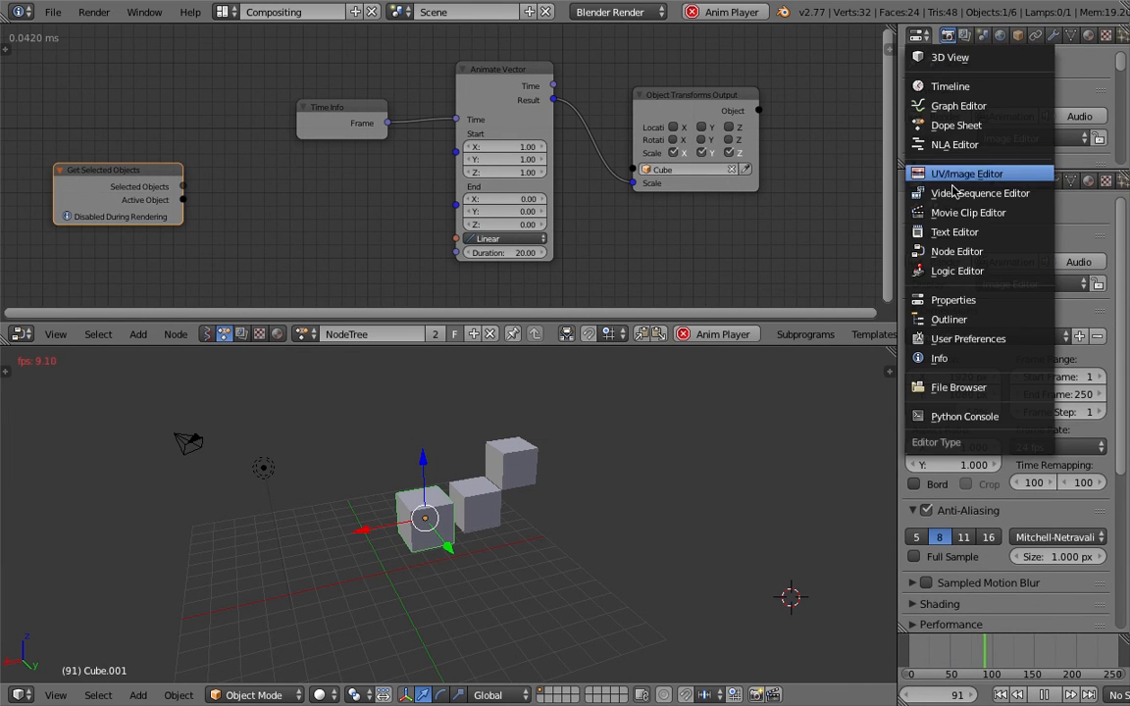
{"action": "left_click", "coordinate": [971, 319]}
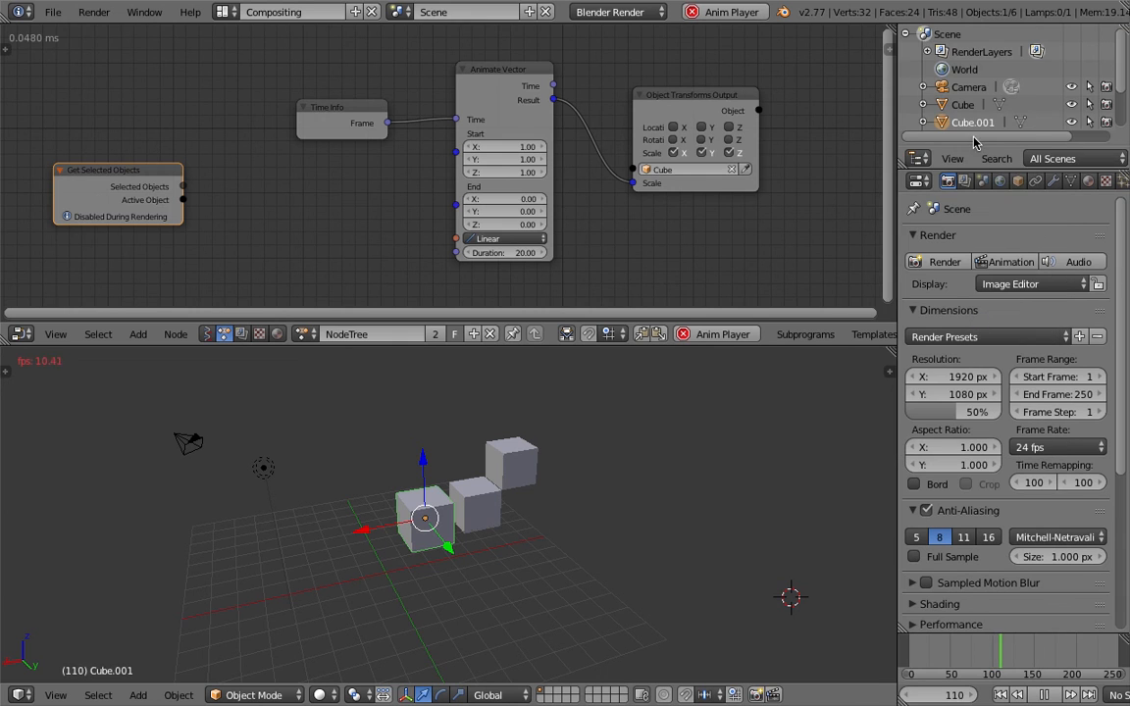
- Enlarge the Outliner area slightly and stop the animation playback near its first frames
{"action": "left_click_drag", "start_coordinate": [978, 146], "coordinate": [982, 186]}
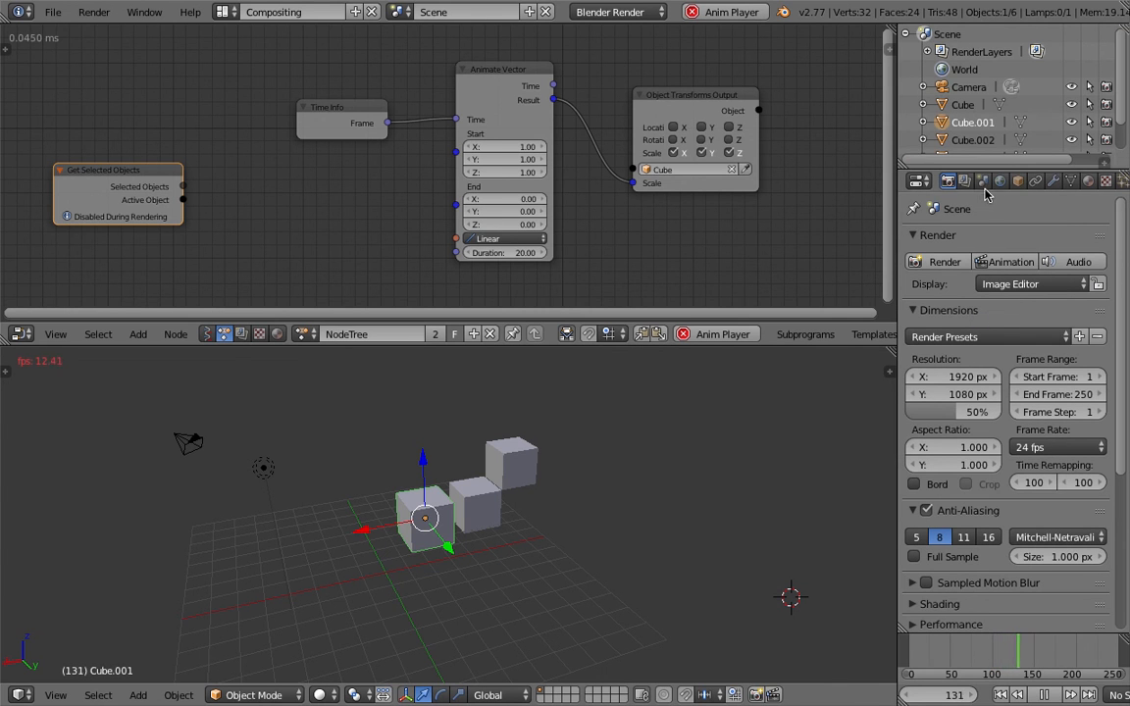
{"action": "left_click", "coordinate": [159, 176]}
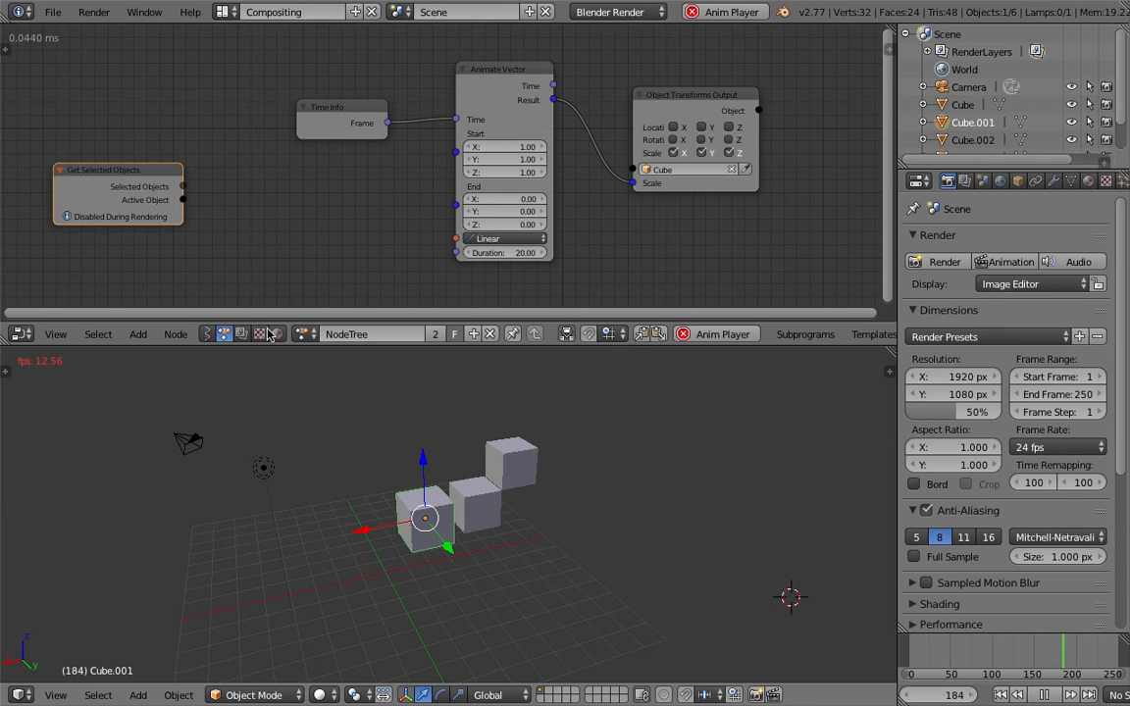
{"action": "left_click", "coordinate": [911, 651]}
{"action": "left_click", "coordinate": [1043, 693]}
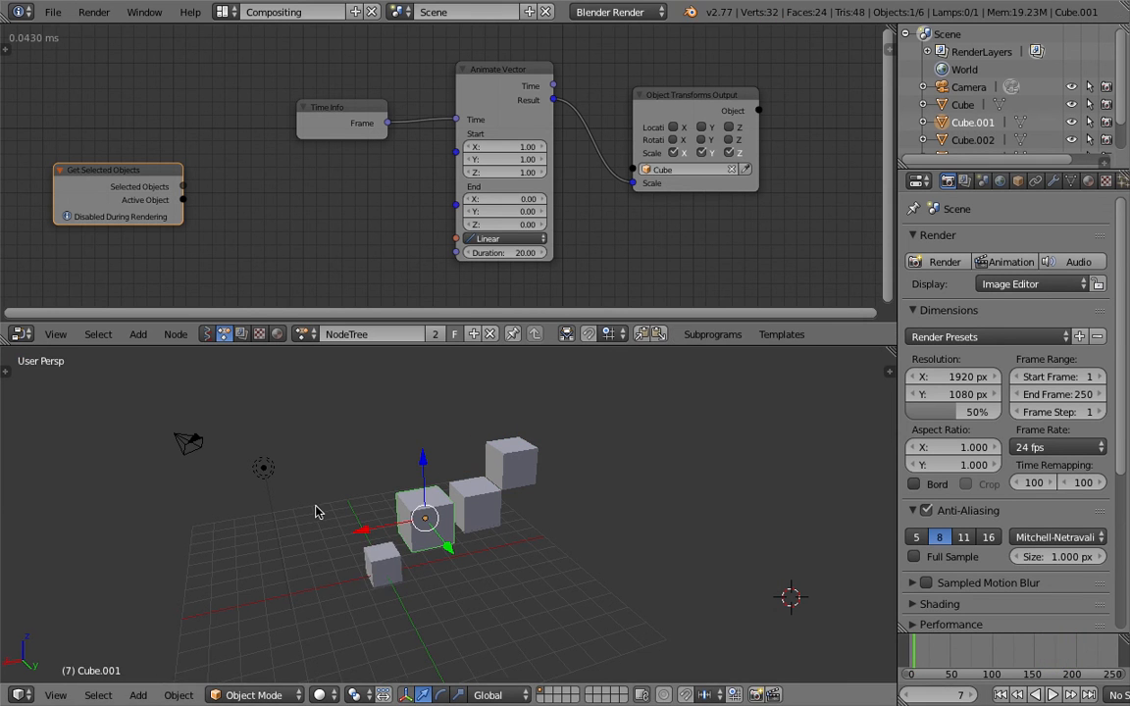
- Select the cubes one by one and as a group, then only the lamp, to compare which objects the node can receive
{"action": "middle_click_drag", "start_coordinate": [318, 512], "coordinate": [354, 490]}
{"action": "right_click", "coordinate": [395, 553]}
{"action": "right_click", "coordinate": [416, 530]}
{"action": "right_click", "coordinate": [471, 510]}
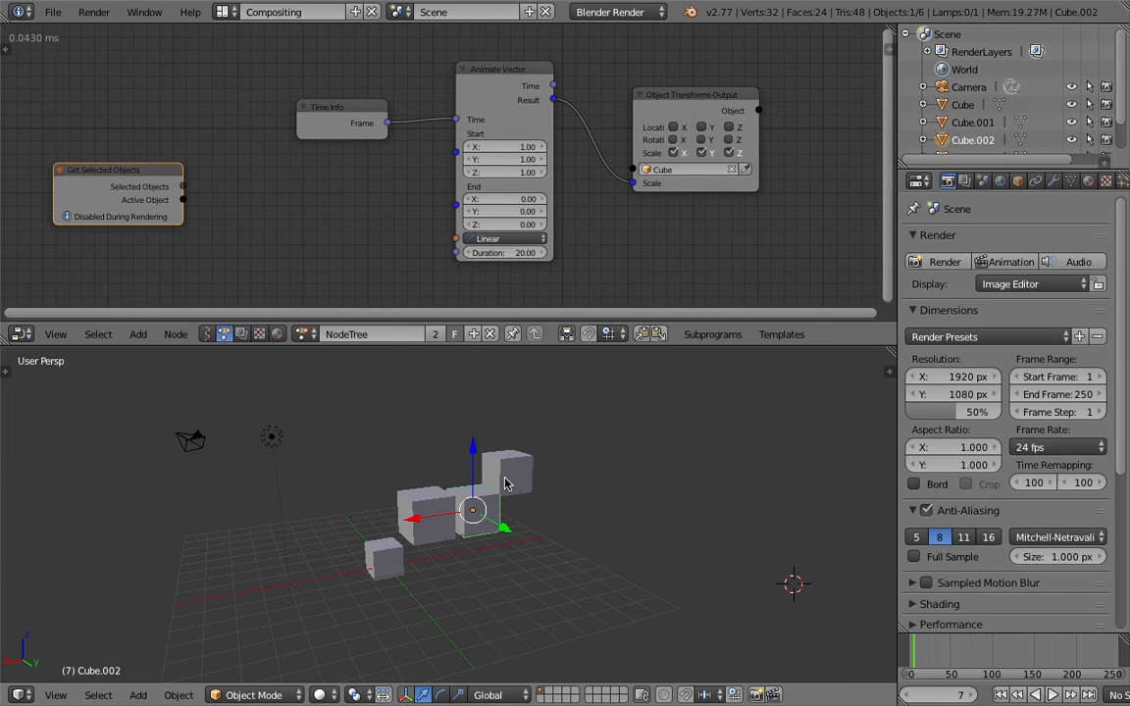
{"action": "right_click", "coordinate": [423, 517]}
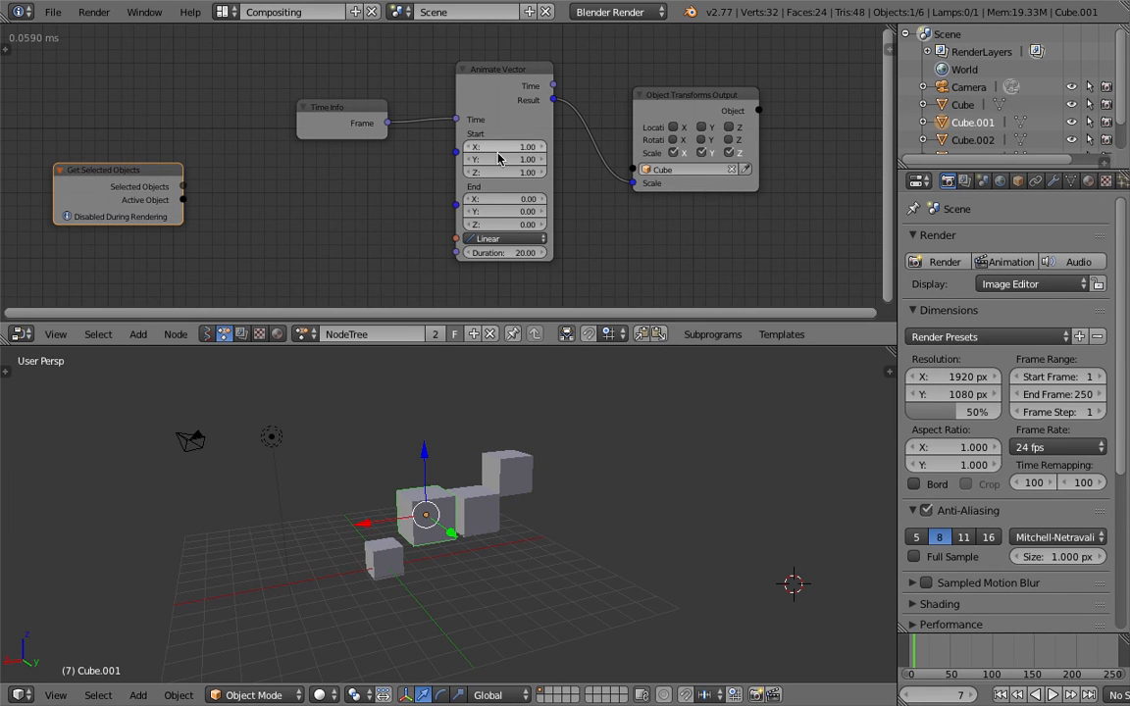
{"action": "scroll", "coordinate": [437, 167], "scroll_direction": "down", "scroll_amount": 1}
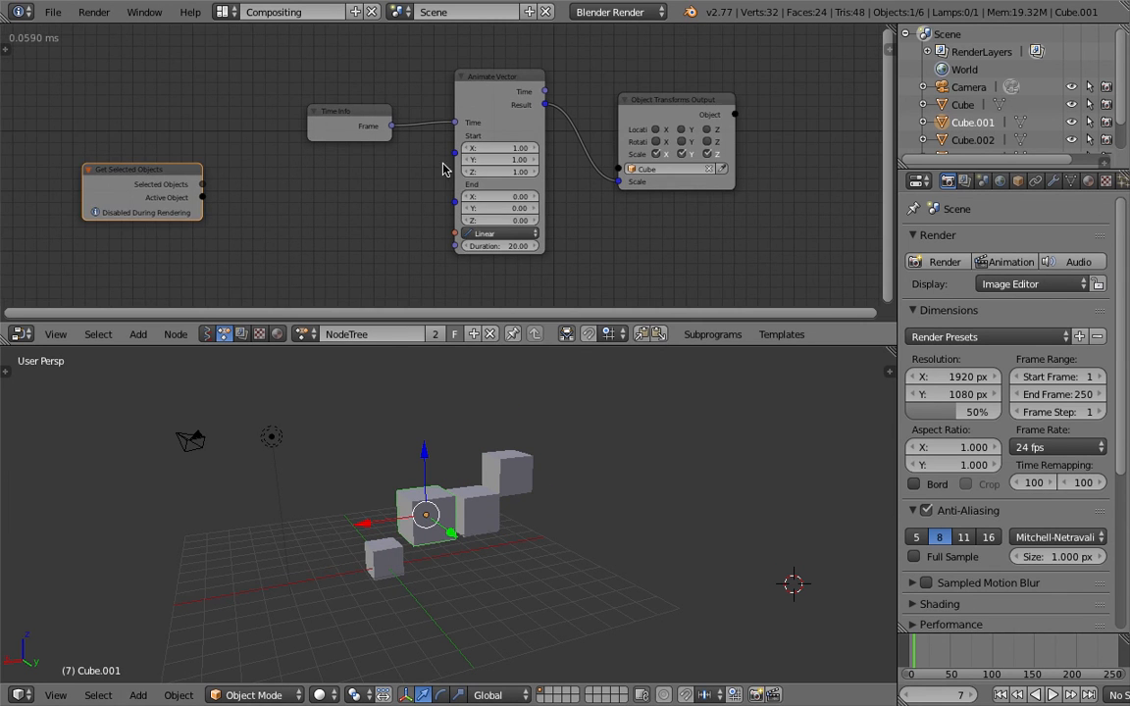
{"action": "right_click", "coordinate": [419, 517]}
{"action": "right_click", "coordinate": [380, 571]}
{"action": "right_click", "coordinate": [420, 520], "text": "shift"}
{"action": "right_click", "coordinate": [475, 509], "text": "shift"}
{"action": "right_click", "coordinate": [501, 479], "text": "shift"}
{"action": "right_click", "coordinate": [261, 436]}
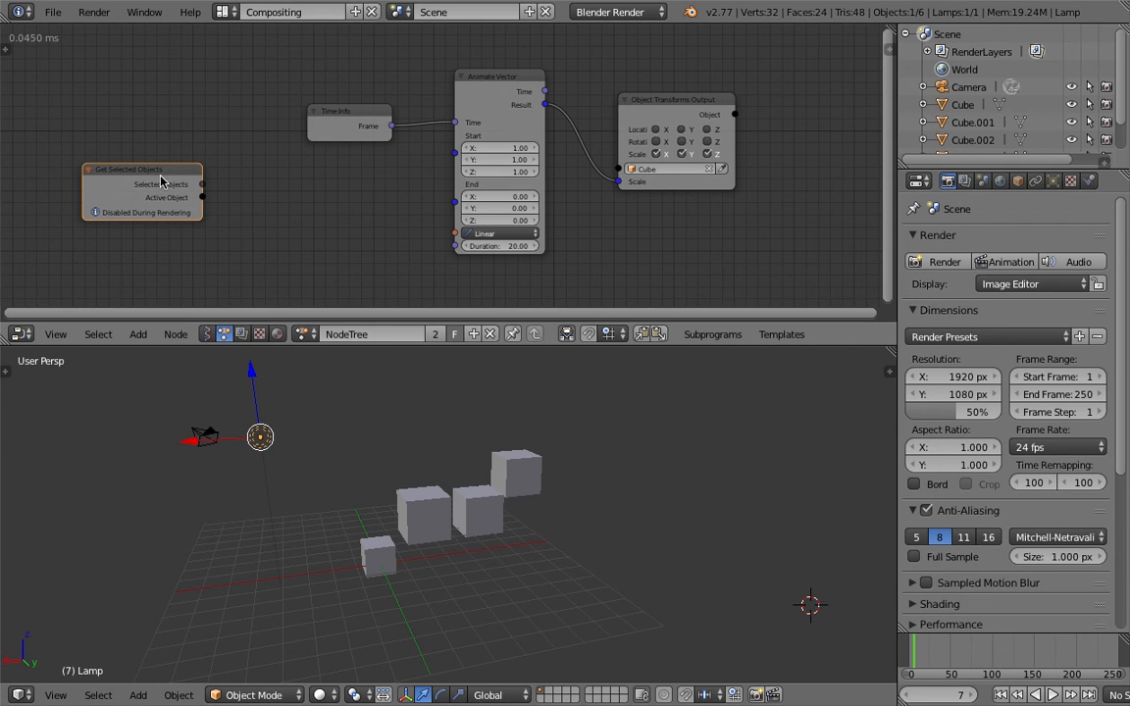
- Nudge the Get Selected Objects node, play the first frames with only the lamp selected, and return to frame 1
{"action": "left_click_drag", "start_coordinate": [174, 173], "coordinate": [184, 168]}
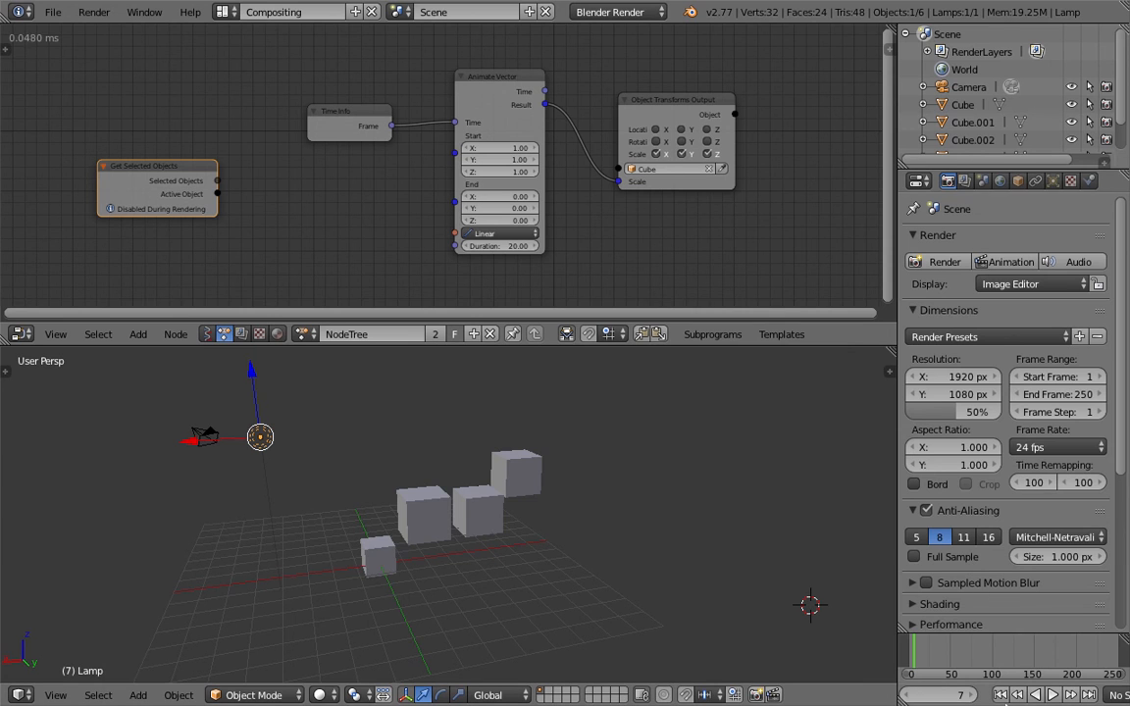
{"action": "left_click", "coordinate": [1001, 695]}
{"action": "left_click", "coordinate": [1052, 695]}
{"action": "left_click", "coordinate": [1055, 697]}
{"action": "mouse_move", "coordinate": [626, 568]}
{"action": "middle_mouse_down"}
{"action": "mouse_move", "coordinate": [597, 568]}
{"action": "mouse_move", "coordinate": [618, 559]}
{"action": "middle_mouse_up"}
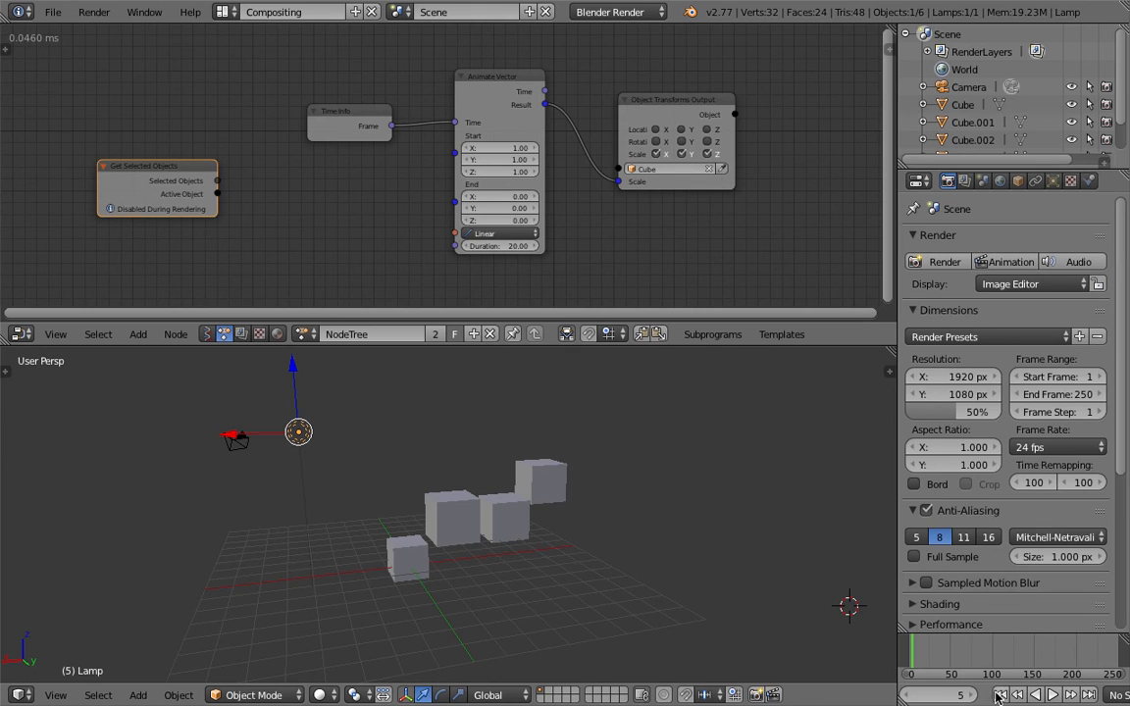
{"action": "left_click", "coordinate": [1000, 694]}
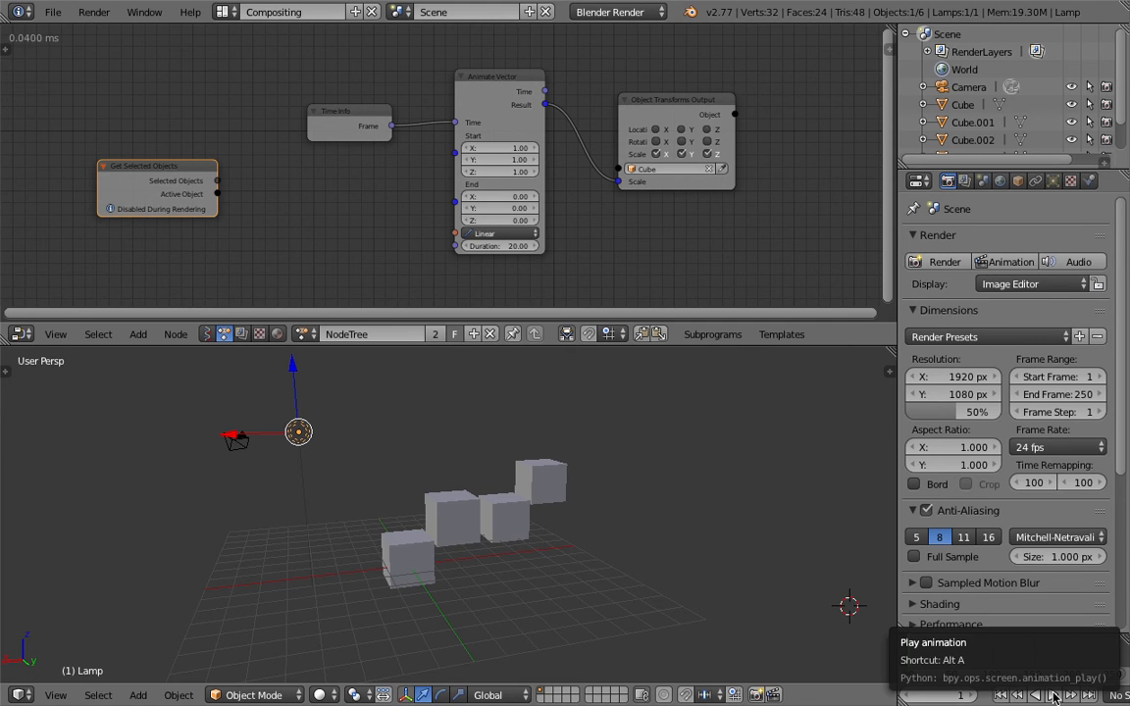
- Select the front cube, link Selected Objects to the Object input of Object Transforms Output, and place the inserted Get List Element node before Animate Vector
{"action": "right_click", "coordinate": [407, 557]}
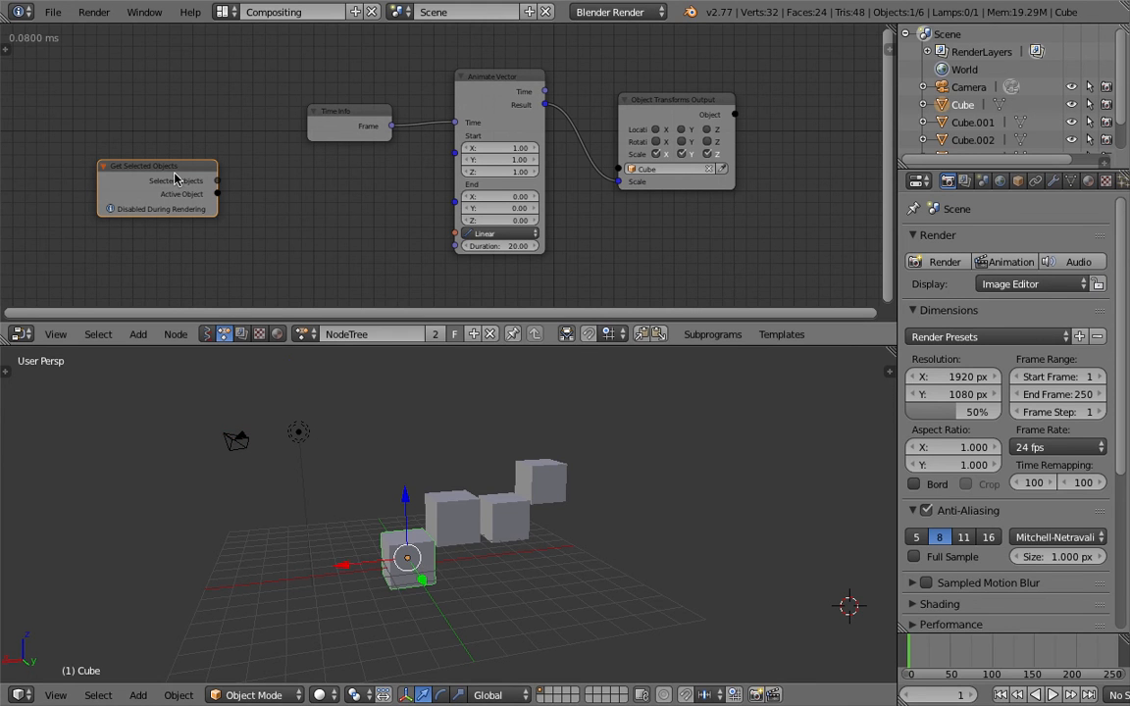
{"action": "left_click_drag", "start_coordinate": [172, 175], "coordinate": [616, 175]}
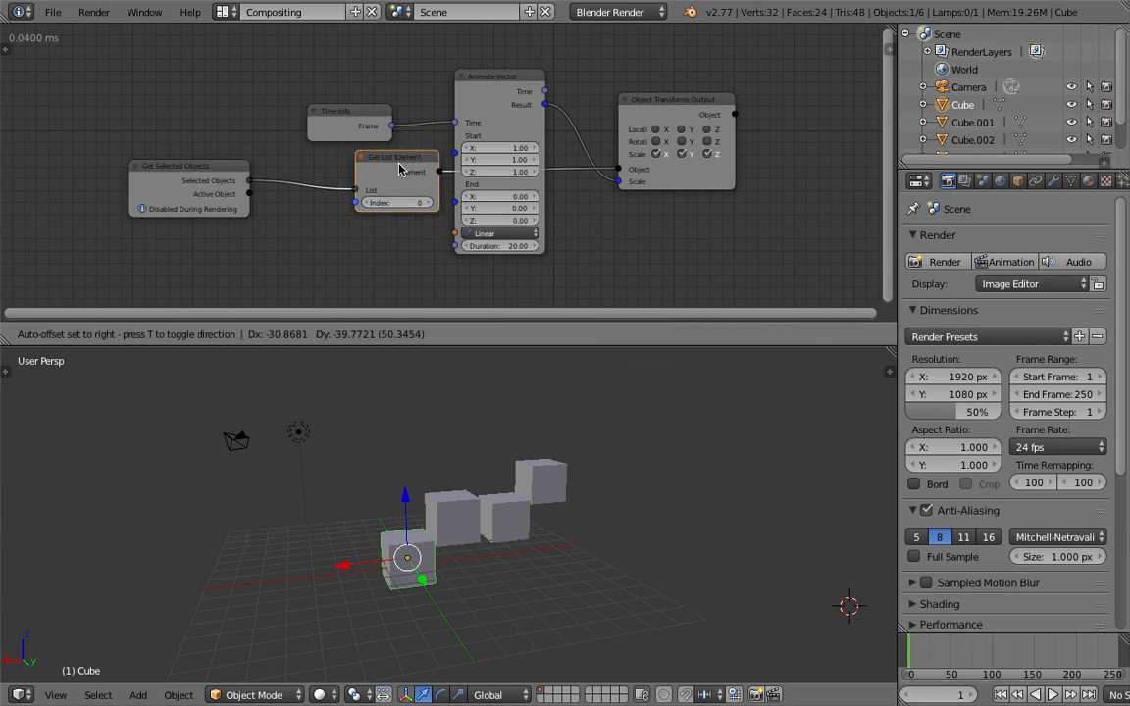
{"action": "left_click", "coordinate": [405, 180]}
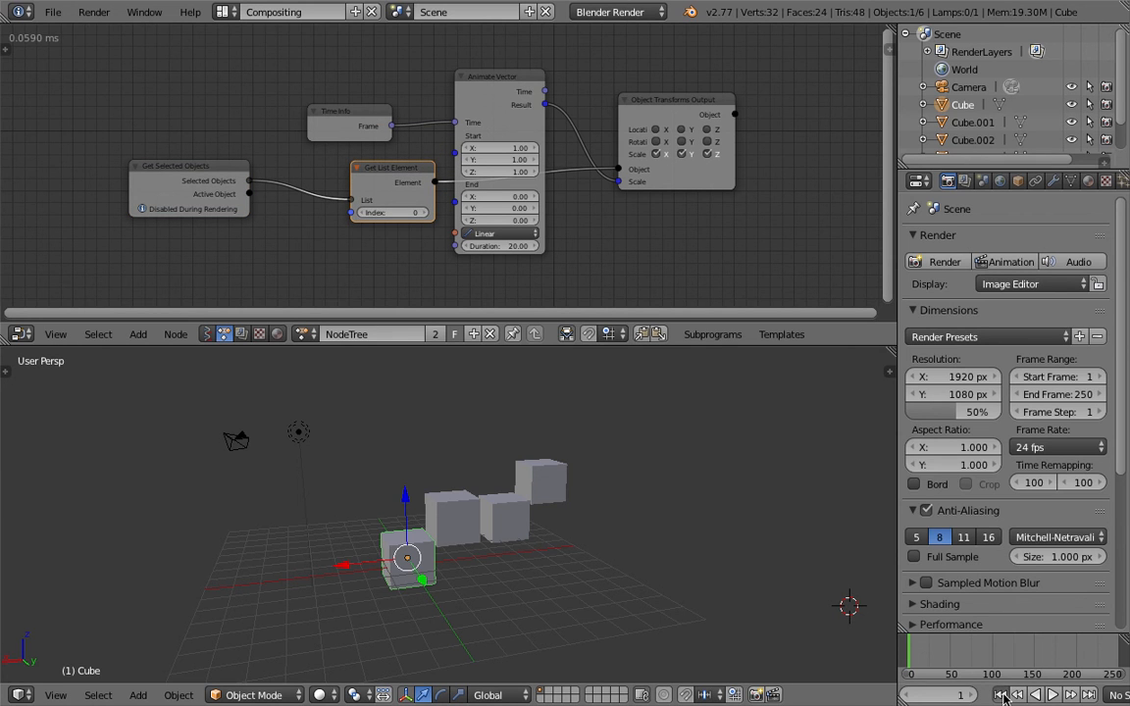
- Set the Get List Element index to 1 and play the animation's first frames before and after the change
{"action": "left_click", "coordinate": [1053, 695]}
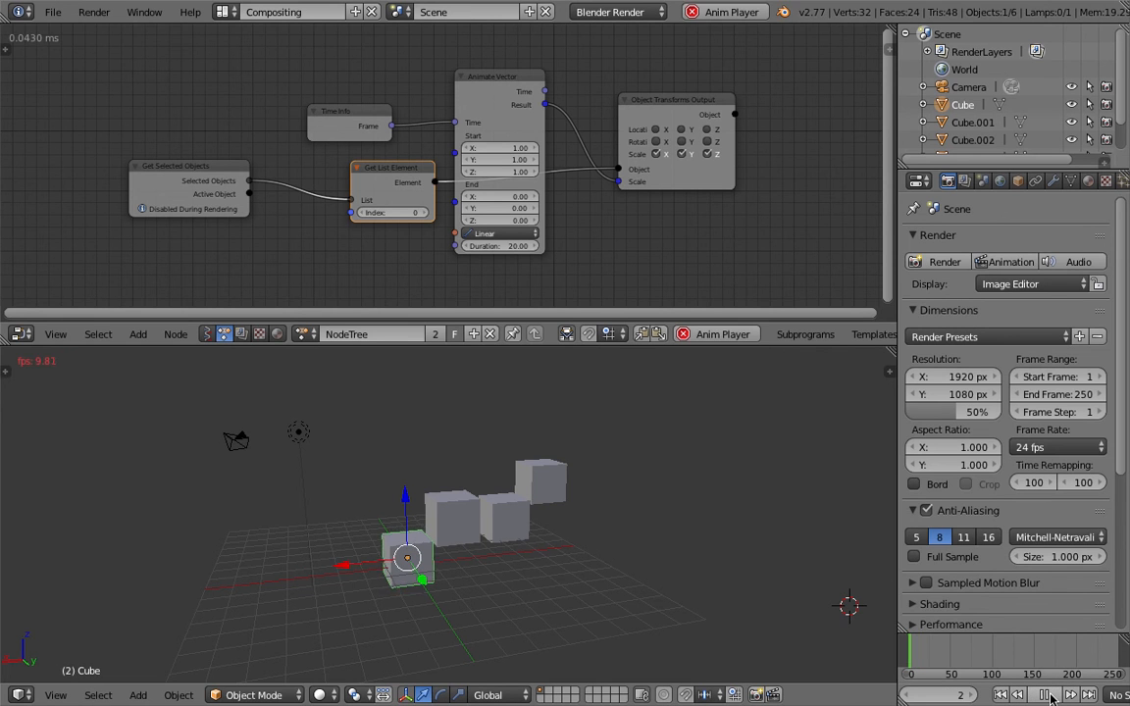
{"action": "left_click", "coordinate": [1044, 695]}
{"action": "left_click", "coordinate": [421, 214]}
{"action": "left_click", "coordinate": [1053, 695]}
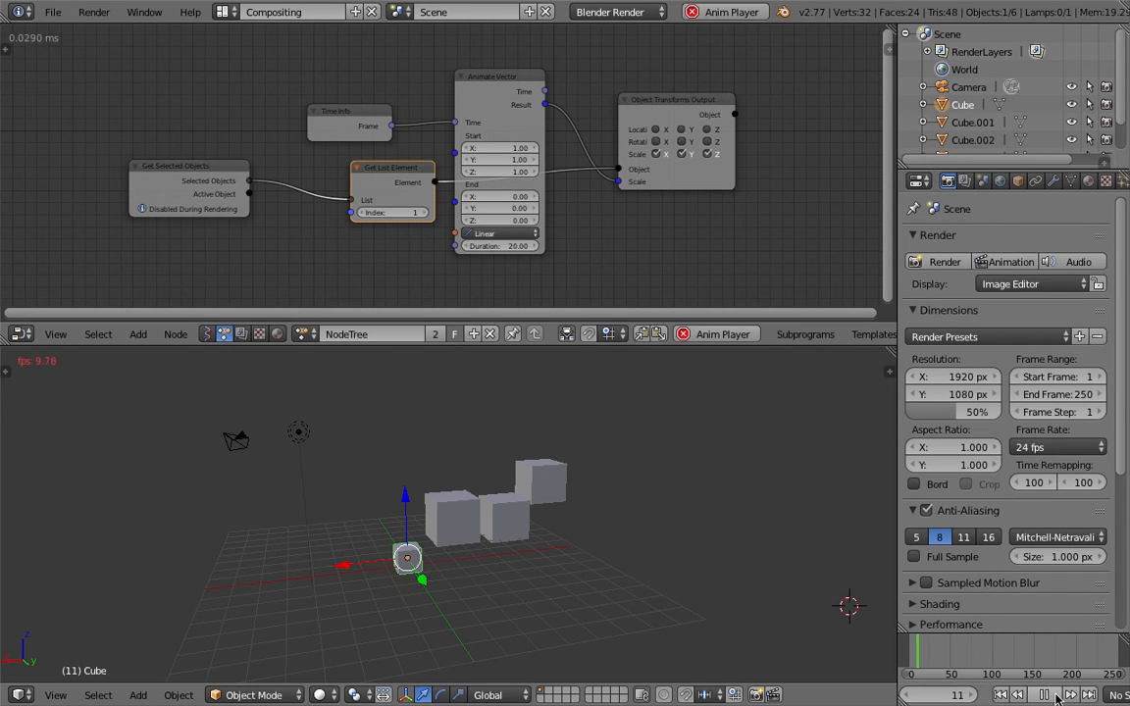
{"action": "left_click", "coordinate": [1045, 696]}
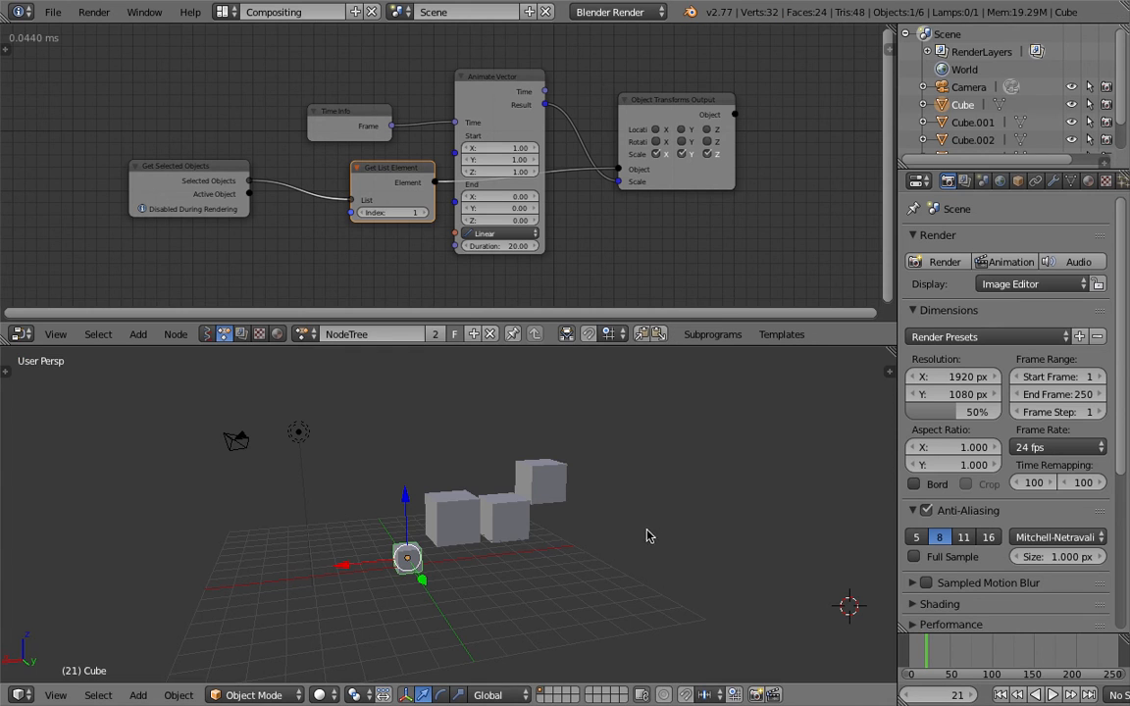
- Select all four cubes, replay the first frames, and select the farthest cube during playback to examine which cubes scale
{"action": "right_click", "coordinate": [470, 522]}
{"action": "right_click", "coordinate": [507, 521], "text": "shift"}
{"action": "right_click", "coordinate": [540, 495], "text": "shift"}
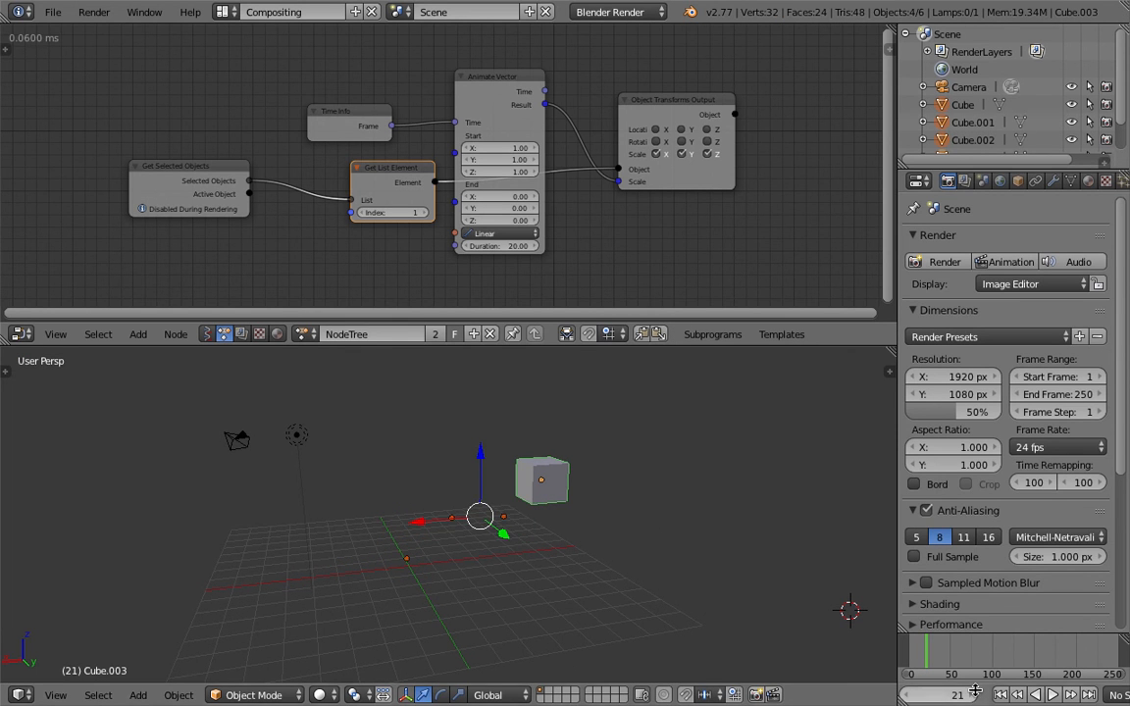
{"action": "left_click_drag", "start_coordinate": [933, 660], "coordinate": [904, 658]}
{"action": "left_click", "coordinate": [1052, 695]}
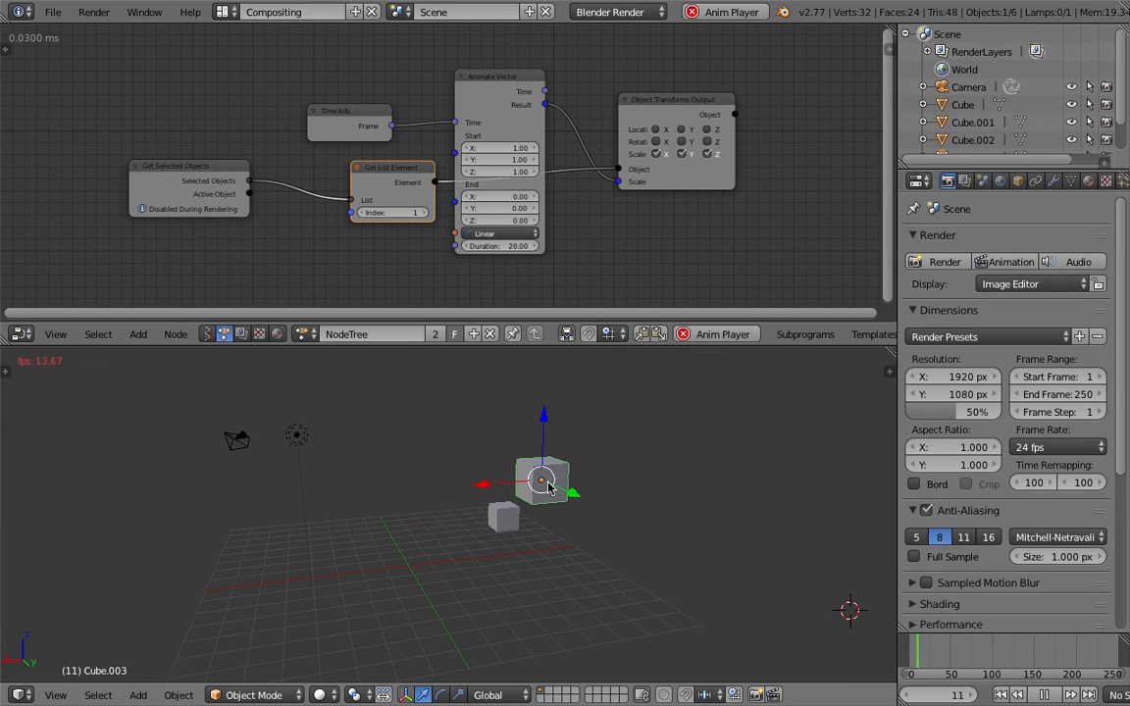
{"action": "right_click", "coordinate": [524, 505]}
{"action": "right_click", "coordinate": [539, 482]}
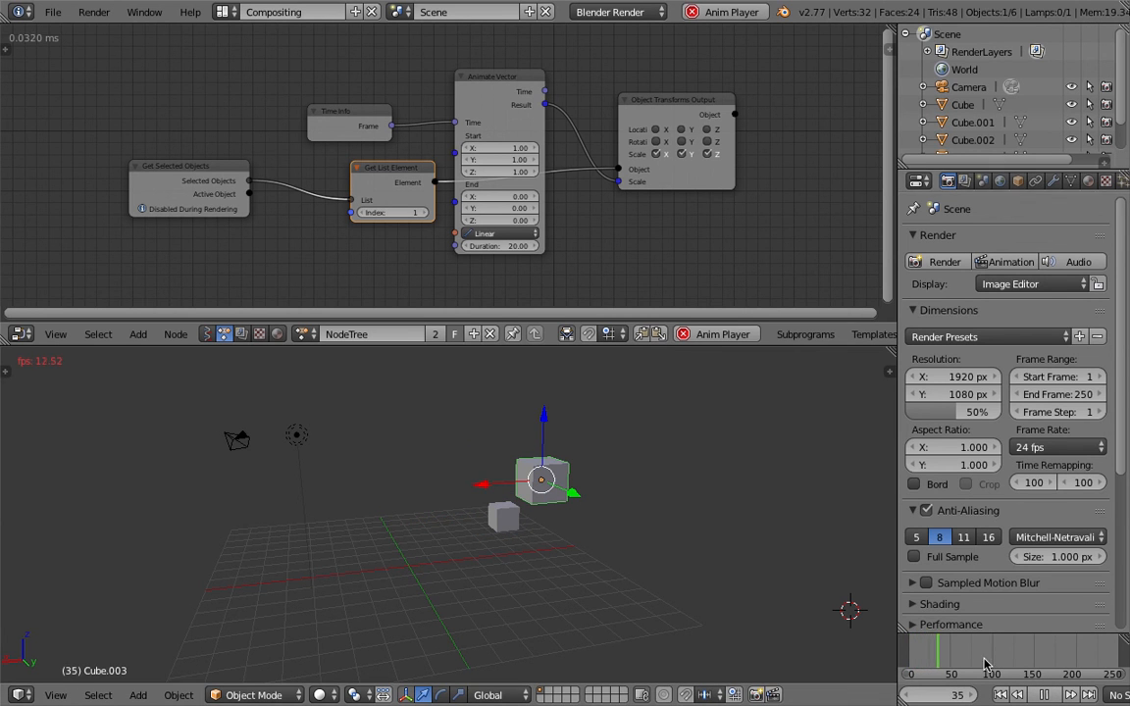
{"action": "left_click_drag", "start_coordinate": [915, 655], "coordinate": [932, 655]}
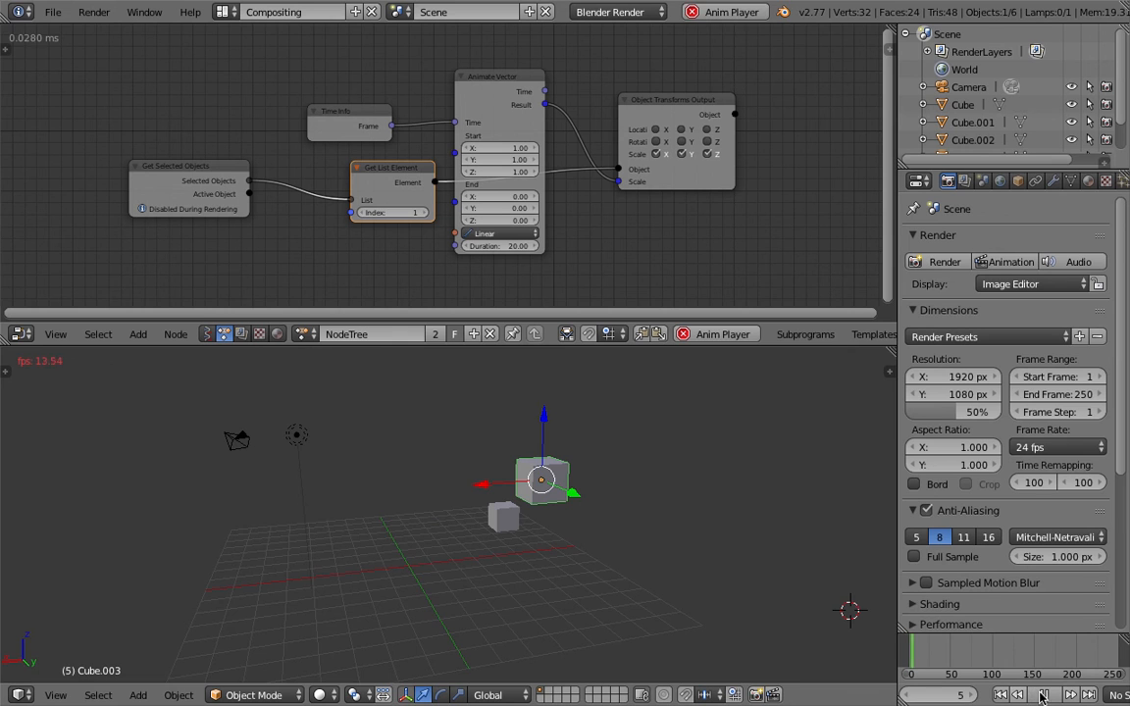
{"action": "key", "text": "alt+a"}
{"action": "middle_click_drag", "start_coordinate": [820, 587], "coordinate": [483, 479]}
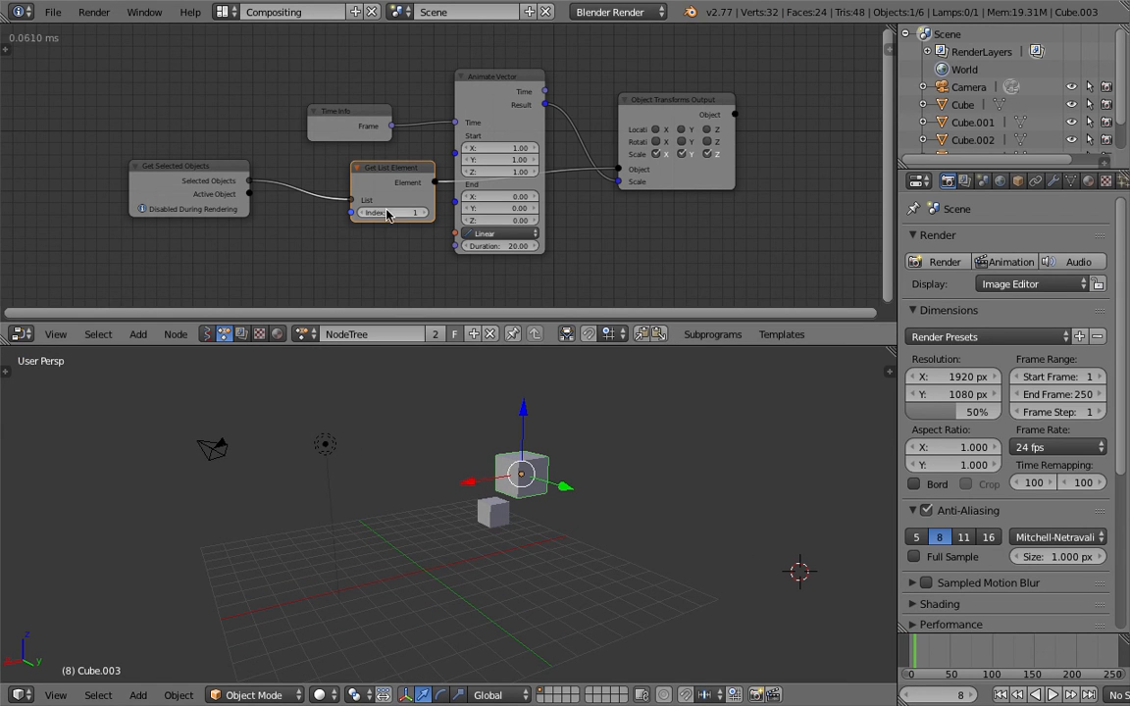
- Move the Get List Element and Time Info nodes slightly farther from the Animate Vector node
{"action": "left_click_drag", "start_coordinate": [365, 169], "coordinate": [347, 175]}
{"action": "left_click_drag", "start_coordinate": [333, 128], "coordinate": [311, 128]}
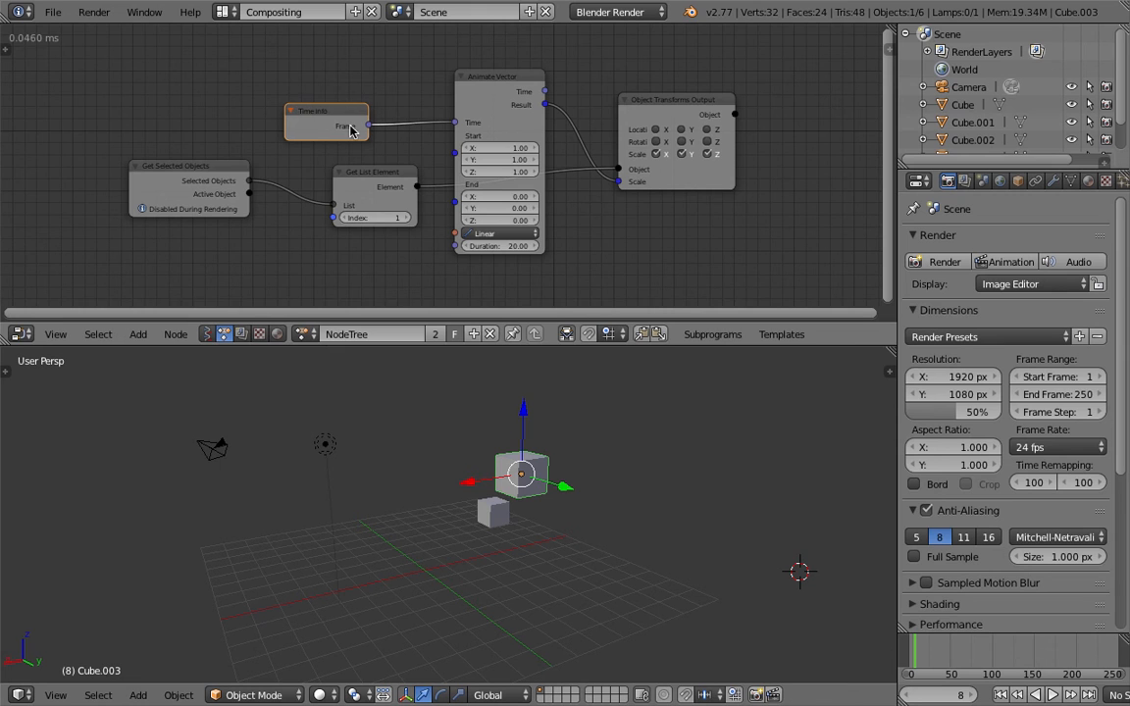
{"action": "scroll", "coordinate": [342, 138], "scroll_direction": "up", "scroll_amount": 1}
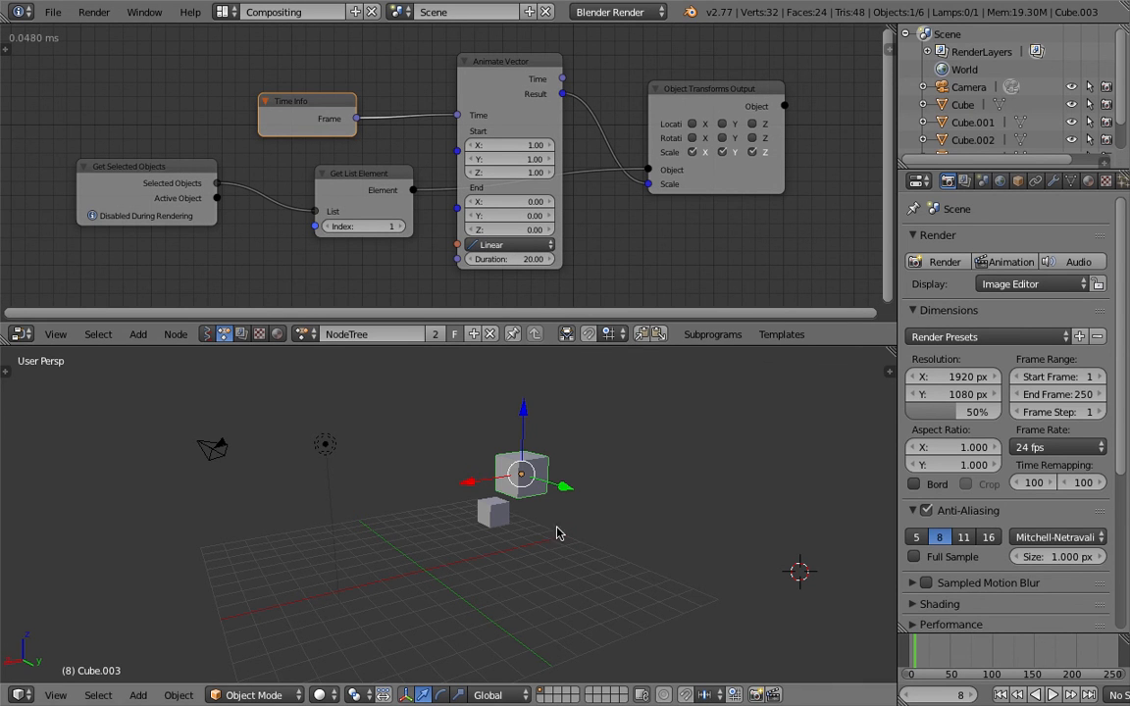
- Select Cube from the Outliner and show its transform properties beside the 3D view
{"action": "left_click", "coordinate": [963, 104]}
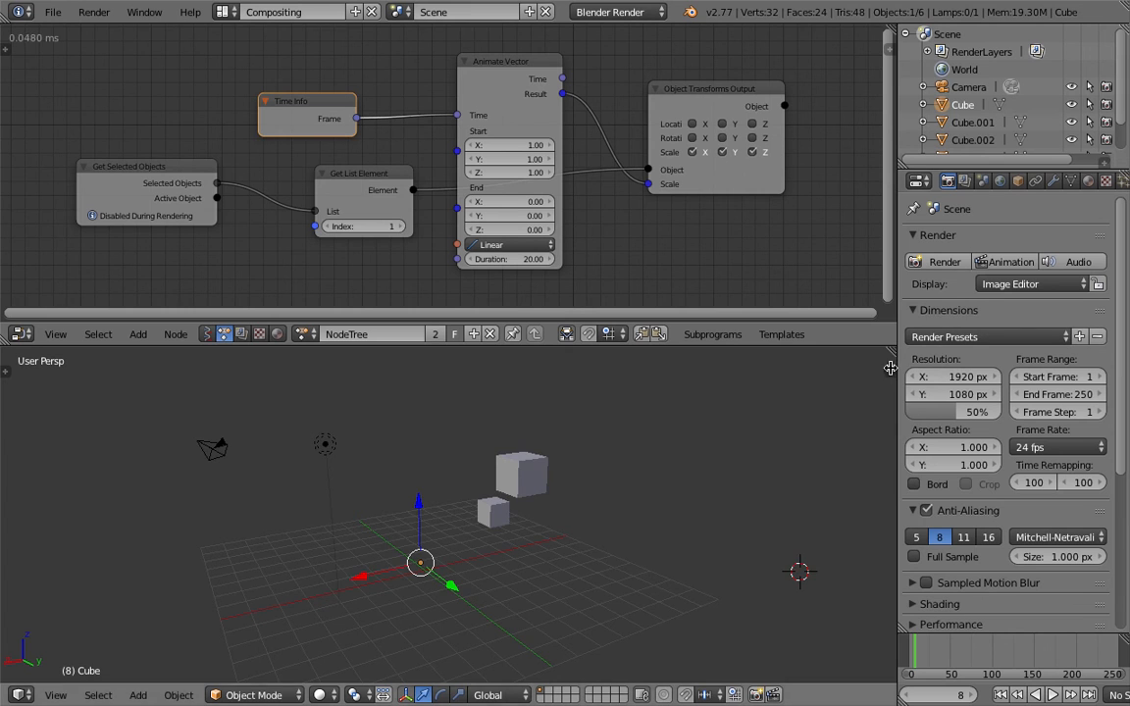
{"action": "left_click", "coordinate": [890, 371]}
- Delete the Get Selected Objects node
{"action": "left_click", "coordinate": [99, 177]}
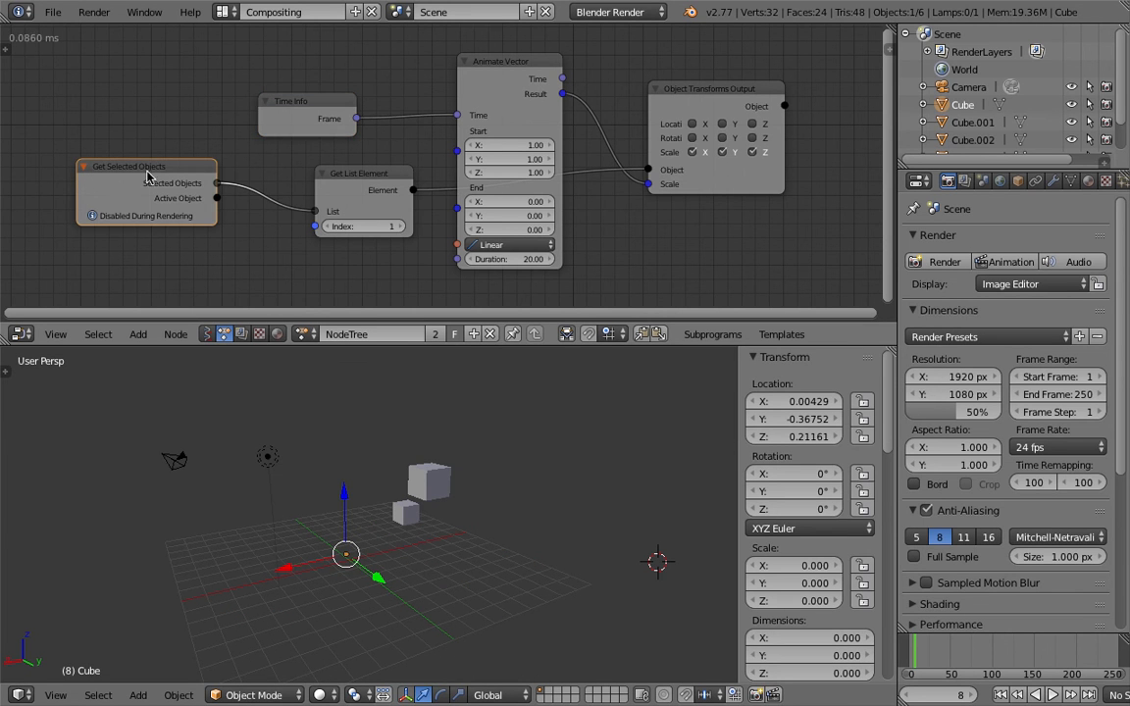
{"action": "scroll", "coordinate": [151, 157], "scroll_direction": "down", "scroll_amount": 1}
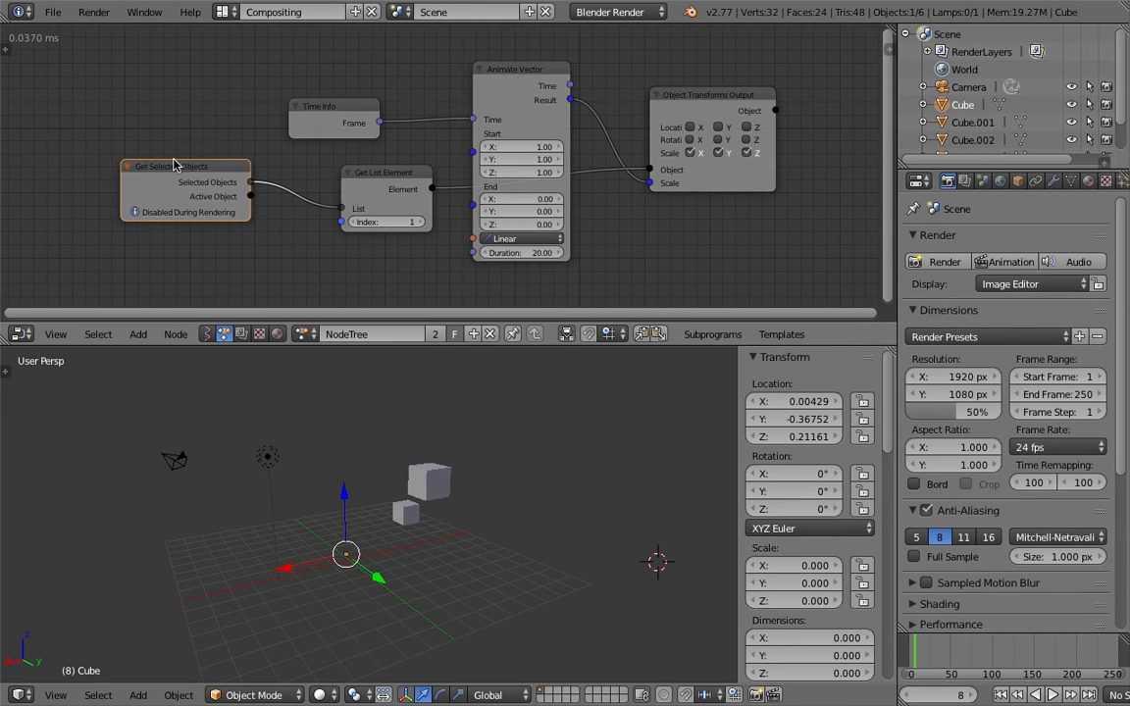
{"action": "key", "text": "x"}
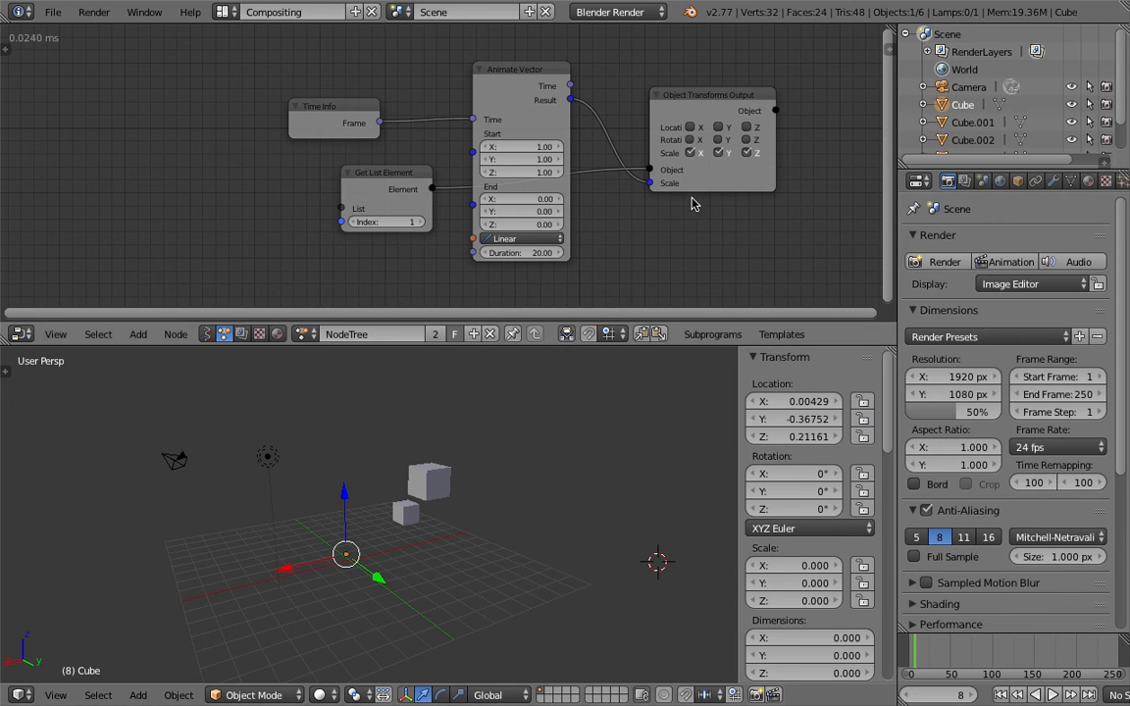
- Move the Object Transforms Output node away from Animate Vector and cut the link between Result and Scale
{"action": "left_click_drag", "start_coordinate": [716, 180], "coordinate": [771, 186]}
{"action": "left_click_drag", "start_coordinate": [690, 193], "coordinate": [705, 190]}
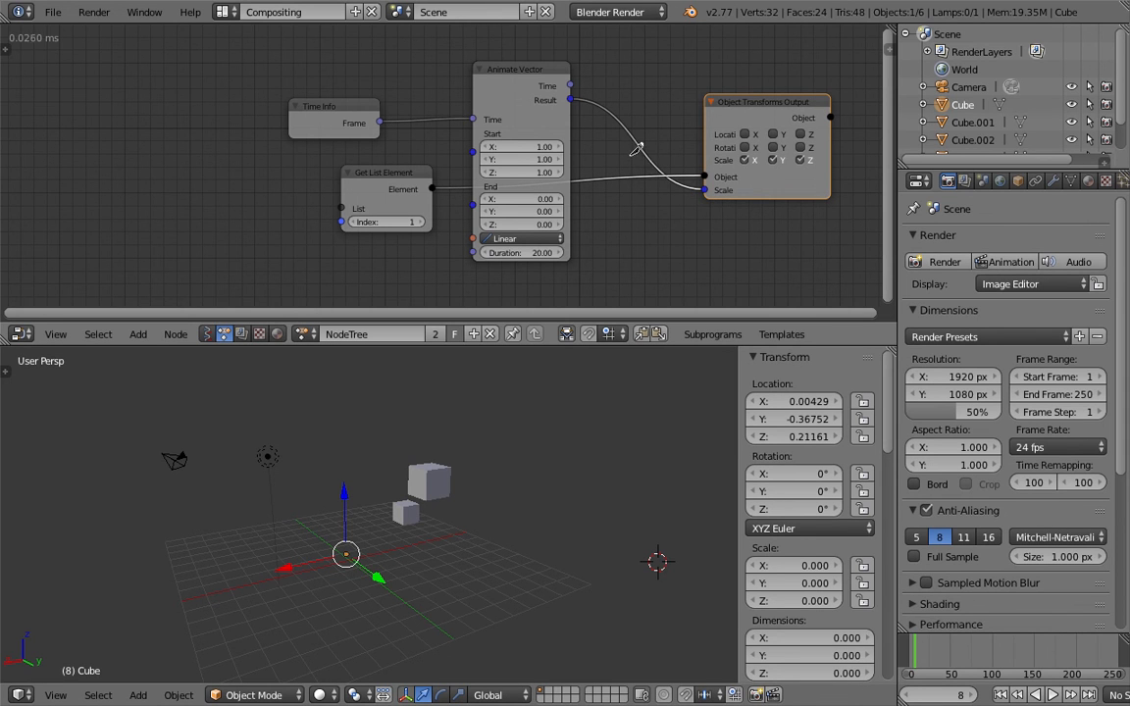
{"action": "left_click_drag", "start_coordinate": [630, 156], "coordinate": [657, 114], "text": "ctrl"}
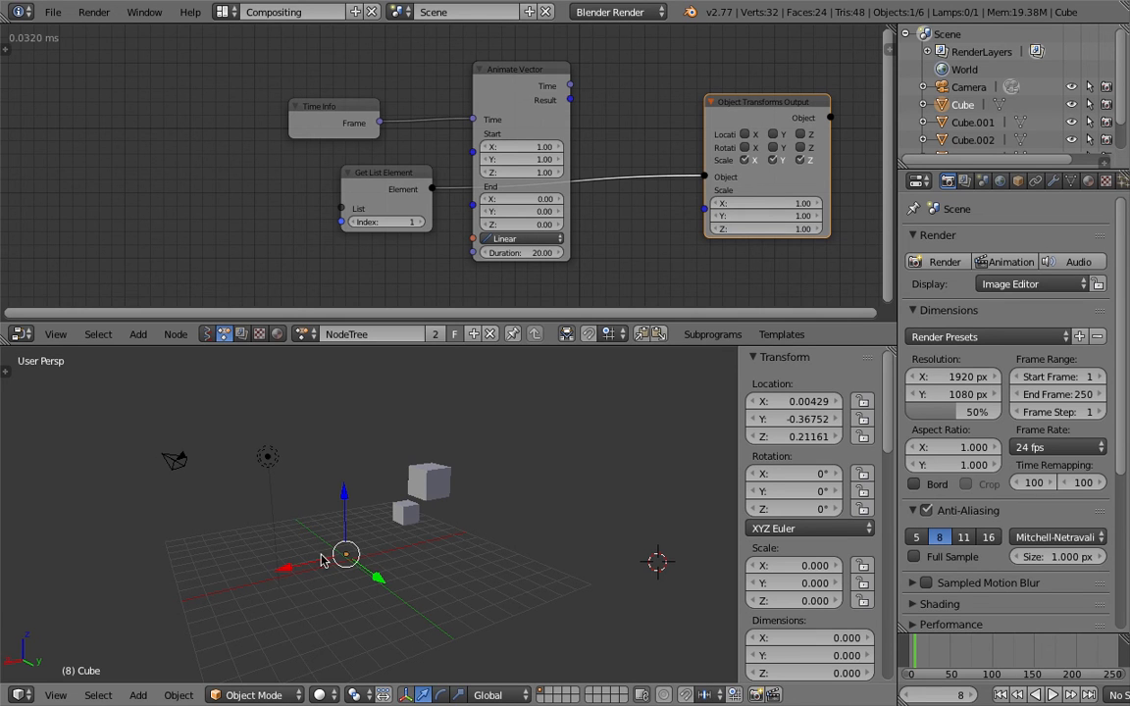
- Set the X, Y and Z scale of Cube, Cube.001 and Cube.002 to 1
{"action": "left_click", "coordinate": [958, 120]}
{"action": "left_click", "coordinate": [963, 107]}
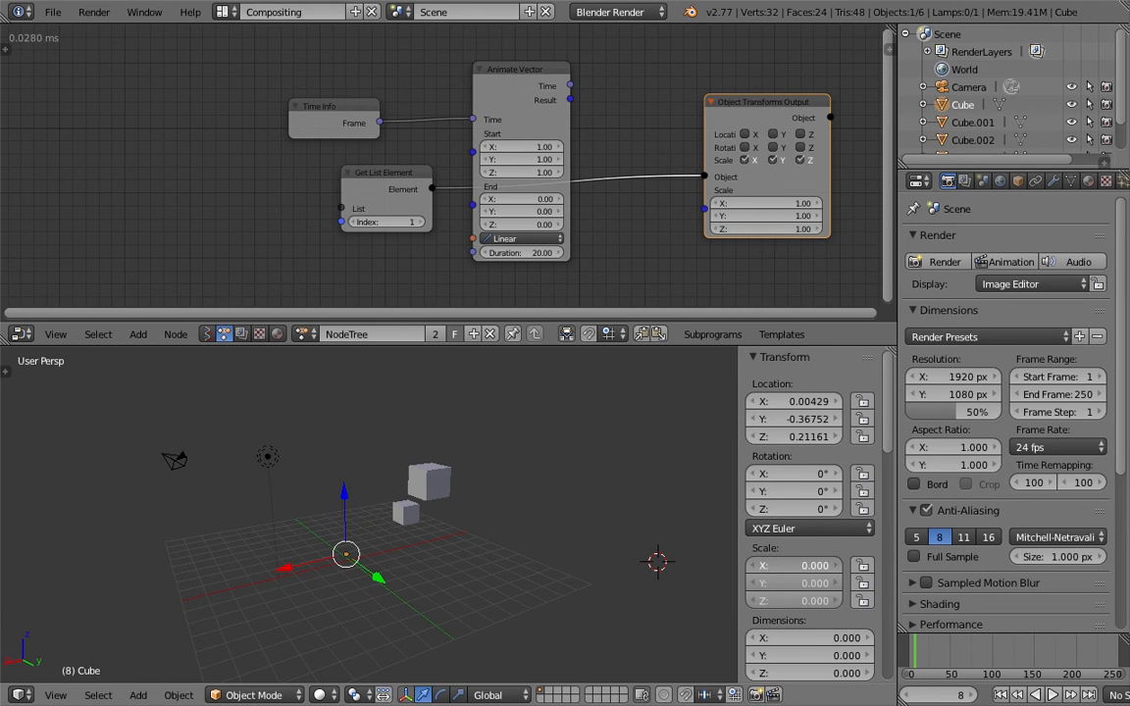
{"action": "left_click", "coordinate": [971, 123]}
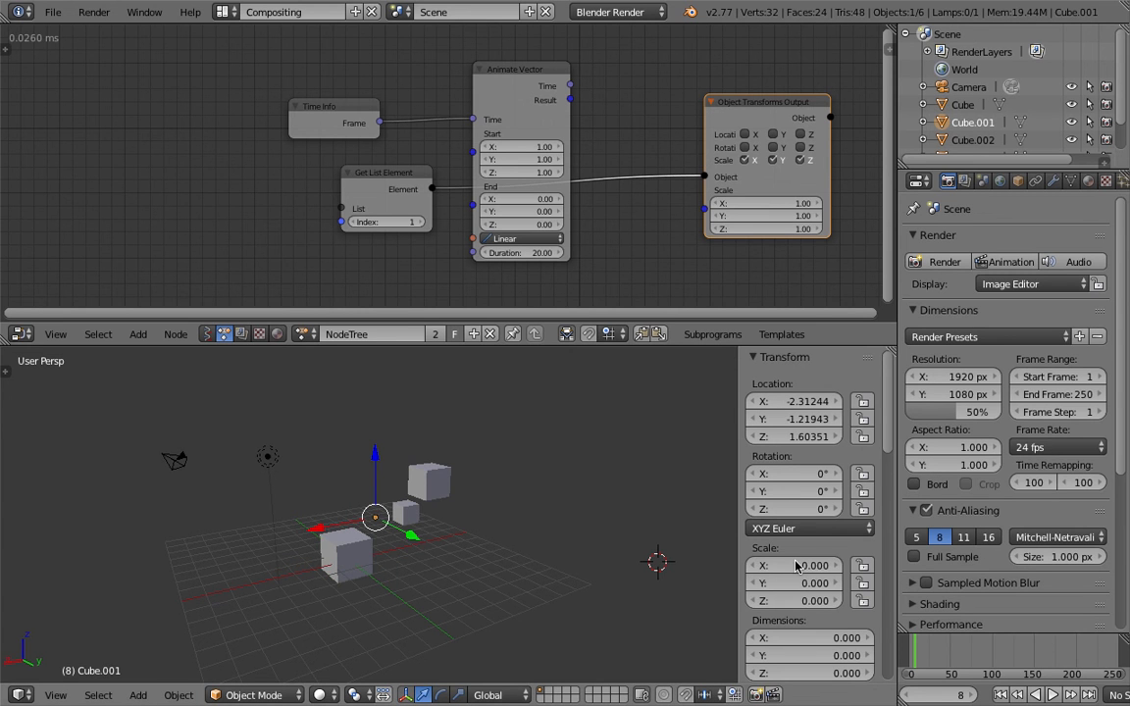
{"action": "left_click", "coordinate": [967, 140]}
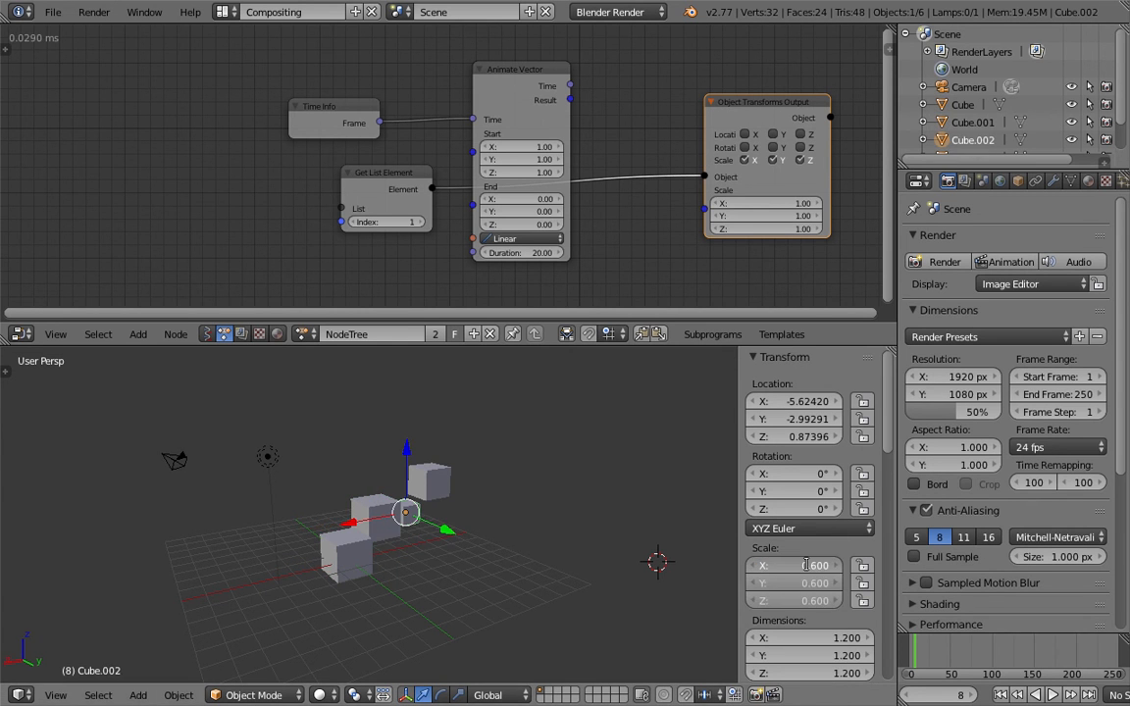
{"action": "type", "text": "1"}
{"action": "key", "text": "Return"}
- Move Cube.003 farther away from the other cubes
{"action": "middle_click_drag", "start_coordinate": [436, 526], "coordinate": [421, 524]}
{"action": "scroll", "coordinate": [422, 524], "scroll_direction": "up", "scroll_amount": 1}
{"action": "right_click", "coordinate": [454, 477]}
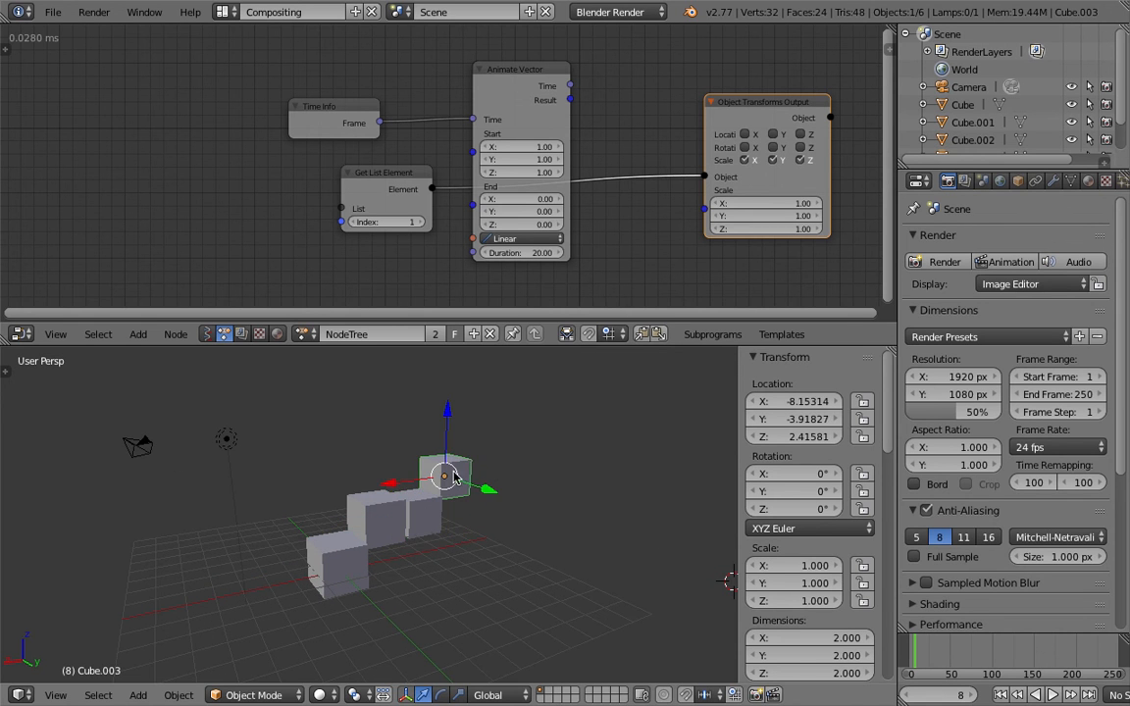
{"action": "key", "text": "g"}
{"action": "left_click", "coordinate": [508, 468]}
- Move Cube.002 out past Cube.003 to about X -13.65, Y -1.00, Z 1.84, so the cubes are spread apart
{"action": "scroll", "coordinate": [518, 465], "scroll_direction": "up", "scroll_amount": 1}
{"action": "right_click", "coordinate": [441, 515]}
{"action": "key", "text": "g"}
{"action": "left_click", "coordinate": [629, 505]}
{"action": "middle_click_drag", "start_coordinate": [499, 512], "coordinate": [470, 522]}
{"action": "middle_click_drag", "start_coordinate": [385, 492], "coordinate": [453, 497]}
{"action": "scroll", "coordinate": [304, 486], "scroll_direction": "down", "scroll_amount": 2}
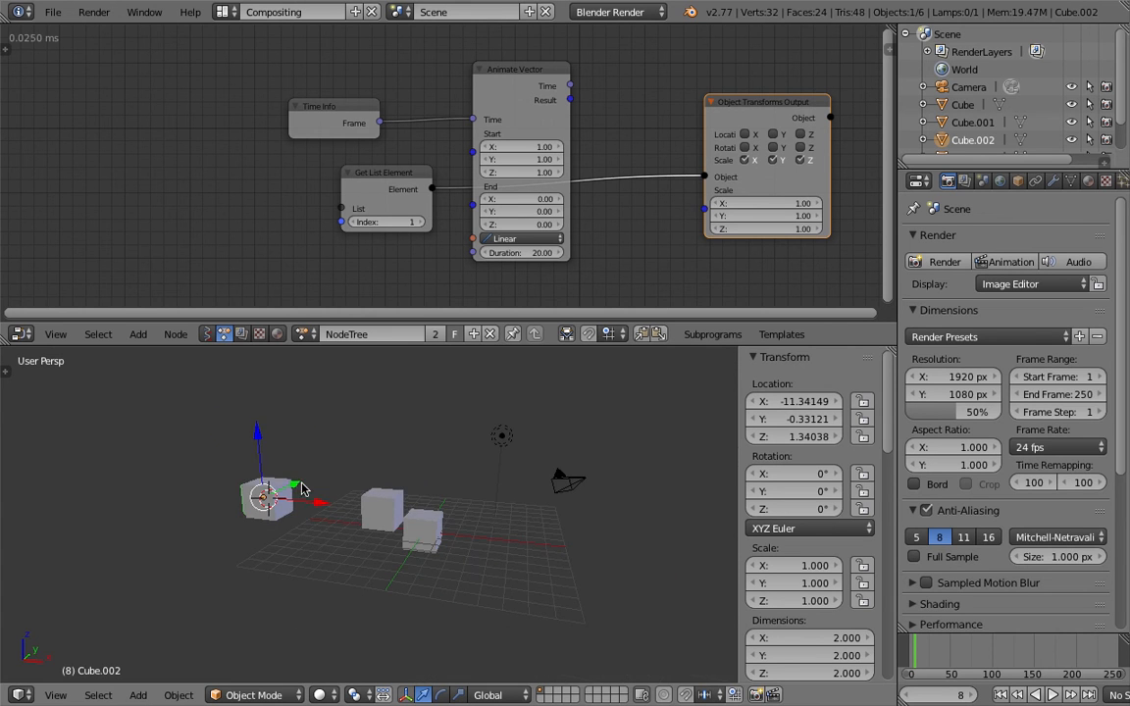
{"action": "key", "text": "g"}
{"action": "left_click", "coordinate": [248, 474]}
{"action": "middle_click_drag", "start_coordinate": [325, 477], "coordinate": [438, 489], "text": "shift"}
{"action": "scroll", "coordinate": [439, 488], "scroll_direction": "up", "scroll_amount": 1}
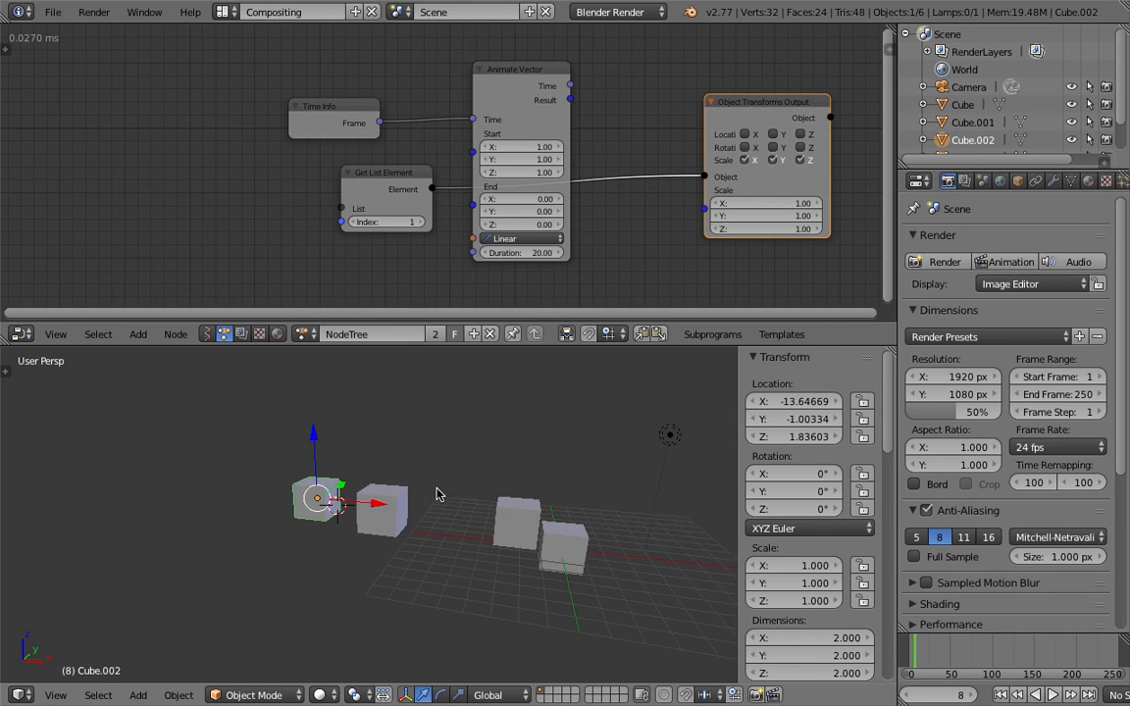
- Move the Object Transforms Output node farther from Animate Vector and delete the Get List Element node
{"action": "middle_click_drag", "start_coordinate": [601, 235], "coordinate": [522, 233]}
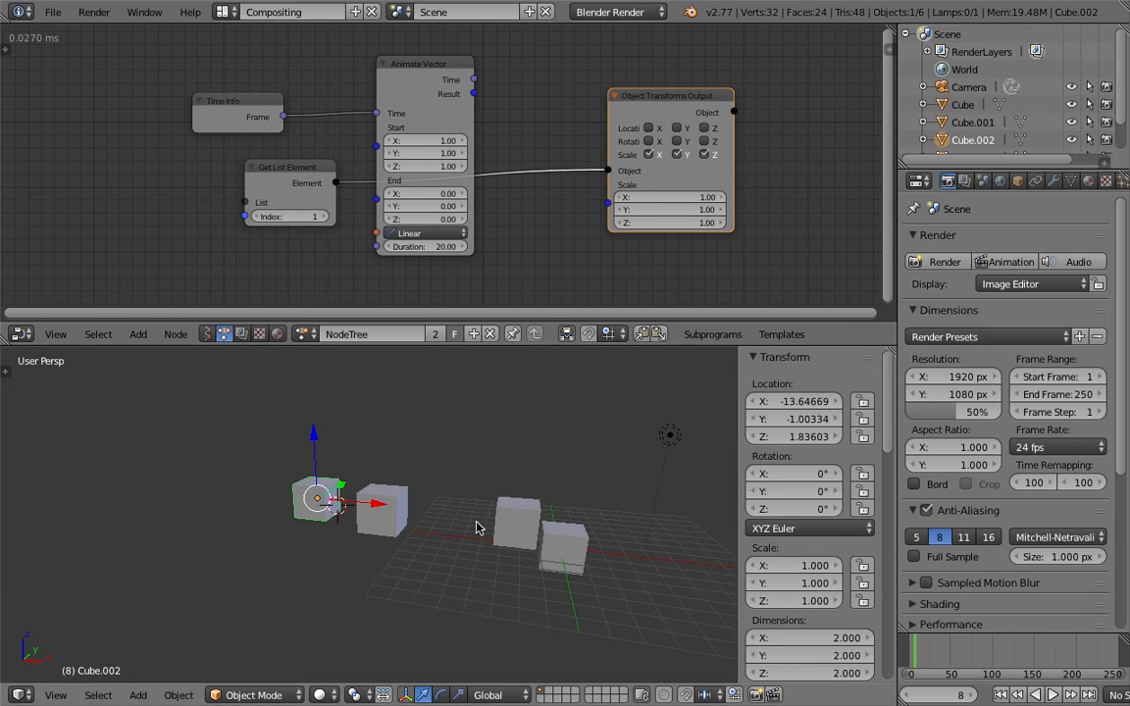
{"action": "left_click_drag", "start_coordinate": [681, 98], "coordinate": [706, 95]}
{"action": "left_click", "coordinate": [307, 176]}
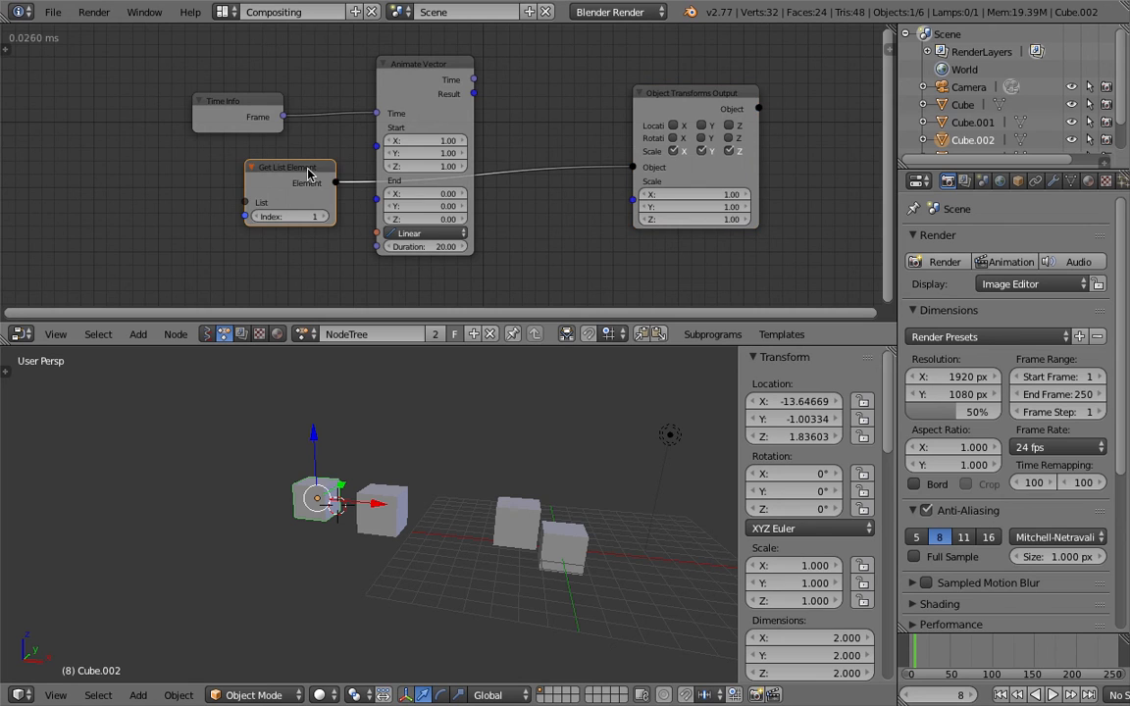
{"action": "key", "text": "x"}
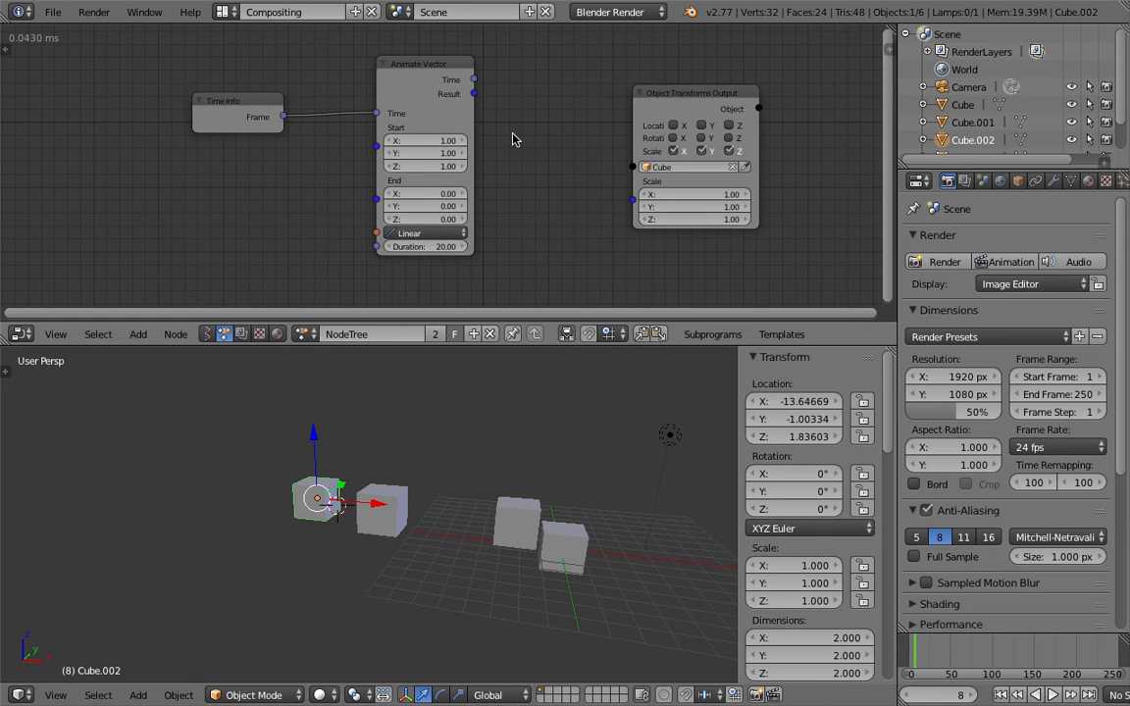
- Select the four cubes one after another in the 3D view, finishing with only the farthest cube, Cube.002, selected
{"action": "middle_click_drag", "start_coordinate": [479, 571], "coordinate": [498, 568]}
{"action": "right_click", "coordinate": [543, 542]}
{"action": "right_click", "coordinate": [560, 552]}
{"action": "right_click", "coordinate": [533, 536], "text": "shift"}
{"action": "right_click", "coordinate": [383, 509], "text": "shift"}
{"action": "right_click", "coordinate": [326, 499], "text": "shift"}
{"action": "middle_click_drag", "start_coordinate": [325, 500], "coordinate": [342, 503]}
{"action": "right_click", "coordinate": [343, 503]}
{"action": "middle_click_drag", "start_coordinate": [467, 510], "coordinate": [419, 503]}
{"action": "middle_click_drag", "start_coordinate": [445, 544], "coordinate": [439, 484]}
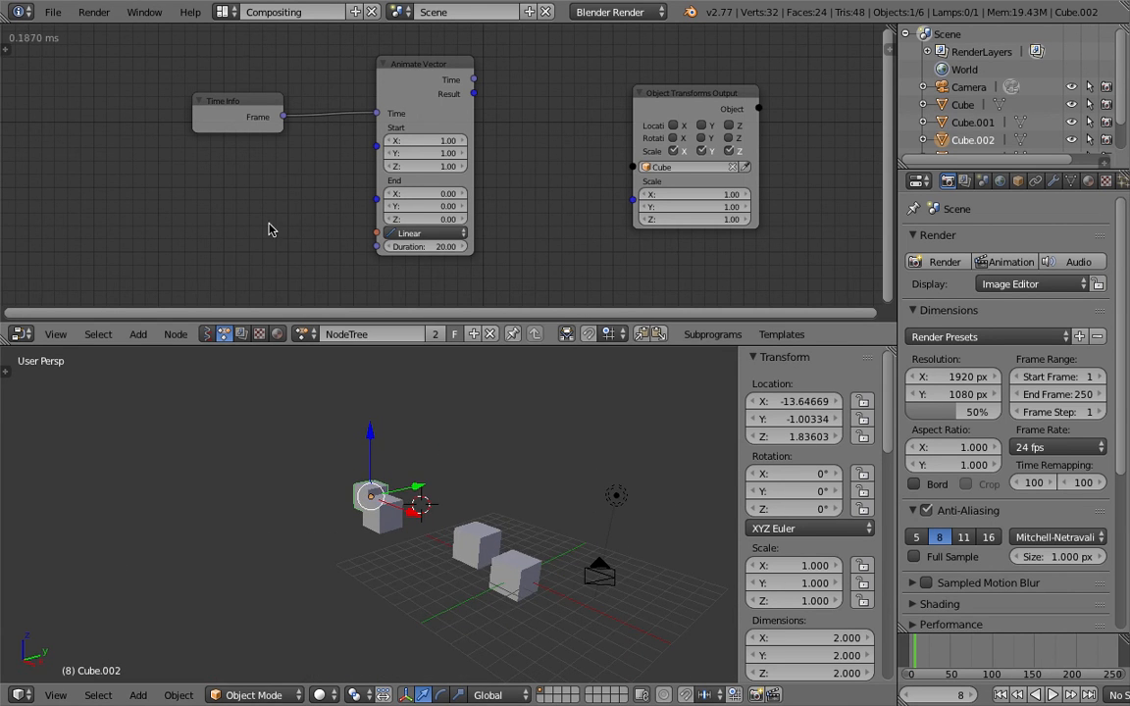
- Select the two cubes near the centre of the grid together in the 3D view
{"action": "middle_click_drag", "start_coordinate": [231, 217], "coordinate": [283, 213]}
{"action": "scroll", "coordinate": [283, 213], "scroll_direction": "down", "scroll_amount": 1}
{"action": "right_click", "coordinate": [495, 571]}
{"action": "right_click", "coordinate": [449, 542], "text": "shift"}
- Search the Animation Nodes list for "objects" to find a node that supplies several objects
{"action": "key", "text": "shift+a"}
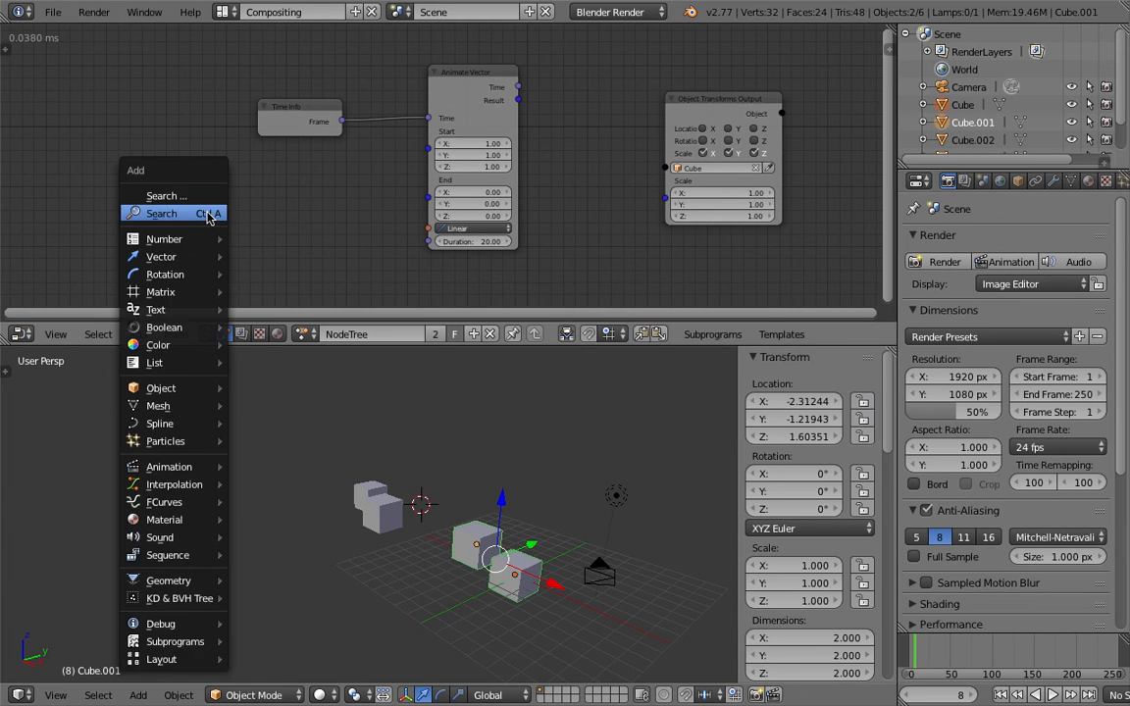
{"action": "left_click", "coordinate": [211, 212]}
{"action": "type", "text": "objects"}
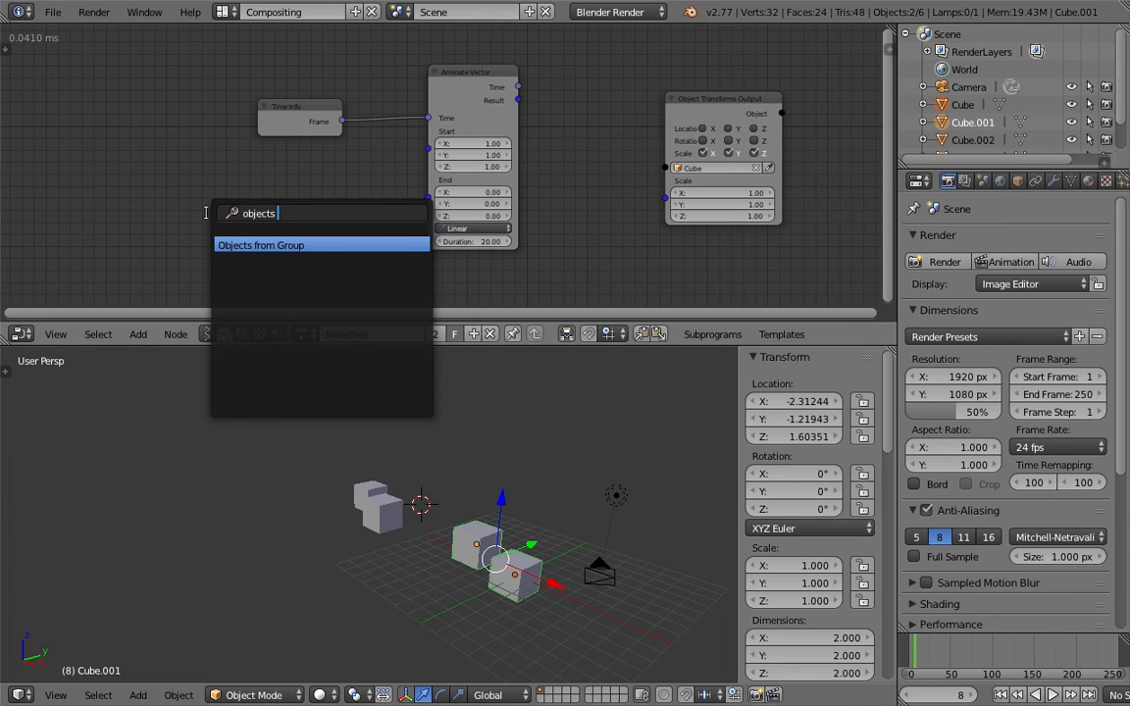
- Add an Objects from Group node beside the Time Info node and assign it the group Group
{"action": "key", "text": "Return"}
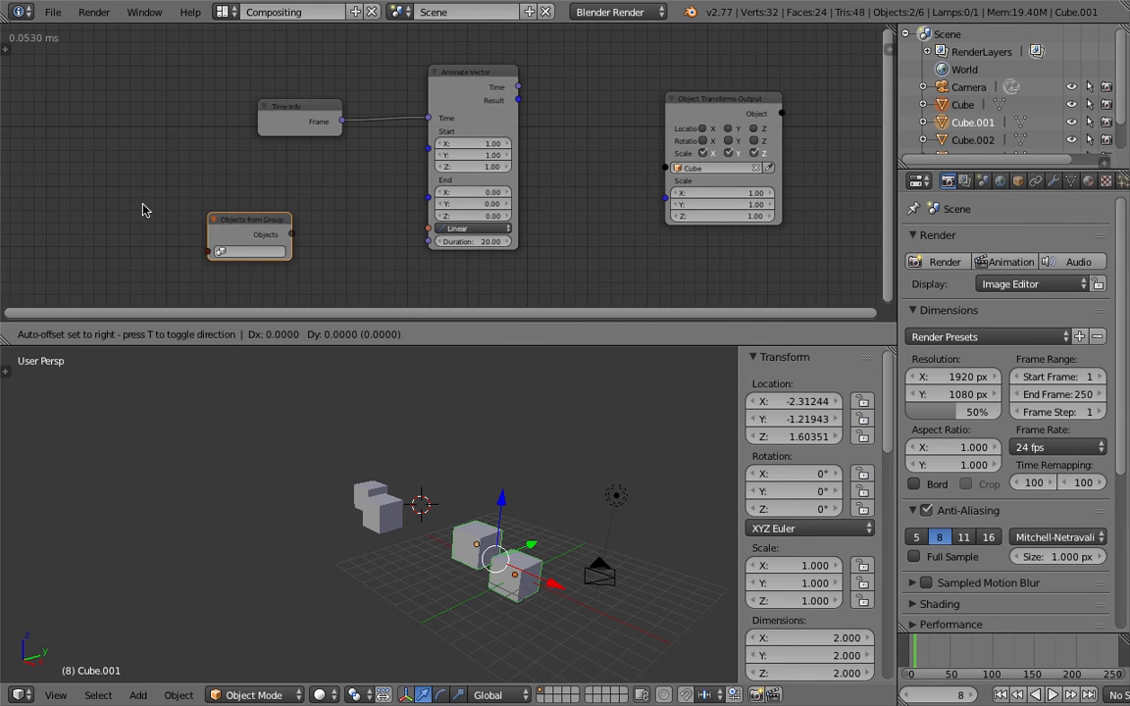
{"action": "left_click", "coordinate": [56, 164]}
{"action": "left_click", "coordinate": [78, 199]}
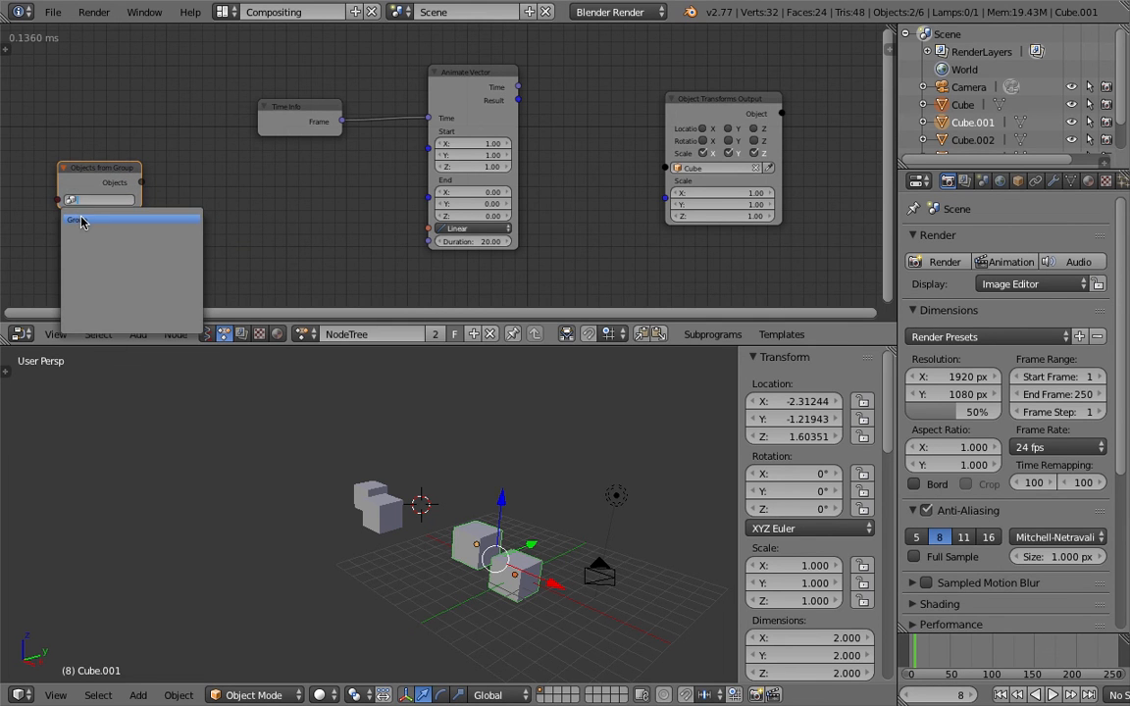
{"action": "left_click", "coordinate": [78, 218]}
{"action": "middle_click_drag", "start_coordinate": [164, 177], "coordinate": [335, 174]}
{"action": "left_click_drag", "start_coordinate": [222, 167], "coordinate": [124, 178]}
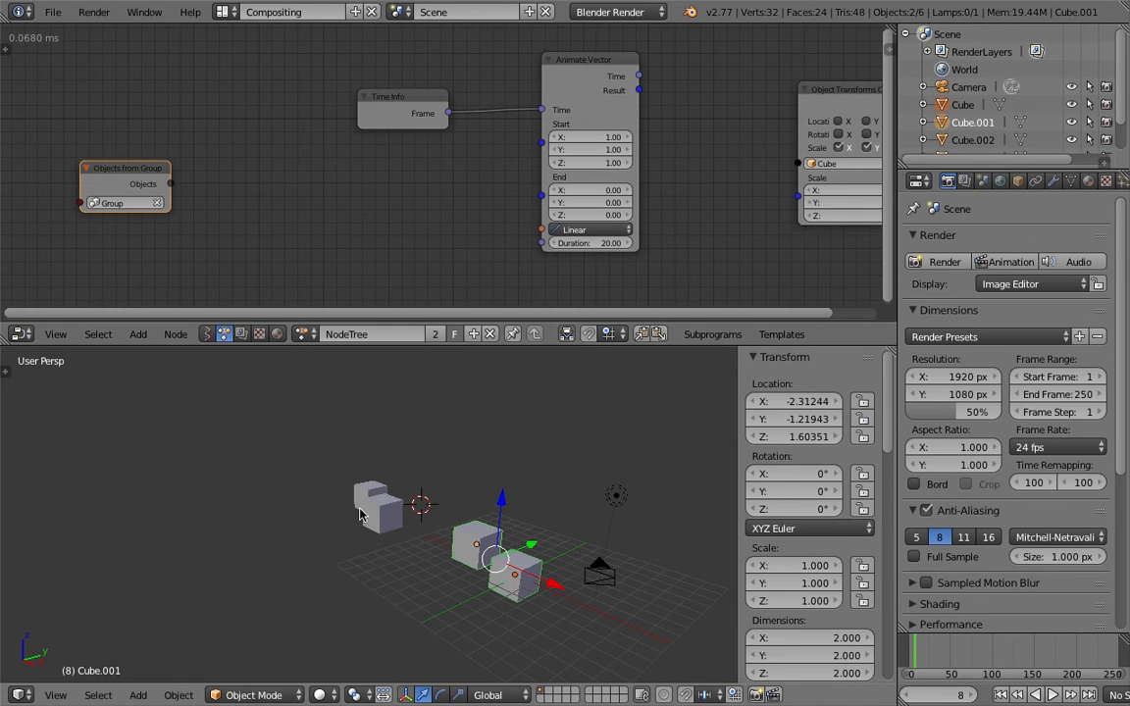
- Enlarge the node editor area and move the Objects from Group node lower, below the level of Time Info
{"action": "scroll", "coordinate": [404, 137], "scroll_direction": "down", "scroll_amount": 3}
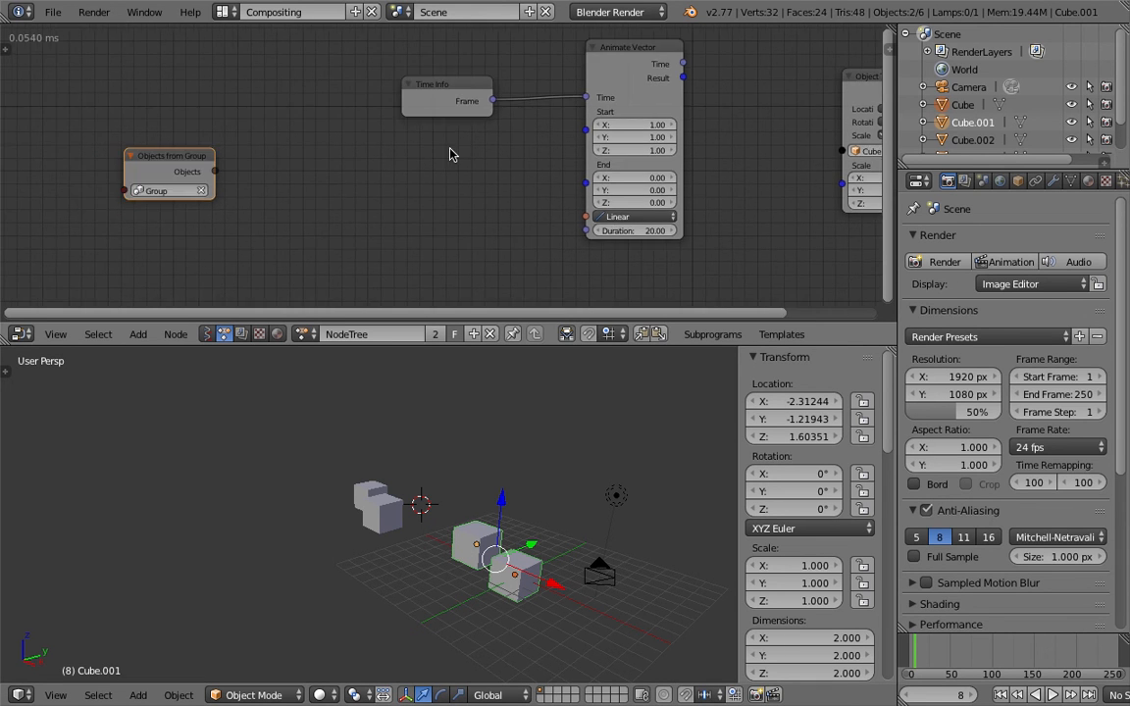
{"action": "middle_click_drag", "start_coordinate": [290, 127], "coordinate": [239, 114]}
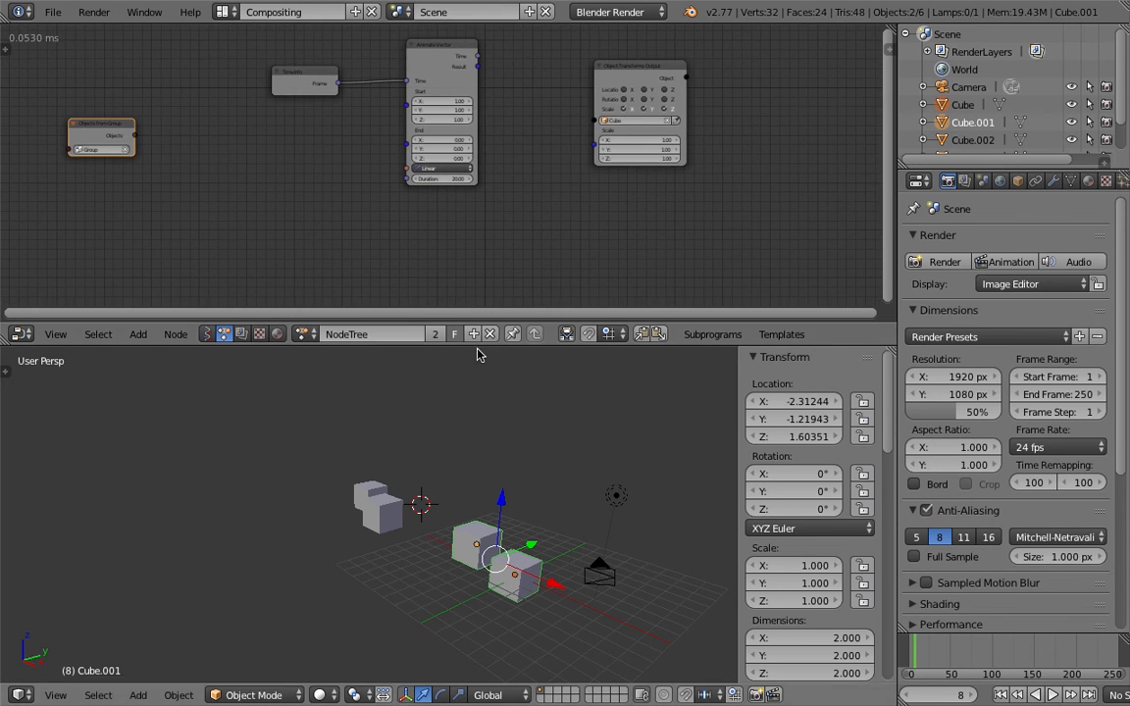
{"action": "left_click_drag", "start_coordinate": [481, 345], "coordinate": [484, 374]}
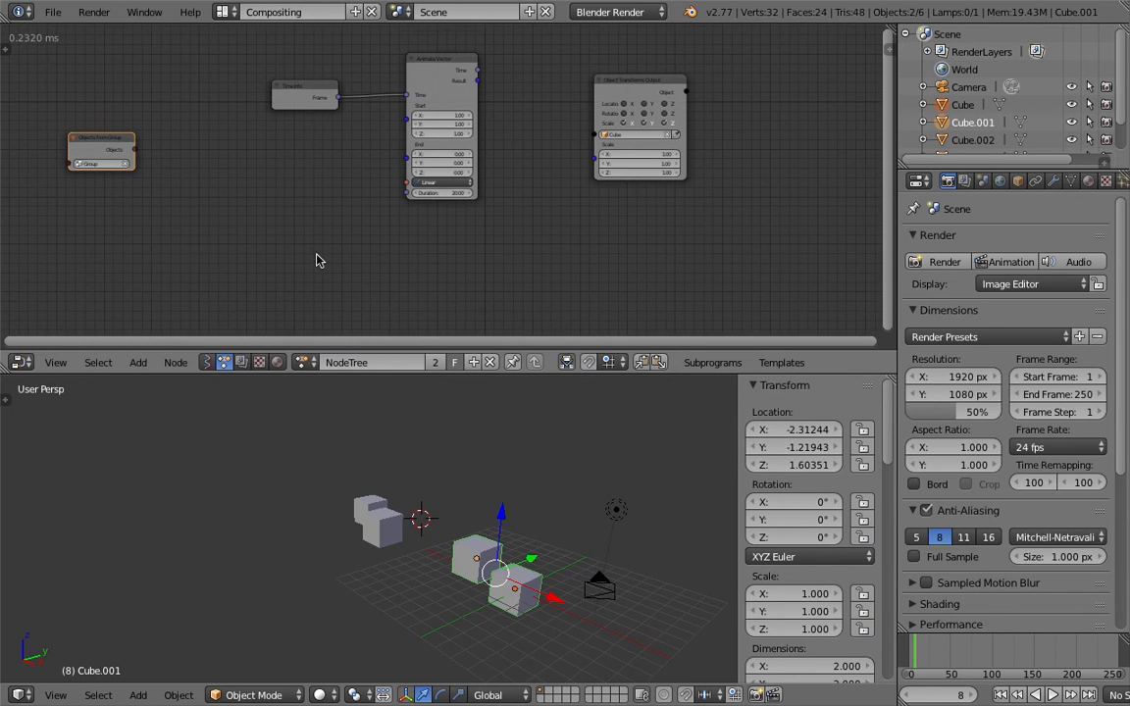
{"action": "scroll", "coordinate": [323, 250], "scroll_direction": "up", "scroll_amount": 1}
{"action": "middle_click_drag", "start_coordinate": [350, 237], "coordinate": [366, 239]}
{"action": "left_click_drag", "start_coordinate": [119, 136], "coordinate": [181, 203]}
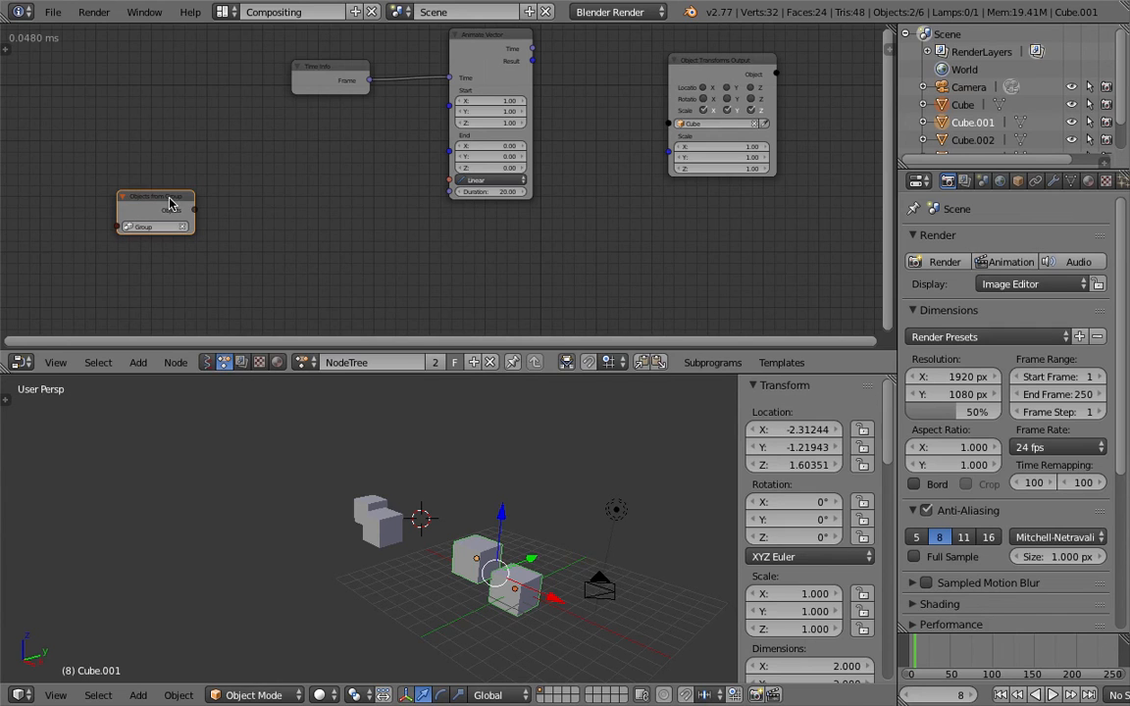
- Create a loop subprogram from the Objects output and place its Loop Input node below Animate Vector, with Invoke Subprogram beside the group node
{"action": "left_click_drag", "start_coordinate": [194, 210], "coordinate": [314, 200]}
{"action": "left_click", "coordinate": [348, 202]}
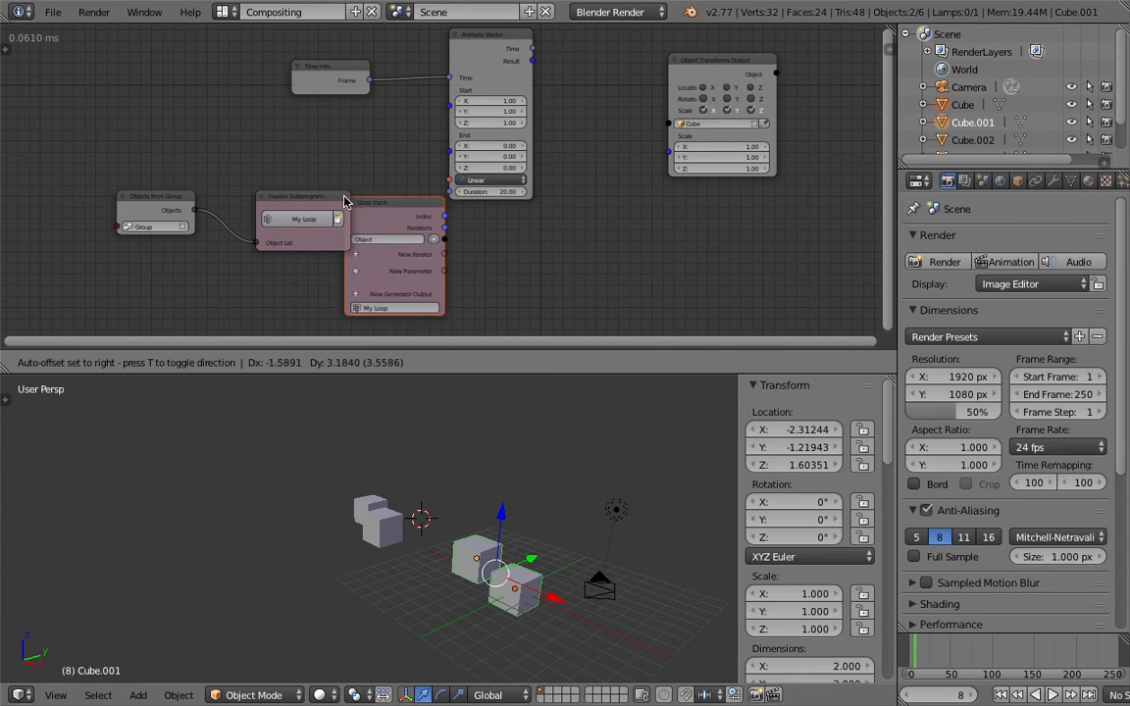
{"action": "left_click", "coordinate": [386, 223]}
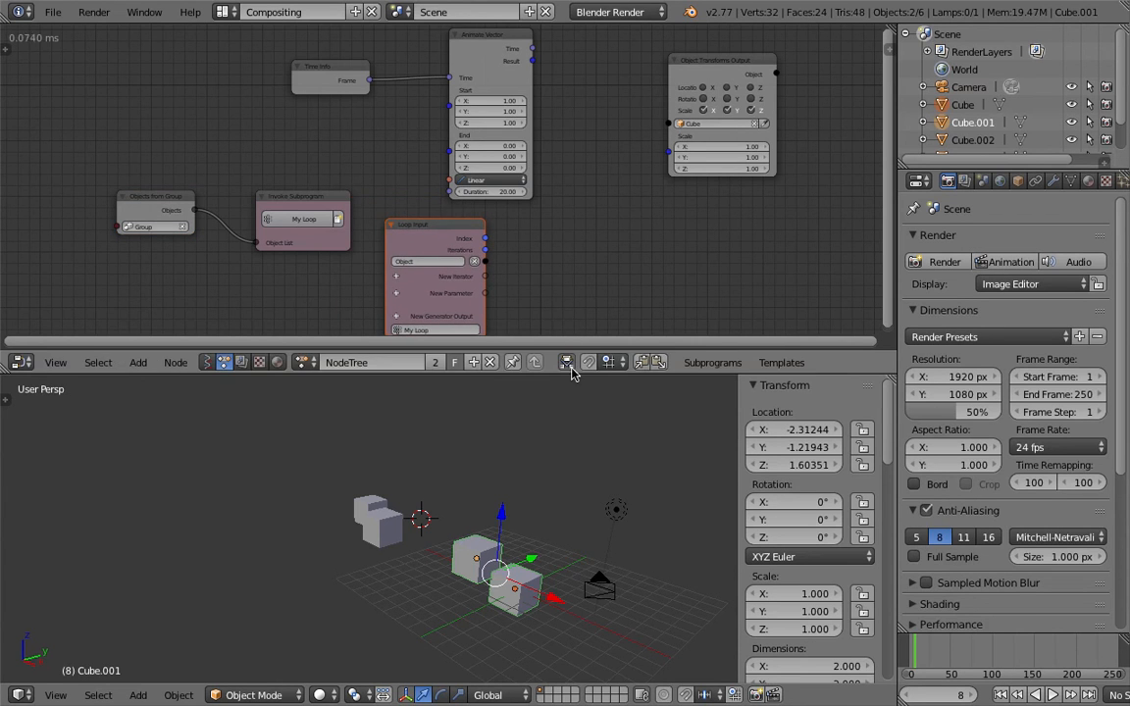
{"action": "left_click_drag", "start_coordinate": [572, 374], "coordinate": [572, 416]}
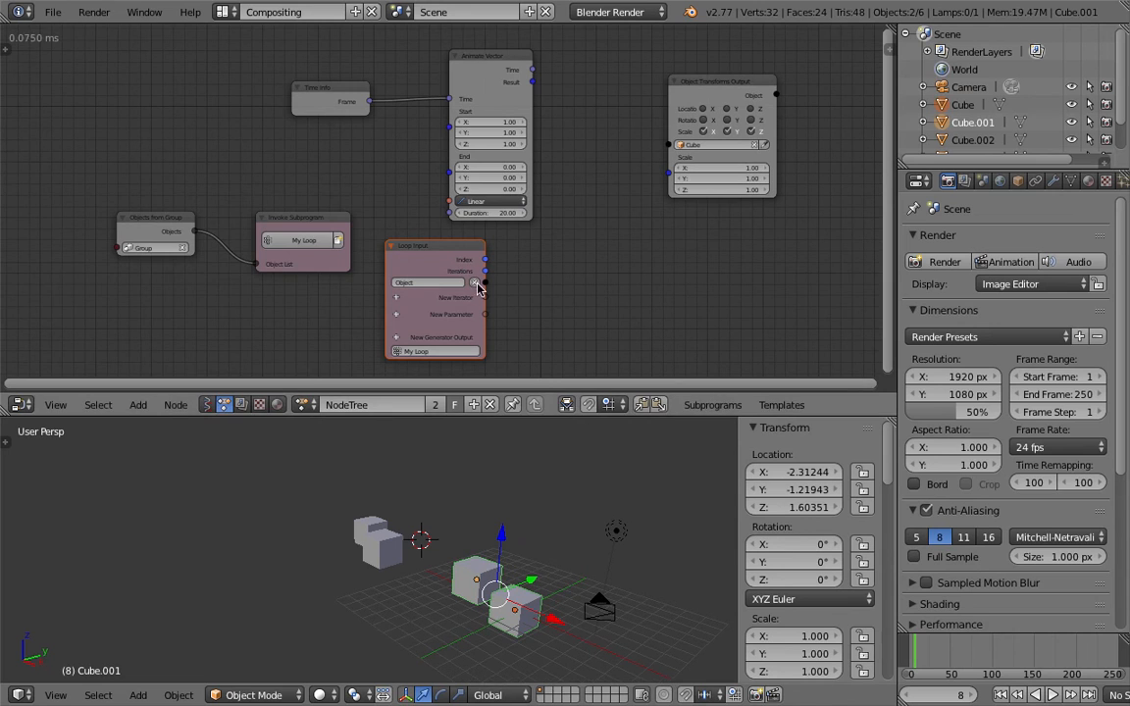
{"action": "left_click_drag", "start_coordinate": [291, 227], "coordinate": [257, 229]}
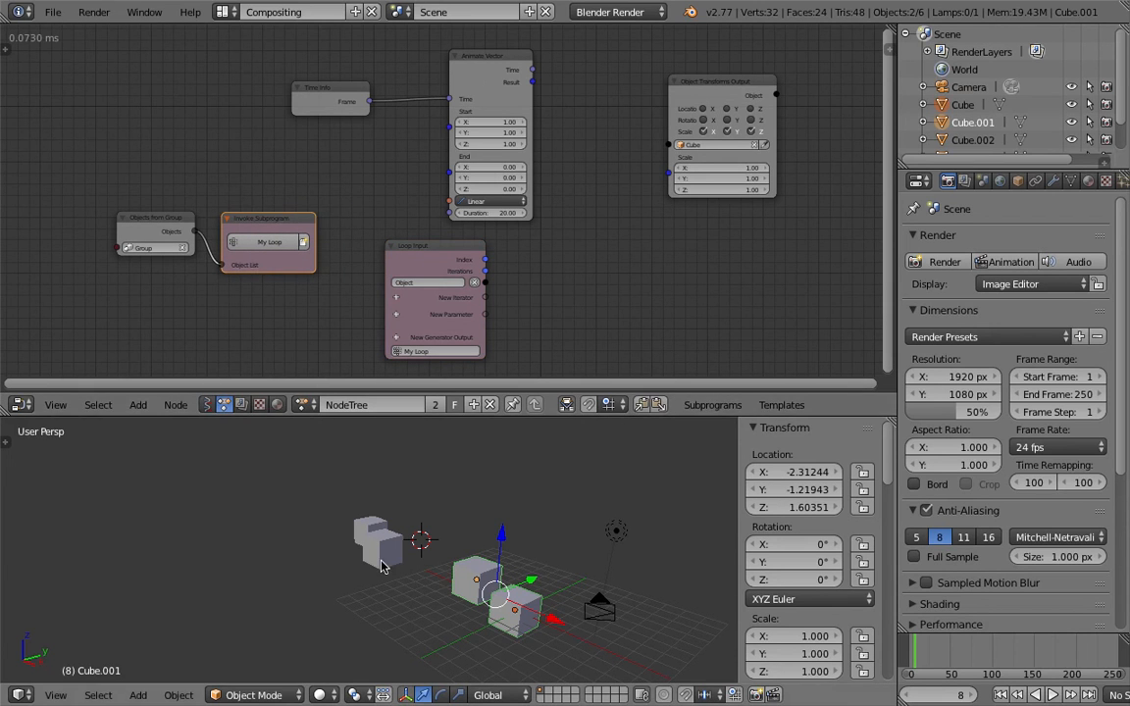
- Link Loop Input's Object to the Object Transforms Output's object input and Animate Vector's Result to its Scale input
{"action": "left_click", "coordinate": [437, 260]}
{"action": "left_click_drag", "start_coordinate": [487, 282], "coordinate": [507, 281]}
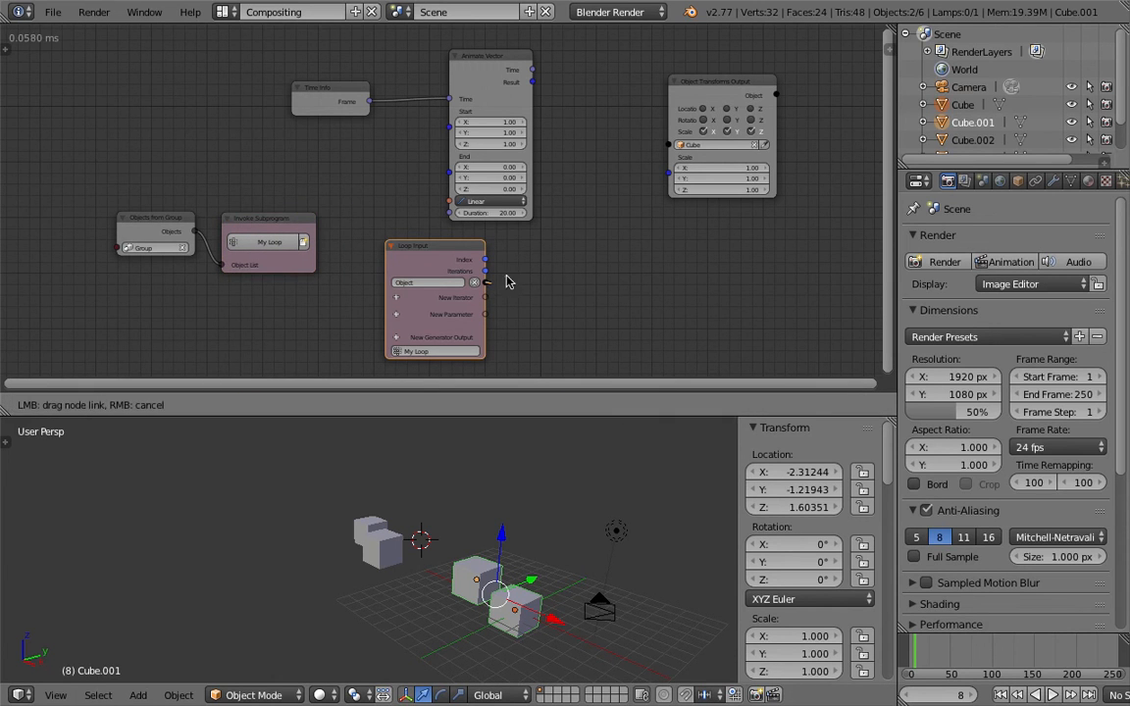
{"action": "left_click_drag", "start_coordinate": [614, 206], "coordinate": [670, 149]}
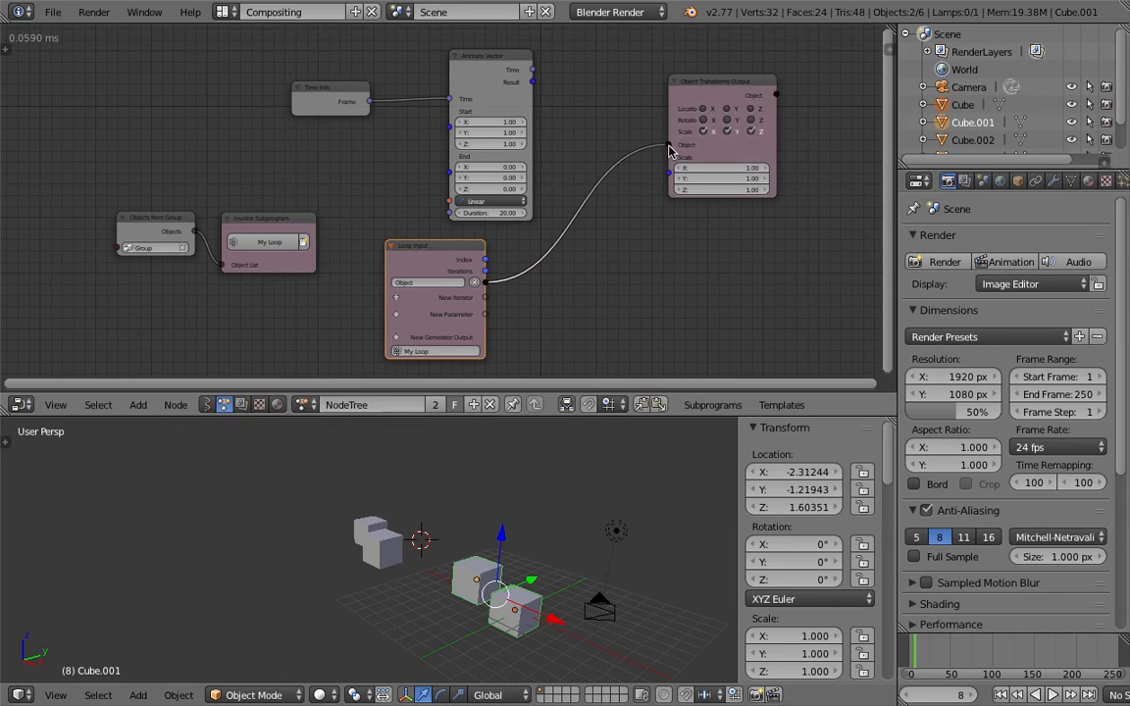
{"action": "left_click_drag", "start_coordinate": [532, 83], "coordinate": [586, 118]}
{"action": "left_click_drag", "start_coordinate": [670, 174], "coordinate": [670, 162]}
- Play the animation to check the scaling of the cubes, rewind to frame 0 and stop playback
{"action": "key", "text": "alt+a"}
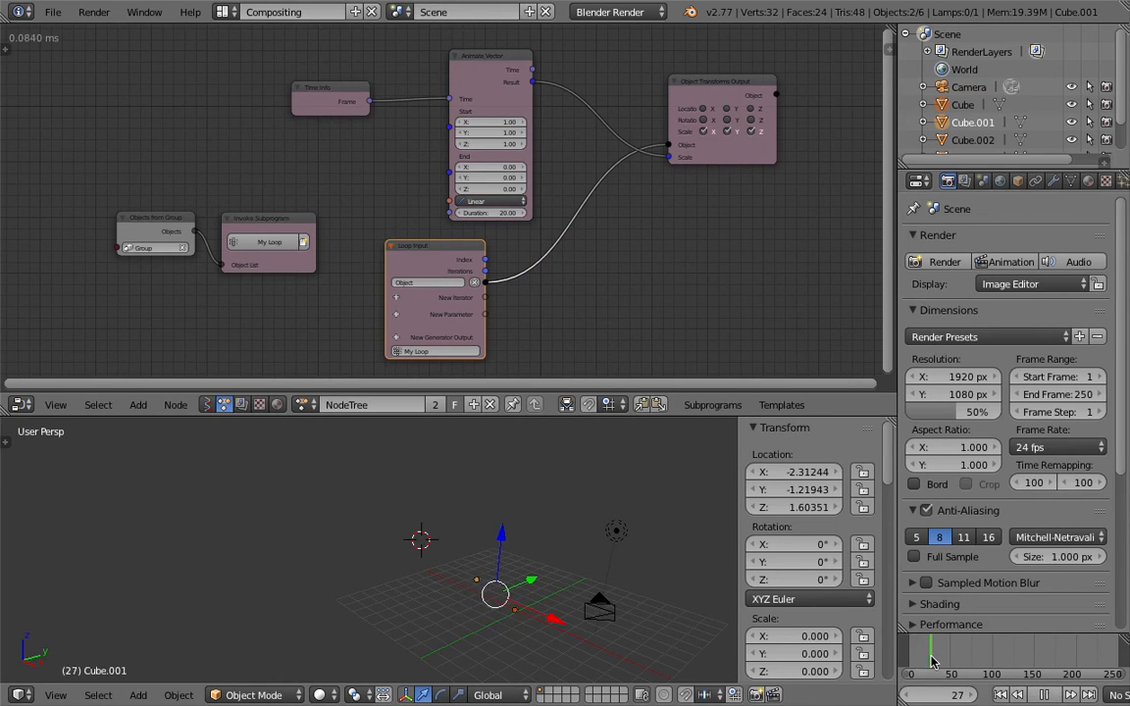
{"action": "left_click_drag", "start_coordinate": [930, 662], "coordinate": [904, 662]}
{"action": "key", "text": "Escape"}
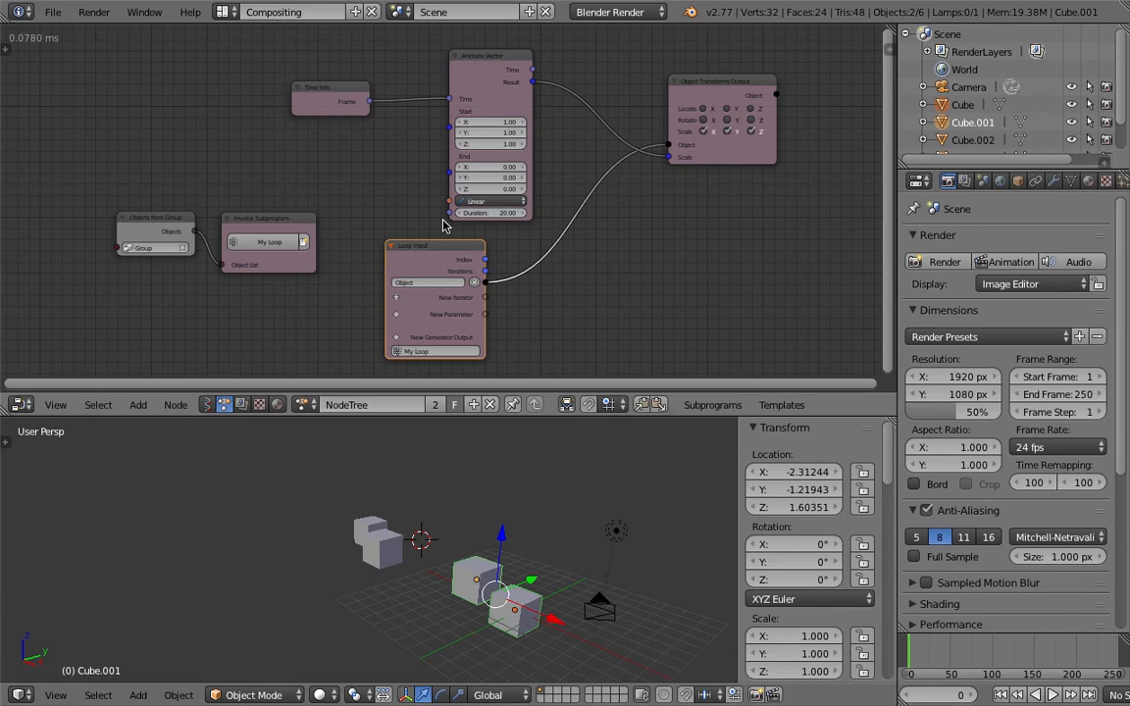
- Insert a Repeat Time node between Time Info and Animate Vector, and set its rate to 20
{"action": "left_click_drag", "start_coordinate": [318, 110], "coordinate": [194, 130]}
{"action": "key", "text": "shift+a"}
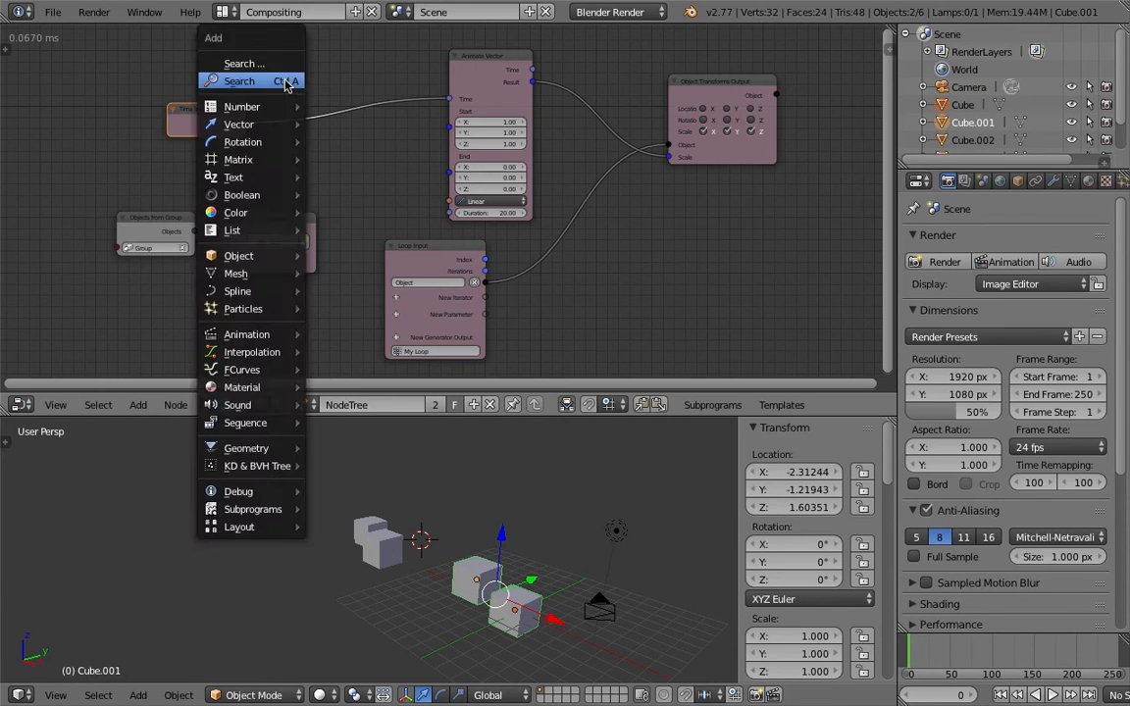
{"action": "left_click", "coordinate": [284, 80]}
{"action": "type", "text": "repe"}
{"action": "key", "text": "Return"}
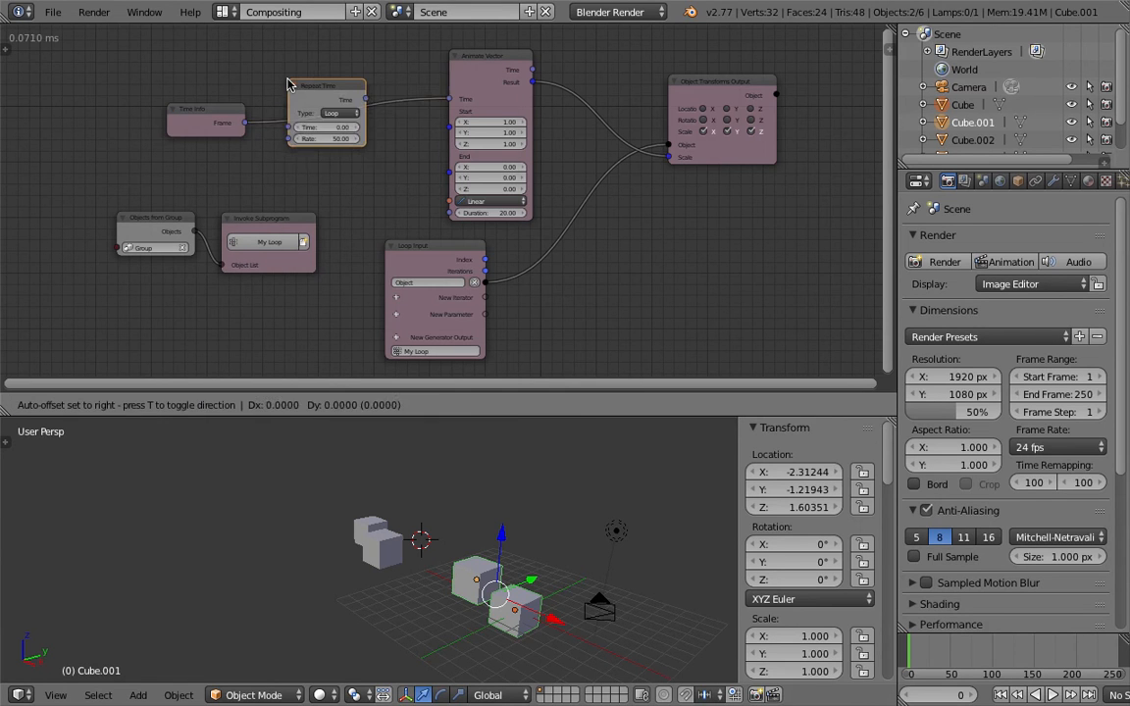
{"action": "left_click", "coordinate": [292, 78]}
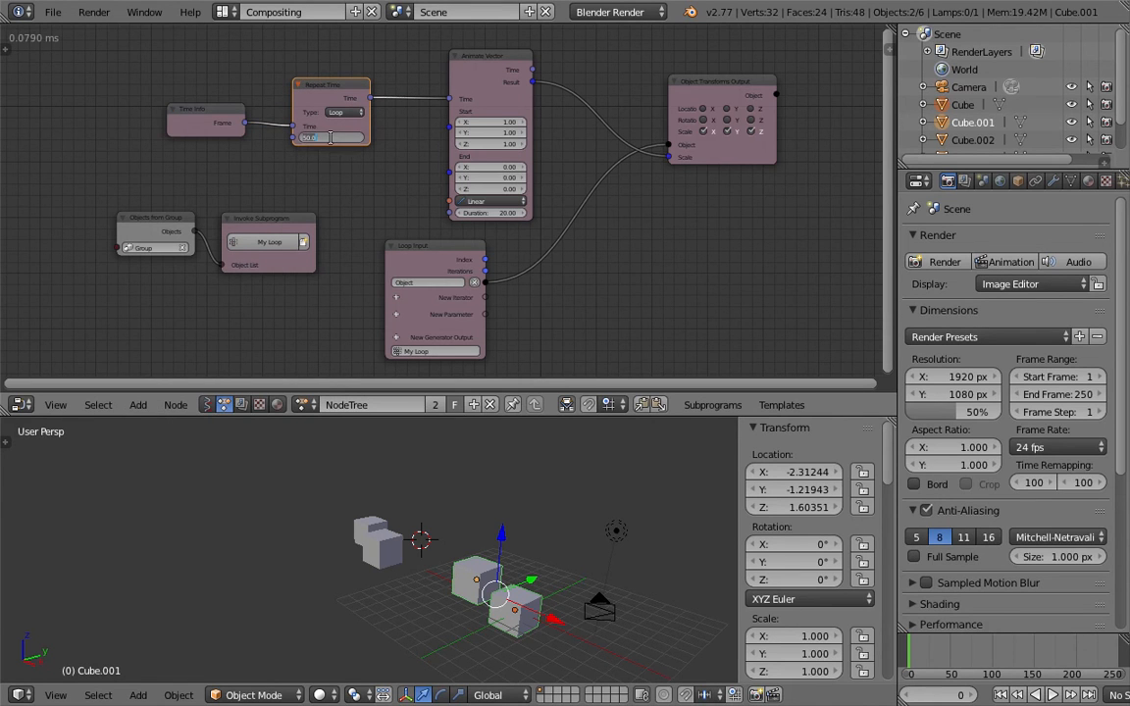
- Play and scrub the animation to examine the repeating scale effect on the grouped cubes
{"action": "key", "text": "alt+a"}
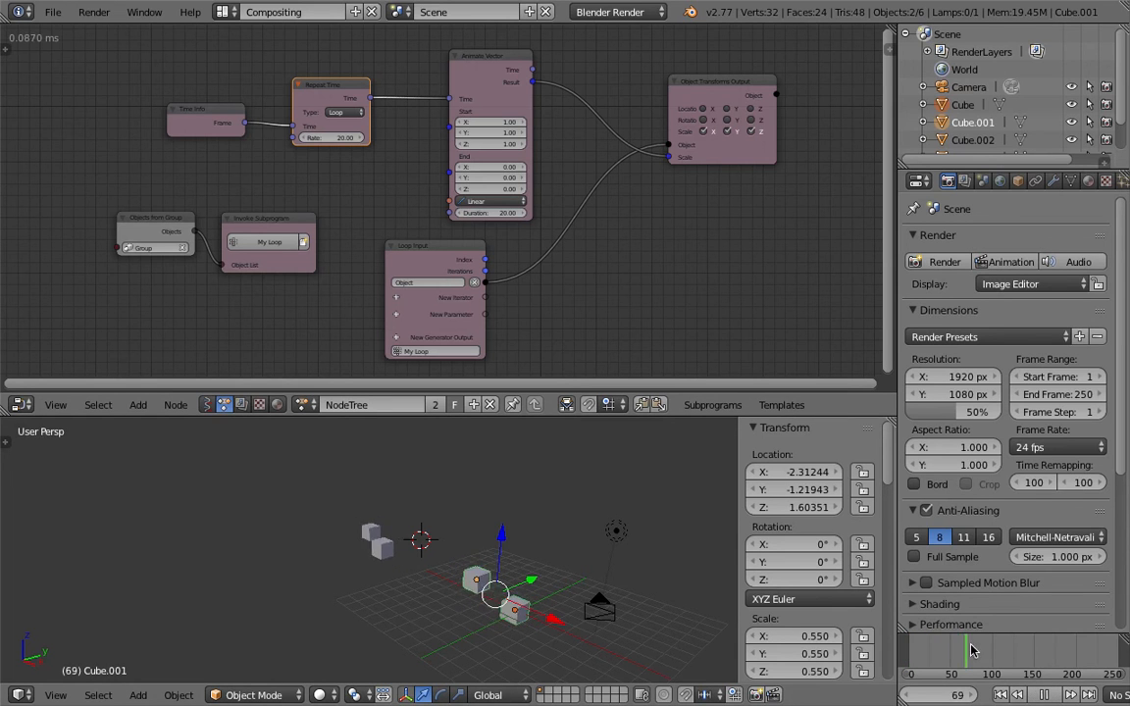
{"action": "key", "text": "alt+a"}
{"action": "left_click", "coordinate": [1052, 697]}
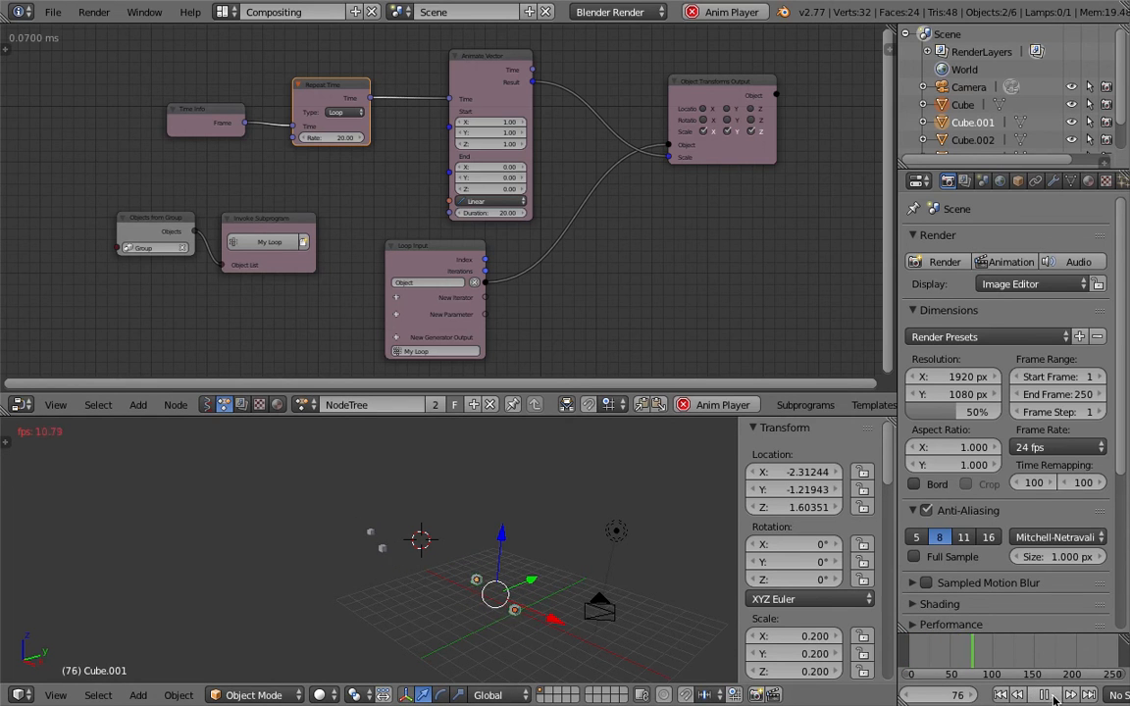
{"action": "middle_click_drag", "start_coordinate": [579, 571], "coordinate": [626, 558]}
{"action": "scroll", "coordinate": [626, 557], "scroll_direction": "up", "scroll_amount": 1}
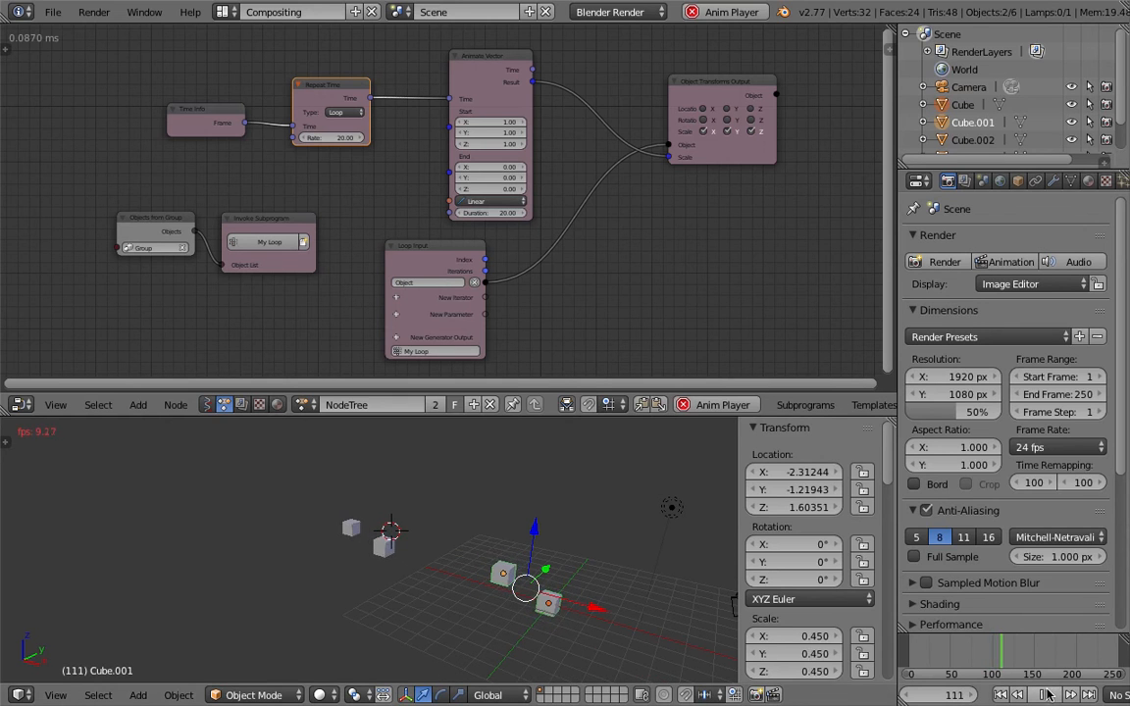
{"action": "key", "text": "alt+a"}
{"action": "mouse_move", "coordinate": [908, 653]}
{"action": "left_mouse_down"}
{"action": "mouse_move", "coordinate": [948, 656]}
{"action": "mouse_move", "coordinate": [908, 658]}
{"action": "left_mouse_up"}
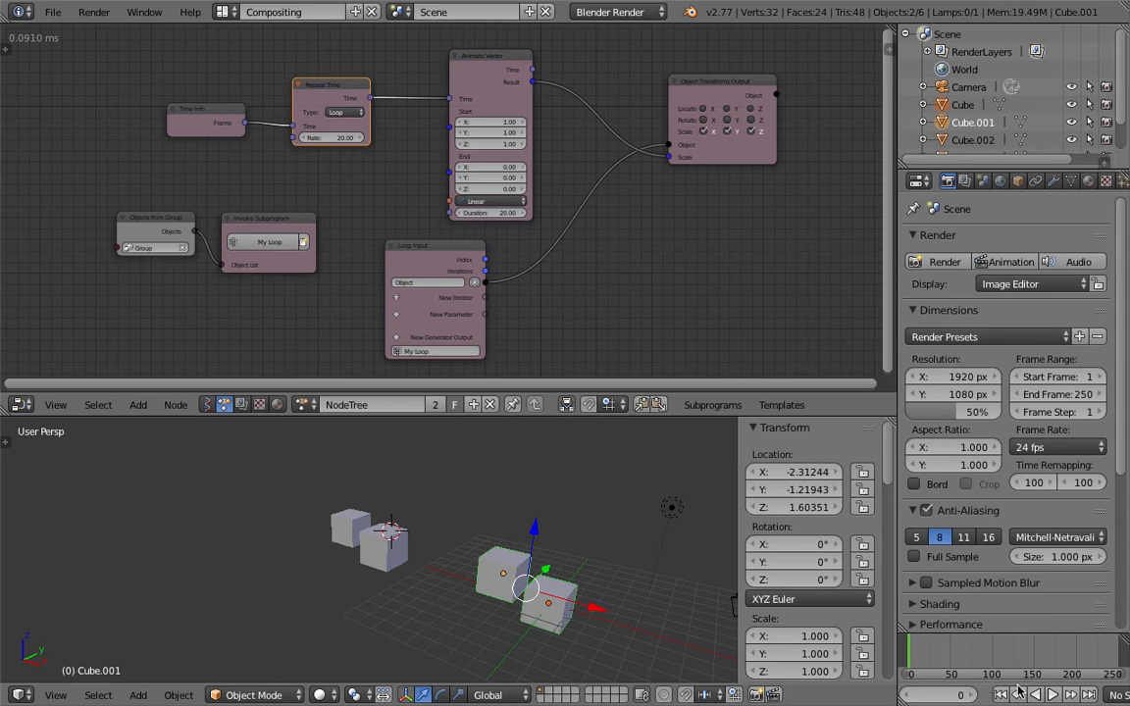
{"action": "left_click", "coordinate": [1051, 695]}
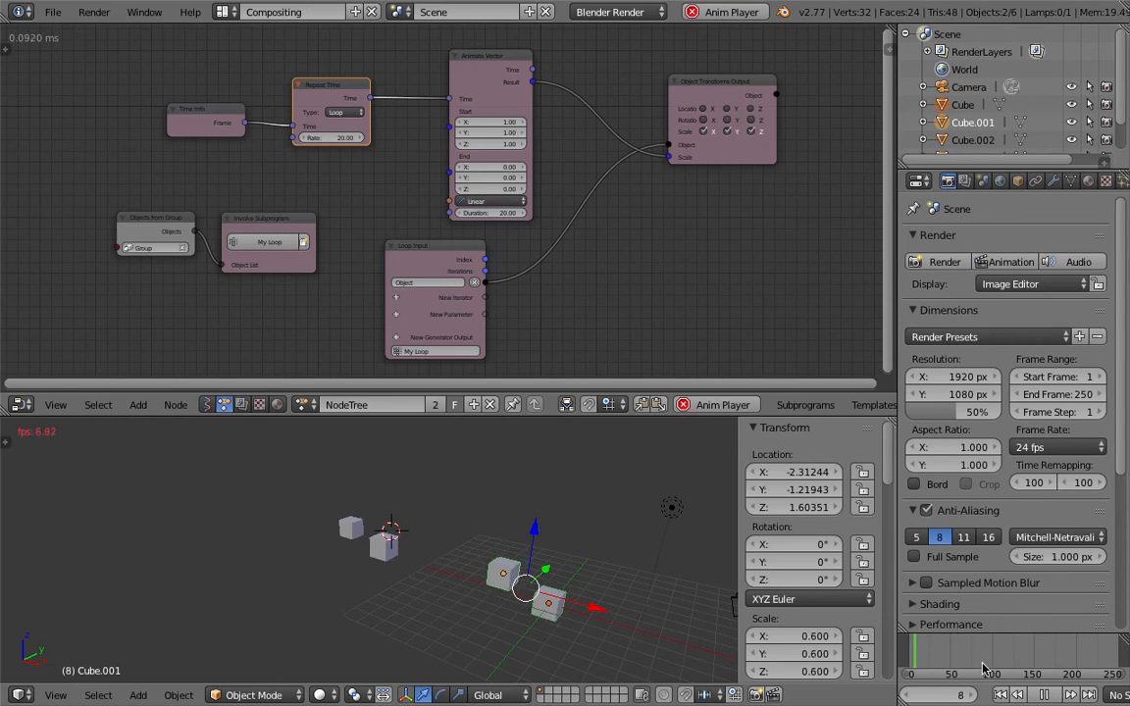
{"action": "mouse_move", "coordinate": [930, 654]}
{"action": "left_mouse_down"}
{"action": "mouse_move", "coordinate": [957, 654]}
{"action": "mouse_move", "coordinate": [919, 656]}
{"action": "left_mouse_up"}
{"action": "key", "text": "alt+a"}
- Save the scene as a blend file in the Desktop folder, picking AN_animation_004.blend for the file name
{"action": "left_click", "coordinate": [54, 13]}
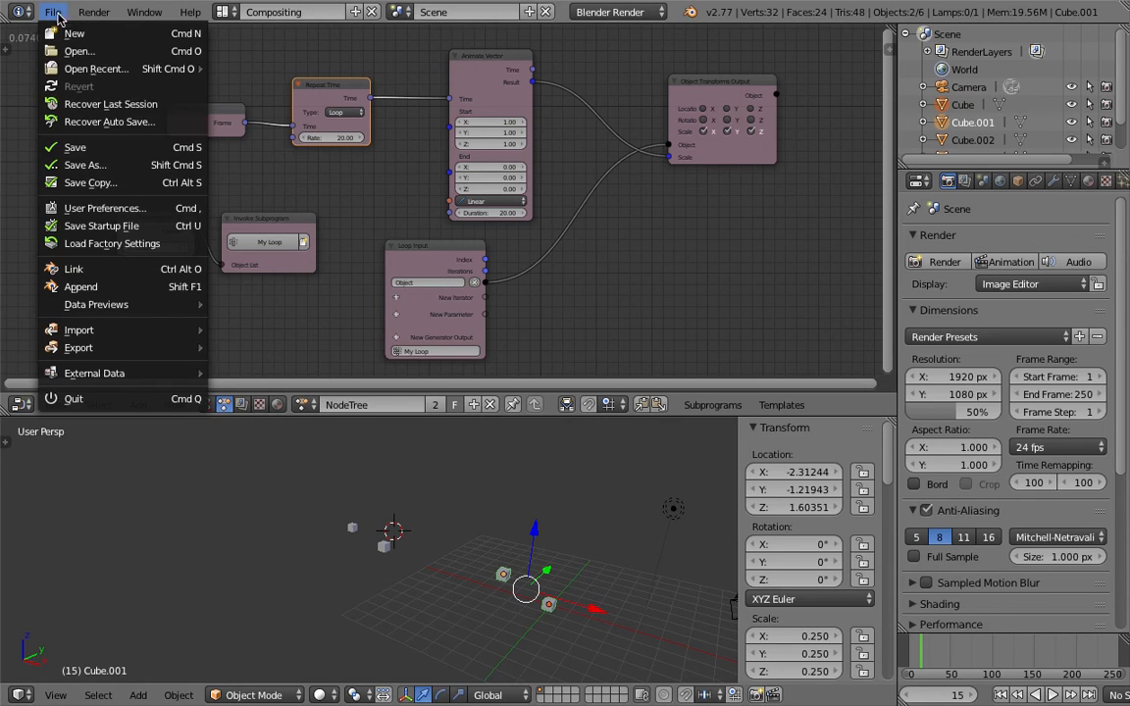
{"action": "left_click", "coordinate": [88, 165]}
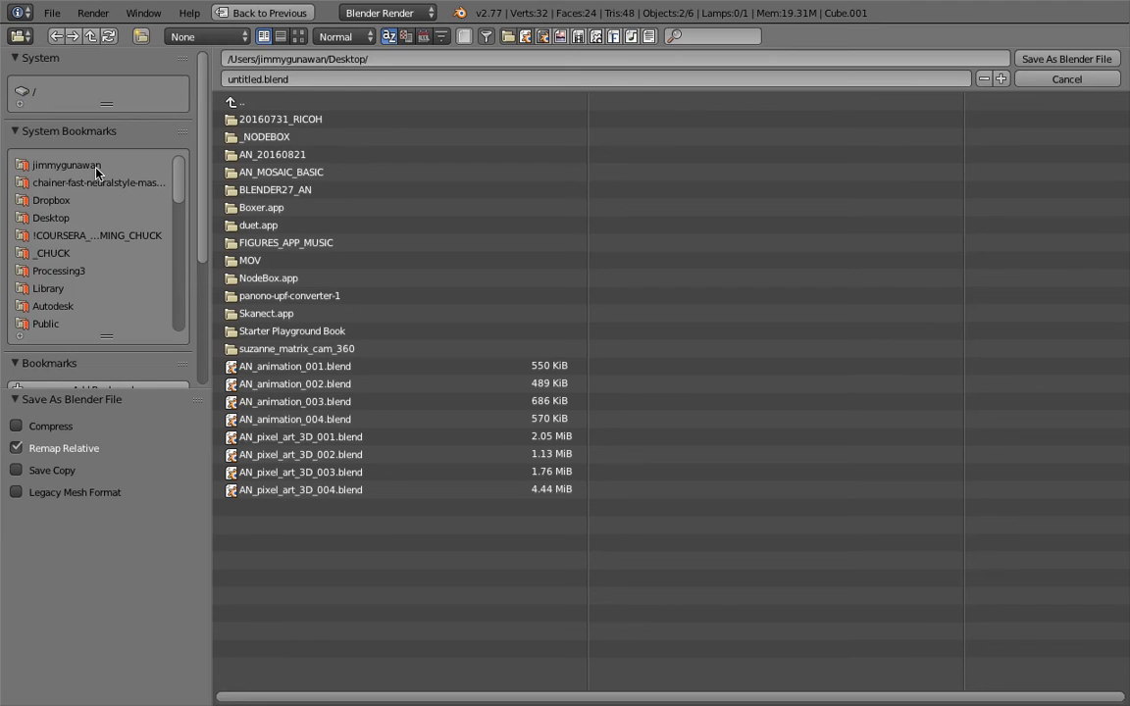
{"action": "left_click", "coordinate": [373, 419]}
{"action": "left_click", "coordinate": [1066, 59]}
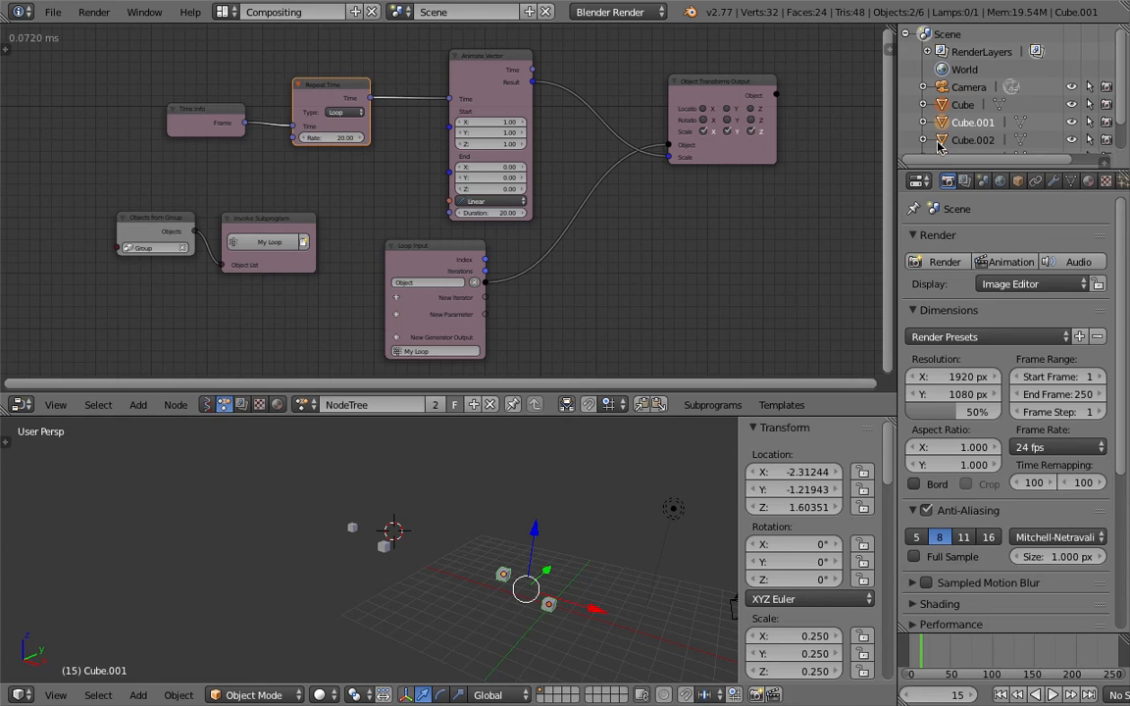
- Return the timeline to frame 0 and spread the Animate Vector, Repeat Time and Time Info nodes apart
{"action": "mouse_move", "coordinate": [911, 656]}
{"action": "left_mouse_down"}
{"action": "mouse_move", "coordinate": [922, 657]}
{"action": "mouse_move", "coordinate": [911, 656]}
{"action": "left_mouse_up"}
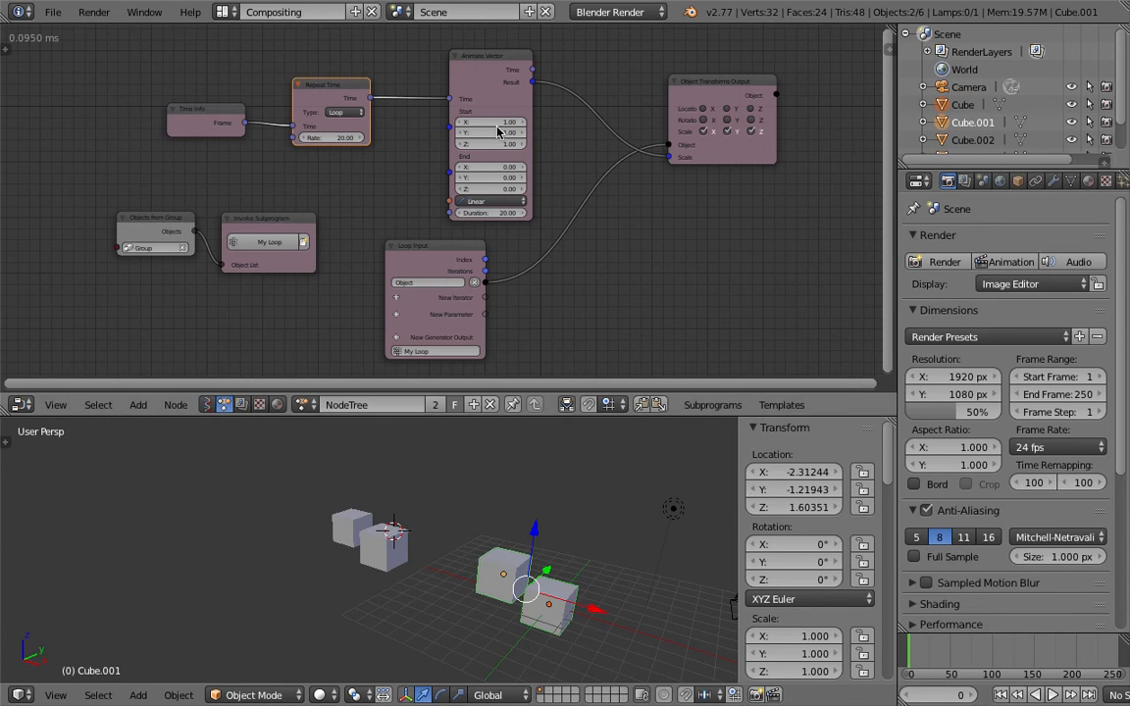
{"action": "left_click_drag", "start_coordinate": [513, 62], "coordinate": [541, 54]}
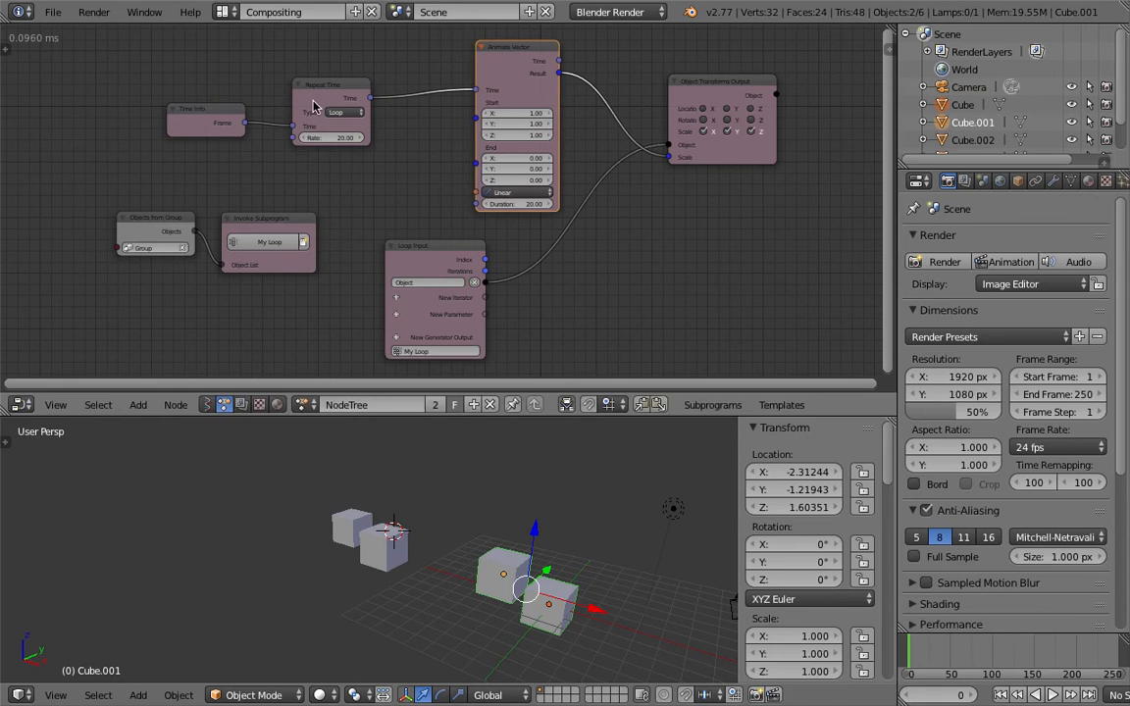
{"action": "left_click_drag", "start_coordinate": [324, 95], "coordinate": [331, 98]}
{"action": "left_click_drag", "start_coordinate": [211, 113], "coordinate": [163, 111]}
- Move the Objects from Group and Invoke Subprogram nodes together to the far left of the node tree
{"action": "scroll", "coordinate": [234, 108], "scroll_direction": "left", "scroll_amount": 1, "text": "ctrl"}
{"action": "scroll", "coordinate": [285, 215], "scroll_direction": "down", "scroll_amount": 2}
{"action": "middle_click_drag", "start_coordinate": [292, 215], "coordinate": [396, 207]}
{"action": "left_click", "coordinate": [294, 216]}
{"action": "left_click", "coordinate": [361, 208], "text": "shift"}
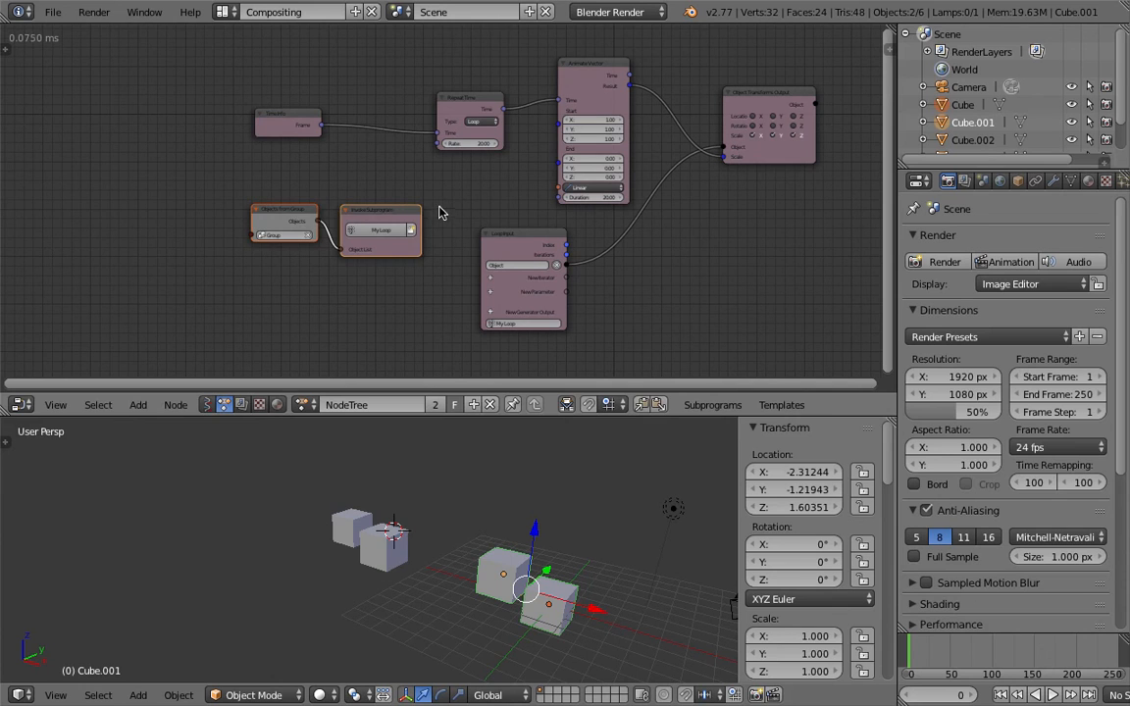
{"action": "key", "text": "g"}
{"action": "left_click", "coordinate": [189, 185]}
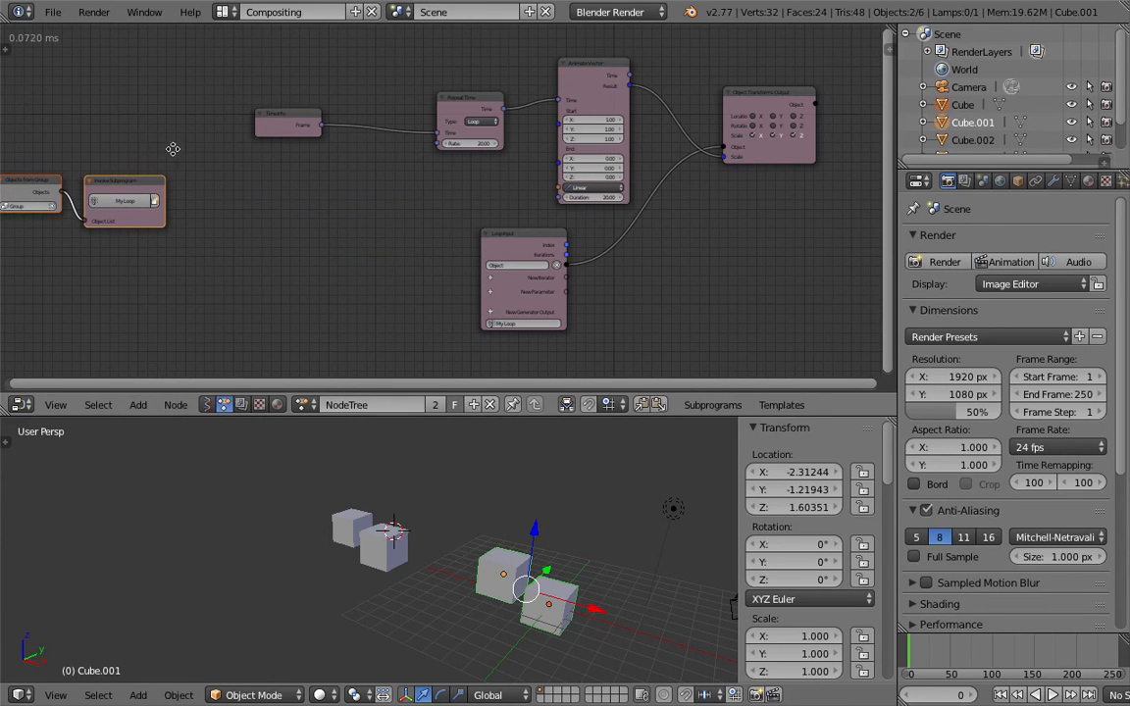
{"action": "middle_click_drag", "start_coordinate": [172, 148], "coordinate": [214, 146]}
- Reposition Loop Input directly below Animate Vector and shift Repeat Time and Time Info closer to Animate Vector
{"action": "left_click_drag", "start_coordinate": [548, 232], "coordinate": [624, 229]}
{"action": "scroll", "coordinate": [477, 131], "scroll_direction": "up", "scroll_amount": 2}
{"action": "left_click_drag", "start_coordinate": [462, 93], "coordinate": [485, 104]}
{"action": "left_click_drag", "start_coordinate": [260, 110], "coordinate": [356, 121]}
- Add a Delay Time node below the Time Info and Repeat Time nodes
{"action": "key", "text": "shift+a"}
{"action": "left_click", "coordinate": [362, 202]}
{"action": "type", "text": "delay"}
{"action": "key", "text": "Return"}
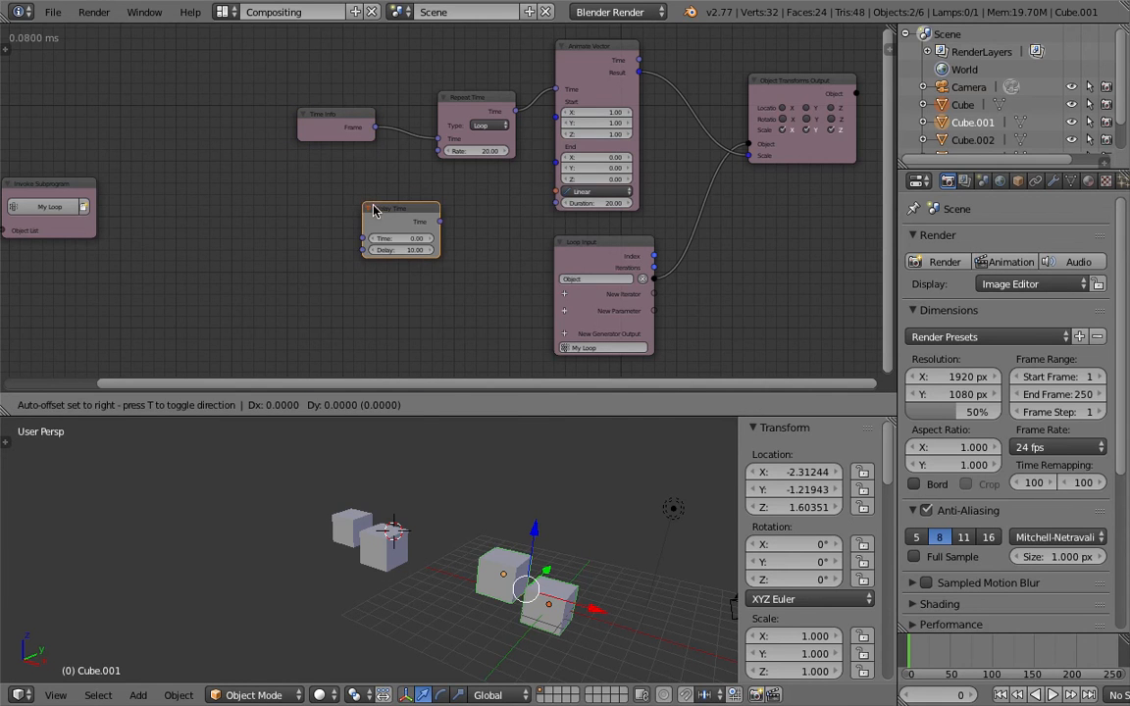
{"action": "left_click", "coordinate": [388, 214]}
- Space out the time chain by moving Time Info left and Object Transforms Output and Animate Vector right
{"action": "left_click_drag", "start_coordinate": [359, 137], "coordinate": [306, 155]}
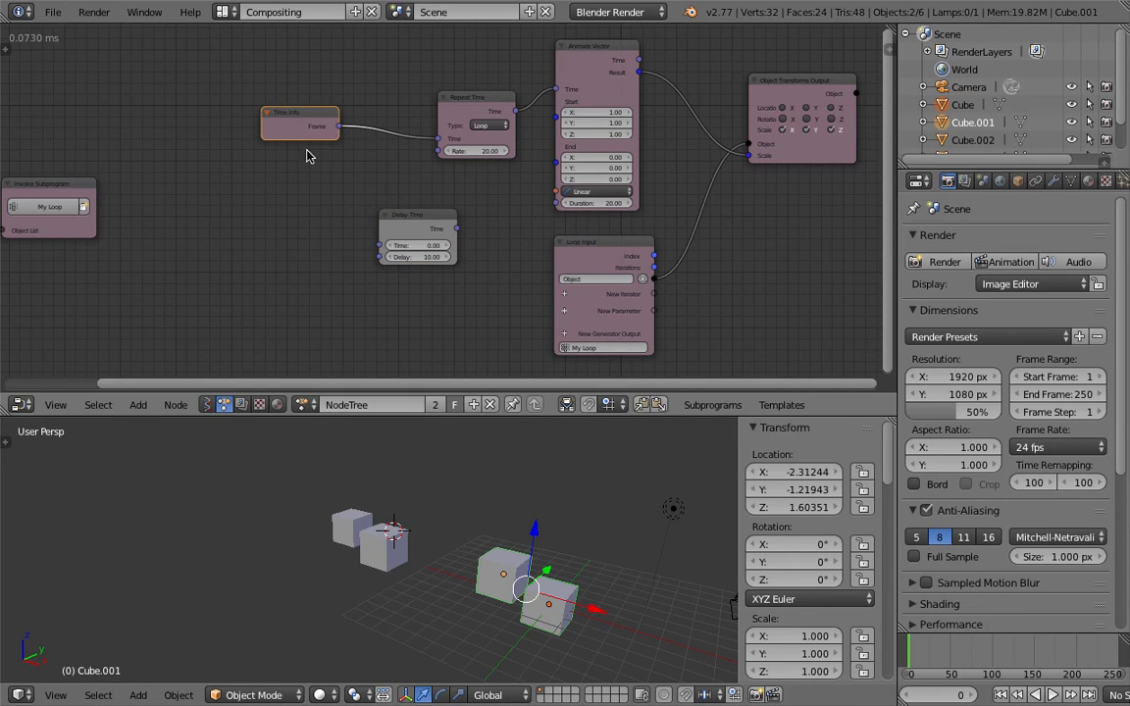
{"action": "middle_click_drag", "start_coordinate": [407, 205], "coordinate": [181, 207]}
{"action": "left_click_drag", "start_coordinate": [574, 84], "coordinate": [686, 82]}
{"action": "left_click_drag", "start_coordinate": [397, 44], "coordinate": [458, 45]}
- Arrange Loop Input below Repeat Time with Delay Time to its right, and shift Repeat Time down and left
{"action": "left_click_drag", "start_coordinate": [384, 242], "coordinate": [282, 257]}
{"action": "left_click_drag", "start_coordinate": [247, 213], "coordinate": [604, 287]}
{"action": "left_click_drag", "start_coordinate": [294, 252], "coordinate": [276, 232]}
{"action": "middle_click_drag", "start_coordinate": [296, 213], "coordinate": [347, 209]}
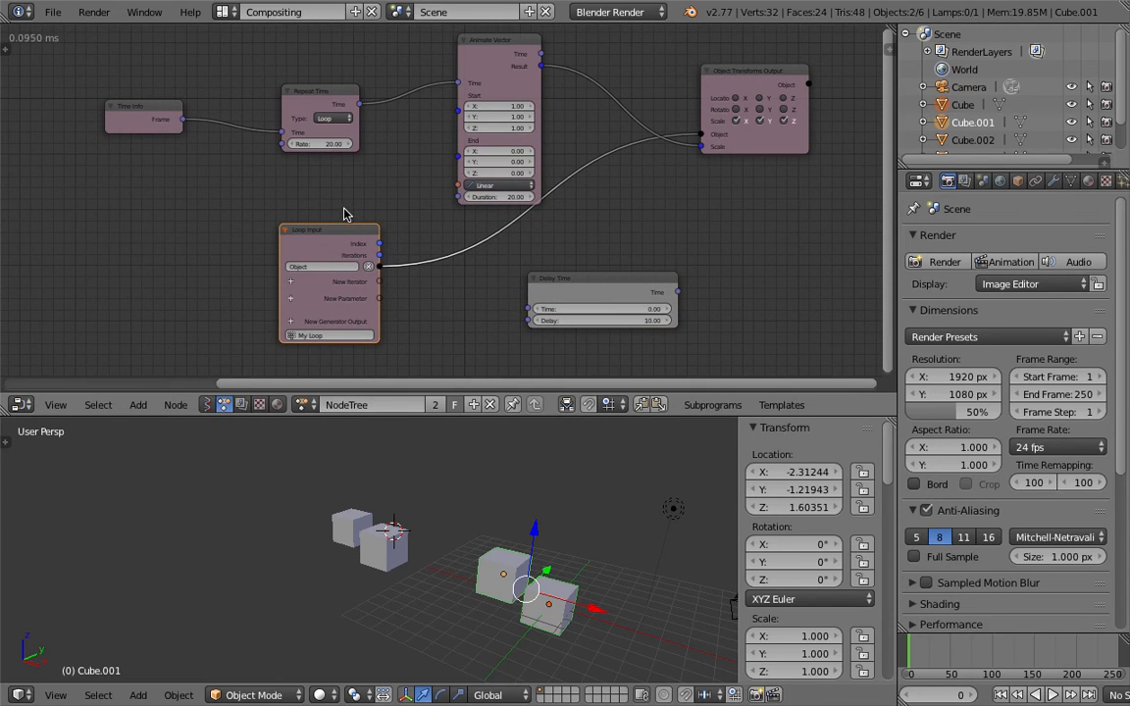
{"action": "left_click_drag", "start_coordinate": [565, 287], "coordinate": [499, 311]}
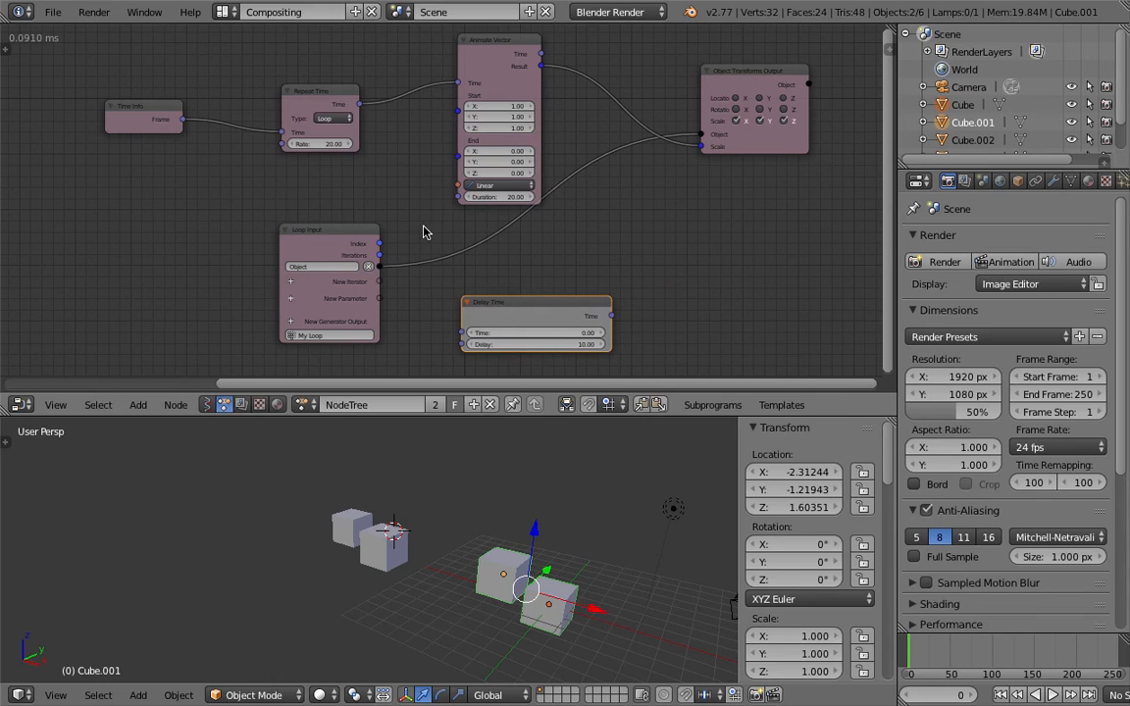
{"action": "left_click", "coordinate": [321, 110]}
{"action": "left_click_drag", "start_coordinate": [321, 110], "coordinate": [286, 123]}
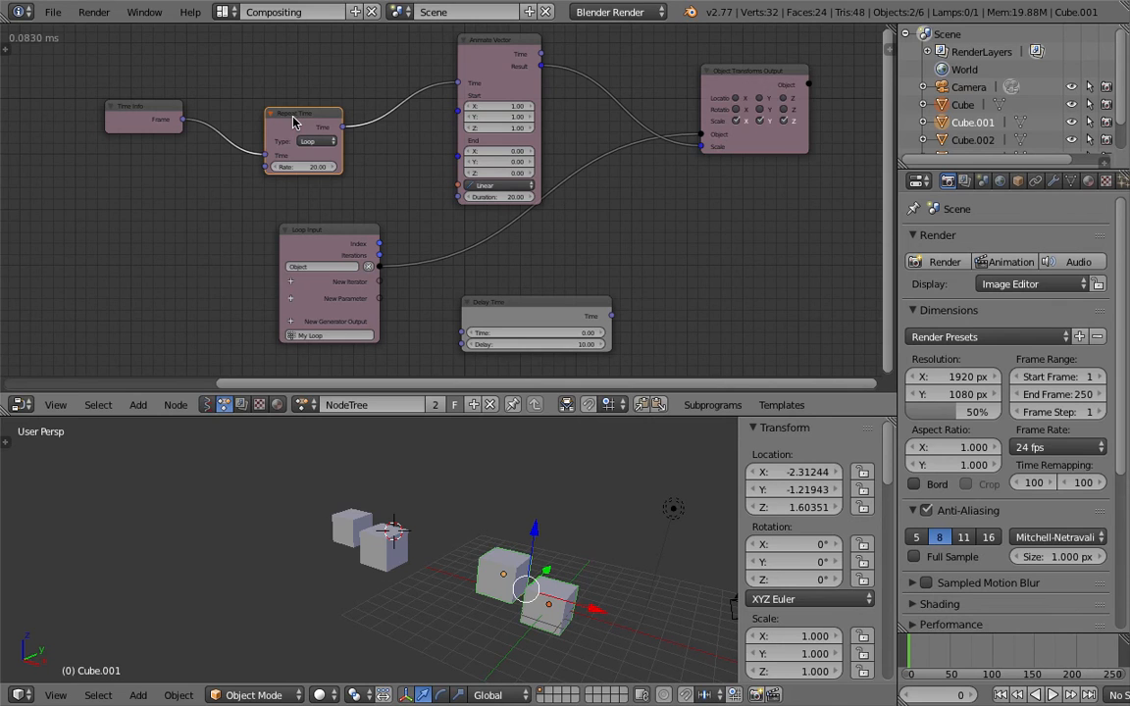
- Move the Repeat Time and Time Info nodes further left, placing them close together
{"action": "left_click_drag", "start_coordinate": [268, 117], "coordinate": [214, 119]}
{"action": "left_click_drag", "start_coordinate": [148, 108], "coordinate": [106, 109]}
{"action": "left_click_drag", "start_coordinate": [210, 122], "coordinate": [183, 128]}
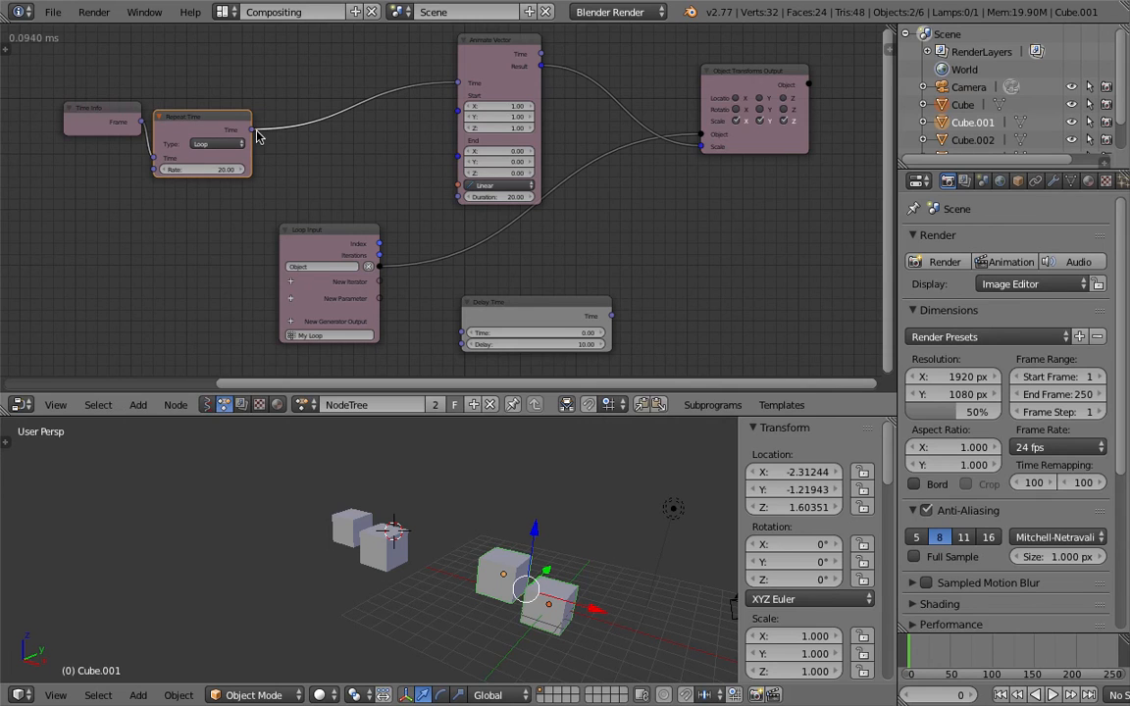
- Link Repeat Time's output to Delay Time's Time input and Loop Input's Index to its Delay input, and test the playback
{"action": "left_click_drag", "start_coordinate": [252, 130], "coordinate": [571, 335]}
{"action": "left_click_drag", "start_coordinate": [383, 247], "coordinate": [387, 252]}
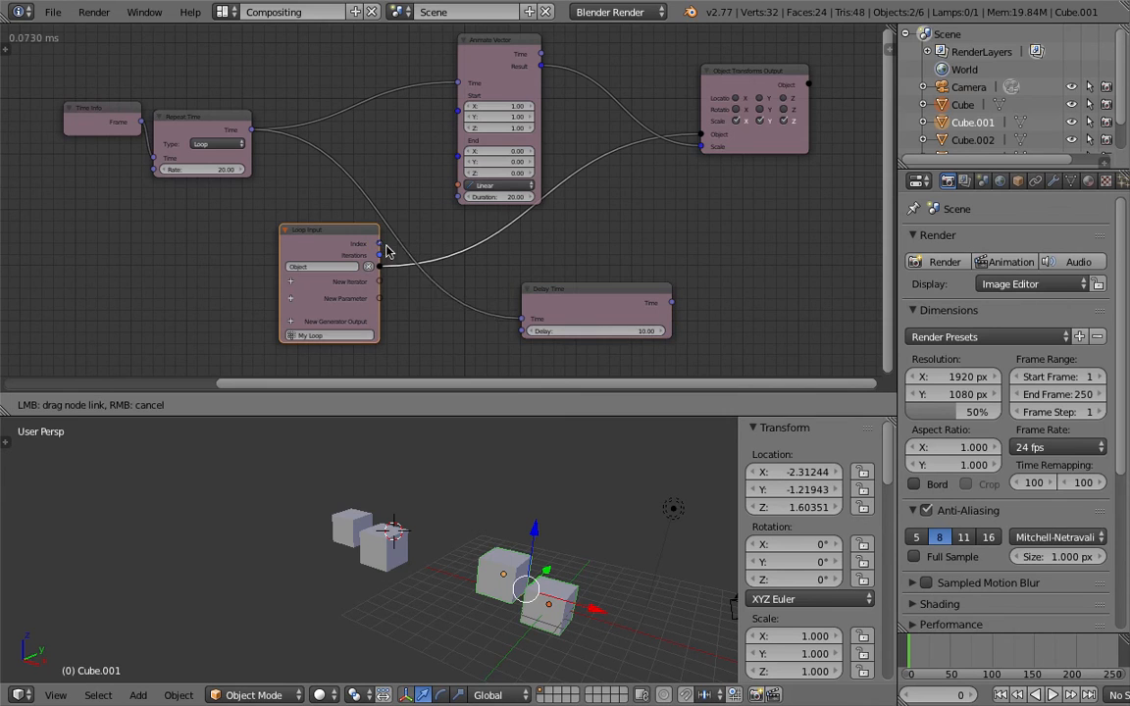
{"action": "left_click_drag", "start_coordinate": [442, 291], "coordinate": [525, 330]}
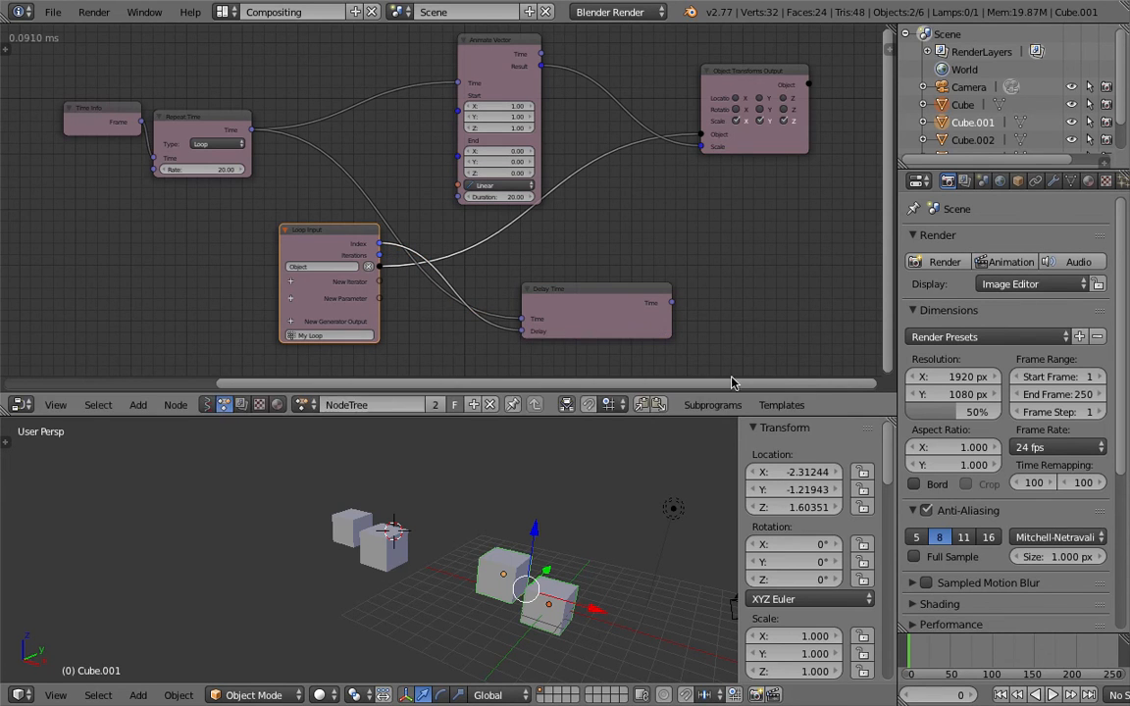
{"action": "key", "text": "alt+a"}
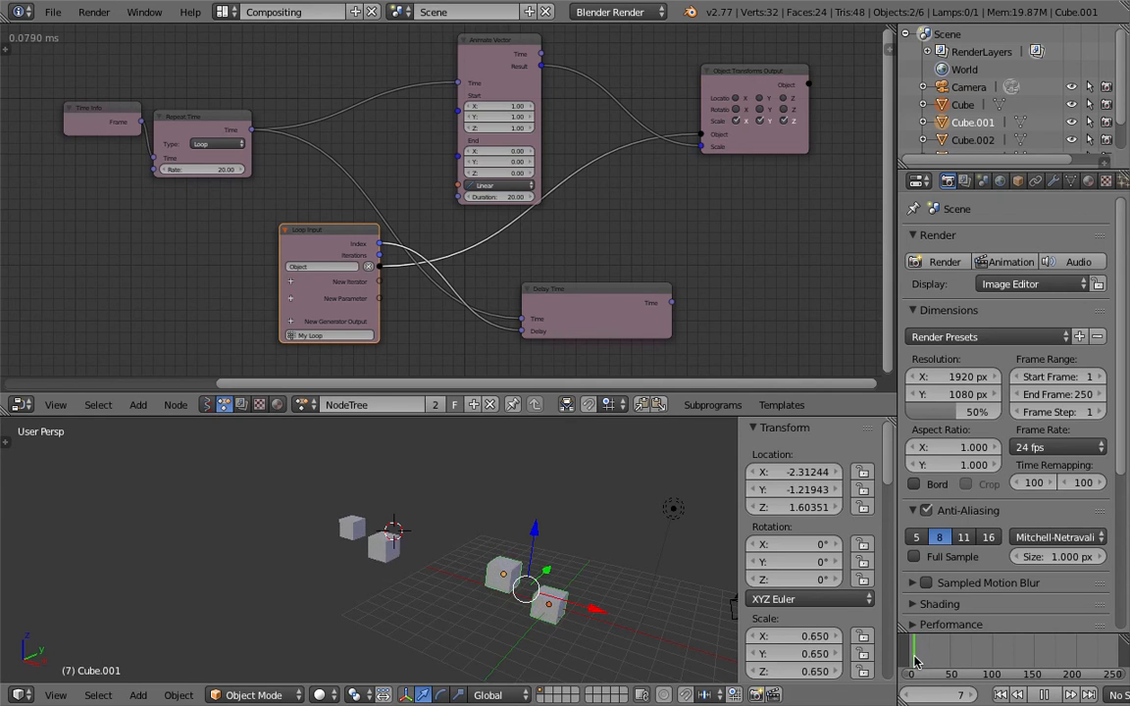
{"action": "left_click_drag", "start_coordinate": [923, 664], "coordinate": [916, 663]}
{"action": "scroll", "coordinate": [490, 326], "scroll_direction": "down", "scroll_amount": 2, "text": "shift"}
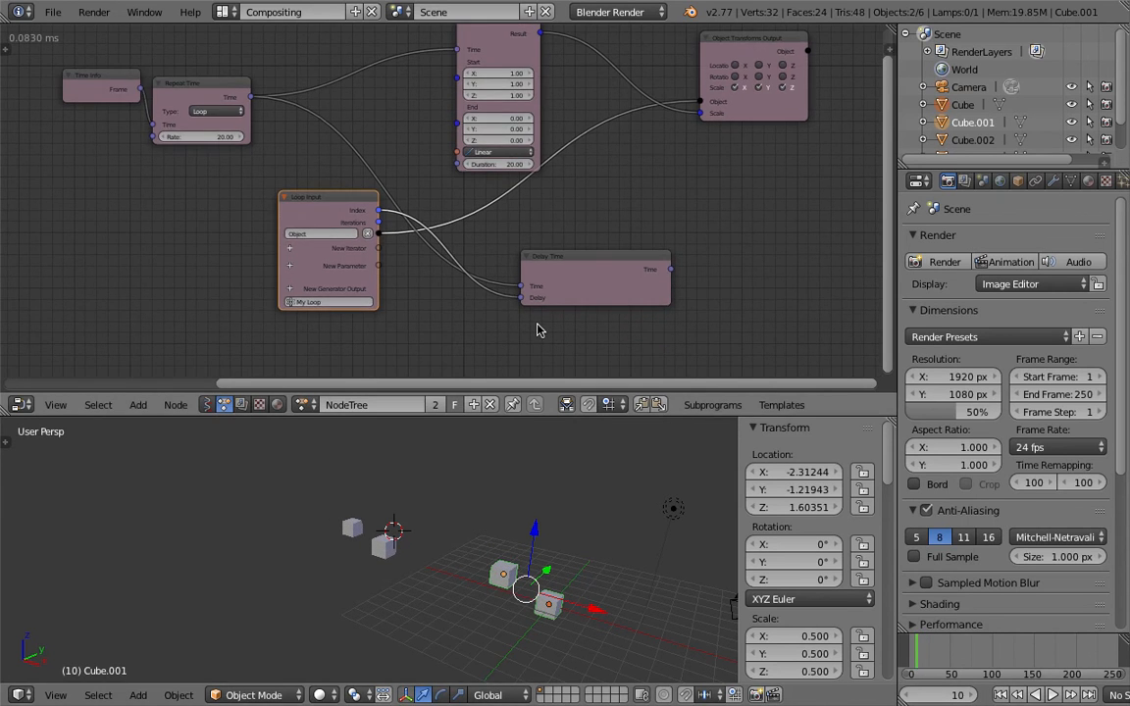
{"action": "key", "text": "shift+a"}
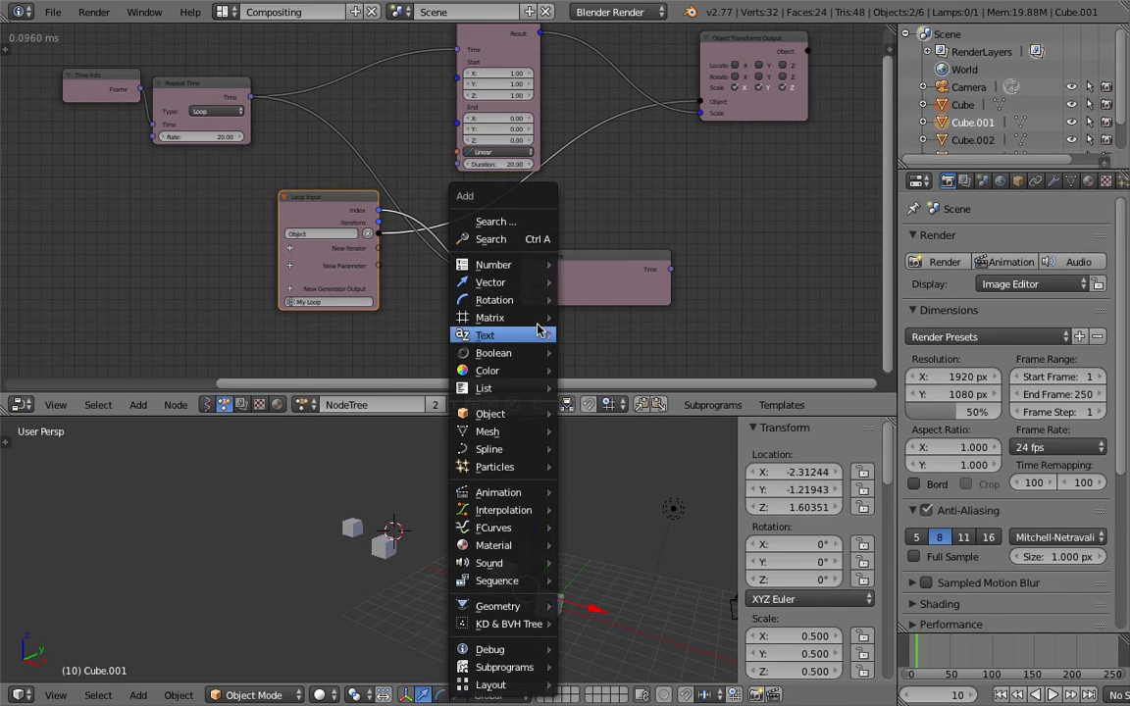
{"action": "left_click", "coordinate": [529, 239]}
{"action": "type", "text": "math"}
{"action": "key", "text": "Return"}
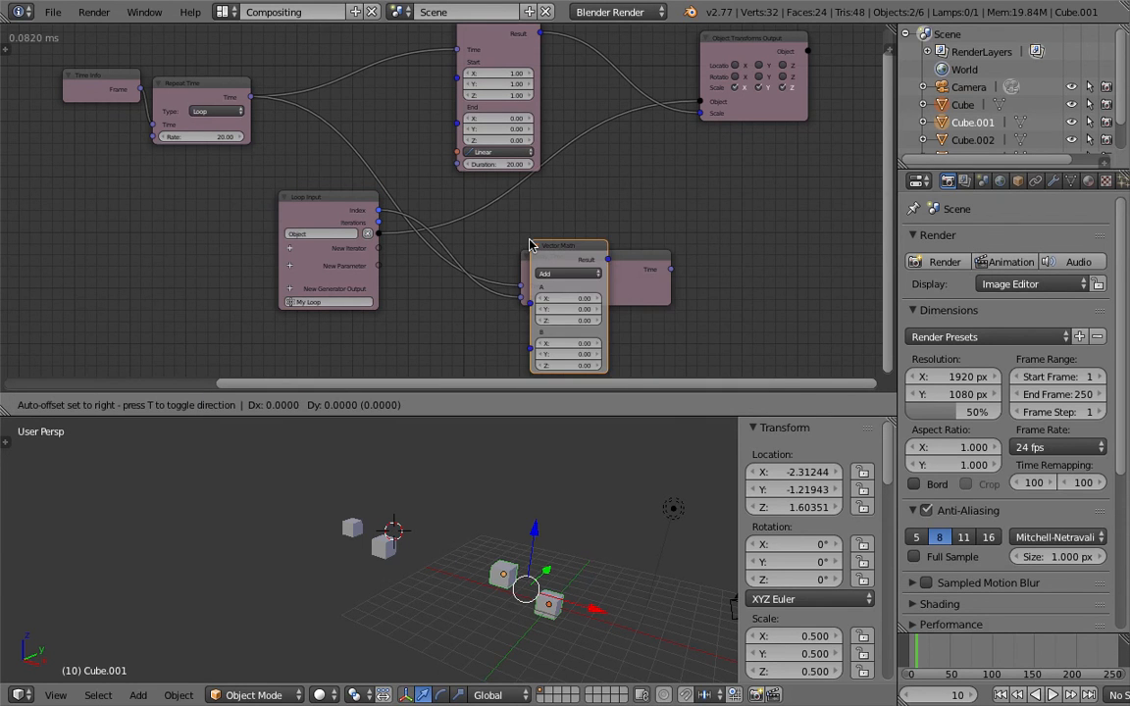
{"action": "left_click", "coordinate": [817, 177]}
{"action": "key", "text": "x"}
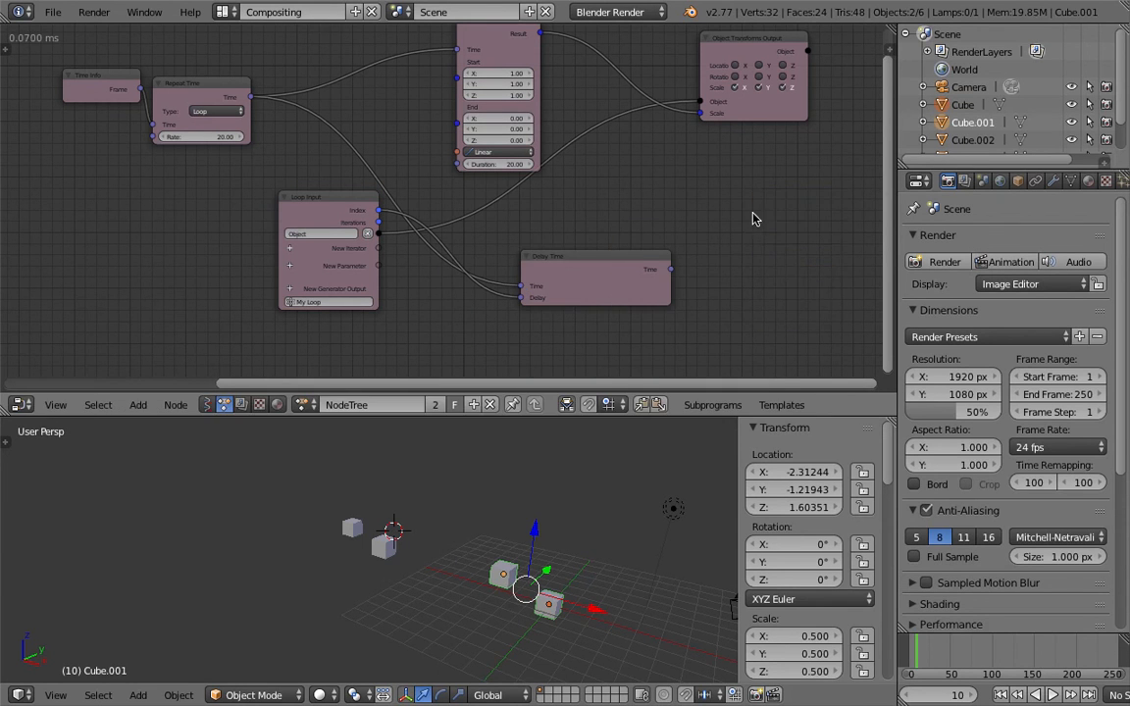
- Insert a Multiply Math node between Loop Input's Index and Delay Time's Delay input, with B set to 5
{"action": "key", "text": "shift+a"}
{"action": "left_click", "coordinate": [753, 216]}
{"action": "type", "text": "math"}
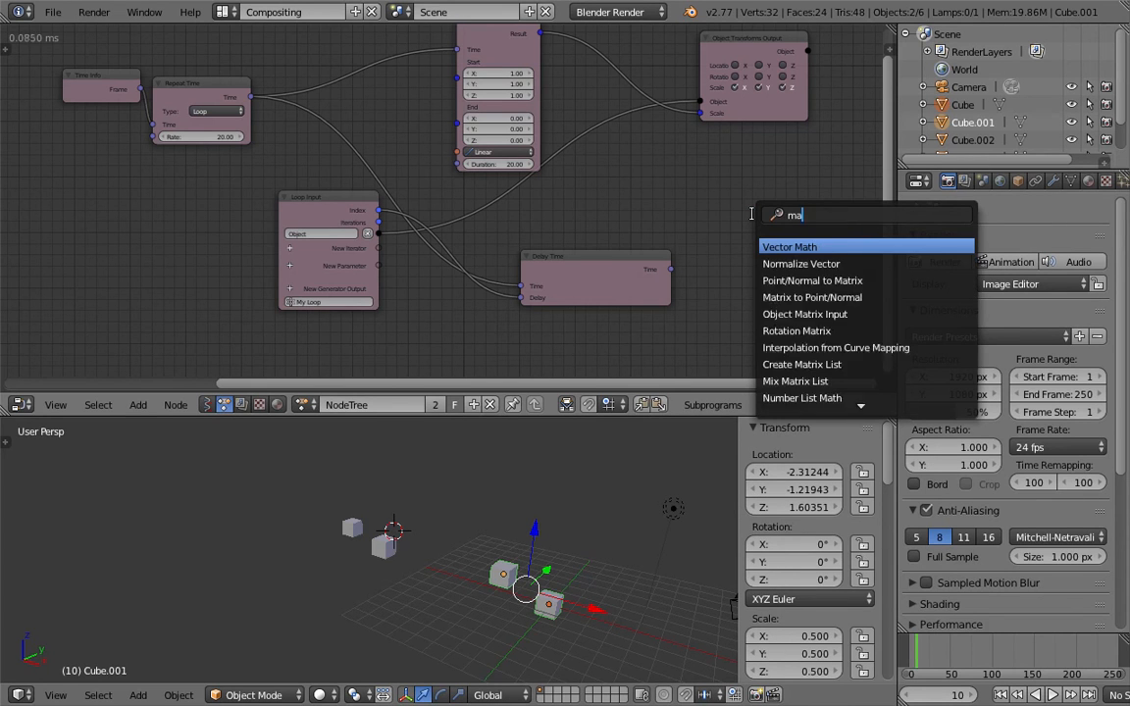
{"action": "key", "text": "Down"}
{"action": "key", "text": "Down"}
{"action": "key", "text": "Down"}
{"action": "key", "text": "Down"}
{"action": "key", "text": "Down"}
{"action": "key", "text": "Return"}
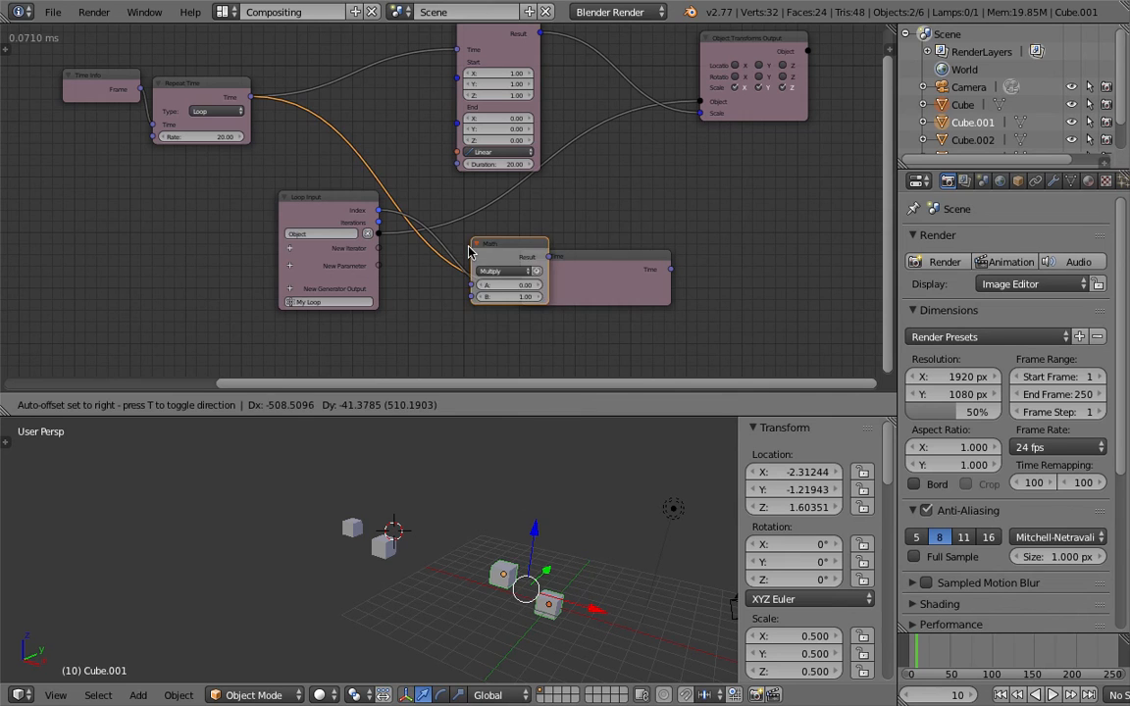
{"action": "left_click", "coordinate": [438, 292]}
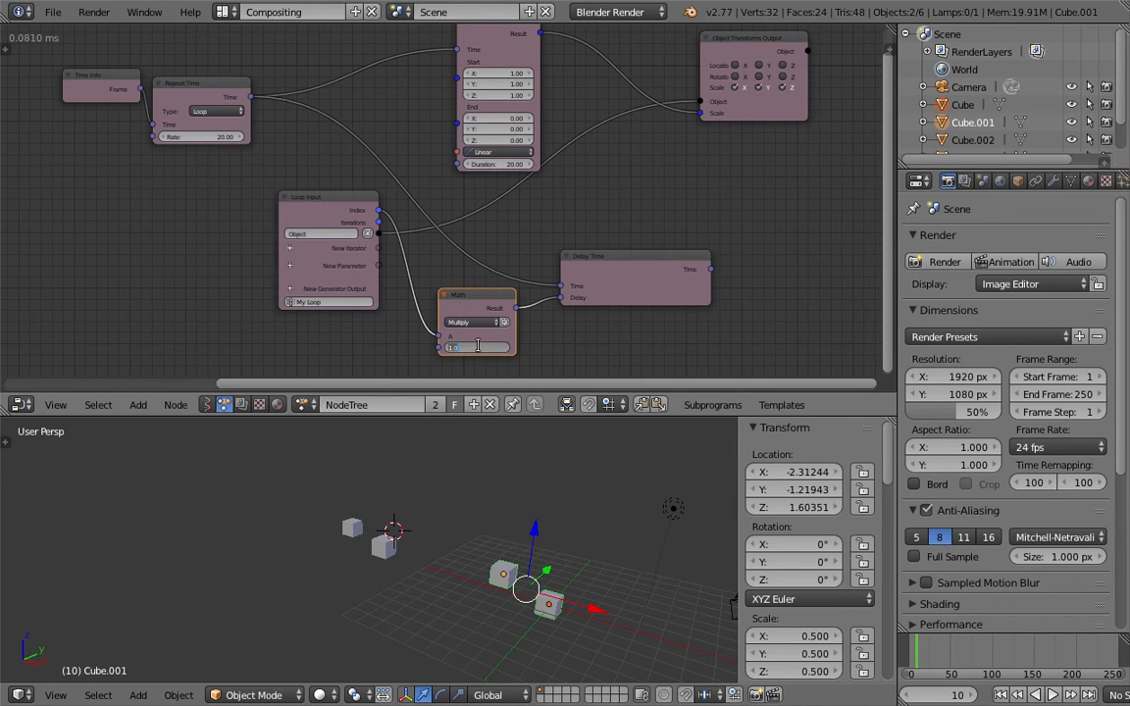
- Link Delay Time's Time output to Animate Vector's Time input and play the animation from the start
{"action": "mouse_move", "coordinate": [910, 660]}
{"action": "left_mouse_down"}
{"action": "mouse_move", "coordinate": [926, 660]}
{"action": "mouse_move", "coordinate": [914, 659]}
{"action": "left_mouse_up"}
{"action": "left_click_drag", "start_coordinate": [710, 269], "coordinate": [458, 50]}
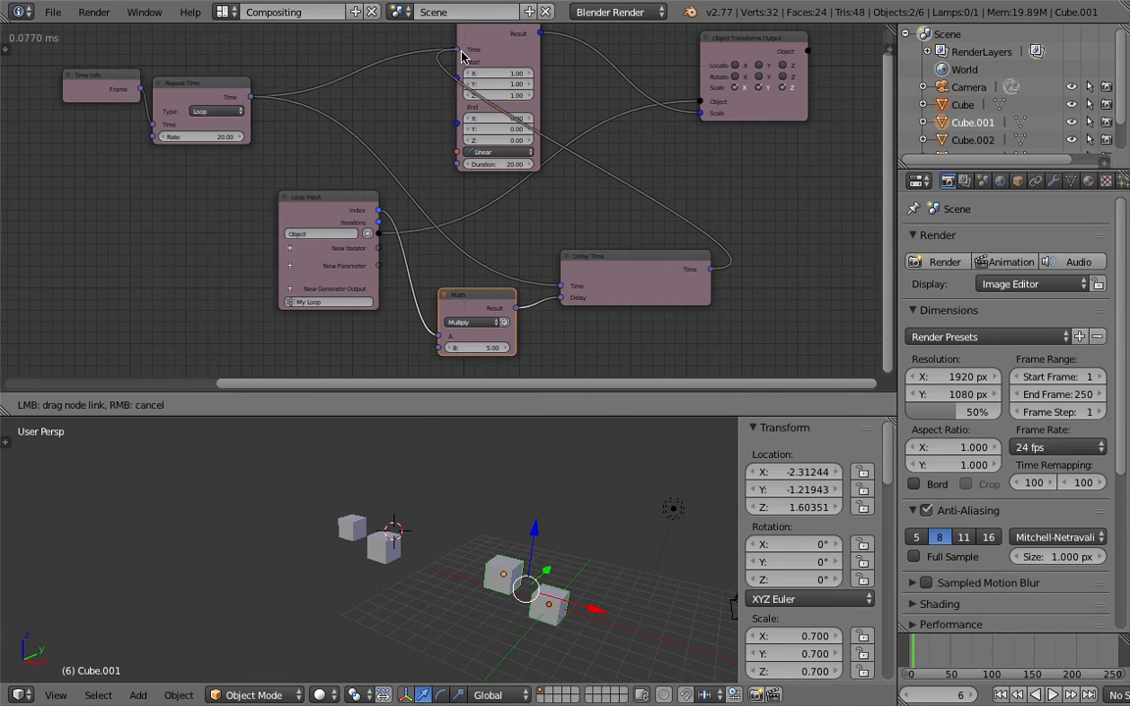
{"action": "key", "text": "alt+a"}
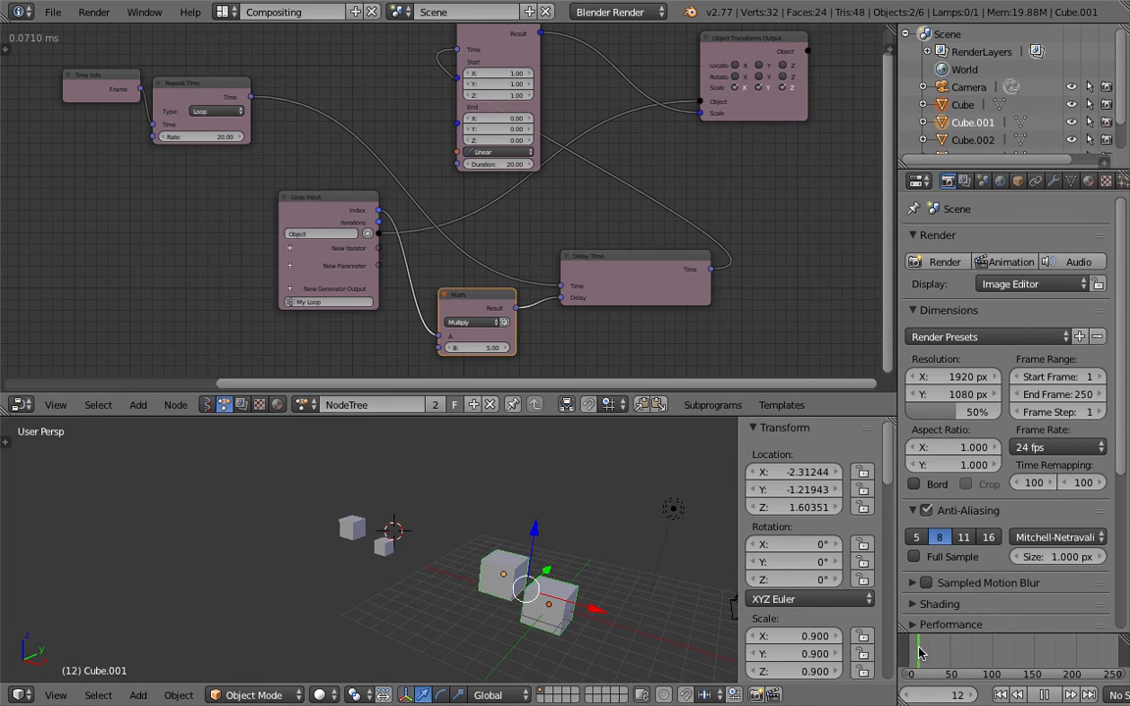
{"action": "left_click", "coordinate": [1000, 694]}
{"action": "left_click", "coordinate": [1052, 694]}
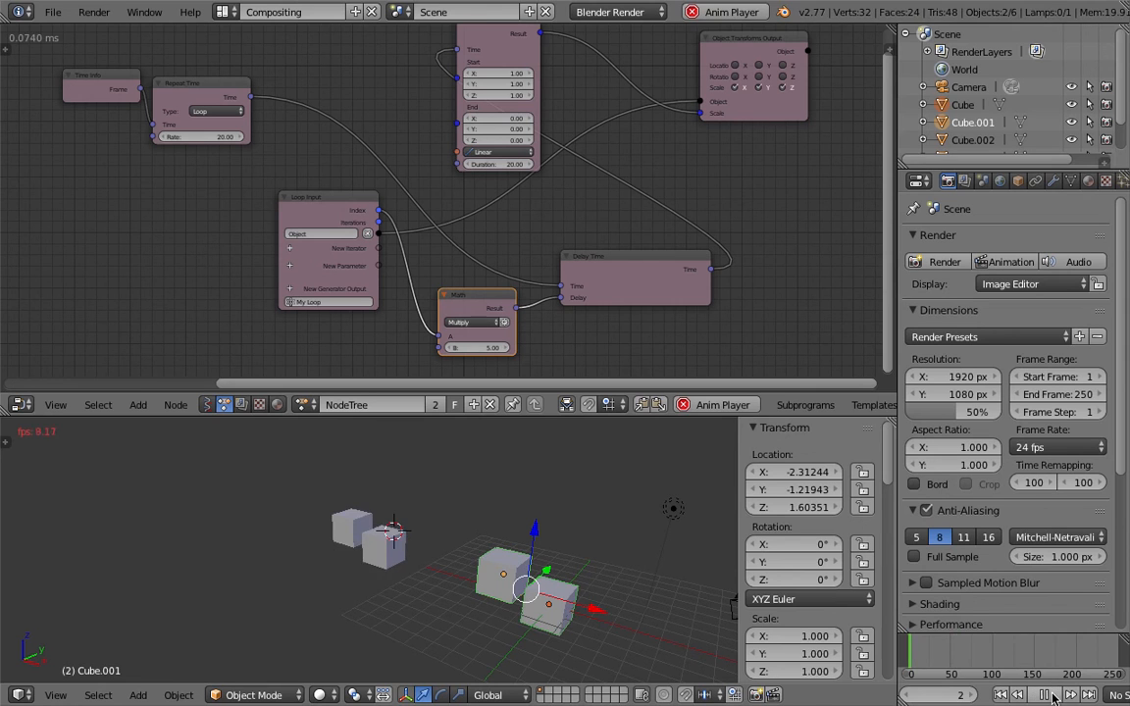
- Delete the Repeat Time node, link Time Info's Frame directly to Delay Time's Time input, and place Time Info beside Delay Time
{"action": "left_click", "coordinate": [197, 136]}
{"action": "left_click", "coordinate": [205, 87]}
{"action": "left_click", "coordinate": [205, 86]}
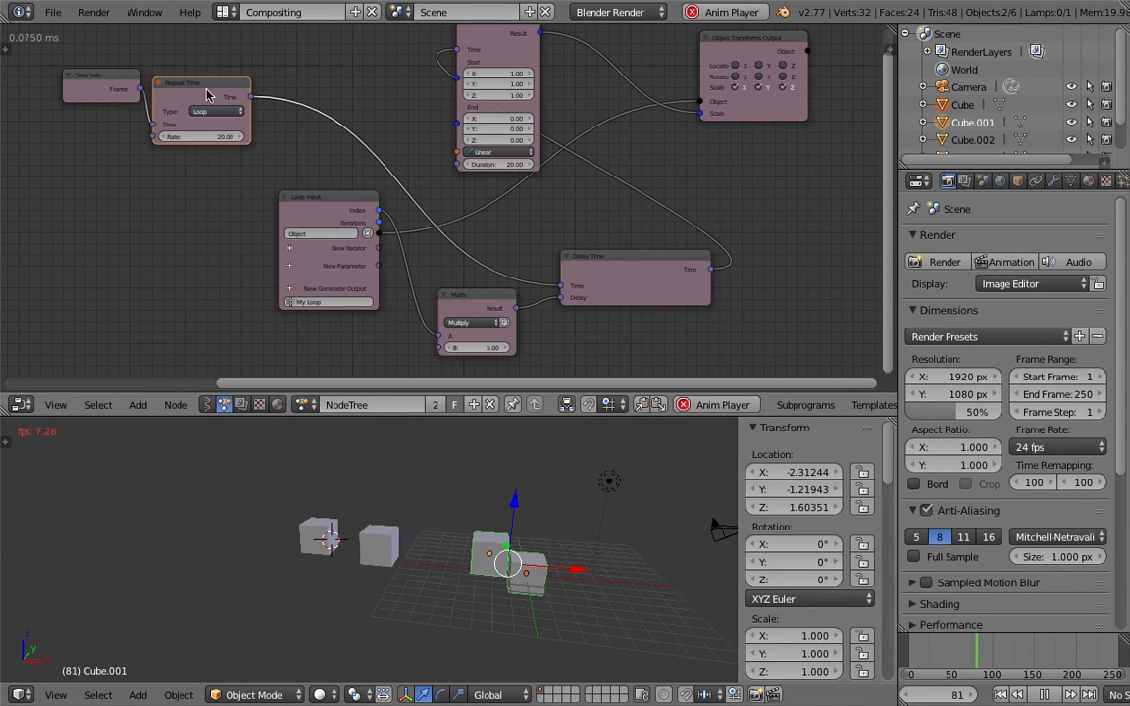
{"action": "key", "text": "x"}
{"action": "left_click_drag", "start_coordinate": [140, 89], "coordinate": [562, 285]}
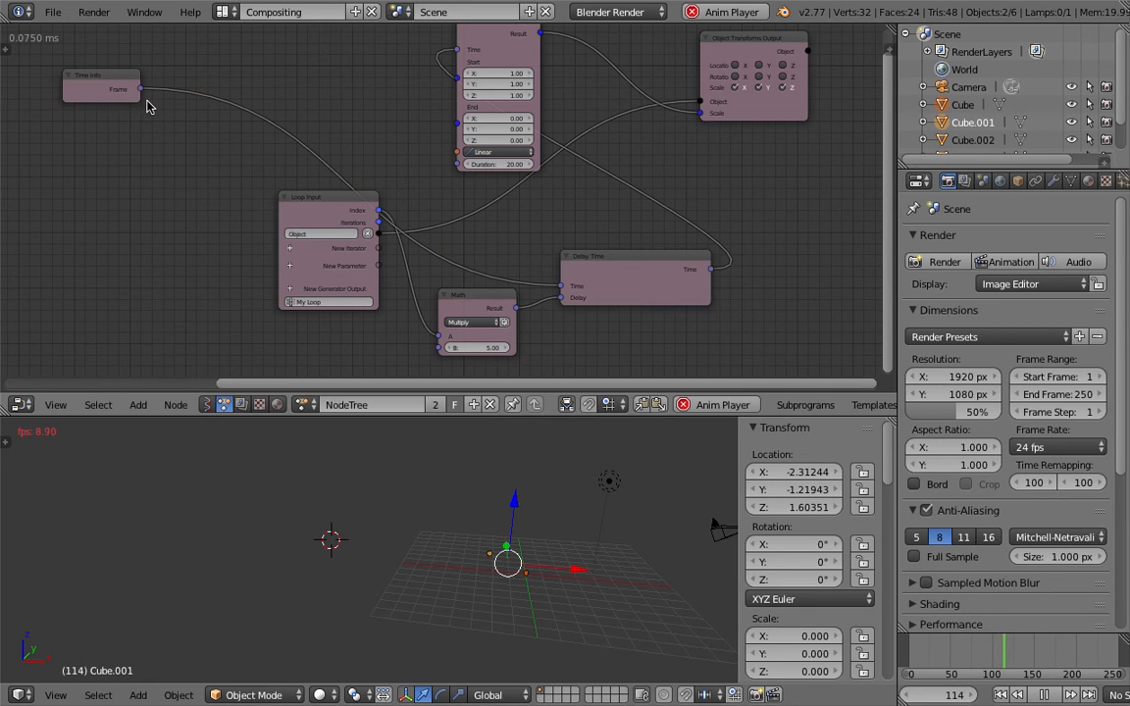
{"action": "left_click_drag", "start_coordinate": [127, 85], "coordinate": [530, 247]}
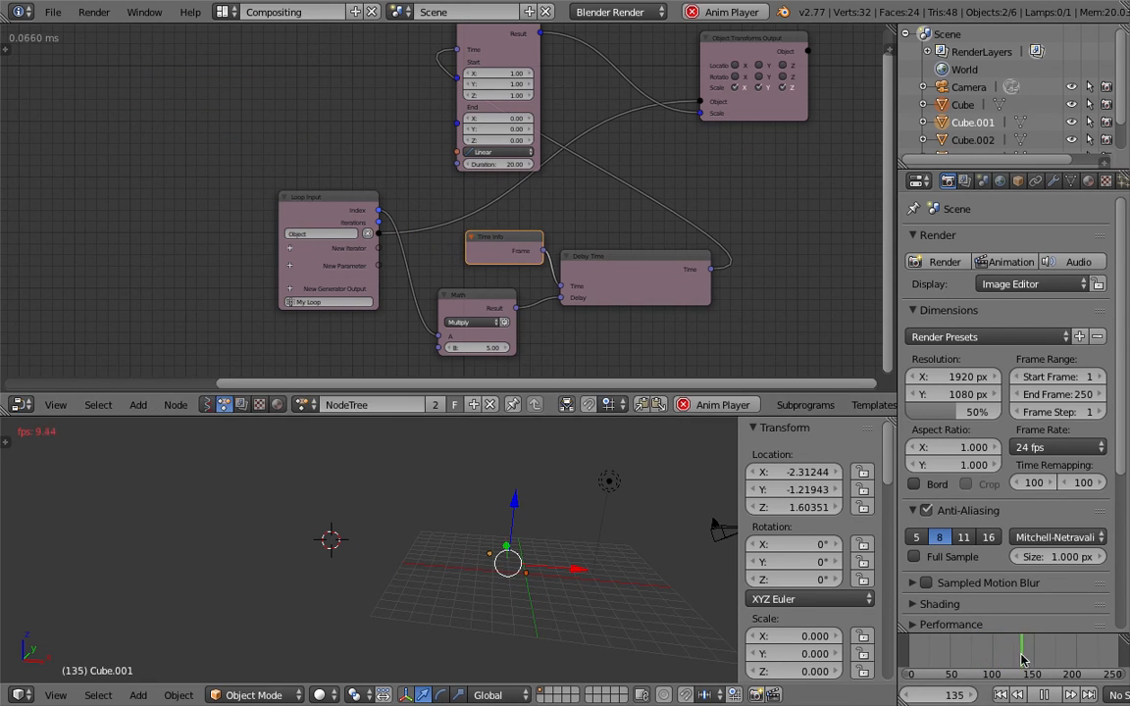
- Replay the animation from the start to check the delayed scaling of each cube, and stop playback
{"action": "left_click", "coordinate": [911, 661]}
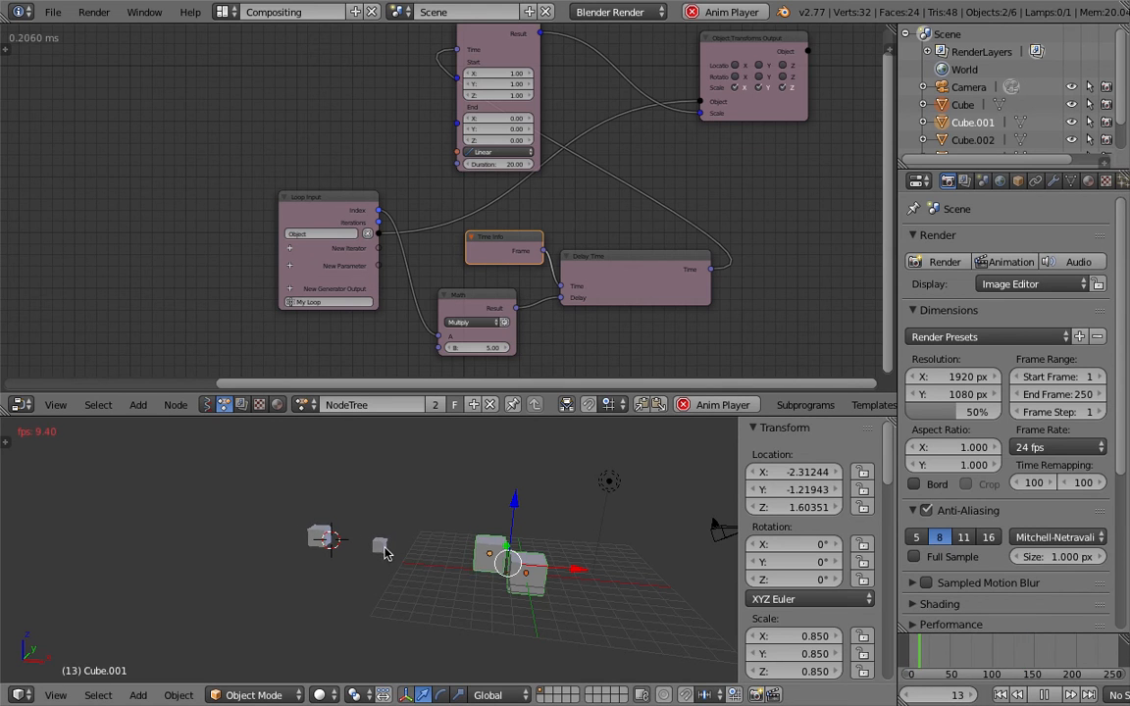
{"action": "left_click", "coordinate": [485, 351]}
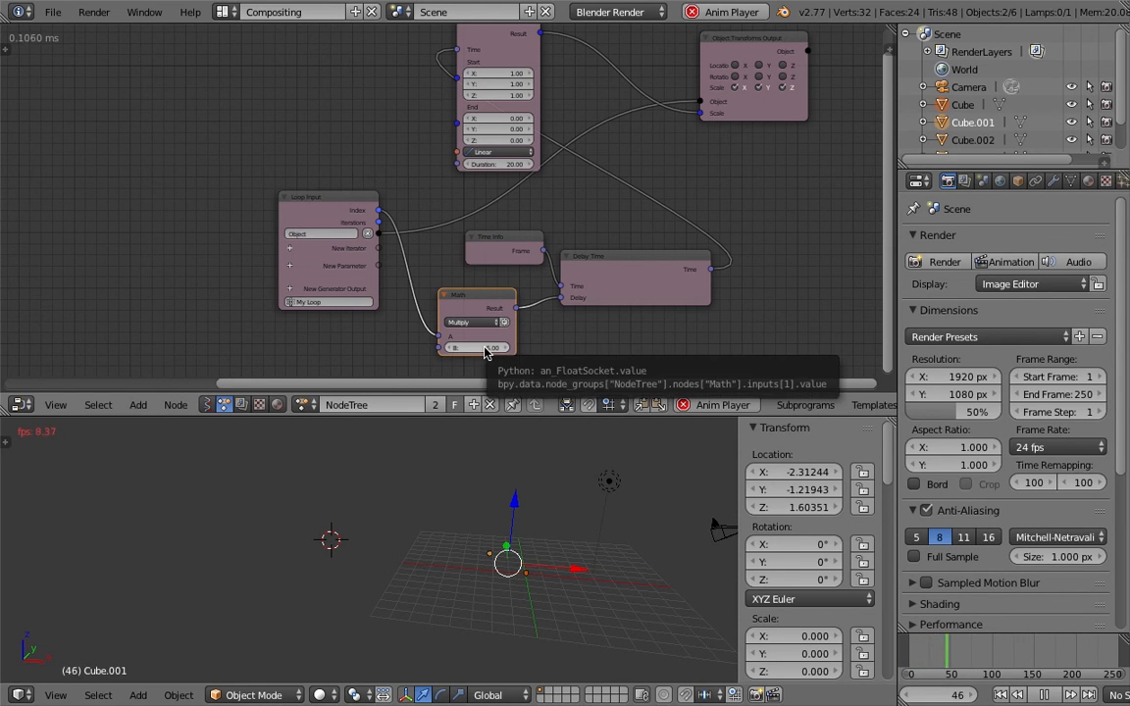
{"action": "left_click", "coordinate": [912, 660]}
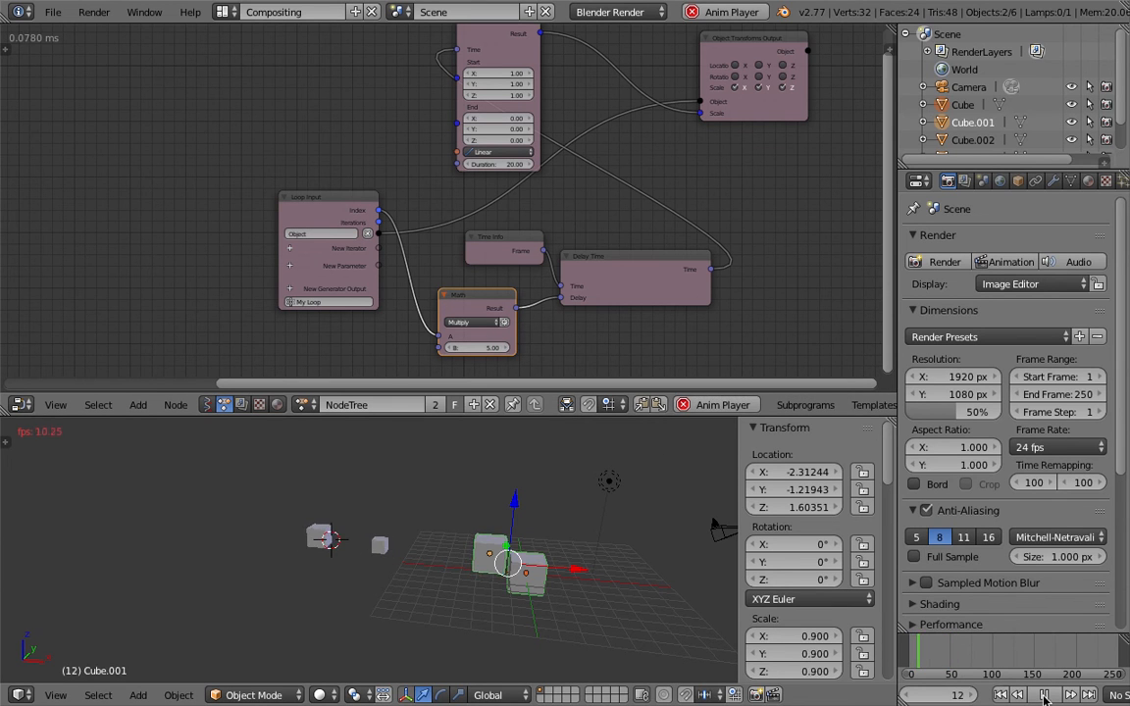
{"action": "left_click", "coordinate": [1044, 697]}
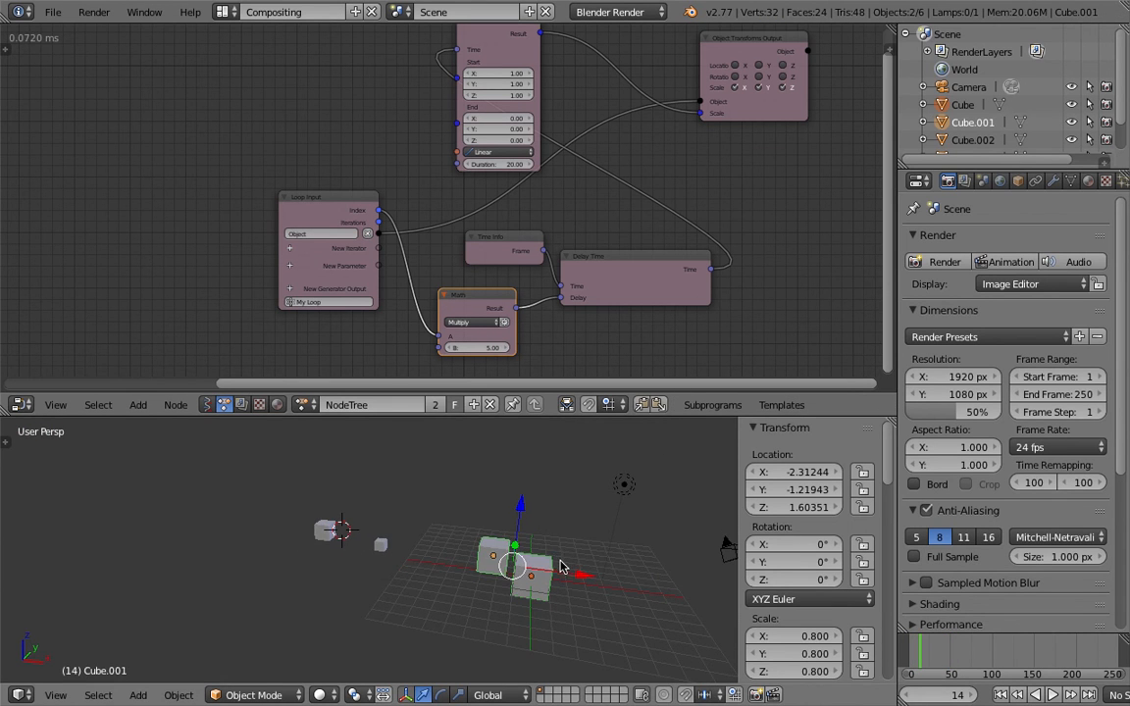
- Move Animate Vector to the right of Delay Time and shift Object Transforms Output further right, beyond it
{"action": "middle_click_drag", "start_coordinate": [557, 564], "coordinate": [574, 561]}
{"action": "left_click", "coordinate": [604, 261]}
{"action": "middle_click_drag", "start_coordinate": [548, 234], "coordinate": [413, 283]}
{"action": "left_click_drag", "start_coordinate": [618, 104], "coordinate": [722, 106]}
{"action": "left_click", "coordinate": [358, 69]}
{"action": "key", "text": "g"}
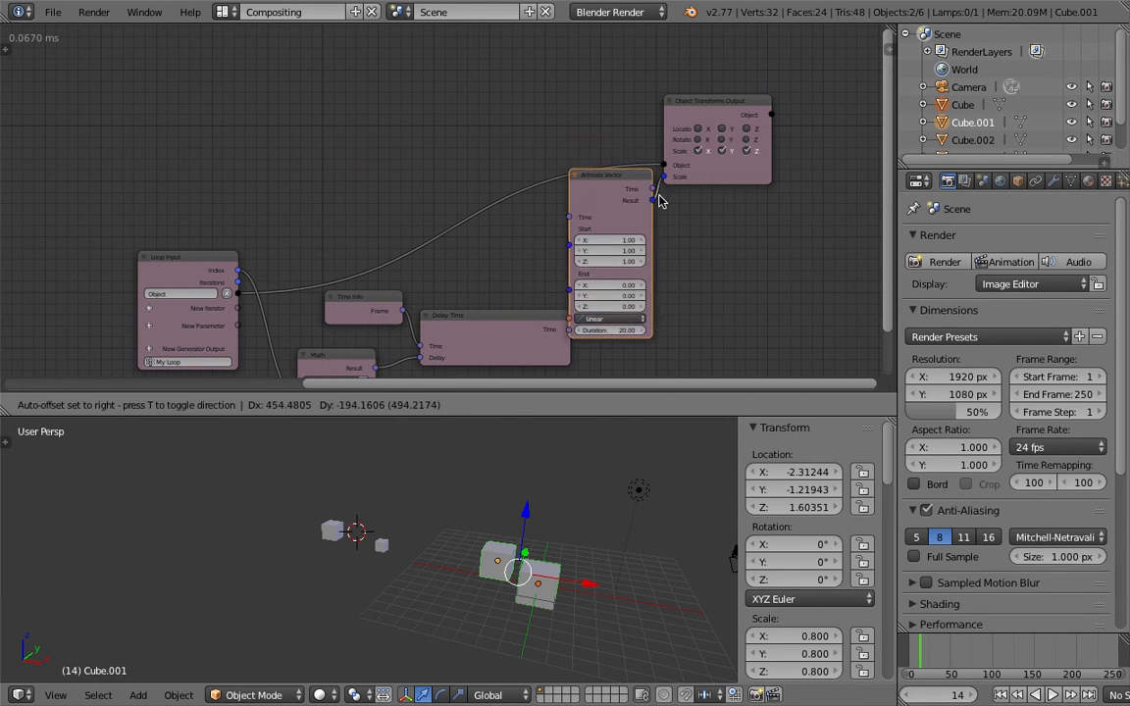
{"action": "left_click", "coordinate": [701, 234]}
{"action": "left_click_drag", "start_coordinate": [703, 111], "coordinate": [775, 111]}
- Move the Invoke Subprogram and Objects from Group nodes right, closer to the Loop Input node
{"action": "scroll", "coordinate": [353, 190], "scroll_direction": "down", "scroll_amount": 3}
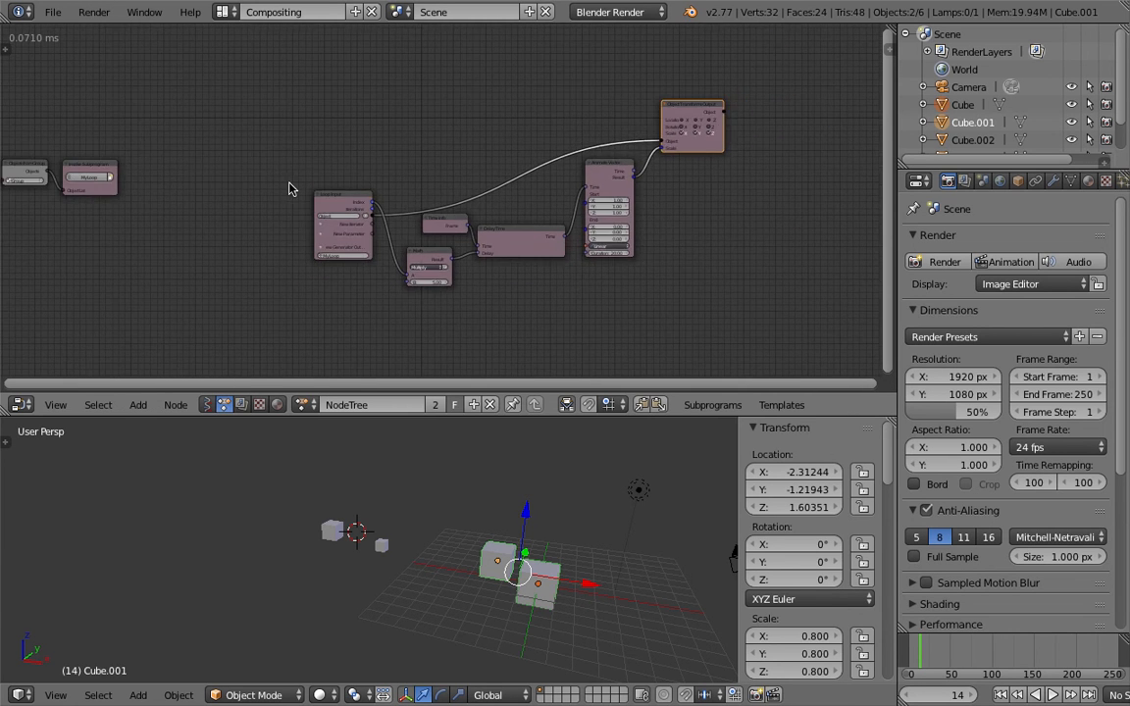
{"action": "middle_click_drag", "start_coordinate": [289, 189], "coordinate": [425, 192]}
{"action": "left_click_drag", "start_coordinate": [210, 167], "coordinate": [330, 182]}
{"action": "left_click_drag", "start_coordinate": [163, 170], "coordinate": [257, 179]}
{"action": "scroll", "coordinate": [447, 158], "scroll_direction": "up", "scroll_amount": 1}
{"action": "middle_click_drag", "start_coordinate": [446, 159], "coordinate": [313, 155]}
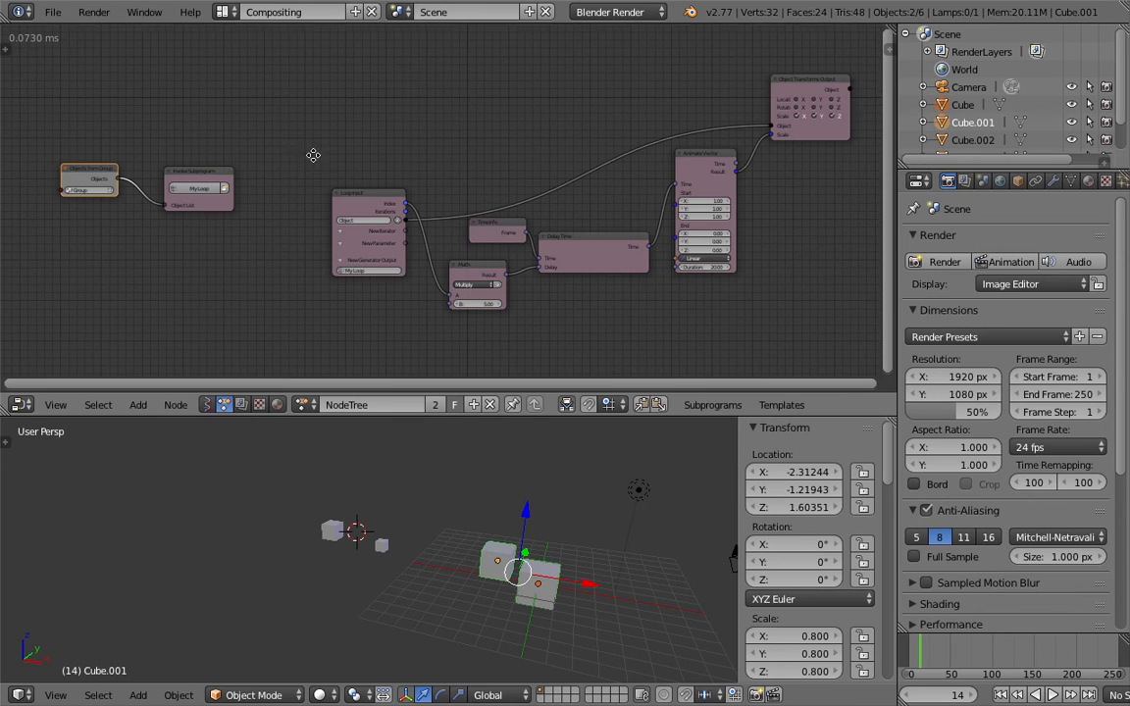
- Return to frame 0 and duplicate a cube twice, placing one copy left of the row and one near the grid's front edge
{"action": "key", "text": "alt+a"}
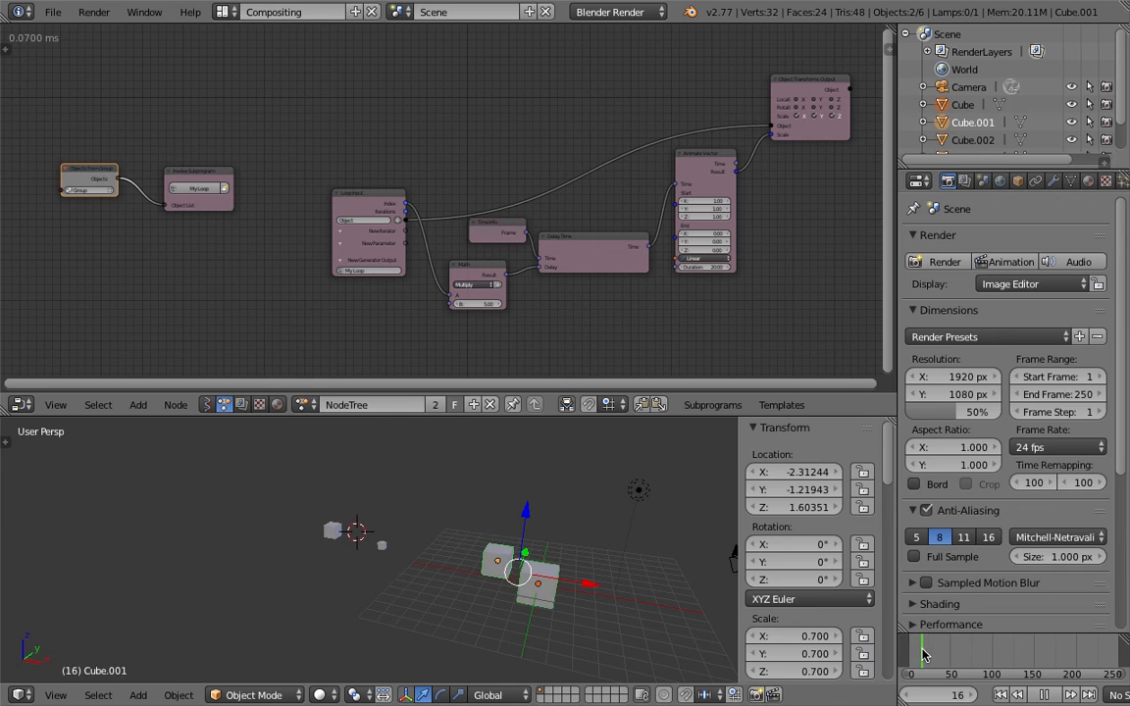
{"action": "left_click_drag", "start_coordinate": [945, 655], "coordinate": [907, 649]}
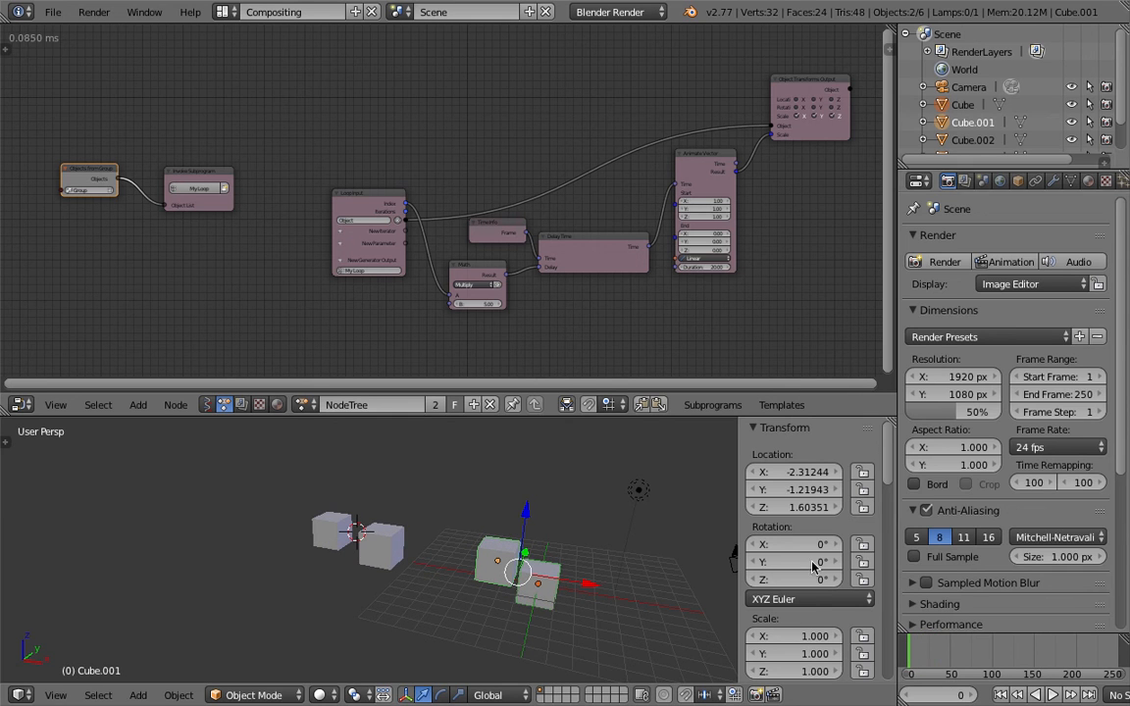
{"action": "right_click", "coordinate": [372, 542]}
{"action": "key", "text": "shift+d"}
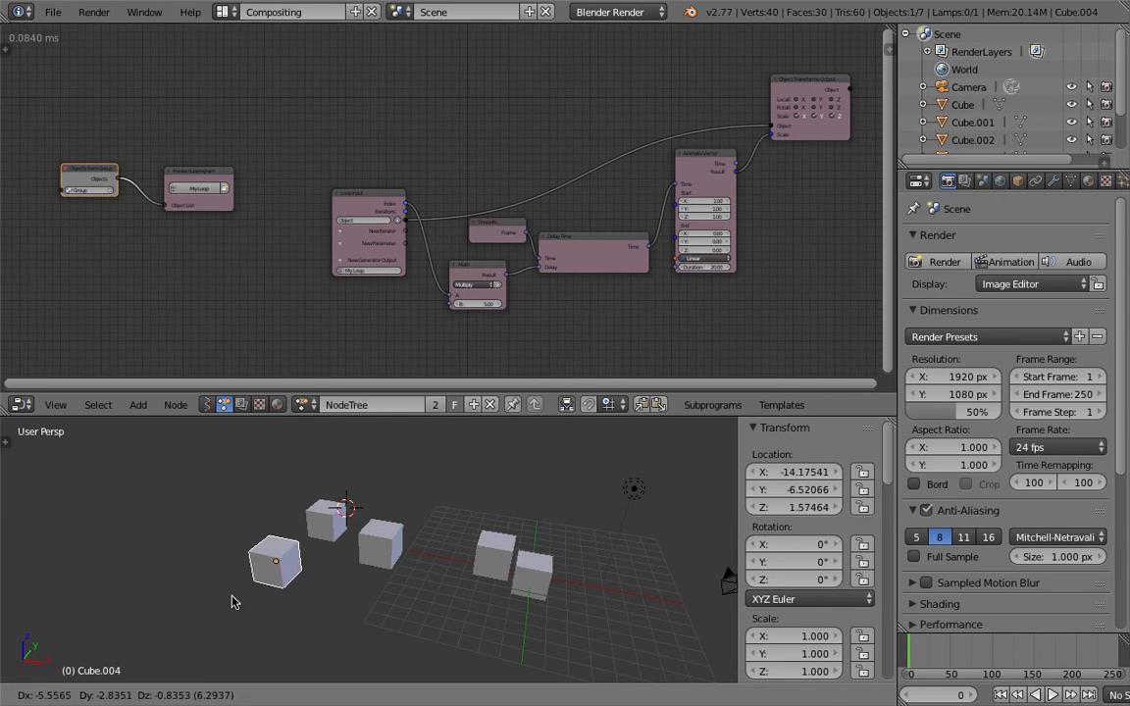
{"action": "left_click", "coordinate": [206, 598]}
{"action": "middle_click_drag", "start_coordinate": [371, 561], "coordinate": [386, 588]}
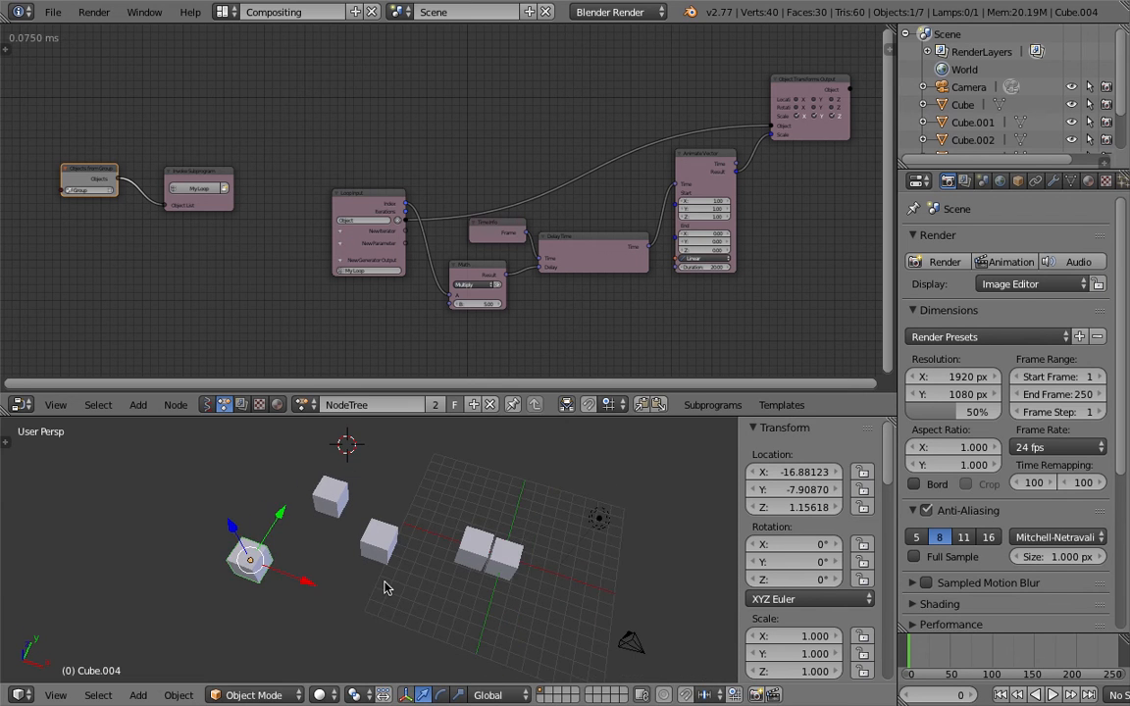
{"action": "key", "text": "shift+d"}
{"action": "left_click", "coordinate": [637, 588]}
- Move Cube.001 slightly away from its neighbour, to about X -3.16, Y -1.14, Z 1.84
{"action": "right_click", "coordinate": [458, 552]}
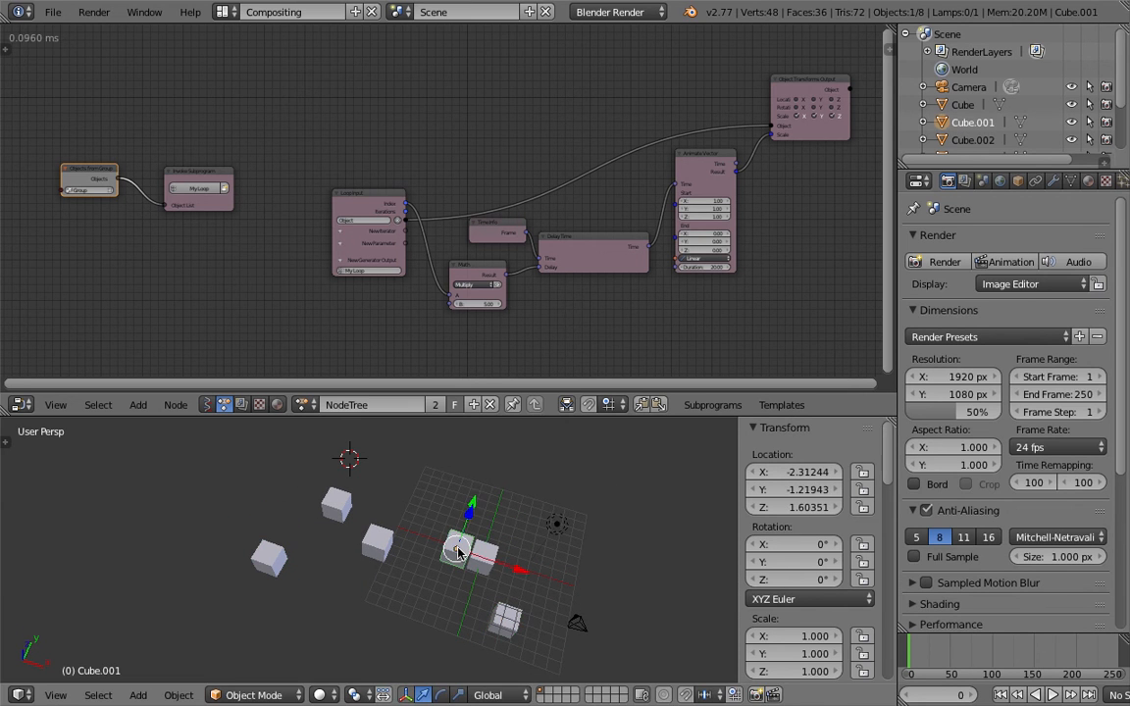
{"action": "key", "text": "g"}
{"action": "left_click", "coordinate": [447, 544]}
{"action": "middle_click_drag", "start_coordinate": [447, 545], "coordinate": [461, 589]}
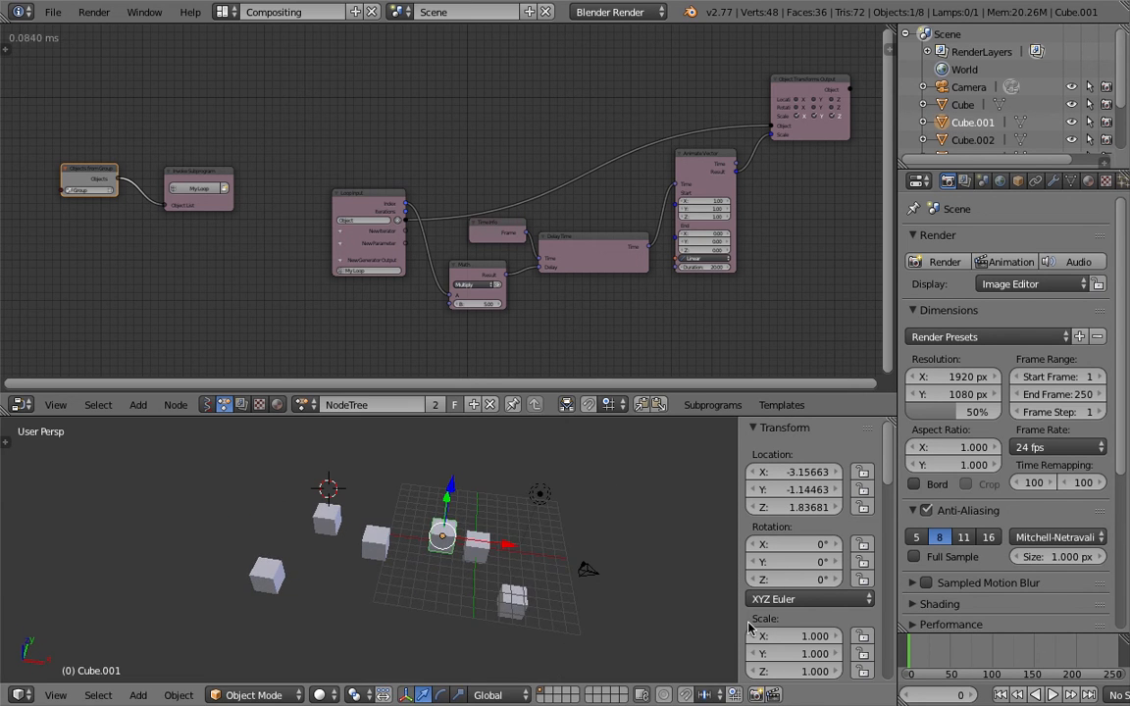
- Play and scrub the animation from frame 0 to check the delayed scaling across all six cubes
{"action": "key", "text": "alt+a"}
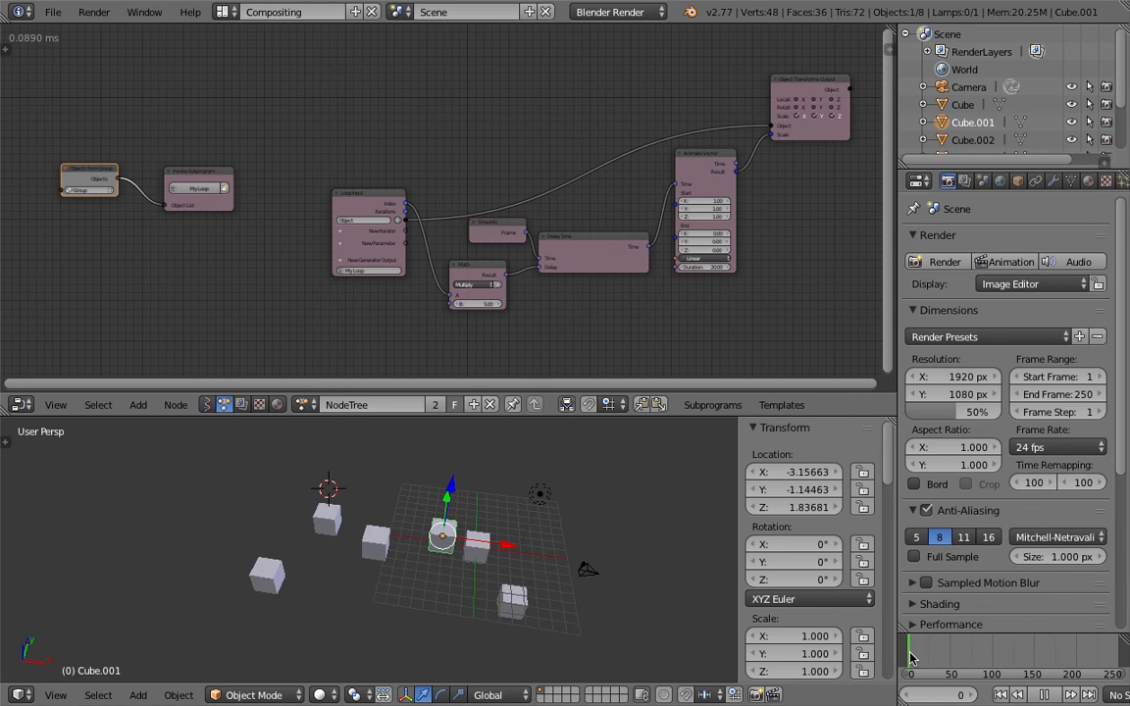
{"action": "left_click_drag", "start_coordinate": [950, 658], "coordinate": [914, 660]}
{"action": "key", "text": "alt+a"}
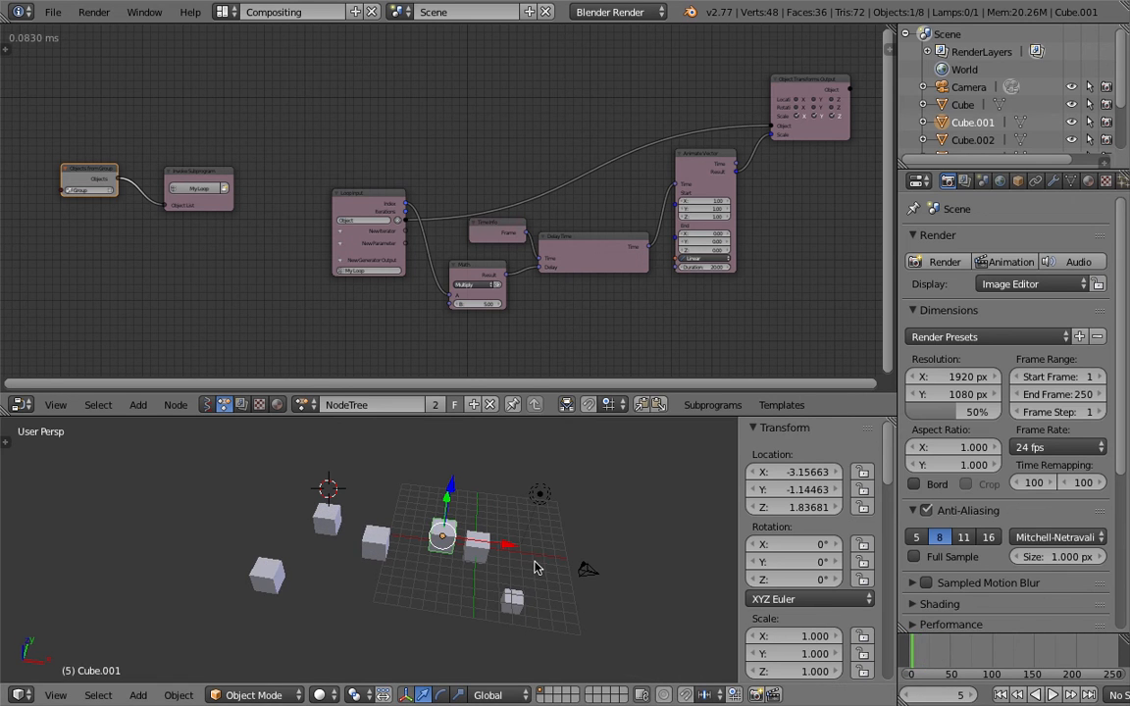
{"action": "middle_click_drag", "start_coordinate": [535, 567], "coordinate": [570, 615]}
{"action": "key", "text": "alt+a"}
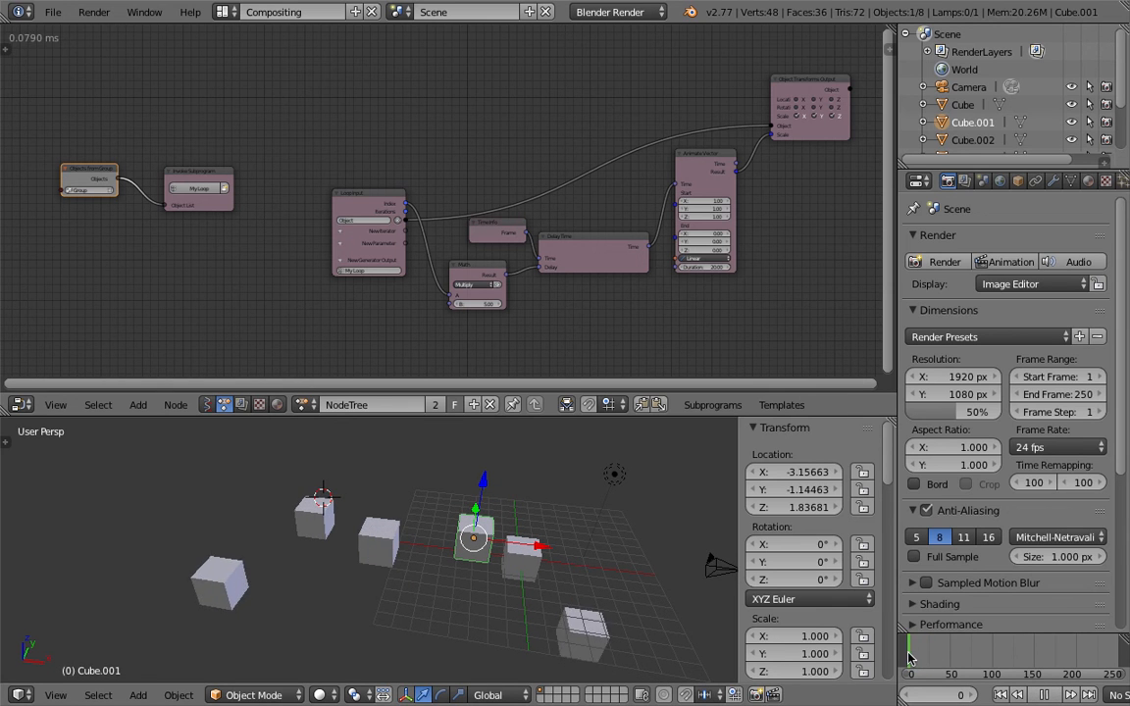
{"action": "key", "text": "Escape"}
{"action": "middle_click_drag", "start_coordinate": [86, 176], "coordinate": [230, 162]}
{"action": "scroll", "coordinate": [185, 156], "scroll_direction": "up", "scroll_amount": 2}
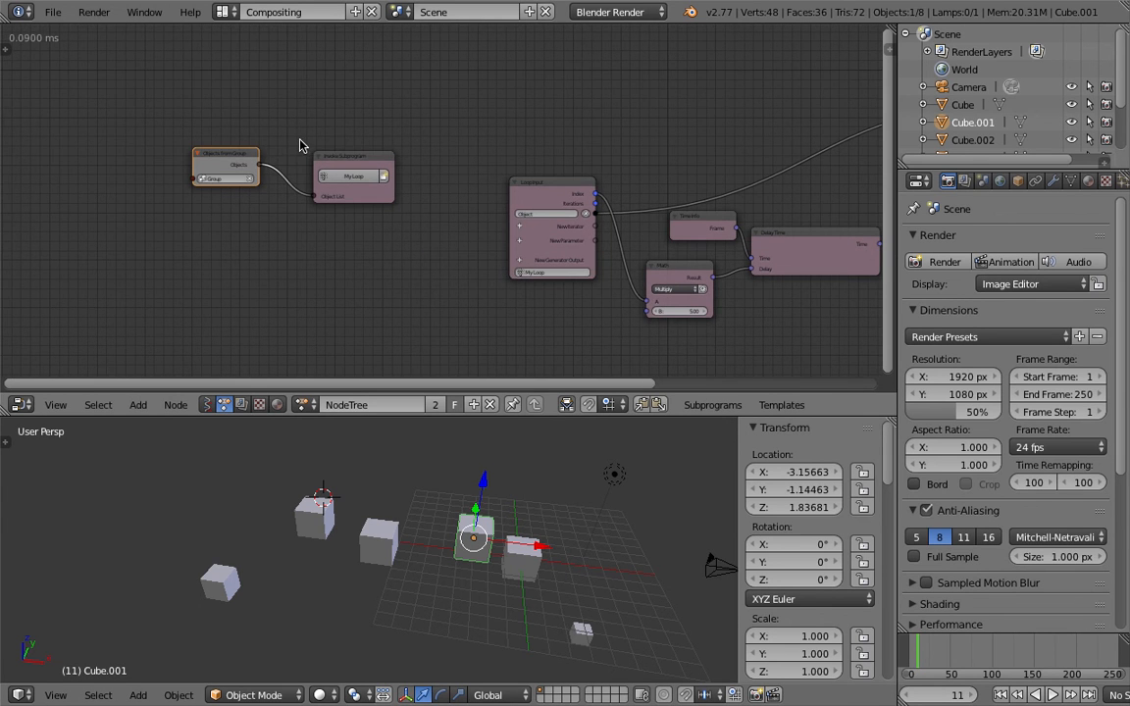
{"action": "middle_click_drag", "start_coordinate": [300, 140], "coordinate": [282, 140]}
{"action": "middle_click_drag", "start_coordinate": [247, 240], "coordinate": [235, 226]}
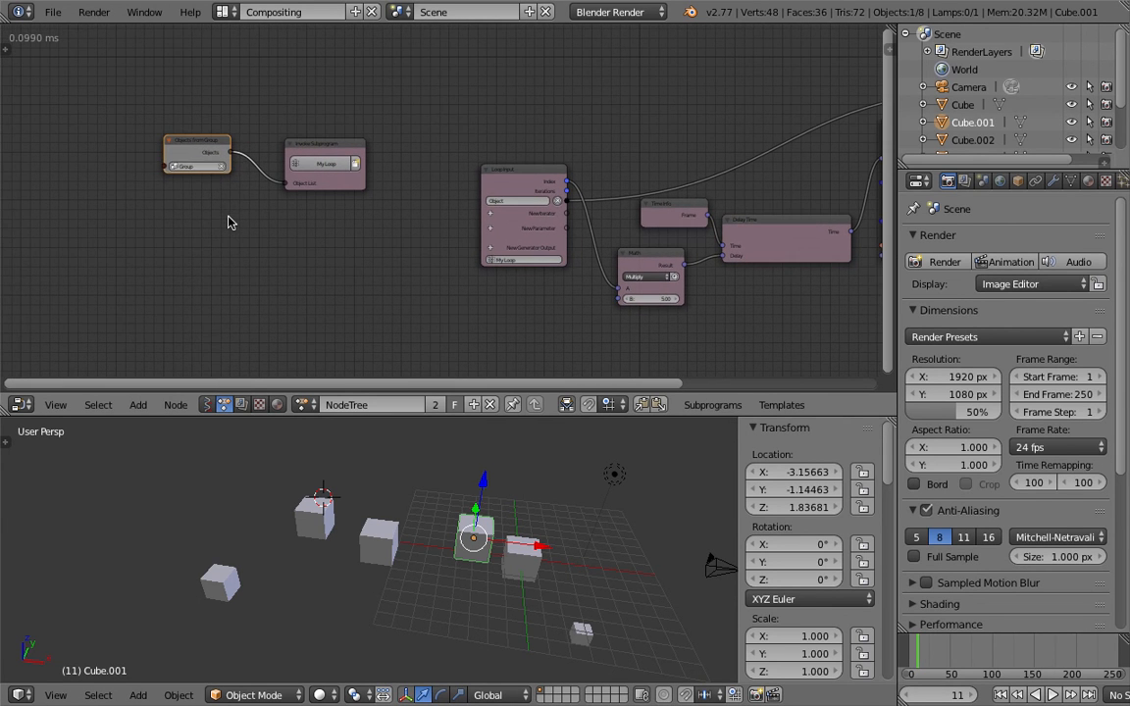
- Add a Sort List node below the Objects from Group and Invoke Subprogram nodes
{"action": "key", "text": "shift+a"}
{"action": "left_click", "coordinate": [229, 219]}
{"action": "type", "text": "sort"}
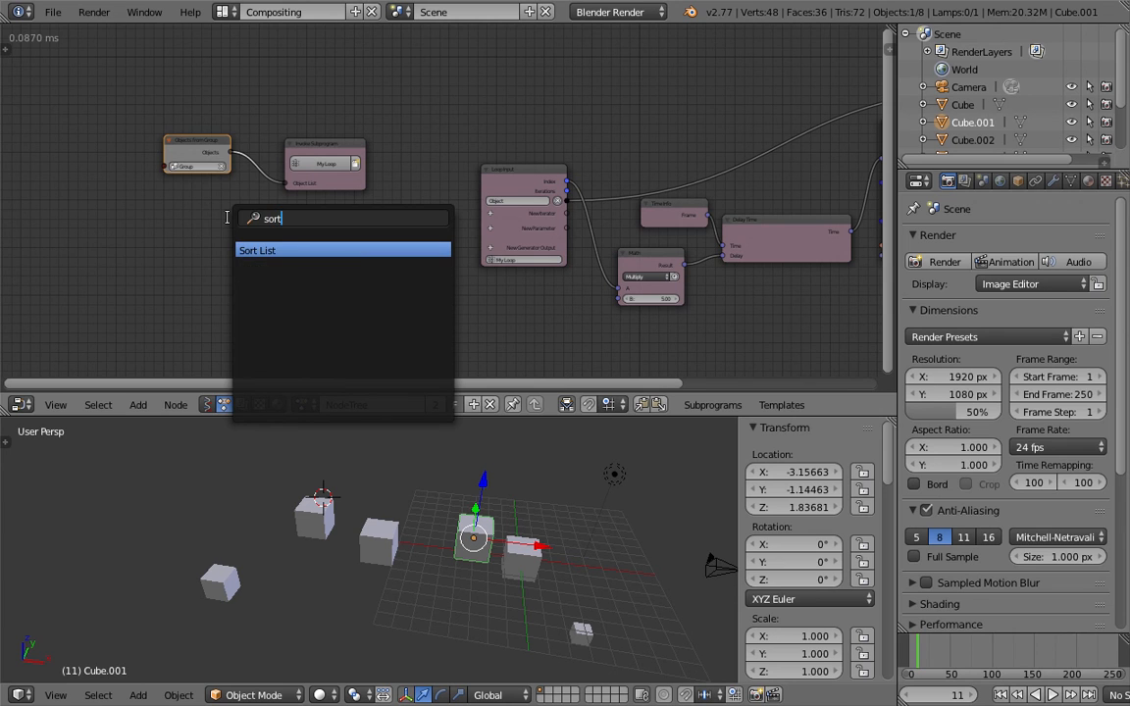
{"action": "key", "text": "Return"}
{"action": "left_click", "coordinate": [205, 193]}
{"action": "scroll", "coordinate": [235, 200], "scroll_direction": "up", "scroll_amount": 1}
{"action": "scroll", "coordinate": [234, 201], "scroll_direction": "up", "scroll_amount": 1}
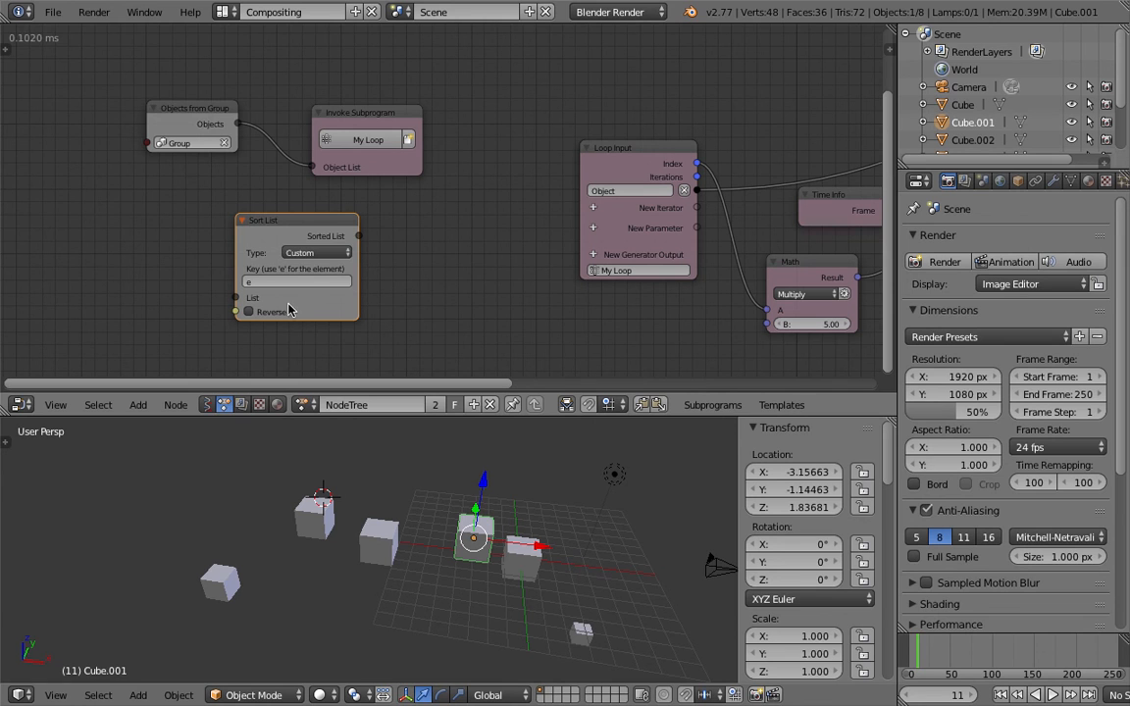
- Move the Objects from Group node further left and link its Objects output to the Sort List node's List input
{"action": "left_click", "coordinate": [312, 253]}
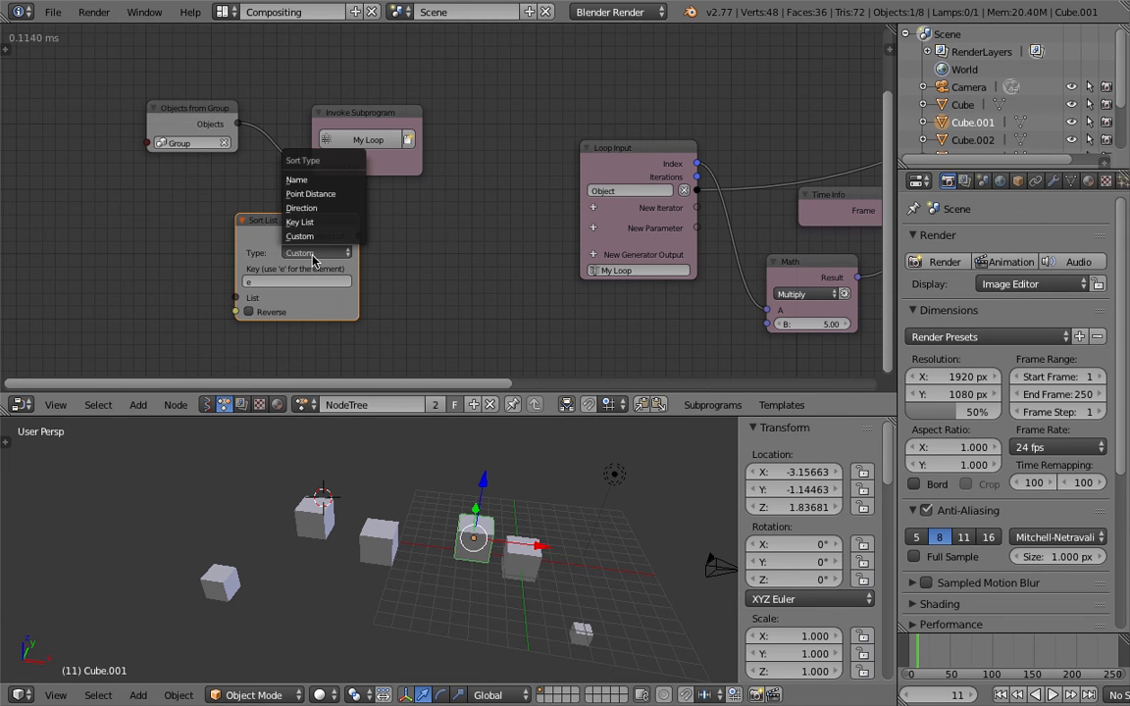
{"action": "left_click_drag", "start_coordinate": [211, 118], "coordinate": [114, 124]}
{"action": "left_click", "coordinate": [336, 257]}
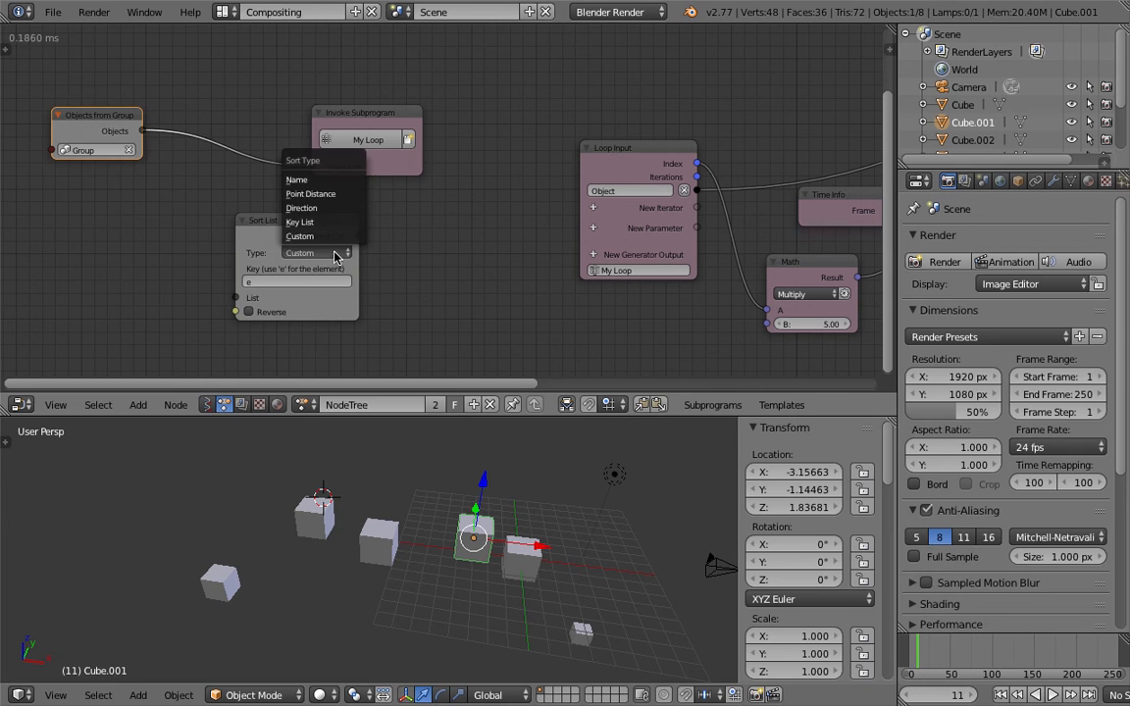
{"action": "left_click_drag", "start_coordinate": [142, 130], "coordinate": [238, 299]}
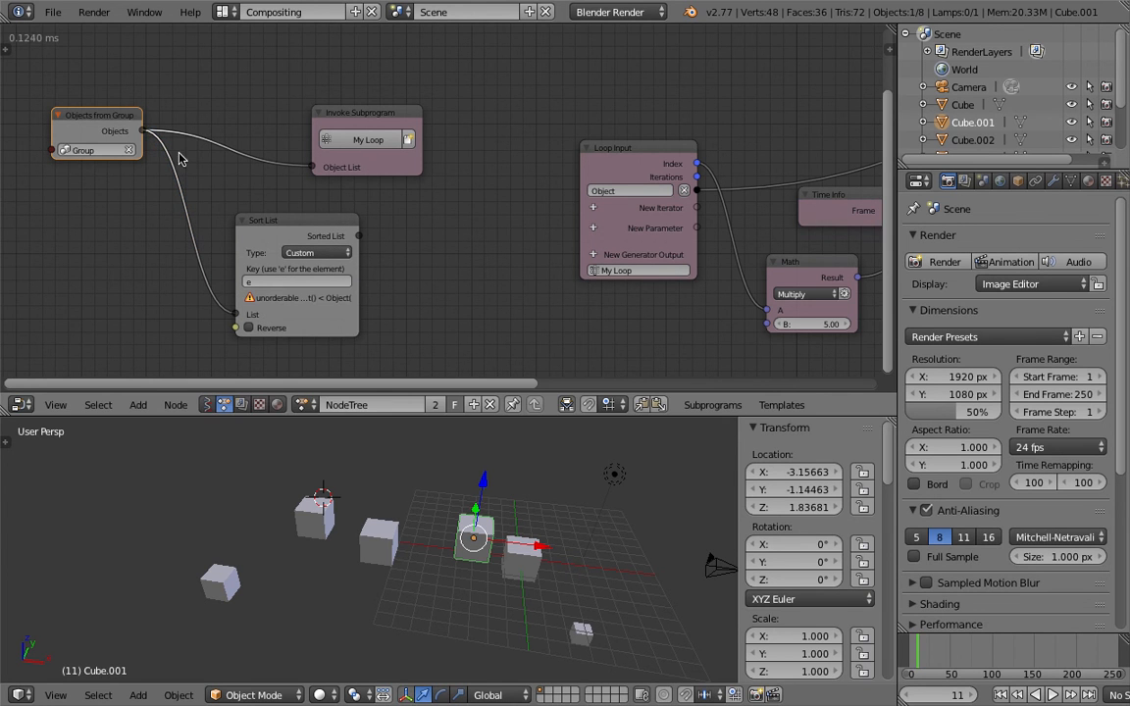
- Set the Sort List type to Name and link its Sorted List output to Invoke Subprogram's Object List input
{"action": "left_click", "coordinate": [314, 252]}
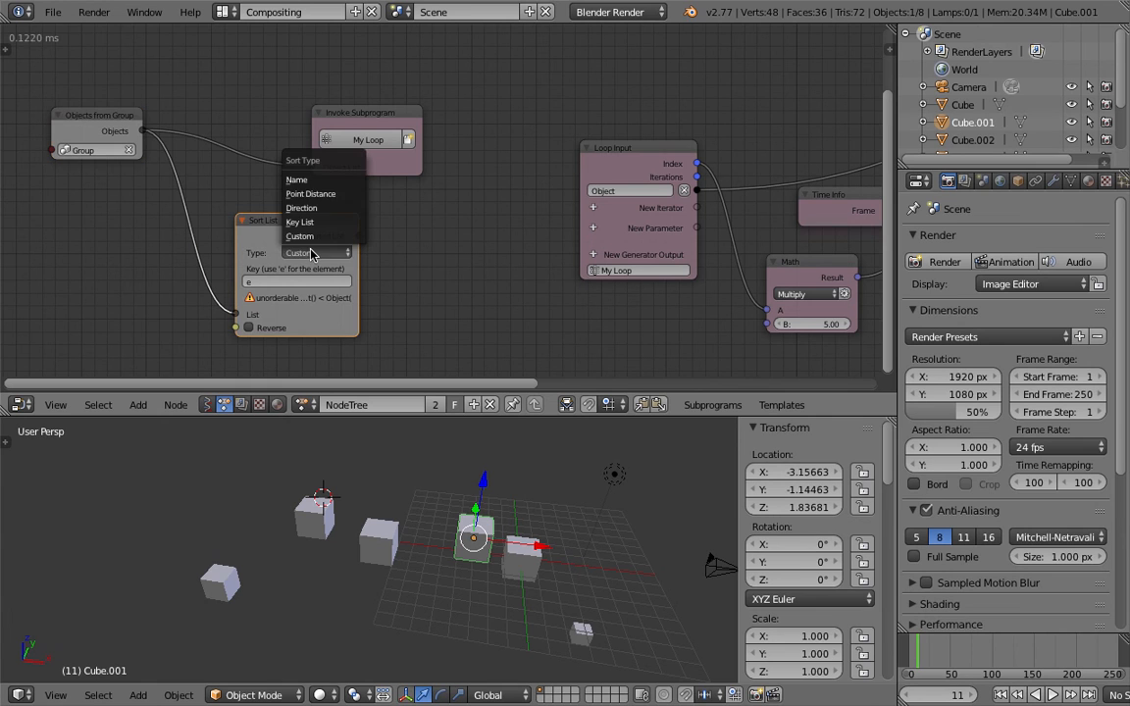
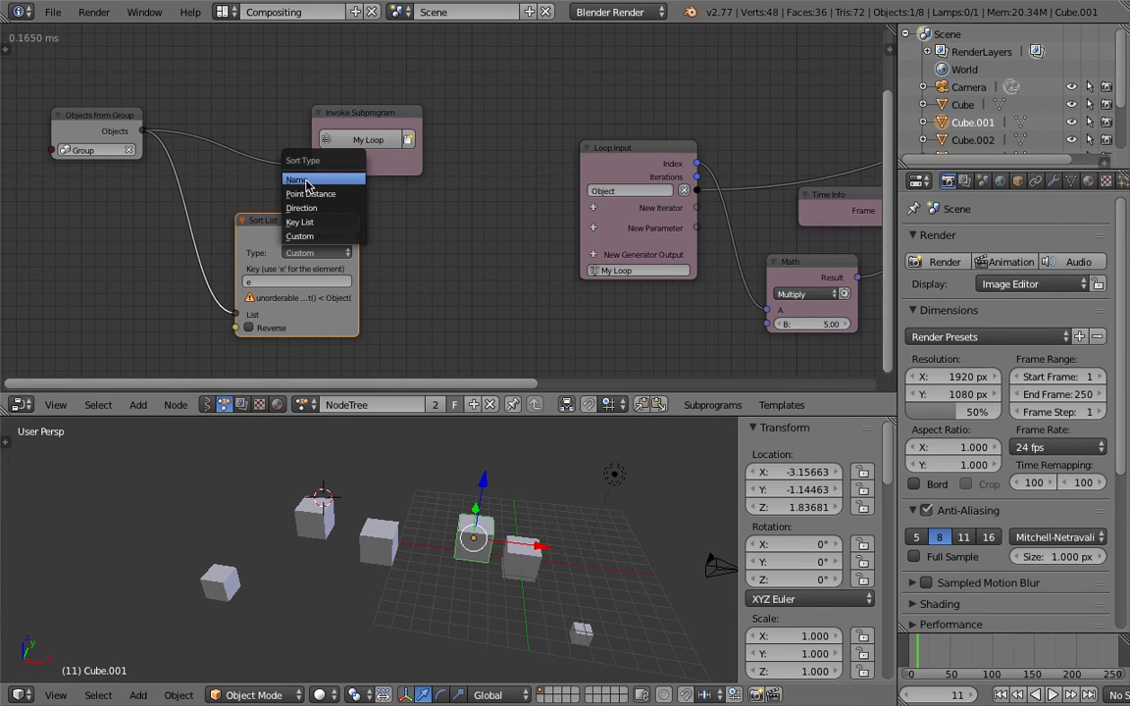
{"action": "left_click", "coordinate": [302, 179]}
{"action": "left_click_drag", "start_coordinate": [271, 230], "coordinate": [190, 235]}
{"action": "left_click_drag", "start_coordinate": [279, 242], "coordinate": [315, 169]}
- Select the cubes one after another in the 3D view to check their names against the sort order
{"action": "middle_click_drag", "start_coordinate": [679, 572], "coordinate": [726, 538]}
{"action": "right_click", "coordinate": [534, 594]}
{"action": "right_click", "coordinate": [451, 535]}
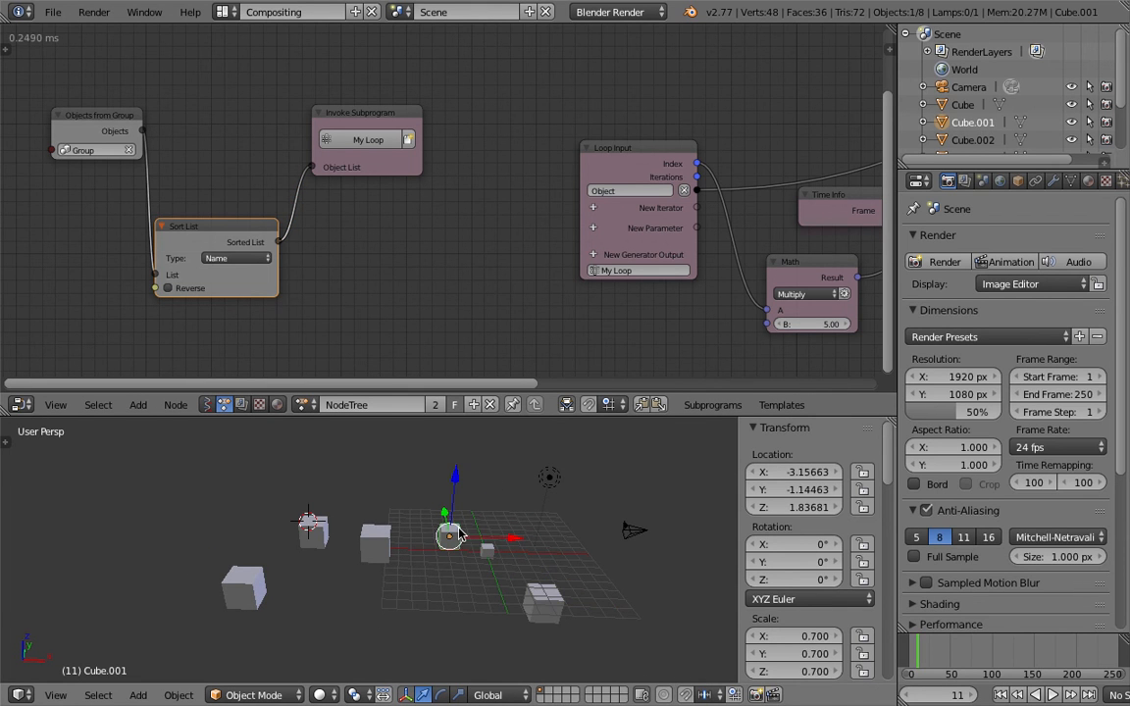
{"action": "right_click", "coordinate": [545, 598]}
{"action": "right_click", "coordinate": [487, 557]}
{"action": "right_click", "coordinate": [450, 535]}
{"action": "right_click", "coordinate": [486, 550]}
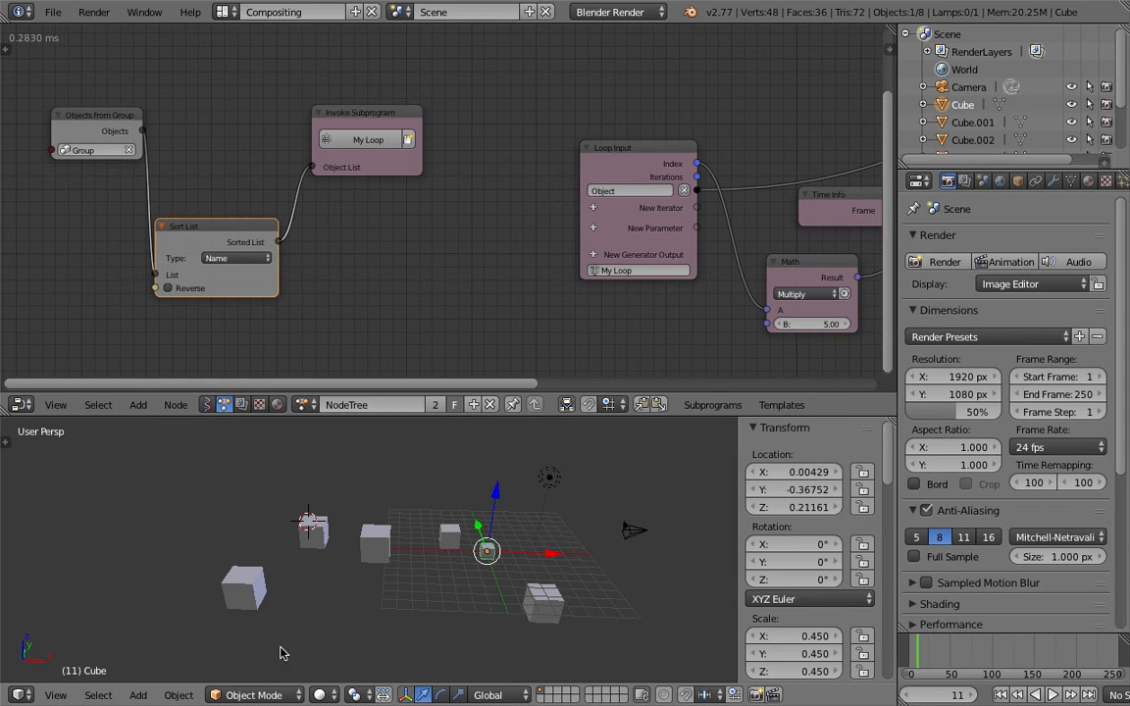
{"action": "right_click", "coordinate": [537, 601]}
{"action": "right_click", "coordinate": [453, 538]}
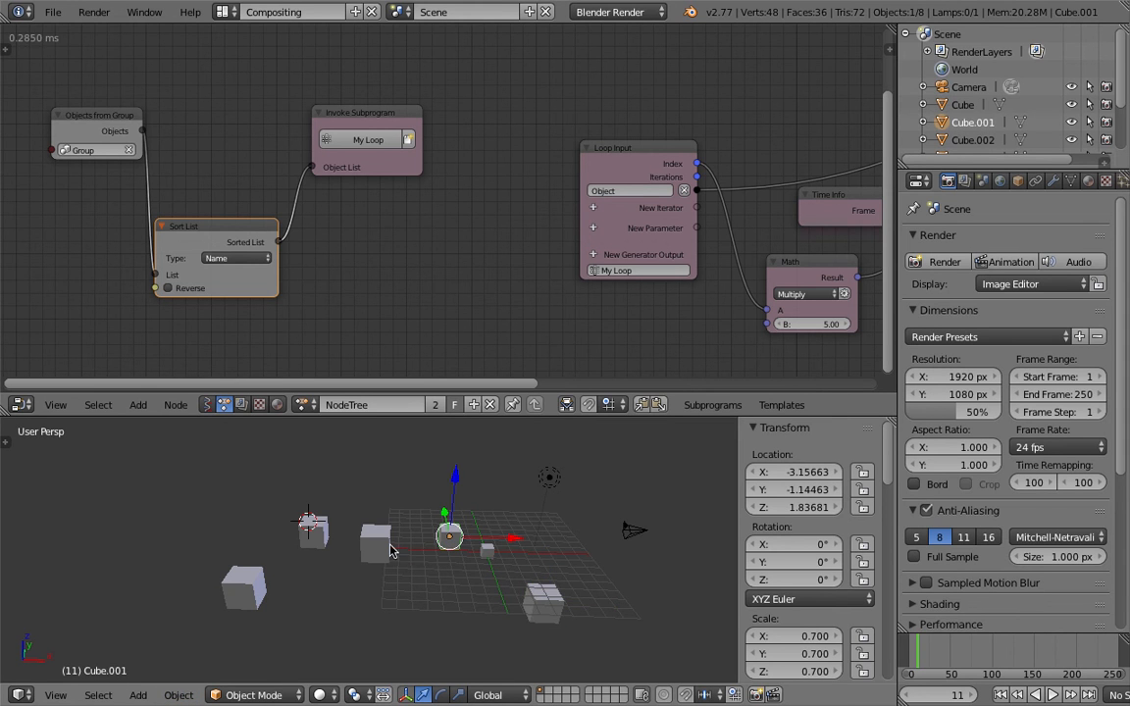
{"action": "right_click", "coordinate": [546, 597]}
{"action": "right_click", "coordinate": [389, 547]}
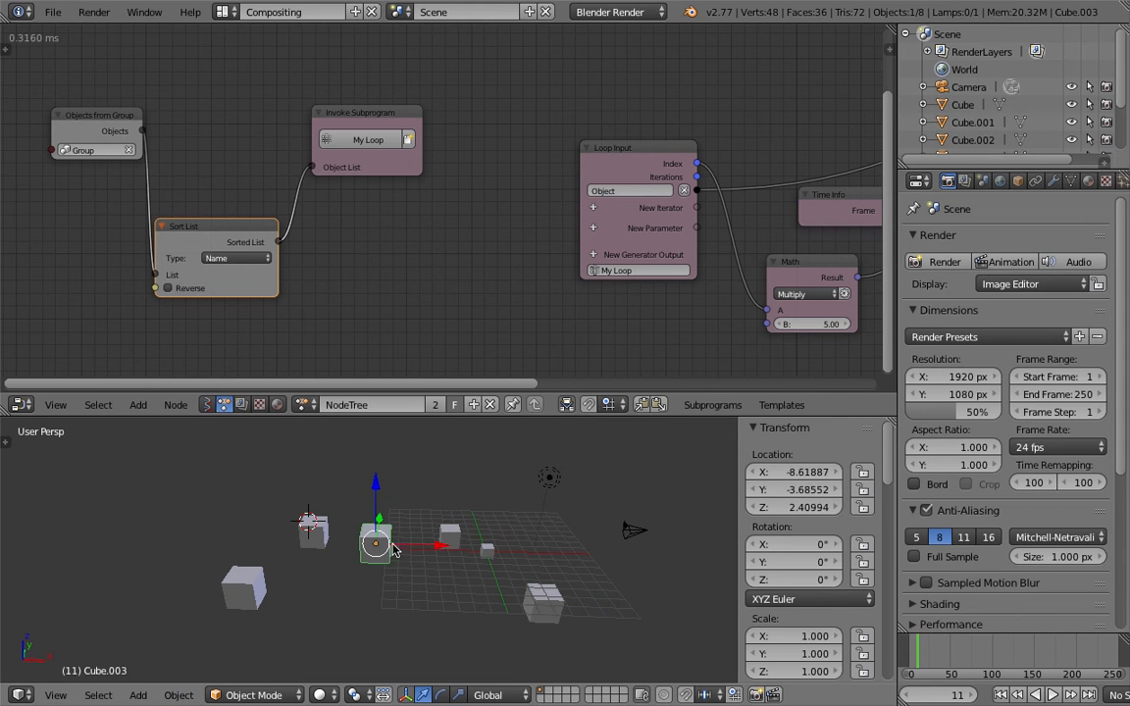
{"action": "right_click", "coordinate": [316, 538]}
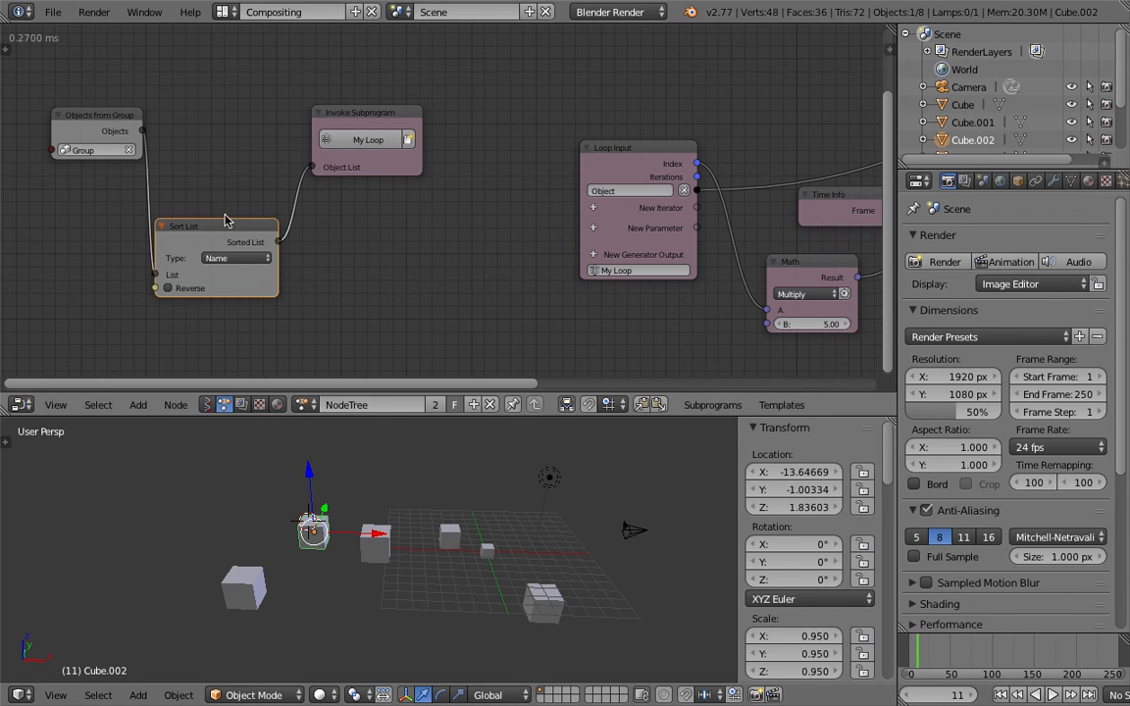
- Nudge the Sort List node upward, and play and scrub the animation to check the name-based scaling order
{"action": "left_click_drag", "start_coordinate": [224, 220], "coordinate": [233, 200]}
{"action": "left_click_drag", "start_coordinate": [900, 652], "coordinate": [906, 652]}
{"action": "key", "text": "alt+a"}
{"action": "left_click_drag", "start_coordinate": [959, 650], "coordinate": [921, 653]}
- Change the Sort List type to Direction and set its direction to X 1, Y 0, Z 0
{"action": "left_click", "coordinate": [260, 240]}
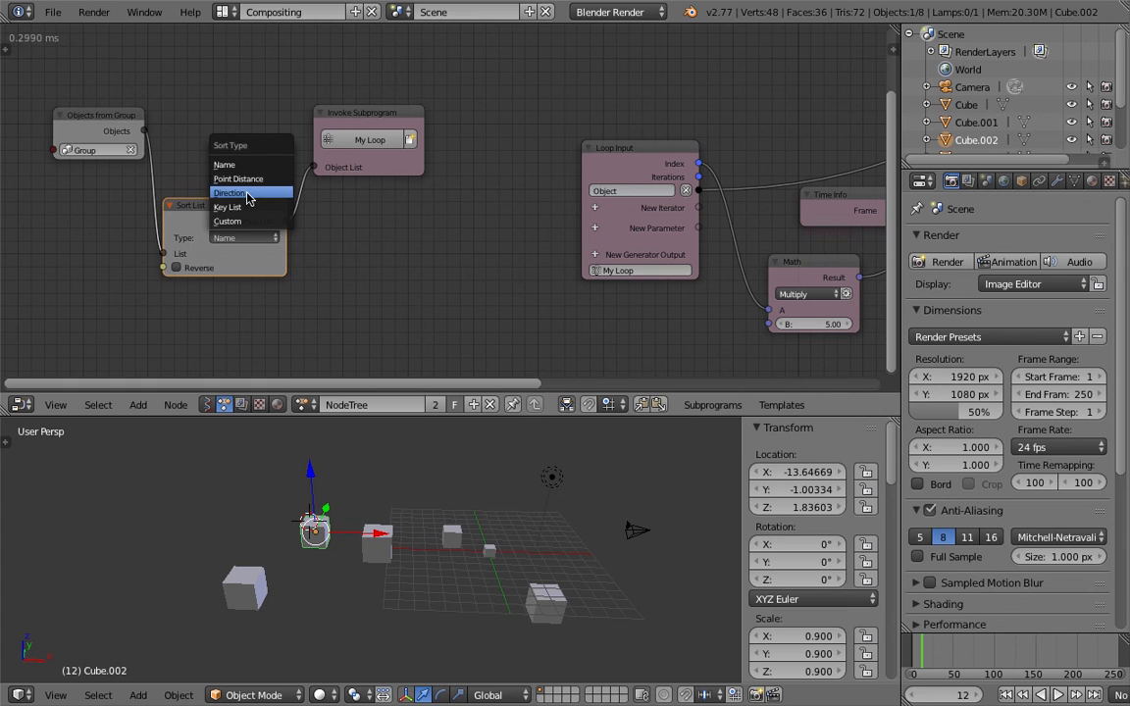
{"action": "left_click", "coordinate": [257, 192]}
{"action": "middle_click_drag", "start_coordinate": [498, 462], "coordinate": [174, 558]}
{"action": "left_click", "coordinate": [268, 310]}
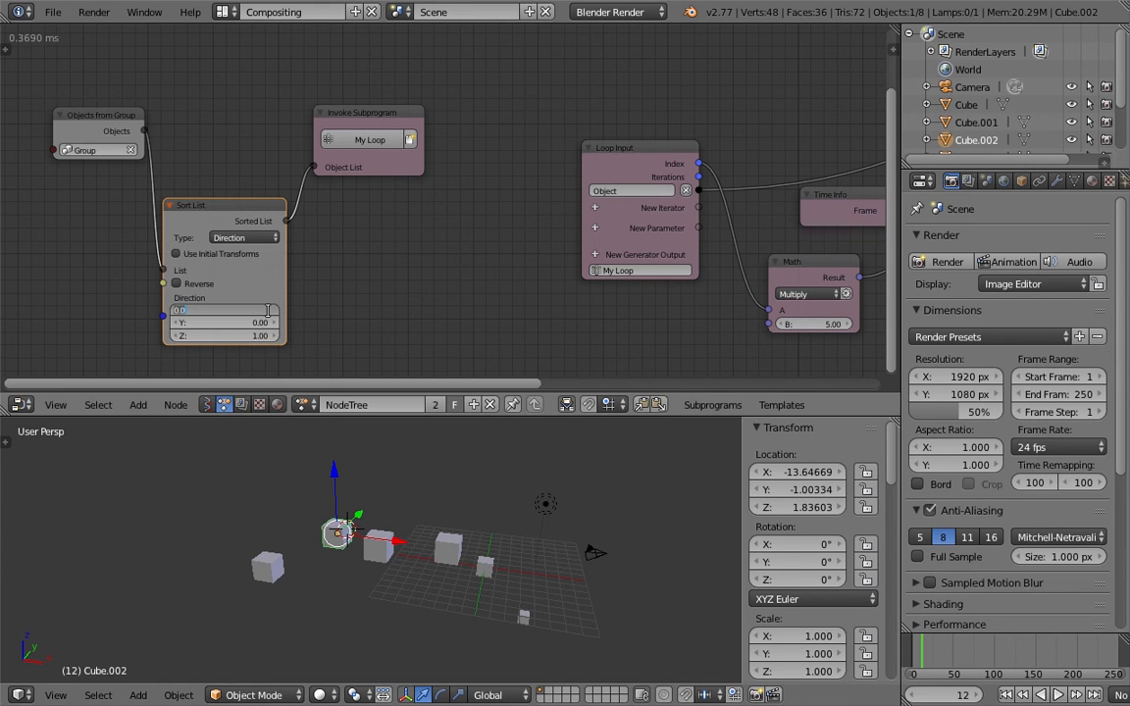
{"action": "type", "text": "1"}
{"action": "key", "text": "Tab"}
{"action": "key", "text": "Tab"}
{"action": "type", "text": "0"}
{"action": "key", "text": "Tab"}
- Play the animation and scrub back to frame 0 to check the scaling order along the X direction
{"action": "left_click", "coordinate": [845, 672]}
{"action": "key", "text": "alt+a"}
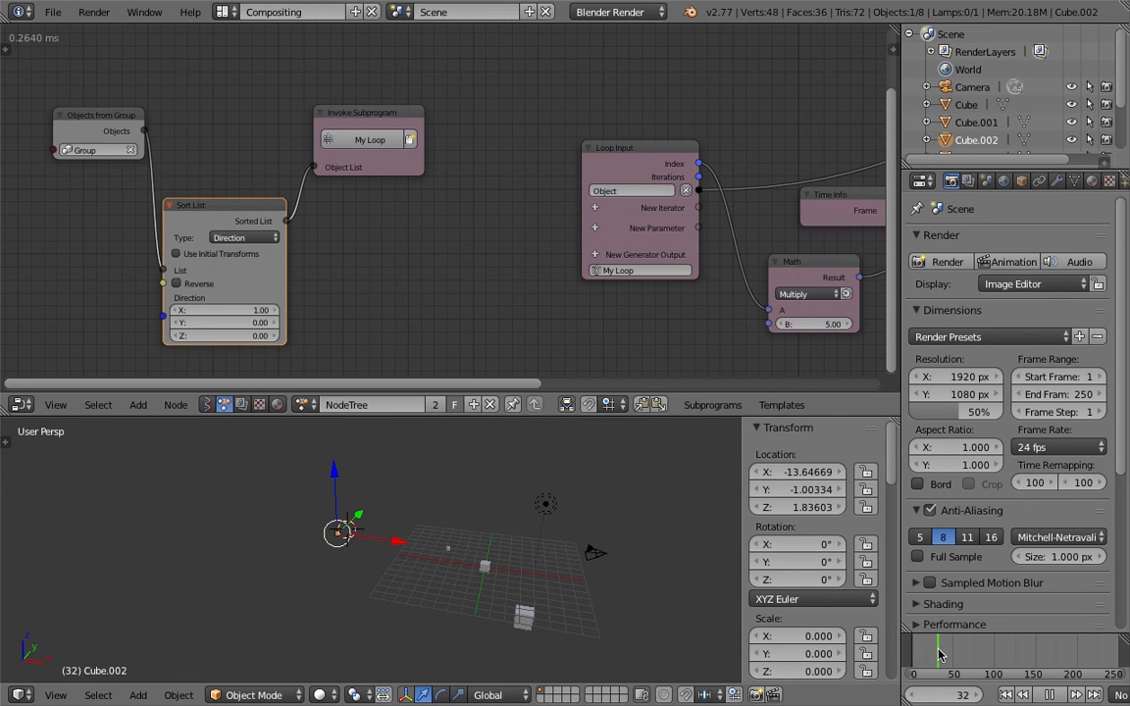
{"action": "left_click_drag", "start_coordinate": [945, 651], "coordinate": [914, 657]}
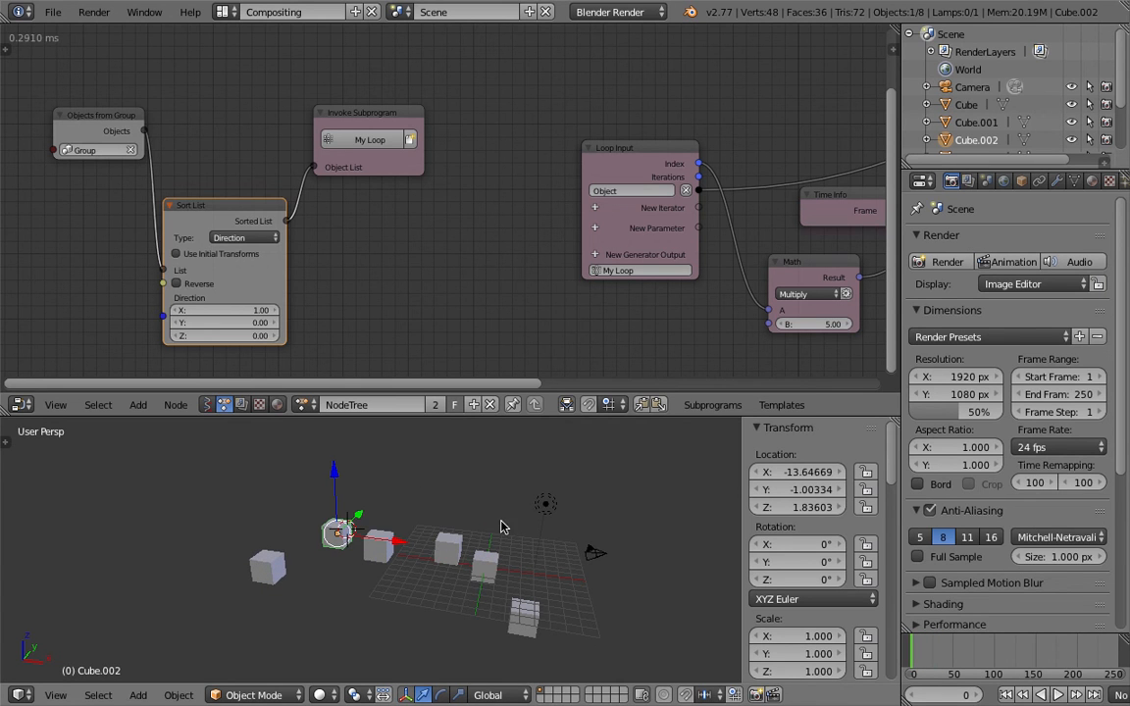
- Add a Plain Axes empty and move it beyond the row of cubes, to about X -31.13, Y 5.14, Z 2.20
{"action": "scroll", "coordinate": [502, 524], "scroll_direction": "down", "scroll_amount": 1}
{"action": "key", "text": "shift+a"}
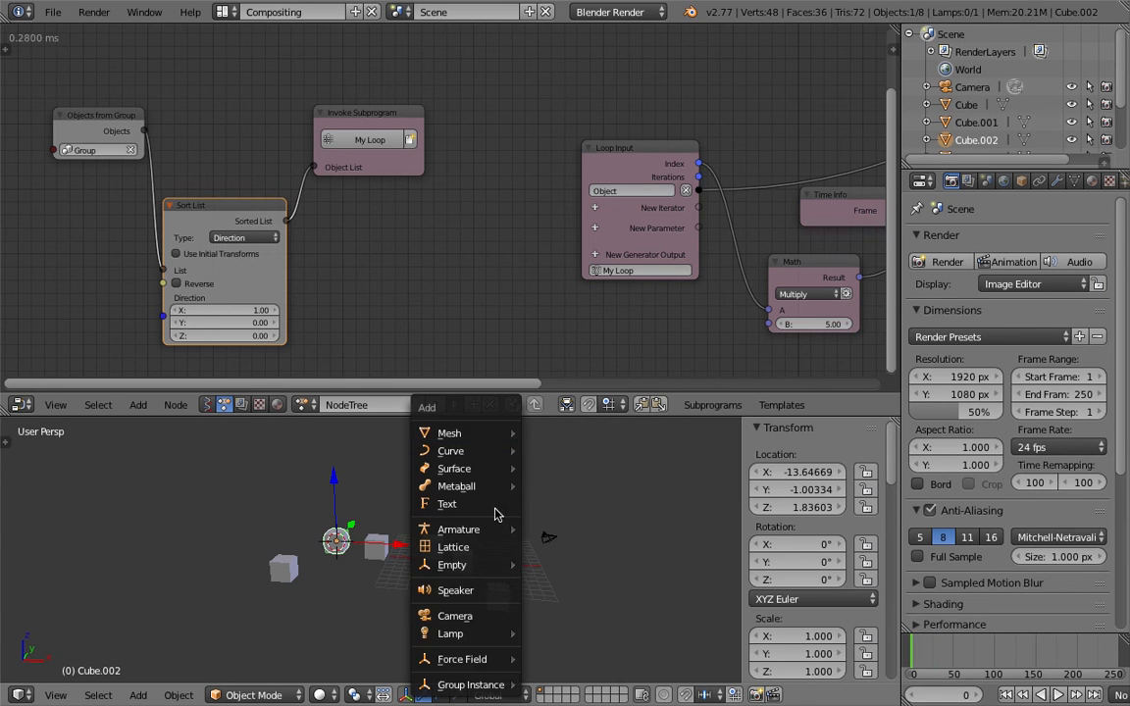
{"action": "mouse_move", "coordinate": [482, 566]}
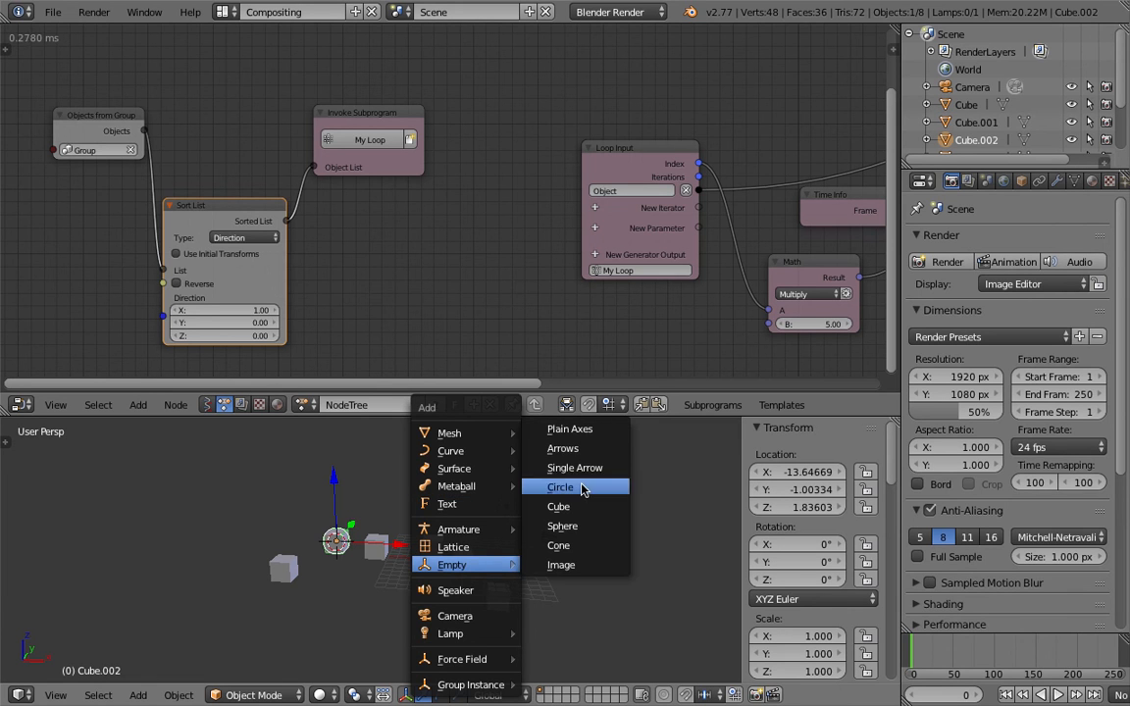
{"action": "left_click", "coordinate": [576, 434]}
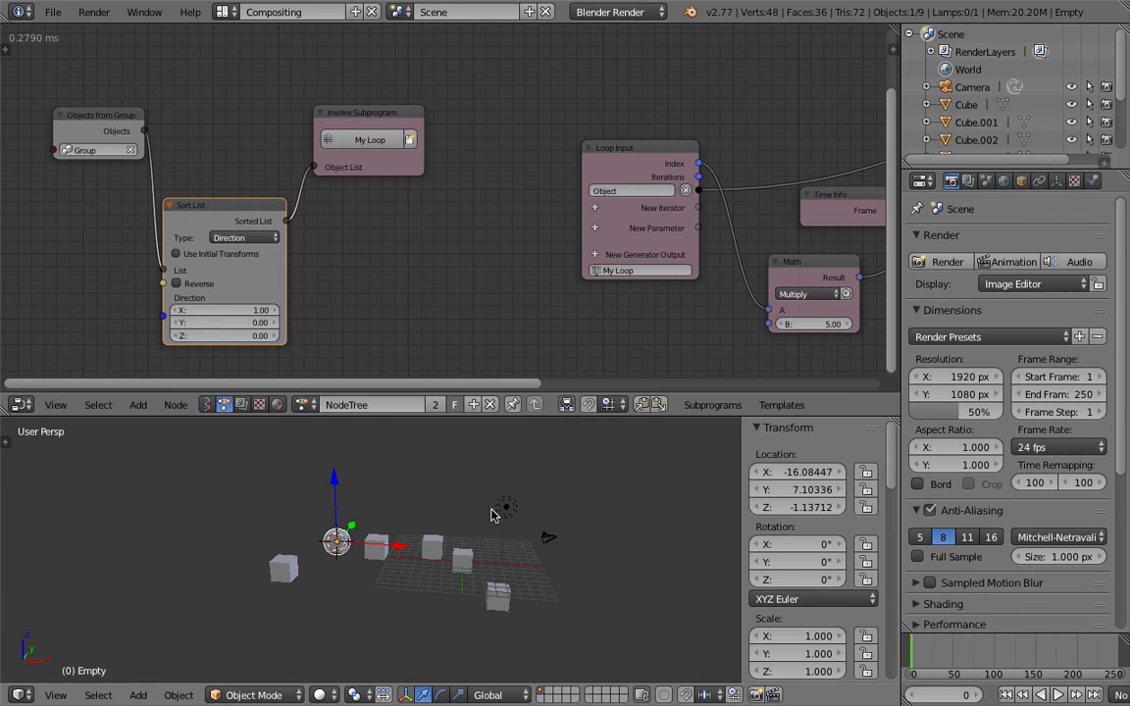
{"action": "key", "text": "g"}
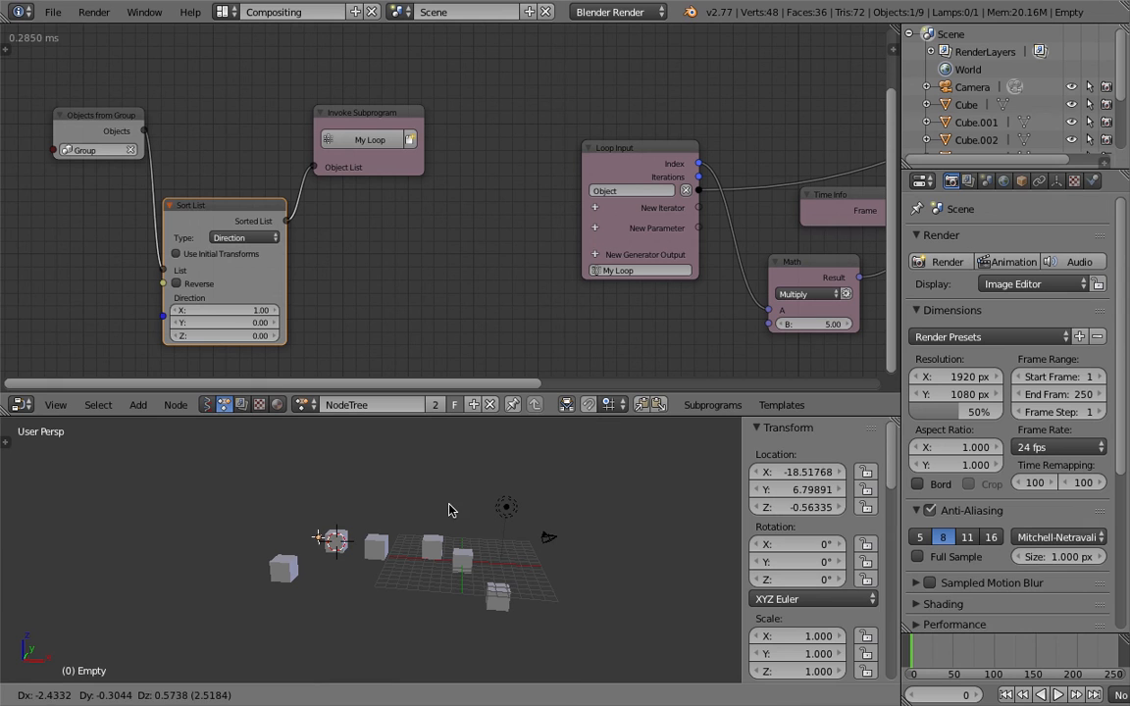
{"action": "left_click", "coordinate": [368, 490]}
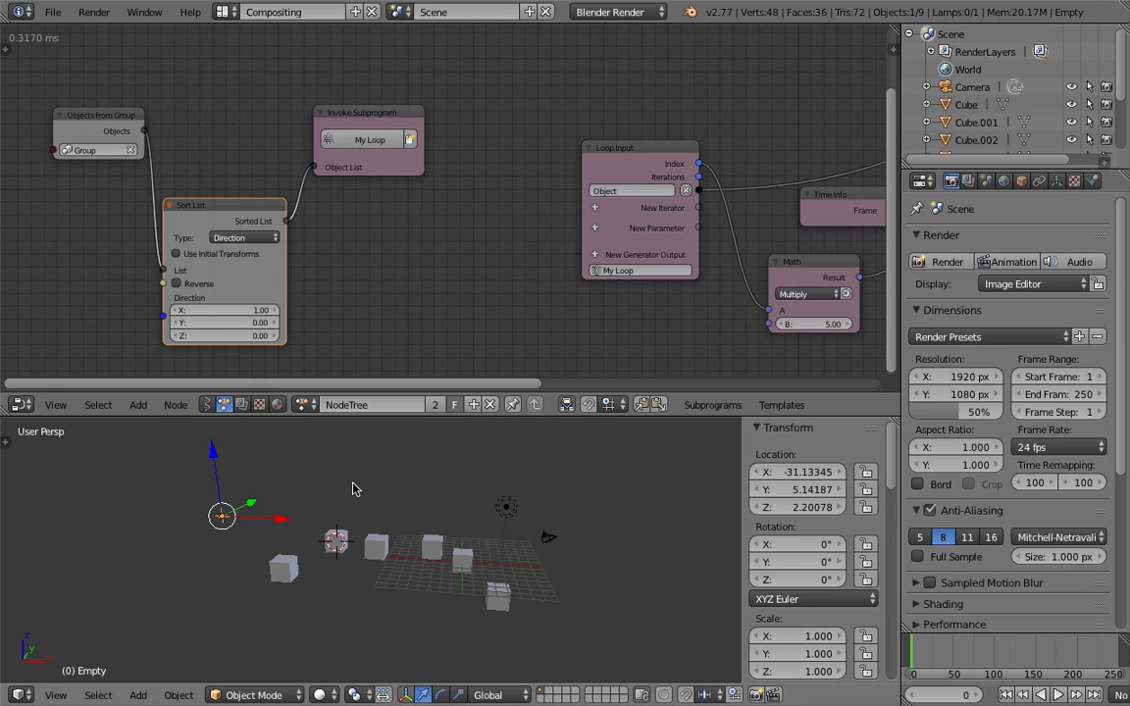
- Change the Sort List type to Point Distance and nudge the node slightly upward
{"action": "left_click", "coordinate": [243, 238]}
{"action": "left_click", "coordinate": [245, 180]}
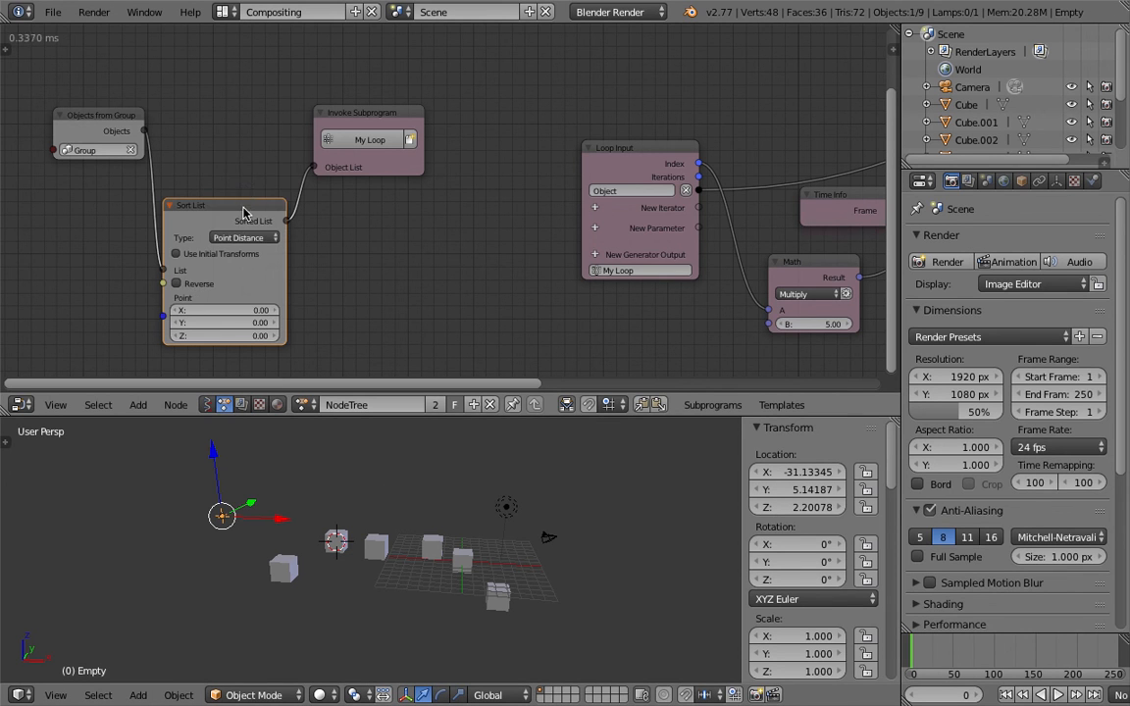
{"action": "left_click_drag", "start_coordinate": [248, 202], "coordinate": [253, 188]}
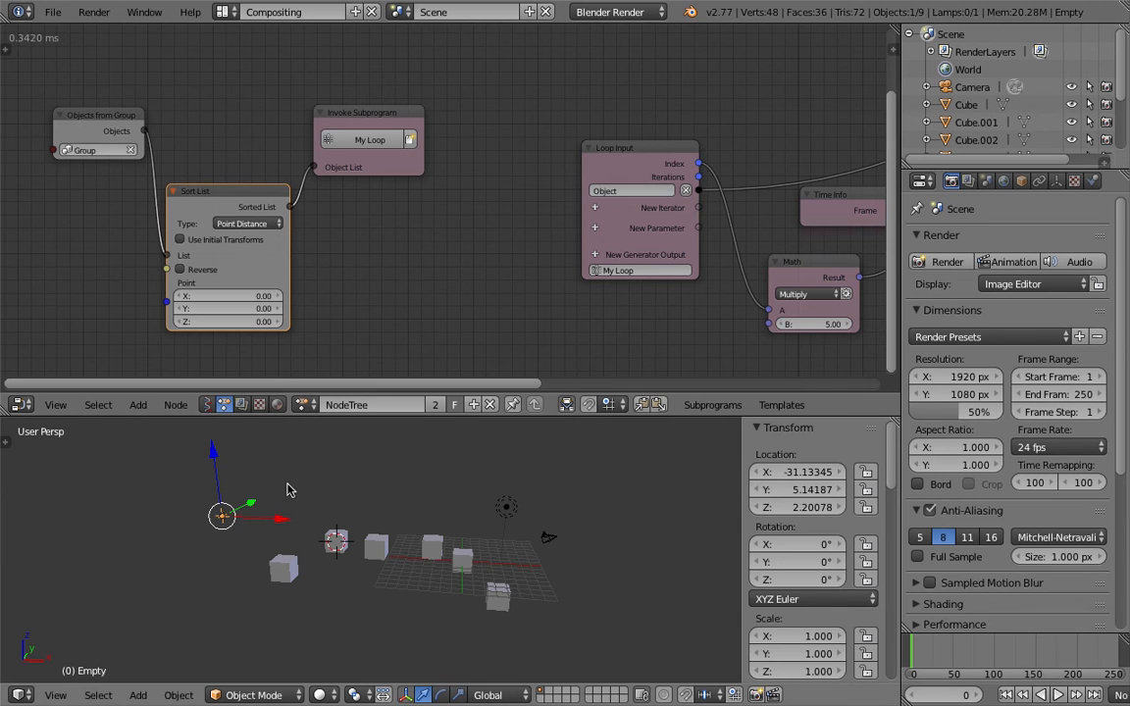
- Add an Object Transforms Input node for the Empty, below left of the Sort List node
{"action": "middle_click_drag", "start_coordinate": [287, 513], "coordinate": [285, 532]}
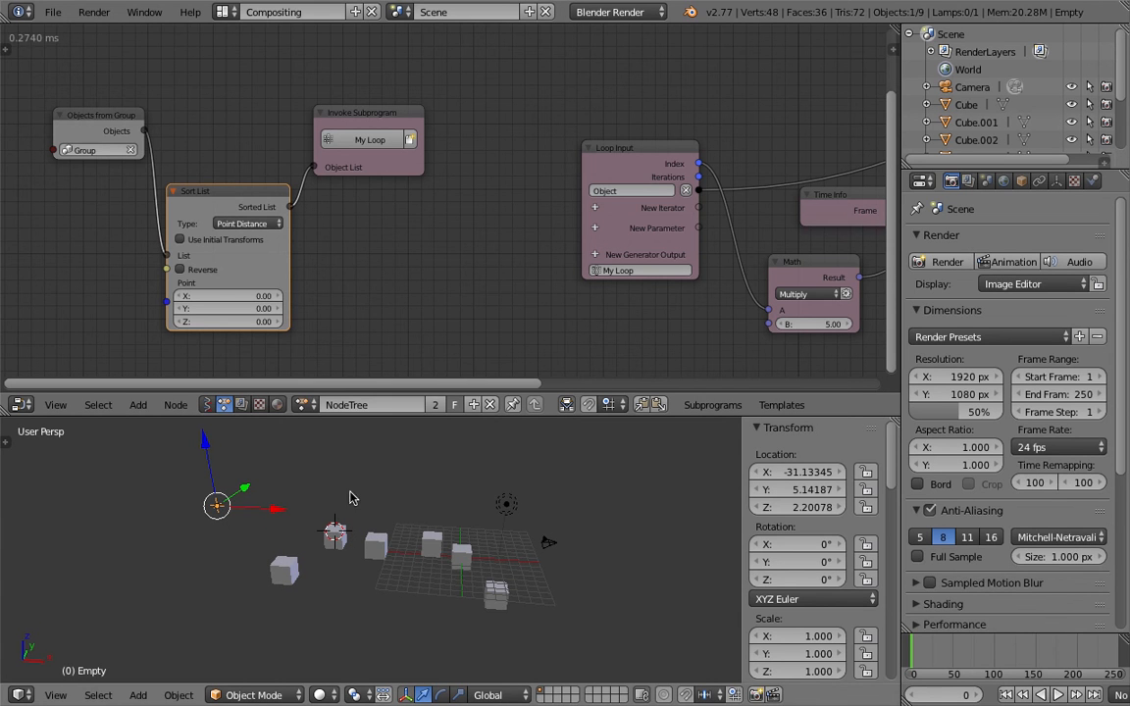
{"action": "middle_click_drag", "start_coordinate": [350, 493], "coordinate": [353, 494], "text": "shift"}
{"action": "middle_click_drag", "start_coordinate": [156, 314], "coordinate": [327, 270]}
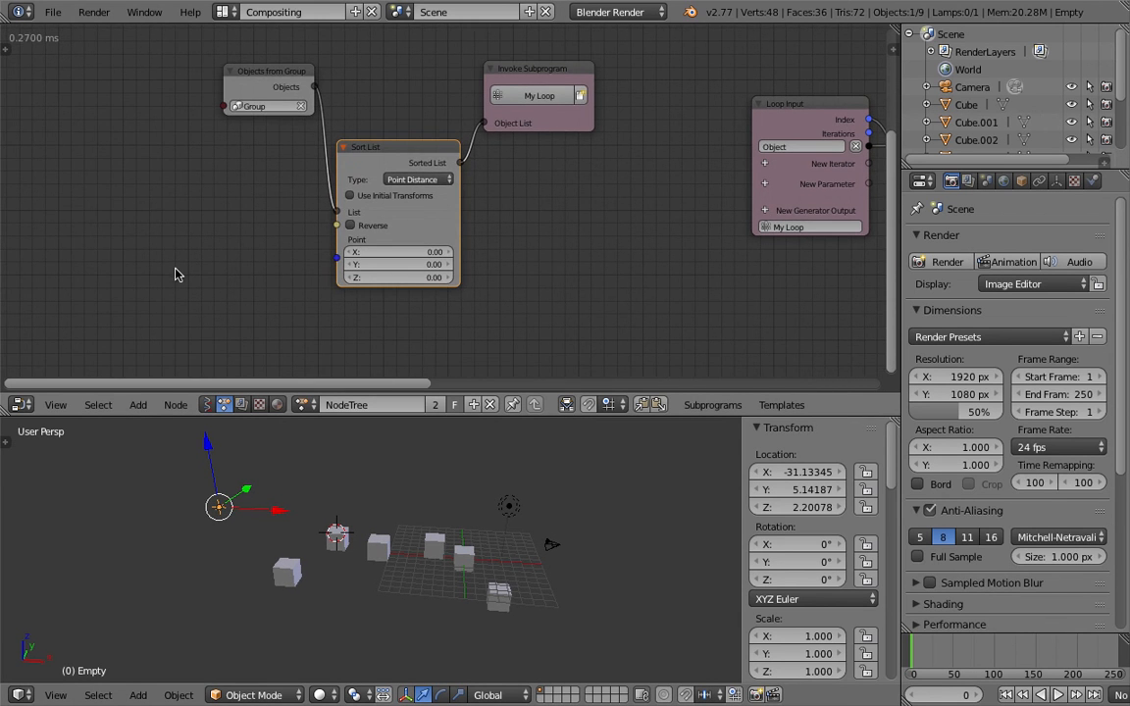
{"action": "key", "text": "shift+a"}
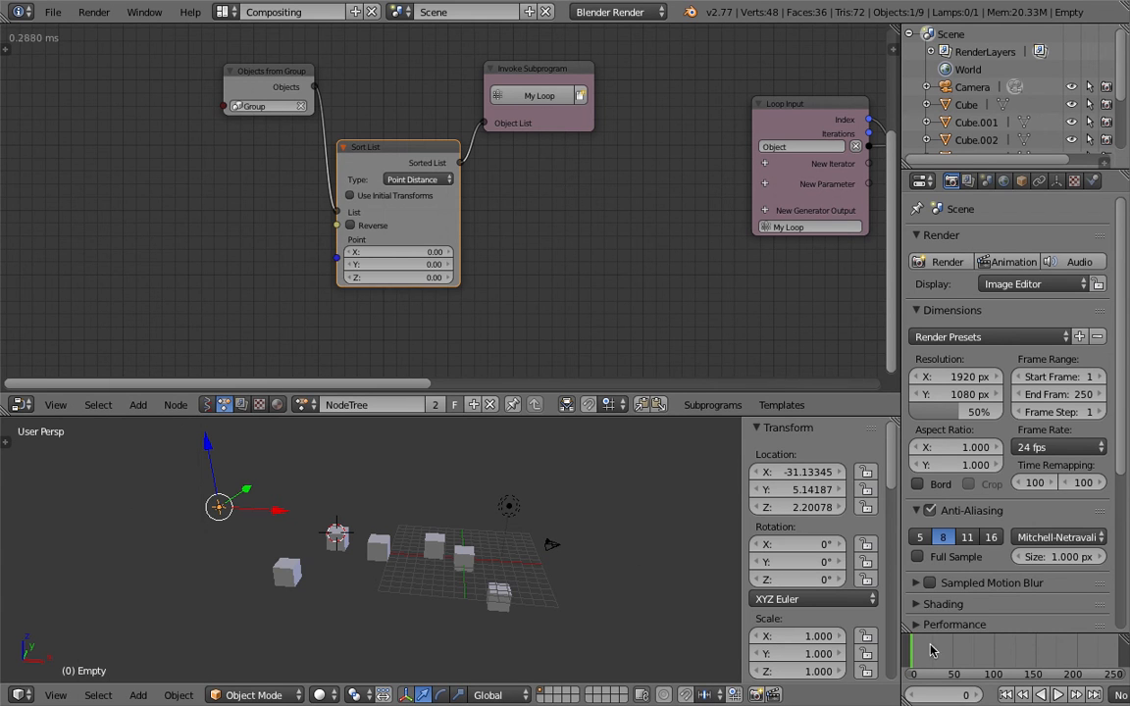
{"action": "left_click_drag", "start_coordinate": [919, 657], "coordinate": [918, 657]}
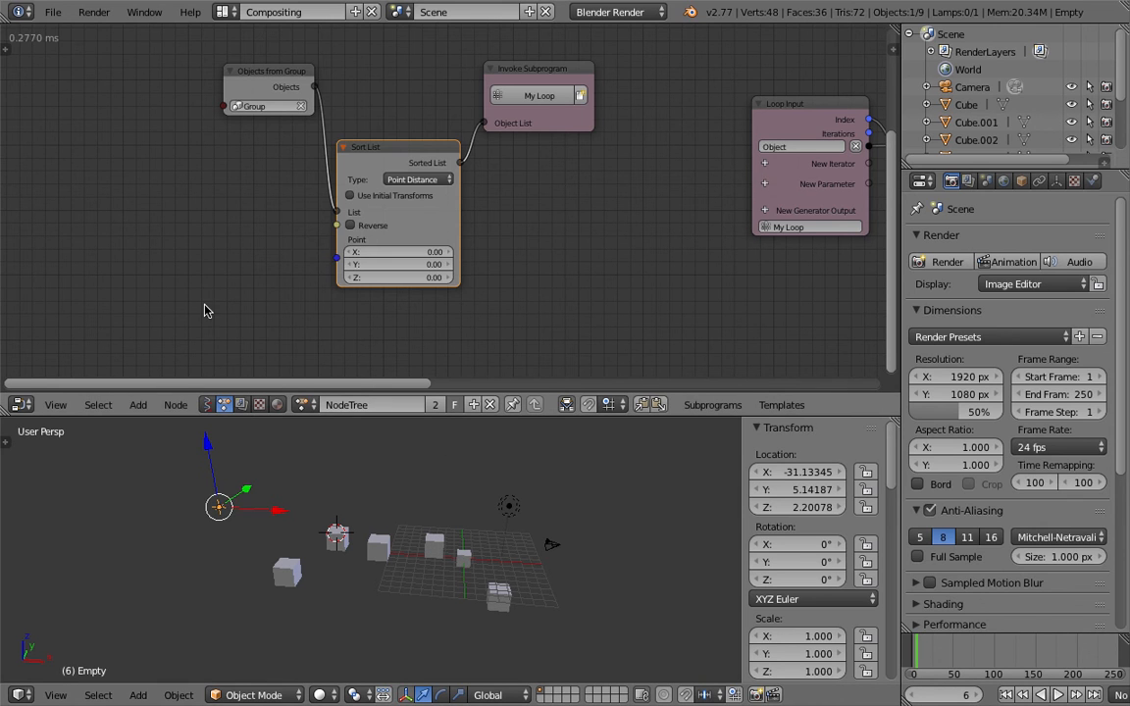
{"action": "key", "text": "shift+a"}
{"action": "left_click", "coordinate": [191, 240]}
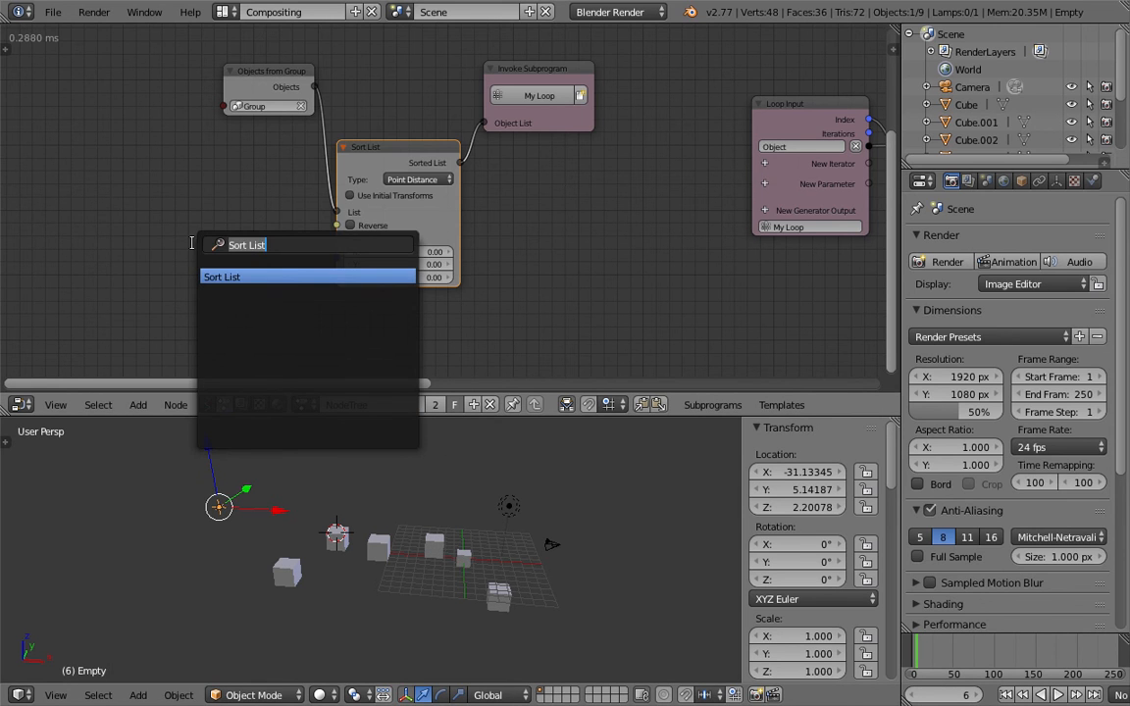
{"action": "type", "text": "object "}
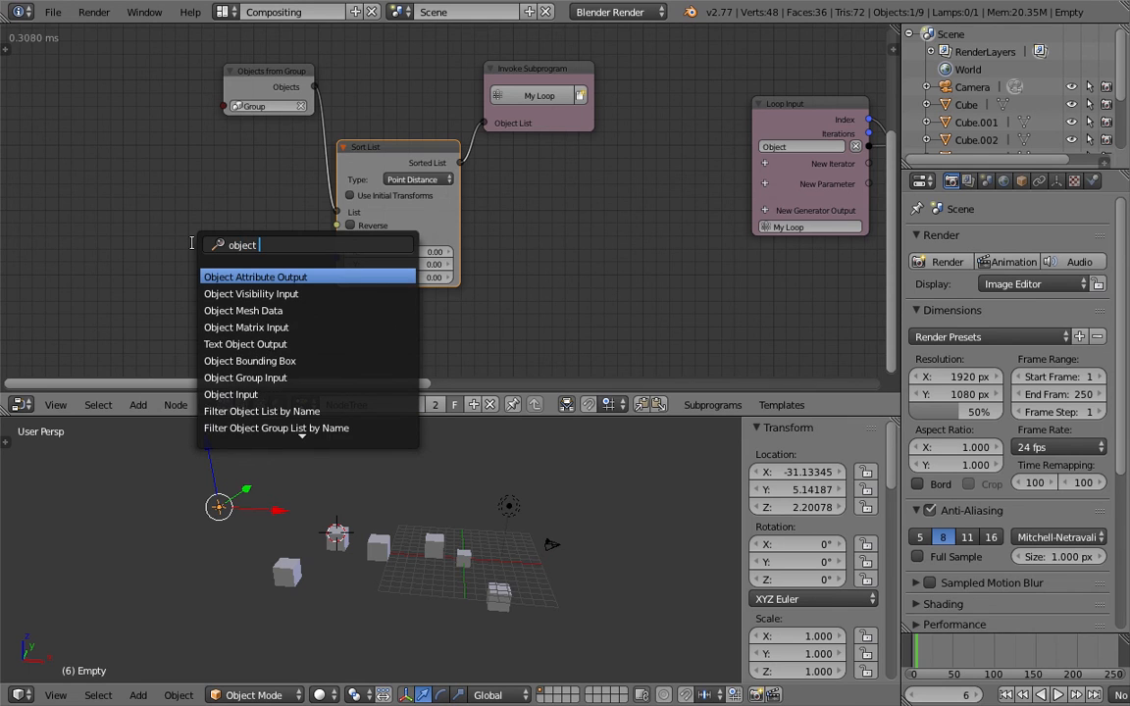
{"action": "type", "text": "tran"}
{"action": "key", "text": "Return"}
{"action": "left_click", "coordinate": [193, 246]}
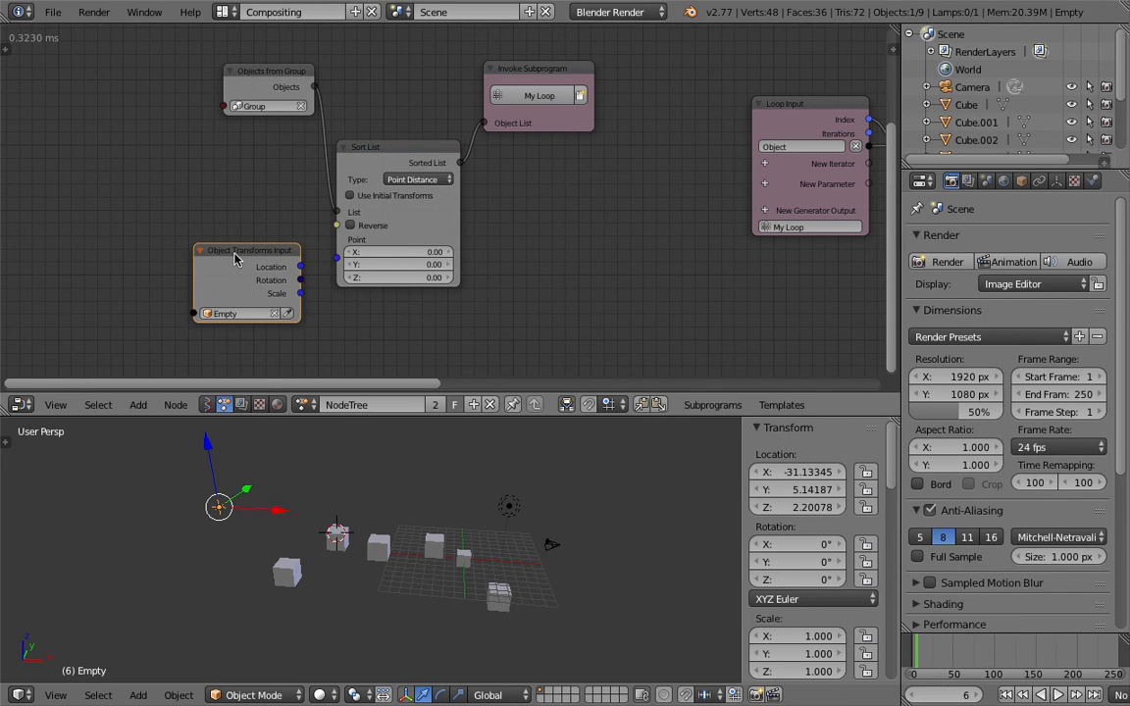
- Move the Object Transforms Input node slightly left, link its Location to the Sort List node's Point, and scrub the animation
{"action": "left_click_drag", "start_coordinate": [206, 260], "coordinate": [188, 261]}
{"action": "left_click_drag", "start_coordinate": [282, 268], "coordinate": [339, 242]}
{"action": "mouse_move", "coordinate": [917, 654]}
{"action": "left_mouse_down"}
{"action": "mouse_move", "coordinate": [951, 658]}
{"action": "mouse_move", "coordinate": [910, 655]}
{"action": "left_mouse_up"}
- Move the empty to different places around the cubes, scrubbing the timeline after each move to check the distance-based scaling order
{"action": "left_click_drag", "start_coordinate": [219, 512], "coordinate": [559, 552]}
{"action": "mouse_move", "coordinate": [915, 658]}
{"action": "left_mouse_down"}
{"action": "mouse_move", "coordinate": [942, 652]}
{"action": "mouse_move", "coordinate": [910, 650]}
{"action": "left_mouse_up"}
{"action": "key", "text": "g"}
{"action": "left_click", "coordinate": [370, 447]}
{"action": "mouse_move", "coordinate": [914, 665]}
{"action": "left_mouse_down"}
{"action": "mouse_move", "coordinate": [944, 654]}
{"action": "mouse_move", "coordinate": [911, 655]}
{"action": "left_mouse_up"}
{"action": "mouse_move", "coordinate": [498, 535]}
{"action": "middle_mouse_down"}
{"action": "mouse_move", "coordinate": [517, 534]}
{"action": "mouse_move", "coordinate": [492, 535]}
{"action": "middle_mouse_up"}
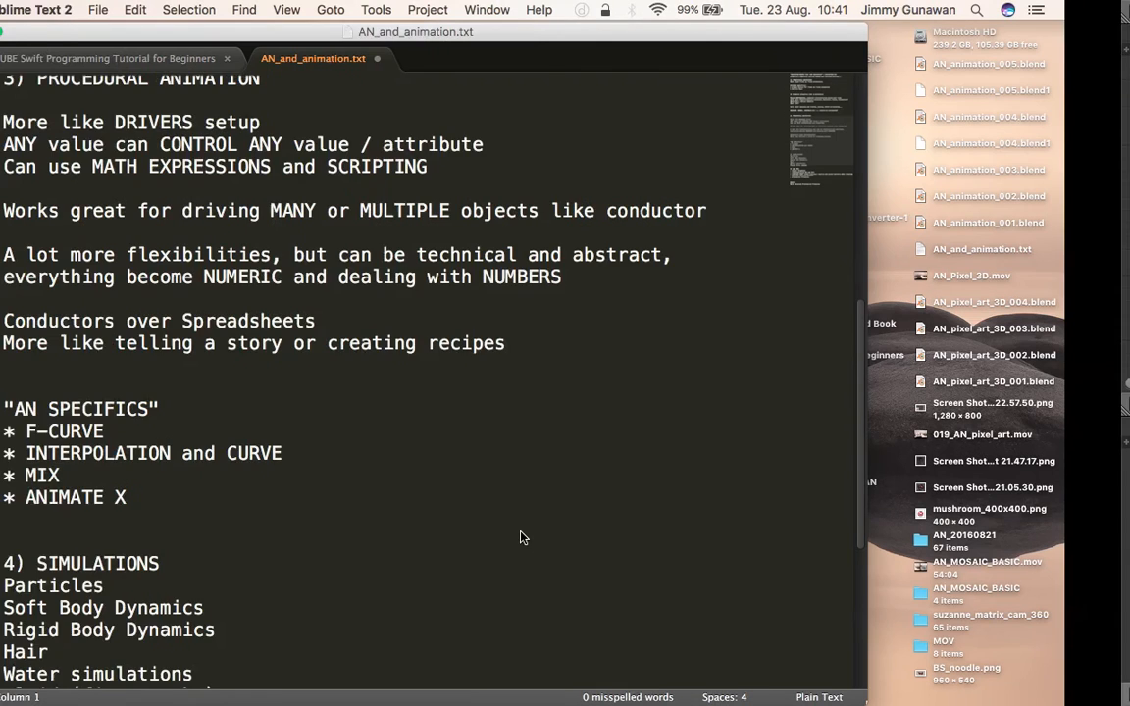
- Switch to Sublime Text, append x to the "Loop / PingPong" and "lamp switching ON and OFF" lines, and select "matrix and pivot matters when rotating"
{"action": "scroll", "coordinate": [329, 542], "scroll_direction": "down", "scroll_amount": 1}
{"action": "scroll", "coordinate": [330, 541], "scroll_direction": "down", "scroll_amount": 5}
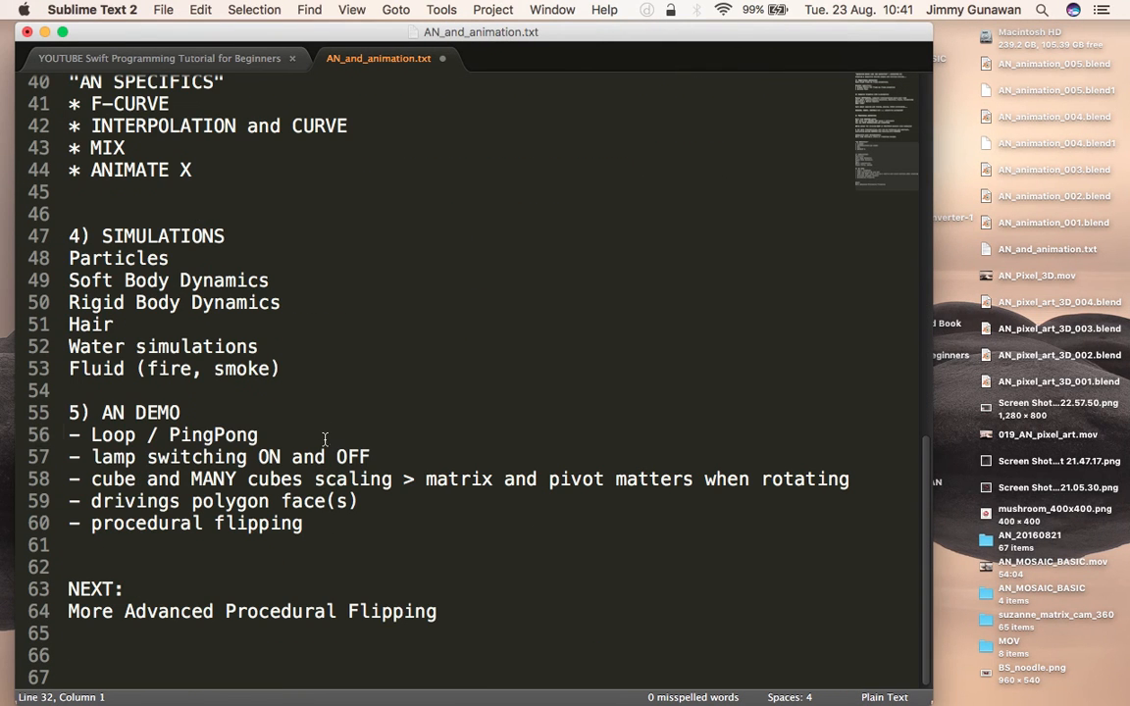
{"action": "left_click", "coordinate": [327, 438]}
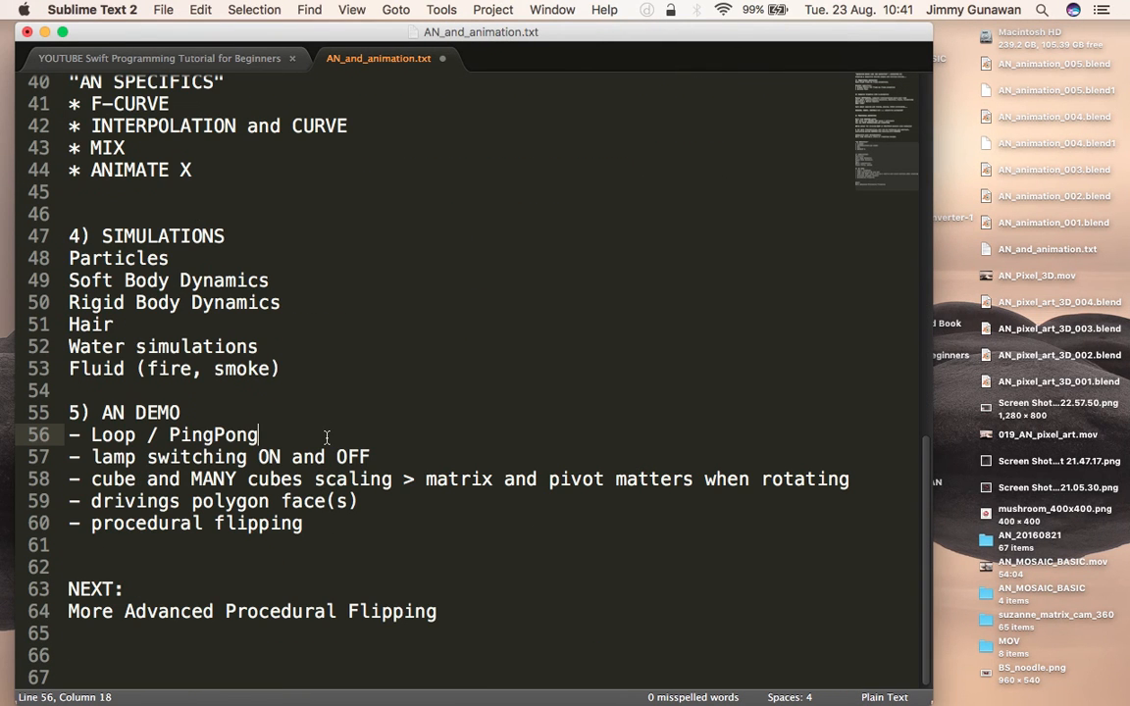
{"action": "left_click", "coordinate": [415, 449]}
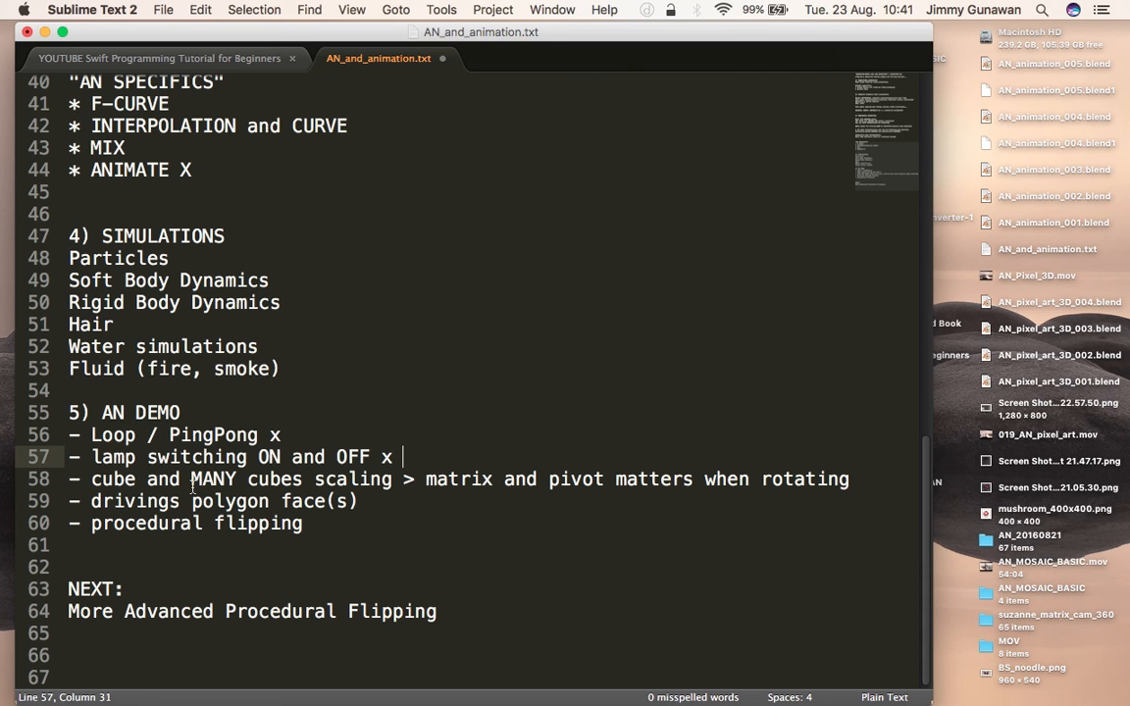
{"action": "left_click_drag", "start_coordinate": [424, 480], "coordinate": [851, 480]}
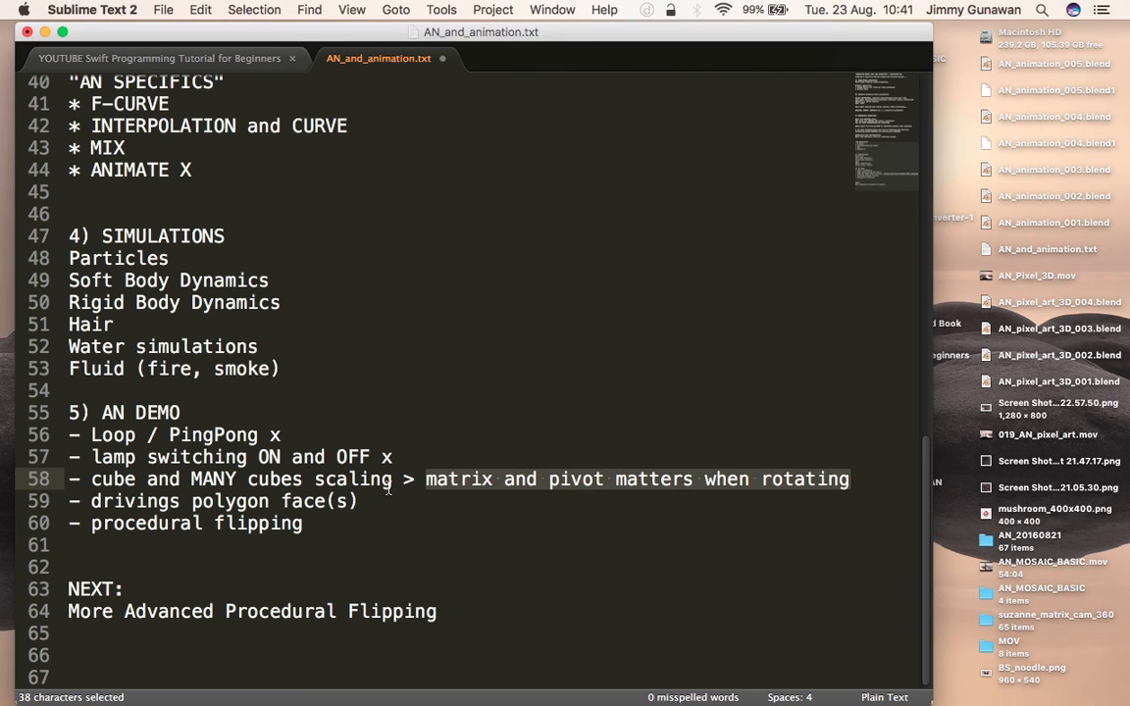
- Highlight the "drivings polygon face(s)" and "procedural flipping" topics in the notes, and switch to Blender
{"action": "left_click_drag", "start_coordinate": [91, 504], "coordinate": [235, 523]}
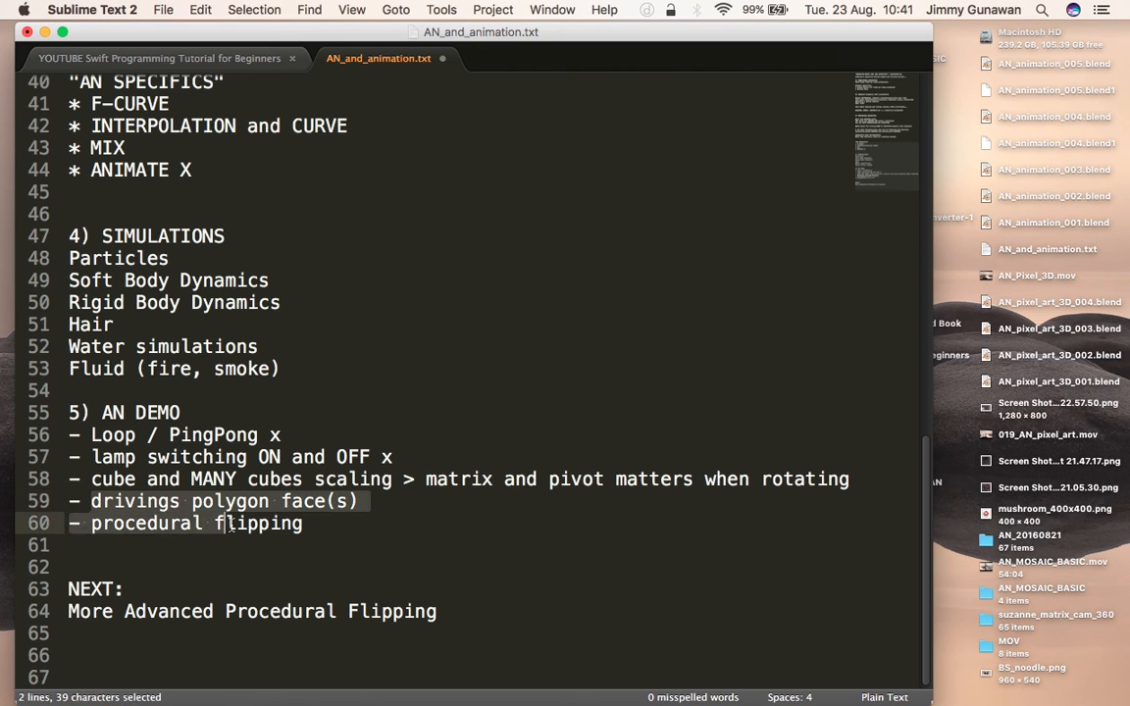
{"action": "left_click", "coordinate": [125, 524]}
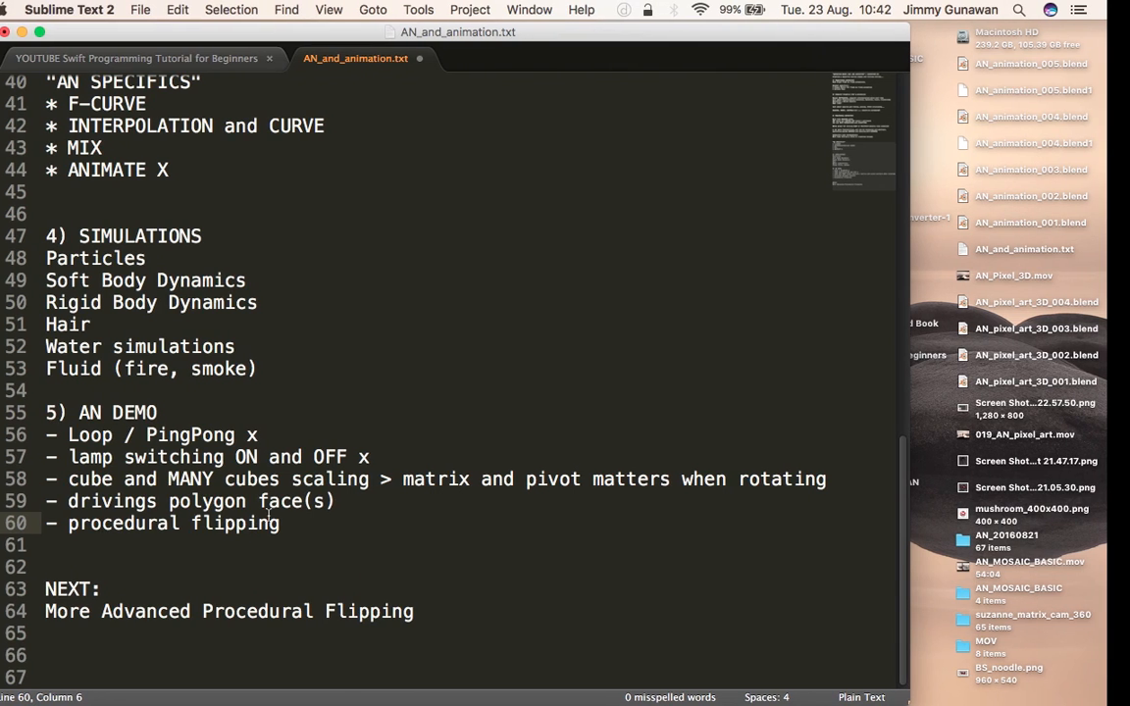
{"action": "key", "text": "ctrl+Right"}
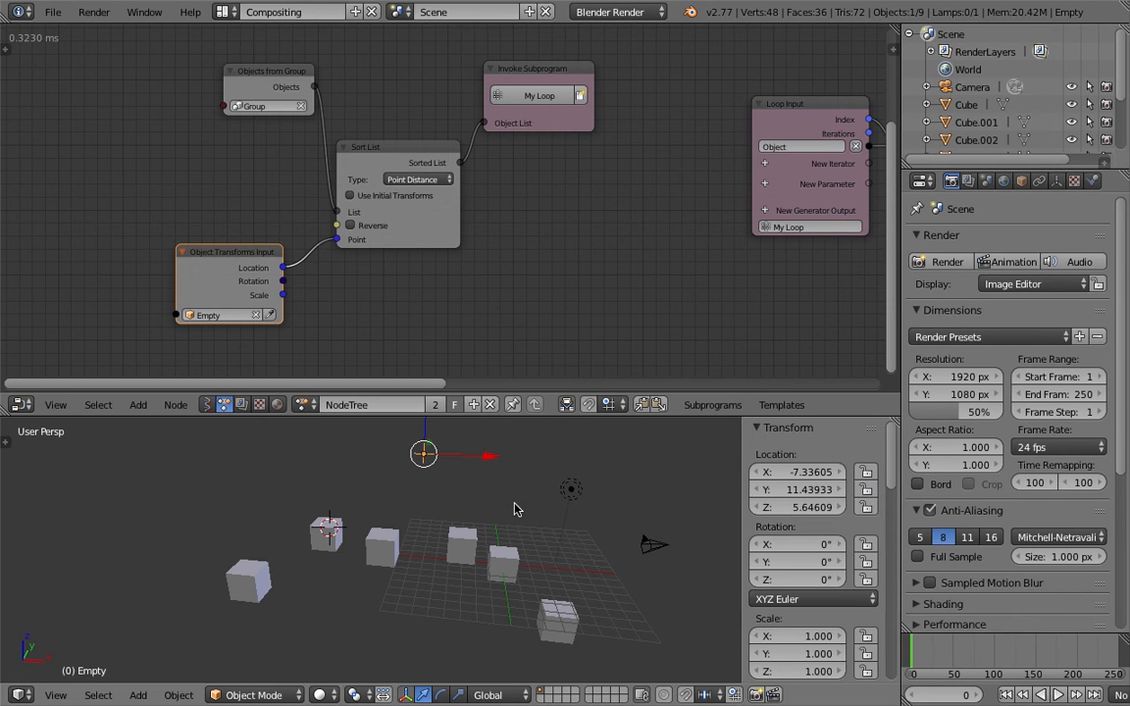
- Start a new file from the start-up settings and change the screen layout to Compositing
{"action": "left_click", "coordinate": [54, 13]}
{"action": "left_click", "coordinate": [69, 36]}
{"action": "left_click", "coordinate": [72, 48]}
{"action": "middle_click_drag", "start_coordinate": [643, 379], "coordinate": [539, 344]}
{"action": "left_click", "coordinate": [225, 14]}
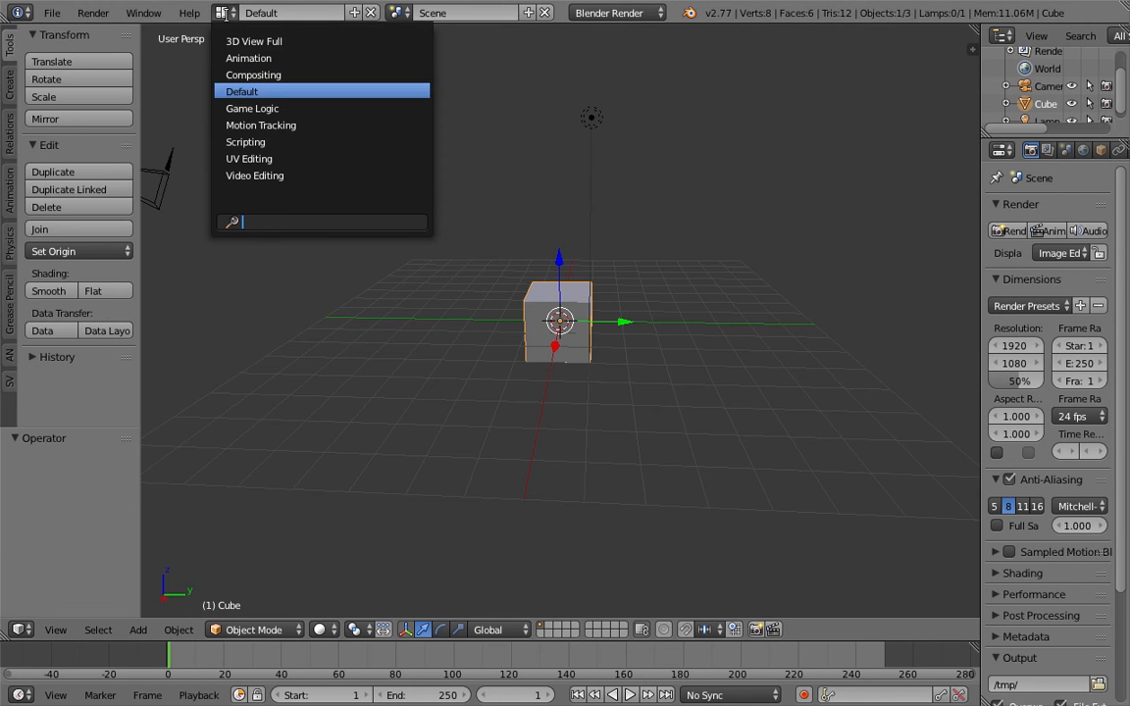
{"action": "left_click", "coordinate": [227, 75]}
- Delete the default cube and add a Grid mesh at the scene's origin
{"action": "middle_click_drag", "start_coordinate": [686, 519], "coordinate": [754, 527]}
{"action": "key", "text": "x"}
{"action": "left_click", "coordinate": [754, 527]}
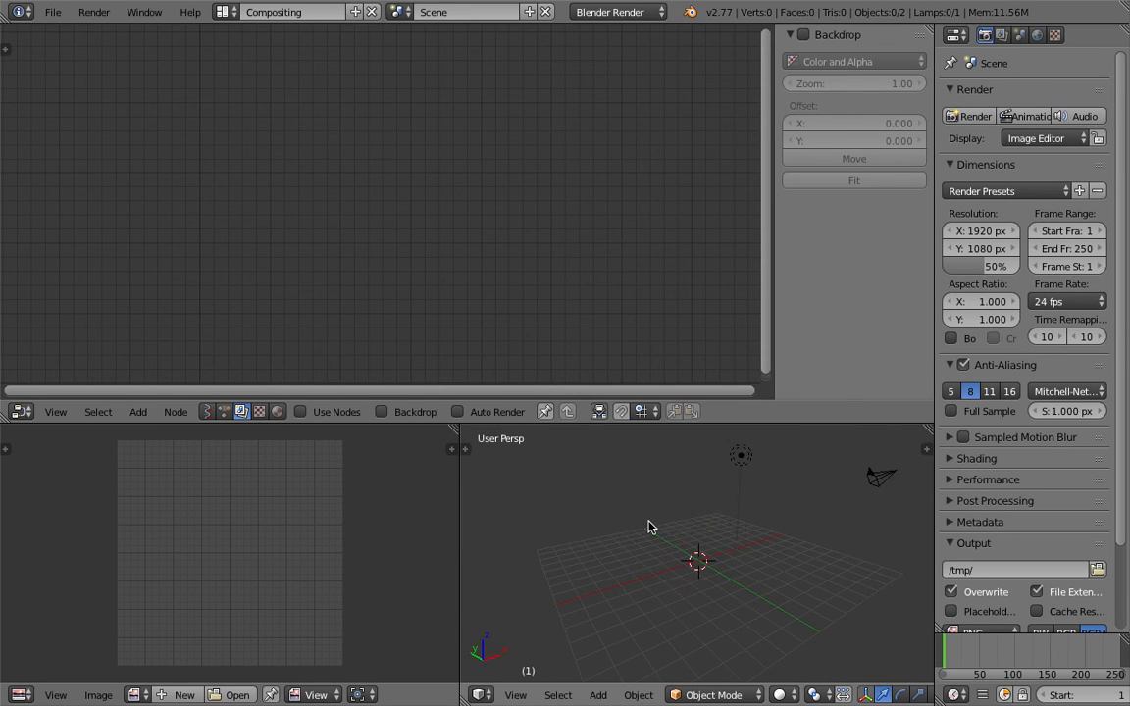
{"action": "key", "text": "shift+a"}
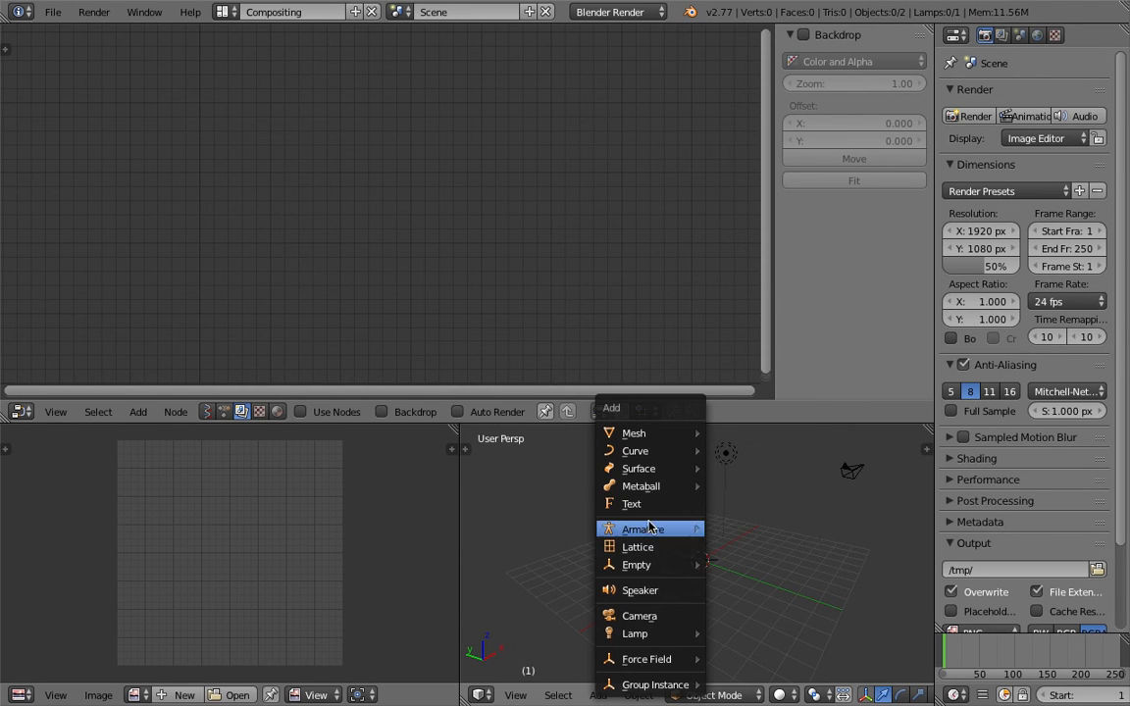
{"action": "mouse_move", "coordinate": [674, 566]}
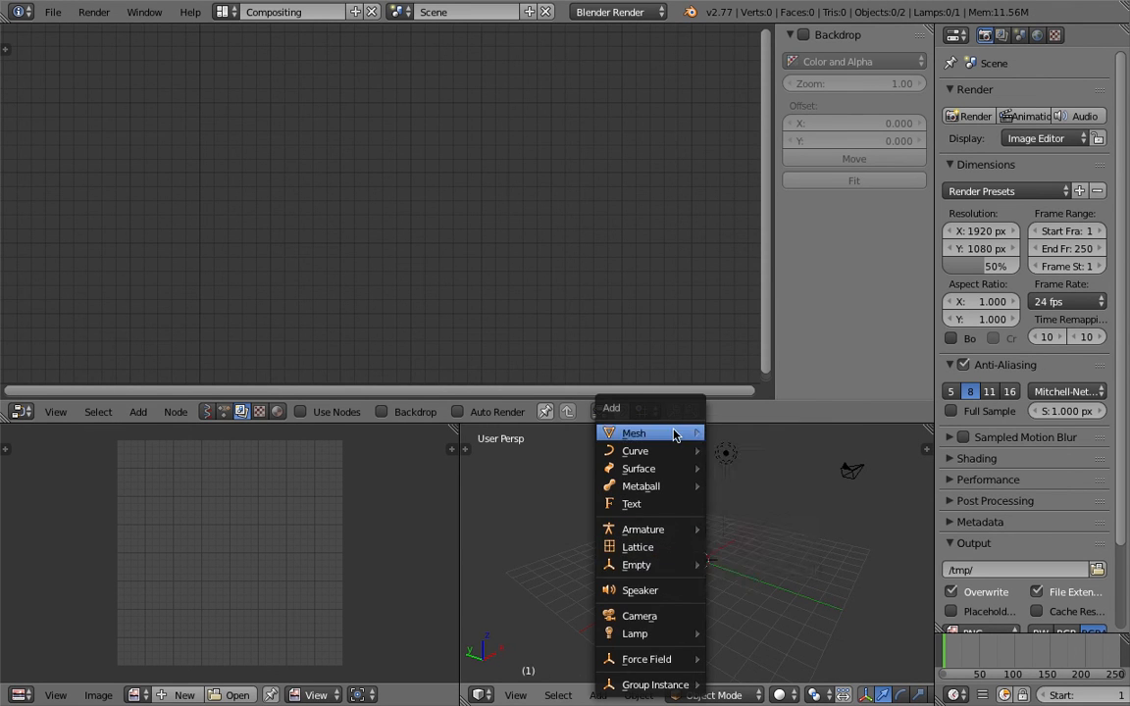
{"action": "mouse_move", "coordinate": [681, 433]}
{"action": "left_click", "coordinate": [742, 584]}
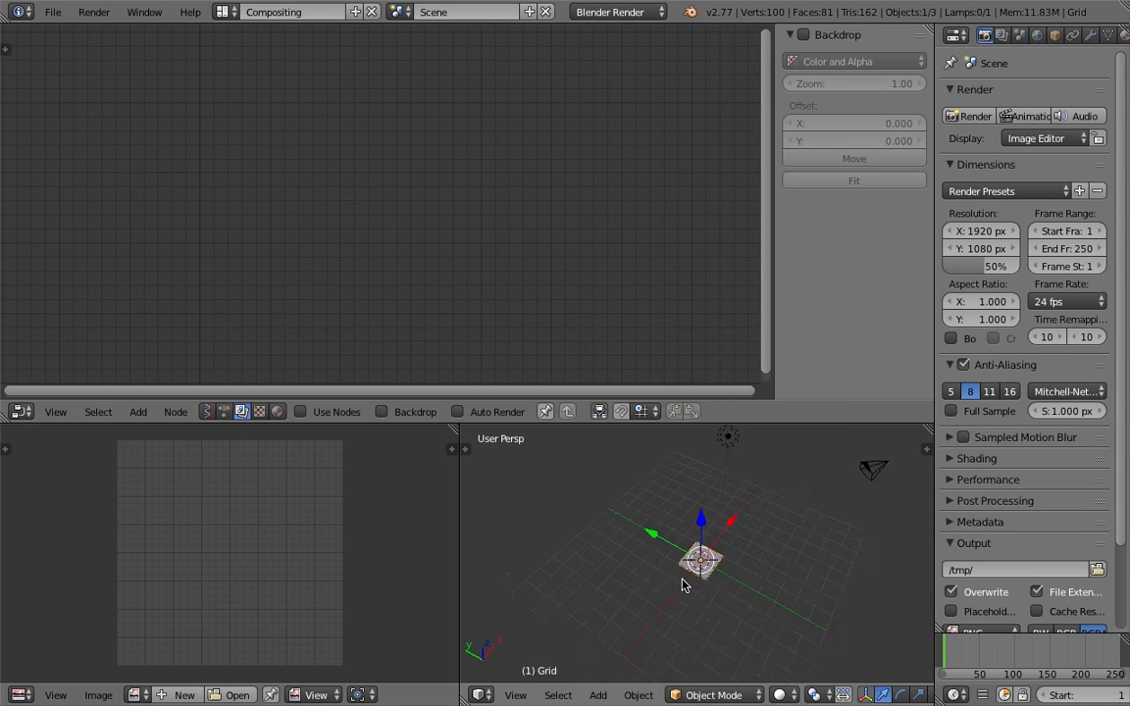
- Scale the grid's geometry up in Edit Mode to several times its size, and return to Object Mode
{"action": "key", "text": "Tab"}
{"action": "key", "text": "s"}
{"action": "left_click", "coordinate": [587, 596]}
{"action": "key", "text": "Tab"}
{"action": "middle_click_drag", "start_coordinate": [667, 490], "coordinate": [553, 519]}
{"action": "key", "text": "ctrl+Left"}
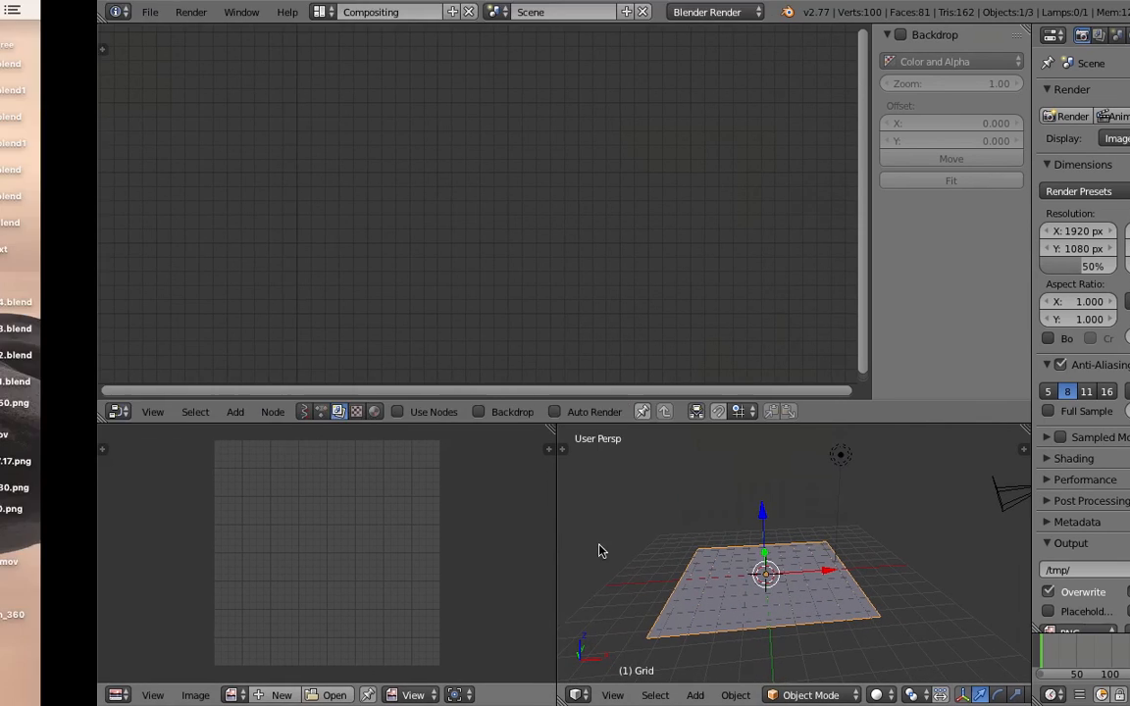
{"action": "key", "text": "ctrl+Right"}
- Enlarge the 3D view upward and slightly sideways, and place the 3D cursor beside the grid
{"action": "middle_click_drag", "start_coordinate": [661, 530], "coordinate": [763, 489]}
{"action": "right_click", "coordinate": [671, 465]}
{"action": "middle_click_drag", "start_coordinate": [671, 465], "coordinate": [742, 497]}
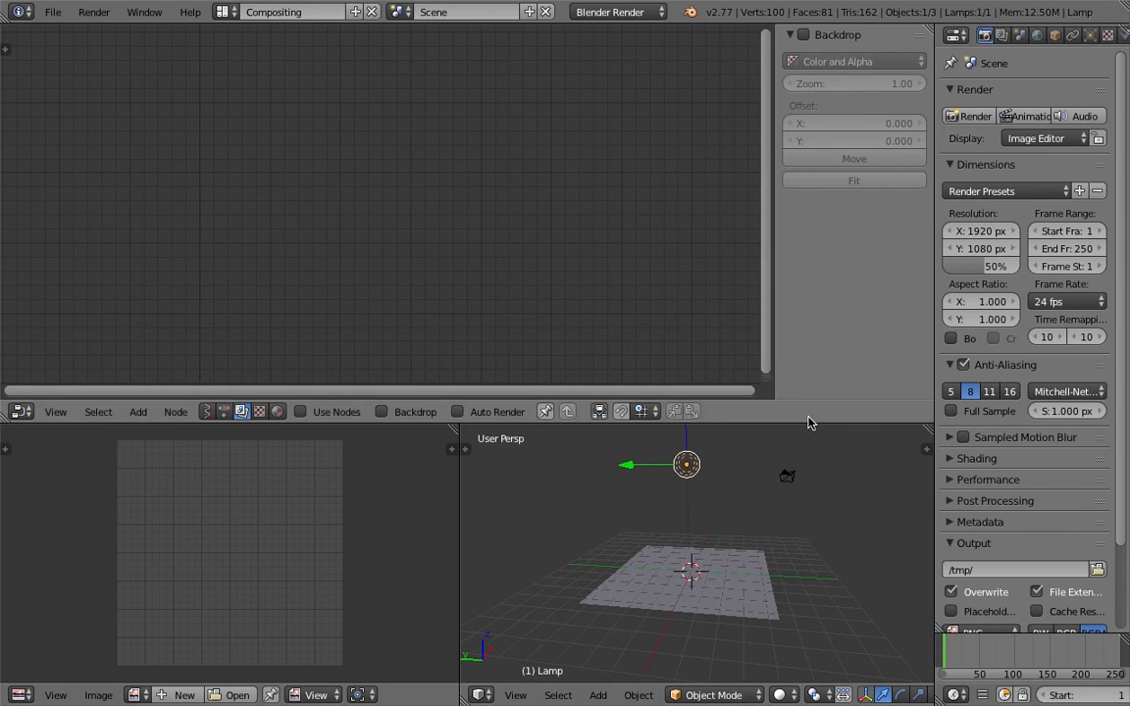
{"action": "left_click_drag", "start_coordinate": [809, 424], "coordinate": [806, 349]}
{"action": "middle_click_drag", "start_coordinate": [762, 439], "coordinate": [746, 471]}
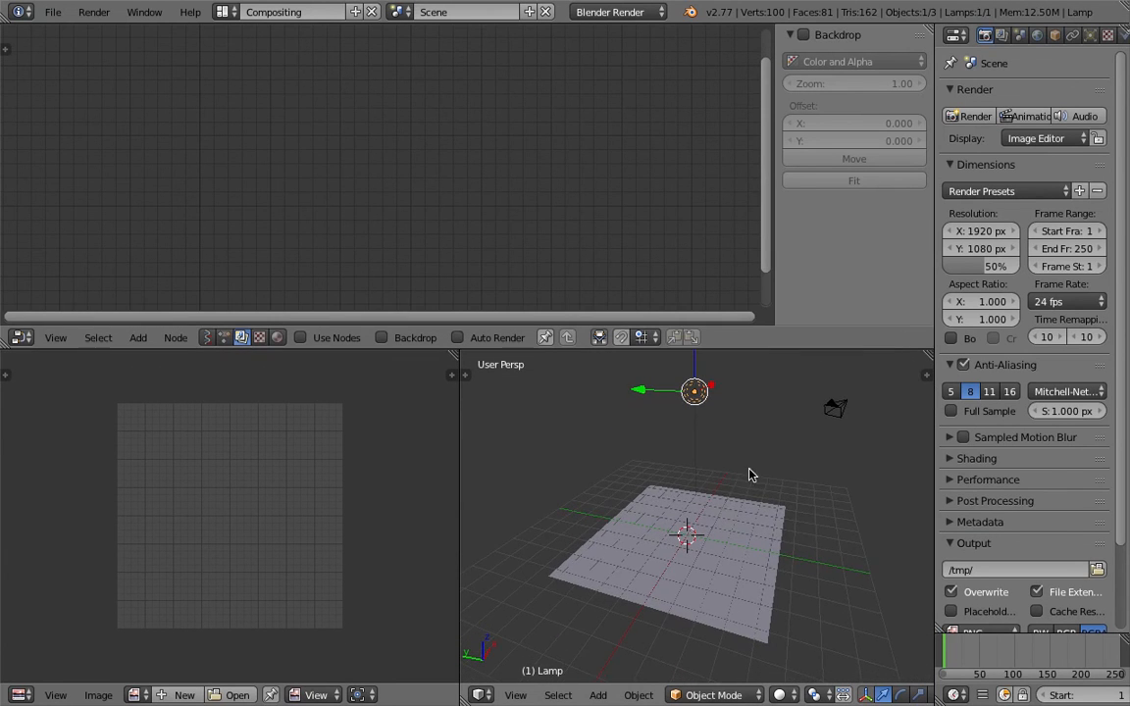
{"action": "left_click_drag", "start_coordinate": [936, 409], "coordinate": [945, 409]}
{"action": "mouse_move", "coordinate": [692, 579]}
{"action": "middle_mouse_down"}
{"action": "mouse_move", "coordinate": [679, 586]}
{"action": "mouse_move", "coordinate": [688, 568]}
{"action": "mouse_move", "coordinate": [721, 566]}
{"action": "mouse_move", "coordinate": [700, 564]}
{"action": "middle_mouse_up"}
{"action": "middle_click_drag", "start_coordinate": [624, 486], "coordinate": [690, 535]}
{"action": "left_click", "coordinate": [798, 499]}
{"action": "middle_click_drag", "start_coordinate": [769, 528], "coordinate": [853, 544]}
{"action": "middle_click_drag", "start_coordinate": [780, 576], "coordinate": [661, 527]}
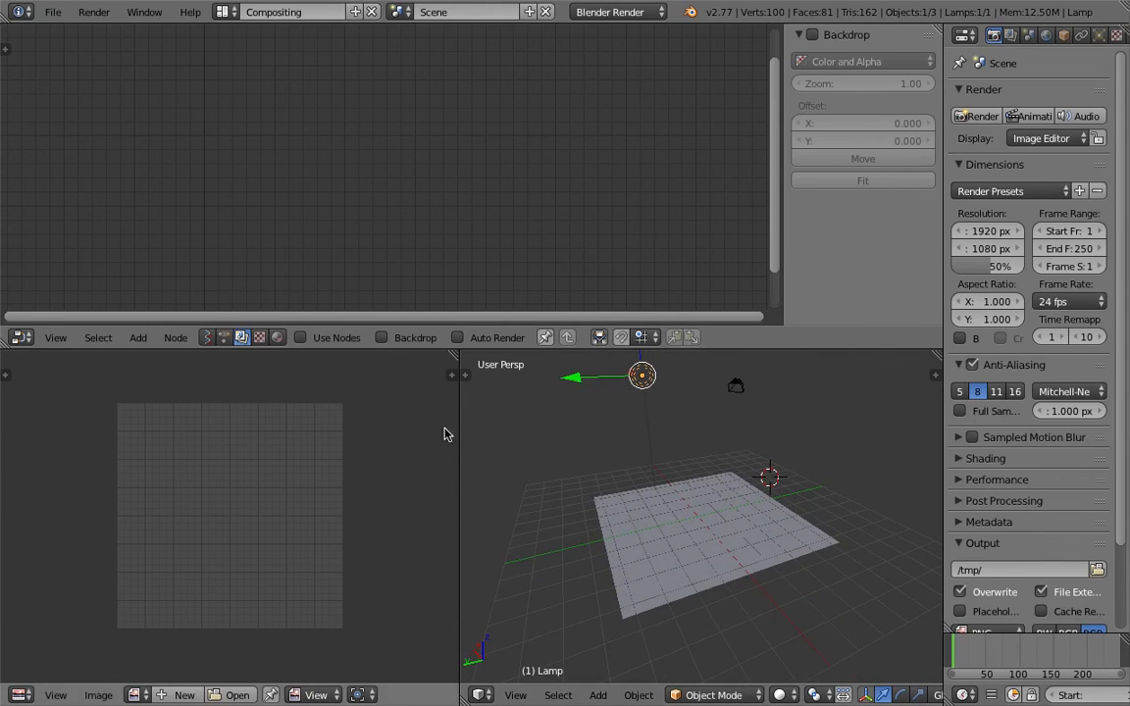
- Select the grid and examine its polygon faces in Edit Mode from several angles
{"action": "middle_click_drag", "start_coordinate": [619, 470], "coordinate": [711, 538]}
{"action": "right_click", "coordinate": [703, 525]}
{"action": "key", "text": "Tab"}
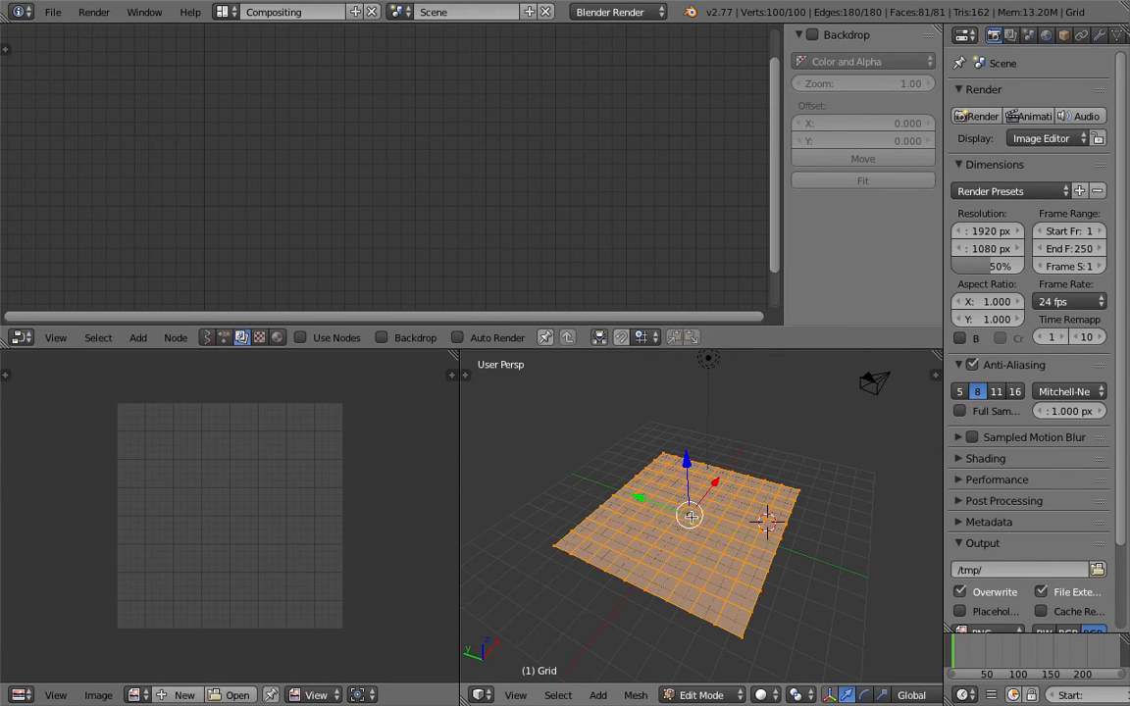
{"action": "key", "text": "Tab"}
{"action": "key", "text": "Tab"}
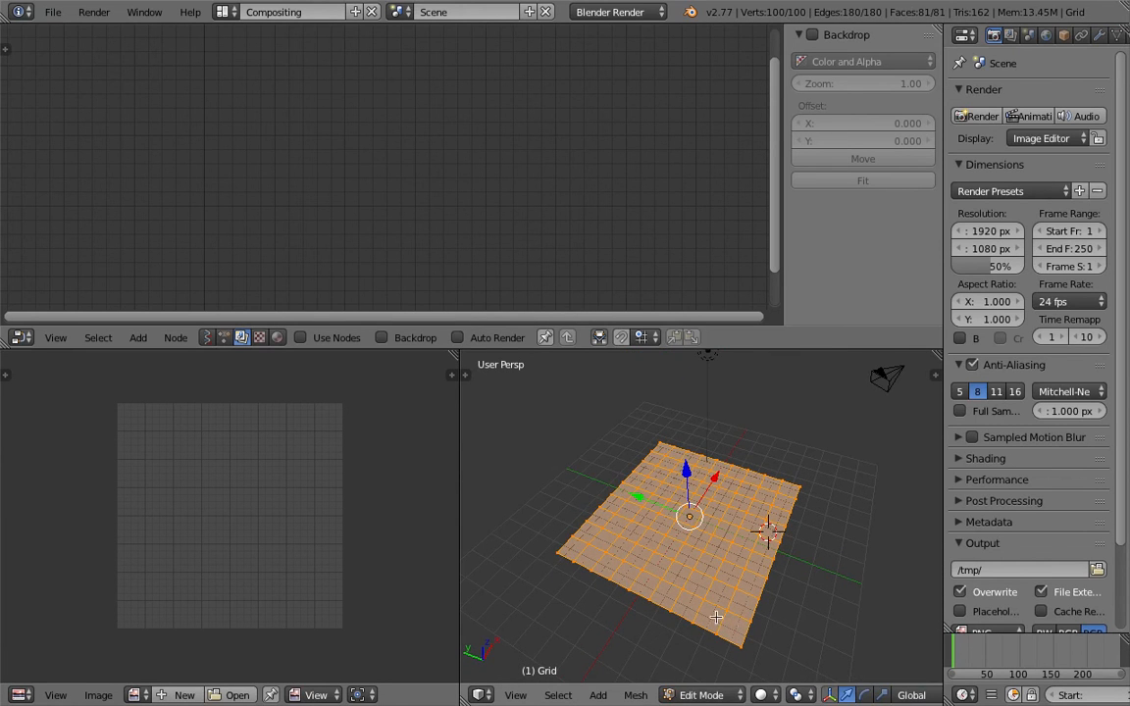
{"action": "middle_click_drag", "start_coordinate": [579, 545], "coordinate": [748, 569]}
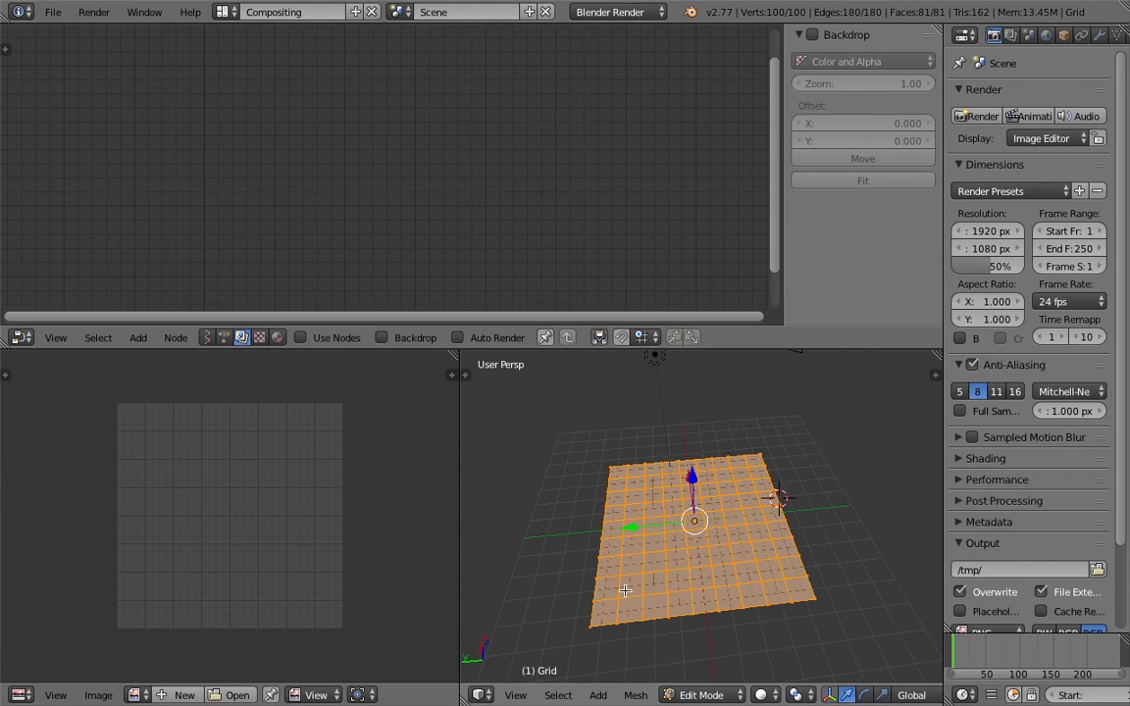
{"action": "middle_click_drag", "start_coordinate": [566, 535], "coordinate": [661, 451]}
{"action": "key", "text": "Tab"}
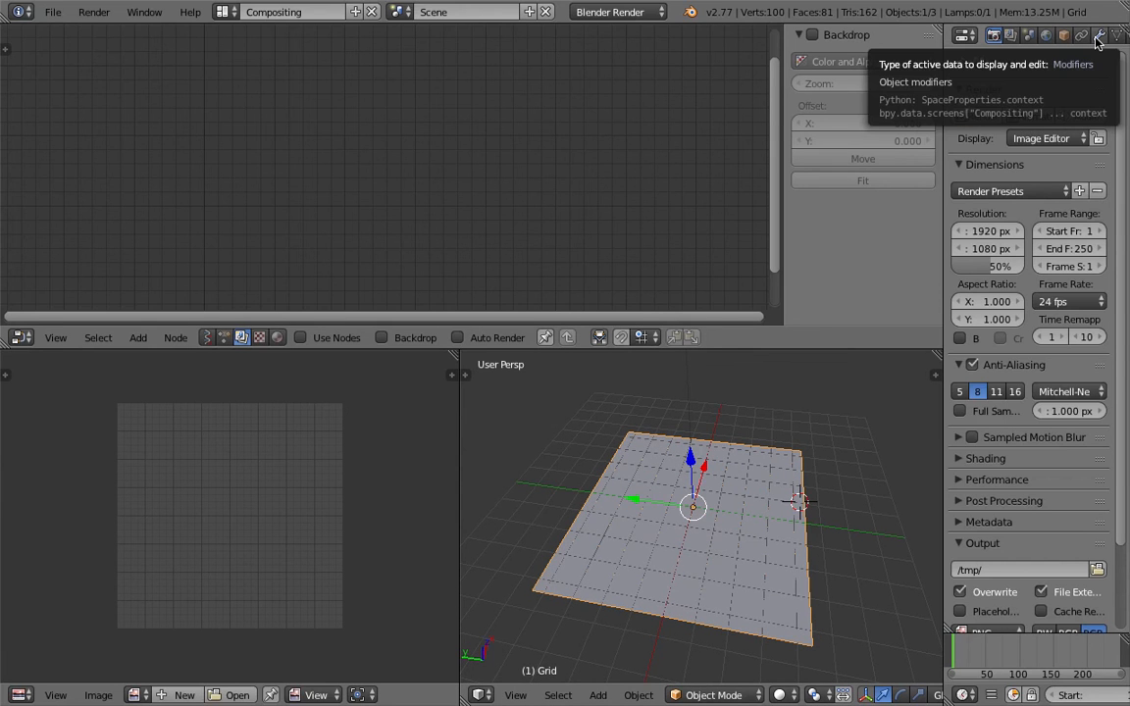
- Switch the node editor to Animation Nodes with a new node tree, and check the grid in wireframe and Edit Mode
{"action": "left_click", "coordinate": [224, 337]}
{"action": "left_click", "coordinate": [340, 337]}
{"action": "middle_click_drag", "start_coordinate": [628, 496], "coordinate": [652, 498]}
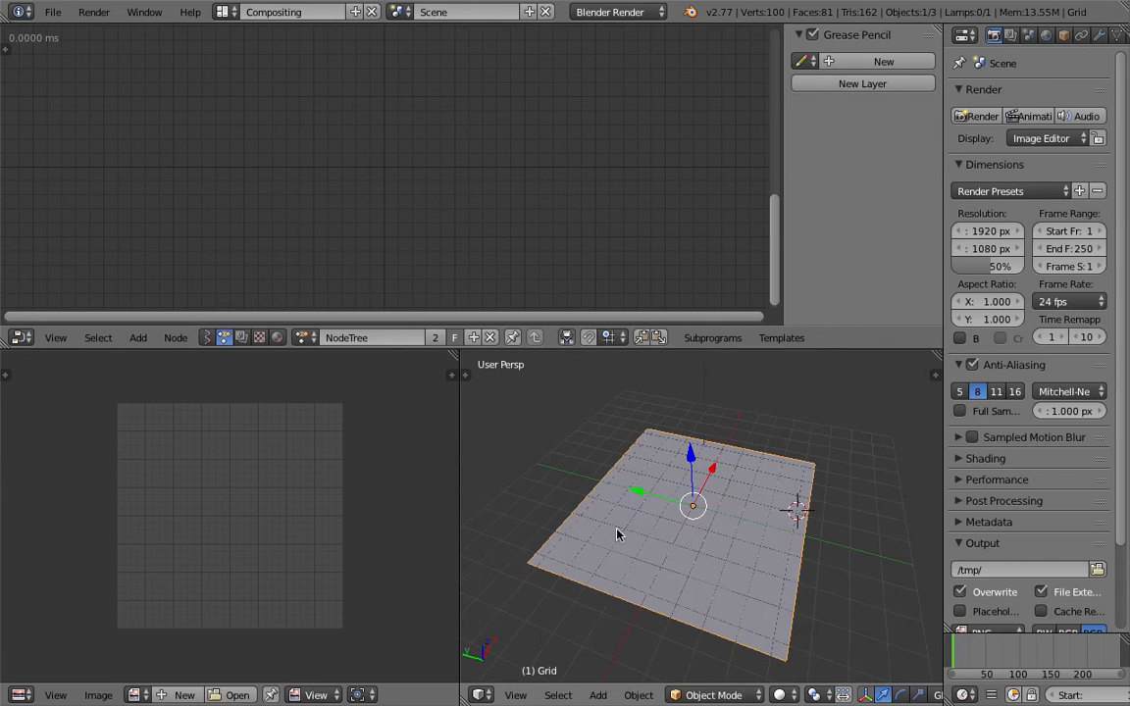
{"action": "middle_click_drag", "start_coordinate": [755, 543], "coordinate": [717, 569]}
{"action": "key", "text": "z"}
{"action": "key", "text": "z"}
{"action": "key", "text": "Tab"}
{"action": "key", "text": "Tab"}
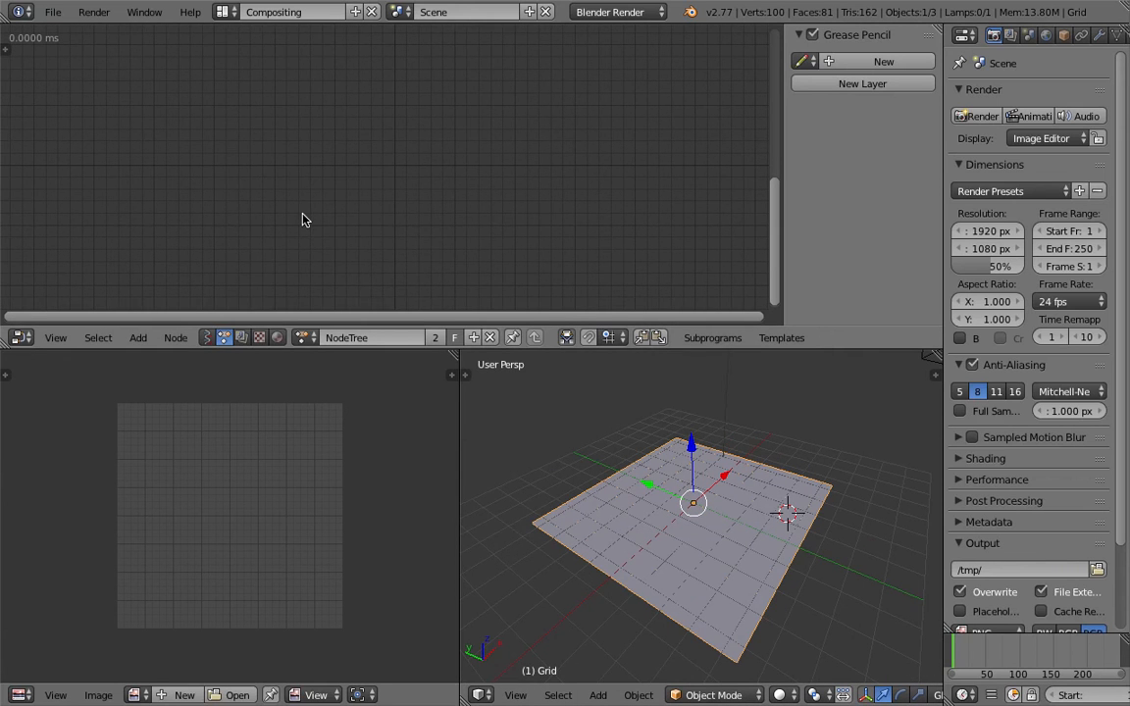
{"action": "key", "text": "shift+a"}
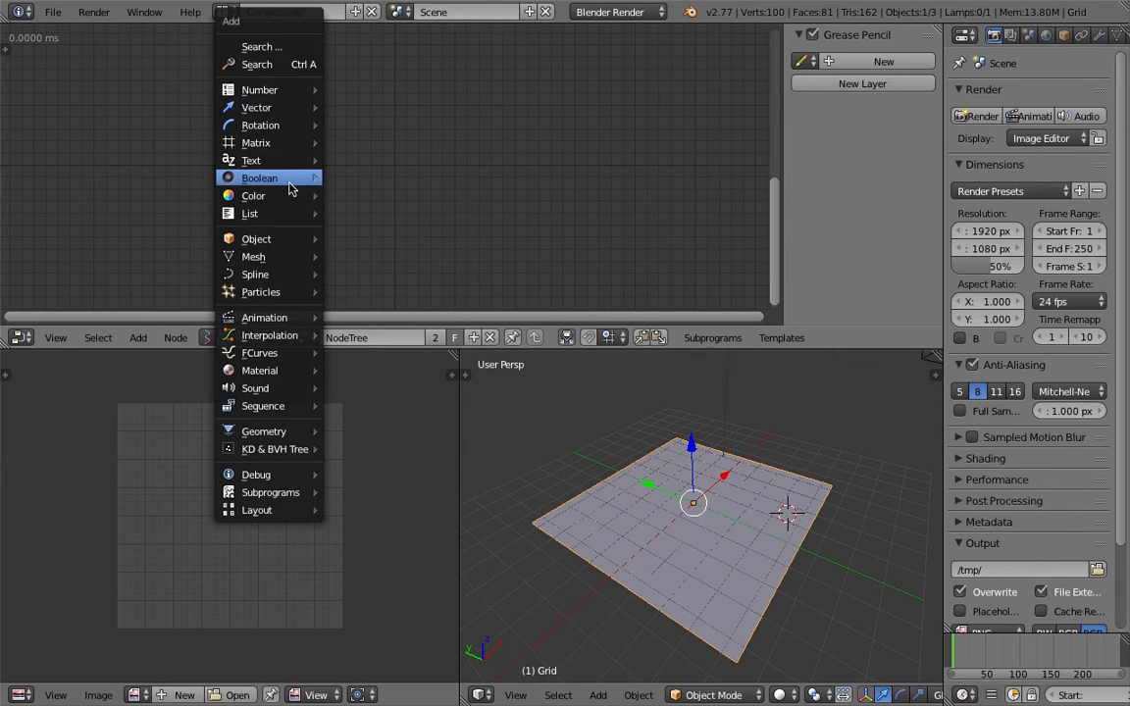
{"action": "left_click", "coordinate": [283, 65]}
{"action": "type", "text": "mesh"}
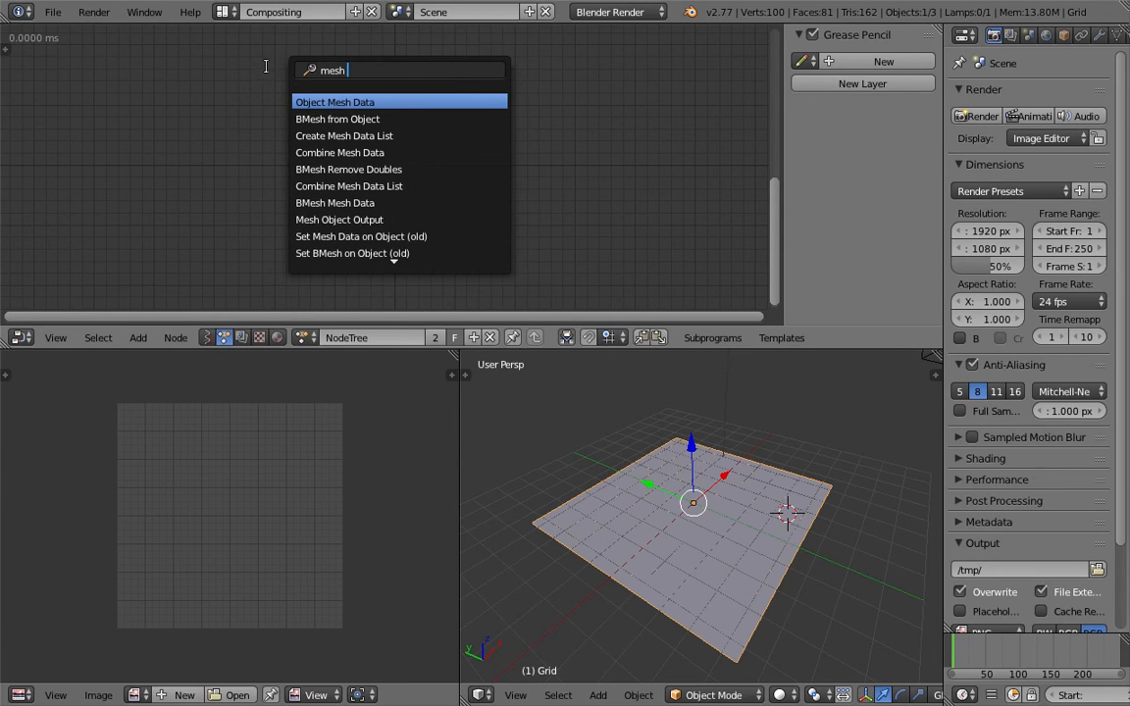
{"action": "key", "text": "Escape"}
{"action": "key", "text": "shift+a"}
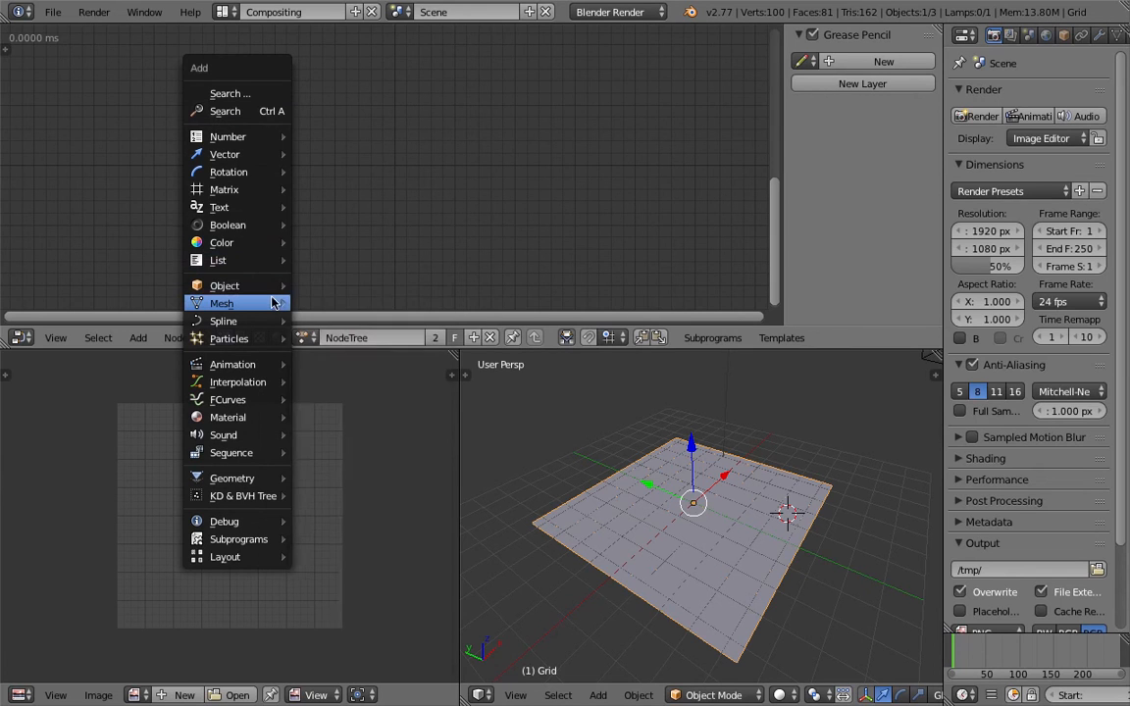
{"action": "mouse_move", "coordinate": [269, 321]}
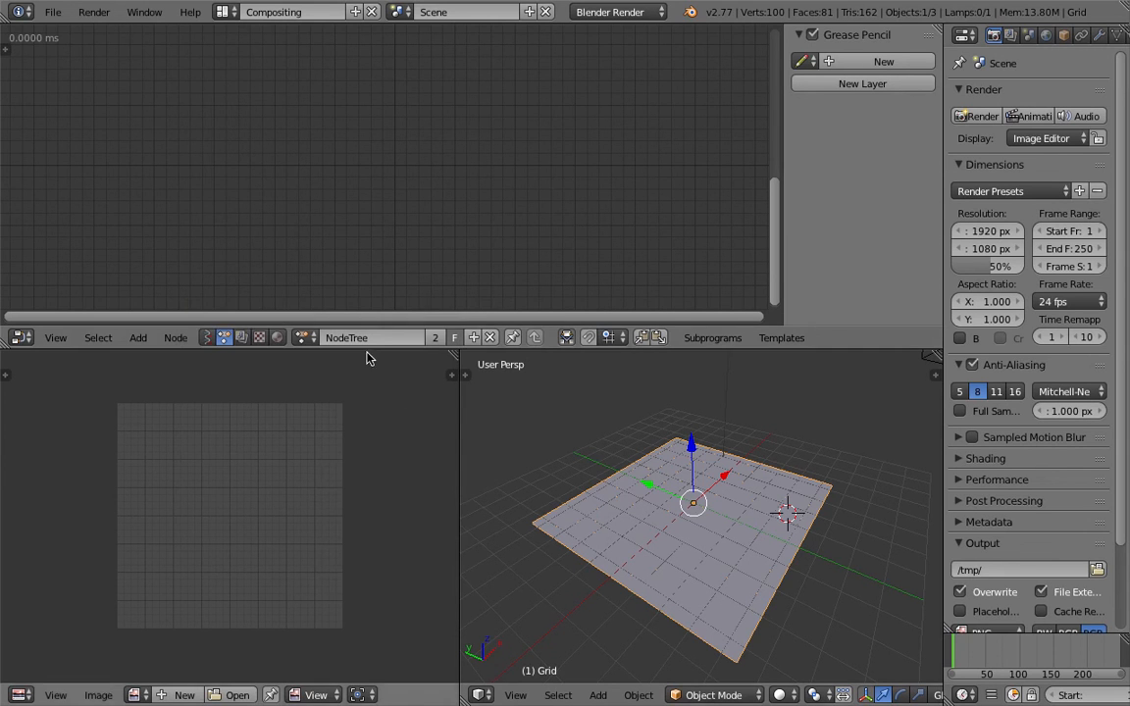
- Add an Object Mesh Data node on the left of the node tree and assign the Grid object to it
{"action": "key", "text": "shift+a"}
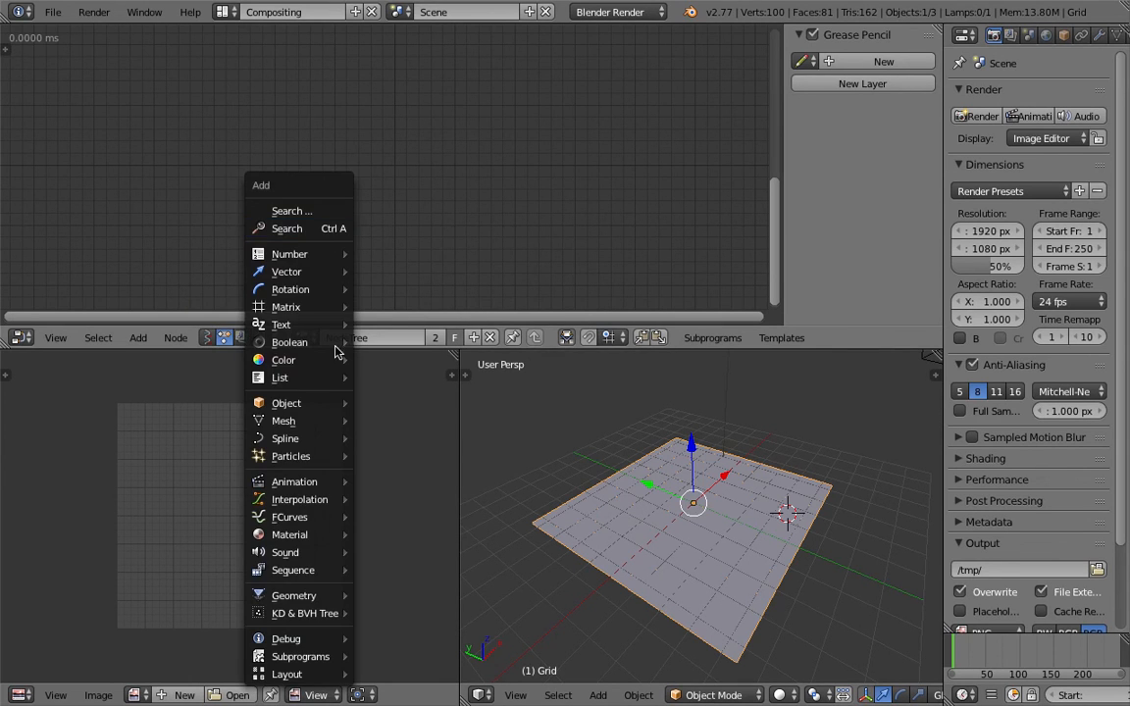
{"action": "mouse_move", "coordinate": [336, 426]}
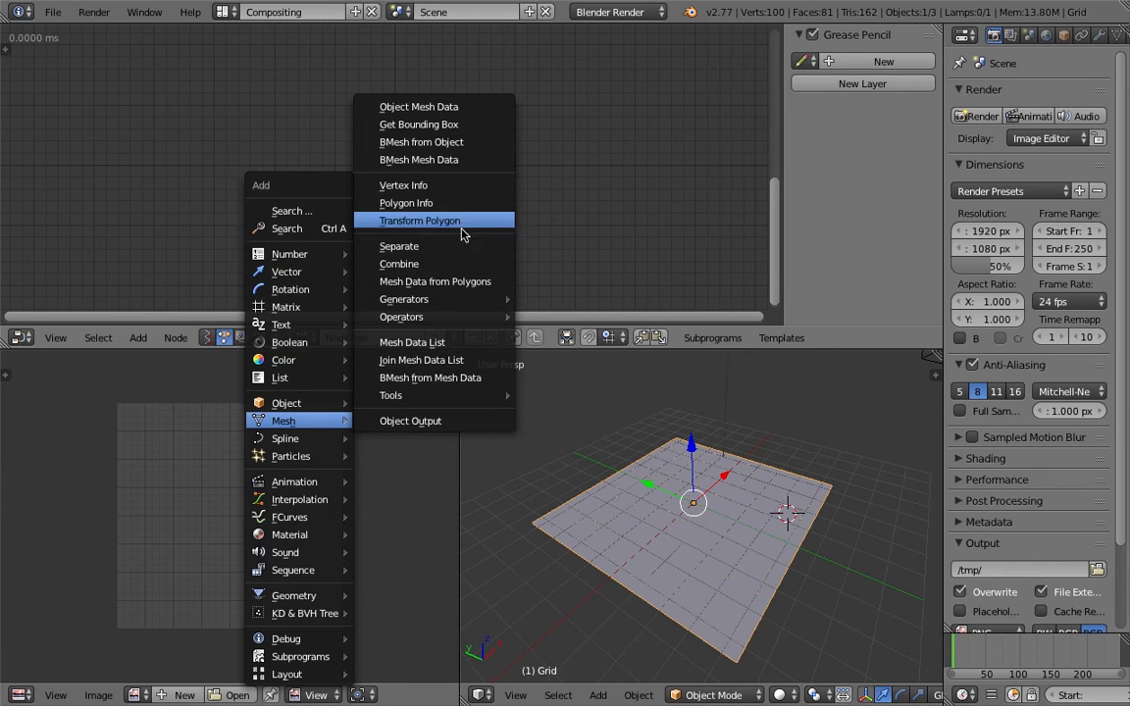
{"action": "left_click", "coordinate": [392, 106]}
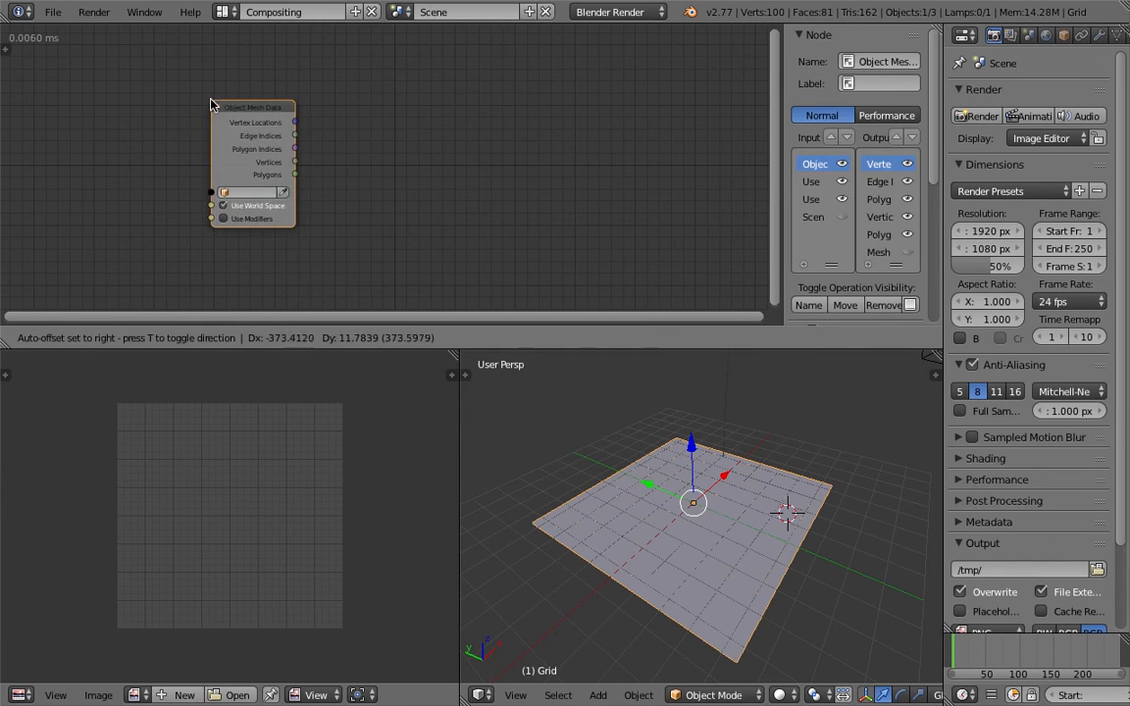
{"action": "left_click", "coordinate": [173, 95]}
{"action": "middle_click_drag", "start_coordinate": [359, 173], "coordinate": [351, 215]}
{"action": "scroll", "coordinate": [362, 213], "scroll_direction": "down", "scroll_amount": 1}
{"action": "scroll", "coordinate": [664, 485], "scroll_direction": "down", "scroll_amount": 1}
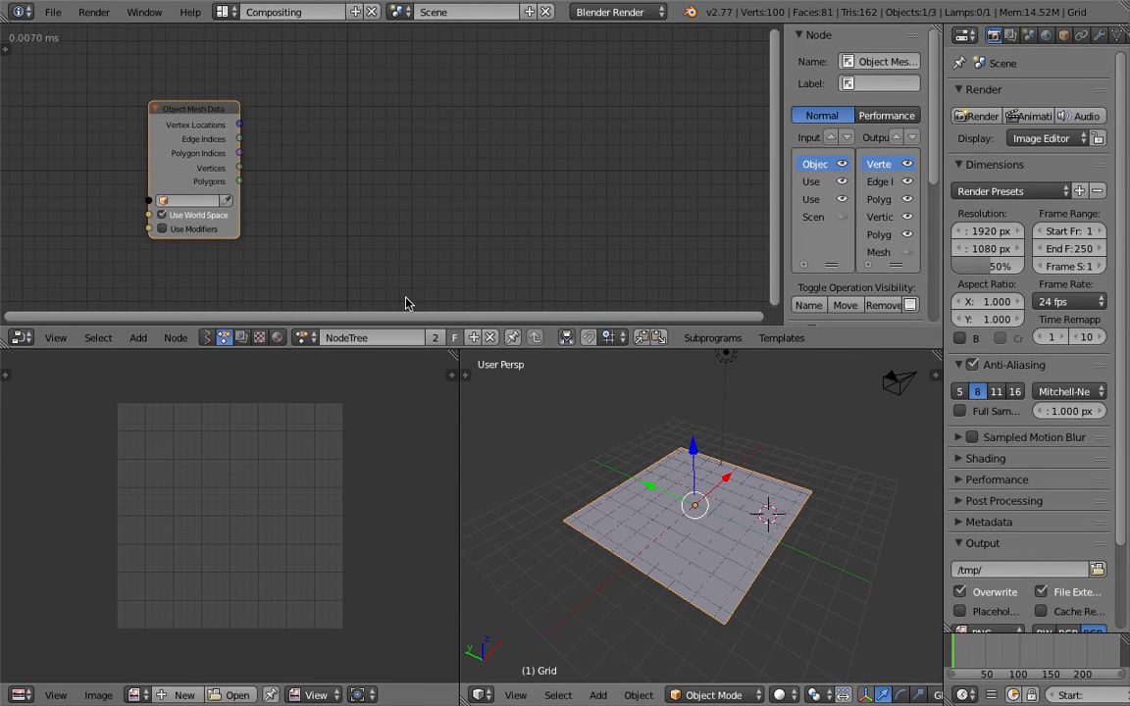
{"action": "left_click", "coordinate": [224, 203]}
{"action": "middle_click_drag", "start_coordinate": [344, 157], "coordinate": [310, 129]}
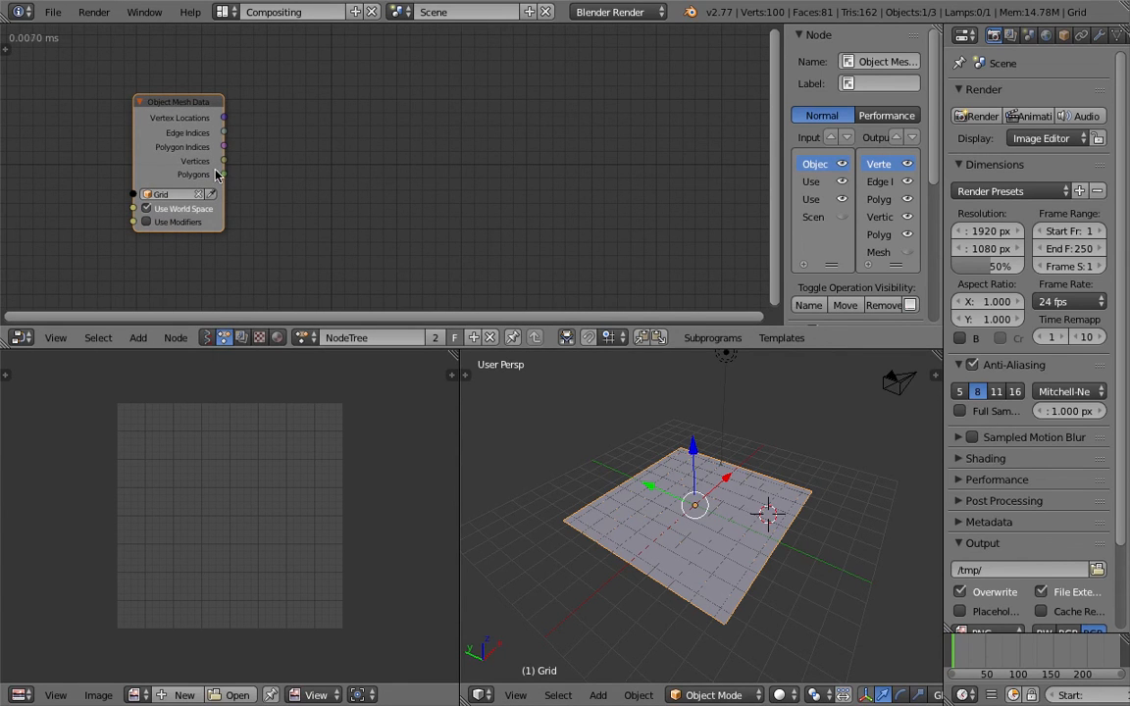
- Collapse the node editor's properties sidebar to give the node tree the full width
{"action": "scroll", "coordinate": [278, 170], "scroll_direction": "down", "scroll_amount": 1}
{"action": "middle_click_drag", "start_coordinate": [281, 187], "coordinate": [317, 172]}
{"action": "left_click_drag", "start_coordinate": [781, 168], "coordinate": [898, 170]}
{"action": "middle_click_drag", "start_coordinate": [448, 166], "coordinate": [428, 168]}
{"action": "left_click_drag", "start_coordinate": [895, 170], "coordinate": [949, 165]}
{"action": "middle_click_drag", "start_coordinate": [425, 184], "coordinate": [339, 182]}
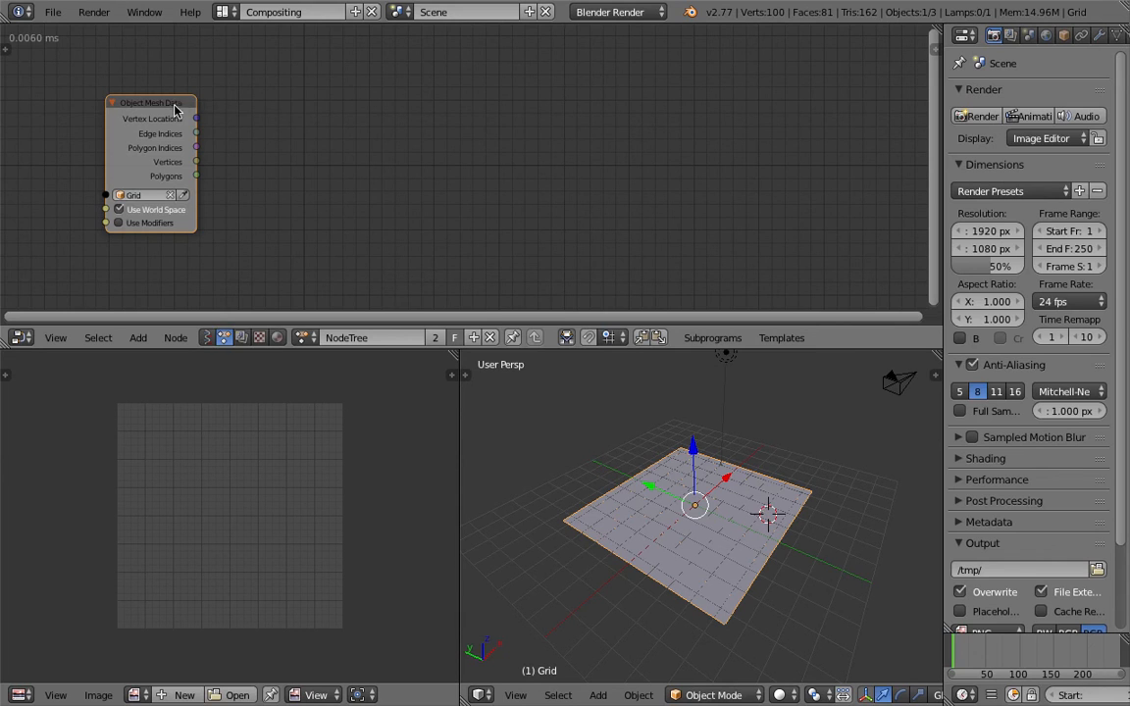
- Create a loop over the Object Mesh Data node's Polygons output and place its Loop Input node to the right
{"action": "left_click_drag", "start_coordinate": [182, 108], "coordinate": [190, 102]}
{"action": "key", "text": "w"}
{"action": "left_click", "coordinate": [340, 158]}
{"action": "left_click", "coordinate": [535, 83]}
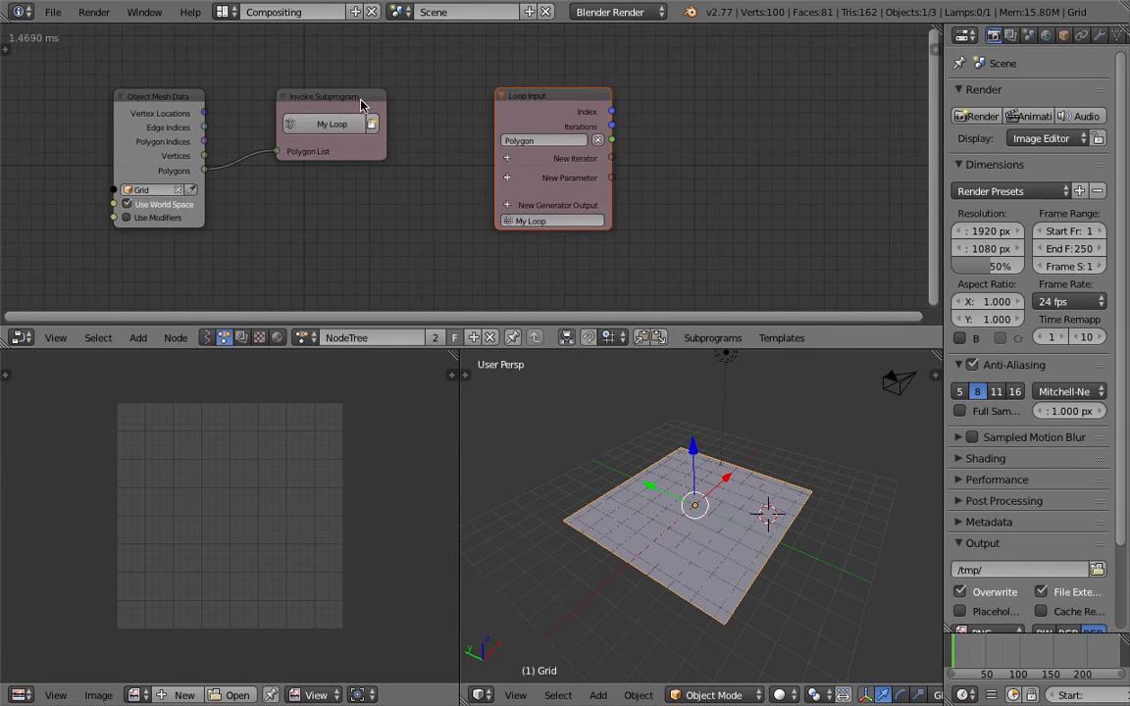
- Move the Invoke Subprogram node close beside the Object Mesh Data node and nudge the Loop Input node
{"action": "scroll", "coordinate": [361, 105], "scroll_direction": "down", "scroll_amount": 1}
{"action": "left_click_drag", "start_coordinate": [353, 114], "coordinate": [298, 125]}
{"action": "middle_click_drag", "start_coordinate": [404, 100], "coordinate": [385, 101]}
{"action": "left_click_drag", "start_coordinate": [516, 107], "coordinate": [525, 99]}
{"action": "middle_click_drag", "start_coordinate": [562, 147], "coordinate": [525, 148]}
{"action": "middle_click_drag", "start_coordinate": [690, 483], "coordinate": [690, 495]}
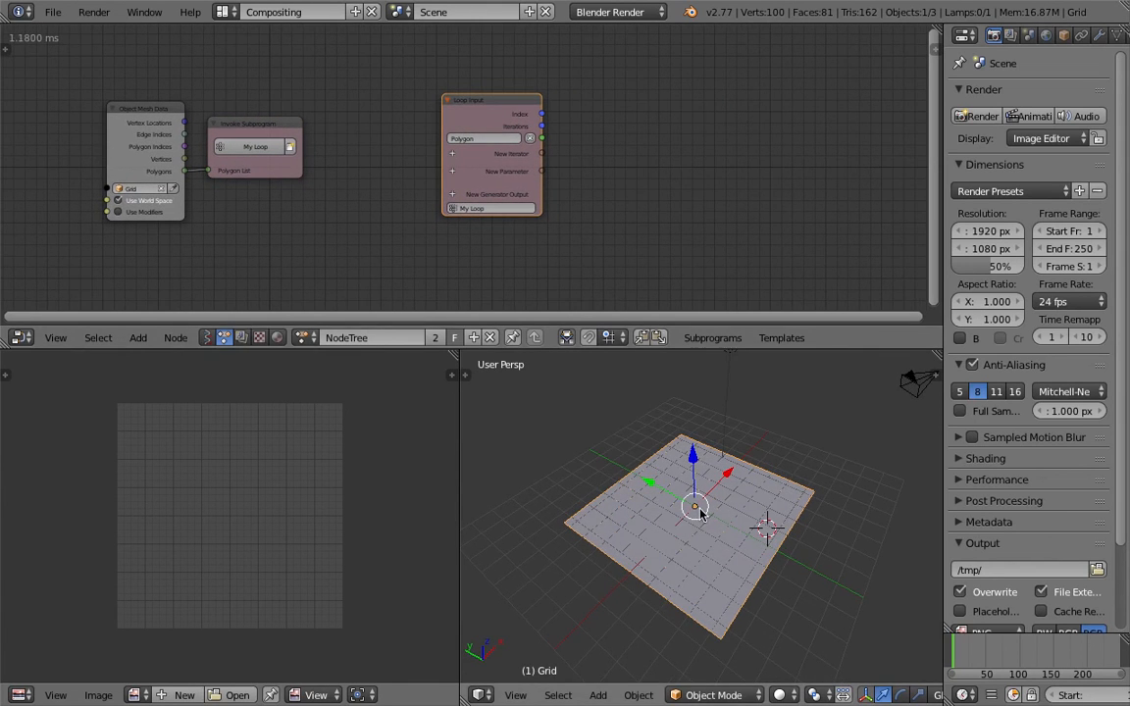
{"action": "scroll", "coordinate": [638, 169], "scroll_direction": "down", "scroll_amount": 1}
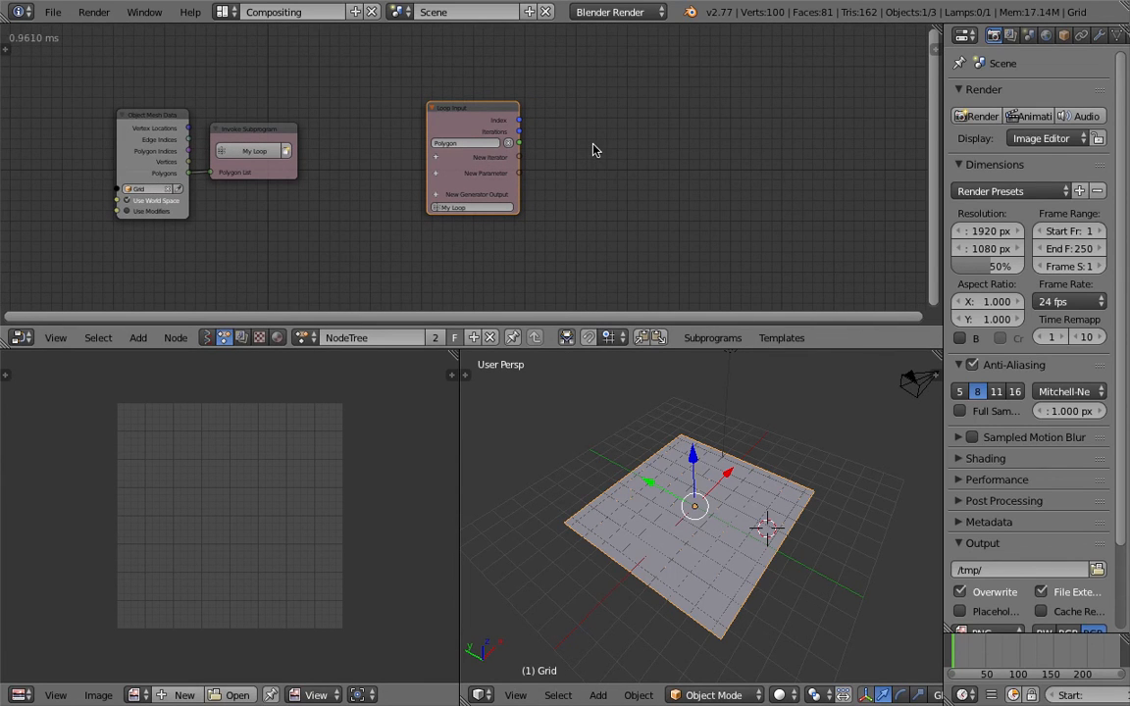
- Add a Transform Polygon node to the right of the Loop Input node
{"action": "key", "text": "shift+a"}
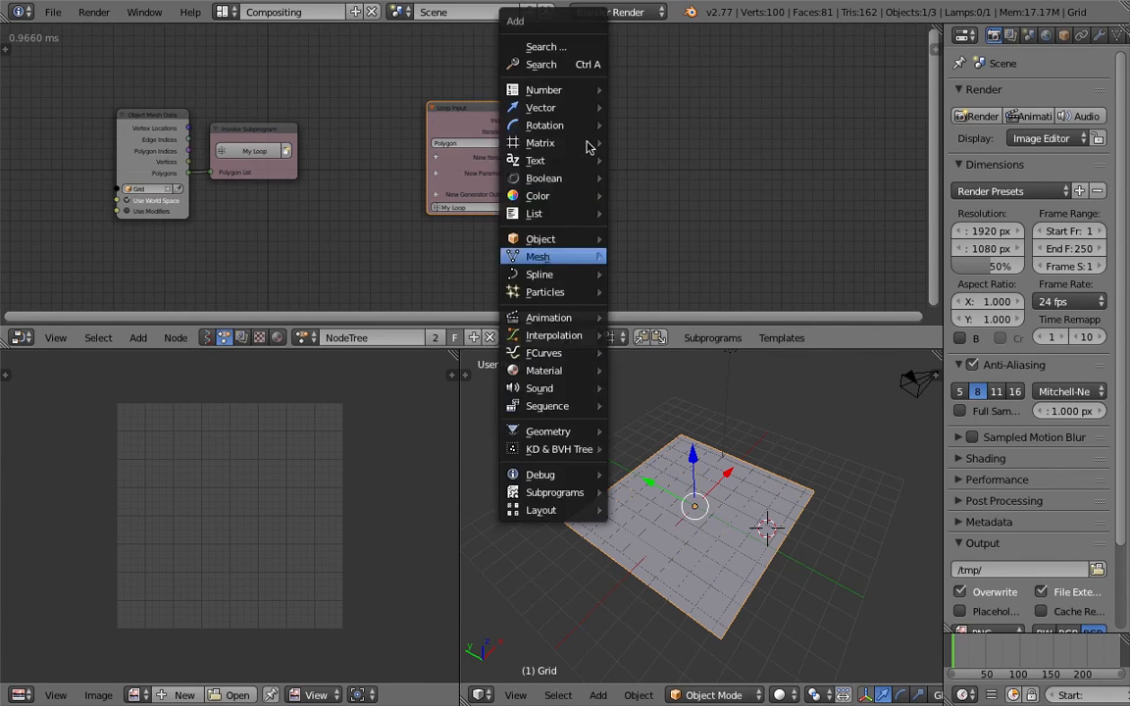
{"action": "mouse_move", "coordinate": [587, 240]}
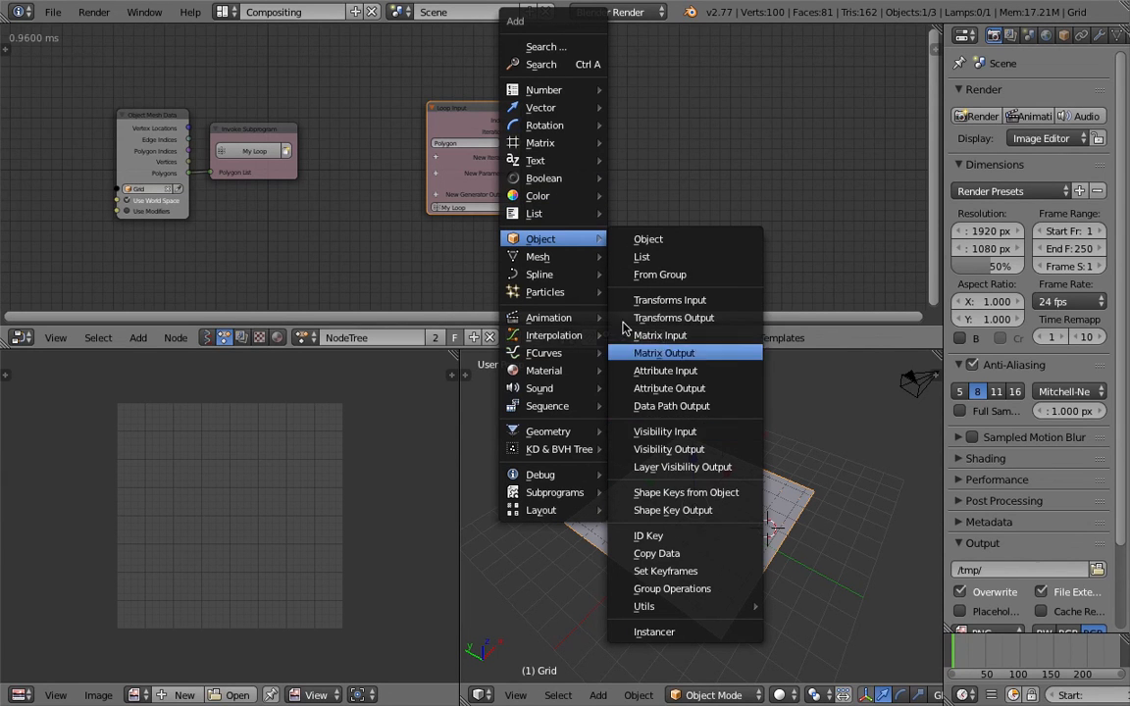
{"action": "mouse_move", "coordinate": [579, 261]}
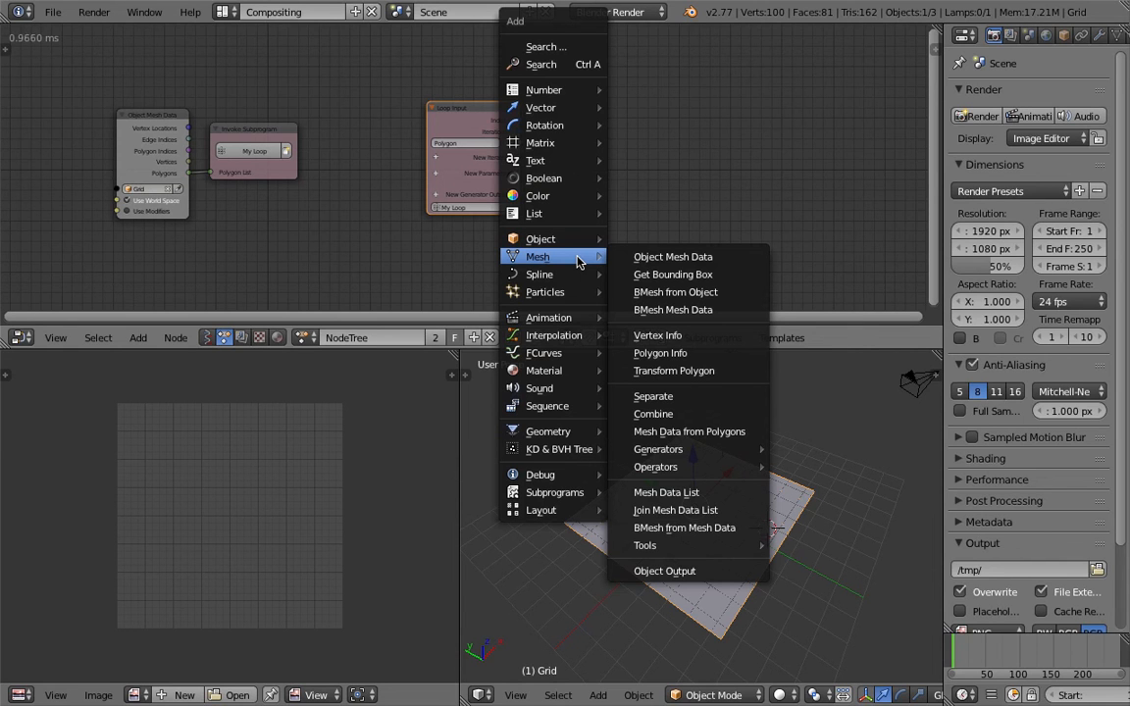
{"action": "left_click", "coordinate": [570, 65]}
{"action": "type", "text": "transform p"}
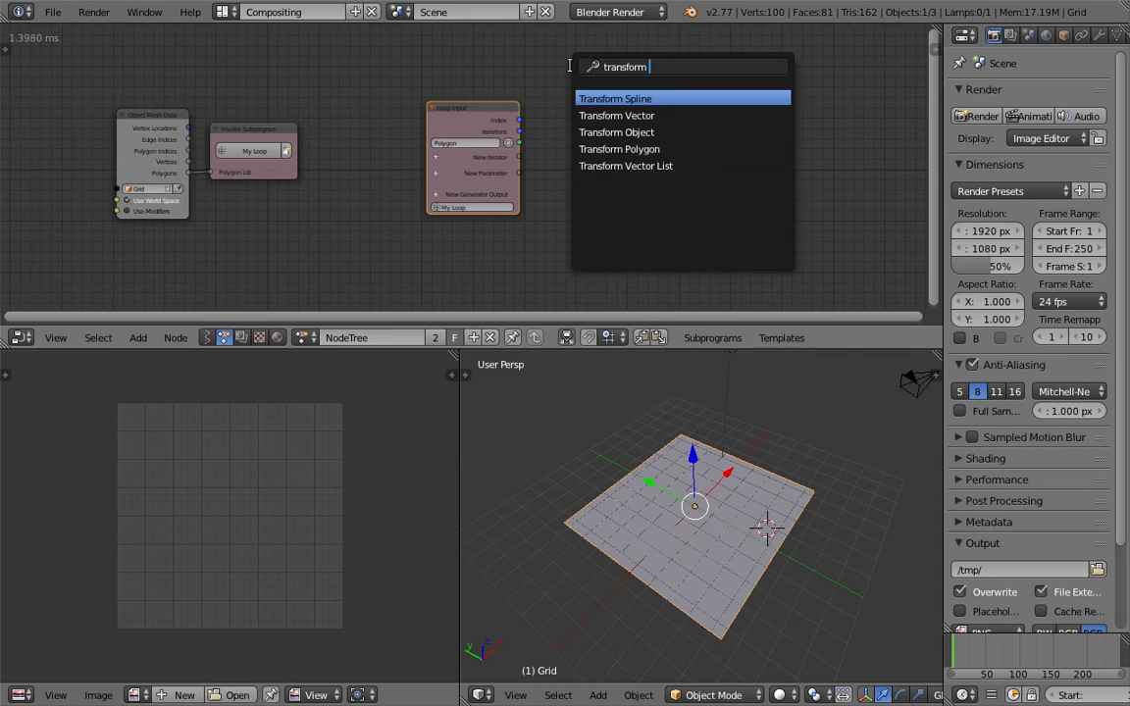
{"action": "key", "text": "Return"}
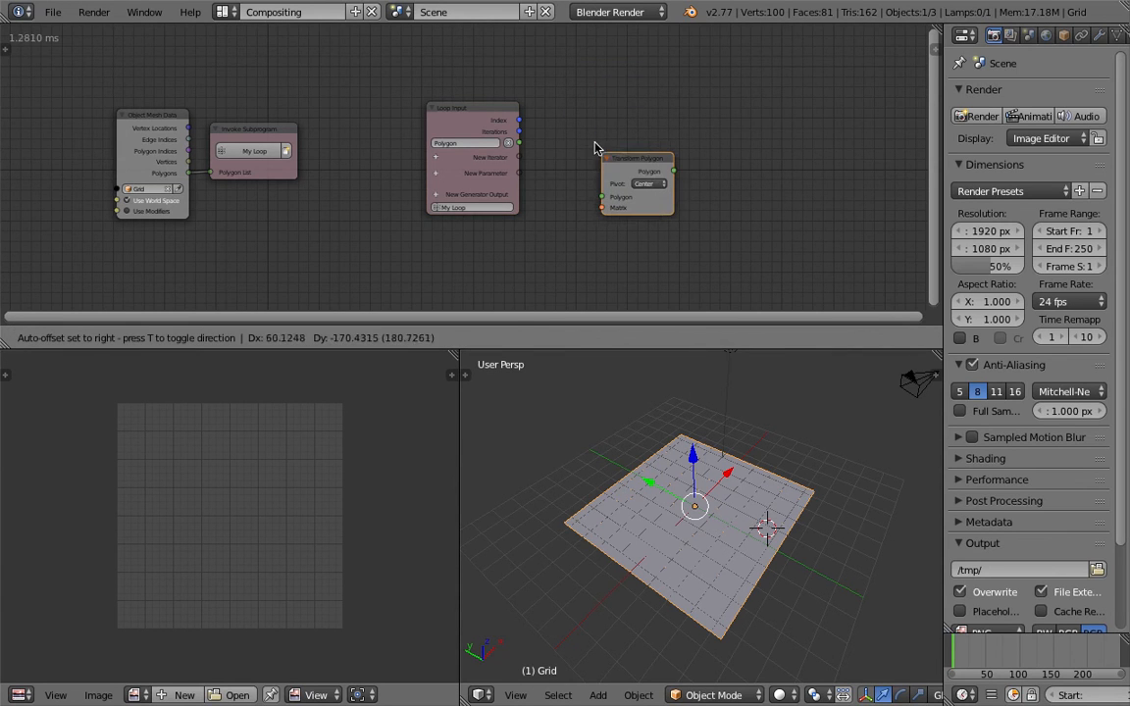
{"action": "left_click", "coordinate": [653, 171]}
- Connect the Loop Input's Polygon output to the Transform Polygon node's Polygon input and nudge the Transform Polygon node upward
{"action": "left_click_drag", "start_coordinate": [518, 144], "coordinate": [589, 178]}
{"action": "left_click_drag", "start_coordinate": [629, 139], "coordinate": [638, 120]}
{"action": "middle_click_drag", "start_coordinate": [675, 118], "coordinate": [639, 118]}
{"action": "scroll", "coordinate": [641, 142], "scroll_direction": "up", "scroll_amount": 1}
{"action": "key", "text": "shift+a"}
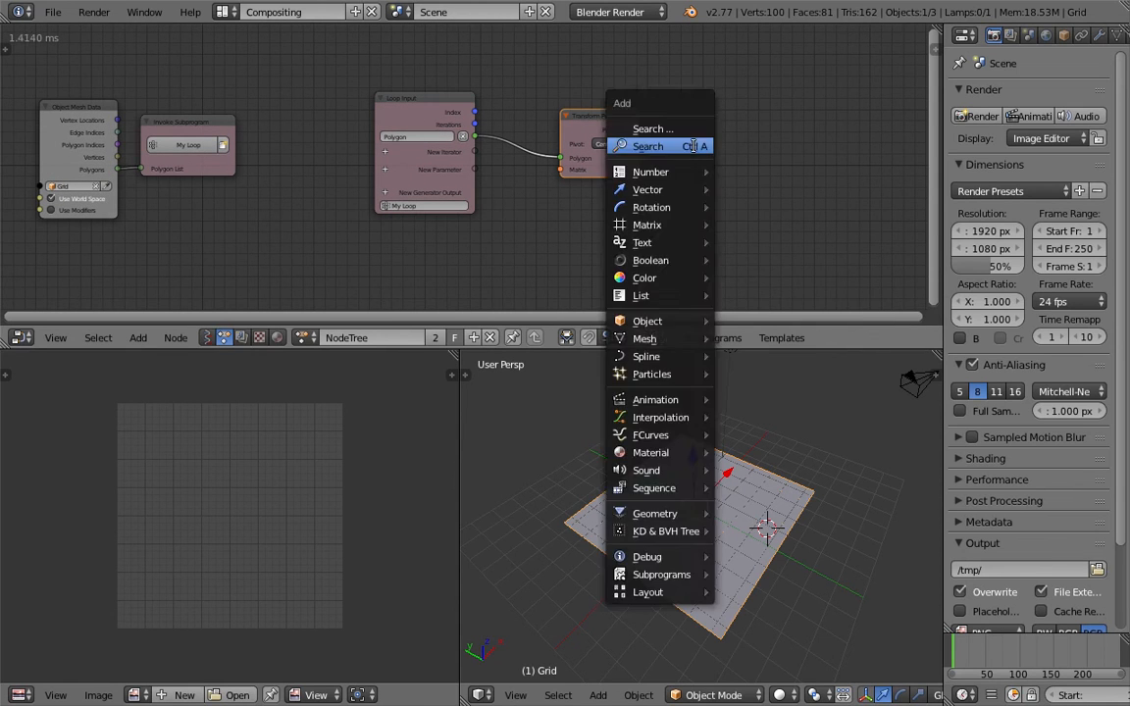
{"action": "left_click", "coordinate": [692, 146]}
{"action": "key", "text": "Escape"}
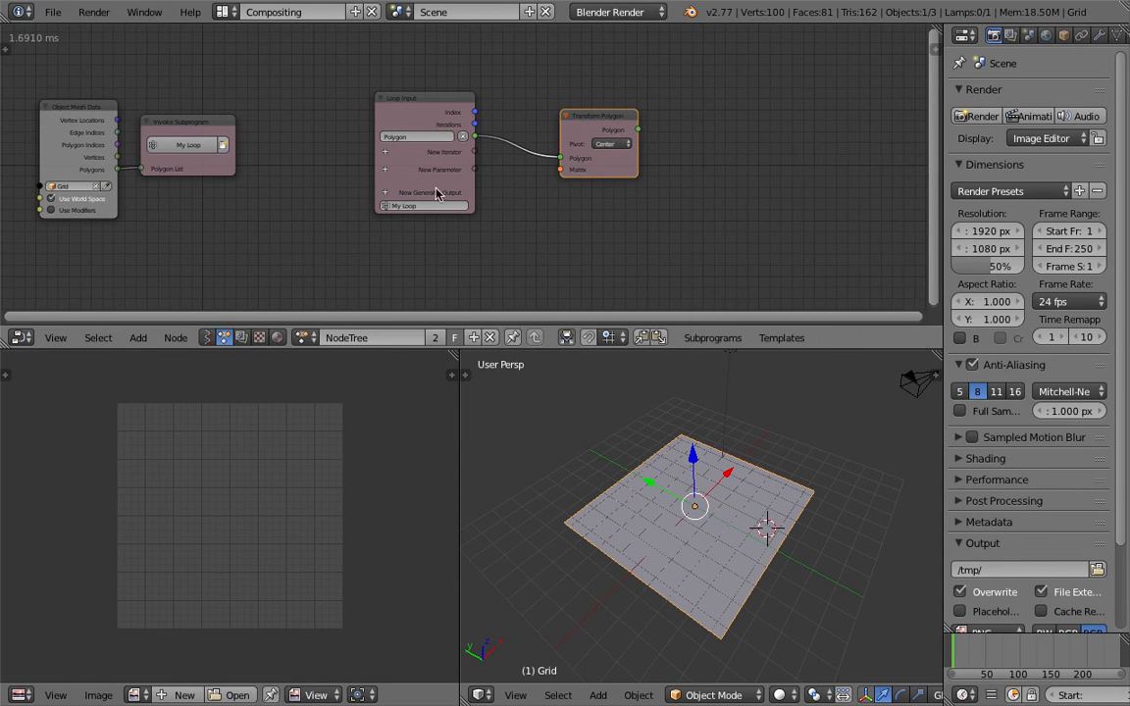
- Add a Polygon List generator output to the loop and connect the Transform Polygon node's Polygon output to it
{"action": "left_click", "coordinate": [385, 192]}
{"action": "key", "text": "BackSpace"}
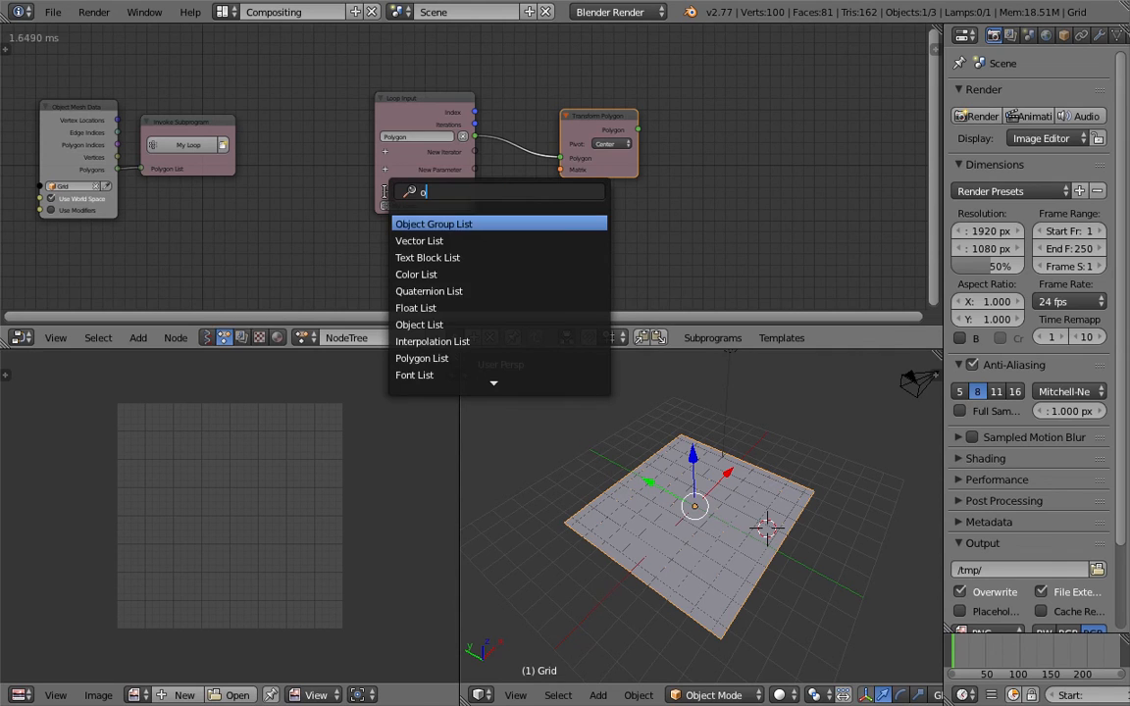
{"action": "type", "text": "poly"}
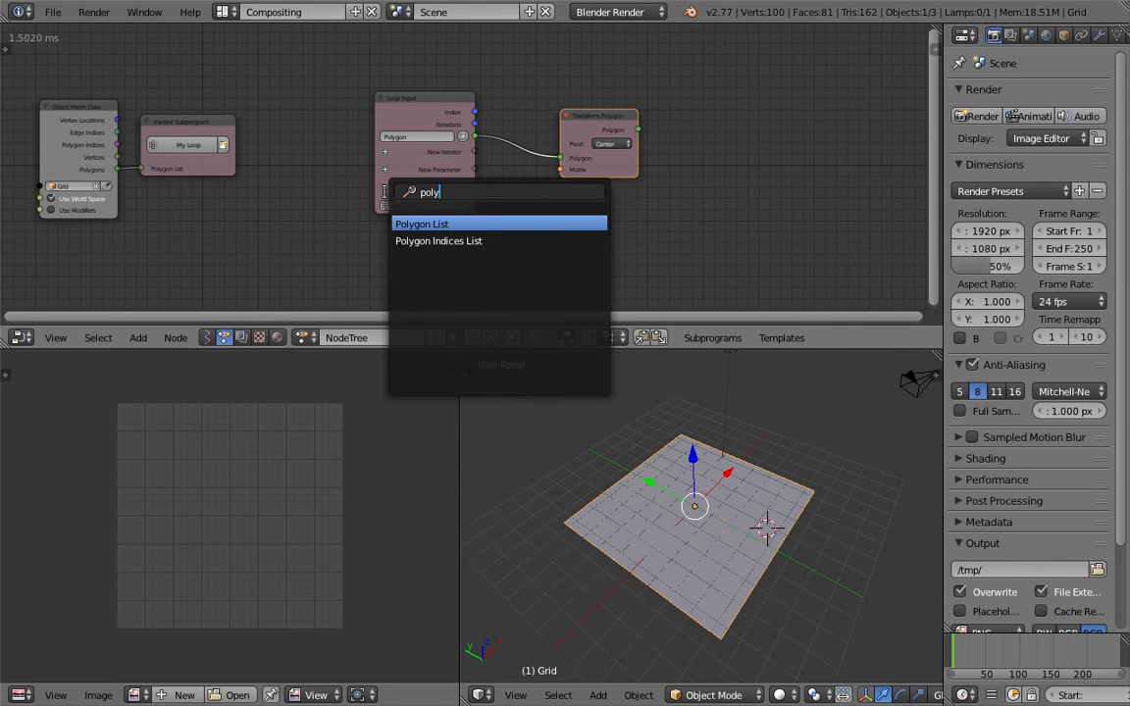
{"action": "key", "text": "Return"}
{"action": "left_click", "coordinate": [721, 147]}
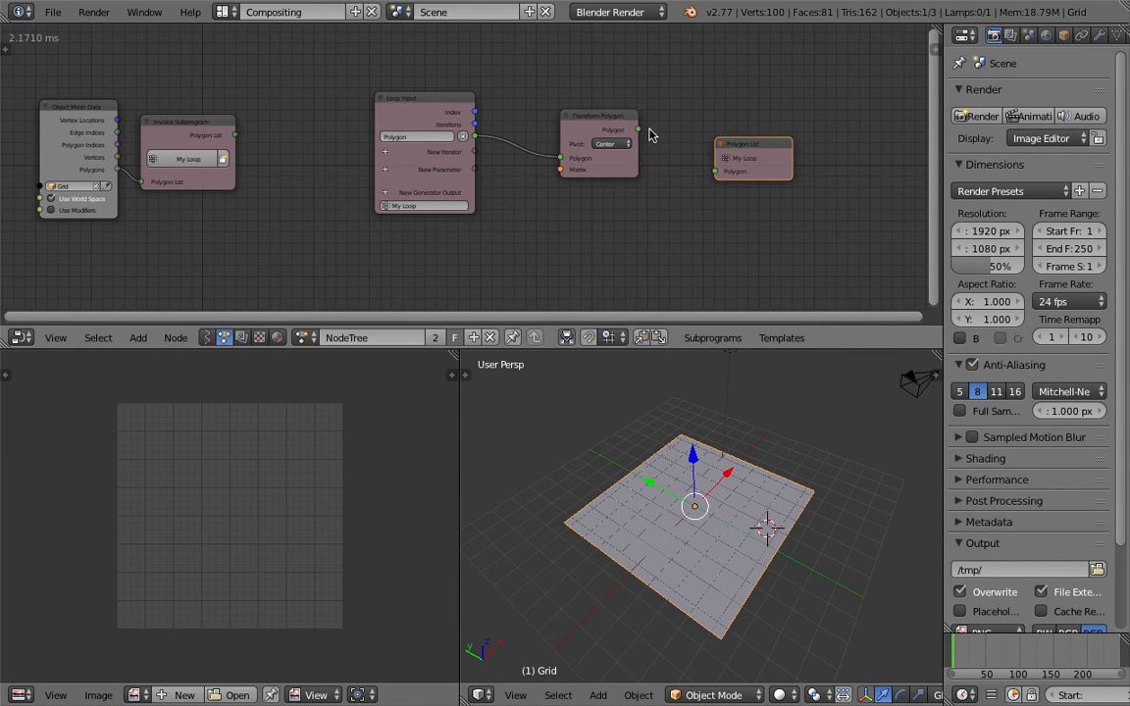
{"action": "left_click_drag", "start_coordinate": [637, 129], "coordinate": [691, 136]}
{"action": "left_click_drag", "start_coordinate": [404, 98], "coordinate": [453, 102]}
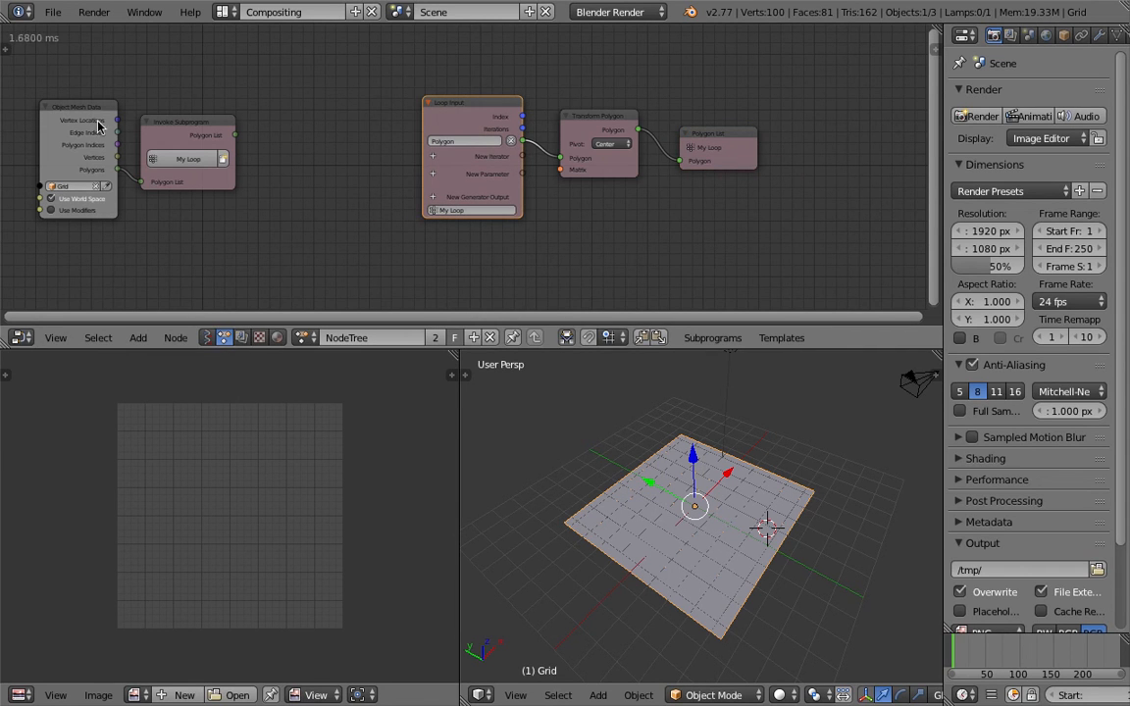
- Make the node editor slightly taller and shift the Polygon List and Transform Polygon nodes farther from Loop Input
{"action": "scroll", "coordinate": [108, 157], "scroll_direction": "up", "scroll_amount": 1}
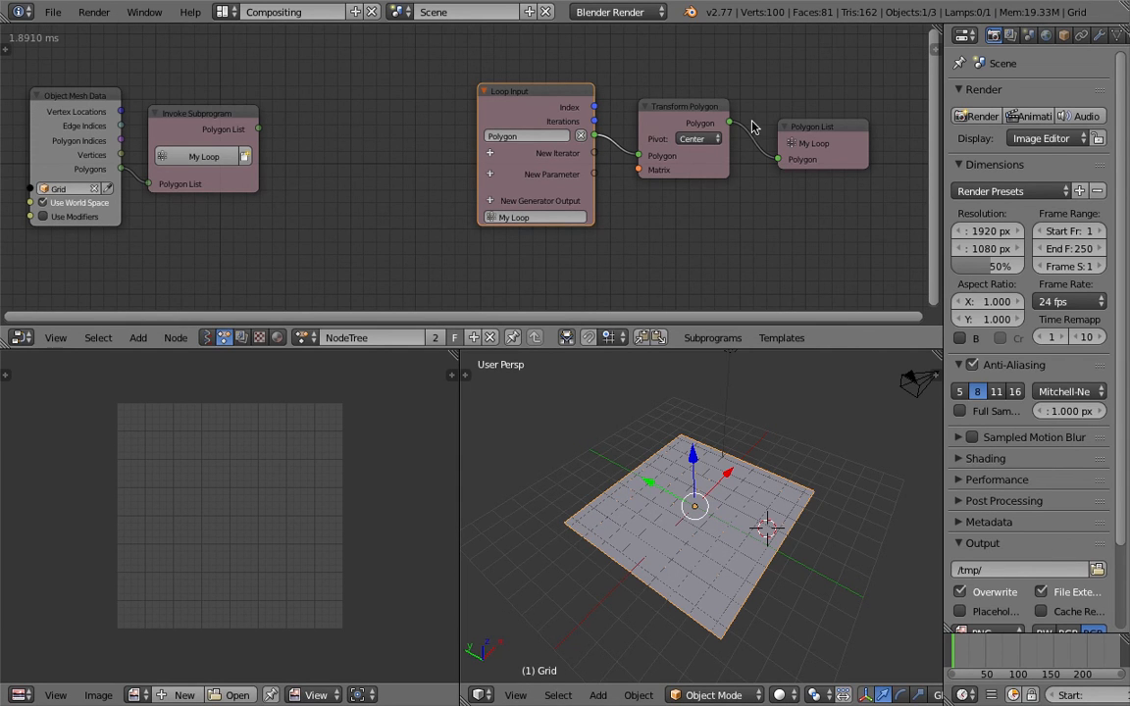
{"action": "scroll", "coordinate": [402, 216], "scroll_direction": "down", "scroll_amount": 3}
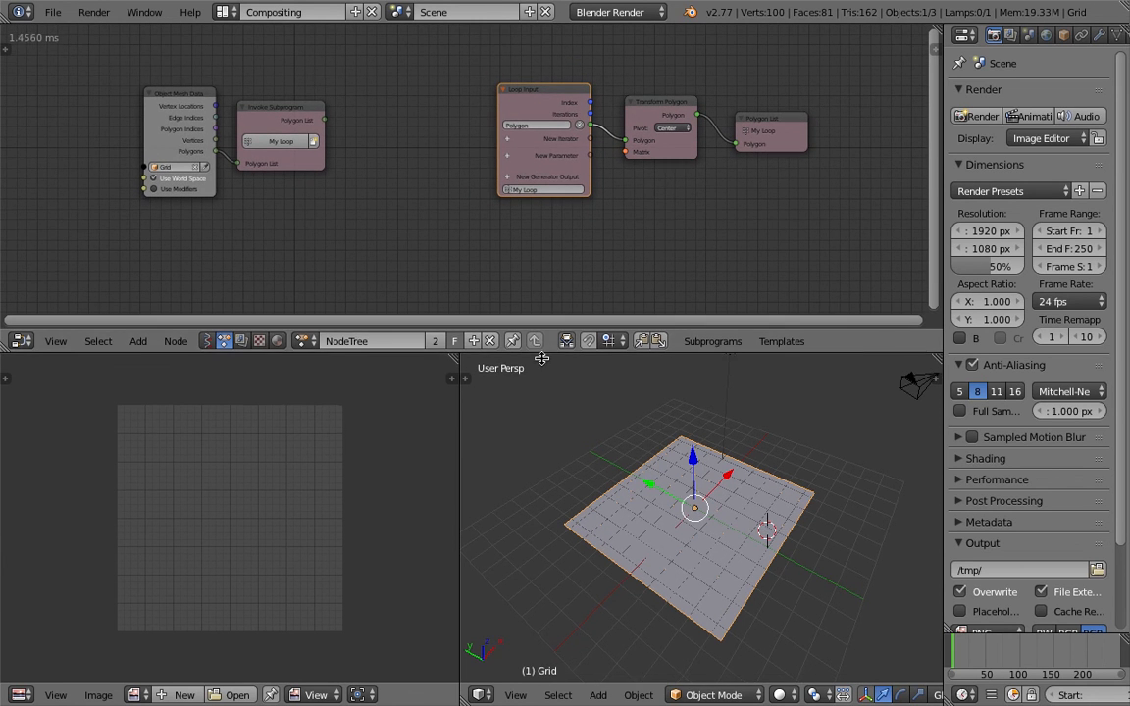
{"action": "left_click_drag", "start_coordinate": [546, 349], "coordinate": [548, 374]}
{"action": "mouse_move", "coordinate": [651, 503]}
{"action": "middle_mouse_down"}
{"action": "mouse_move", "coordinate": [628, 492]}
{"action": "mouse_move", "coordinate": [640, 487]}
{"action": "middle_mouse_up"}
{"action": "scroll", "coordinate": [455, 283], "scroll_direction": "down", "scroll_amount": 2}
{"action": "middle_click_drag", "start_coordinate": [438, 281], "coordinate": [412, 240]}
{"action": "scroll", "coordinate": [439, 259], "scroll_direction": "up", "scroll_amount": 1}
{"action": "scroll", "coordinate": [441, 226], "scroll_direction": "up", "scroll_amount": 1}
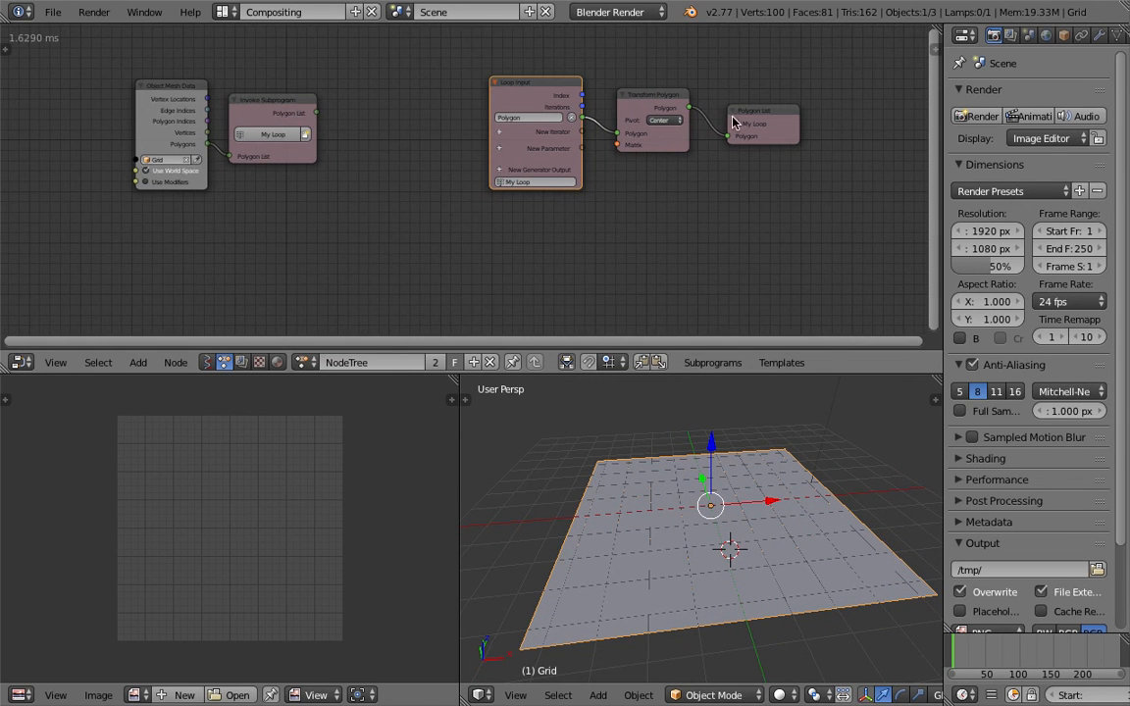
{"action": "left_click_drag", "start_coordinate": [764, 116], "coordinate": [832, 120]}
{"action": "left_click_drag", "start_coordinate": [655, 141], "coordinate": [727, 140]}
- Try adding a Compose Matrix node below the loop nodes
{"action": "key", "text": "shift+a"}
{"action": "left_click", "coordinate": [655, 192]}
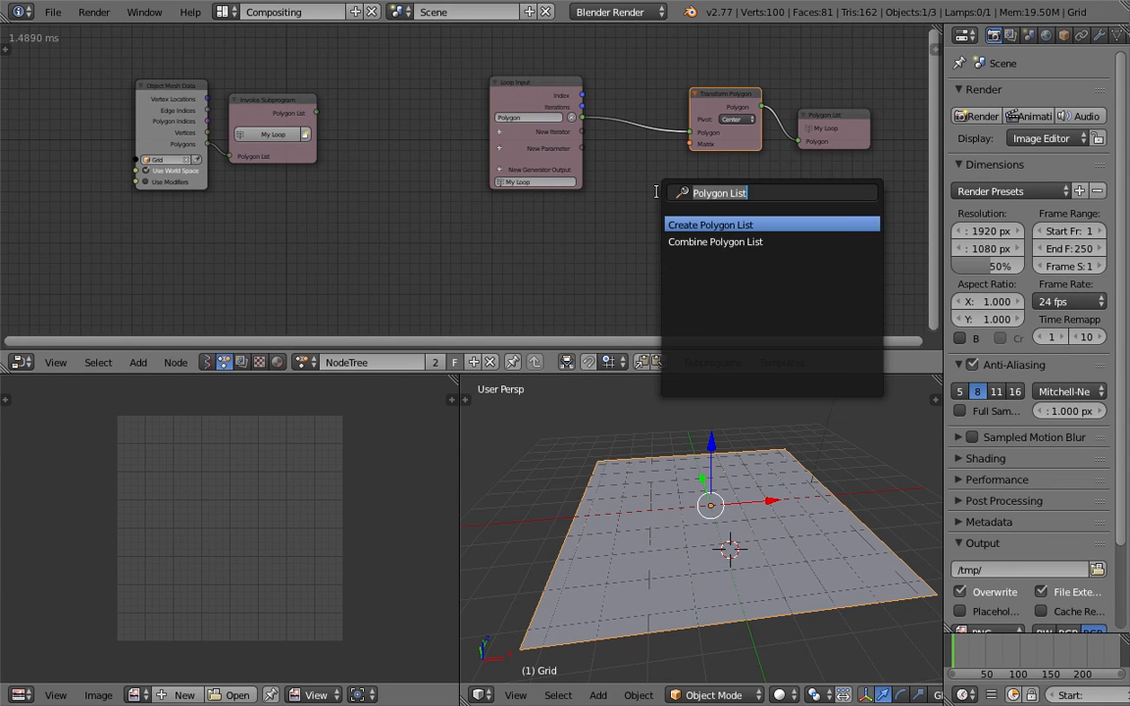
{"action": "type", "text": "compose"}
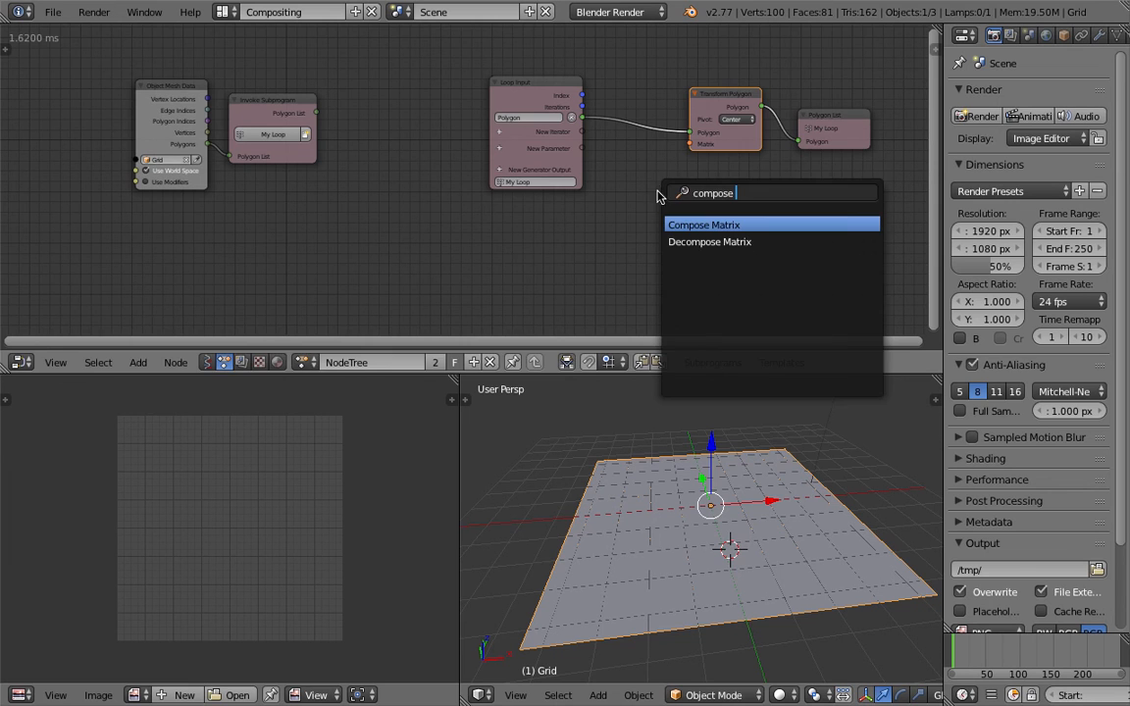
{"action": "key", "text": "Return"}
{"action": "left_click", "coordinate": [645, 194]}
{"action": "middle_click_drag", "start_coordinate": [660, 163], "coordinate": [664, 158]}
{"action": "key", "text": "x"}
- Add a Scale Matrix node below the loop nodes and connect its output to the Transform Polygon node's Matrix input
{"action": "key", "text": "shift+a"}
{"action": "left_click", "coordinate": [670, 192]}
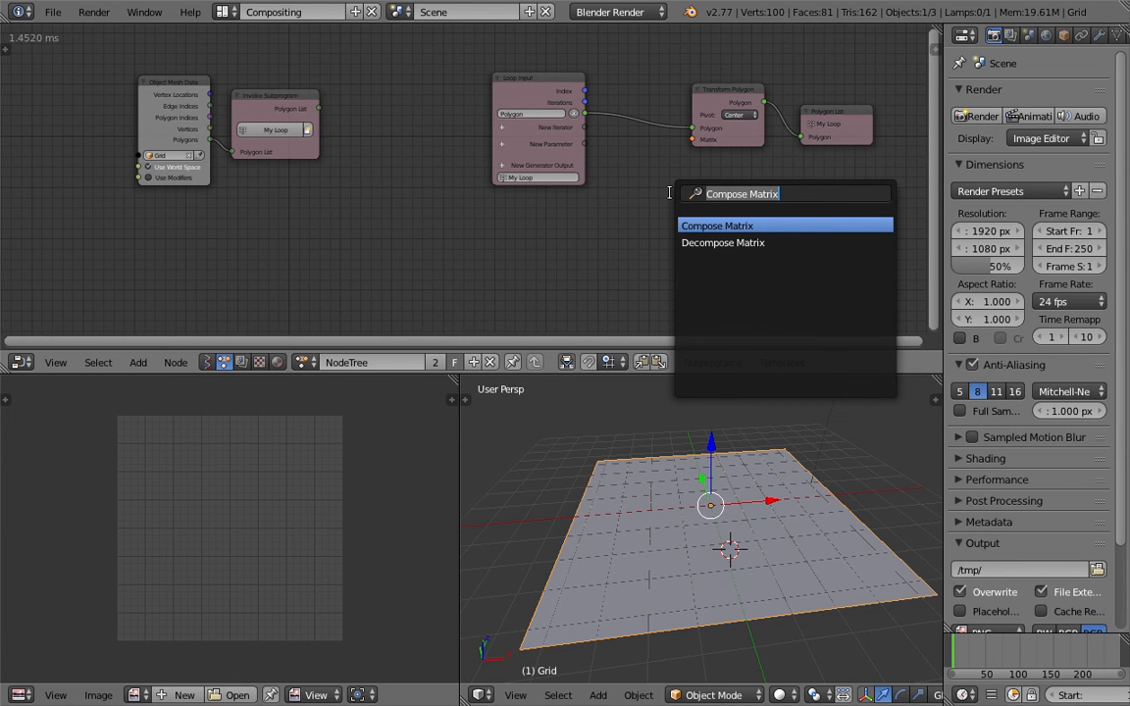
{"action": "type", "text": "scale ma"}
{"action": "key", "text": "Return"}
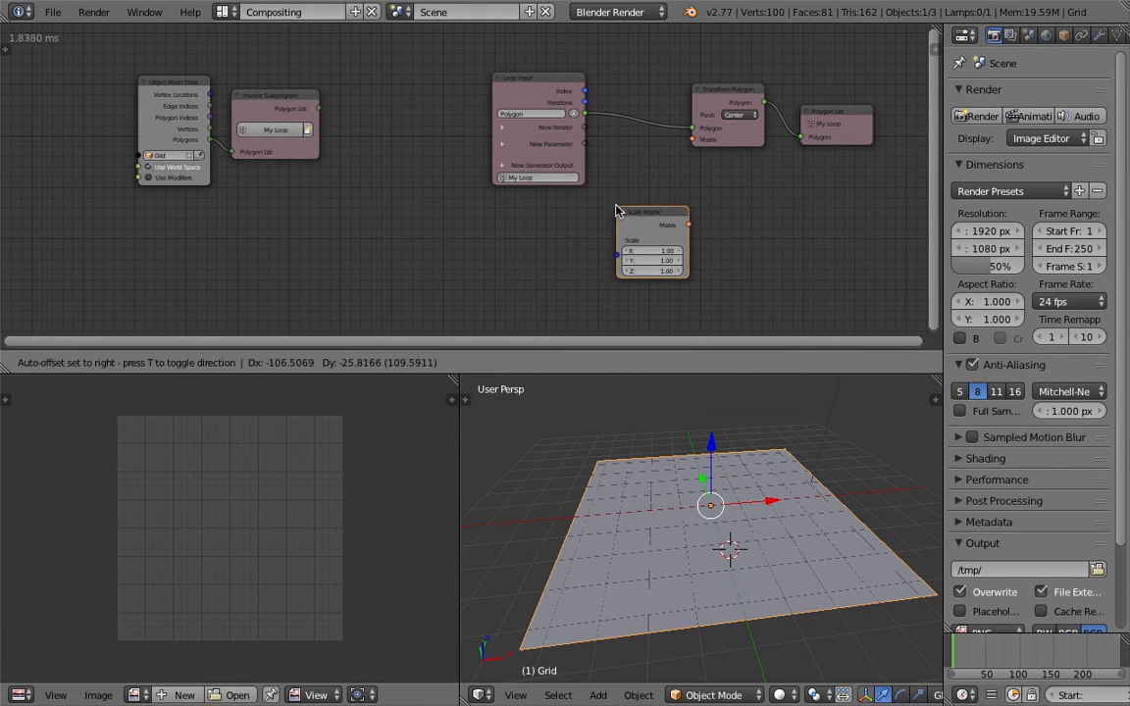
{"action": "left_click", "coordinate": [616, 209]}
{"action": "left_click_drag", "start_coordinate": [689, 225], "coordinate": [694, 143]}
- Move the Object Mesh Data and Invoke Subprogram nodes farther away from the Loop Input node to free space between them
{"action": "scroll", "coordinate": [642, 496], "scroll_direction": "down", "scroll_amount": 2}
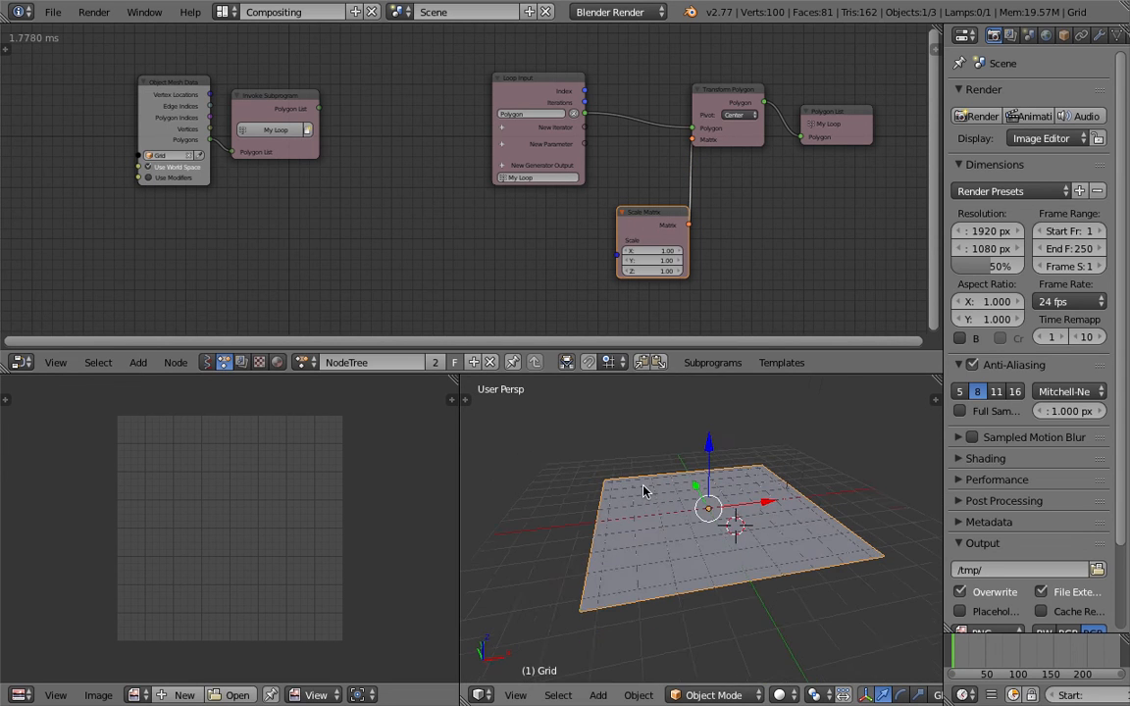
{"action": "left_click_drag", "start_coordinate": [162, 82], "coordinate": [75, 113]}
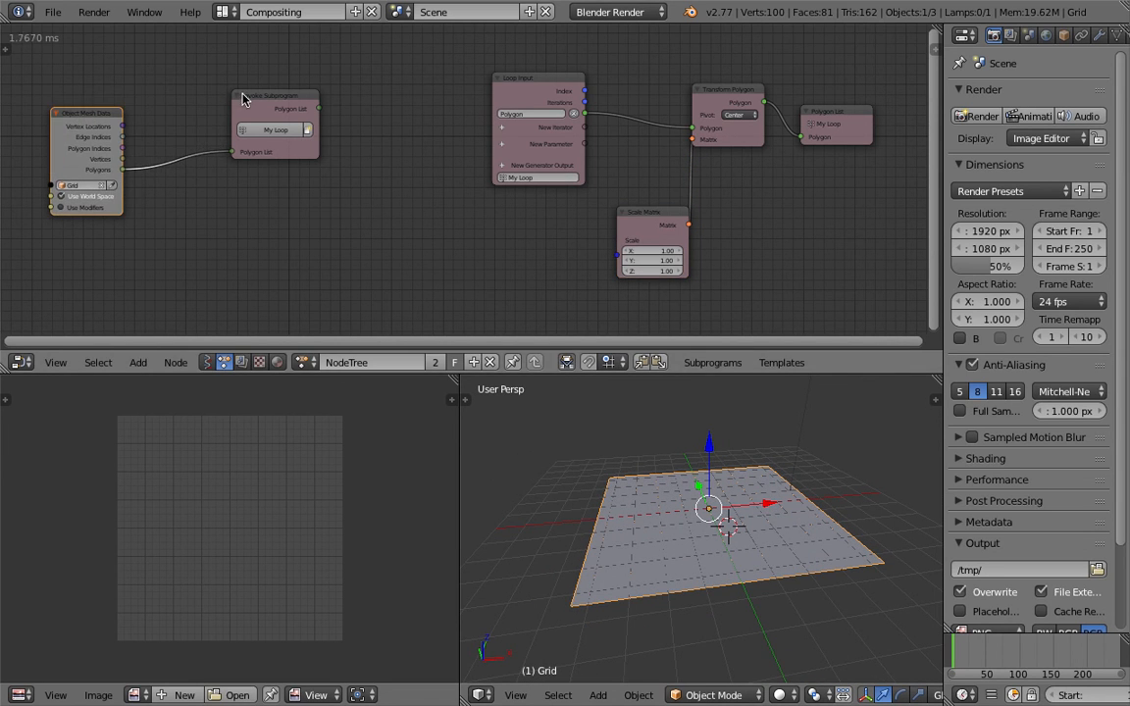
{"action": "left_click_drag", "start_coordinate": [244, 99], "coordinate": [159, 115]}
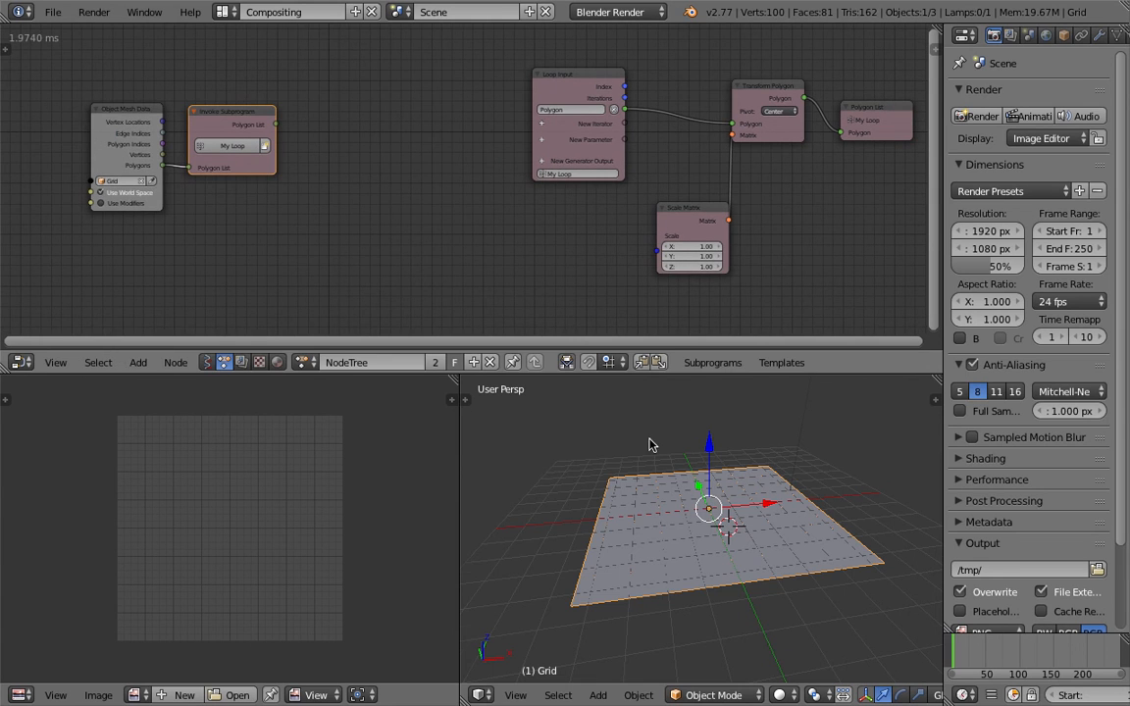
{"action": "middle_click_drag", "start_coordinate": [637, 450], "coordinate": [687, 497]}
{"action": "left_click", "coordinate": [883, 476]}
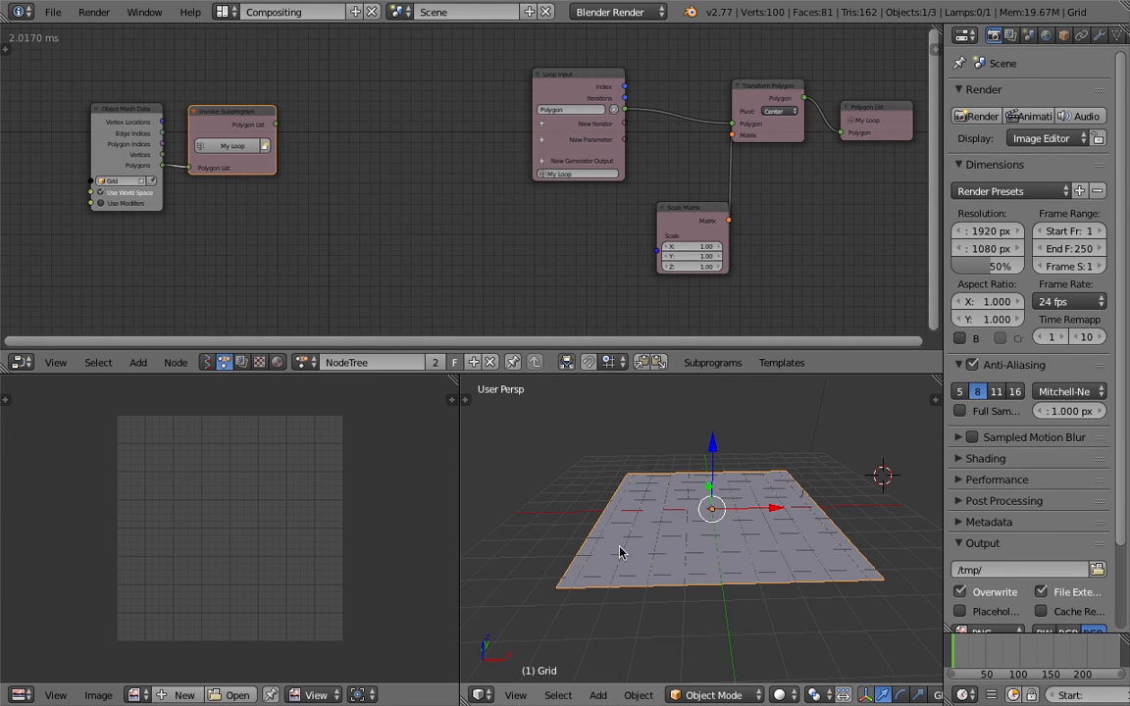
- Add a Mesh Object Output node between the Invoke Subprogram and Loop Input nodes
{"action": "key", "text": "shift+a"}
{"action": "left_click", "coordinate": [333, 196]}
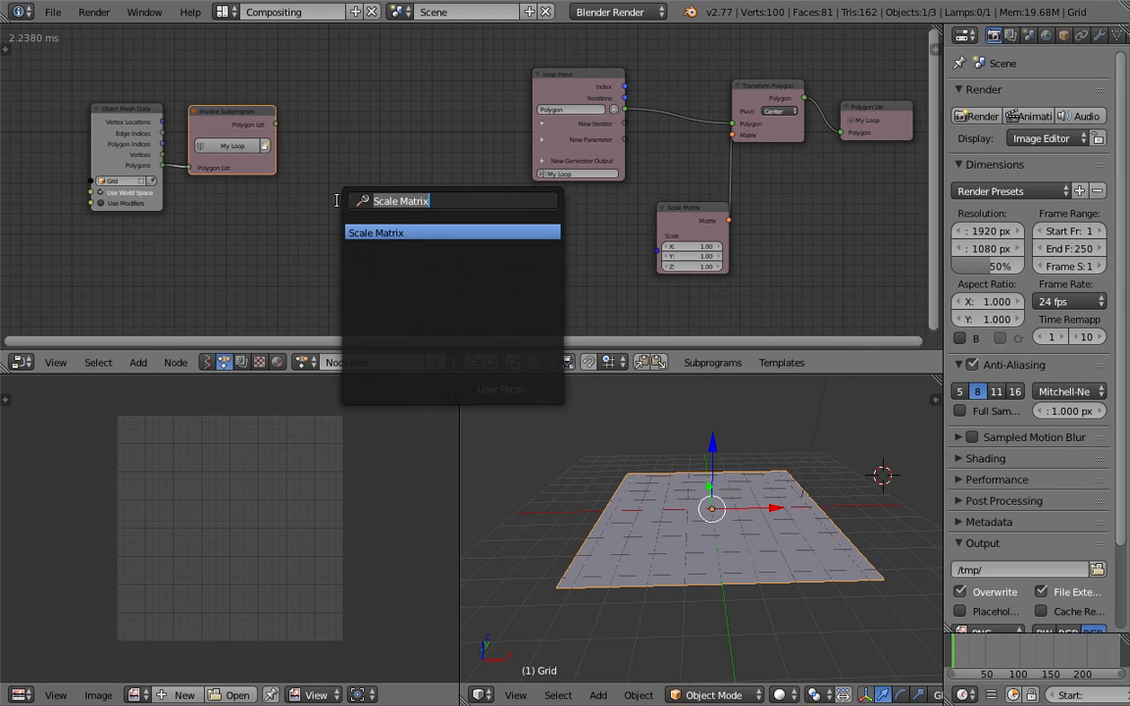
{"action": "type", "text": "obj"}
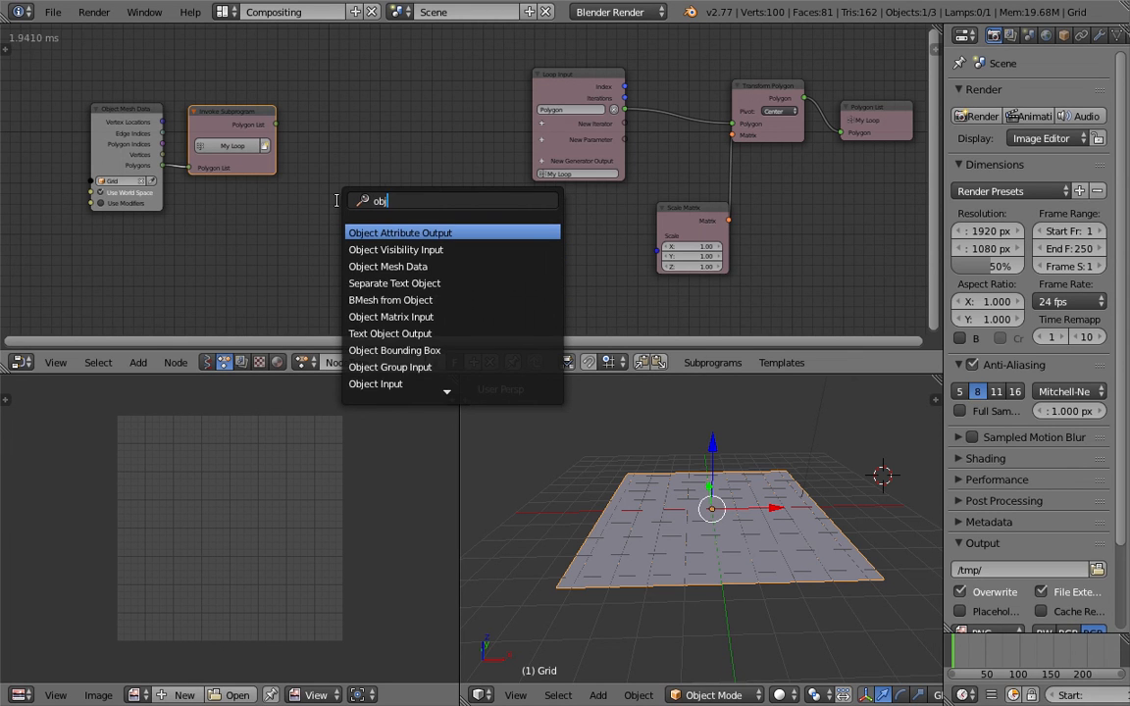
{"action": "type", "text": "ect out"}
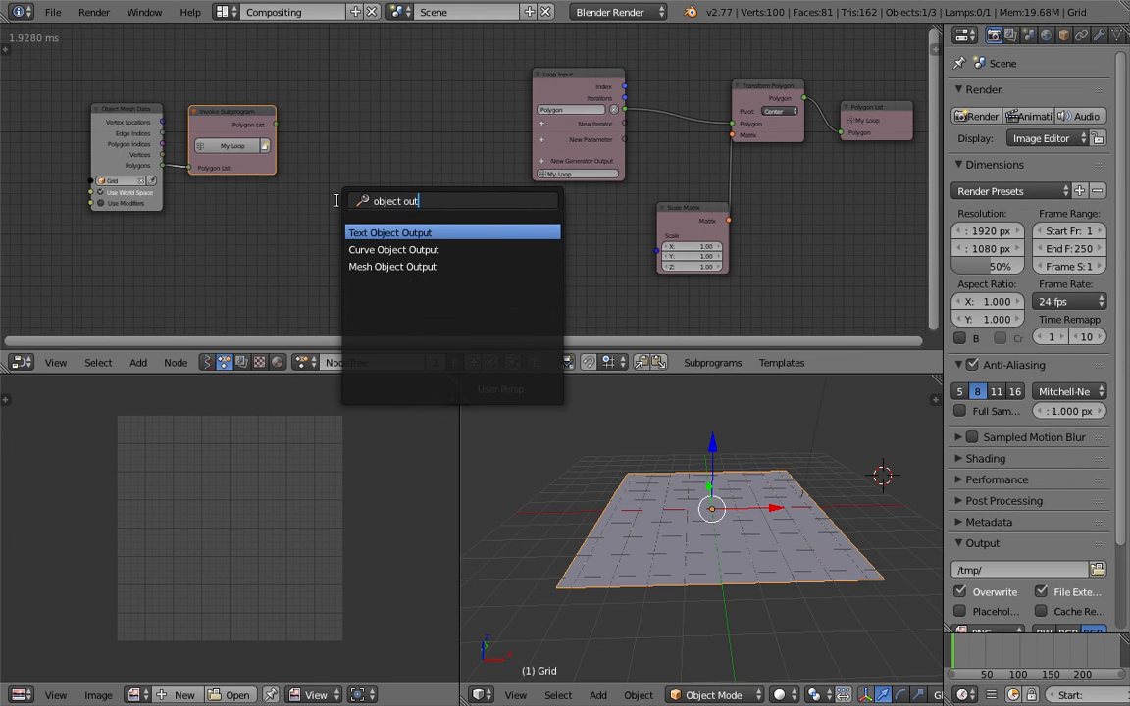
{"action": "key", "text": "Down"}
{"action": "key", "text": "Down"}
{"action": "key", "text": "Return"}
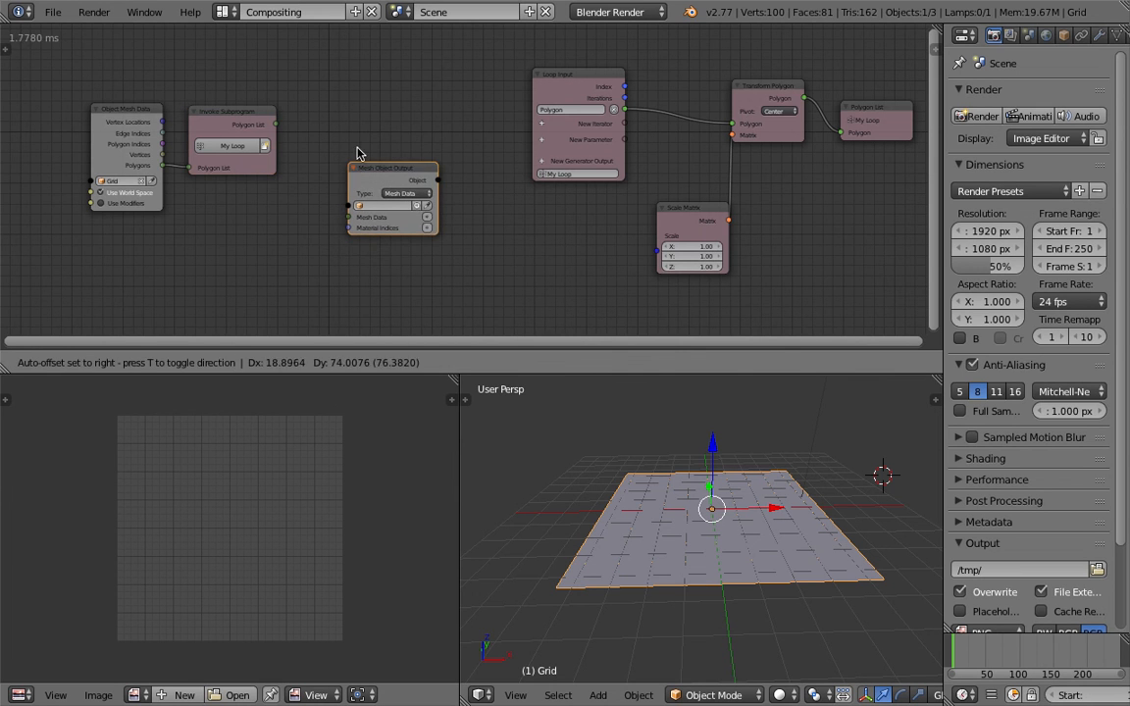
{"action": "left_click", "coordinate": [361, 148]}
- Feed the loop's Polygon List into the Mesh Object Output's Mesh Data, enable that input, and create a Target object for the node
{"action": "scroll", "coordinate": [427, 194], "scroll_direction": "up", "scroll_amount": 1}
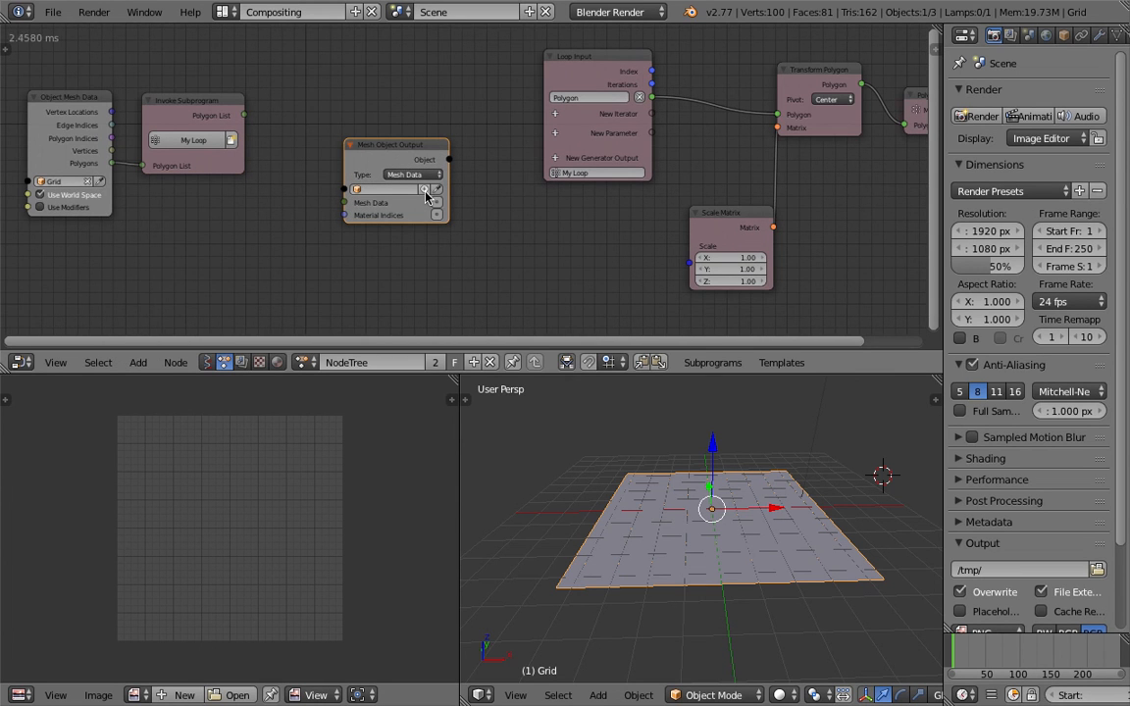
{"action": "left_click_drag", "start_coordinate": [244, 116], "coordinate": [343, 202]}
{"action": "left_click", "coordinate": [435, 203]}
{"action": "left_click_drag", "start_coordinate": [420, 144], "coordinate": [438, 143]}
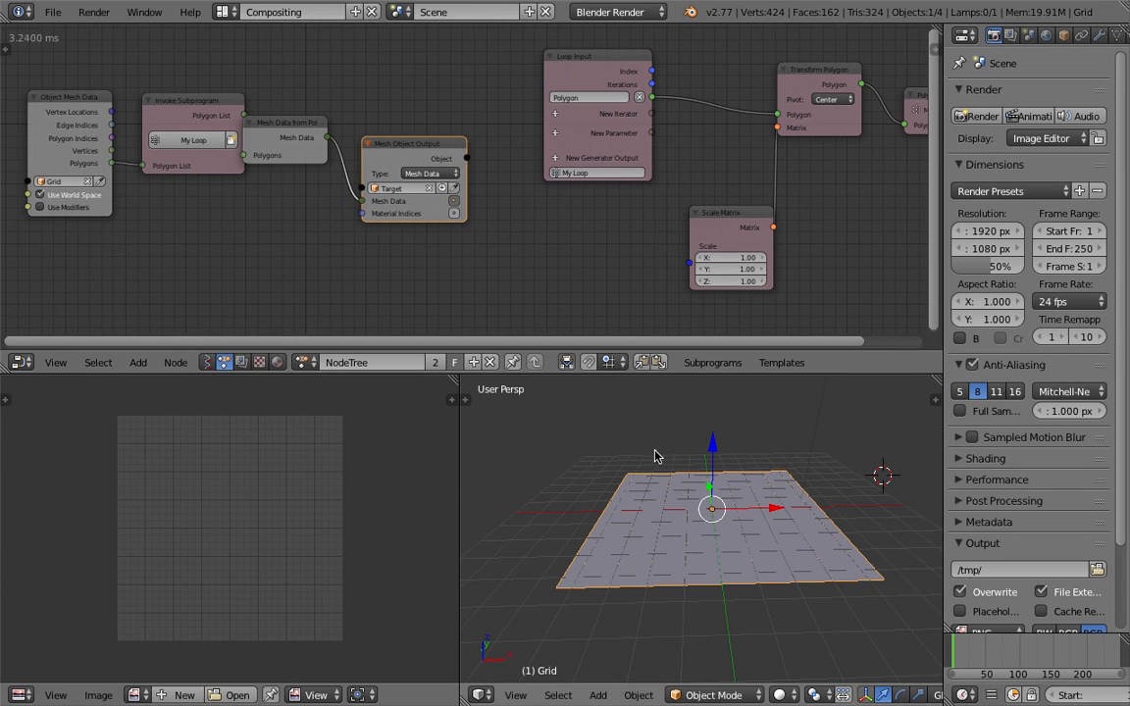
- Move the Target object along the negative X axis beside the grid mesh, and select the Grid object
{"action": "right_click", "coordinate": [786, 509]}
{"action": "left_click_drag", "start_coordinate": [782, 509], "coordinate": [606, 505]}
{"action": "middle_click_drag", "start_coordinate": [605, 505], "coordinate": [661, 522]}
{"action": "right_click", "coordinate": [710, 529]}
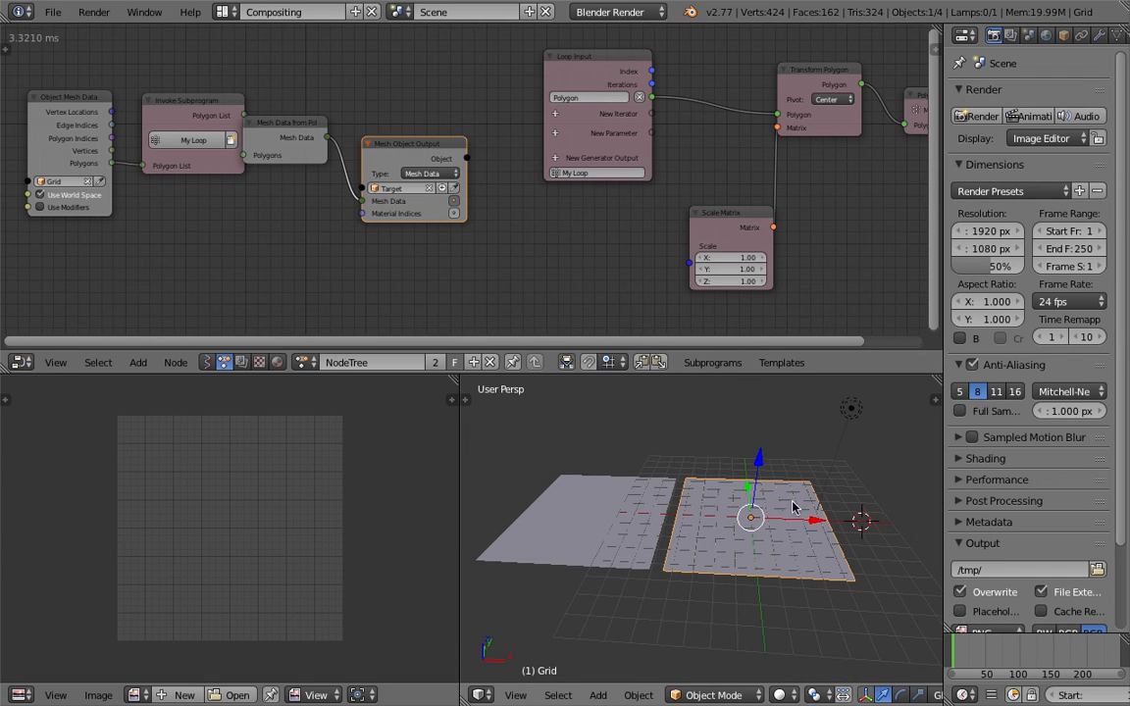
- Shift the Mesh Data from Polygons node clear of the Invoke Subprogram node
{"action": "right_click", "coordinate": [302, 125]}
{"action": "left_click_drag", "start_coordinate": [304, 126], "coordinate": [315, 125]}
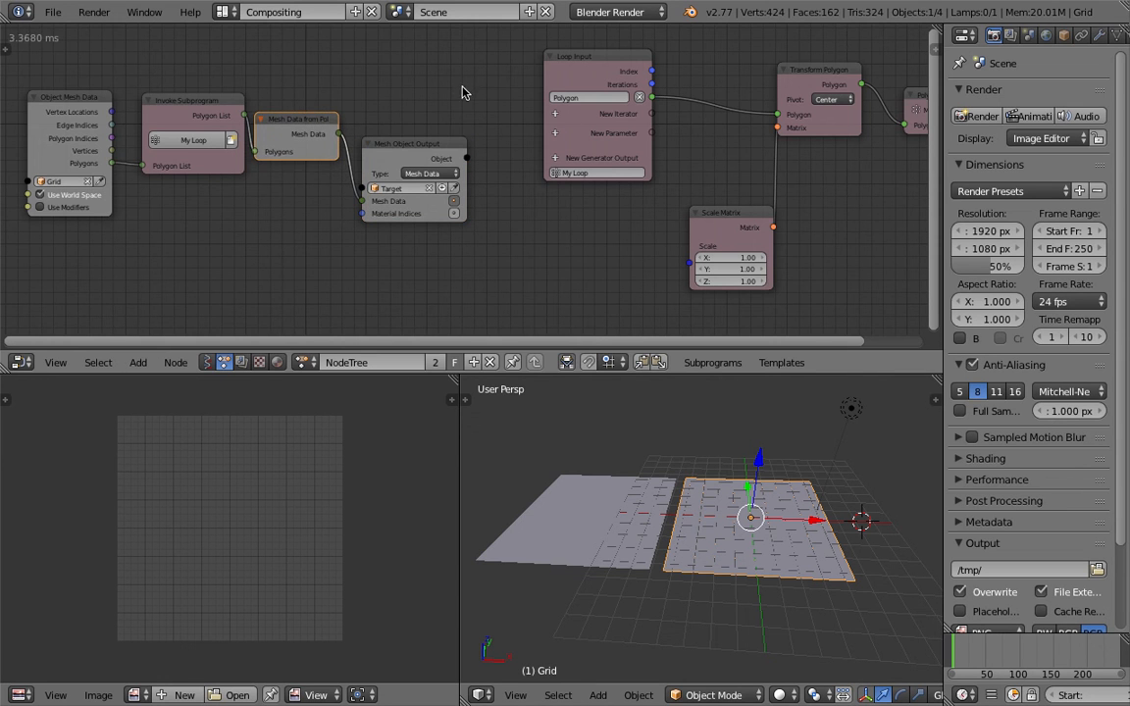
{"action": "key", "text": "Home"}
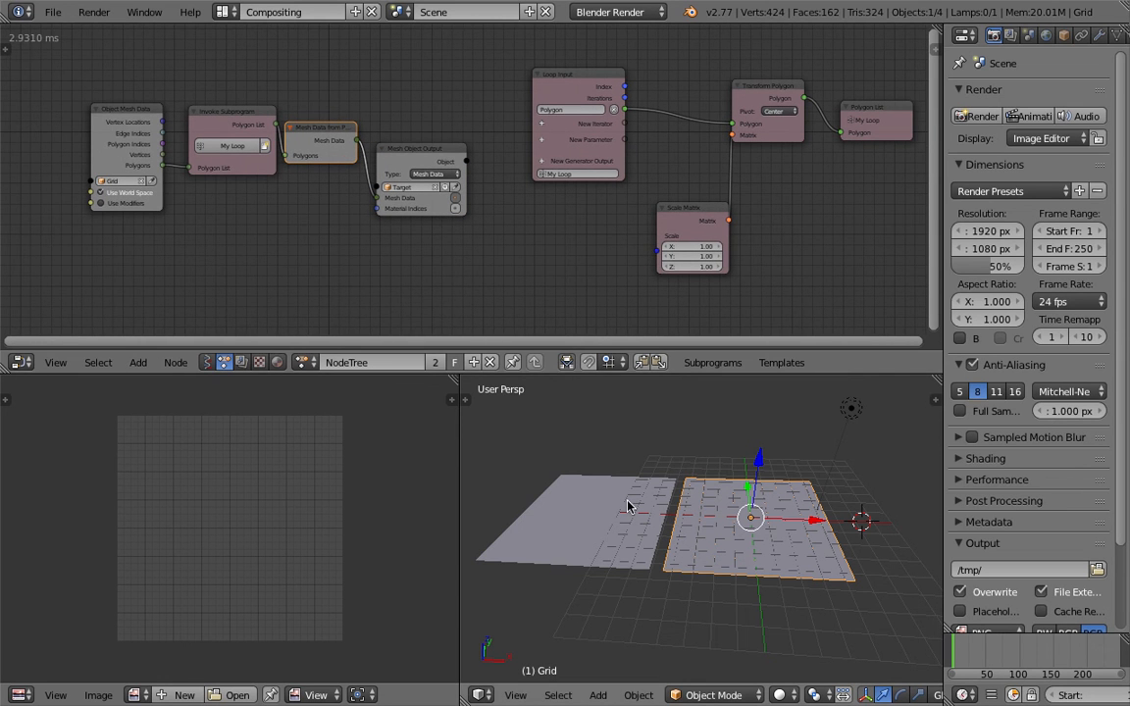
- Widen the 3D viewport and select the Target object
{"action": "right_click", "coordinate": [626, 505]}
{"action": "scroll", "coordinate": [608, 504], "scroll_direction": "down", "scroll_amount": 1}
{"action": "middle_click_drag", "start_coordinate": [515, 486], "coordinate": [524, 482]}
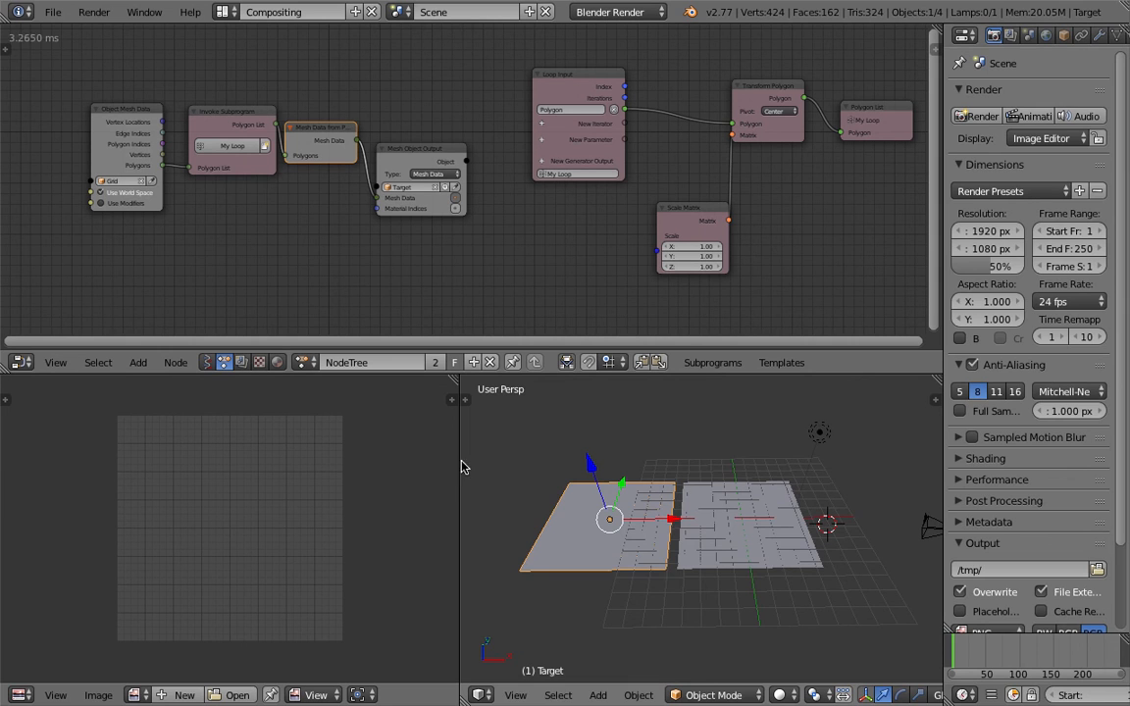
{"action": "left_click_drag", "start_coordinate": [459, 458], "coordinate": [355, 457]}
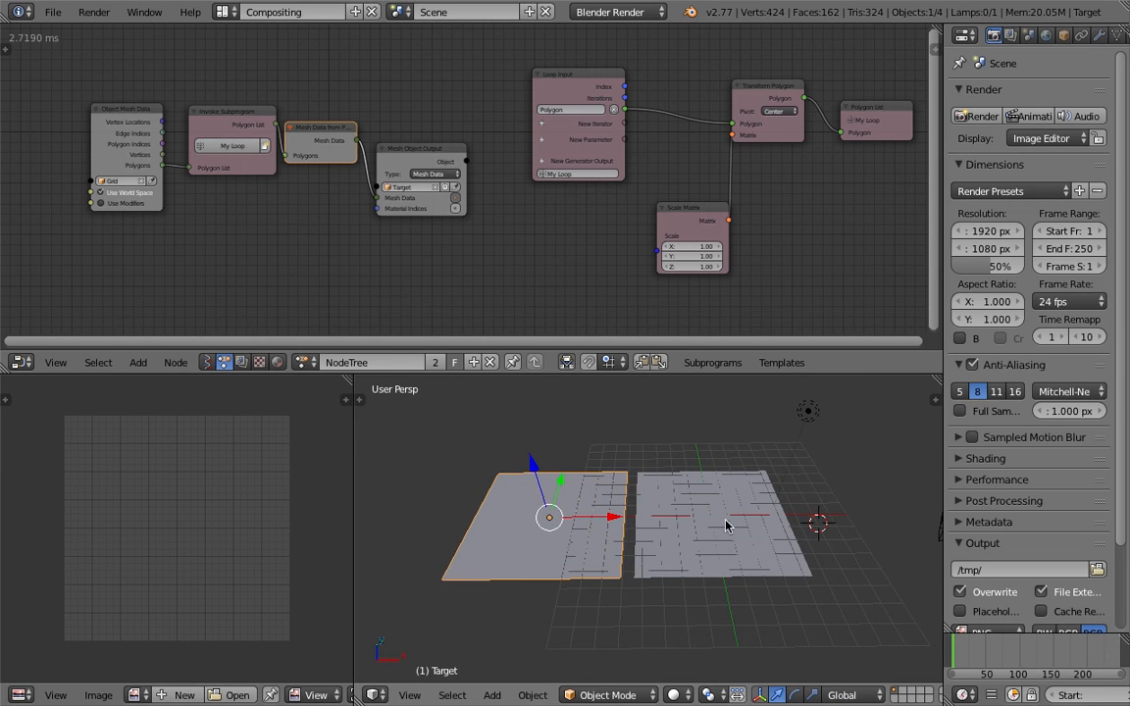
{"action": "middle_click_drag", "start_coordinate": [498, 448], "coordinate": [734, 523]}
{"action": "scroll", "coordinate": [735, 524], "scroll_direction": "down", "scroll_amount": 1}
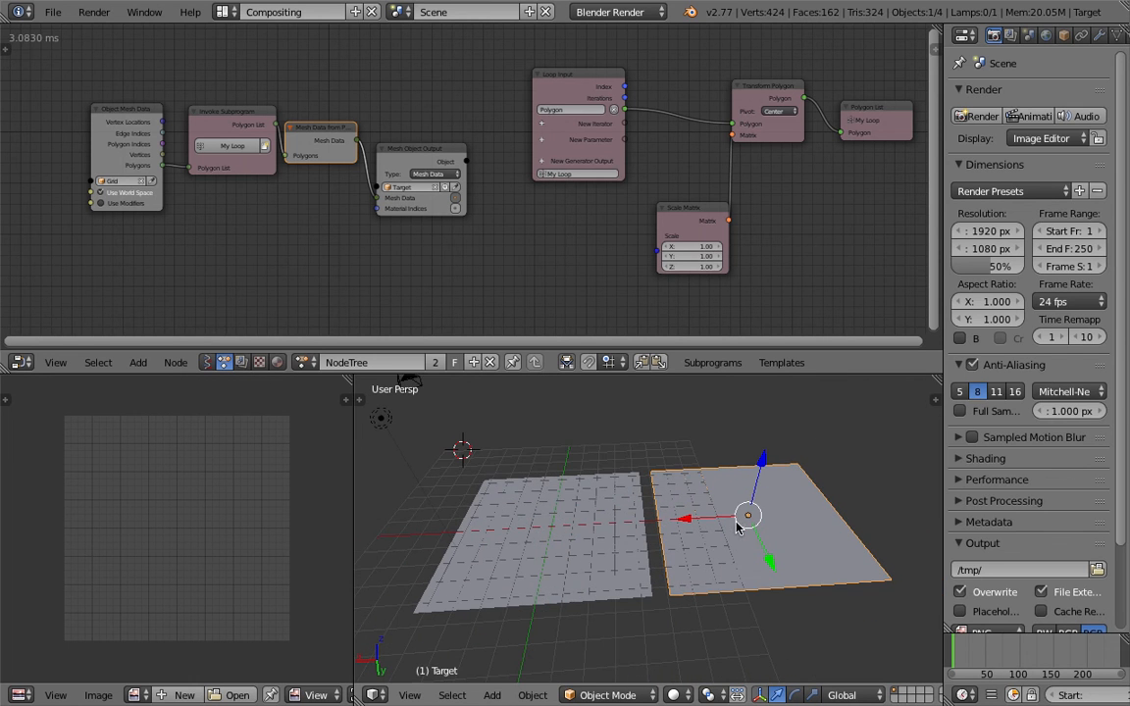
{"action": "middle_click_drag", "start_coordinate": [531, 458], "coordinate": [530, 520]}
{"action": "right_click", "coordinate": [531, 510]}
{"action": "right_click", "coordinate": [665, 508]}
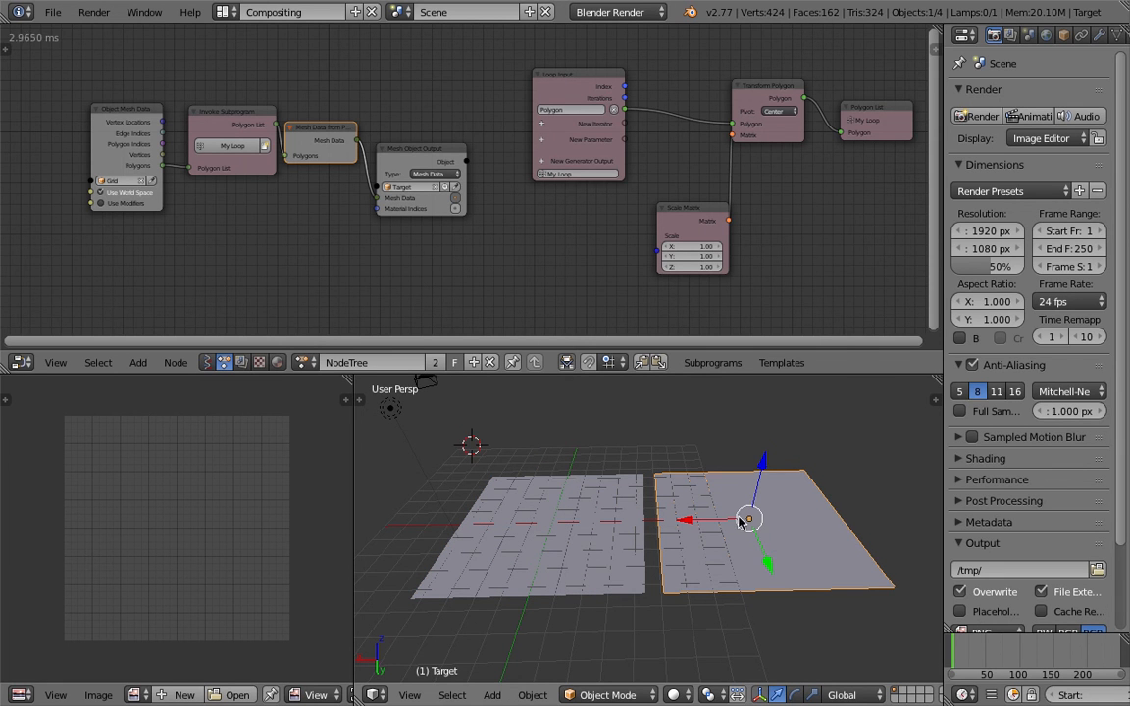
- Move the Mesh Object Output node slightly up and away from the Mesh Data from Polygons node
{"action": "scroll", "coordinate": [775, 508], "scroll_direction": "up", "scroll_amount": 1}
{"action": "scroll", "coordinate": [748, 503], "scroll_direction": "down", "scroll_amount": 1}
{"action": "scroll", "coordinate": [743, 506], "scroll_direction": "up", "scroll_amount": 1}
{"action": "middle_click_drag", "start_coordinate": [742, 506], "coordinate": [749, 507]}
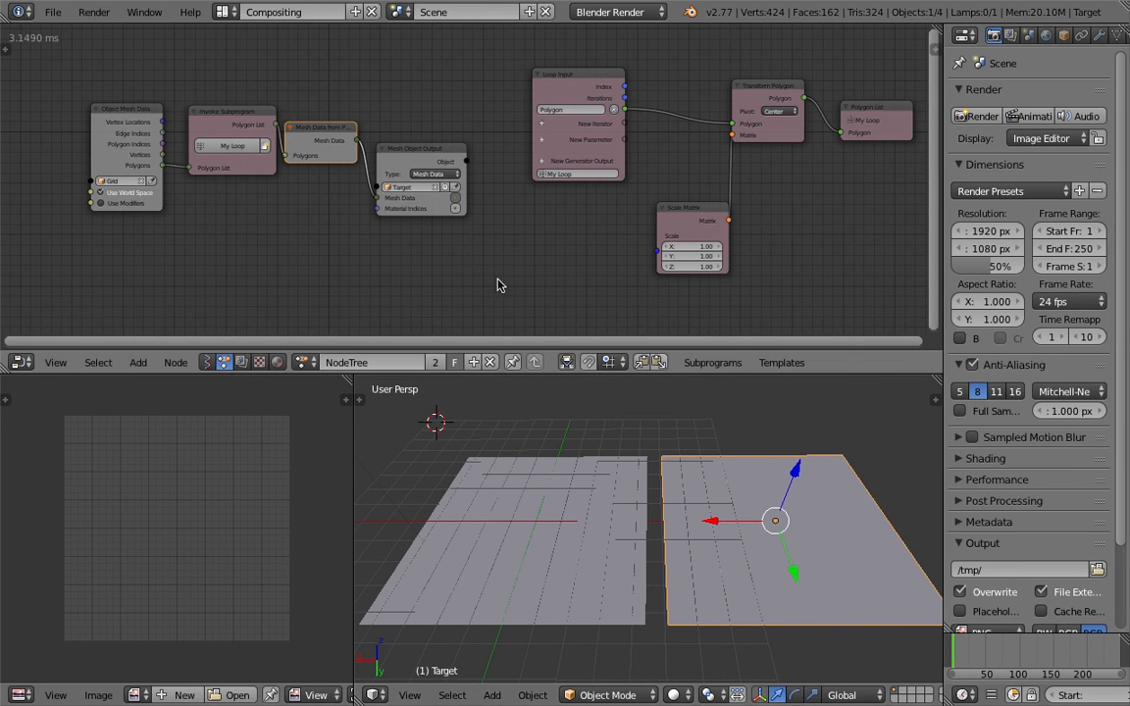
{"action": "left_click_drag", "start_coordinate": [432, 154], "coordinate": [439, 146]}
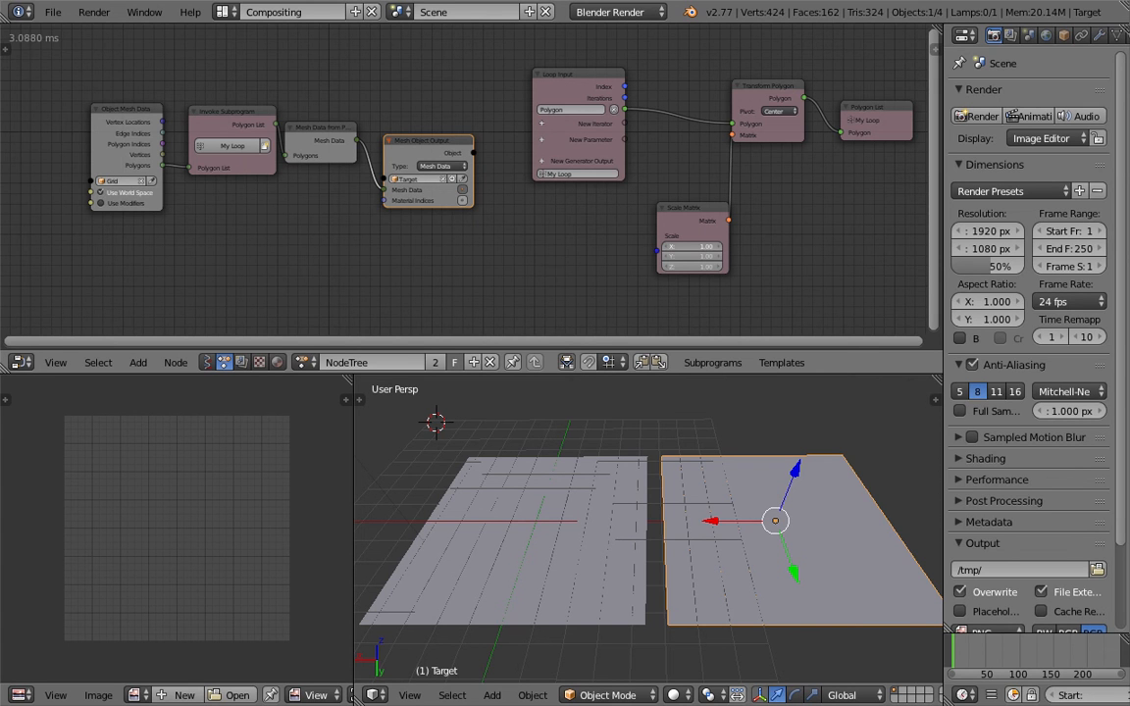
- Try different uniform scales on the Scale Matrix node, including 0, and set all three axes back to 1
{"action": "left_click_drag", "start_coordinate": [692, 257], "coordinate": [701, 281]}
{"action": "type", "text": "1"}
{"action": "key", "text": "Return"}
{"action": "middle_click_drag", "start_coordinate": [786, 245], "coordinate": [772, 233]}
{"action": "mouse_move", "coordinate": [685, 268]}
{"action": "left_mouse_down"}
{"action": "mouse_move", "coordinate": [685, 249]}
{"action": "mouse_move", "coordinate": [629, 250]}
{"action": "mouse_move", "coordinate": [693, 263]}
{"action": "mouse_move", "coordinate": [695, 291]}
{"action": "left_mouse_up"}
{"action": "type", "text": "0"}
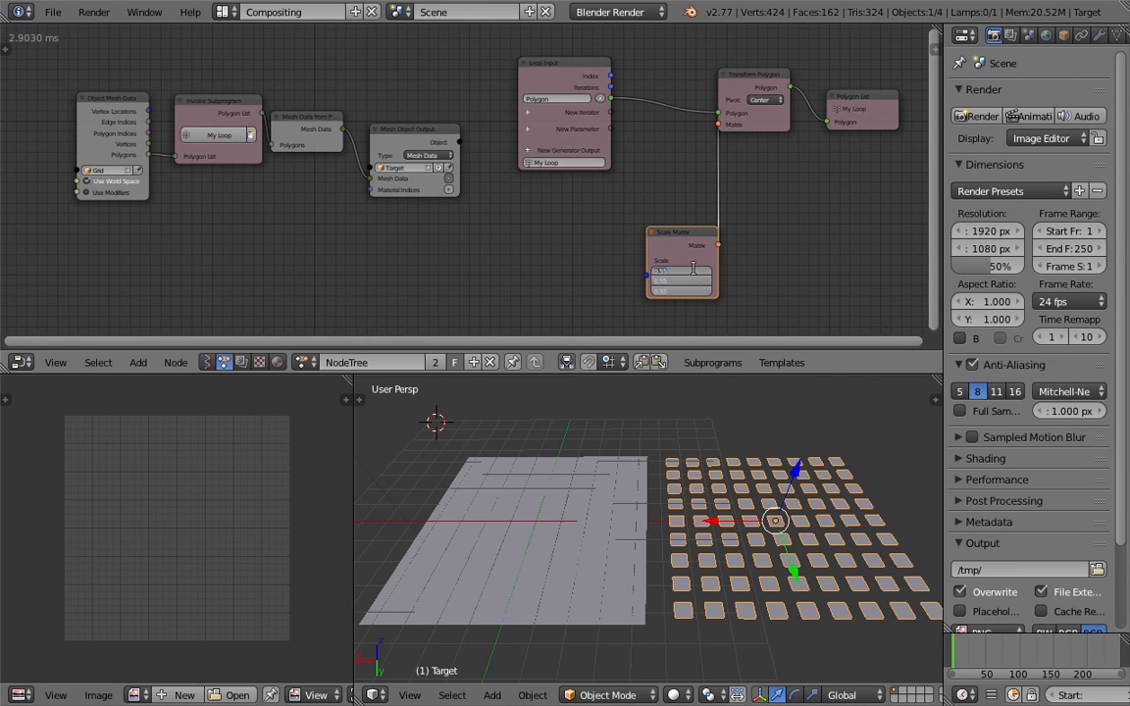
{"action": "key", "text": "Return"}
{"action": "left_click_drag", "start_coordinate": [696, 271], "coordinate": [689, 291]}
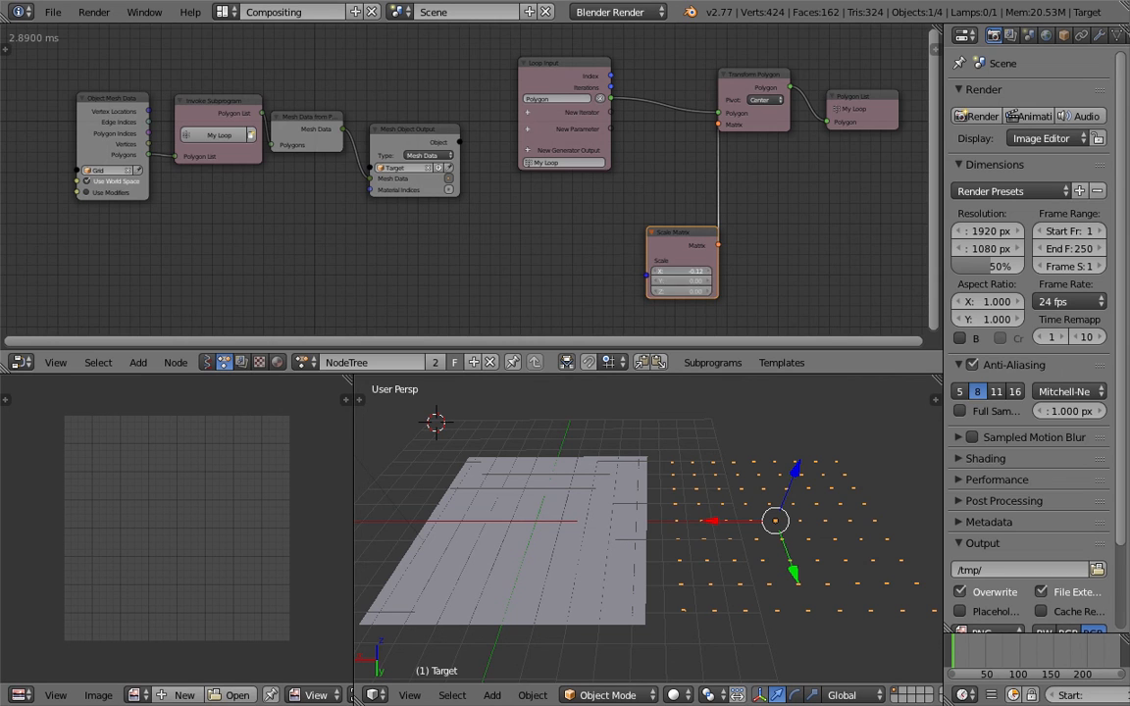
{"action": "key", "text": "Return"}
- Spread out the Polygon List, Transform Polygon and Scale Matrix nodes to leave more space after the Loop Input node
{"action": "middle_click_drag", "start_coordinate": [734, 273], "coordinate": [680, 270]}
{"action": "middle_click_drag", "start_coordinate": [731, 165], "coordinate": [678, 196]}
{"action": "left_click_drag", "start_coordinate": [754, 121], "coordinate": [847, 135]}
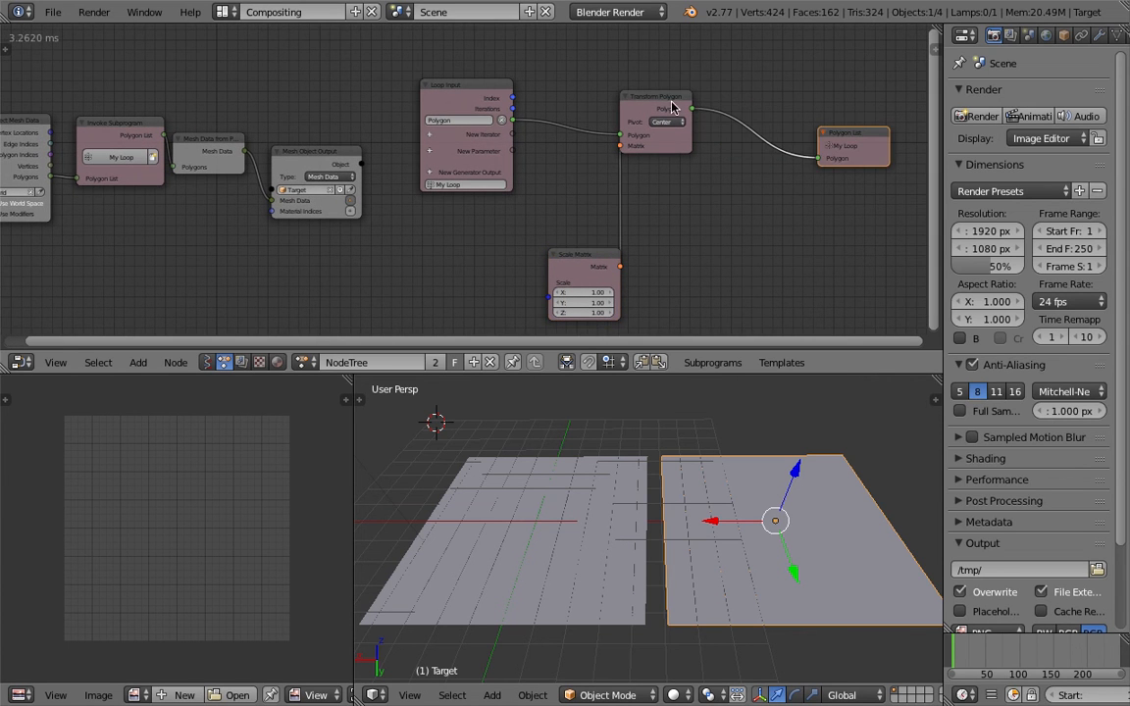
{"action": "left_click_drag", "start_coordinate": [663, 101], "coordinate": [727, 110]}
{"action": "left_click_drag", "start_coordinate": [580, 268], "coordinate": [618, 234]}
- Save the project to the Desktop as the next numbered version after AN_animation_005.blend
{"action": "left_click", "coordinate": [53, 12]}
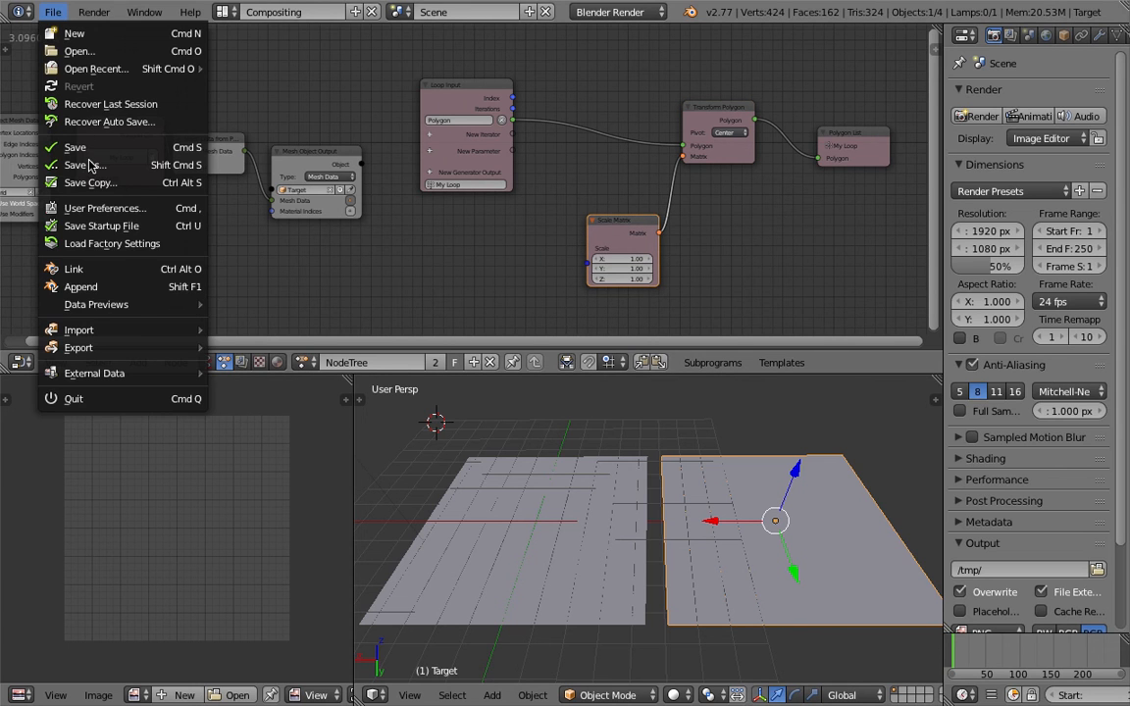
{"action": "left_click", "coordinate": [89, 165]}
{"action": "left_click", "coordinate": [365, 437]}
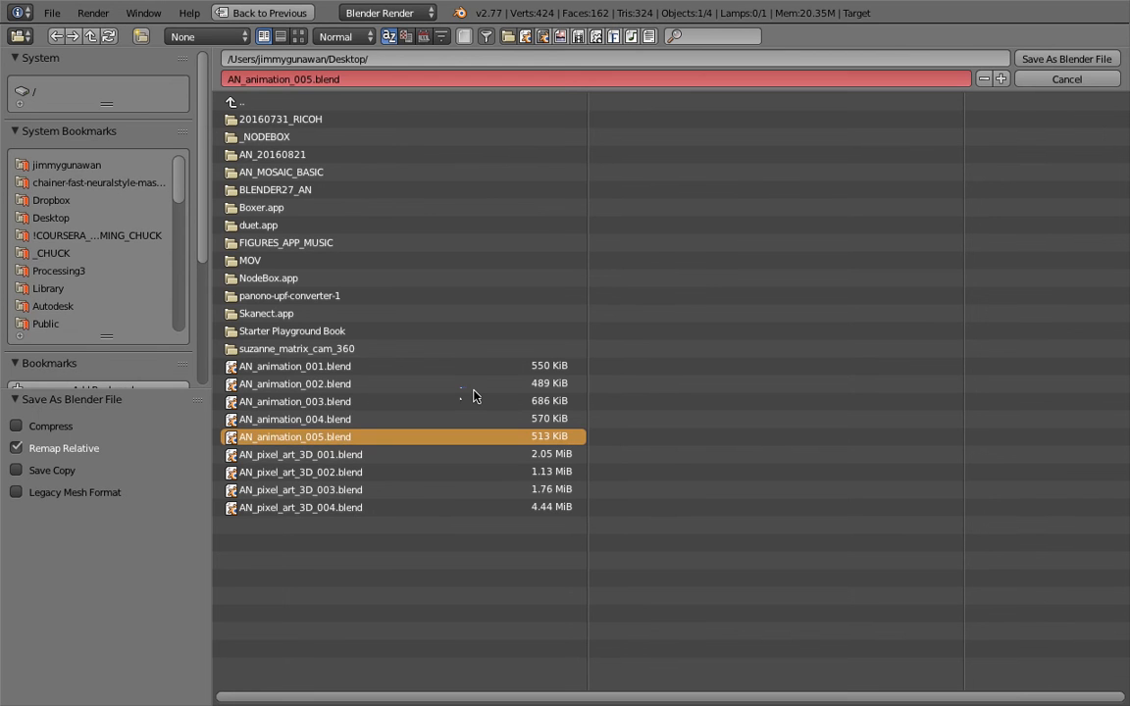
{"action": "left_click", "coordinate": [1001, 79]}
{"action": "left_click", "coordinate": [1030, 60]}
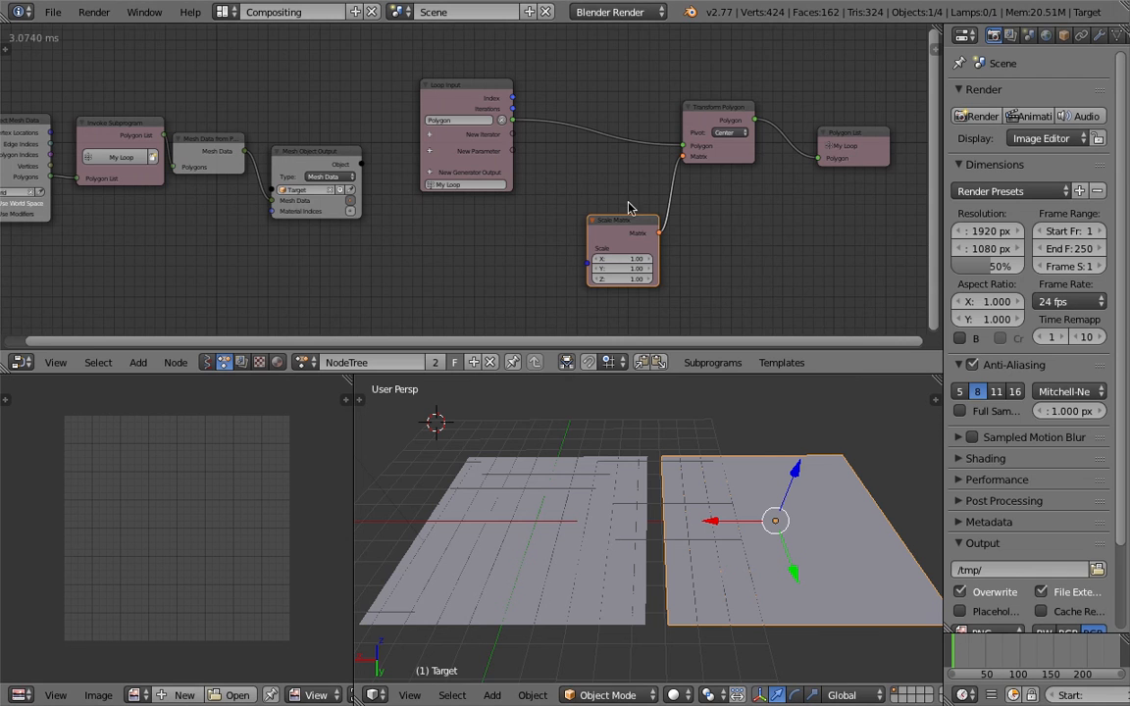
- Shift the Polygon List and Transform Polygon nodes further from the Loop Input, and narrow the Properties editor to widen the workspace
{"action": "scroll", "coordinate": [628, 208], "scroll_direction": "down", "scroll_amount": 1}
{"action": "left_click_drag", "start_coordinate": [837, 146], "coordinate": [863, 146]}
{"action": "left_click_drag", "start_coordinate": [705, 119], "coordinate": [742, 120]}
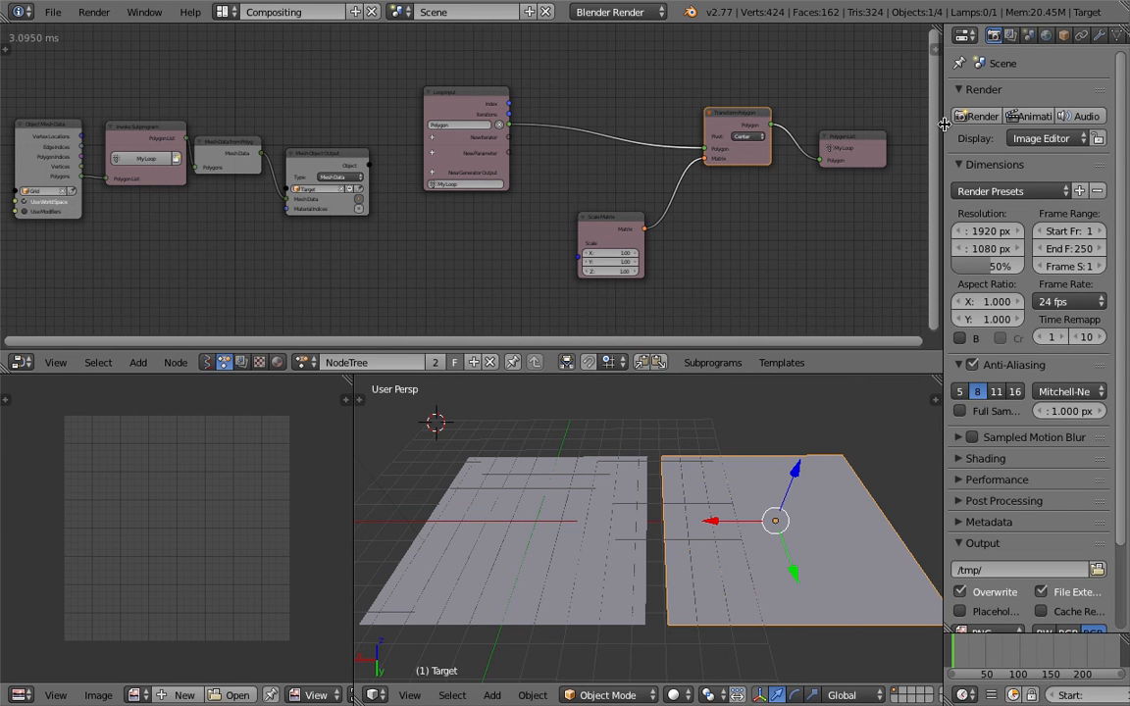
{"action": "left_click_drag", "start_coordinate": [942, 128], "coordinate": [999, 136]}
{"action": "scroll", "coordinate": [767, 485], "scroll_direction": "down", "scroll_amount": 2}
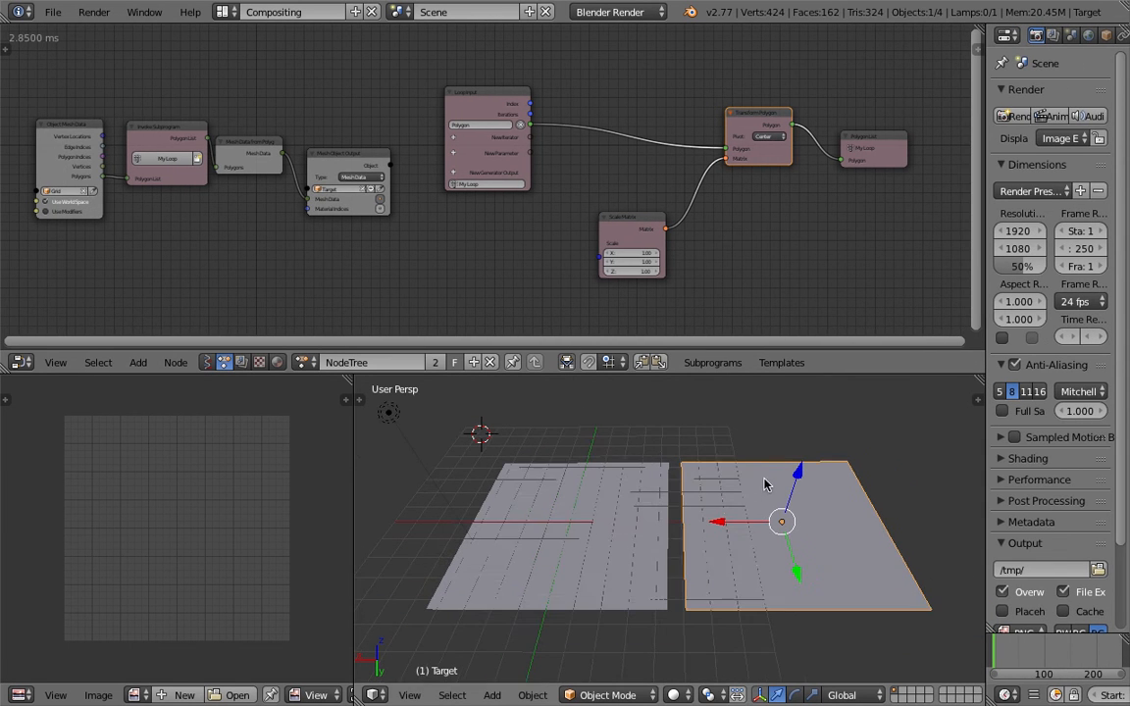
- Set the Scale Matrix to 0.88 on all axes and space out the Scale Matrix, Transform Polygon and Polygon List nodes
{"action": "left_click_drag", "start_coordinate": [635, 253], "coordinate": [618, 271]}
{"action": "left_click_drag", "start_coordinate": [647, 219], "coordinate": [689, 219]}
{"action": "left_click_drag", "start_coordinate": [763, 124], "coordinate": [786, 125]}
{"action": "left_click_drag", "start_coordinate": [878, 142], "coordinate": [901, 144]}
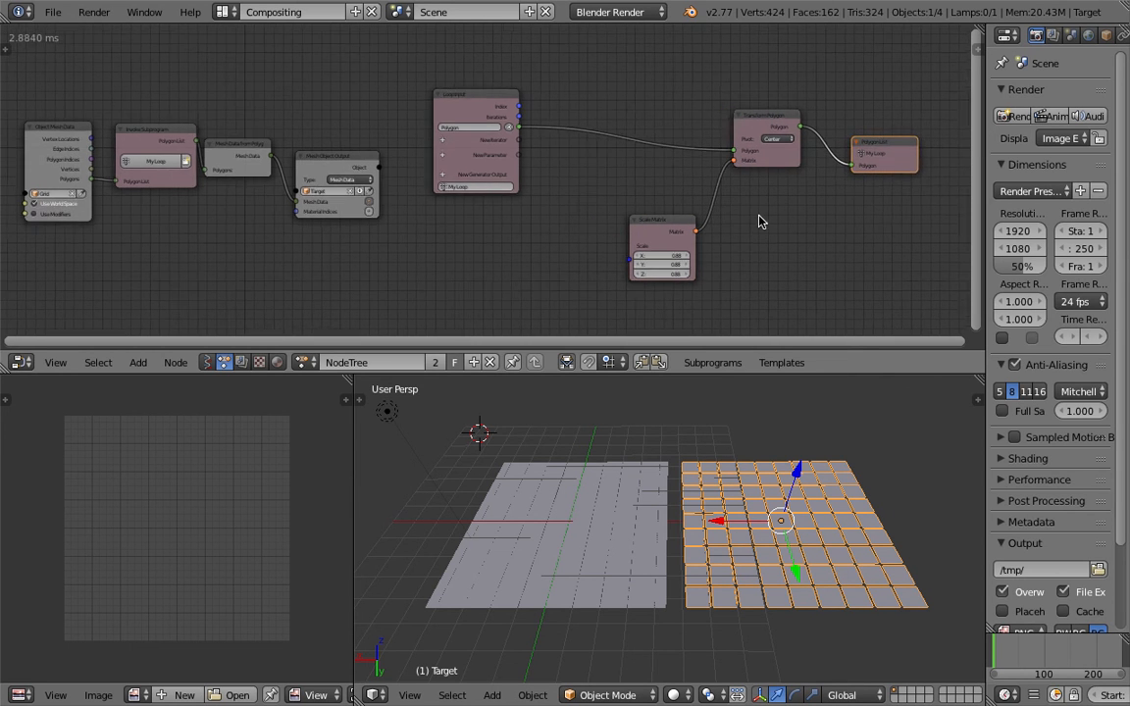
{"action": "middle_click_drag", "start_coordinate": [758, 222], "coordinate": [730, 219]}
{"action": "scroll", "coordinate": [758, 217], "scroll_direction": "up", "scroll_amount": 1}
{"action": "middle_click_drag", "start_coordinate": [729, 541], "coordinate": [724, 548]}
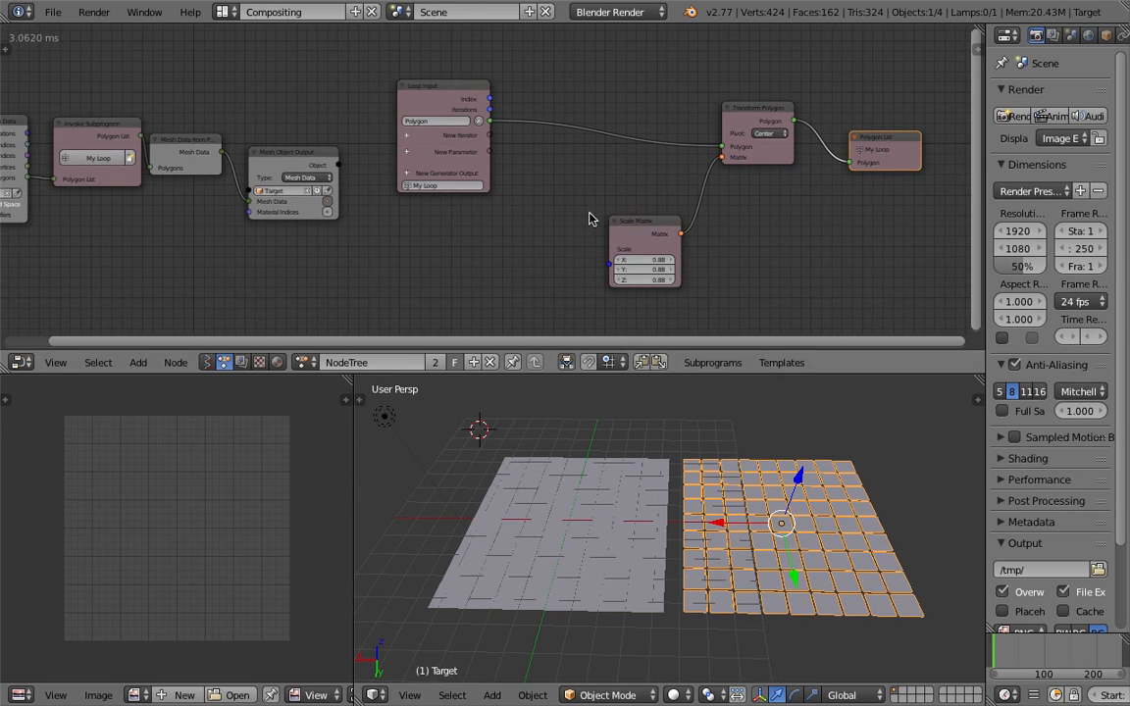
{"action": "left_click_drag", "start_coordinate": [643, 222], "coordinate": [655, 226]}
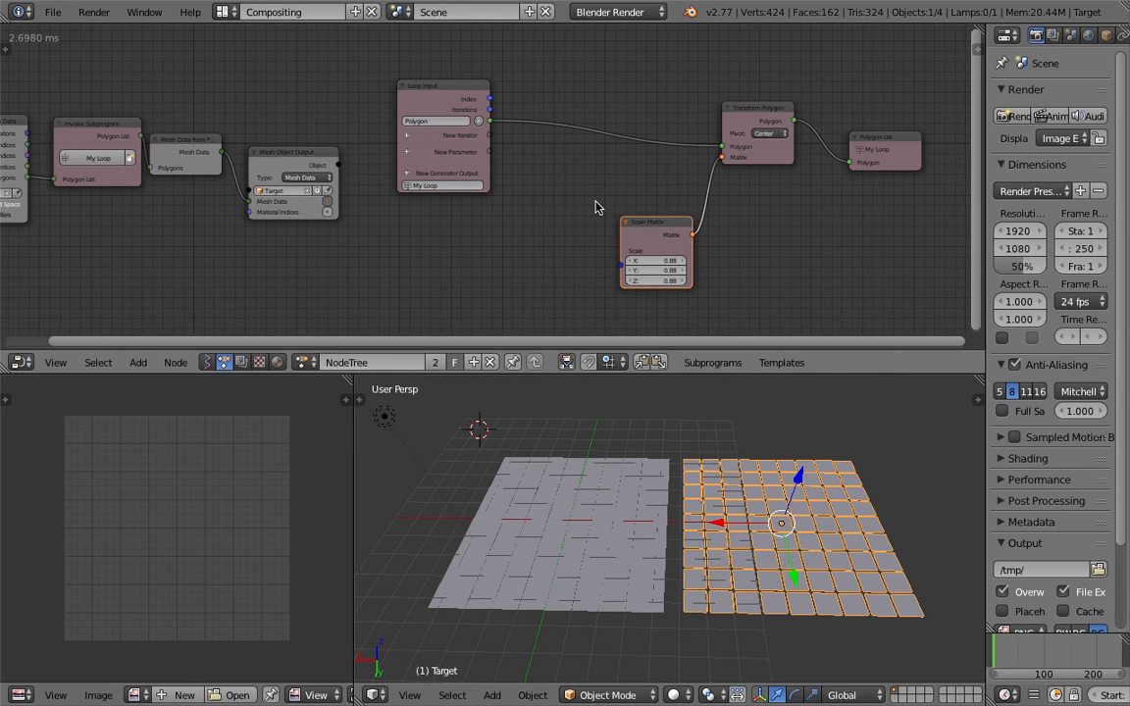
{"action": "left_click_drag", "start_coordinate": [770, 113], "coordinate": [785, 113]}
- Delete the Scale Matrix node and open the node search
{"action": "left_click", "coordinate": [666, 232]}
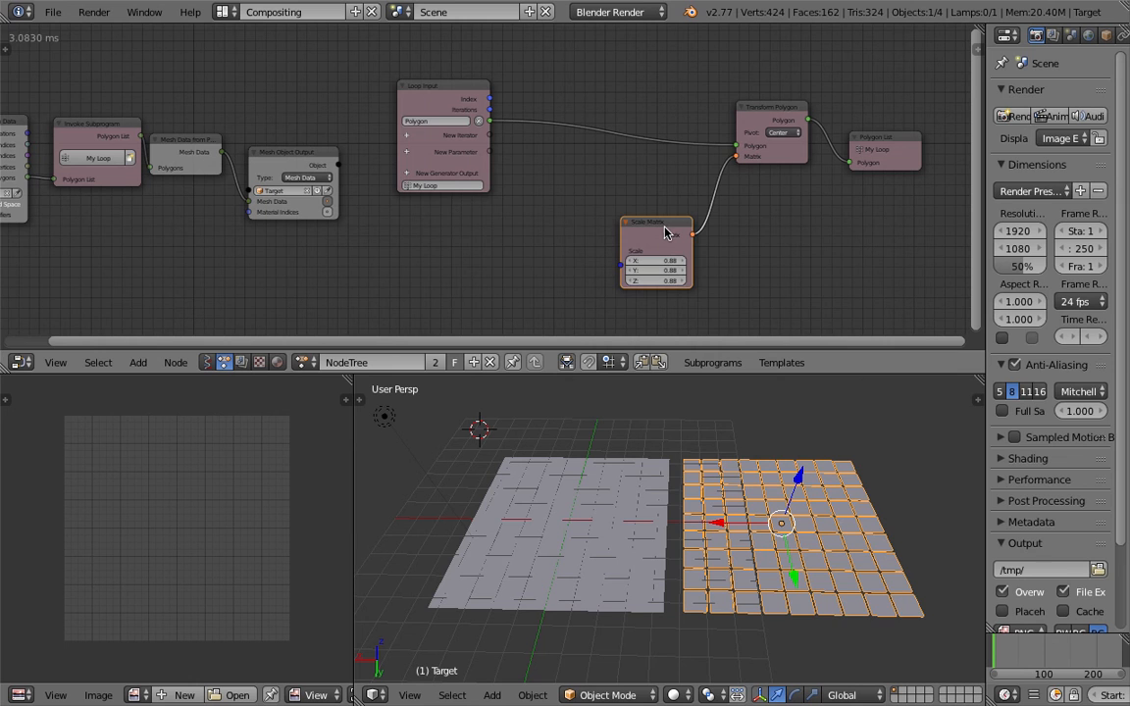
{"action": "key", "text": "x"}
{"action": "key", "text": "shift+a"}
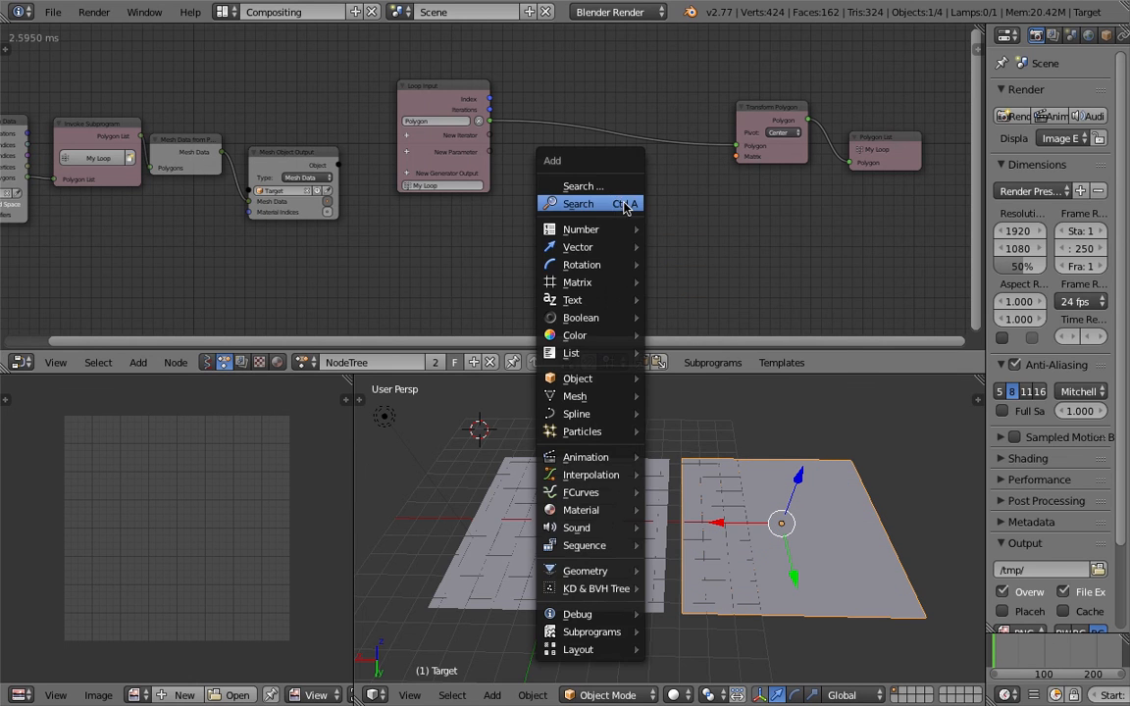
{"action": "left_click", "coordinate": [624, 206]}
{"action": "type", "text": "compose"}
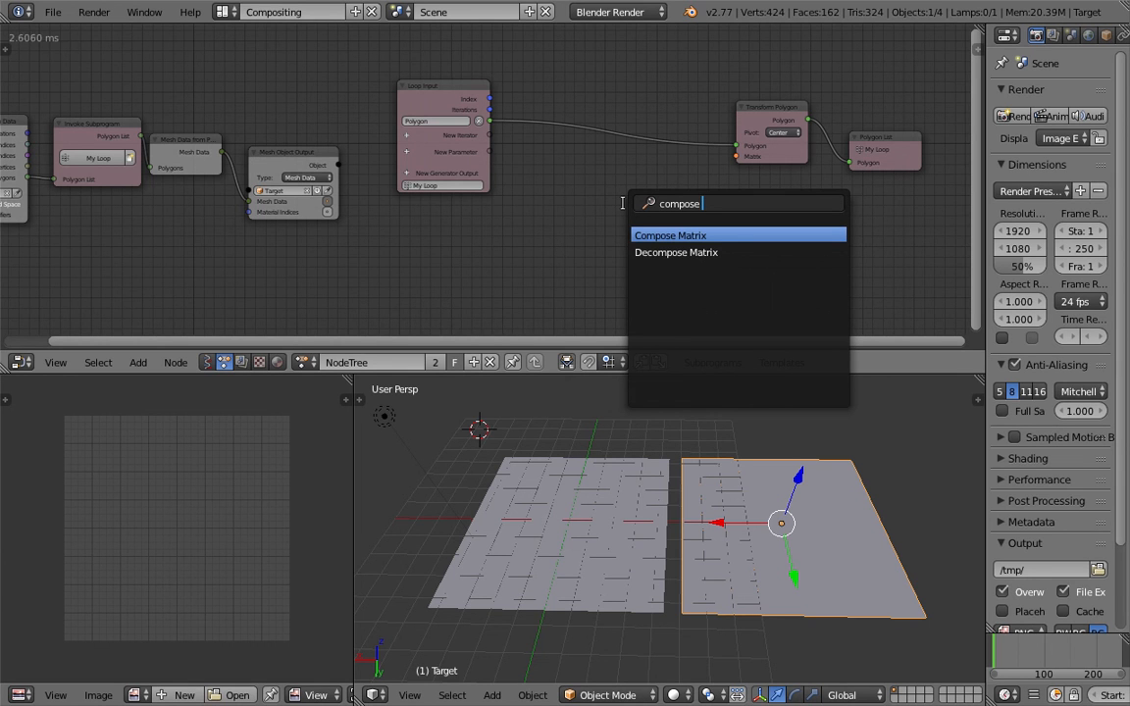
{"action": "key", "text": "BackSpace"}
{"action": "key", "text": "BackSpace"}
{"action": "key", "text": "BackSpace"}
{"action": "key", "text": "BackSpace"}
{"action": "key", "text": "BackSpace"}
{"action": "key", "text": "BackSpace"}
{"action": "key", "text": "BackSpace"}
{"action": "type", "text": "vector"}
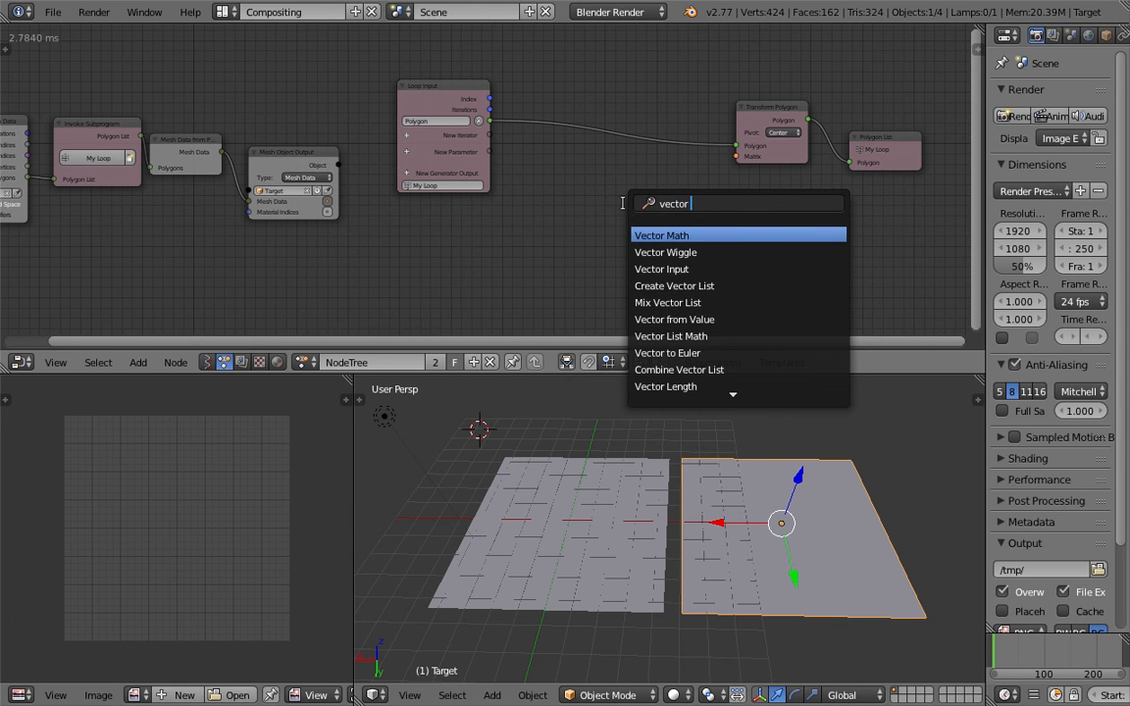
{"action": "key", "text": "BackSpace"}
{"action": "key", "text": "BackSpace"}
{"action": "key", "text": "BackSpace"}
{"action": "key", "text": "BackSpace"}
{"action": "key", "text": "BackSpace"}
{"action": "key", "text": "BackSpace"}
{"action": "key", "text": "BackSpace"}
- Add an Animate Vector node between the Loop Input and Transform Polygon nodes
{"action": "type", "text": "animate"}
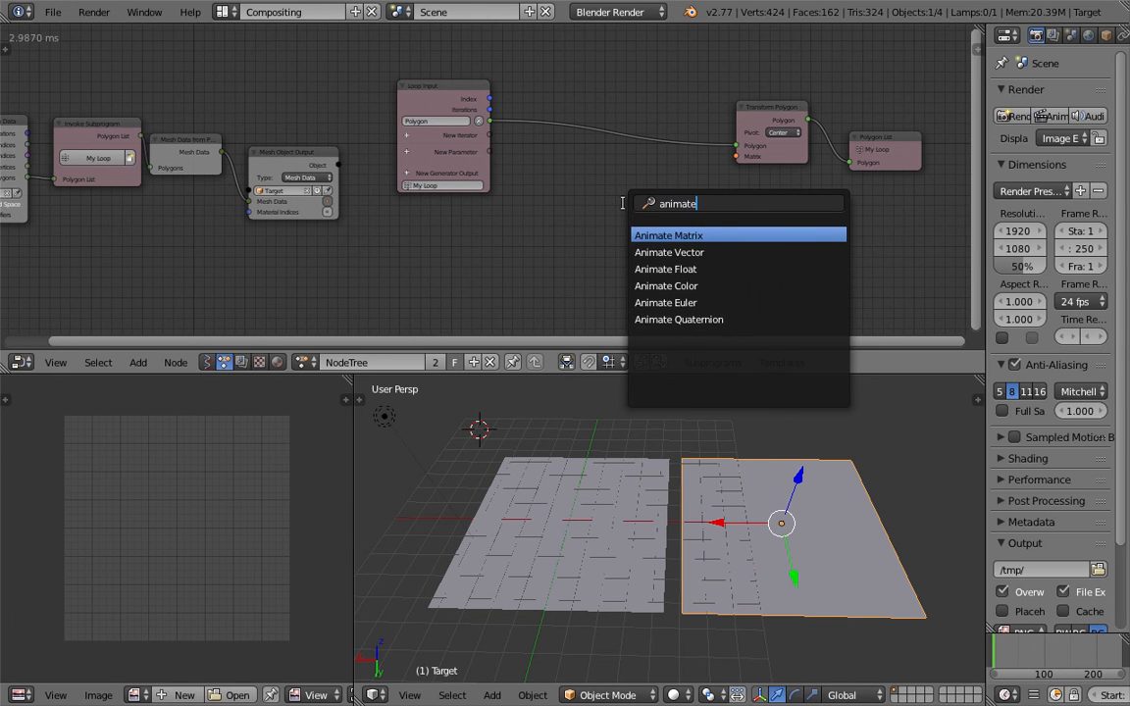
{"action": "key", "text": "Down"}
{"action": "key", "text": "Return"}
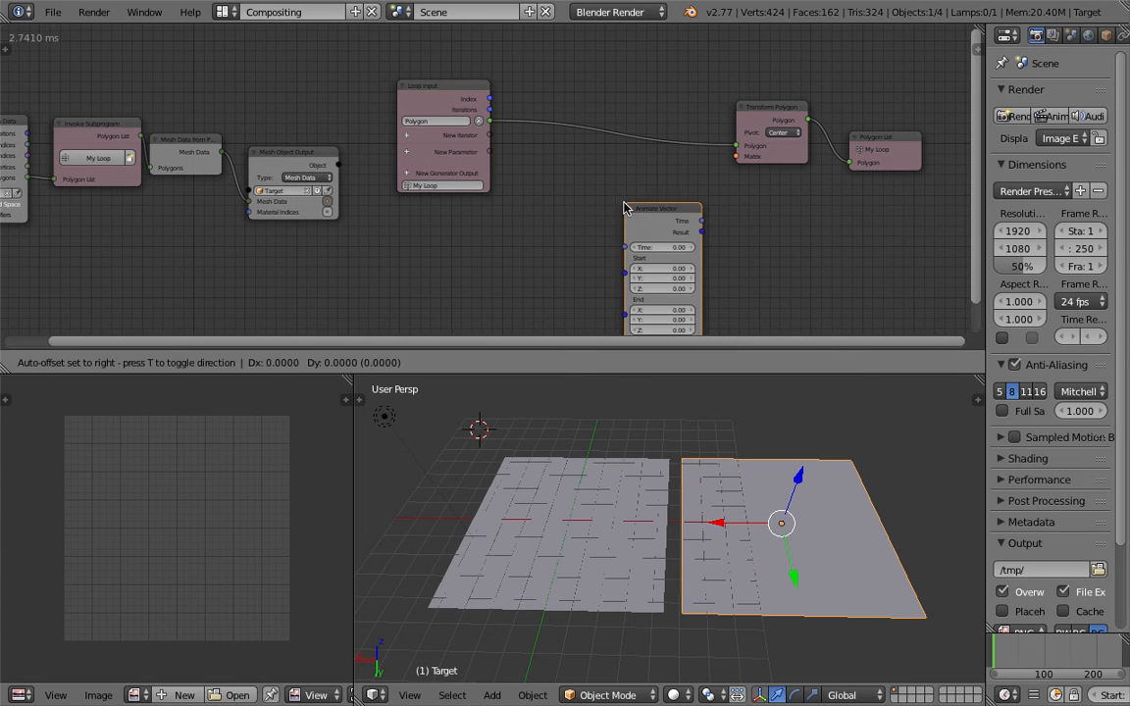
{"action": "left_click", "coordinate": [531, 180]}
- Add a Scale Matrix node beside Animate Vector and connect its Matrix output to Transform Polygon's Matrix input
{"action": "key", "text": "shift+a"}
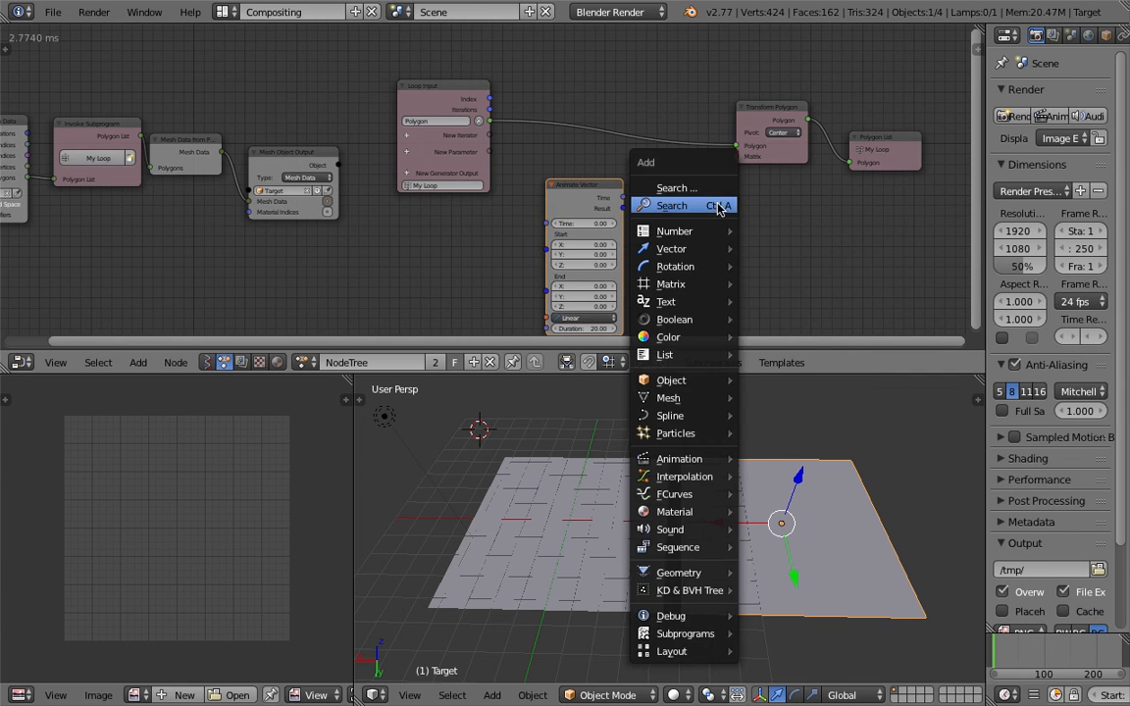
{"action": "left_click", "coordinate": [719, 207]}
{"action": "type", "text": "scale mat"}
{"action": "key", "text": "Return"}
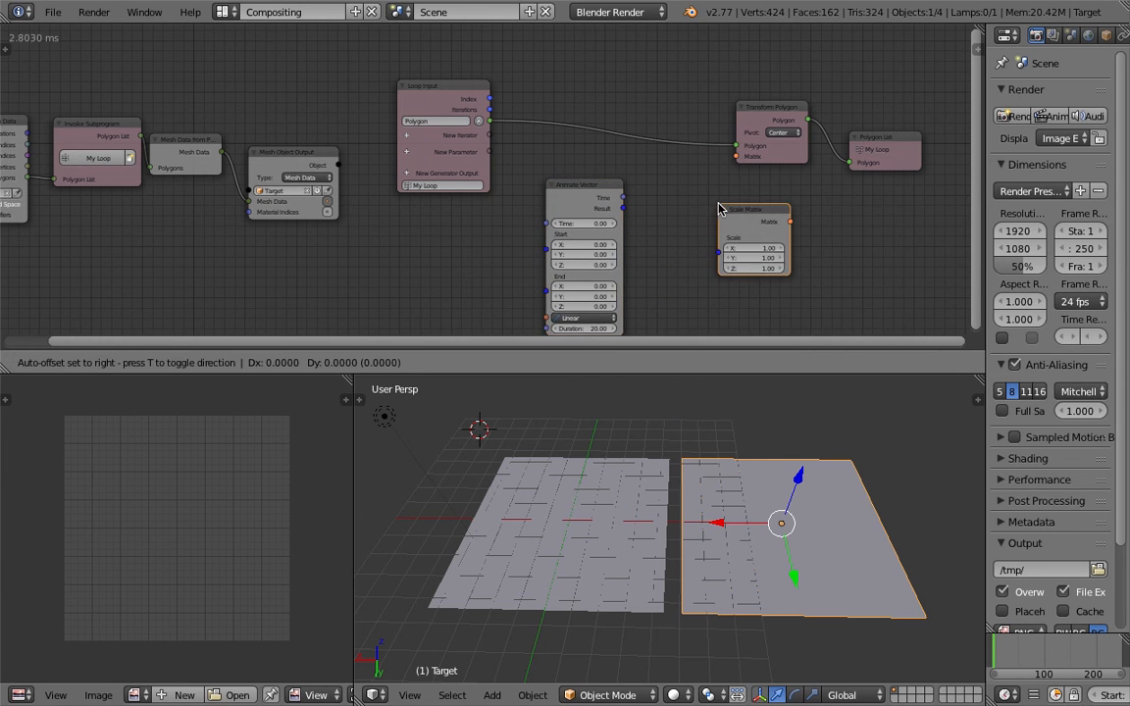
{"action": "left_click", "coordinate": [677, 210]}
{"action": "scroll", "coordinate": [663, 187], "scroll_direction": "up", "scroll_amount": 1}
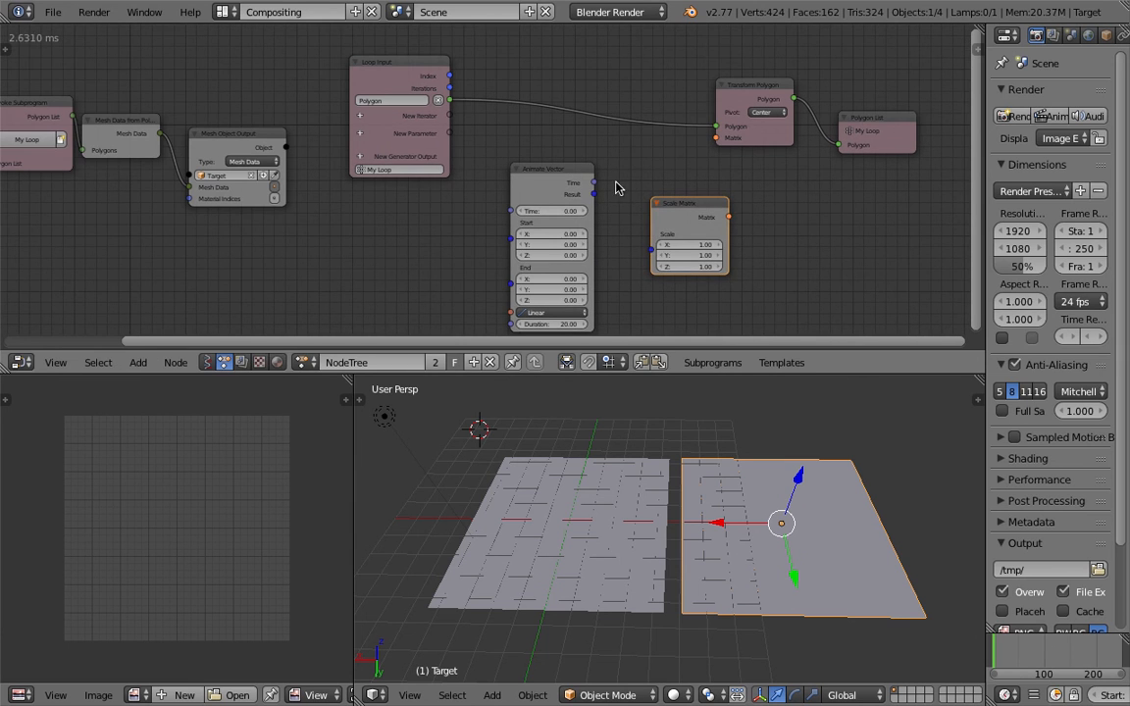
{"action": "left_click_drag", "start_coordinate": [699, 213], "coordinate": [715, 140]}
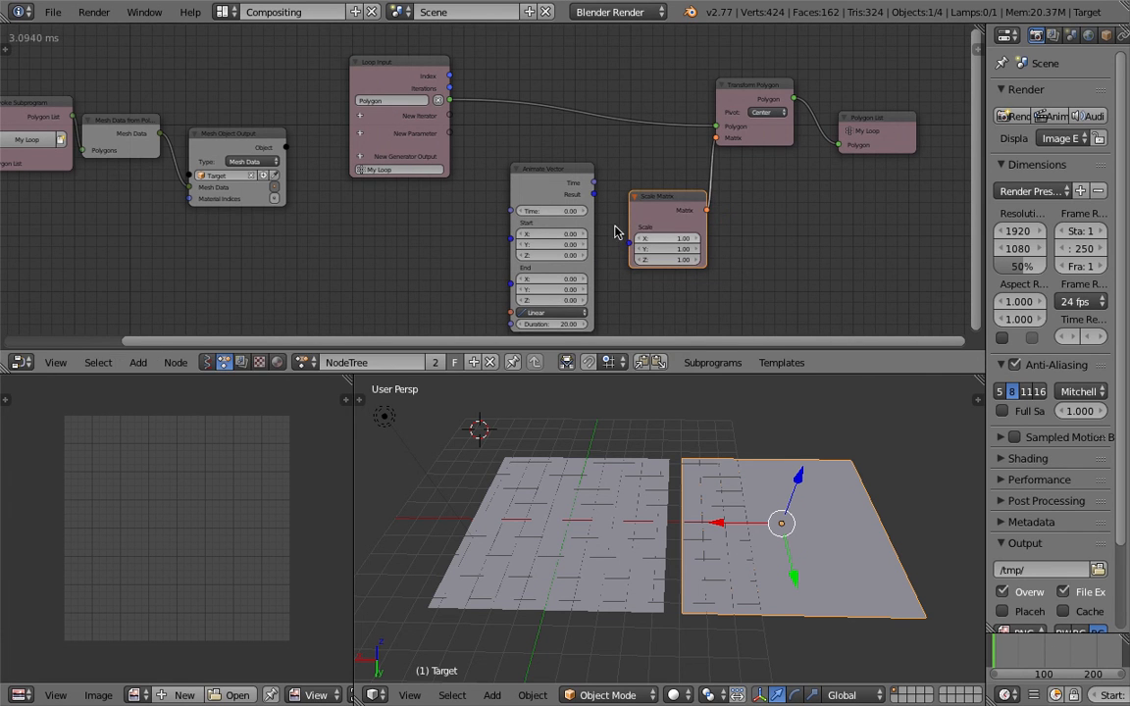
- Set the Animate Vector node's Start vector to 1 on X, Y and Z
{"action": "left_click_drag", "start_coordinate": [572, 235], "coordinate": [571, 256]}
{"action": "type", "text": "1"}
{"action": "key", "text": "Return"}
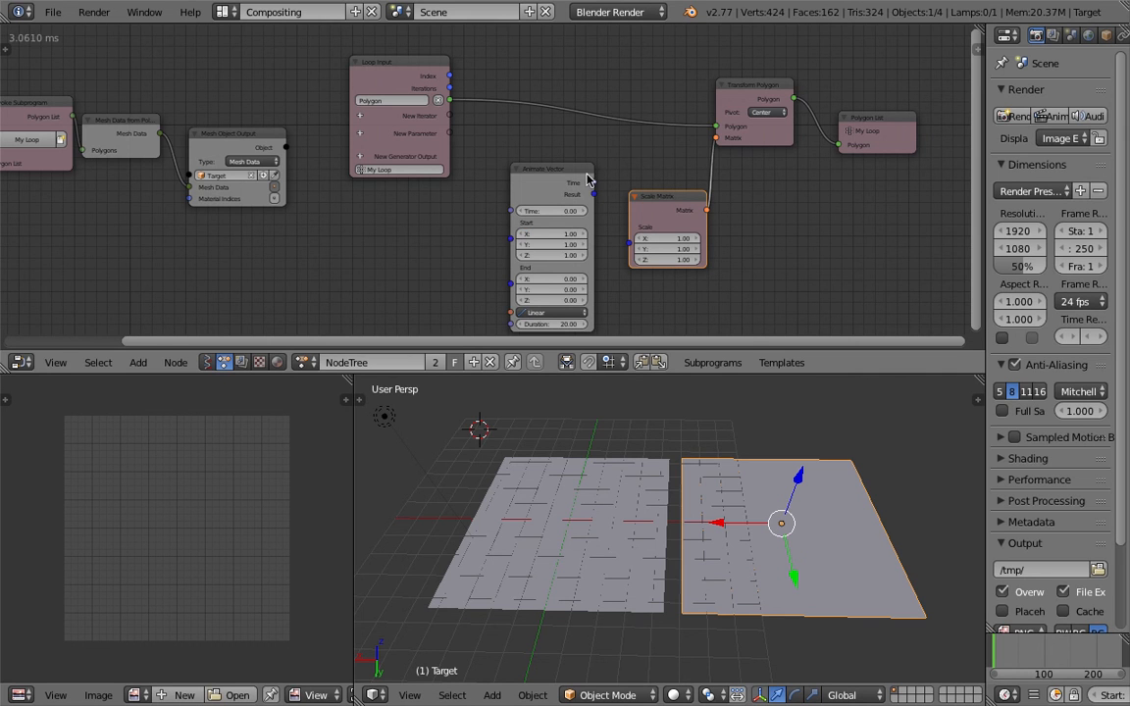
- Add a Time Info node and connect its Frame output to Animate Vector's Time input
{"action": "key", "text": "shift+a"}
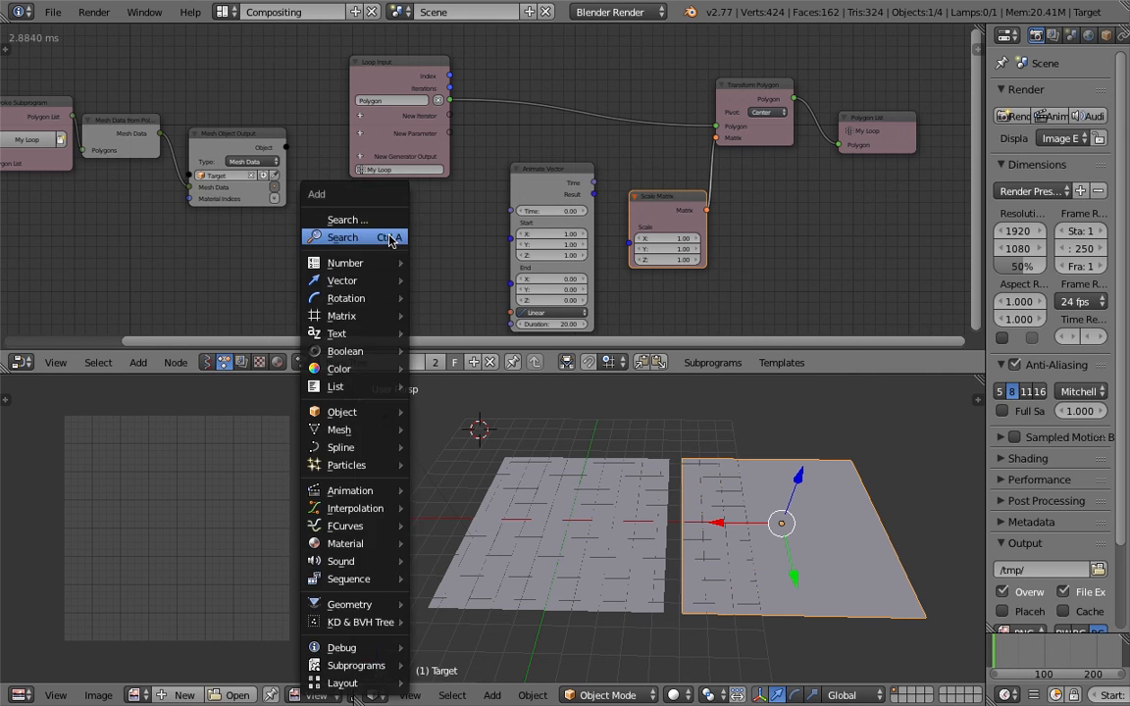
{"action": "left_click", "coordinate": [390, 235]}
{"action": "type", "text": "time"}
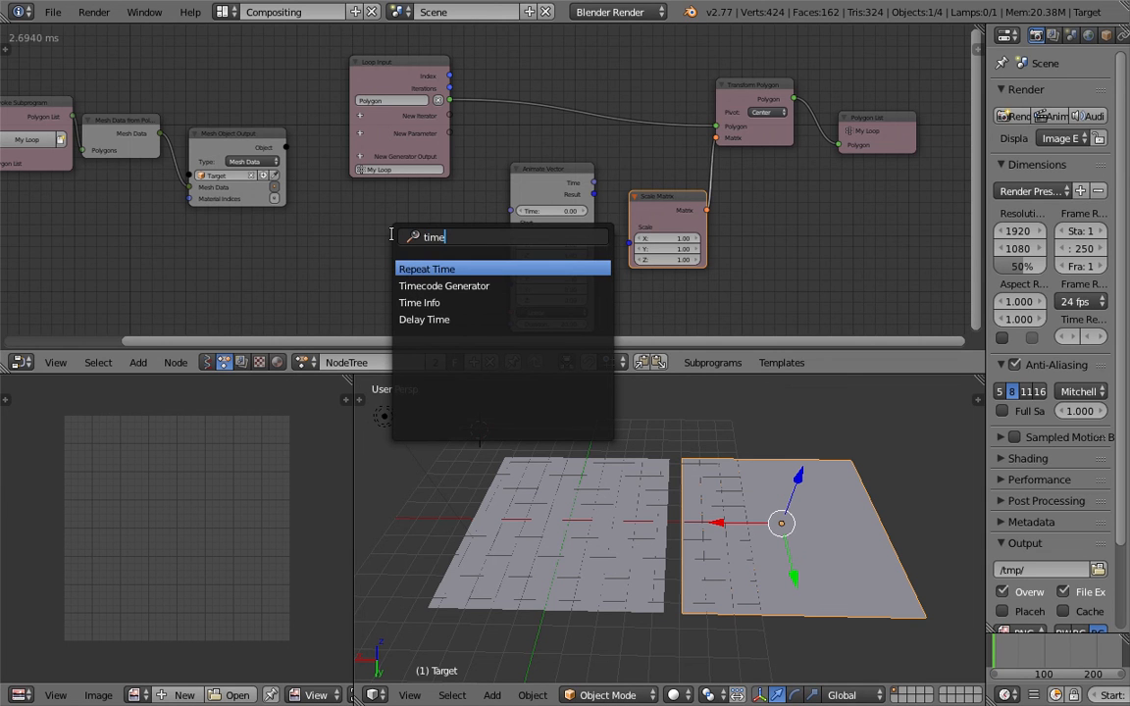
{"action": "key", "text": "Down"}
{"action": "key", "text": "Down"}
{"action": "key", "text": "Return"}
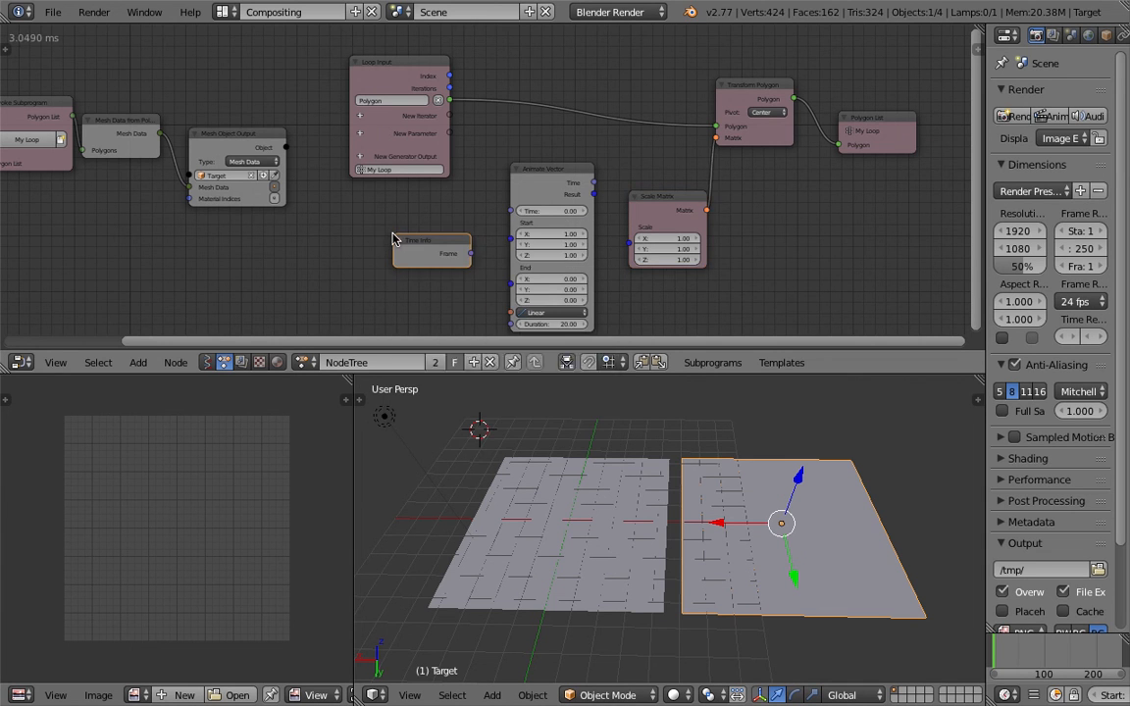
{"action": "left_click", "coordinate": [373, 233]}
{"action": "left_click_drag", "start_coordinate": [448, 252], "coordinate": [511, 211]}
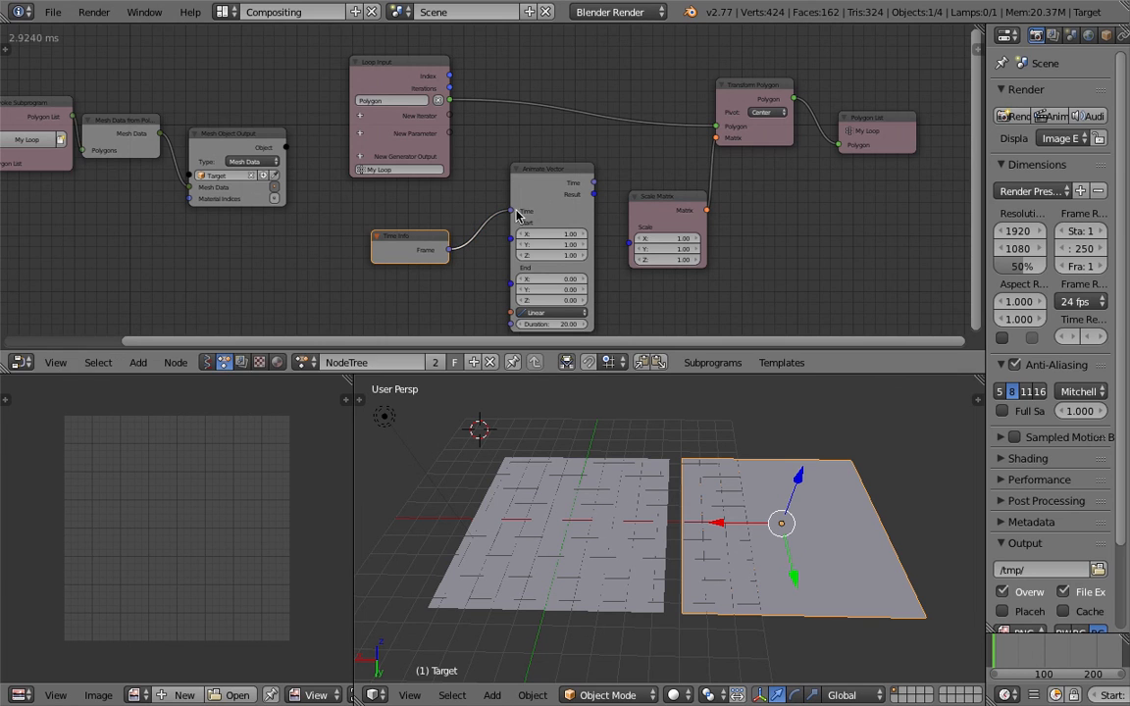
- Reposition the Time Info node slightly lower and connect Animate Vector's Result output to Scale Matrix's Scale input
{"action": "key", "text": "g"}
{"action": "left_click", "coordinate": [595, 223]}
{"action": "left_click_drag", "start_coordinate": [594, 194], "coordinate": [628, 242]}
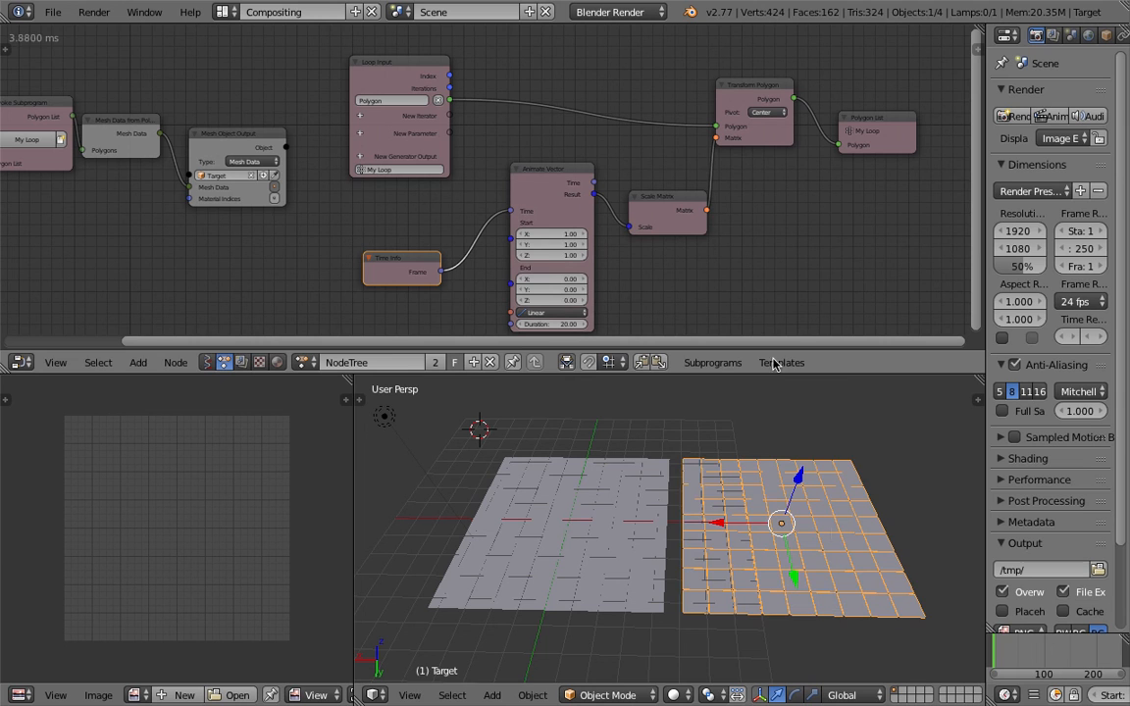
- Set the Animate Vector duration to 50 and scrub the timeline to frame 20 to preview the polygon scaling
{"action": "left_click", "coordinate": [1001, 655]}
{"action": "left_click_drag", "start_coordinate": [1000, 651], "coordinate": [1006, 655]}
{"action": "left_click", "coordinate": [559, 324]}
{"action": "type", "text": "50"}
{"action": "key", "text": "Return"}
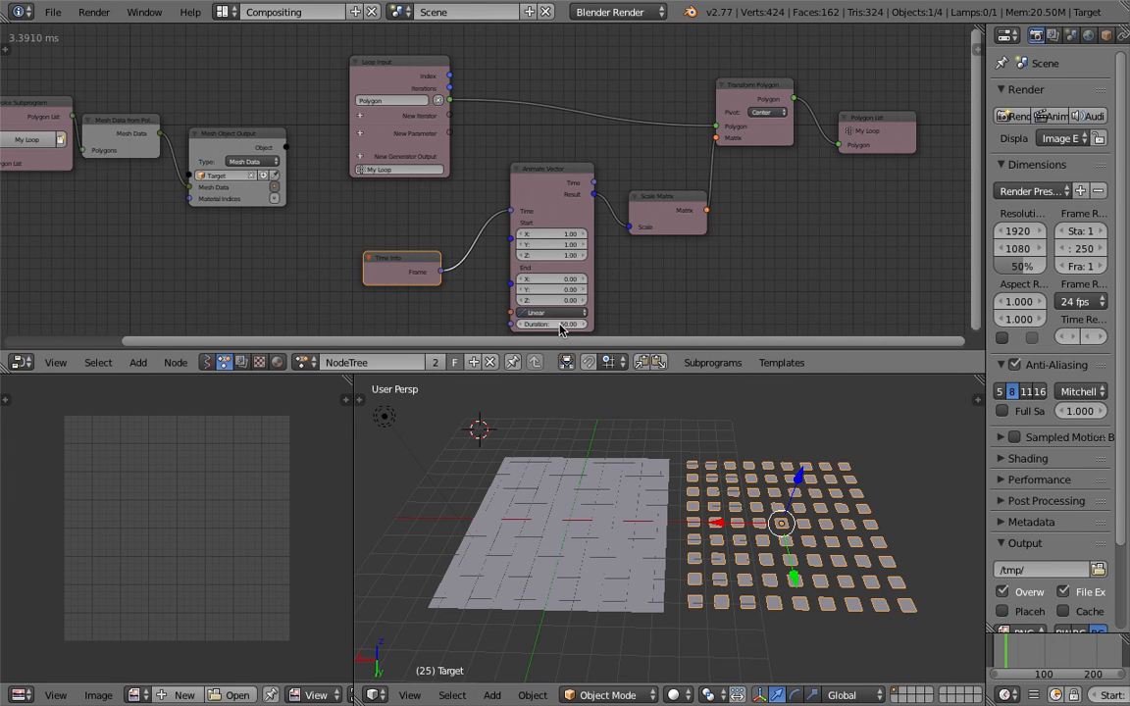
{"action": "left_click", "coordinate": [995, 664]}
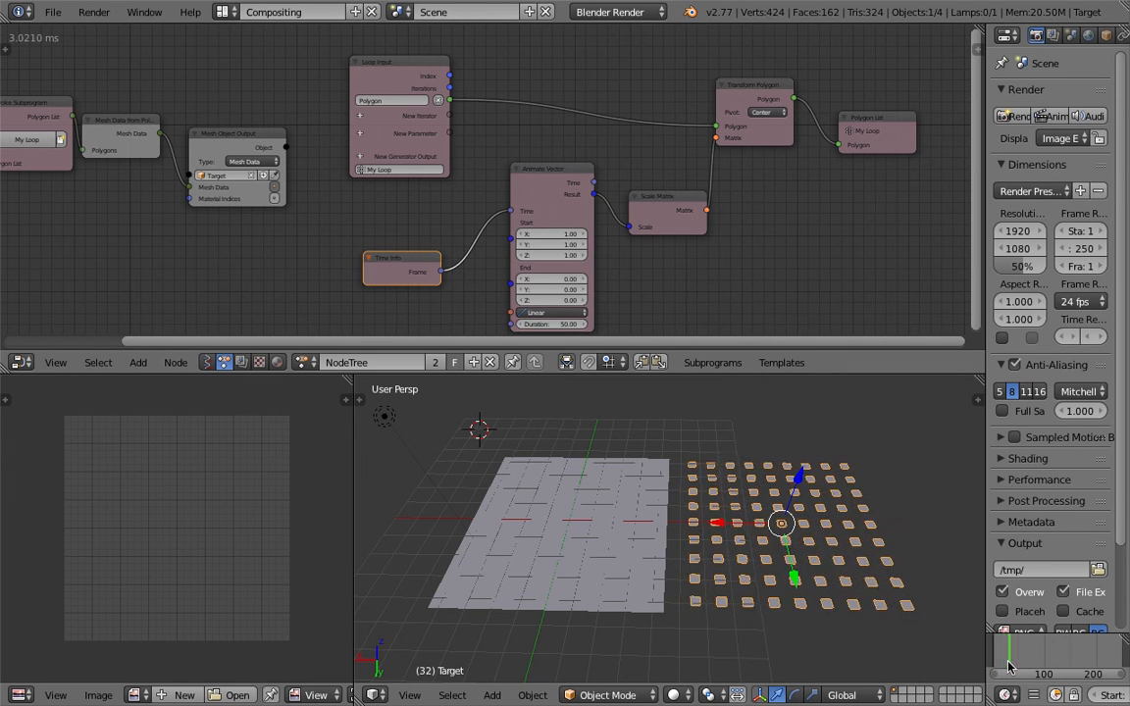
{"action": "mouse_move", "coordinate": [1002, 666]}
{"action": "left_mouse_down"}
{"action": "mouse_move", "coordinate": [1014, 666]}
{"action": "mouse_move", "coordinate": [1003, 666]}
{"action": "left_mouse_up"}
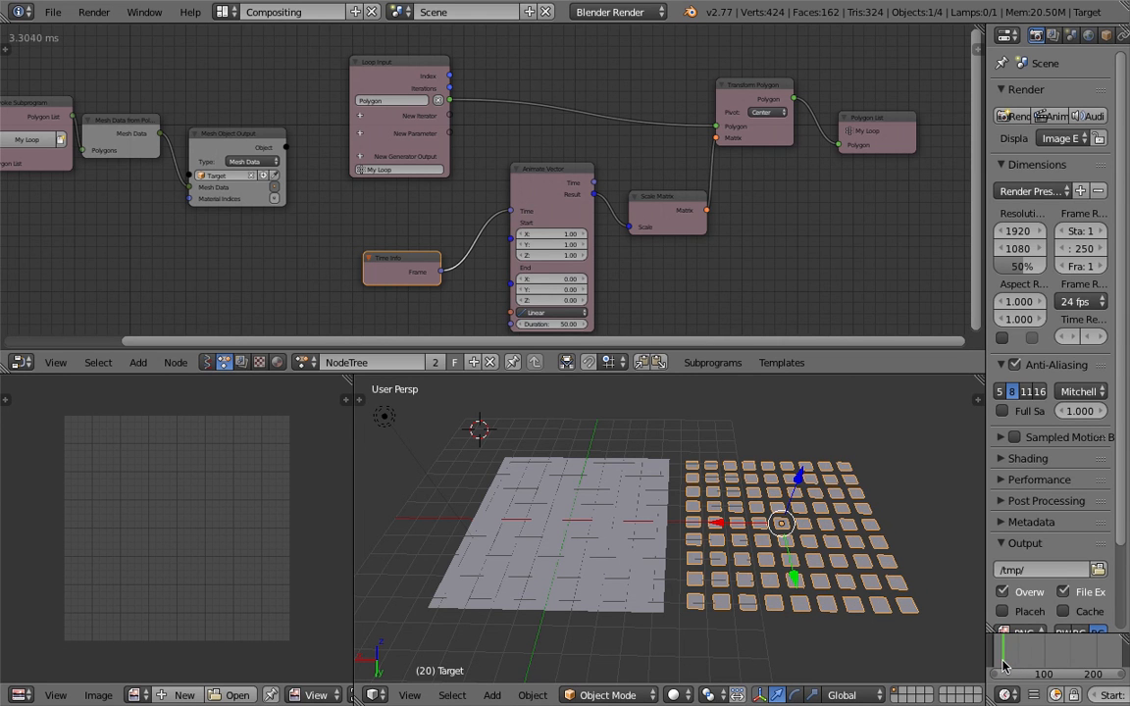
- Move the Loop Input and Time Info nodes away from Animate Vector to make room on the time link
{"action": "left_click_drag", "start_coordinate": [415, 69], "coordinate": [388, 70]}
{"action": "middle_click_drag", "start_coordinate": [431, 191], "coordinate": [437, 169]}
{"action": "left_click_drag", "start_coordinate": [413, 249], "coordinate": [324, 257]}
- Insert a Delay Time node into the link between the Time Info and Animate Vector nodes
{"action": "key", "text": "shift+a"}
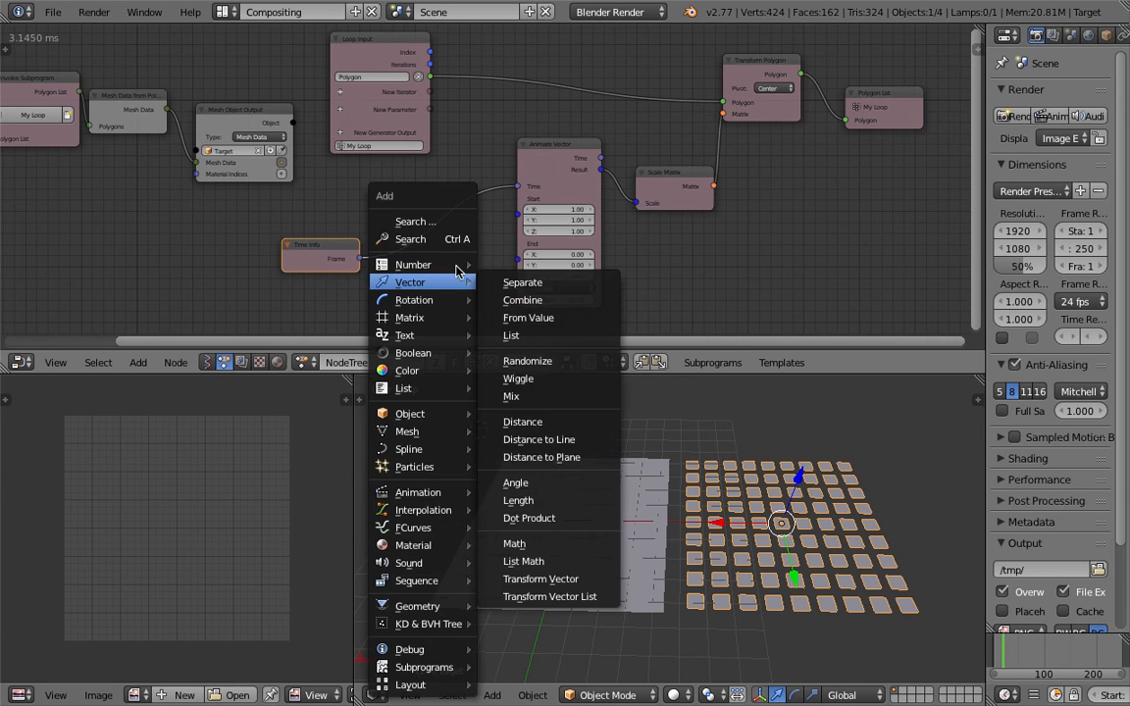
{"action": "left_click", "coordinate": [397, 240]}
{"action": "type", "text": "time "}
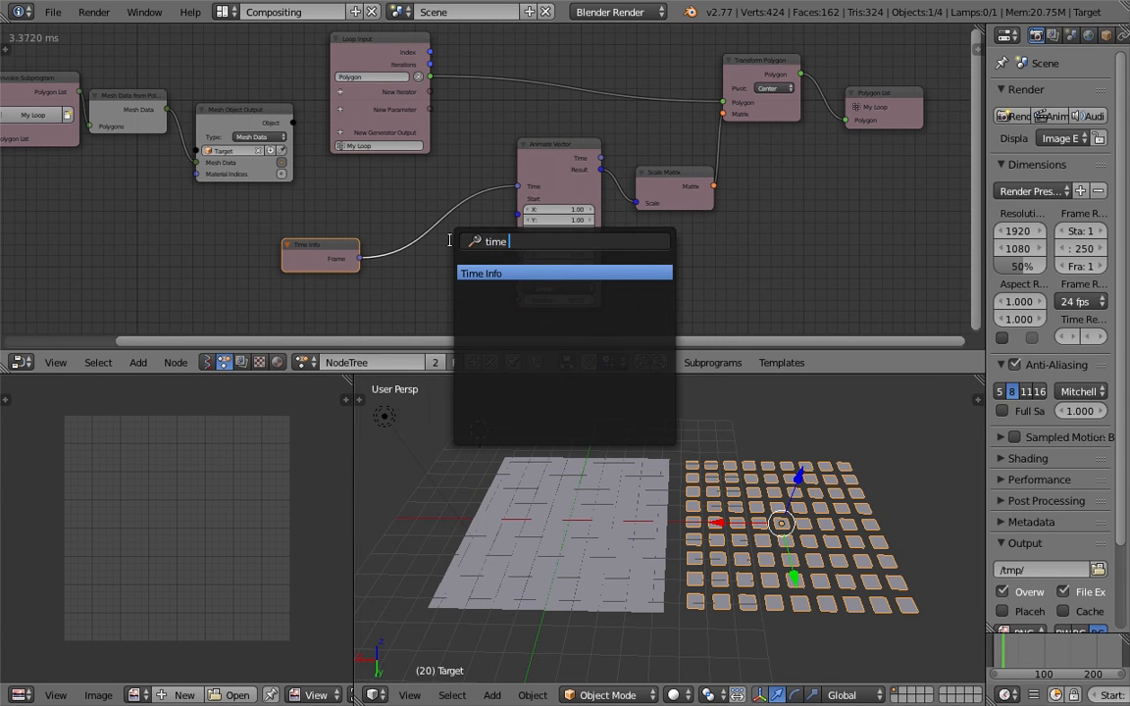
{"action": "type", "text": "dedelay"}
{"action": "key", "text": "Return"}
{"action": "left_click", "coordinate": [400, 217]}
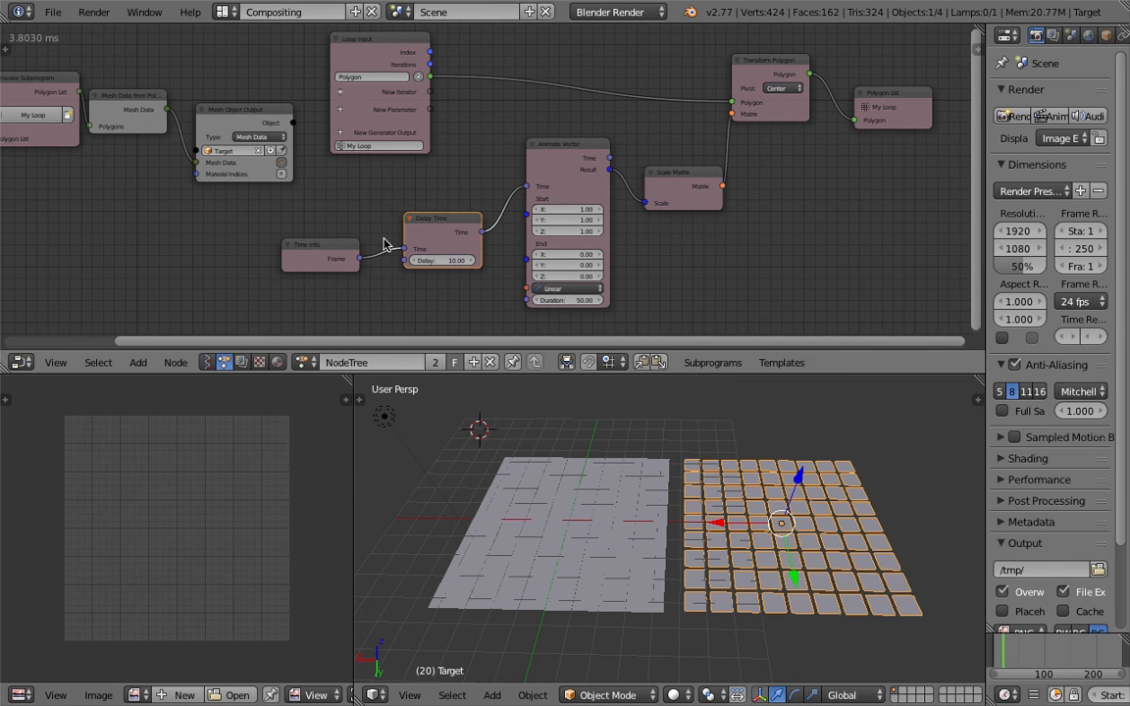
- Connect Loop Input's Index output to Delay Time's Delay input and scrub the timeline to frame 88 to preview the staggered scaling
{"action": "left_click_drag", "start_coordinate": [431, 53], "coordinate": [452, 65]}
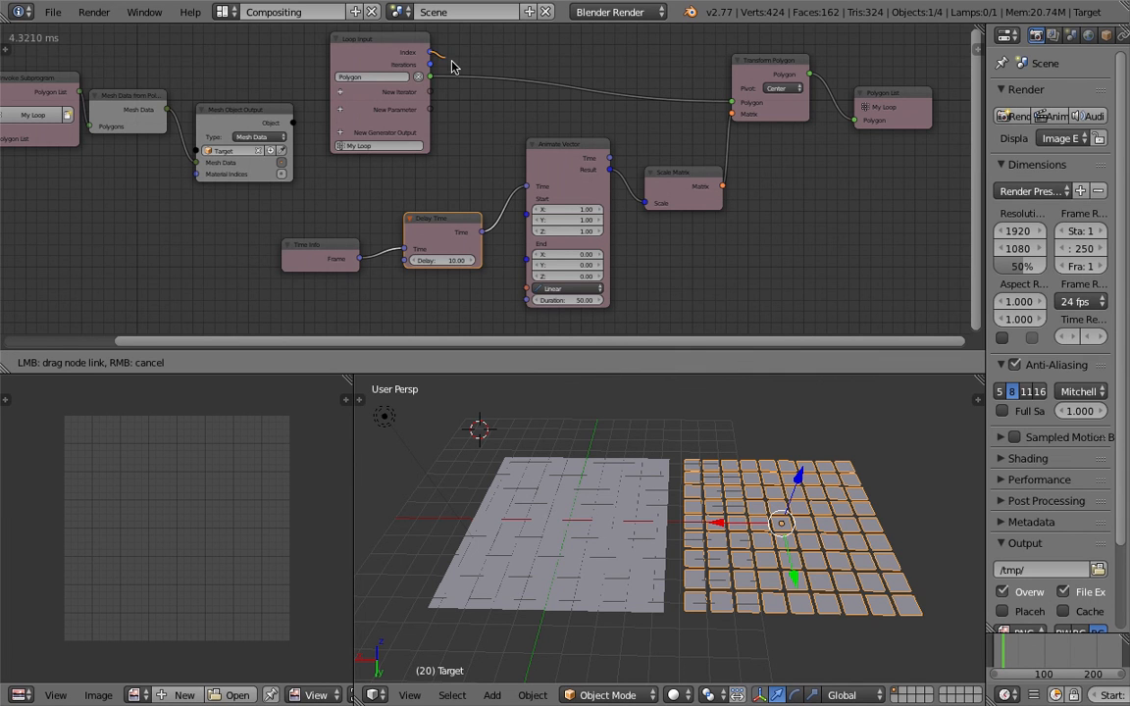
{"action": "left_click_drag", "start_coordinate": [353, 240], "coordinate": [402, 259]}
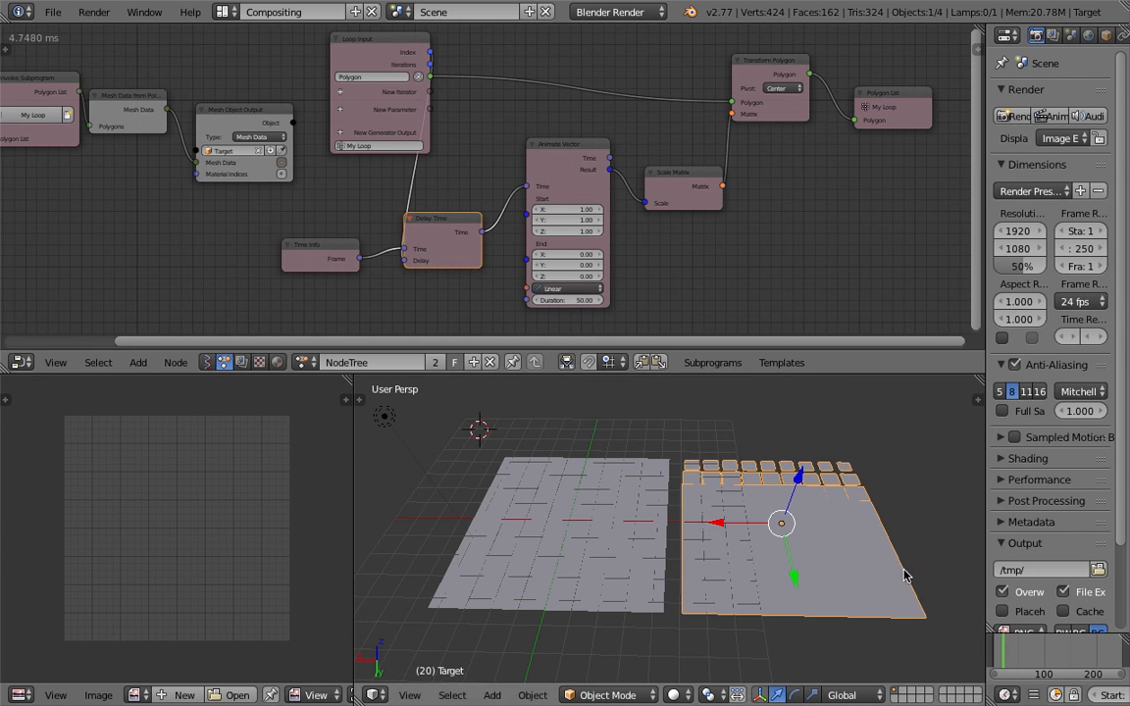
{"action": "left_click_drag", "start_coordinate": [996, 654], "coordinate": [1038, 659]}
{"action": "middle_click_drag", "start_coordinate": [827, 560], "coordinate": [792, 538]}
{"action": "scroll", "coordinate": [1086, 696], "scroll_direction": "down", "scroll_amount": 3}
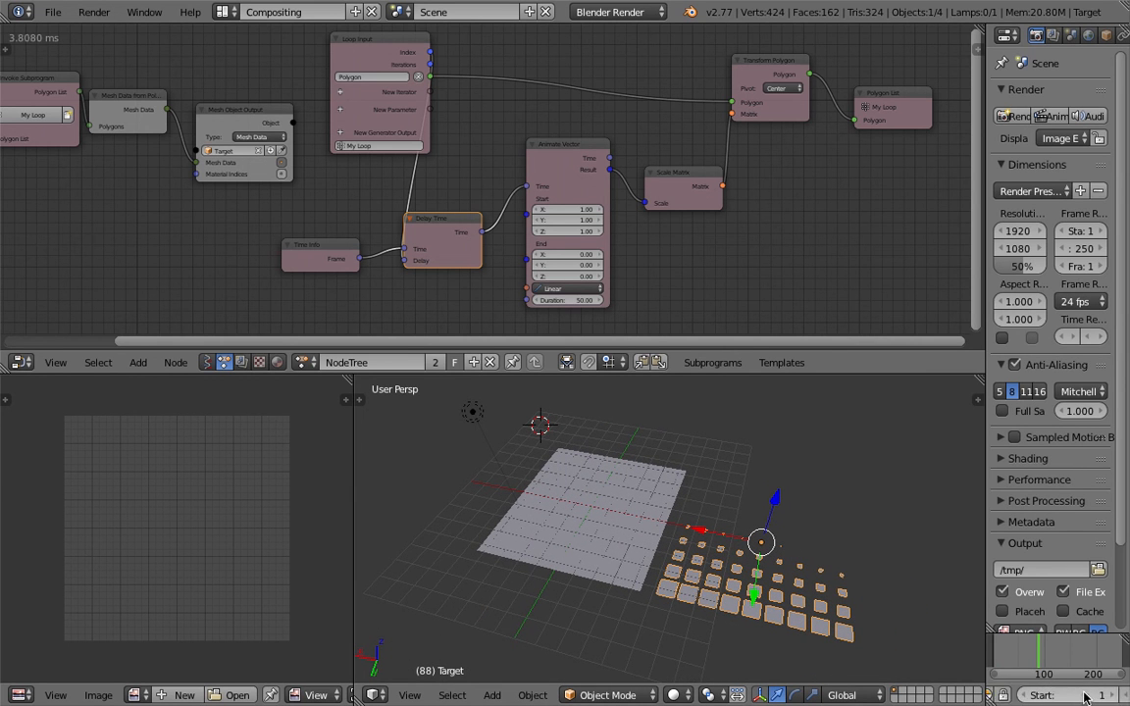
- Widen the properties and timeline area, play the animation from the first frame, and scrub to frame 43
{"action": "left_click_drag", "start_coordinate": [986, 599], "coordinate": [919, 599]}
{"action": "scroll", "coordinate": [1032, 694], "scroll_direction": "down", "scroll_amount": 1}
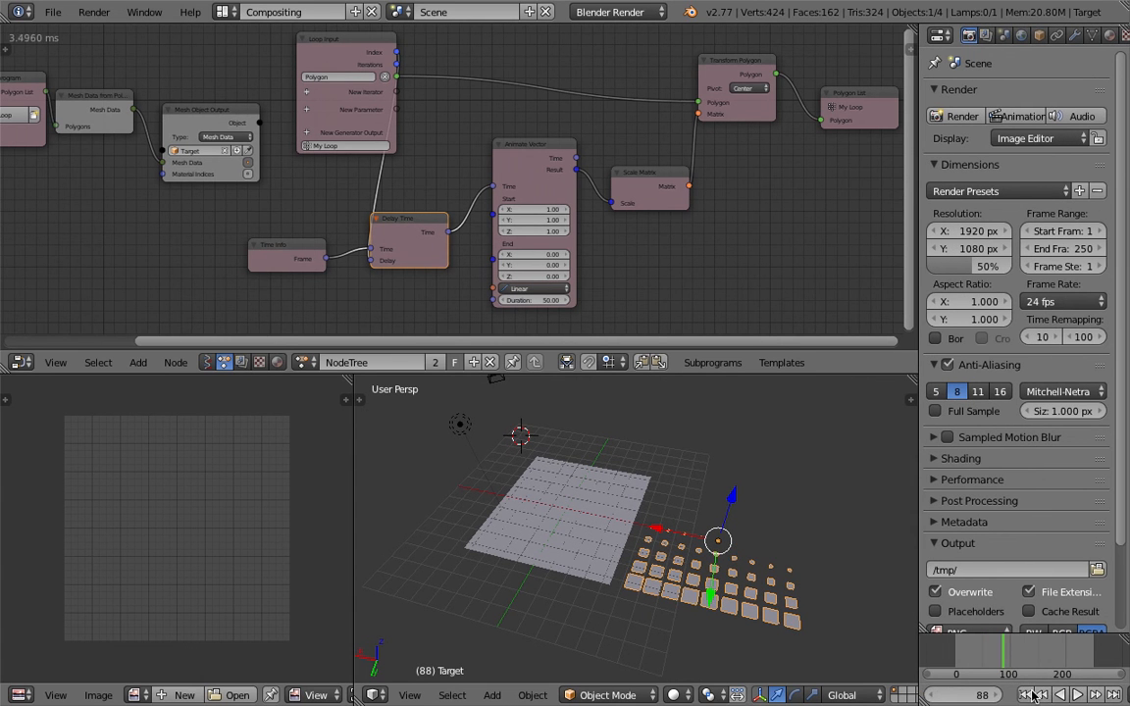
{"action": "left_click", "coordinate": [1042, 695]}
{"action": "left_click", "coordinate": [1077, 695]}
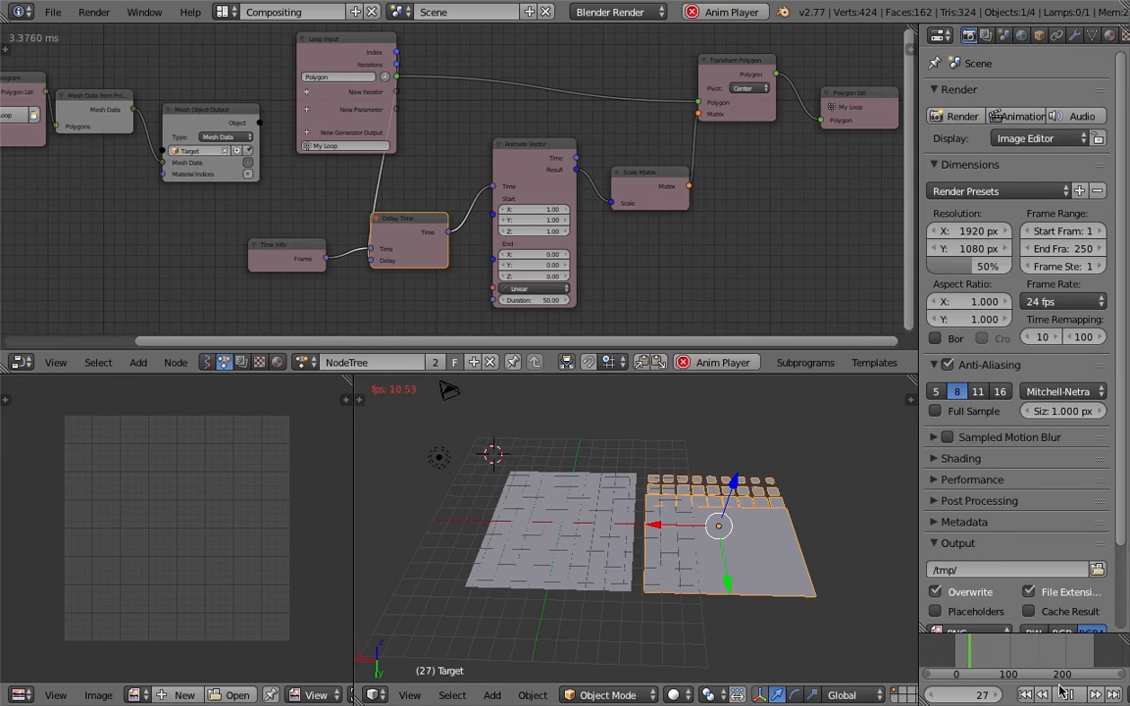
{"action": "left_click", "coordinate": [1066, 694]}
{"action": "left_click_drag", "start_coordinate": [948, 647], "coordinate": [979, 652]}
- Add a torus mesh to the scene and move it behind the two grids
{"action": "key", "text": "shift+a"}
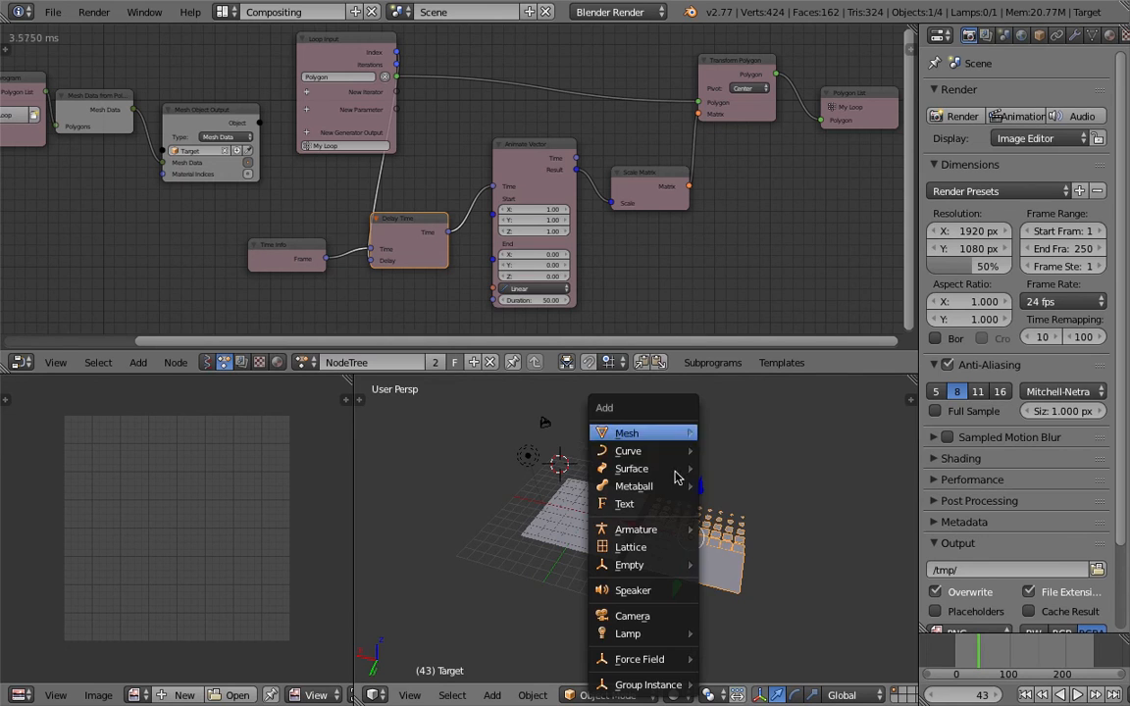
{"action": "mouse_move", "coordinate": [667, 439]}
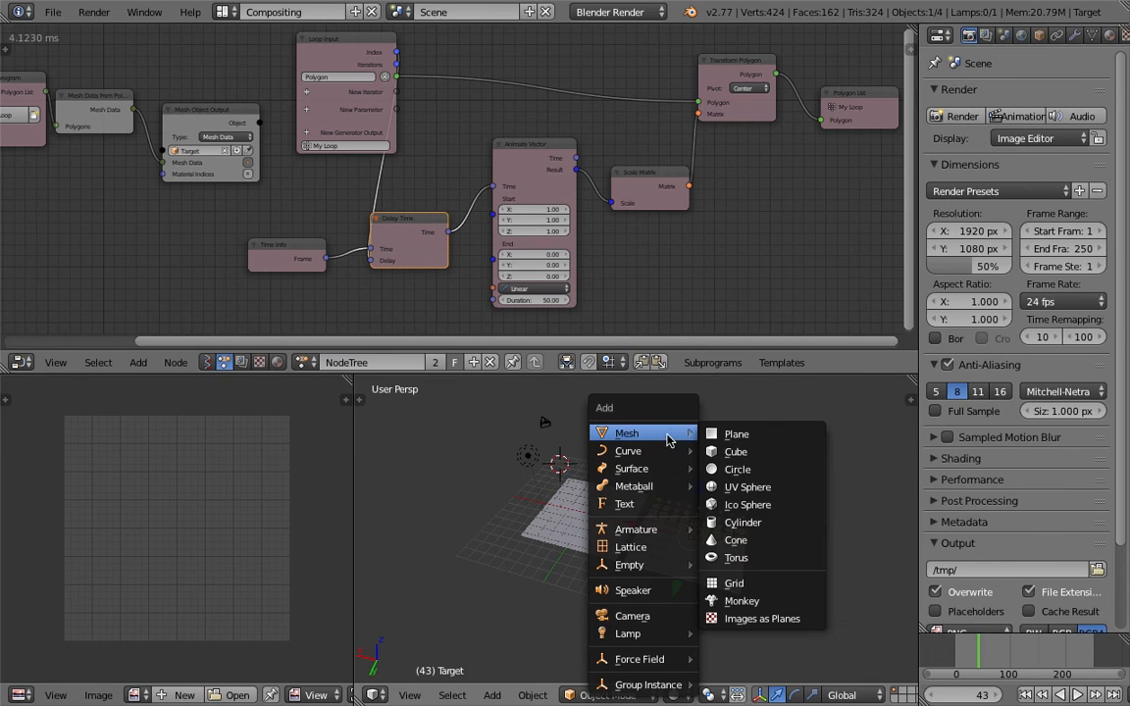
{"action": "left_click", "coordinate": [738, 557]}
{"action": "middle_click_drag", "start_coordinate": [580, 474], "coordinate": [586, 517]}
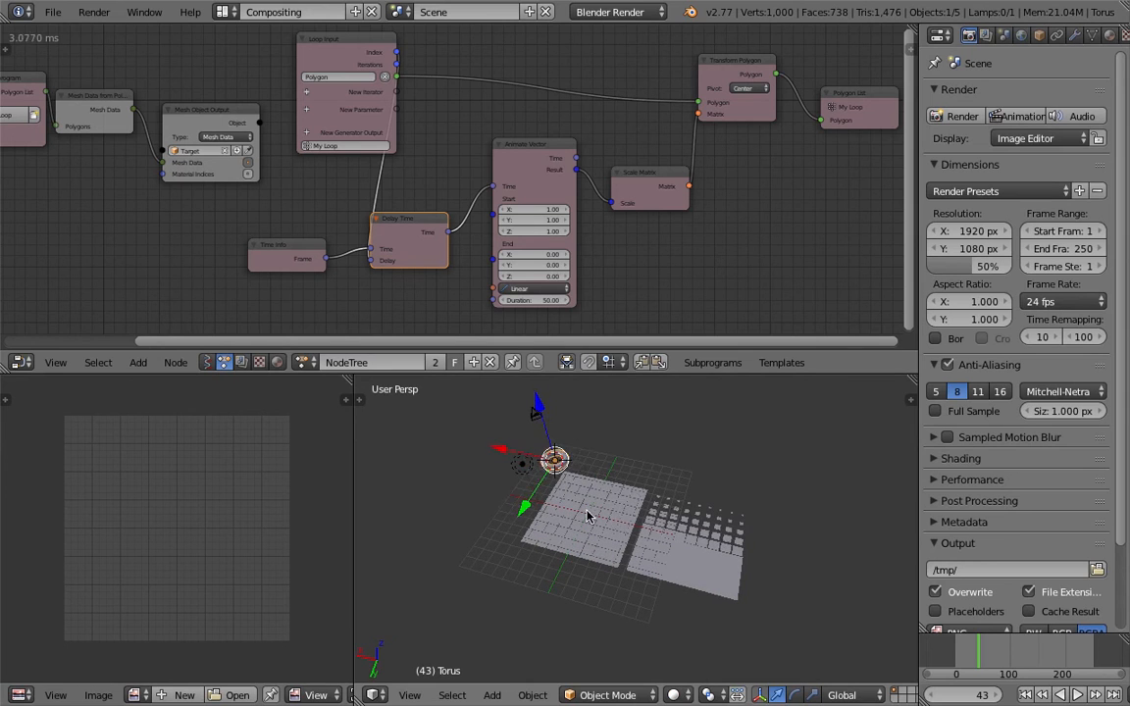
{"action": "key", "text": "g"}
{"action": "key", "text": "Escape"}
{"action": "key", "text": "g"}
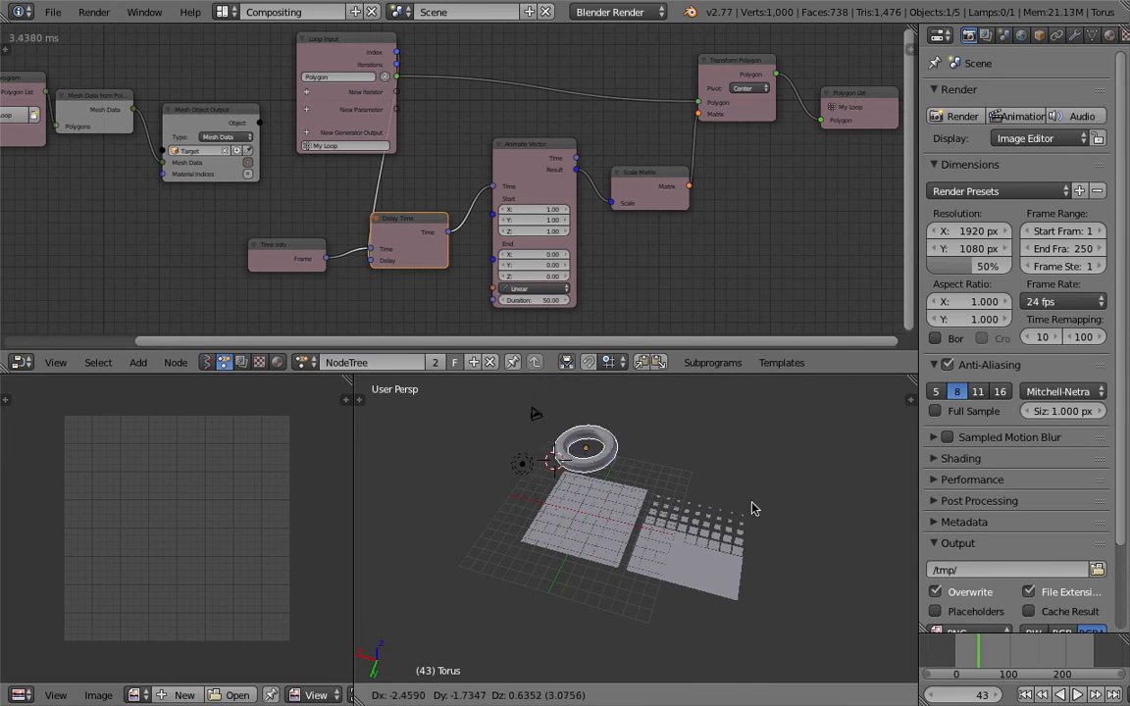
{"action": "left_click", "coordinate": [802, 509]}
{"action": "scroll", "coordinate": [690, 480], "scroll_direction": "up", "scroll_amount": 2}
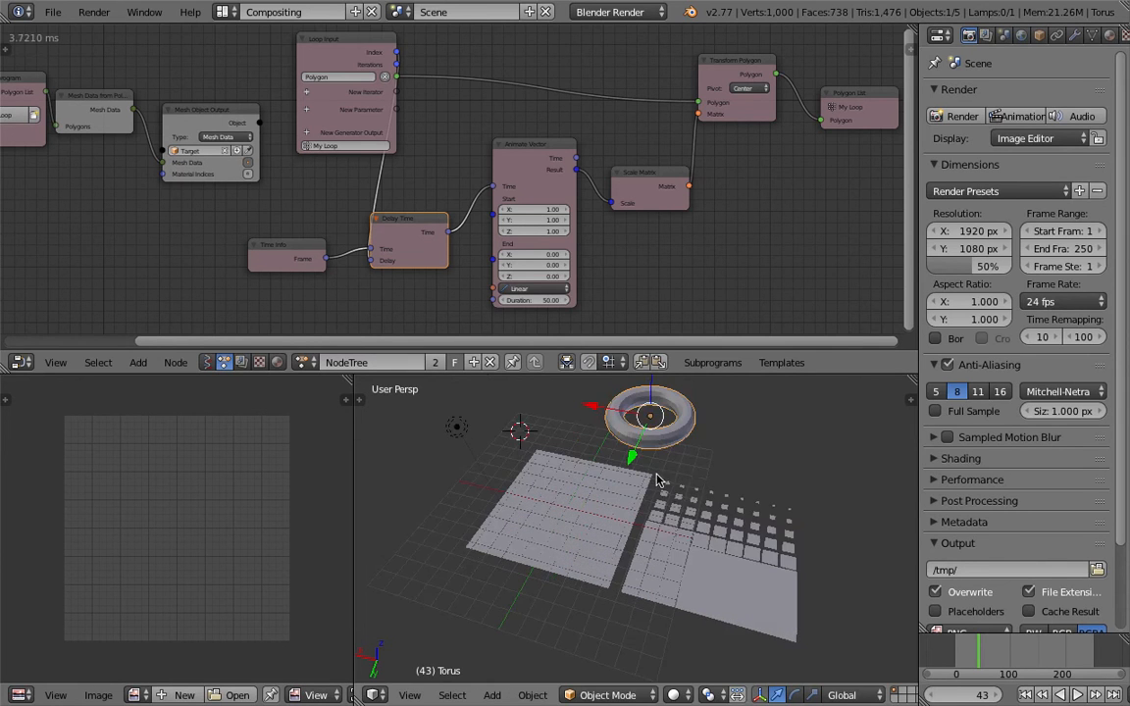
- Use the torus as the Object Mesh Data source and scrub the timeline to frame 322 to preview the effect
{"action": "middle_click_drag", "start_coordinate": [657, 475], "coordinate": [651, 474]}
{"action": "middle_click_drag", "start_coordinate": [153, 238], "coordinate": [370, 213]}
{"action": "scroll", "coordinate": [229, 214], "scroll_direction": "down", "scroll_amount": 2}
{"action": "left_click", "coordinate": [210, 153]}
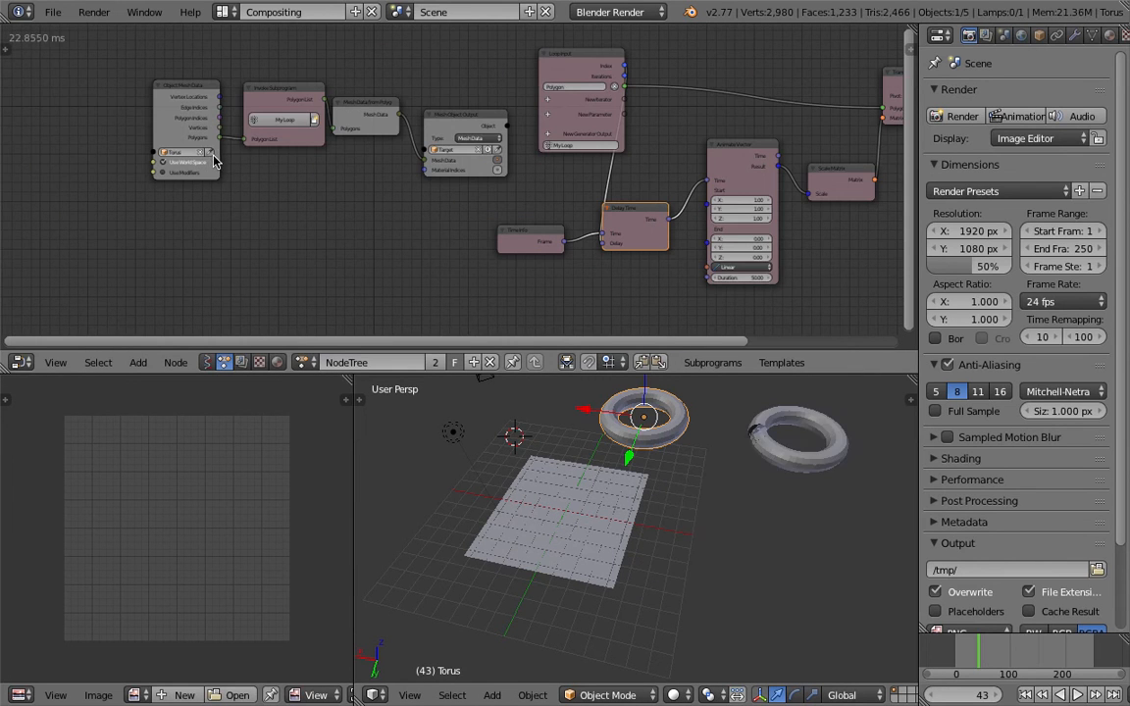
{"action": "left_click_drag", "start_coordinate": [1008, 656], "coordinate": [1116, 663]}
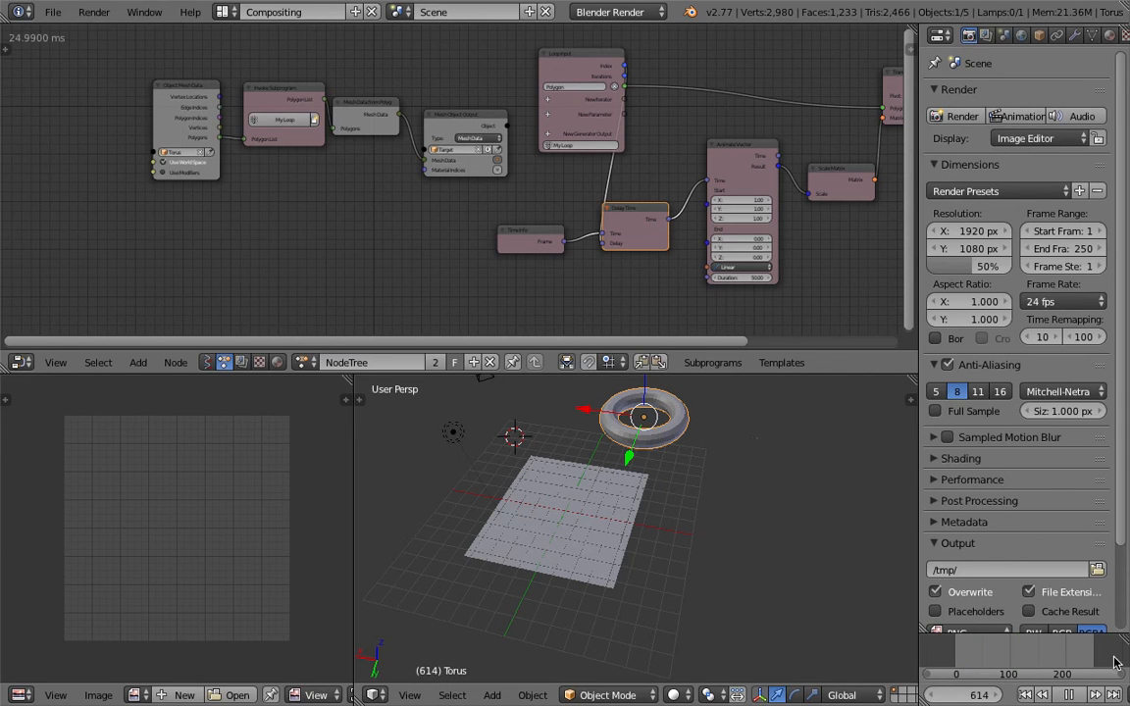
{"action": "left_click_drag", "start_coordinate": [957, 659], "coordinate": [923, 648]}
{"action": "middle_click_drag", "start_coordinate": [721, 527], "coordinate": [625, 531], "text": "shift"}
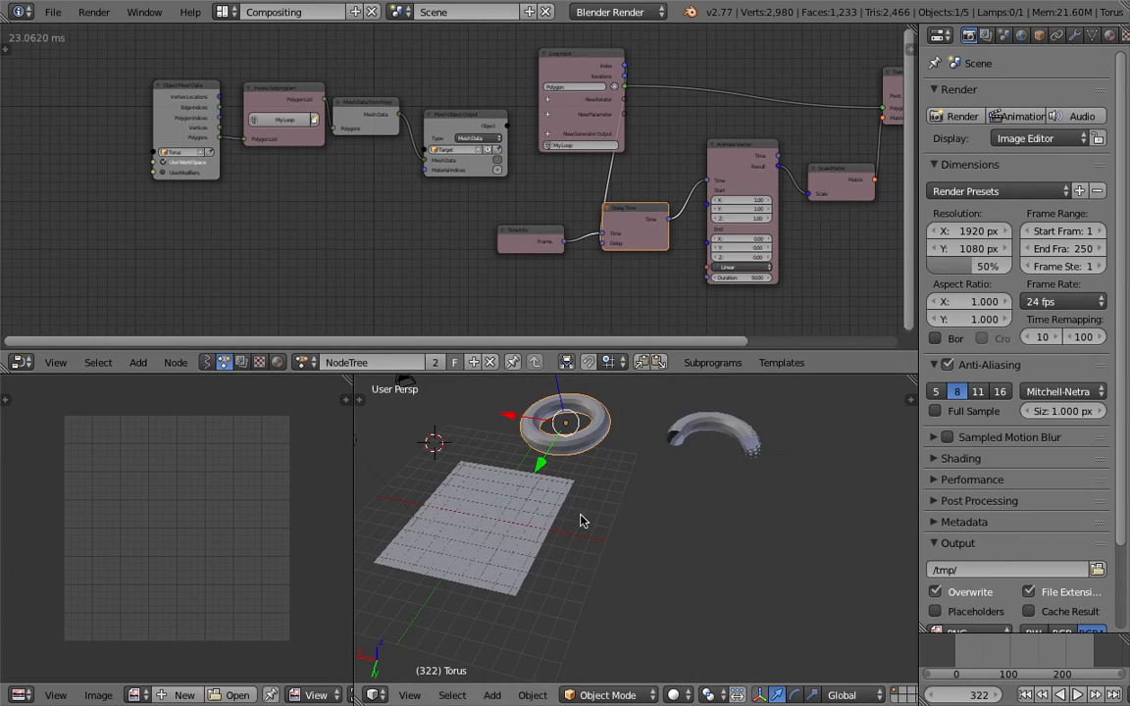
- Select the grid and assign it again as the Object Mesh Data source
{"action": "scroll", "coordinate": [540, 491], "scroll_direction": "up", "scroll_amount": 3}
{"action": "right_click", "coordinate": [509, 492]}
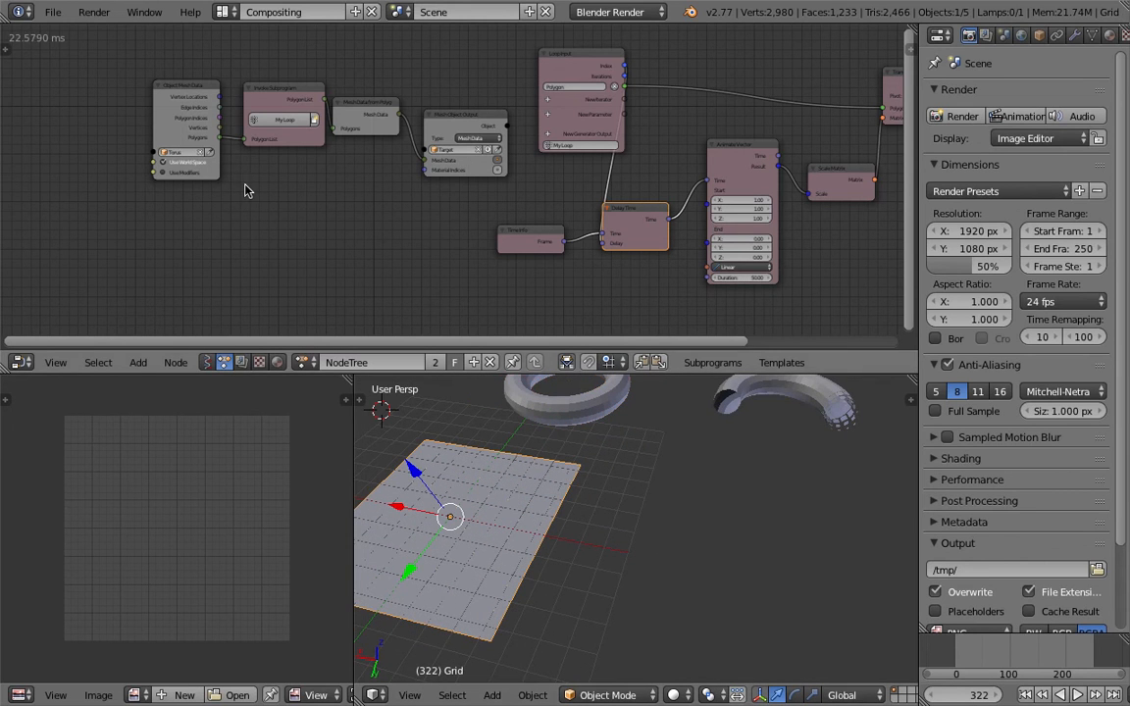
{"action": "left_click", "coordinate": [209, 154]}
{"action": "scroll", "coordinate": [657, 546], "scroll_direction": "down", "scroll_amount": 2}
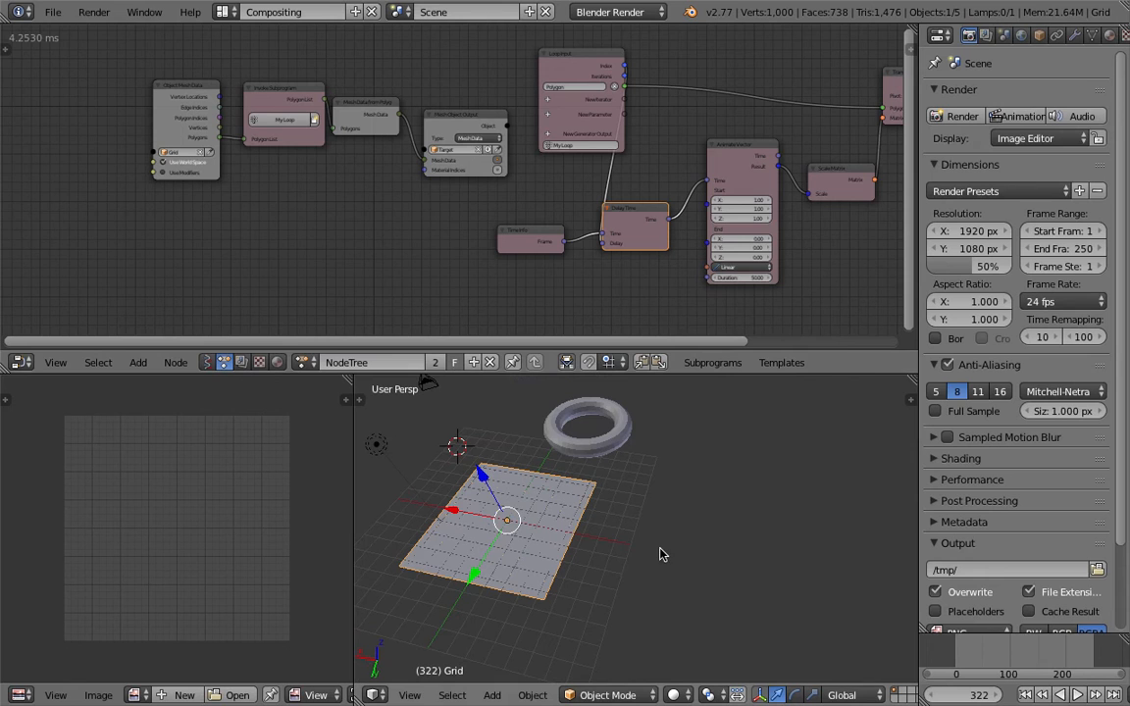
- Nudge the source grid slightly along the X axis
{"action": "middle_click_drag", "start_coordinate": [424, 265], "coordinate": [349, 288]}
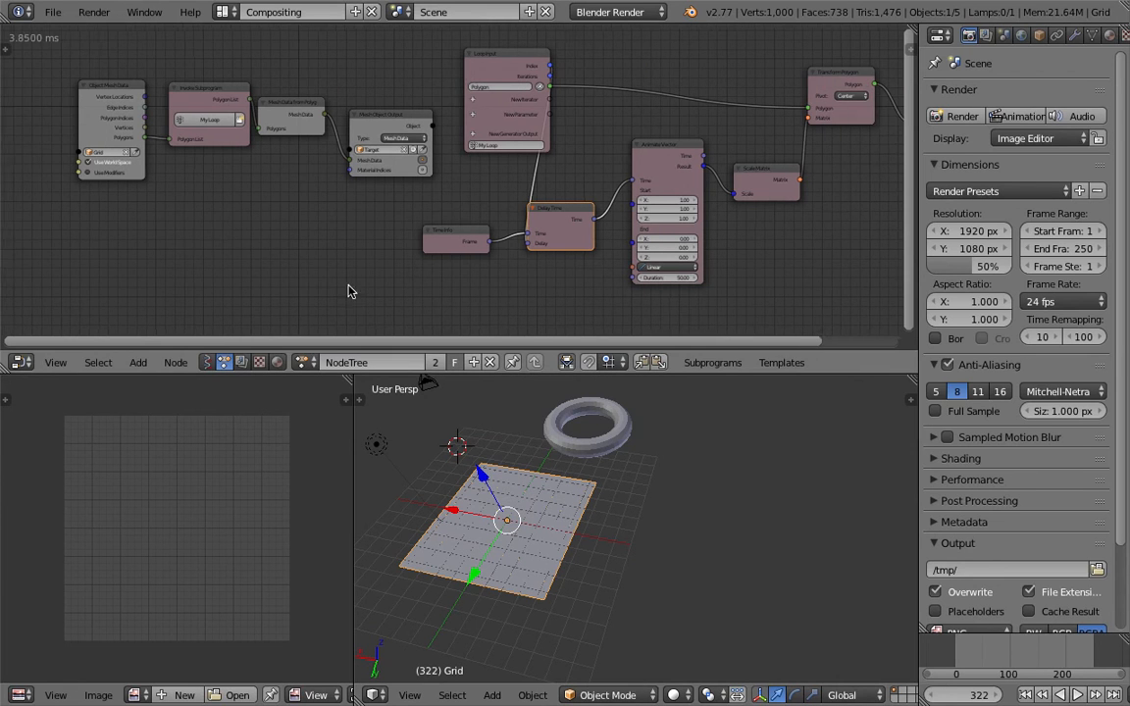
{"action": "mouse_move", "coordinate": [453, 512]}
{"action": "left_mouse_down"}
{"action": "mouse_move", "coordinate": [526, 528]}
{"action": "mouse_move", "coordinate": [436, 507]}
{"action": "left_mouse_up"}
{"action": "scroll", "coordinate": [674, 486], "scroll_direction": "down", "scroll_amount": 2}
{"action": "middle_click_drag", "start_coordinate": [696, 310], "coordinate": [524, 280]}
{"action": "scroll", "coordinate": [523, 279], "scroll_direction": "down", "scroll_amount": 1}
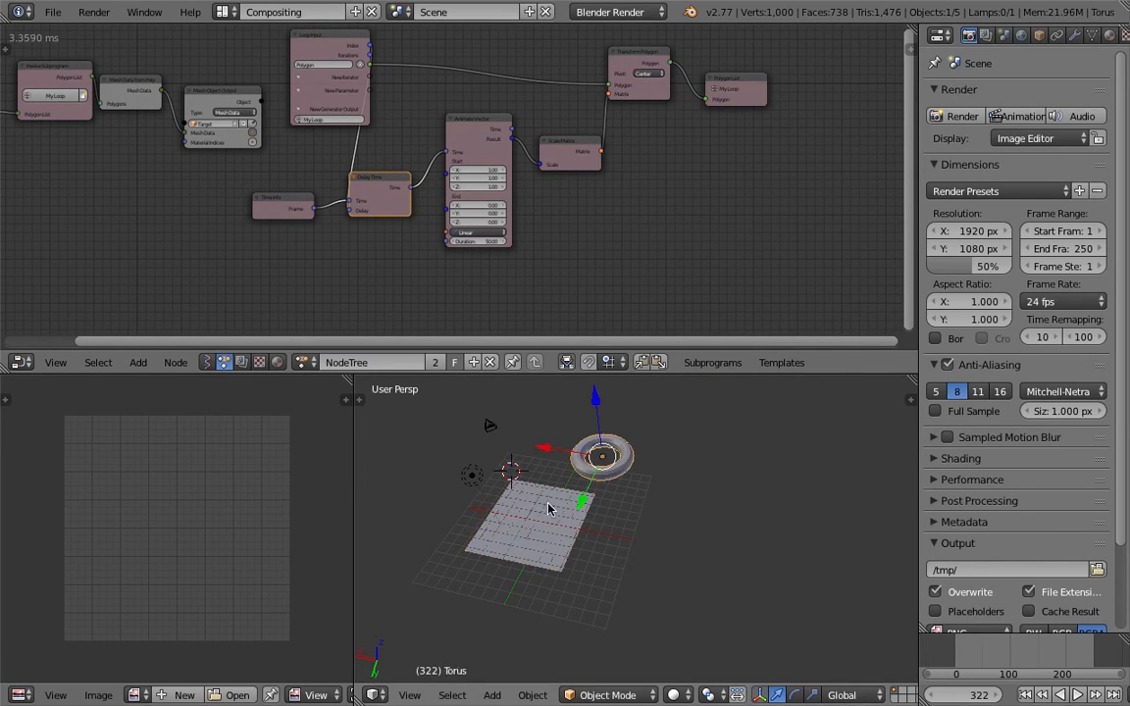
{"action": "key", "text": "g"}
{"action": "key", "text": "Escape"}
{"action": "right_click", "coordinate": [598, 475]}
{"action": "right_click", "coordinate": [544, 499]}
{"action": "middle_click_drag", "start_coordinate": [544, 499], "coordinate": [597, 502]}
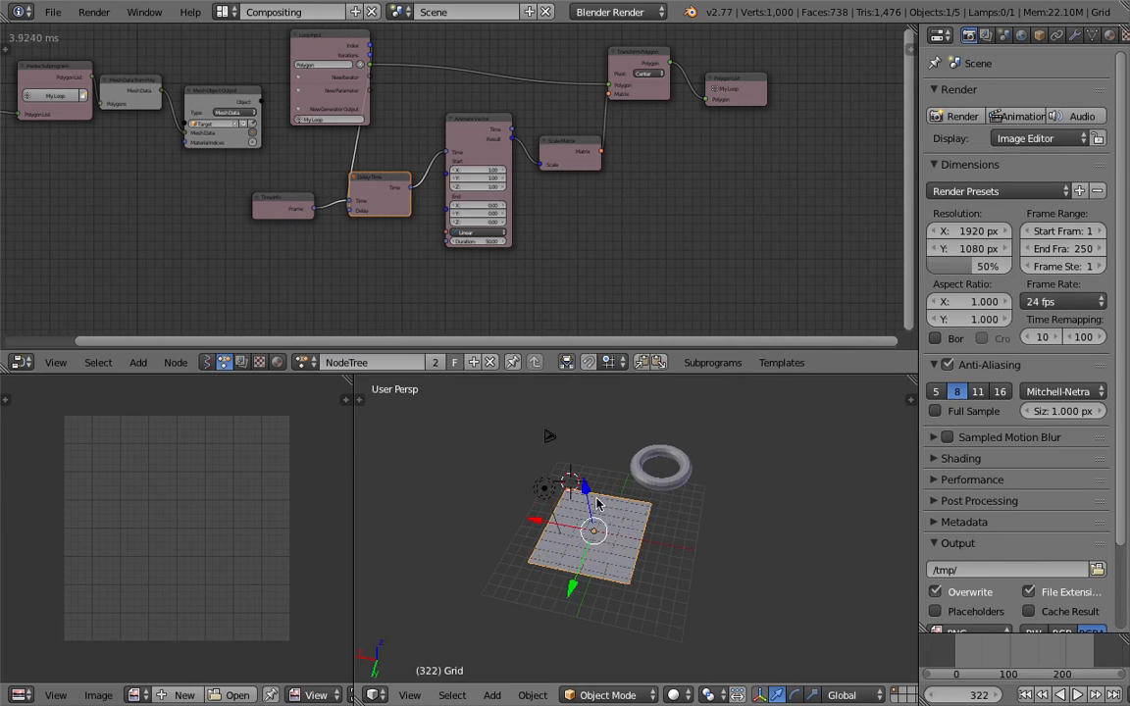
{"action": "right_click", "coordinate": [647, 476]}
- Clear the Mesh Object Output target, create a new target object in its place, and select that object
{"action": "middle_click_drag", "start_coordinate": [73, 226], "coordinate": [424, 281]}
{"action": "scroll", "coordinate": [589, 234], "scroll_direction": "up", "scroll_amount": 1}
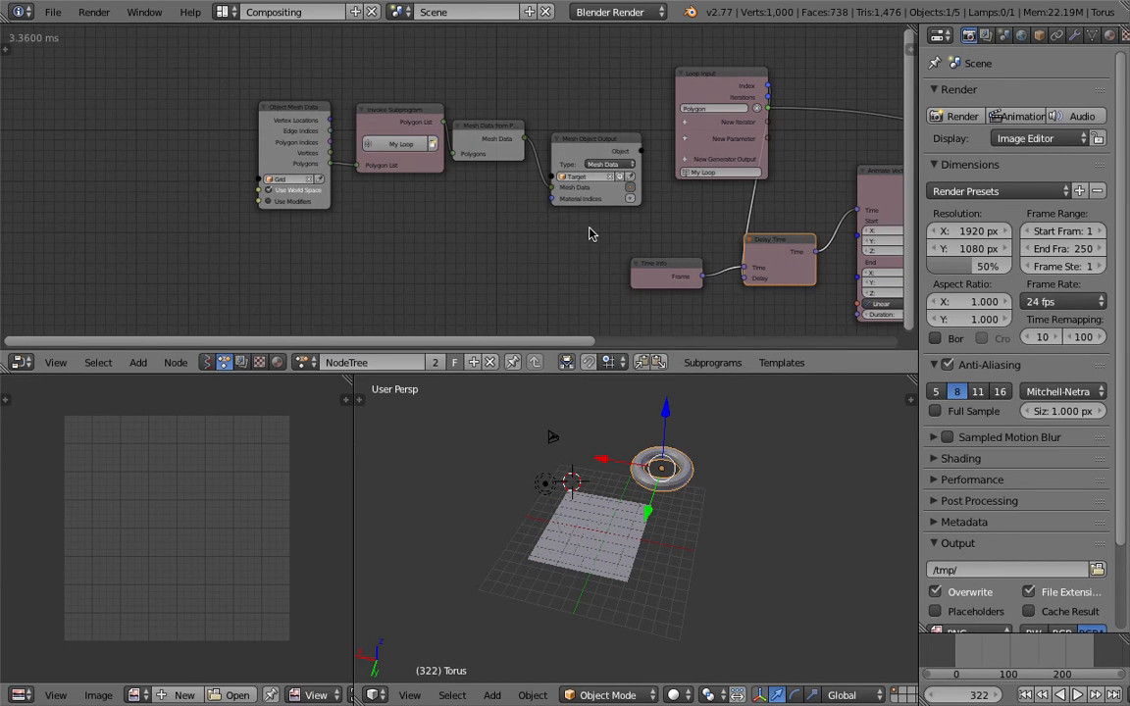
{"action": "left_click", "coordinate": [619, 177]}
{"action": "right_click", "coordinate": [551, 507]}
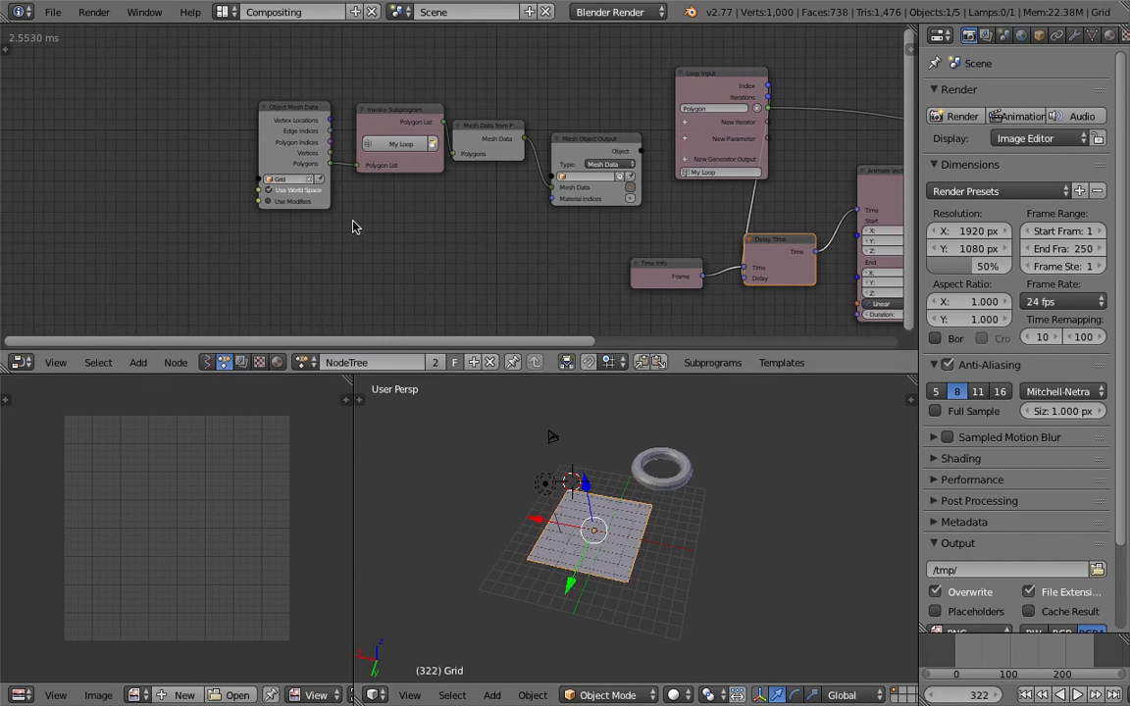
{"action": "left_click", "coordinate": [619, 176]}
{"action": "right_click", "coordinate": [636, 517]}
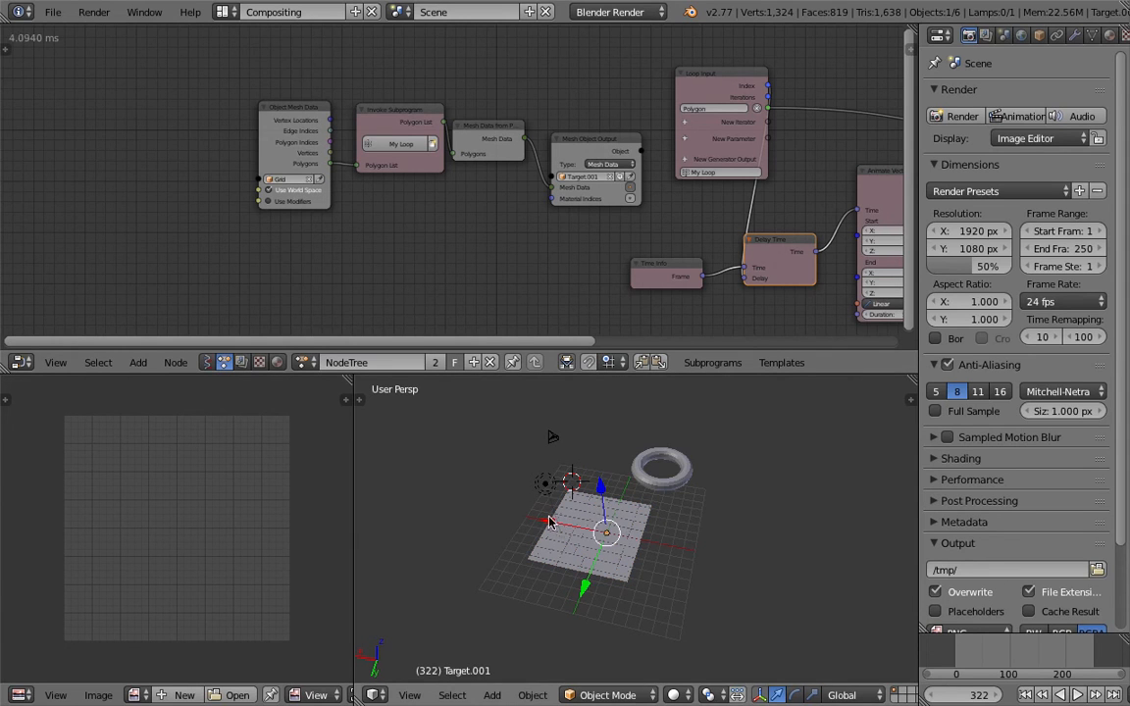
- Move the new target object and the source grid apart along the X axis and play the animation from near the start
{"action": "key", "text": "g"}
{"action": "key", "text": "x"}
{"action": "left_click", "coordinate": [637, 537]}
{"action": "right_click", "coordinate": [545, 523]}
{"action": "mouse_move", "coordinate": [538, 523]}
{"action": "left_mouse_down"}
{"action": "mouse_move", "coordinate": [663, 542]}
{"action": "mouse_move", "coordinate": [527, 522]}
{"action": "left_mouse_up"}
{"action": "left_click", "coordinate": [967, 660]}
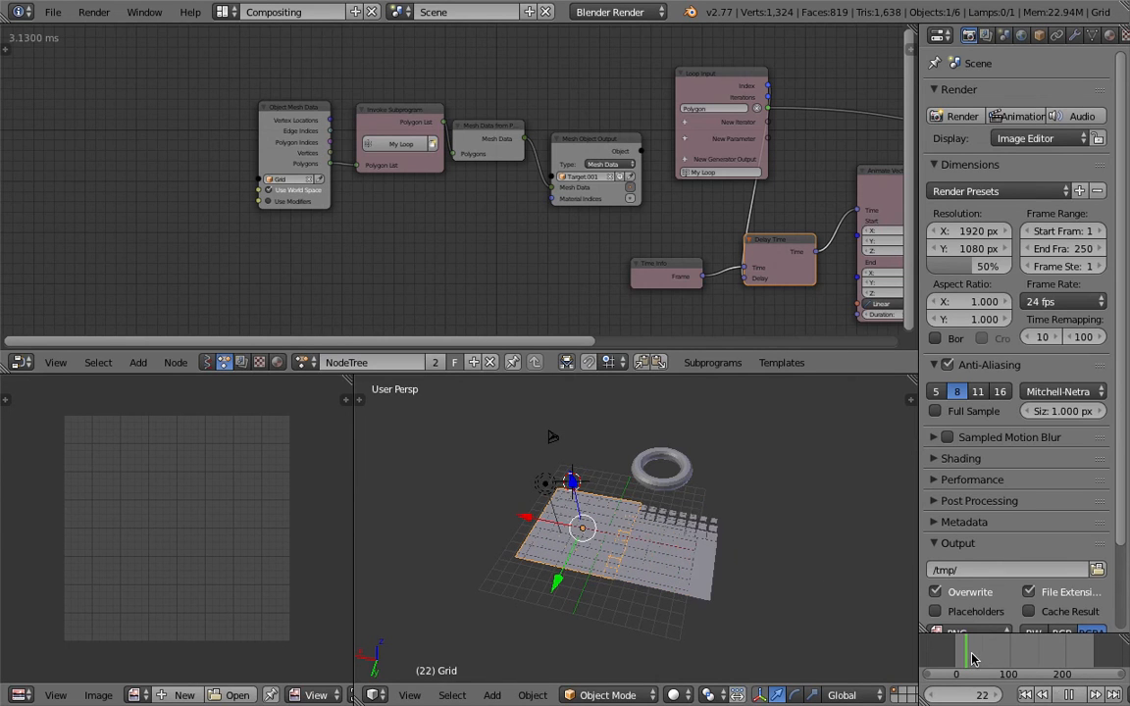
{"action": "key", "text": "alt+a"}
- Move the target object a little farther from the grid along the X axis and delete the torus
{"action": "right_click", "coordinate": [688, 579]}
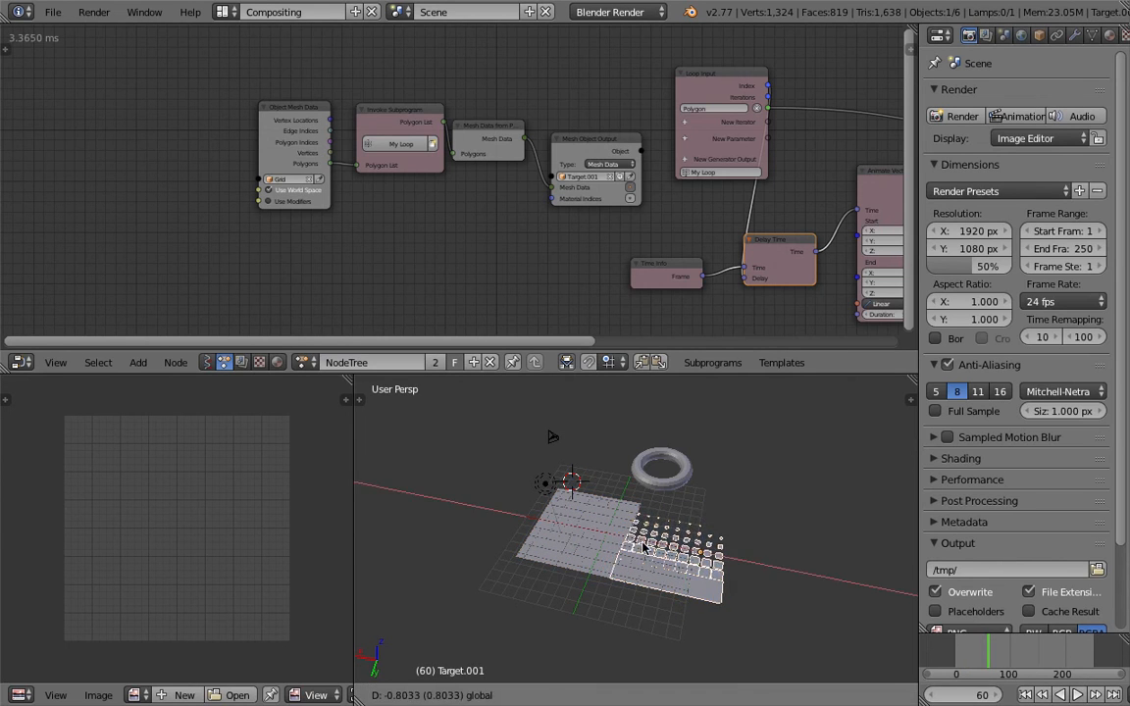
{"action": "key", "text": "x"}
{"action": "left_click", "coordinate": [647, 494]}
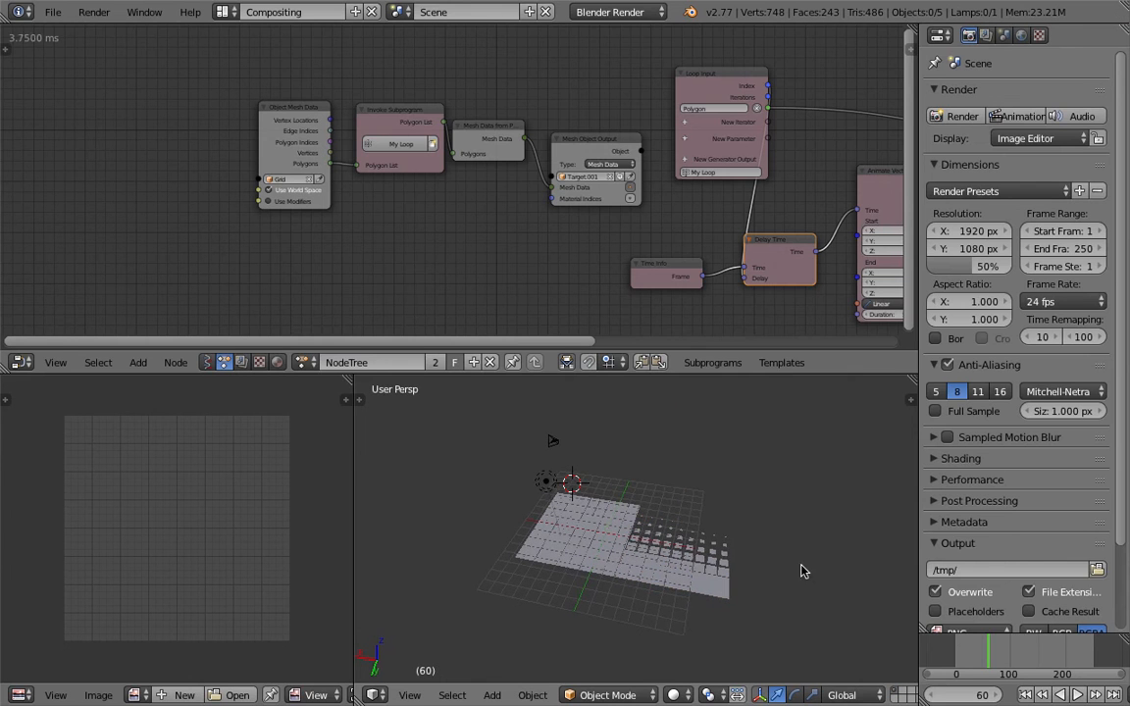
{"action": "scroll", "coordinate": [803, 570], "scroll_direction": "up", "scroll_amount": 5}
- Replay the animation from the beginning and view the order in which the target's polygons shrink
{"action": "key", "text": "alt+a"}
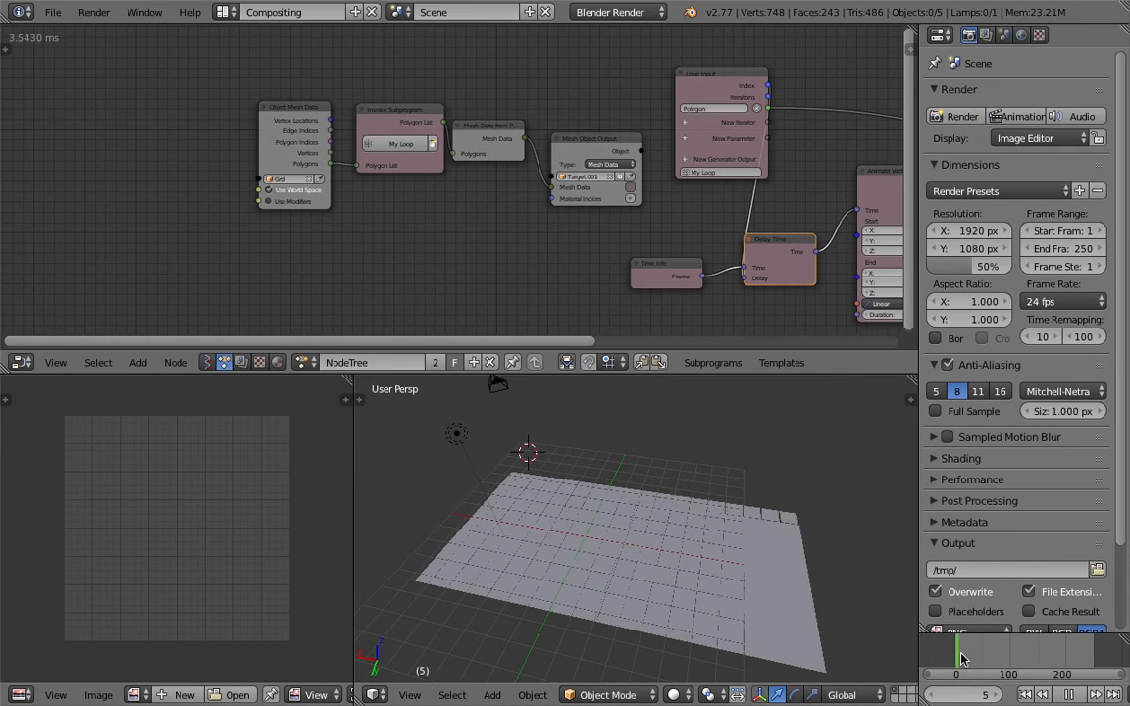
{"action": "right_click", "coordinate": [749, 610]}
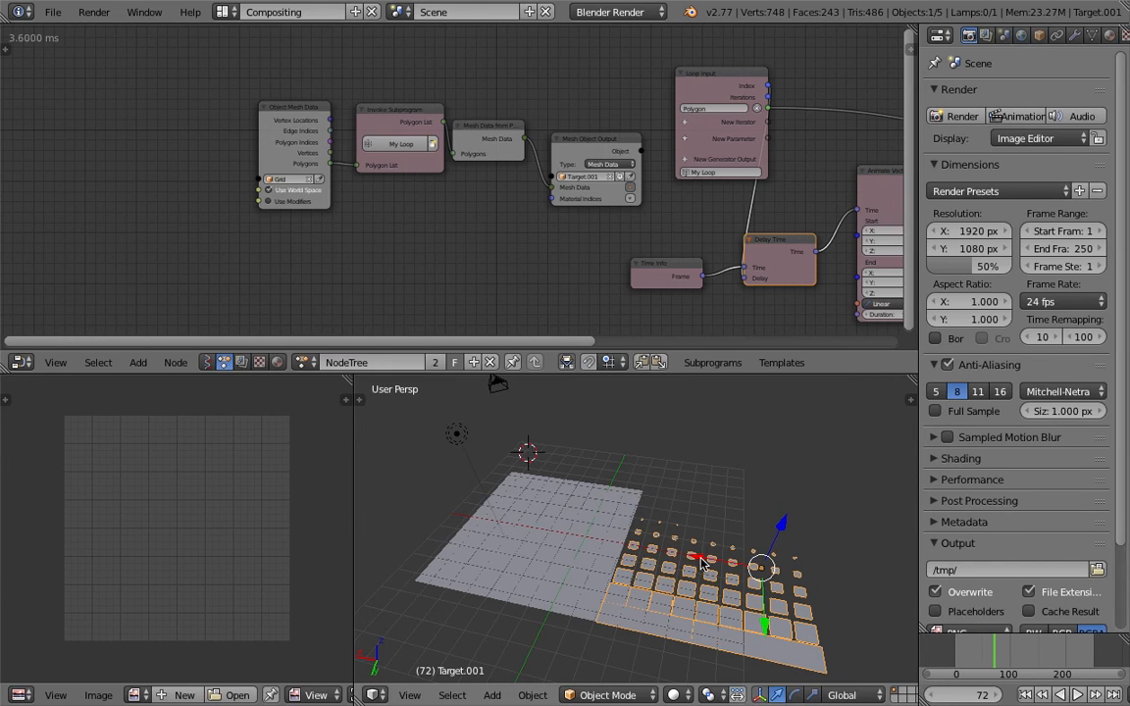
{"action": "right_click", "coordinate": [573, 523]}
{"action": "middle_click_drag", "start_coordinate": [627, 518], "coordinate": [649, 506]}
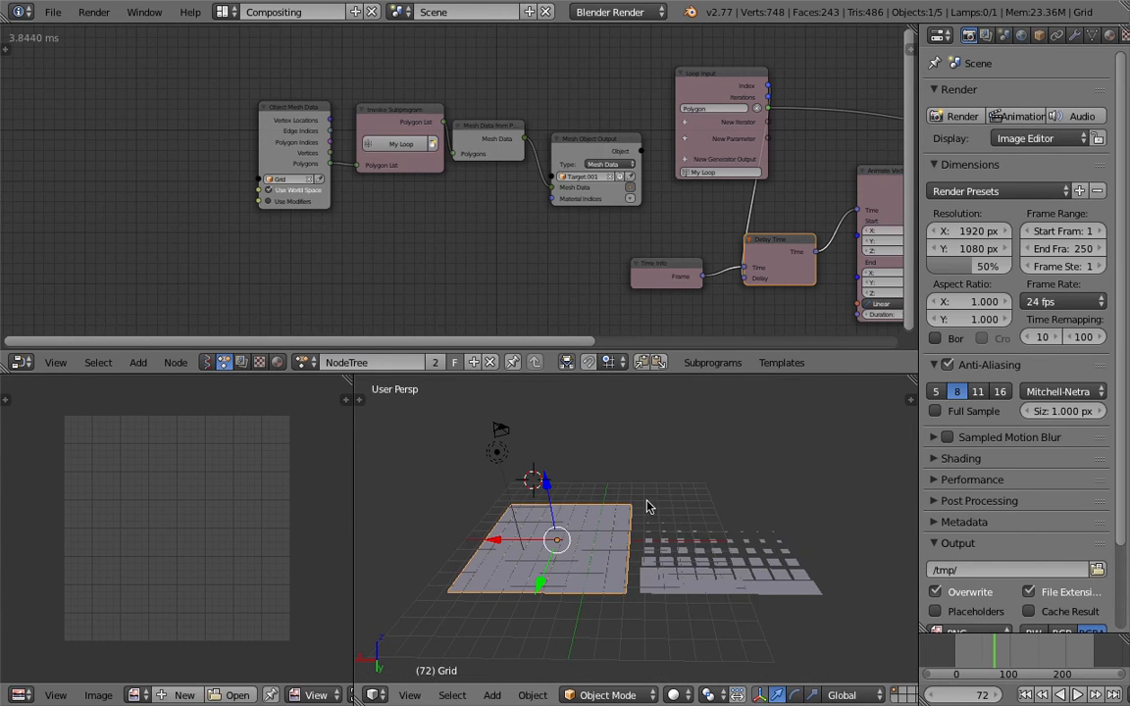
{"action": "left_click", "coordinate": [955, 650]}
{"action": "key", "text": "alt+a"}
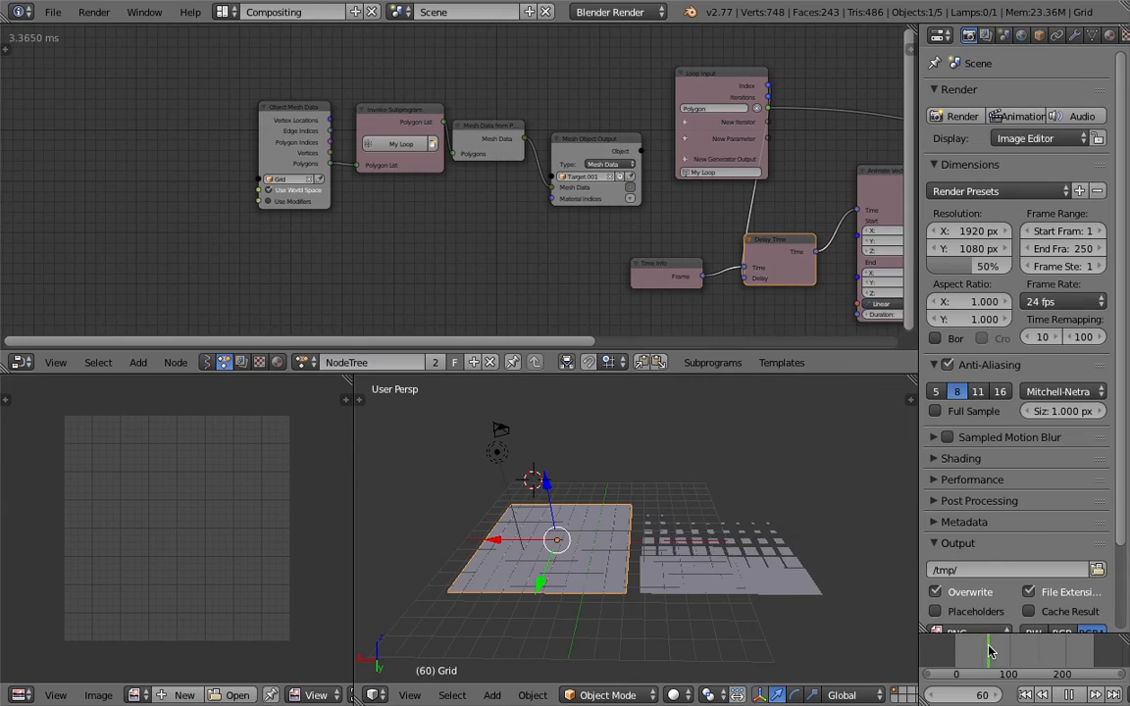
{"action": "key", "text": "alt+a"}
- Spread the main chain of nodes apart to open space between Object Mesh Data and Invoke Subprogram
{"action": "middle_click_drag", "start_coordinate": [368, 215], "coordinate": [244, 145]}
{"action": "middle_click_drag", "start_coordinate": [167, 113], "coordinate": [295, 127]}
{"action": "left_click_drag", "start_coordinate": [205, 111], "coordinate": [130, 114]}
{"action": "left_click_drag", "start_coordinate": [294, 124], "coordinate": [221, 128]}
{"action": "left_click_drag", "start_coordinate": [369, 130], "coordinate": [309, 127]}
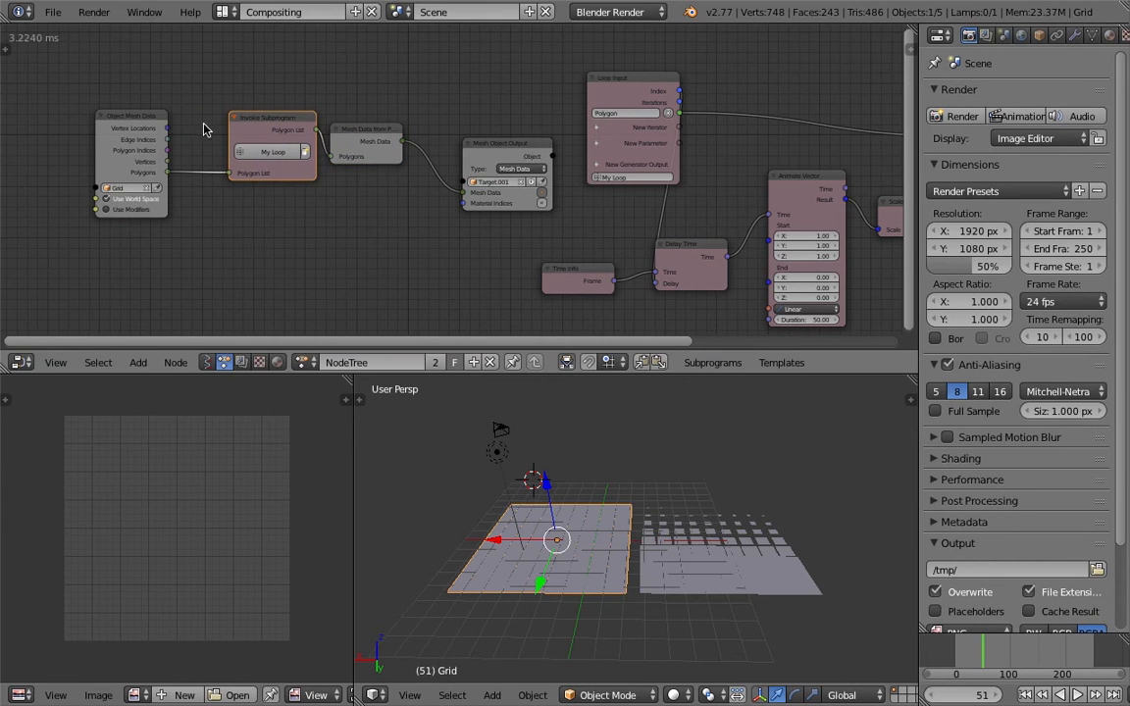
{"action": "mouse_move", "coordinate": [496, 166]}
{"action": "left_mouse_down"}
{"action": "mouse_move", "coordinate": [473, 157]}
{"action": "mouse_move", "coordinate": [483, 152]}
{"action": "left_mouse_up"}
{"action": "left_click_drag", "start_coordinate": [121, 128], "coordinate": [73, 129]}
{"action": "scroll", "coordinate": [284, 235], "scroll_direction": "left", "scroll_amount": 2, "text": "ctrl"}
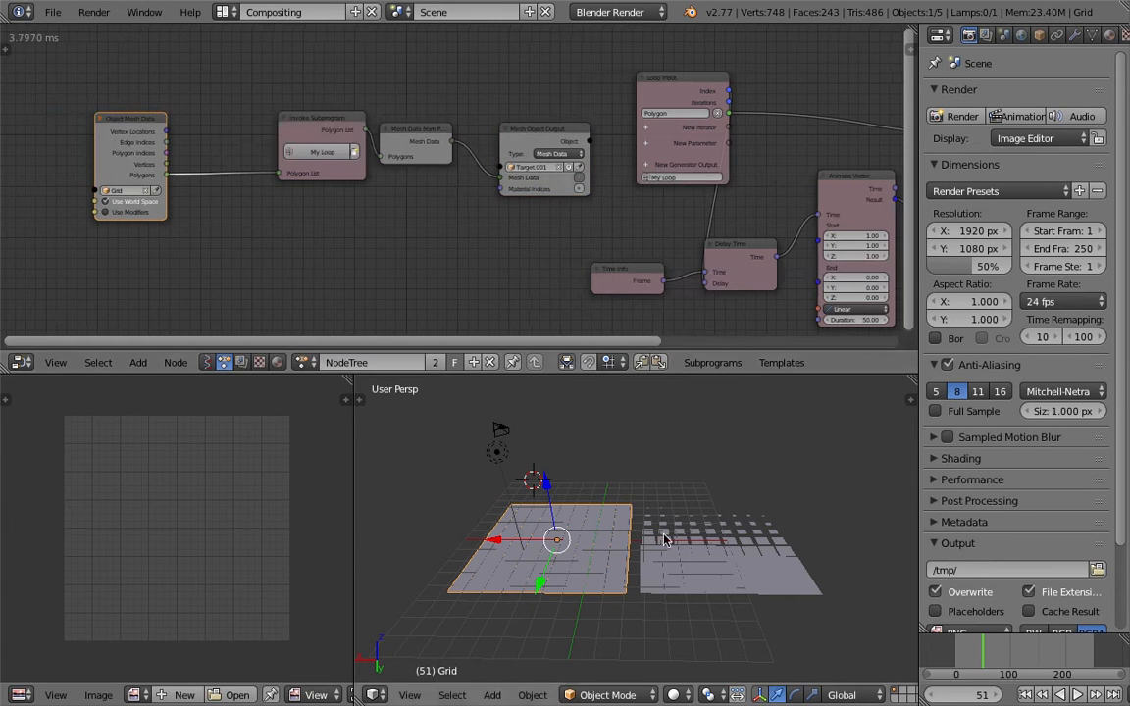
- Insert a Sort List node into the link between Object Mesh Data and Invoke Subprogram and set its type to Direction
{"action": "middle_click_drag", "start_coordinate": [770, 578], "coordinate": [763, 608]}
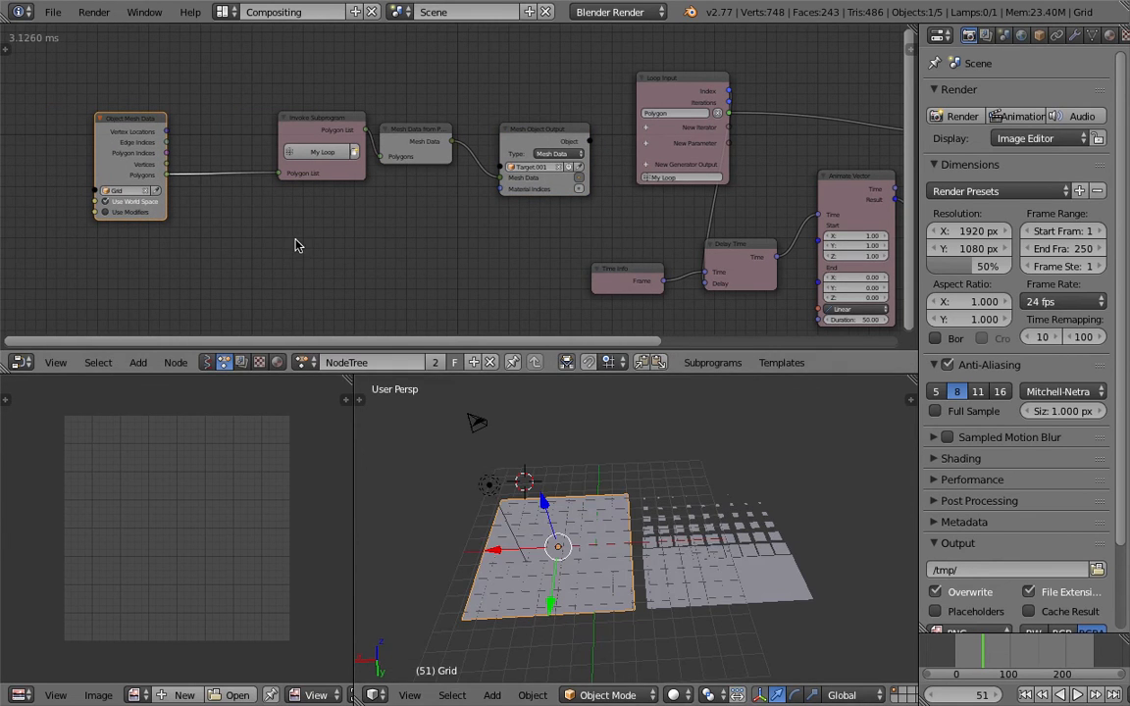
{"action": "scroll", "coordinate": [301, 245], "scroll_direction": "left", "scroll_amount": 2, "text": "ctrl"}
{"action": "key", "text": "shift+a"}
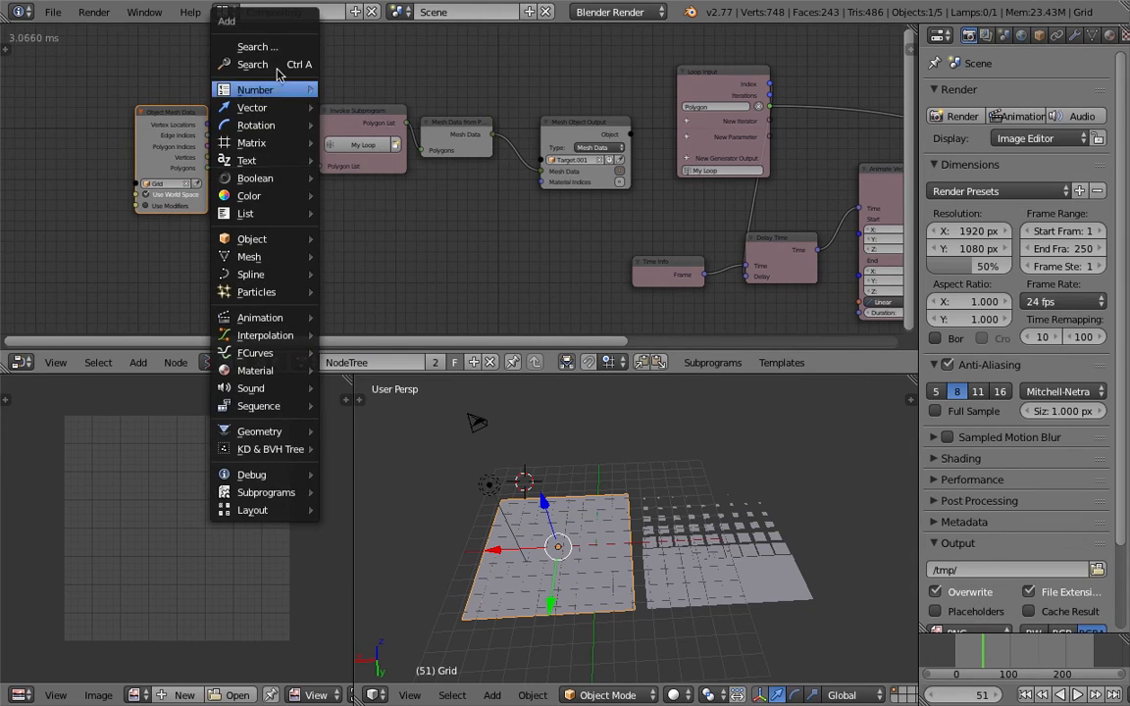
{"action": "left_click", "coordinate": [273, 63]}
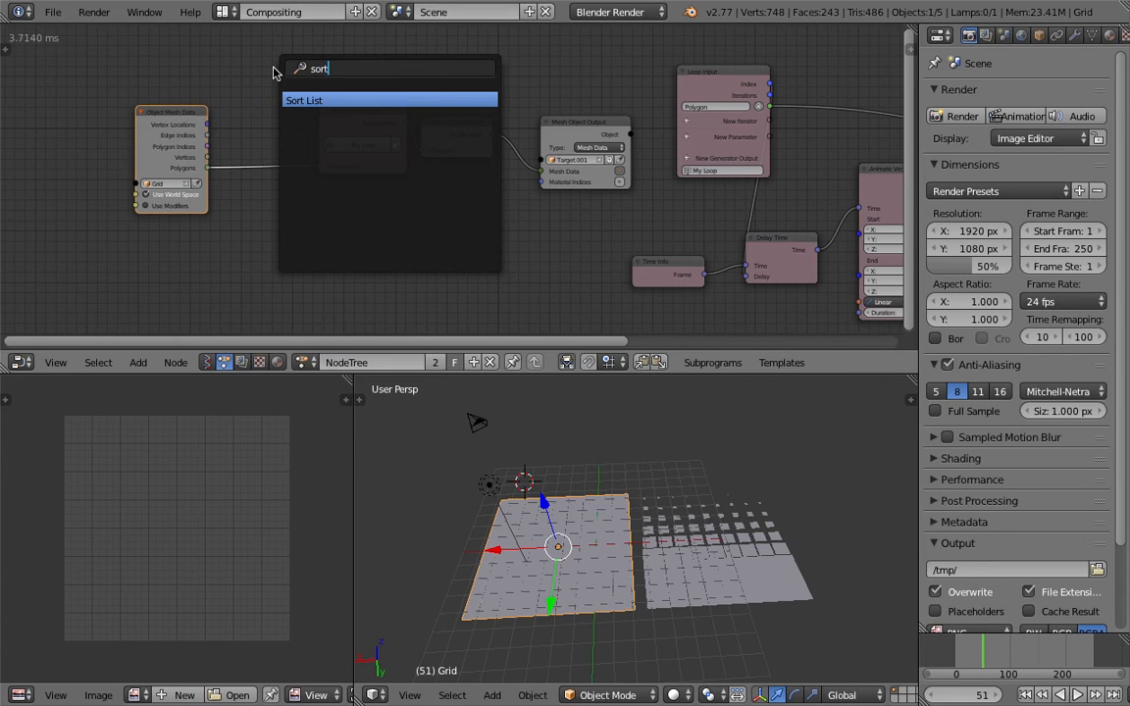
{"action": "type", "text": "sort"}
{"action": "key", "text": "Return"}
{"action": "left_click", "coordinate": [249, 161]}
{"action": "left_click", "coordinate": [301, 175]}
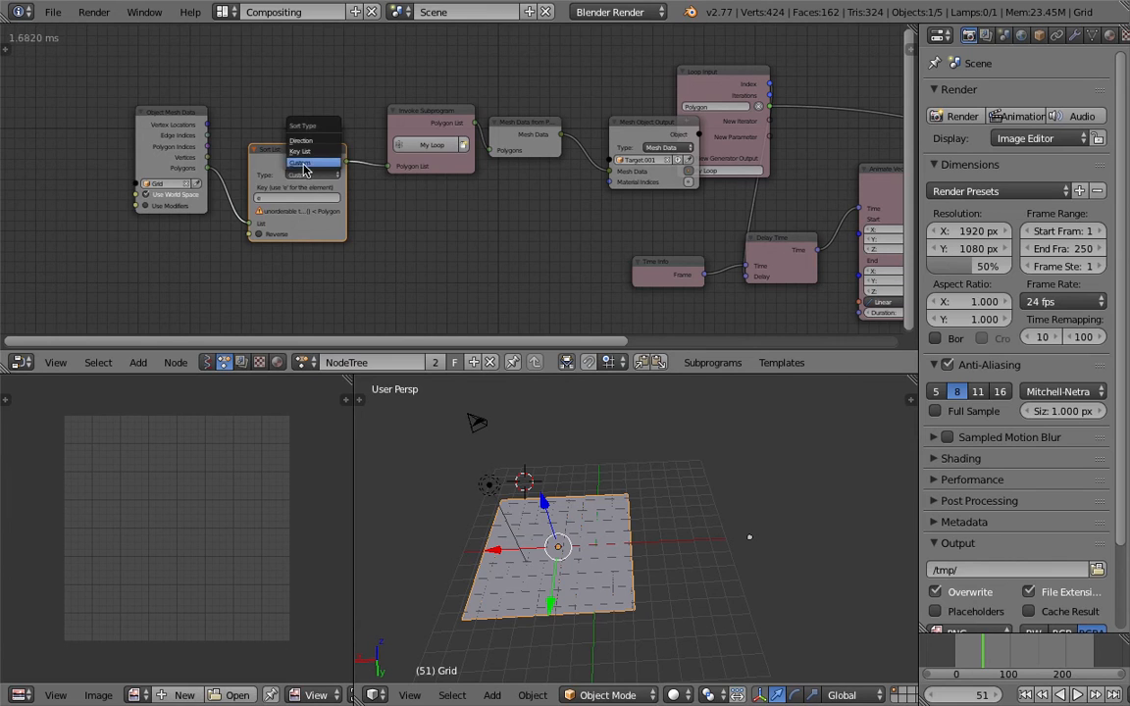
{"action": "left_click", "coordinate": [314, 141]}
{"action": "scroll", "coordinate": [411, 233], "scroll_direction": "up", "scroll_amount": 2}
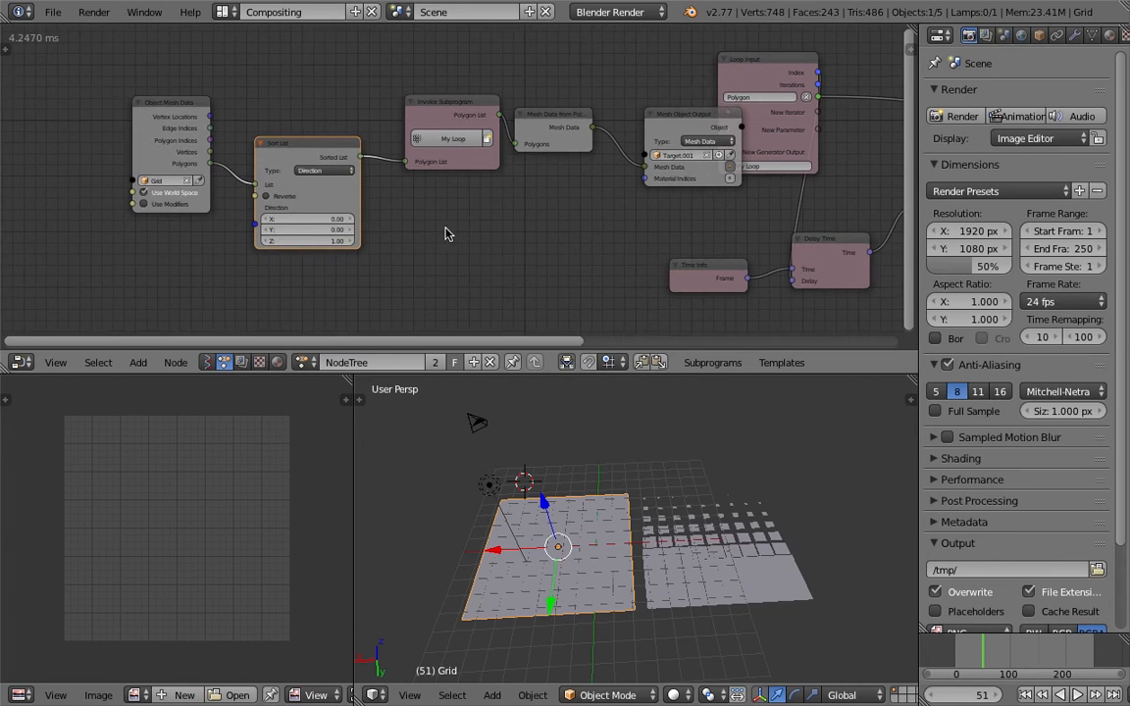
- Turn on Reverse in the Sort List node and replay the animation from frame 1 to view the polygons' shrinking order
{"action": "key", "text": "alt+a"}
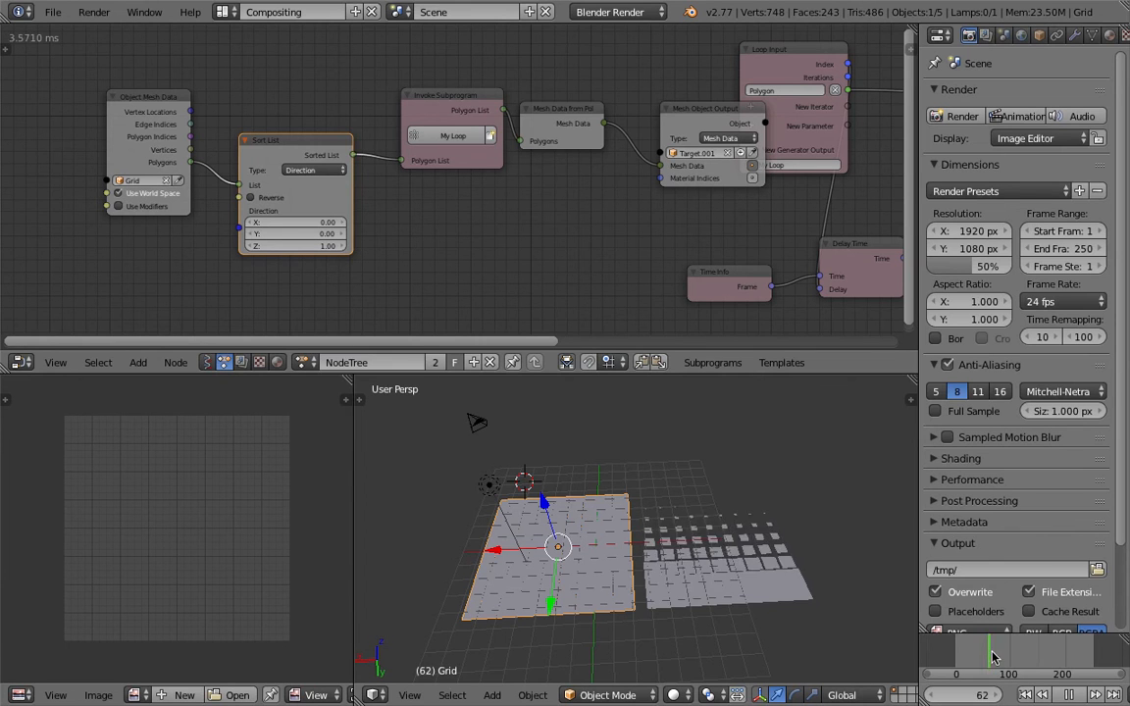
{"action": "key", "text": "alt+a"}
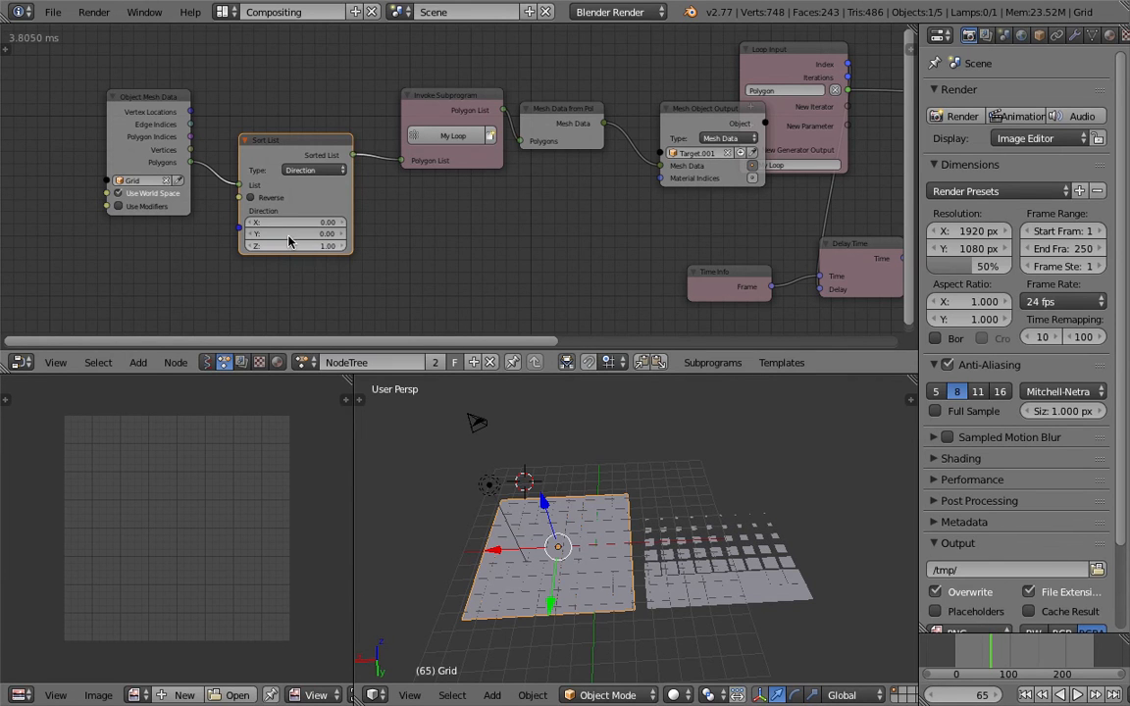
{"action": "left_click", "coordinate": [251, 198]}
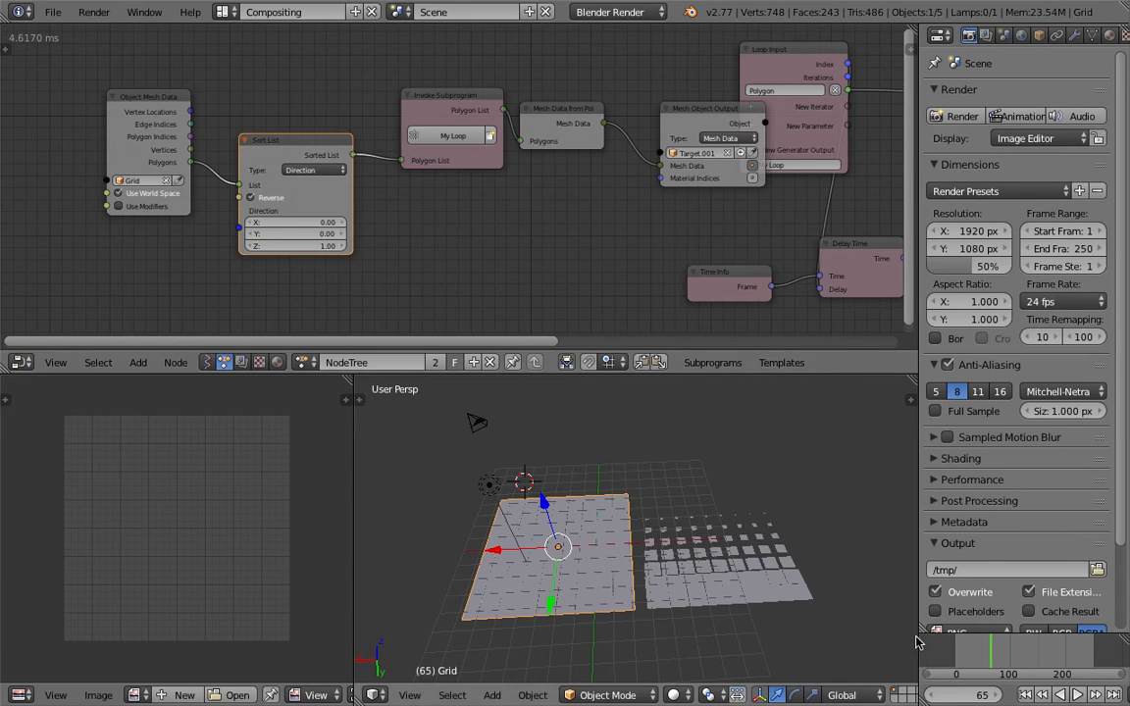
{"action": "left_click", "coordinate": [972, 657]}
{"action": "key", "text": "Escape"}
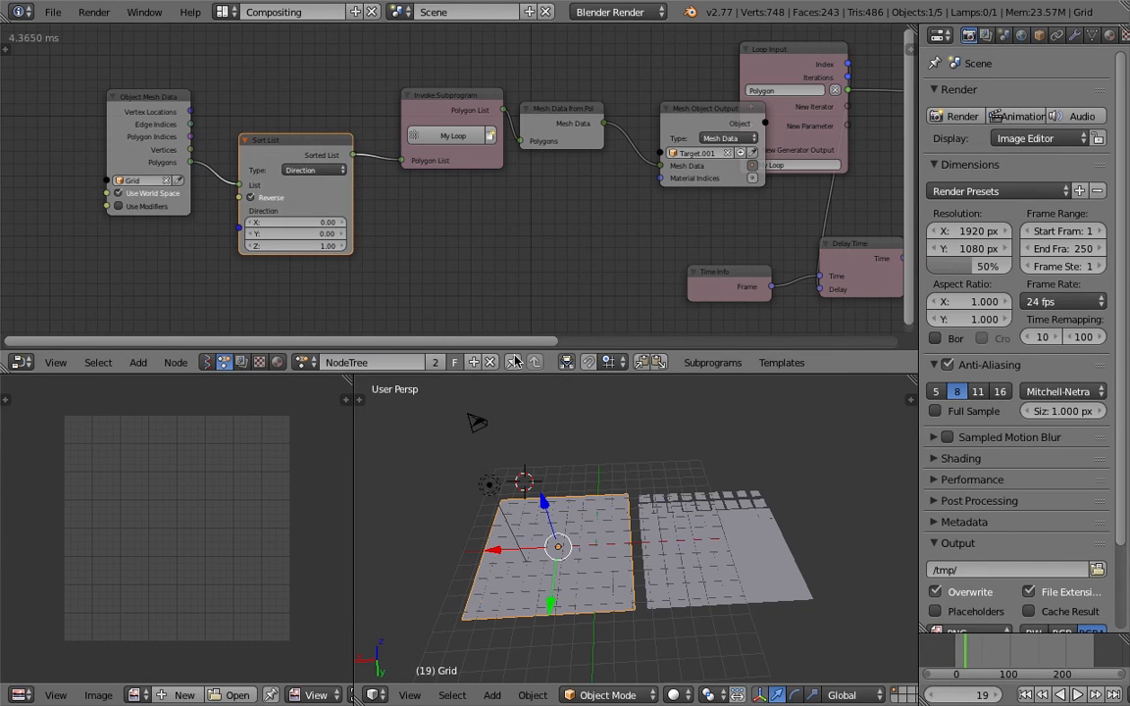
{"action": "left_click", "coordinate": [960, 663]}
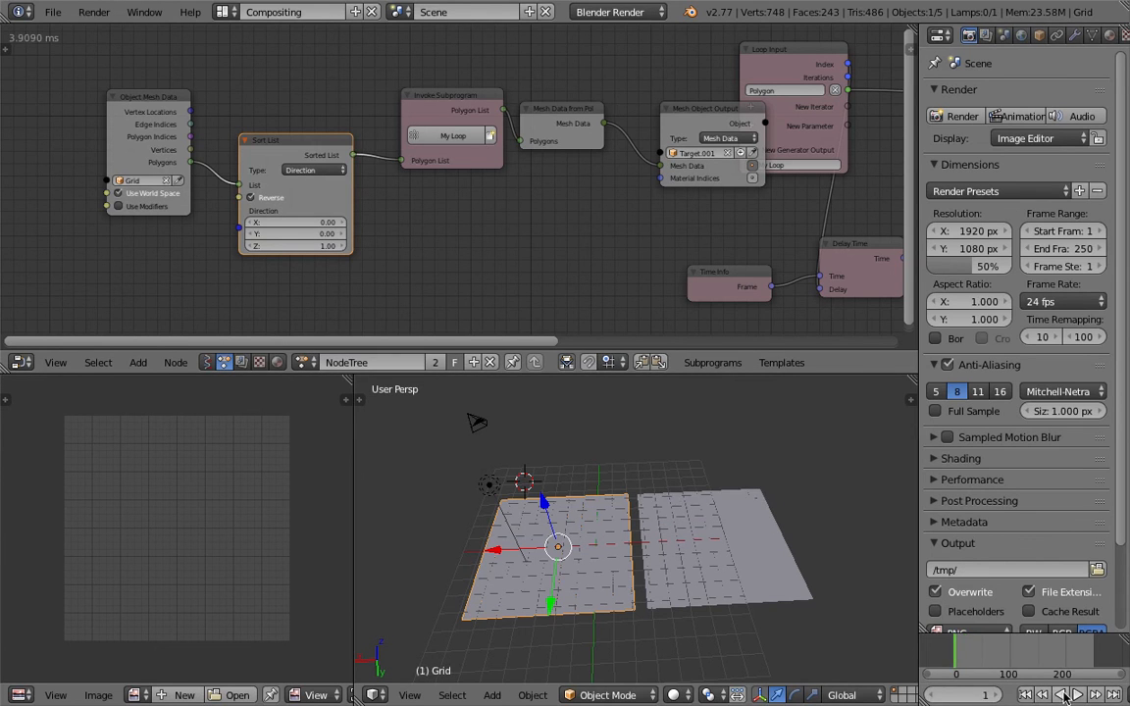
{"action": "left_click", "coordinate": [1077, 695]}
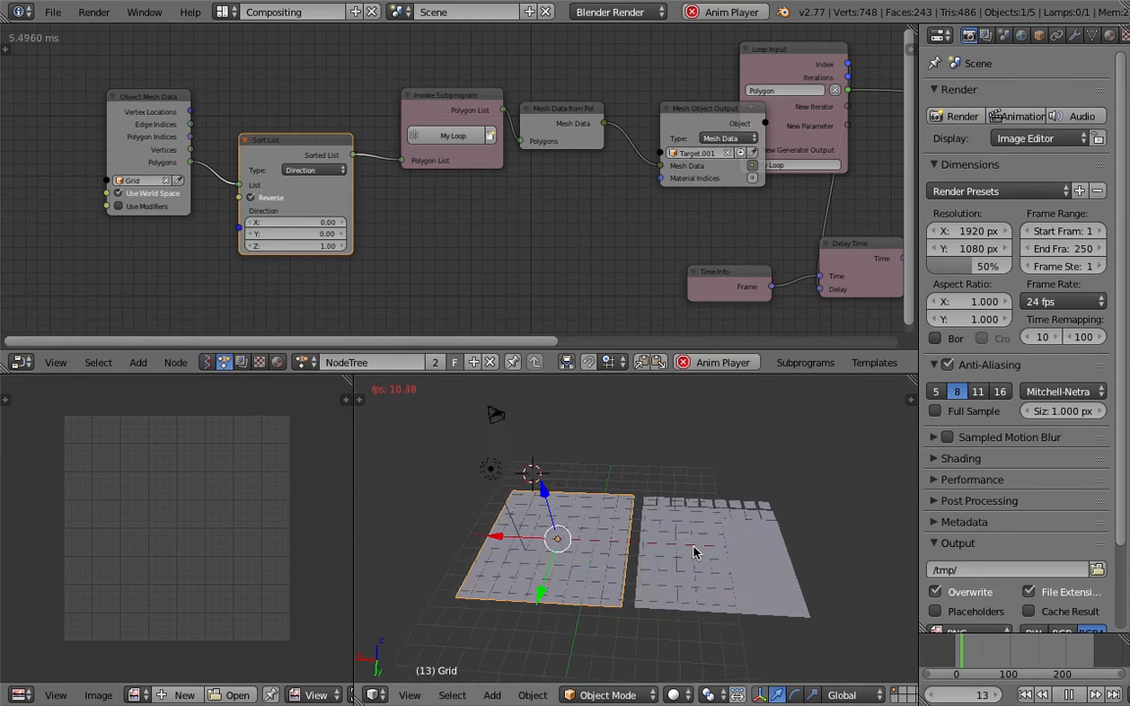
{"action": "left_click", "coordinate": [1074, 699]}
{"action": "left_click_drag", "start_coordinate": [970, 655], "coordinate": [983, 655]}
{"action": "middle_click_drag", "start_coordinate": [570, 525], "coordinate": [529, 518]}
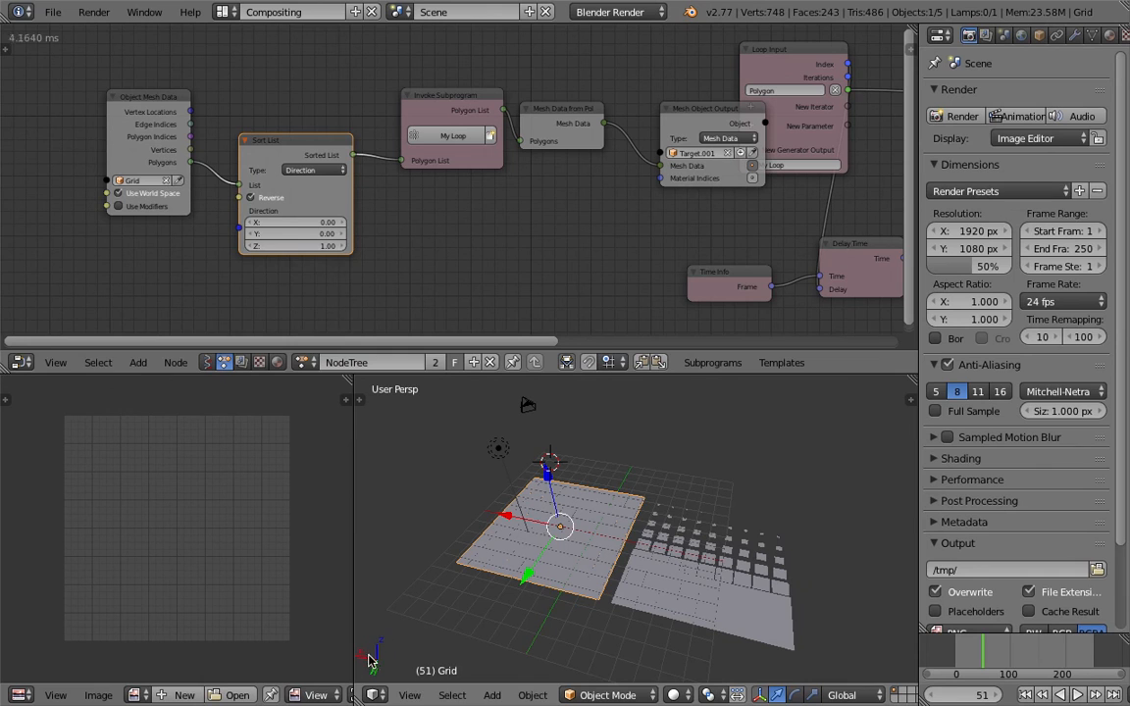
- Set the Sort List direction to Y 1.00 and Z 0.00, and play the animation to check the new order
{"action": "left_click", "coordinate": [300, 236]}
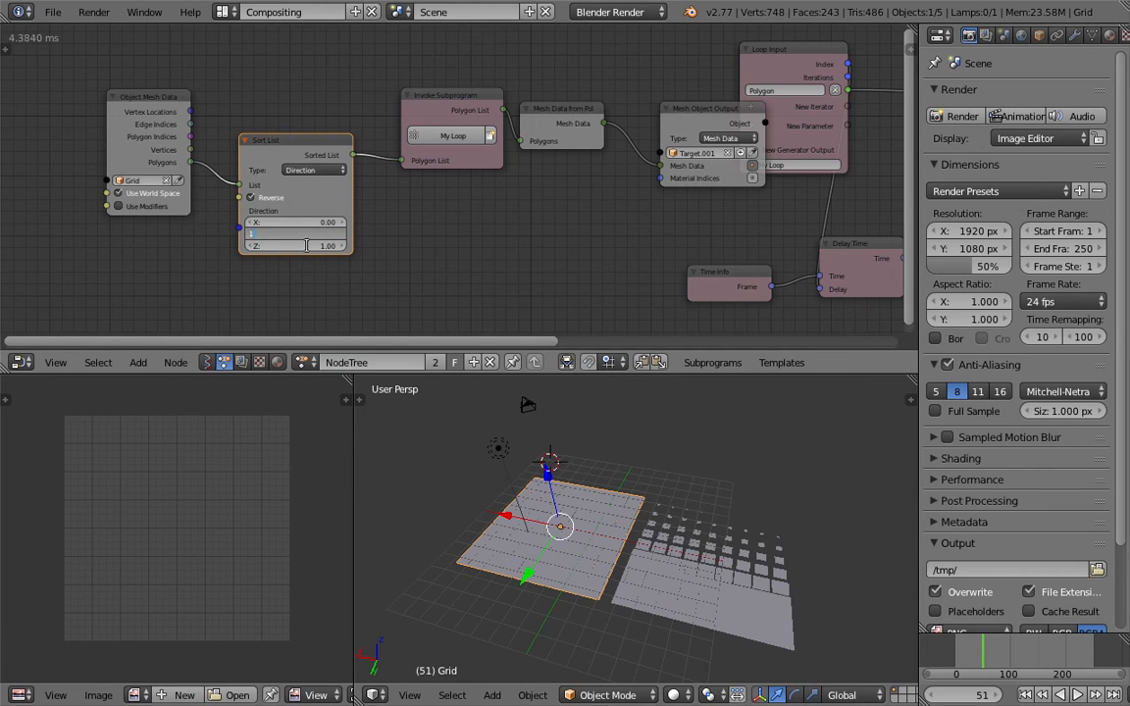
{"action": "type", "text": "1"}
{"action": "key", "text": "Return"}
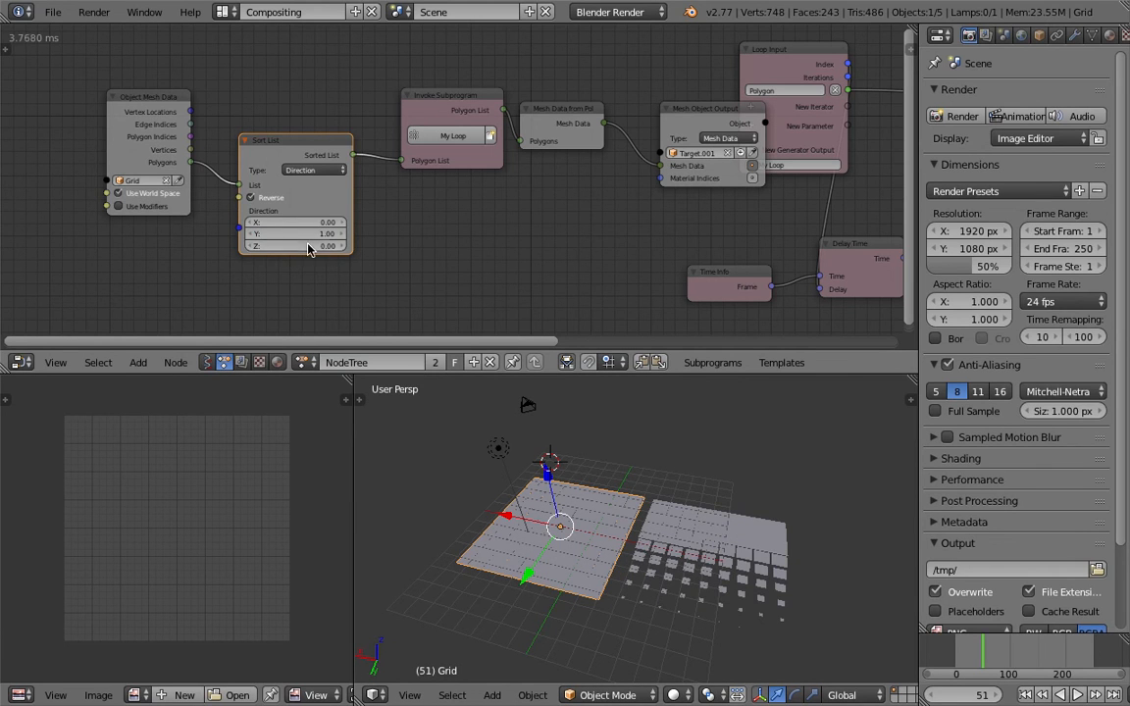
{"action": "key", "text": "alt+a"}
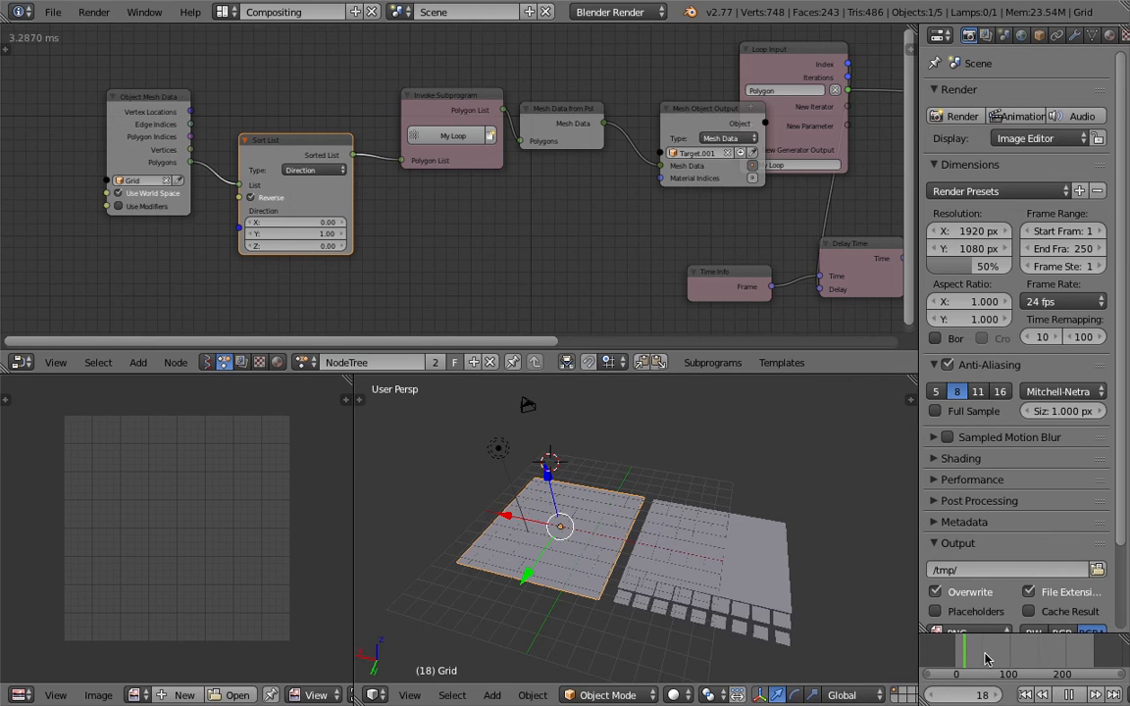
{"action": "key", "text": "Escape"}
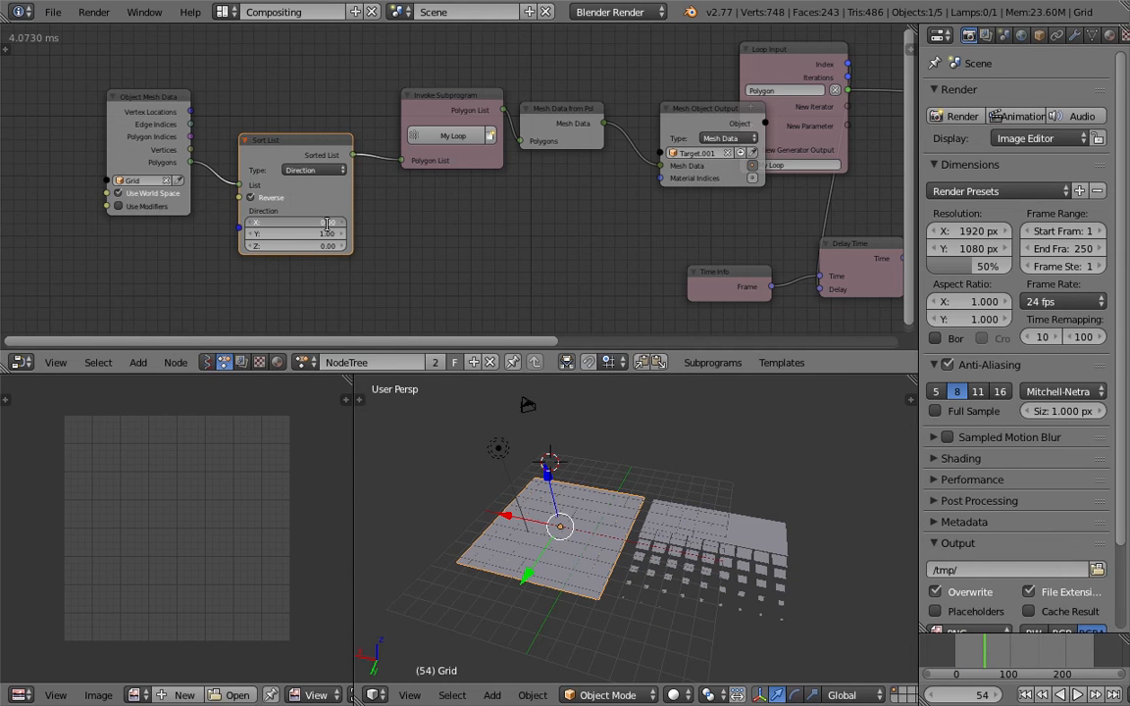
- Set the Sort List direction's X to 1.00 and return the animation to frame 0
{"action": "type", "text": "1"}
{"action": "key", "text": "Return"}
{"action": "mouse_move", "coordinate": [953, 654]}
{"action": "left_mouse_down"}
{"action": "mouse_move", "coordinate": [1032, 655]}
{"action": "mouse_move", "coordinate": [953, 658]}
{"action": "left_mouse_up"}
{"action": "middle_click_drag", "start_coordinate": [576, 530], "coordinate": [559, 535]}
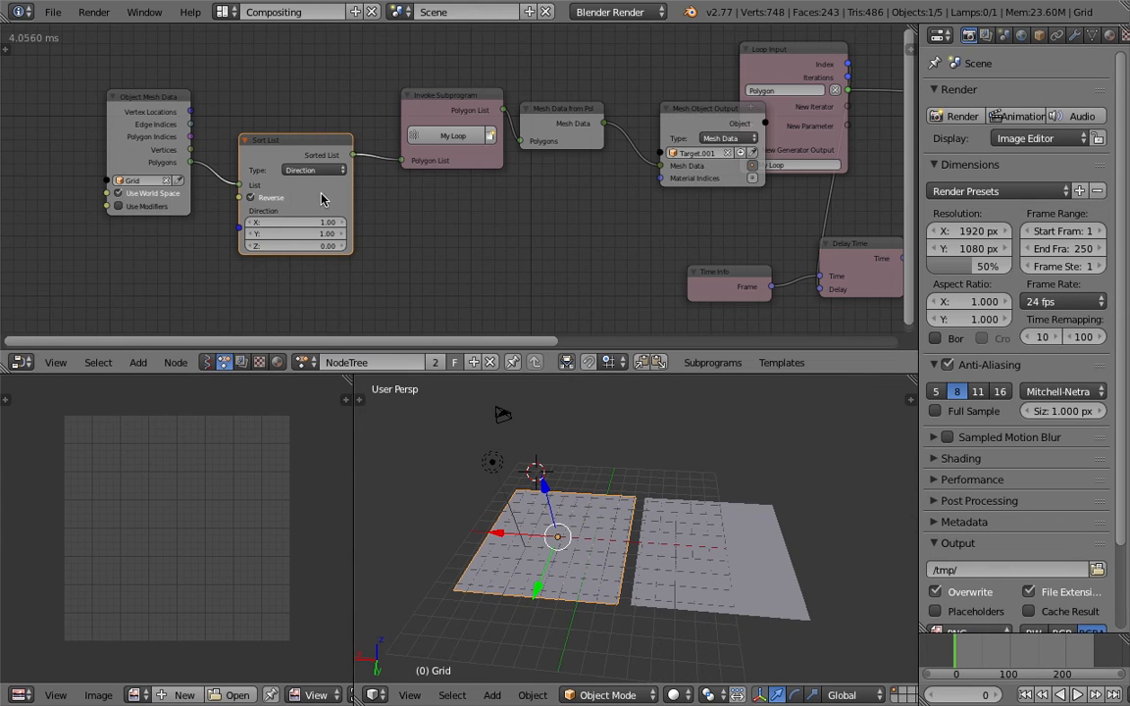
- Examine the sort types offered by the Sort List node and the loop's chain of nodes
{"action": "left_click", "coordinate": [312, 170]}
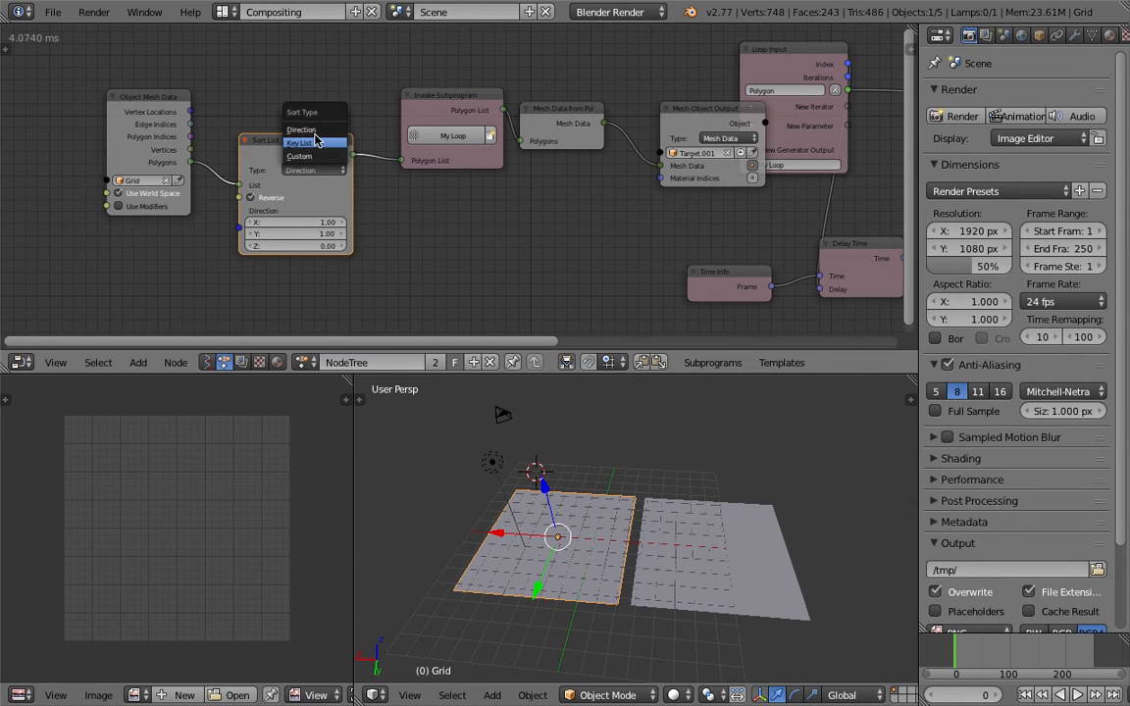
{"action": "scroll", "coordinate": [532, 233], "scroll_direction": "down", "scroll_amount": 1}
{"action": "middle_click_drag", "start_coordinate": [533, 233], "coordinate": [387, 226]}
{"action": "middle_click_drag", "start_coordinate": [669, 551], "coordinate": [635, 545]}
{"action": "middle_click_drag", "start_coordinate": [525, 214], "coordinate": [237, 219]}
{"action": "middle_click_drag", "start_coordinate": [725, 528], "coordinate": [721, 551]}
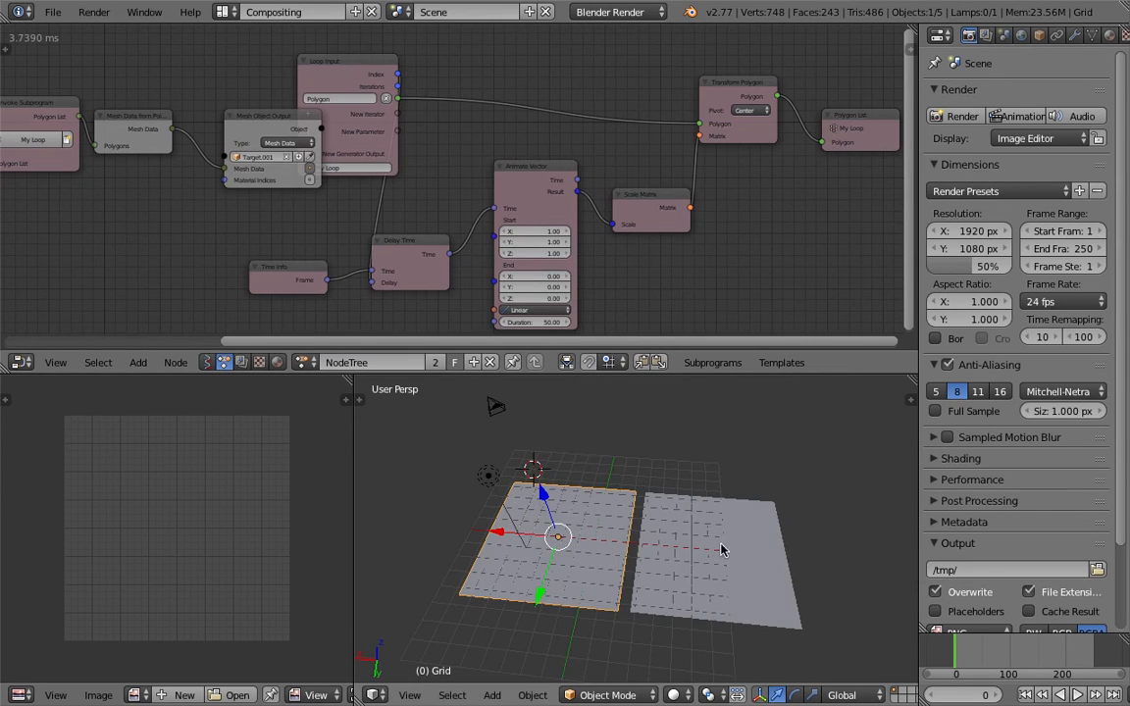
- Spread out the nodes by moving Mesh Object Output off Loop Input, shifting Transform Polygon and Polygon List outward, and placing Scale Matrix closer to Animate Vector
{"action": "left_click_drag", "start_coordinate": [268, 123], "coordinate": [232, 118]}
{"action": "left_click", "coordinate": [561, 179]}
{"action": "middle_click_drag", "start_coordinate": [719, 184], "coordinate": [578, 209]}
{"action": "left_click_drag", "start_coordinate": [746, 145], "coordinate": [830, 139]}
{"action": "left_click_drag", "start_coordinate": [579, 114], "coordinate": [659, 98]}
{"action": "left_click", "coordinate": [539, 196]}
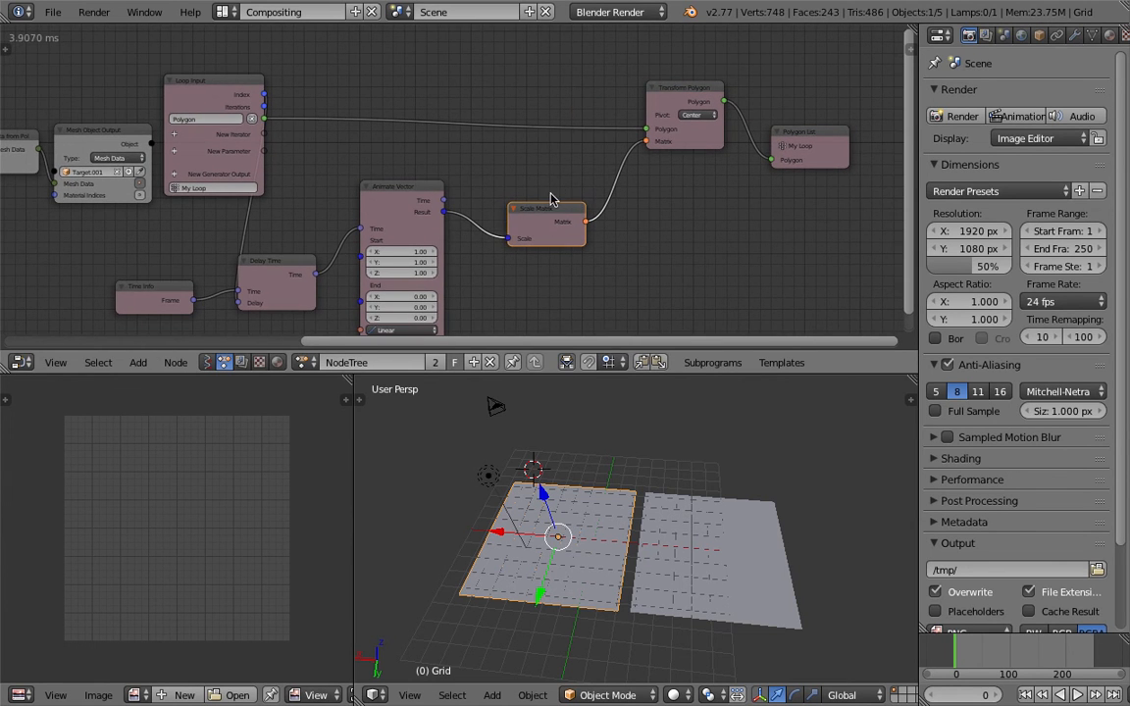
{"action": "left_click_drag", "start_coordinate": [547, 223], "coordinate": [518, 224]}
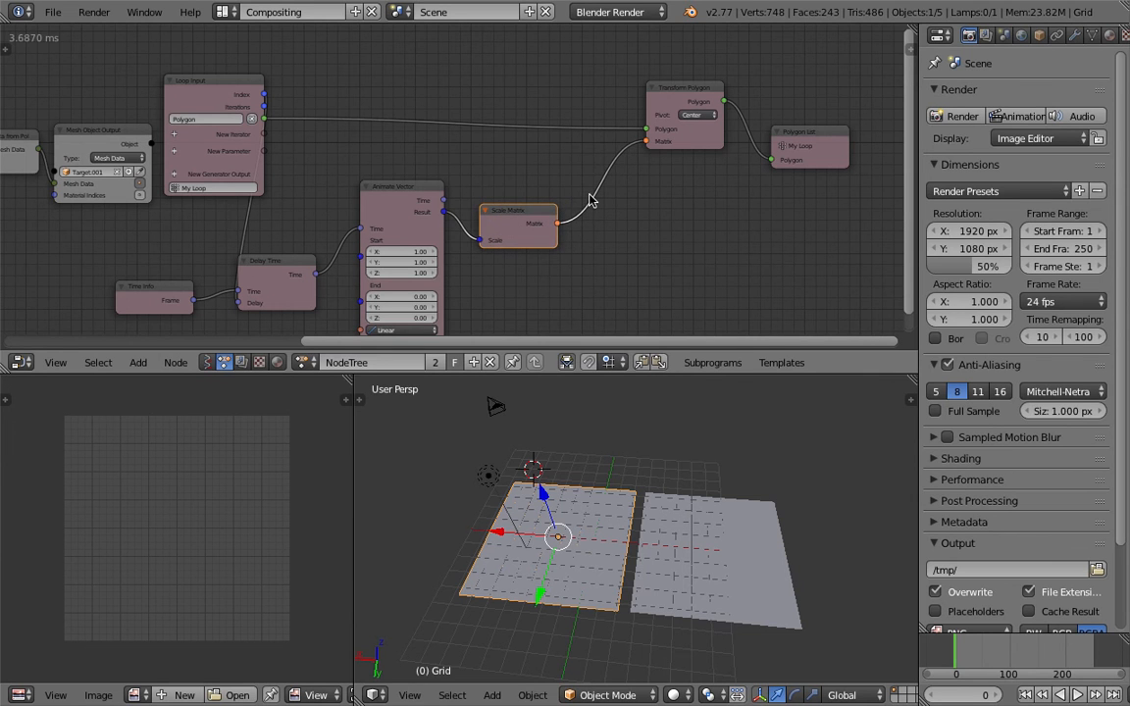
{"action": "key", "text": "shift+a"}
{"action": "left_click", "coordinate": [635, 224]}
{"action": "type", "text": "matrix eu"}
{"action": "key", "text": "ctrl+a"}
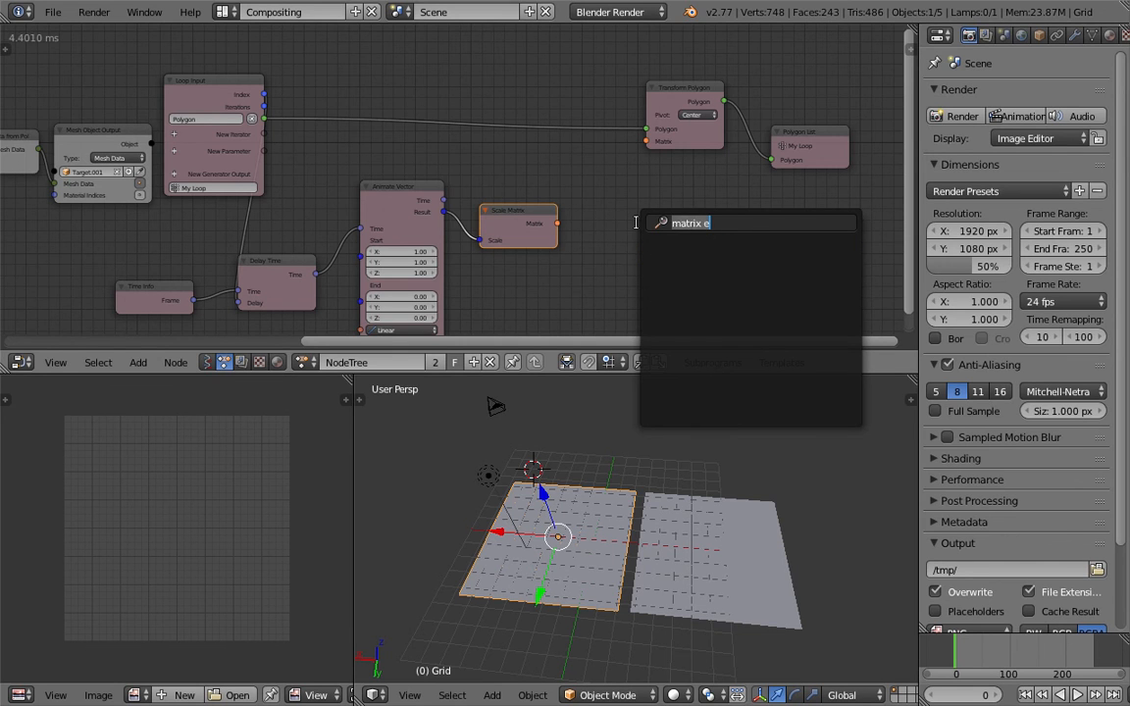
{"action": "type", "text": "euler ma"}
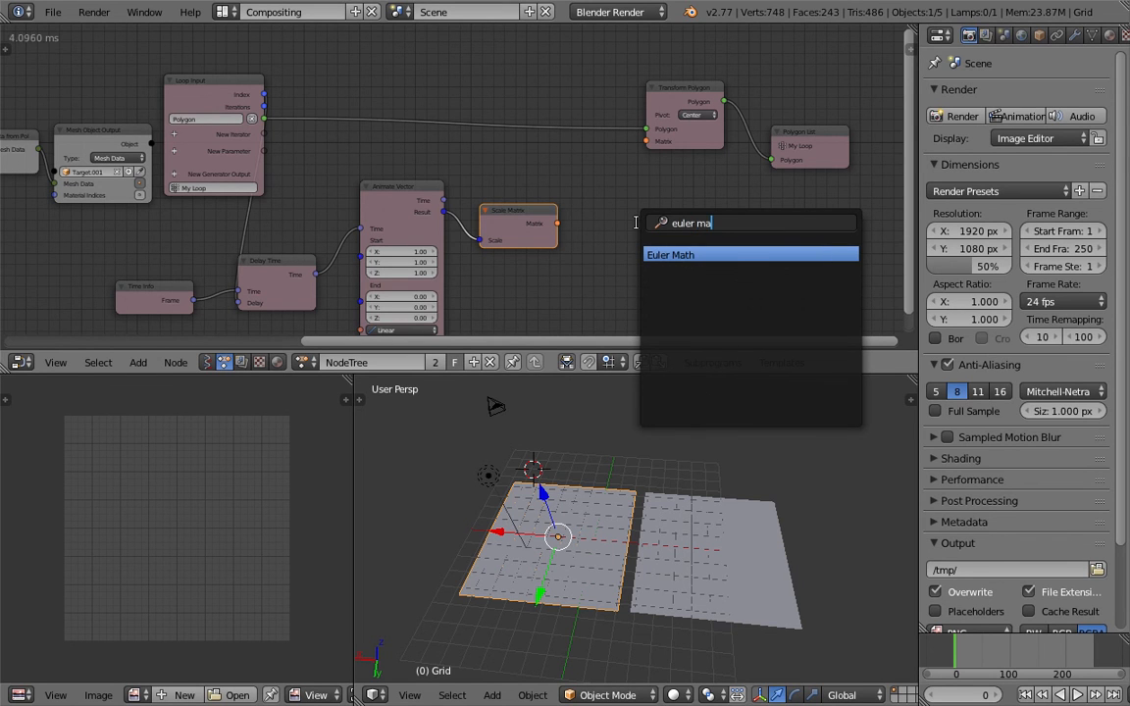
{"action": "key", "text": "Escape"}
- Add a Rotation Matrix node above the Scale Matrix and connect it to Transform Polygon's Matrix input in place of the Scale Matrix
{"action": "key", "text": "shift+a"}
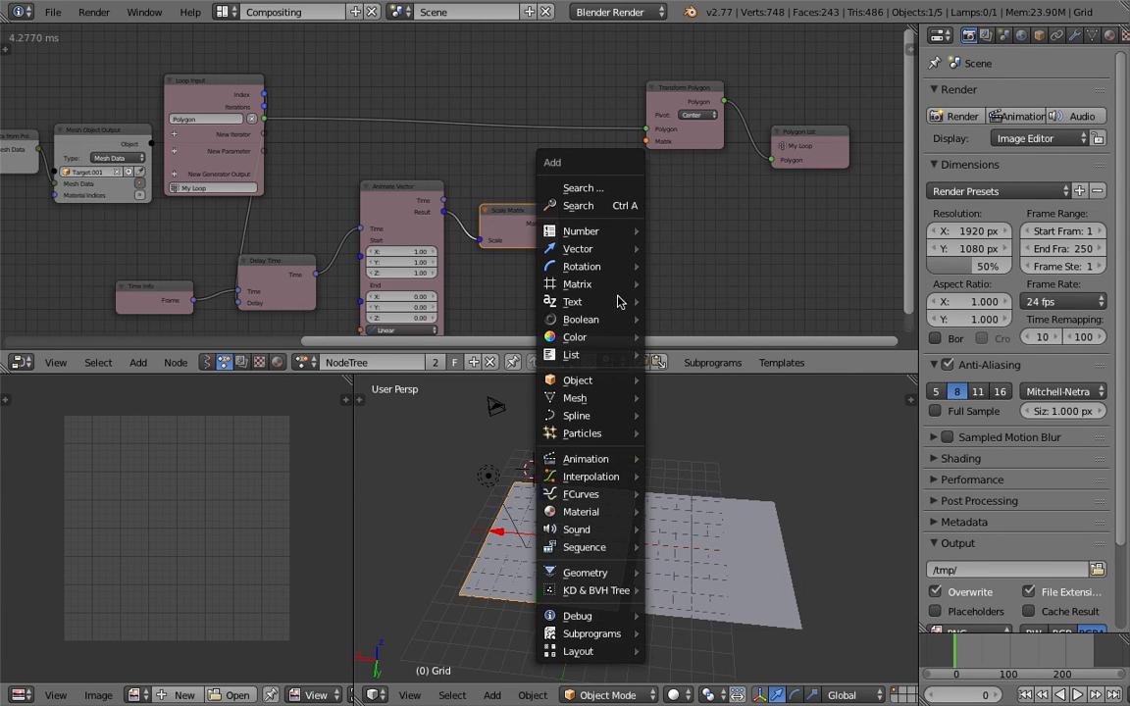
{"action": "mouse_move", "coordinate": [618, 284]}
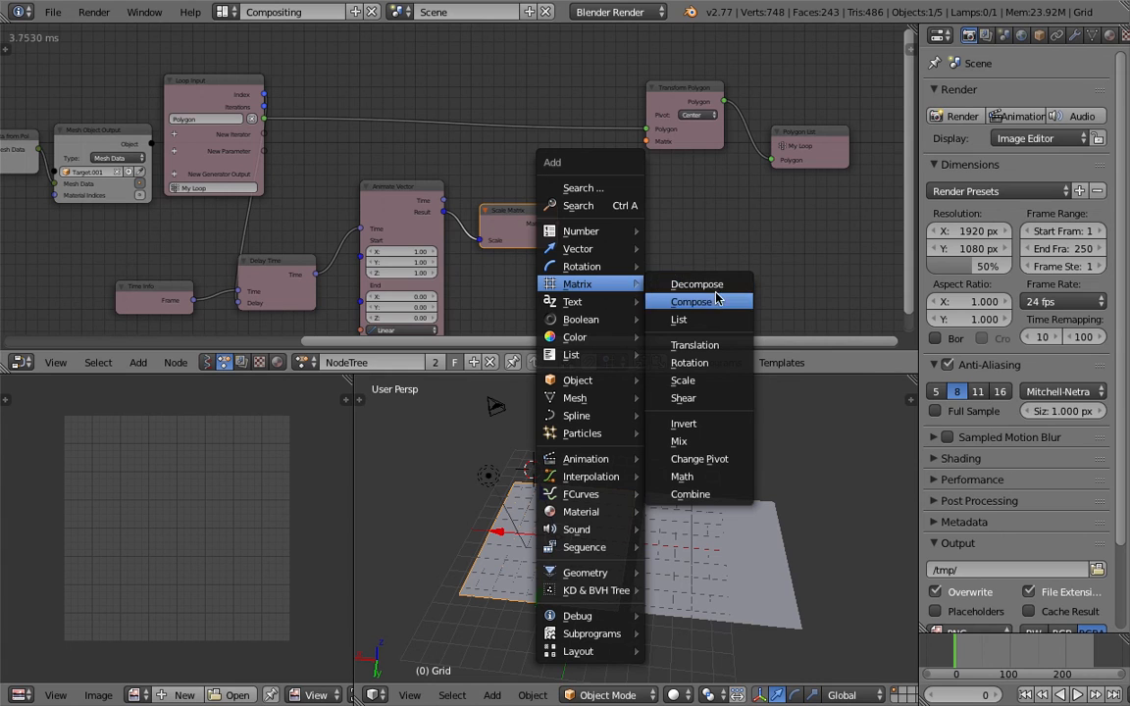
{"action": "left_click", "coordinate": [710, 367]}
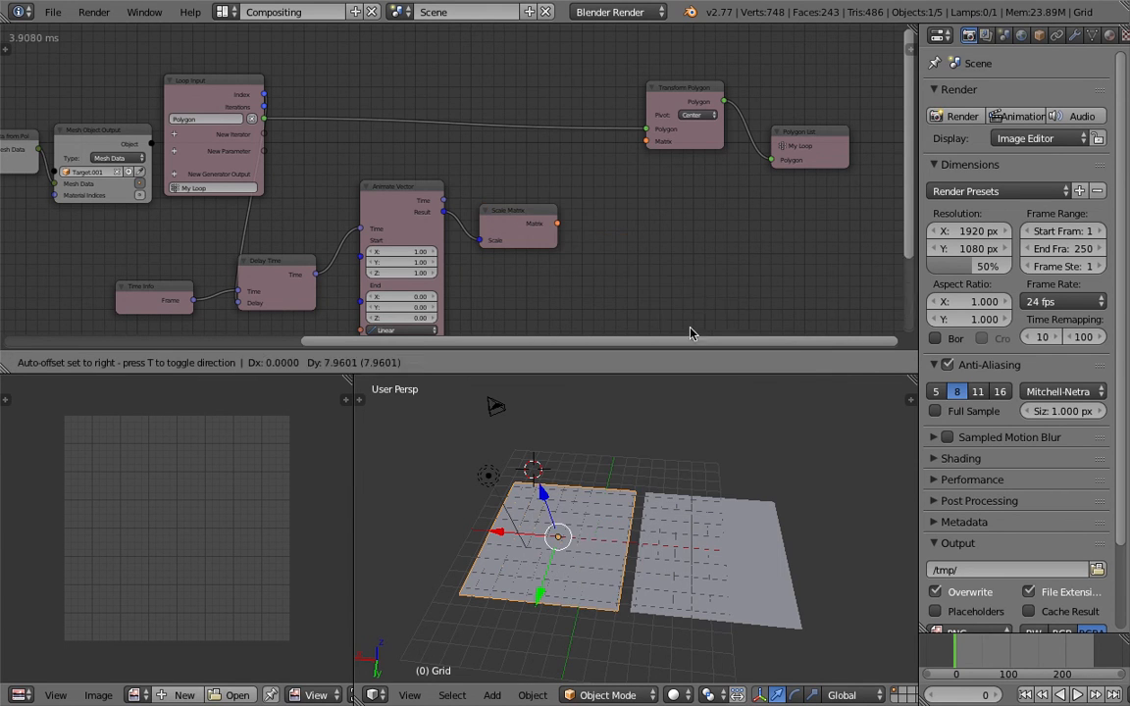
{"action": "left_click", "coordinate": [699, 232]}
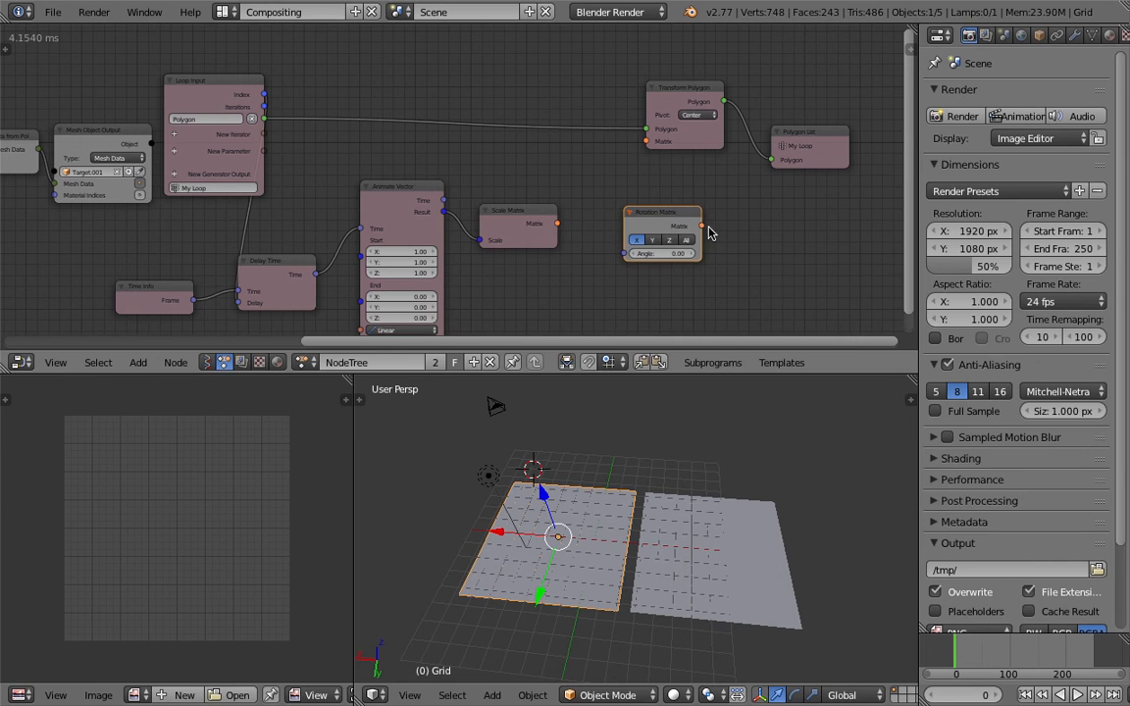
{"action": "key", "text": "g"}
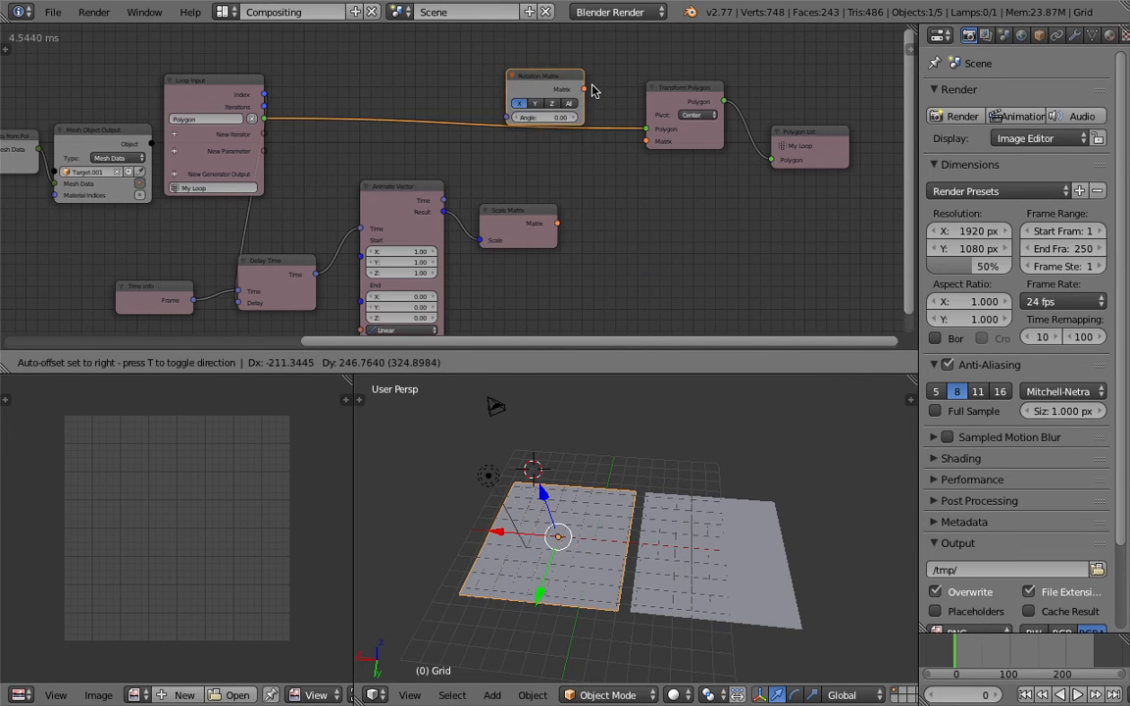
{"action": "left_click", "coordinate": [589, 85]}
{"action": "left_click_drag", "start_coordinate": [583, 80], "coordinate": [647, 141]}
- Try different Rotation Matrix angles around X, including 0.54, settle on 0.39, and move the node closer to Transform Polygon
{"action": "mouse_move", "coordinate": [557, 115]}
{"action": "left_mouse_down"}
{"action": "mouse_move", "coordinate": [570, 115]}
{"action": "mouse_move", "coordinate": [556, 106]}
{"action": "left_mouse_up"}
{"action": "scroll", "coordinate": [495, 144], "scroll_direction": "up", "scroll_amount": 3}
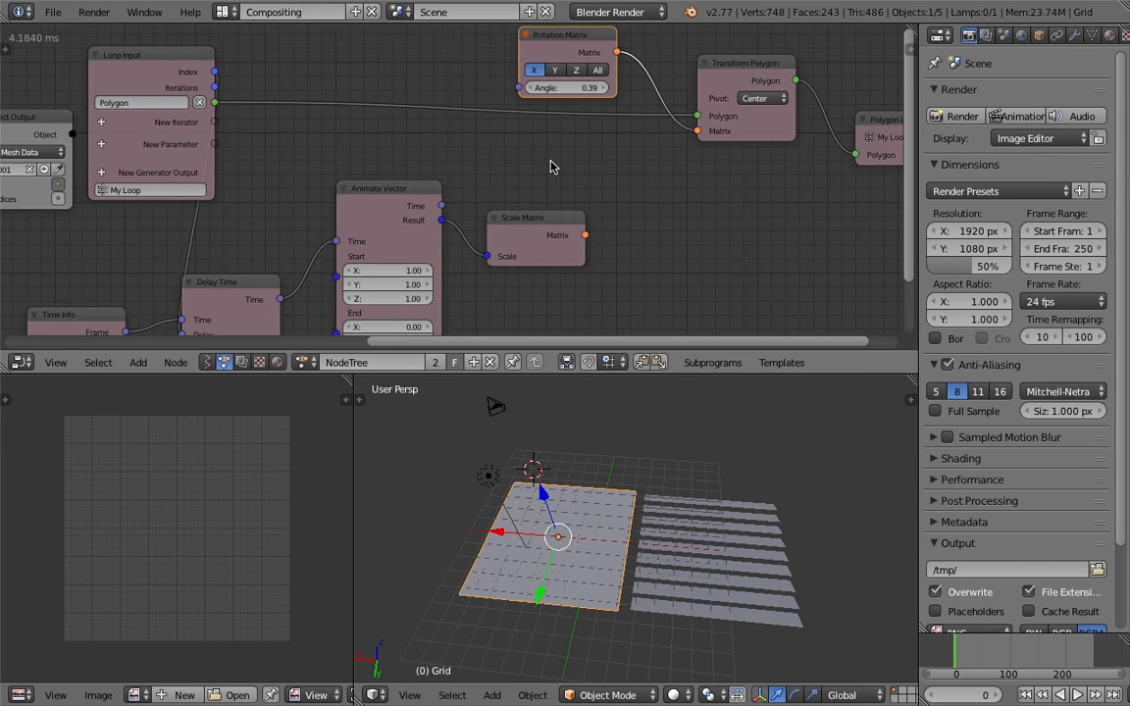
{"action": "middle_click_drag", "start_coordinate": [497, 150], "coordinate": [451, 204]}
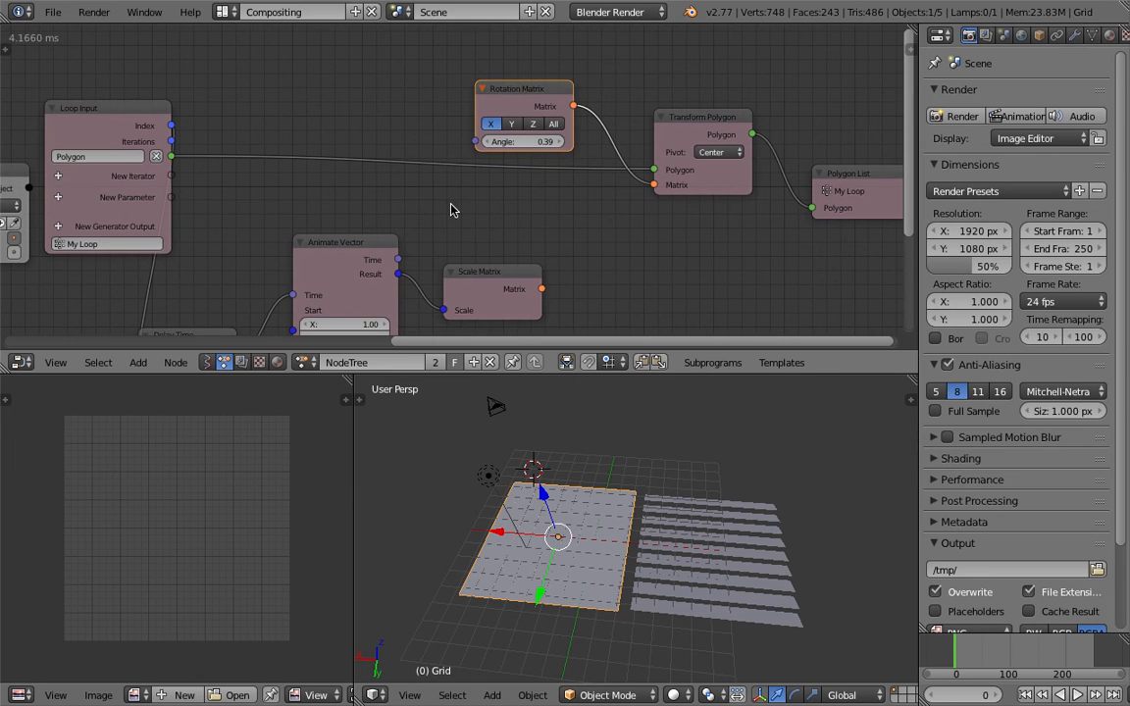
{"action": "left_click_drag", "start_coordinate": [520, 141], "coordinate": [492, 128]}
{"action": "middle_click_drag", "start_coordinate": [479, 198], "coordinate": [538, 159]}
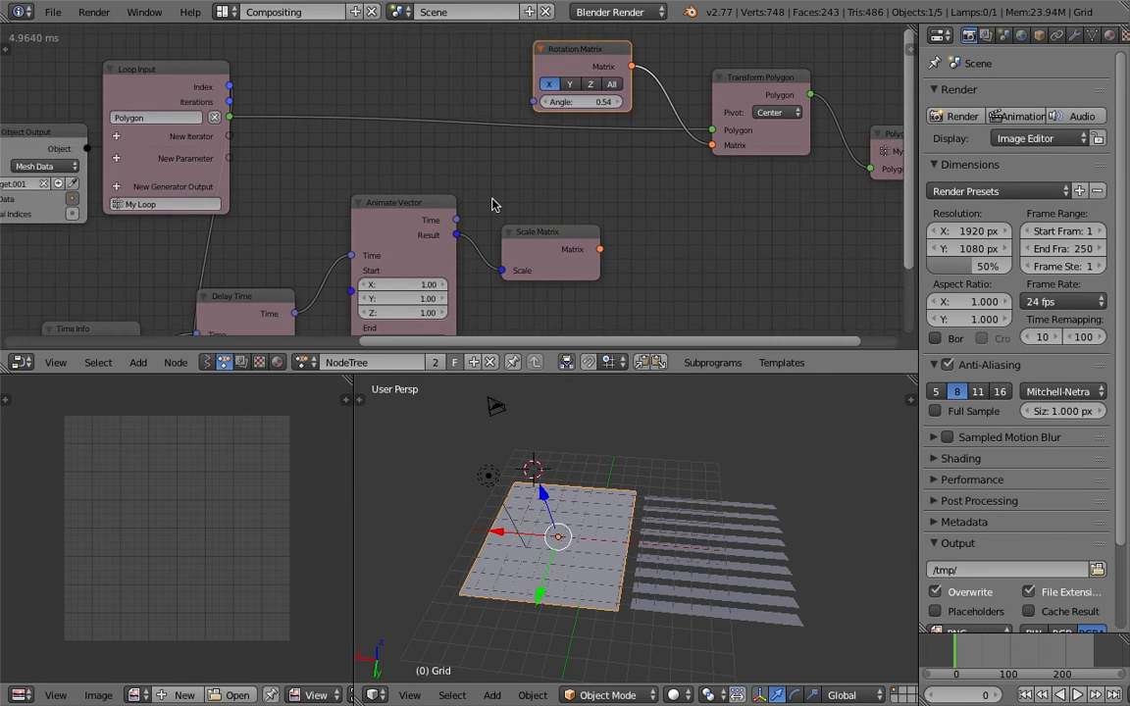
{"action": "scroll", "coordinate": [495, 205], "scroll_direction": "down", "scroll_amount": 2}
{"action": "middle_click_drag", "start_coordinate": [416, 174], "coordinate": [432, 187]}
{"action": "mouse_move", "coordinate": [566, 128]}
{"action": "left_mouse_down"}
{"action": "mouse_move", "coordinate": [520, 128]}
{"action": "mouse_move", "coordinate": [638, 128]}
{"action": "mouse_move", "coordinate": [577, 128]}
{"action": "left_mouse_up"}
{"action": "middle_click_drag", "start_coordinate": [577, 129], "coordinate": [552, 174]}
{"action": "left_click_drag", "start_coordinate": [560, 128], "coordinate": [588, 118]}
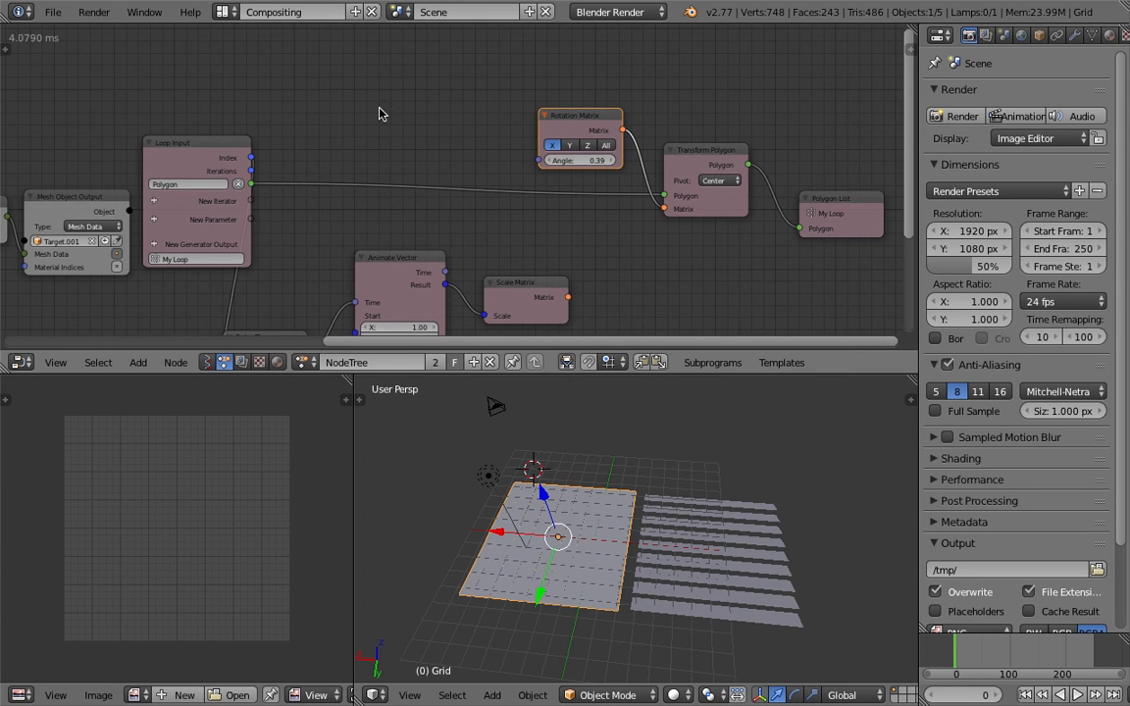
- Add an Animate Float node in the open space between Loop Input and Rotation Matrix
{"action": "key", "text": "shift+a"}
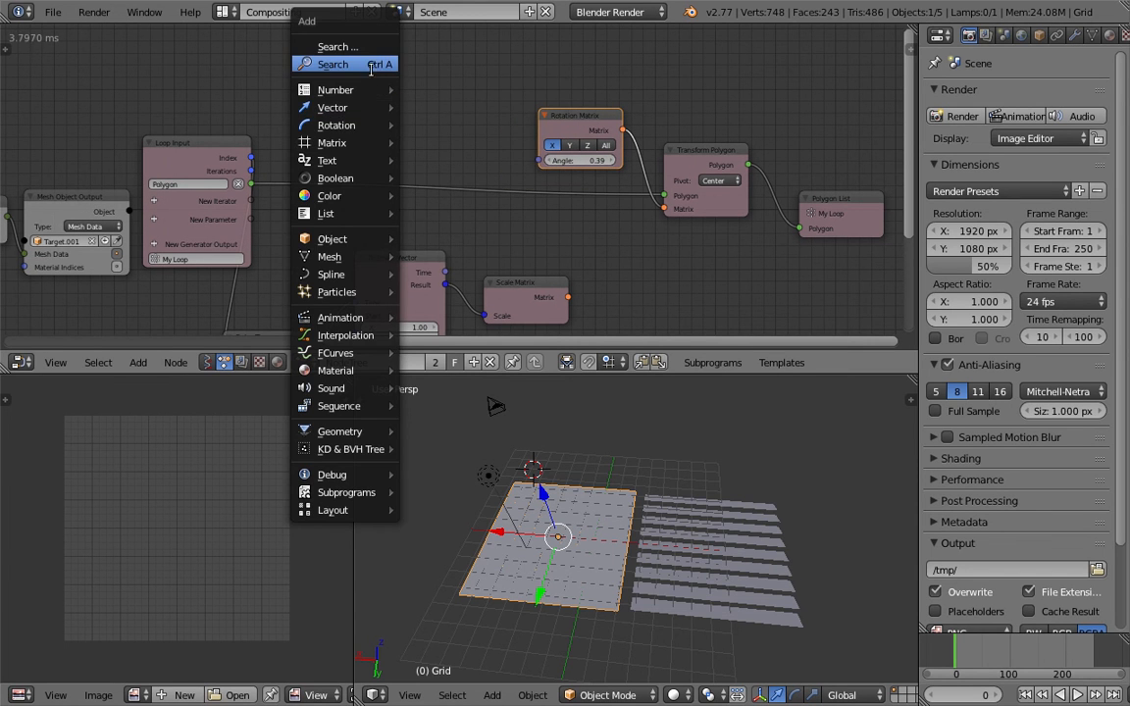
{"action": "left_click", "coordinate": [371, 65]}
{"action": "type", "text": "float"}
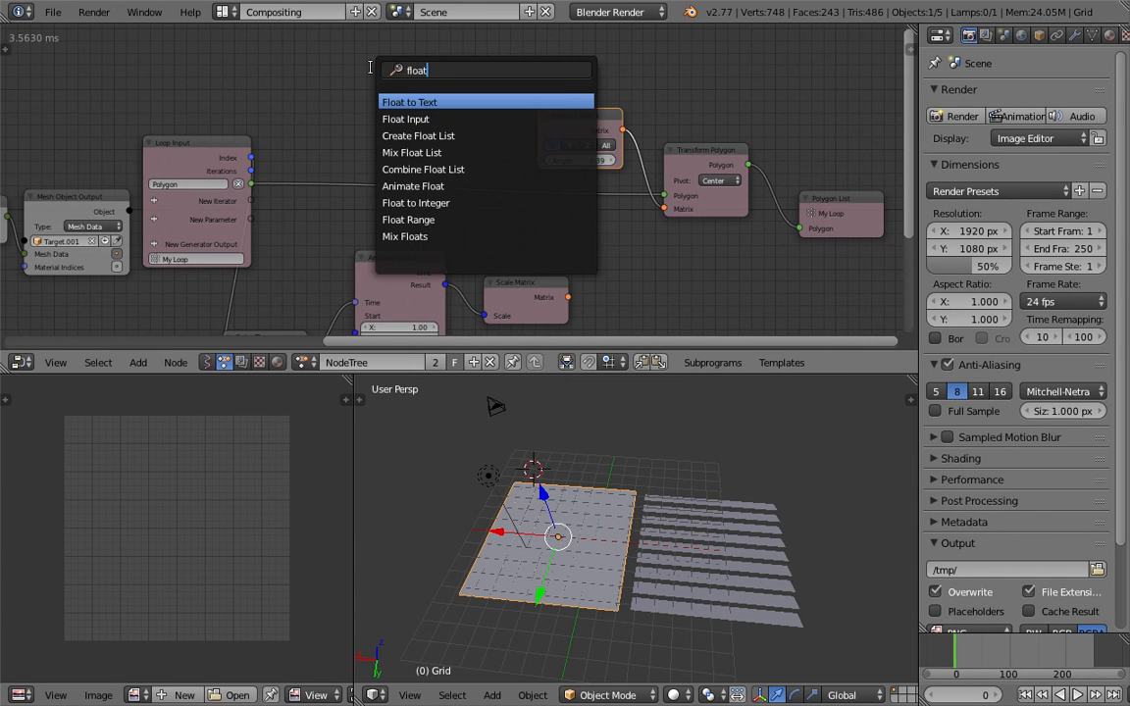
{"action": "key", "text": "BackSpace"}
{"action": "key", "text": "BackSpace"}
{"action": "key", "text": "BackSpace"}
{"action": "key", "text": "BackSpace"}
{"action": "key", "text": "BackSpace"}
{"action": "type", "text": "animate "}
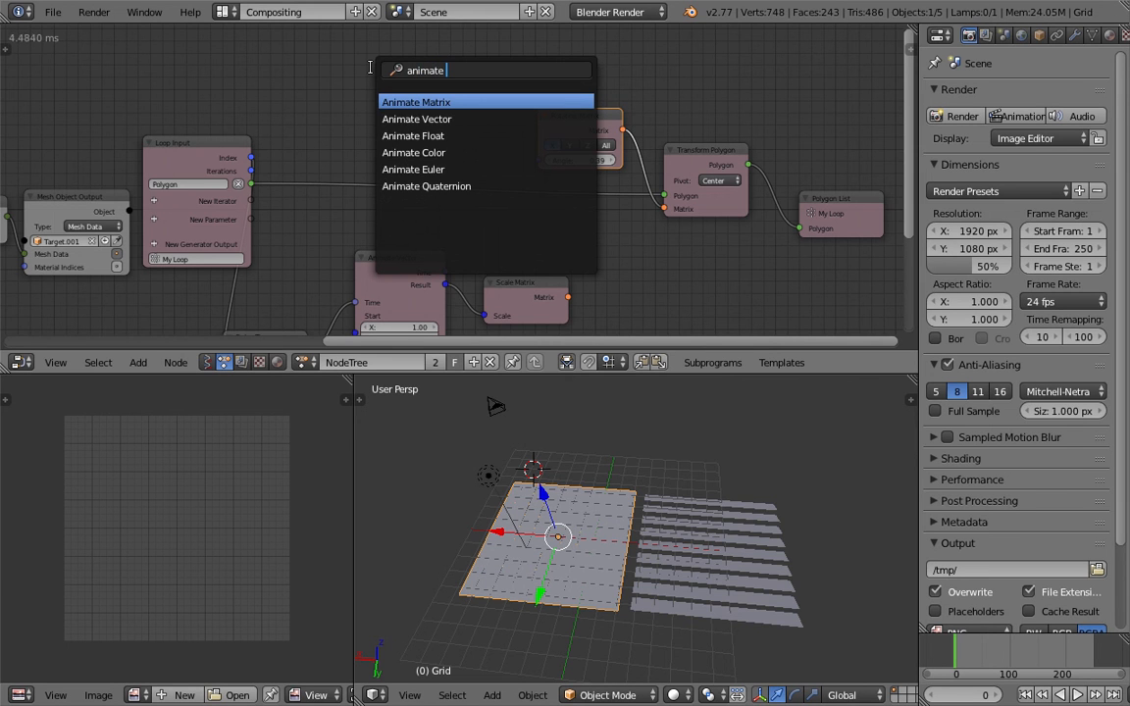
{"action": "type", "text": "f"}
{"action": "key", "text": "Return"}
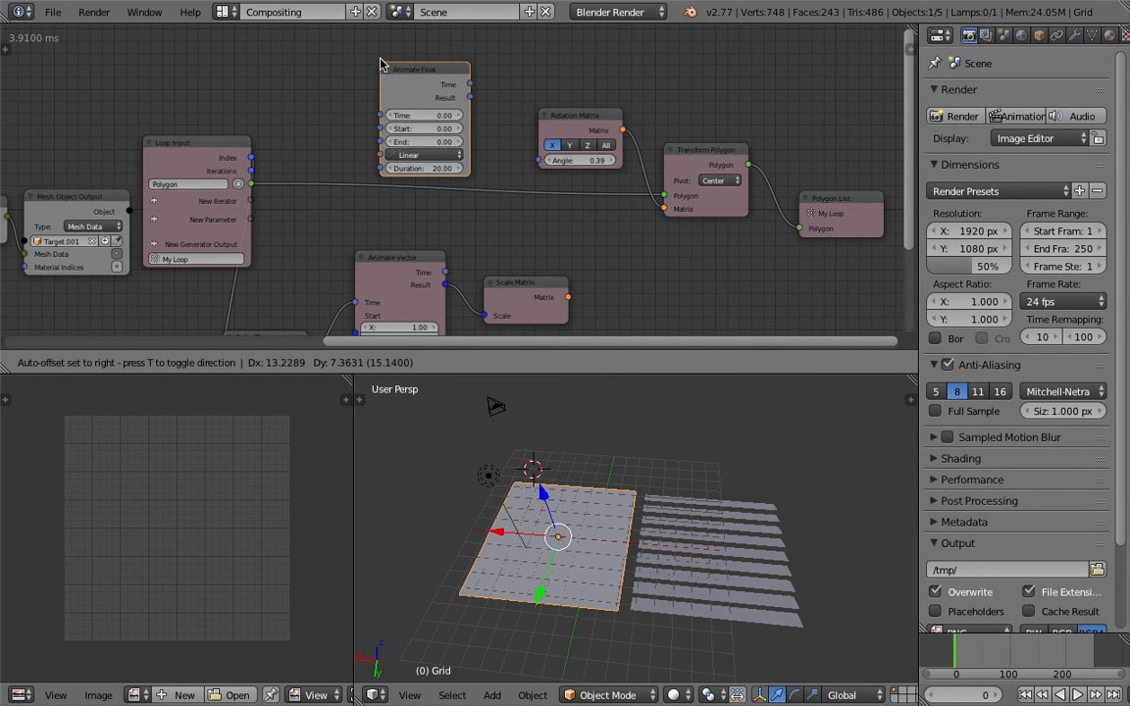
{"action": "left_click", "coordinate": [382, 63]}
- Connect Animate Float's Result to the Rotation Matrix's Angle and move Animate Float farther away from it
{"action": "scroll", "coordinate": [383, 55], "scroll_direction": "up", "scroll_amount": 1}
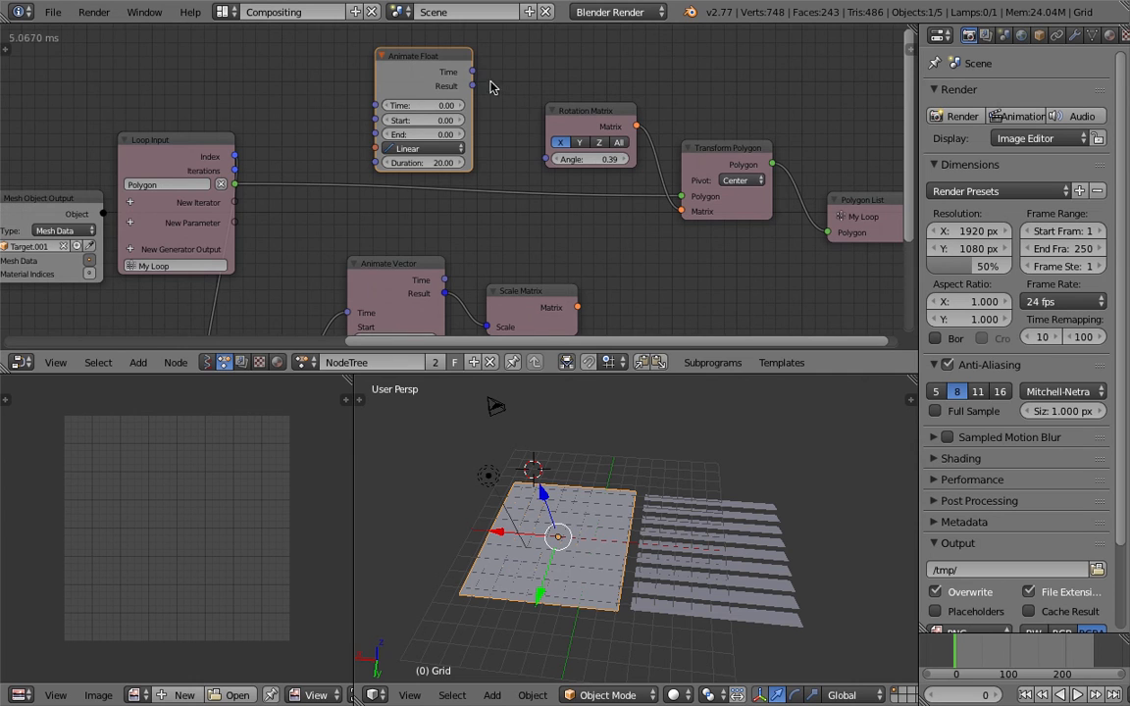
{"action": "left_click_drag", "start_coordinate": [474, 86], "coordinate": [535, 155]}
{"action": "left_click_drag", "start_coordinate": [425, 60], "coordinate": [378, 62]}
{"action": "middle_click_drag", "start_coordinate": [528, 177], "coordinate": [537, 219]}
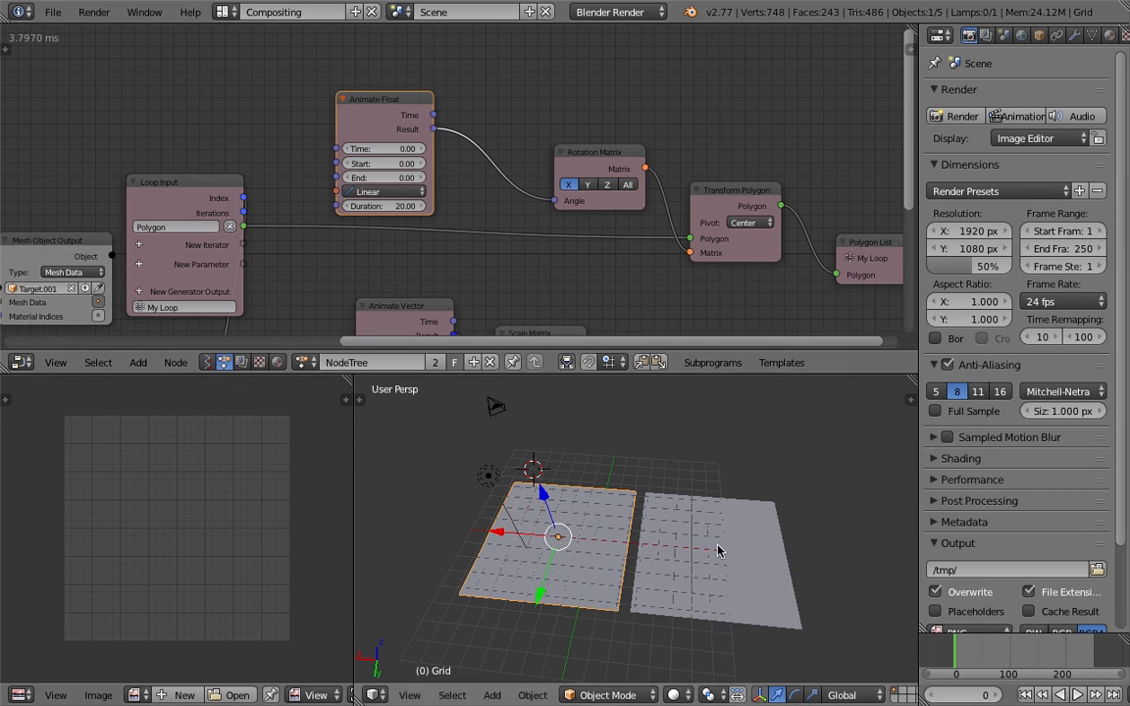
- Insert a Degree to Radian Convert Angle node between Animate Float and Rotation Matrix, and move Animate Float slightly away
{"action": "key", "text": "shift+a"}
{"action": "left_click", "coordinate": [517, 116]}
{"action": "type", "text": "radian"}
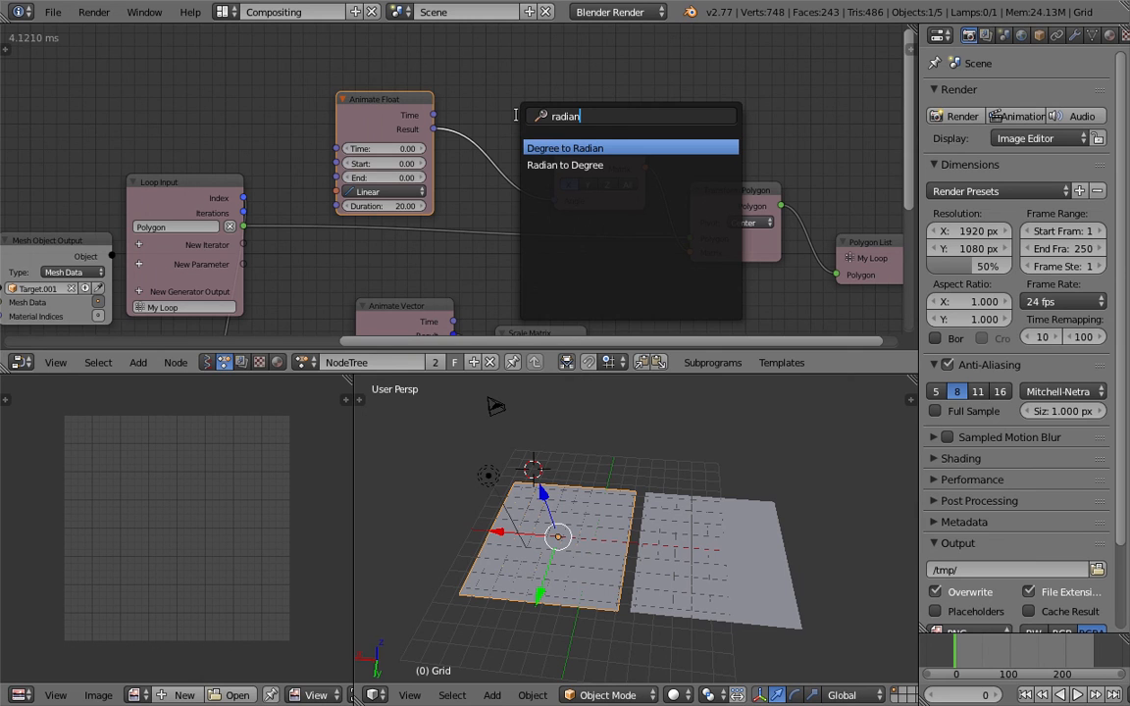
{"action": "key", "text": "Return"}
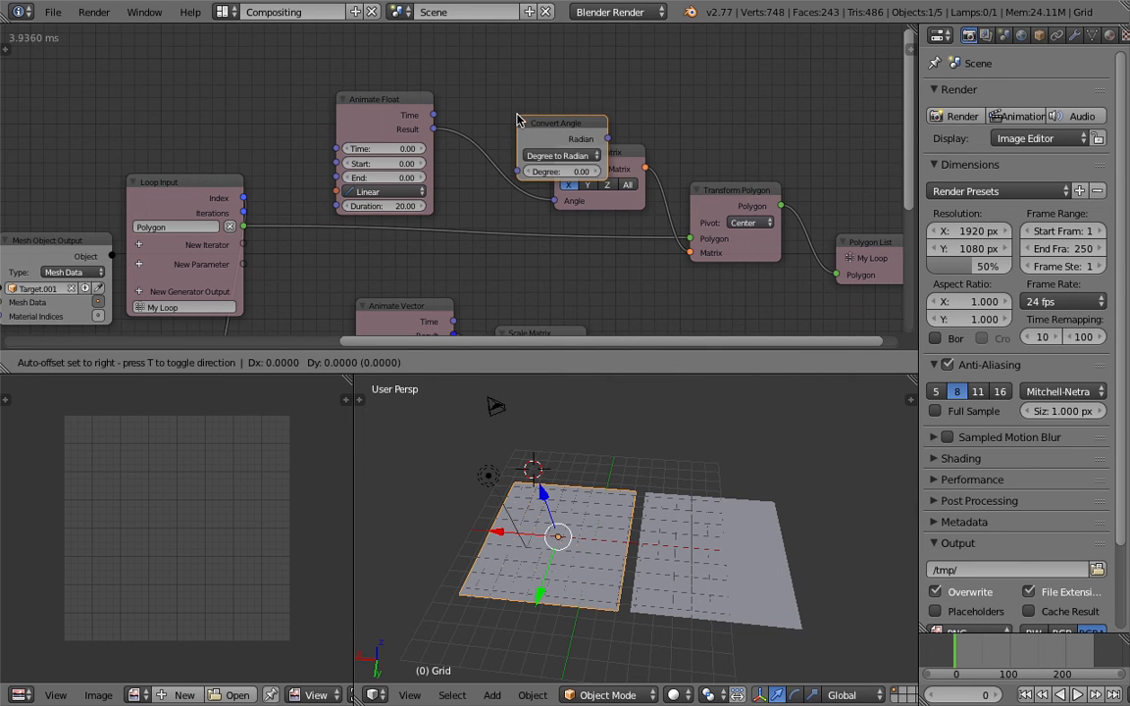
{"action": "left_click", "coordinate": [484, 134]}
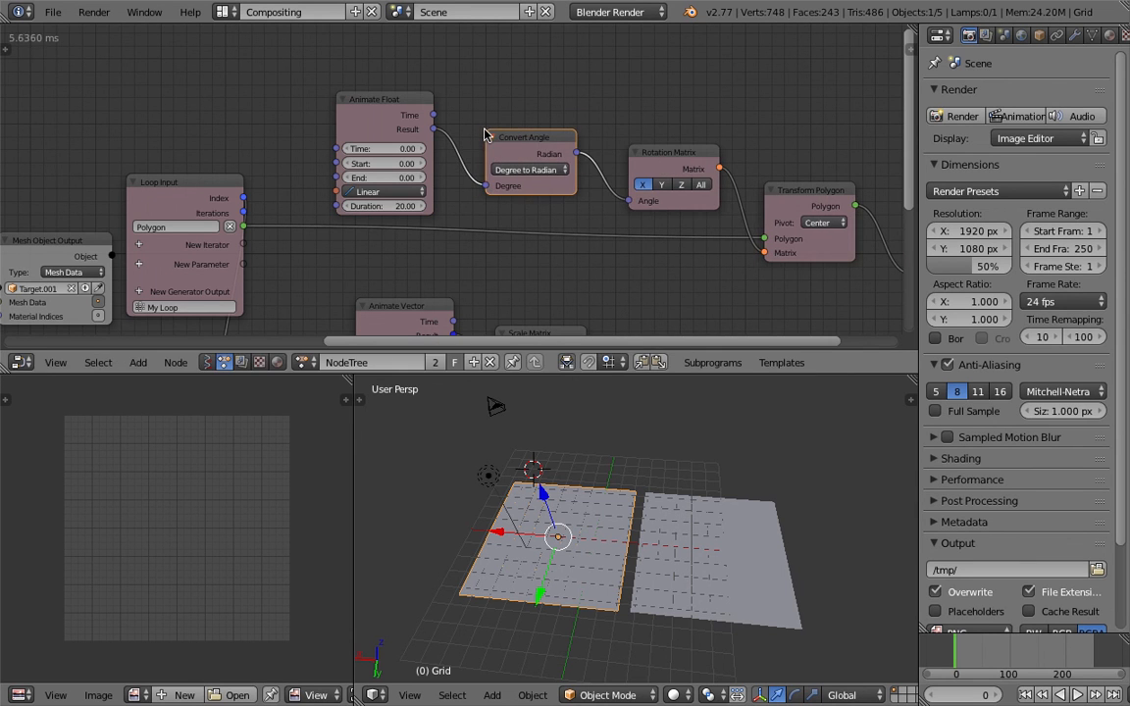
{"action": "left_click_drag", "start_coordinate": [390, 105], "coordinate": [400, 95]}
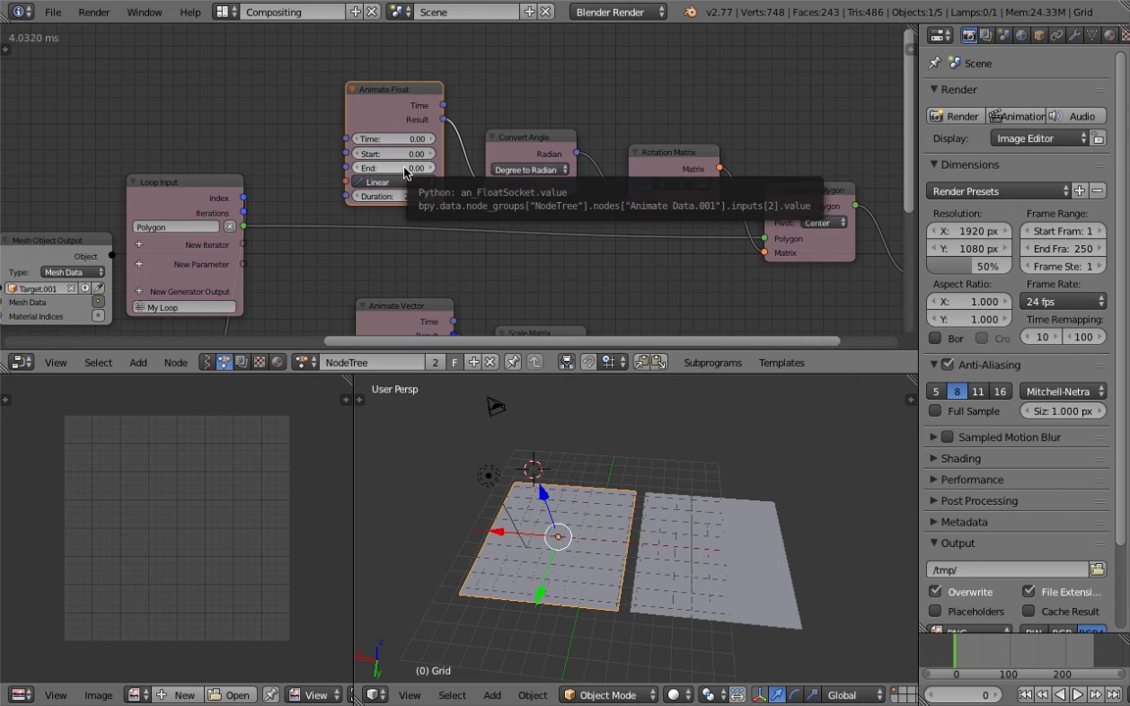
- Set Animate Float's End value, trying 360 and settling on 180
{"action": "left_click", "coordinate": [398, 168]}
{"action": "type", "text": "360"}
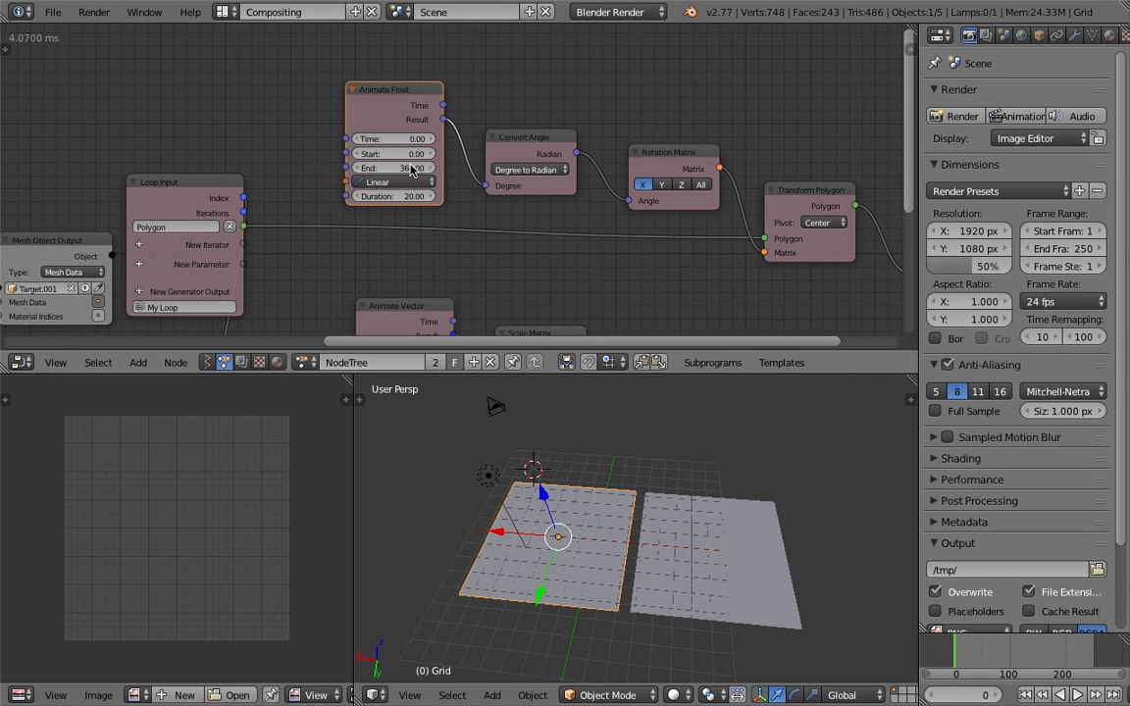
{"action": "key", "text": "Return"}
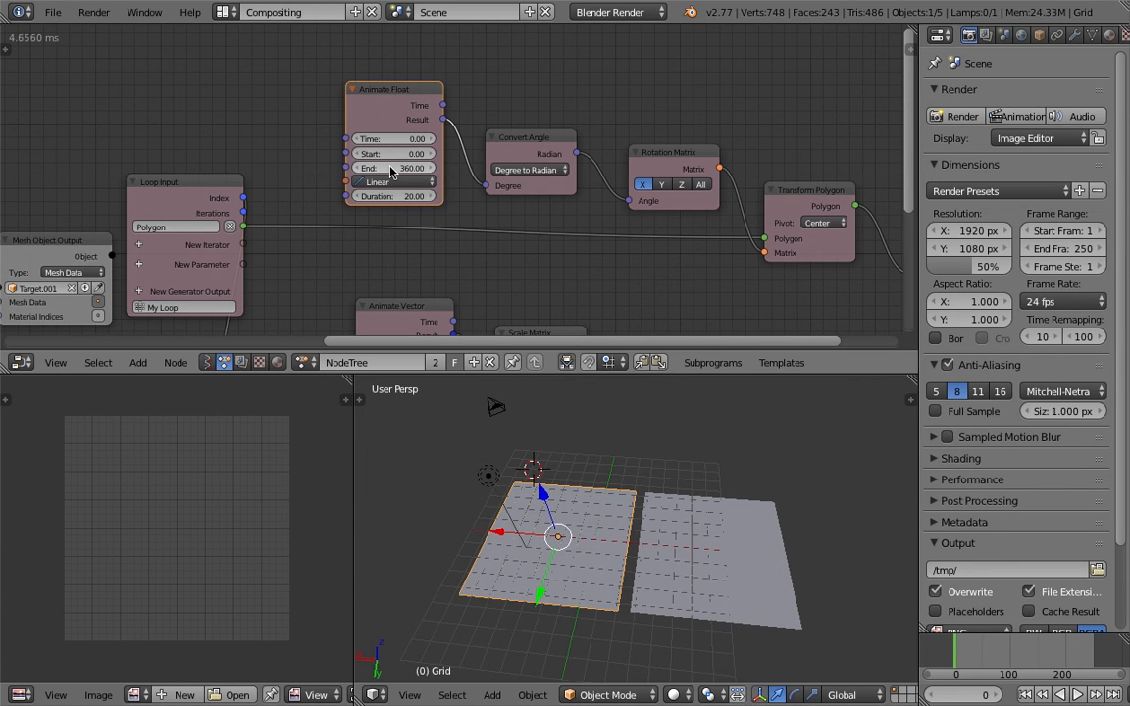
{"action": "left_click", "coordinate": [391, 170]}
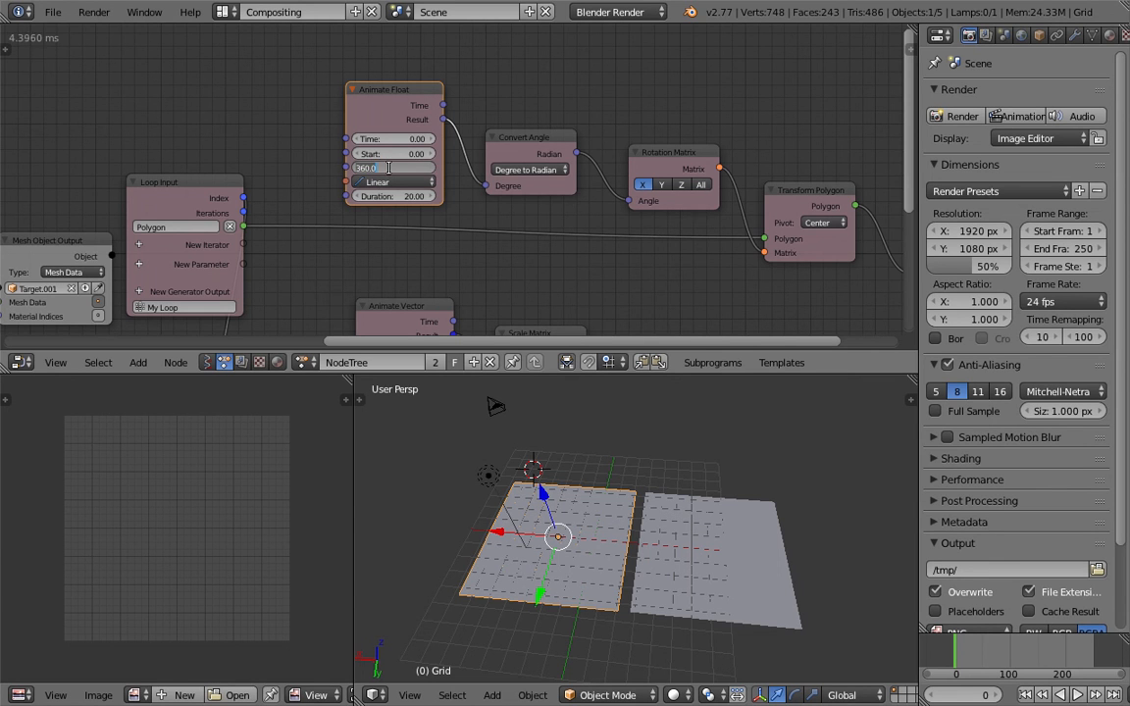
{"action": "type", "text": "180"}
{"action": "key", "text": "Return"}
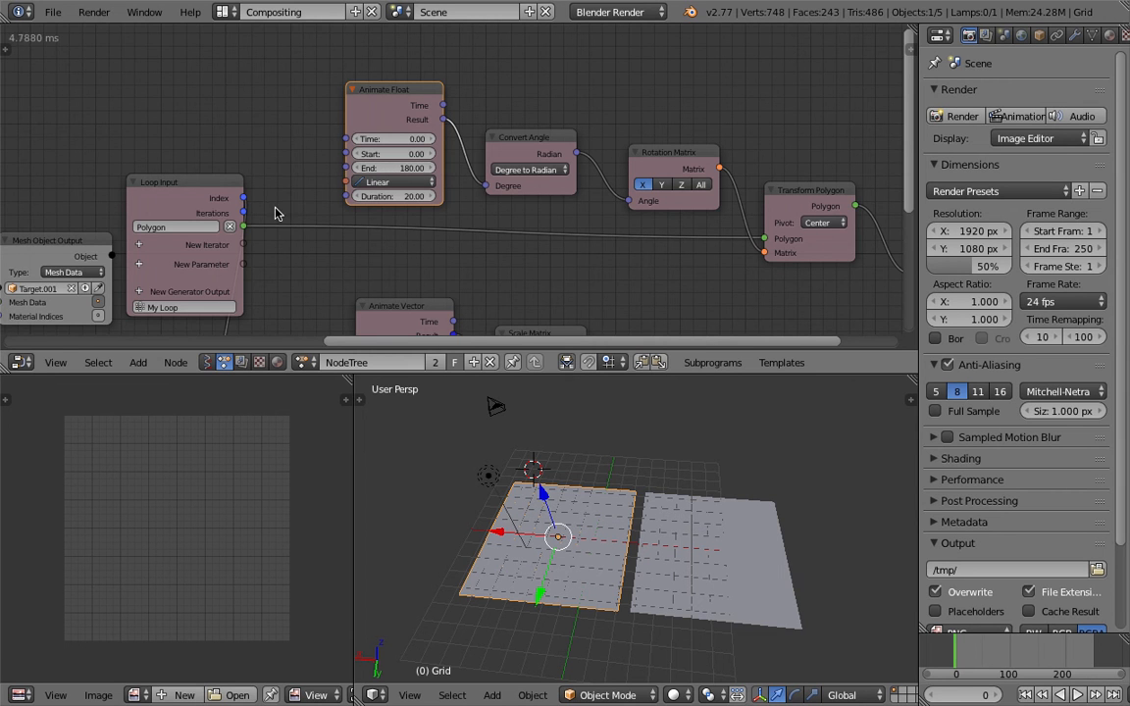
- Connect Delay Time's Time output to Animate Float's Time input
{"action": "middle_click_drag", "start_coordinate": [311, 160], "coordinate": [323, 135]}
{"action": "scroll", "coordinate": [324, 135], "scroll_direction": "down", "scroll_amount": 2}
{"action": "middle_click_drag", "start_coordinate": [326, 257], "coordinate": [320, 213]}
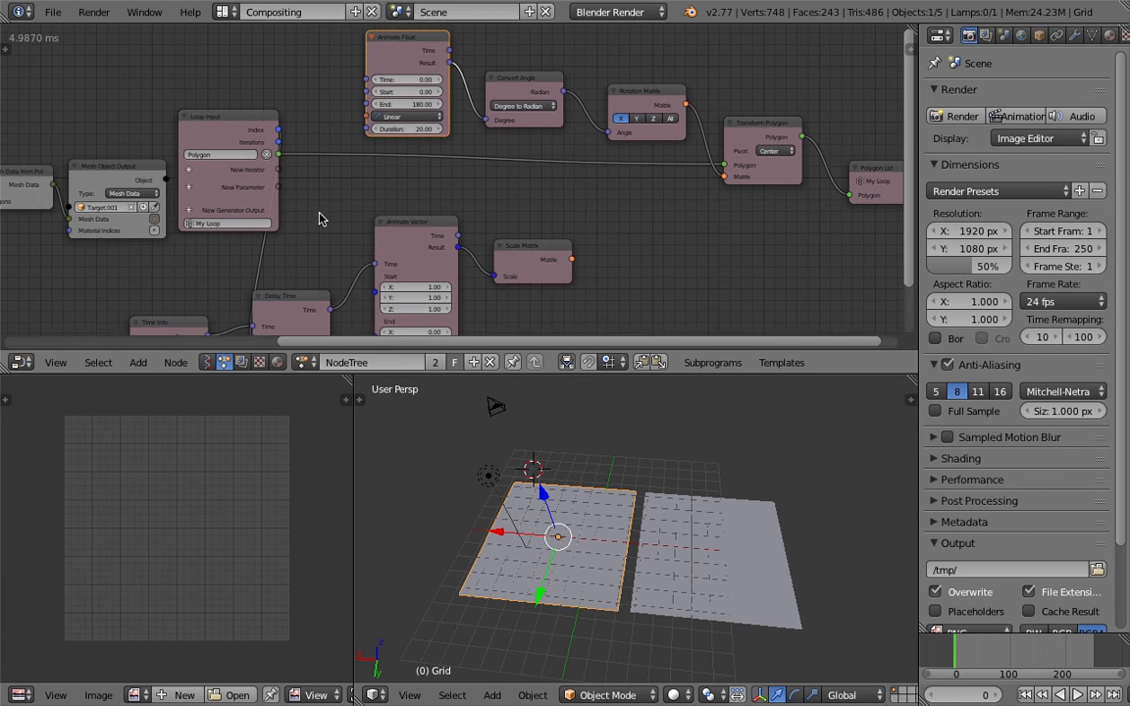
{"action": "left_click_drag", "start_coordinate": [330, 308], "coordinate": [366, 79]}
- Play the delayed polygon rotation, return to the start and replay it from another angle, stopping around frame 36
{"action": "key", "text": "alt+a"}
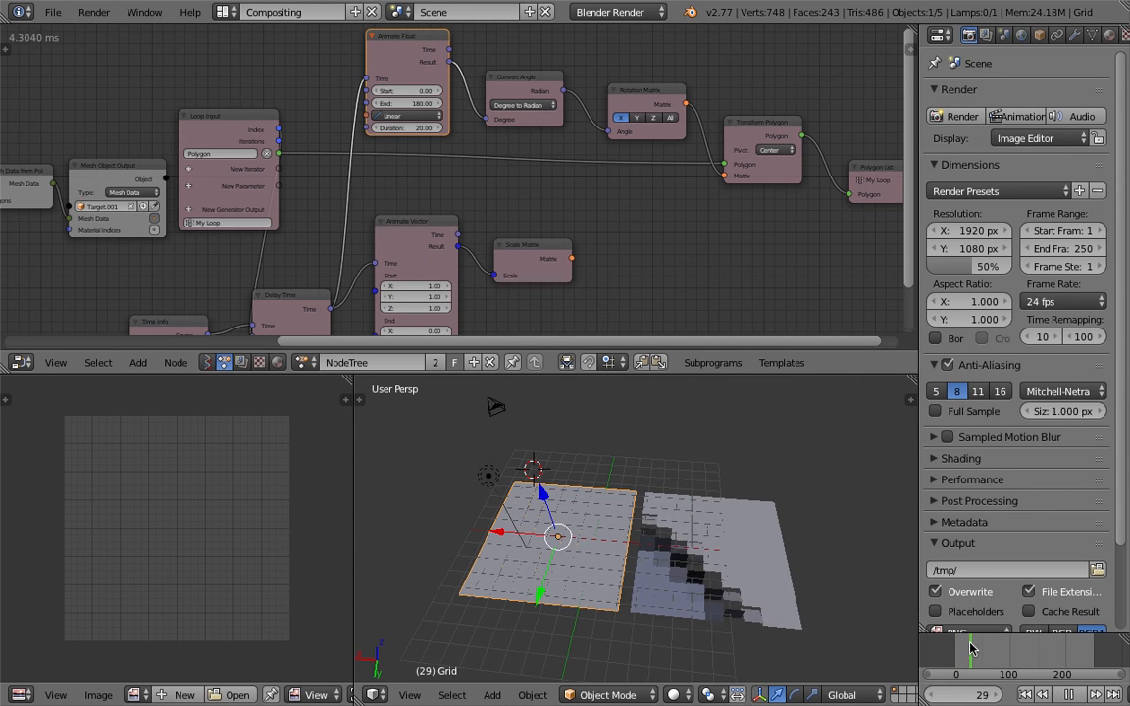
{"action": "key", "text": "Escape"}
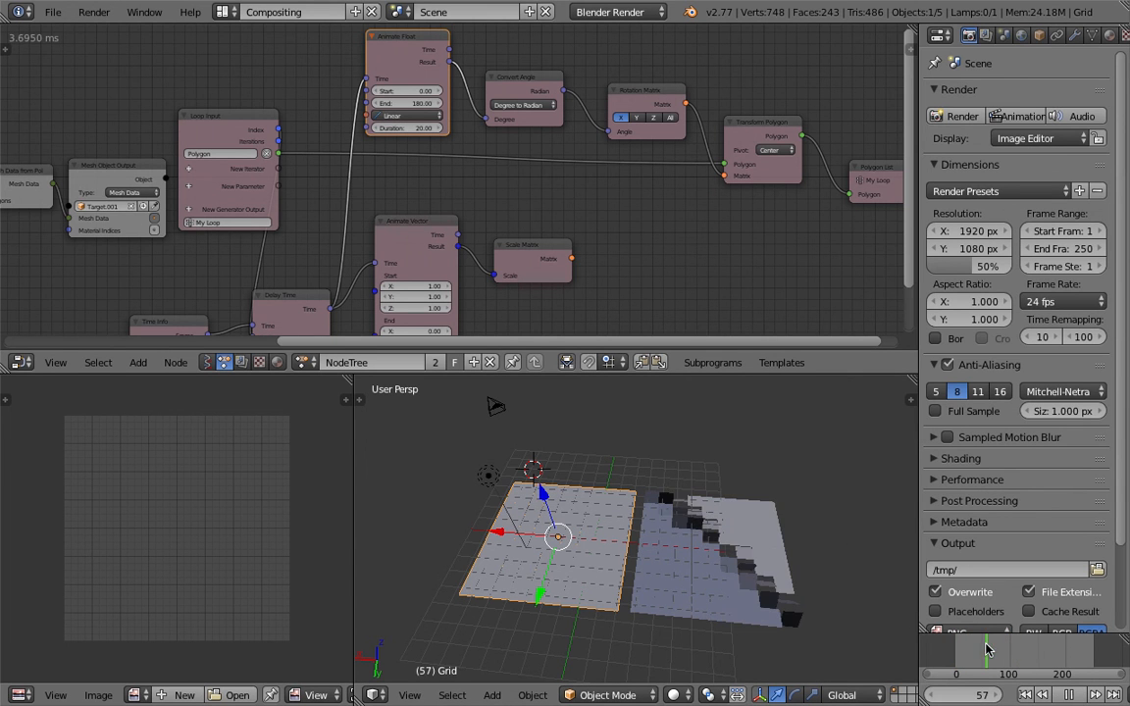
{"action": "middle_click_drag", "start_coordinate": [754, 569], "coordinate": [694, 537]}
{"action": "key", "text": "shift+Left"}
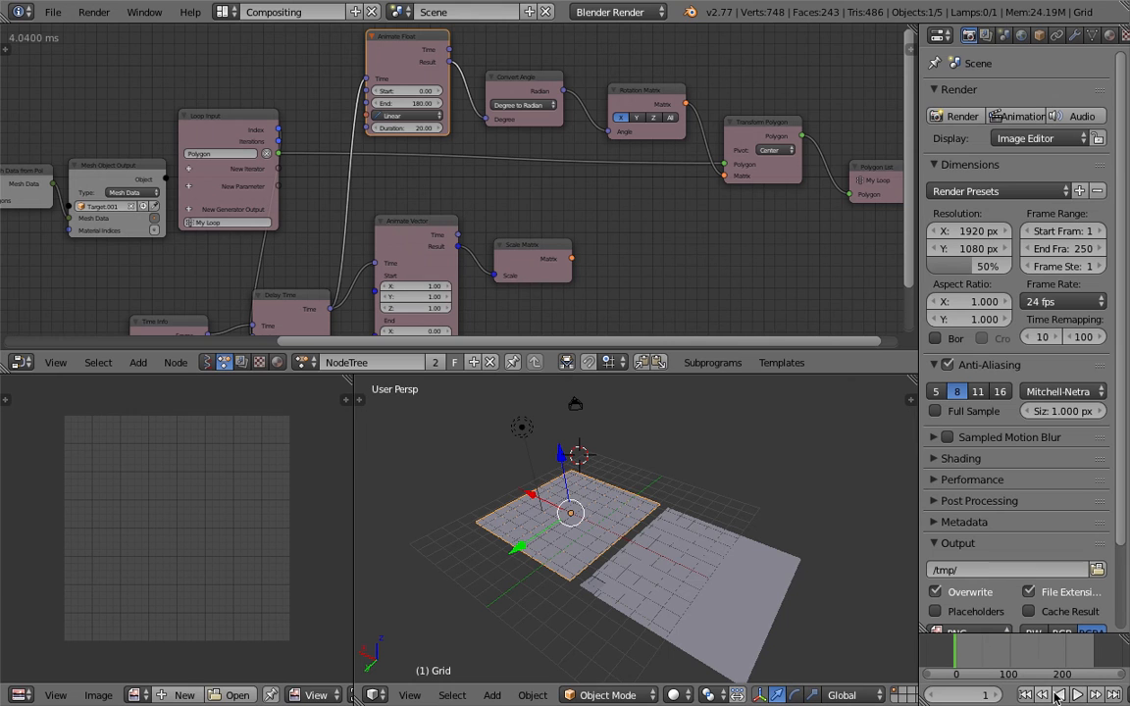
{"action": "left_click", "coordinate": [1078, 694]}
{"action": "middle_click_drag", "start_coordinate": [719, 552], "coordinate": [667, 530]}
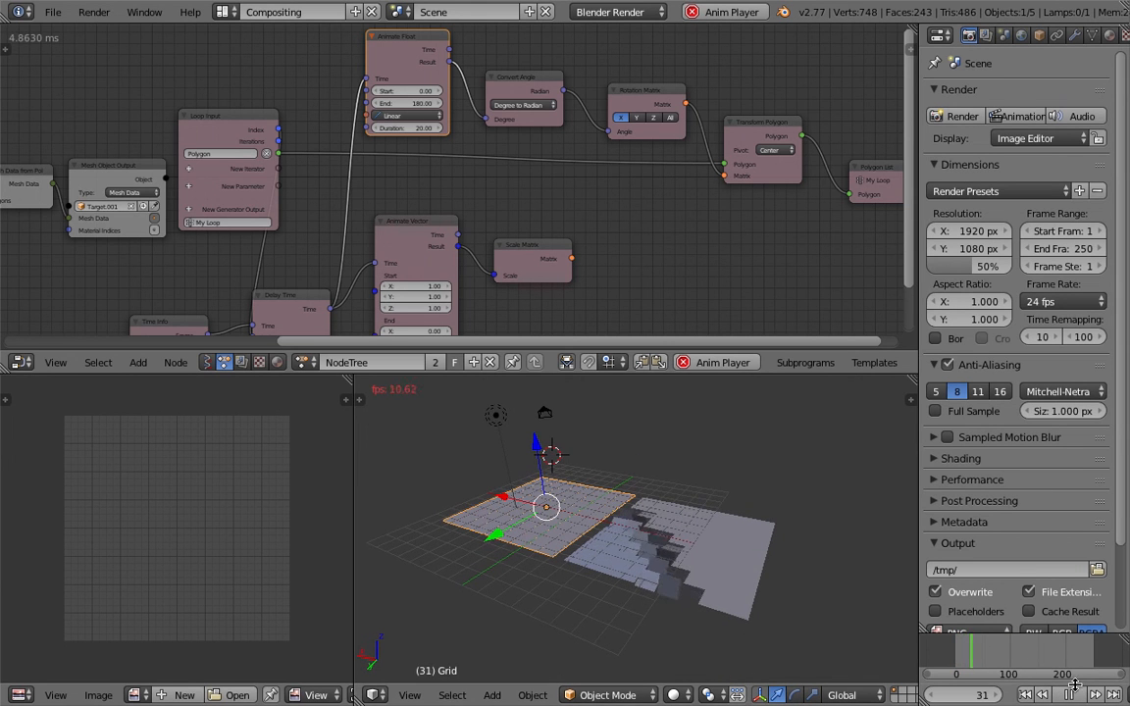
{"action": "left_click", "coordinate": [1073, 695]}
- Add a Solidify modifier to the Target.001 mesh and widen the properties area to read its settings
{"action": "right_click", "coordinate": [667, 493]}
{"action": "middle_click_drag", "start_coordinate": [667, 493], "coordinate": [701, 529]}
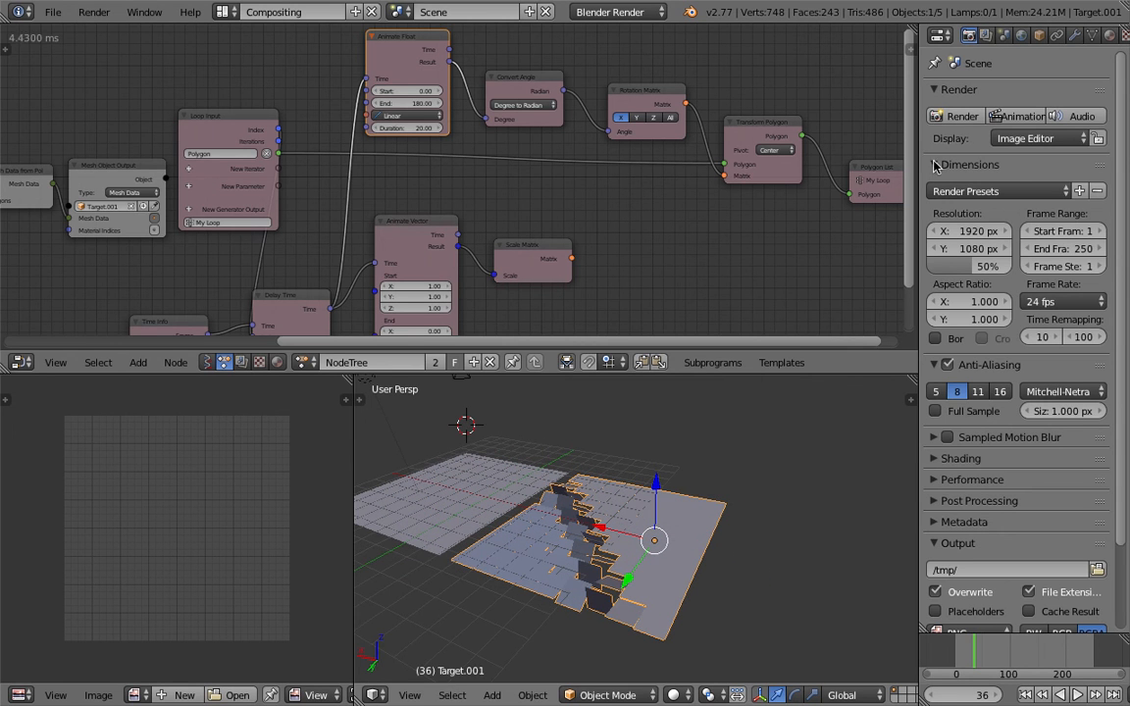
{"action": "left_click", "coordinate": [1075, 36]}
{"action": "left_click", "coordinate": [997, 96]}
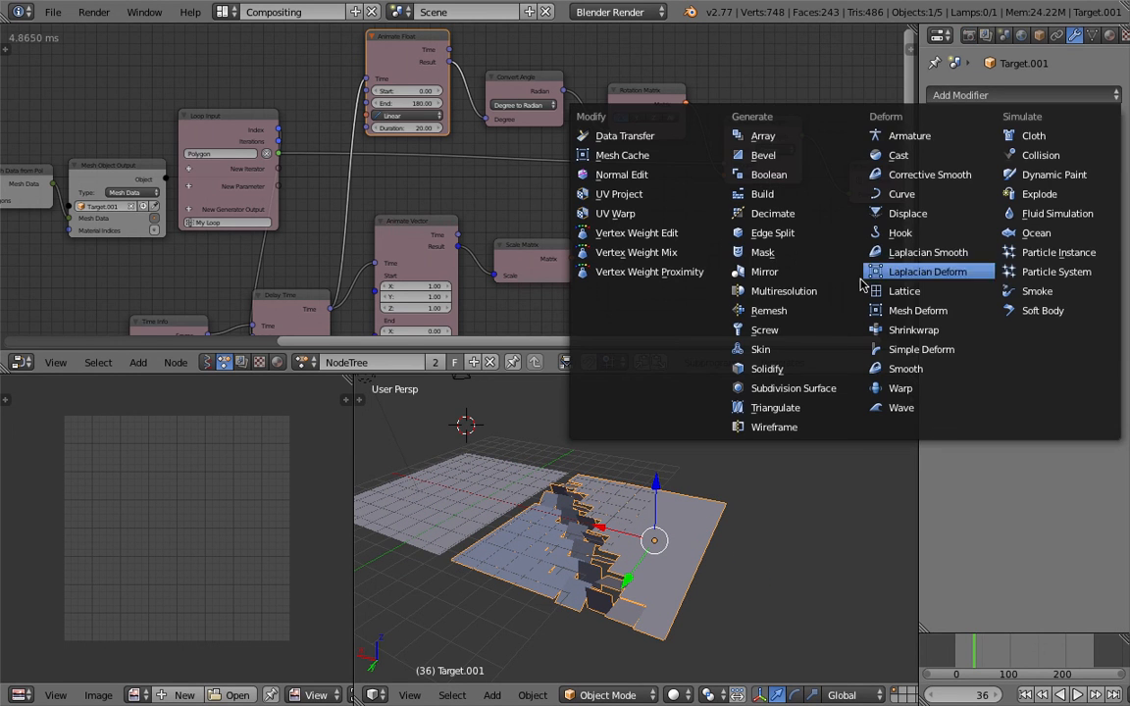
{"action": "left_click", "coordinate": [816, 370]}
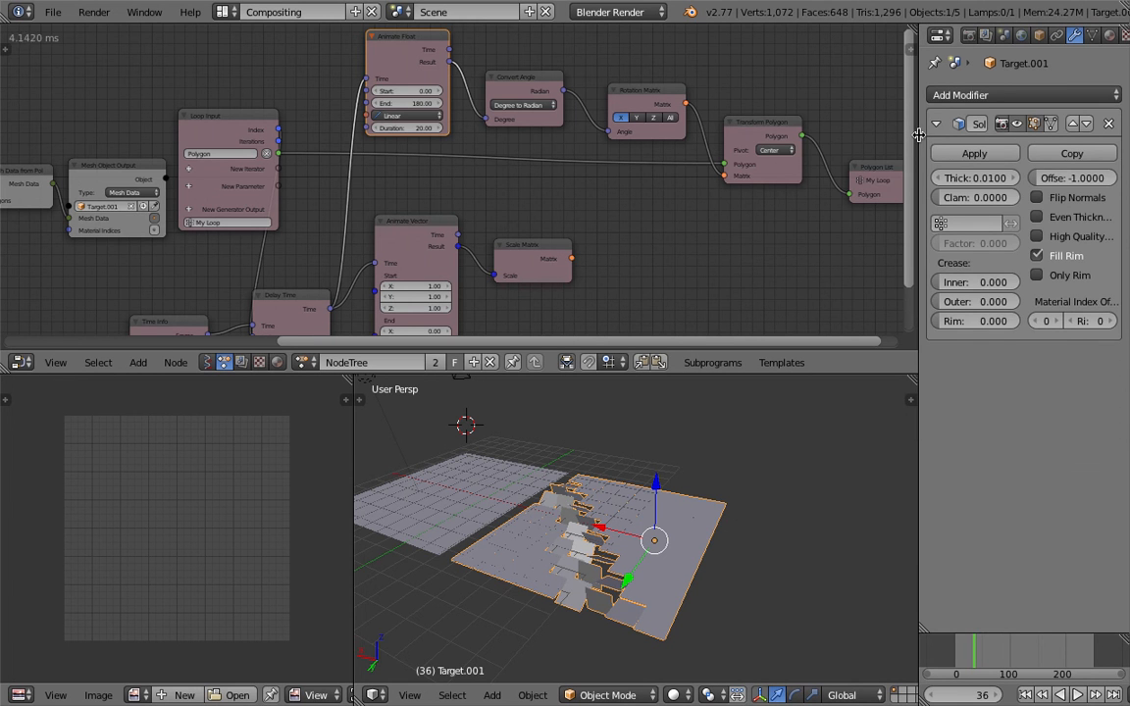
{"action": "left_click_drag", "start_coordinate": [919, 136], "coordinate": [850, 136]}
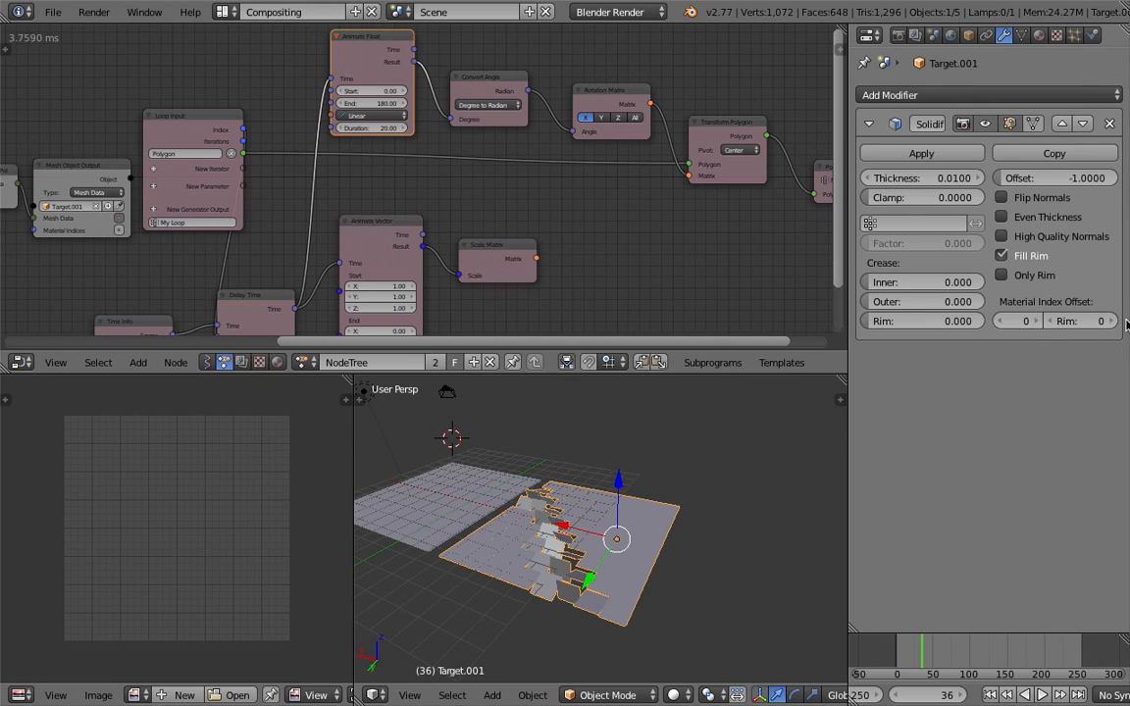
- Set Solidify's Material Index Offset to 1 and its Rim offset to 2
{"action": "left_click", "coordinate": [1037, 321]}
{"action": "left_click", "coordinate": [1107, 322]}
{"action": "left_click", "coordinate": [1107, 322]}
{"action": "middle_click_drag", "start_coordinate": [610, 518], "coordinate": [651, 481]}
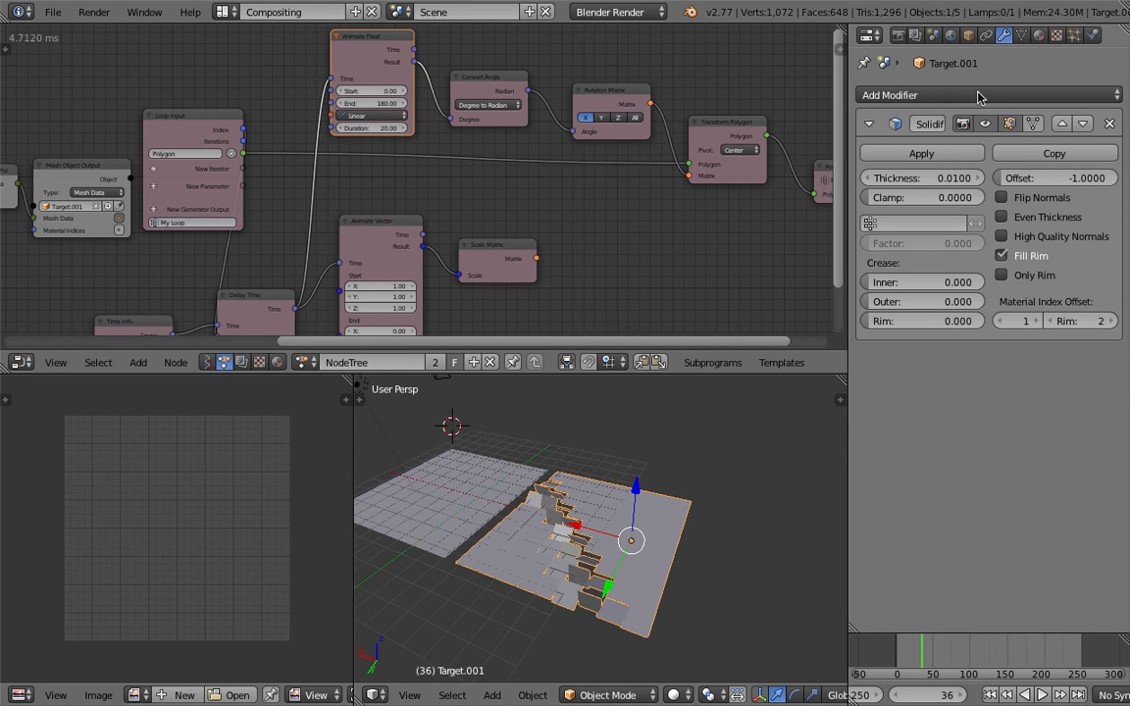
- Create a new material on Target.001 and make its diffuse color red
{"action": "left_click", "coordinate": [1039, 35]}
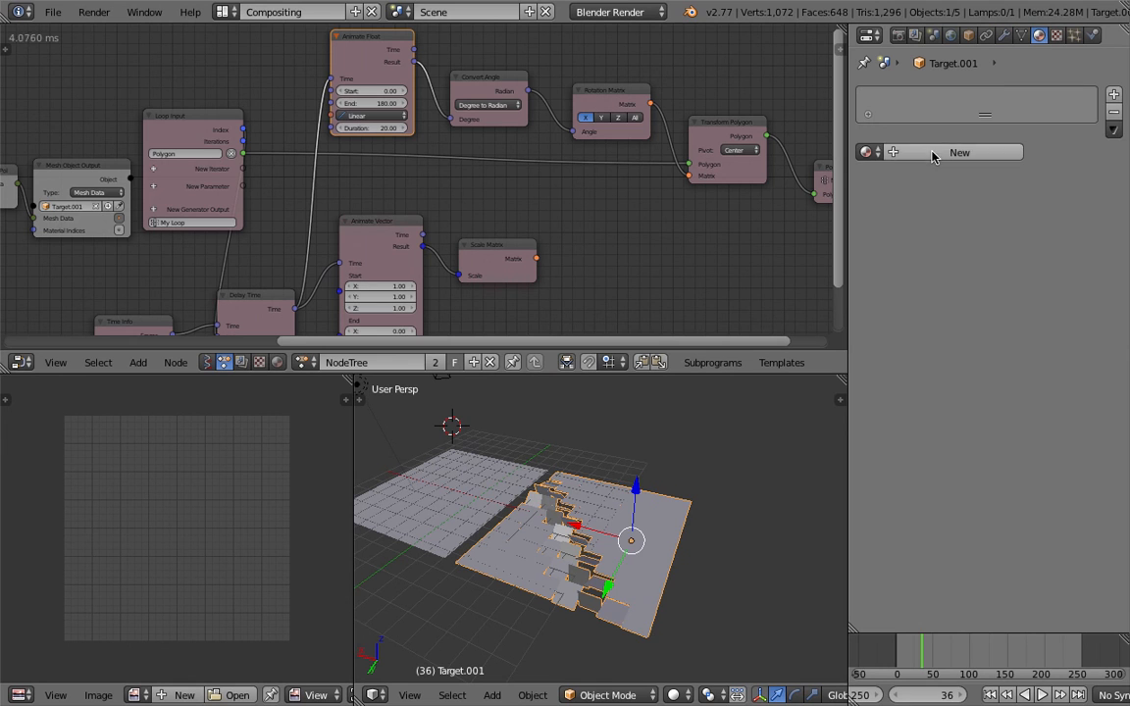
{"action": "left_click", "coordinate": [932, 153]}
{"action": "left_click", "coordinate": [902, 369]}
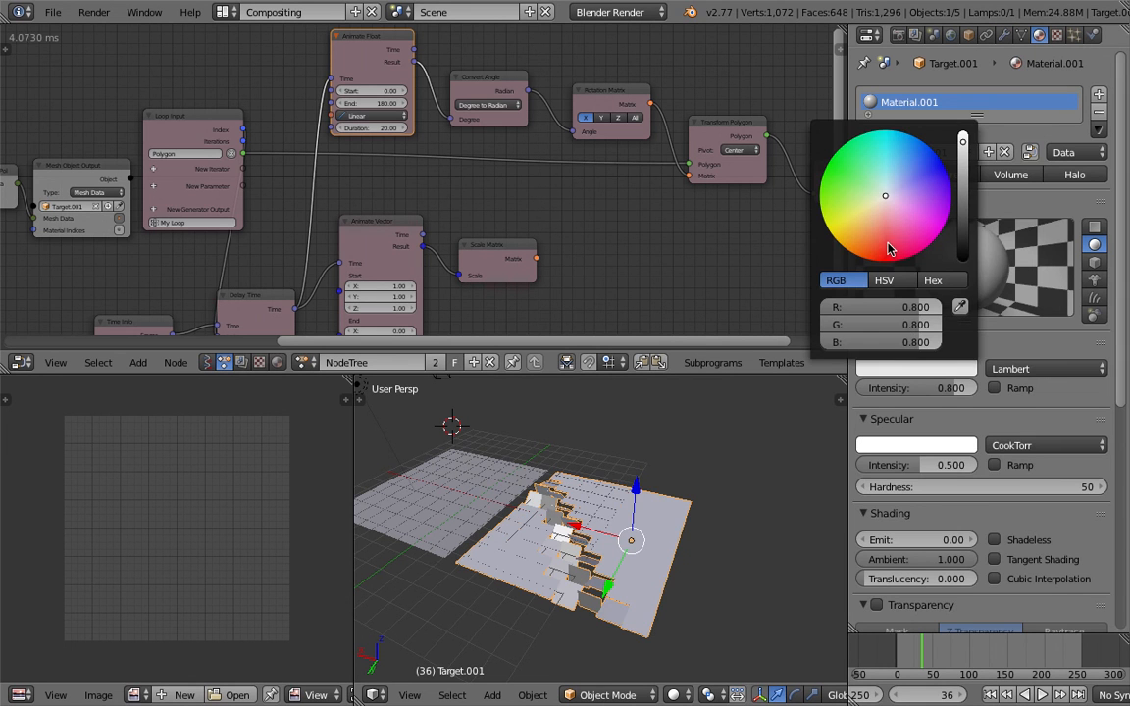
{"action": "left_click_drag", "start_coordinate": [886, 253], "coordinate": [878, 262]}
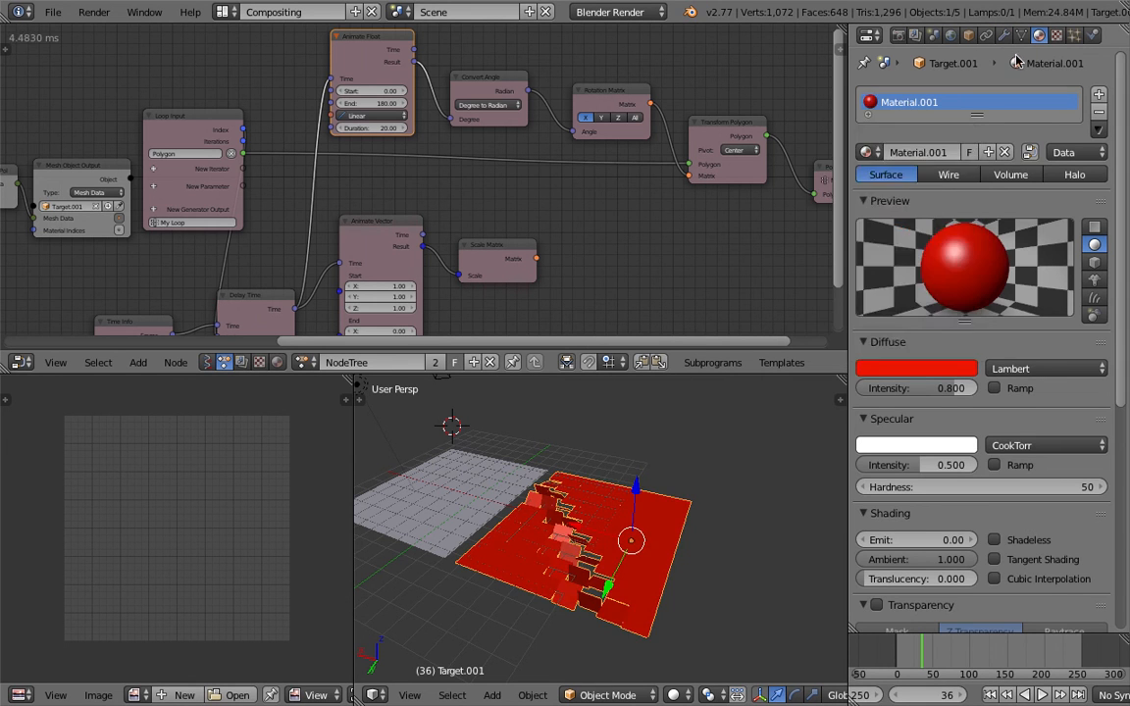
- Add a second material slot to Target.001 with a new material and make its diffuse color yellow
{"action": "left_click", "coordinate": [1003, 36]}
{"action": "left_click", "coordinate": [1040, 35]}
{"action": "left_click", "coordinate": [1100, 95]}
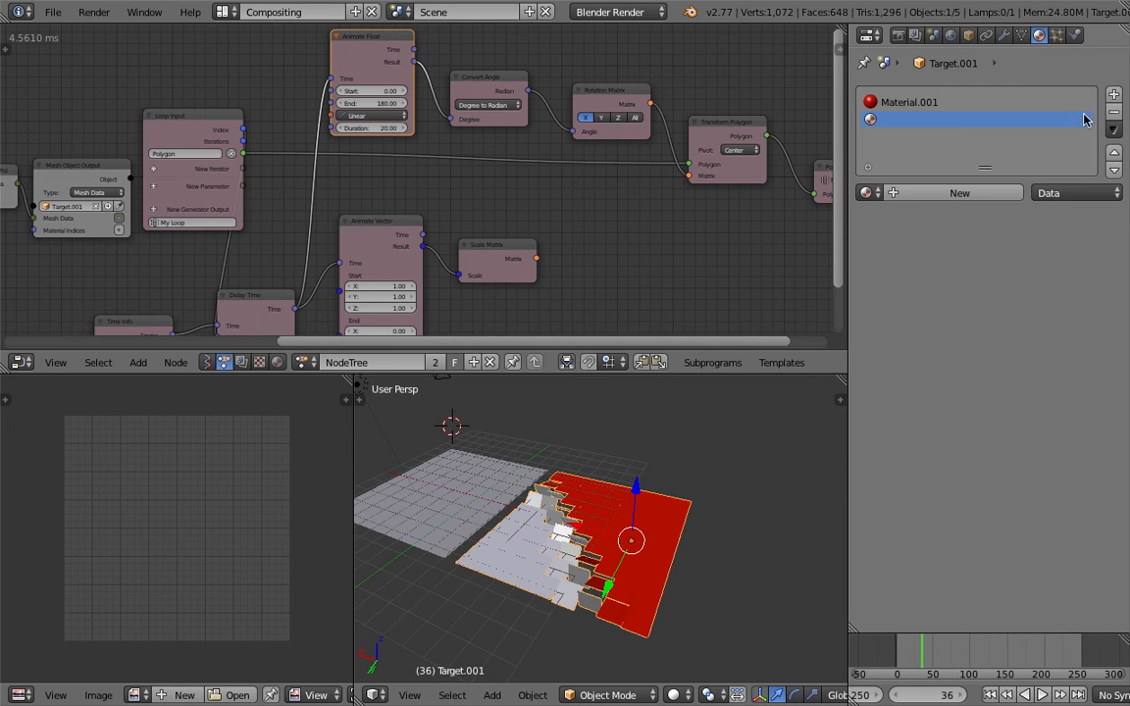
{"action": "left_click", "coordinate": [869, 192]}
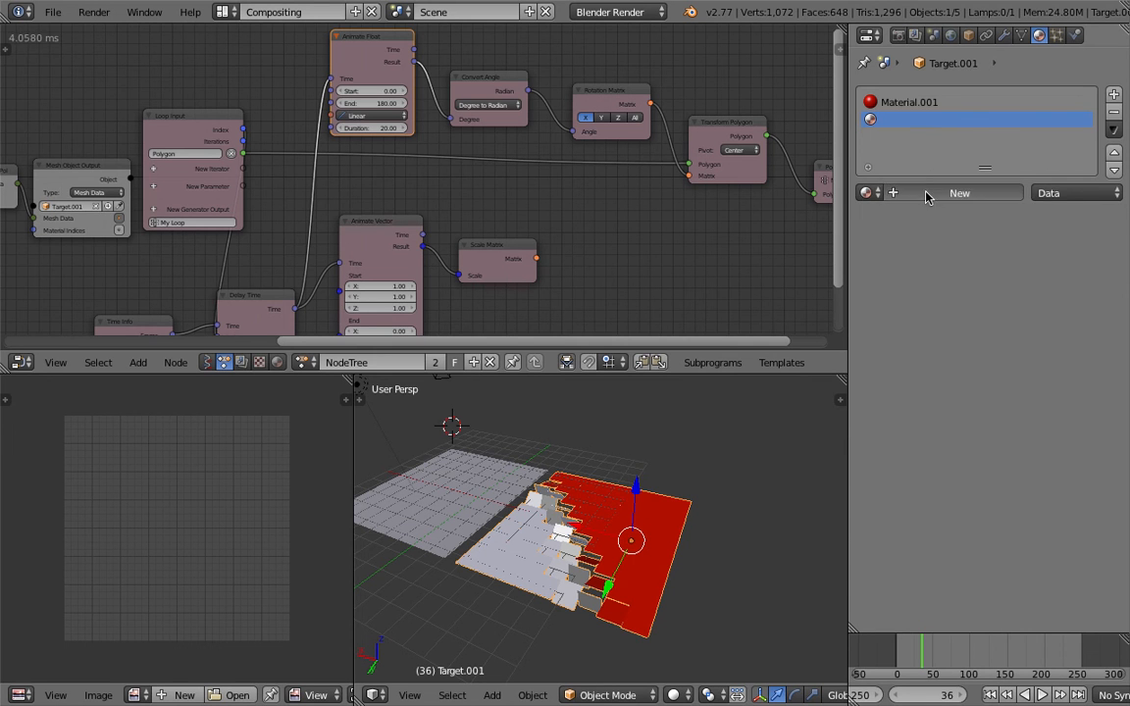
{"action": "left_click", "coordinate": [925, 192]}
{"action": "left_click", "coordinate": [937, 410]}
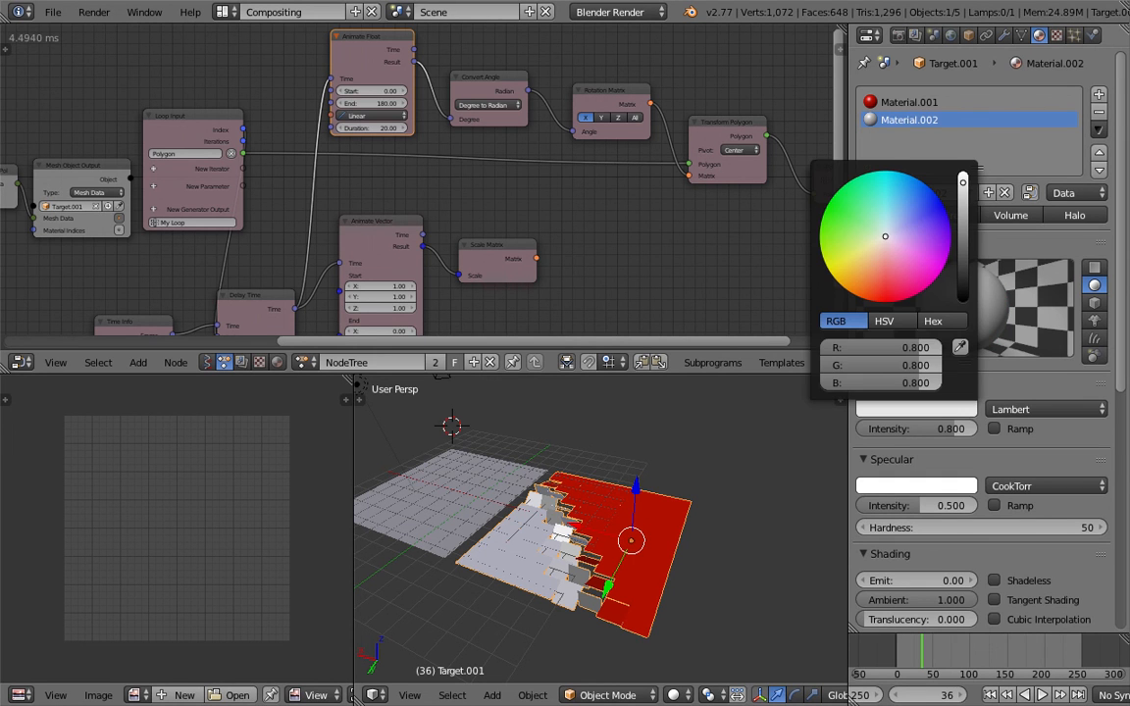
{"action": "left_click_drag", "start_coordinate": [884, 236], "coordinate": [827, 269]}
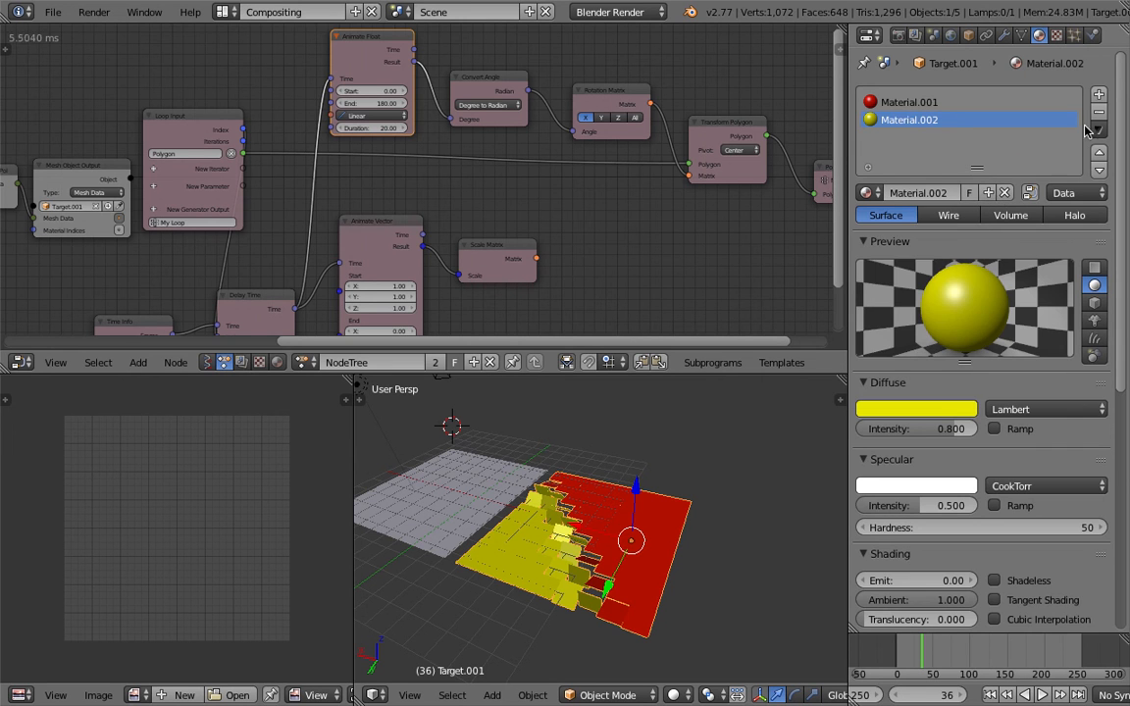
- Add a third material slot with a new material and set its diffuse color to blue, RGB 0.000, 0.057, 0.800
{"action": "left_click", "coordinate": [1100, 96]}
{"action": "left_click", "coordinate": [950, 192]}
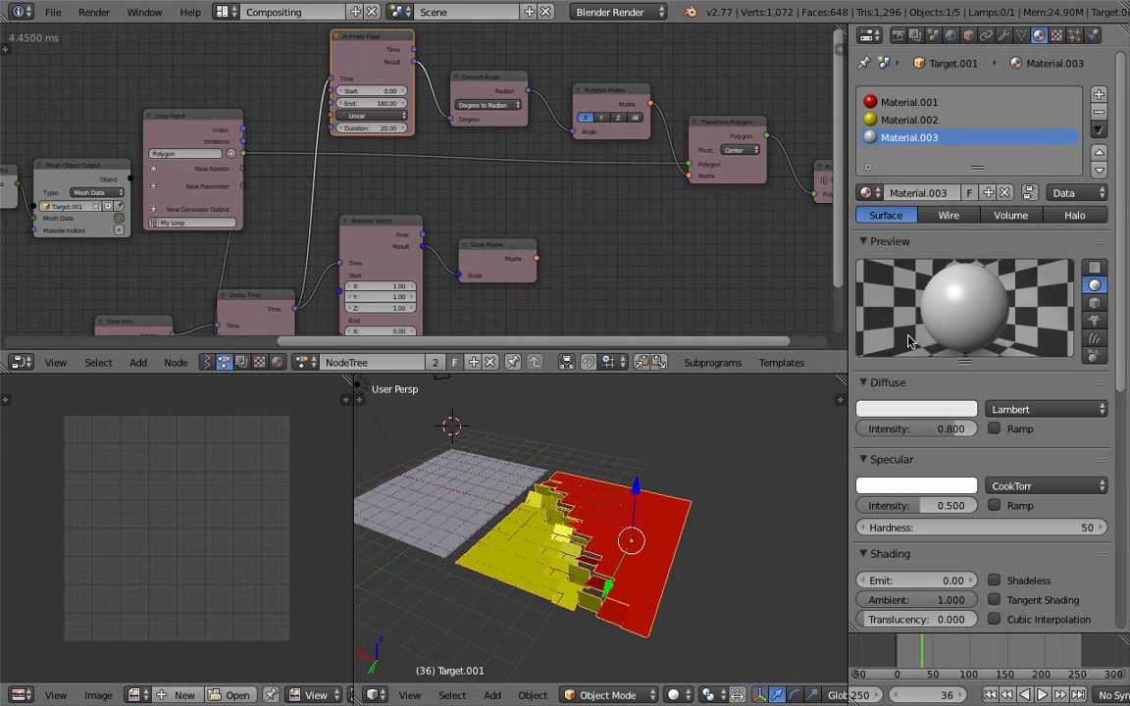
{"action": "left_click", "coordinate": [896, 410]}
{"action": "left_click_drag", "start_coordinate": [888, 274], "coordinate": [928, 190]}
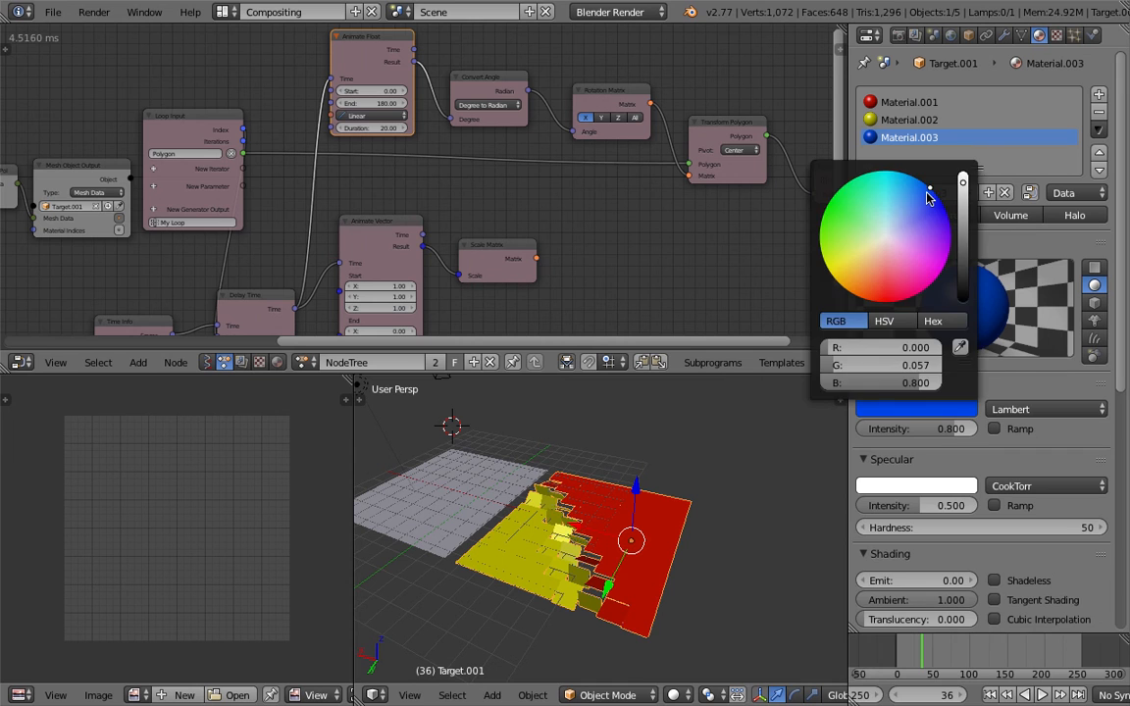
- Rewind to the start and play the animation to review the colored polygons flipping, up to about frame 50
{"action": "middle_click_drag", "start_coordinate": [625, 514], "coordinate": [635, 509]}
{"action": "left_click_drag", "start_coordinate": [923, 654], "coordinate": [897, 657]}
{"action": "key", "text": "alt+a"}
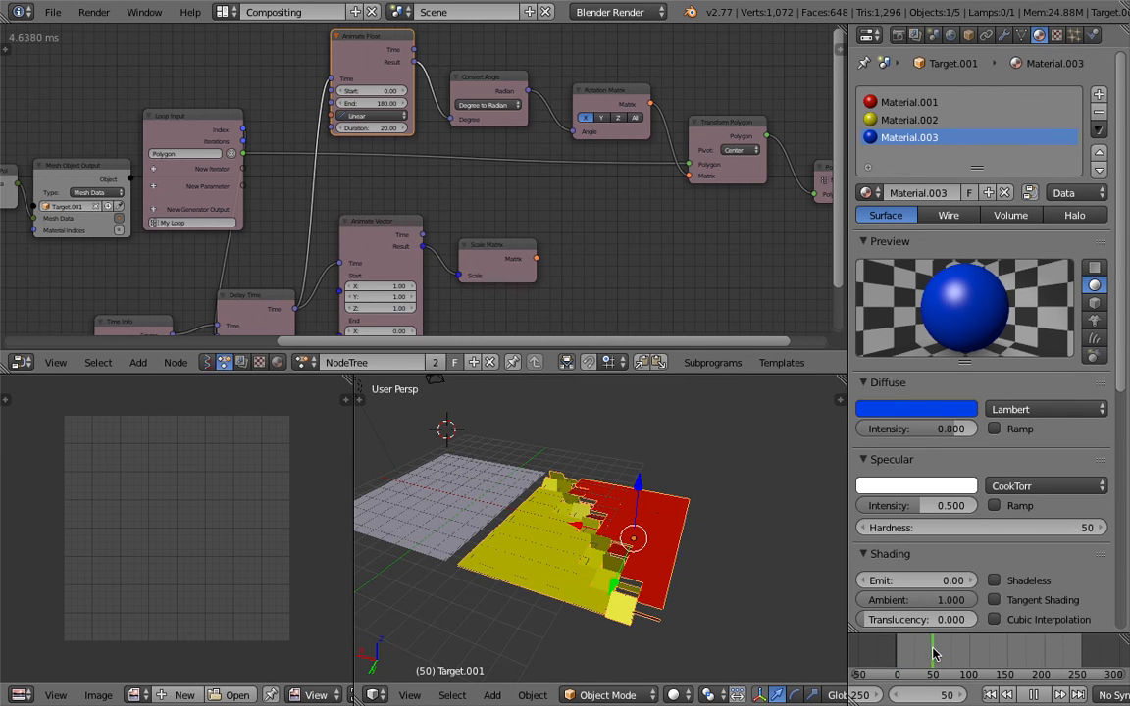
- Increase the Solidify thickness to 0.0740, deselect everything to inspect the rims, and reselect Target.001
{"action": "left_click", "coordinate": [1005, 37]}
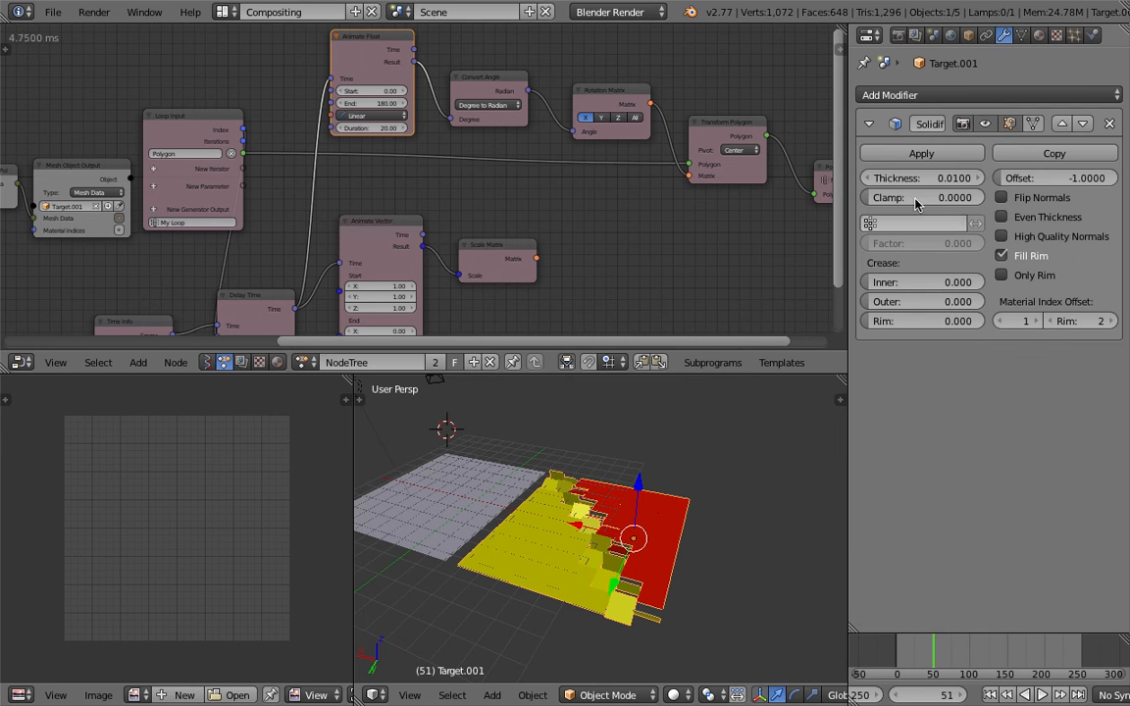
{"action": "mouse_move", "coordinate": [923, 178]}
{"action": "left_mouse_down"}
{"action": "mouse_move", "coordinate": [949, 178]}
{"action": "mouse_move", "coordinate": [932, 180]}
{"action": "left_mouse_up"}
{"action": "scroll", "coordinate": [636, 503], "scroll_direction": "up", "scroll_amount": 1}
{"action": "middle_click_drag", "start_coordinate": [635, 500], "coordinate": [624, 490]}
{"action": "key", "text": "a"}
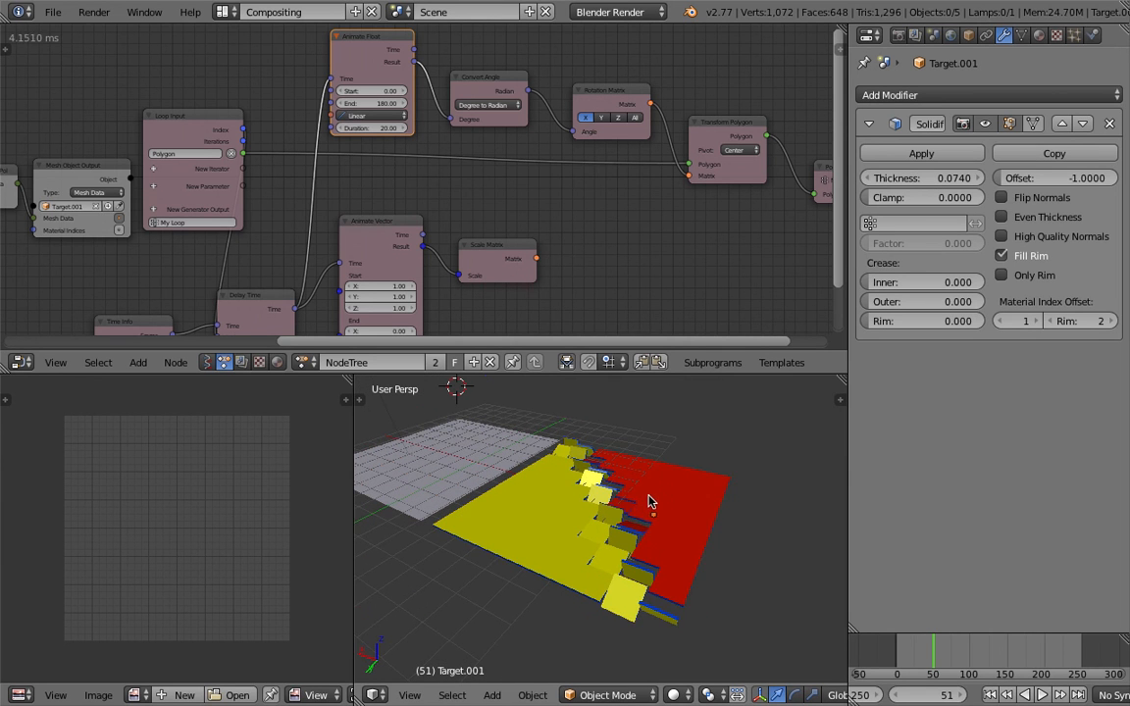
{"action": "right_click", "coordinate": [655, 508]}
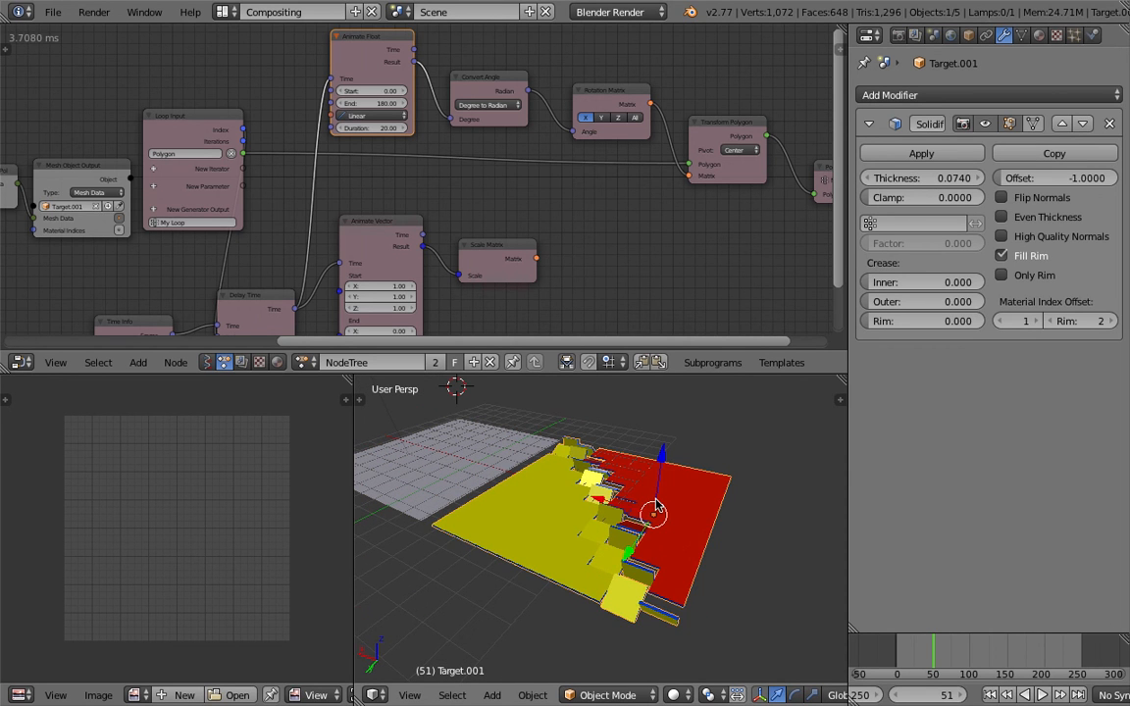
- Change the second material's diffuse color to blue, RGB 0.004, 0.000, 0.800, and select the third material, Material.003
{"action": "left_click", "coordinate": [1039, 36]}
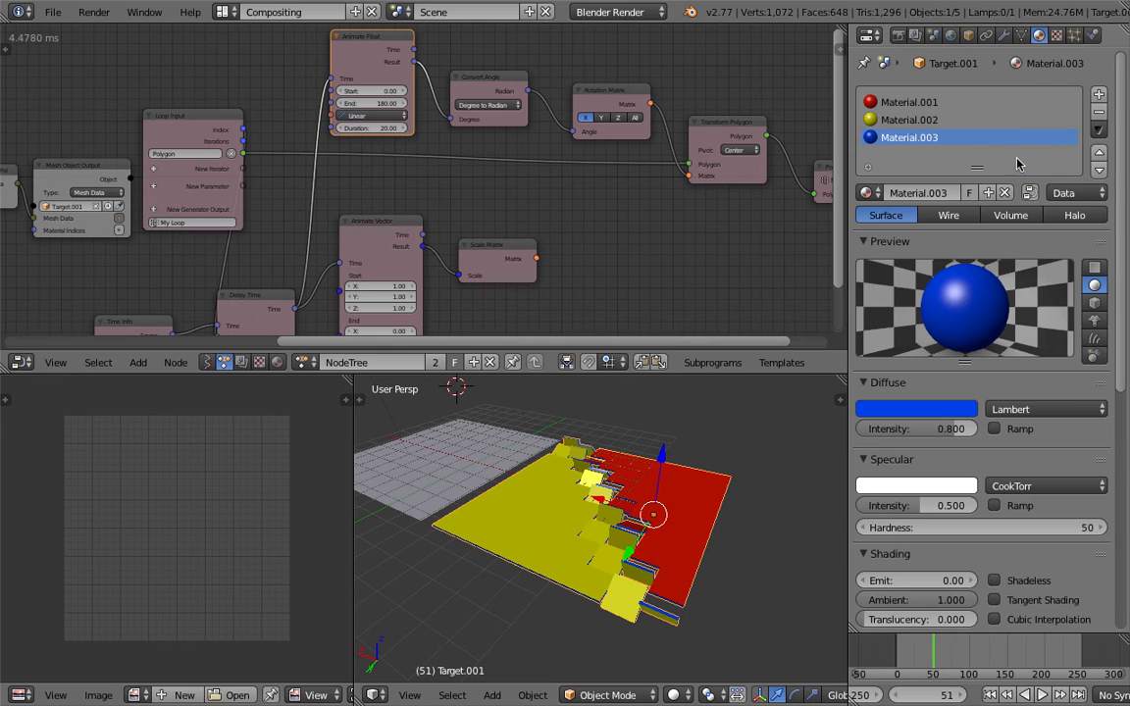
{"action": "left_click", "coordinate": [907, 120]}
{"action": "left_click", "coordinate": [909, 412]}
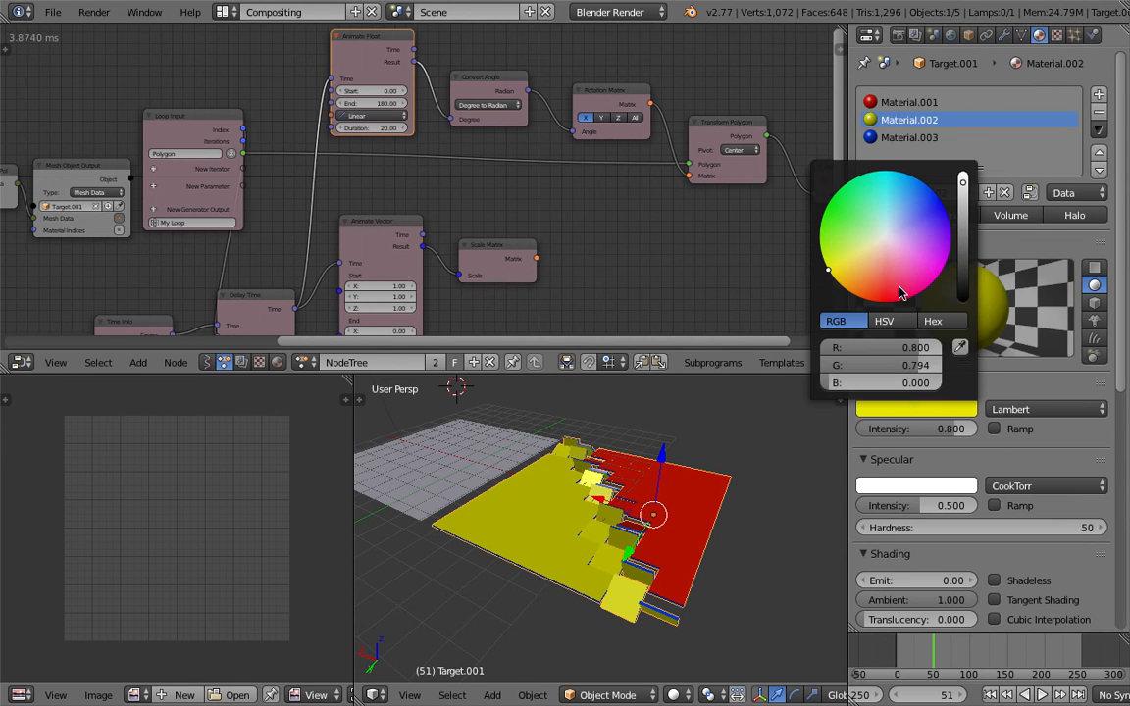
{"action": "left_click_drag", "start_coordinate": [827, 270], "coordinate": [943, 206]}
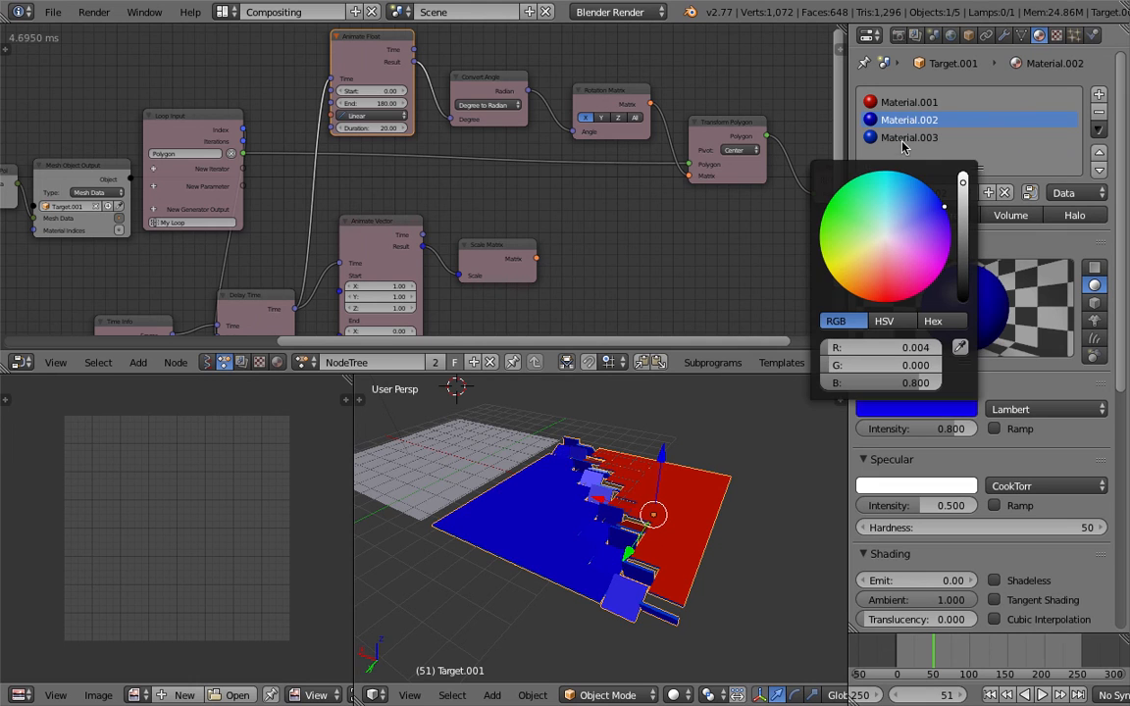
{"action": "left_click", "coordinate": [903, 143]}
{"action": "left_click", "coordinate": [903, 139]}
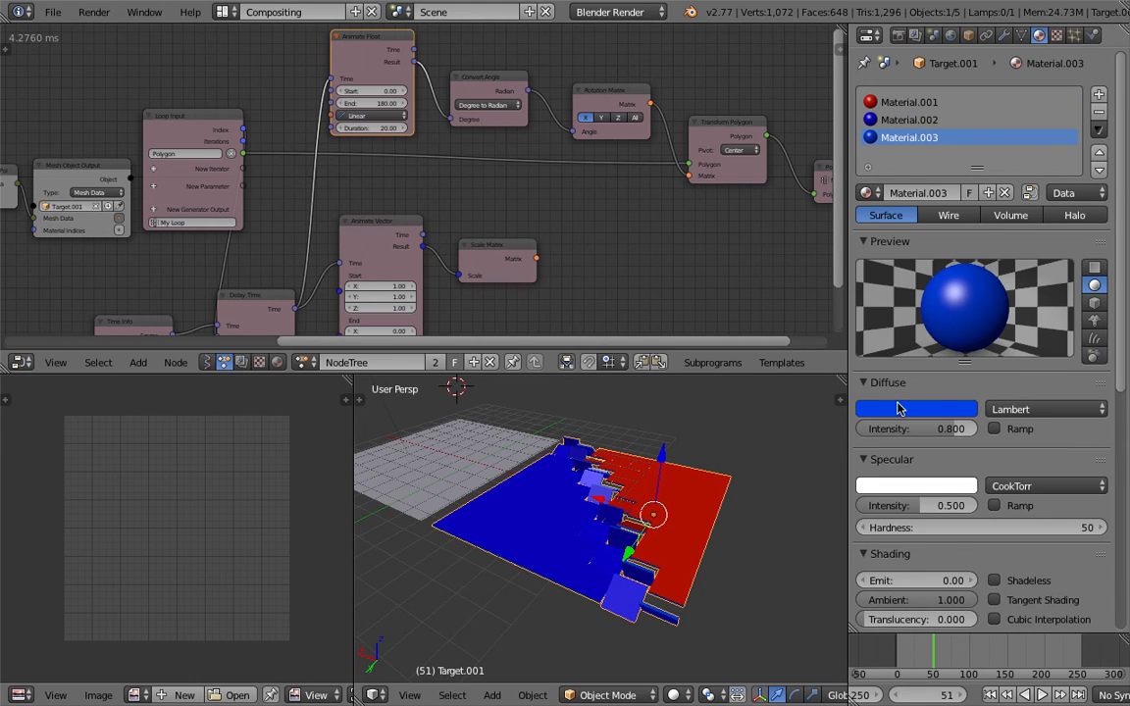
- Set Material.003's diffuse color to yellow, RGB 0.800, 0.745, 0.000, and scrub the animation to frame 40
{"action": "left_click", "coordinate": [899, 409]}
{"action": "left_click", "coordinate": [829, 279]}
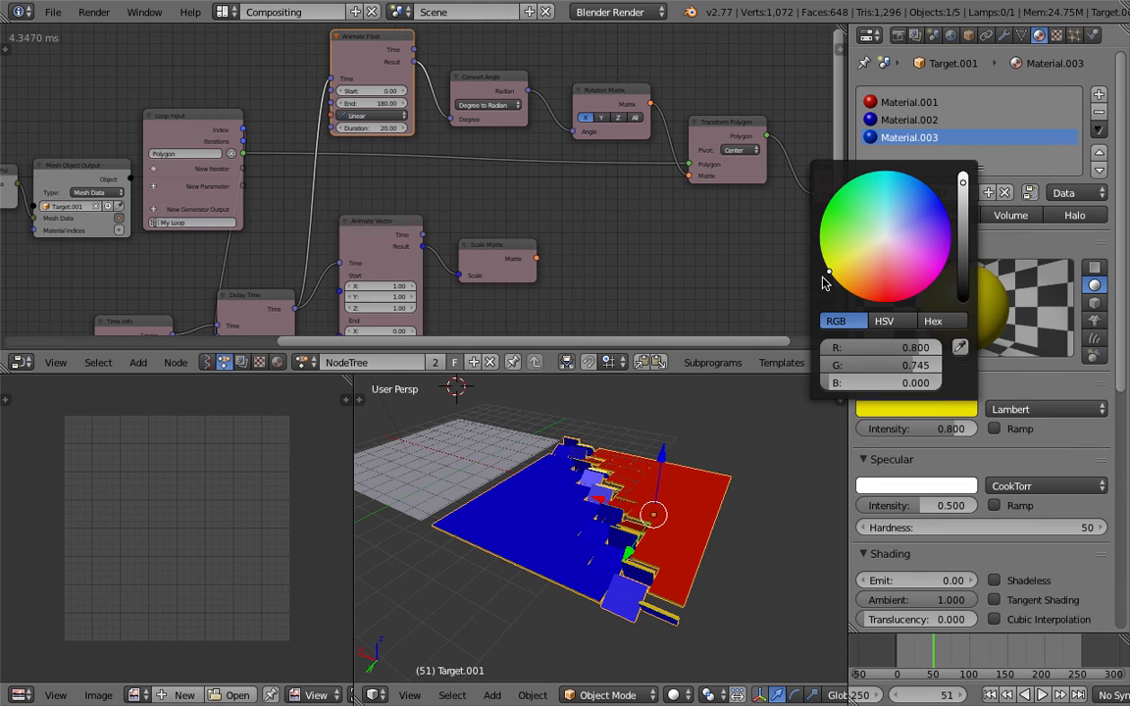
{"action": "left_click", "coordinate": [732, 452]}
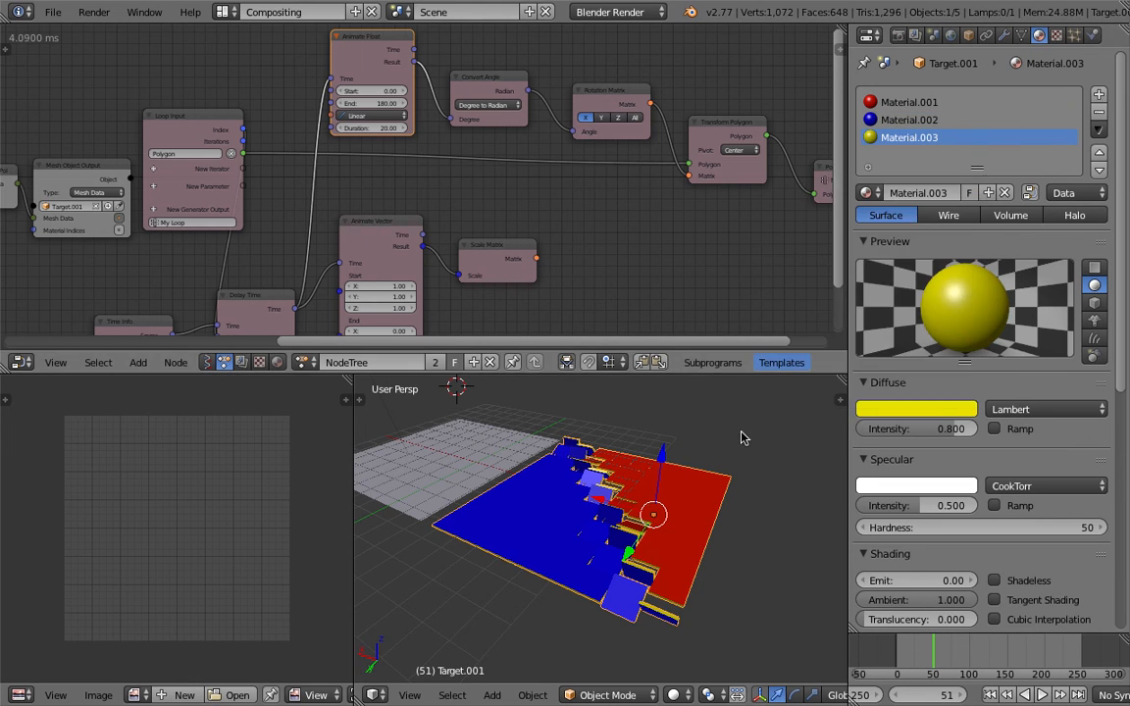
{"action": "left_click", "coordinate": [895, 663]}
{"action": "left_click_drag", "start_coordinate": [896, 664], "coordinate": [925, 649]}
- Set the Sort List node's direction X to 0, leaving the polygons sorted along Y only
{"action": "middle_click_drag", "start_coordinate": [325, 196], "coordinate": [288, 227]}
{"action": "scroll", "coordinate": [288, 221], "scroll_direction": "up", "scroll_amount": 2}
{"action": "left_click", "coordinate": [216, 85]}
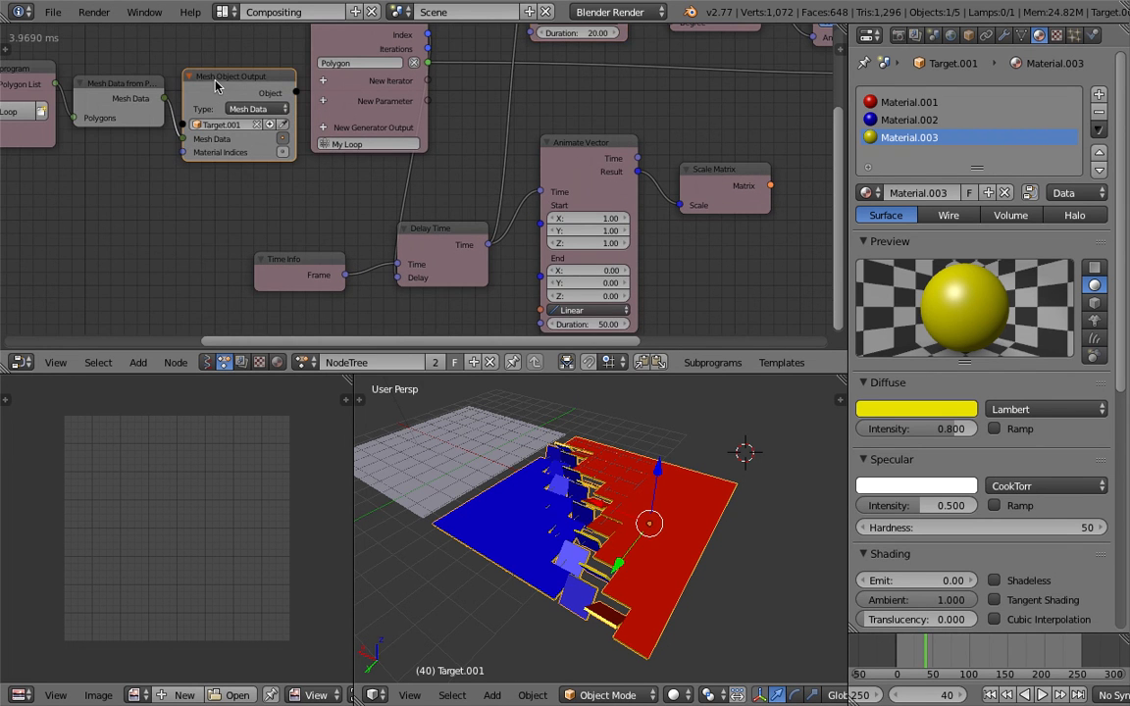
{"action": "middle_click_drag", "start_coordinate": [236, 172], "coordinate": [417, 190]}
{"action": "middle_click_drag", "start_coordinate": [259, 185], "coordinate": [353, 169]}
{"action": "left_click", "coordinate": [148, 218]}
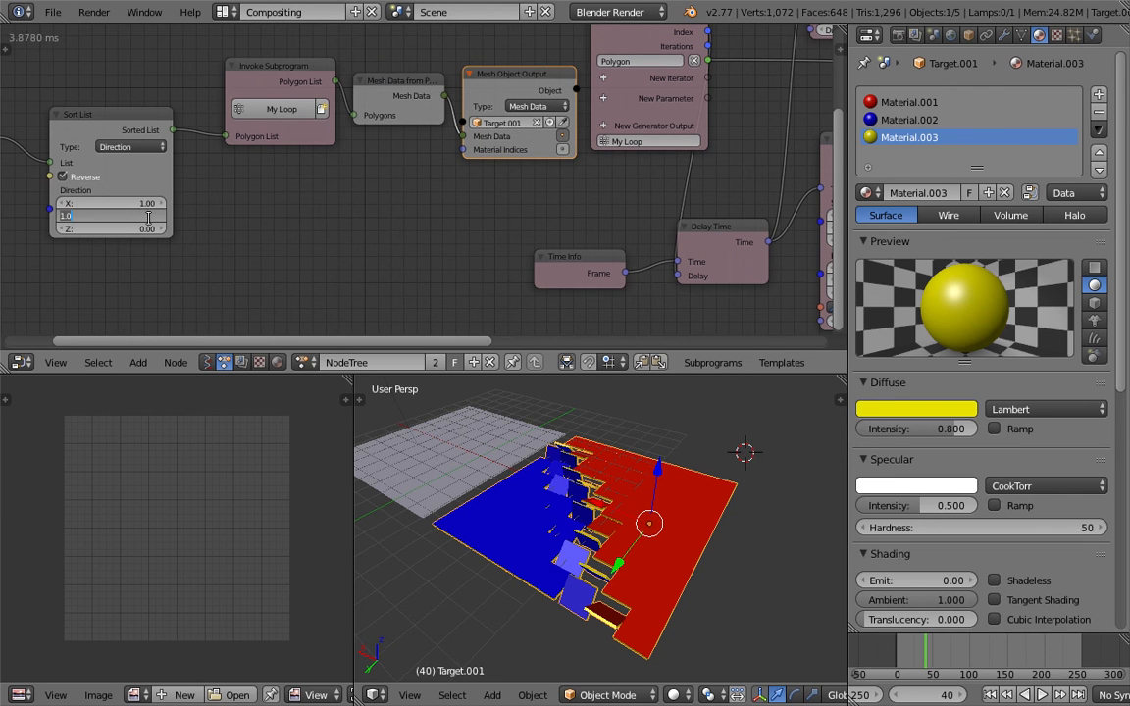
{"action": "left_click", "coordinate": [147, 208]}
{"action": "left_click", "coordinate": [147, 208]}
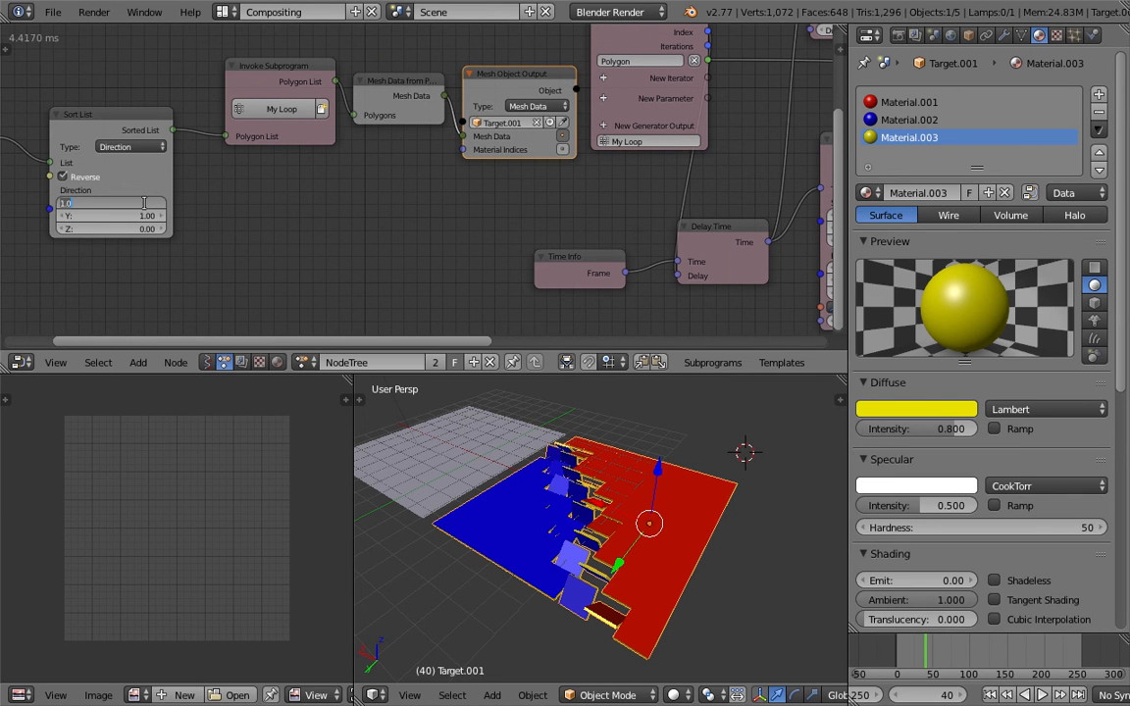
{"action": "type", "text": "0"}
{"action": "key", "text": "Return"}
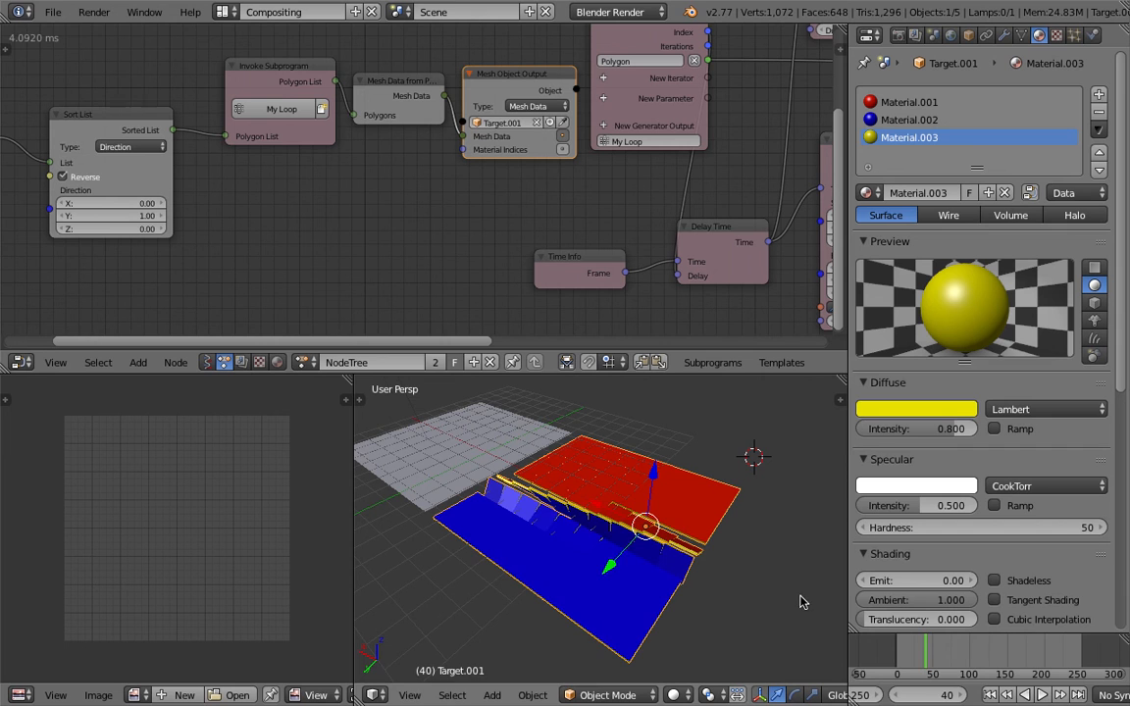
- Scrub to frame 50, rewind, and play the animation to frame 46 to review the row-by-row flipping
{"action": "left_click", "coordinate": [906, 653]}
{"action": "mouse_move", "coordinate": [906, 652]}
{"action": "left_mouse_down"}
{"action": "mouse_move", "coordinate": [963, 639]}
{"action": "mouse_move", "coordinate": [933, 638]}
{"action": "left_mouse_up"}
{"action": "middle_click_drag", "start_coordinate": [673, 543], "coordinate": [602, 531]}
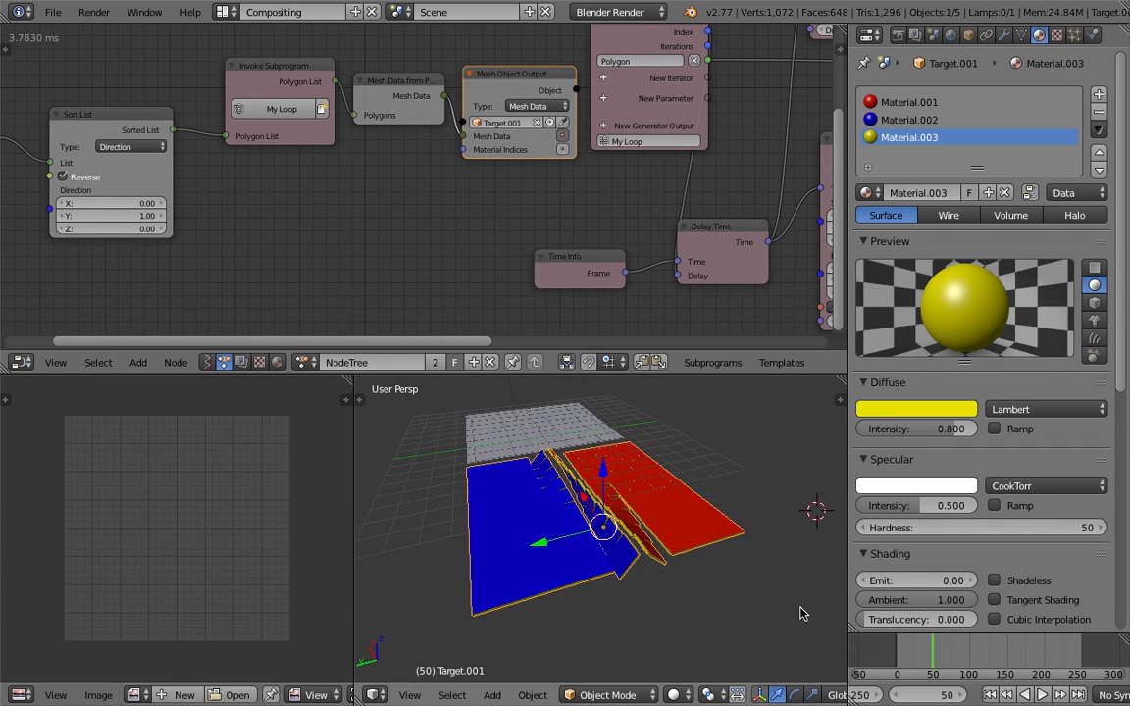
{"action": "left_click", "coordinate": [990, 694]}
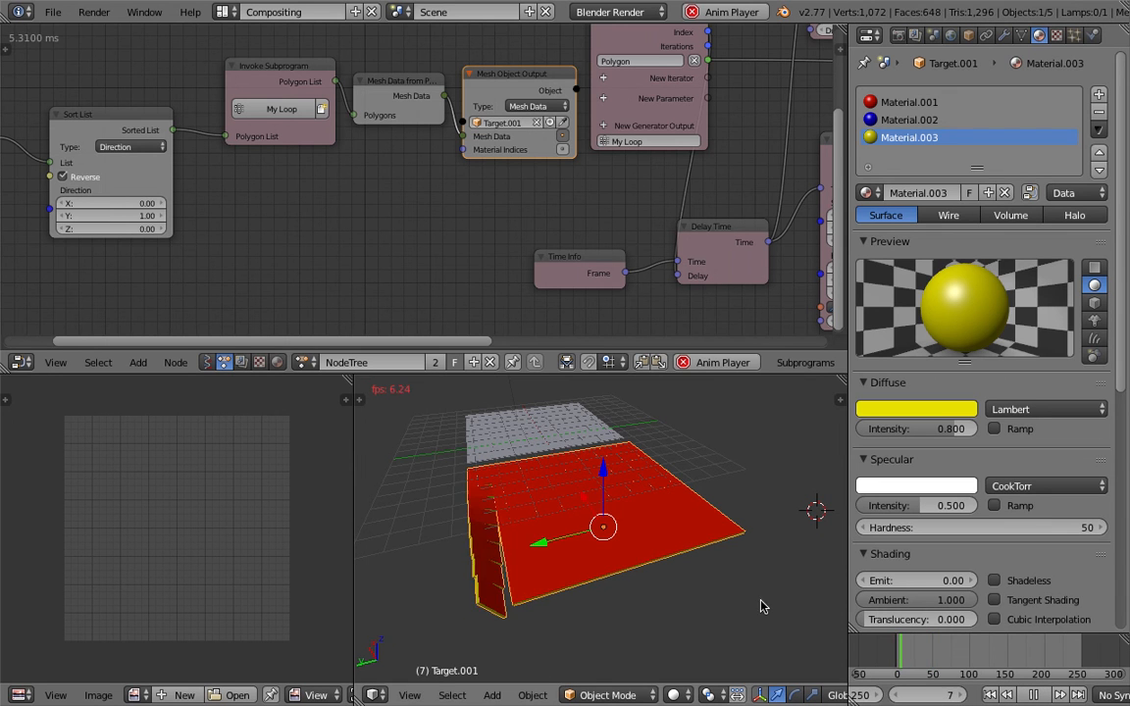
{"action": "middle_click_drag", "start_coordinate": [567, 557], "coordinate": [623, 531]}
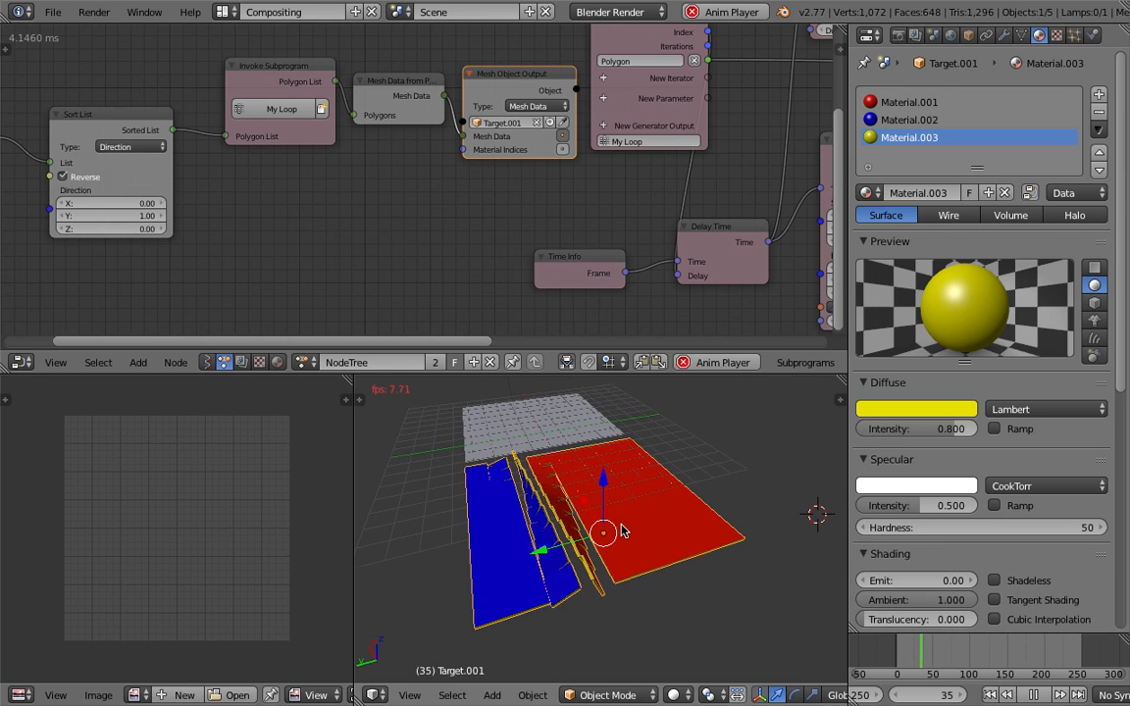
{"action": "left_click", "coordinate": [1032, 695]}
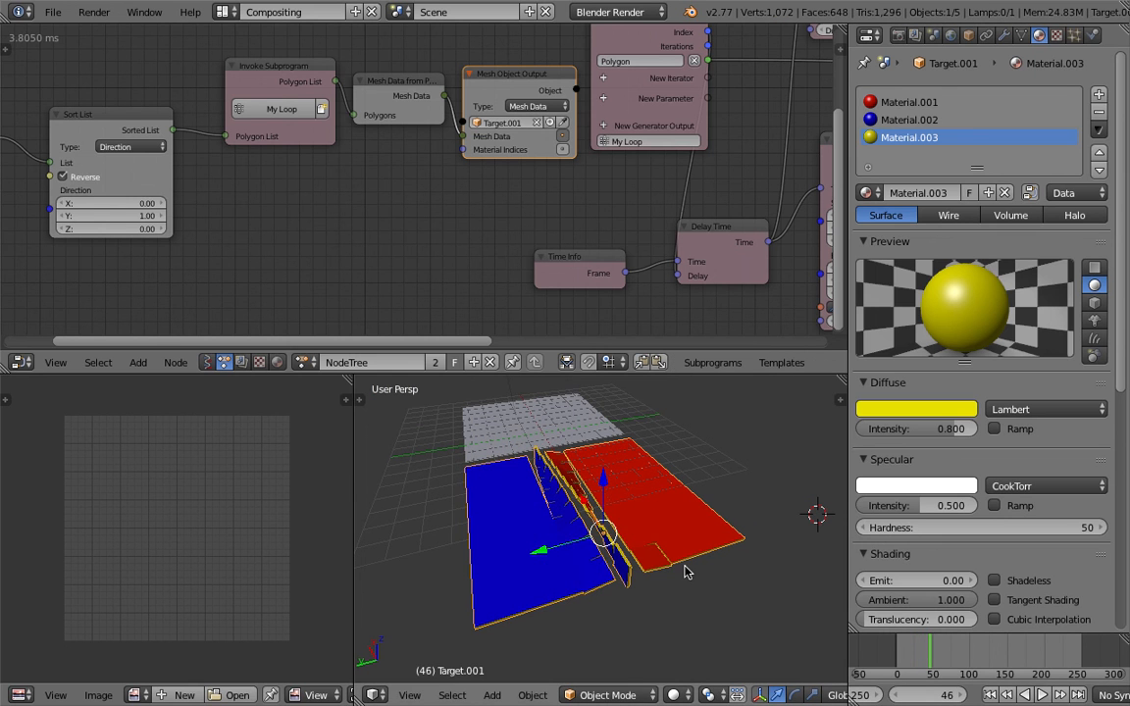
- Scrub between the first frames and about frame 41, ending at frame 28, to examine the flipping polygons from different angles
{"action": "left_click_drag", "start_coordinate": [909, 644], "coordinate": [899, 677]}
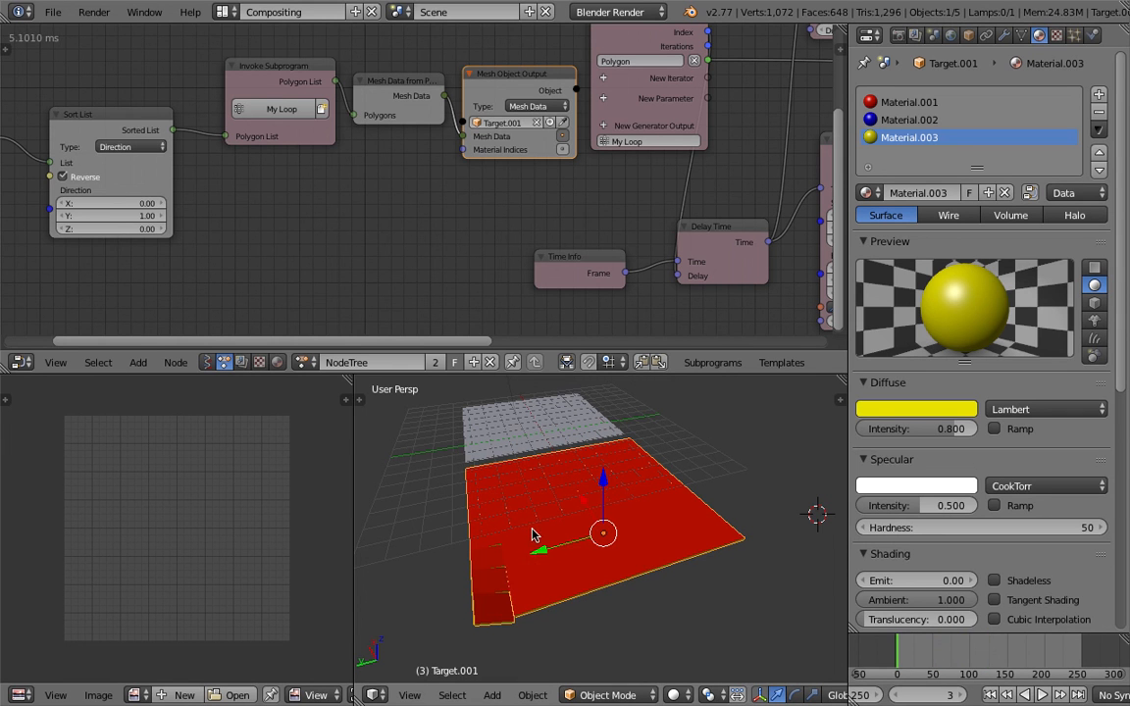
{"action": "middle_click_drag", "start_coordinate": [677, 518], "coordinate": [722, 598]}
{"action": "left_click", "coordinate": [722, 598]}
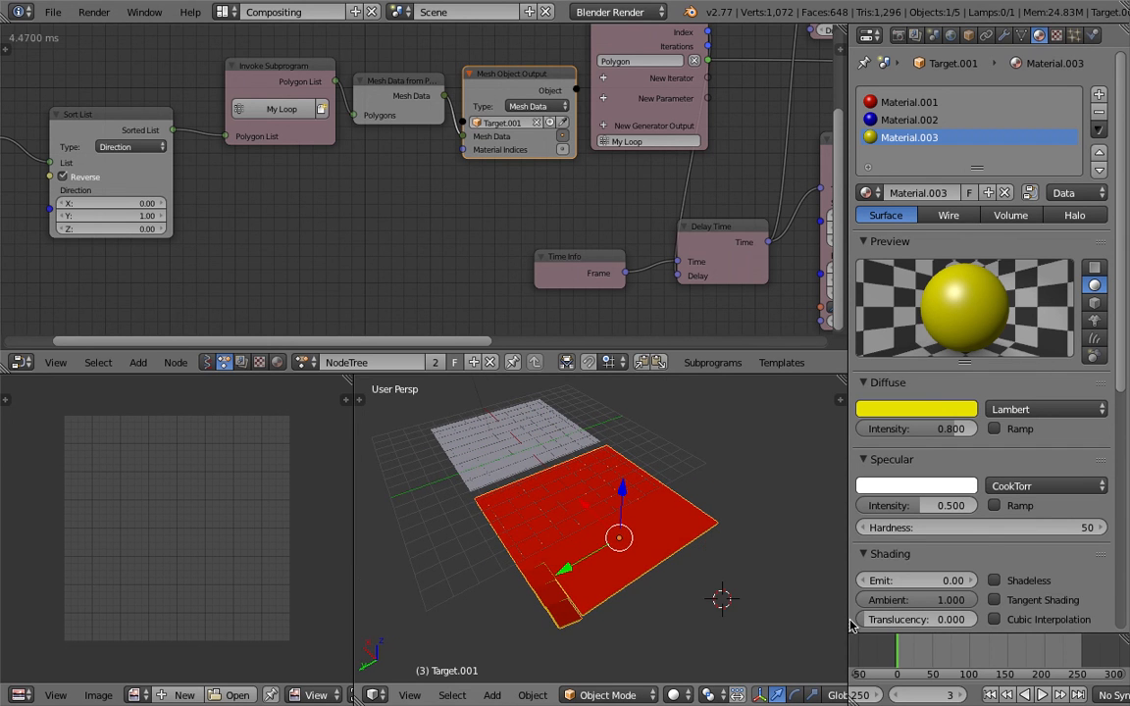
{"action": "mouse_move", "coordinate": [895, 649]}
{"action": "left_mouse_down"}
{"action": "mouse_move", "coordinate": [966, 650]}
{"action": "mouse_move", "coordinate": [888, 650]}
{"action": "mouse_move", "coordinate": [936, 651]}
{"action": "mouse_move", "coordinate": [898, 651]}
{"action": "left_mouse_up"}
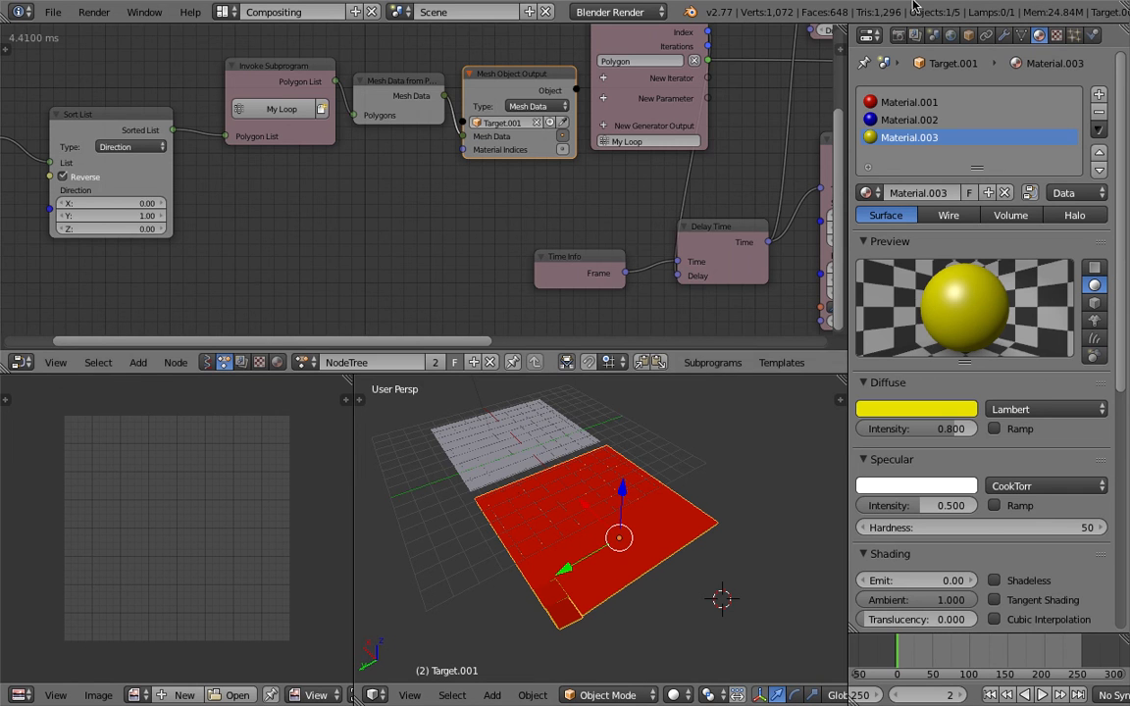
{"action": "key", "text": "alt+a"}
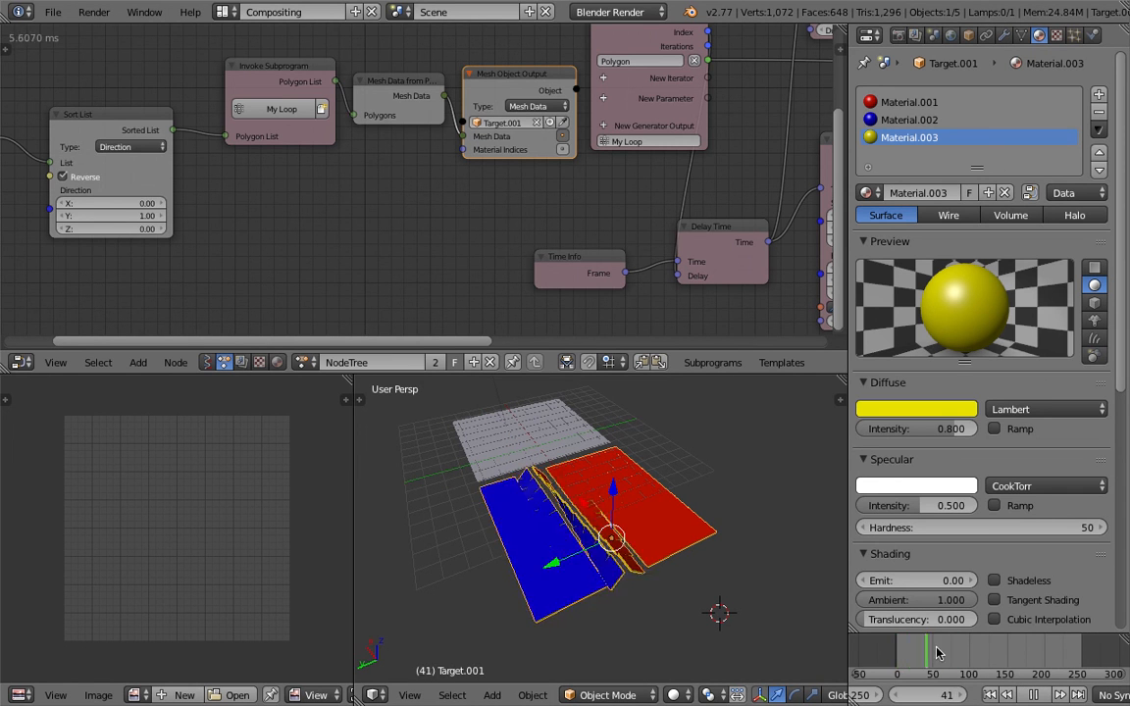
{"action": "mouse_move", "coordinate": [904, 651]}
{"action": "left_mouse_down"}
{"action": "mouse_move", "coordinate": [981, 647]}
{"action": "mouse_move", "coordinate": [901, 646]}
{"action": "mouse_move", "coordinate": [940, 647]}
{"action": "mouse_move", "coordinate": [924, 645]}
{"action": "left_mouse_up"}
{"action": "middle_click_drag", "start_coordinate": [726, 601], "coordinate": [677, 539]}
{"action": "mouse_move", "coordinate": [928, 652]}
{"action": "left_mouse_down"}
{"action": "mouse_move", "coordinate": [958, 653]}
{"action": "mouse_move", "coordinate": [917, 652]}
{"action": "left_mouse_up"}
- Add a torus mesh to the scene
{"action": "middle_click_drag", "start_coordinate": [535, 192], "coordinate": [472, 232]}
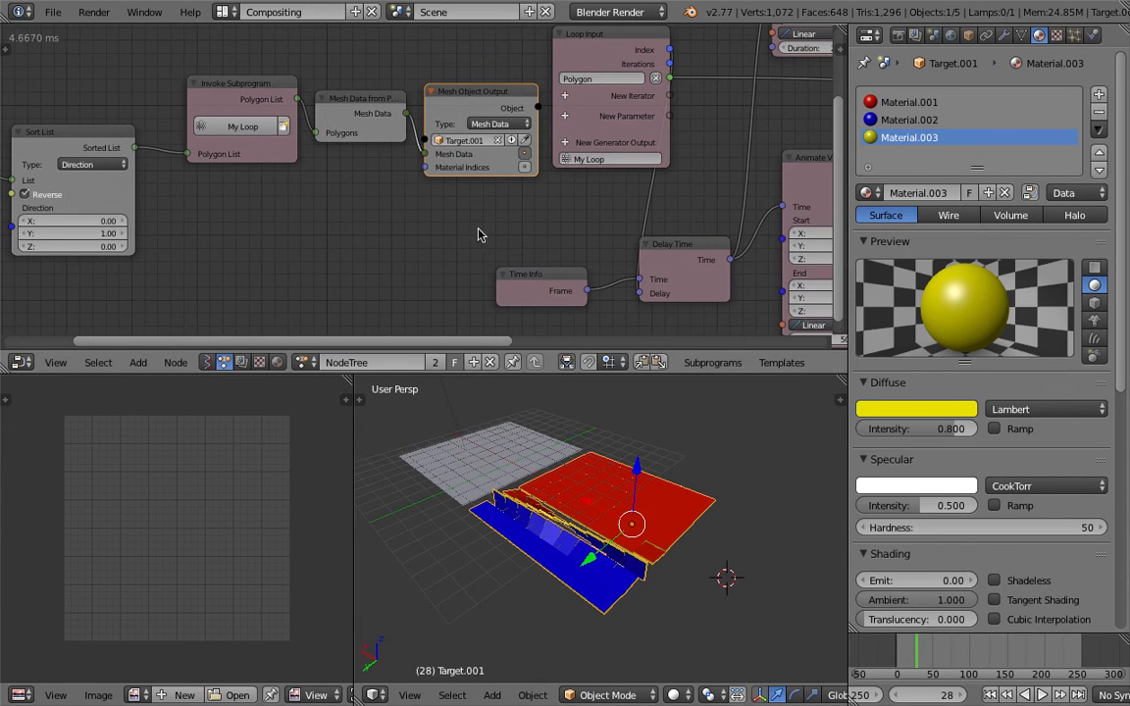
{"action": "scroll", "coordinate": [679, 494], "scroll_direction": "down", "scroll_amount": 1}
{"action": "scroll", "coordinate": [685, 484], "scroll_direction": "down", "scroll_amount": 1}
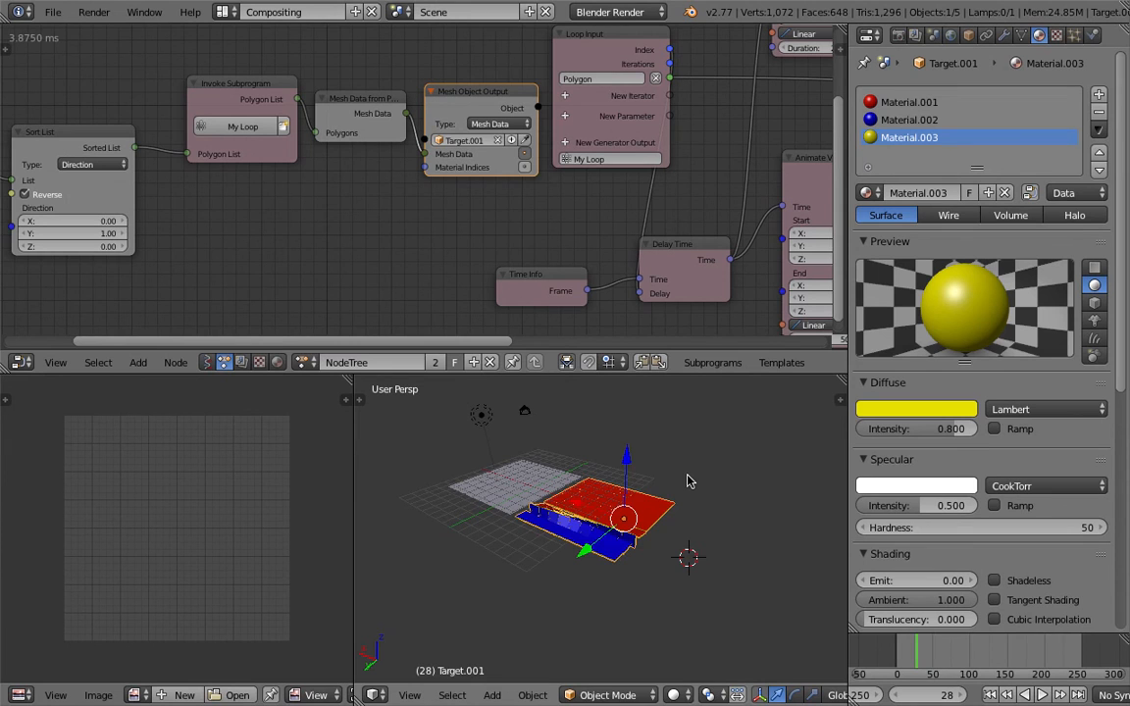
{"action": "key", "text": "shift+a"}
{"action": "mouse_move", "coordinate": [683, 441]}
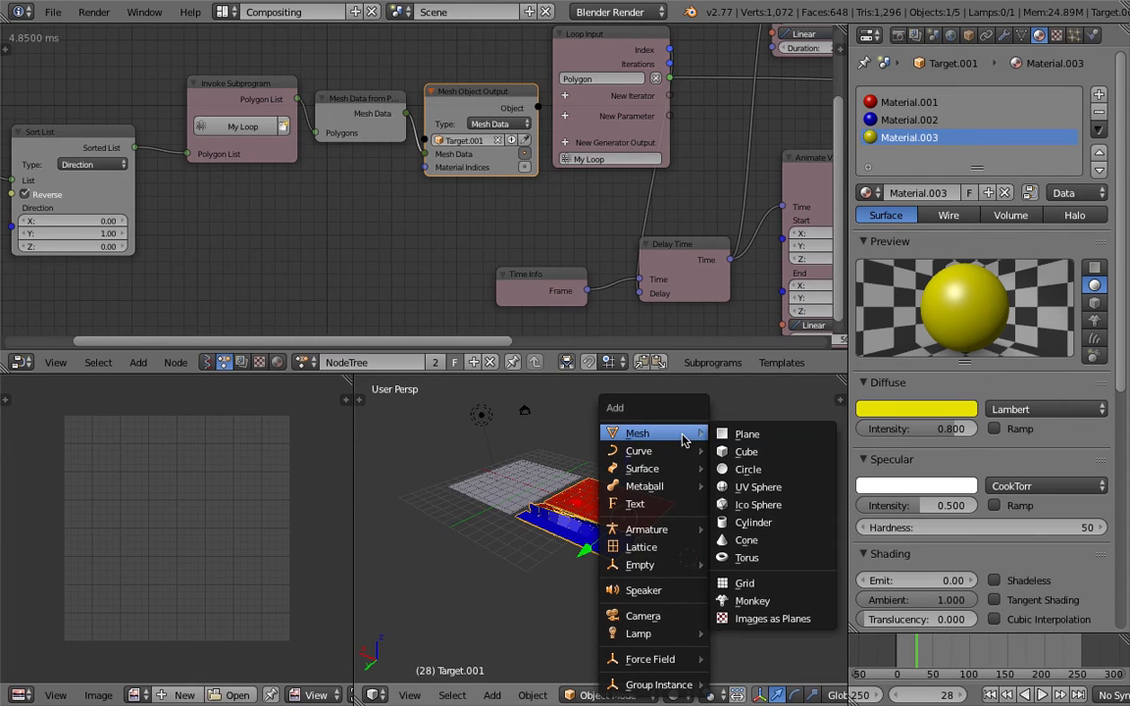
{"action": "left_click", "coordinate": [748, 557]}
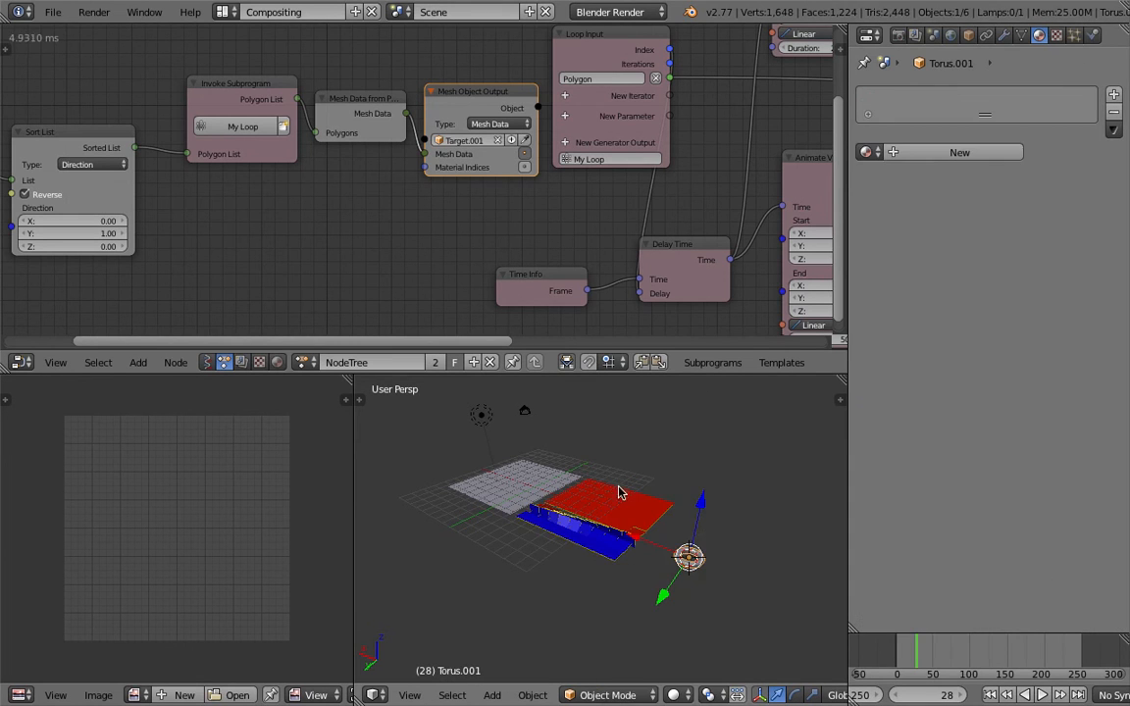
- Move the torus away from the colored grid into free space and enlarge it
{"action": "key", "text": "g"}
{"action": "left_click", "coordinate": [734, 490]}
{"action": "key", "text": "s"}
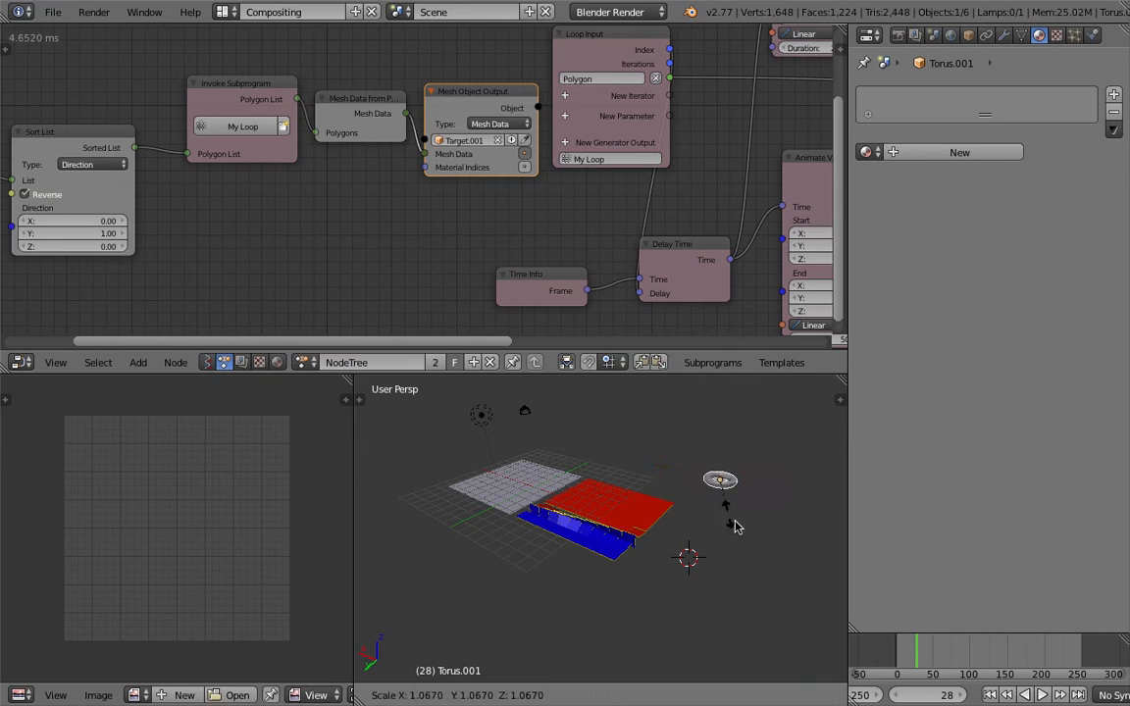
{"action": "left_click", "coordinate": [765, 552]}
{"action": "scroll", "coordinate": [642, 517], "scroll_direction": "up", "scroll_amount": 5}
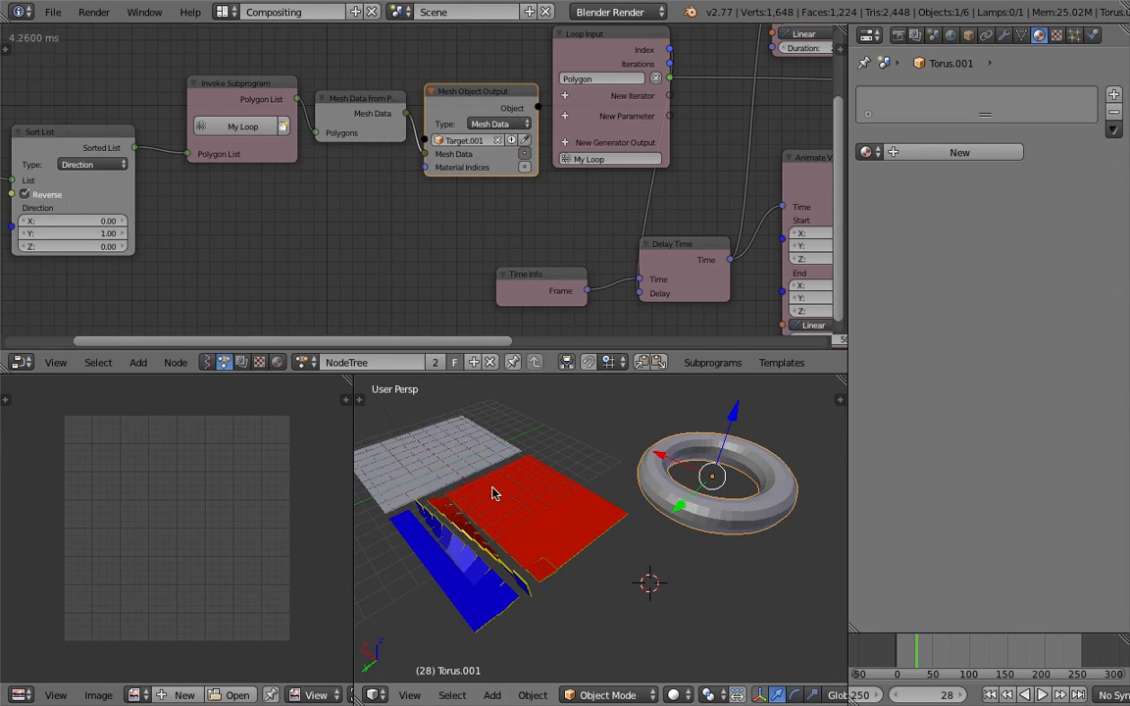
- Scrub the grid animation up to frame 79 and back to frame 41, and inspect the grids beside the torus
{"action": "key", "text": "alt+a"}
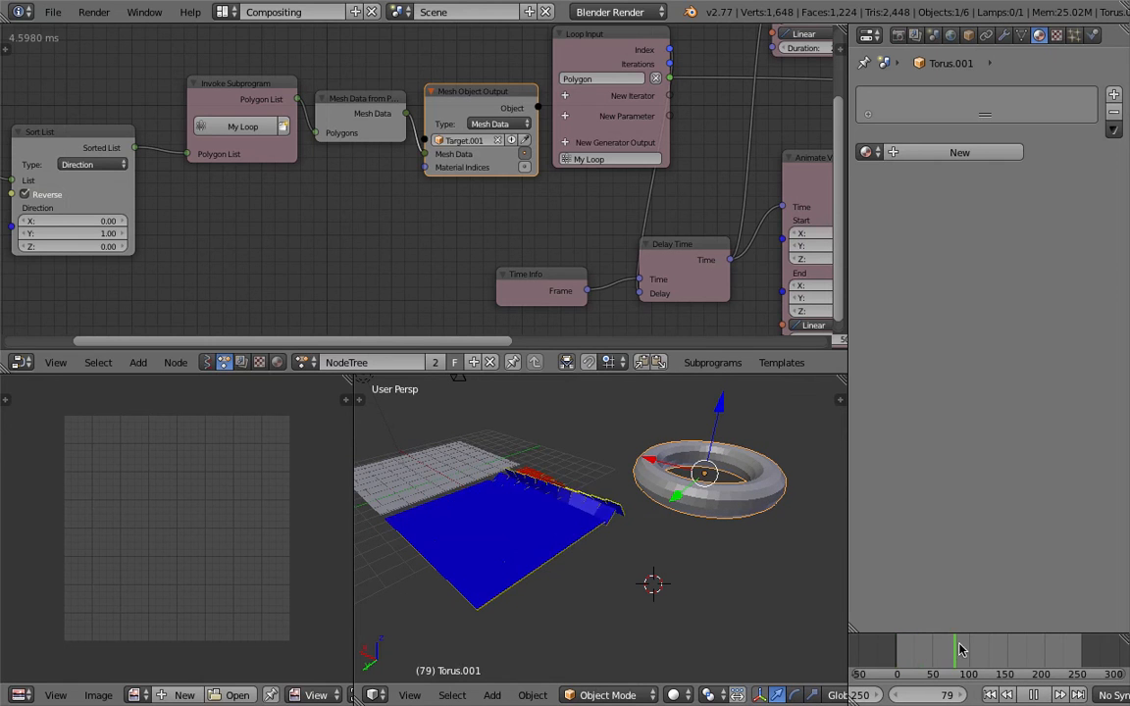
{"action": "key", "text": "Escape"}
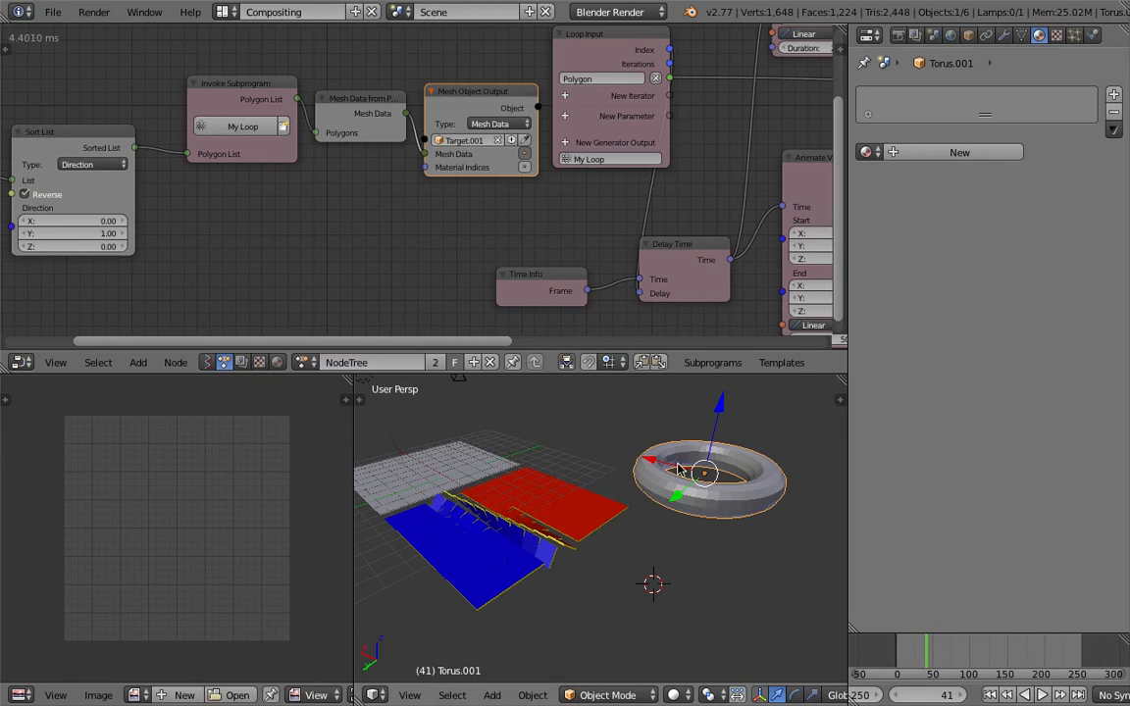
{"action": "middle_click_drag", "start_coordinate": [673, 448], "coordinate": [665, 507]}
{"action": "scroll", "coordinate": [617, 474], "scroll_direction": "down", "scroll_amount": 3}
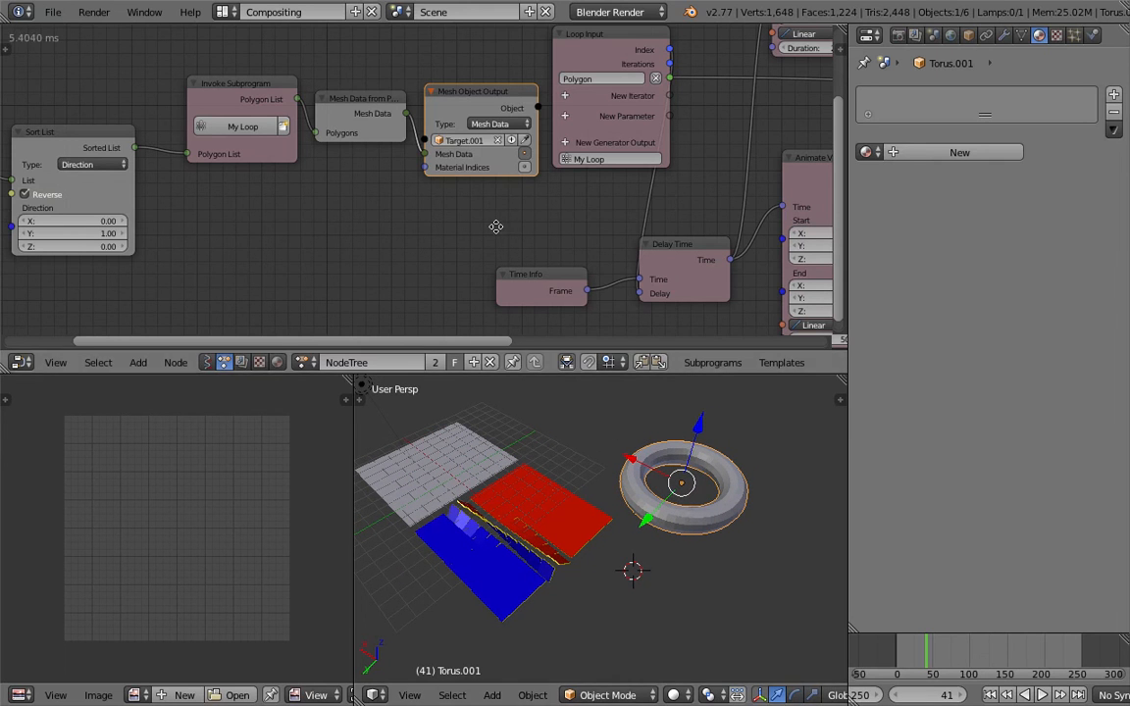
- Replace the Grid with Torus.001 as the source object of the Object Mesh Data node
{"action": "middle_click_drag", "start_coordinate": [512, 247], "coordinate": [461, 252]}
{"action": "middle_click_drag", "start_coordinate": [320, 245], "coordinate": [502, 221]}
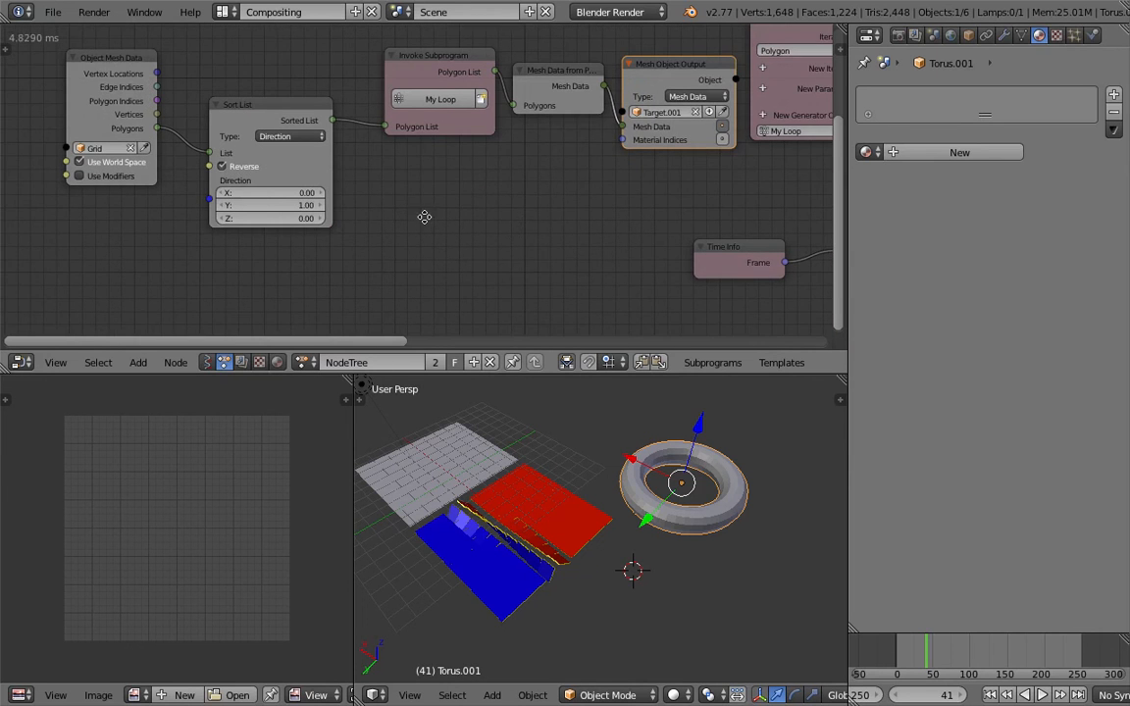
{"action": "middle_click_drag", "start_coordinate": [416, 225], "coordinate": [451, 237]}
{"action": "left_click", "coordinate": [177, 160]}
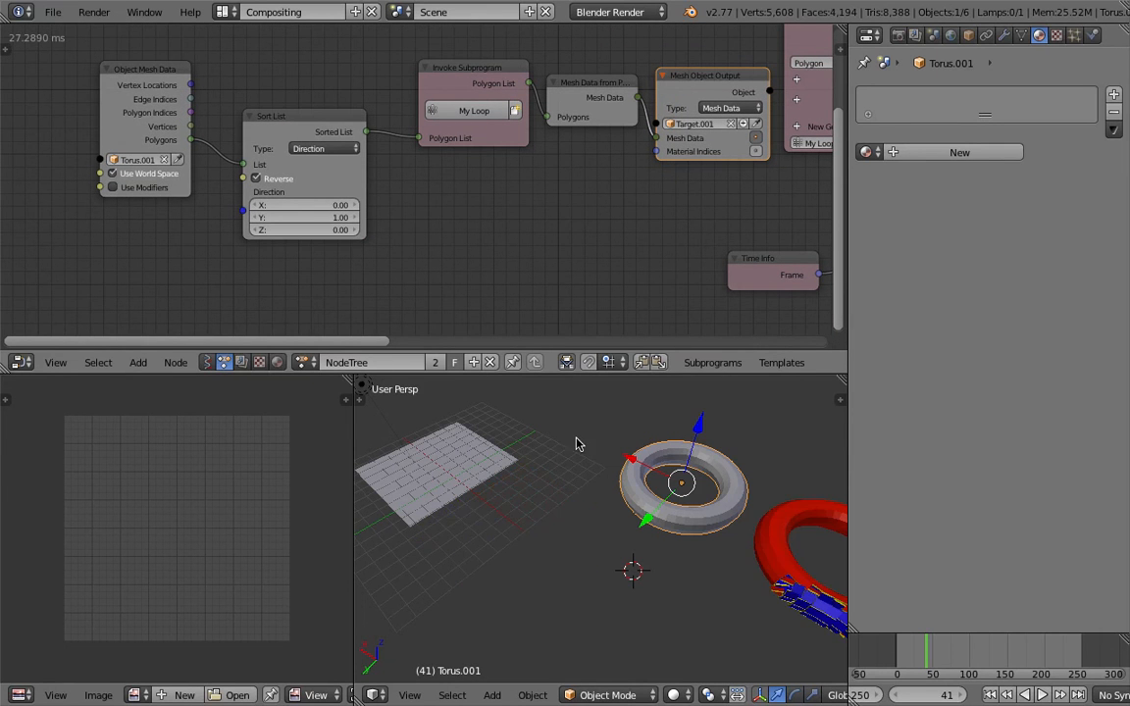
{"action": "middle_click_drag", "start_coordinate": [616, 429], "coordinate": [491, 589]}
- Scrub through the torus animation as far as frame 731, inspect its flipping polygons up close, and return to frame 181
{"action": "key", "text": "alt+a"}
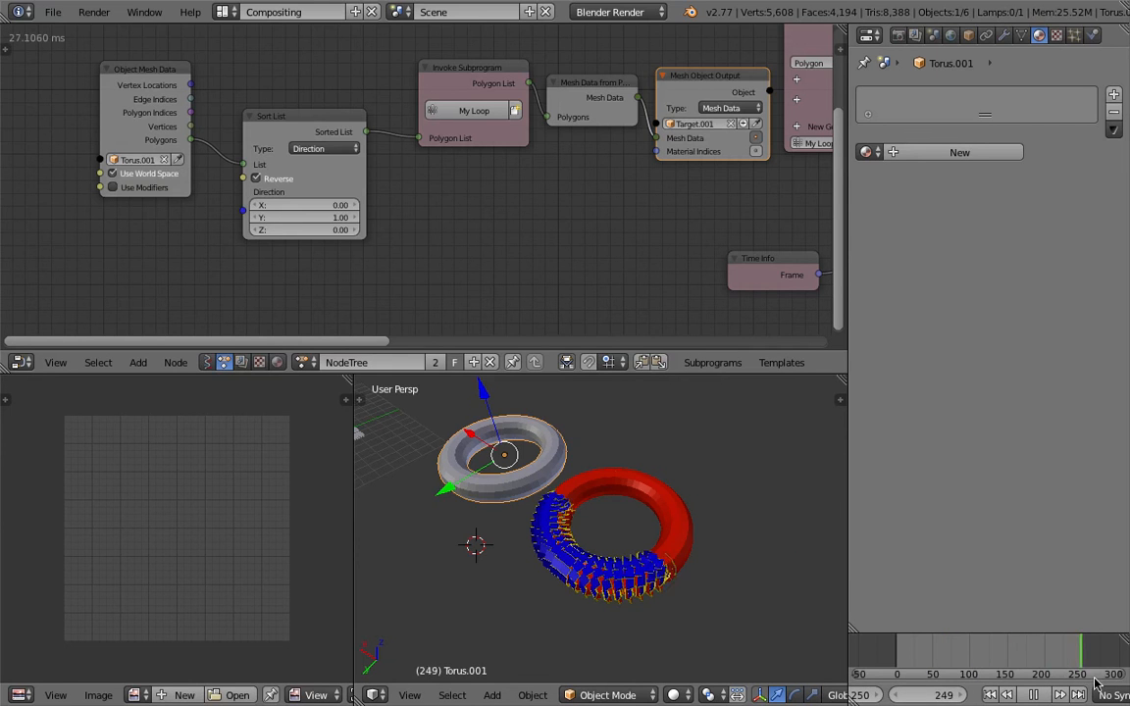
{"action": "key", "text": "alt+a"}
{"action": "scroll", "coordinate": [593, 539], "scroll_direction": "up", "scroll_amount": 7}
{"action": "scroll", "coordinate": [600, 530], "scroll_direction": "down", "scroll_amount": 3}
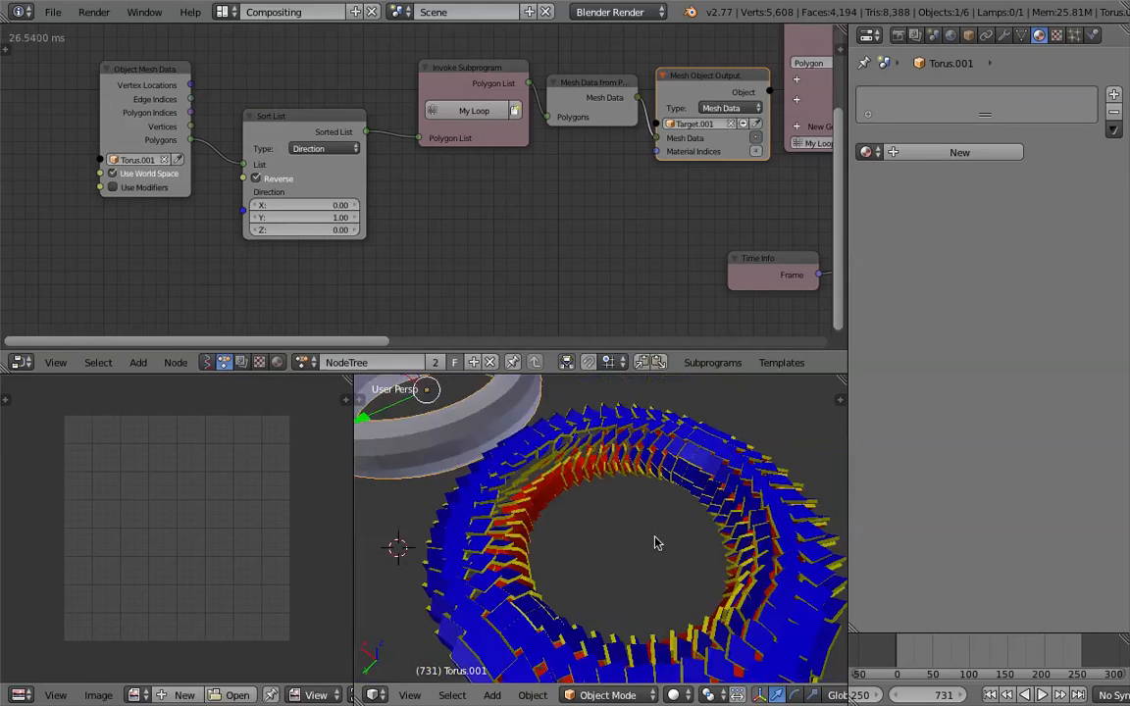
{"action": "scroll", "coordinate": [667, 546], "scroll_direction": "down", "scroll_amount": 5}
{"action": "scroll", "coordinate": [640, 512], "scroll_direction": "down", "scroll_amount": 1}
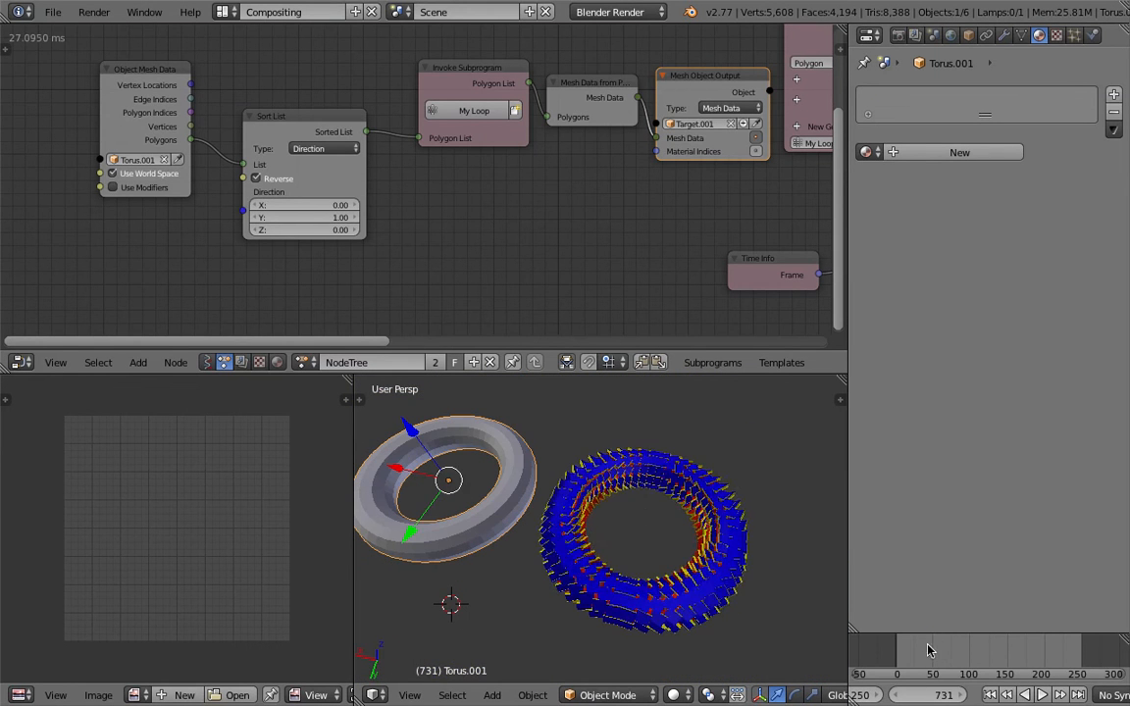
{"action": "key", "text": "alt+a"}
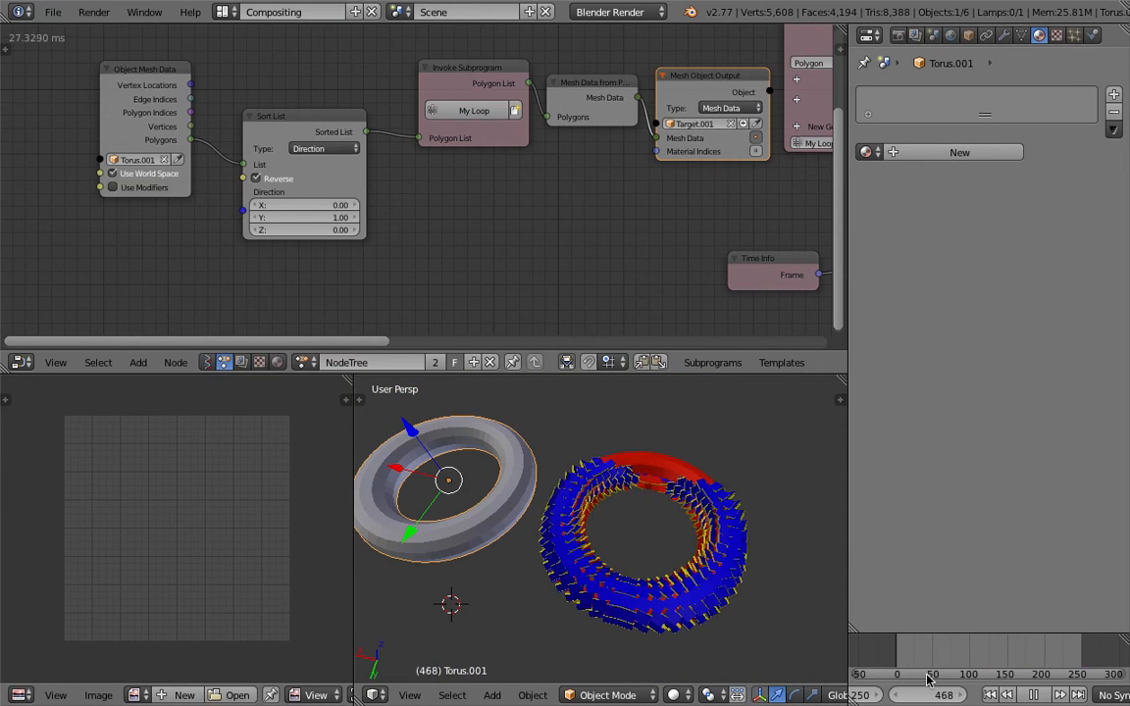
{"action": "left_click_drag", "start_coordinate": [882, 669], "coordinate": [1025, 653]}
{"action": "key", "text": "alt+a"}
- Try an end value of 360 in the Animate Float node and scrub the timeline to test the full rotation
{"action": "middle_click_drag", "start_coordinate": [530, 231], "coordinate": [280, 260]}
{"action": "middle_click_drag", "start_coordinate": [747, 117], "coordinate": [572, 172]}
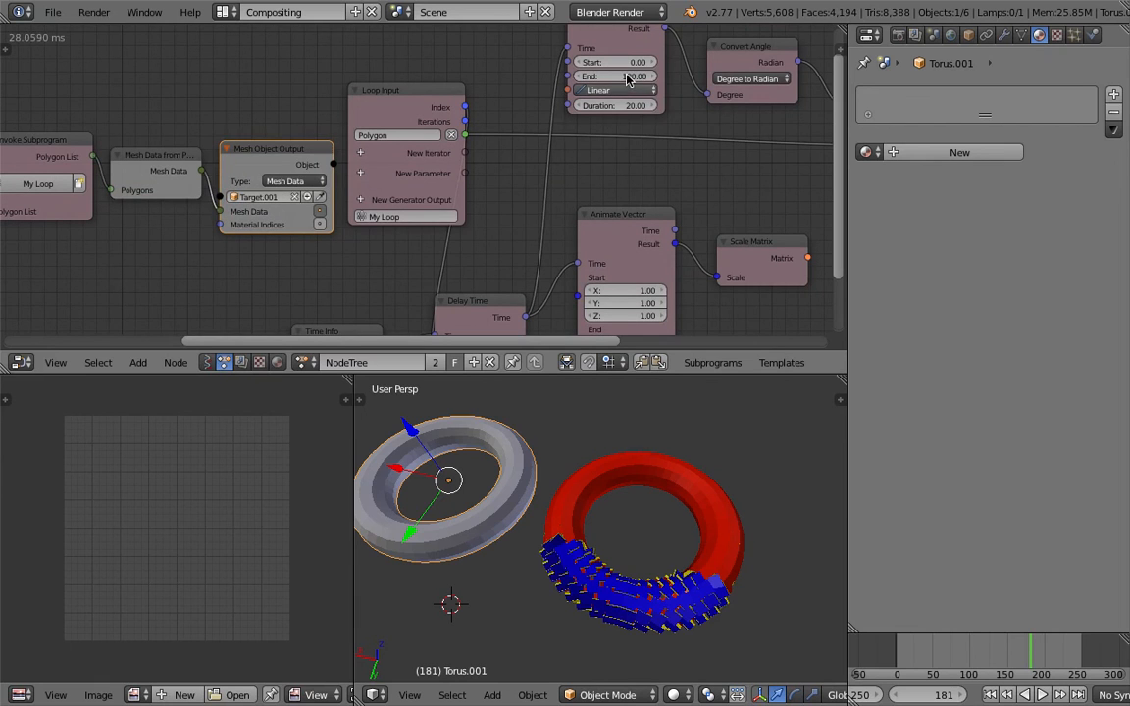
{"action": "left_click", "coordinate": [628, 76]}
{"action": "type", "text": "30"}
{"action": "key", "text": "Return"}
{"action": "left_click_drag", "start_coordinate": [908, 648], "coordinate": [1065, 679]}
{"action": "key", "text": "Escape"}
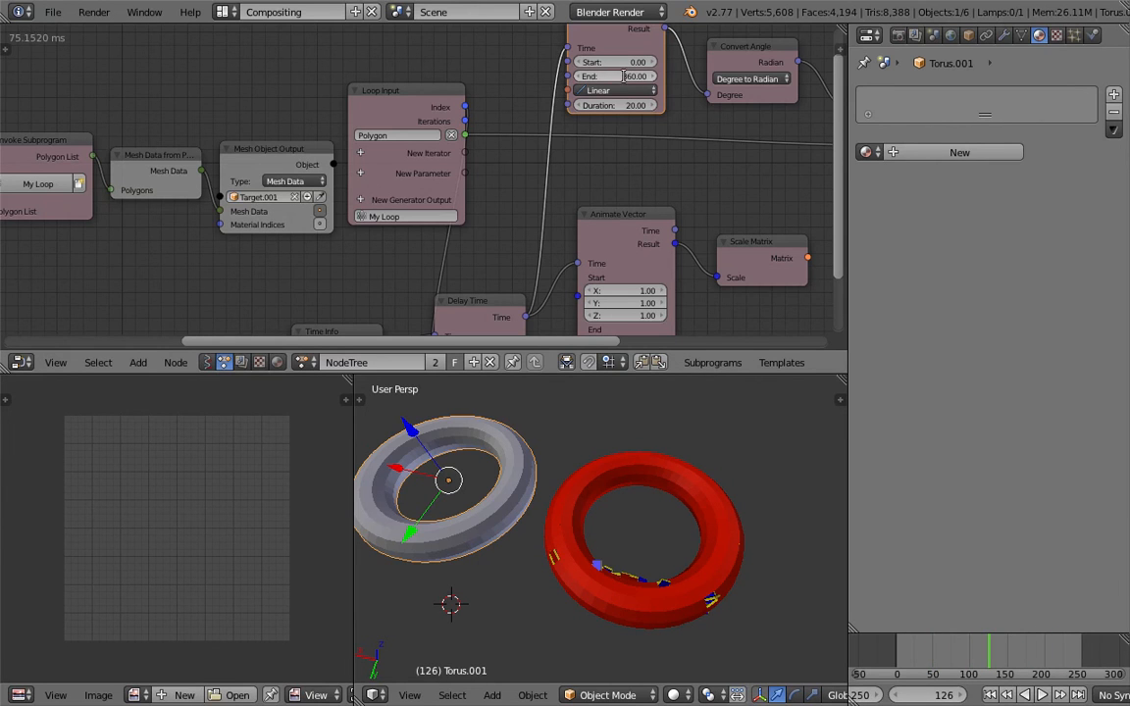
- Set the Animate Float end value back to 180 and change its interpolation to Back
{"action": "key", "text": "Return"}
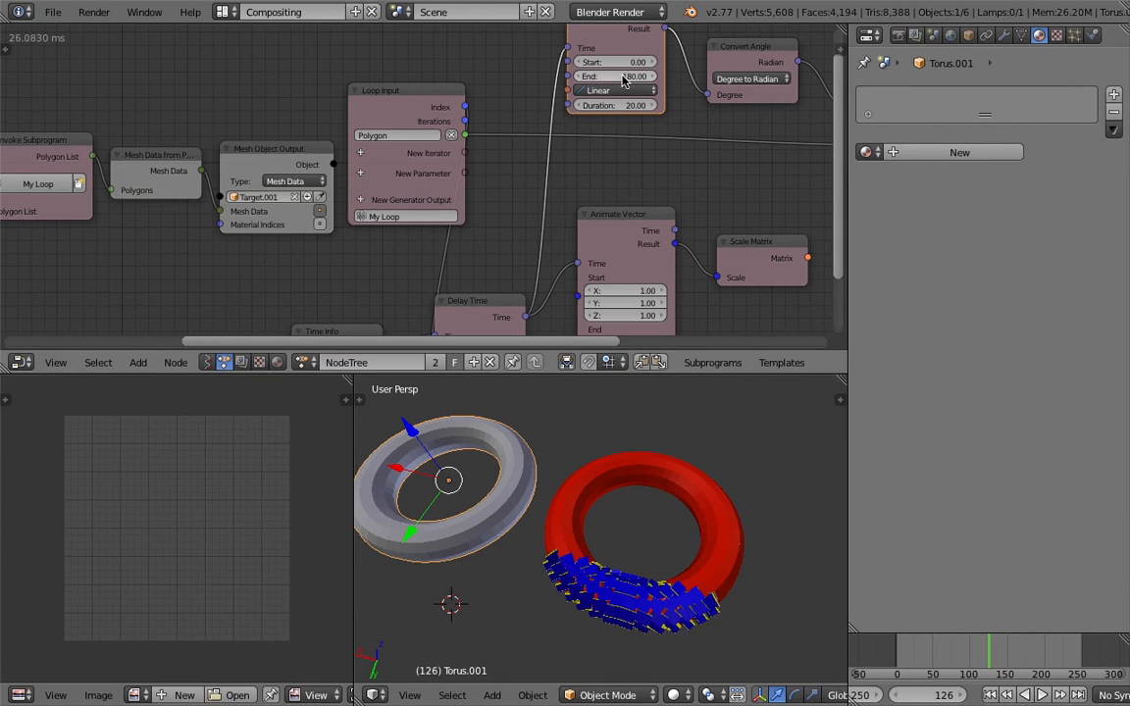
{"action": "left_click", "coordinate": [615, 89]}
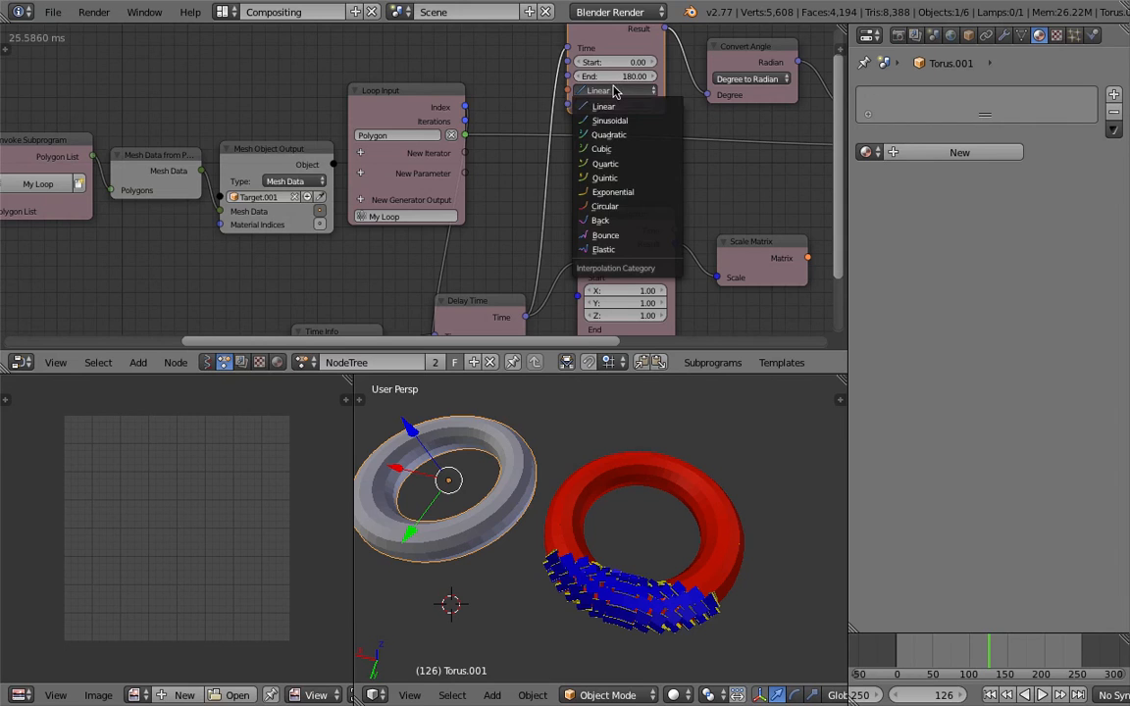
{"action": "left_click", "coordinate": [633, 221]}
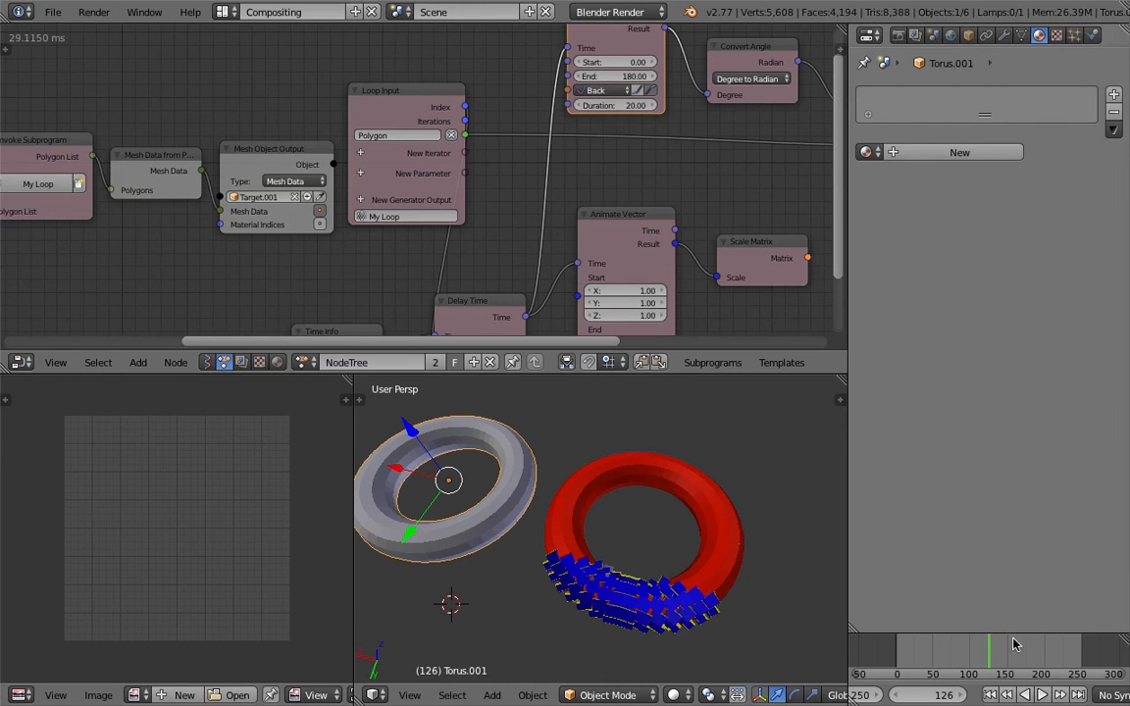
- Play the torus animation from the start, inspect the Back-interpolated polygon flips up close and from another angle, and stop playback
{"action": "left_click", "coordinate": [1008, 696]}
{"action": "left_click", "coordinate": [1043, 695]}
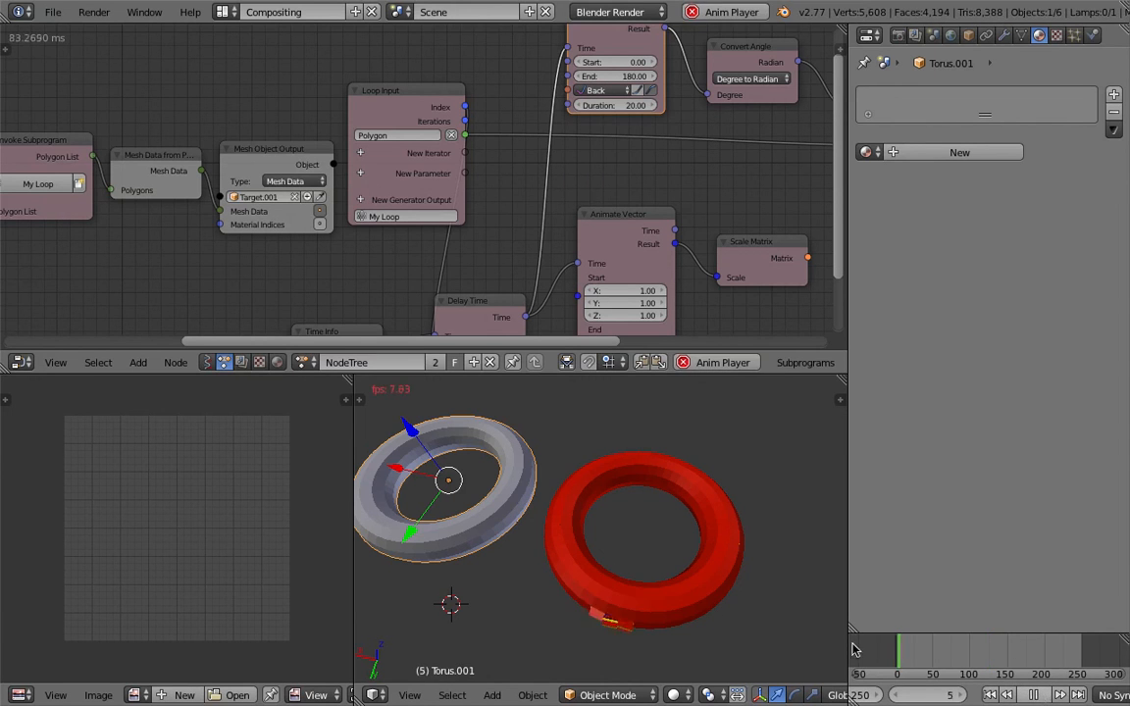
{"action": "scroll", "coordinate": [675, 568], "scroll_direction": "up", "scroll_amount": 3}
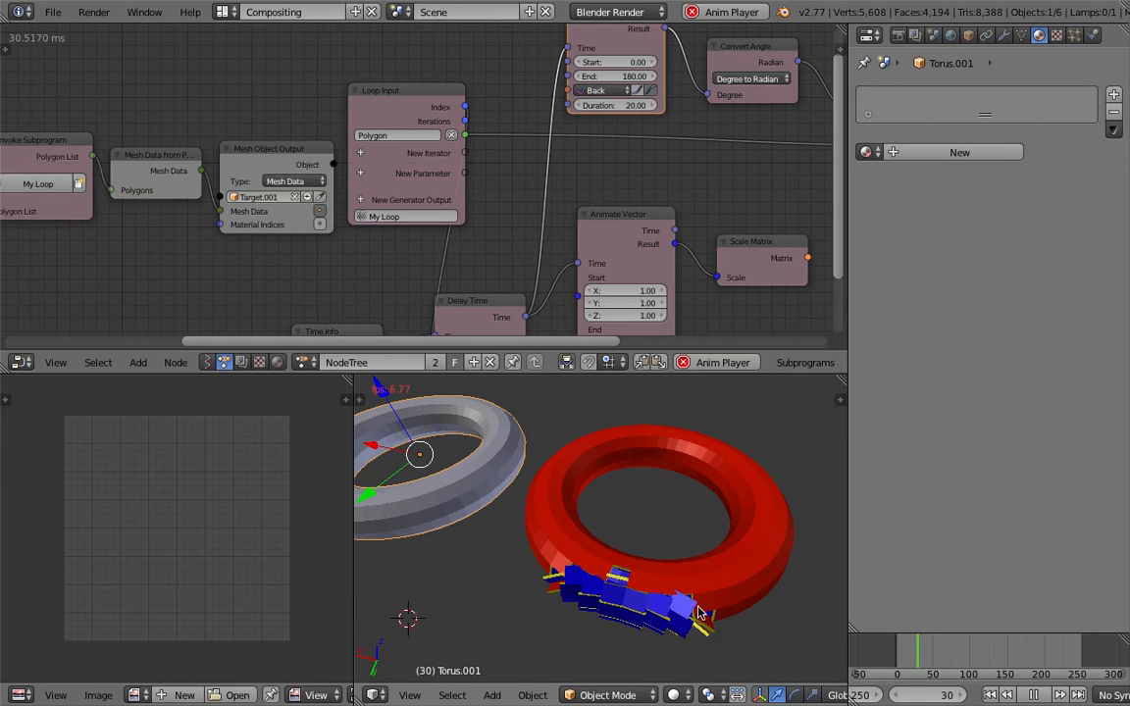
{"action": "scroll", "coordinate": [714, 599], "scroll_direction": "up", "scroll_amount": 3}
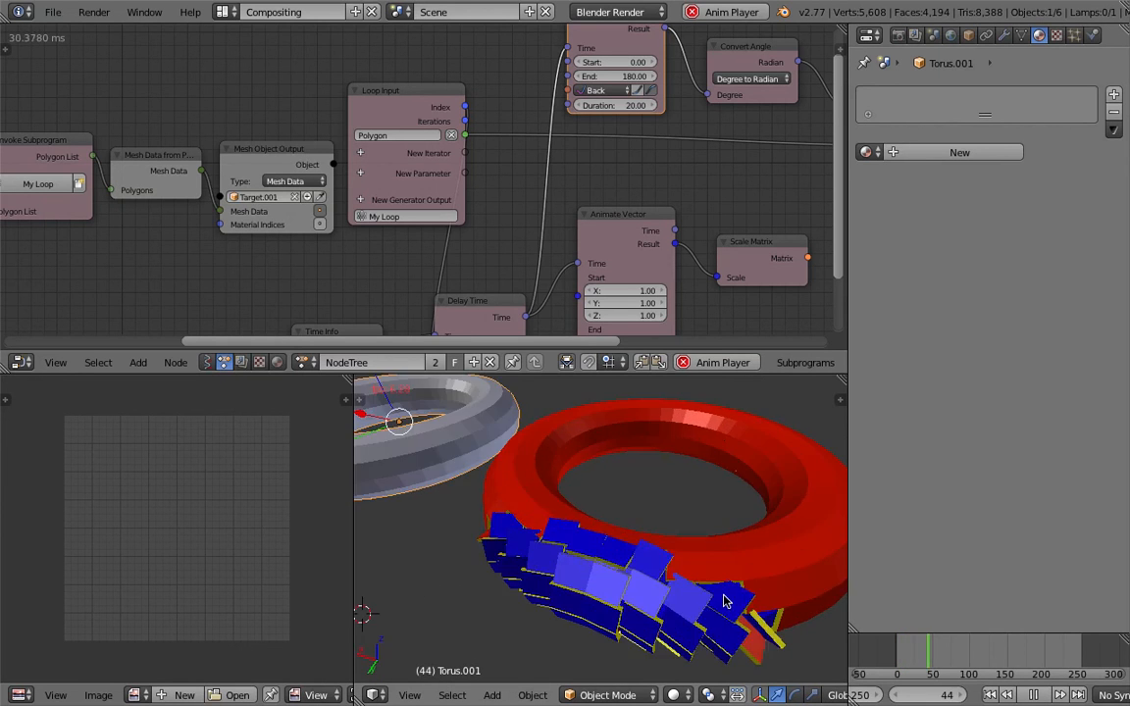
{"action": "middle_click_drag", "start_coordinate": [773, 547], "coordinate": [675, 559]}
{"action": "scroll", "coordinate": [687, 569], "scroll_direction": "down", "scroll_amount": 5}
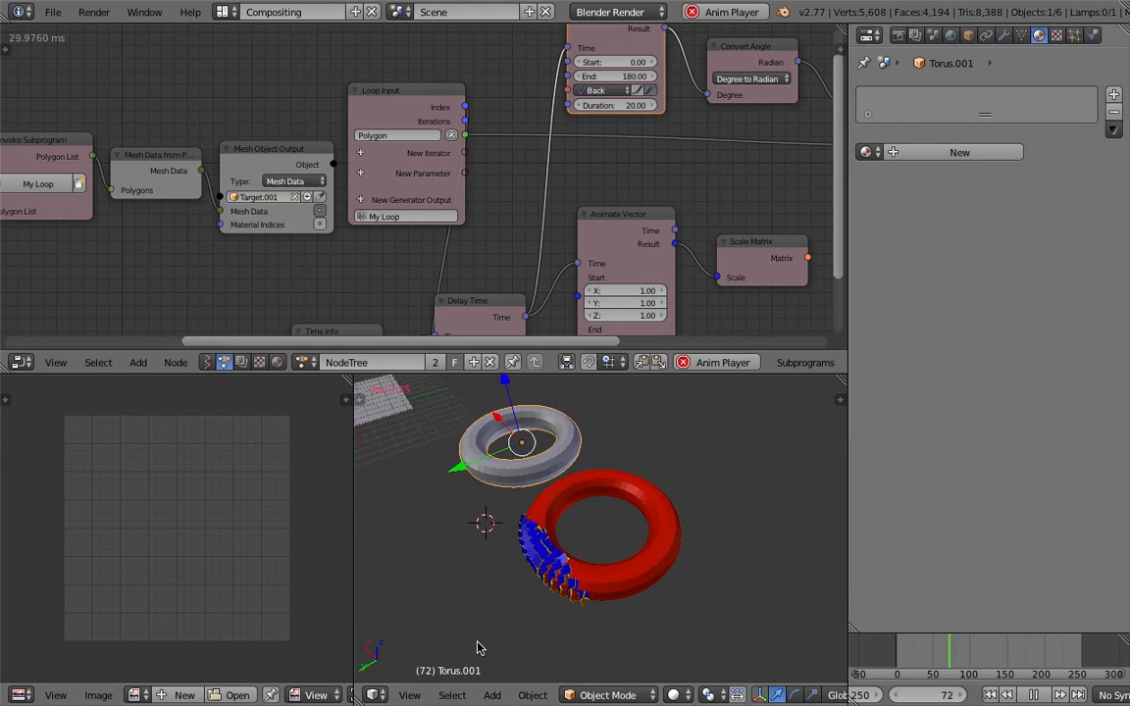
{"action": "left_click", "coordinate": [999, 657]}
{"action": "left_click_drag", "start_coordinate": [1079, 650], "coordinate": [927, 647]}
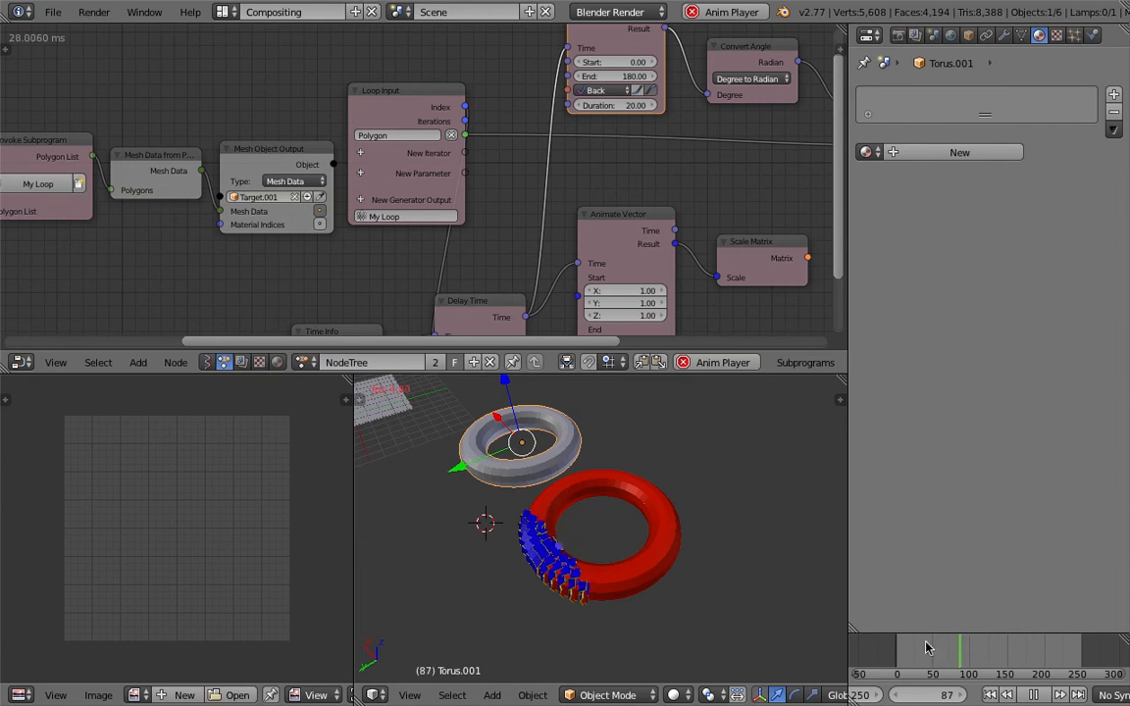
{"action": "key", "text": "alt+a"}
- Scrub the timeline to frame 516 and examine the flipping polygons around the whole torus
{"action": "middle_click_drag", "start_coordinate": [710, 533], "coordinate": [583, 510]}
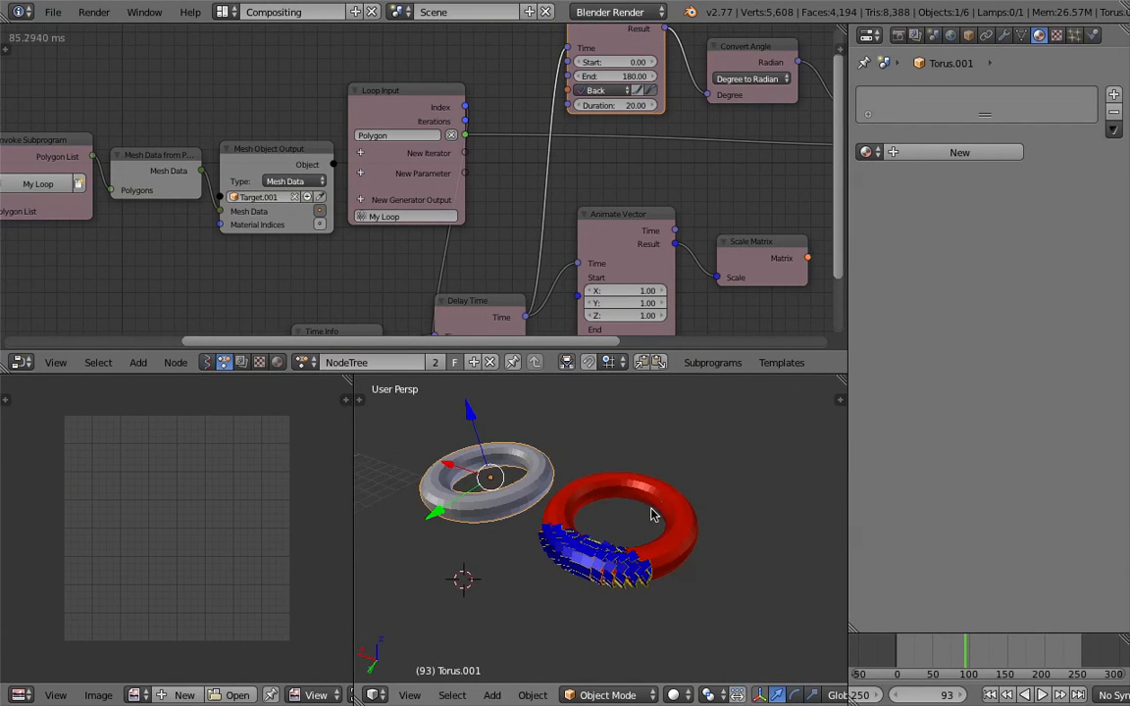
{"action": "scroll", "coordinate": [654, 515], "scroll_direction": "up", "scroll_amount": 3}
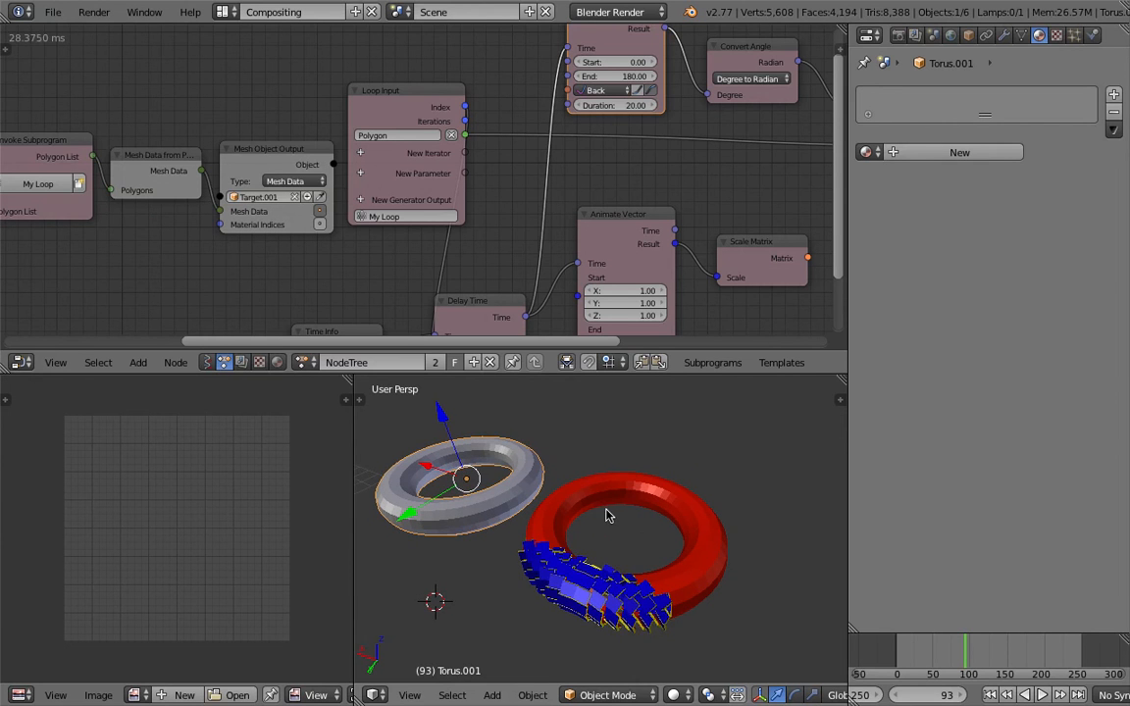
{"action": "middle_click_drag", "start_coordinate": [601, 520], "coordinate": [569, 520]}
{"action": "scroll", "coordinate": [606, 511], "scroll_direction": "up", "scroll_amount": 1}
{"action": "left_click_drag", "start_coordinate": [969, 667], "coordinate": [1028, 648]}
{"action": "middle_click_drag", "start_coordinate": [566, 558], "coordinate": [747, 494]}
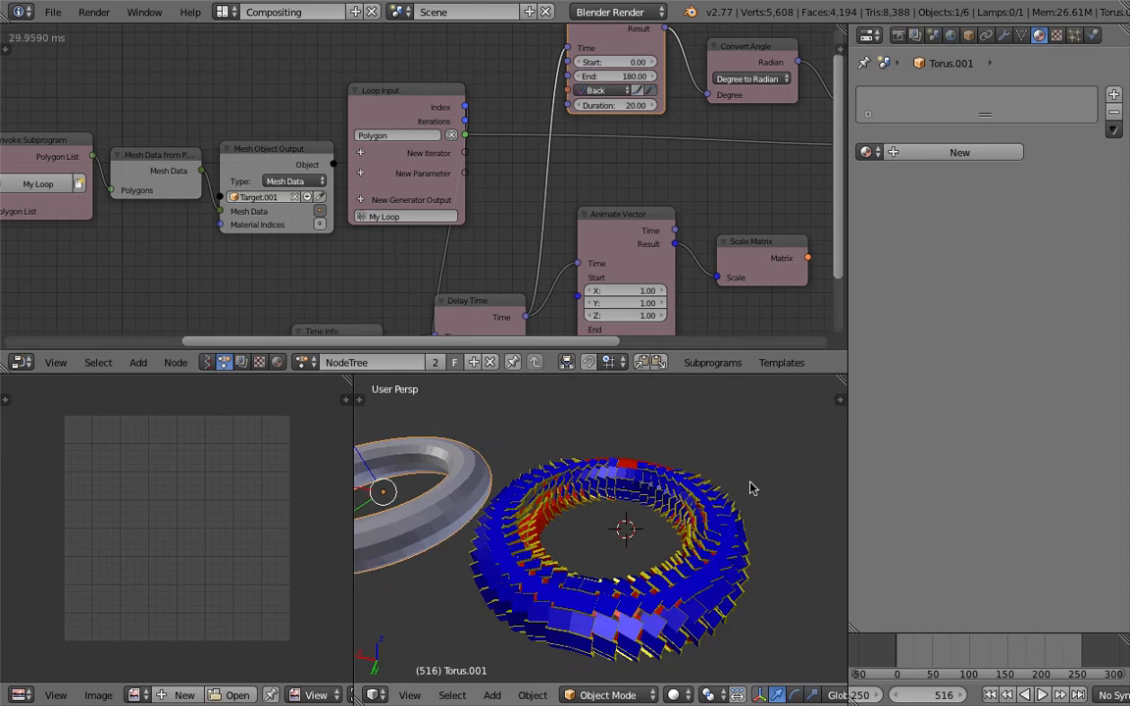